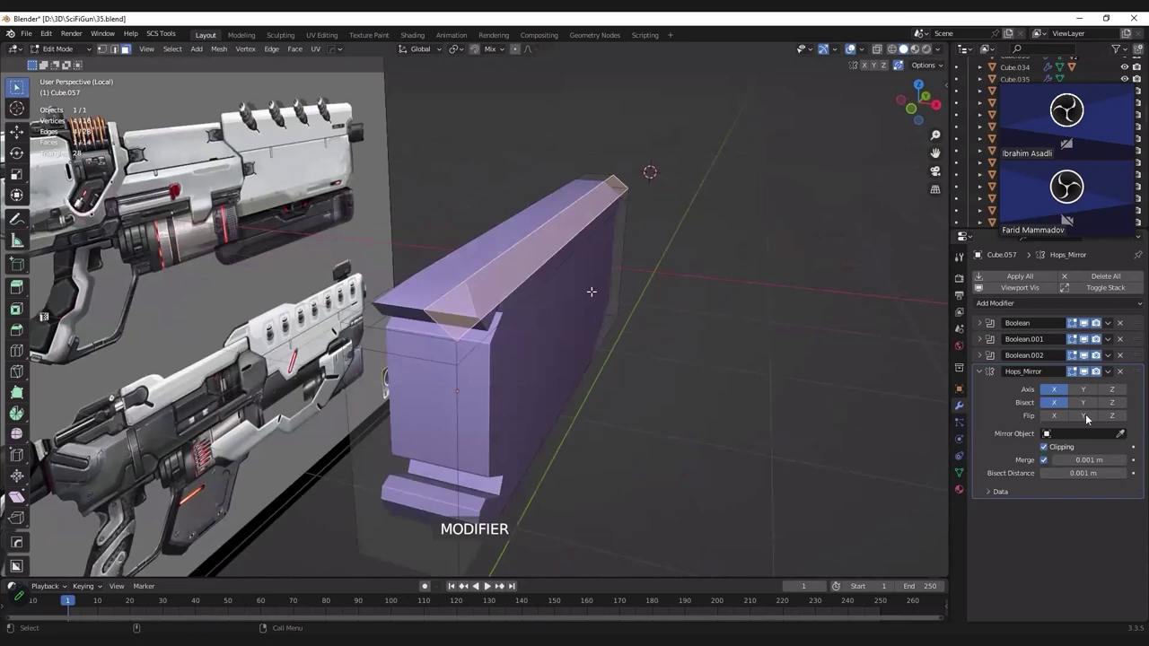
# Step: Scale the selected top face to zero along X, collapsing it into a sharp ridge
pyautogui.press('s')
pyautogui.press('x')
pyautogui.press('0')
pyautogui.press('Return')
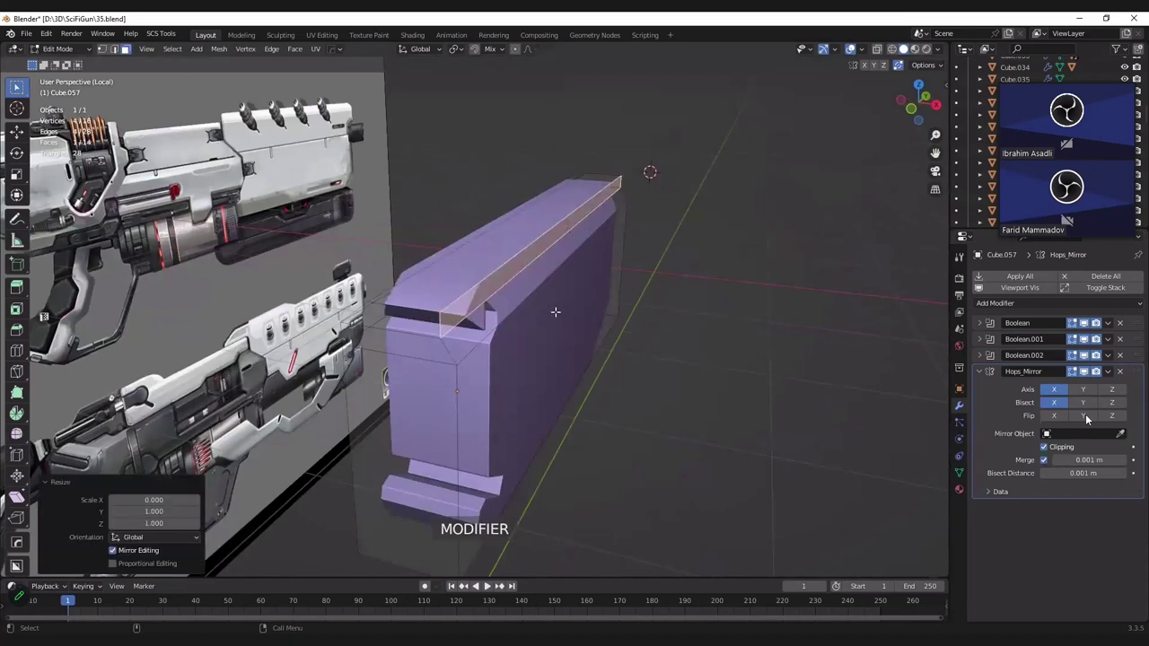
# Step: Return to Object Mode and use the HOps Q menu to start editing Cutter.045
pyautogui.press('Tab')
pyautogui.moveTo(405, 278); pyautogui.dragTo(397, 274, button='middle')
pyautogui.scroll(2, 395, 273)
pyautogui.press('q')
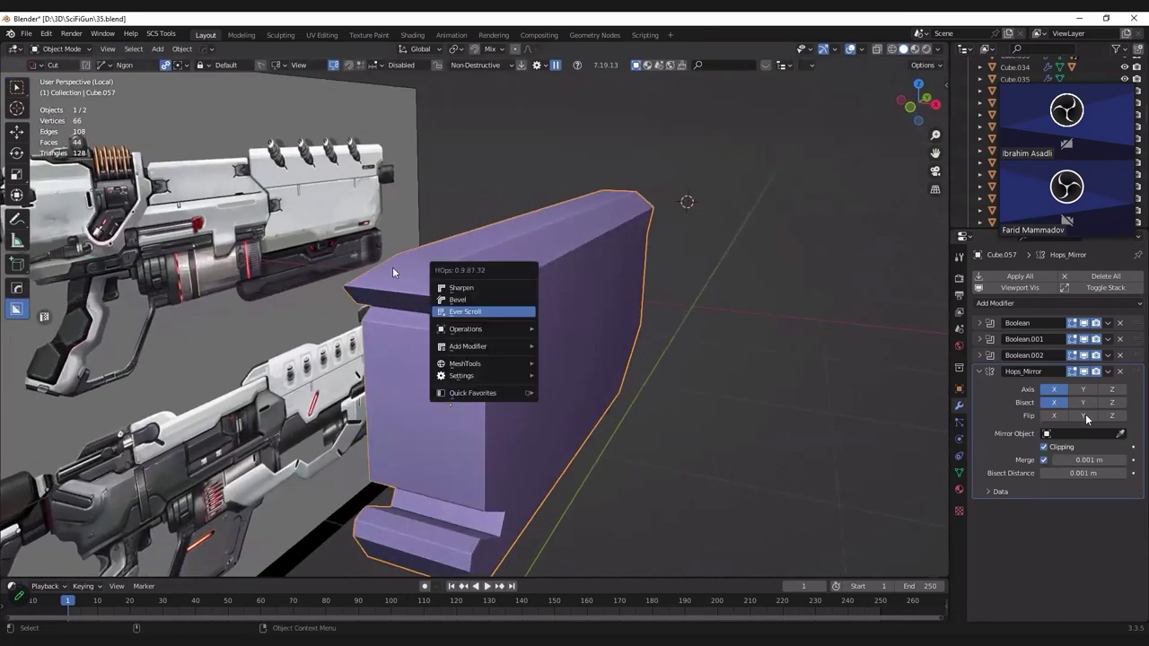
pyautogui.press('Return')
pyautogui.press('Tab')
# Step: Make the cutter see-through and move its slanted face along Z
pyautogui.scroll(3, 350, 297)
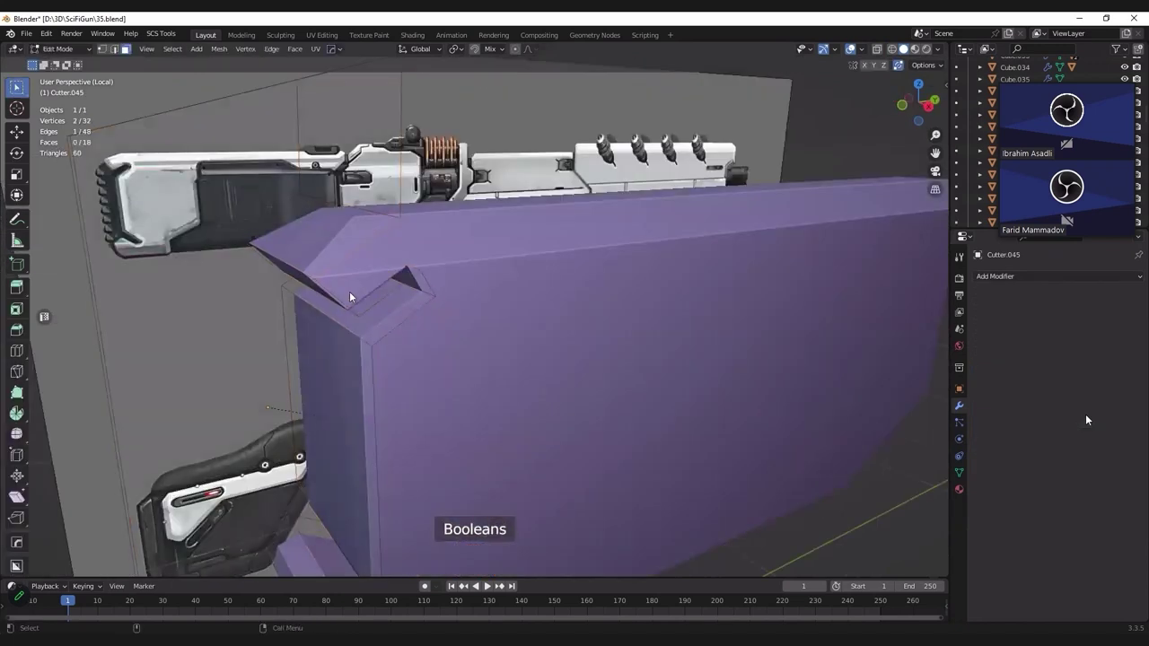
pyautogui.press('3')
pyautogui.click(337, 260)
pyautogui.hotkey('alt', 'z')
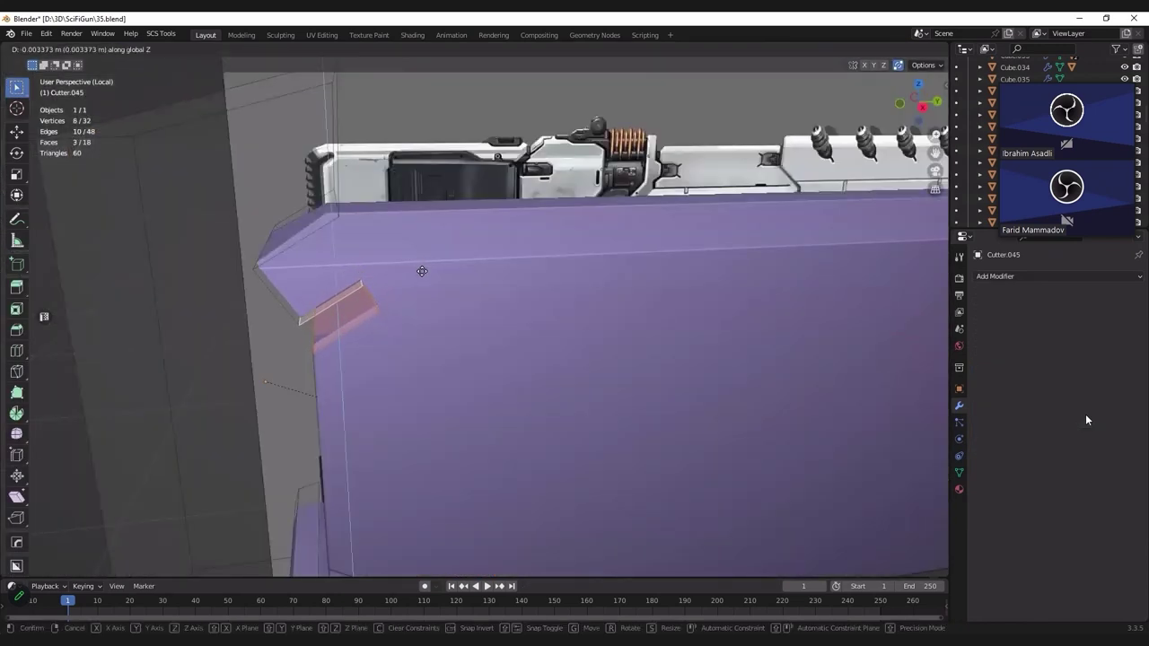
pyautogui.click(422, 271)
pyautogui.moveTo(422, 271); pyautogui.dragTo(386, 326, button='middle')
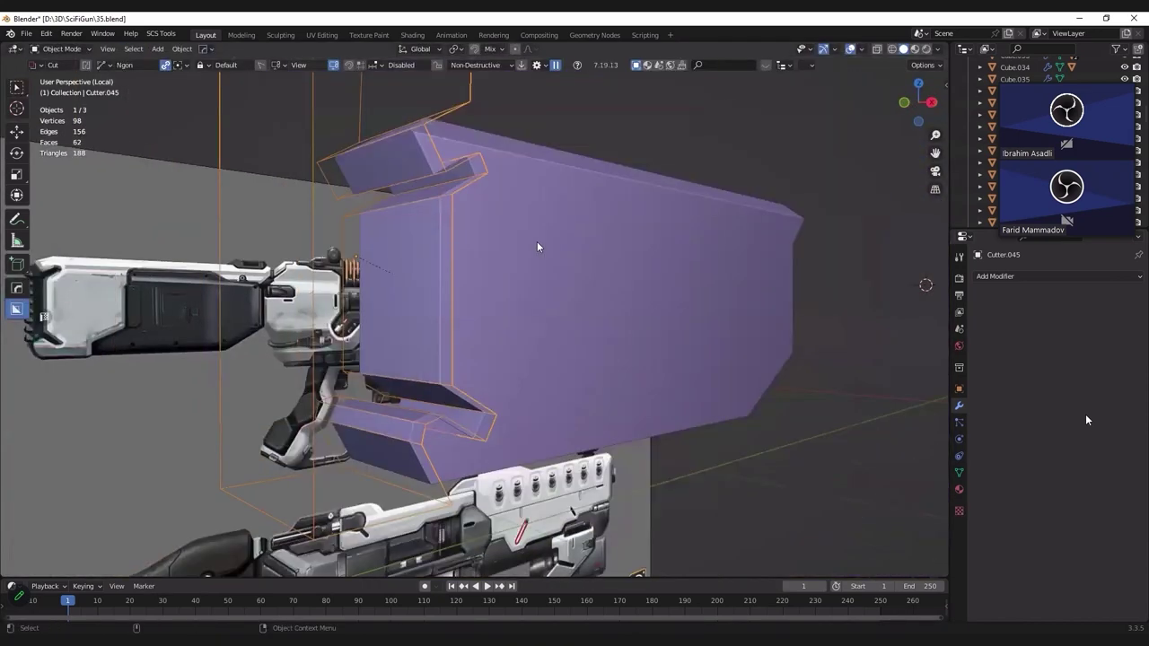
pyautogui.moveTo(537, 247)
pyautogui.mouseDown(button='middle')
pyautogui.moveTo(468, 257)
pyautogui.moveTo(394, 232)
pyautogui.moveTo(410, 247)
pyautogui.moveTo(422, 178)
pyautogui.mouseUp(button='middle')
# Step: Move the cutter's top face to a new height along Z
pyautogui.press('Tab')
pyautogui.hotkey('alt', 'z')
pyautogui.click(422, 178)
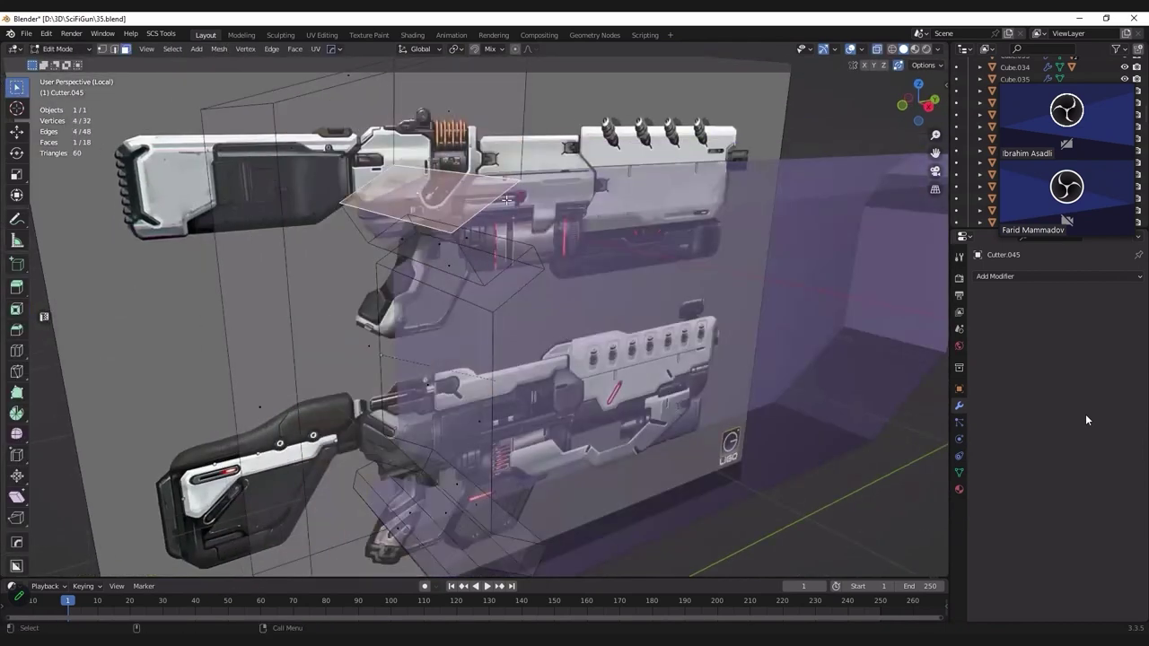
pyautogui.click(519, 210)
pyautogui.press('g')
pyautogui.press('z')
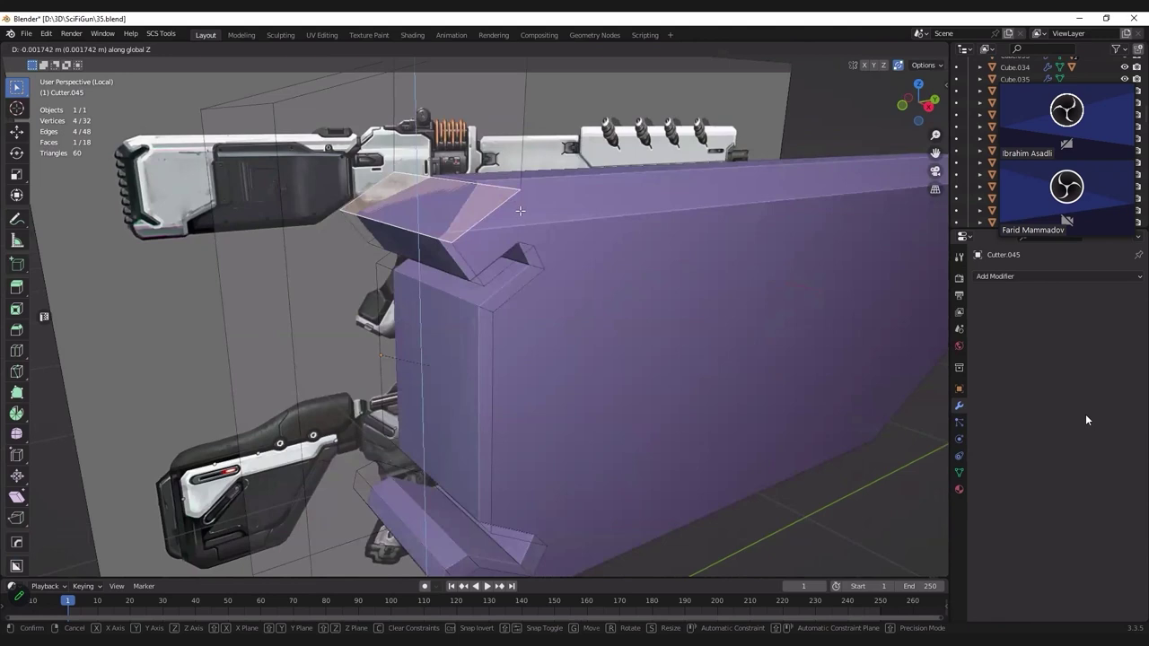
pyautogui.click(519, 210)
# Step: Scale up the cutter face and inspect the resulting notch in Object Mode
pyautogui.scroll(3, 519, 210)
pyautogui.moveTo(385, 359); pyautogui.dragTo(522, 181, button='middle')
pyautogui.press('s')
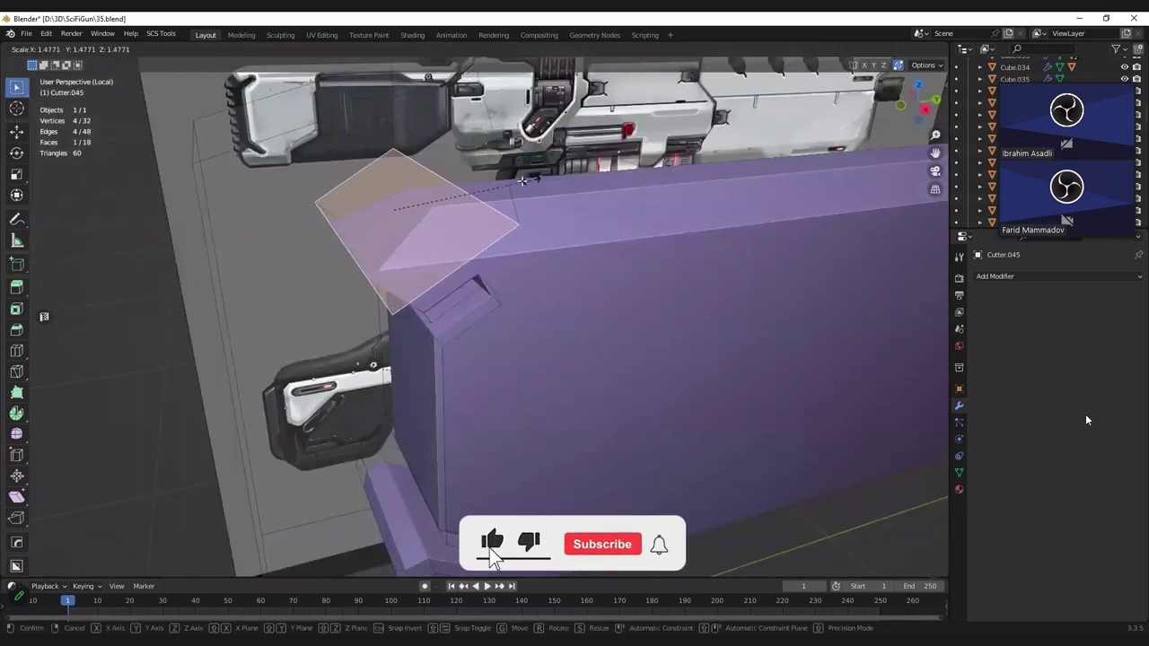
pyautogui.click(467, 215)
pyautogui.press('Tab')
pyautogui.moveTo(467, 215); pyautogui.dragTo(471, 236, button='middle')
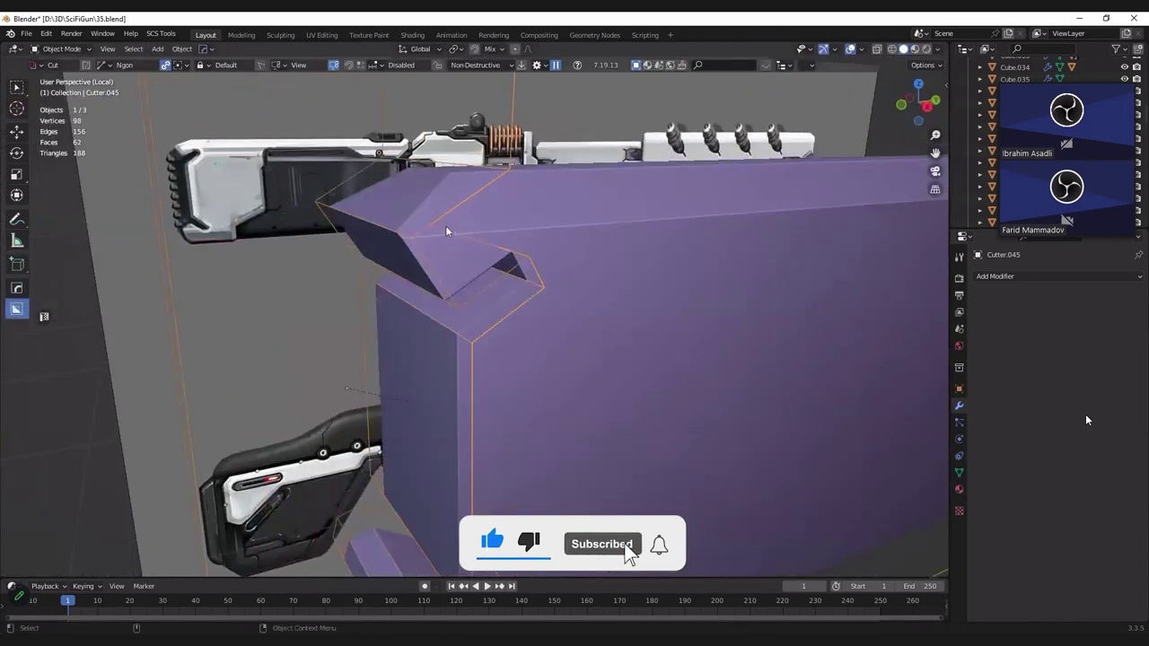
# Step: Nudge the selected cutter edge slightly along Z and view the whole gun
pyautogui.press('Tab')
pyautogui.press('g')
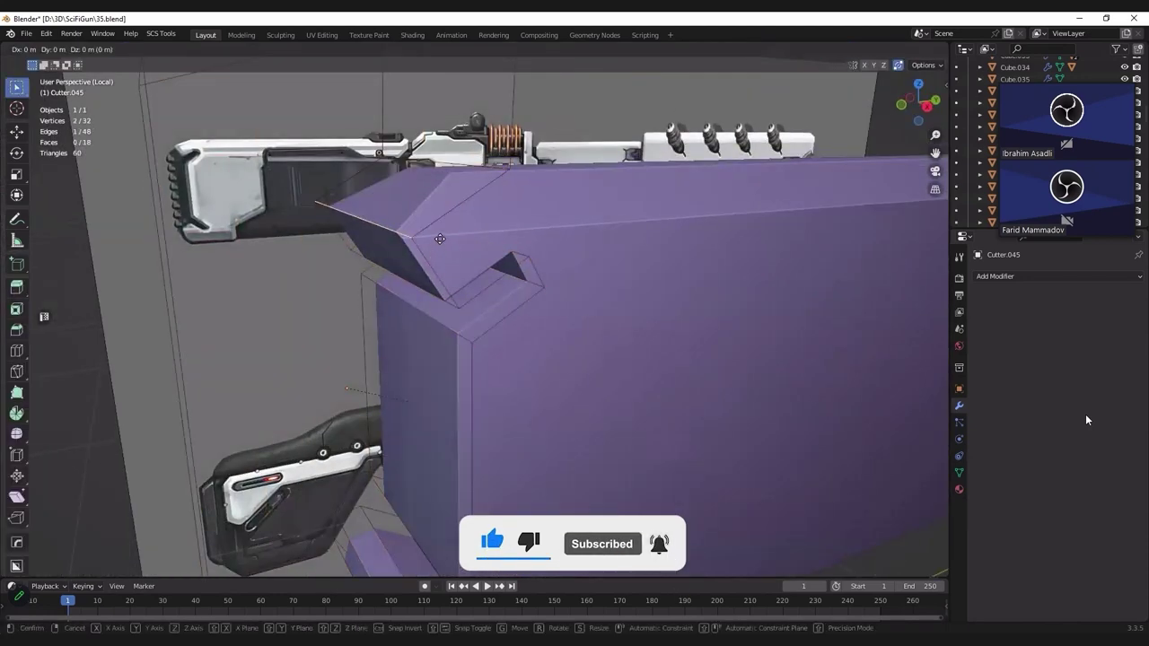
pyautogui.press('z')
pyautogui.click(473, 211)
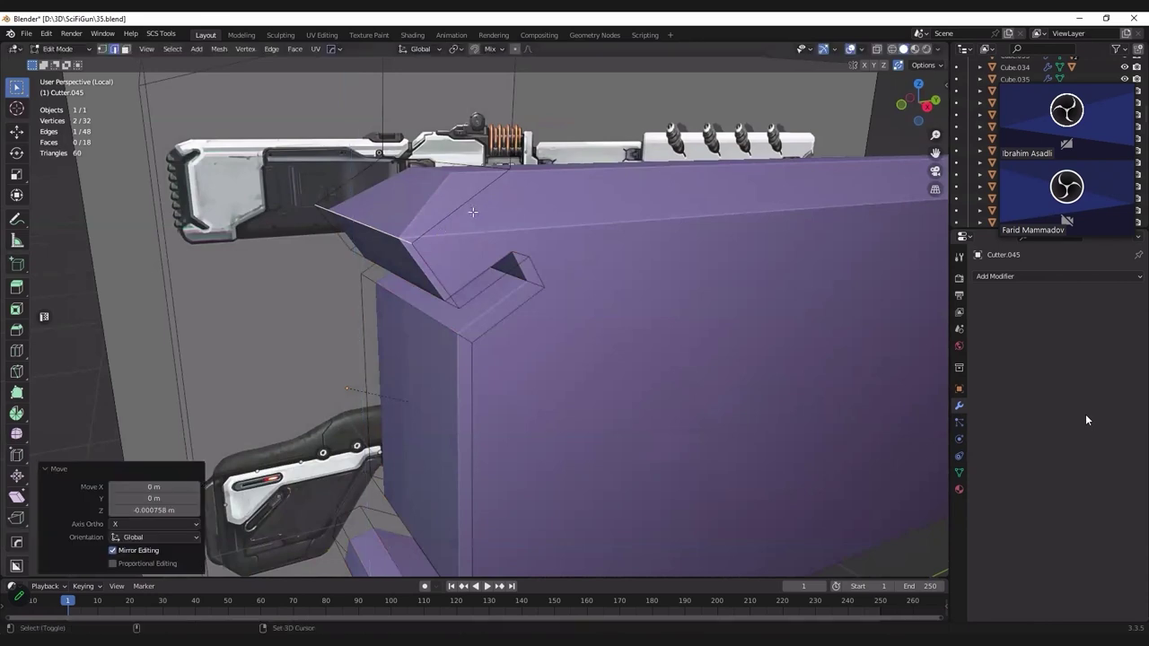
pyautogui.press('Tab')
pyautogui.moveTo(473, 212)
pyautogui.mouseDown(button='middle')
pyautogui.moveTo(690, 114)
pyautogui.moveTo(660, 195)
pyautogui.moveTo(682, 206)
pyautogui.mouseUp(button='middle')
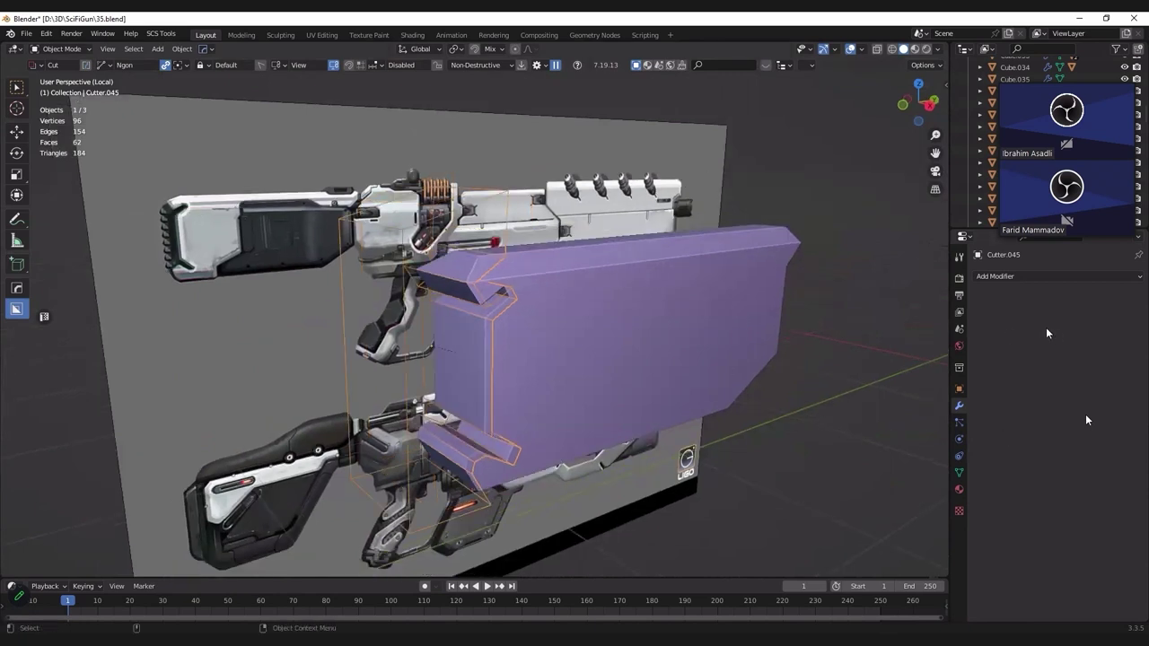
# Step: Apply Boolean.002 on Cube.057 so the notch becomes real mesh, then enter Edit Mode
pyautogui.click(628, 296)
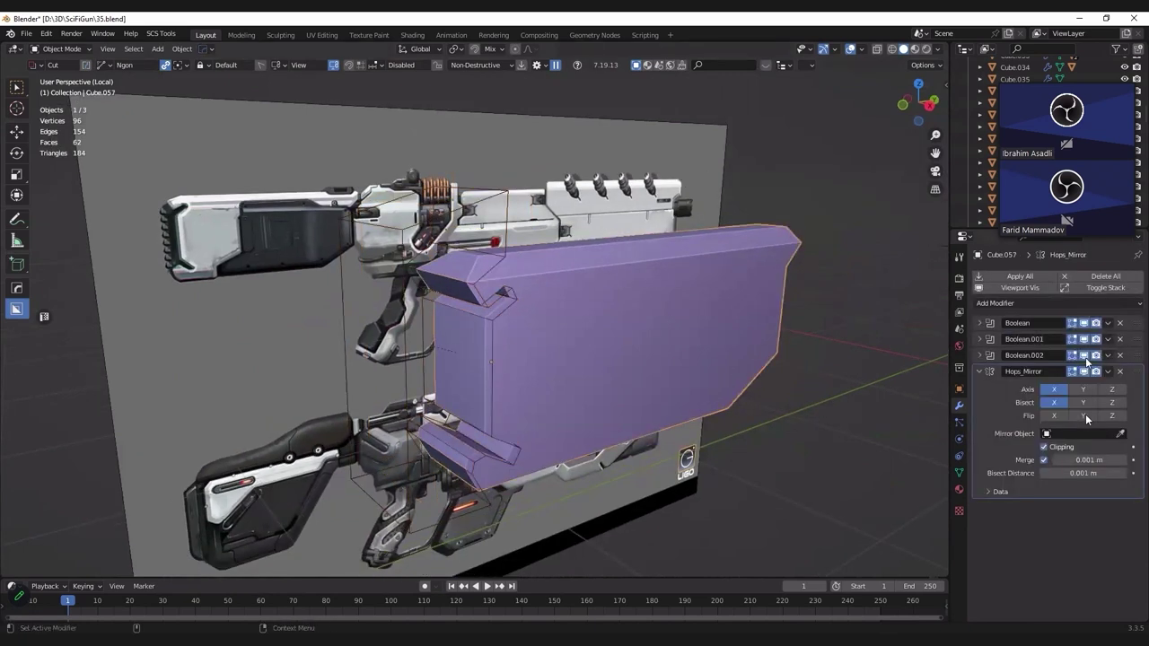
pyautogui.hotkey('ctrl', 'a')
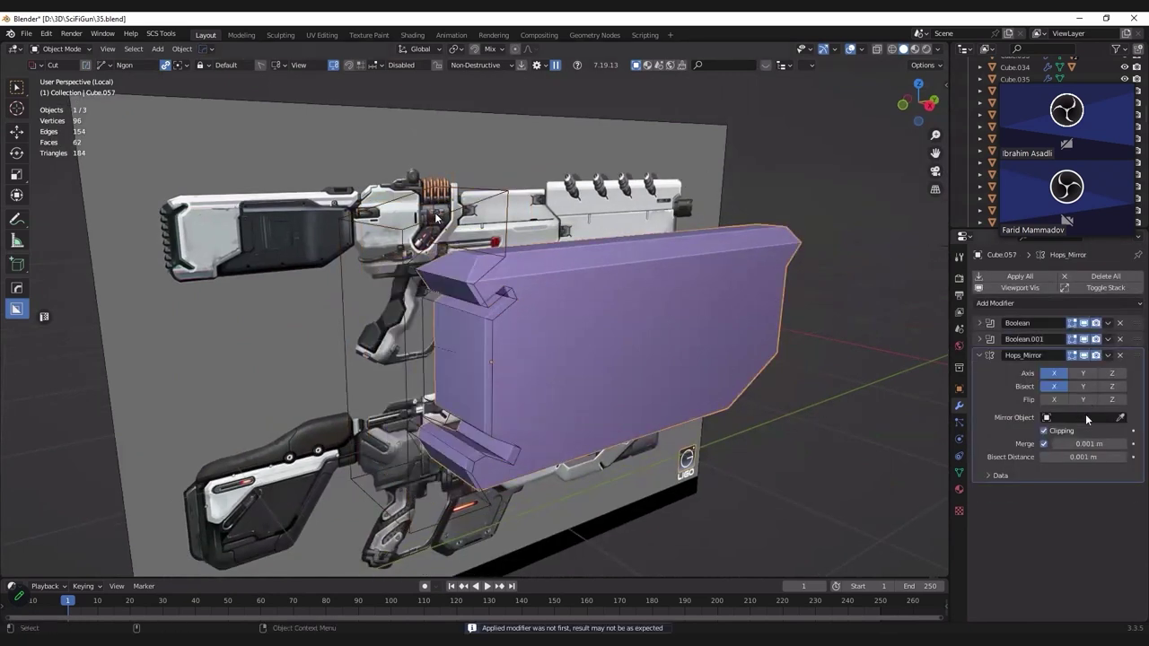
pyautogui.click(437, 218)
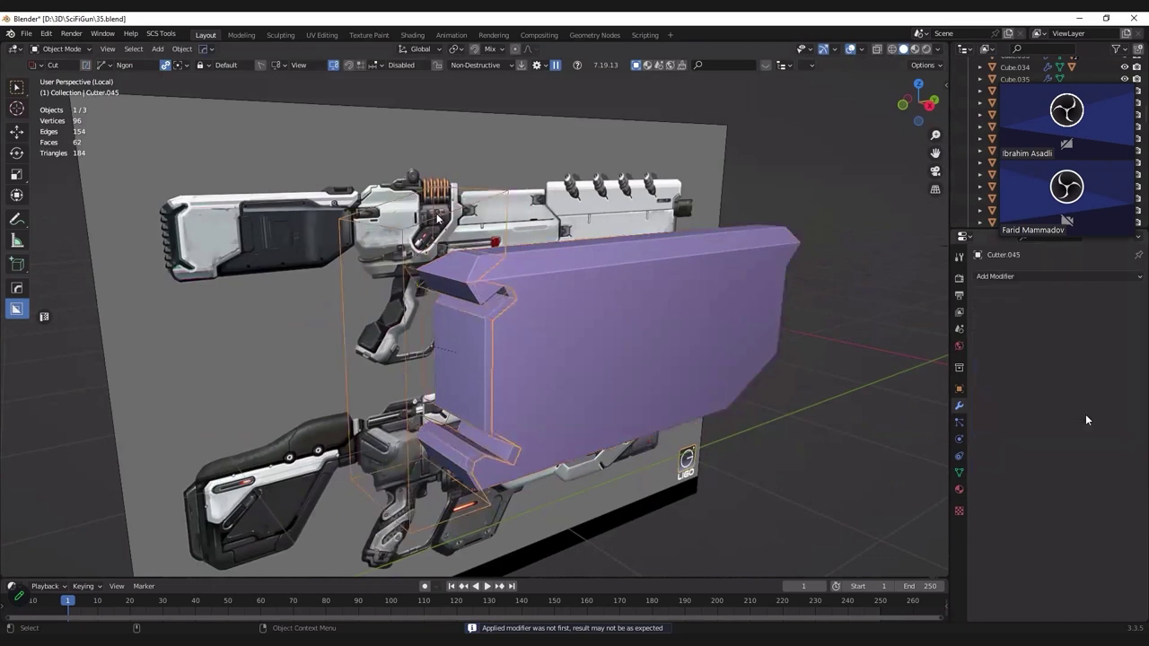
pyautogui.click(538, 300)
pyautogui.press('Tab')
pyautogui.scroll(5, 518, 241)
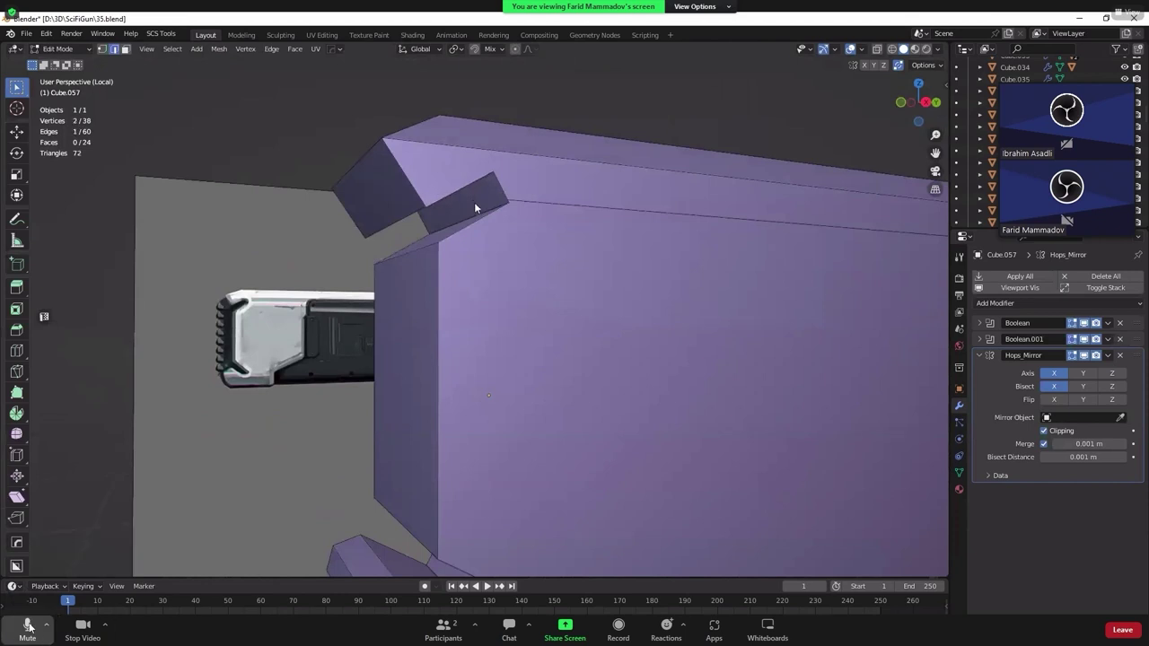
# Step: Vertex-slide the stray notch vertex onto its neighbour, leaving clean chamfered corners
pyautogui.click(475, 206)
pyautogui.moveTo(474, 206); pyautogui.dragTo(119, 370, button='middle')
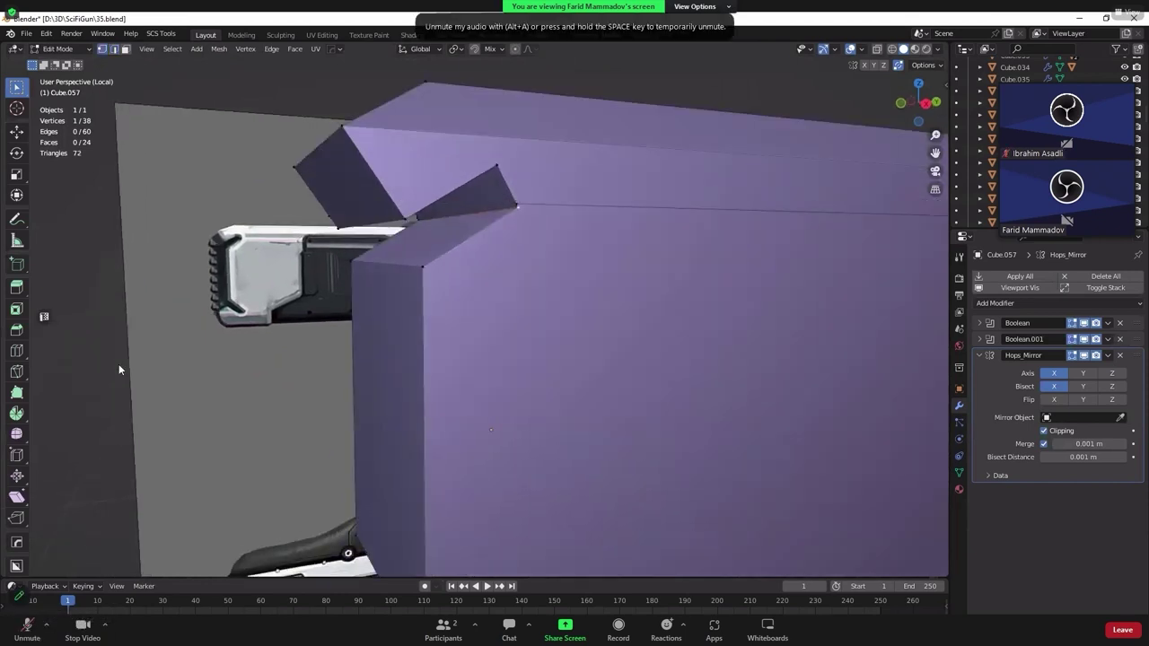
pyautogui.click(676, 156)
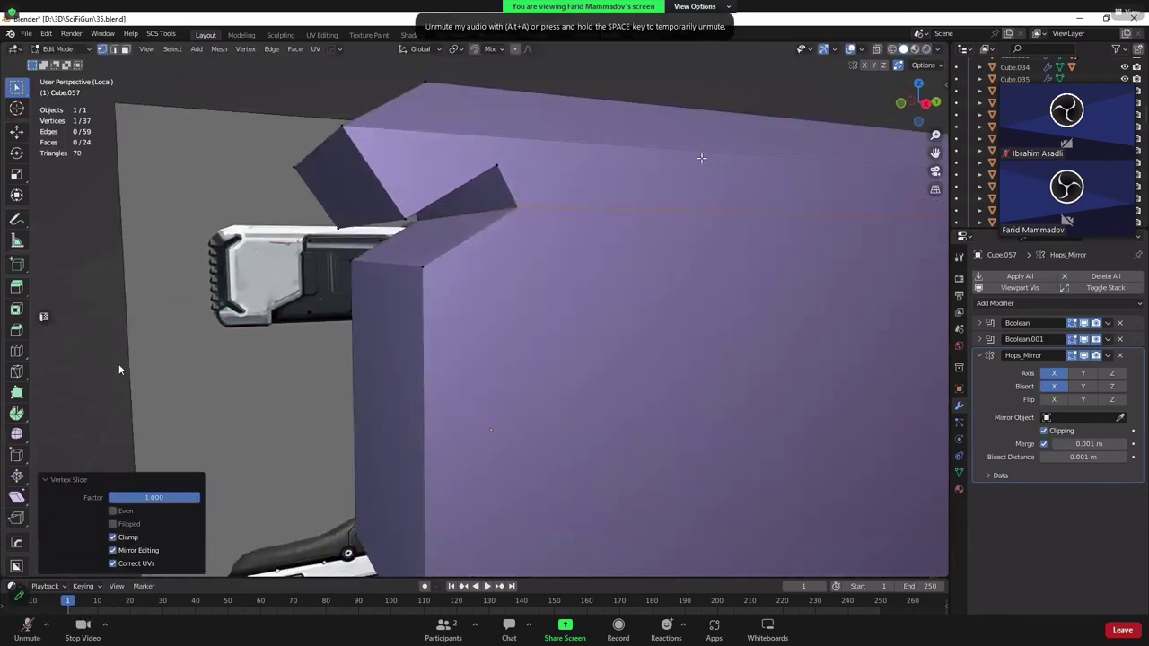
pyautogui.scroll(-4, 628, 215)
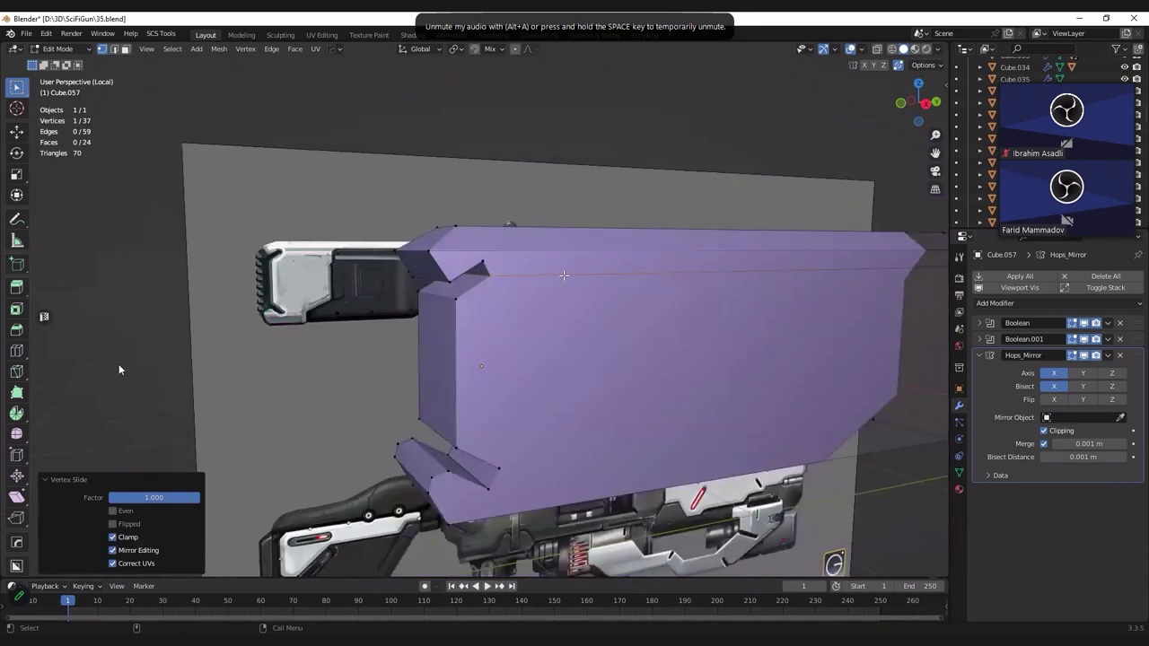
pyautogui.moveTo(119, 364); pyautogui.dragTo(182, 241, button='middle')
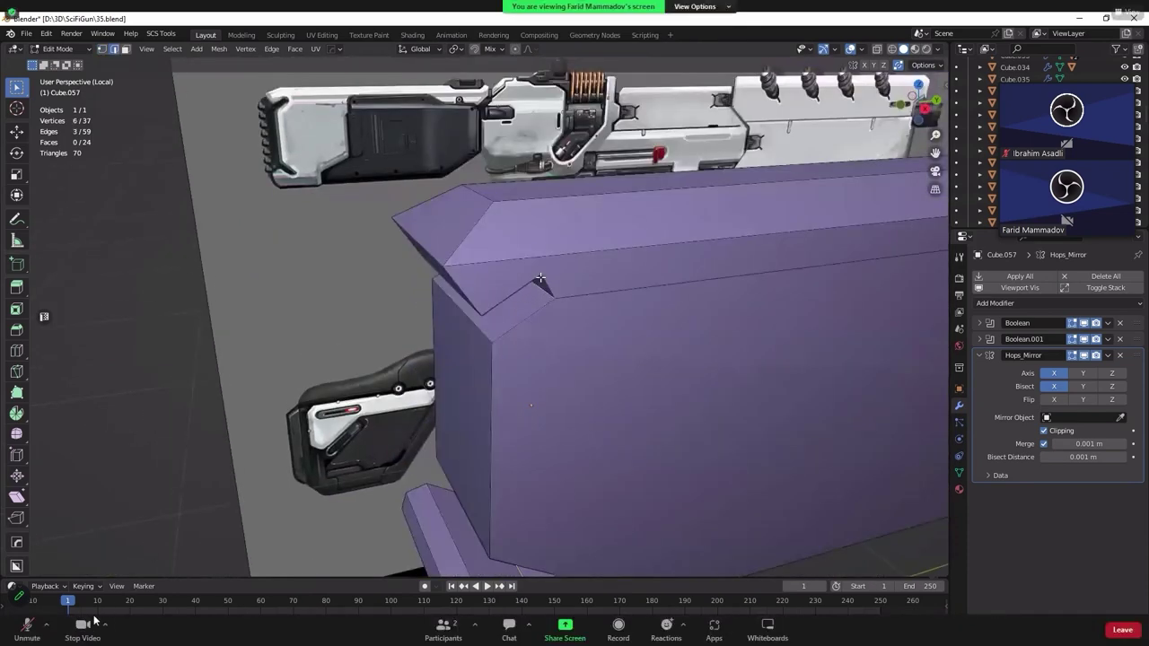
pyautogui.click(94, 619)
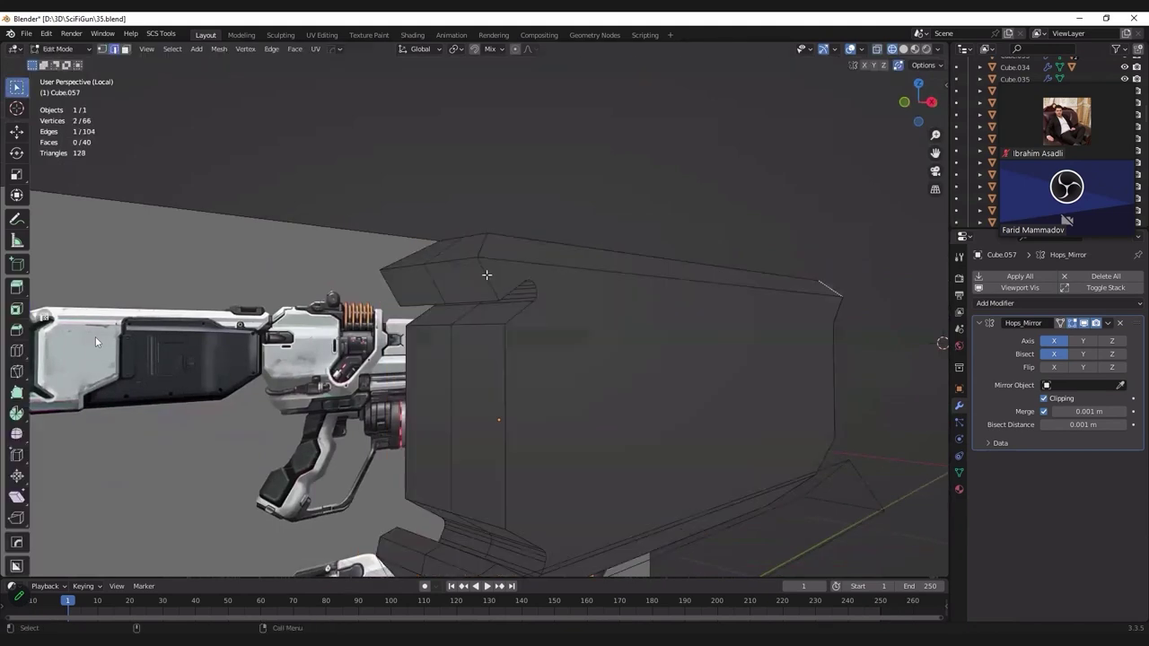
# Step: Extend the edge selection around the lower cut and cancel a trial bevel
pyautogui.moveTo(542, 316)
pyautogui.mouseDown(button='middle')
pyautogui.moveTo(575, 413)
pyautogui.moveTo(568, 428)
pyautogui.mouseUp(button='middle')
pyautogui.keyDown('ctrl'); pyautogui.click(583, 432); pyautogui.keyUp('ctrl')
pyautogui.moveTo(469, 411); pyautogui.dragTo(560, 362, button='middle')
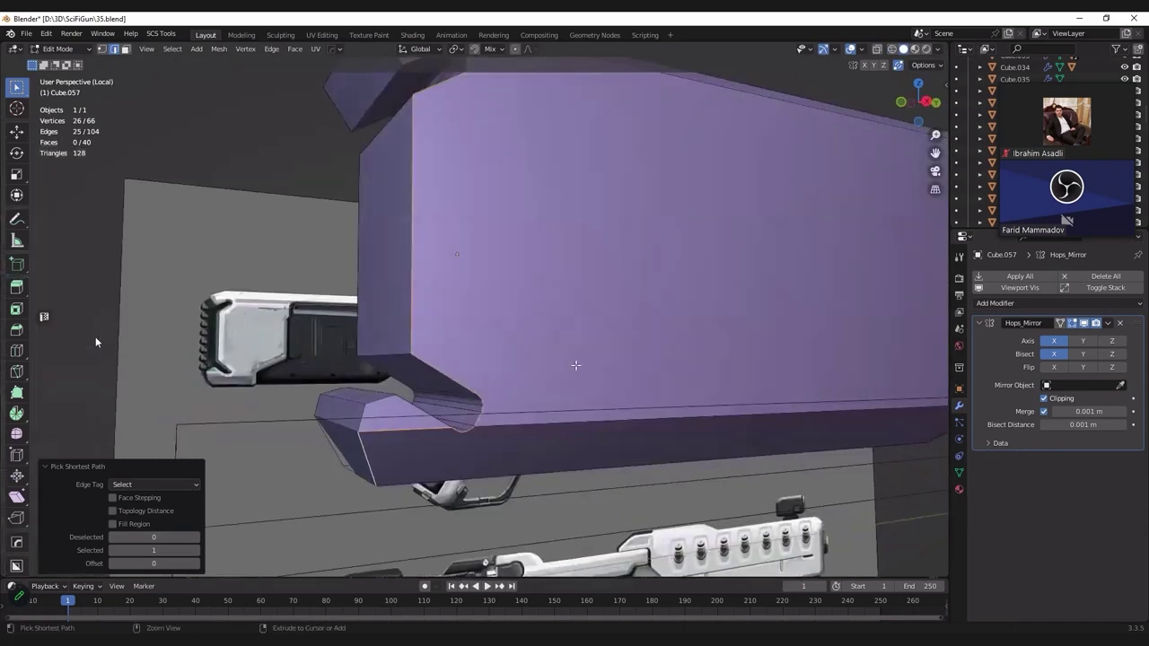
pyautogui.hotkey('ctrl', 'b')
pyautogui.rightClick(497, 434)
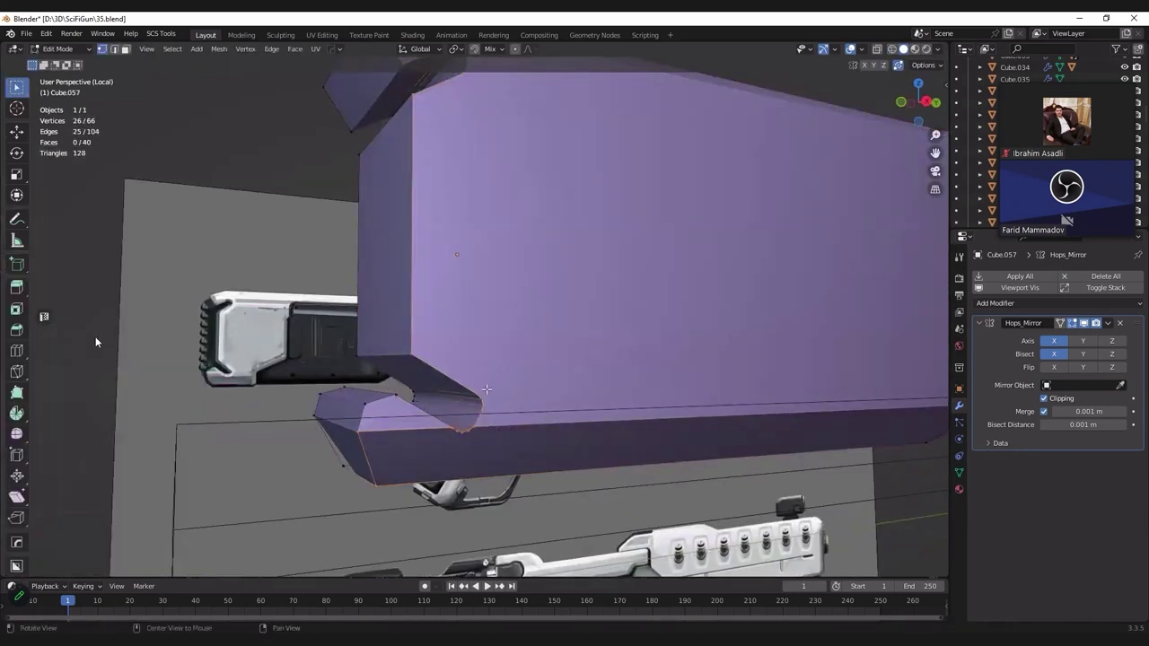
pyautogui.moveTo(497, 433)
pyautogui.mouseDown(button='middle')
pyautogui.moveTo(478, 343)
pyautogui.moveTo(495, 438)
pyautogui.moveTo(503, 372)
pyautogui.mouseUp(button='middle')
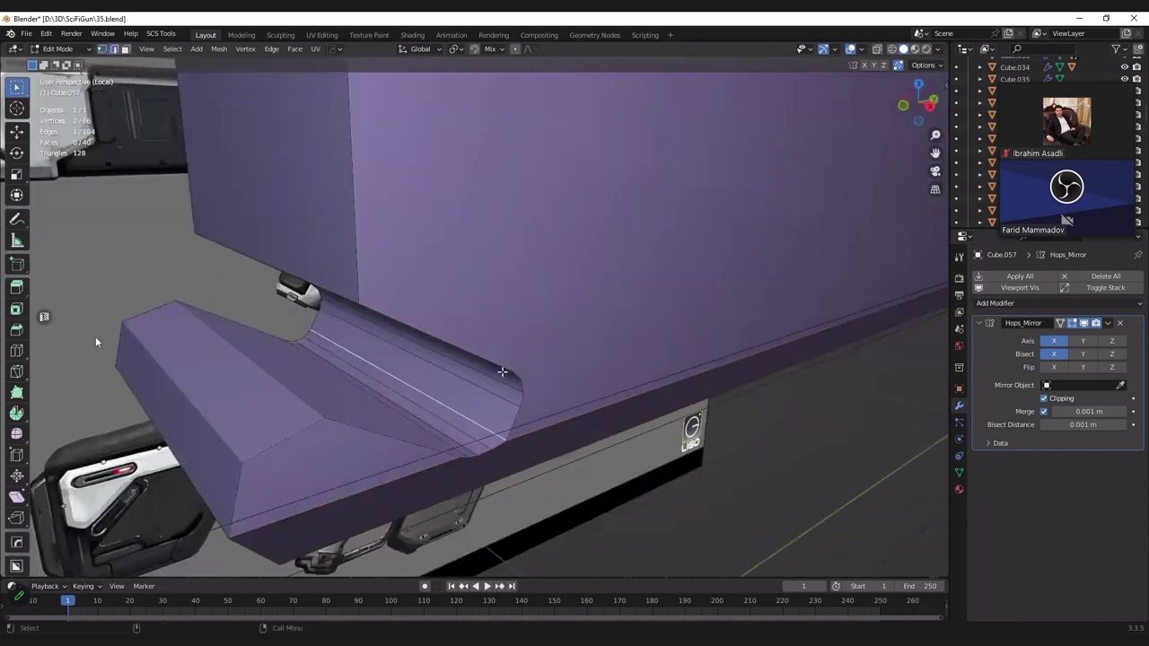
# Step: Slide an edge on the curved cut, then slide the extra vertex onto its neighbour
pyautogui.click(498, 436)
pyautogui.press('g')
pyautogui.press('g')
pyautogui.click(475, 423)
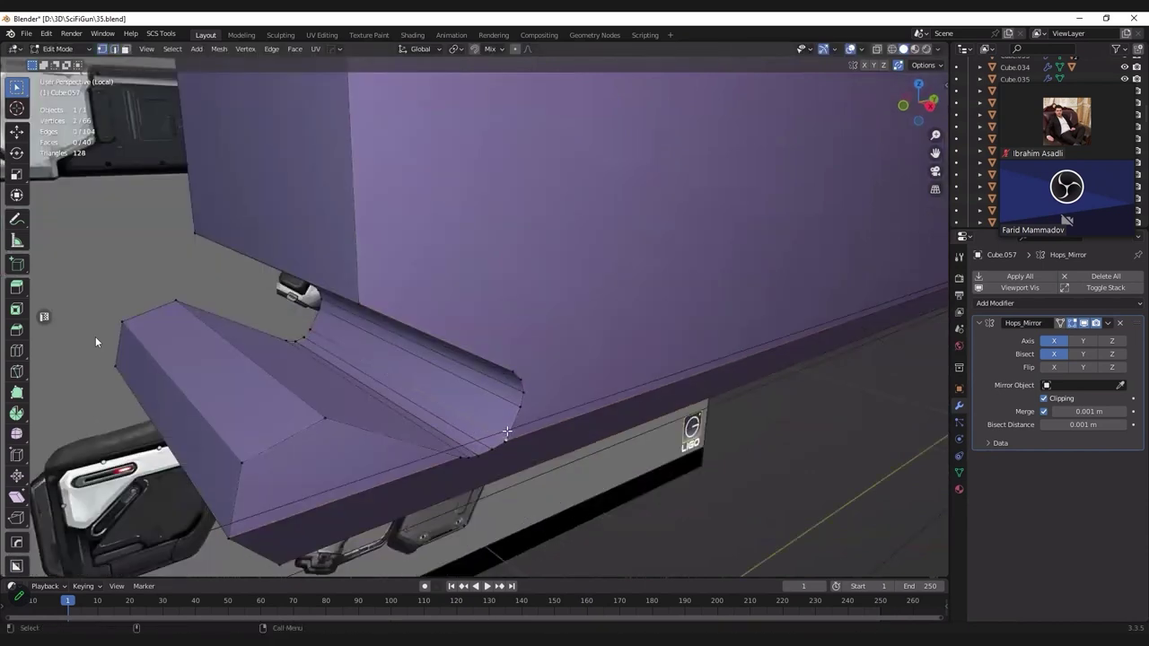
pyautogui.press('1')
pyautogui.press('g')
pyautogui.press('g')
pyautogui.click(470, 408)
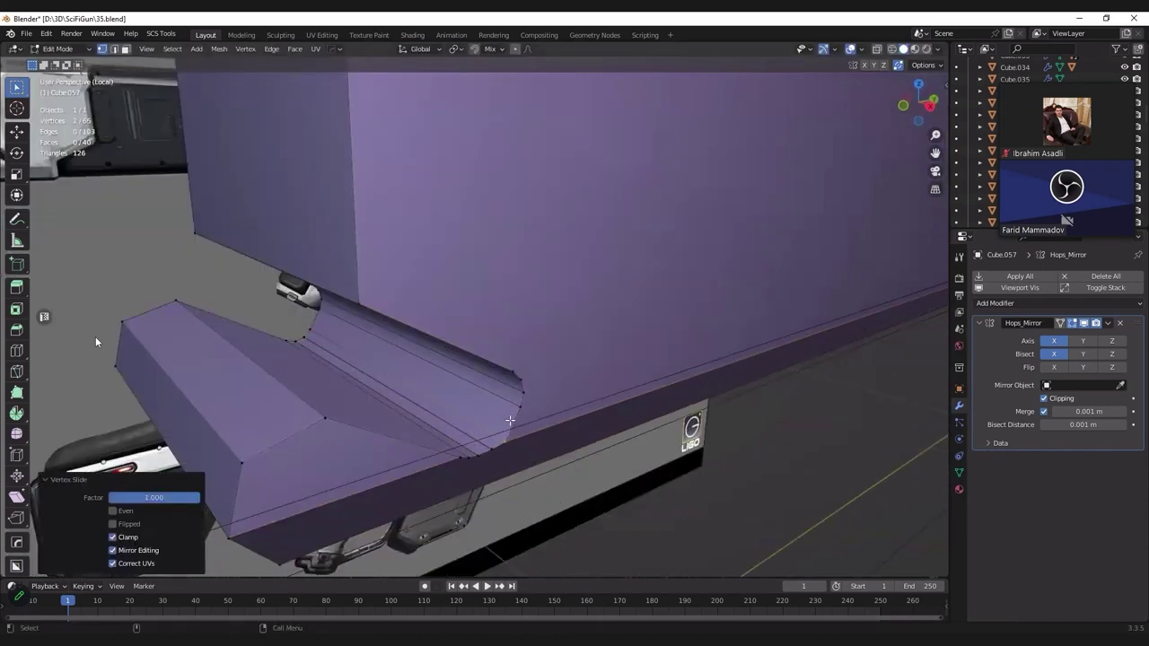
# Step: Select the edge paths along the cut outline and start bevelling them
pyautogui.hotkey('alt', 'a')
pyautogui.keyDown('alt'); pyautogui.click(403, 415); pyautogui.keyUp('alt')
pyautogui.moveTo(403, 416)
pyautogui.mouseDown(button='middle')
pyautogui.moveTo(269, 386)
pyautogui.moveTo(220, 361)
pyautogui.mouseUp(button='middle')
pyautogui.keyDown('ctrl'); pyautogui.click(220, 361); pyautogui.keyUp('ctrl')
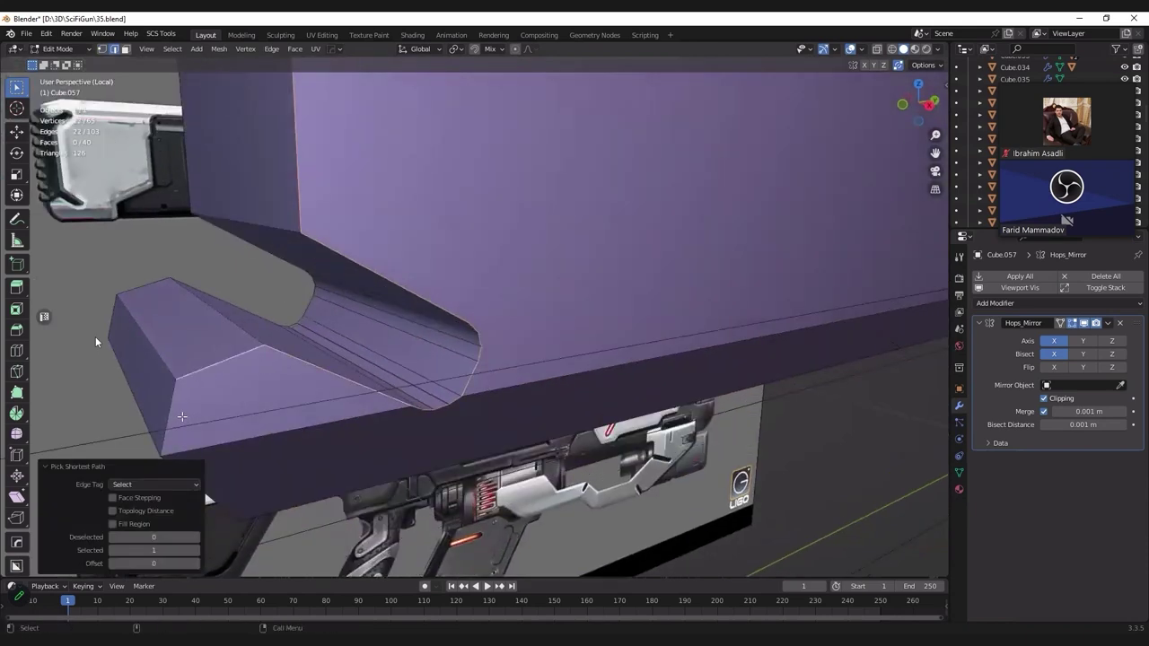
pyautogui.keyDown('shift'); pyautogui.click(177, 420); pyautogui.keyUp('shift')
pyautogui.moveTo(177, 421)
pyautogui.mouseDown(button='middle')
pyautogui.moveTo(580, 340)
pyautogui.moveTo(513, 299)
pyautogui.mouseUp(button='middle')
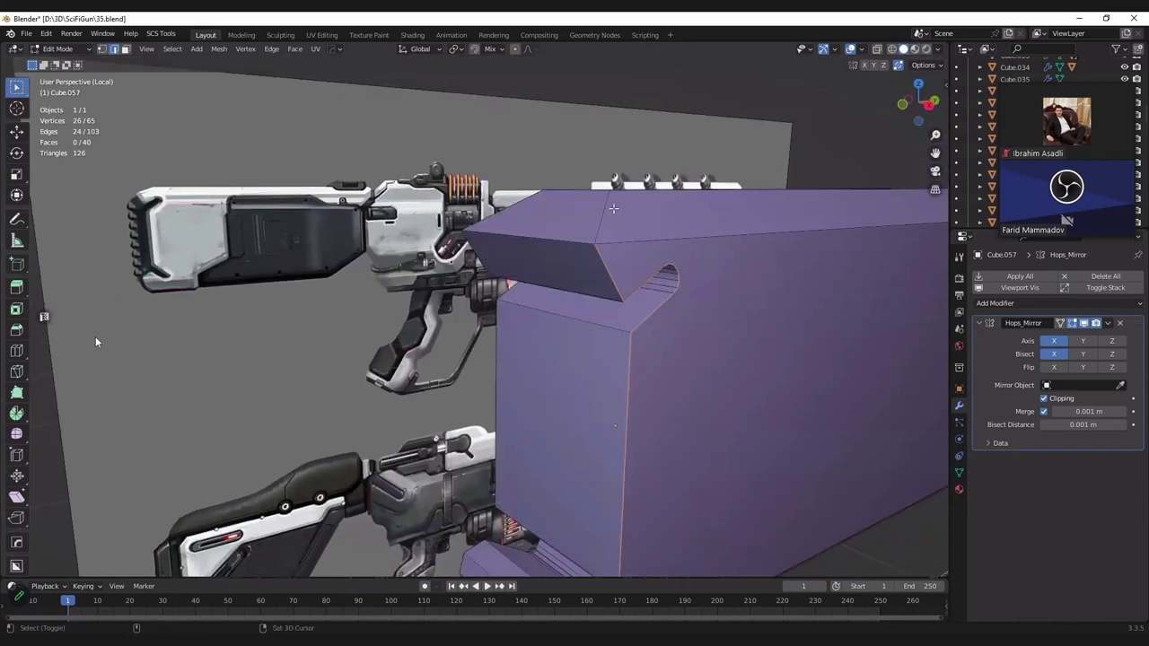
pyautogui.hotkey('ctrl', 'b')
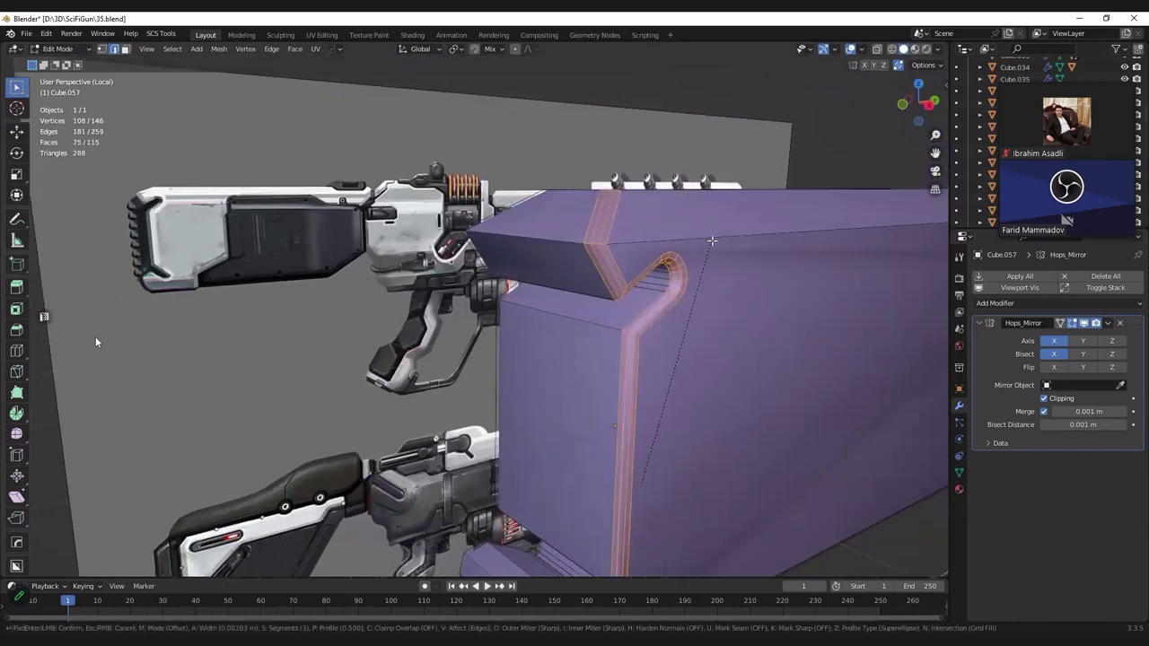
# Step: Confirm, redo, then undo the trial bevel on the notch rim edge loop
pyautogui.click(709, 240)
pyautogui.moveTo(709, 240); pyautogui.dragTo(612, 332, button='middle')
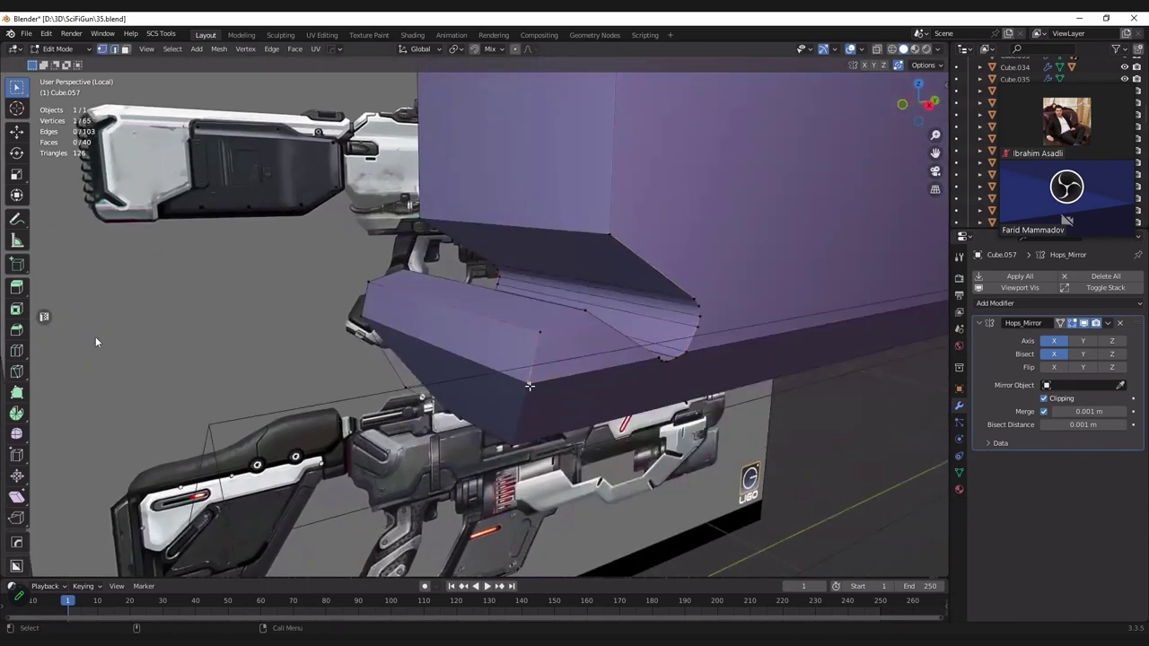
pyautogui.hotkey('ctrl', 'shift', 'z')
pyautogui.hotkey('ctrl', 'shift', 'z')
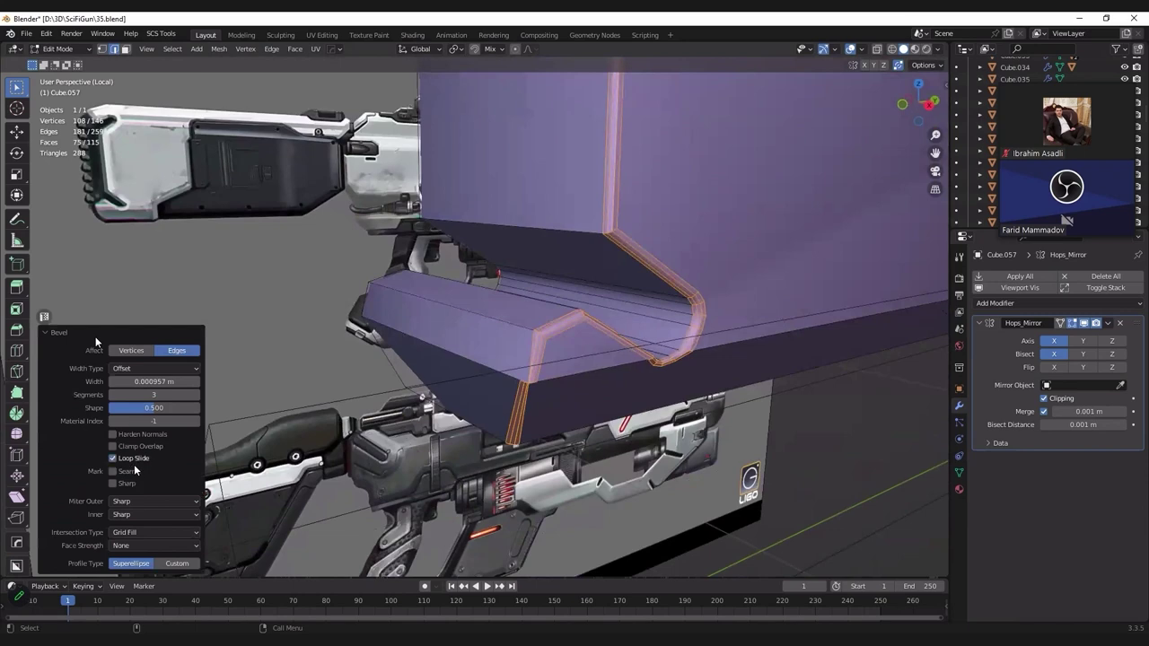
pyautogui.hotkey('ctrl', 'z')
# Step: Recalculate the whole mesh's normals, then make the mirrored half permanent geometry
pyautogui.press('a')
pyautogui.hotkey('shift', 'n')
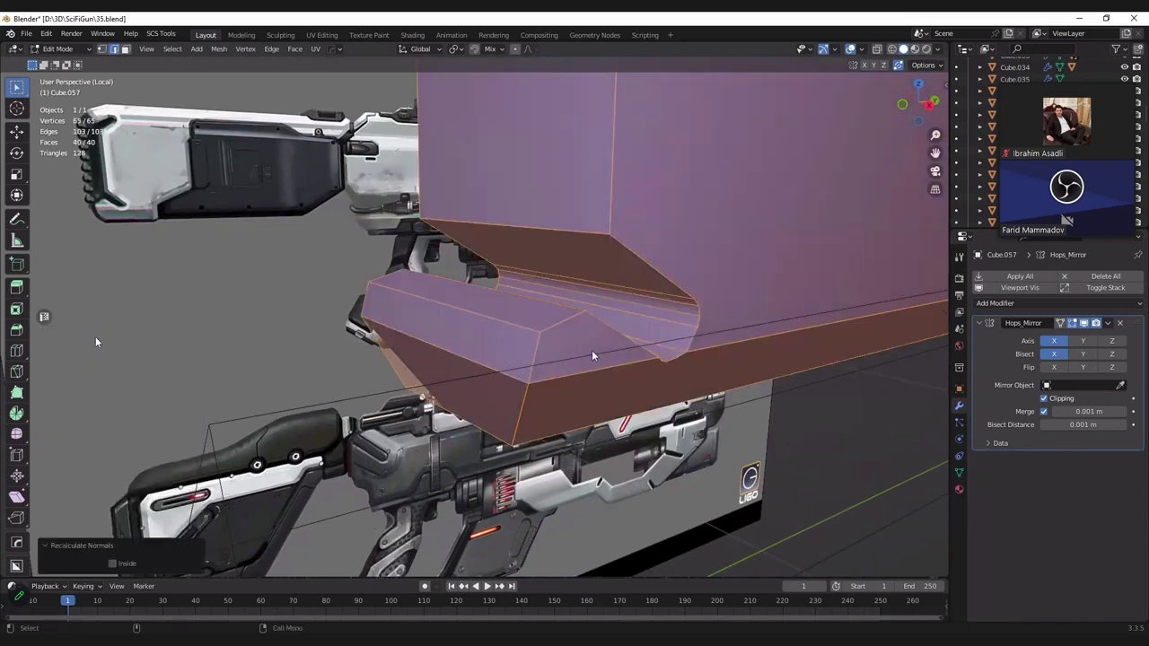
pyautogui.hotkey('alt', 'a')
pyautogui.press('a')
pyautogui.moveTo(591, 356)
pyautogui.mouseDown(button='middle')
pyautogui.moveTo(609, 358)
pyautogui.moveTo(587, 238)
pyautogui.moveTo(513, 353)
pyautogui.moveTo(459, 324)
pyautogui.moveTo(619, 238)
pyautogui.mouseUp(button='middle')
pyautogui.hotkey('alt', 'a')
pyautogui.press('Tab')
pyautogui.press('Tab')
pyautogui.keyDown('ctrl'); pyautogui.click(623, 236); pyautogui.keyUp('ctrl')
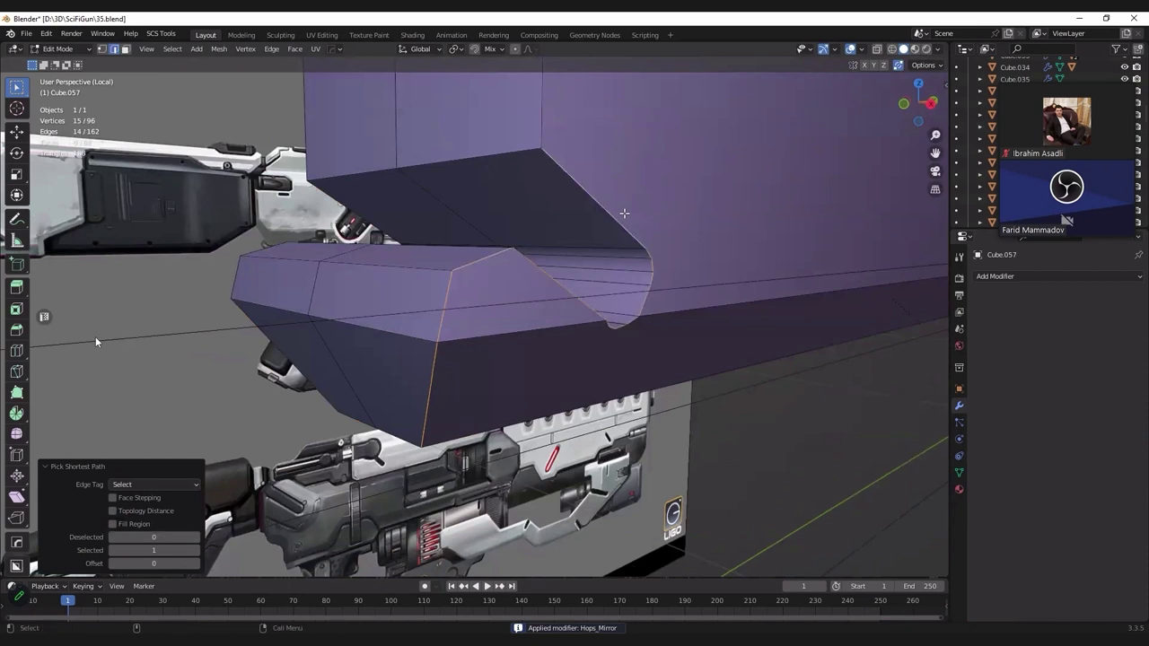
# Step: Select the whole mesh and merge duplicate seam vertices by distance
pyautogui.hotkey('shift', 'e')
pyautogui.click(444, 329)
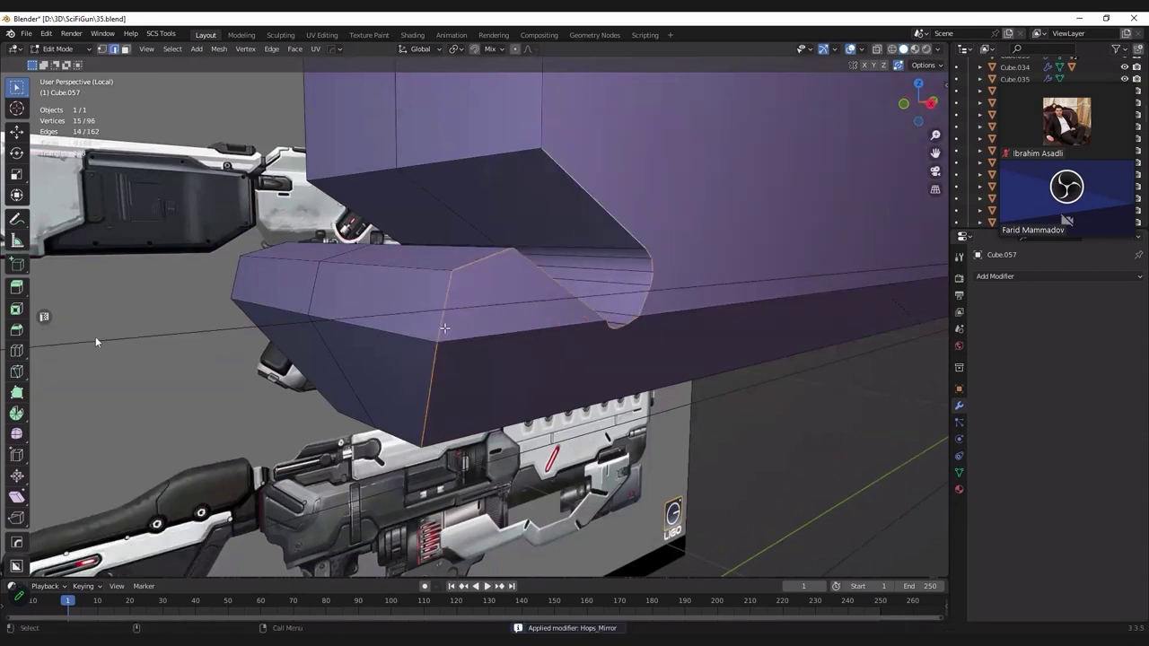
pyautogui.press('a')
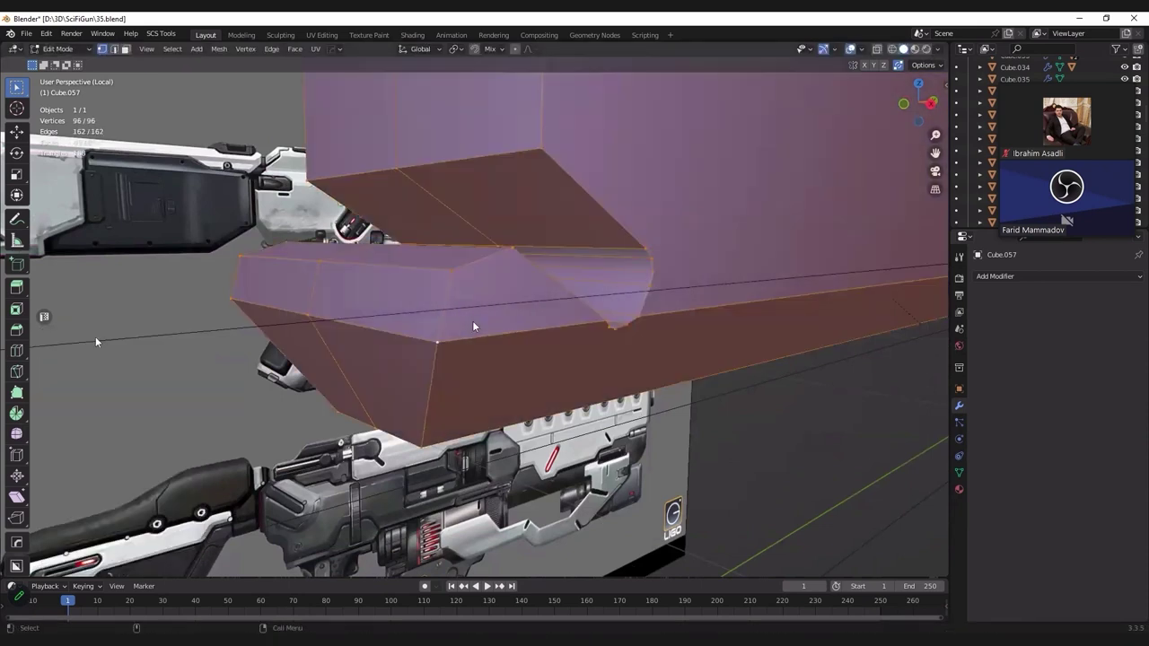
pyautogui.press('m')
pyautogui.click(473, 321)
pyautogui.hotkey('alt', 'a')
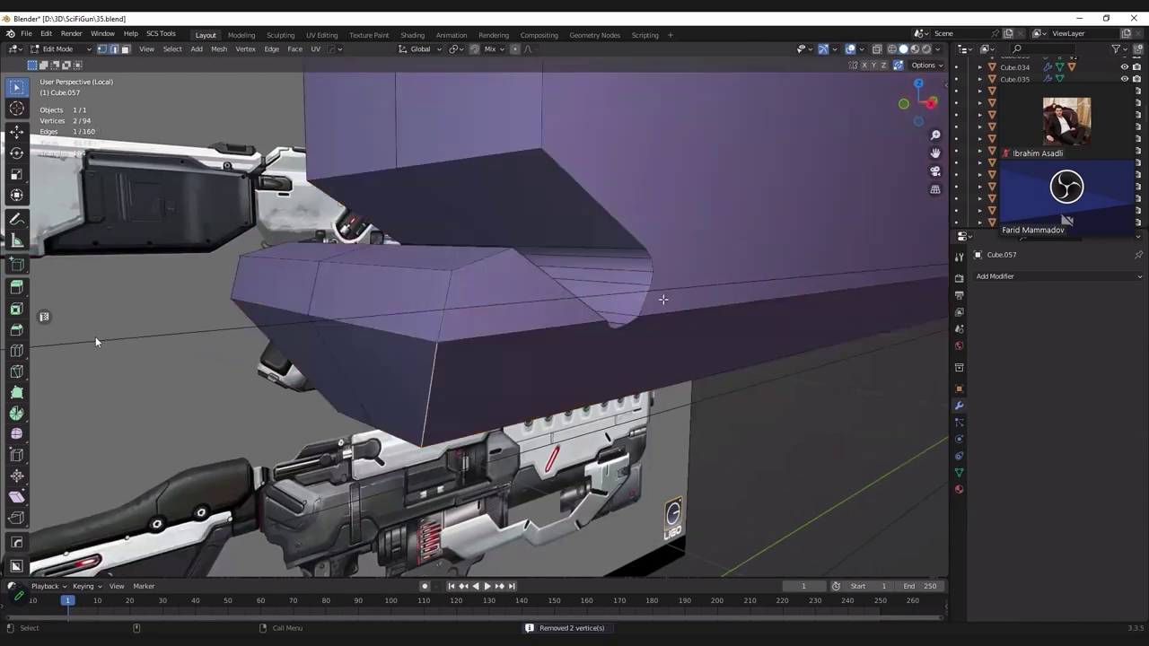
# Step: Test a bevel on a short edge path, undo it and frame the mesh
pyautogui.keyDown('ctrl'); pyautogui.click(650, 296); pyautogui.keyUp('ctrl')
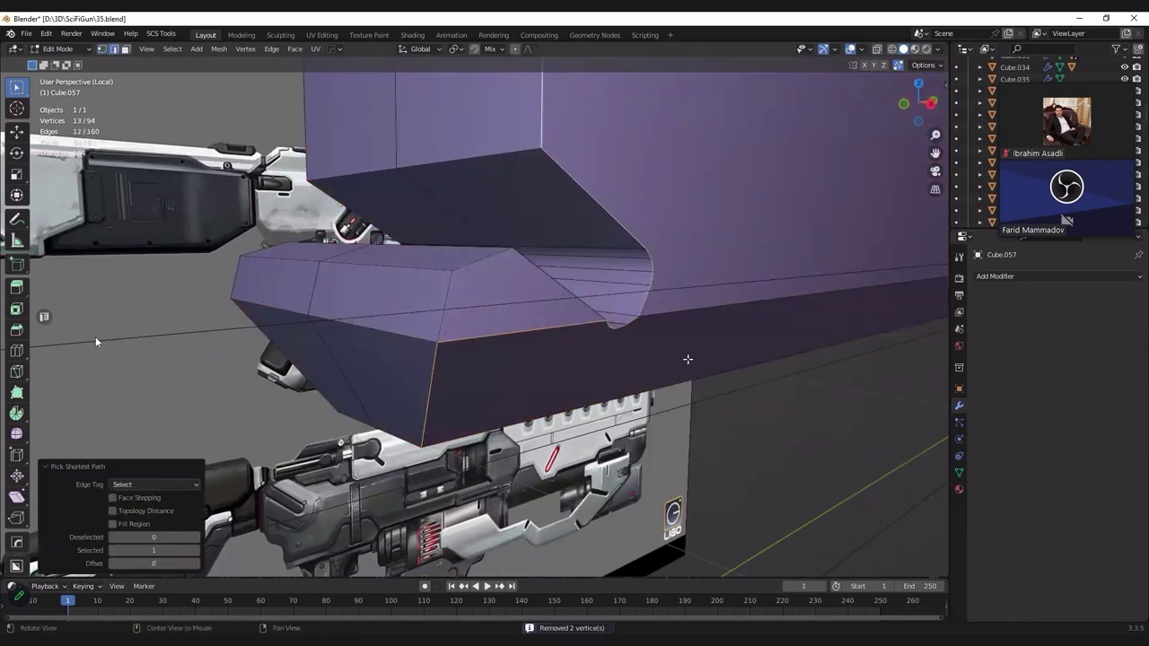
pyautogui.moveTo(687, 359)
pyautogui.mouseDown(button='middle')
pyautogui.moveTo(565, 287)
pyautogui.moveTo(592, 275)
pyautogui.mouseUp(button='middle')
pyautogui.hotkey('ctrl', 'b')
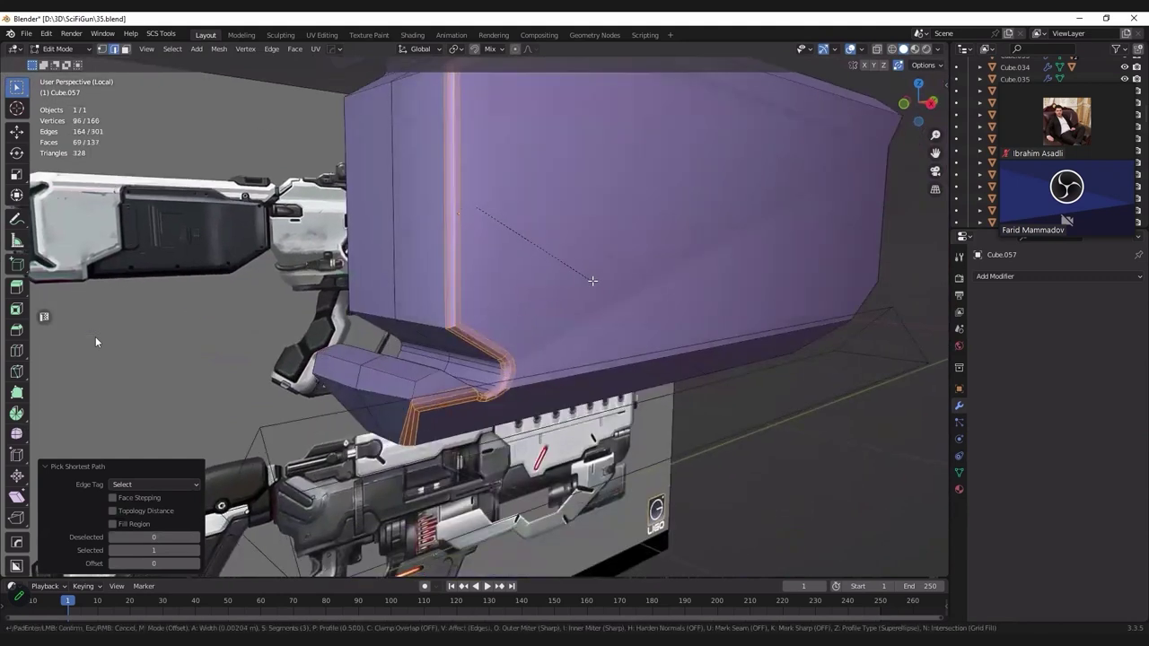
pyautogui.click(590, 280)
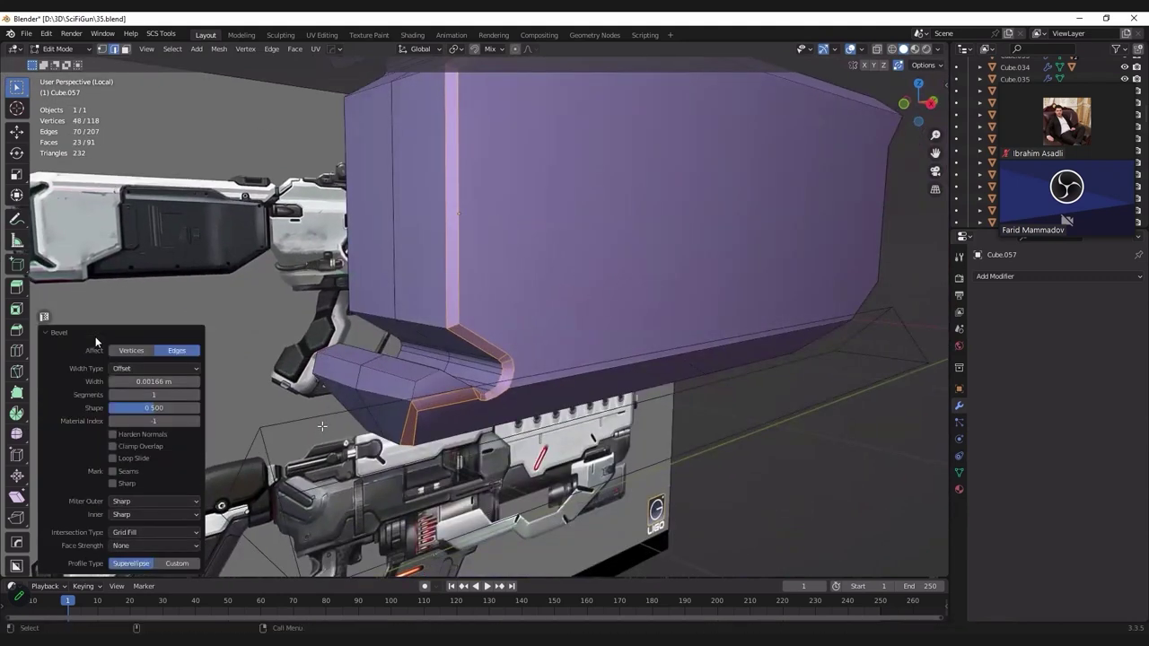
pyautogui.scroll(3, 95, 341)
pyautogui.hotkey('ctrl', 'z')
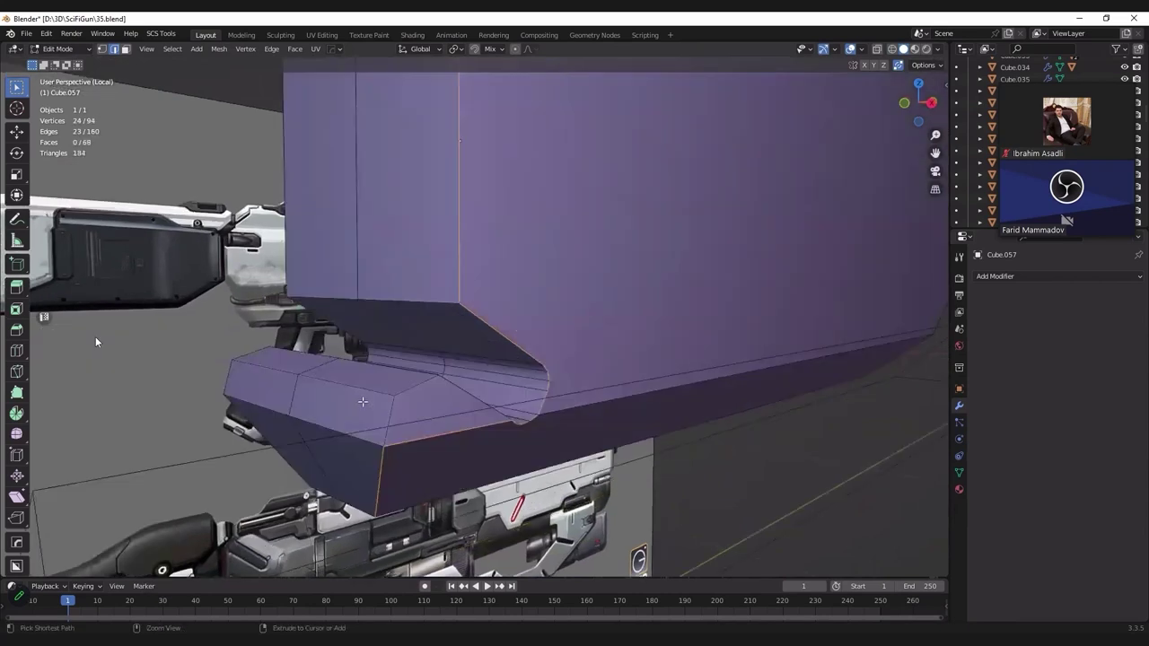
pyautogui.press('KP_Decimal')
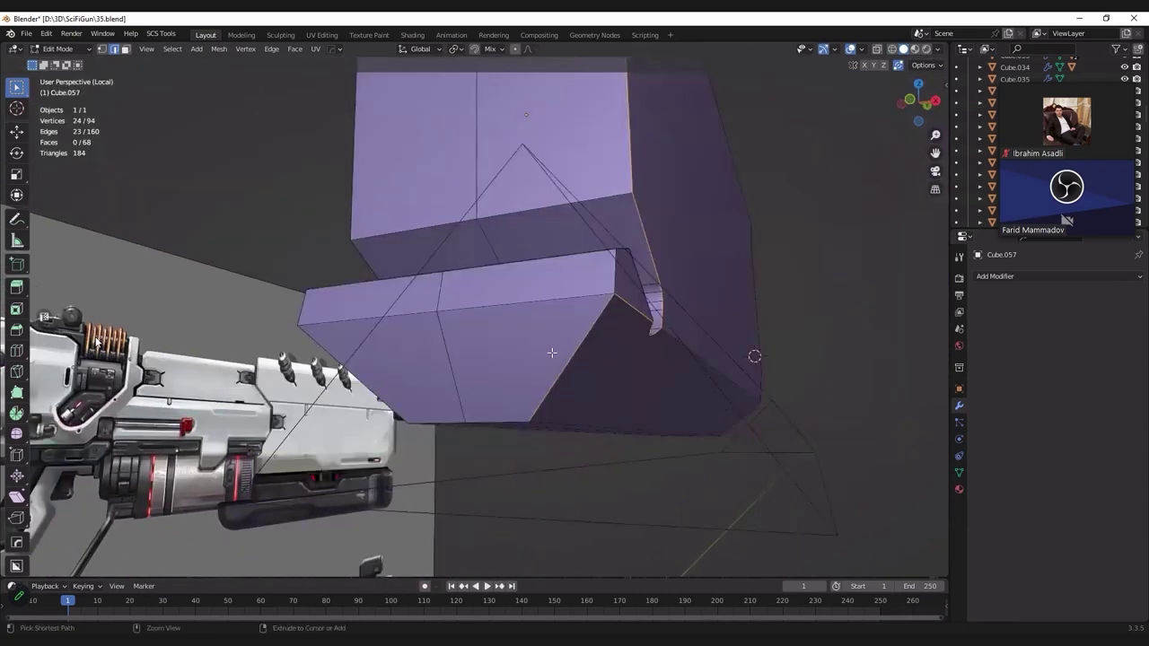
# Step: Select an inner-corner edge path, then shade Cube.057 smooth with Auto Smooth
pyautogui.click(615, 255)
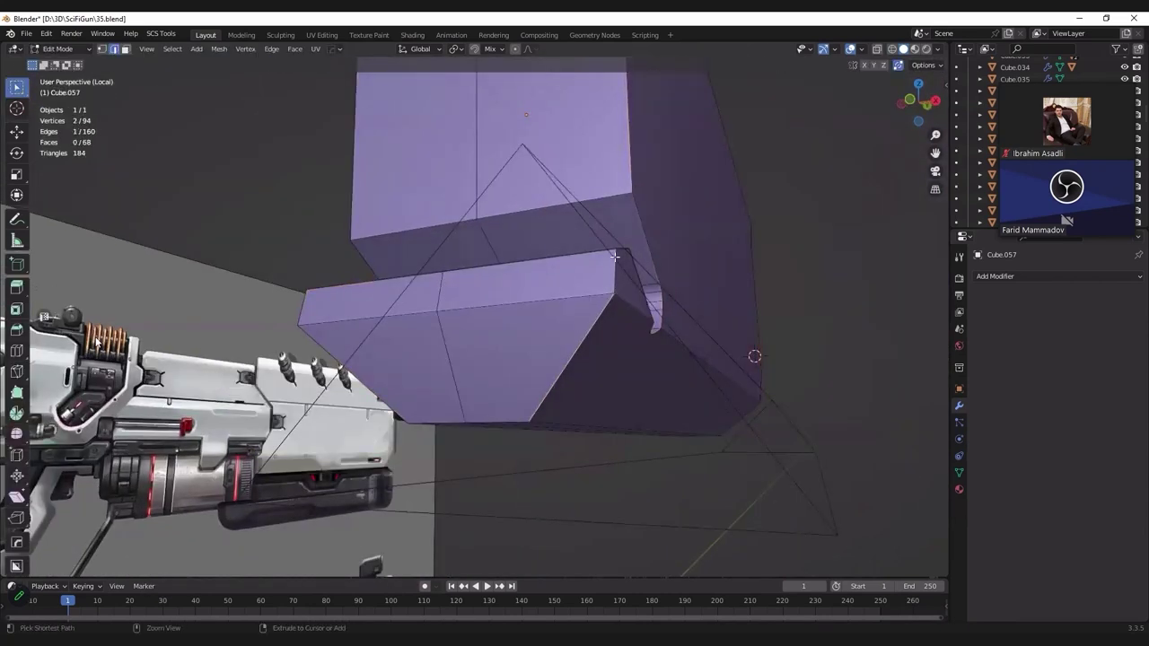
pyautogui.keyDown('ctrl'); pyautogui.click(585, 346); pyautogui.keyUp('ctrl')
pyautogui.moveTo(585, 347)
pyautogui.mouseDown(button='middle')
pyautogui.moveTo(650, 333)
pyautogui.moveTo(593, 362)
pyautogui.moveTo(485, 366)
pyautogui.moveTo(267, 517)
pyautogui.mouseUp(button='middle')
pyautogui.press('Tab')
pyautogui.rightClick(485, 366)
pyautogui.click(484, 367)
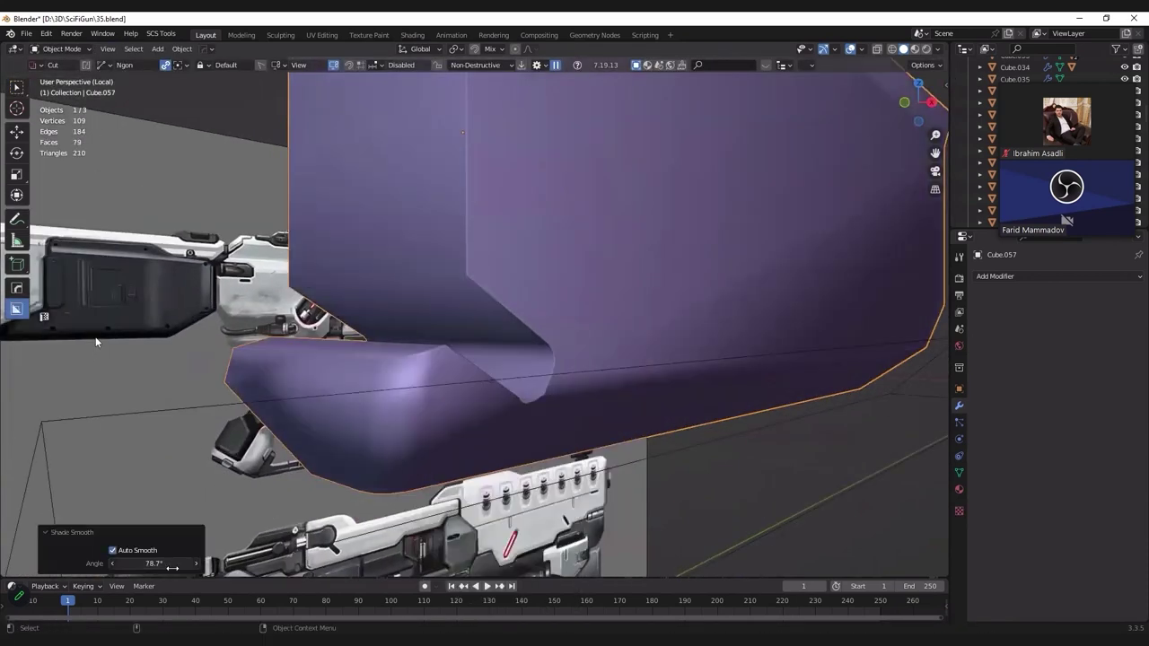
# Step: Set the auto smooth angle to 36.6° and check a panel edge in Edit Mode
pyautogui.moveTo(193, 562); pyautogui.dragTo(149, 562)
pyautogui.press('Tab')
pyautogui.moveTo(517, 400)
pyautogui.mouseDown(button='middle')
pyautogui.moveTo(445, 356)
pyautogui.moveTo(305, 471)
pyautogui.mouseUp(button='middle')
pyautogui.click(446, 359)
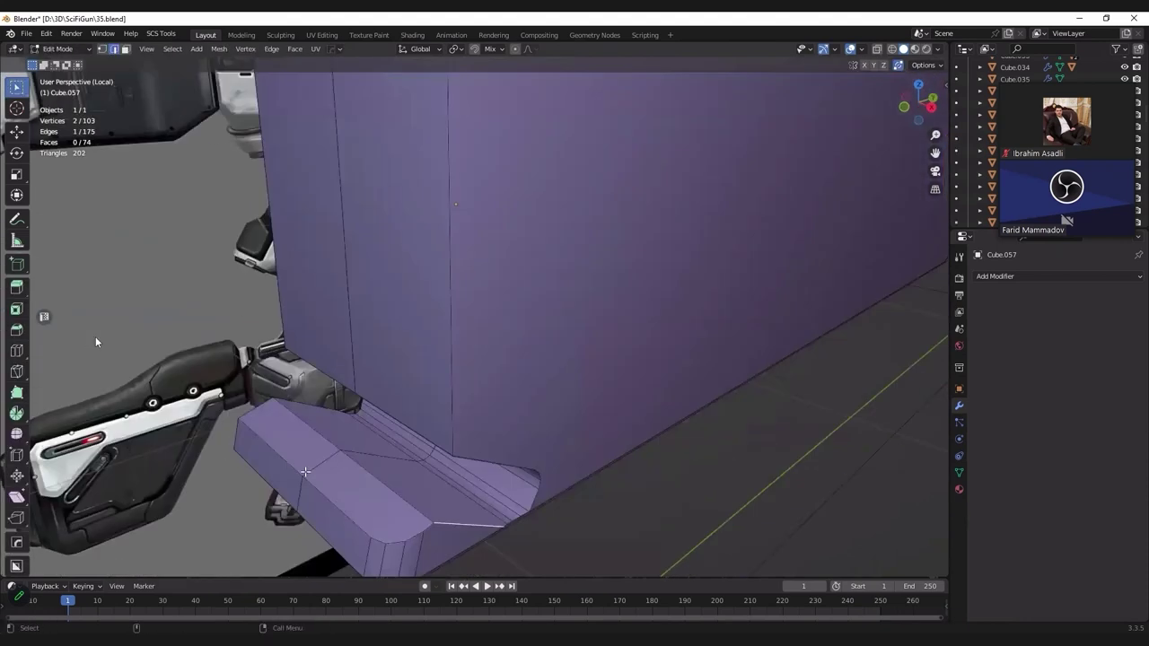
pyautogui.moveTo(487, 484)
pyautogui.mouseDown(button='middle')
pyautogui.moveTo(579, 249)
pyautogui.moveTo(556, 248)
pyautogui.mouseUp(button='middle')
pyautogui.press('Tab')
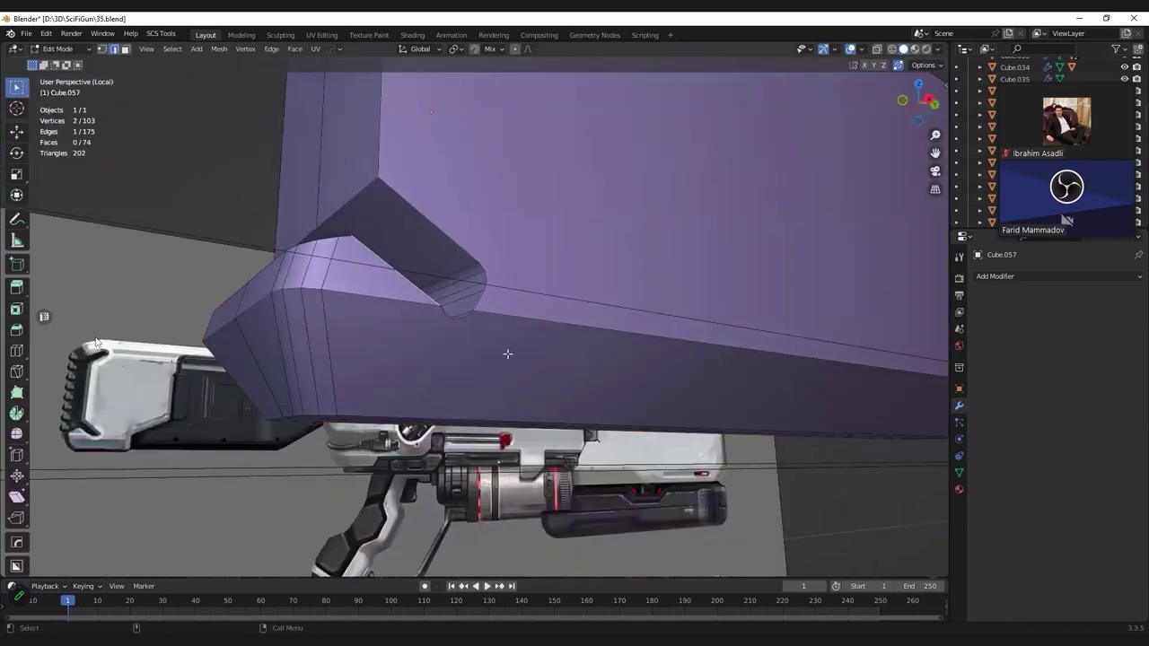
# Step: Add a Hard Ops Bevel modifier, set its Limit Method to Weight and show its Geometry settings
pyautogui.press('q')
pyautogui.click(516, 310)
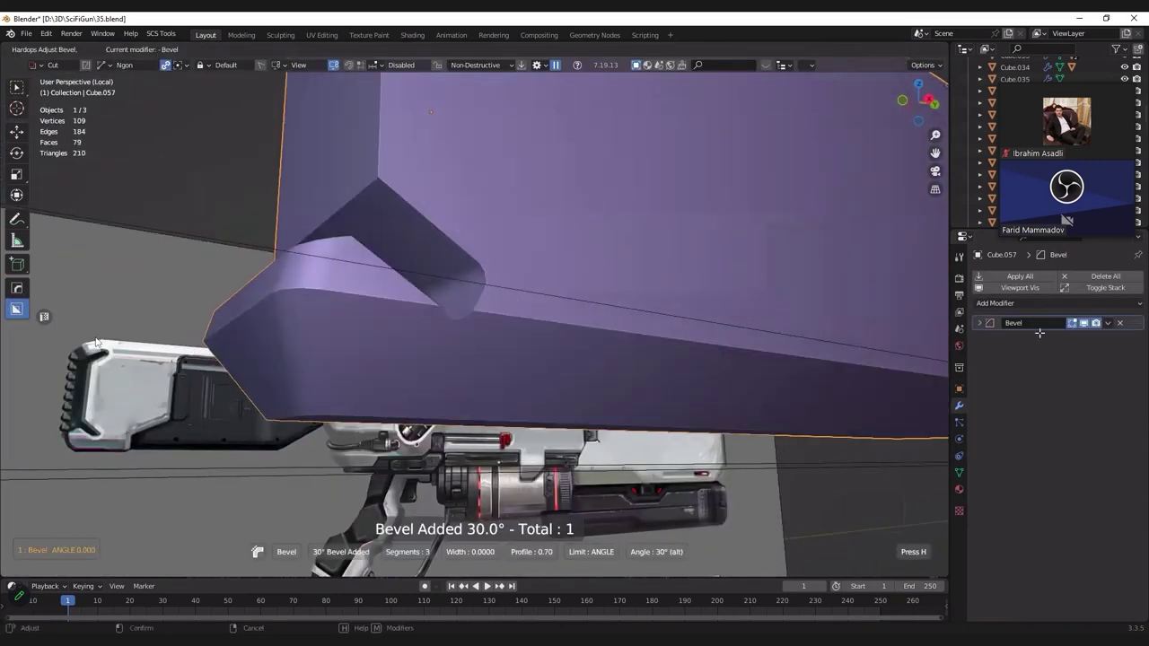
pyautogui.click(988, 322)
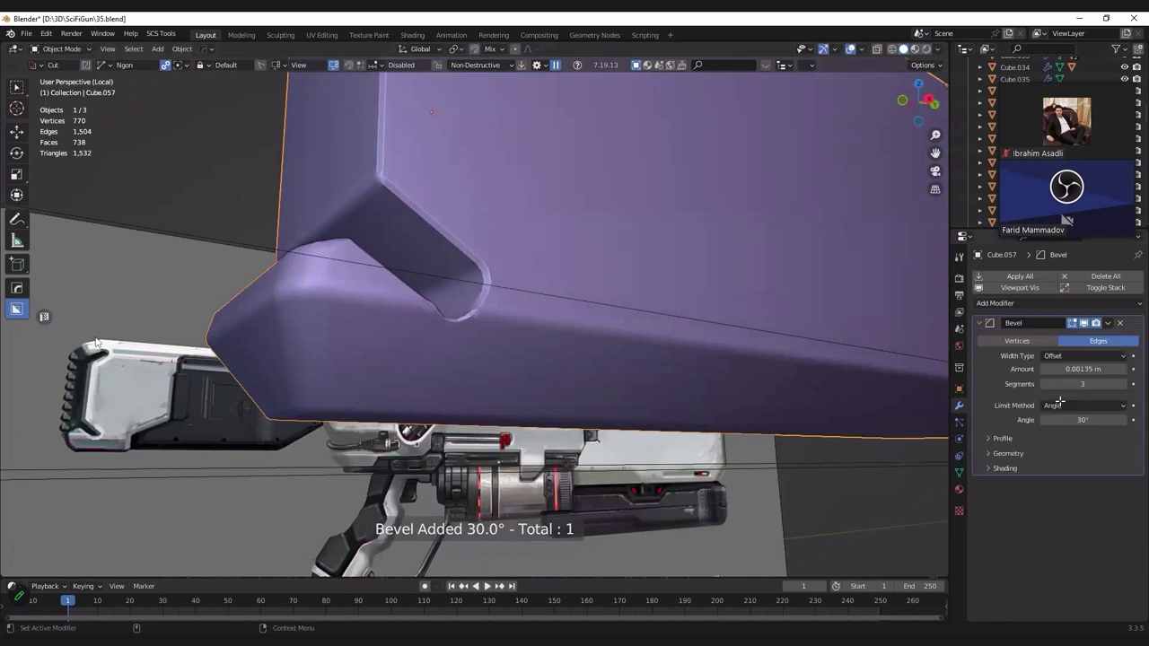
pyautogui.click(1060, 404)
pyautogui.click(1055, 445)
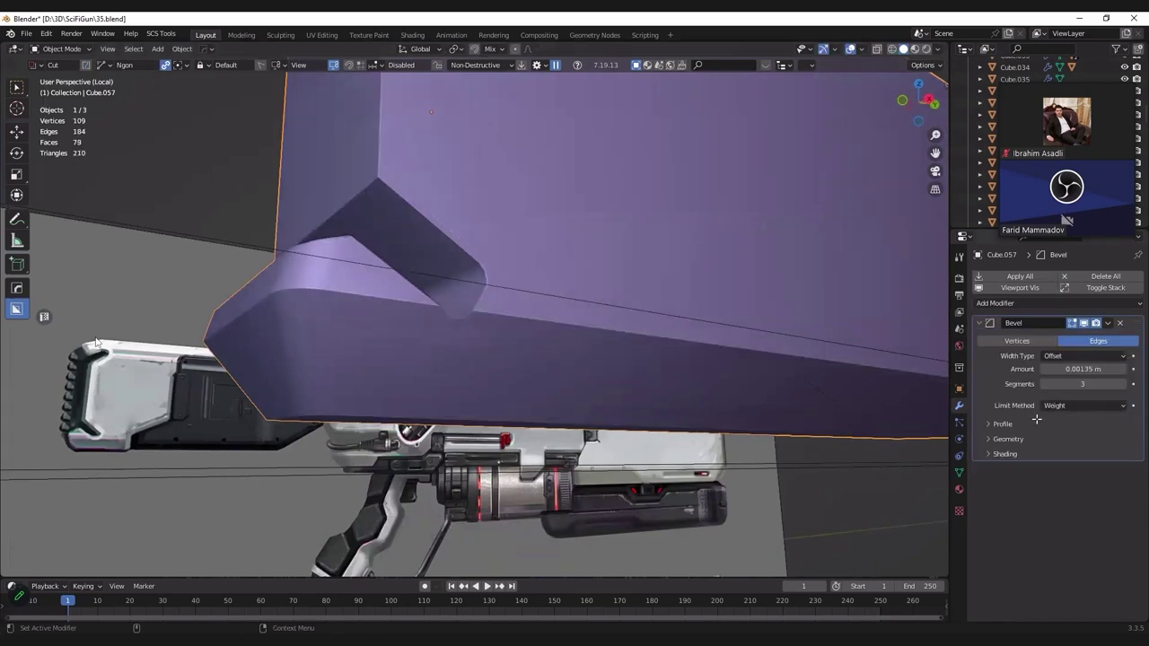
pyautogui.click(1008, 438)
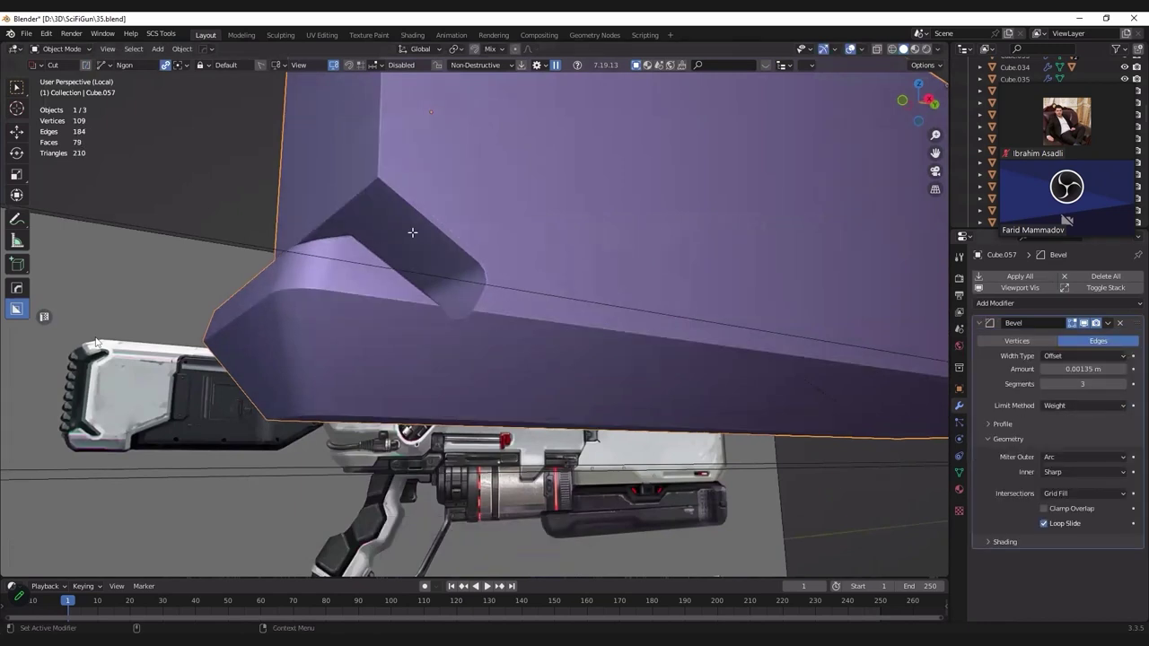
pyautogui.press('Tab')
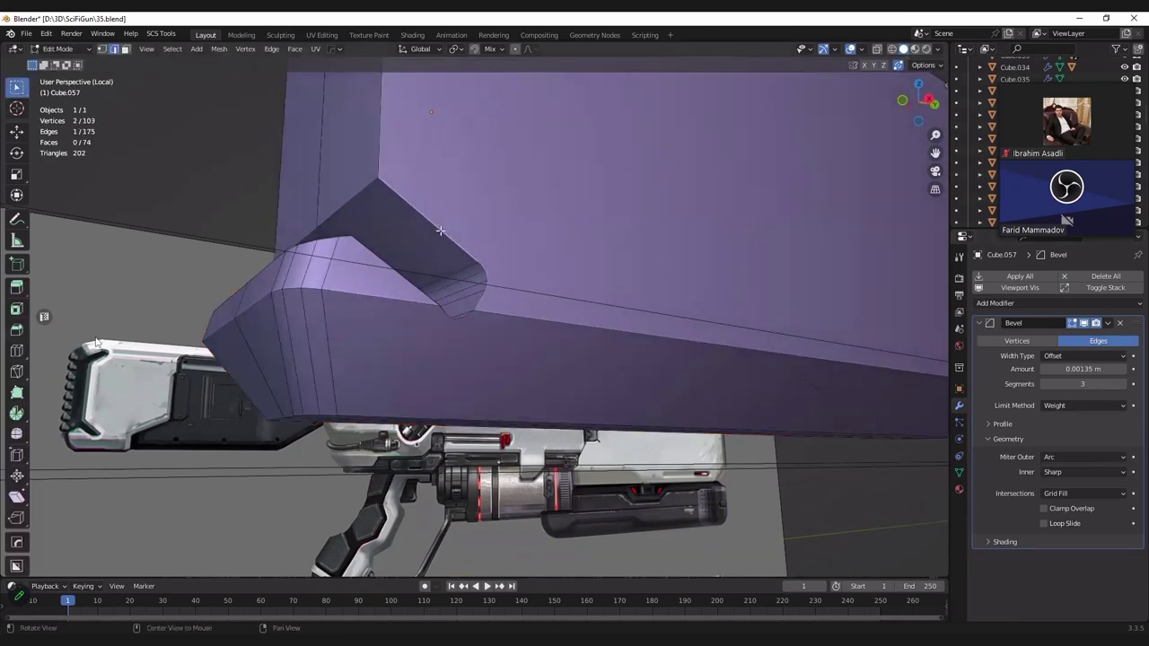
# Step: Give a path of panel edges a mean bevel weight of 1.00
pyautogui.moveTo(440, 231); pyautogui.dragTo(457, 208, button='middle')
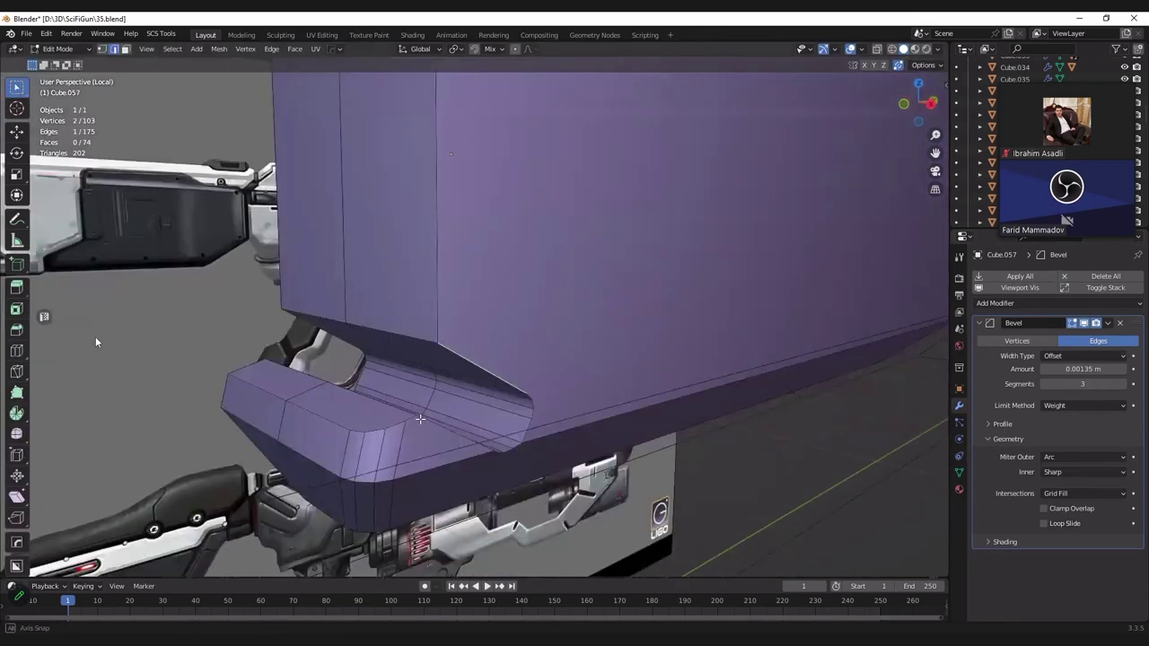
pyautogui.moveTo(420, 418); pyautogui.dragTo(449, 269, button='middle')
pyautogui.keyDown('ctrl'); pyautogui.click(446, 135); pyautogui.keyUp('ctrl')
pyautogui.press('n')
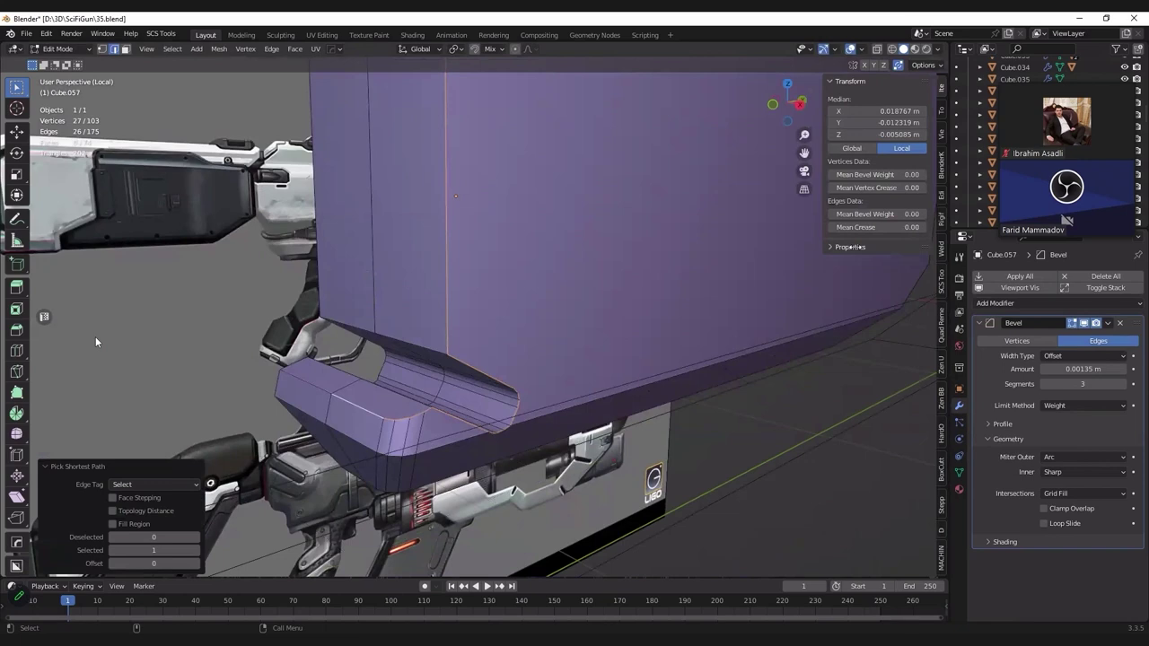
pyautogui.click(875, 214)
pyautogui.write('1')
pyautogui.press('Return')
# Step: Preview the bevel in Object Mode, increase its segments and raise the auto smooth angle slightly
pyautogui.scroll(3, 521, 359)
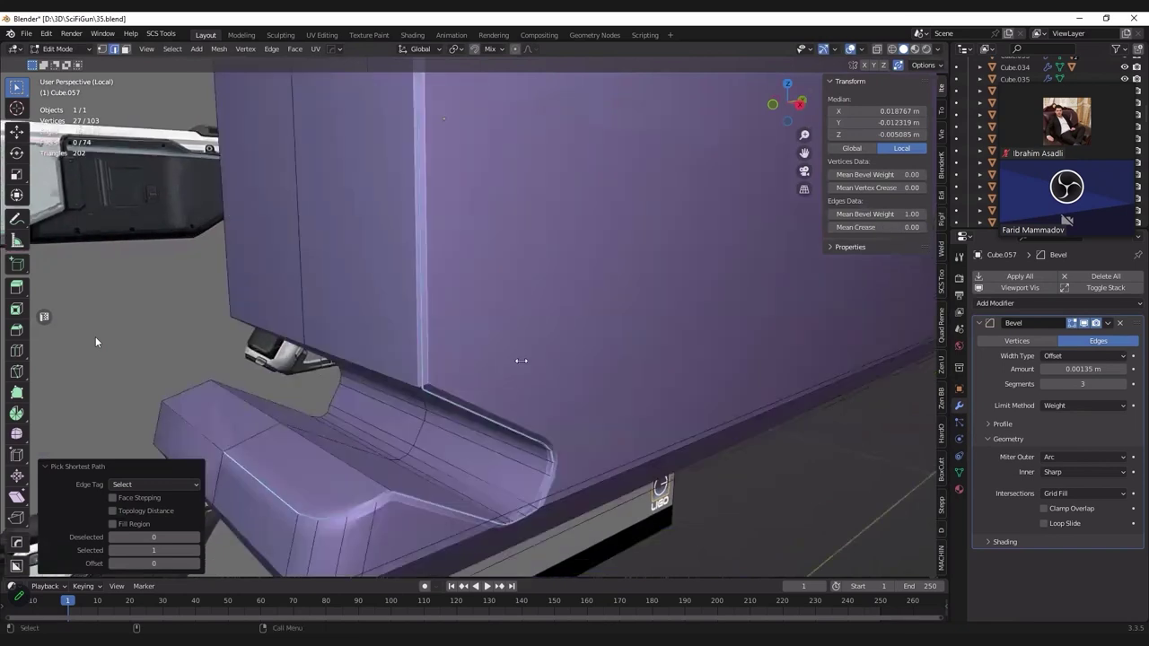
pyautogui.press('Tab')
pyautogui.moveTo(1056, 385); pyautogui.dragTo(1056, 390)
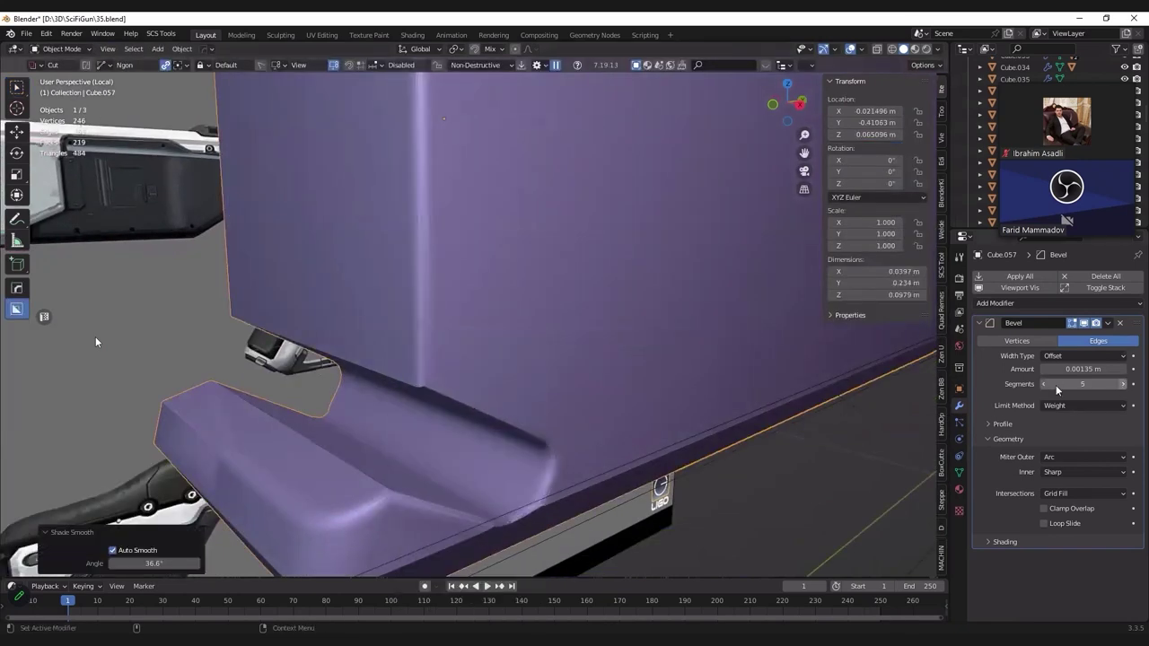
pyautogui.moveTo(130, 558); pyautogui.dragTo(152, 558)
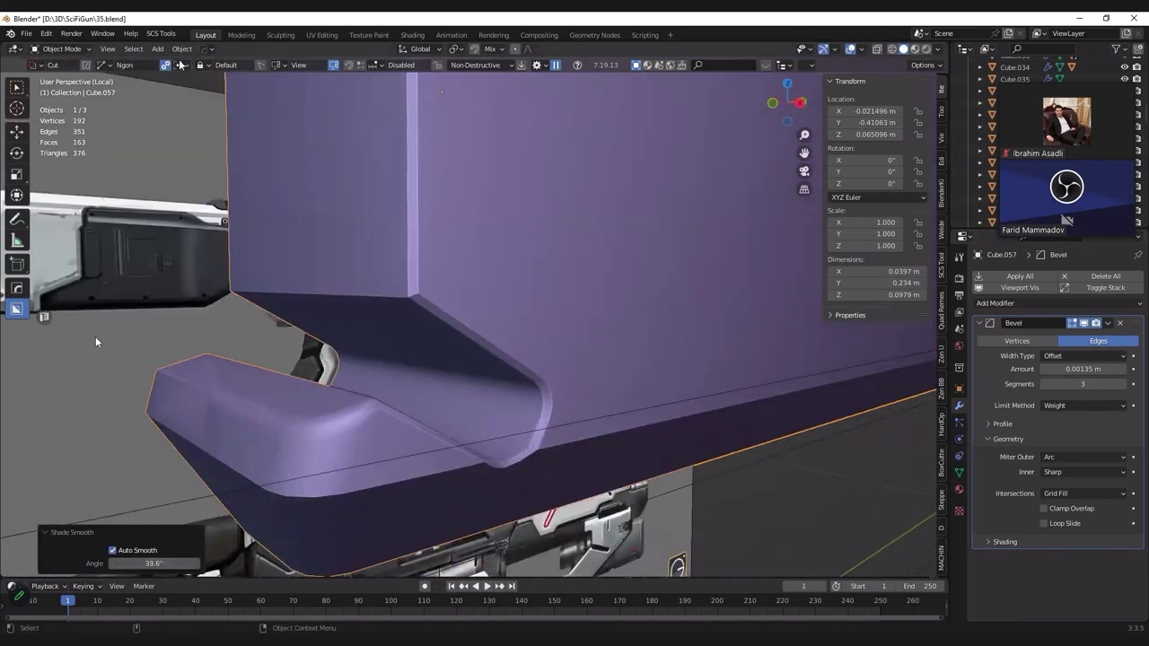
# Step: Select all sharp edges above 33.8° and view the bevelled result in Object Mode
pyautogui.press('Tab')
pyautogui.click(172, 48)
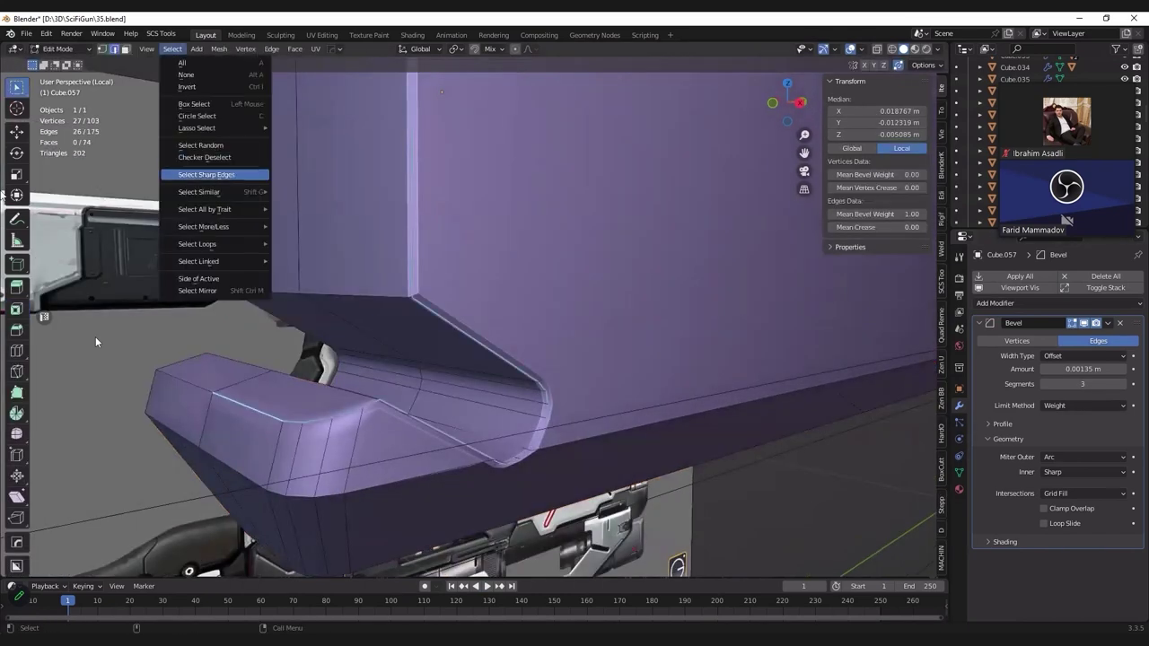
pyautogui.click(216, 174)
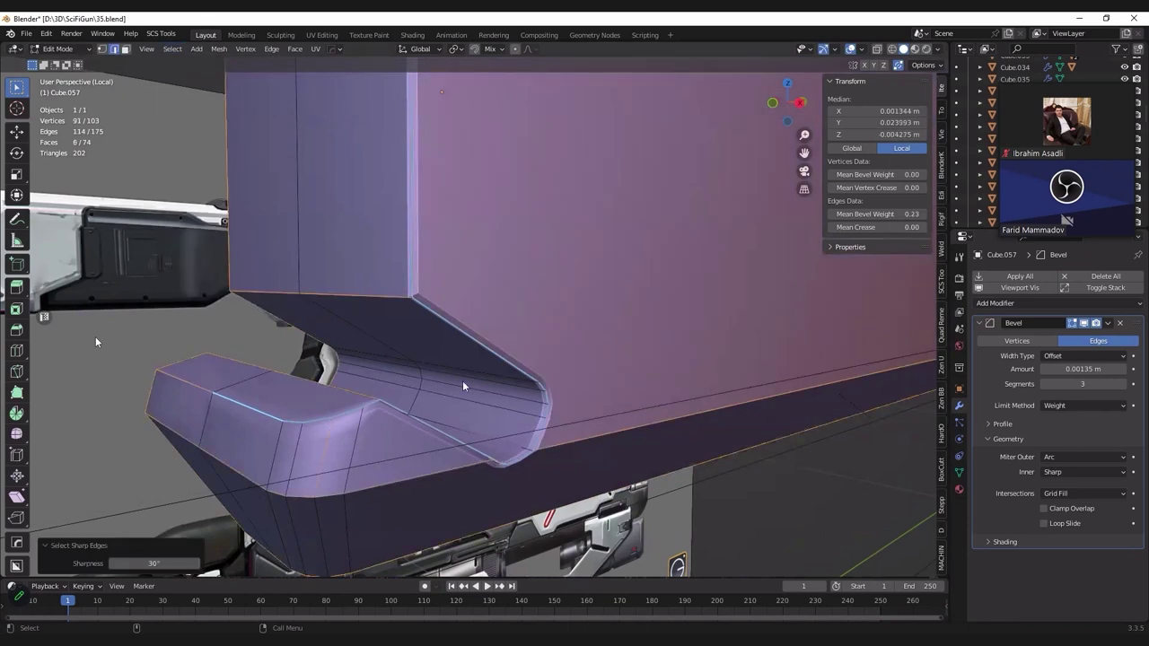
pyautogui.press('n')
pyautogui.moveTo(144, 563); pyautogui.dragTo(179, 562)
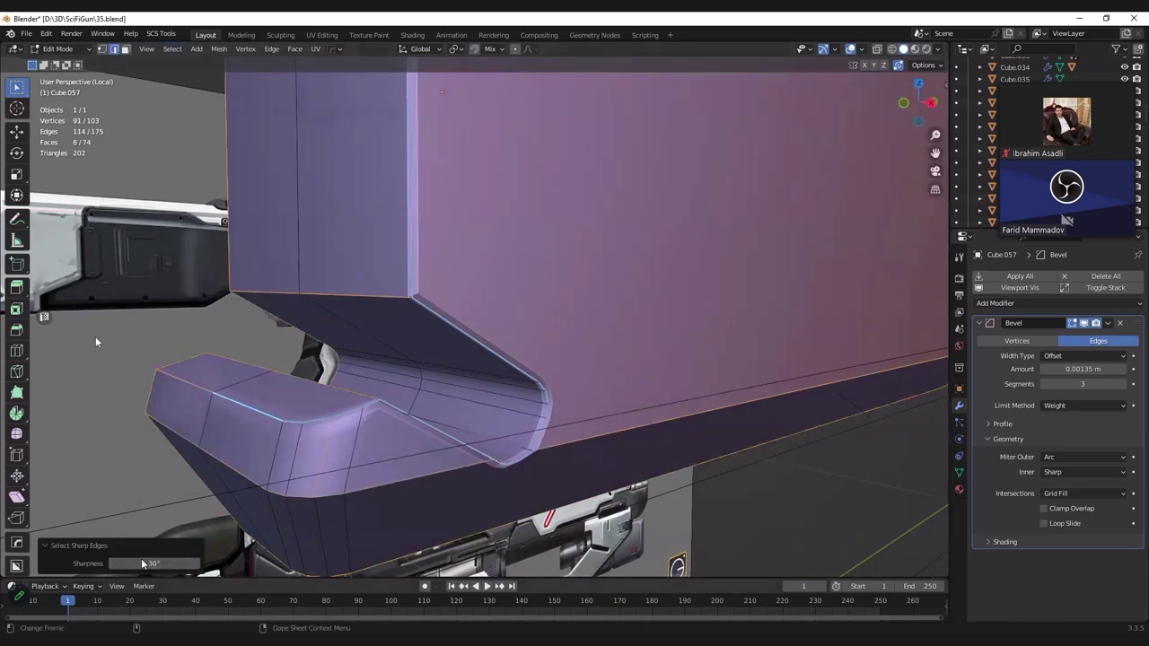
pyautogui.press('n')
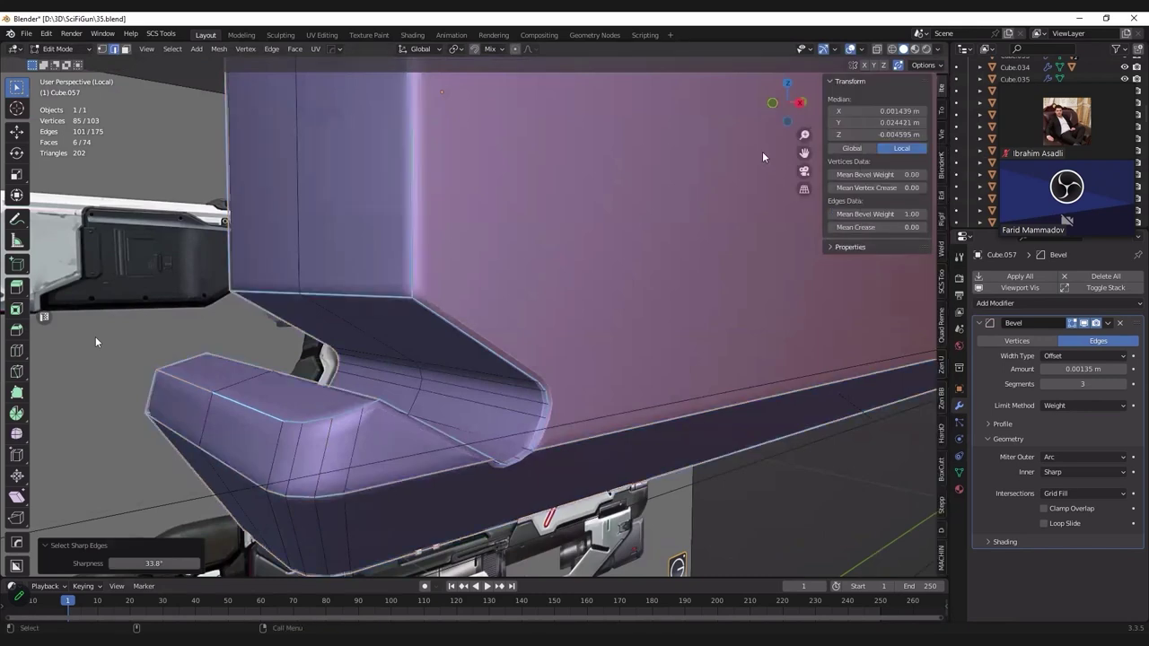
pyautogui.press('Tab')
# Step: Smooth-shade the purple panel with auto smooth raised to 77.1°
pyautogui.moveTo(688, 238); pyautogui.dragTo(359, 404, button='middle')
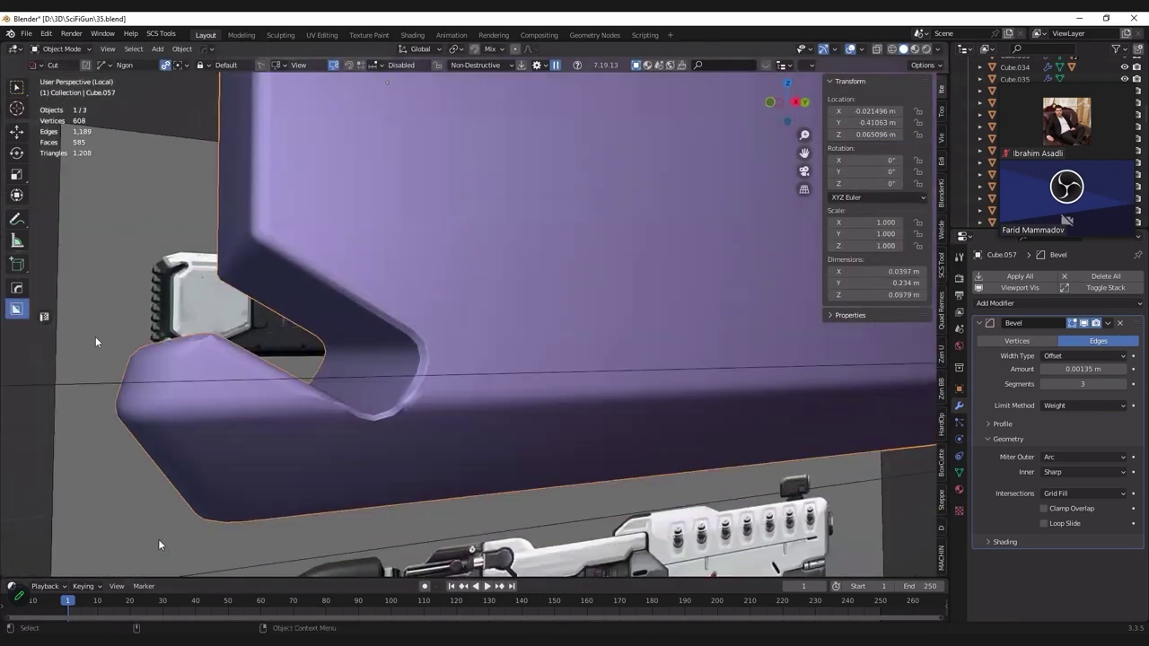
pyautogui.rightClick(162, 538)
pyautogui.click(162, 546)
pyautogui.moveTo(153, 563); pyautogui.dragTo(233, 562)
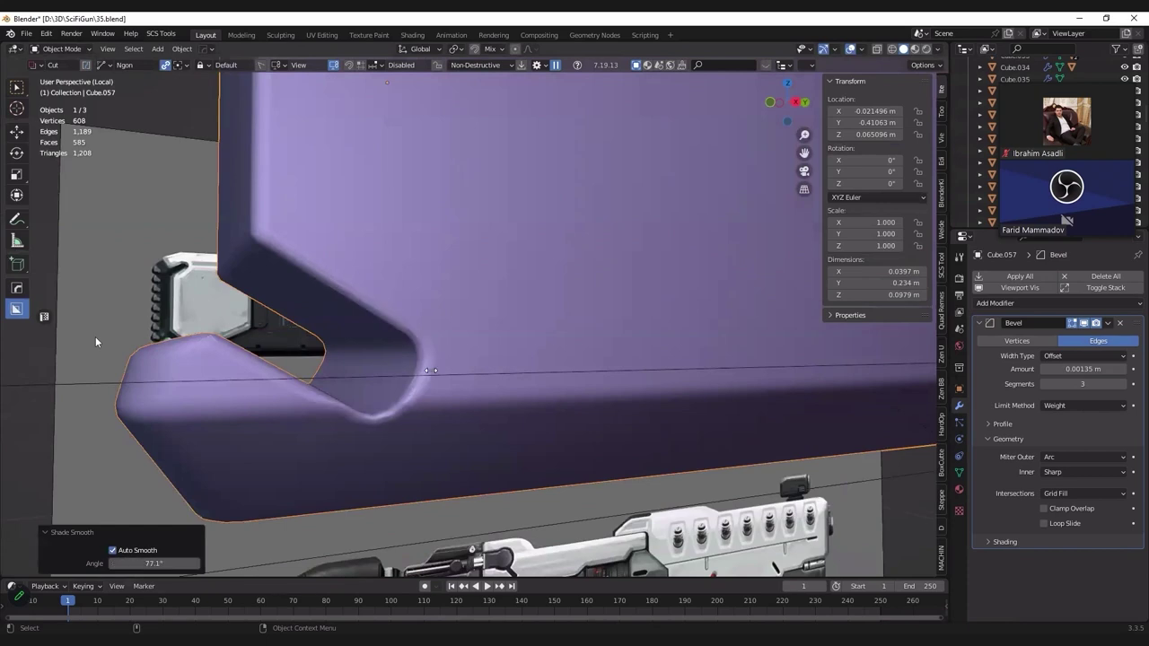
pyautogui.moveTo(359, 386)
pyautogui.mouseDown(button='middle')
pyautogui.moveTo(442, 377)
pyautogui.moveTo(423, 420)
pyautogui.mouseUp(button='middle')
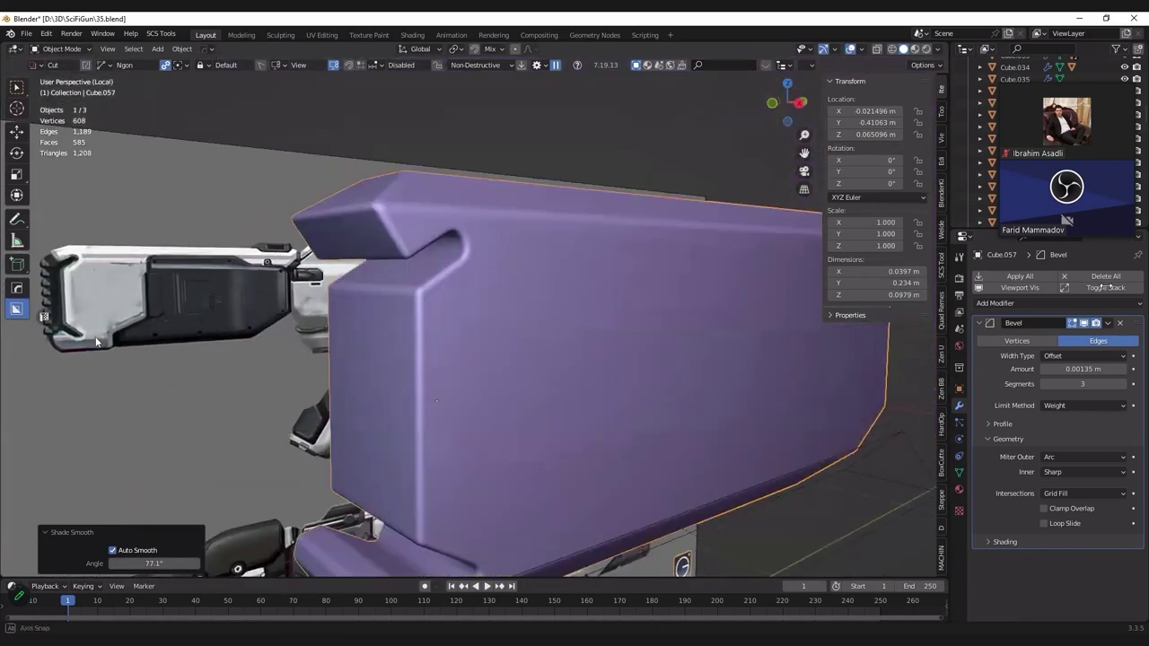
pyautogui.moveTo(96, 341); pyautogui.dragTo(96, 341, button='middle')
# Step: Add a WeightedNormal modifier to the purple panel
pyautogui.click(1014, 303)
pyautogui.click(808, 389)
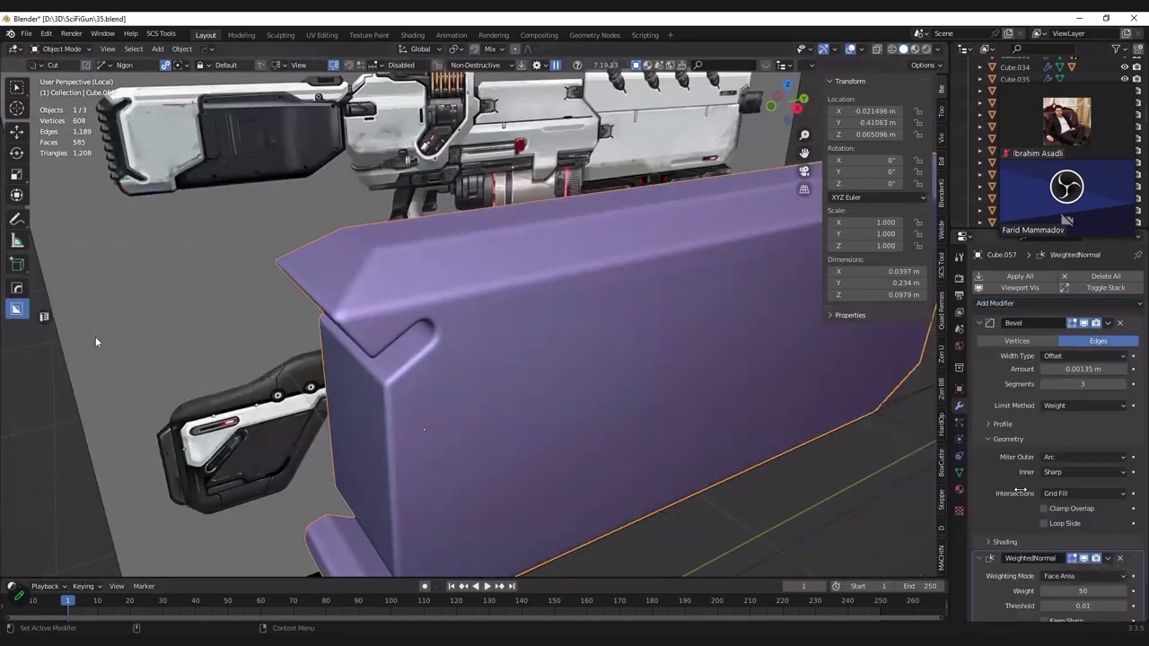
pyautogui.scroll(-2, 1019, 533)
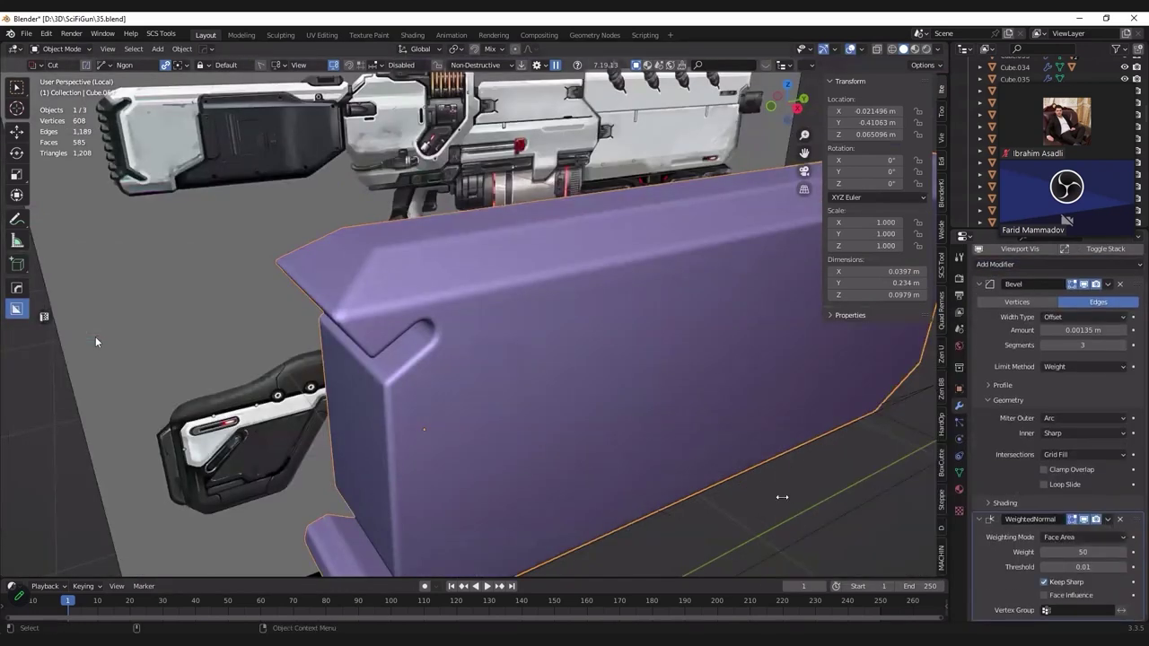
# Step: Reduce the Bevel modifier width from 0.00135 m to 0.0007 m
pyautogui.press('n')
pyautogui.moveTo(592, 419)
pyautogui.mouseDown(button='middle')
pyautogui.moveTo(517, 335)
pyautogui.moveTo(543, 331)
pyautogui.mouseUp(button='middle')
pyautogui.click(1057, 330)
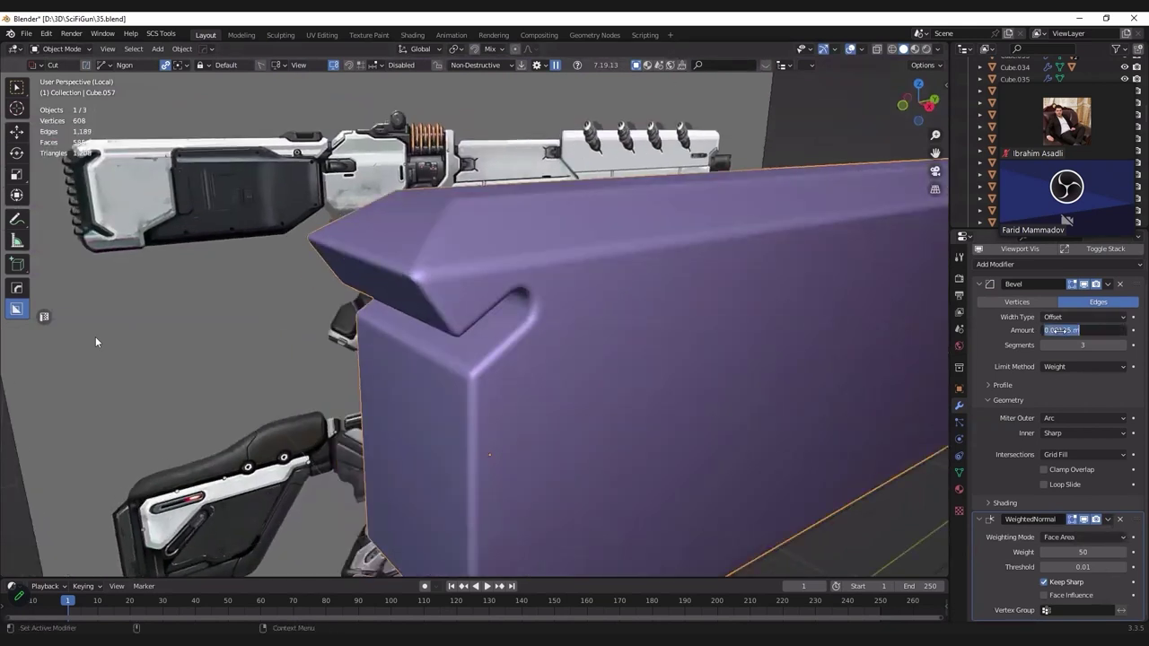
pyautogui.write('0.0007')
pyautogui.press('Return')
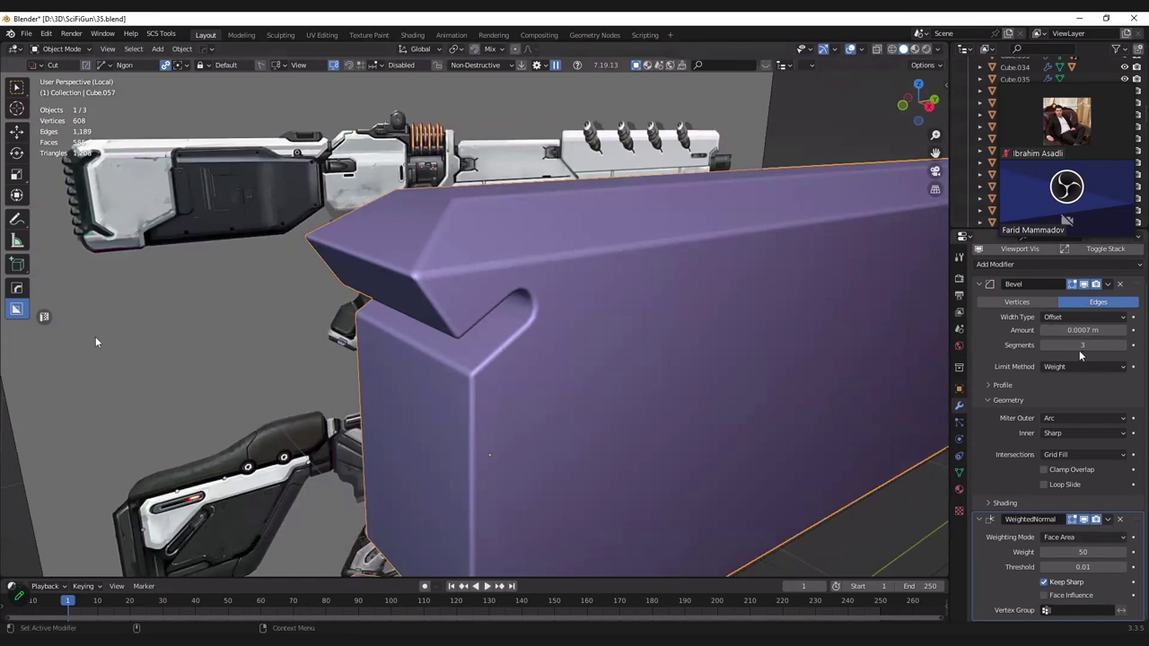
pyautogui.moveTo(580, 326)
pyautogui.mouseDown(button='middle')
pyautogui.moveTo(552, 330)
pyautogui.moveTo(596, 303)
pyautogui.moveTo(560, 318)
pyautogui.mouseUp(button='middle')
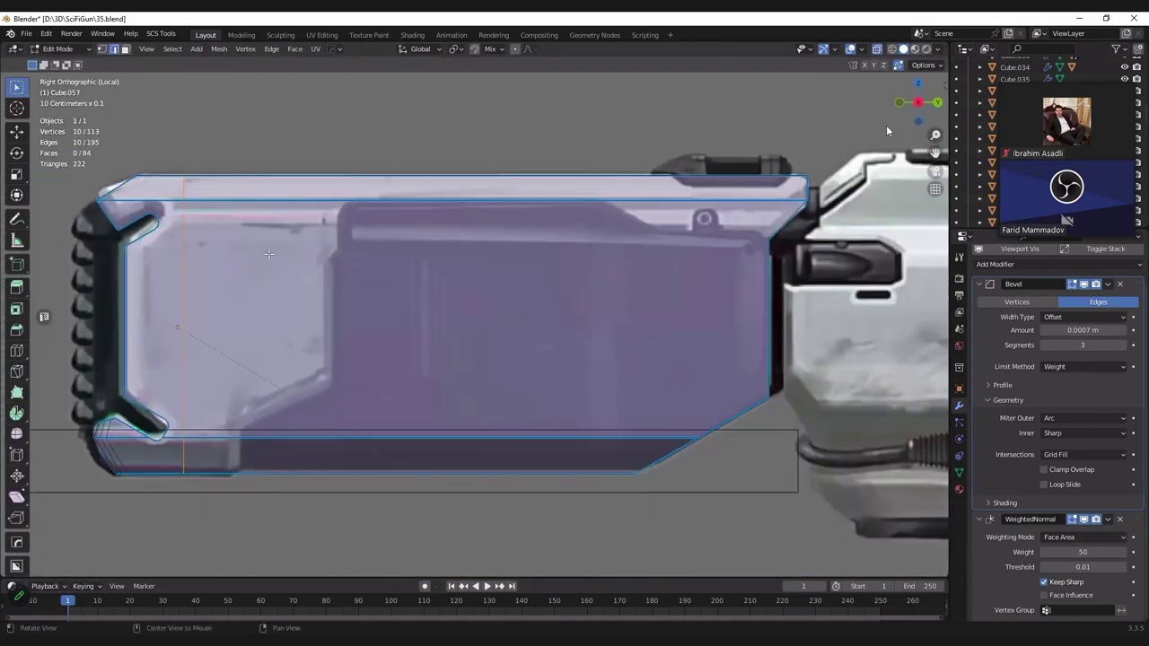
# Step: Move the panel's top vertices along Y to line up with the reference image
pyautogui.scroll(2, 307, 298)
pyautogui.press('g')
pyautogui.press('y')
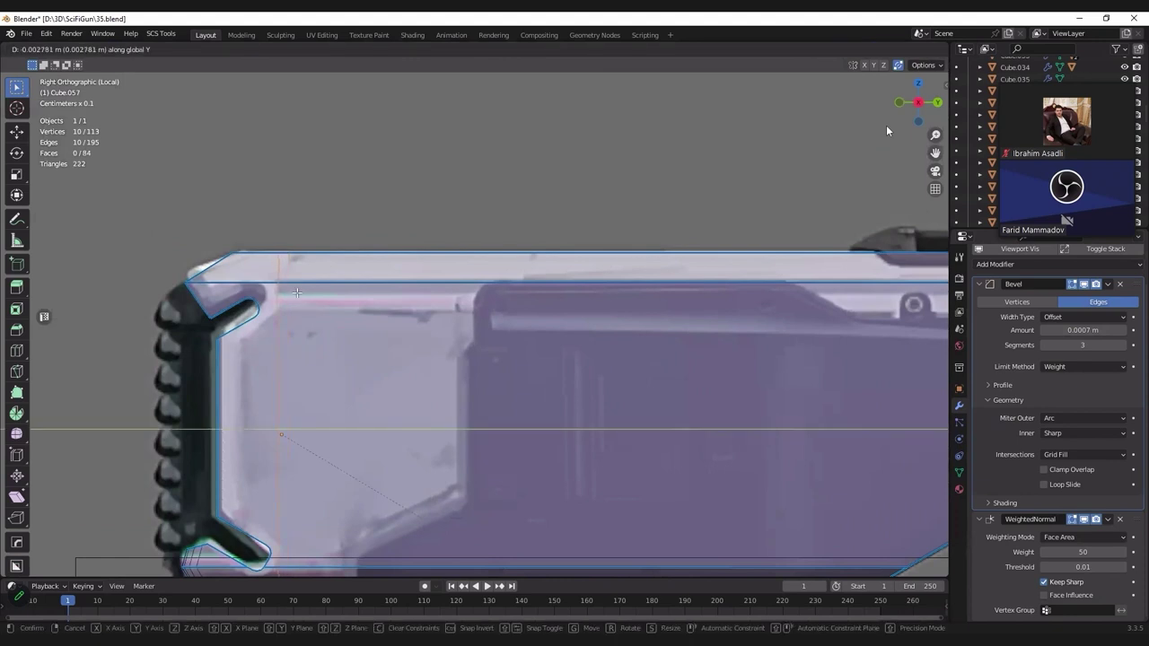
pyautogui.click(297, 293)
pyautogui.scroll(-2, 298, 314)
pyautogui.scroll(-1, 298, 321)
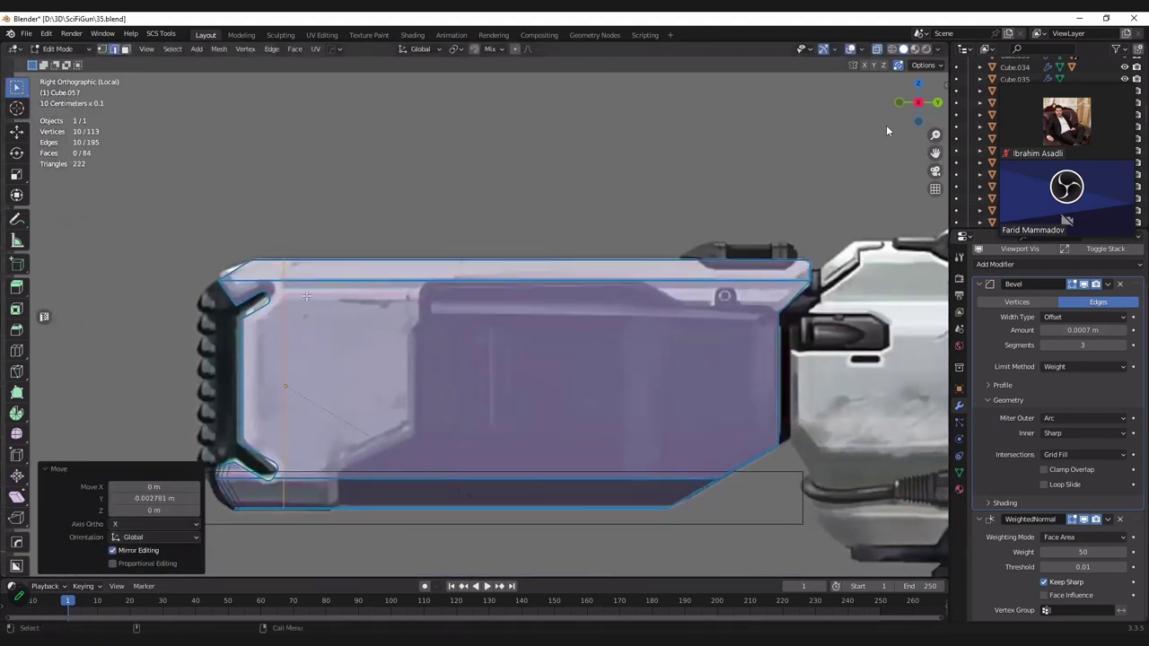
pyautogui.scroll(1, 332, 305)
# Step: Knife-cut a new line along the top of the panel
pyautogui.press('k')
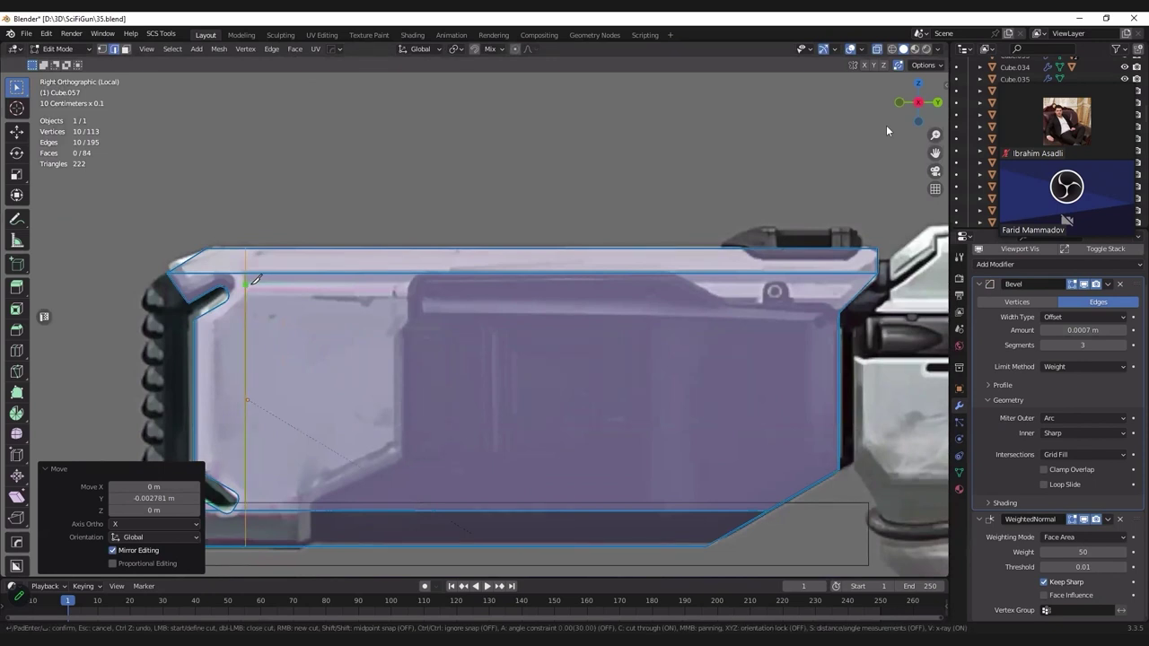
pyautogui.click(246, 284)
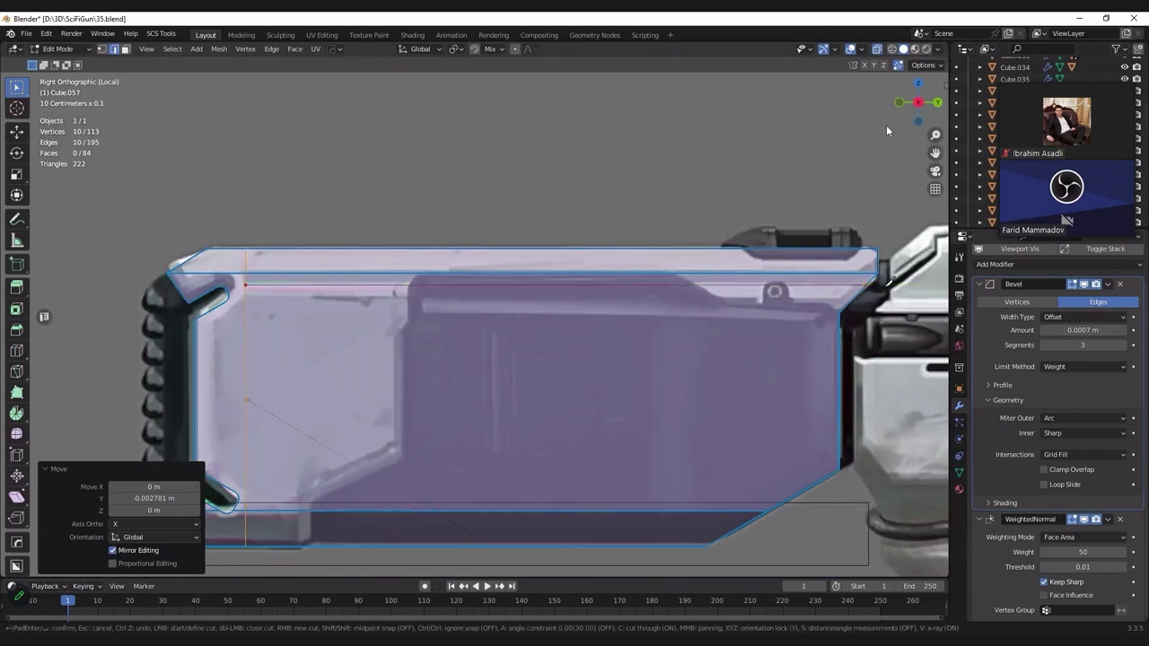
pyautogui.press('Return')
pyautogui.moveTo(885, 130); pyautogui.dragTo(885, 130, button='middle')
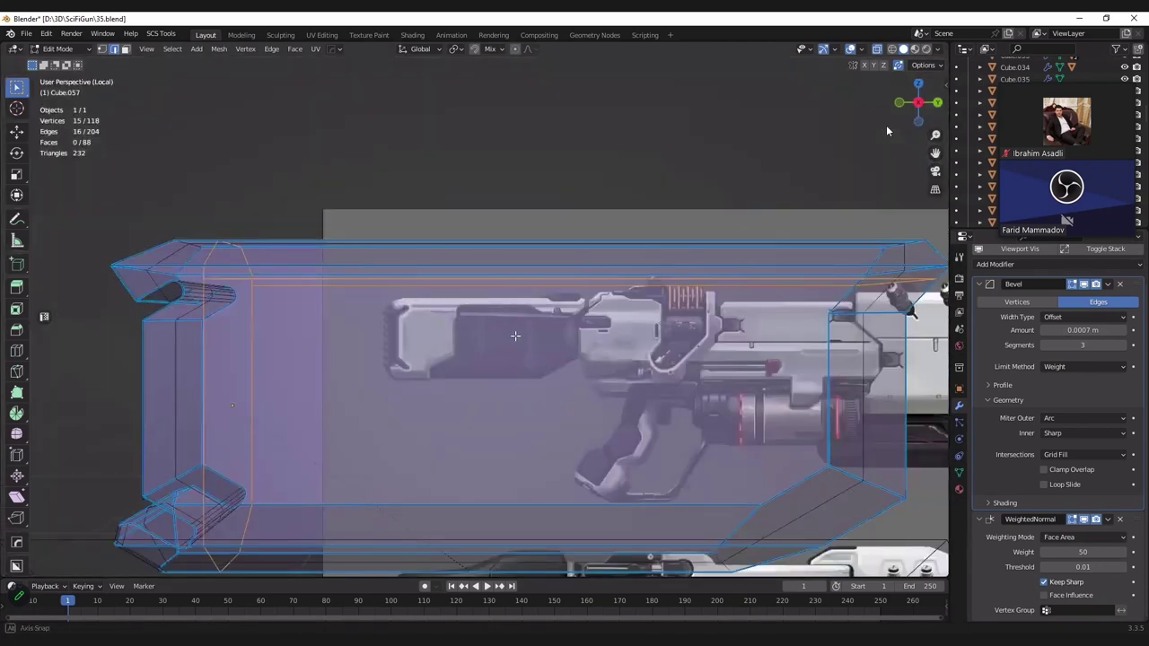
pyautogui.moveTo(515, 336)
pyautogui.mouseDown(button='middle')
pyautogui.moveTo(449, 305)
pyautogui.moveTo(471, 314)
pyautogui.mouseUp(button='middle')
# Step: Dissolve the redundant ridge edge on the panel's top, discarding a trial inset
pyautogui.hotkey('alt', 'z')
pyautogui.press('3')
pyautogui.scroll(2, 469, 316)
pyautogui.keyDown('shift'); pyautogui.click(471, 314); pyautogui.keyUp('shift')
pyautogui.press('i')
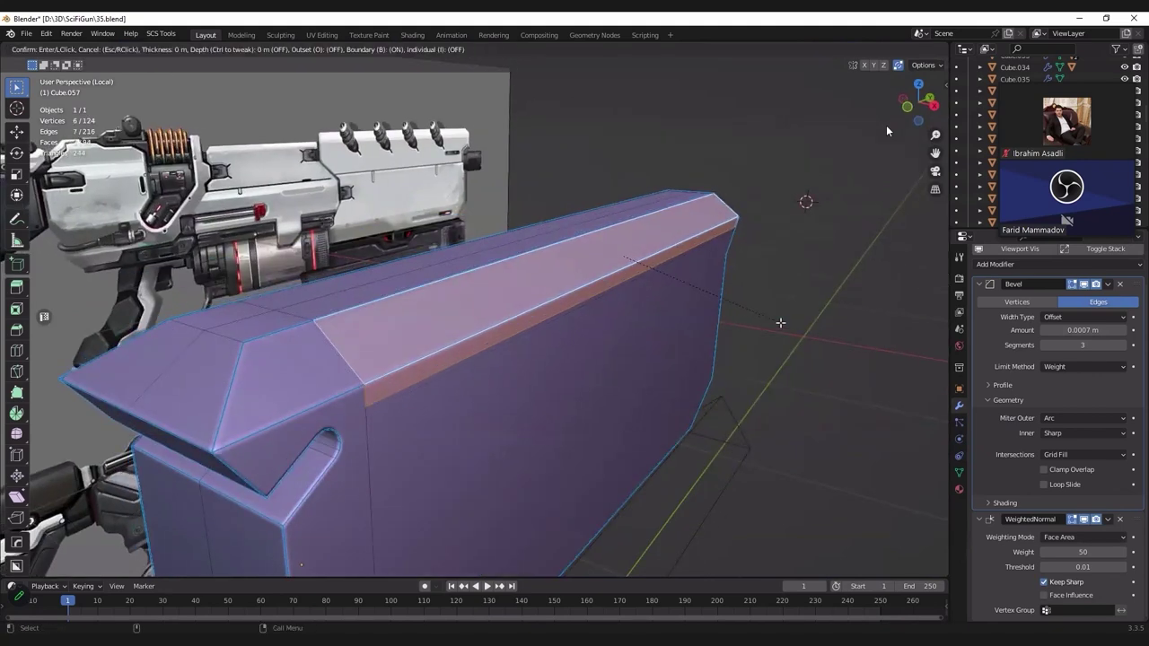
pyautogui.click(780, 322)
pyautogui.hotkey('ctrl', 'z')
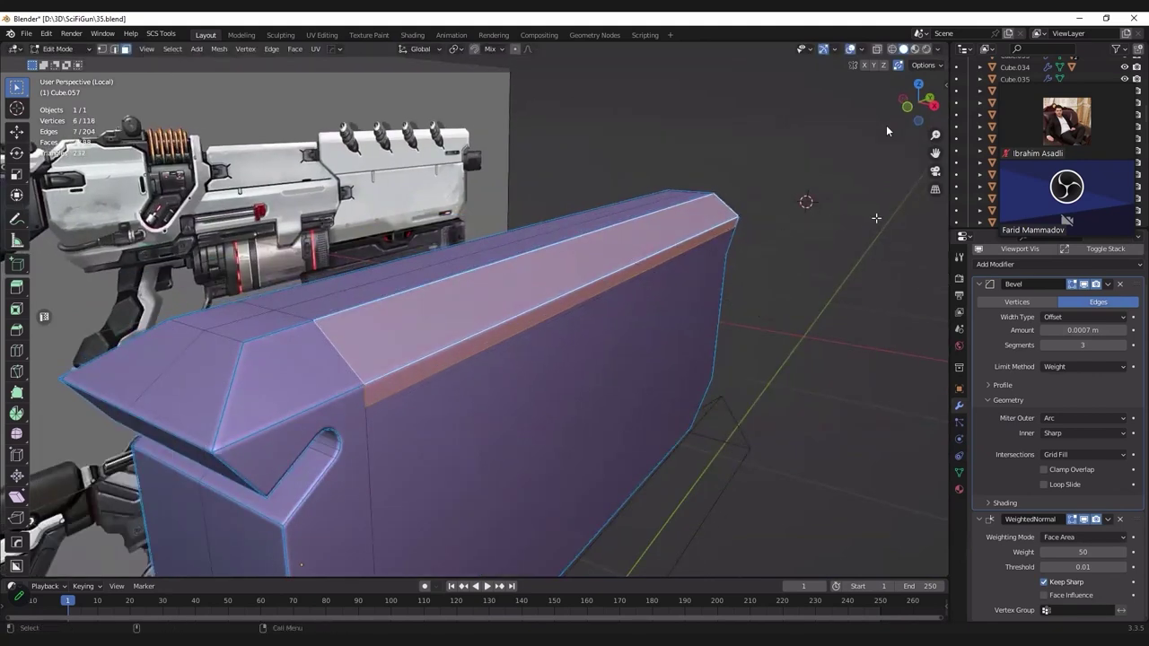
pyautogui.press('2')
pyautogui.click(596, 300)
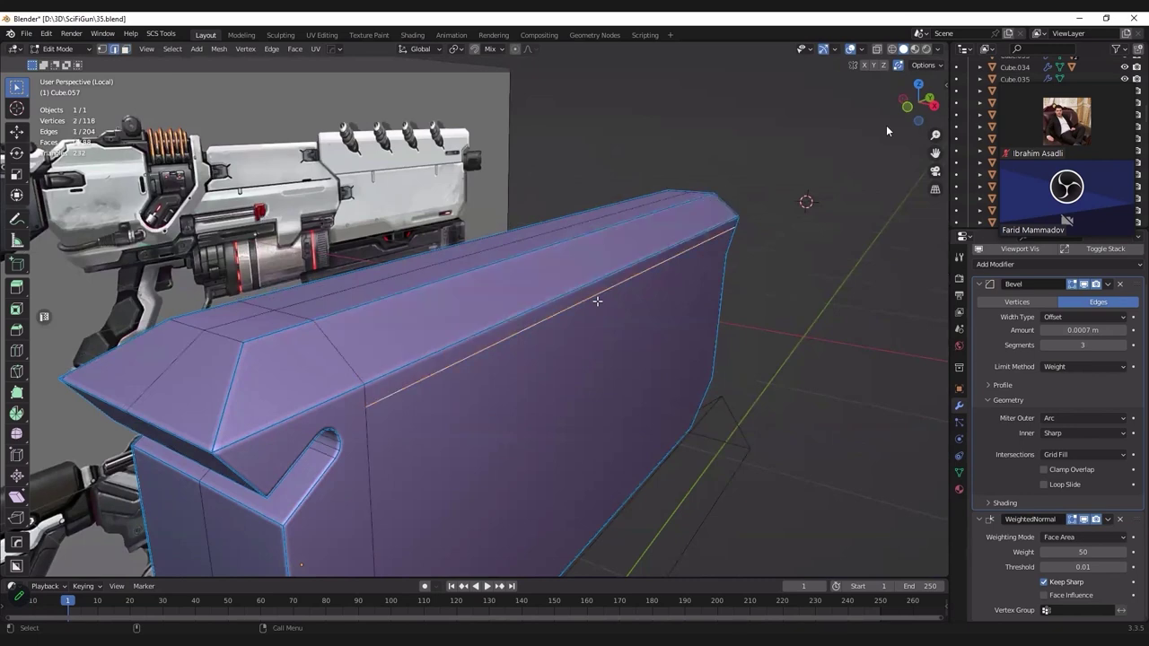
pyautogui.moveTo(597, 301); pyautogui.dragTo(586, 299, button='middle')
pyautogui.hotkey('ctrl', 'x')
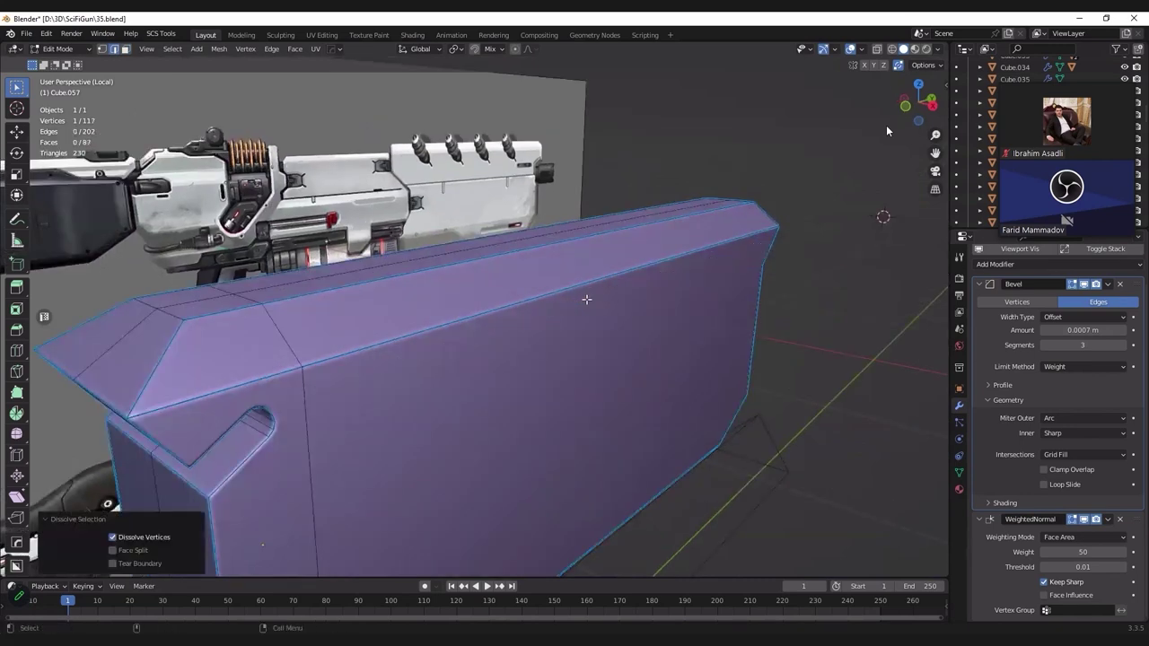
pyautogui.press('Tab')
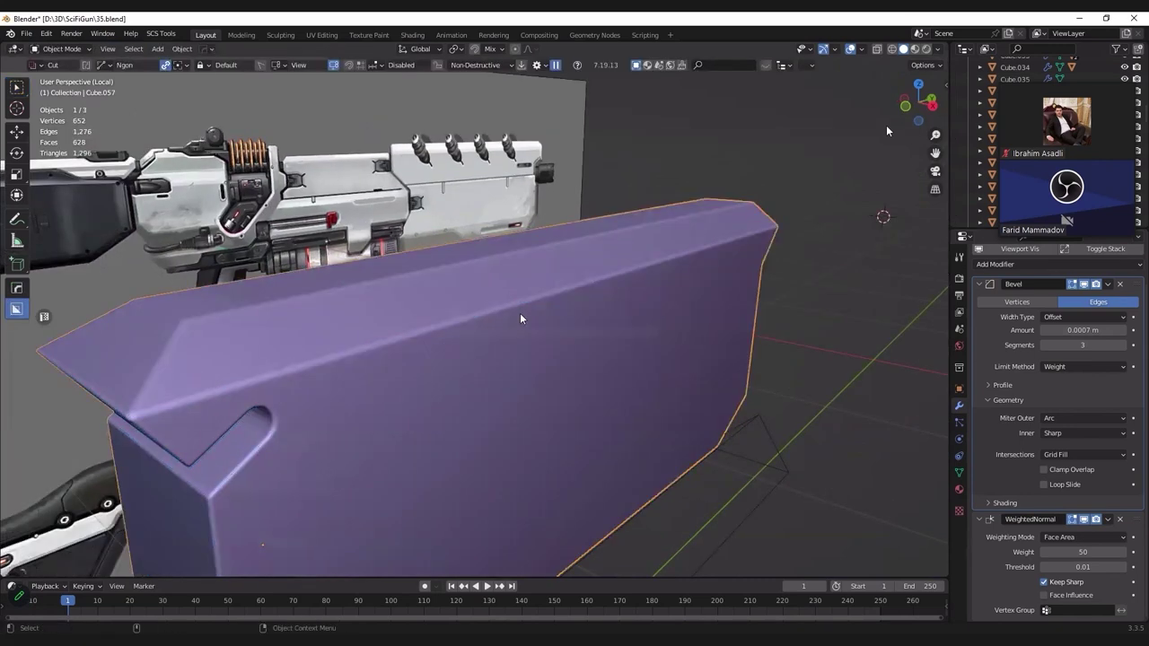
# Step: Box-cut a groove into the top of the purple panel from front view
pyautogui.press('w')
pyautogui.press('KP_1')
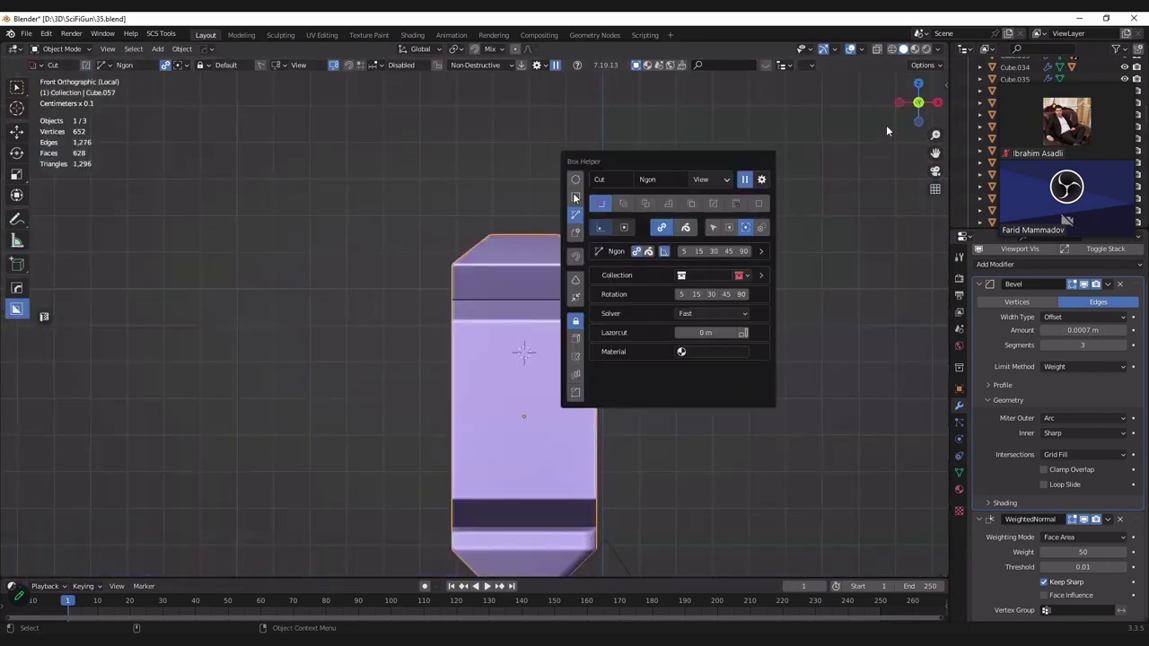
pyautogui.moveTo(587, 234); pyautogui.dragTo(646, 272)
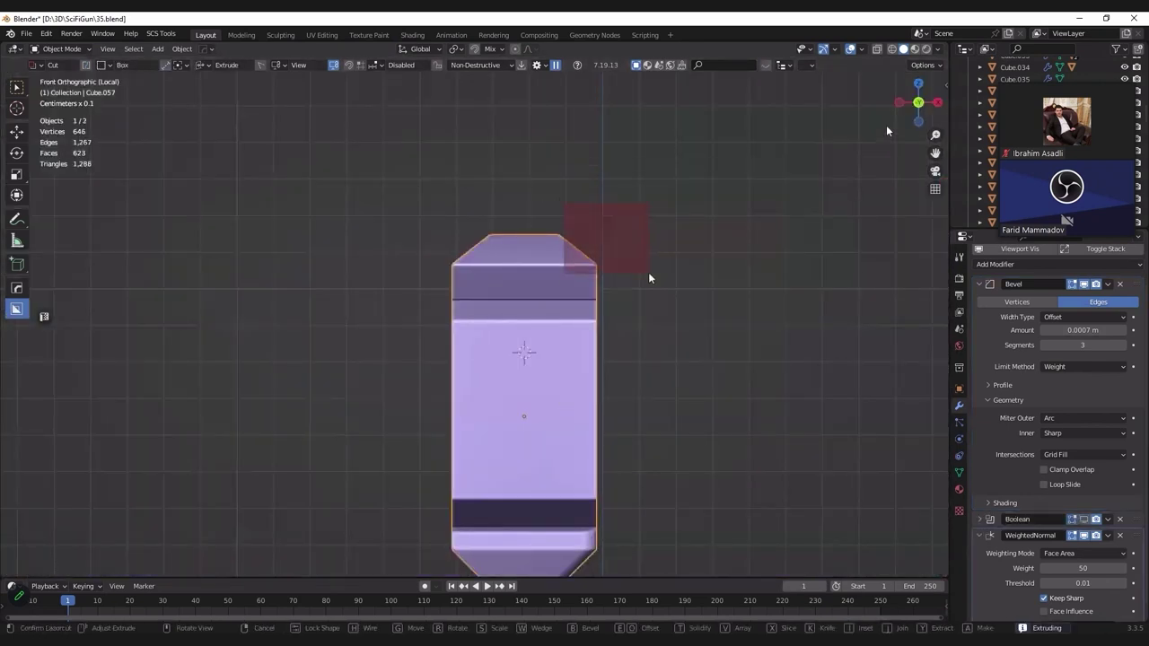
pyautogui.moveTo(583, 299)
pyautogui.mouseDown(button='middle')
pyautogui.moveTo(565, 312)
pyautogui.moveTo(417, 332)
pyautogui.mouseUp(button='middle')
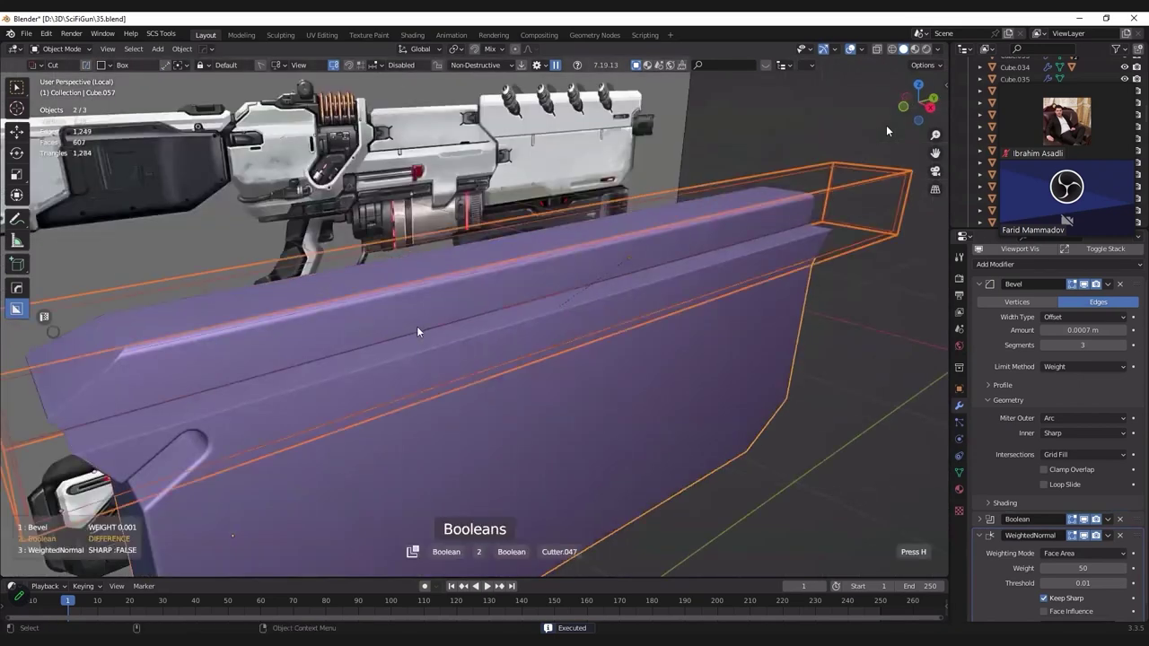
# Step: Reposition the groove cutter along Y, checking it in the right side view
pyautogui.click(440, 328)
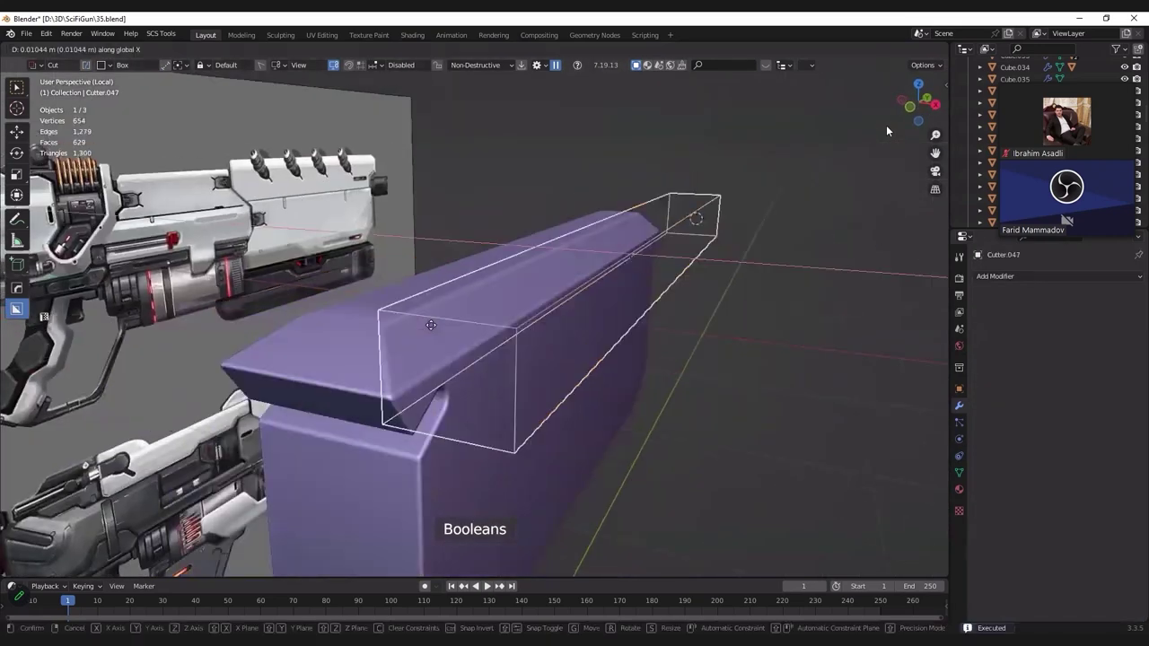
pyautogui.press('g')
pyautogui.press('y')
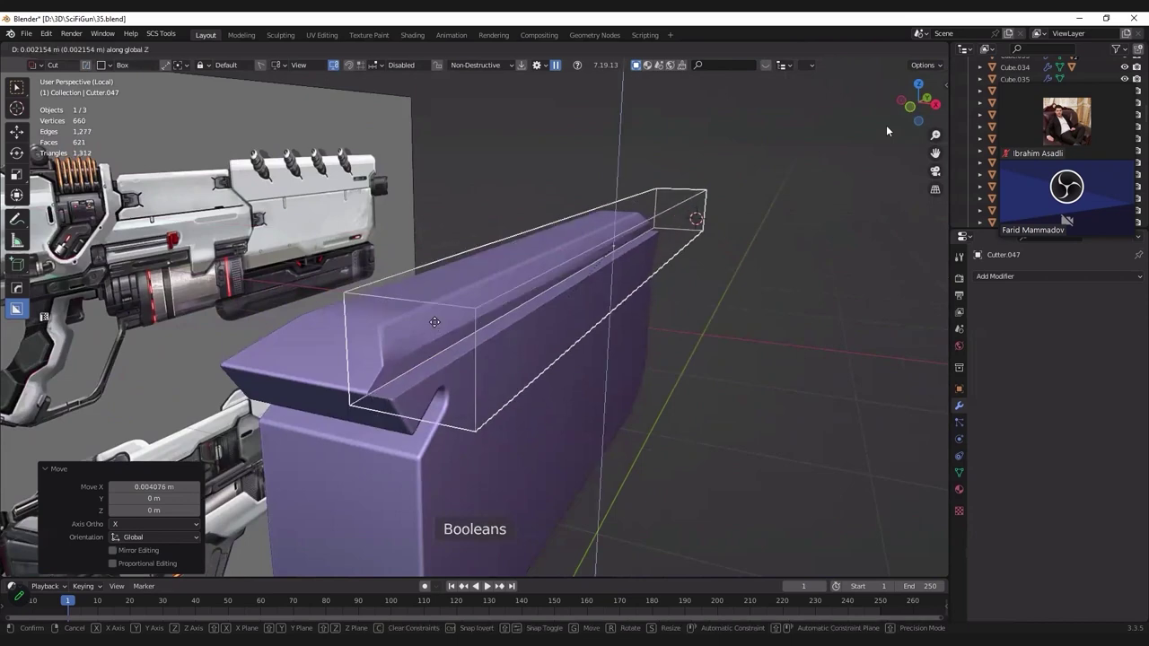
pyautogui.click(410, 294)
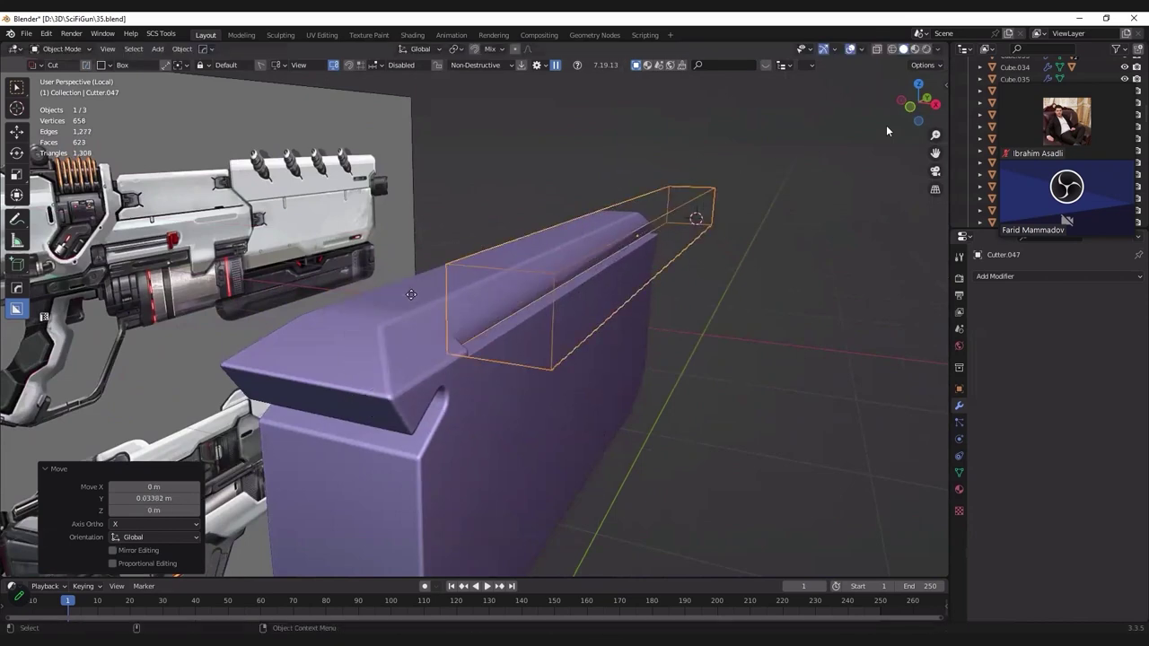
pyautogui.press('KP_3')
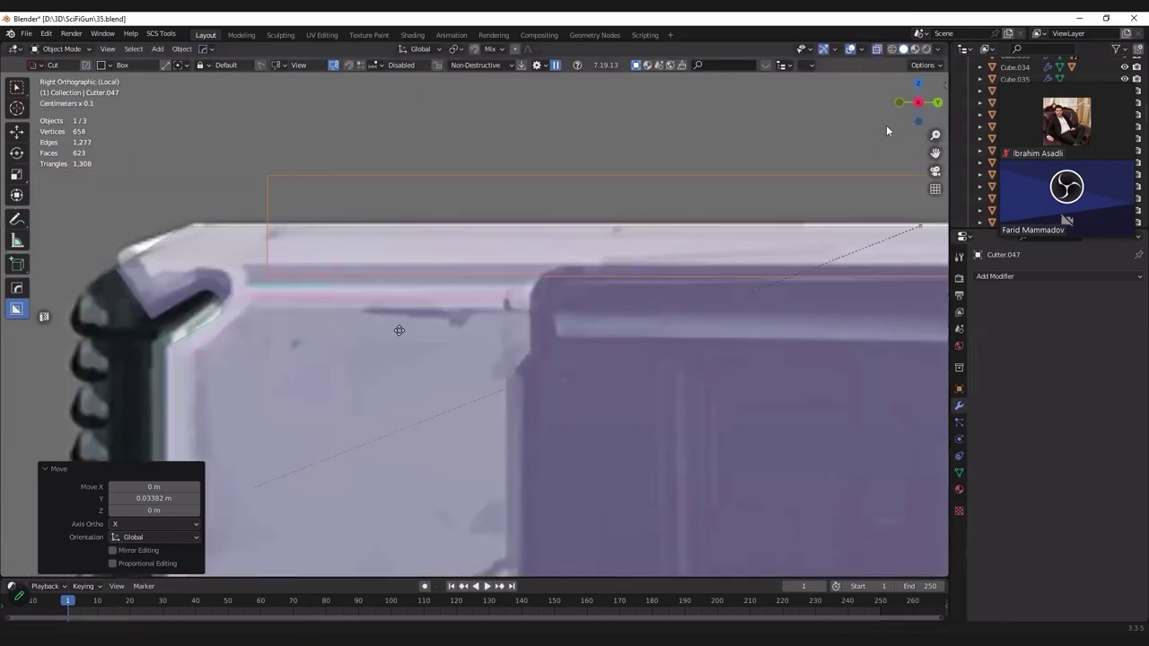
pyautogui.click(405, 333)
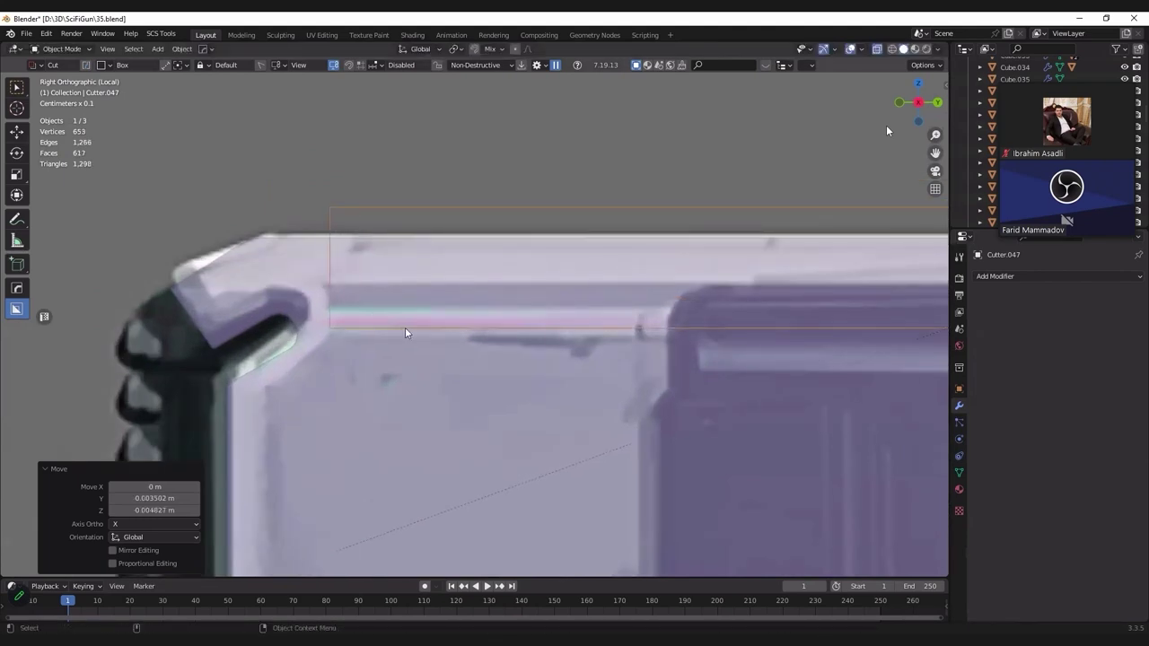
pyautogui.moveTo(405, 333); pyautogui.dragTo(431, 352, button='middle')
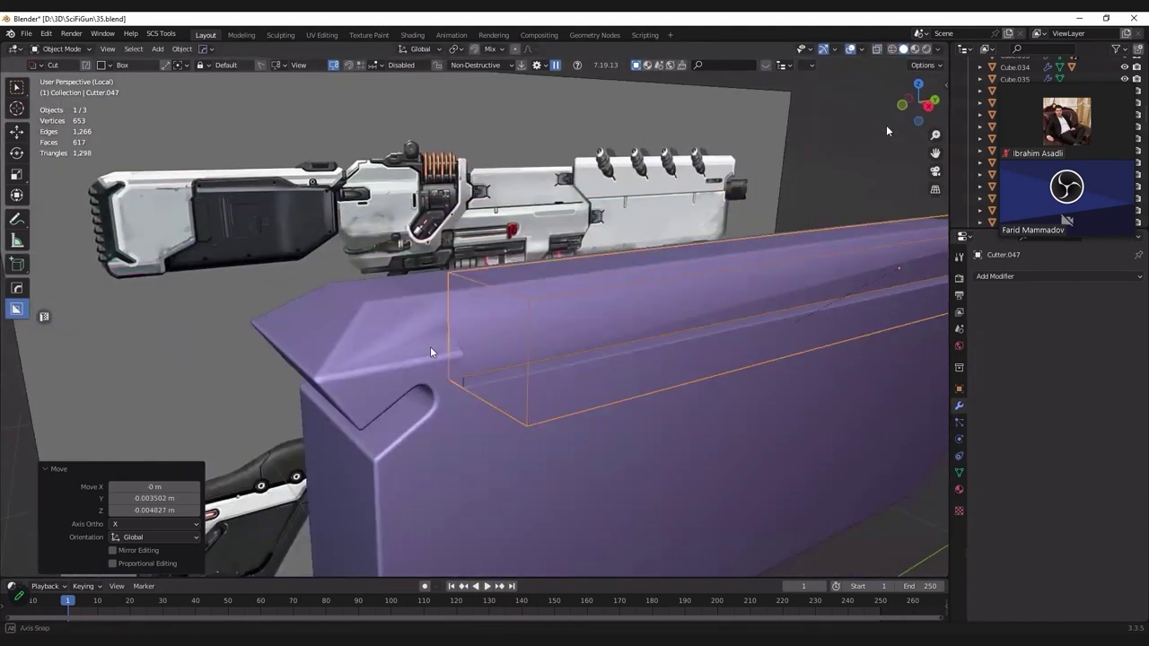
# Step: Nudge the groove cutter along the X axis
pyautogui.press('g')
pyautogui.press('x')
pyautogui.click(415, 343)
pyautogui.rightClick(415, 343)
pyautogui.click(413, 341)
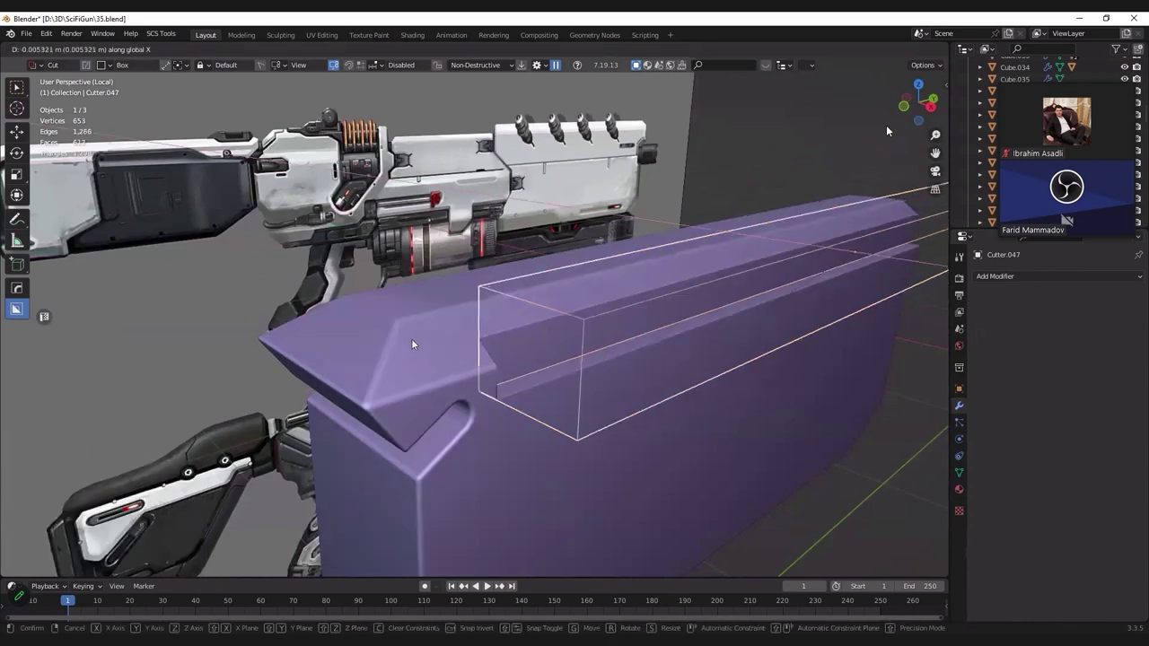
pyautogui.moveTo(308, 340)
pyautogui.mouseDown(button='middle')
pyautogui.moveTo(443, 335)
pyautogui.moveTo(502, 350)
pyautogui.mouseUp(button='middle')
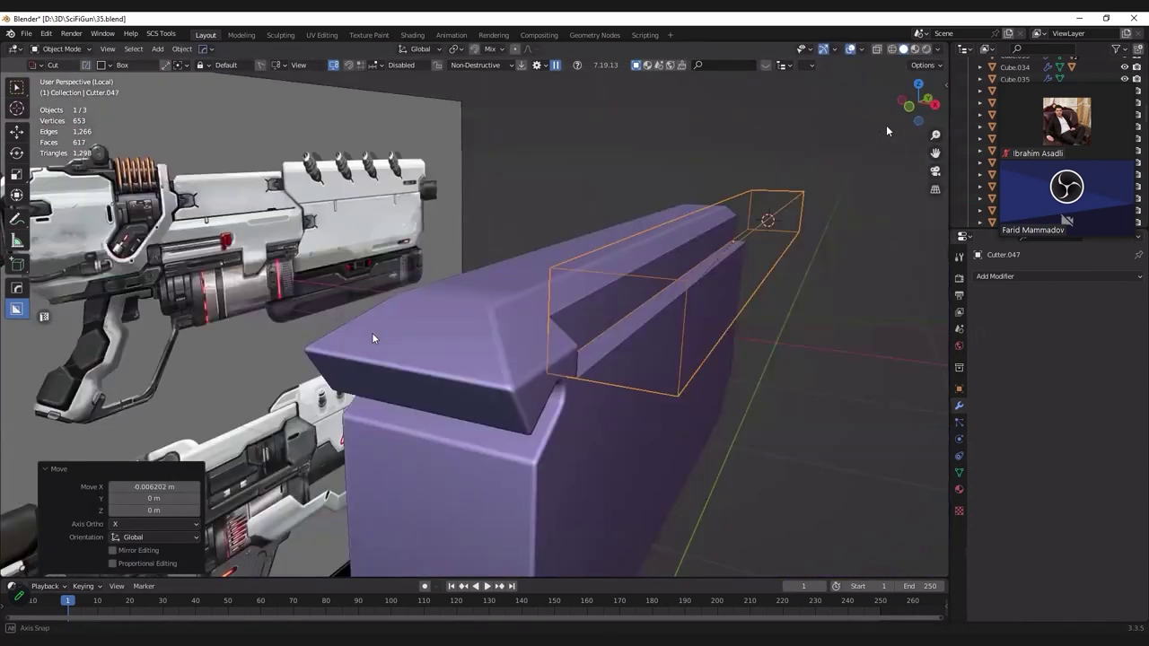
# Step: Round the cutter's corner vertex with a vertex bevel, then reposition the cutter
pyautogui.press('Tab')
pyautogui.scroll(2, 505, 355)
pyautogui.hotkey('ctrl', 'shift', 'b')
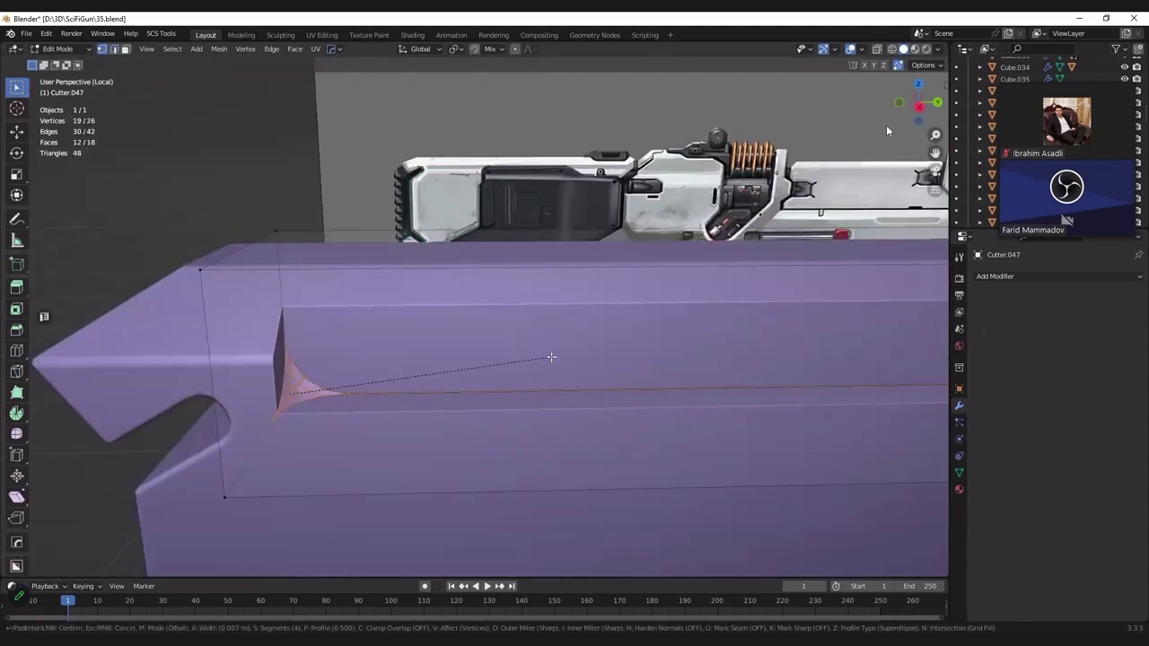
pyautogui.scroll(1, 551, 358)
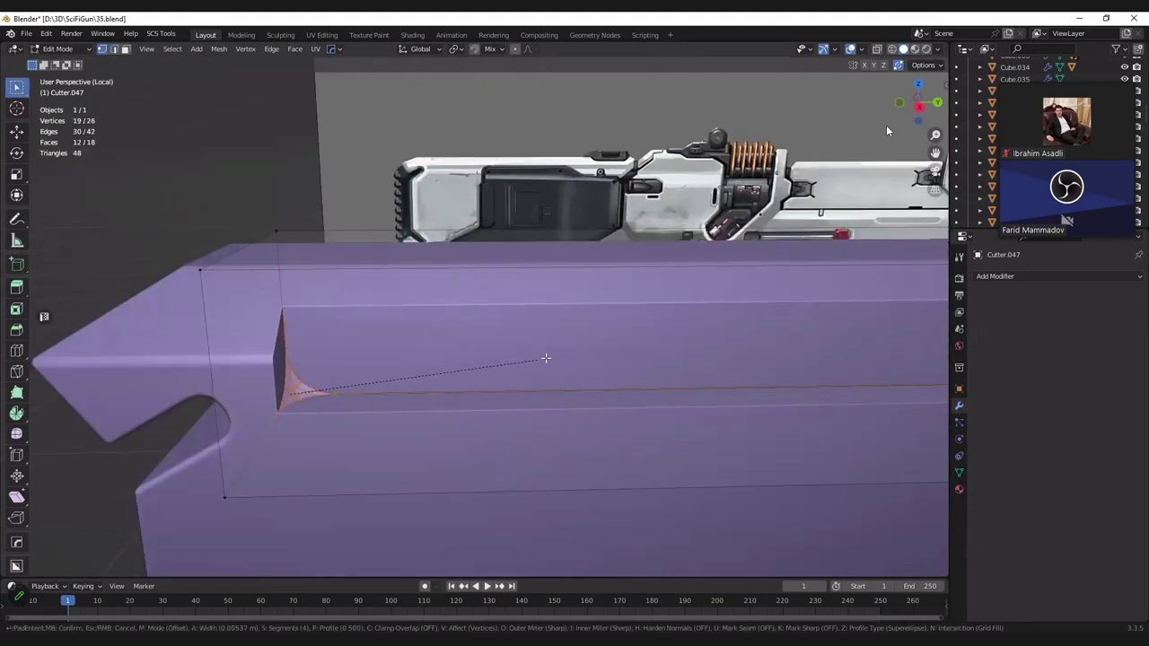
pyautogui.click(545, 359)
pyautogui.moveTo(474, 362); pyautogui.dragTo(374, 364, button='middle')
pyautogui.press('Tab')
pyautogui.press('g')
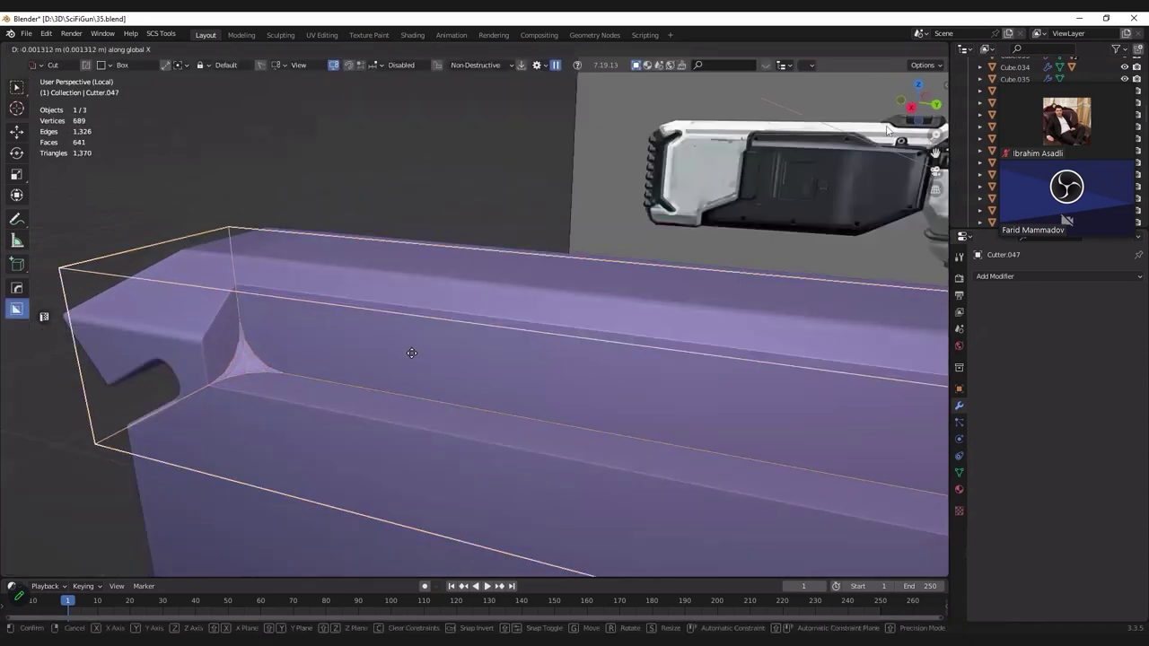
pyautogui.click(391, 361)
# Step: Fine-tune the cutter's position with two more moves along X
pyautogui.press('Tab')
pyautogui.press('Tab')
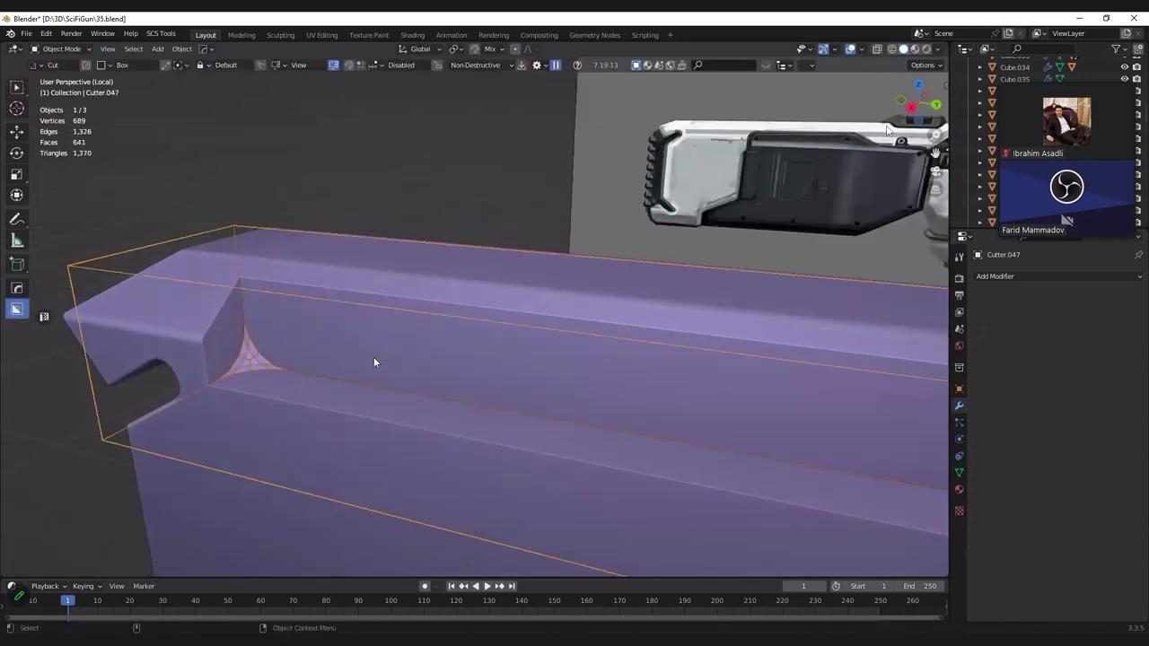
pyautogui.moveTo(374, 357); pyautogui.dragTo(370, 351, button='middle')
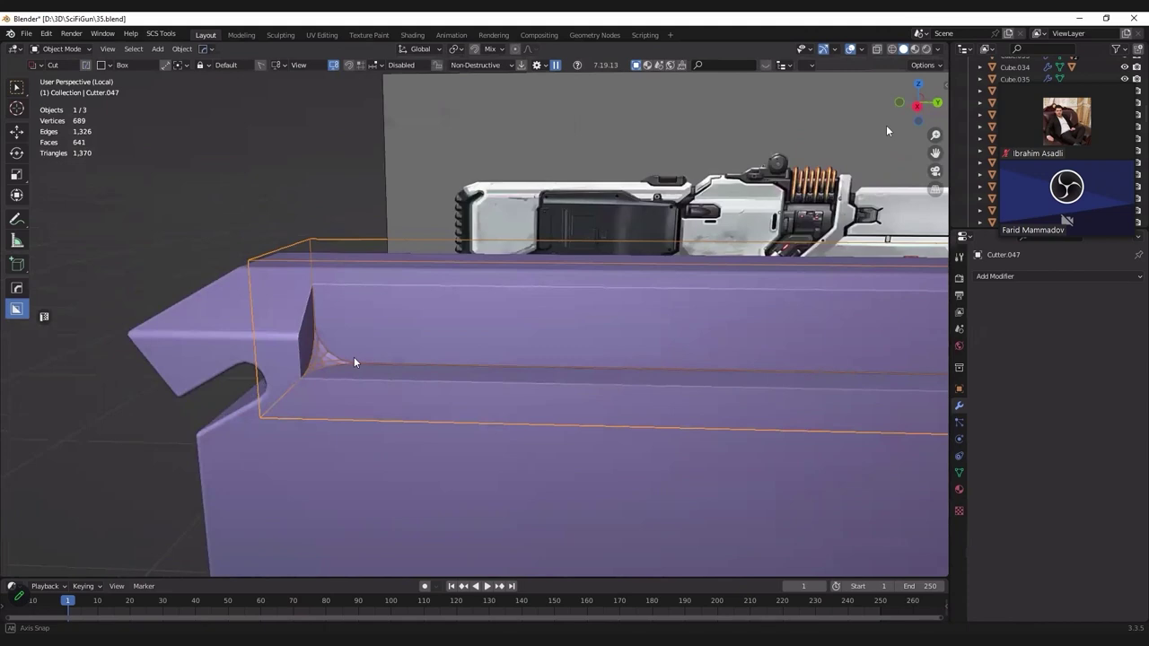
pyautogui.moveTo(353, 356)
pyautogui.mouseDown(button='middle')
pyautogui.moveTo(333, 358)
pyautogui.moveTo(334, 384)
pyautogui.mouseUp(button='middle')
pyautogui.press('g')
pyautogui.press('x')
pyautogui.click(359, 352)
pyautogui.press('g')
pyautogui.press('x')
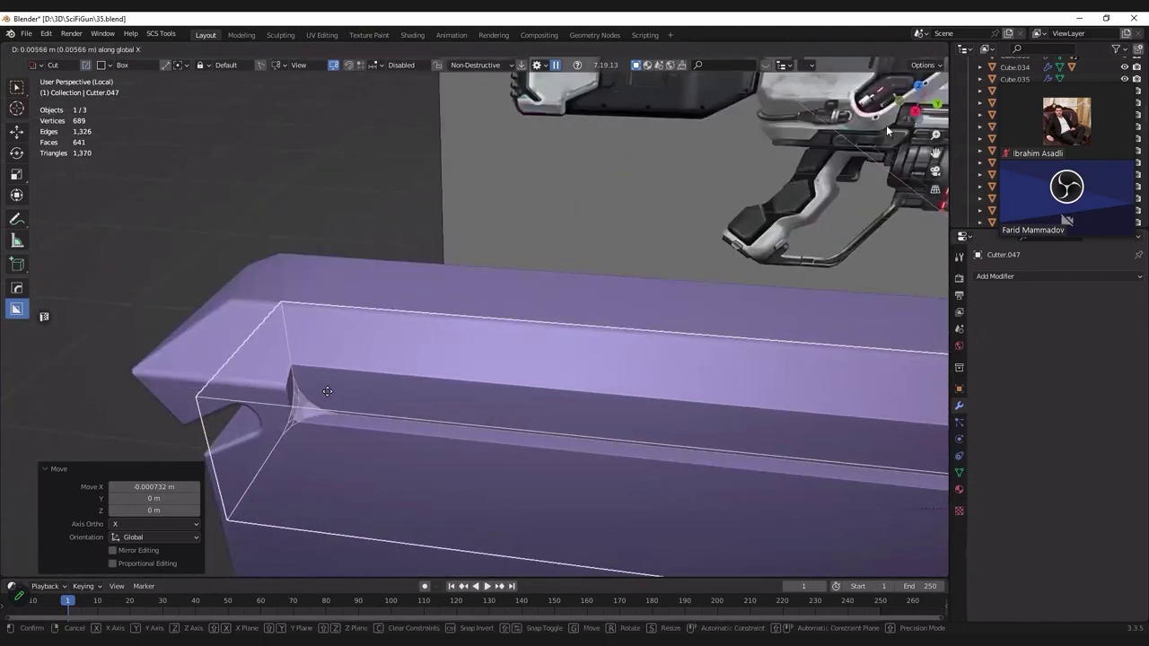
pyautogui.click(329, 393)
pyautogui.press('Tab')
pyautogui.press('Tab')
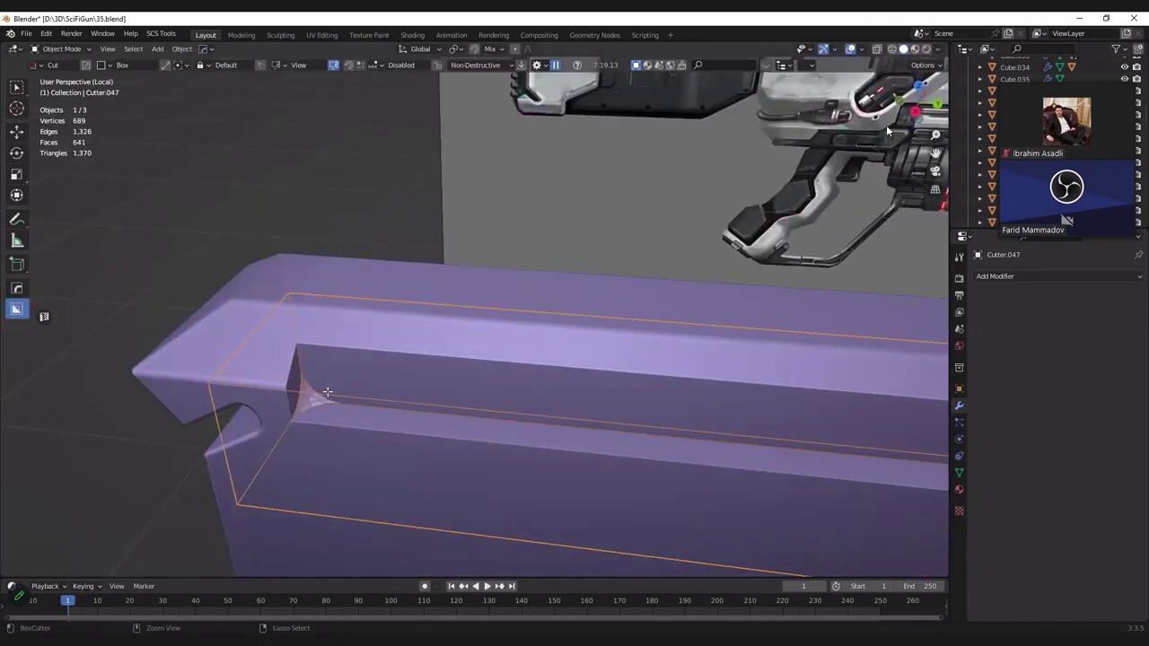
pyautogui.press('w')
pyautogui.press('Tab')
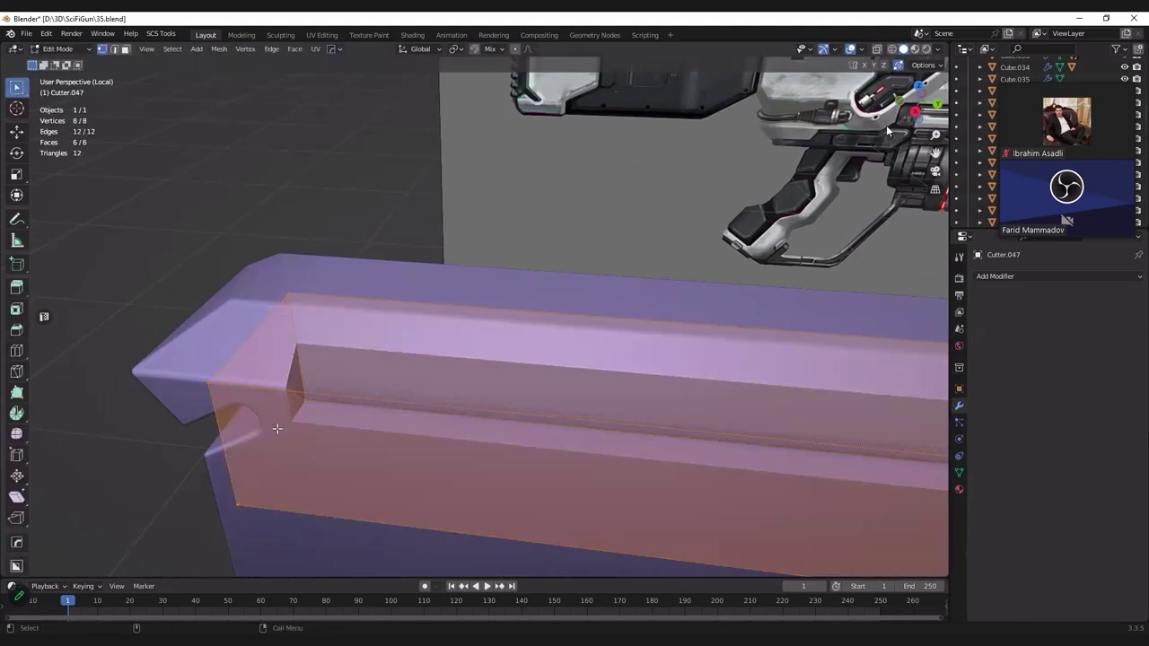
# Step: Bevel the cutter's vertical corner edge so the groove's front end is rounded
pyautogui.click(276, 429)
pyautogui.hotkey('ctrl', 'b')
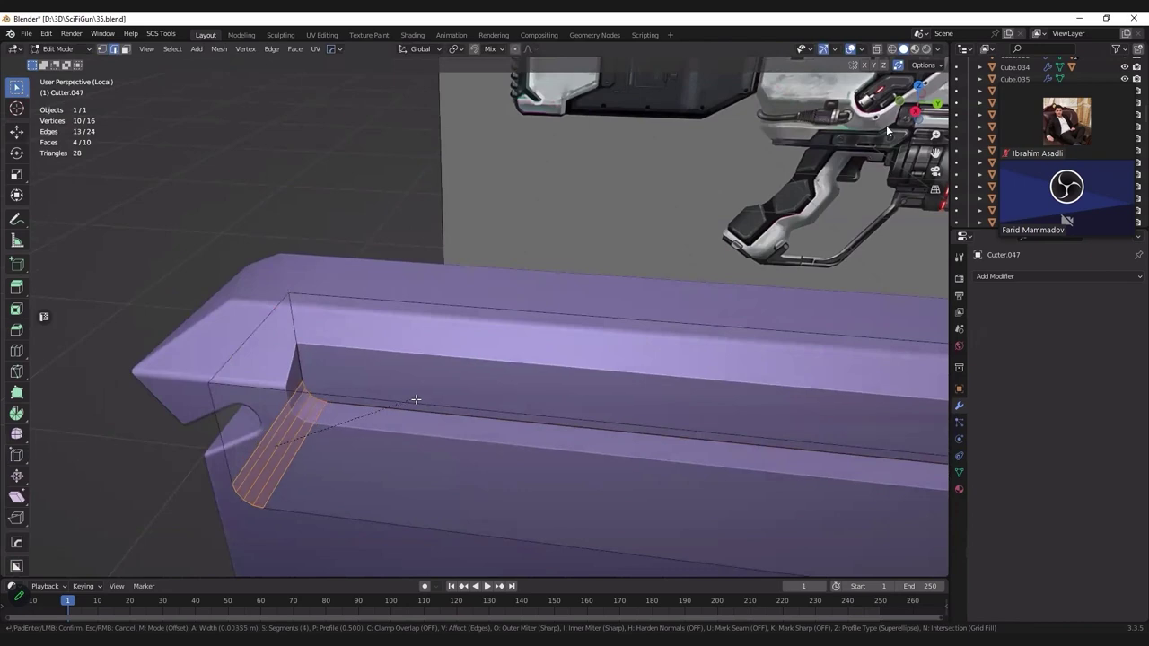
pyautogui.click(415, 398)
pyautogui.press('Tab')
pyautogui.moveTo(406, 359)
pyautogui.mouseDown(button='middle')
pyautogui.moveTo(454, 356)
pyautogui.moveTo(2, 274)
pyautogui.mouseUp(button='middle')
pyautogui.moveTo(401, 292)
pyautogui.mouseDown(button='middle')
pyautogui.moveTo(542, 300)
pyautogui.moveTo(610, 277)
pyautogui.moveTo(447, 363)
pyautogui.mouseUp(button='middle')
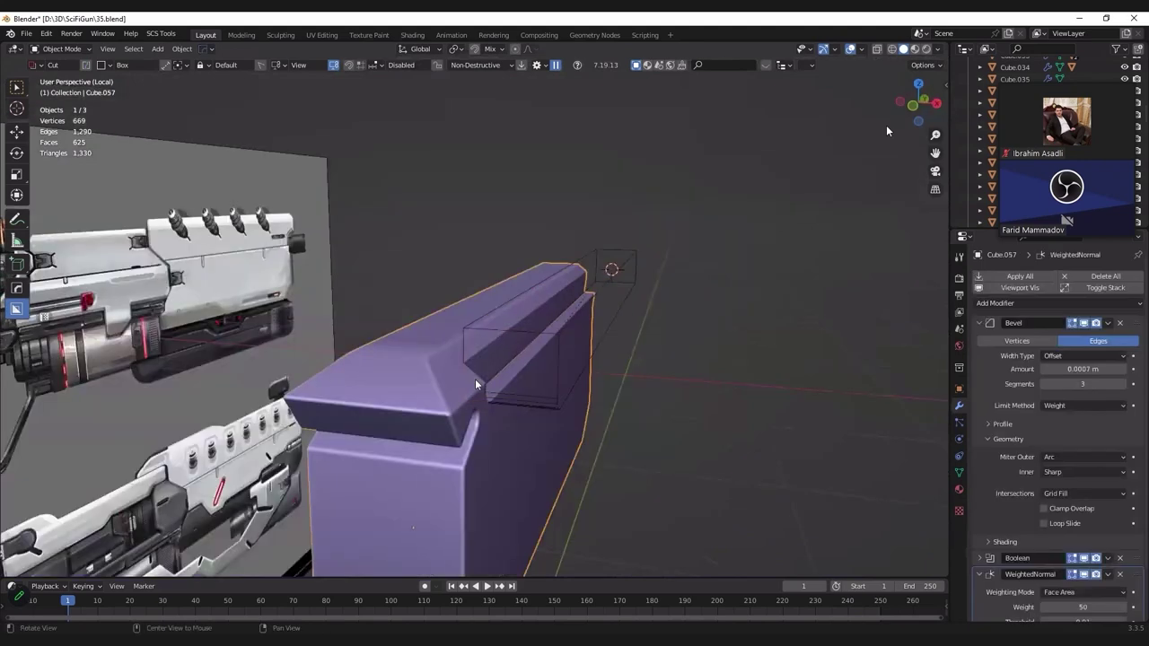
# Step: Mirror the purple block across X with the HardOps mirror
pyautogui.hotkey('alt', 'x')
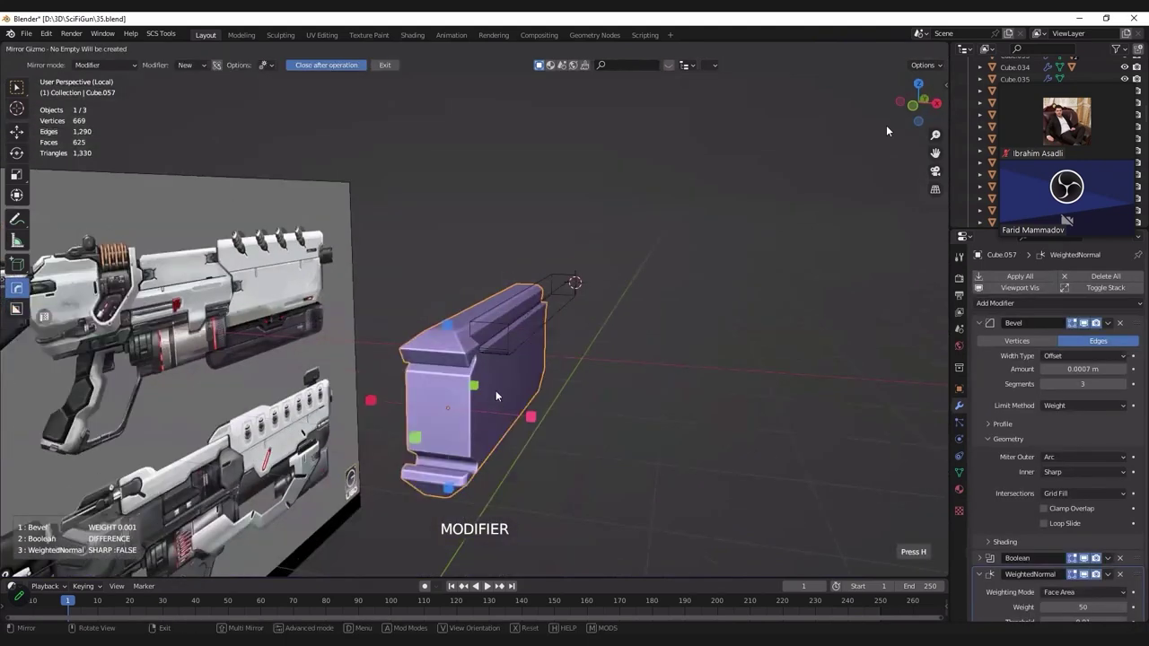
pyautogui.click(531, 416)
pyautogui.scroll(5, 502, 377)
# Step: Save the file as 35.blend
pyautogui.hotkey('ctrl', 's')
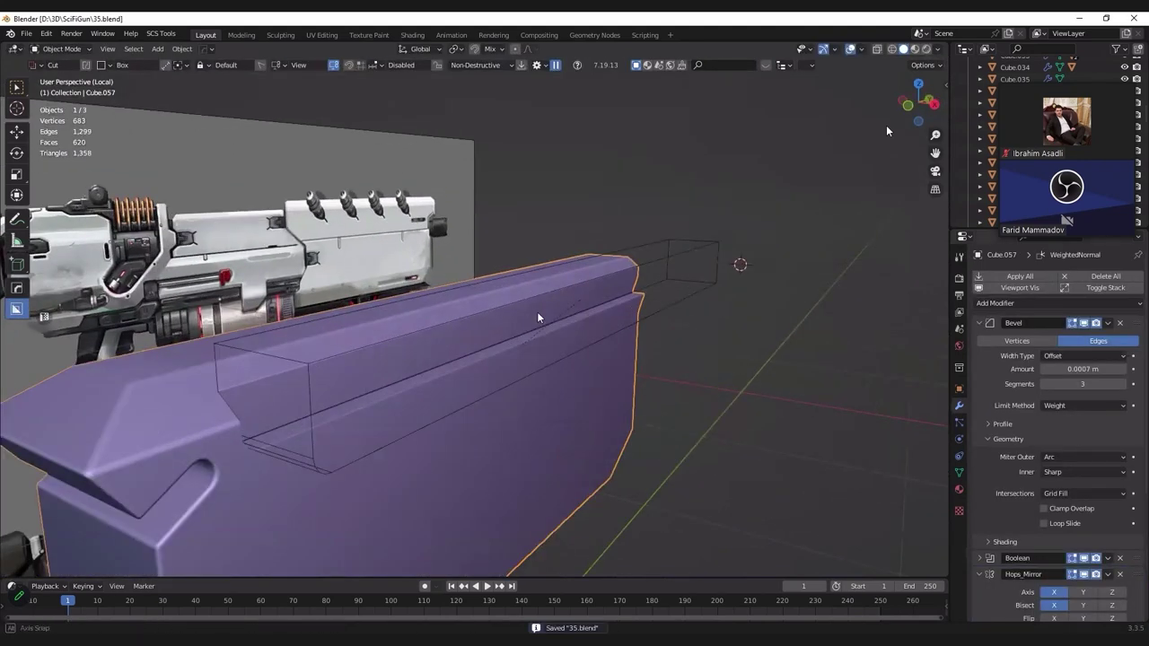
pyautogui.moveTo(539, 315)
pyautogui.mouseDown(button='middle')
pyautogui.moveTo(219, 380)
pyautogui.moveTo(691, 403)
pyautogui.mouseUp(button='middle')
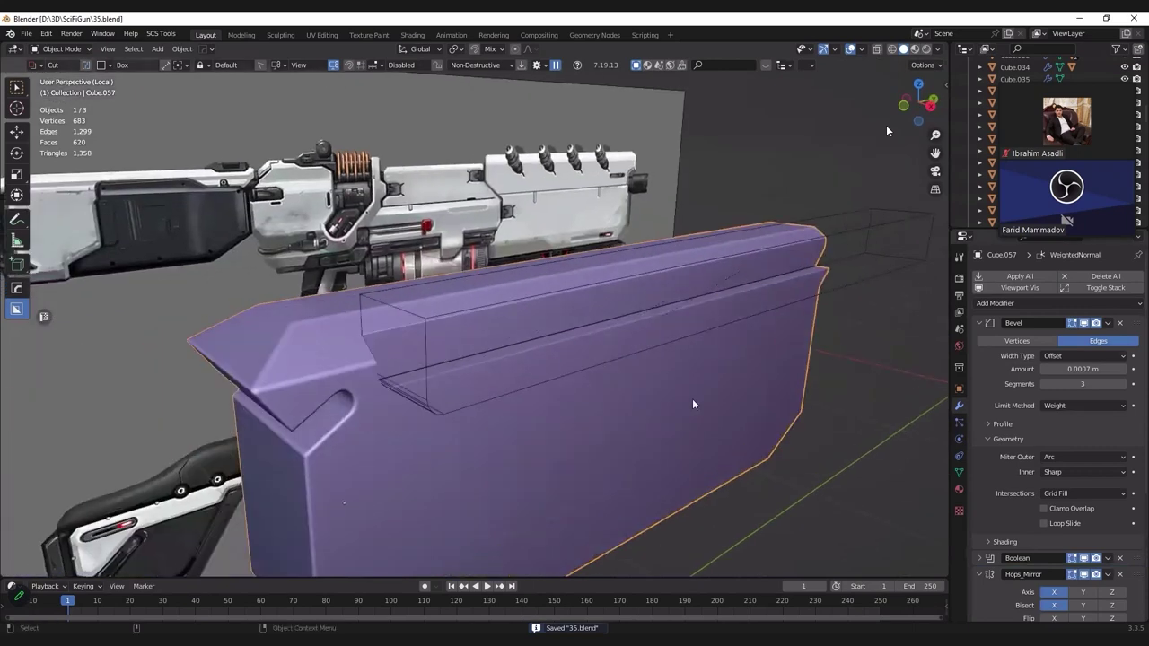
pyautogui.moveTo(780, 426); pyautogui.dragTo(781, 426, button='middle')
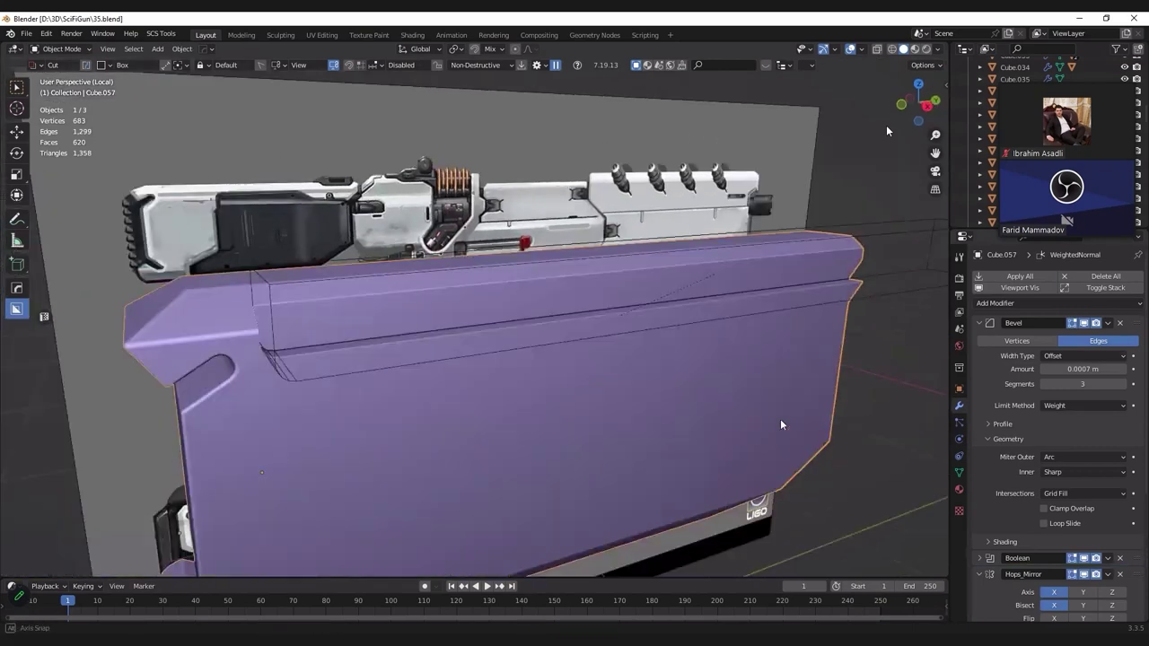
pyautogui.moveTo(526, 384); pyautogui.dragTo(527, 384, button='middle')
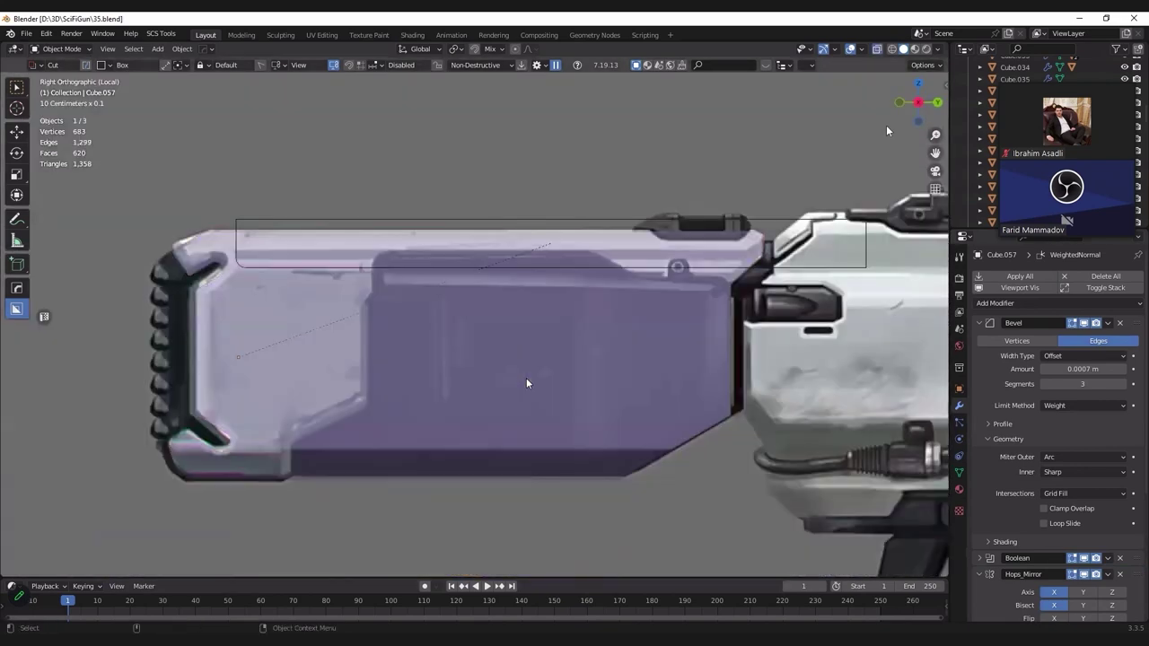
# Step: Trace a four-corner Ngon panel outline over the reference and slice it off as Cube.058
pyautogui.scroll(1, 527, 384)
pyautogui.scroll(1, 436, 326)
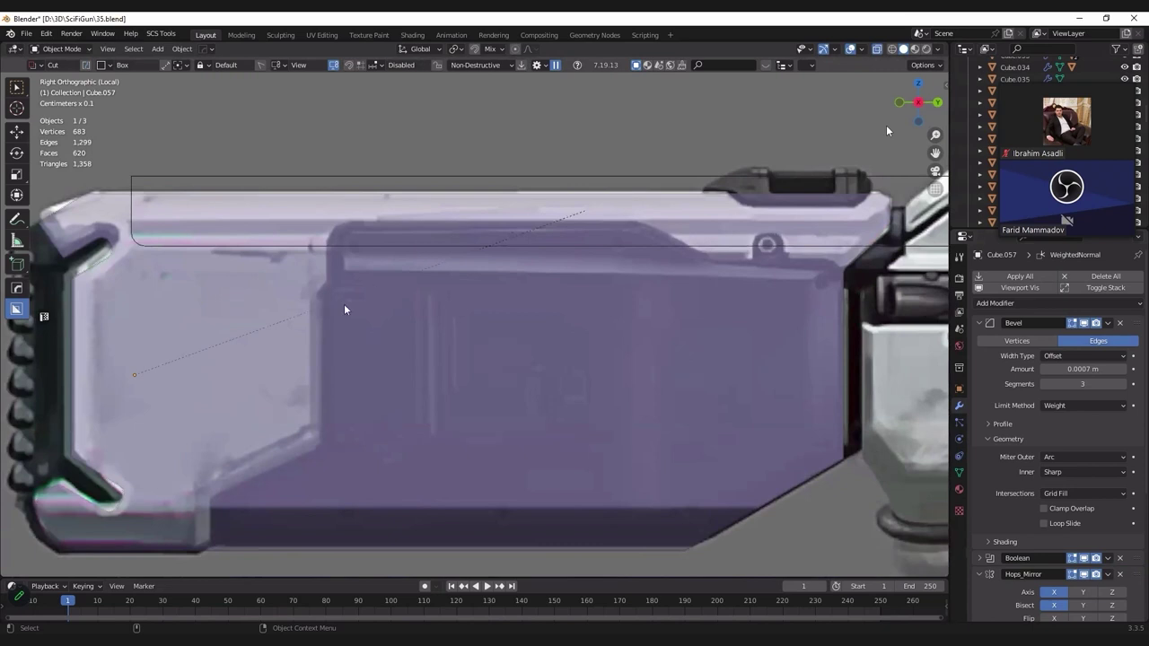
pyautogui.press('d')
pyautogui.keyDown('shift'); pyautogui.moveTo(260, 322); pyautogui.dragTo(268, 308, button='middle'); pyautogui.keyUp('shift')
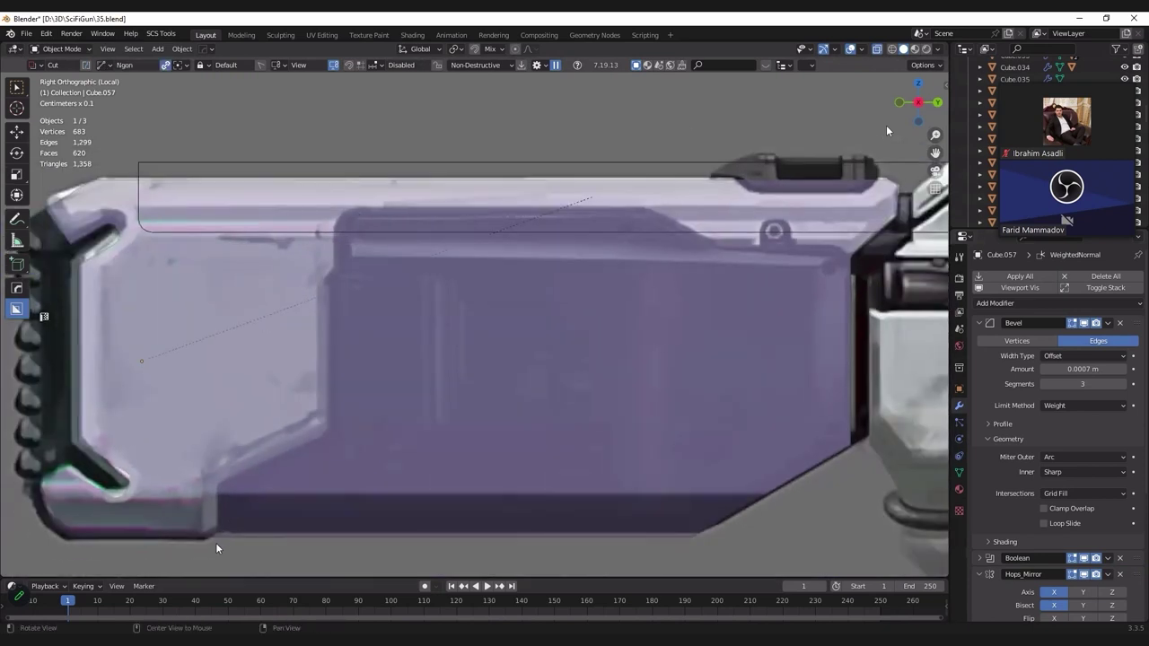
pyautogui.click(323, 439)
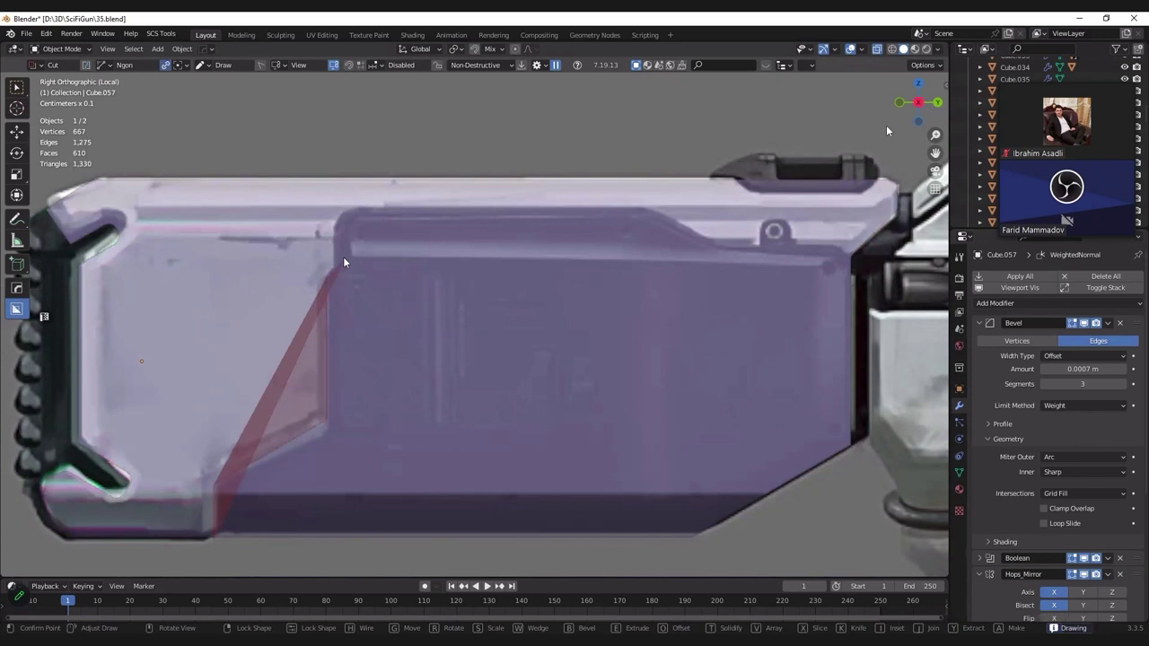
pyautogui.click(631, 217)
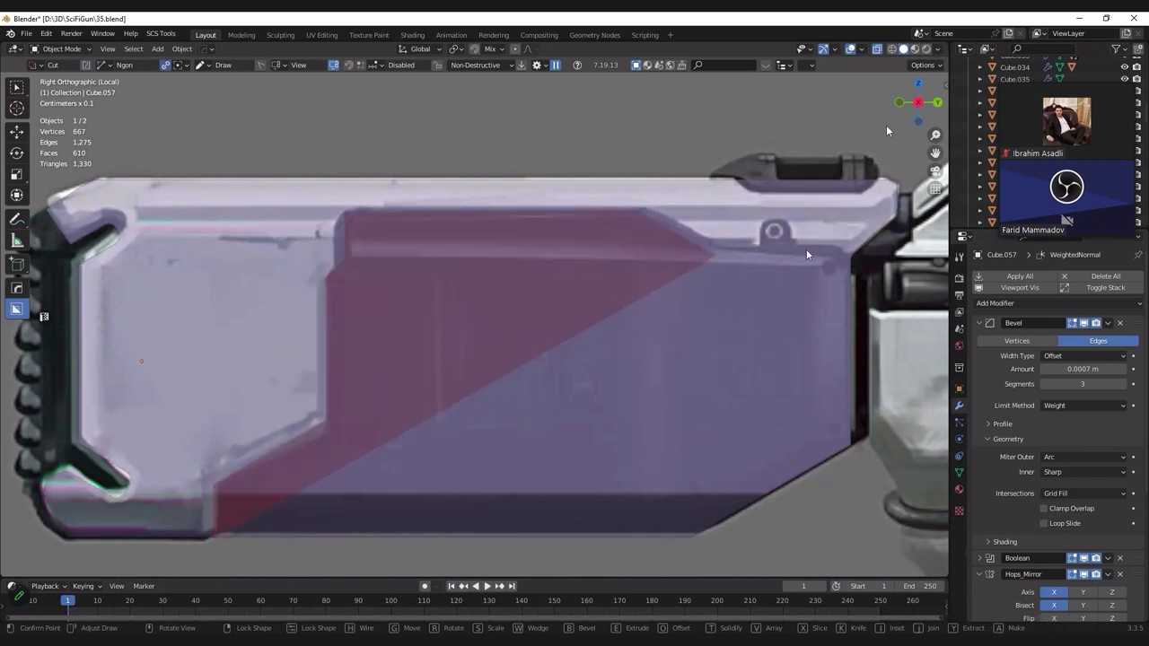
pyautogui.click(860, 260)
pyautogui.click(864, 538)
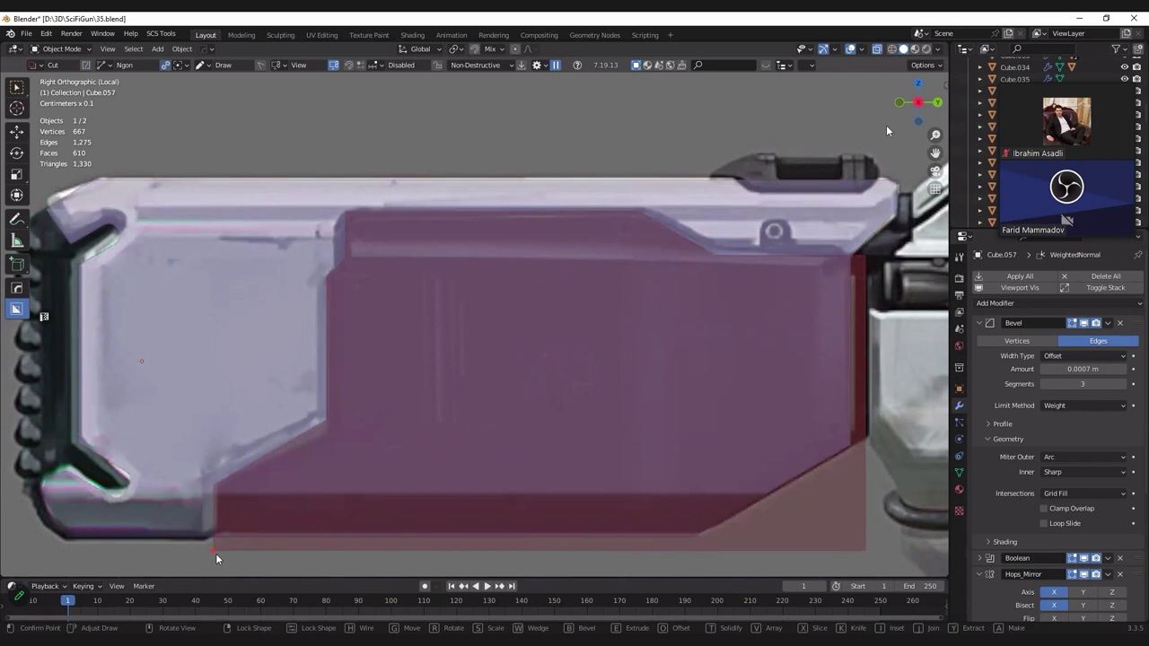
pyautogui.click(216, 557)
pyautogui.press('space')
pyautogui.press('q')
pyautogui.click(350, 382)
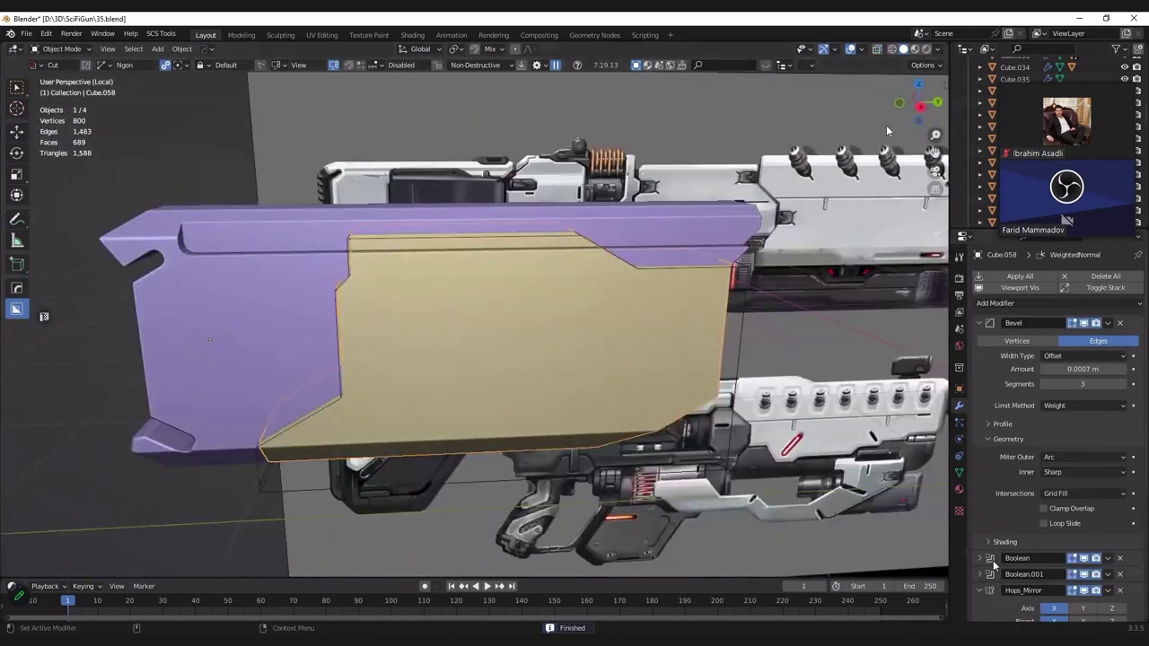
# Step: Rearrange the panel's modifier stack, moving the mirror modifier to the top
pyautogui.hotkey('ctrl', 'a')
pyautogui.hotkey('ctrl', 'a')
pyautogui.moveTo(994, 558); pyautogui.dragTo(1096, 315)
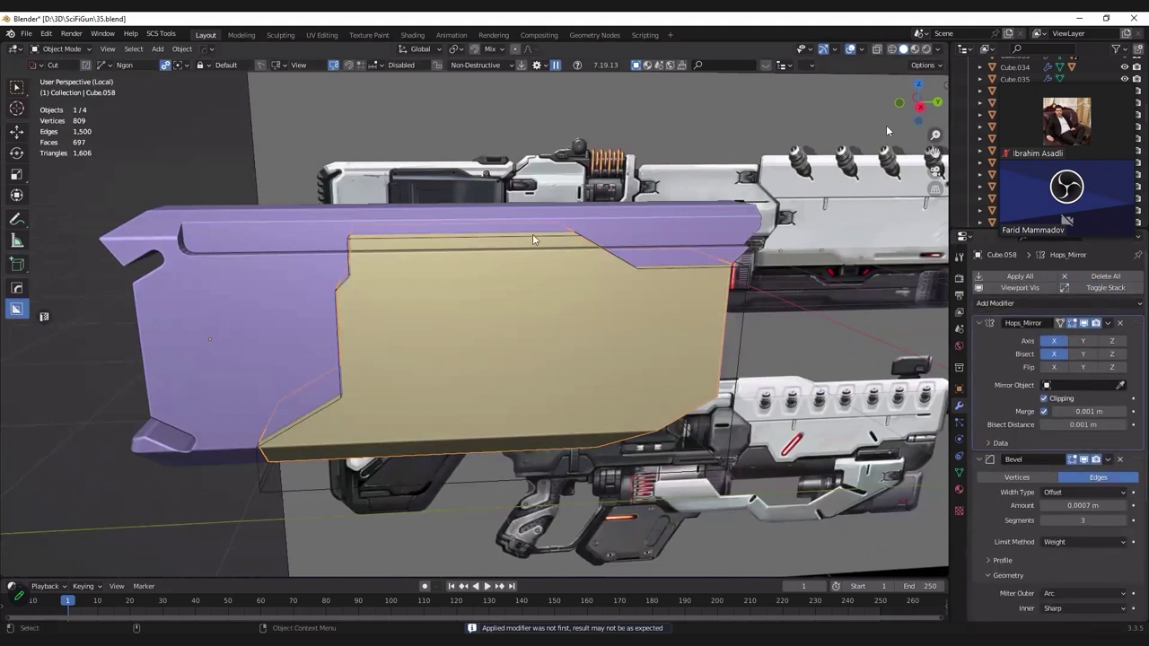
pyautogui.hotkey('ctrl', 'z')
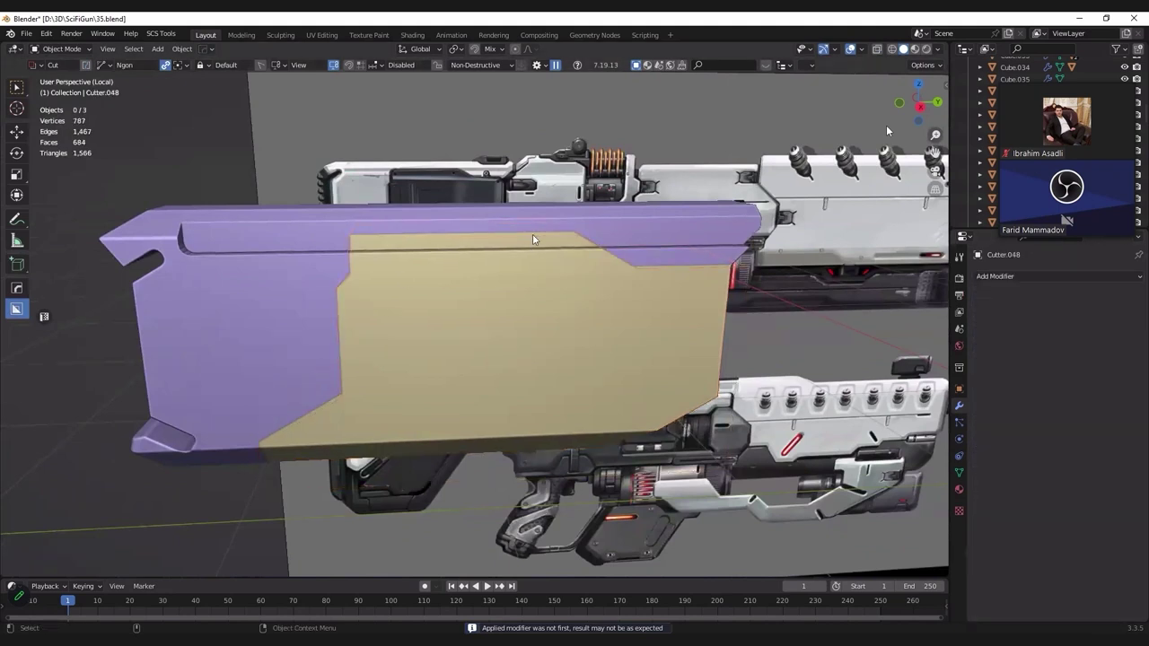
# Step: Enter Edit Mode on the yellow panel, trying and cancelling a vertical edge move
pyautogui.click(511, 260)
pyautogui.press('Tab')
pyautogui.scroll(3, 484, 269)
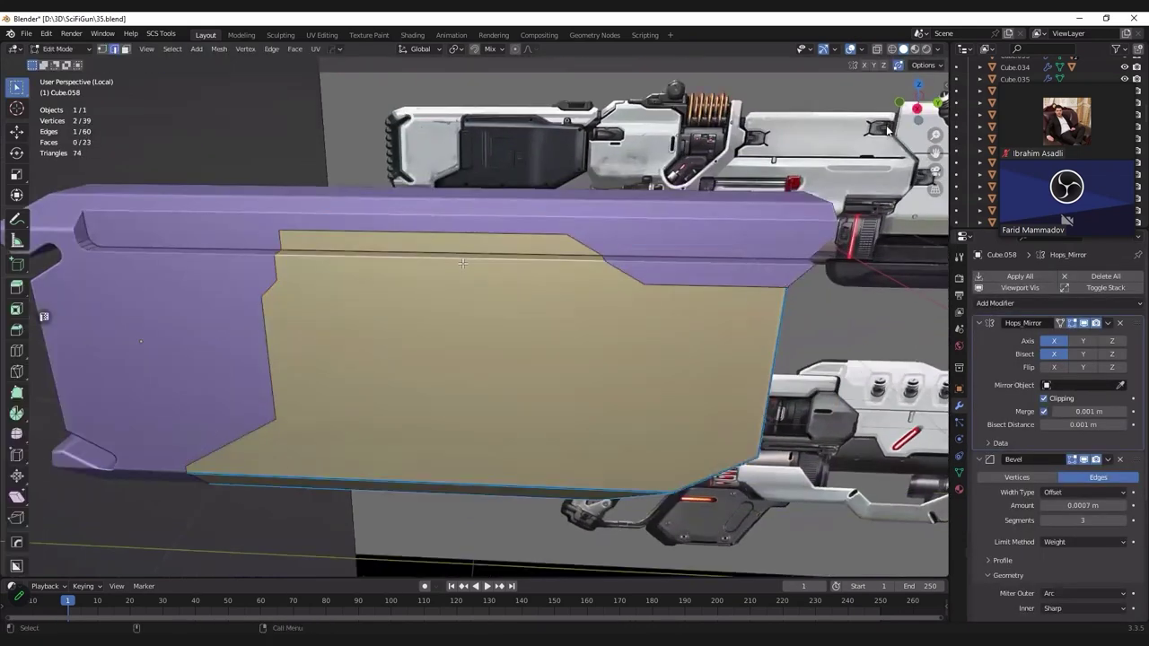
pyautogui.moveTo(432, 262); pyautogui.dragTo(440, 264, button='middle')
pyautogui.press('g')
pyautogui.press('z')
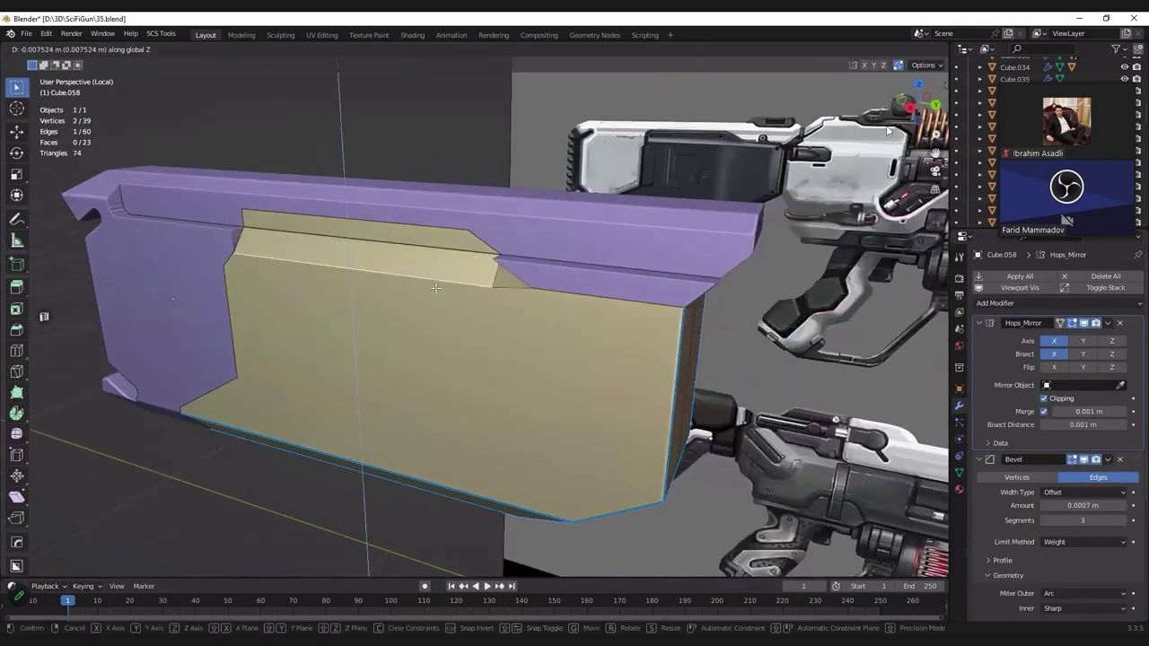
pyautogui.rightClick(444, 286)
pyautogui.hotkey('alt', 'z')
pyautogui.hotkey('alt', 'z')
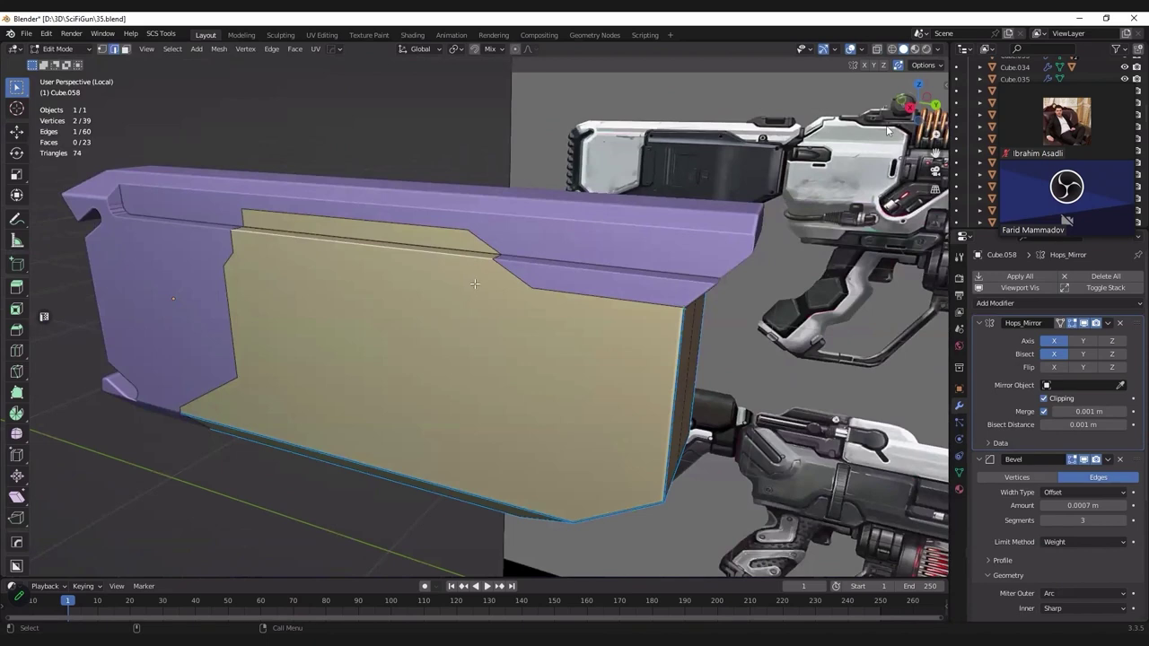
pyautogui.hotkey('alt', 'z')
pyautogui.hotkey('alt', 'z')
# Step: Dissolve the stray edge across the yellow panel, checking the result with X-ray
pyautogui.press('1')
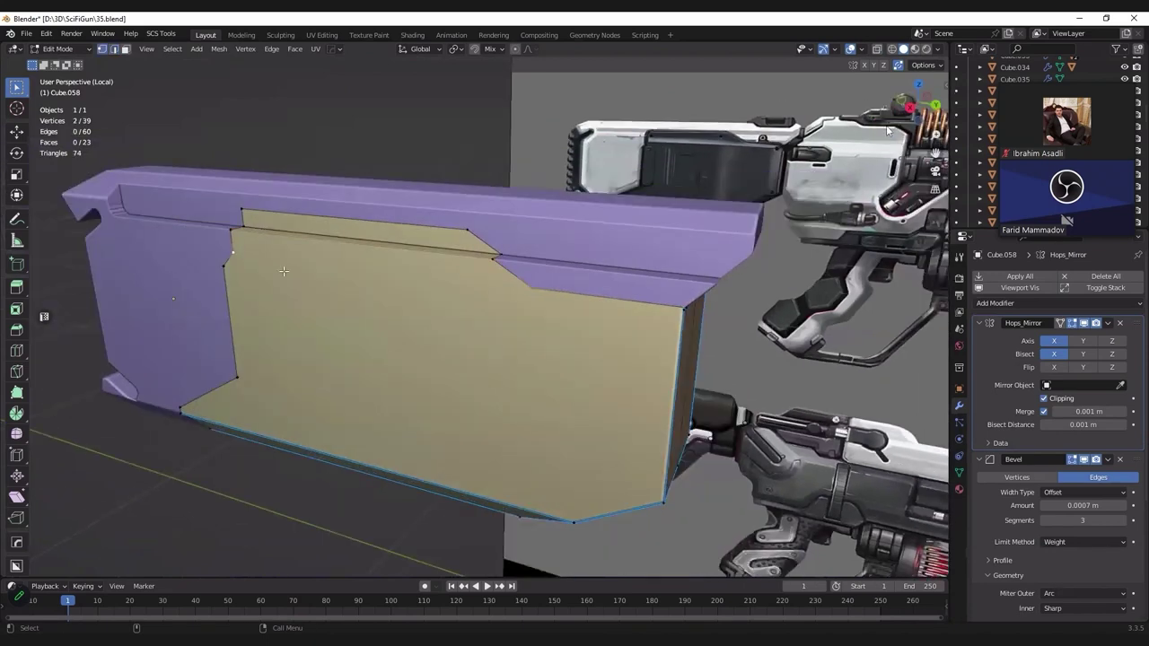
pyautogui.press('2')
pyautogui.moveTo(304, 263); pyautogui.dragTo(285, 273, button='middle')
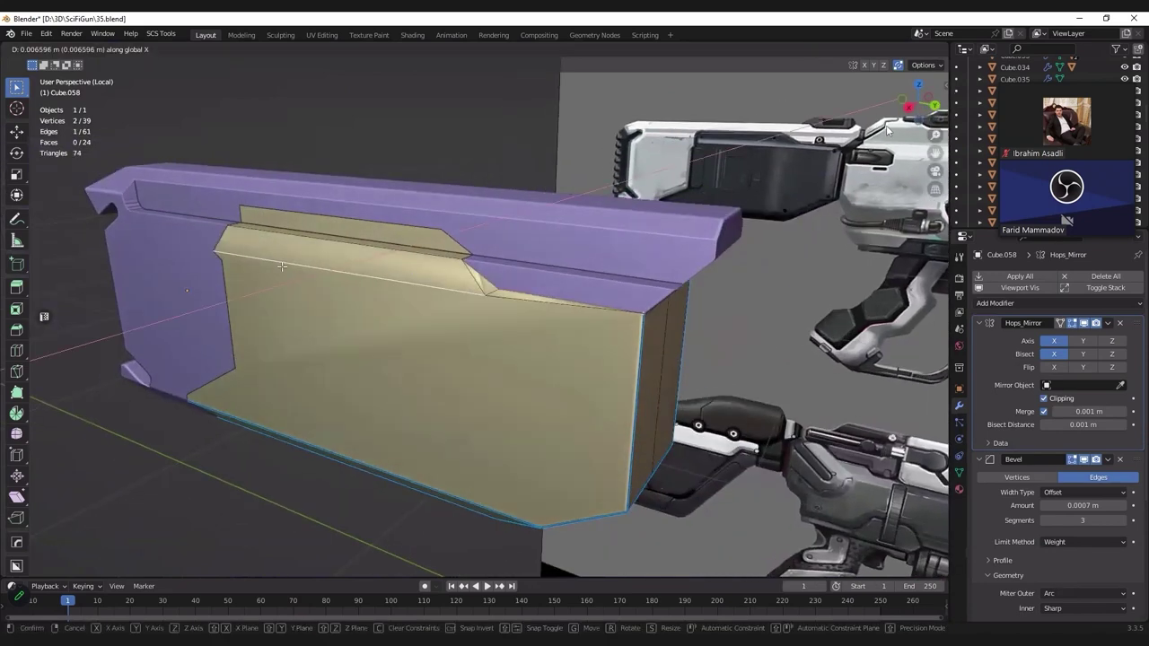
pyautogui.scroll(1, 285, 274)
pyautogui.scroll(1, 286, 274)
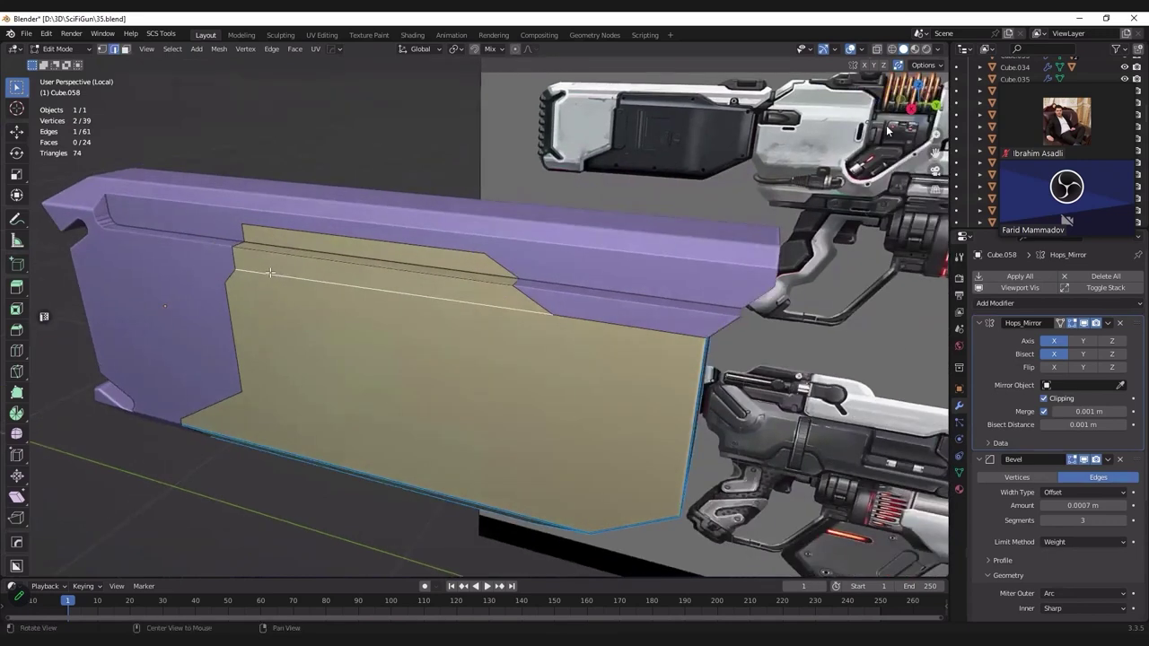
pyautogui.moveTo(269, 272); pyautogui.dragTo(270, 299, button='middle')
pyautogui.scroll(1, 265, 276)
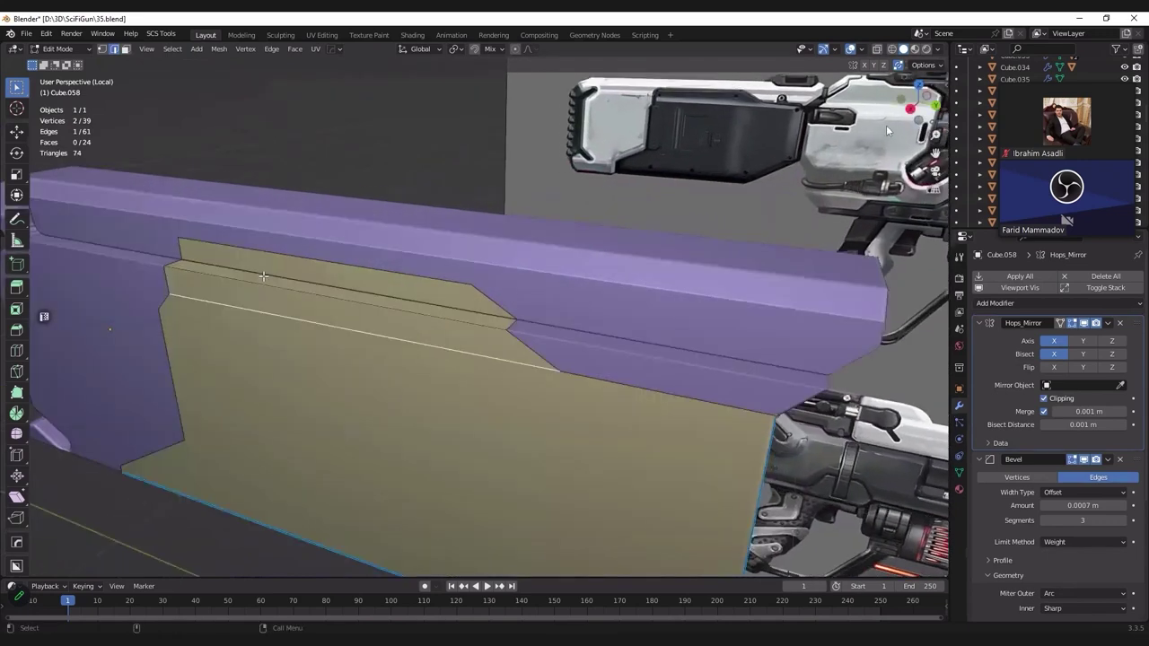
pyautogui.scroll(1, 264, 271)
pyautogui.hotkey('ctrl', 'x')
pyautogui.hotkey('ctrl', 'z')
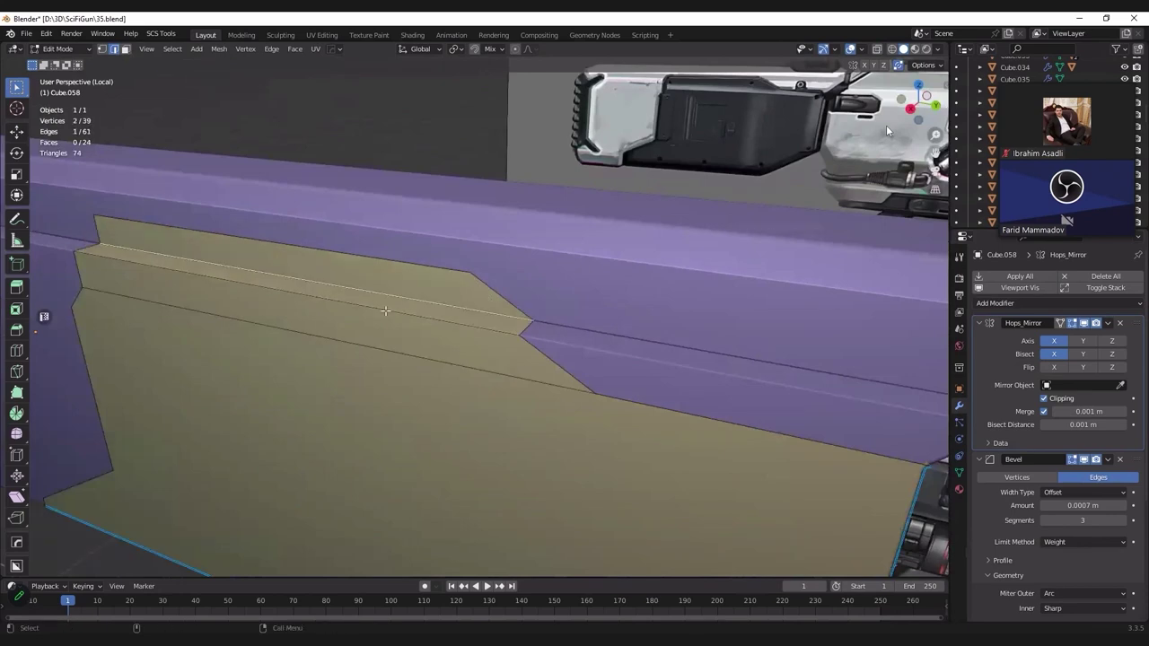
pyautogui.hotkey('alt', 'z')
pyautogui.hotkey('alt', 'z')
pyautogui.hotkey('ctrl', 'shift', 'z')
pyautogui.hotkey('alt', 'z')
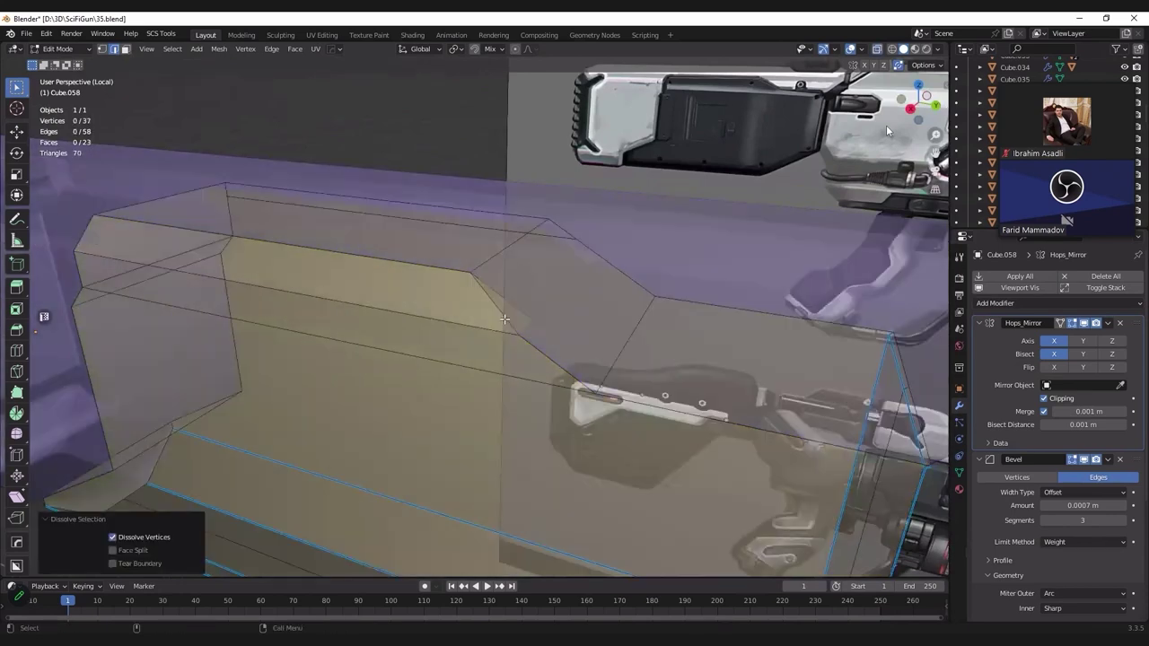
pyautogui.press('Tab')
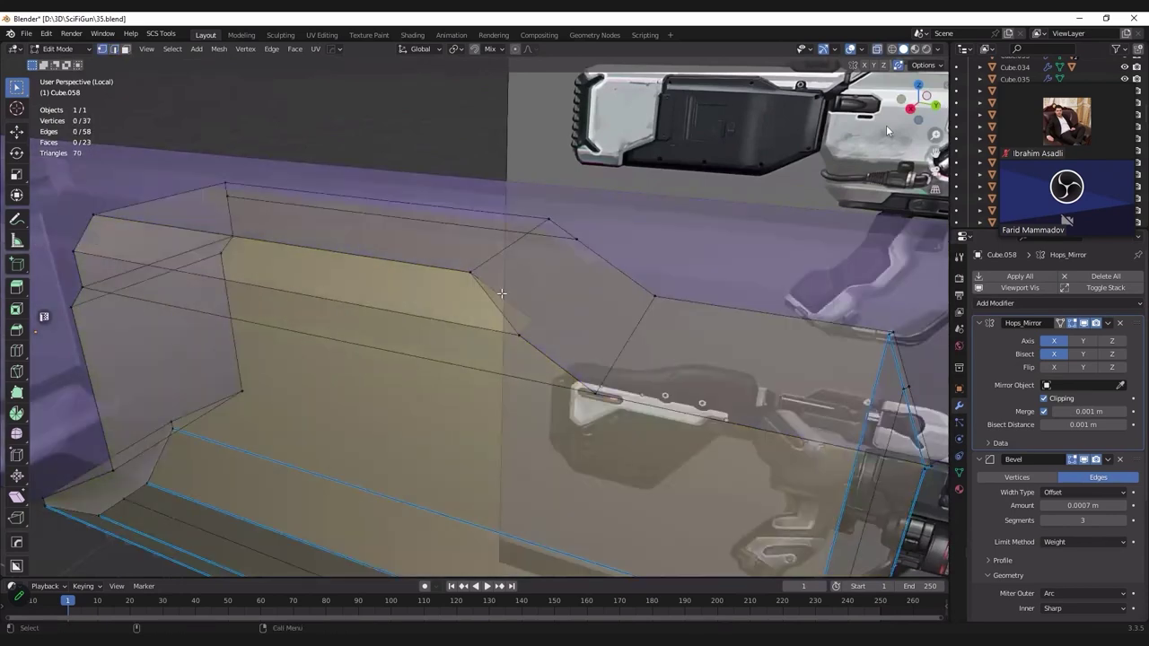
pyautogui.hotkey('alt', 'z')
pyautogui.hotkey('alt', 'w')
# Step: Select the top edge of the yellow panel's ridge in edge mode
pyautogui.press('Tab')
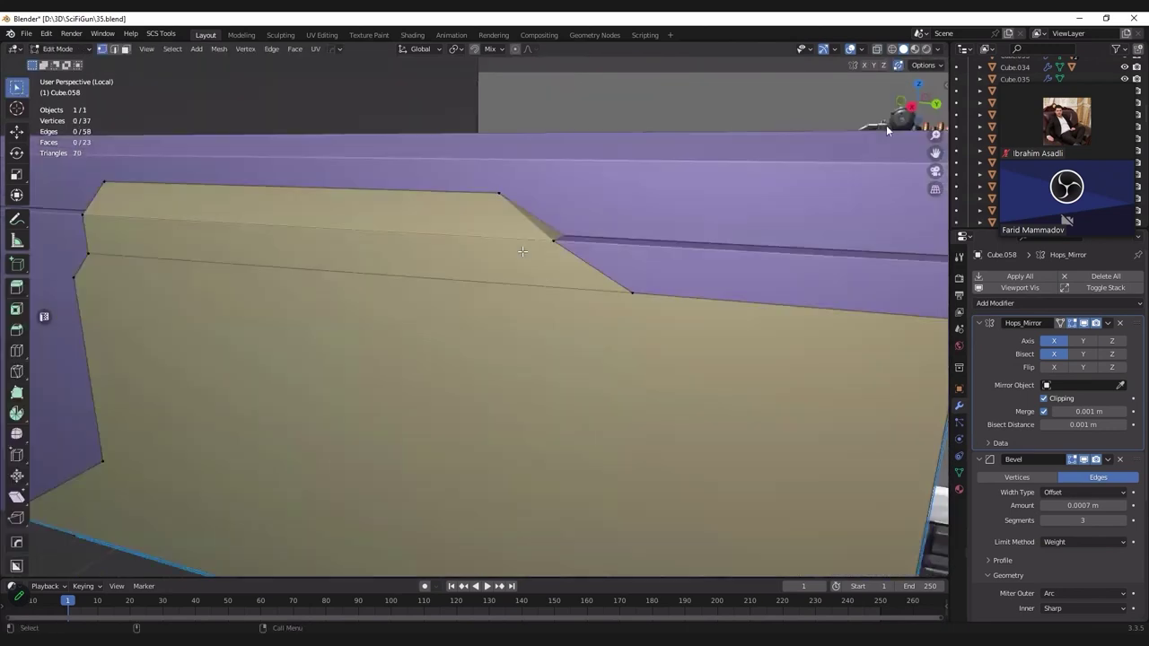
pyautogui.press('2')
pyautogui.click(487, 247)
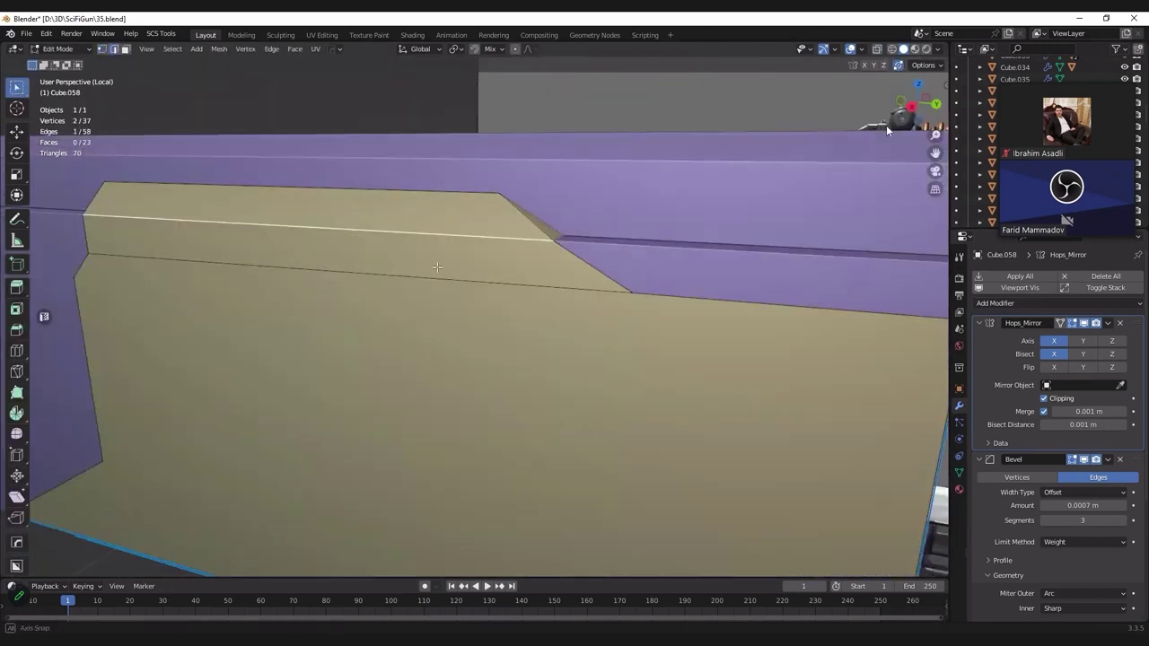
pyautogui.moveTo(485, 250)
pyautogui.mouseDown(button='middle')
pyautogui.moveTo(424, 269)
pyautogui.moveTo(452, 269)
pyautogui.mouseUp(button='middle')
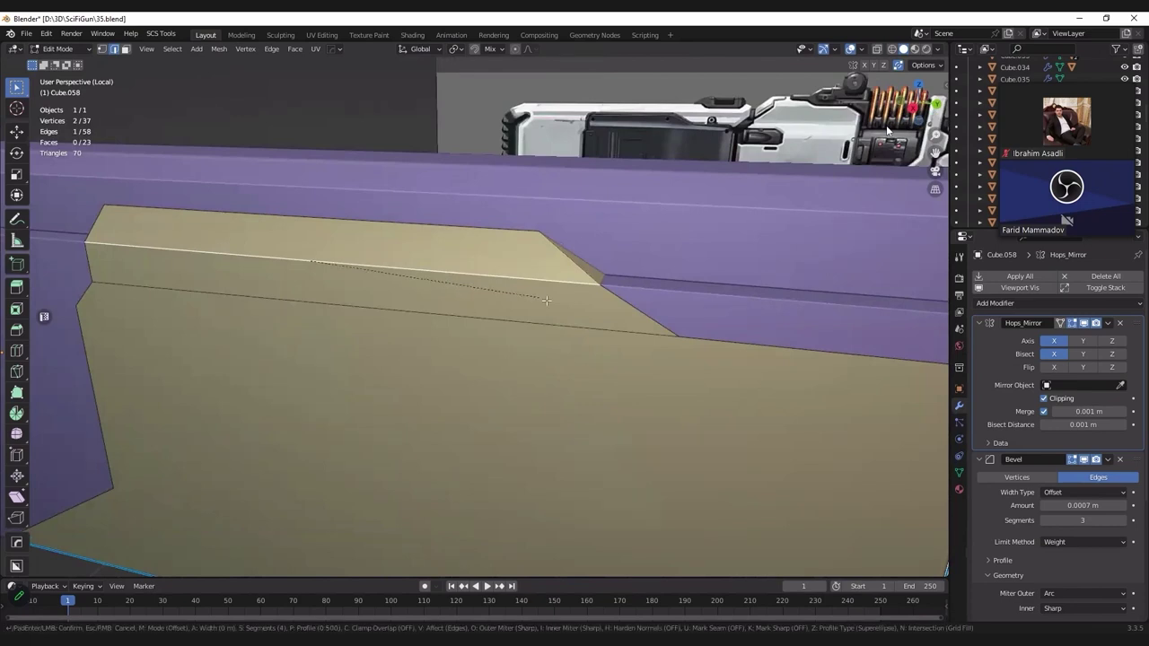
# Step: Bevel the upper ridge edge with 3 segments and the next panel edge with 5 segments
pyautogui.hotkey('ctrl', 'b')
pyautogui.scroll(-1, 566, 302)
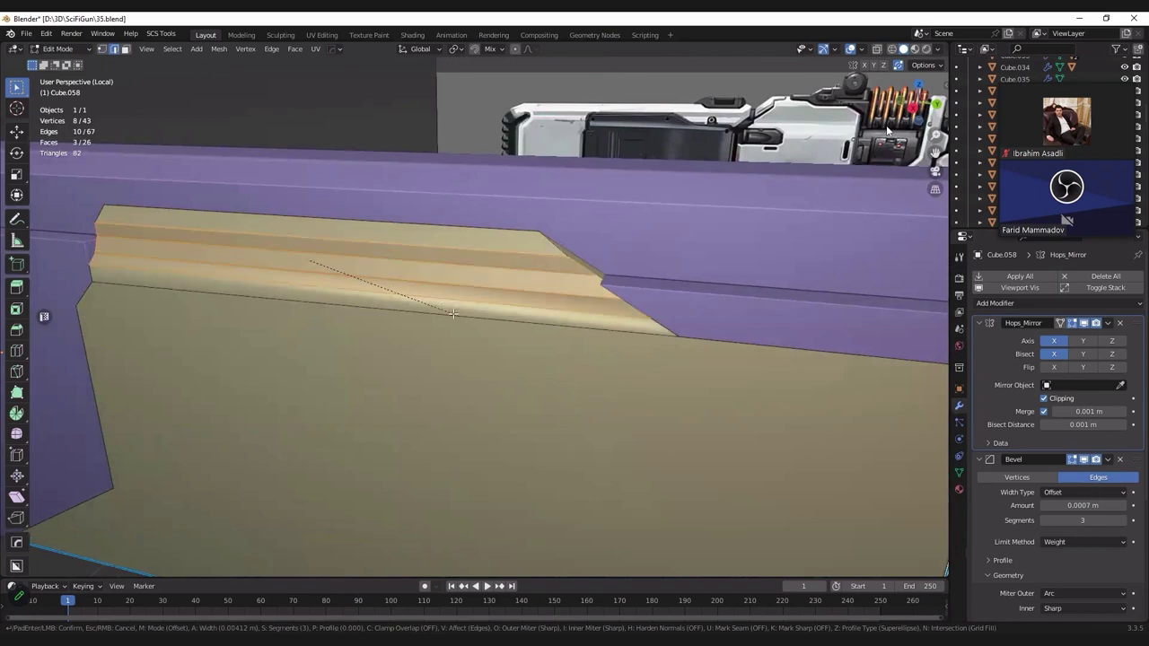
pyautogui.click(401, 297)
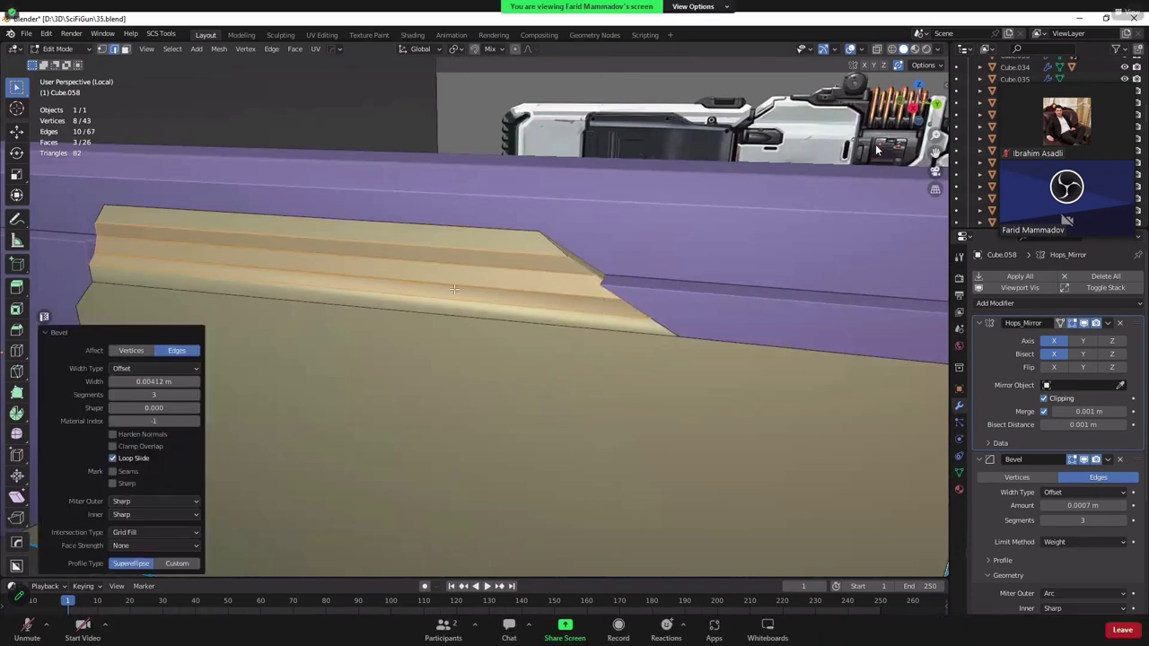
pyautogui.moveTo(401, 297)
pyautogui.mouseDown(button='middle')
pyautogui.moveTo(537, 286)
pyautogui.moveTo(764, 338)
pyautogui.mouseUp(button='middle')
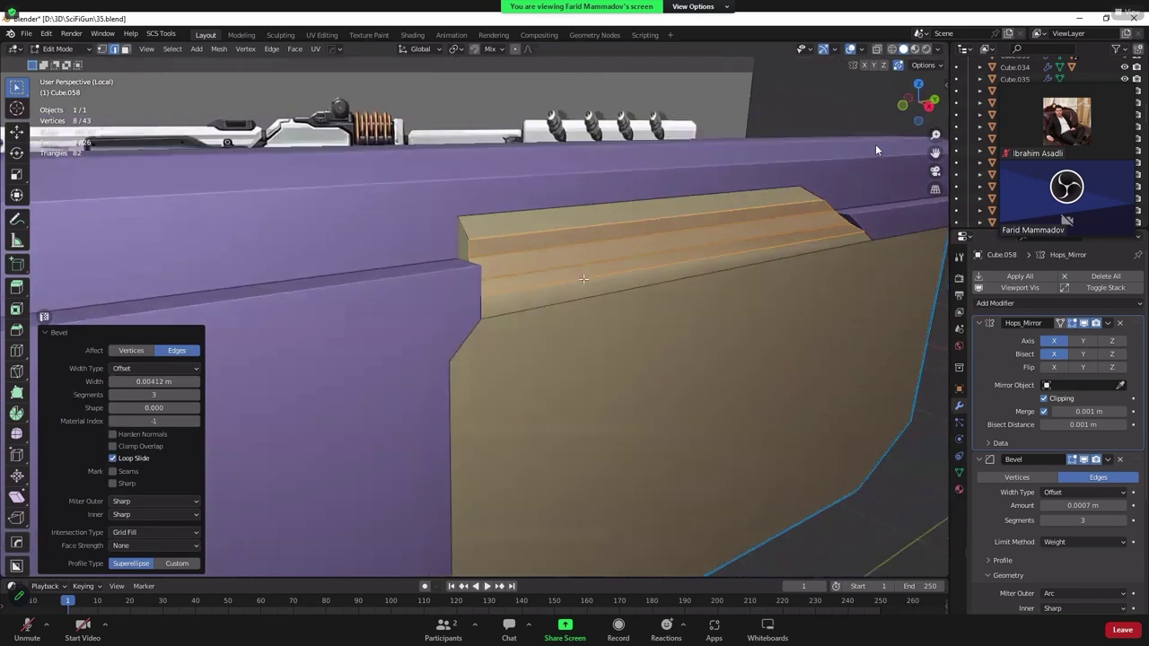
pyautogui.hotkey('ctrl', 'b')
pyautogui.scroll(1, 791, 357)
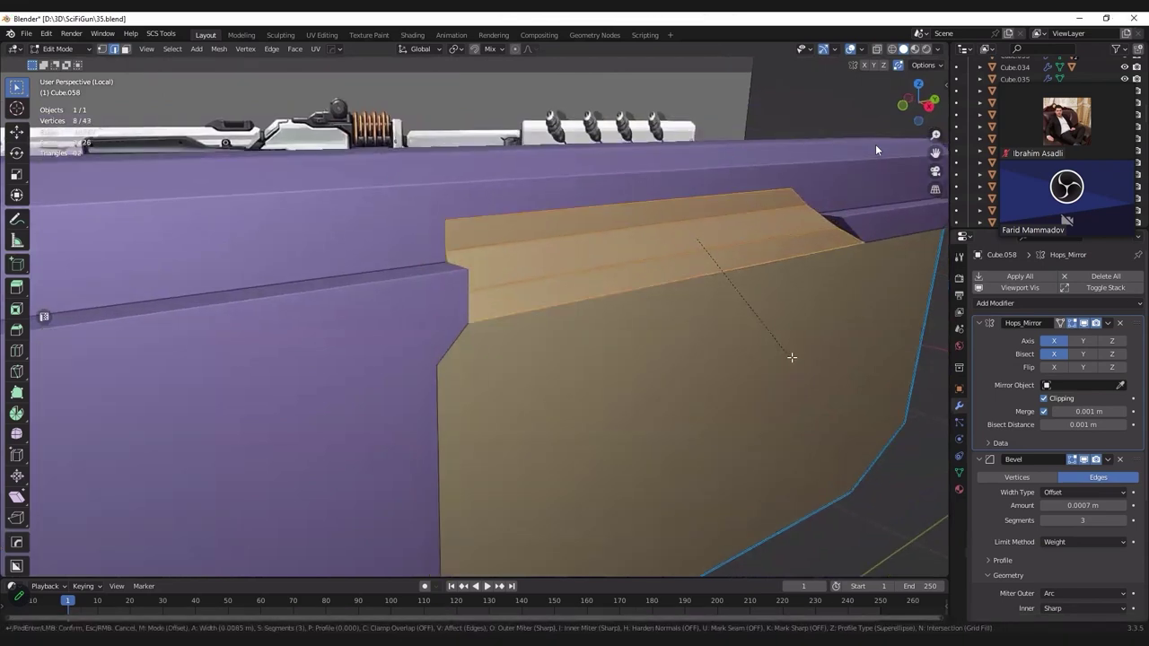
pyautogui.scroll(1, 789, 356)
pyautogui.click(788, 358)
pyautogui.moveTo(787, 359); pyautogui.dragTo(543, 319, button='middle')
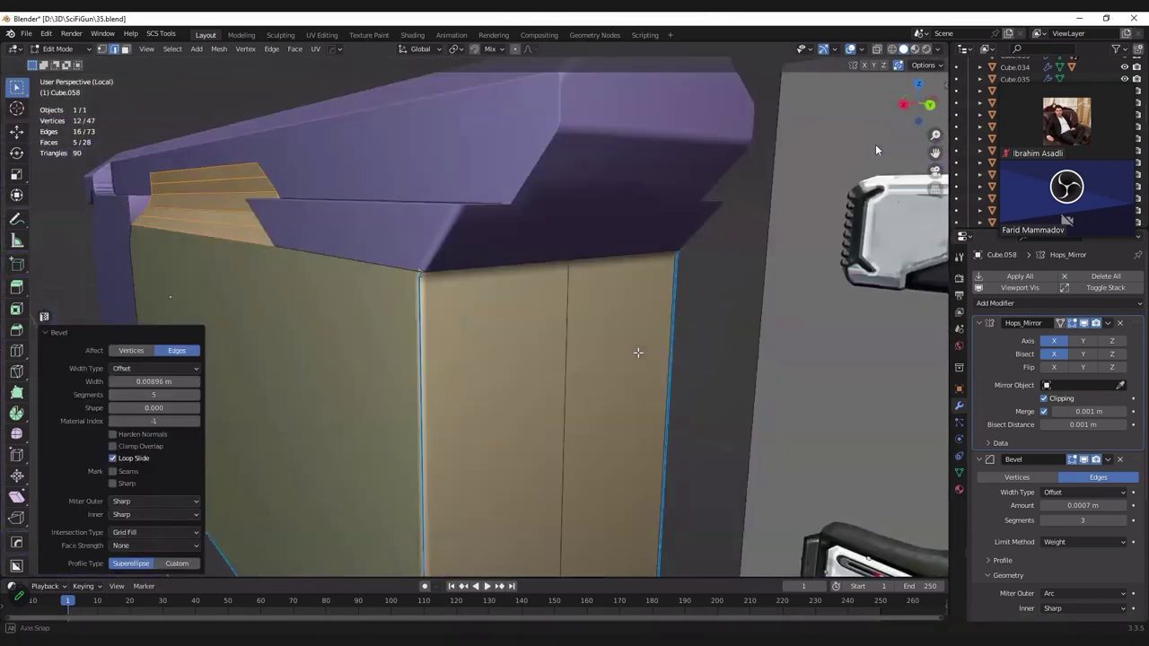
# Step: Merge duplicate vertices by distance and shade the panel smooth in Object Mode
pyautogui.press('m')
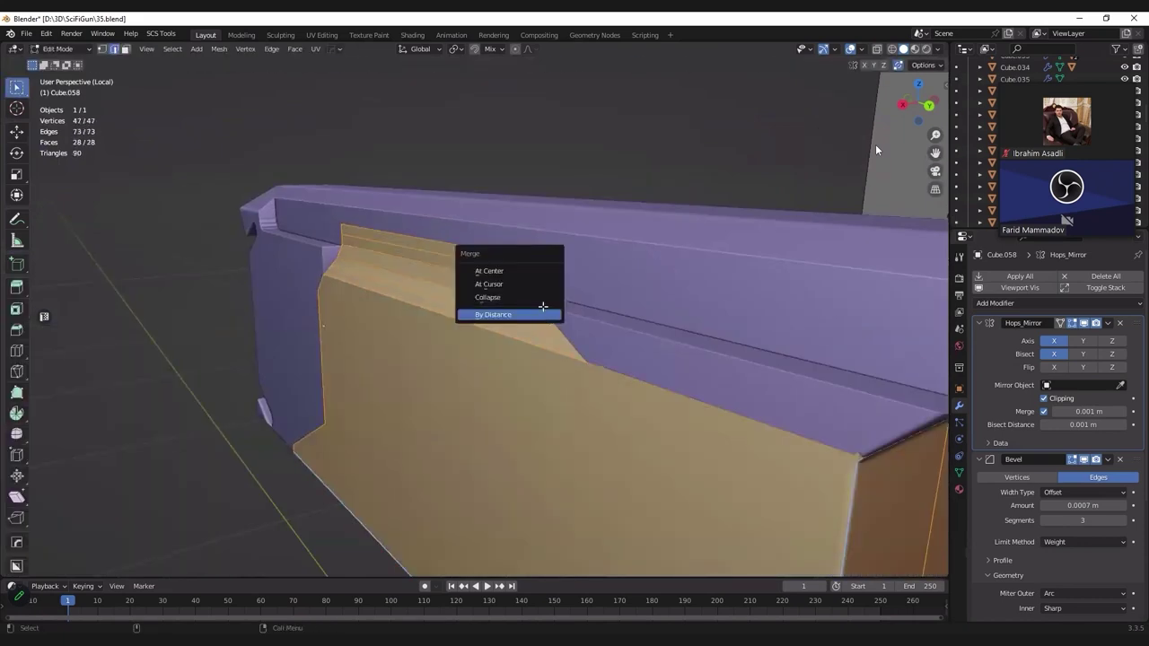
pyautogui.click(543, 314)
pyautogui.press('Tab')
pyautogui.rightClick(543, 300)
pyautogui.click(546, 292)
# Step: Look over the whole gun, briefly edit the purple body, then reselect the yellow panel
pyautogui.moveTo(661, 229); pyautogui.dragTo(646, 223, button='middle')
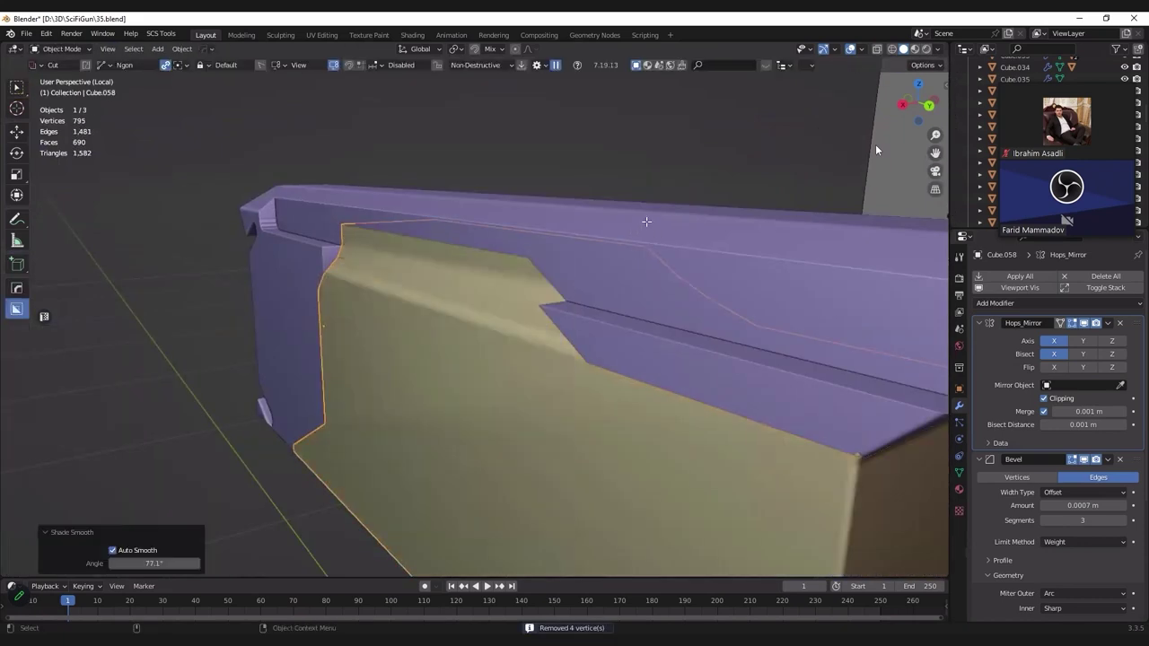
pyautogui.moveTo(713, 249)
pyautogui.mouseDown(button='middle')
pyautogui.moveTo(759, 243)
pyautogui.moveTo(781, 257)
pyautogui.moveTo(697, 256)
pyautogui.moveTo(621, 290)
pyautogui.moveTo(521, 280)
pyautogui.moveTo(518, 302)
pyautogui.mouseUp(button='middle')
pyautogui.click(769, 251)
pyautogui.press('Tab')
pyautogui.press('Tab')
pyautogui.scroll(3, 518, 303)
pyautogui.scroll(-3, 518, 303)
pyautogui.click(518, 302)
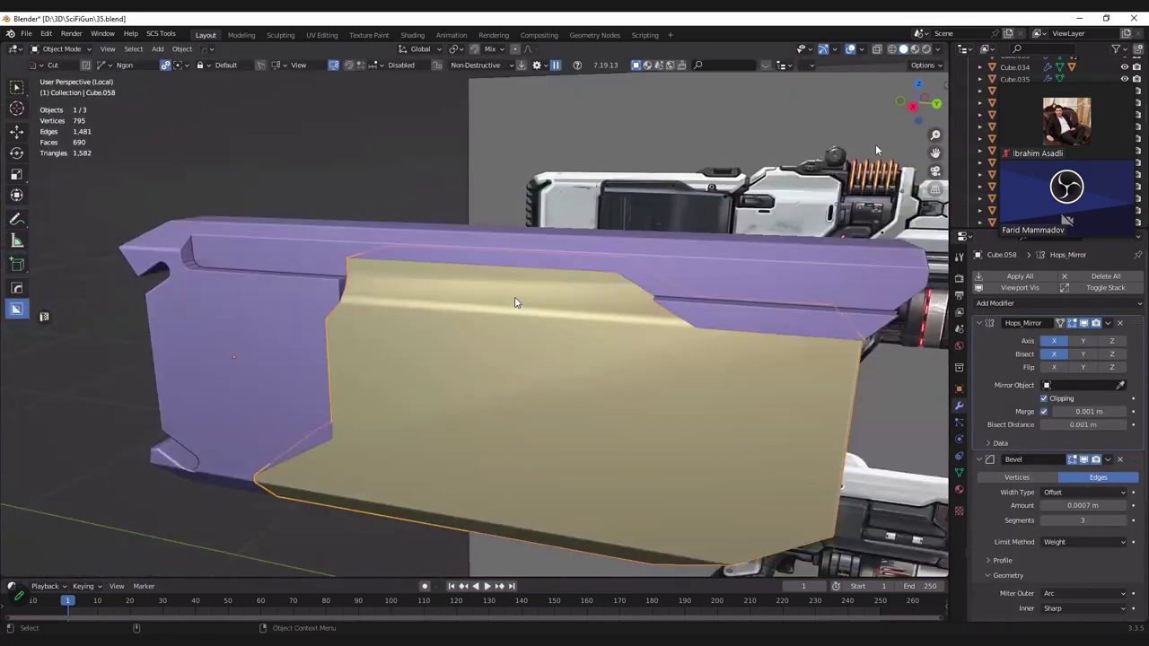
# Step: Isolate the yellow panel in Local View and give it Shade Auto Smooth
pyautogui.press('KP_Divide')
pyautogui.press('KP_Divide')
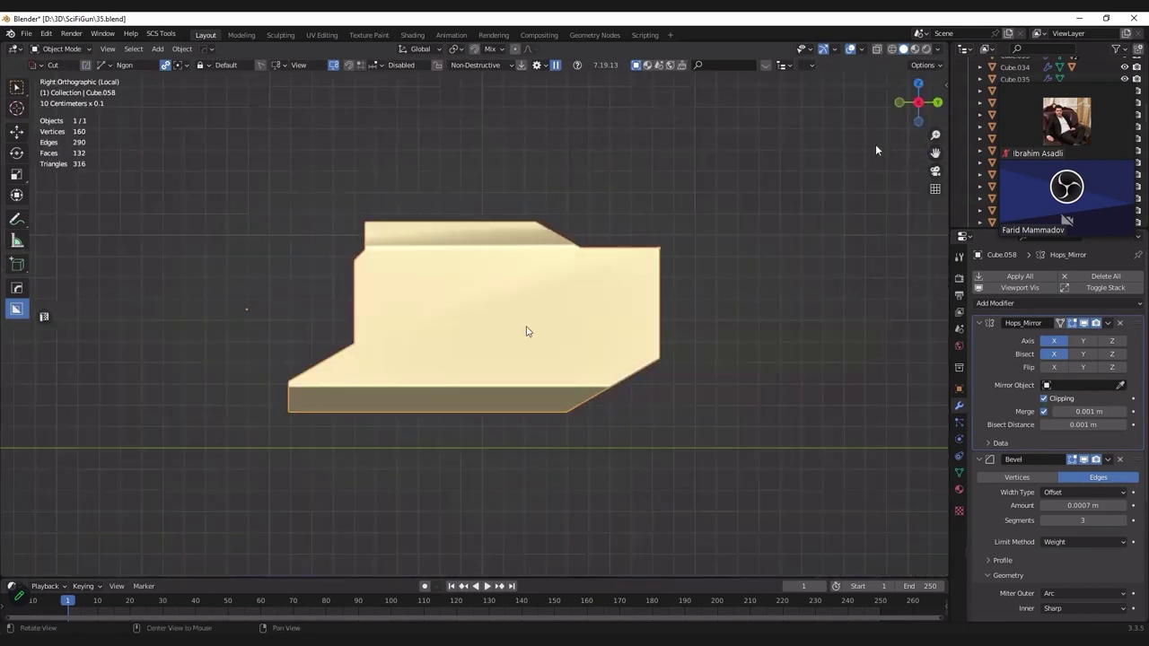
pyautogui.moveTo(525, 328)
pyautogui.mouseDown(button='middle')
pyautogui.moveTo(438, 308)
pyautogui.moveTo(487, 303)
pyautogui.moveTo(624, 376)
pyautogui.mouseUp(button='middle')
pyautogui.rightClick(624, 375)
pyautogui.click(622, 373)
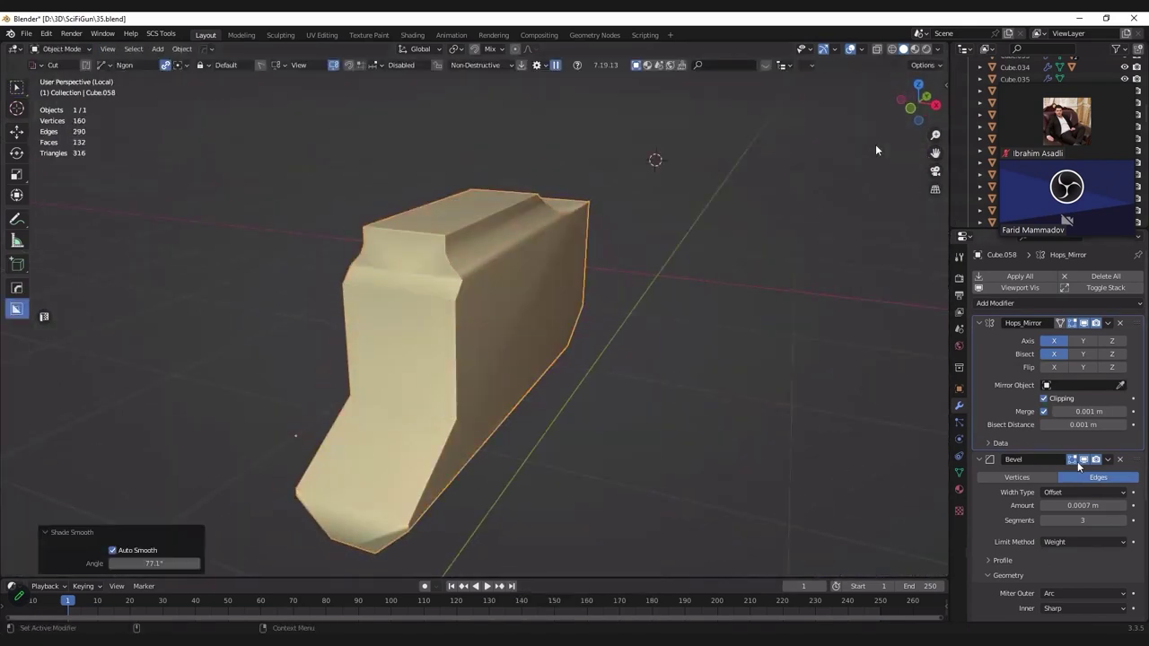
# Step: Select the panel's sharp edges with a 45.6° sharpness threshold
pyautogui.press('Tab')
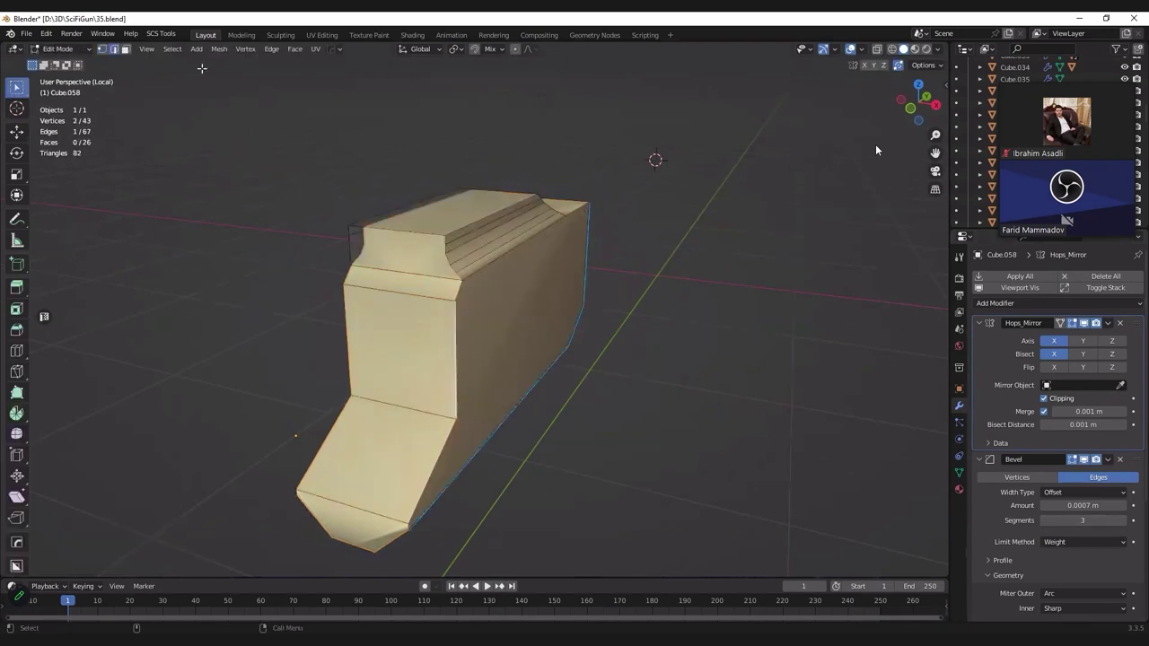
pyautogui.click(172, 49)
pyautogui.click(202, 169)
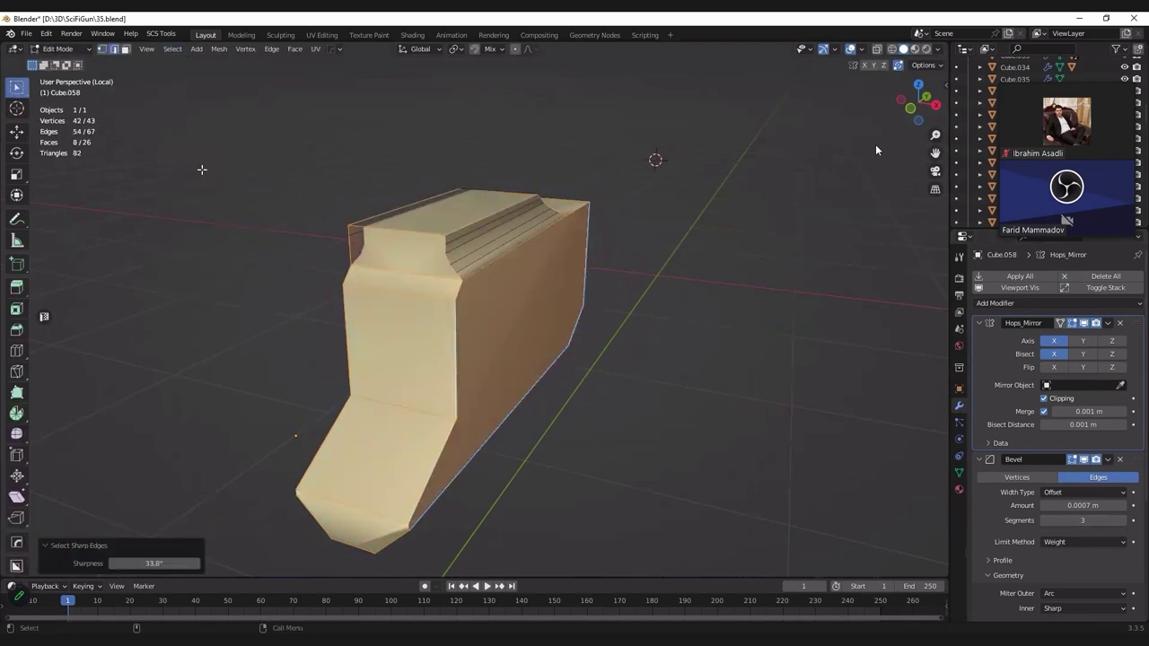
pyautogui.moveTo(155, 563); pyautogui.dragTo(193, 563)
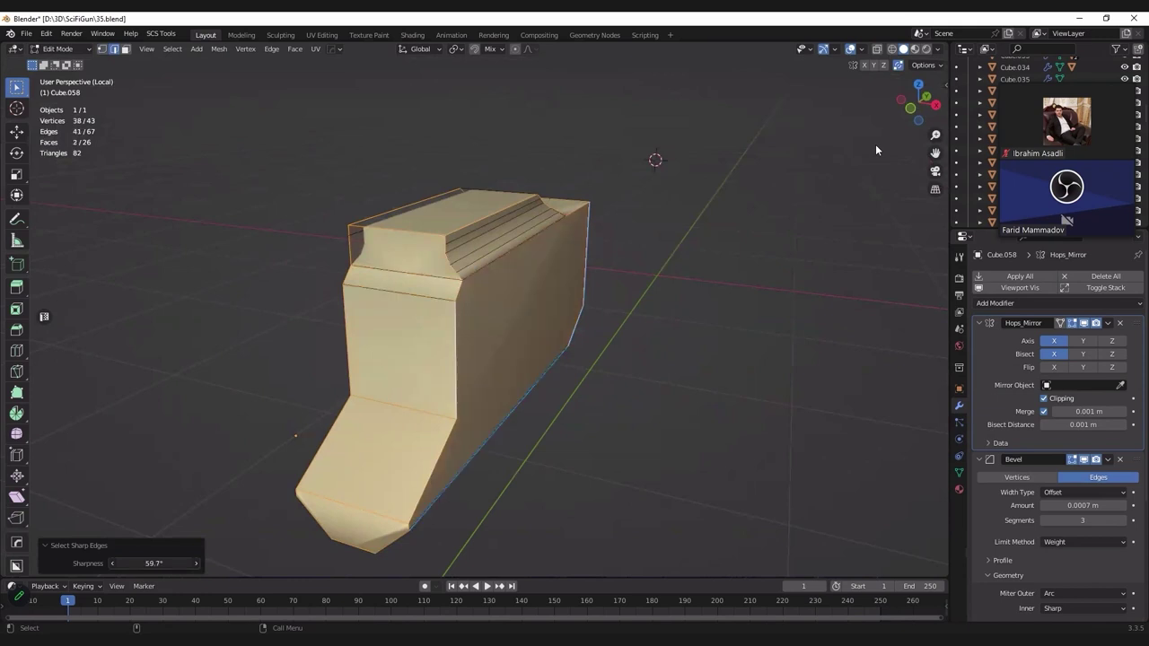
pyautogui.moveTo(485, 339); pyautogui.dragTo(520, 326, button='middle')
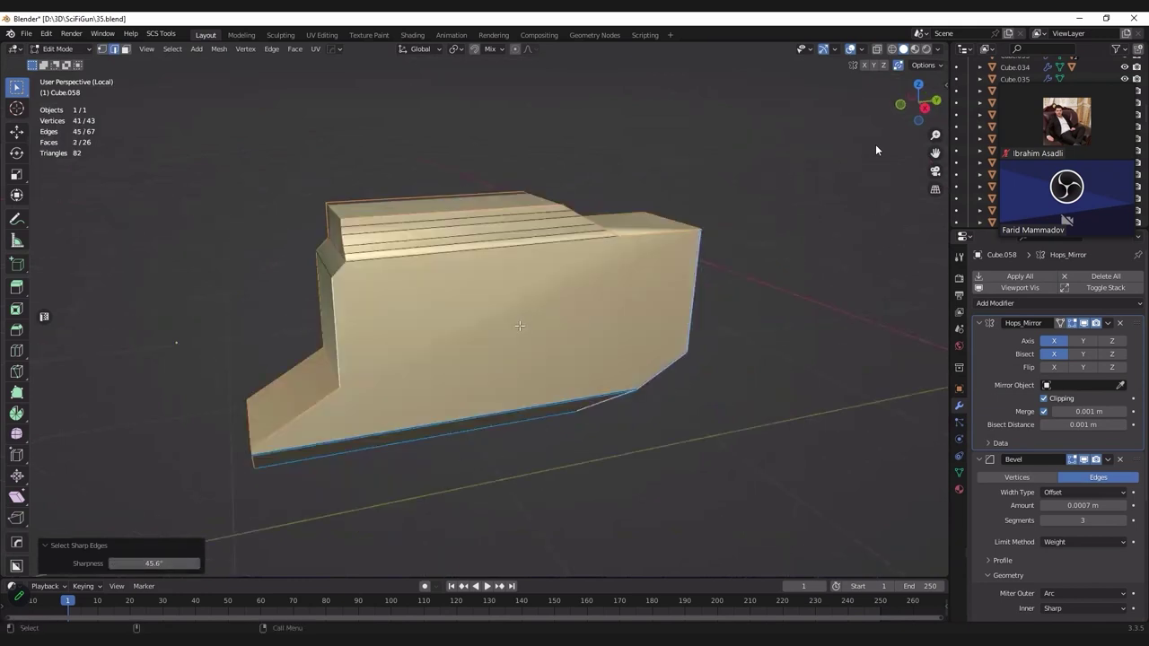
# Step: Leave Edit Mode and Local View, view the gun from the right side, and save
pyautogui.press('n')
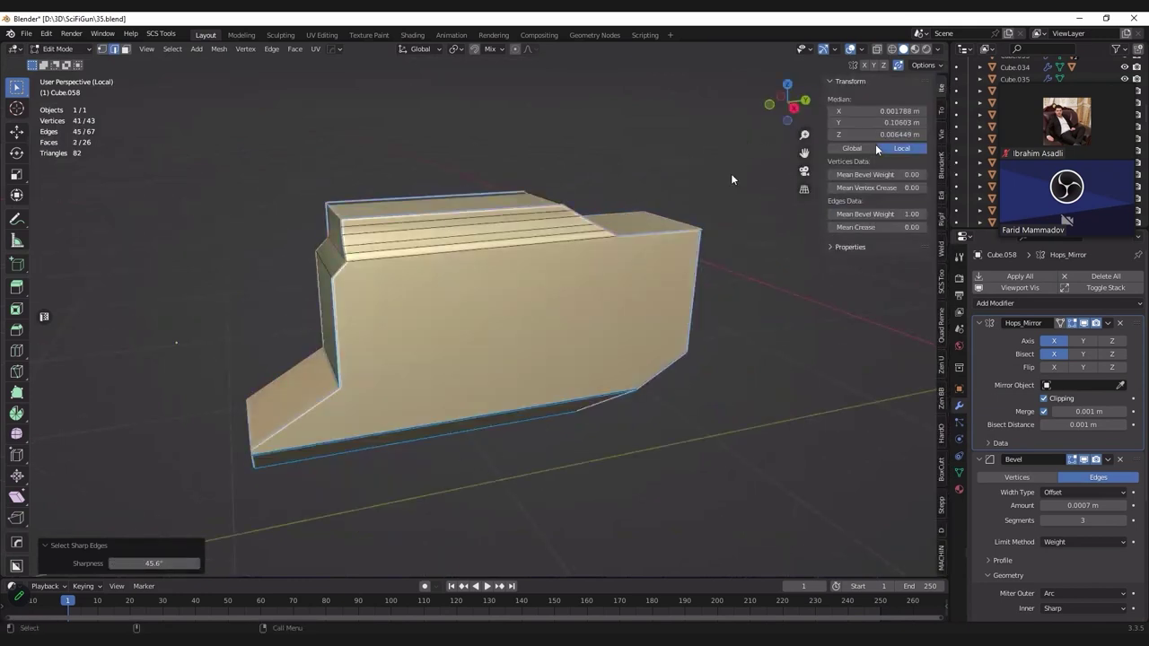
pyautogui.press('Tab')
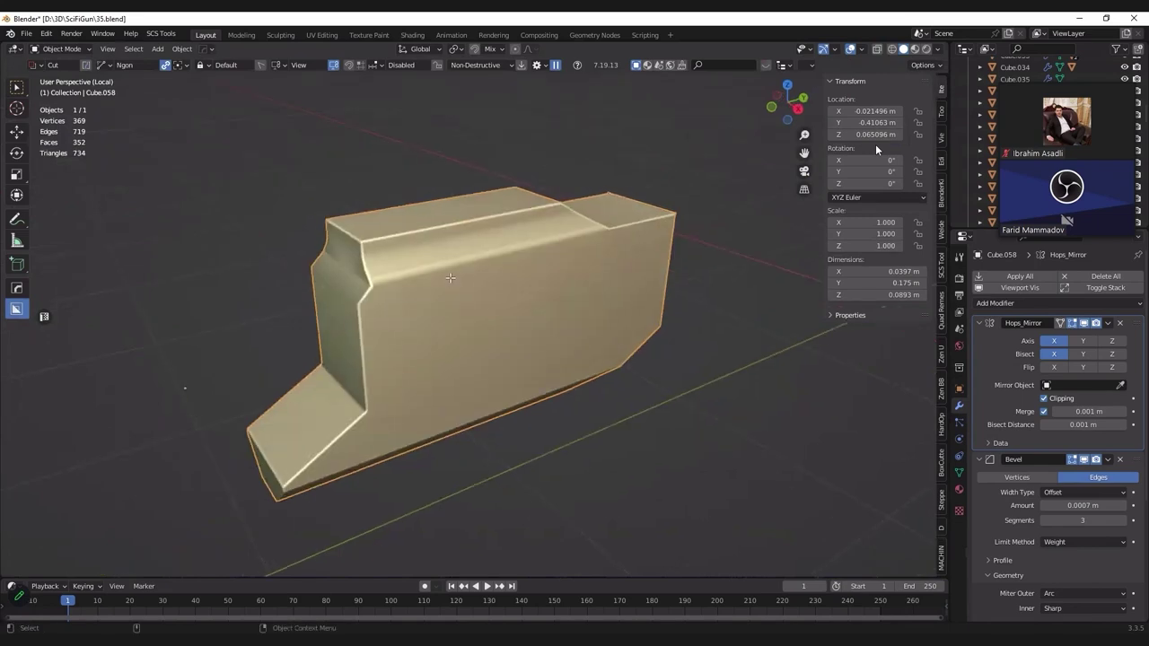
pyautogui.press('Tab')
pyautogui.press('Tab')
pyautogui.press('/')
pyautogui.press('KP_3')
pyautogui.hotkey('ctrl', 's')
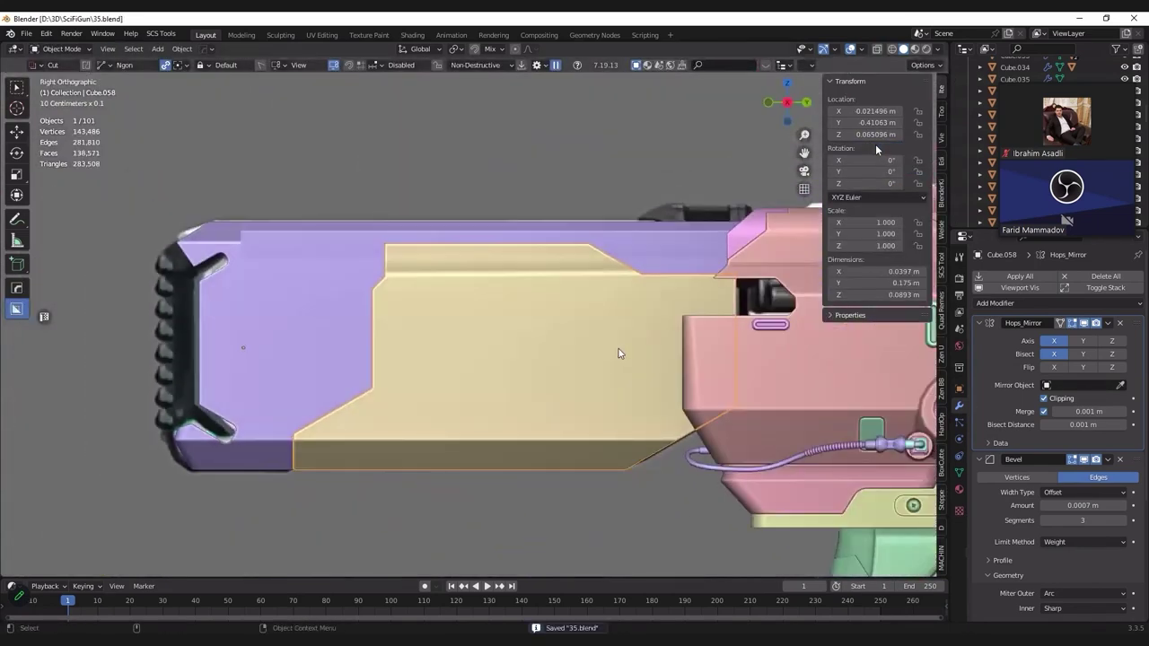
# Step: Return to a perspective view and make the purple body part active
pyautogui.press('KP_8')
pyautogui.press('KP_4')
pyautogui.scroll(-1, 290, 357)
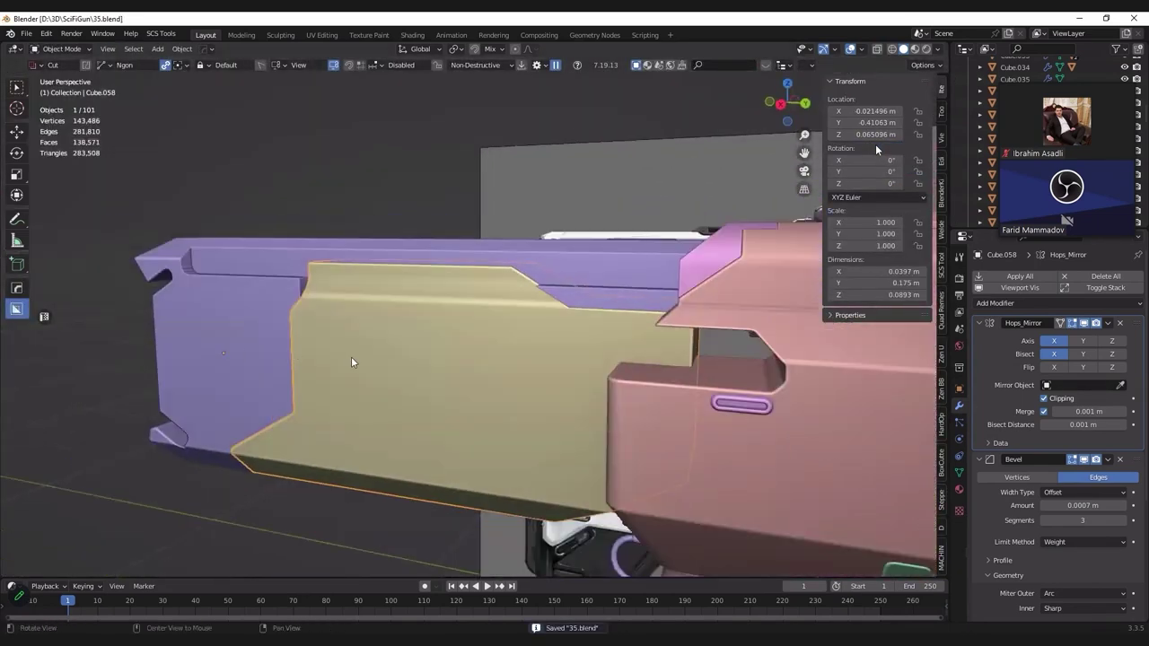
pyautogui.moveTo(350, 359)
pyautogui.mouseDown(button='middle')
pyautogui.moveTo(402, 385)
pyautogui.moveTo(383, 383)
pyautogui.mouseUp(button='middle')
pyautogui.click(383, 383)
pyautogui.rightClick(383, 384)
pyautogui.click(305, 387)
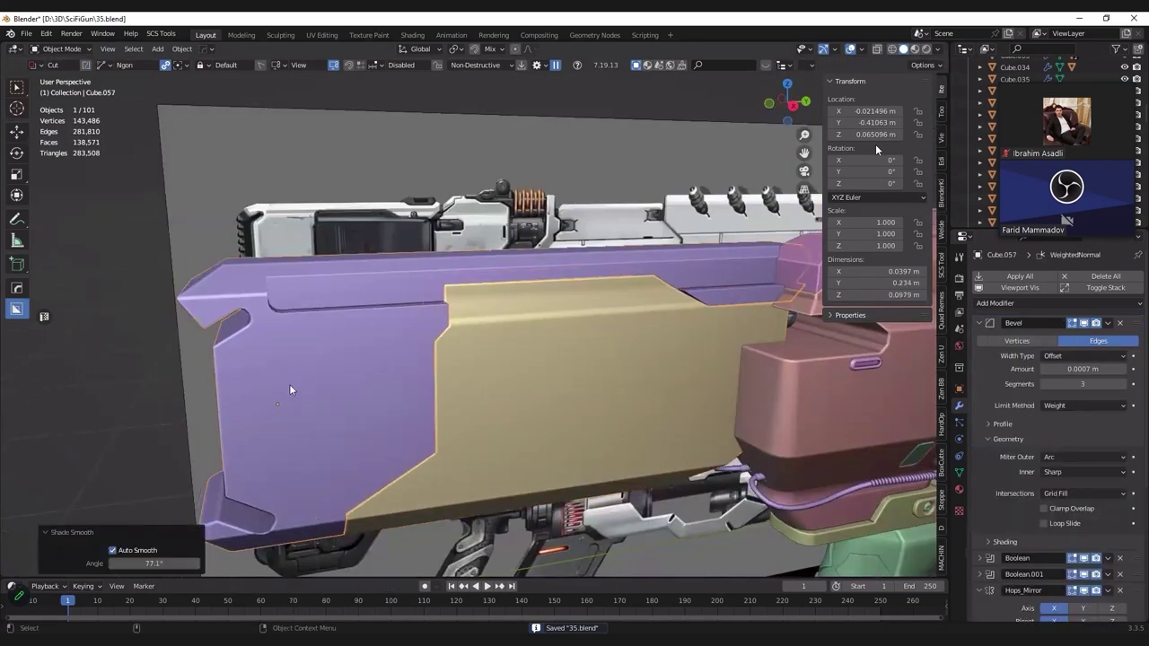
pyautogui.scroll(1, 261, 395)
pyautogui.press('KP_8')
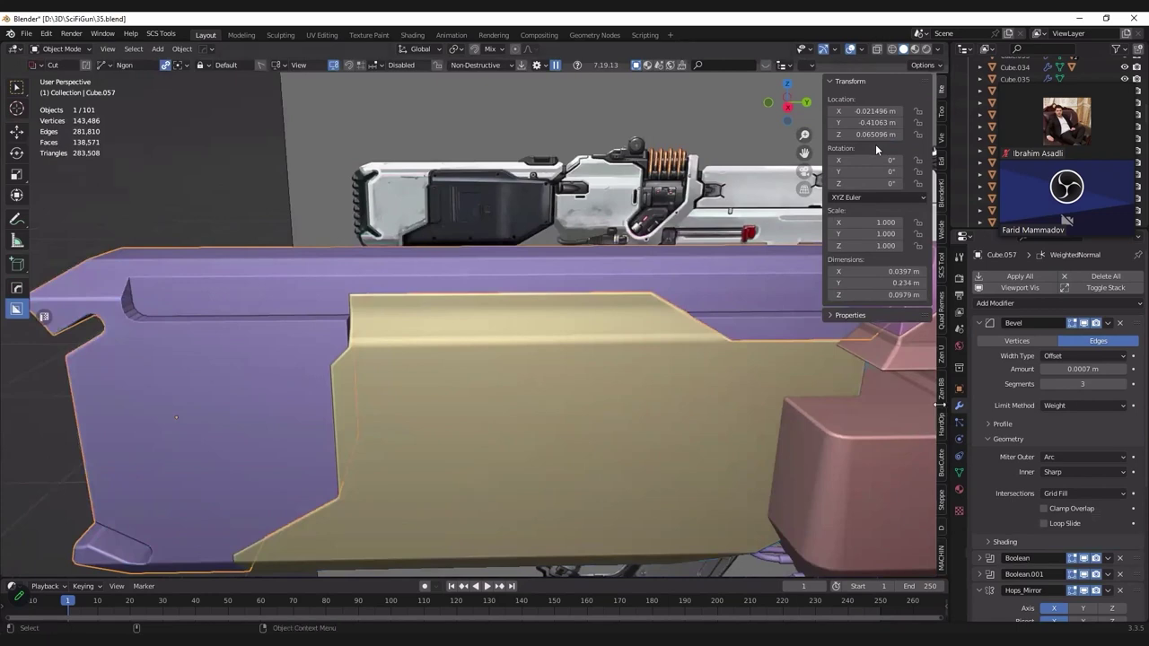
pyautogui.scroll(-2, 984, 511)
# Step: Save the project as a new version named 36.blend
pyautogui.hotkey('ctrl', 's')
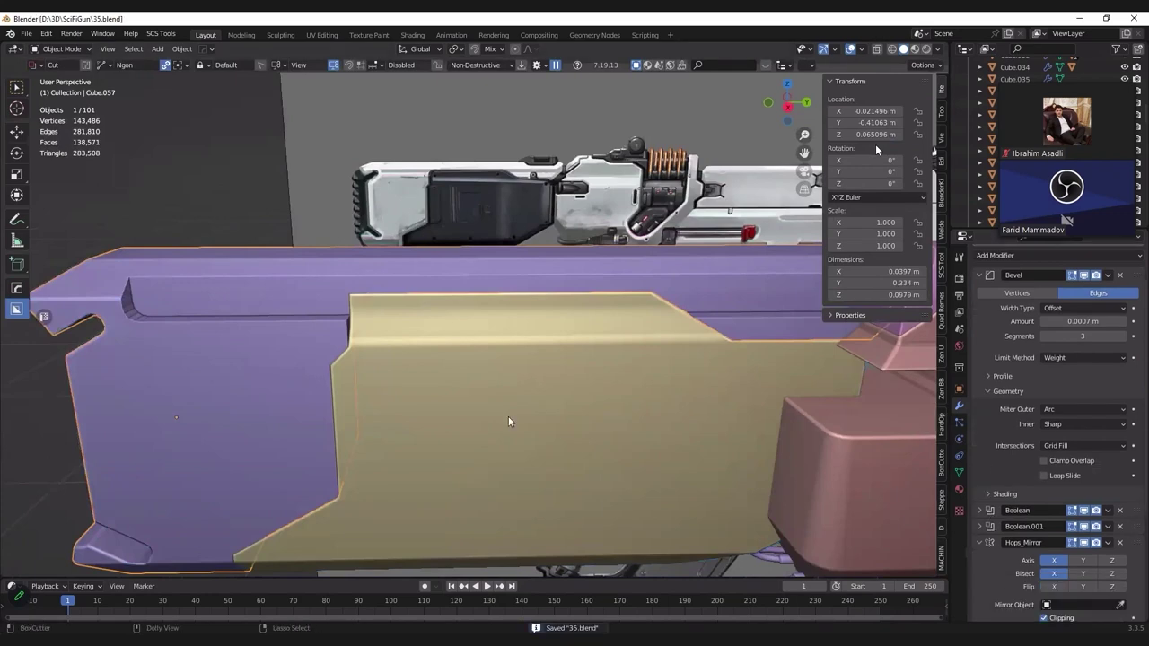
pyautogui.hotkey('ctrl', 'shift', 's')
pyautogui.write('36.blend')
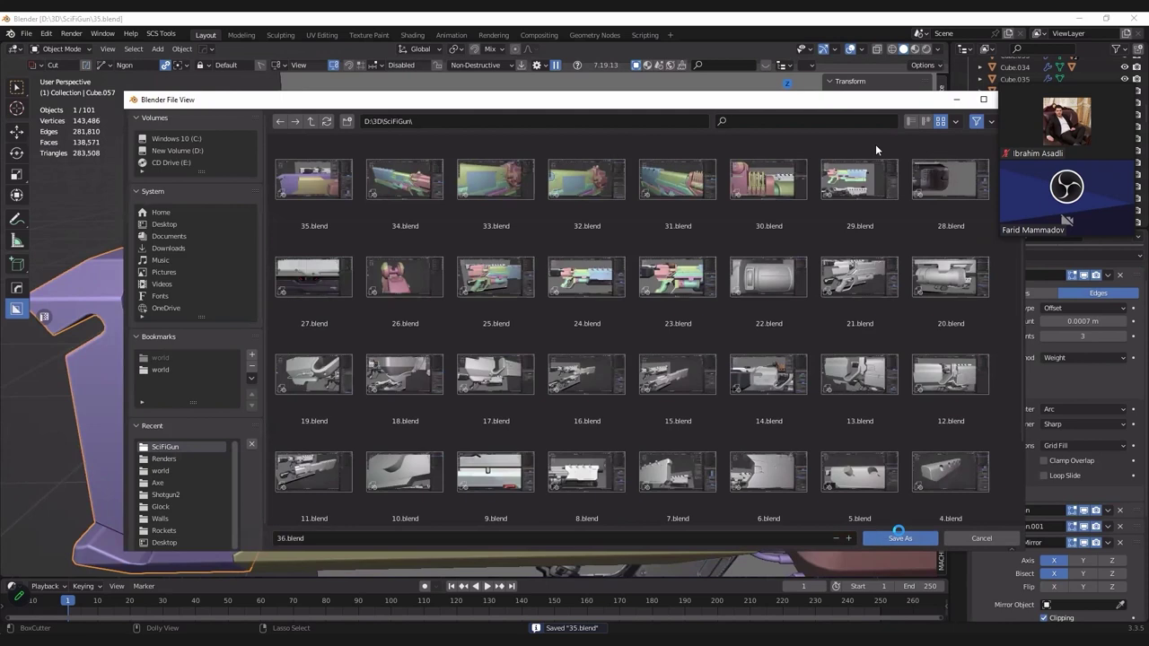
pyautogui.click(900, 536)
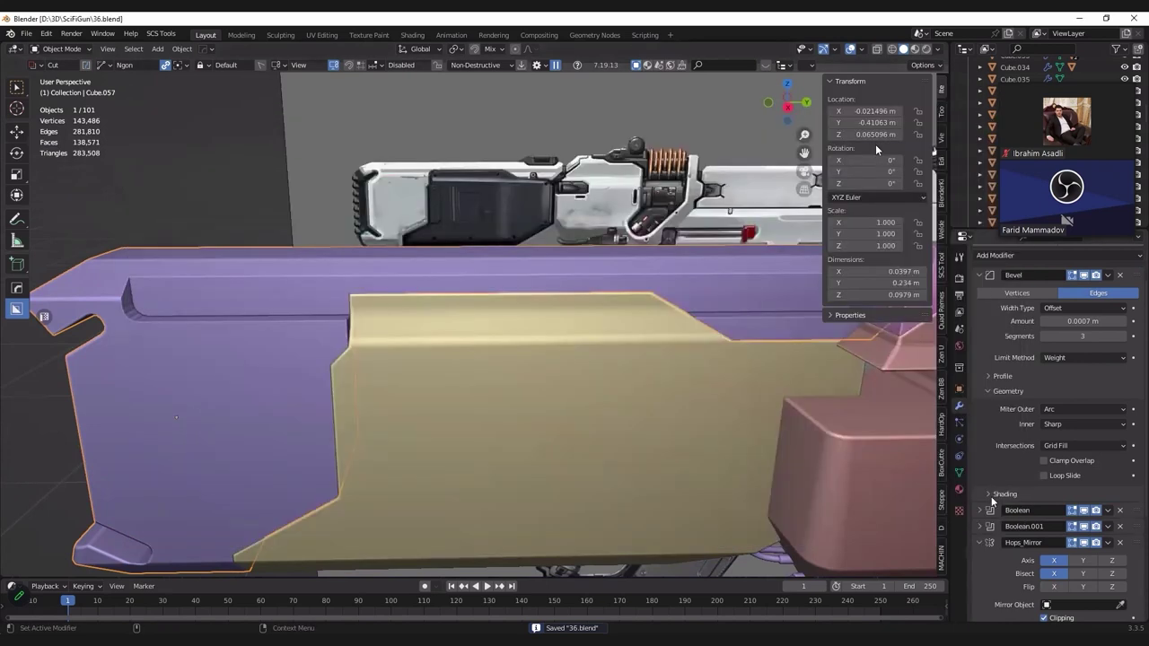
# Step: Apply the purple part's Boolean cut modifiers
pyautogui.scroll(-1, 993, 493)
pyautogui.hotkey('ctrl', 'a')
pyautogui.hotkey('ctrl', 'a')
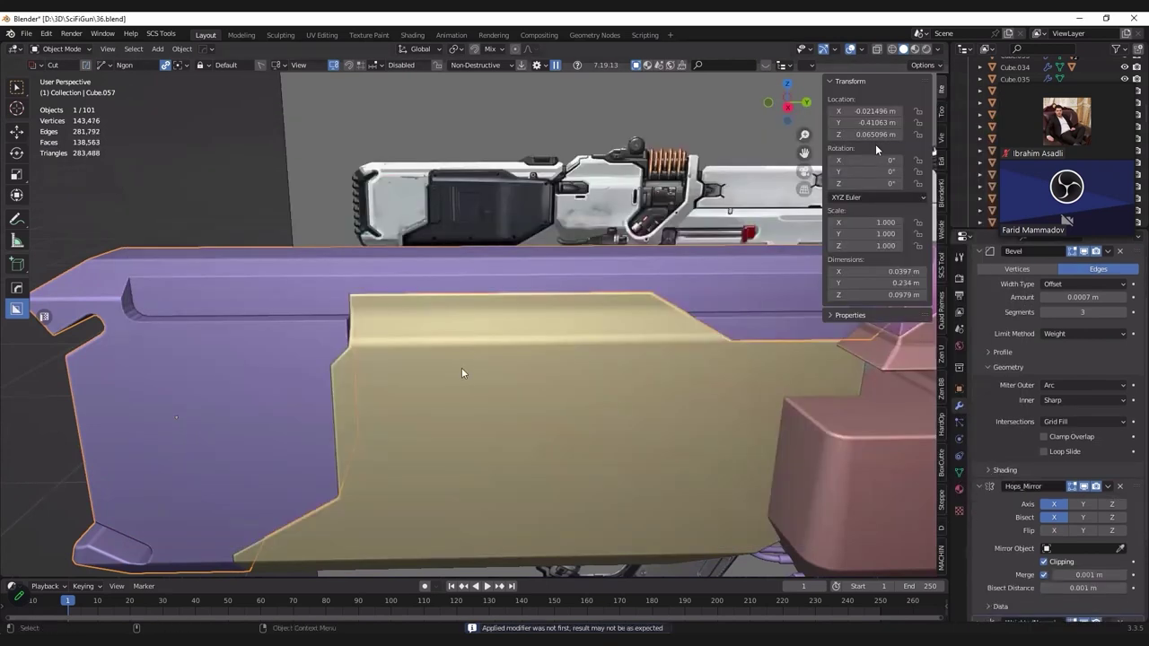
pyautogui.press('n')
# Step: In edge mode, select the top border edge loop and isolate the purple part
pyautogui.press('Tab')
pyautogui.press('2')
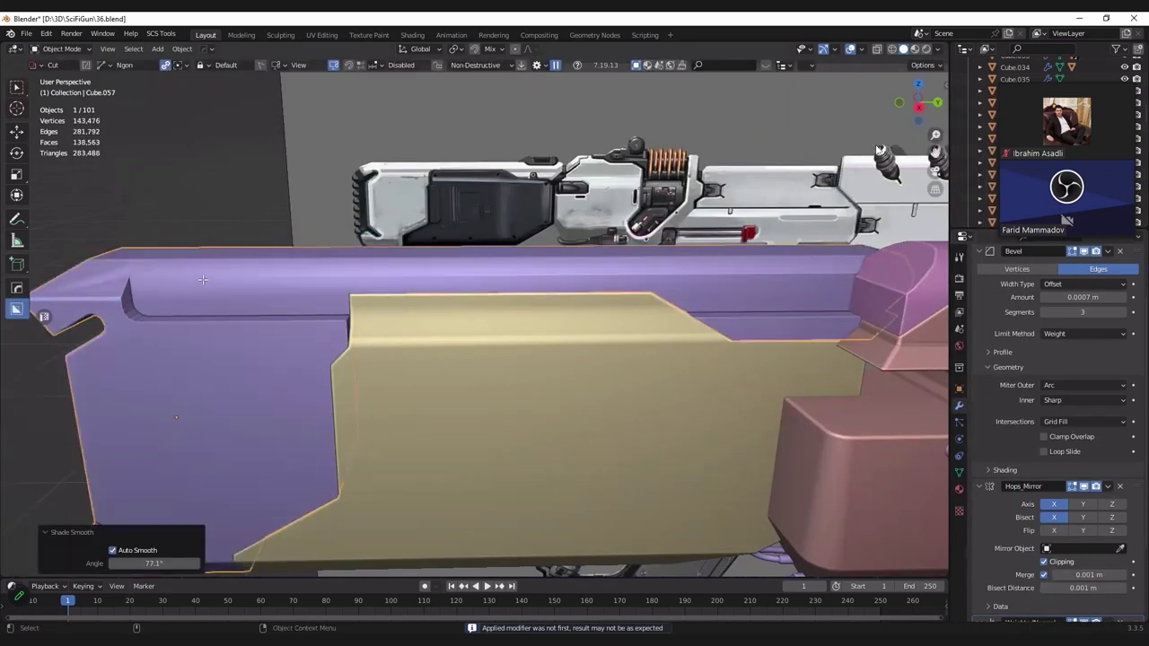
pyautogui.click(122, 288)
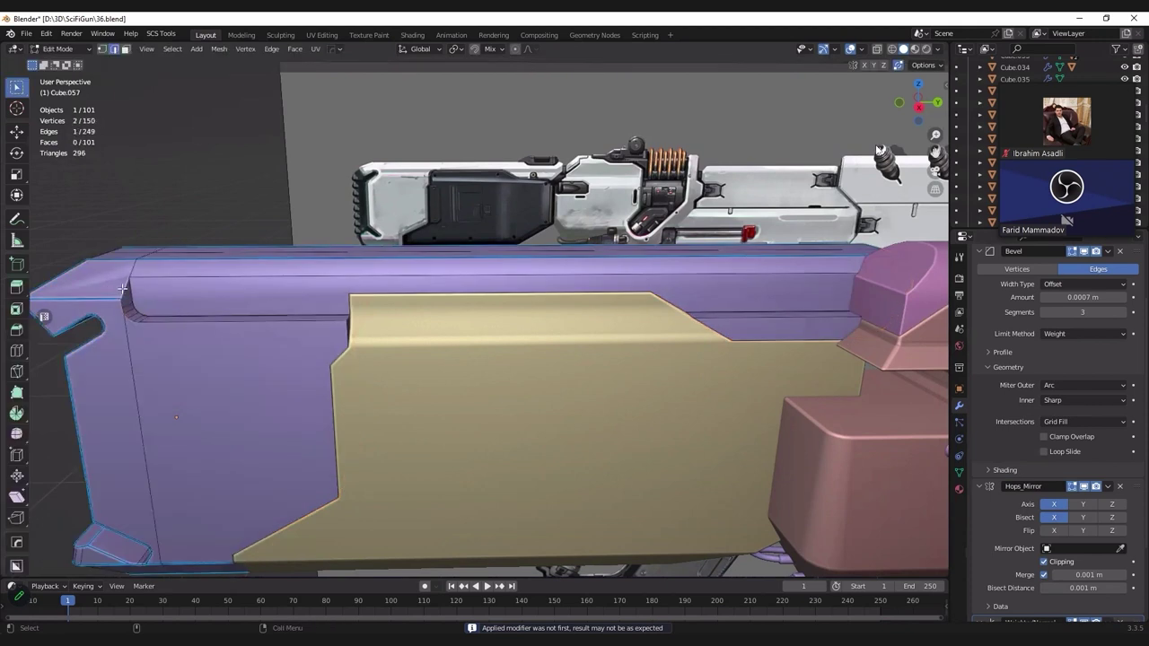
pyautogui.keyDown('ctrl'); pyautogui.click(127, 287); pyautogui.keyUp('ctrl')
pyautogui.keyDown('shift'); pyautogui.doubleClick(126, 287); pyautogui.keyUp('shift')
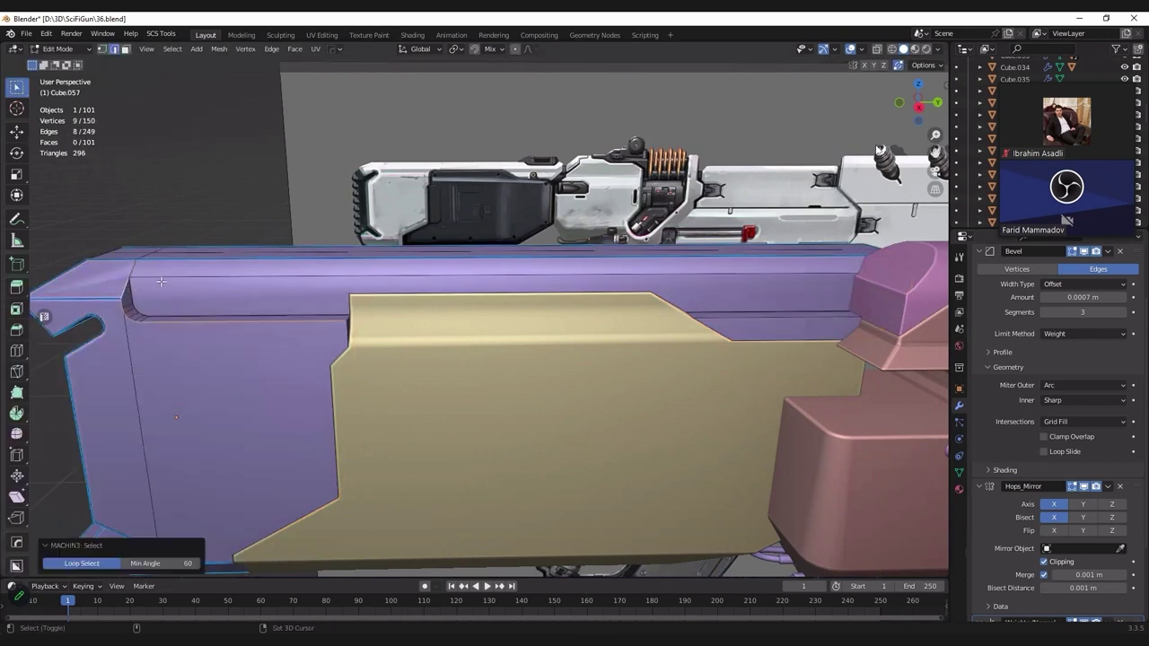
pyautogui.keyDown('shift'); pyautogui.click(162, 281); pyautogui.keyUp('shift')
pyautogui.press('KP_Divide')
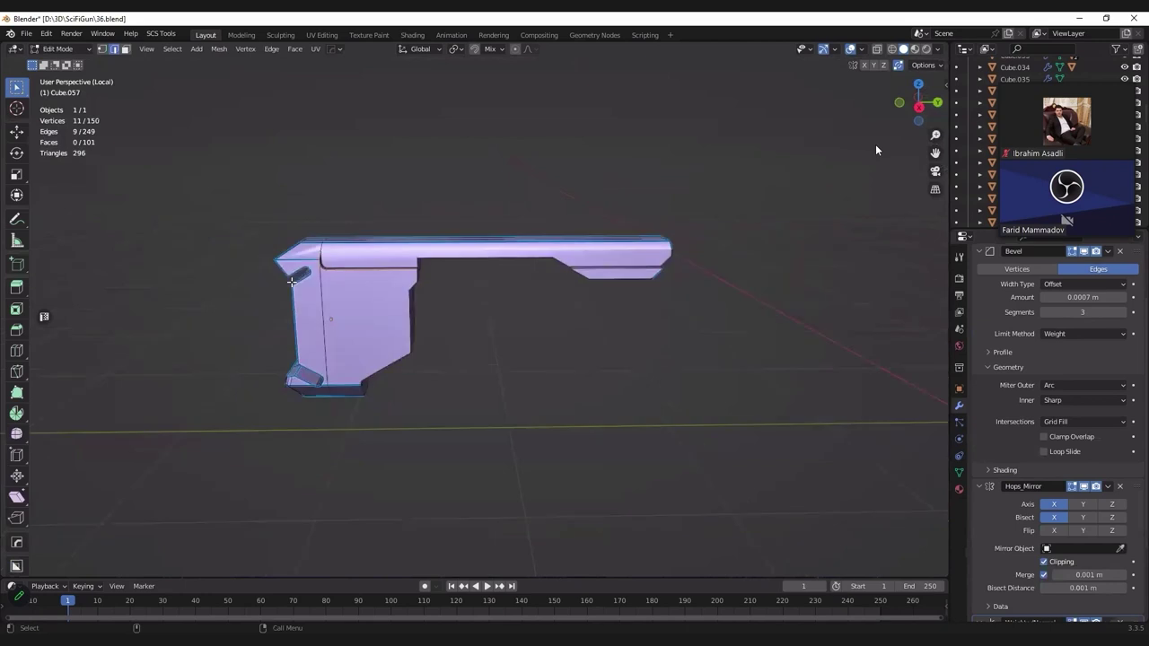
# Step: Select the remaining top rail edges and give them a bevel weight of 1.00
pyautogui.scroll(3, 425, 333)
pyautogui.scroll(2, 264, 359)
pyautogui.keyDown('ctrl'); pyautogui.click(415, 294); pyautogui.keyUp('ctrl')
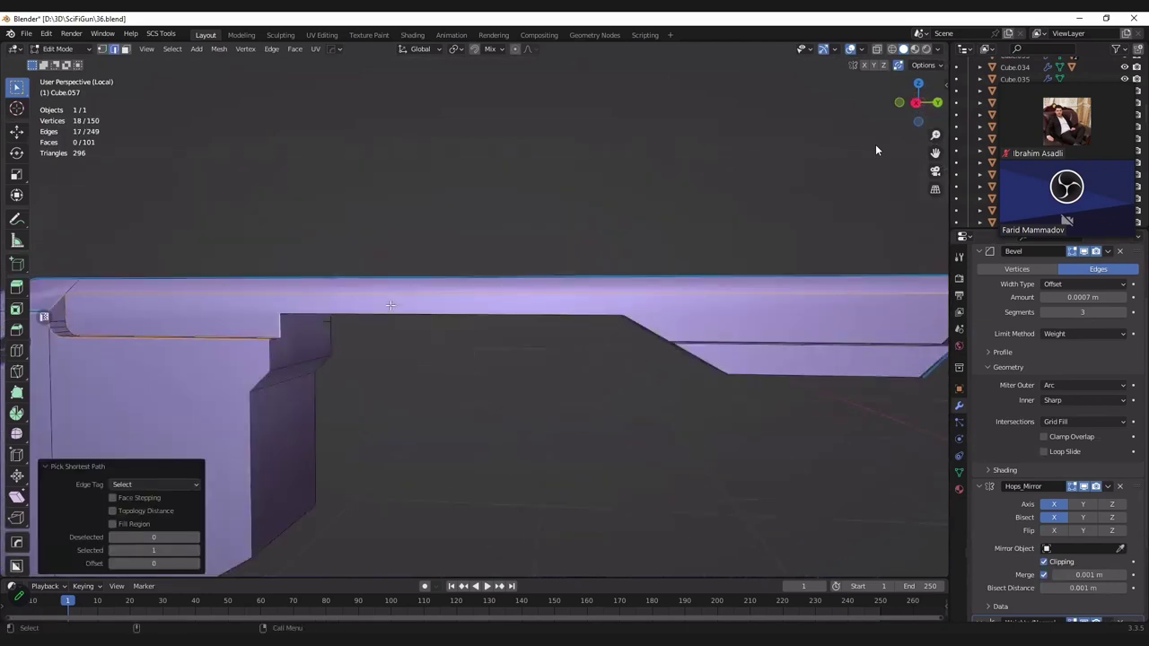
pyautogui.moveTo(415, 295)
pyautogui.mouseDown(button='middle')
pyautogui.moveTo(679, 339)
pyautogui.moveTo(671, 353)
pyautogui.moveTo(609, 352)
pyautogui.moveTo(615, 368)
pyautogui.mouseUp(button='middle')
pyautogui.keyDown('ctrl'); pyautogui.click(680, 338); pyautogui.keyUp('ctrl')
pyautogui.keyDown('shift'); pyautogui.click(672, 353); pyautogui.keyUp('shift')
pyautogui.keyDown('shift'); pyautogui.click(662, 365); pyautogui.keyUp('shift')
pyautogui.keyDown('shift'); pyautogui.click(615, 369); pyautogui.keyUp('shift')
pyautogui.press('n')
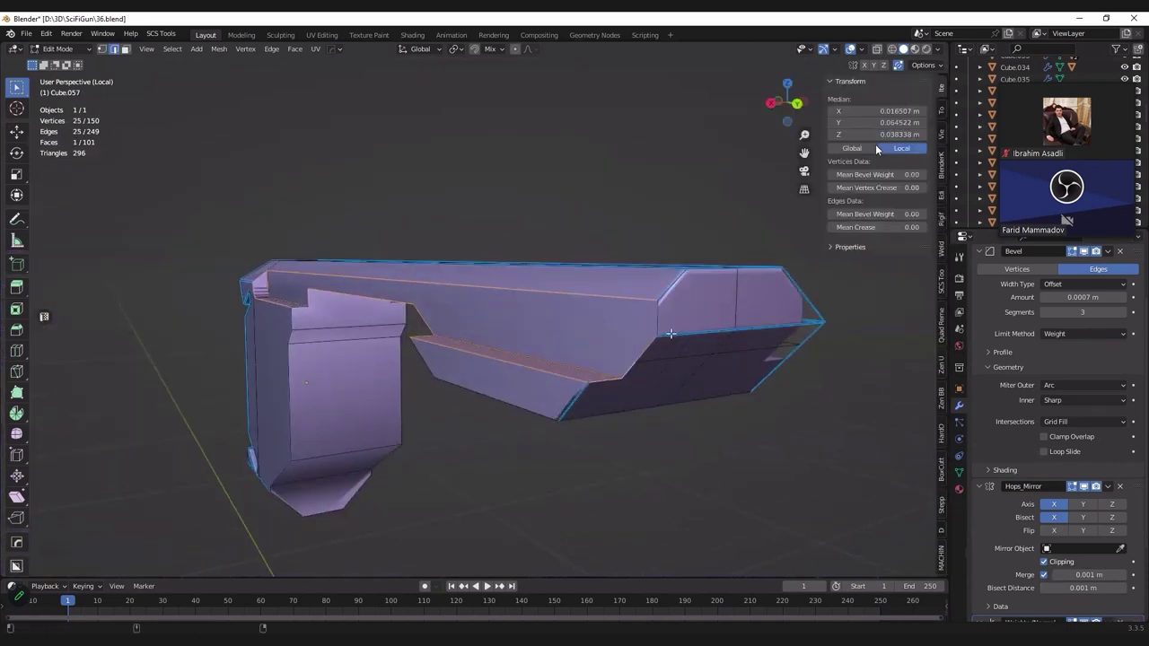
pyautogui.click(670, 333)
# Step: Select all the part's sharp edges and set their bevel weight to 1.00
pyautogui.click(670, 266)
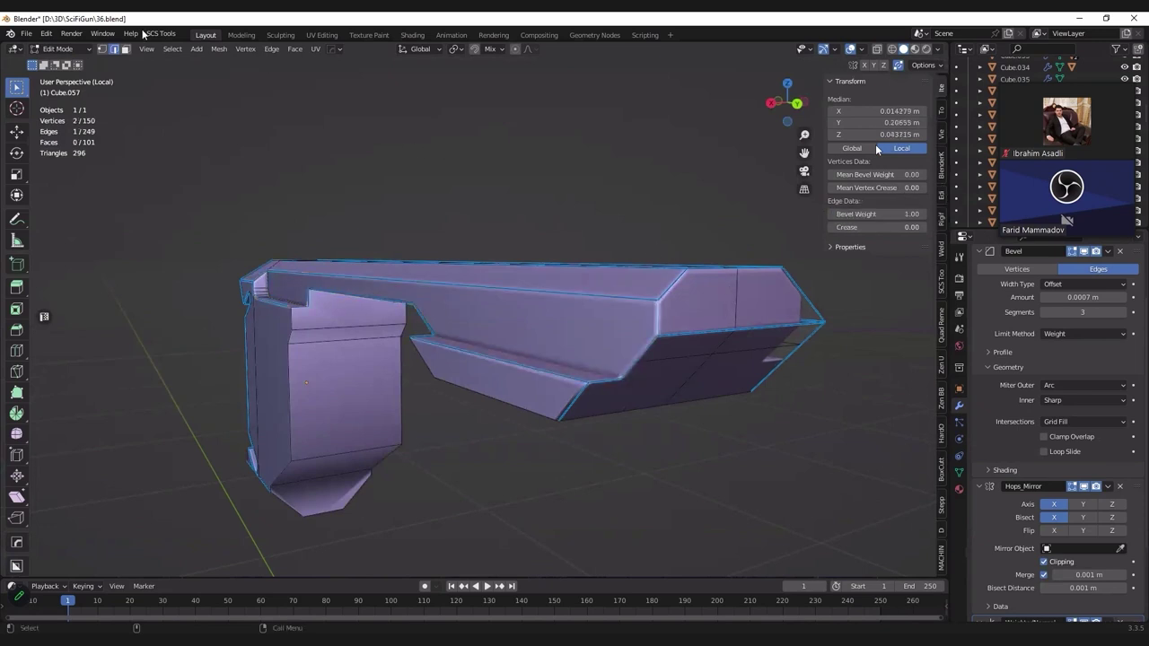
pyautogui.click(172, 49)
pyautogui.click(205, 178)
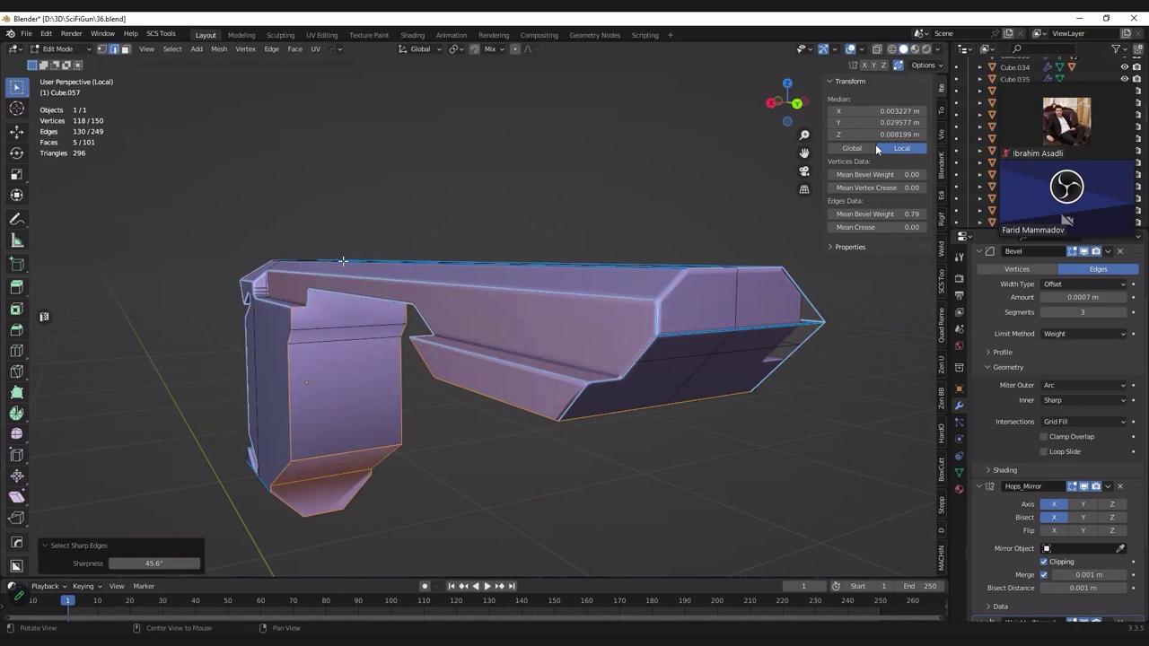
pyautogui.scroll(5, 337, 258)
pyautogui.moveTo(848, 213); pyautogui.dragTo(844, 201)
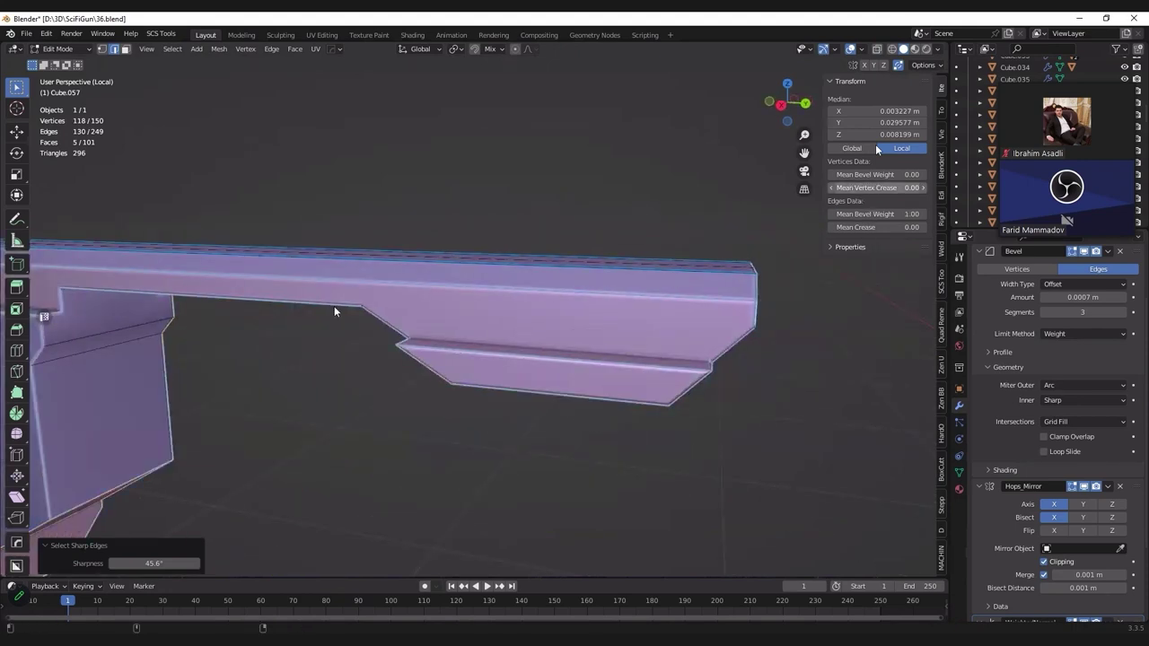
# Step: Drop the edge selection and return to Object Mode to preview the rounded bevels
pyautogui.scroll(-3, 333, 308)
pyautogui.moveTo(333, 308)
pyautogui.mouseDown(button='middle')
pyautogui.moveTo(505, 243)
pyautogui.moveTo(545, 259)
pyautogui.moveTo(428, 258)
pyautogui.mouseUp(button='middle')
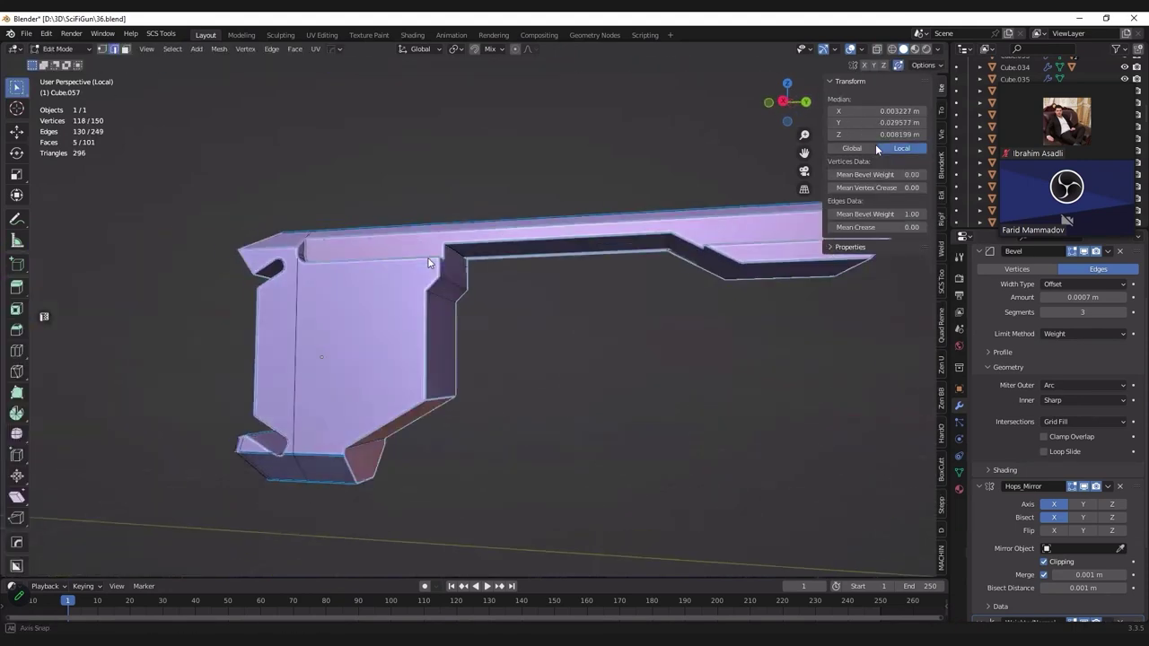
pyautogui.scroll(3, 428, 258)
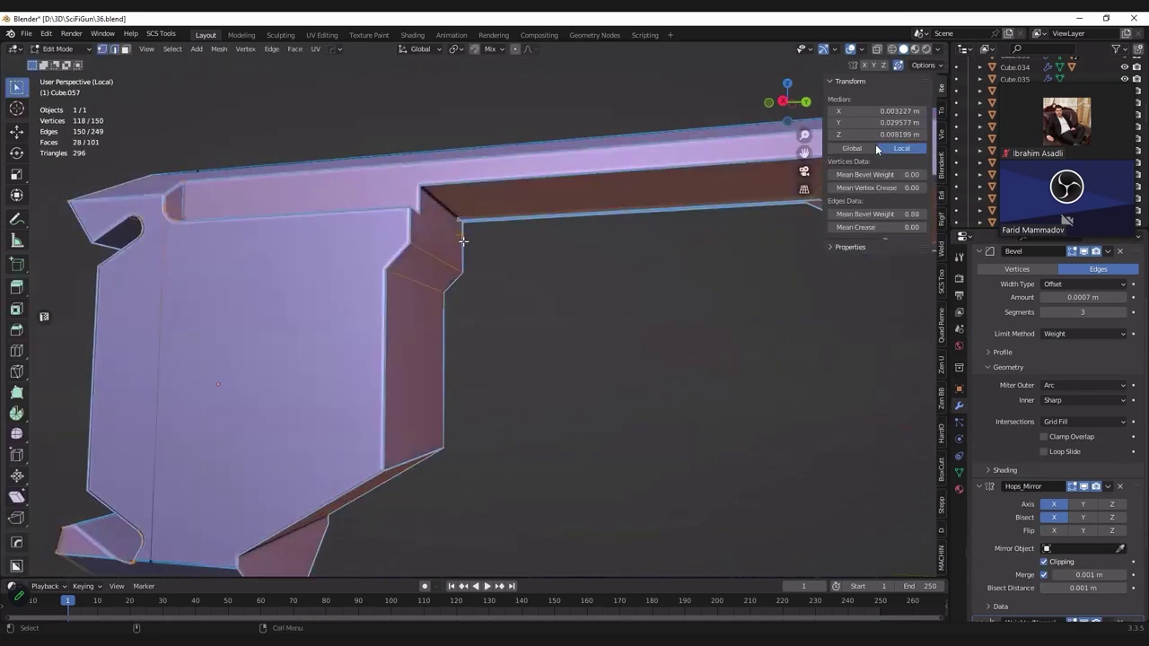
pyautogui.click(459, 238)
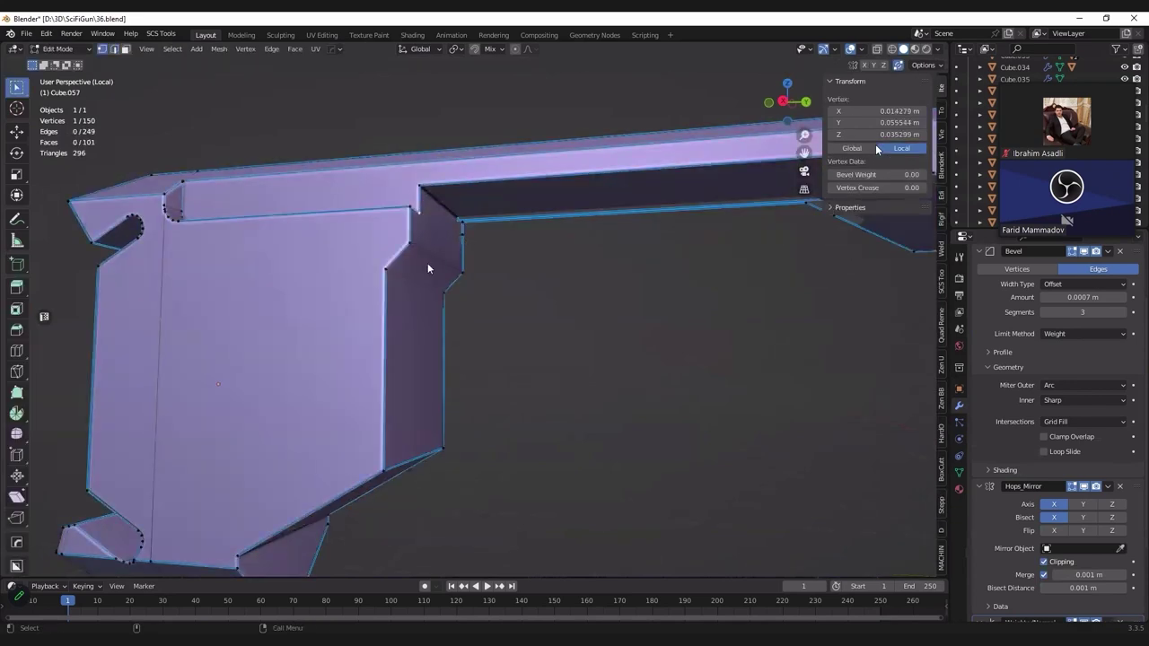
pyautogui.press('Tab')
pyautogui.scroll(-2, 1044, 446)
# Step: Apply the Hops_Mirror modifier to bake the mirror into the purple part's mesh
pyautogui.scroll(-2, 1043, 446)
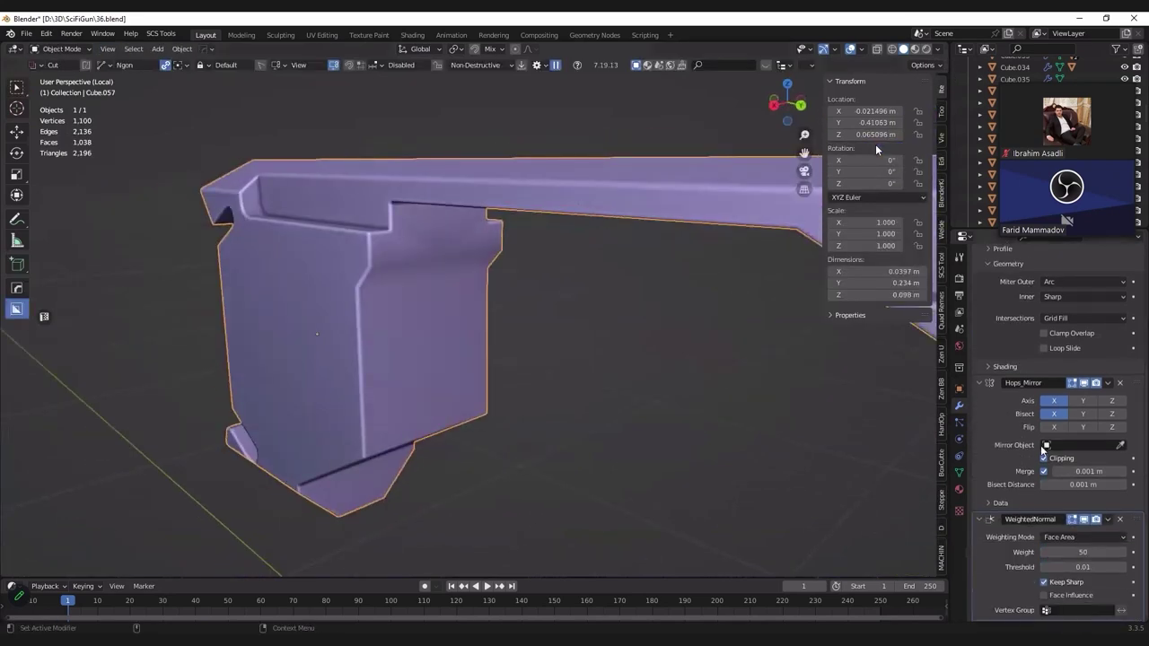
pyautogui.scroll(2, 1047, 446)
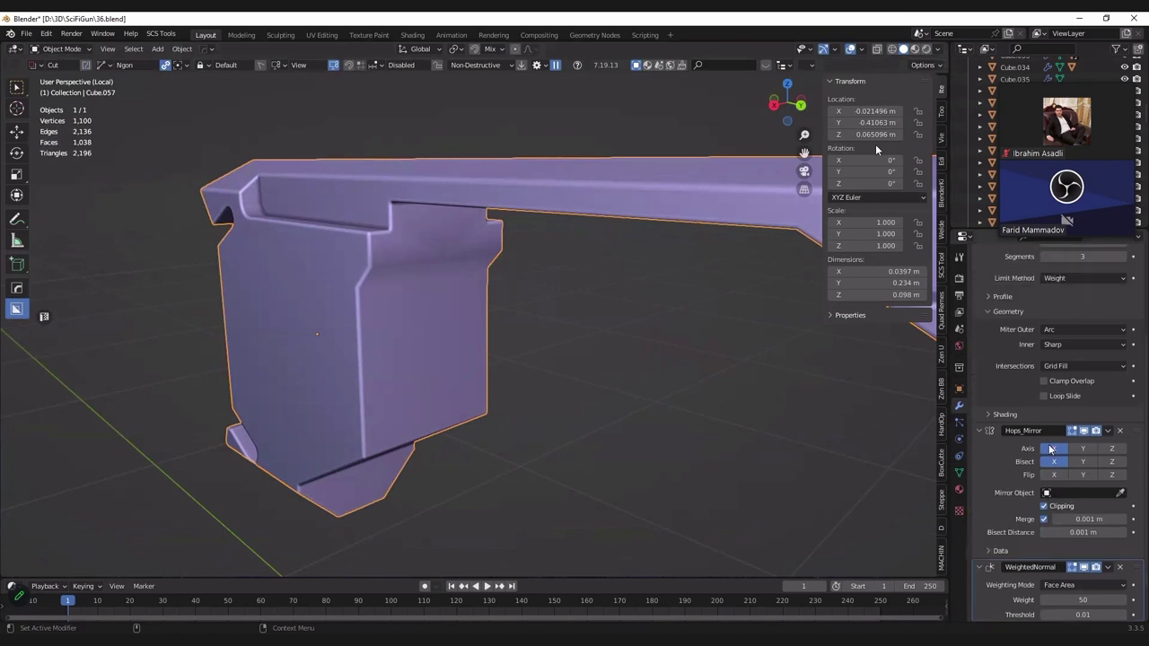
pyautogui.press('Tab')
pyautogui.keyDown('shift'); pyautogui.click(509, 245); pyautogui.keyUp('shift')
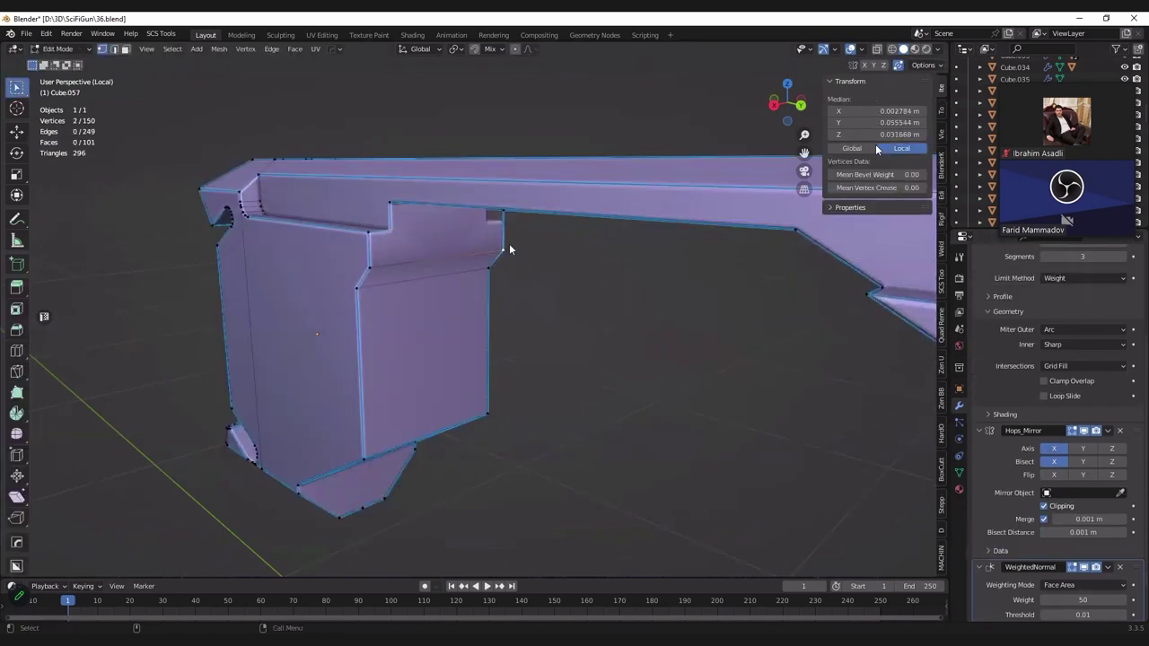
pyautogui.moveTo(440, 261); pyautogui.dragTo(401, 231, button='middle')
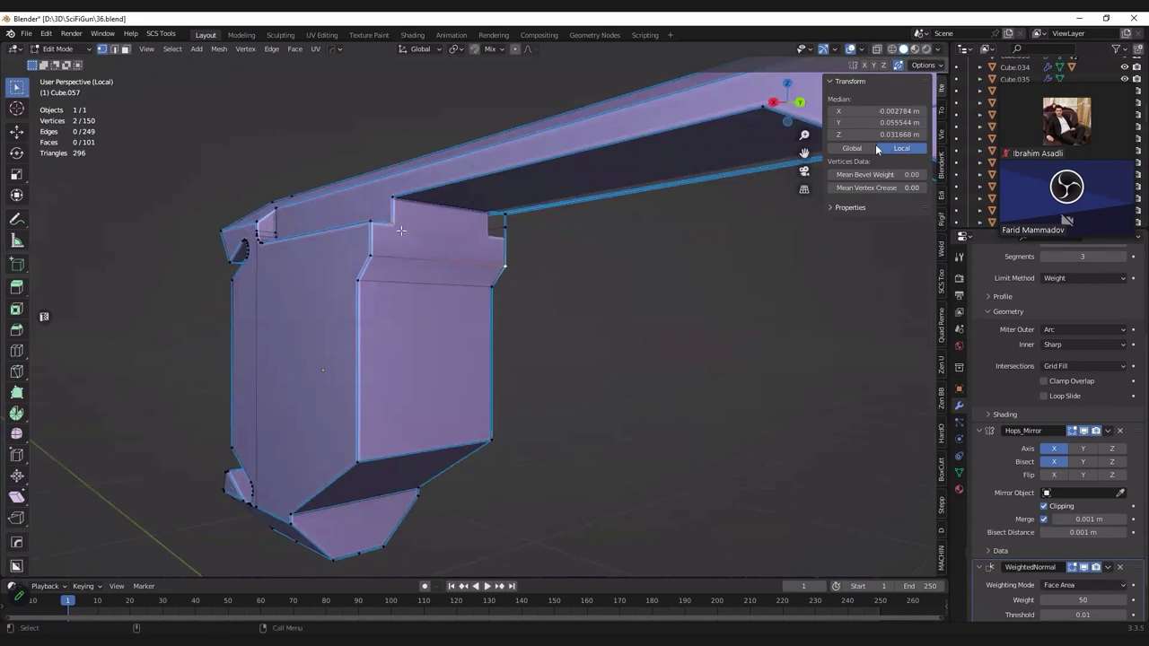
pyautogui.press('Tab')
pyautogui.hotkey('ctrl', 'a')
pyautogui.press('Tab')
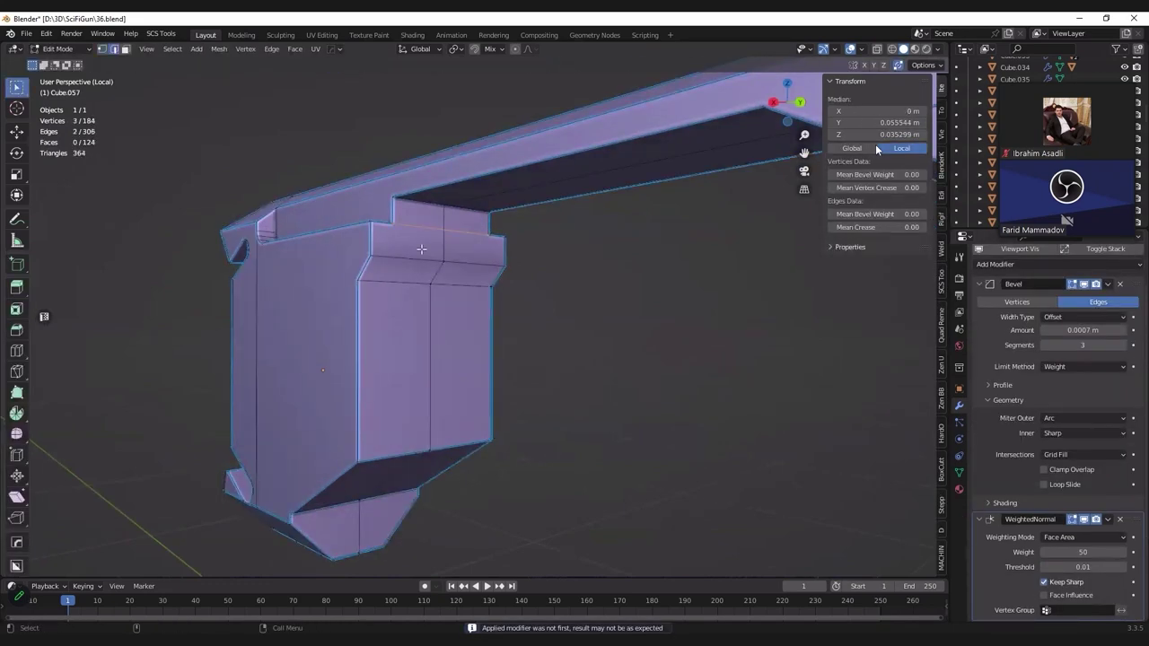
# Step: Dissolve the leftover centre edge loop and return to Object Mode
pyautogui.keyDown('alt'); pyautogui.click(431, 254); pyautogui.keyUp('alt')
pyautogui.hotkey('ctrl', 'x')
pyautogui.moveTo(431, 254); pyautogui.dragTo(394, 254, button='middle')
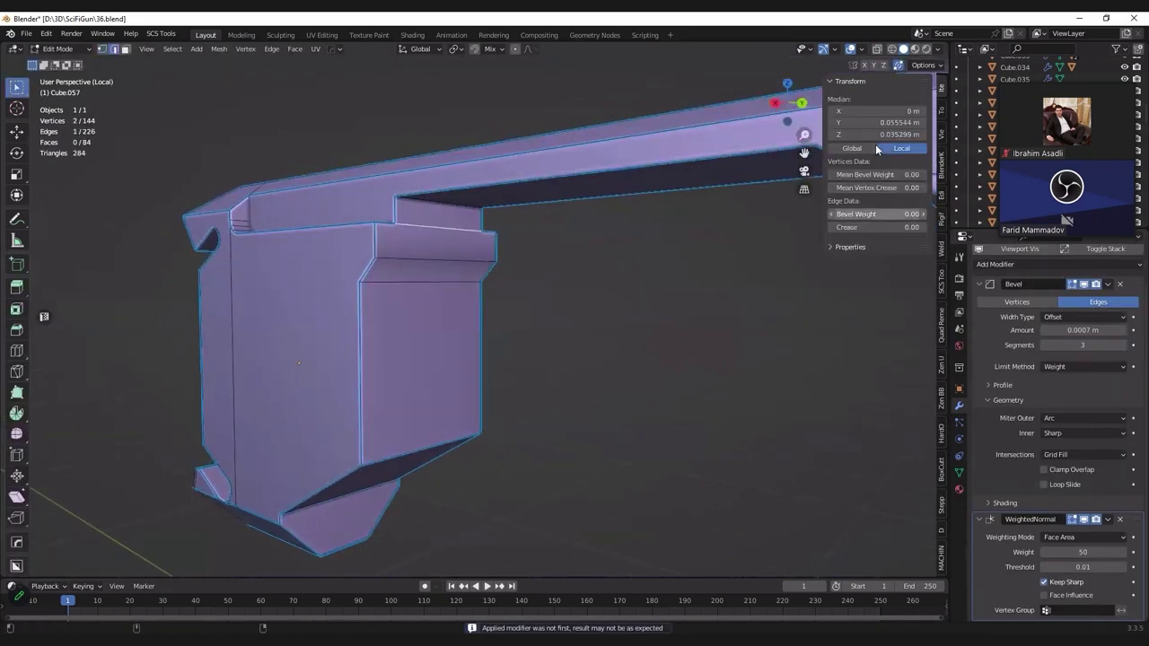
pyautogui.press('Tab')
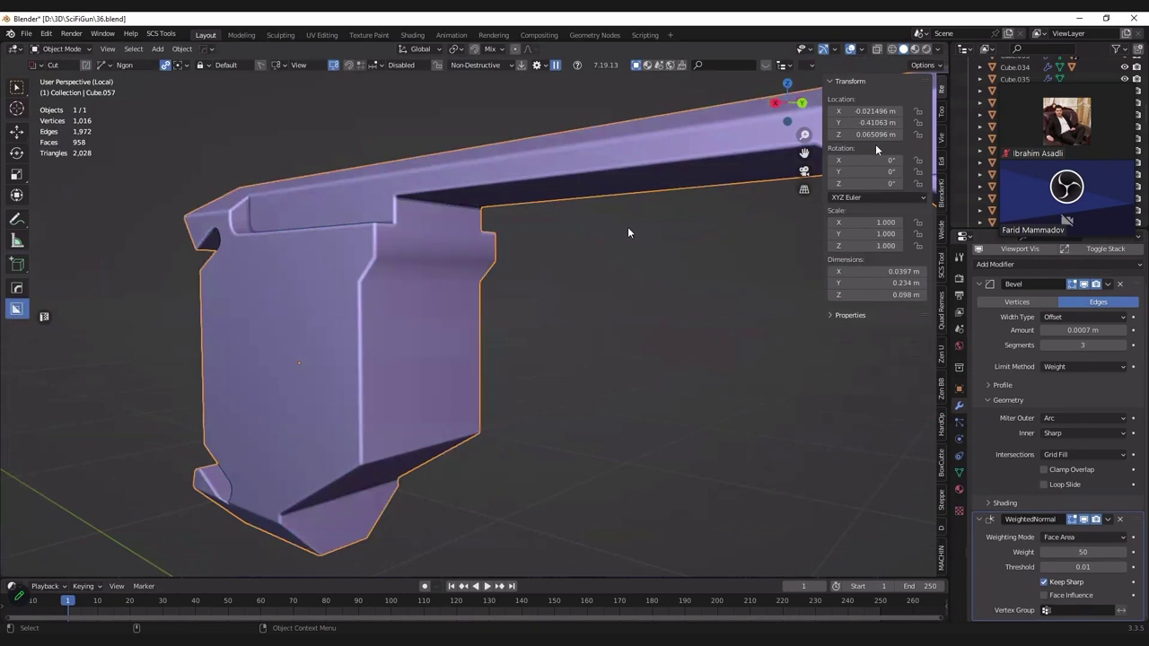
# Step: Inspect the part from the side and around the lower notch, then exit Local View
pyautogui.moveTo(628, 231); pyautogui.dragTo(624, 261, button='middle')
pyautogui.rightClick(835, 265)
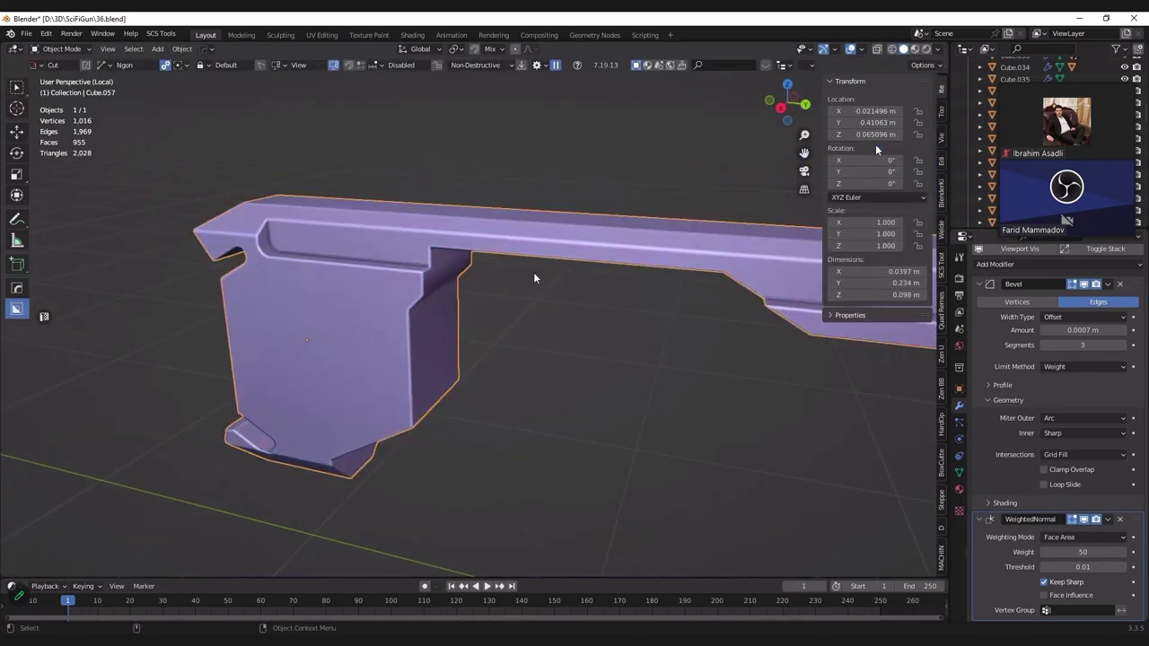
pyautogui.keyDown('alt'); pyautogui.moveTo(533, 277); pyautogui.dragTo(539, 270, button='middle'); pyautogui.keyUp('alt')
pyautogui.press('n')
pyautogui.scroll(2, 551, 249)
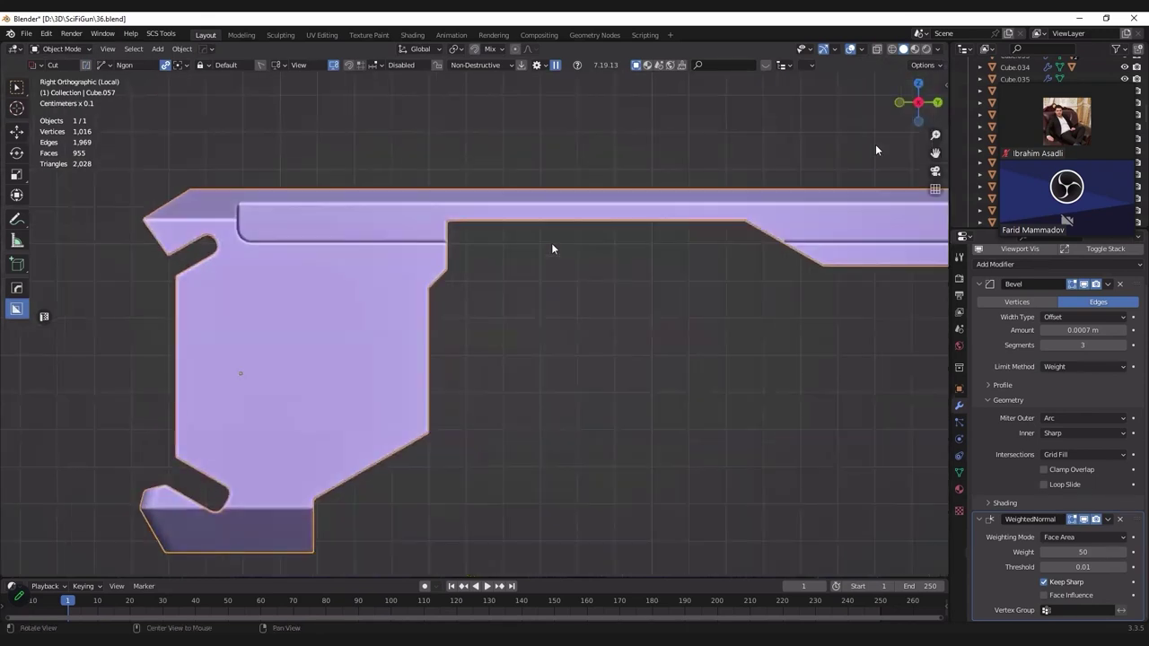
pyautogui.scroll(2, 552, 248)
pyautogui.moveTo(438, 301); pyautogui.dragTo(483, 382, button='middle')
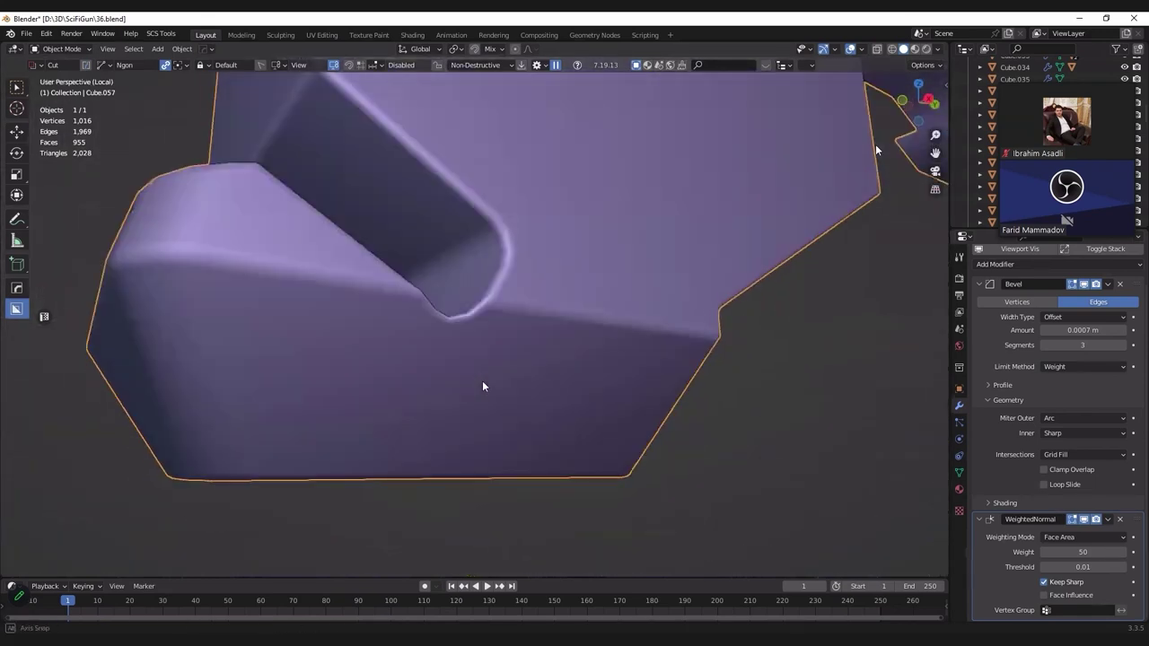
pyautogui.scroll(-5, 483, 382)
pyautogui.moveTo(500, 345)
pyautogui.mouseDown(button='middle')
pyautogui.moveTo(487, 324)
pyautogui.moveTo(448, 350)
pyautogui.mouseUp(button='middle')
pyautogui.press('KP_Divide')
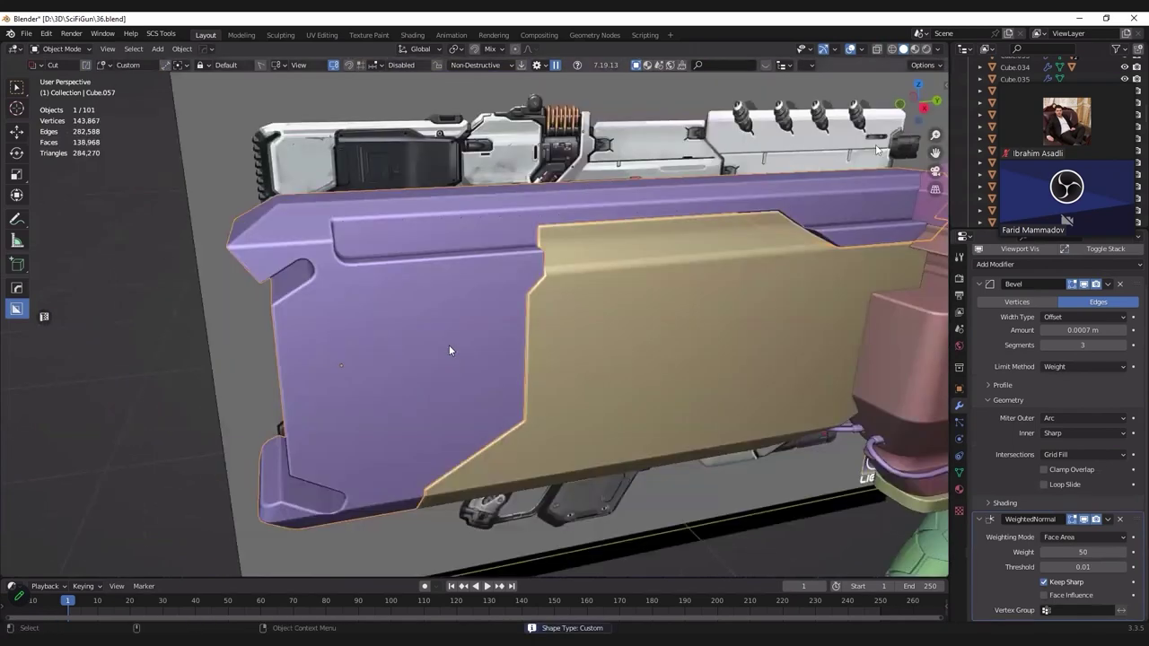
# Step: Frame the purple part and vertex-bevel the selected rail vertices
pyautogui.press('KP_Decimal')
pyautogui.press('Tab')
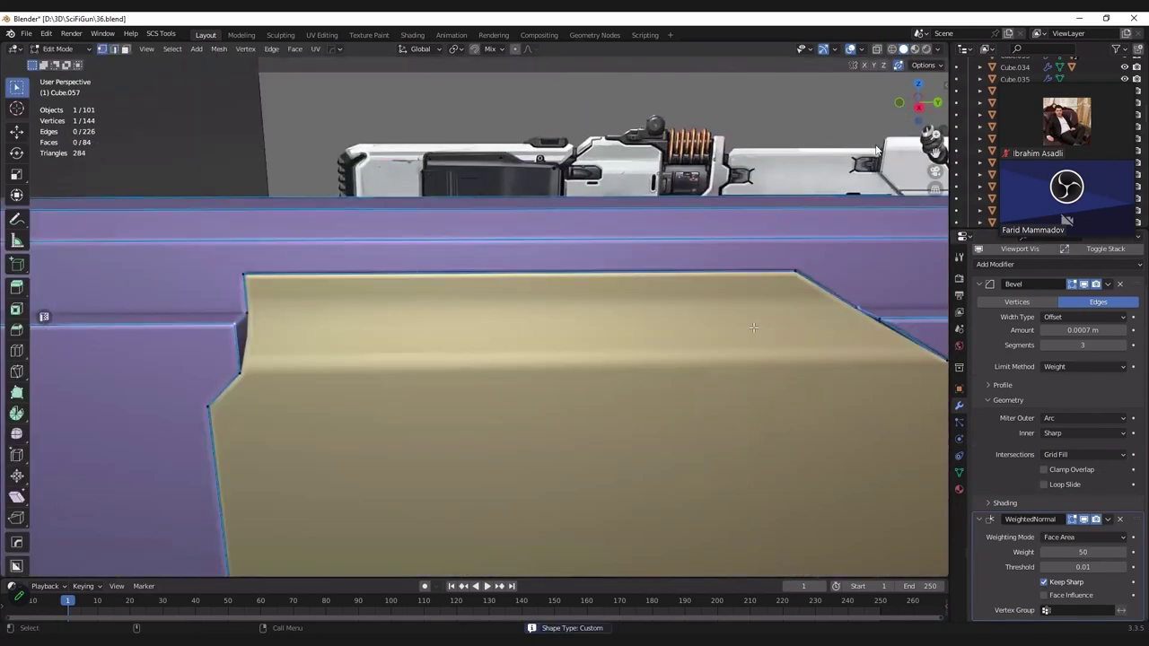
pyautogui.scroll(-2, 509, 326)
pyautogui.moveTo(515, 329); pyautogui.dragTo(784, 329, button='middle')
pyautogui.keyDown('ctrl'); pyautogui.click(784, 329); pyautogui.keyUp('ctrl')
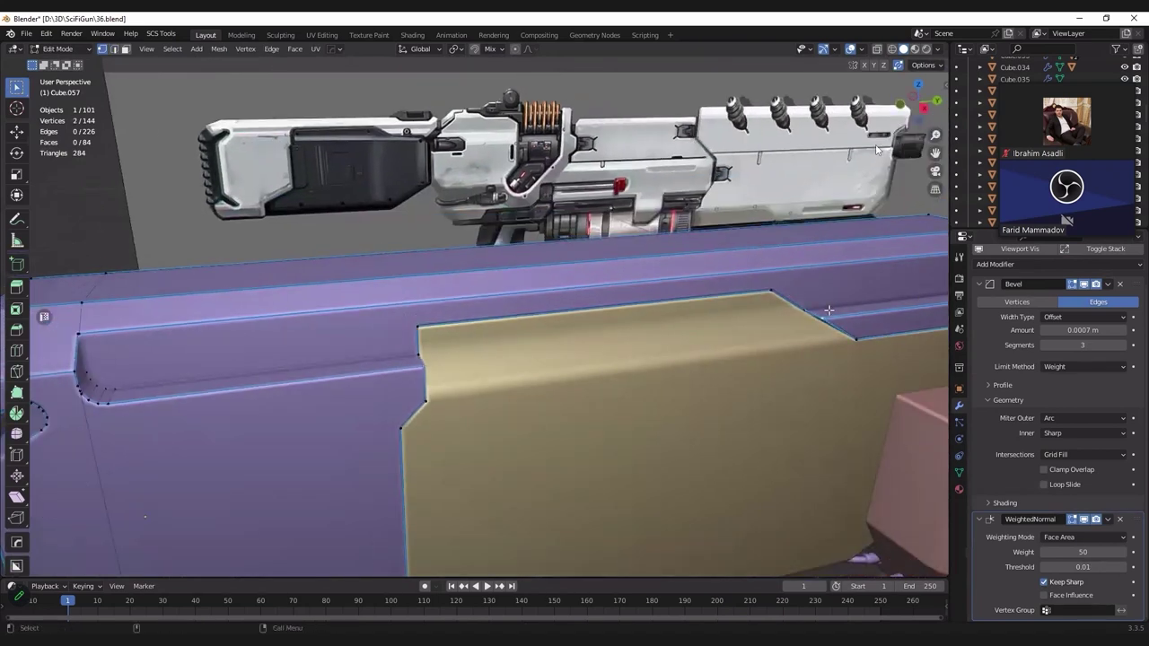
pyautogui.hotkey('ctrl', 'shift', 'b')
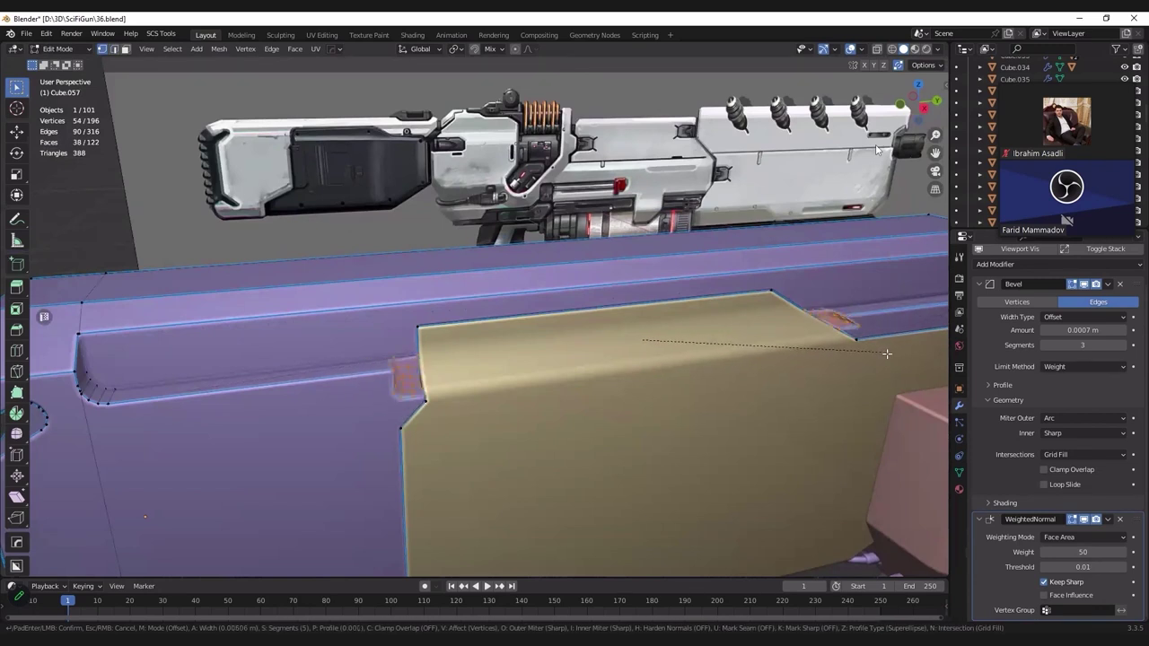
pyautogui.click(887, 354)
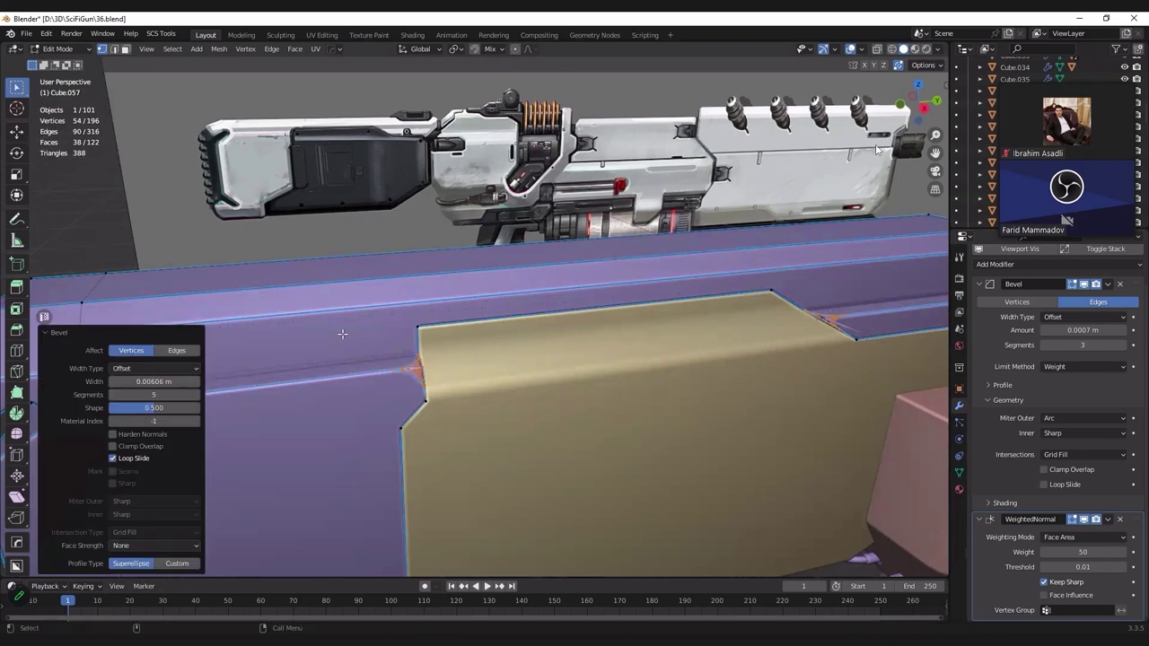
# Step: Bevel the small ledge edges with 3 segments and round the notch corner with a vertex bevel
pyautogui.moveTo(341, 333)
pyautogui.mouseDown(button='middle')
pyautogui.moveTo(452, 328)
pyautogui.moveTo(487, 415)
pyautogui.mouseUp(button='middle')
pyautogui.hotkey('ctrl', 'b')
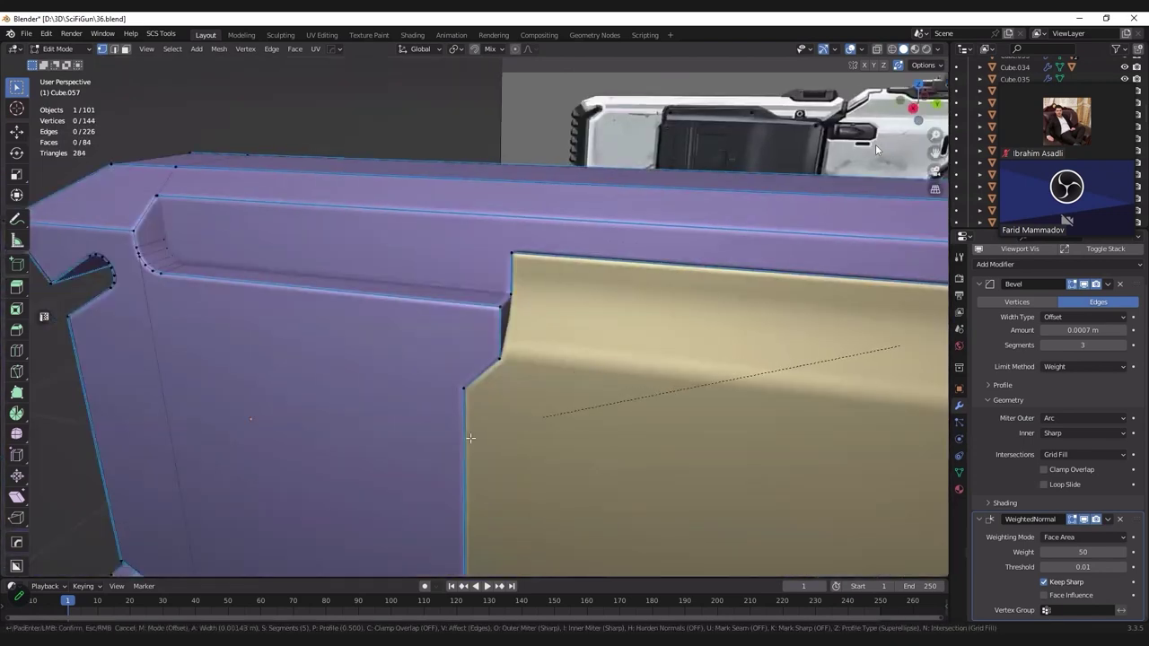
pyautogui.click(486, 415)
pyautogui.hotkey('ctrl', 'shift', 'b')
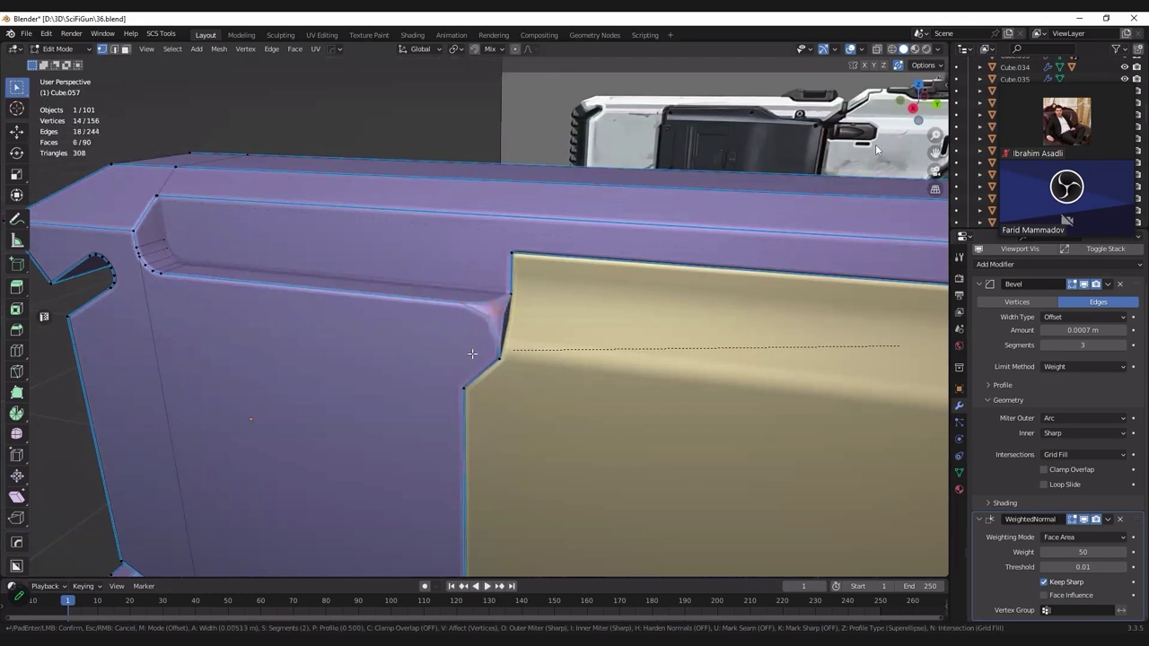
pyautogui.scroll(1, 431, 360)
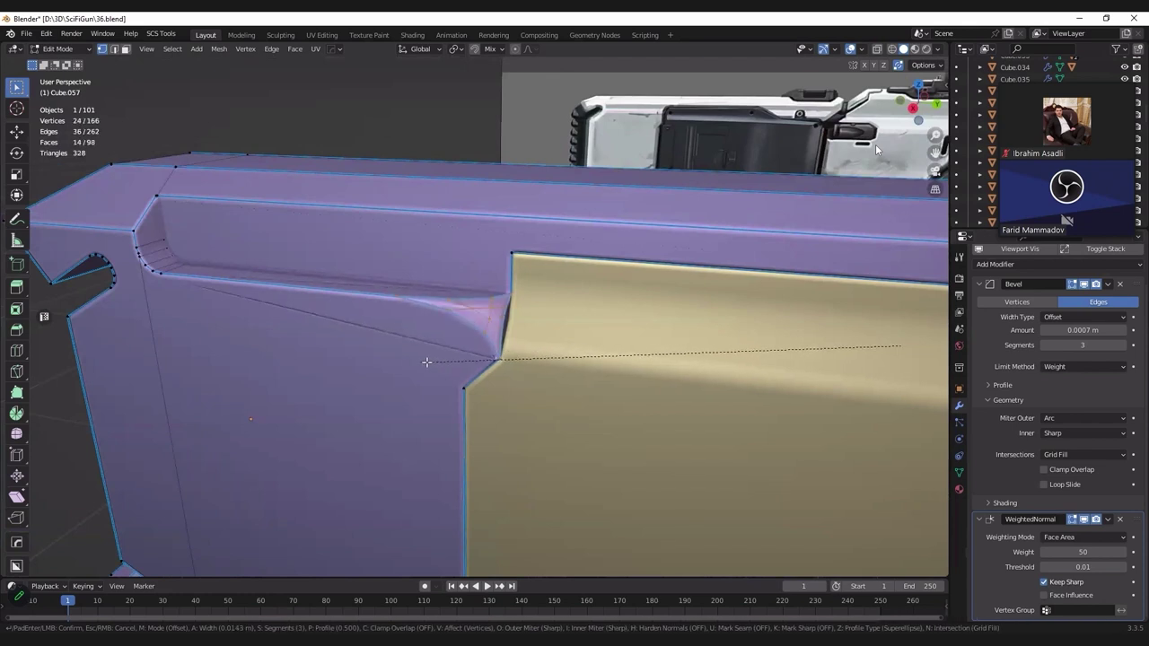
pyautogui.scroll(-1, 420, 364)
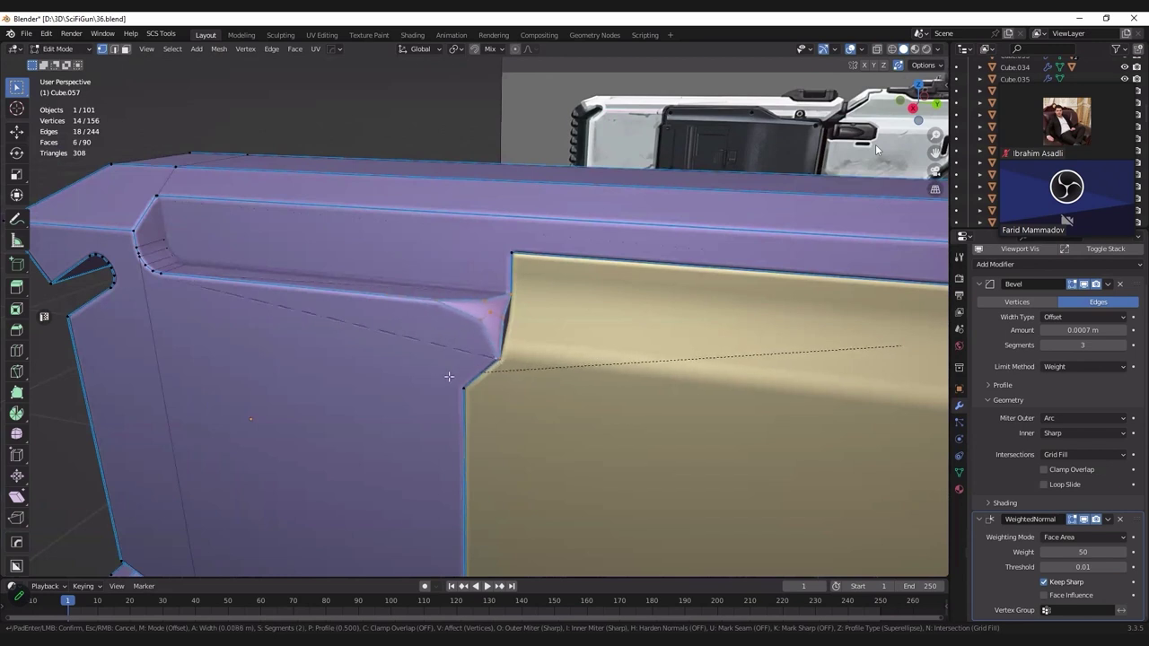
pyautogui.click(448, 376)
# Step: Merge the 4 duplicate vertices by distance and return to Object Mode
pyautogui.press('a')
pyautogui.press('m')
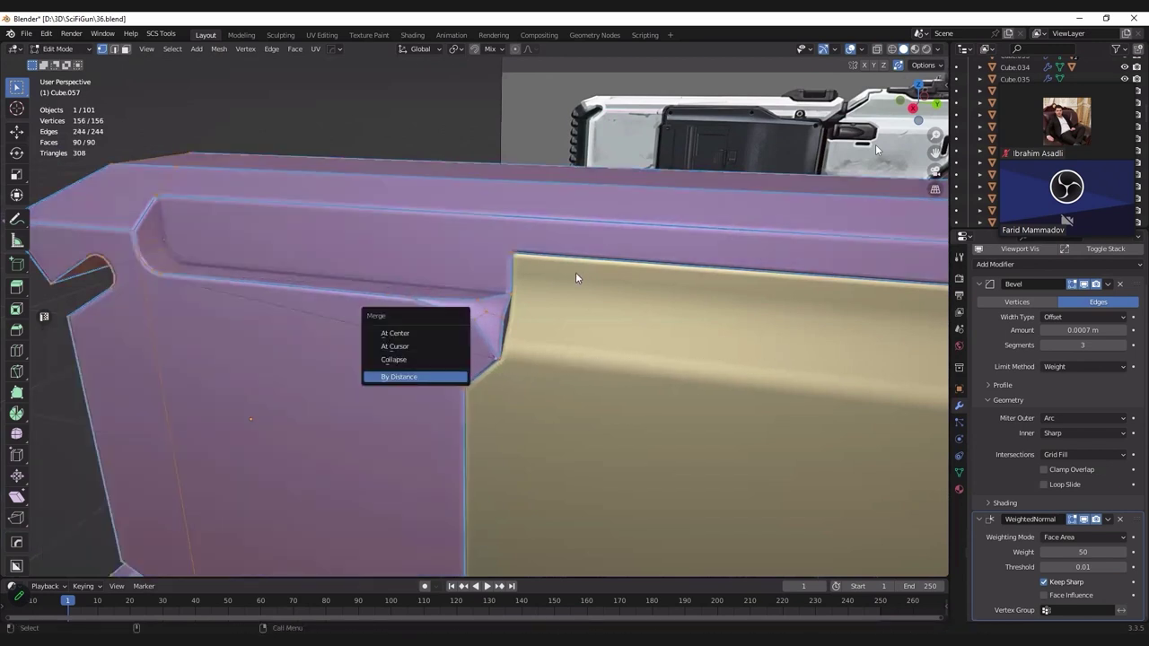
pyautogui.press('Return')
pyautogui.press('Tab')
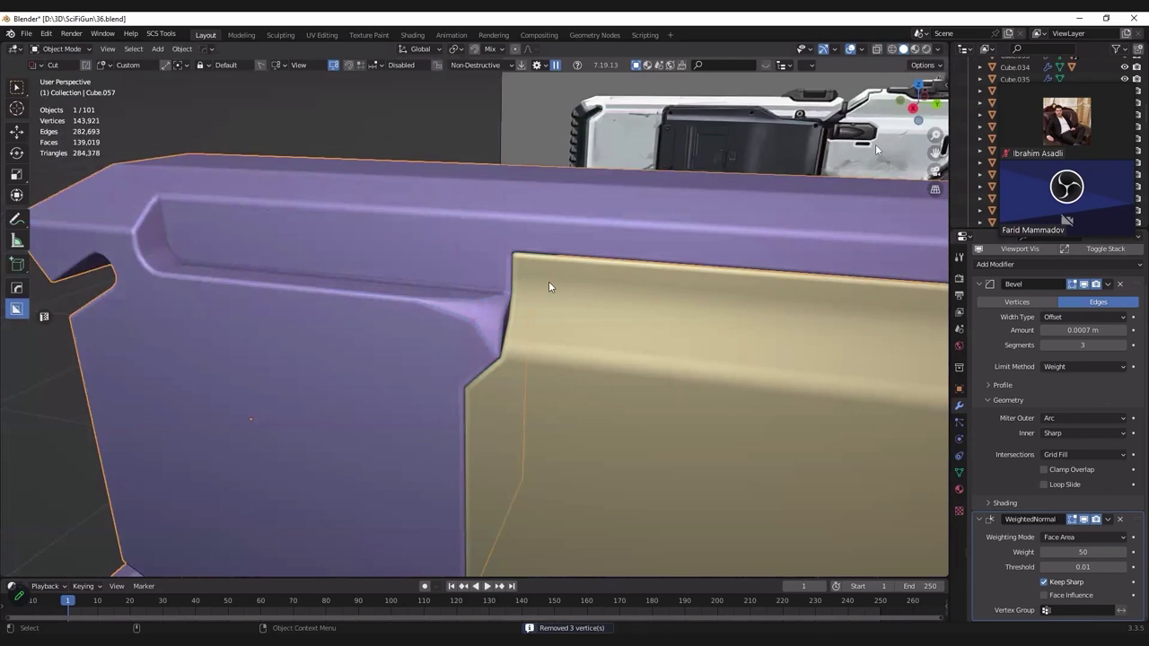
# Step: Check the mesh in wireframe and undo the stray fold near the bevel
pyautogui.moveTo(548, 281)
pyautogui.mouseDown(button='middle')
pyautogui.moveTo(500, 323)
pyautogui.moveTo(565, 283)
pyautogui.mouseUp(button='middle')
pyautogui.scroll(5, 500, 316)
pyautogui.scroll(-5, 551, 299)
pyautogui.press('Tab')
pyautogui.hotkey('shift', 'z')
pyautogui.hotkey('shift', 'z')
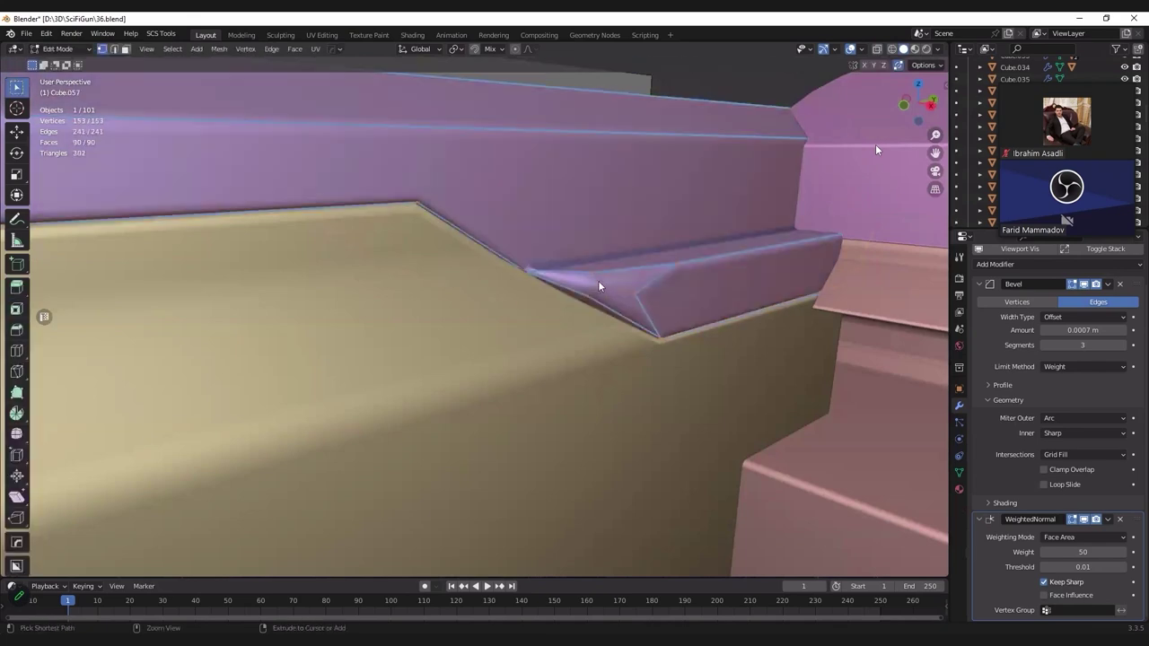
pyautogui.hotkey('ctrl', 'z')
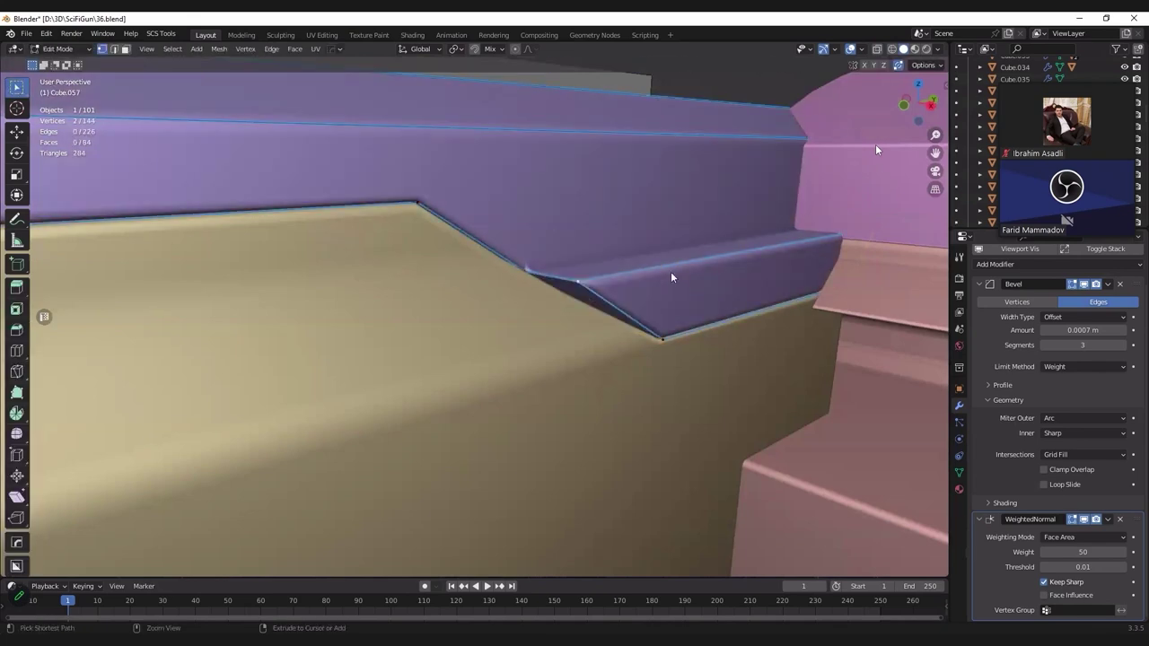
# Step: Redo the corner vertex bevel, merge by distance again, and adjust the Bevel modifier amount
pyautogui.hotkey('ctrl', 'shift', 'b')
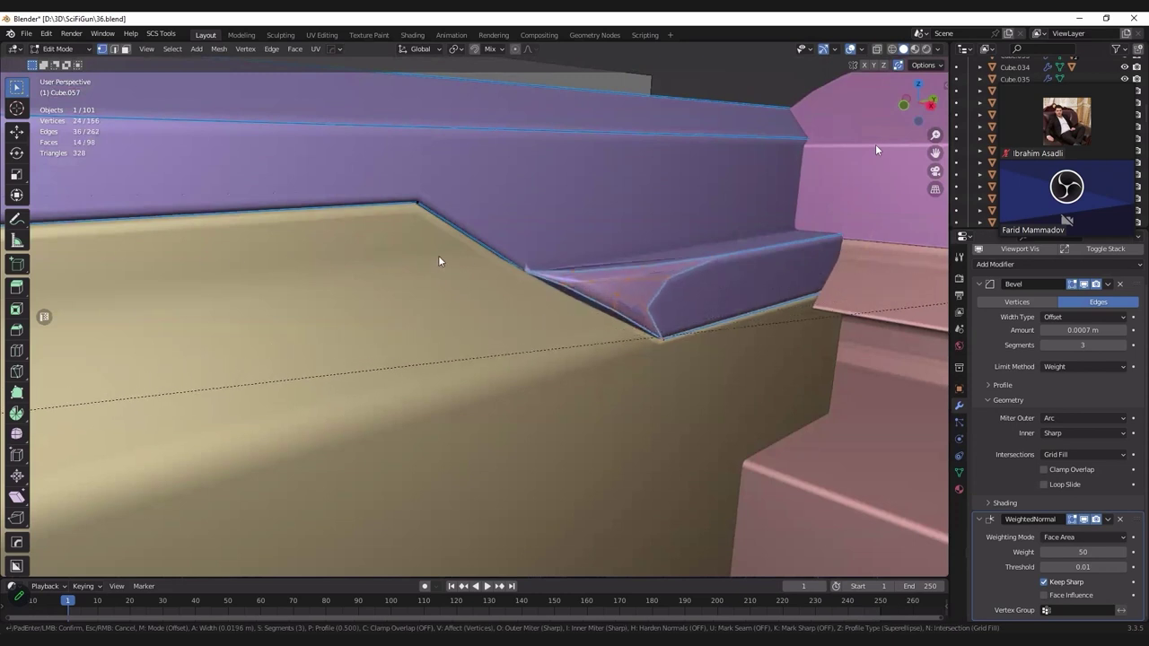
pyautogui.click(556, 225)
pyautogui.press('a')
pyautogui.press('m')
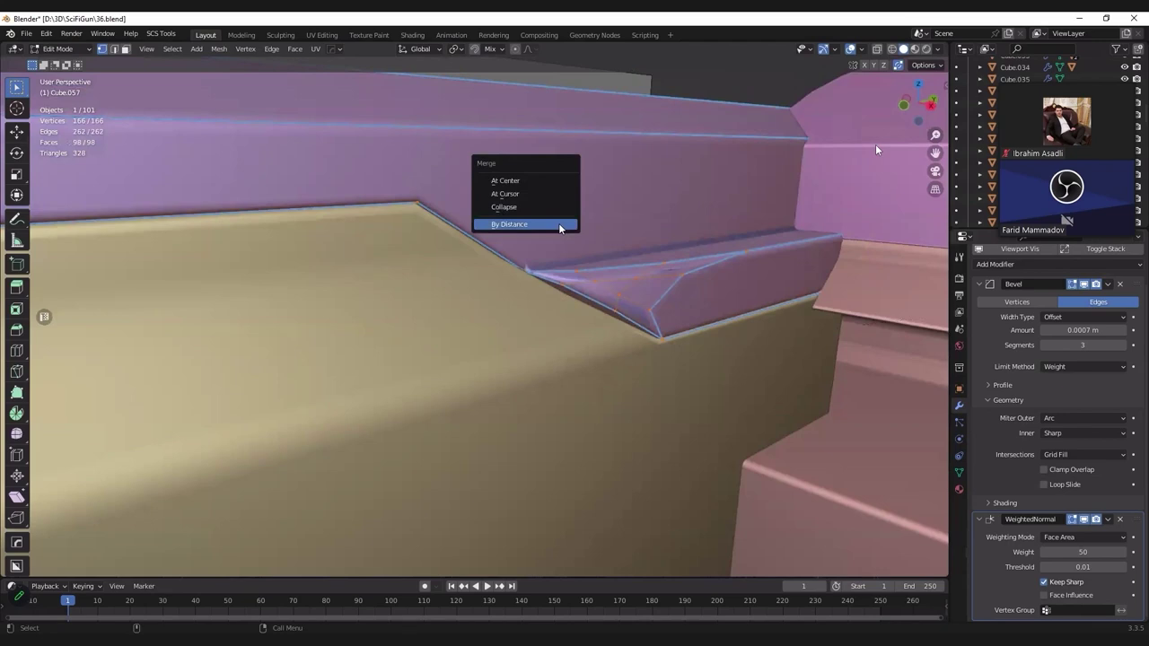
pyautogui.click(559, 224)
pyautogui.press('Tab')
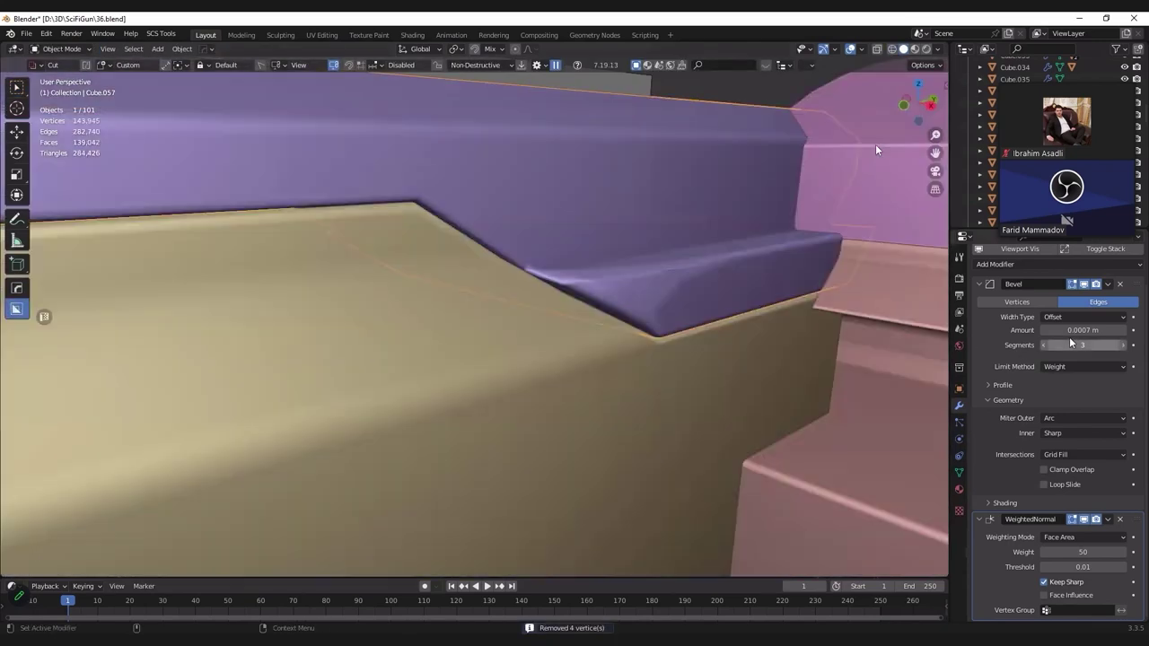
pyautogui.click(1068, 331)
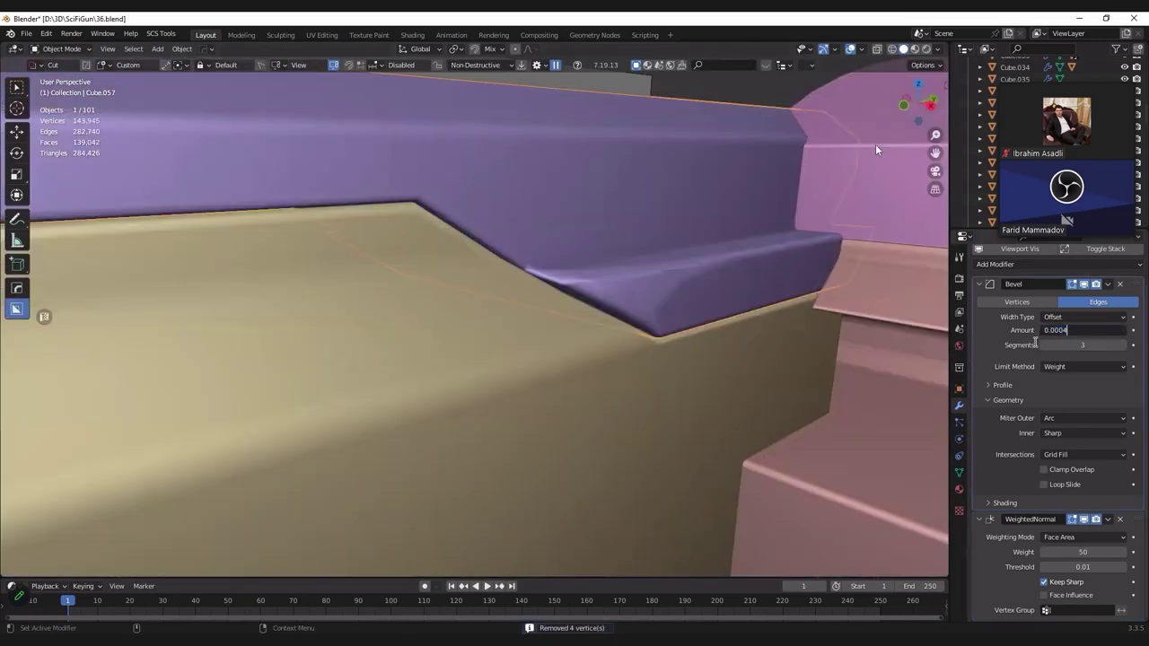
# Step: Set the purple part's Bevel modifier Amount to 0.0004 m and check its edges in wireframe
pyautogui.press('Return')
pyautogui.hotkey('shift', 'z')
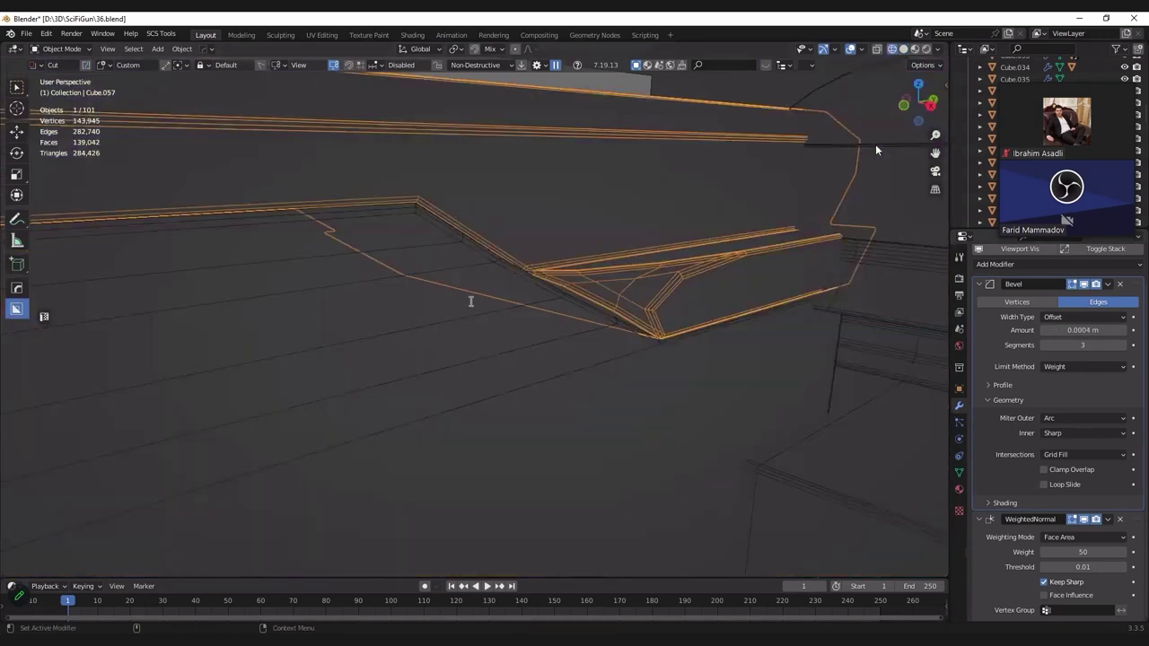
pyautogui.hotkey('shift', 'z')
pyautogui.moveTo(606, 301)
pyautogui.mouseDown(button='middle')
pyautogui.moveTo(571, 303)
pyautogui.moveTo(579, 308)
pyautogui.mouseUp(button='middle')
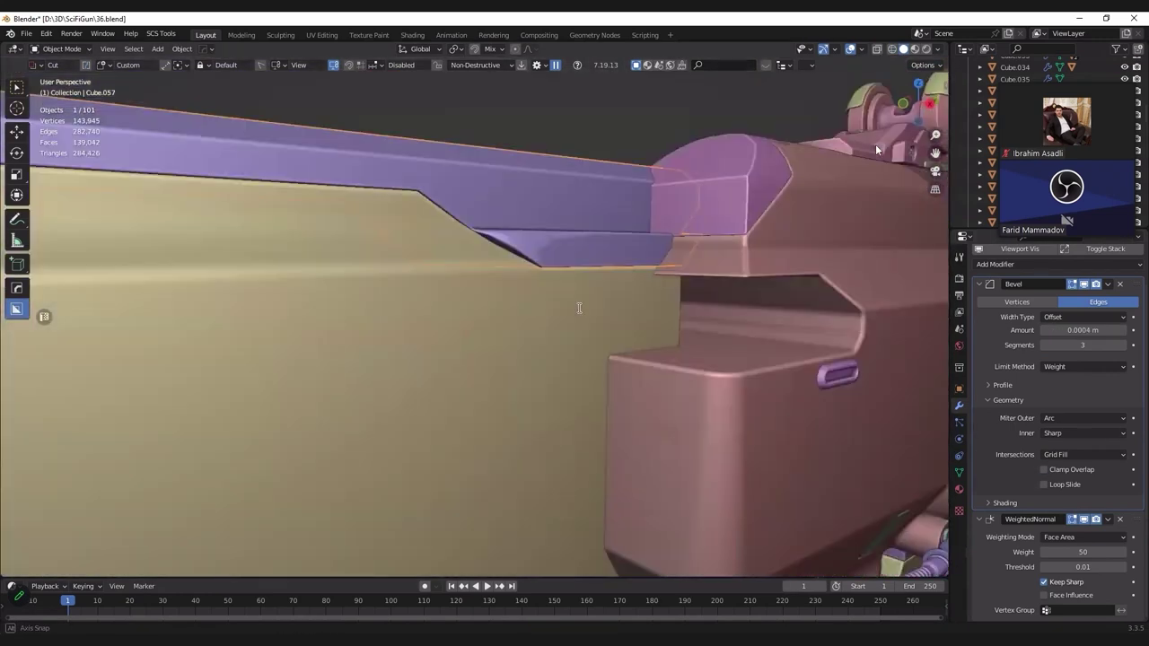
# Step: Isolate the purple part in Local View and inspect it in wireframe
pyautogui.press('Tab')
pyautogui.press('KP_Divide')
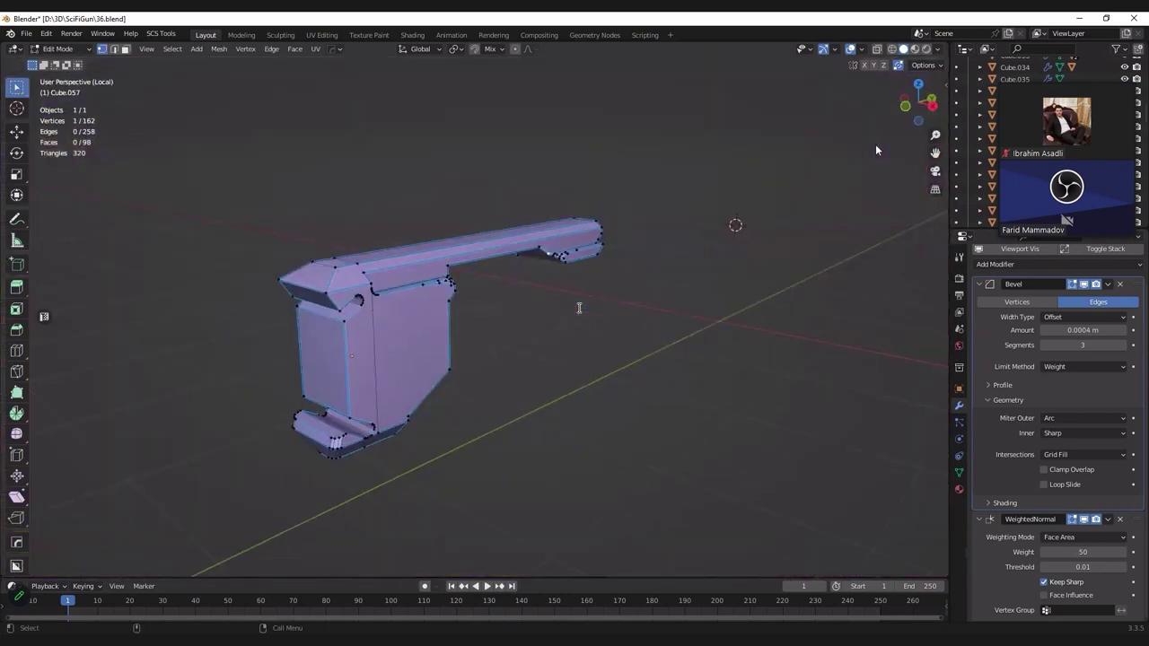
pyautogui.scroll(10, 578, 307)
pyautogui.moveTo(579, 308); pyautogui.dragTo(520, 320, button='middle')
pyautogui.press('Tab')
pyautogui.hotkey('shift', 'z')
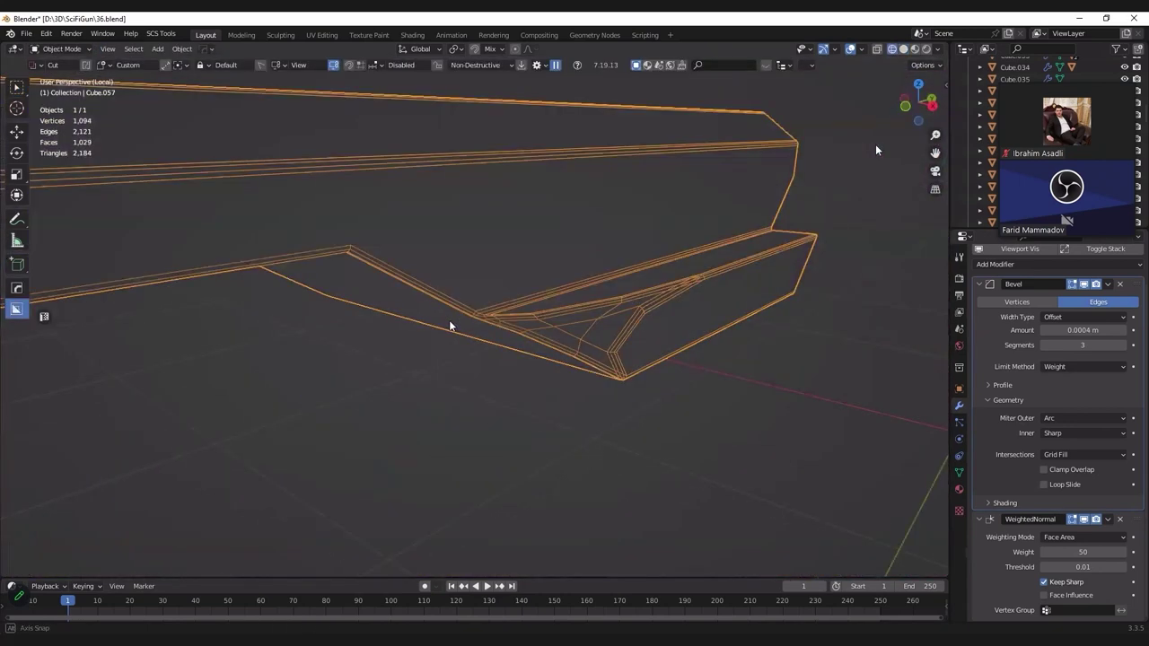
pyautogui.moveTo(449, 325)
pyautogui.mouseDown(button='middle')
pyautogui.moveTo(449, 315)
pyautogui.moveTo(447, 342)
pyautogui.moveTo(650, 251)
pyautogui.moveTo(619, 279)
pyautogui.mouseUp(button='middle')
# Step: Return the isolated part to solid shading, then exit Local View to show the full gun
pyautogui.press('z')
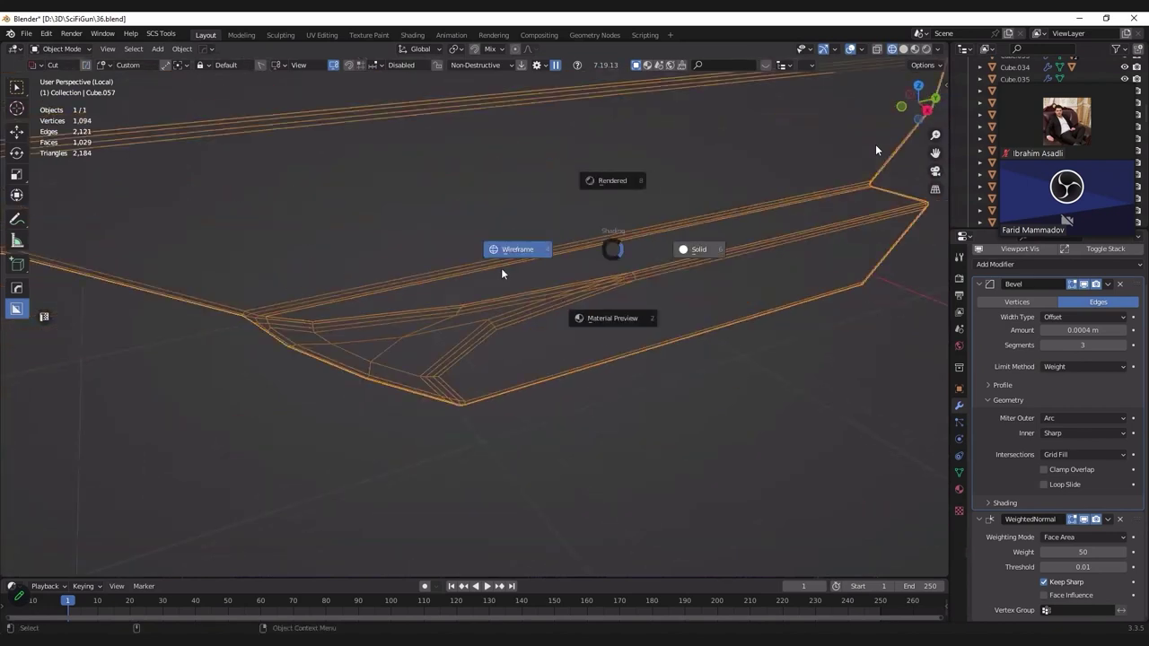
pyautogui.click(695, 249)
pyautogui.moveTo(455, 303); pyautogui.dragTo(212, 289, button='middle')
pyautogui.press('Tab')
pyautogui.press('Tab')
pyautogui.scroll(1, 211, 289)
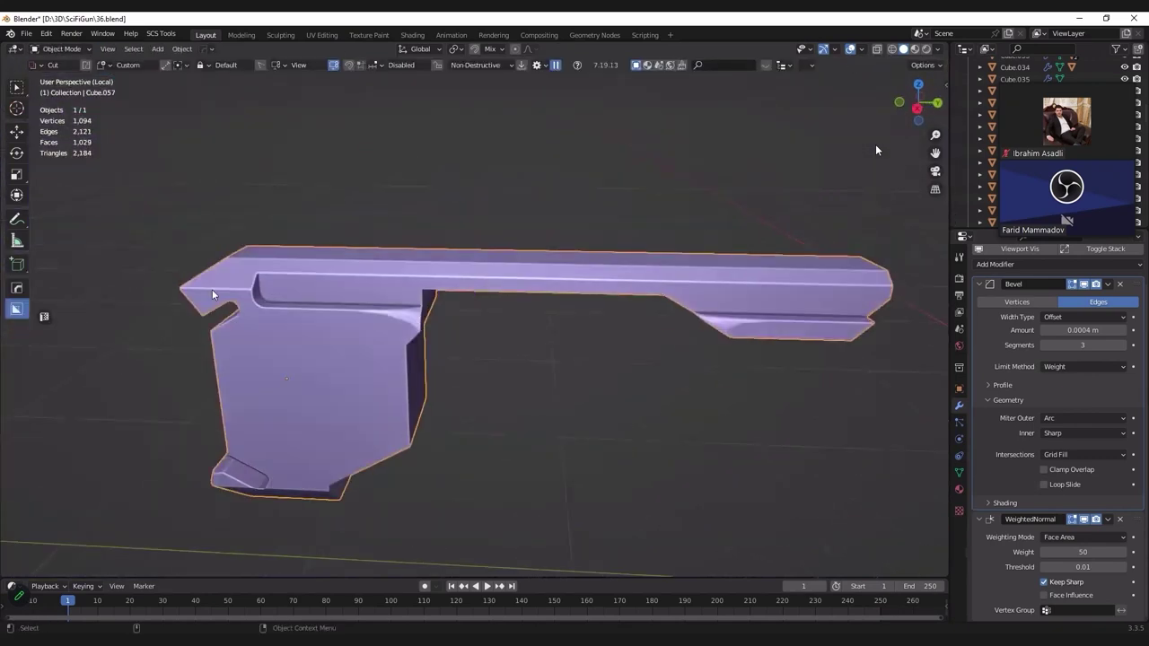
pyautogui.press('KP_Divide')
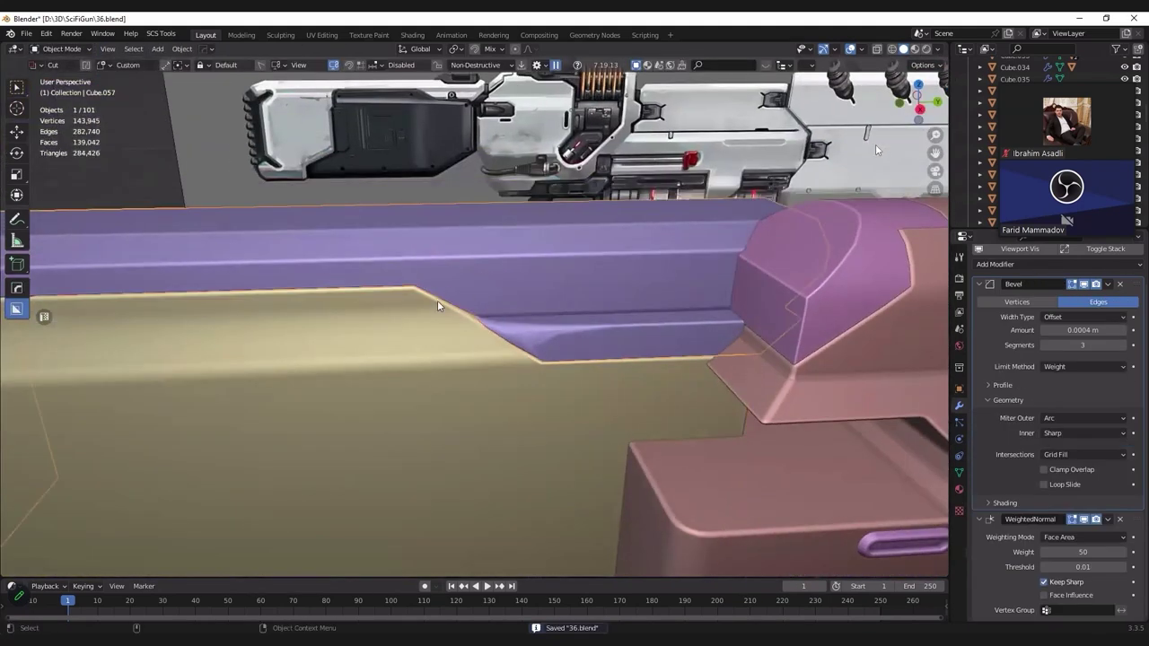
pyautogui.scroll(-3, 437, 306)
# Step: Bevel the purple part's edge along the notch
pyautogui.press('Tab')
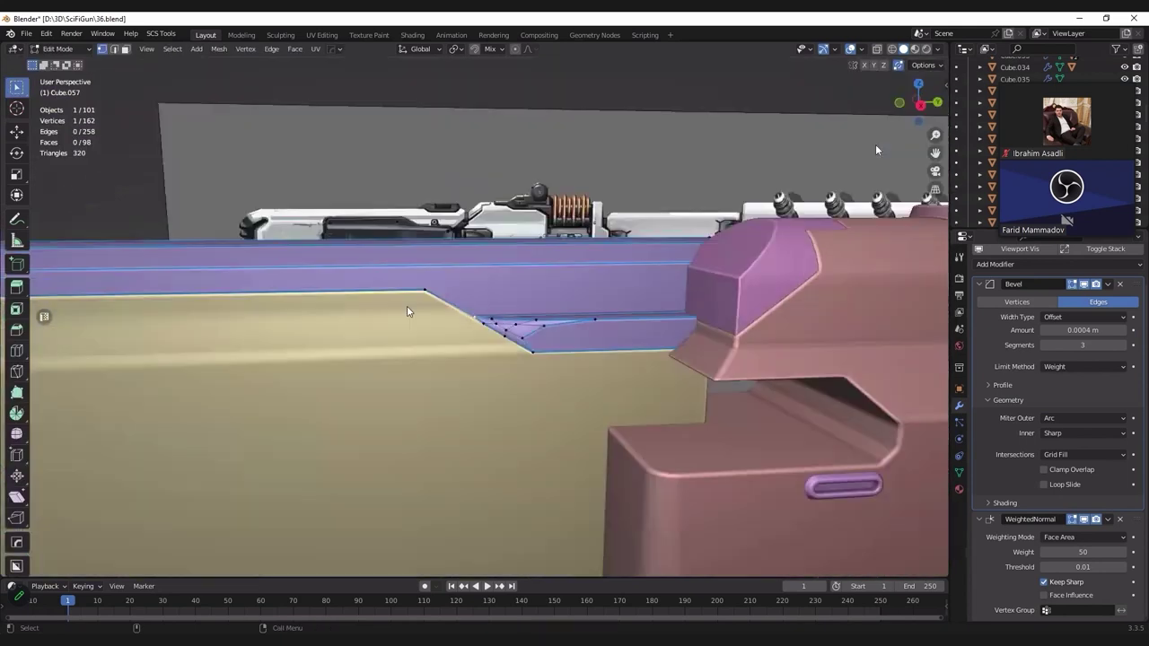
pyautogui.moveTo(405, 313); pyautogui.dragTo(430, 296, button='middle')
pyautogui.hotkey('alt', 'z')
pyautogui.keyDown('shift'); pyautogui.click(500, 296); pyautogui.keyUp('shift')
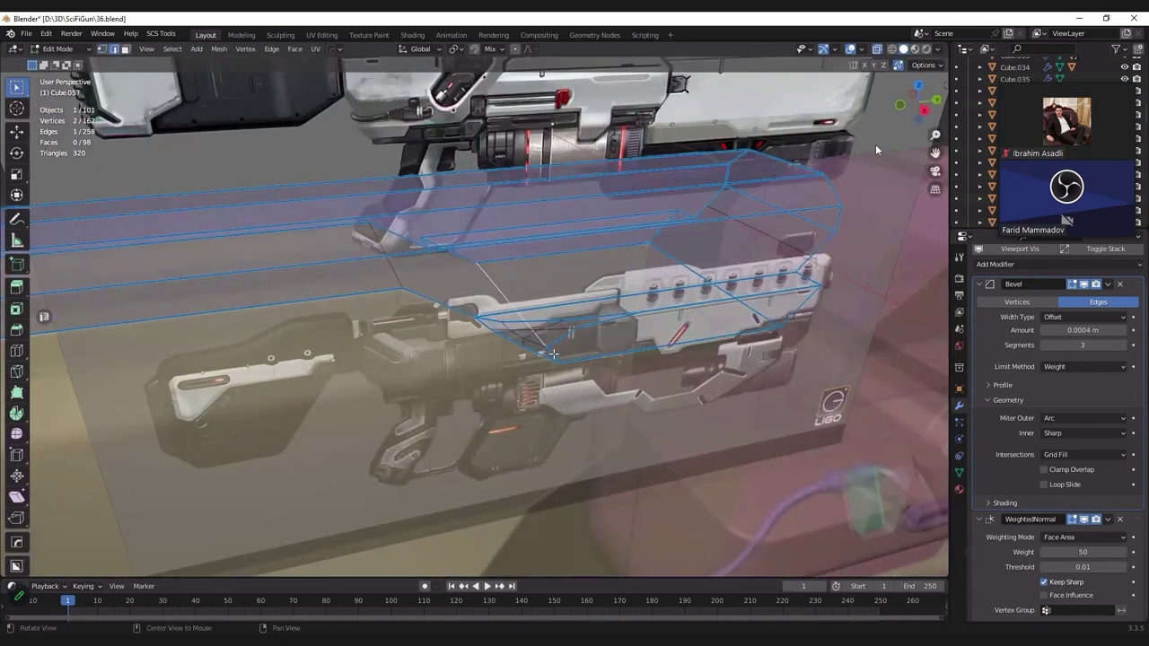
pyautogui.click(521, 313)
pyautogui.hotkey('alt', 'z')
pyautogui.scroll(5, 539, 341)
pyautogui.moveTo(550, 352); pyautogui.dragTo(545, 360, button='middle')
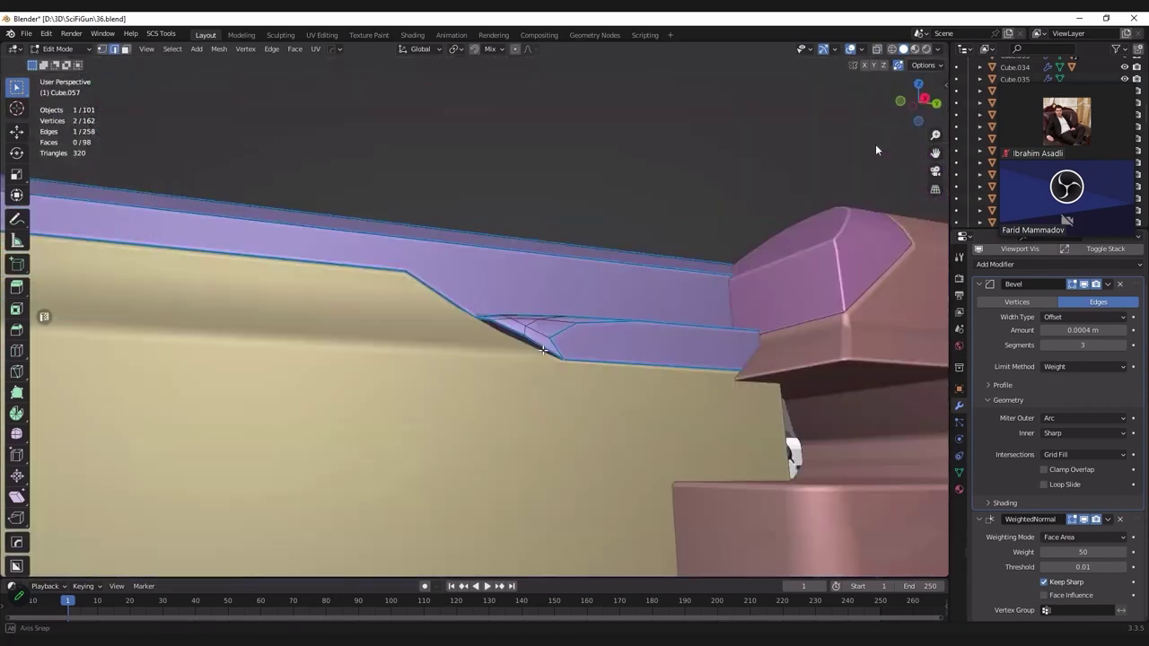
pyautogui.hotkey('ctrl', 'b')
pyautogui.click(623, 383)
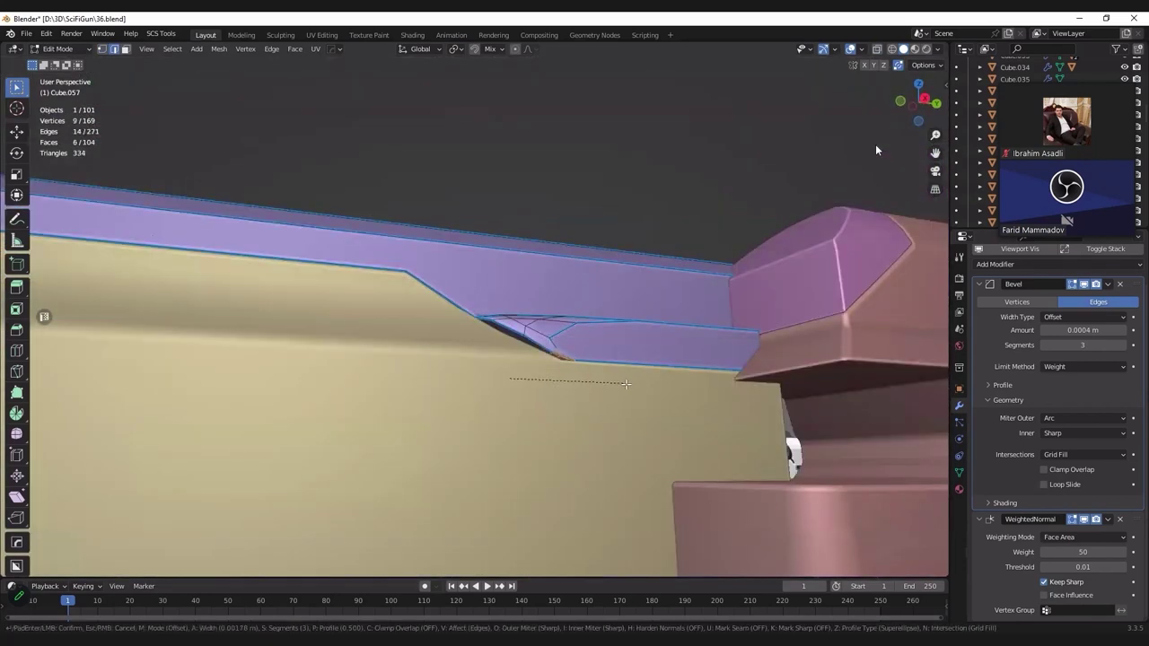
pyautogui.press('Tab')
# Step: Bevel the selected edges on the yellow side panel
pyautogui.moveTo(401, 353); pyautogui.dragTo(387, 319, button='middle')
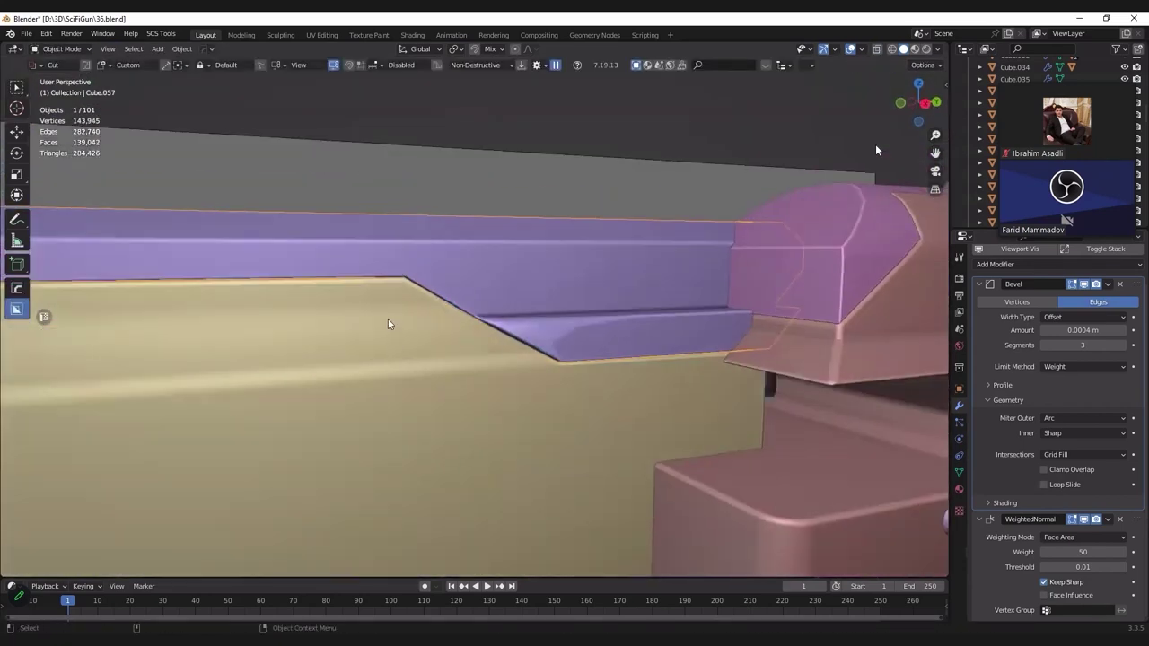
pyautogui.click(392, 309)
pyautogui.press('Tab')
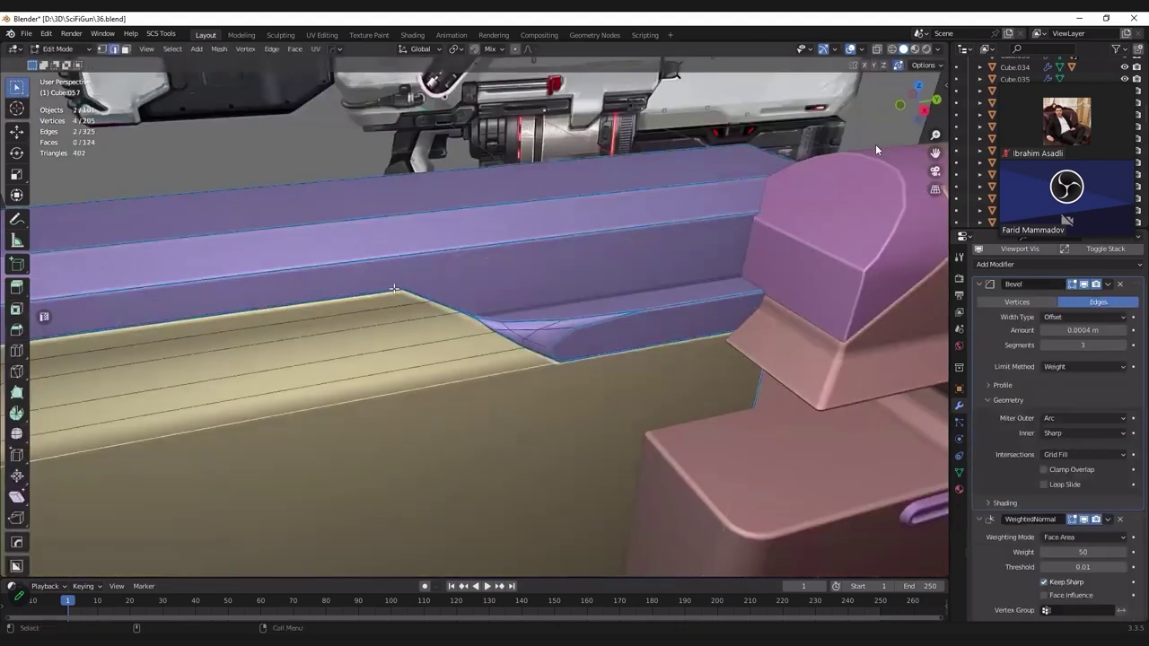
pyautogui.hotkey('alt', 'z')
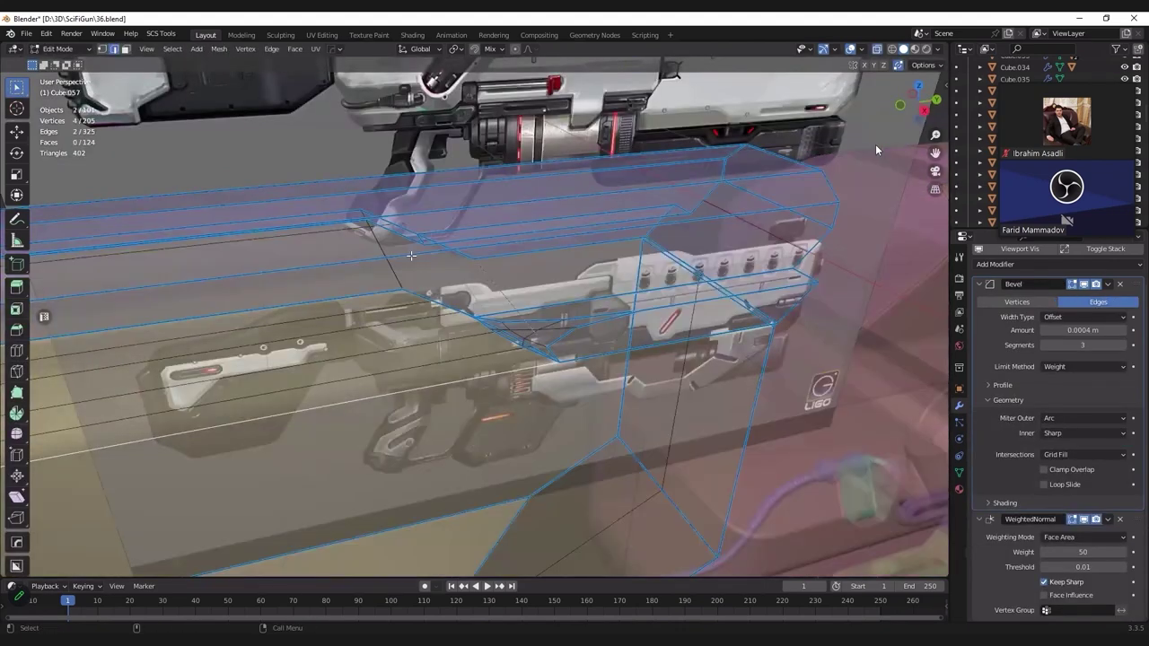
pyautogui.hotkey('alt', 'z')
pyautogui.scroll(5, 390, 256)
pyautogui.scroll(-1, 494, 287)
pyautogui.scroll(-1, 526, 290)
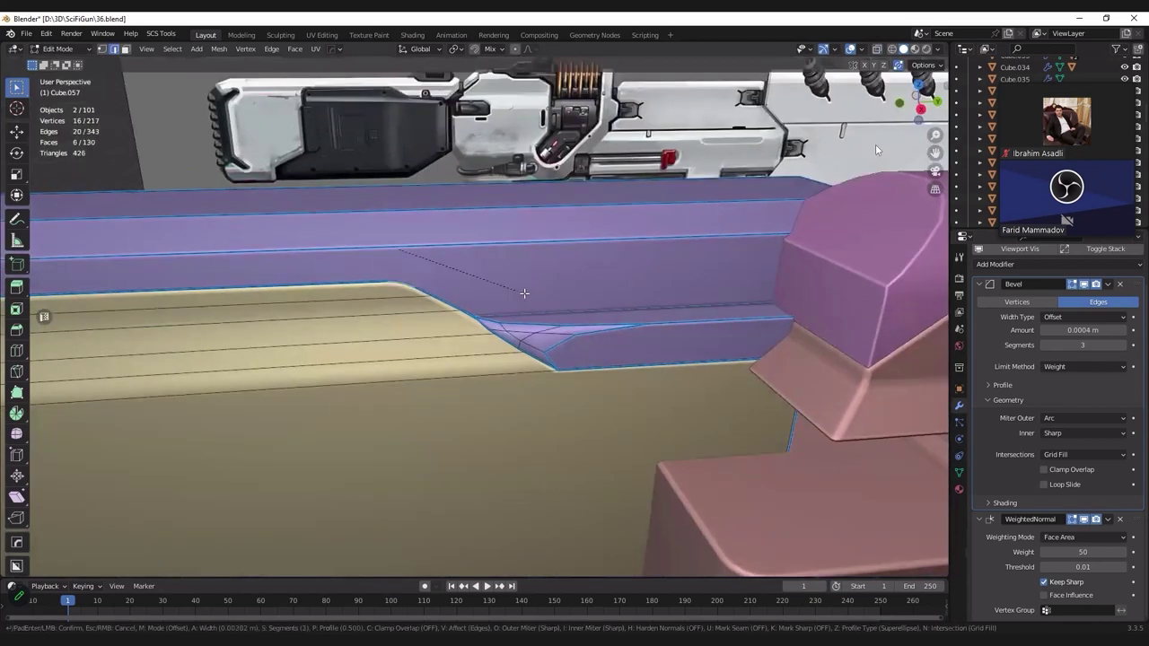
pyautogui.hotkey('ctrl', 'b')
pyautogui.click(422, 294)
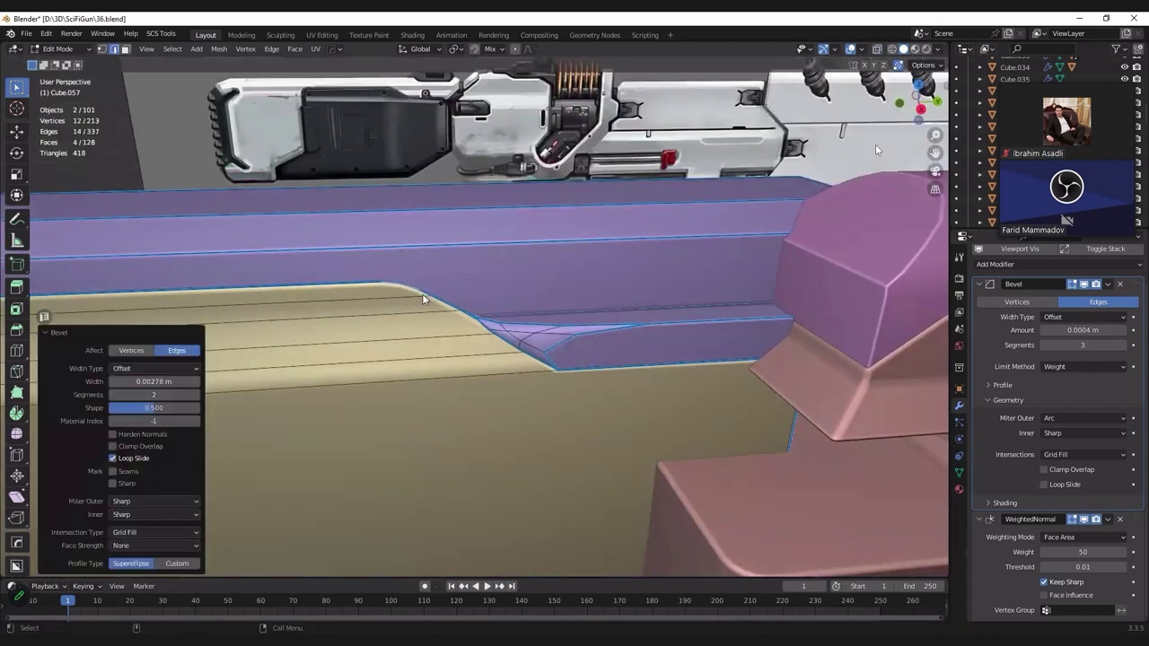
pyautogui.press('Tab')
# Step: Select the tan side panel and frame it in view
pyautogui.moveTo(458, 281); pyautogui.dragTo(657, 225, button='middle')
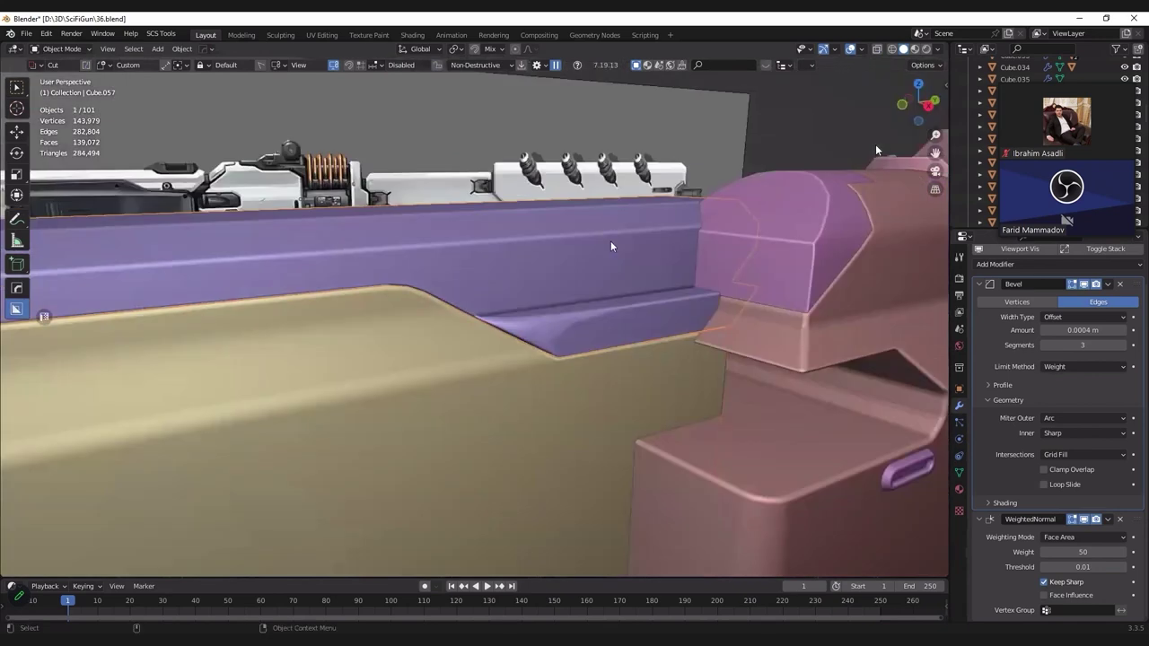
pyautogui.scroll(-2, 610, 246)
pyautogui.scroll(-2, 549, 291)
pyautogui.click(438, 318)
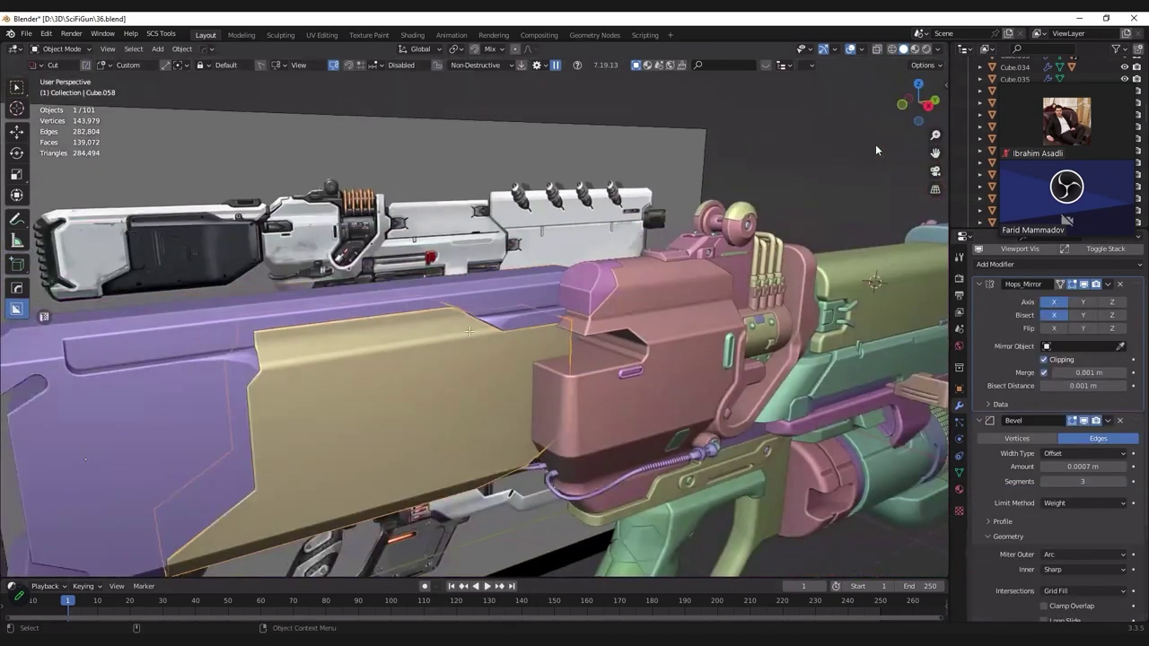
pyautogui.press('Tab')
pyautogui.press('KP_Decimal')
pyautogui.press('Tab')
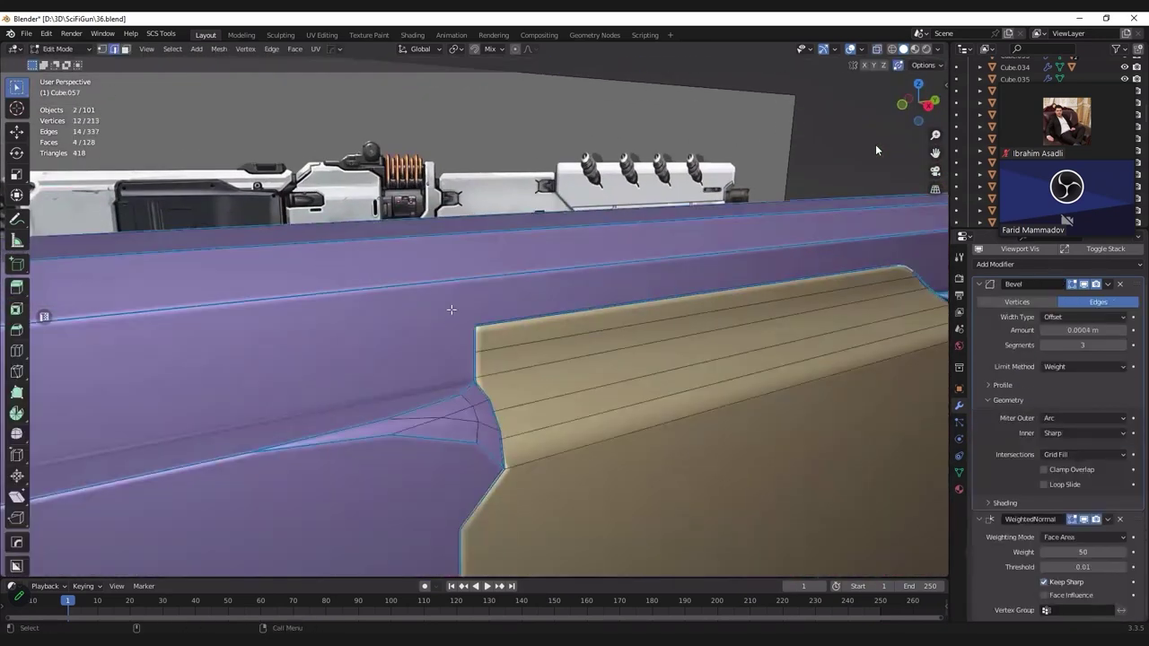
# Step: Bevel the purple body's edges next to the tan panel's upper corner with 2 segments
pyautogui.keyDown('shift'); pyautogui.click(456, 323); pyautogui.keyUp('shift')
pyautogui.press('Tab')
pyautogui.press('KP_Decimal')
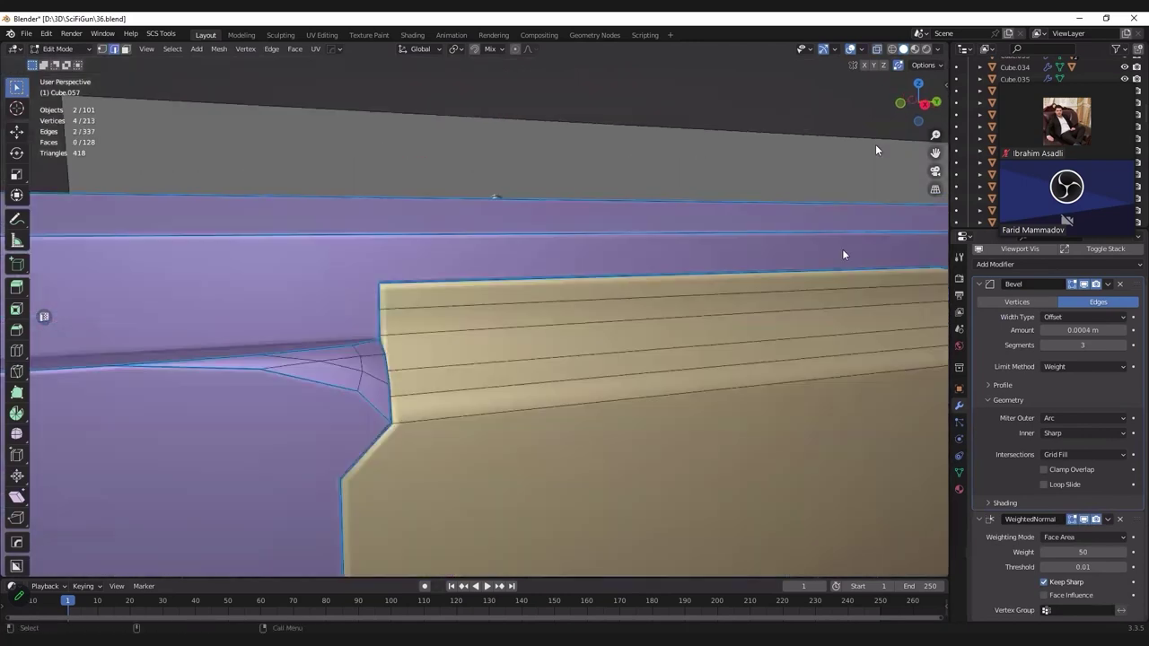
pyautogui.press('n')
pyautogui.hotkey('ctrl', 'b')
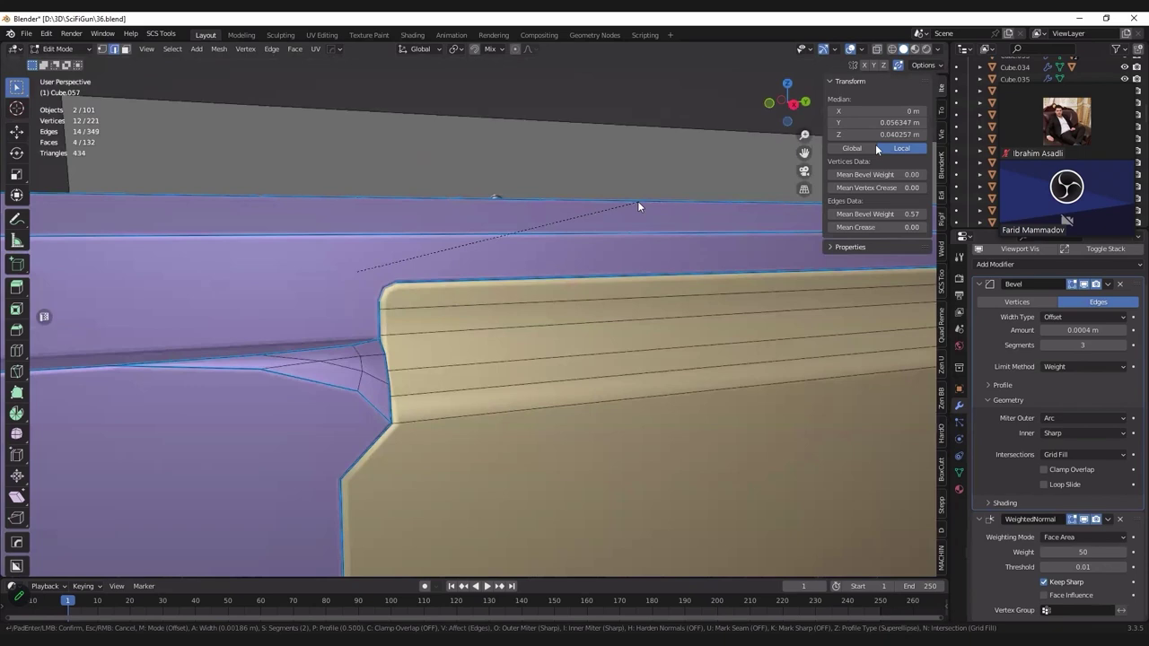
pyautogui.click(637, 201)
pyautogui.press('Tab')
# Step: Select the reference image and tan panel, then save 36.blend
pyautogui.click(678, 149)
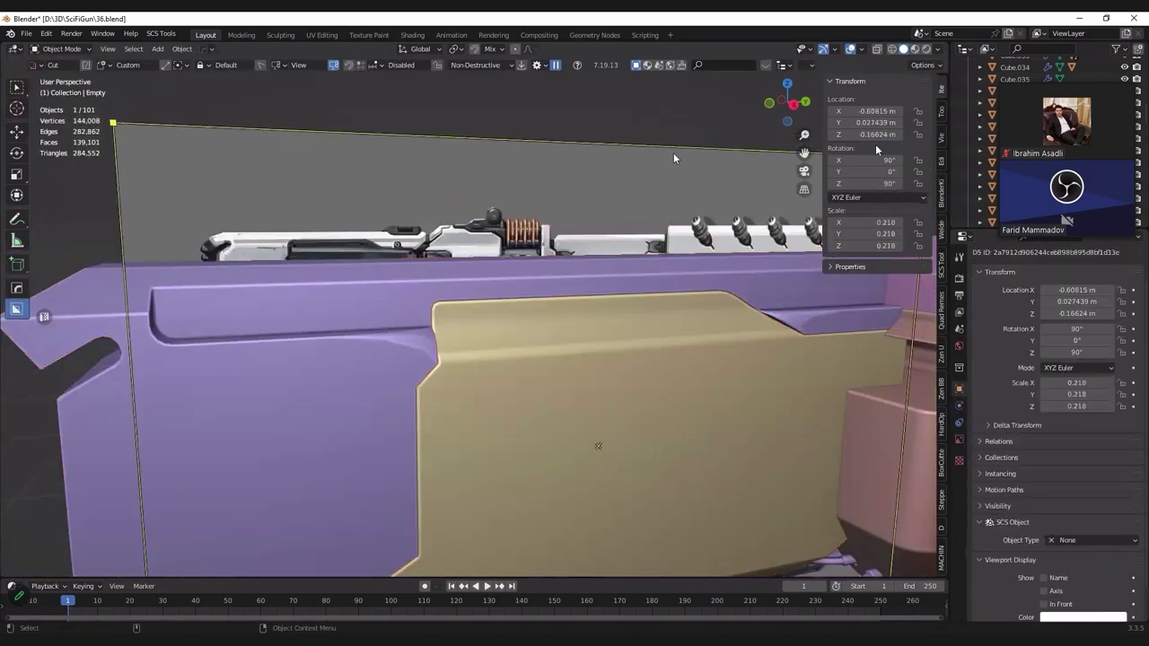
pyautogui.moveTo(673, 152)
pyautogui.mouseDown(button='middle')
pyautogui.moveTo(517, 294)
pyautogui.moveTo(504, 348)
pyautogui.mouseUp(button='middle')
pyautogui.scroll(-3, 517, 295)
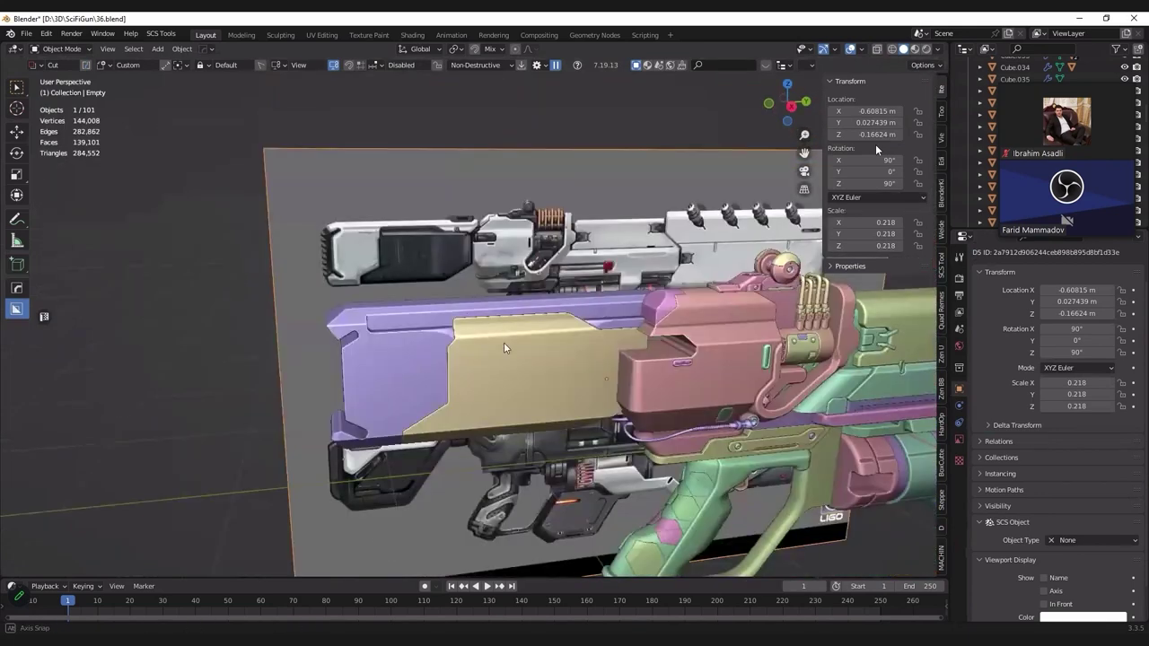
pyautogui.click(503, 349)
pyautogui.scroll(2, 521, 332)
pyautogui.scroll(2, 538, 318)
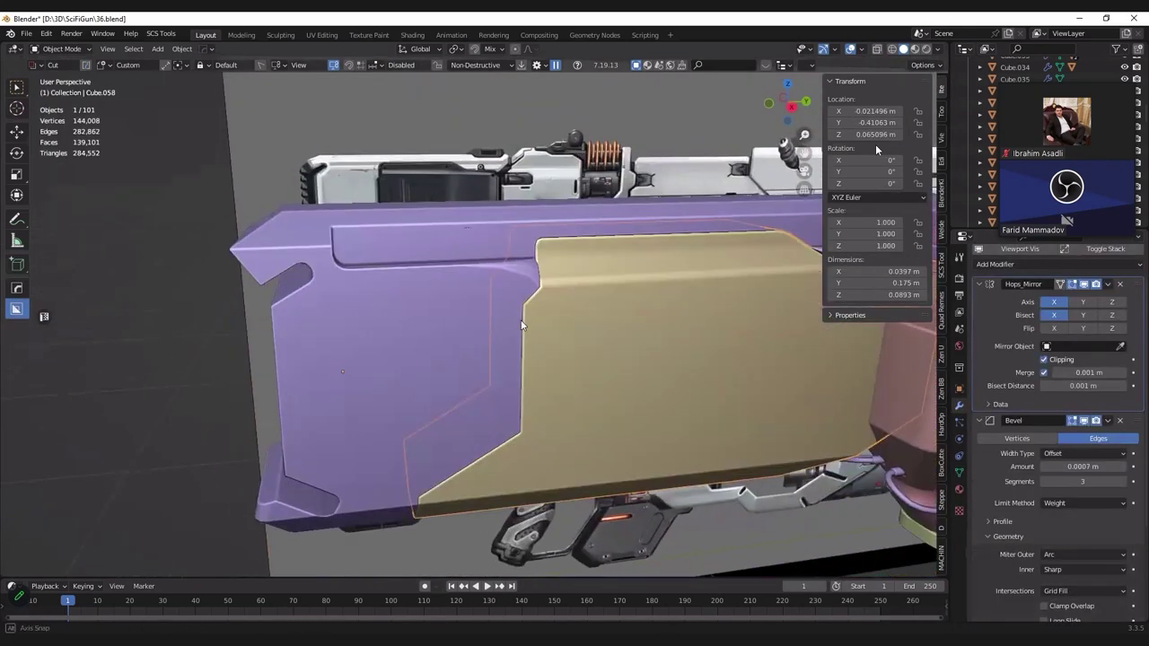
pyautogui.scroll(2, 520, 323)
pyautogui.scroll(-2, 520, 323)
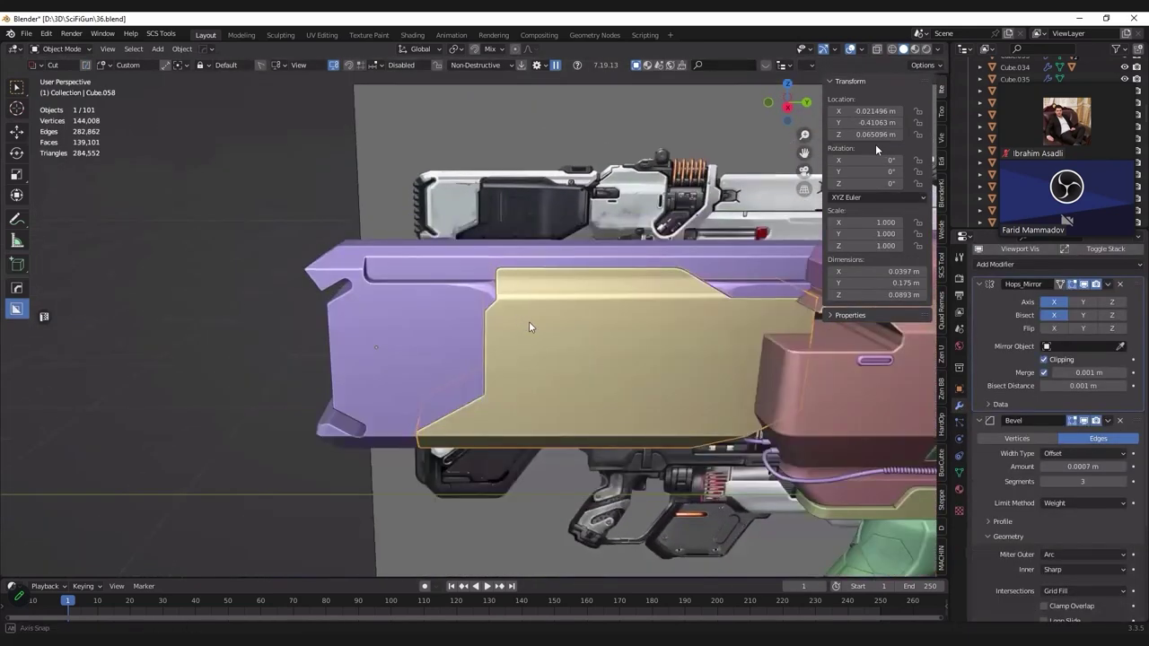
pyautogui.scroll(-1, 529, 325)
pyautogui.hotkey('ctrl', 's')
# Step: Mirror the purple body across the X axis and save the file
pyautogui.moveTo(547, 322); pyautogui.dragTo(601, 281, button='middle')
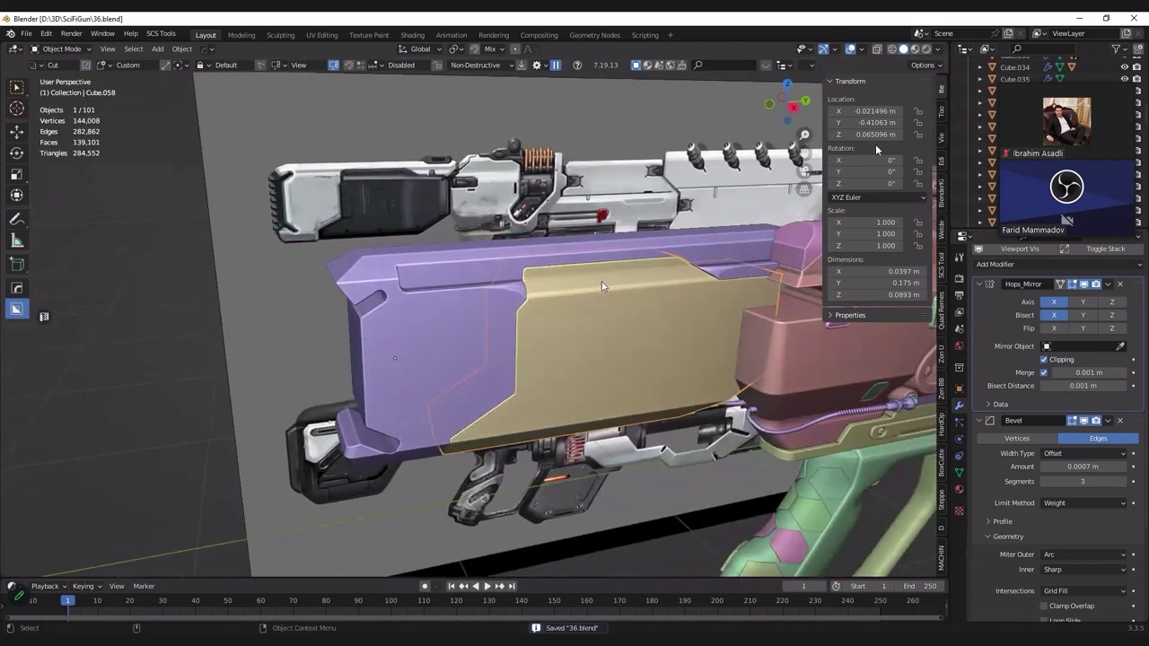
pyautogui.press('n')
pyautogui.moveTo(745, 288)
pyautogui.mouseDown(button='middle')
pyautogui.moveTo(474, 280)
pyautogui.moveTo(545, 400)
pyautogui.mouseUp(button='middle')
pyautogui.click(475, 277)
pyautogui.hotkey('alt', 'x')
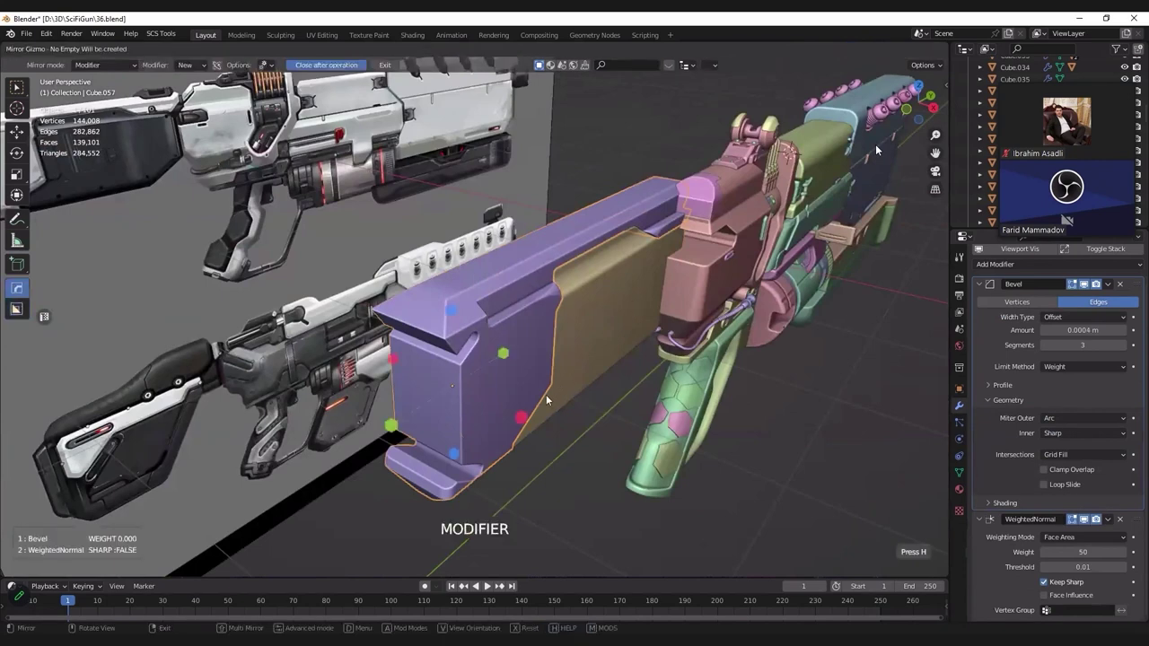
pyautogui.click(523, 422)
pyautogui.moveTo(569, 358)
pyautogui.mouseDown(button='middle')
pyautogui.moveTo(553, 334)
pyautogui.moveTo(493, 305)
pyautogui.moveTo(563, 296)
pyautogui.mouseUp(button='middle')
pyautogui.hotkey('ctrl', 's')
# Step: Inspect the mirrored purple body around the gun
pyautogui.moveTo(456, 339)
pyautogui.mouseDown(button='middle')
pyautogui.moveTo(564, 366)
pyautogui.moveTo(550, 361)
pyautogui.mouseUp(button='middle')
pyautogui.press('KP_Decimal')
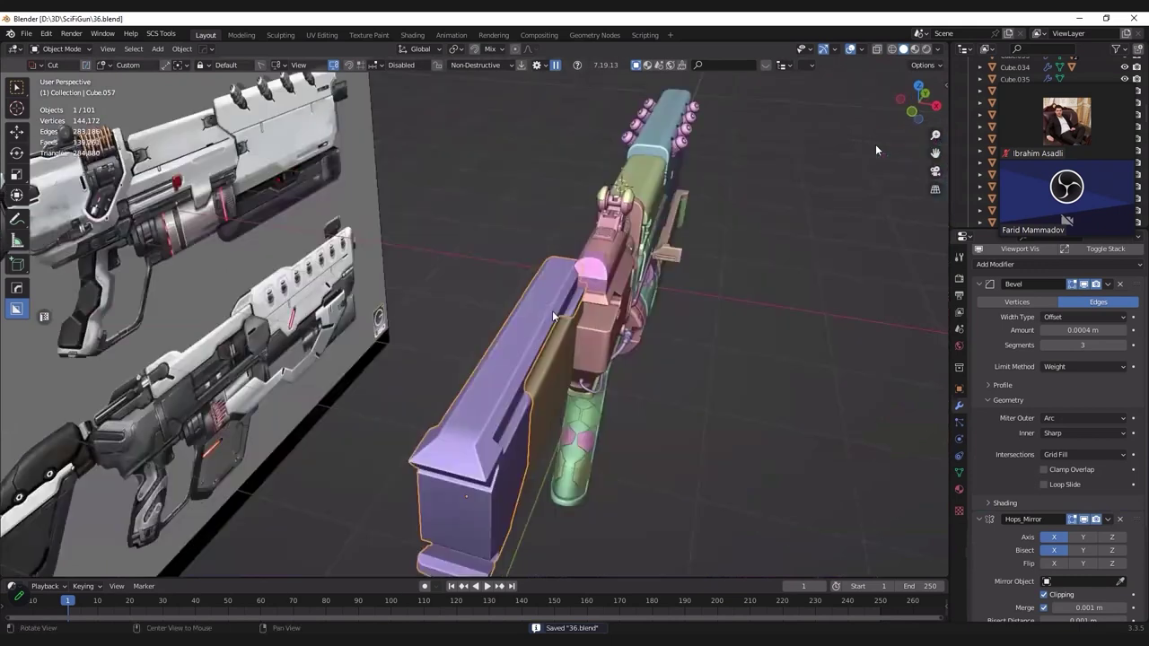
pyautogui.scroll(5, 523, 338)
pyautogui.press('n')
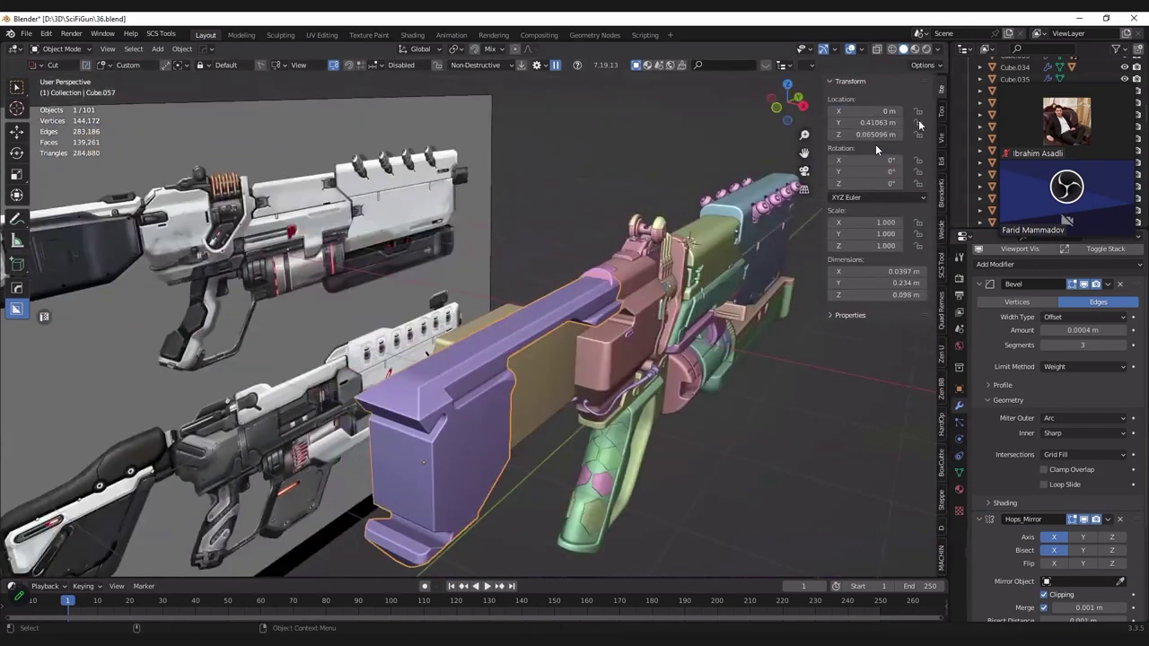
pyautogui.write('0')
# Step: Isolate the tan panel, purple body and reference image in Local View
pyautogui.click(569, 218)
pyautogui.press('n')
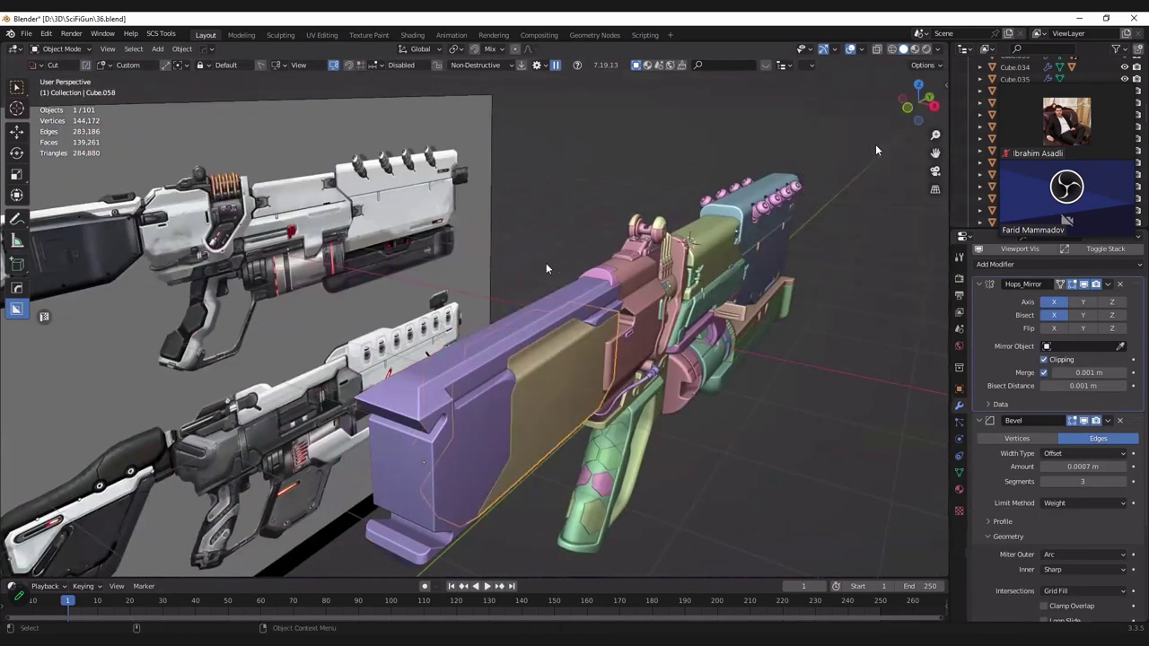
pyautogui.moveTo(546, 263)
pyautogui.mouseDown(button='middle')
pyautogui.moveTo(492, 260)
pyautogui.moveTo(534, 264)
pyautogui.moveTo(550, 309)
pyautogui.moveTo(507, 335)
pyautogui.mouseUp(button='middle')
pyautogui.scroll(2, 533, 264)
pyautogui.keyDown('shift'); pyautogui.click(281, 302); pyautogui.keyUp('shift')
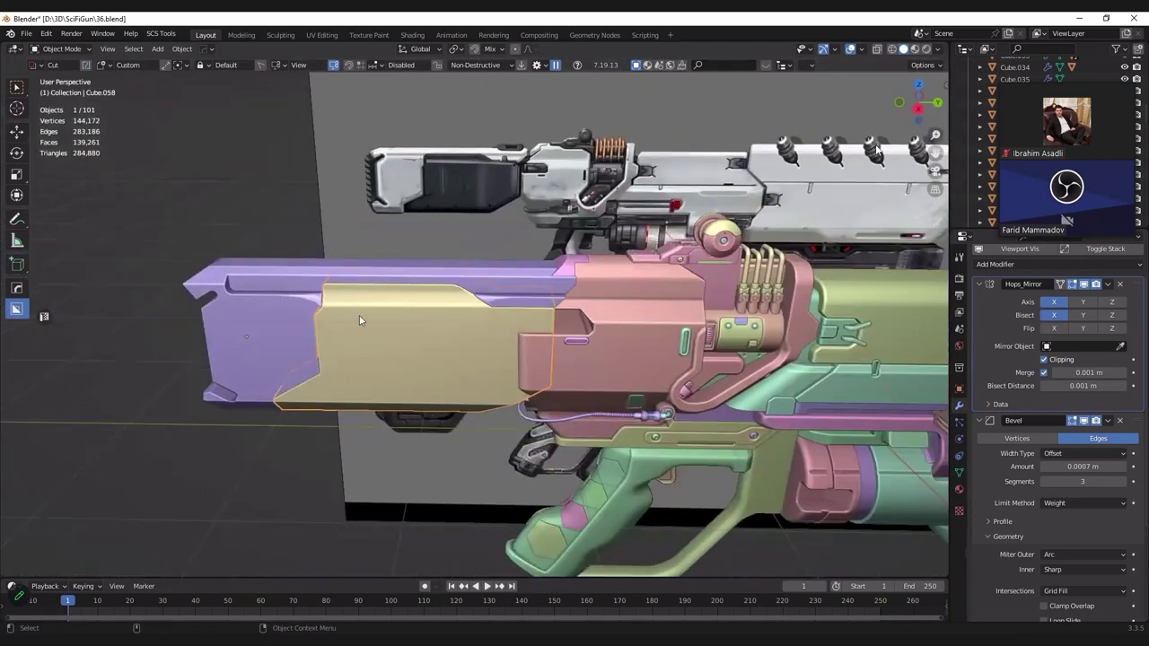
pyautogui.keyDown('shift'); pyautogui.click(398, 323); pyautogui.keyUp('shift')
pyautogui.keyDown('shift'); pyautogui.click(410, 204); pyautogui.keyUp('shift')
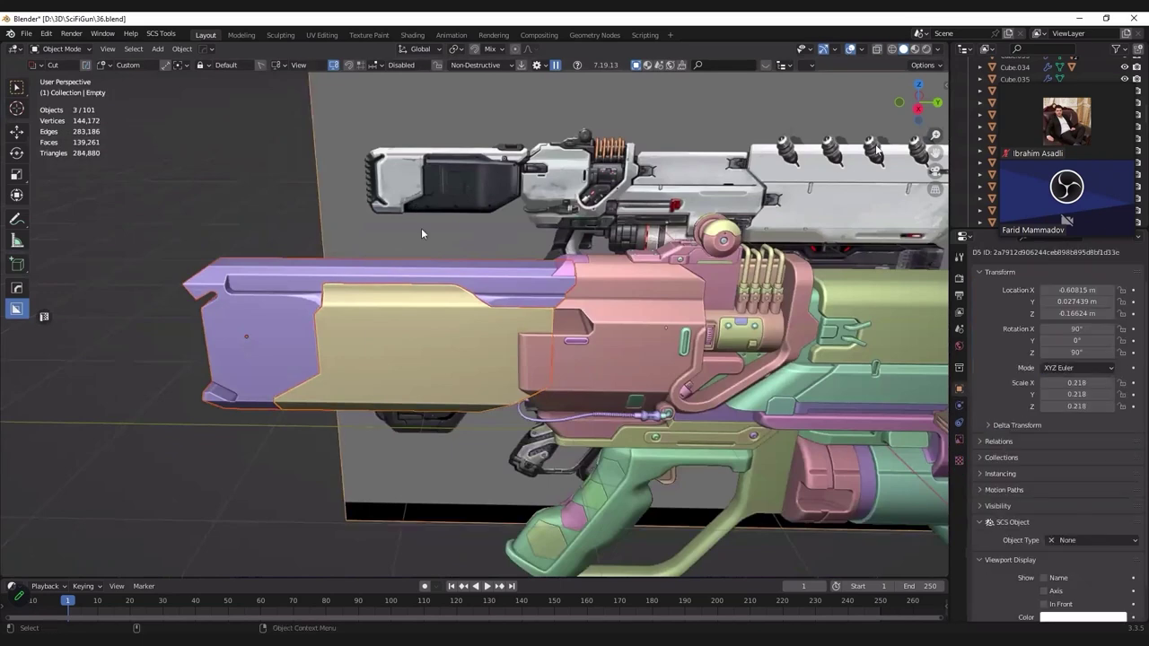
pyautogui.press('KP_Divide')
pyautogui.click(281, 320)
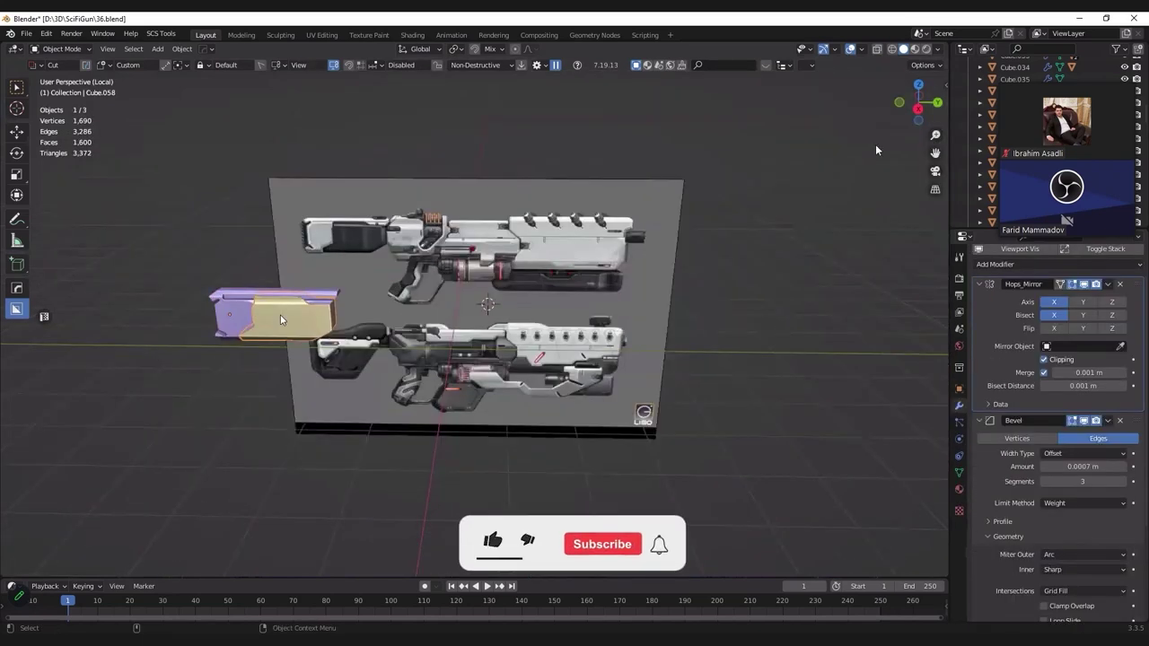
# Step: Compare the tan panel's outline with the reference in Right Orthographic, toggling wireframe and solid
pyautogui.press('KP_3')
pyautogui.press('KP_Decimal')
pyautogui.hotkey('shift', 'z')
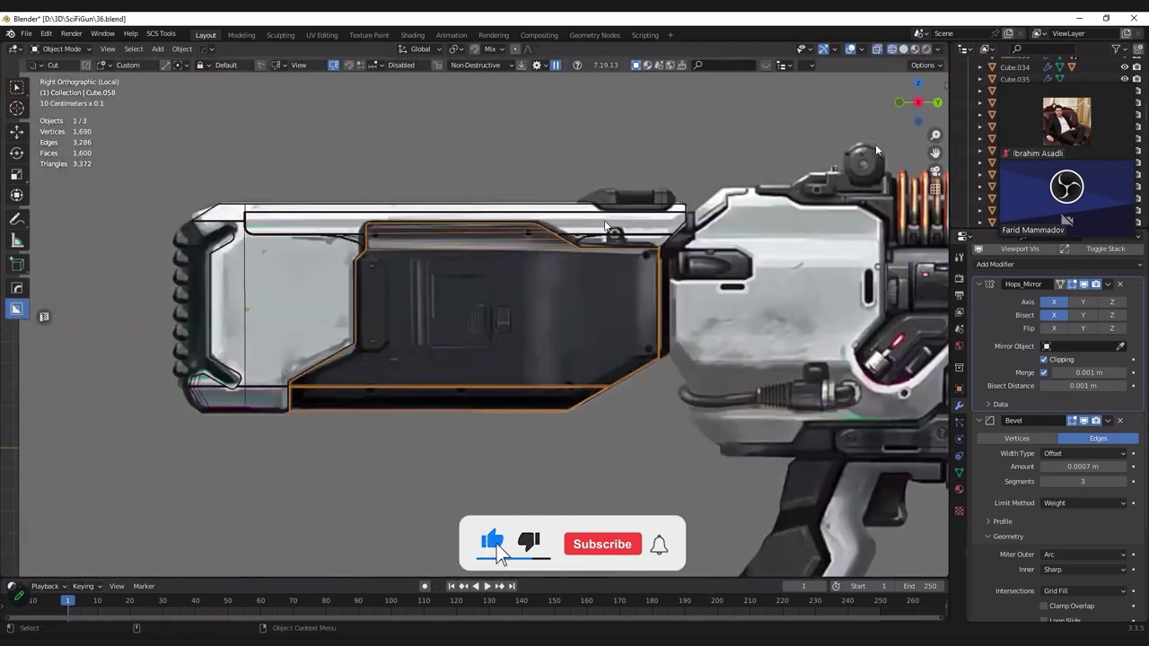
pyautogui.scroll(3, 606, 227)
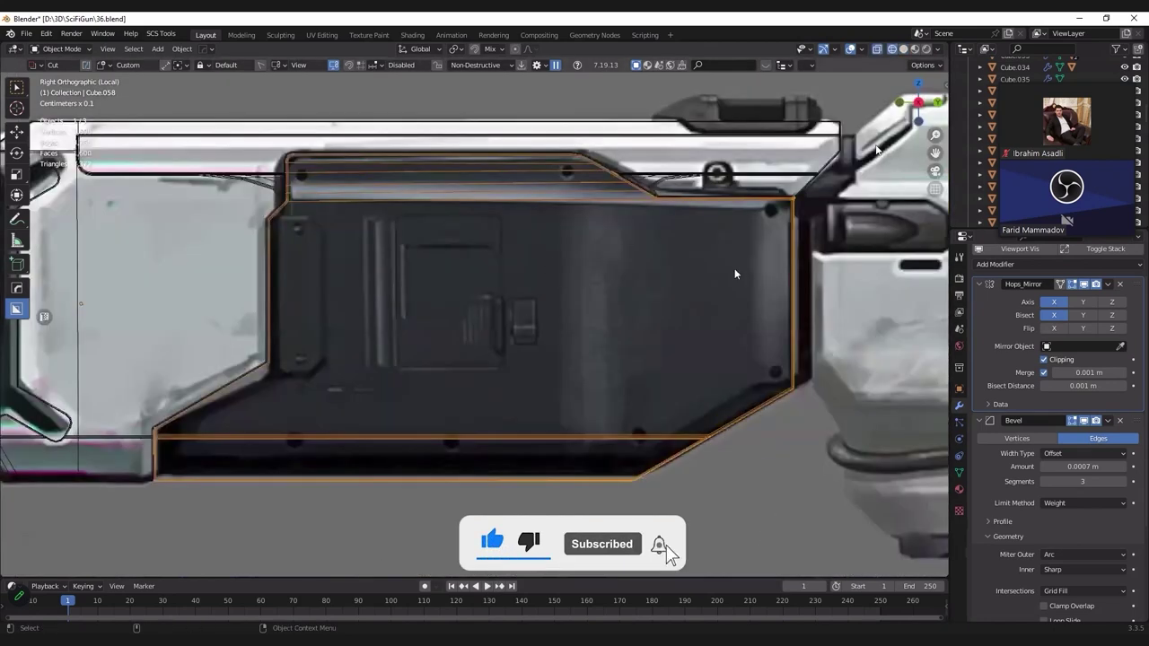
pyautogui.scroll(2, 561, 274)
pyautogui.hotkey('shift', 'z')
pyautogui.press('z')
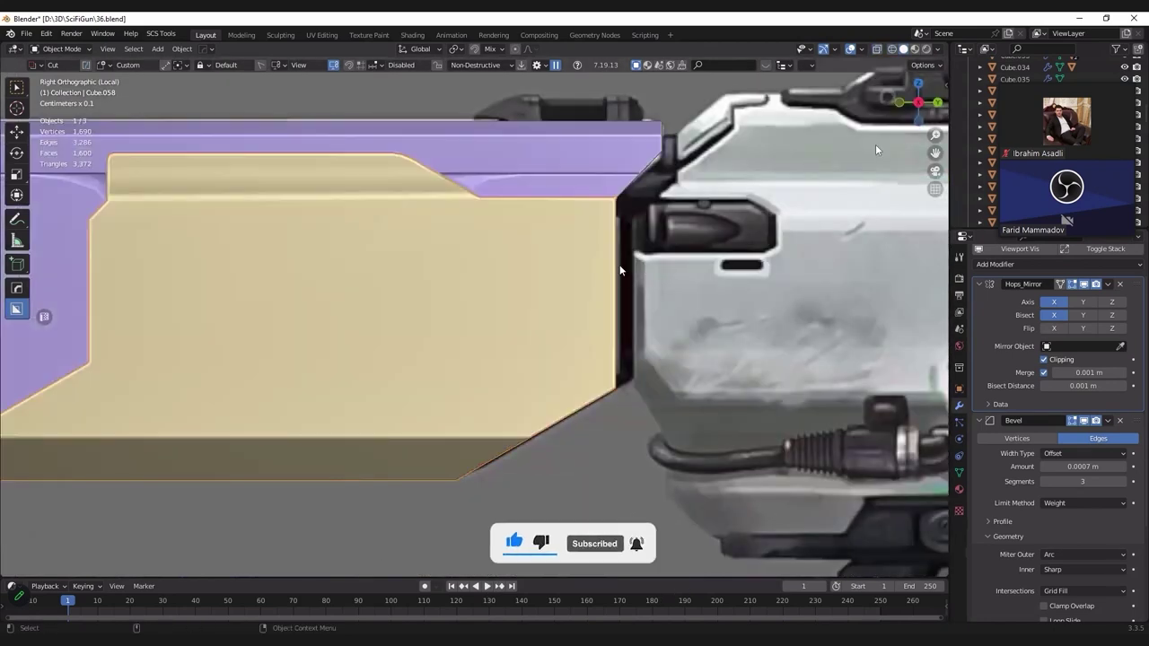
pyautogui.click(496, 266)
pyautogui.press('z')
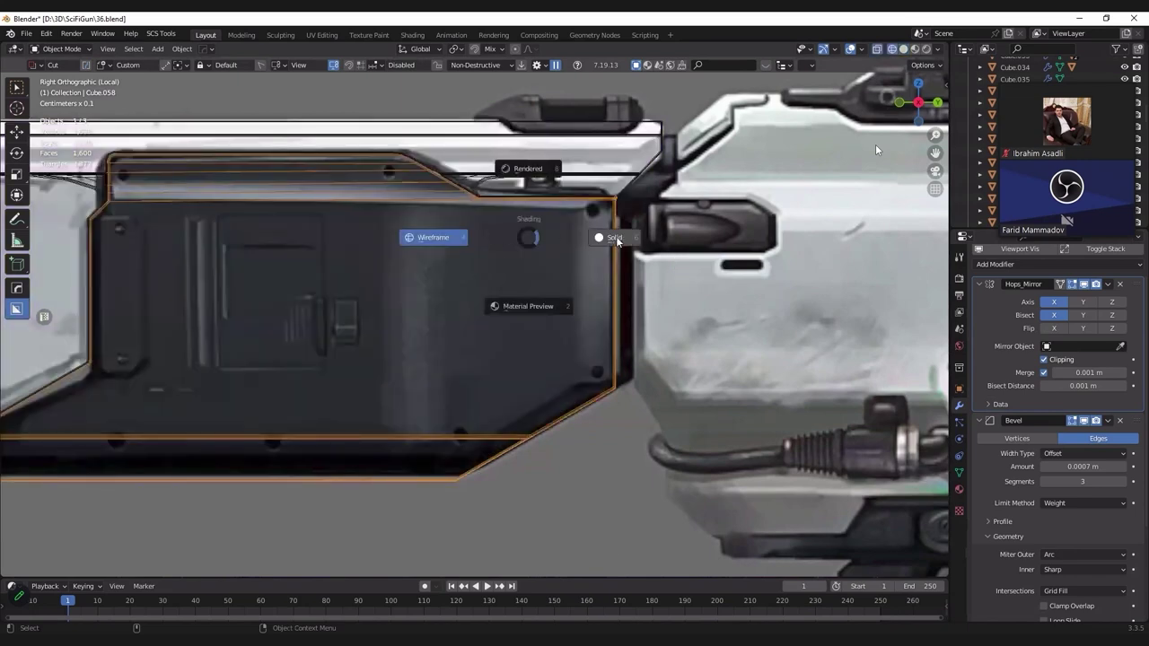
pyautogui.click(608, 252)
# Step: Enter Edit Mode on the panel mesh and orbit in toward its front end
pyautogui.press('Tab')
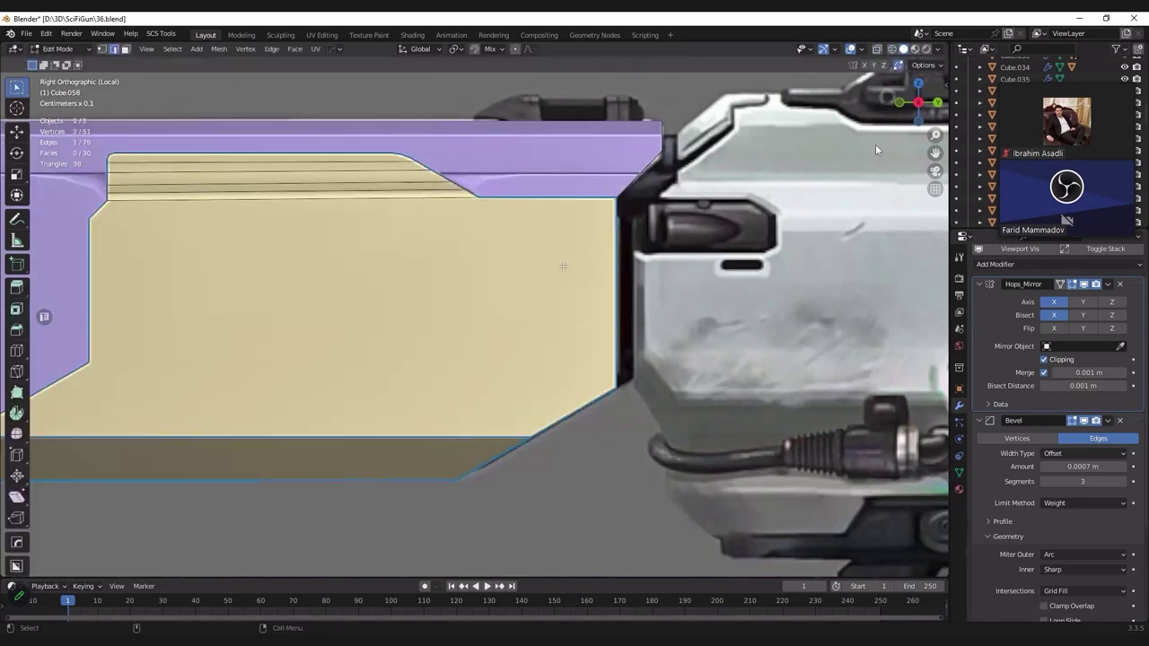
pyautogui.moveTo(605, 270); pyautogui.dragTo(585, 204, button='middle')
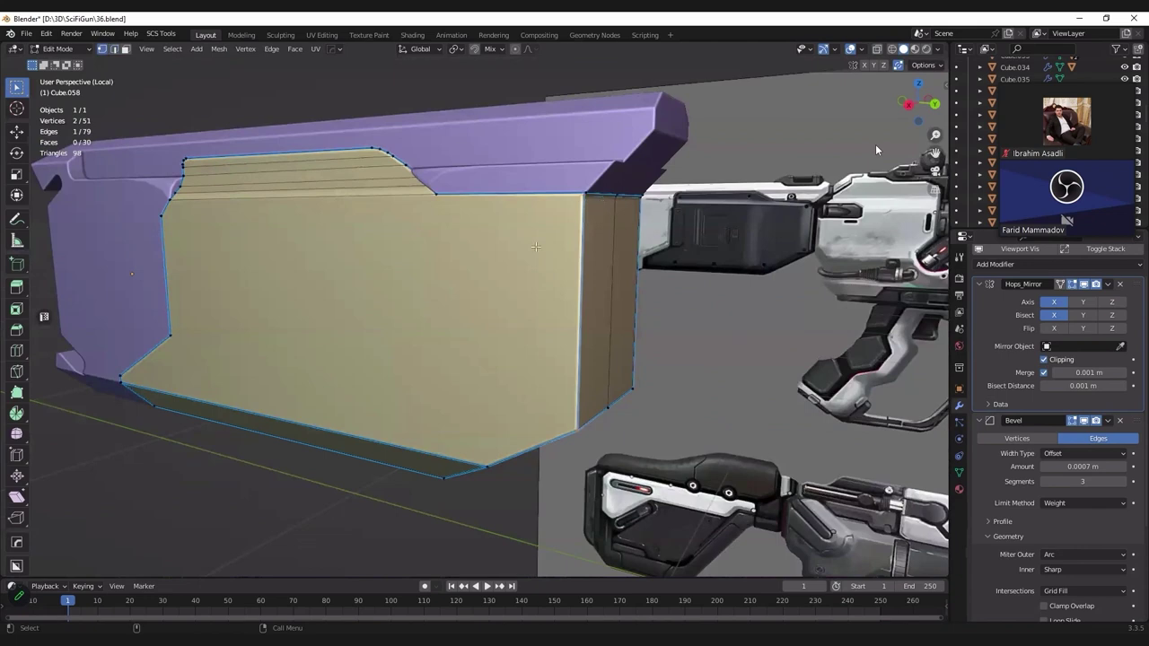
pyautogui.moveTo(535, 246); pyautogui.dragTo(548, 220, button='middle')
pyautogui.scroll(2, 548, 220)
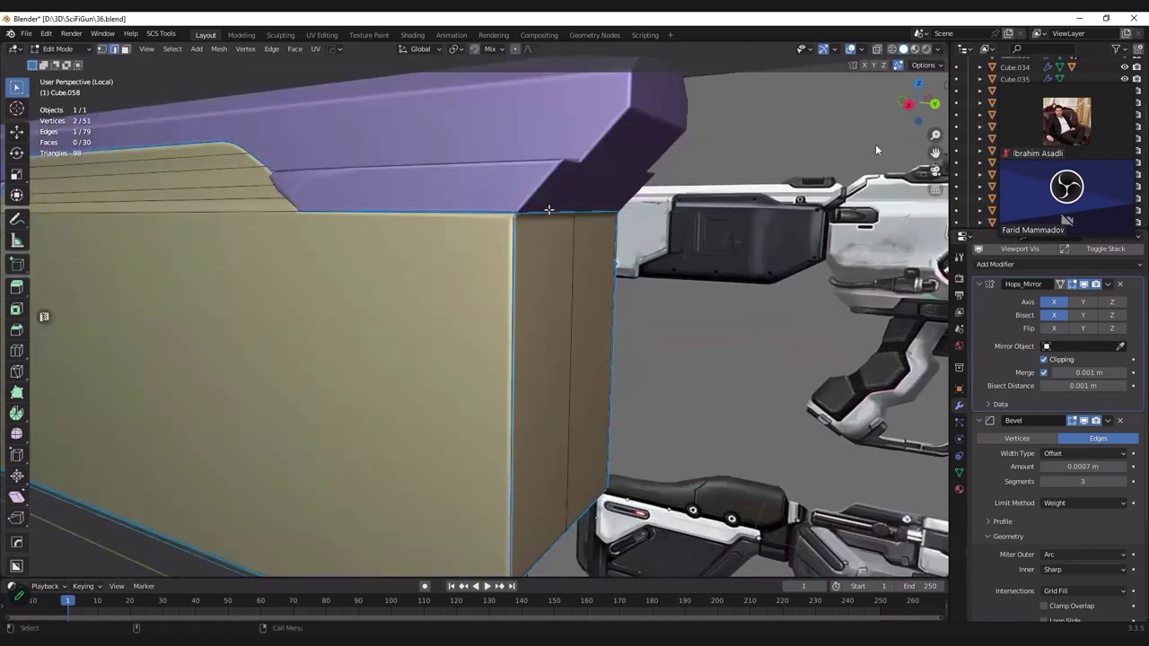
# Step: Snap the plate's top edge onto the neighbouring vertex with snapping enabled
pyautogui.hotkey('alt', 'z')
pyautogui.moveTo(548, 208)
pyautogui.mouseDown(button='middle')
pyautogui.moveTo(562, 245)
pyautogui.moveTo(559, 237)
pyautogui.moveTo(551, 266)
pyautogui.moveTo(544, 241)
pyautogui.mouseUp(button='middle')
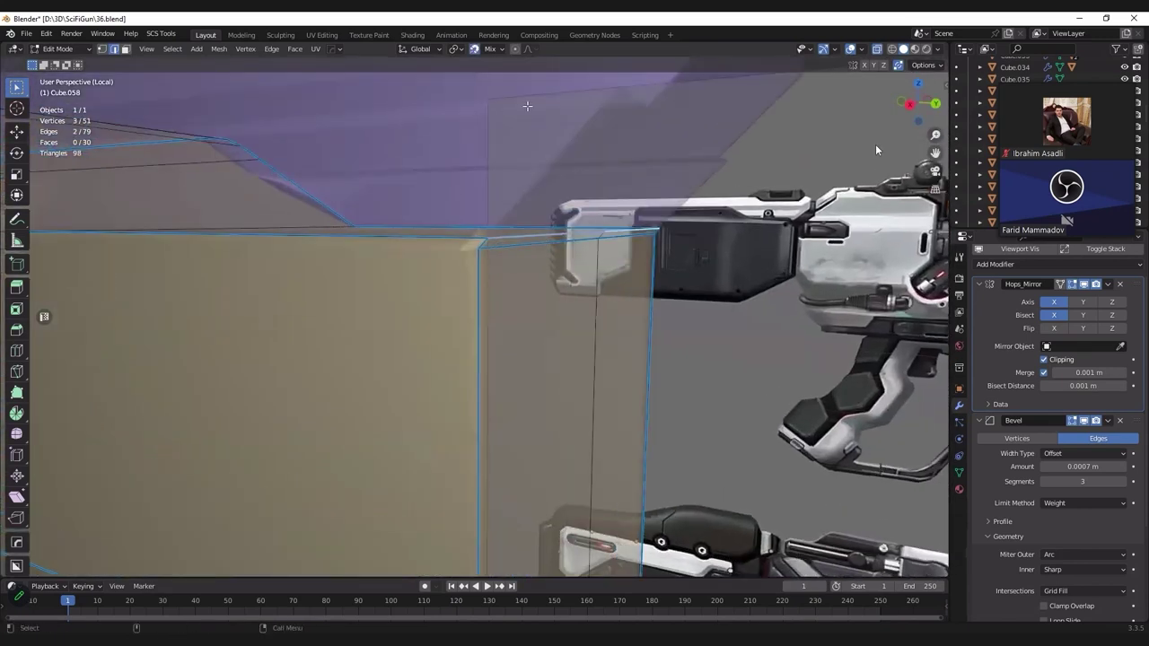
pyautogui.click(493, 51)
pyautogui.rightClick(538, 249)
pyautogui.press('g')
pyautogui.press('Escape')
pyautogui.click(486, 51)
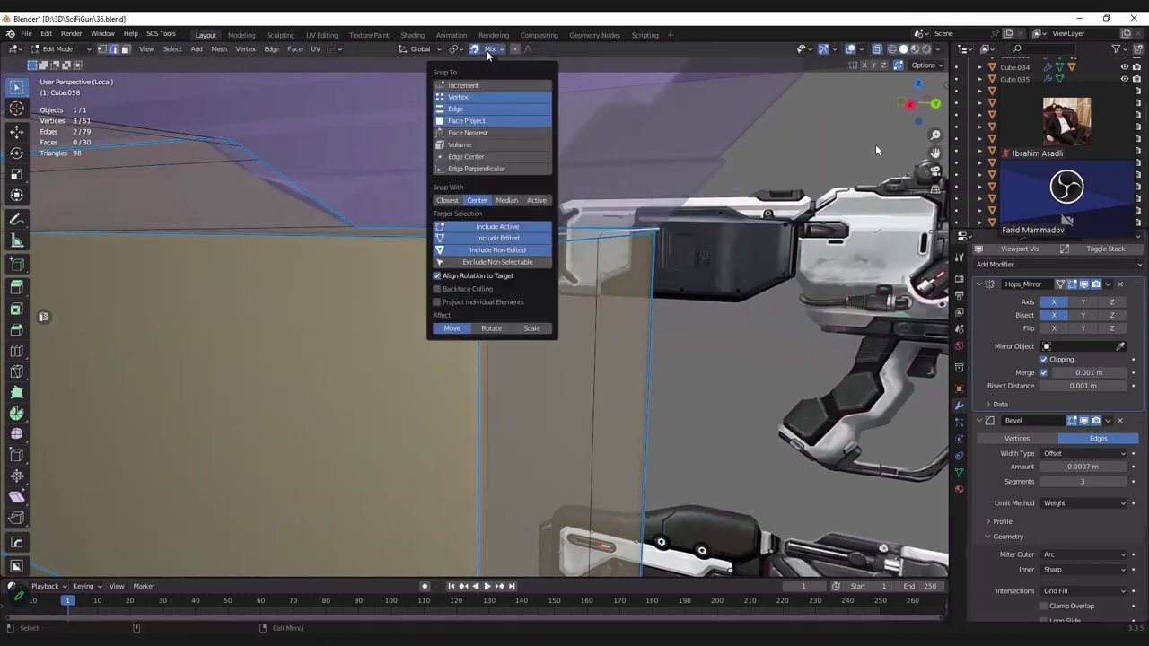
pyautogui.click(356, 219)
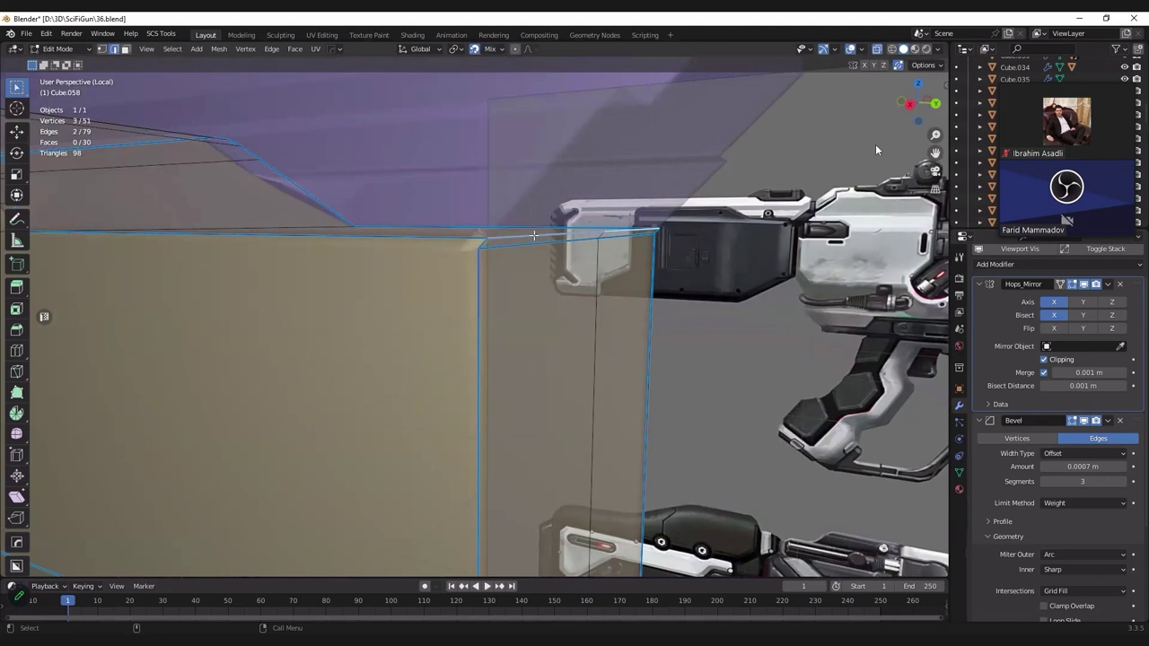
pyautogui.click(530, 244)
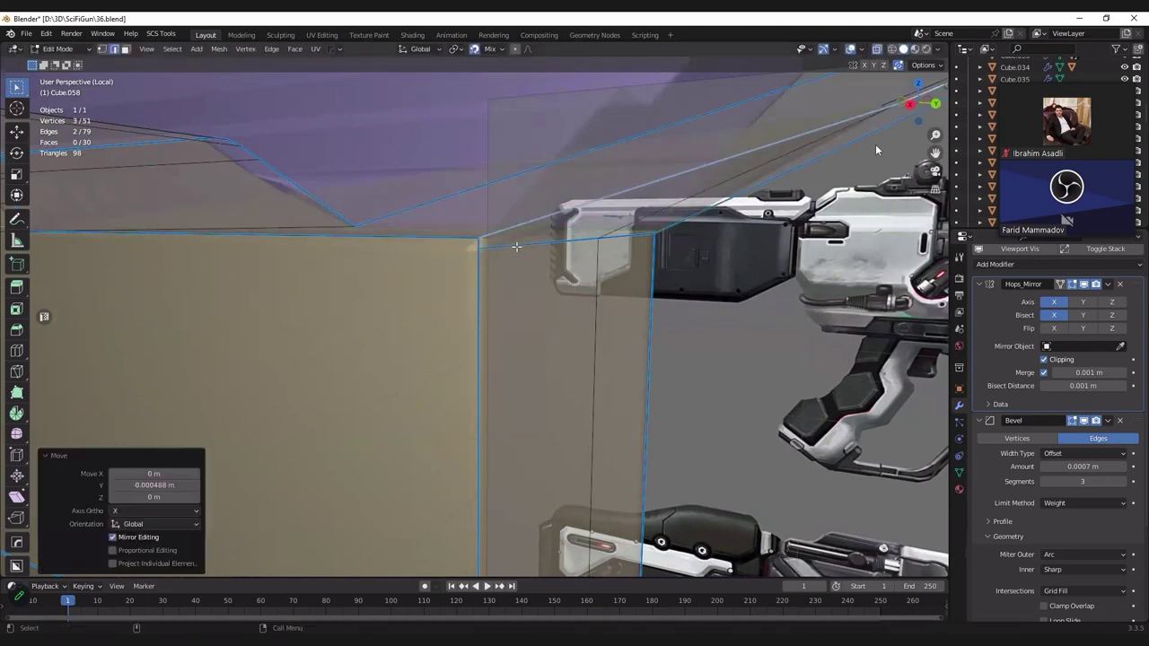
pyautogui.click(507, 244)
pyautogui.hotkey('alt', 'z')
# Step: Flatten the selected side faces by scaling them to 0 on the Y axis
pyautogui.keyDown('alt'); pyautogui.click(512, 246); pyautogui.keyUp('alt')
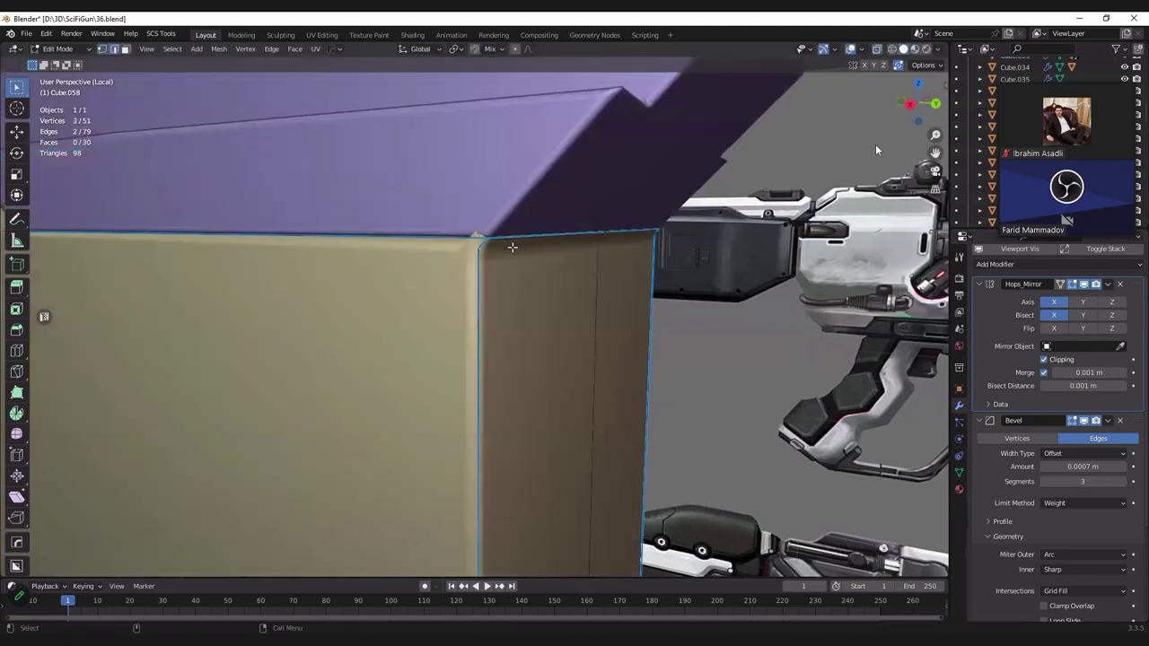
pyautogui.scroll(-2, 876, 150)
pyautogui.hotkey('ctrl', 'z')
pyautogui.scroll(-2, 876, 150)
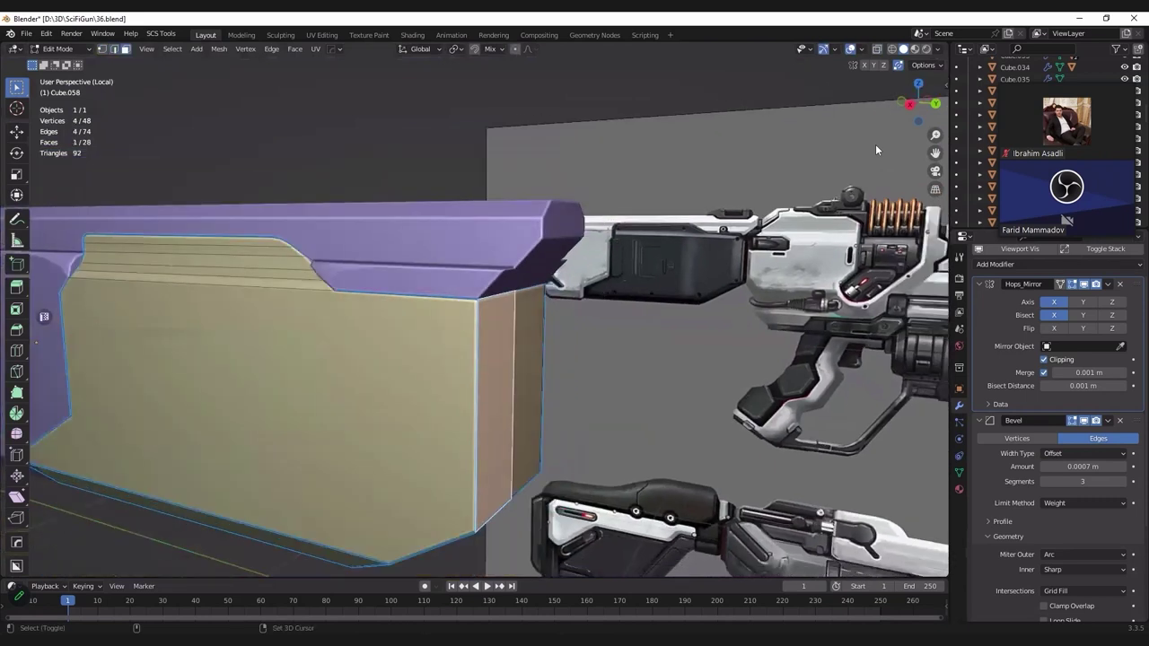
pyautogui.press('s')
pyautogui.press('y')
pyautogui.press('0')
pyautogui.press('Return')
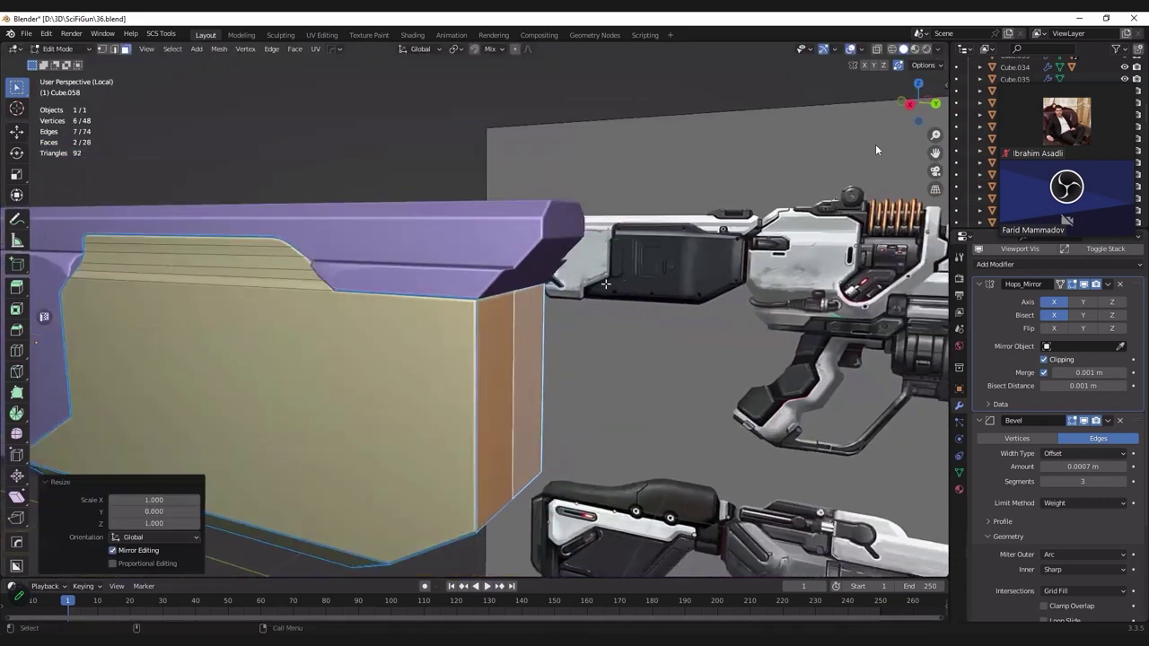
# Step: Bevel the plate's front vertical edge with 4 segments and return to Object Mode
pyautogui.press('2')
pyautogui.click(510, 334)
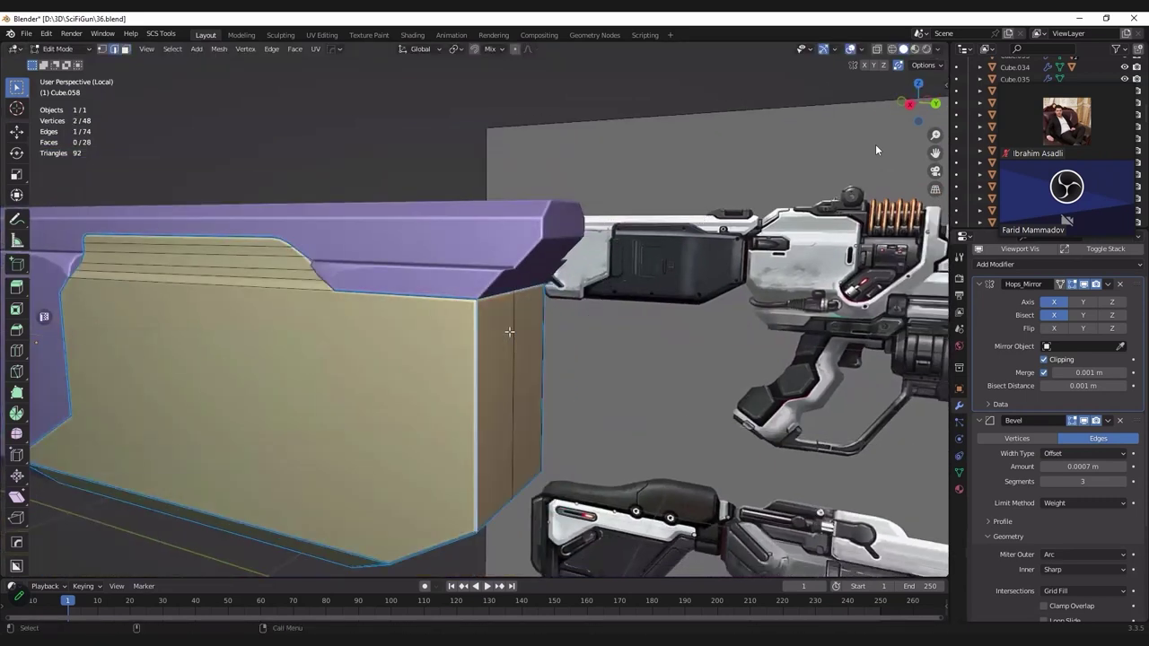
pyautogui.hotkey('ctrl', 'b')
pyautogui.scroll(1, 606, 376)
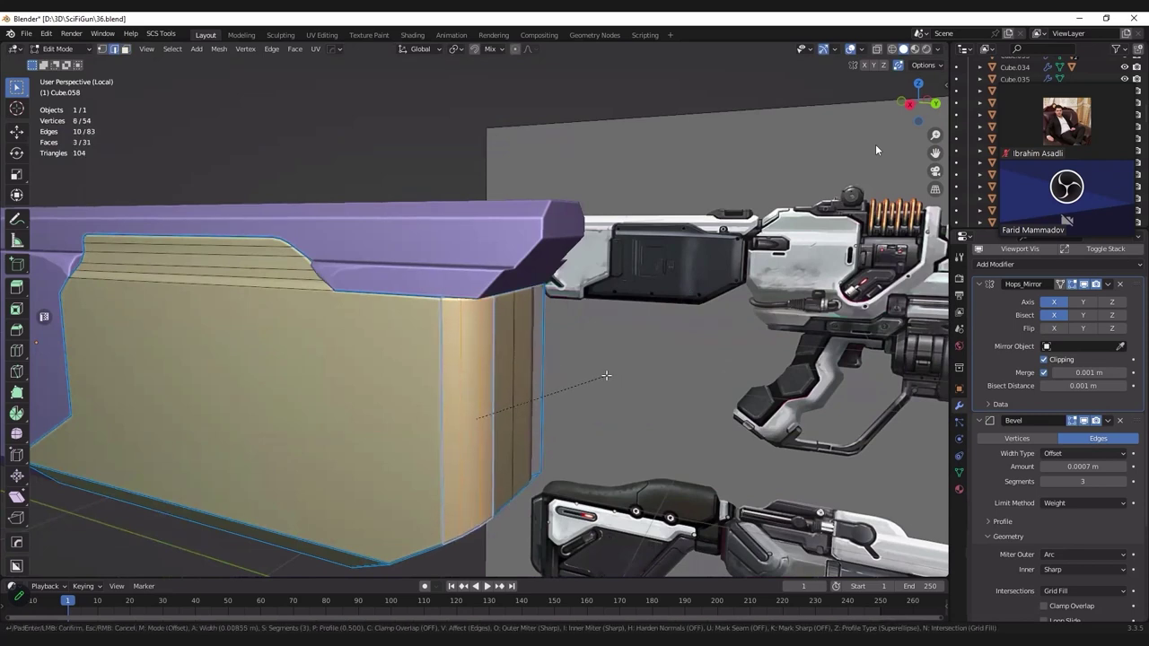
pyautogui.click(606, 375)
pyautogui.moveTo(621, 325); pyautogui.dragTo(619, 340, button='middle')
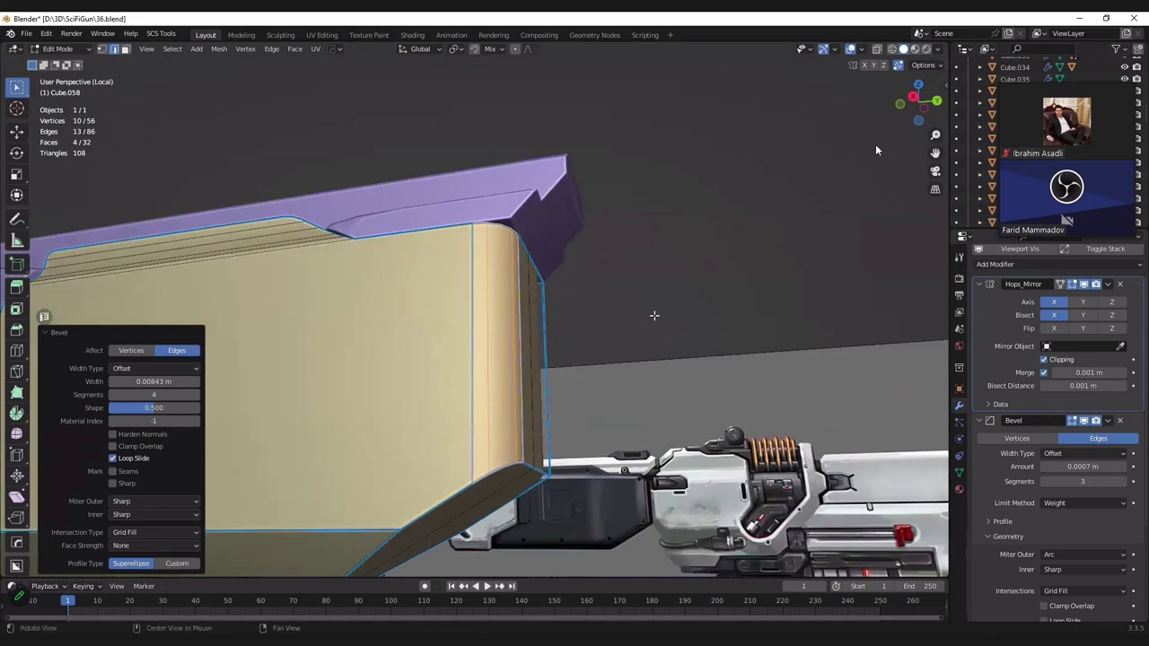
pyautogui.moveTo(654, 315); pyautogui.dragTo(564, 321, button='middle')
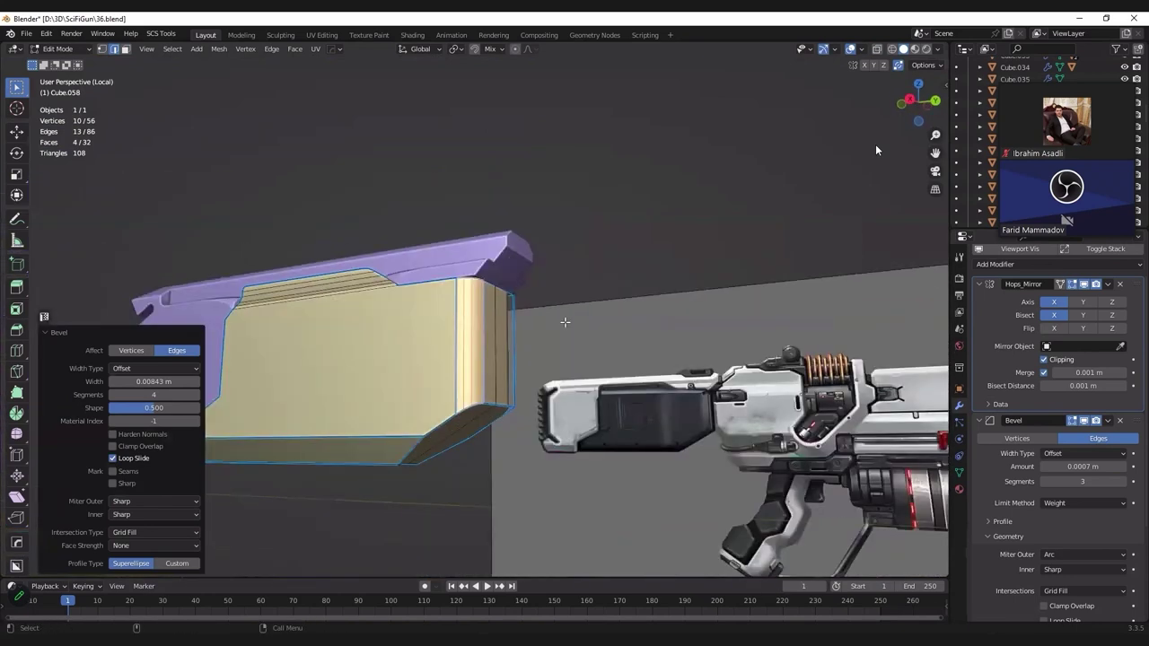
pyautogui.press('Tab')
pyautogui.scroll(3, 565, 321)
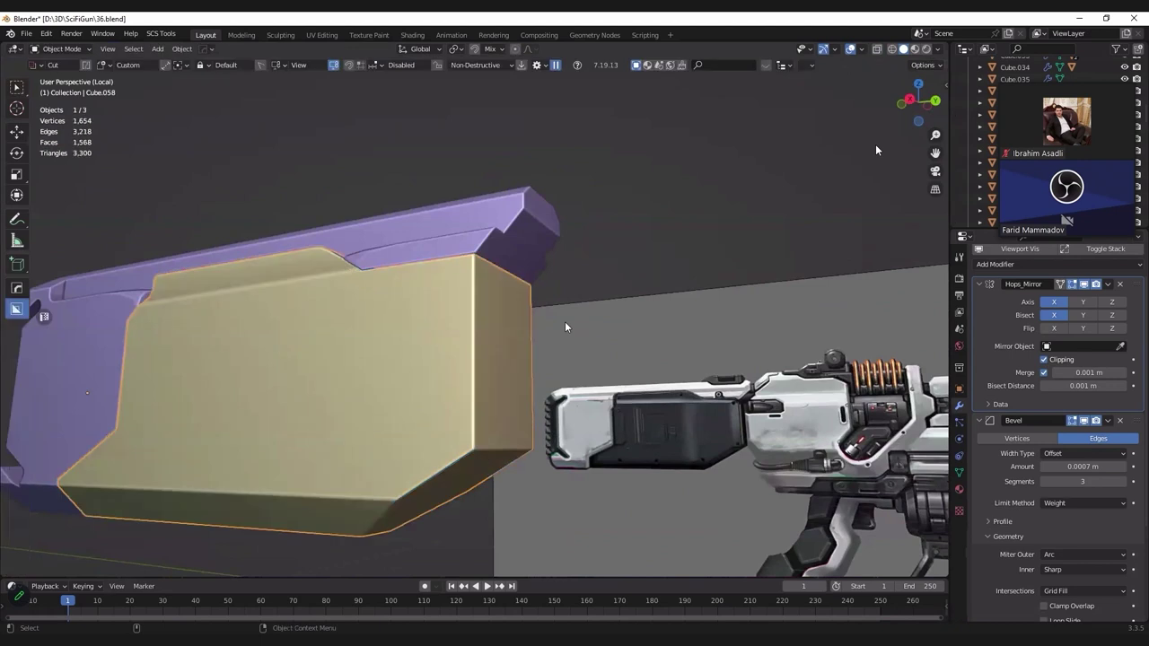
# Step: From Top view, draw an Ngon BoxCutter cut across the plate's front end
pyautogui.press('KP_7')
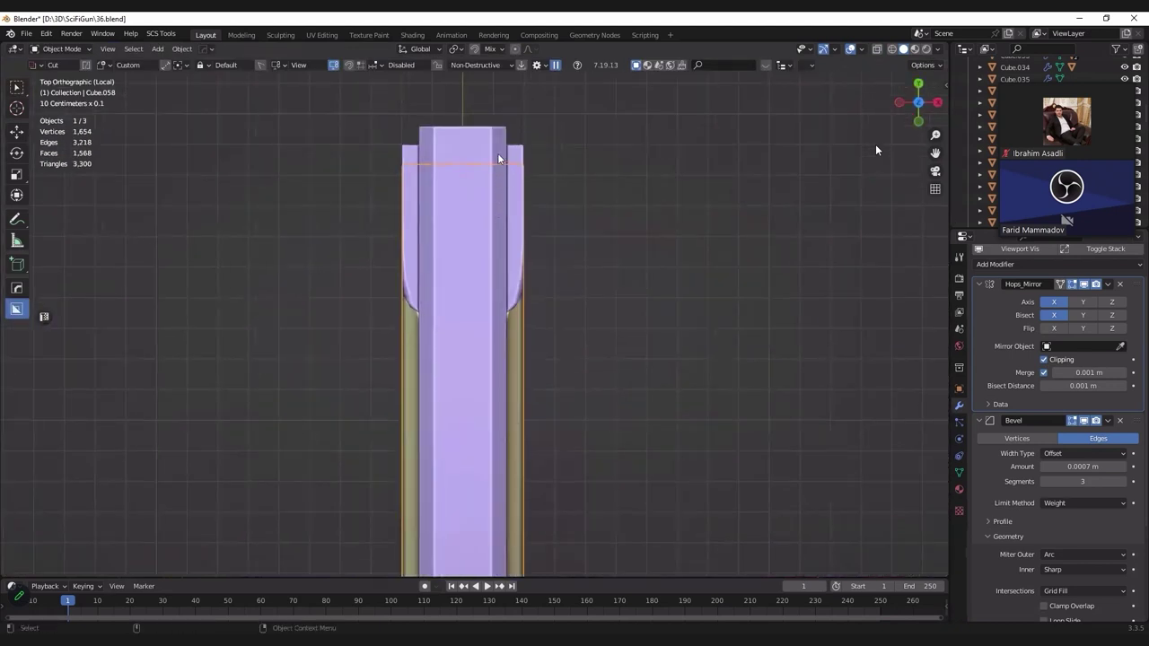
pyautogui.click(494, 232)
pyautogui.press('d')
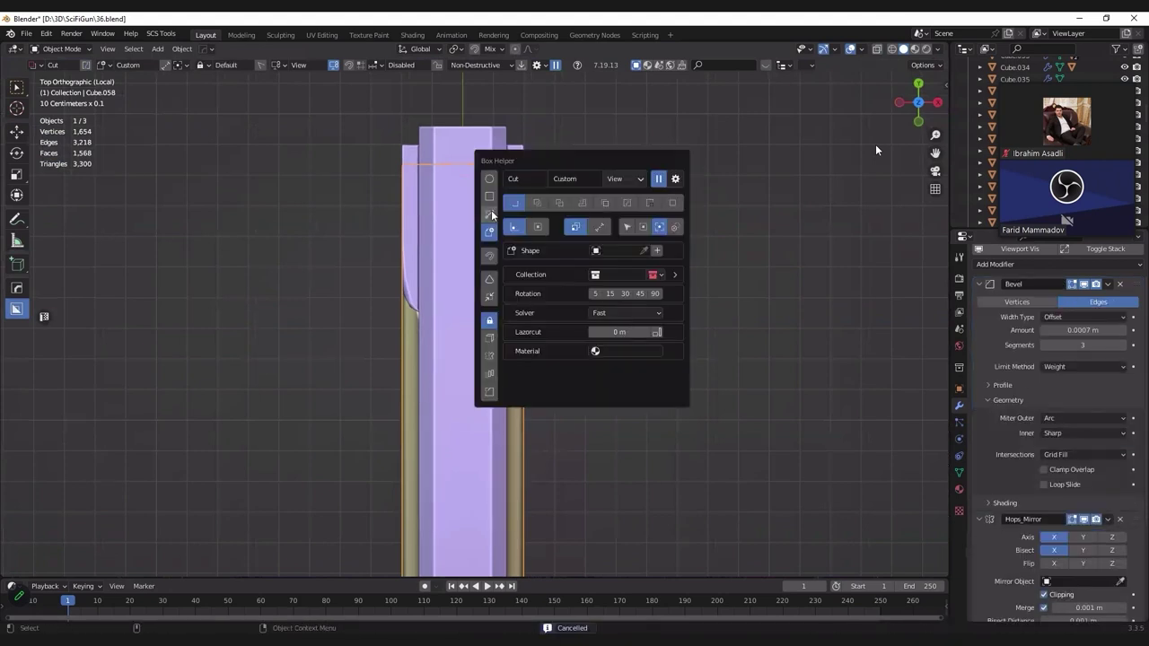
pyautogui.click(502, 250)
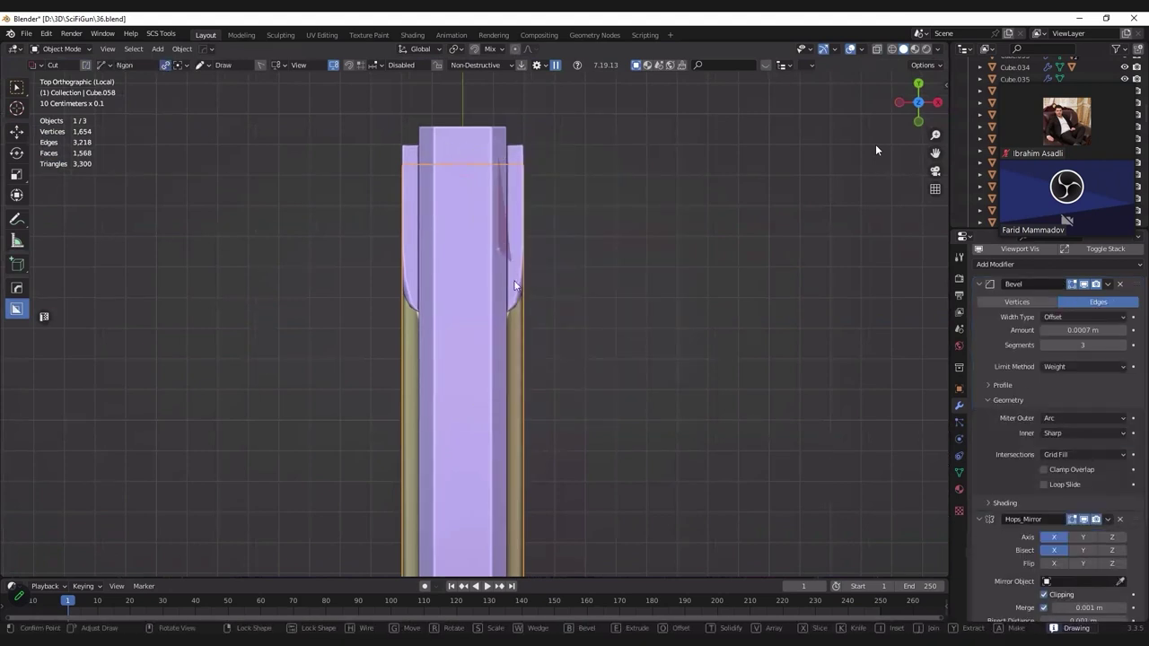
pyautogui.click(544, 355)
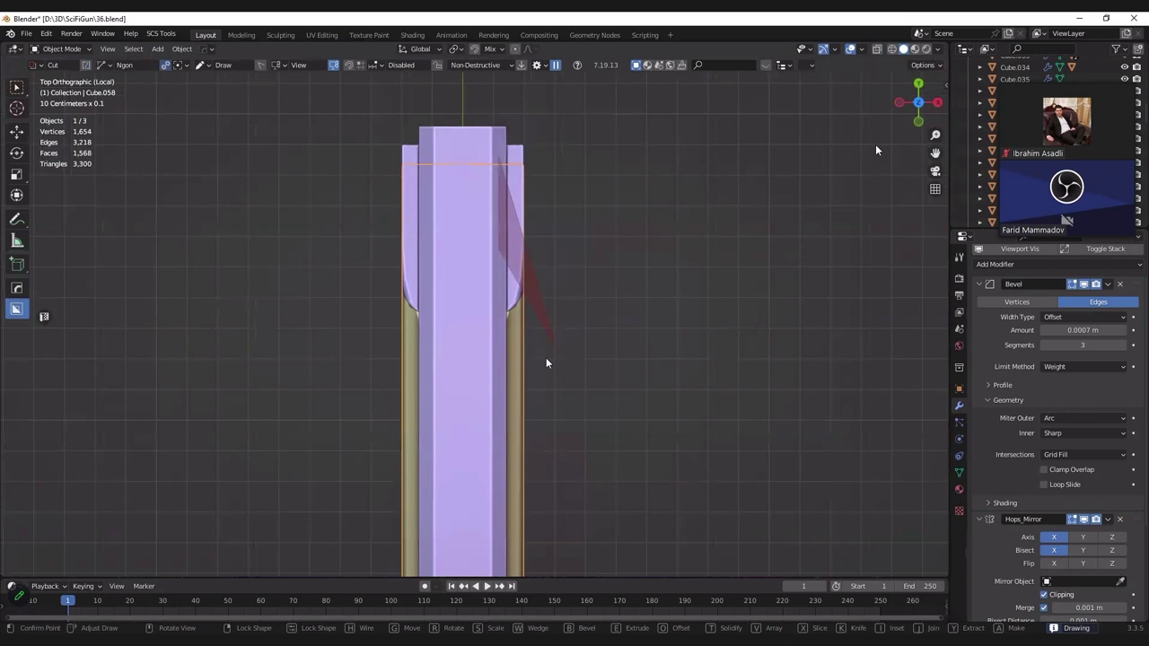
pyautogui.click(553, 133)
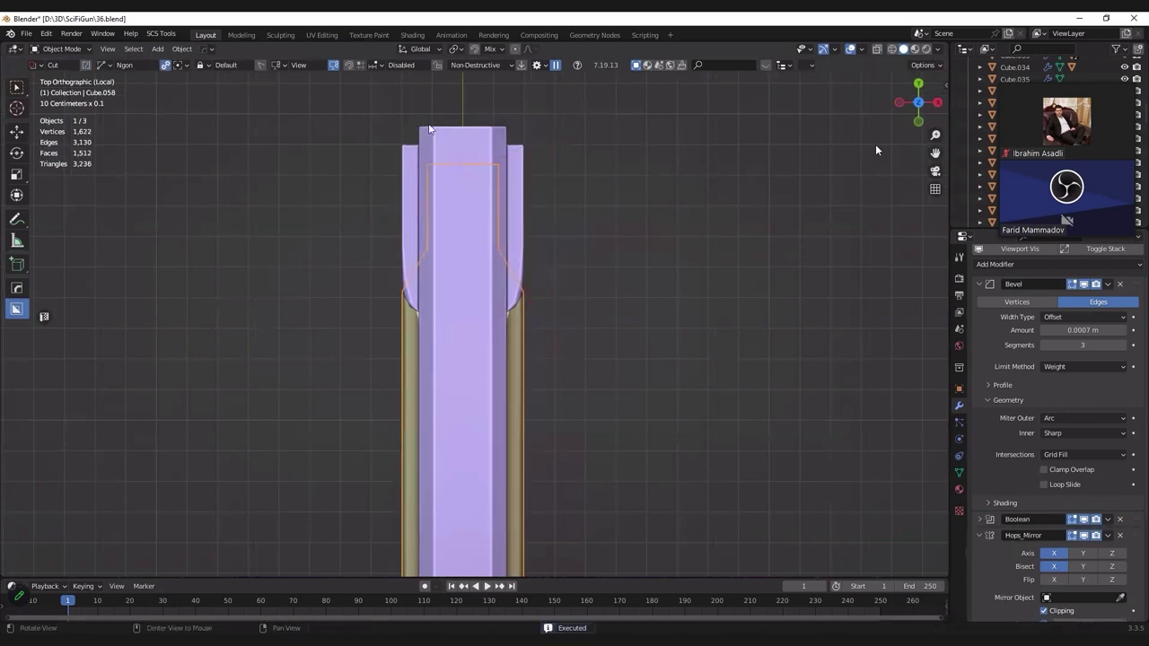
pyautogui.moveTo(429, 130); pyautogui.dragTo(542, 257, button='middle')
# Step: Select Cutter.048, move its face along Y, and scale the cutter taller
pyautogui.press('q')
pyautogui.click(539, 261)
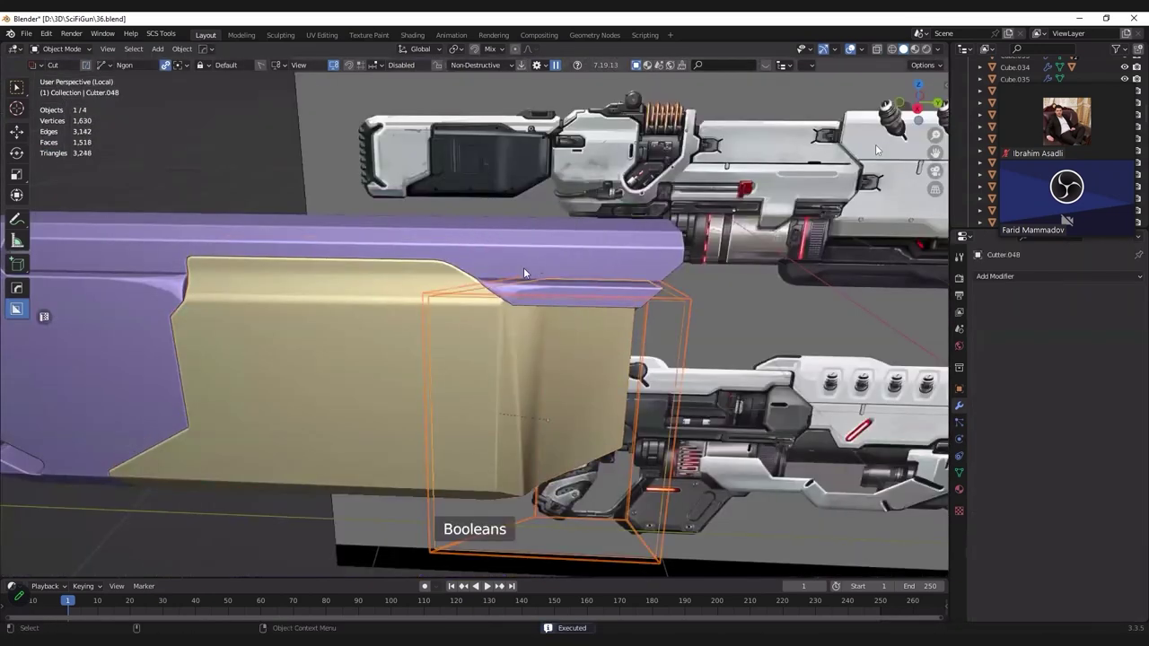
pyautogui.scroll(-2, 492, 280)
pyautogui.press('Tab')
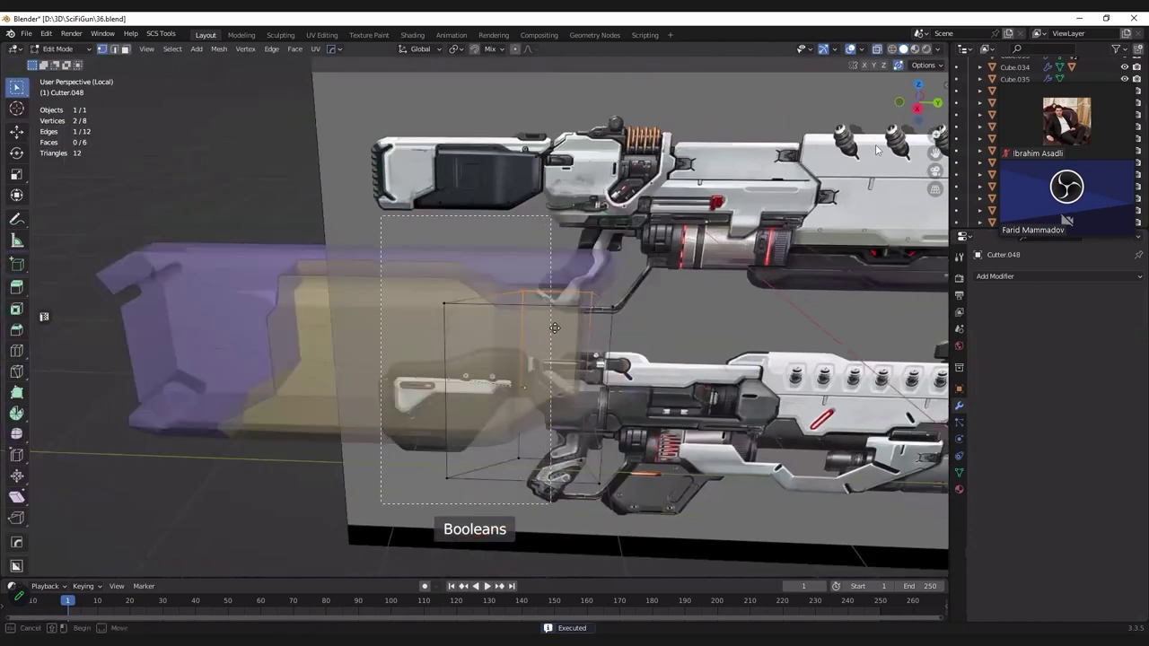
pyautogui.scroll(2, 516, 328)
pyautogui.press('g')
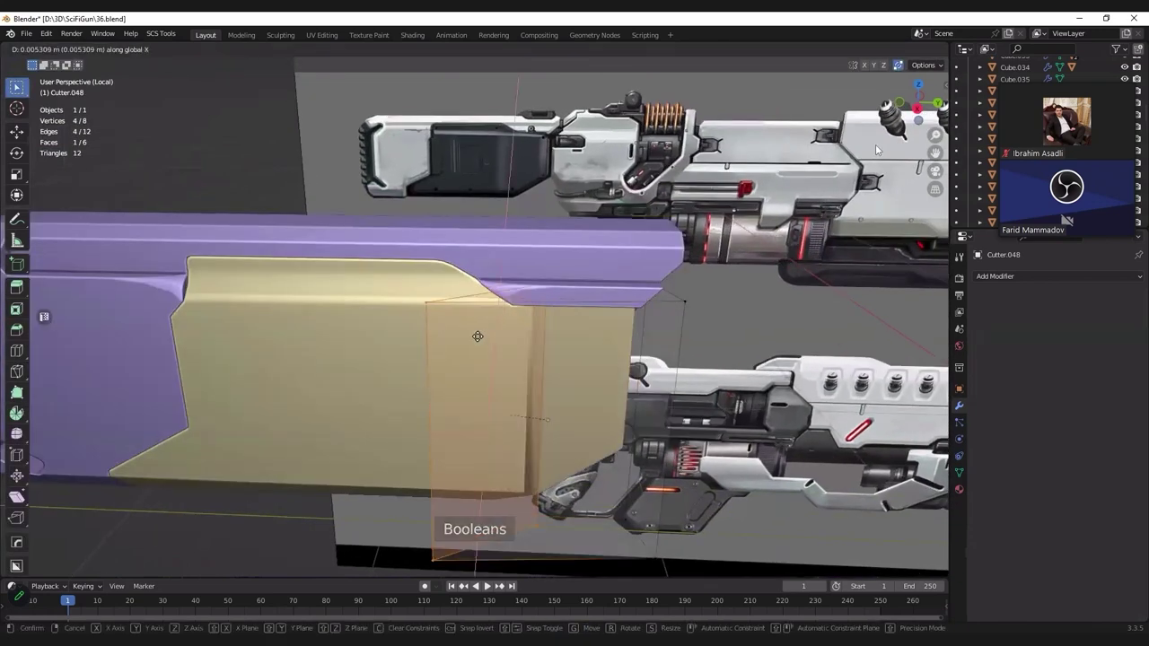
pyautogui.press('y')
pyautogui.click(546, 273)
pyautogui.press('Tab')
pyautogui.press('s')
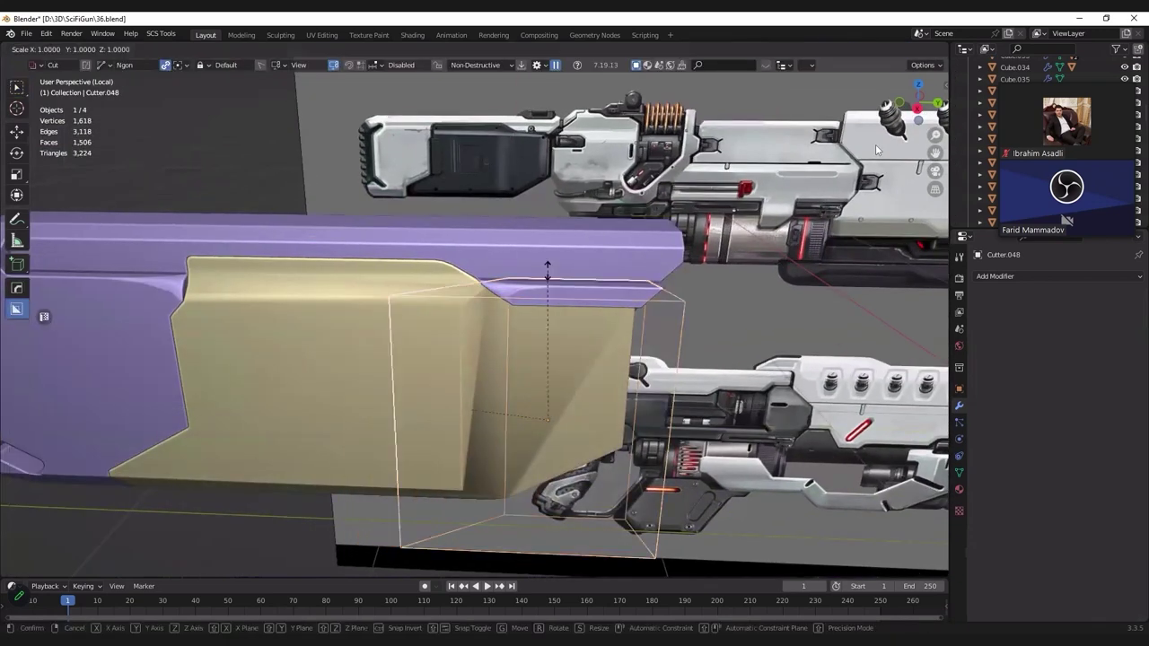
pyautogui.click(455, 315)
# Step: Shift the cutter's face further along Y, checking the result in wireframe shading
pyautogui.press('Tab')
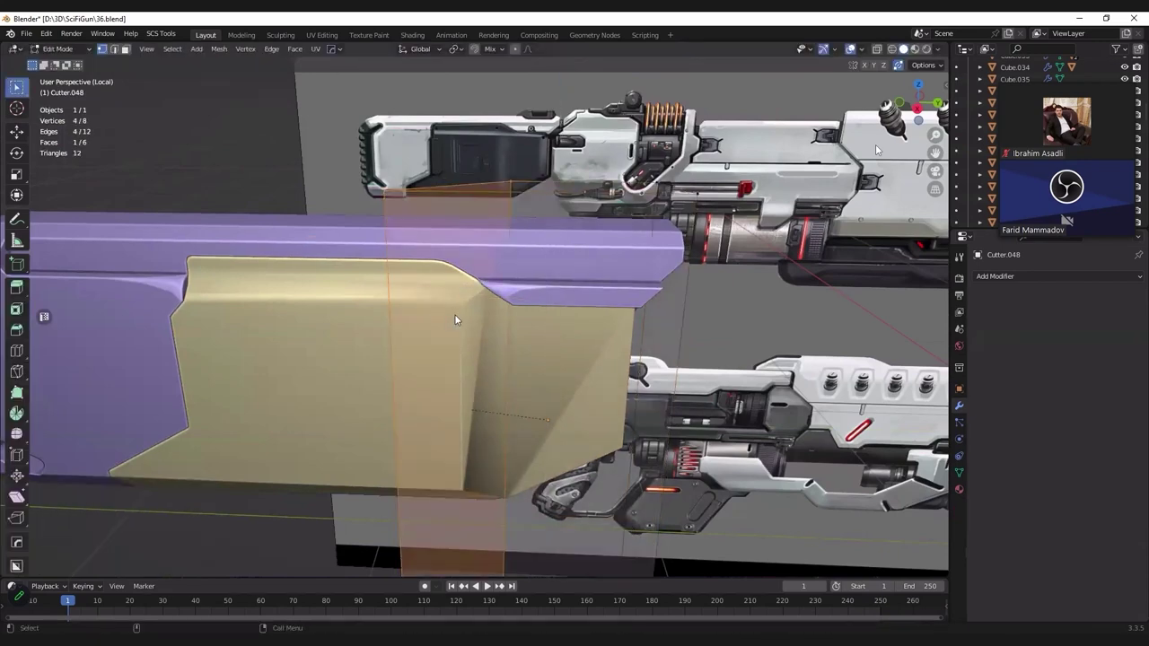
pyautogui.scroll(-1, 455, 315)
pyautogui.press('g')
pyautogui.press('y')
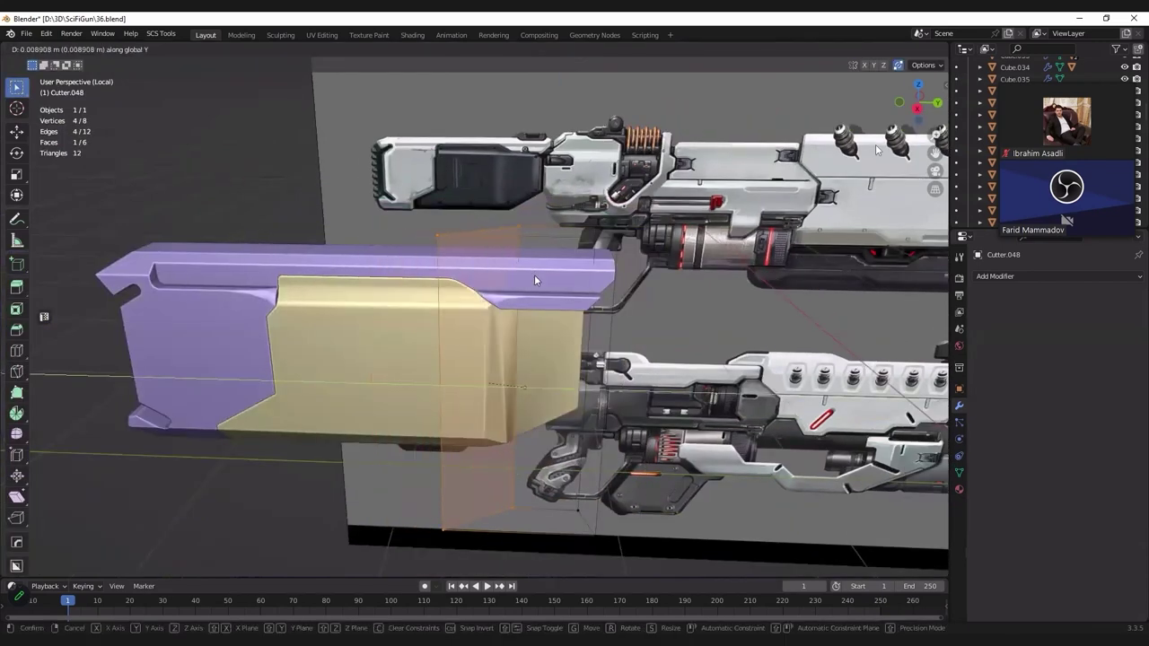
pyautogui.click(535, 276)
pyautogui.scroll(3, 535, 280)
pyautogui.press('g')
pyautogui.press('y')
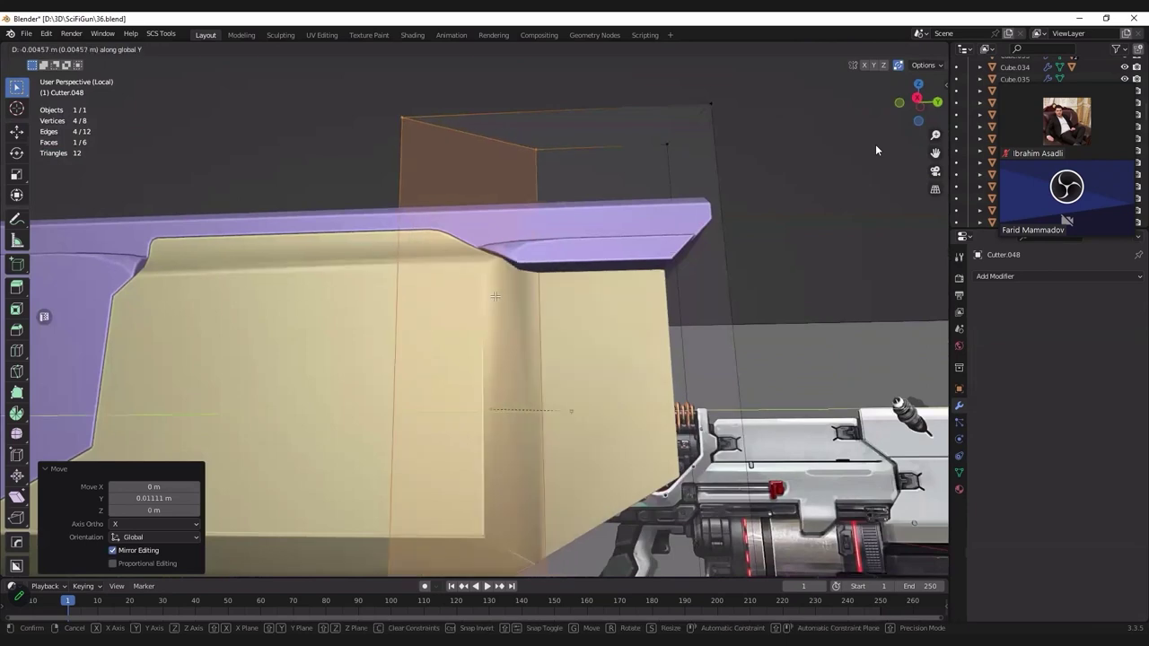
pyautogui.click(514, 287)
pyautogui.press('z')
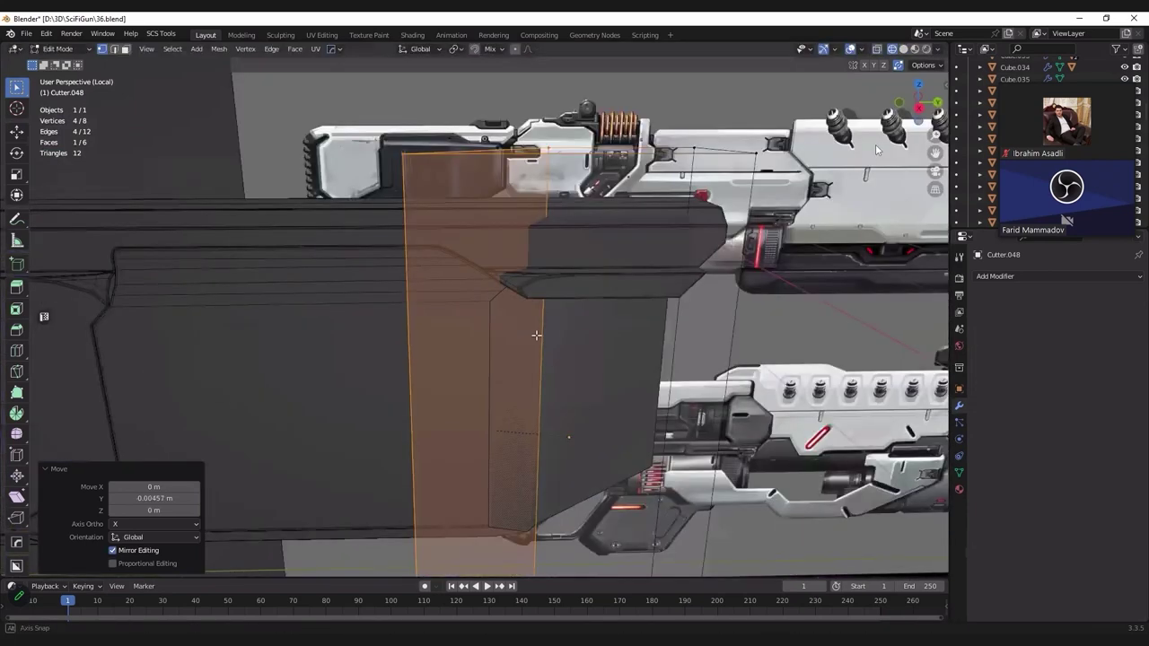
pyautogui.press('g')
pyautogui.rightClick(537, 335)
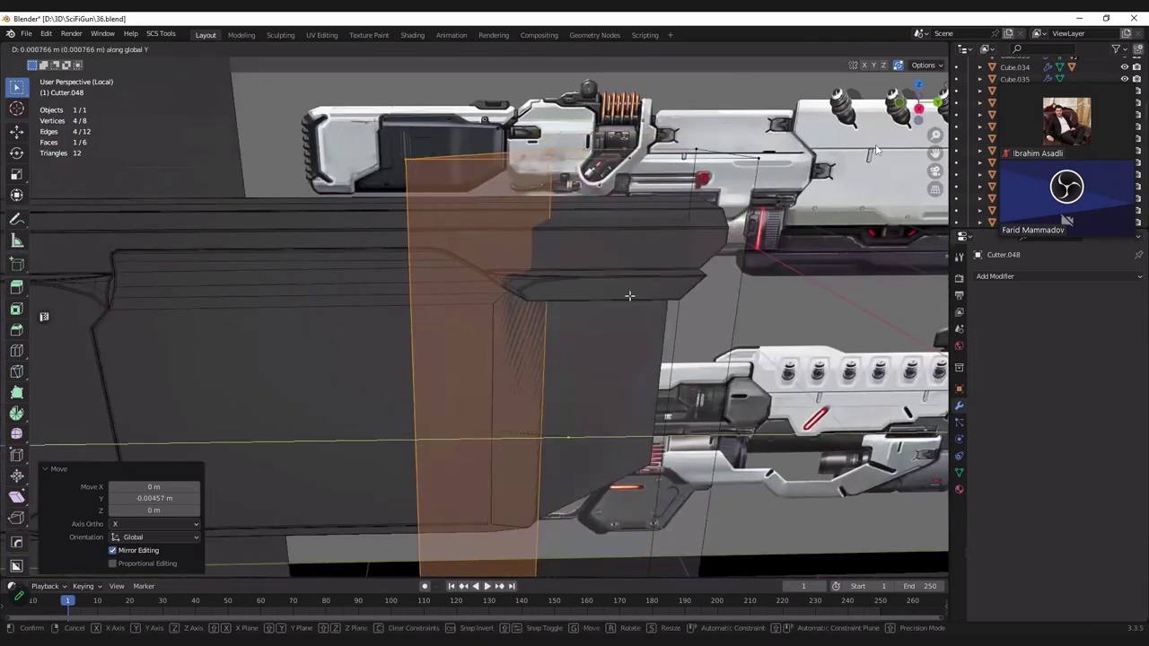
pyautogui.scroll(-2, 628, 296)
pyautogui.press('z')
# Step: Bevel Cutter.048's vertical edge to 3 segments and return to Object Mode
pyautogui.click(876, 150)
pyautogui.moveTo(876, 150); pyautogui.dragTo(749, 307, button='middle')
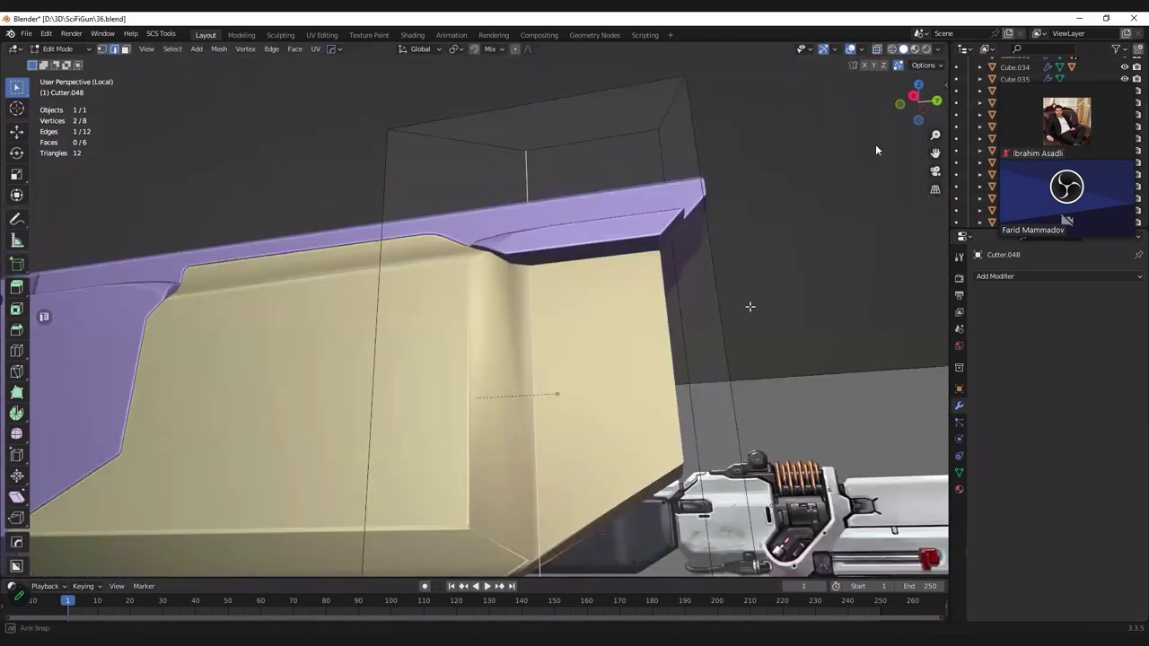
pyautogui.hotkey('ctrl', 'b')
pyautogui.scroll(2, 749, 307)
pyautogui.click(551, 278)
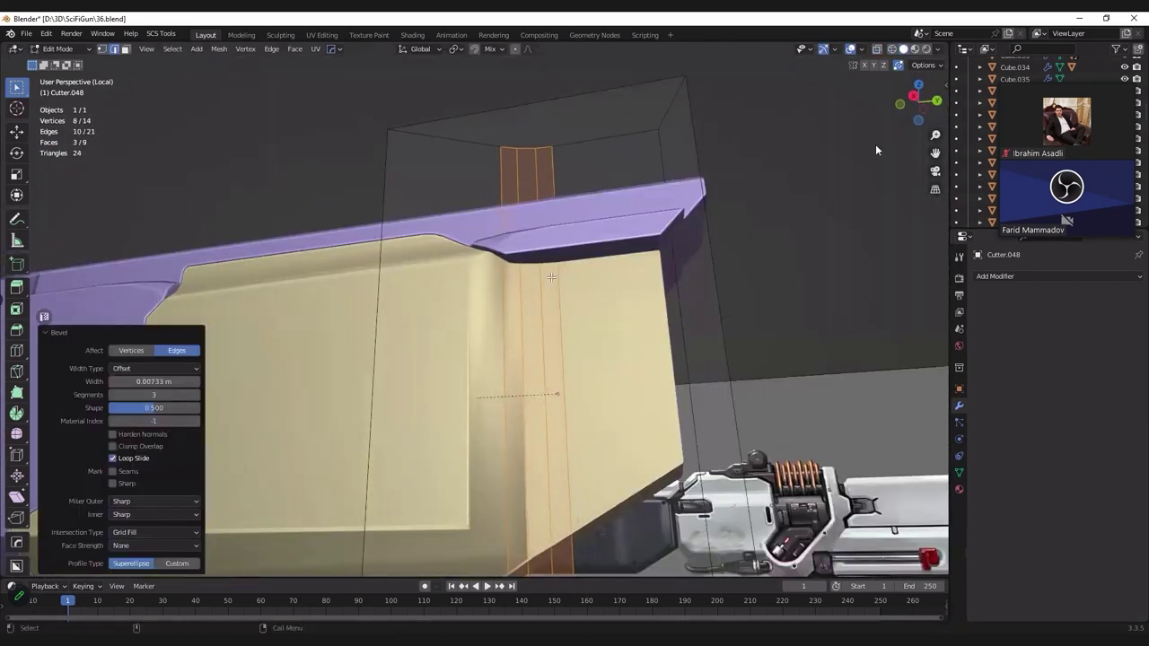
pyautogui.press('Tab')
pyautogui.moveTo(551, 277); pyautogui.dragTo(653, 263, button='middle')
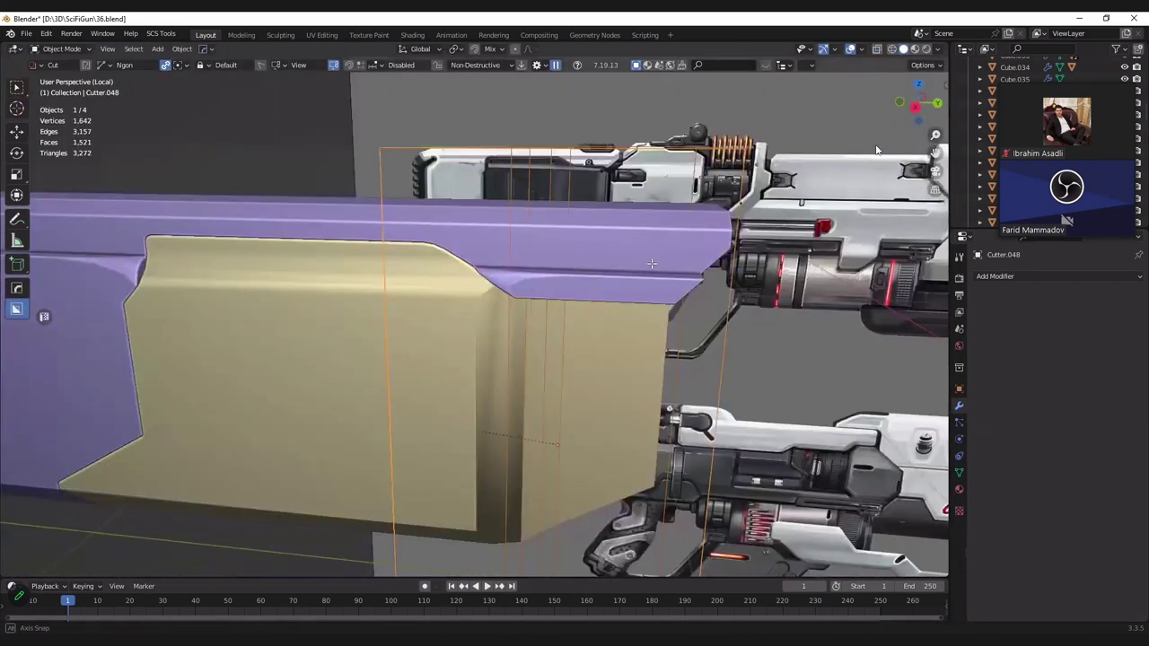
# Step: Frame Cutter.048 and move it along Y to reposition the cut
pyautogui.press('KP_Decimal')
pyautogui.press('g')
pyautogui.press('y')
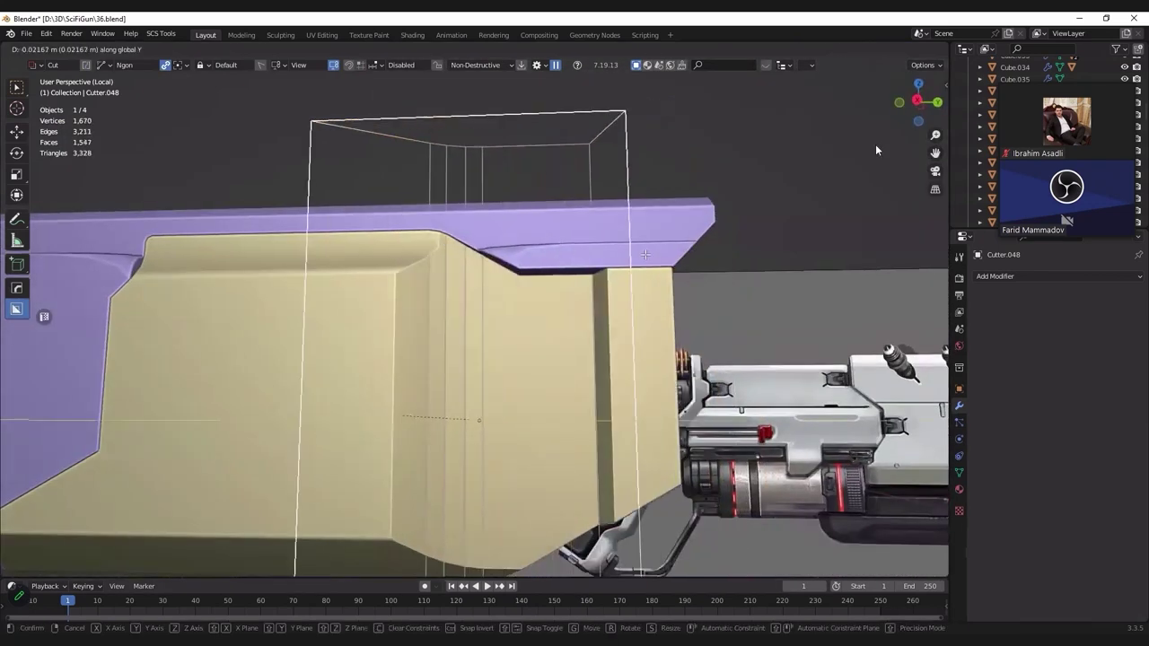
pyautogui.click(660, 299)
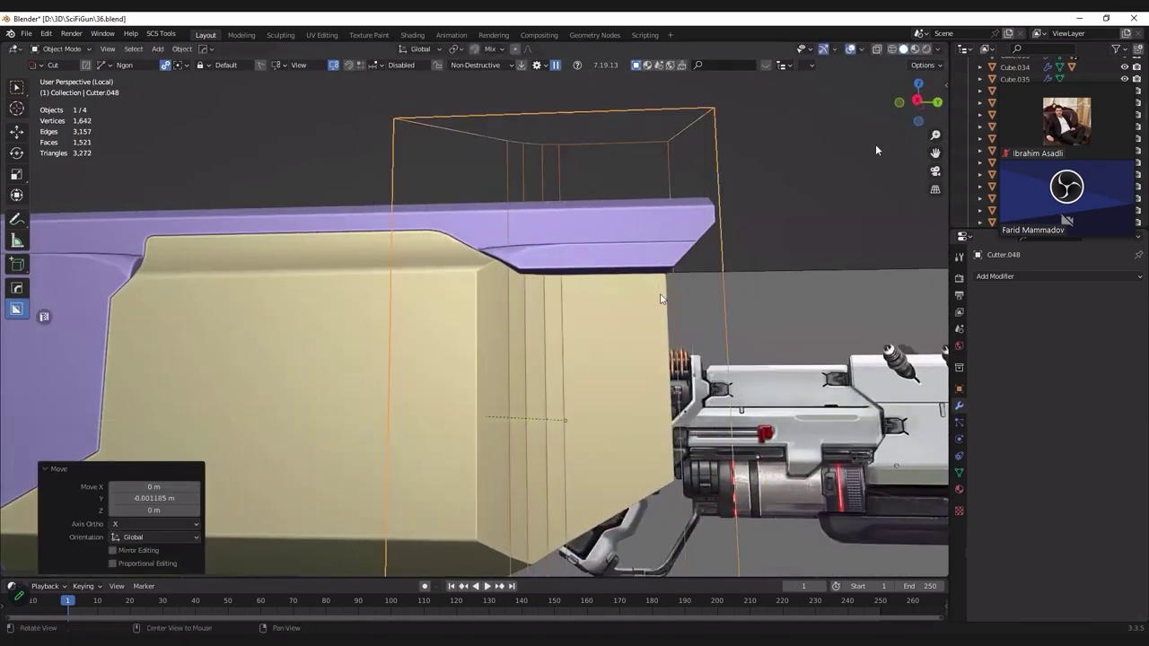
pyautogui.moveTo(673, 298)
pyautogui.mouseDown(button='middle')
pyautogui.moveTo(660, 268)
pyautogui.moveTo(601, 274)
pyautogui.mouseUp(button='middle')
pyautogui.press('g')
pyautogui.press('y')
pyautogui.click(661, 268)
# Step: Fine-tune Cutter.048's Y position with several small shifts
pyautogui.press('g')
pyautogui.press('y')
pyautogui.click(601, 273)
pyautogui.press('g')
pyautogui.press('y')
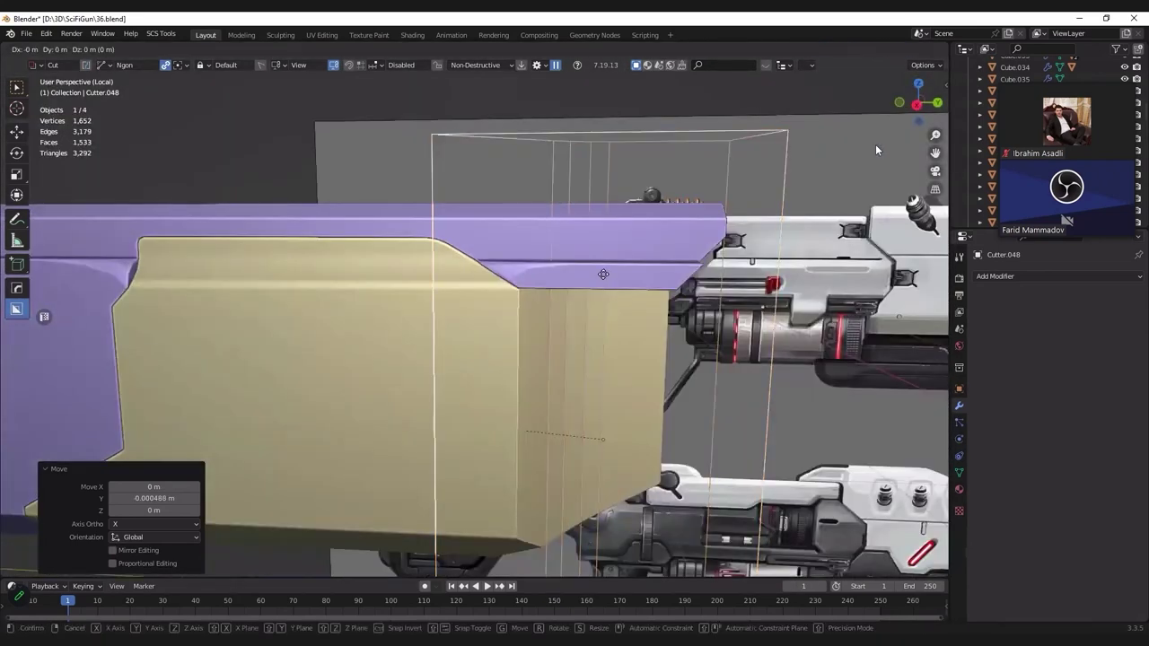
pyautogui.click(601, 274)
pyautogui.press('g')
pyautogui.press('y')
pyautogui.click(600, 276)
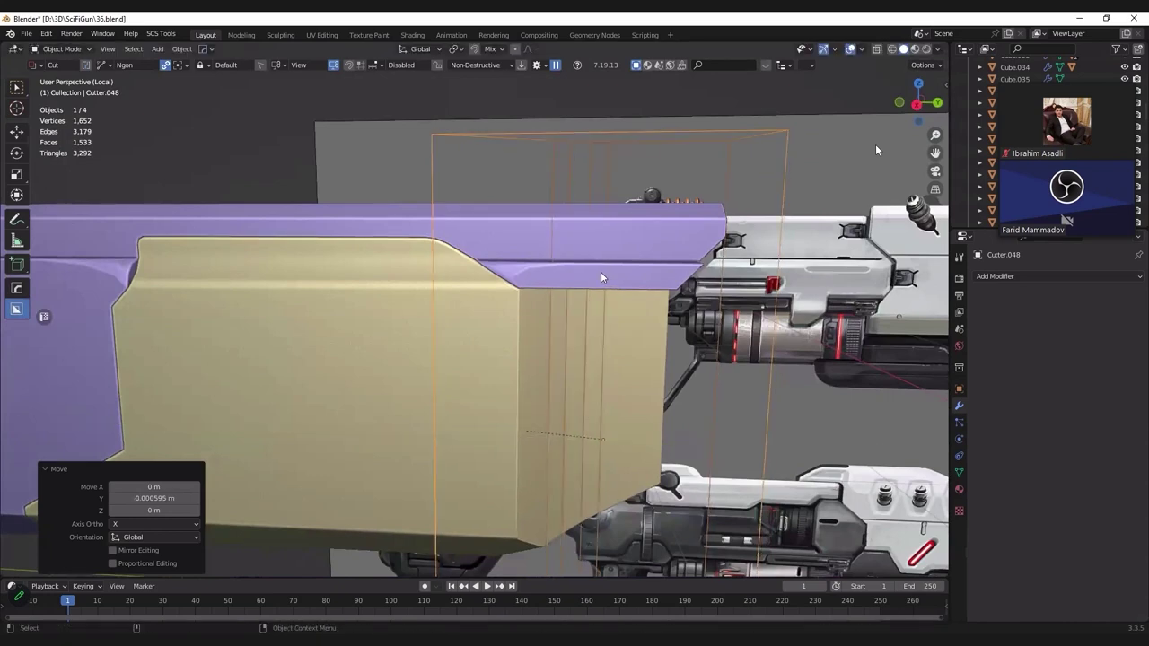
# Step: Isolate Cube.058, cycle to its boolean cutter, and adjust the cutter along Y in wireframe
pyautogui.click(381, 303)
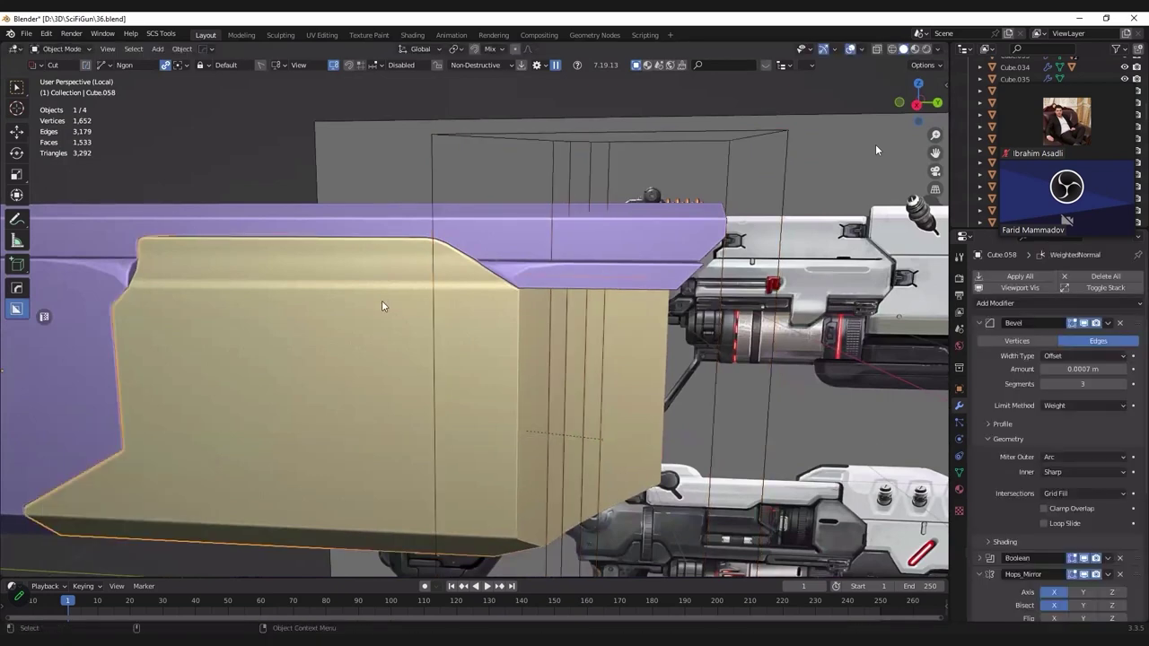
pyautogui.press('/')
pyautogui.press('/')
pyautogui.press('q')
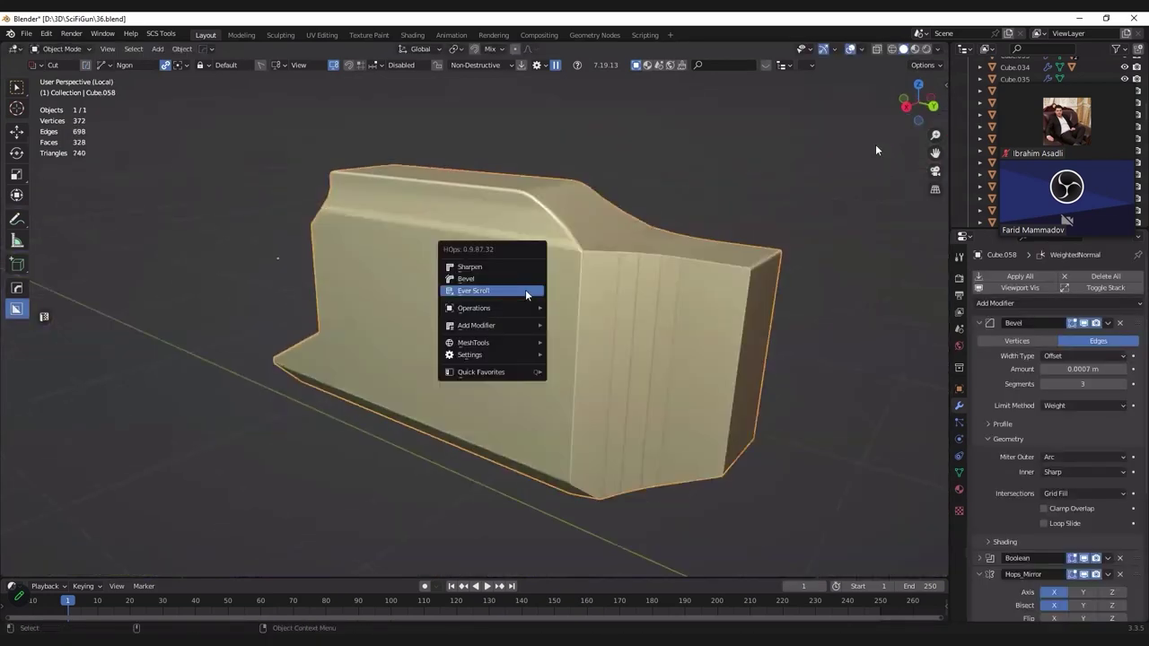
pyautogui.click(525, 289)
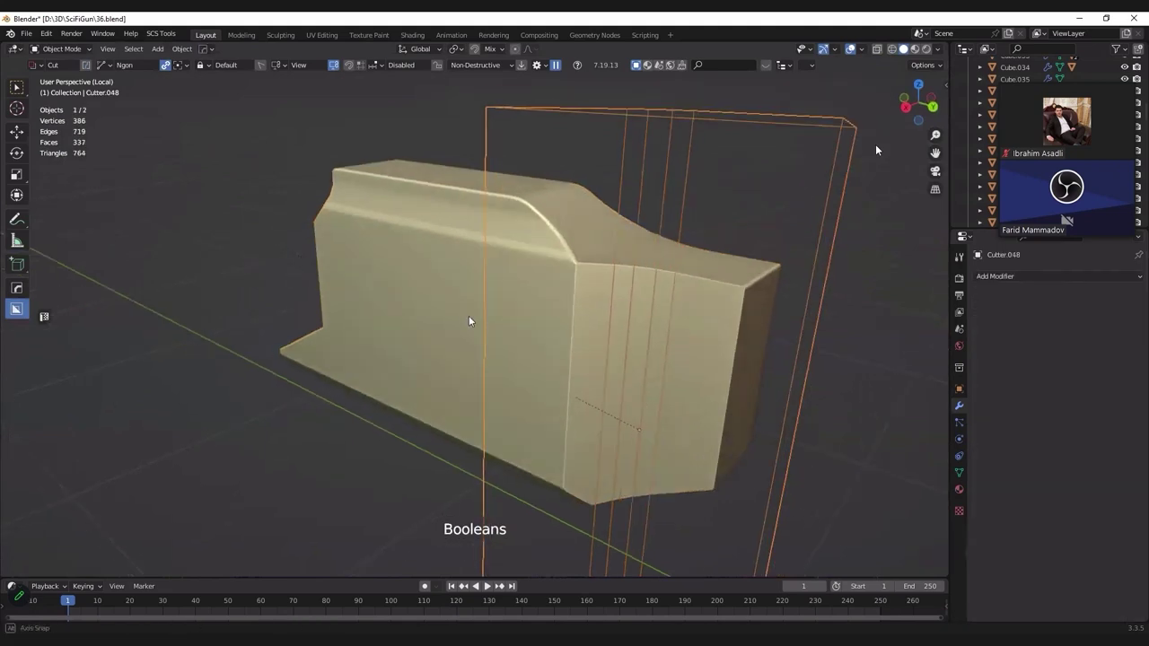
pyautogui.hotkey('shift', 'z')
pyautogui.press('g')
pyautogui.press('y')
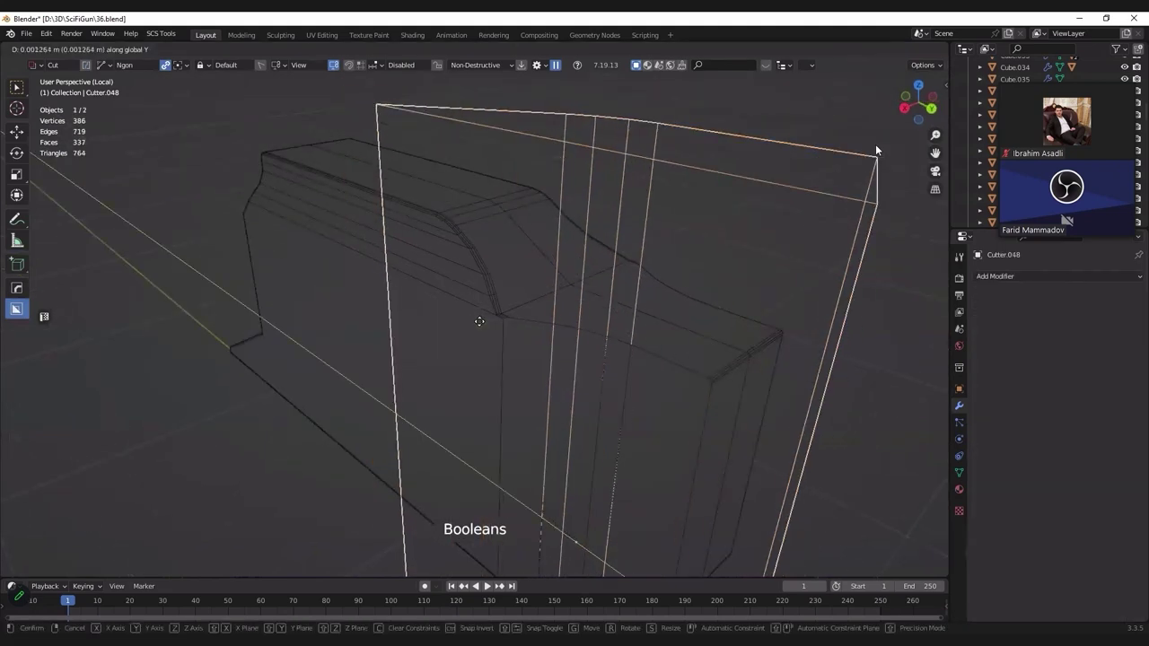
pyautogui.click(482, 327)
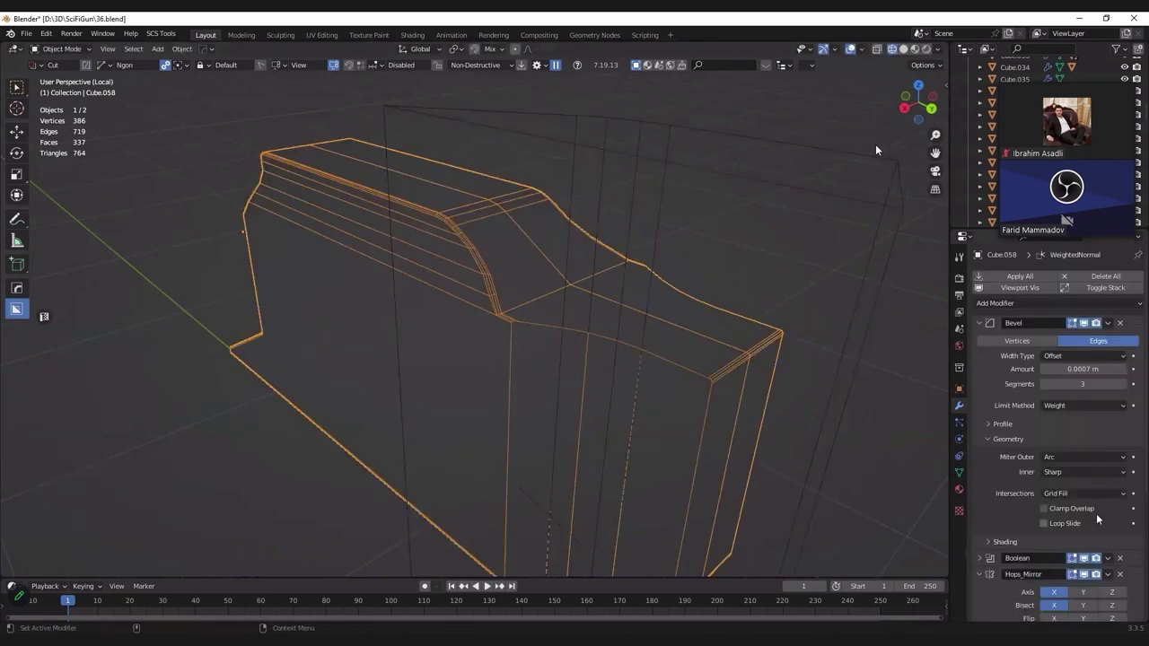
# Step: Apply Cube.058's Boolean modifier, delete Cutter.048, and open the body in Edit Mode
pyautogui.click(808, 191)
pyautogui.press('Delete')
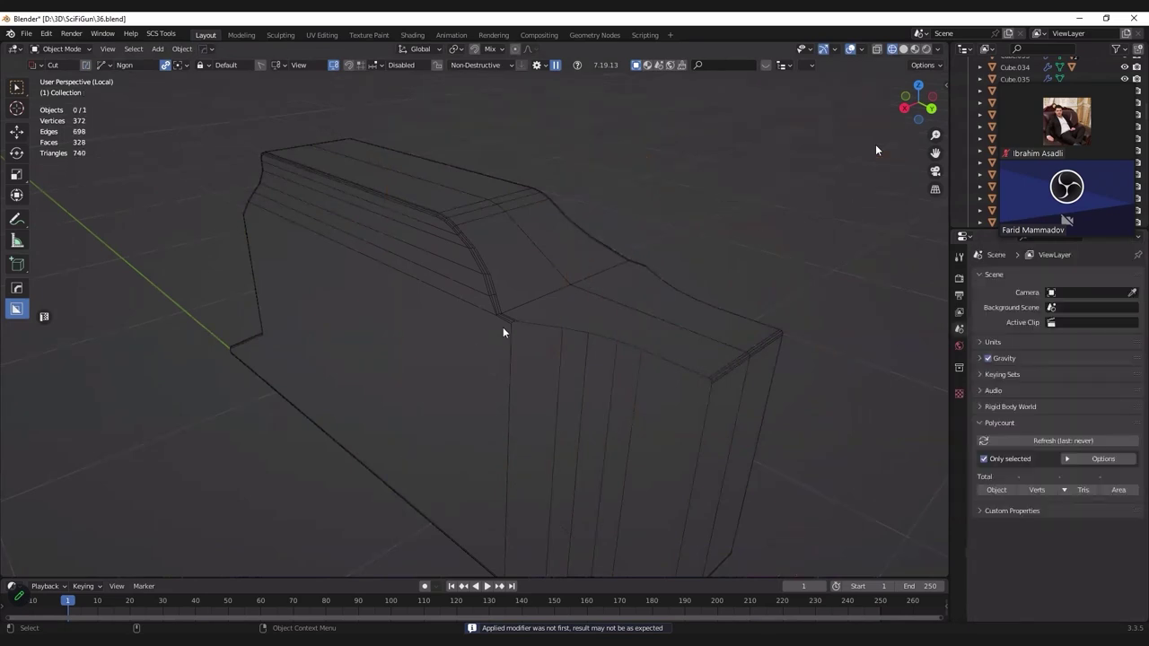
pyautogui.click(531, 356)
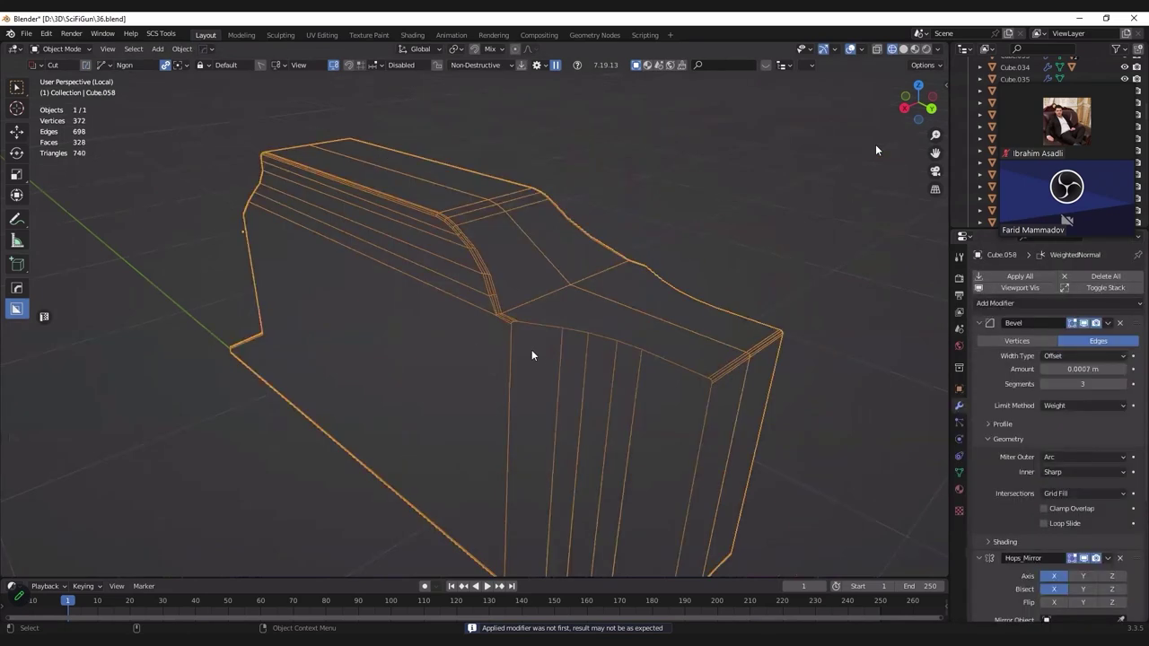
pyautogui.press('Tab')
pyautogui.scroll(3, 565, 361)
pyautogui.moveTo(566, 361); pyautogui.dragTo(793, 451, button='middle')
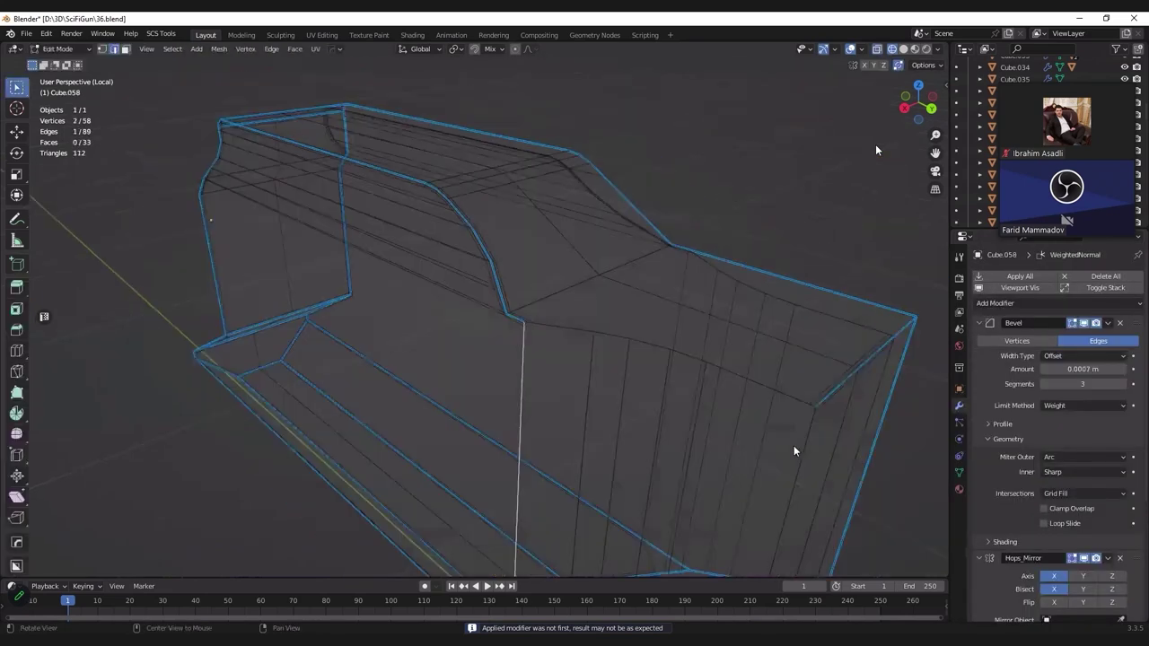
pyautogui.hotkey('alt', 'z')
# Step: Set the selected edge's Bevel Weight to 1.00 in the N panel
pyautogui.press('n')
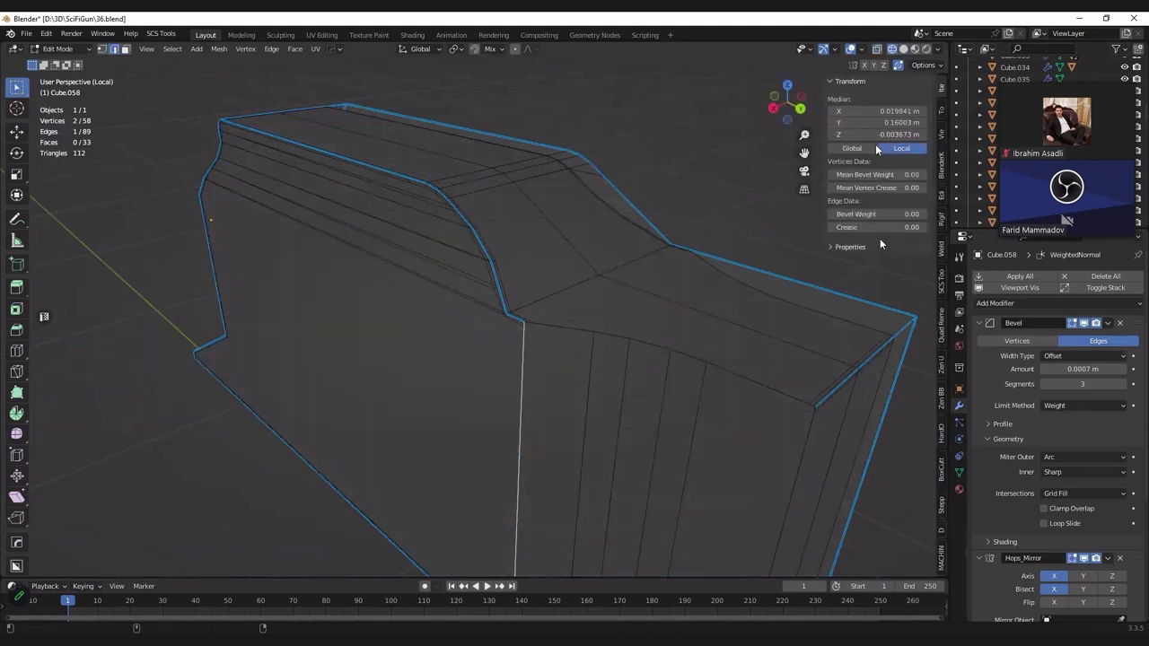
pyautogui.click(882, 214)
pyautogui.write('1')
pyautogui.press('Return')
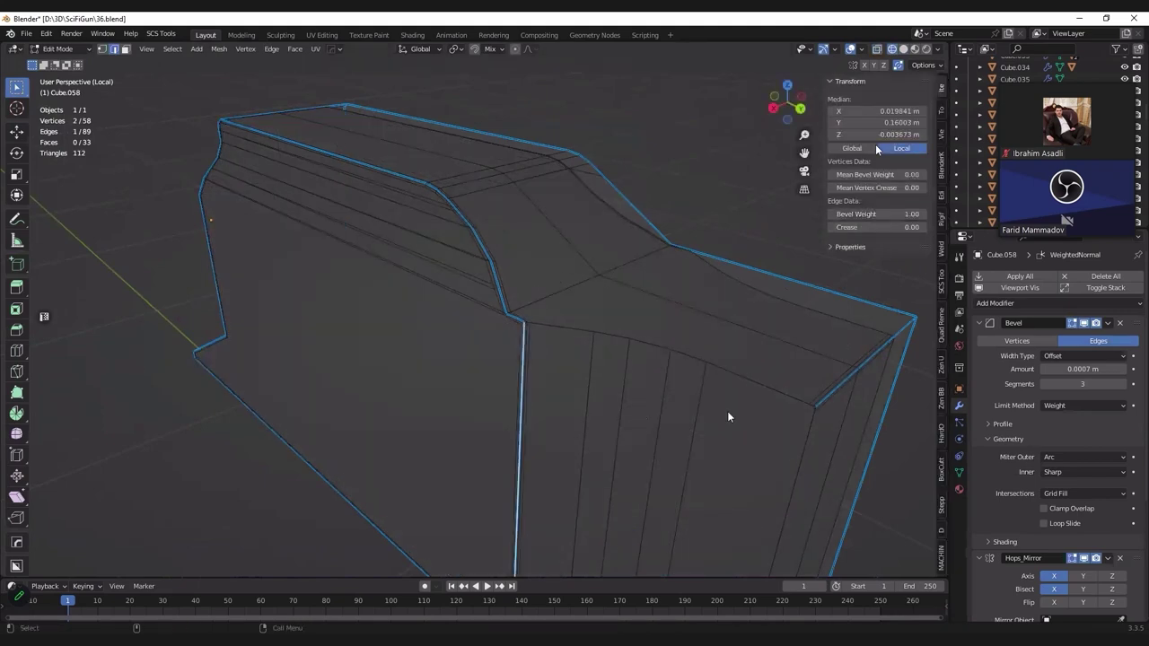
# Step: Apply Shade Smooth to the tan body in Object Mode
pyautogui.press('Tab')
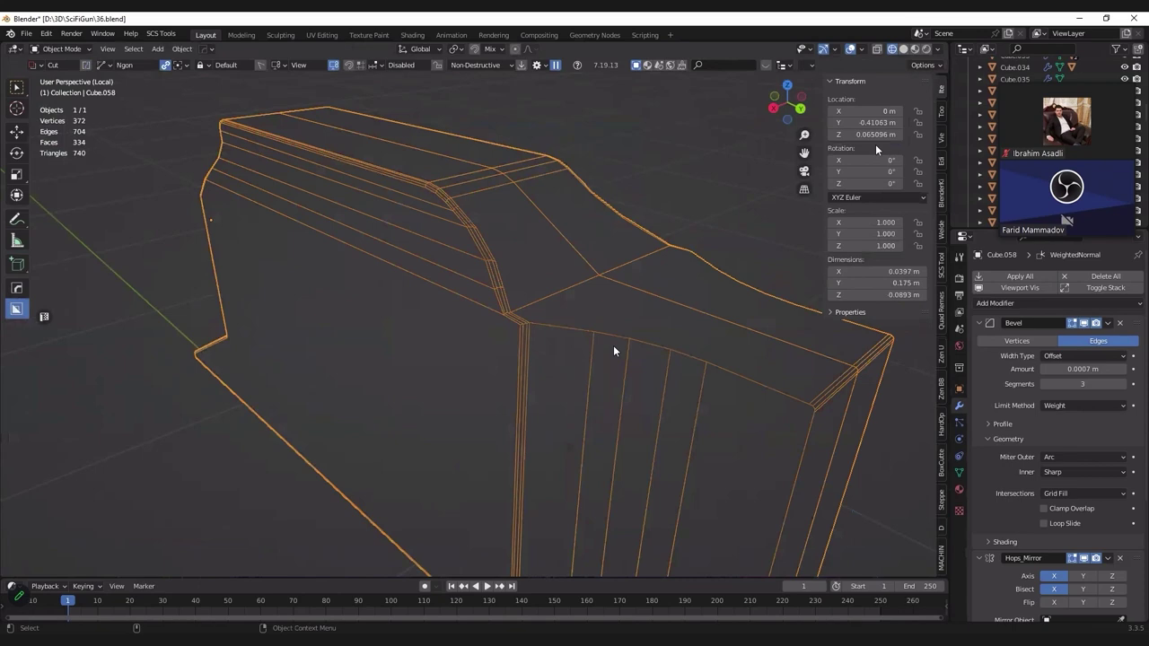
pyautogui.hotkey('shift', 'z')
pyautogui.moveTo(589, 245); pyautogui.dragTo(567, 392, button='middle')
pyautogui.rightClick(567, 394)
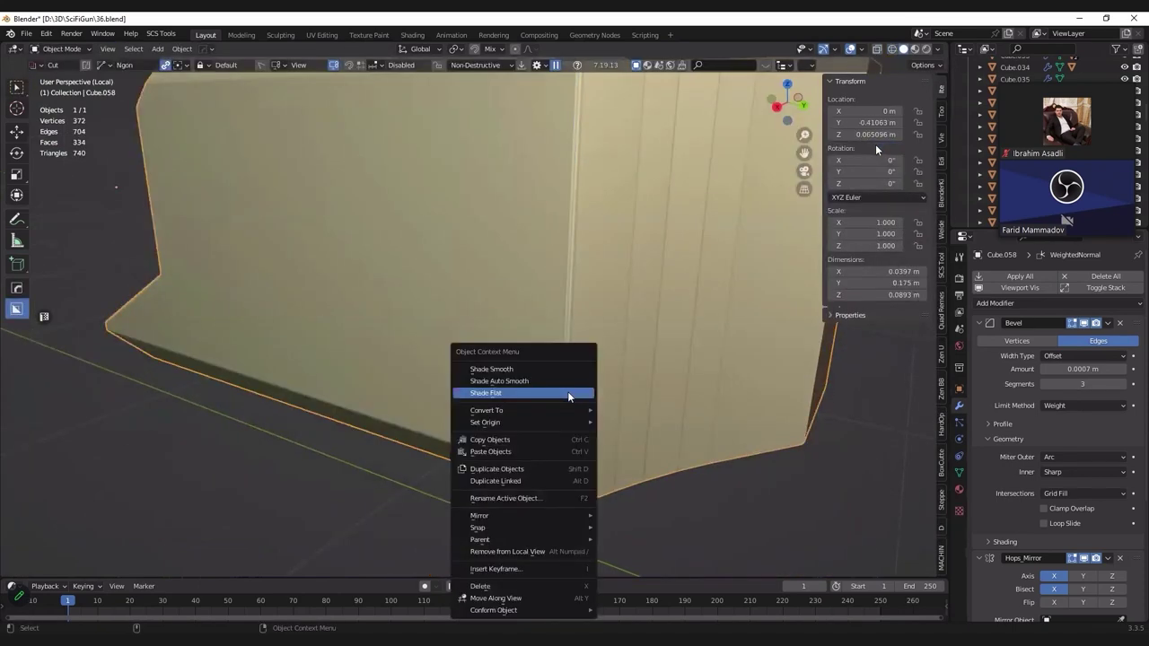
pyautogui.click(502, 369)
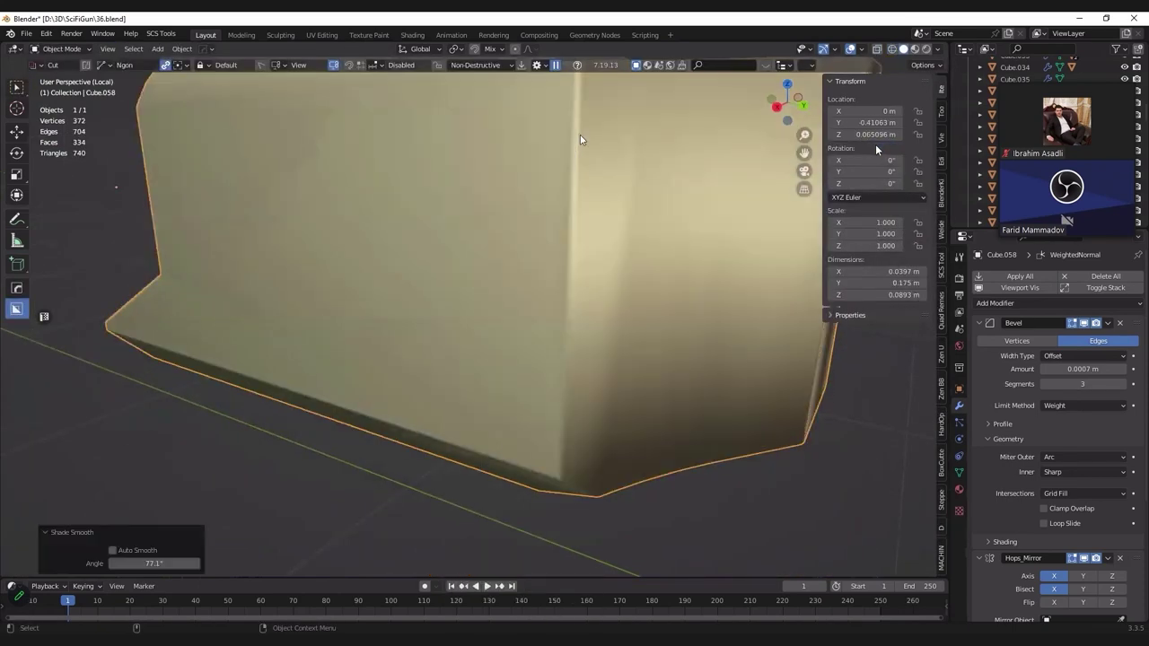
pyautogui.rightClick(516, 384)
# Step: Select the vertical edge at the body's front corner and bevel it into a narrow 2-segment strip
pyautogui.press('Tab')
pyautogui.moveTo(615, 173)
pyautogui.mouseDown(button='middle')
pyautogui.moveTo(568, 294)
pyautogui.moveTo(550, 308)
pyautogui.mouseUp(button='middle')
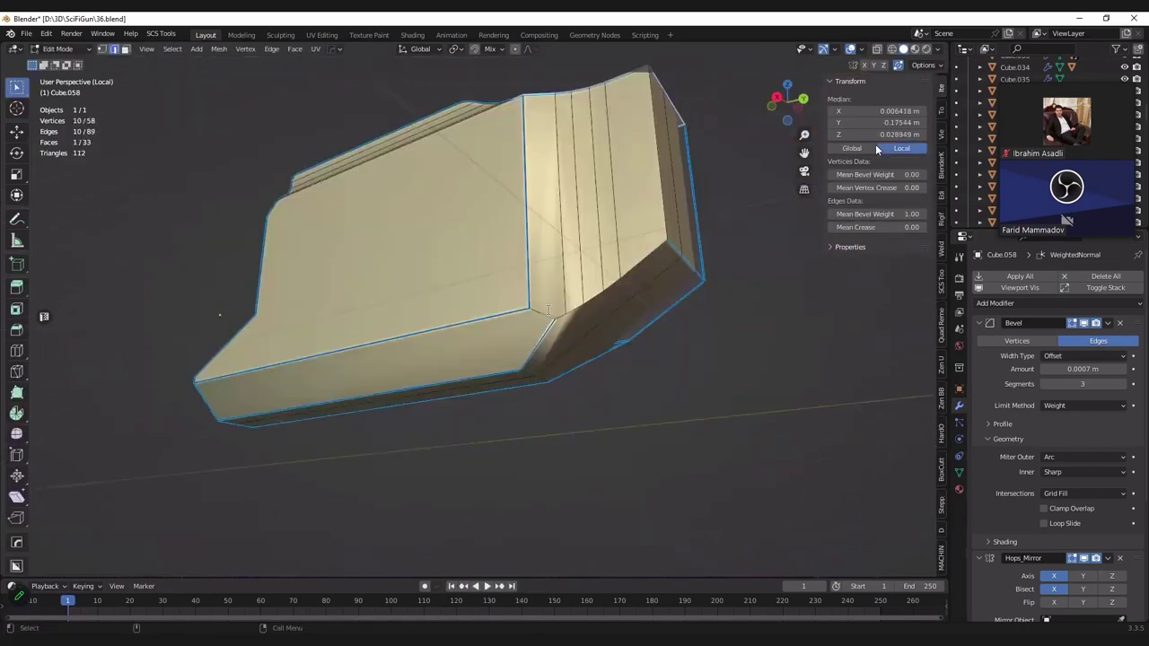
pyautogui.keyDown('ctrl'); pyautogui.click(527, 206); pyautogui.keyUp('ctrl')
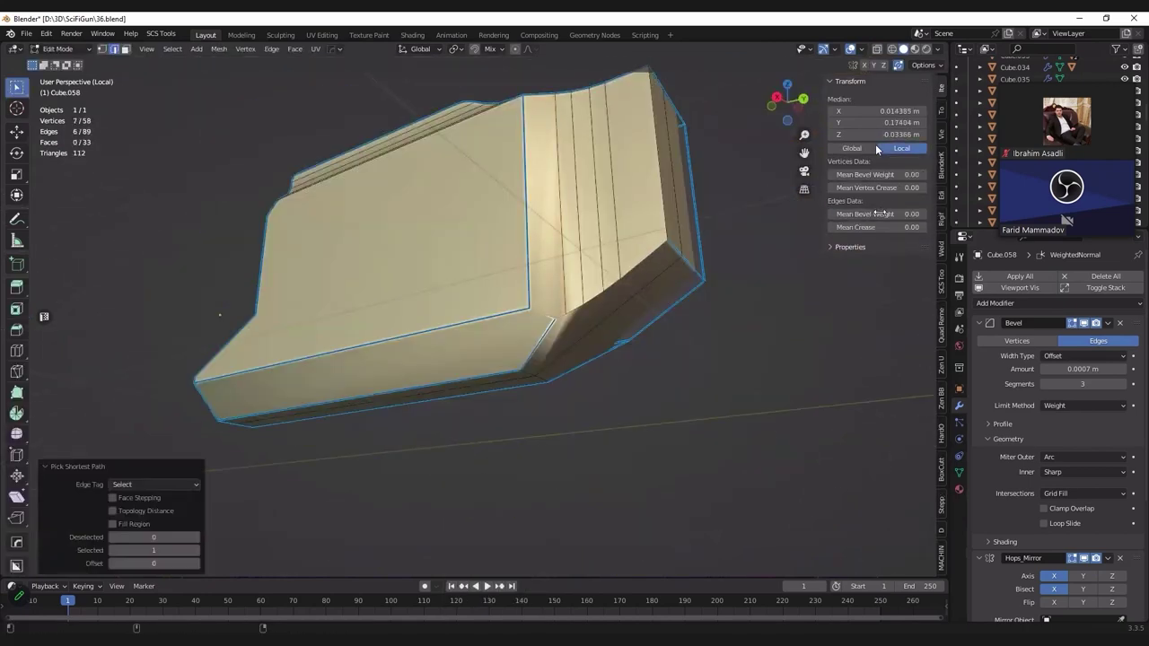
pyautogui.moveTo(718, 233); pyautogui.dragTo(684, 229, button='middle')
pyautogui.click(653, 215)
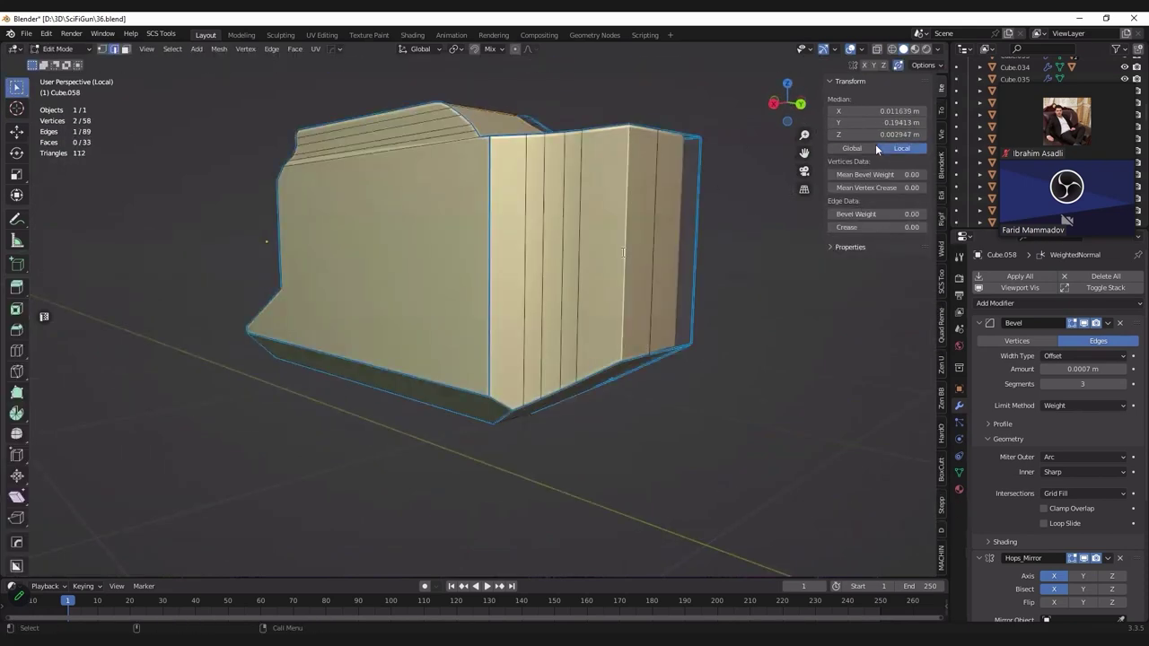
pyautogui.moveTo(655, 248)
pyautogui.mouseDown(button='middle')
pyautogui.moveTo(551, 259)
pyautogui.moveTo(491, 309)
pyautogui.mouseUp(button='middle')
pyautogui.moveTo(539, 238); pyautogui.dragTo(526, 235, button='middle')
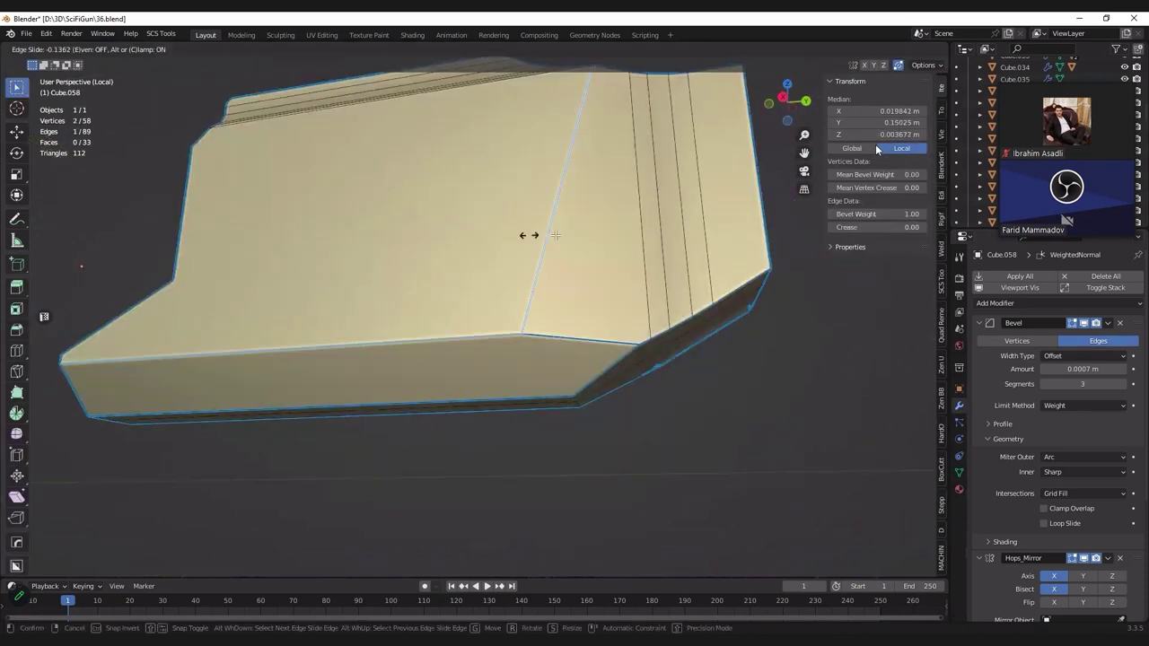
pyautogui.moveTo(595, 215)
pyautogui.mouseDown(button='middle')
pyautogui.moveTo(569, 296)
pyautogui.moveTo(636, 224)
pyautogui.mouseUp(button='middle')
pyautogui.click(636, 223)
pyautogui.scroll(2, 646, 231)
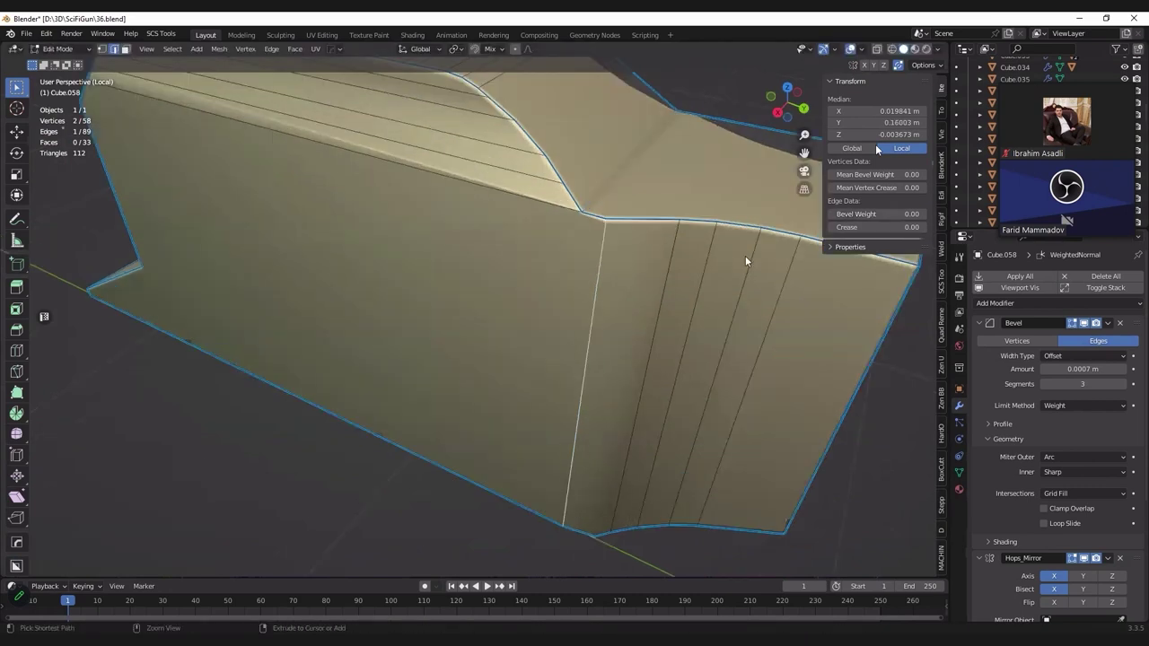
pyautogui.hotkey('ctrl', 'b')
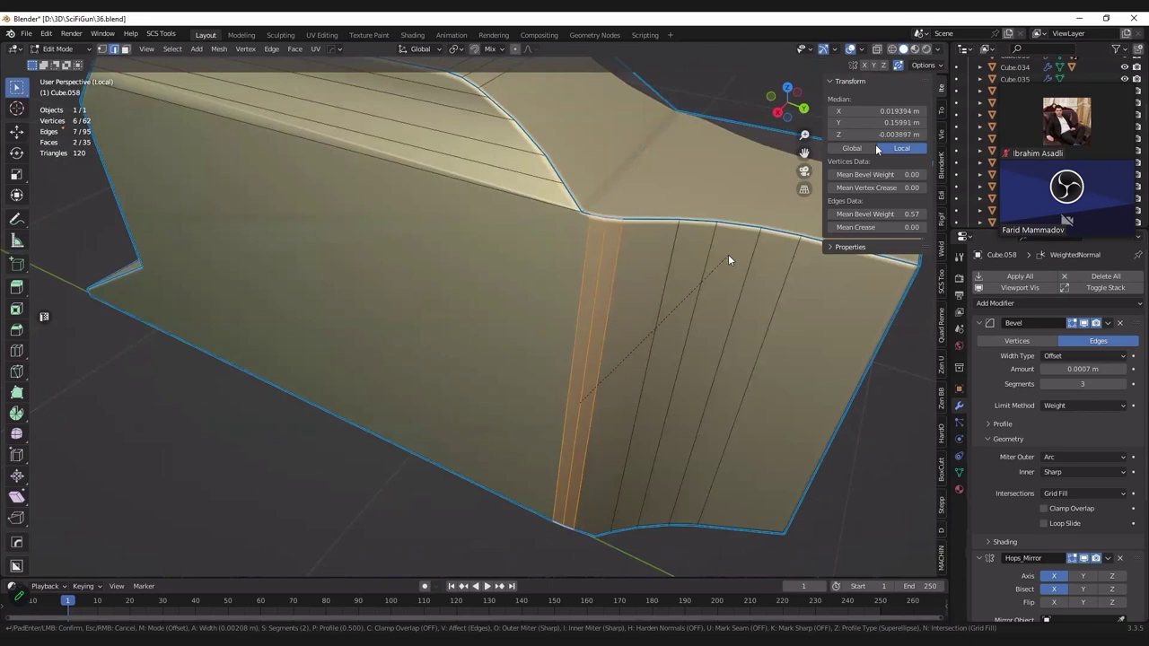
# Step: Confirm the edge bevel, check it in wireframe, and bevel the strip's edges a second time
pyautogui.click(728, 256)
pyautogui.press('Tab')
pyautogui.press('z')
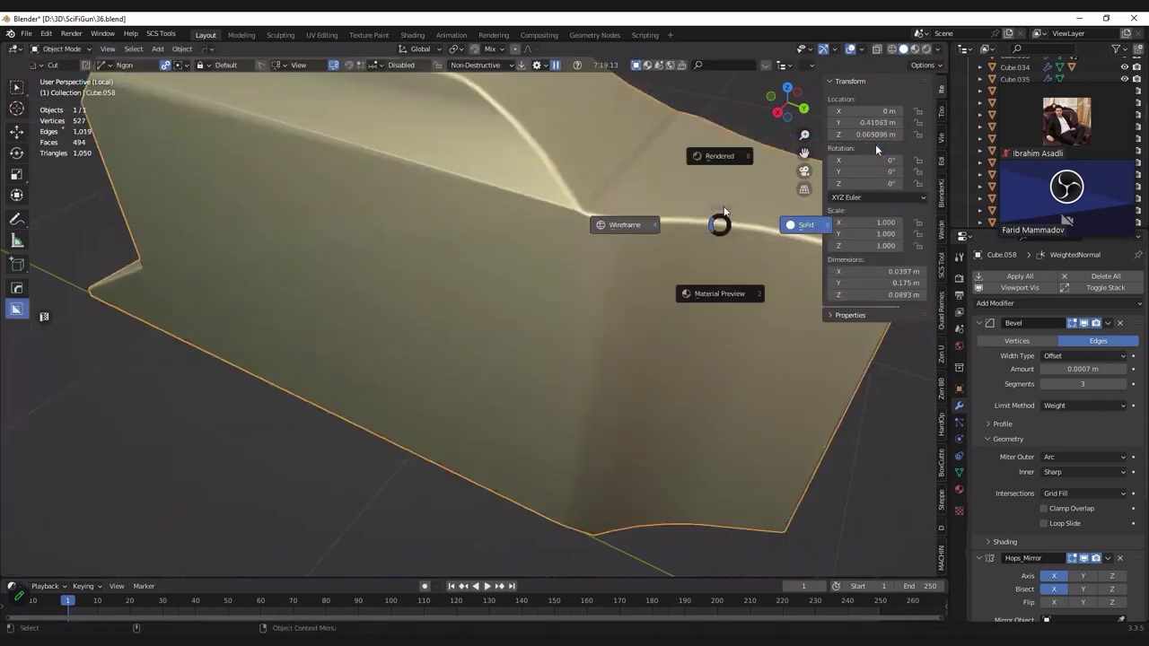
pyautogui.press('4')
pyautogui.press('Tab')
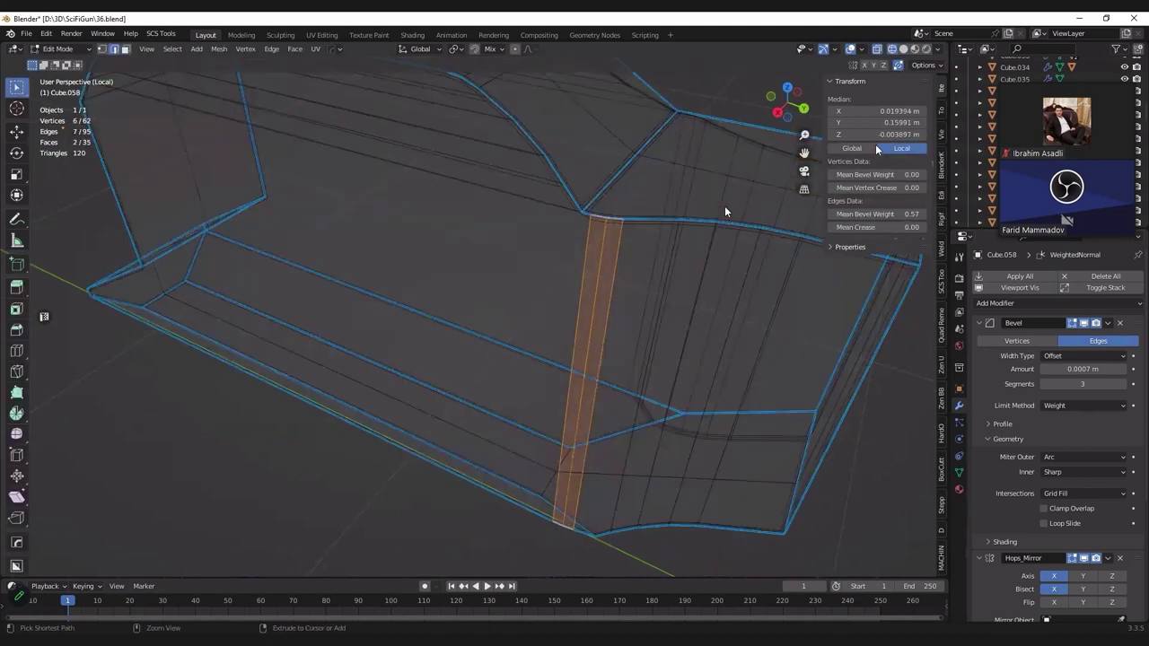
pyautogui.hotkey('ctrl', 'b')
pyautogui.click(724, 211)
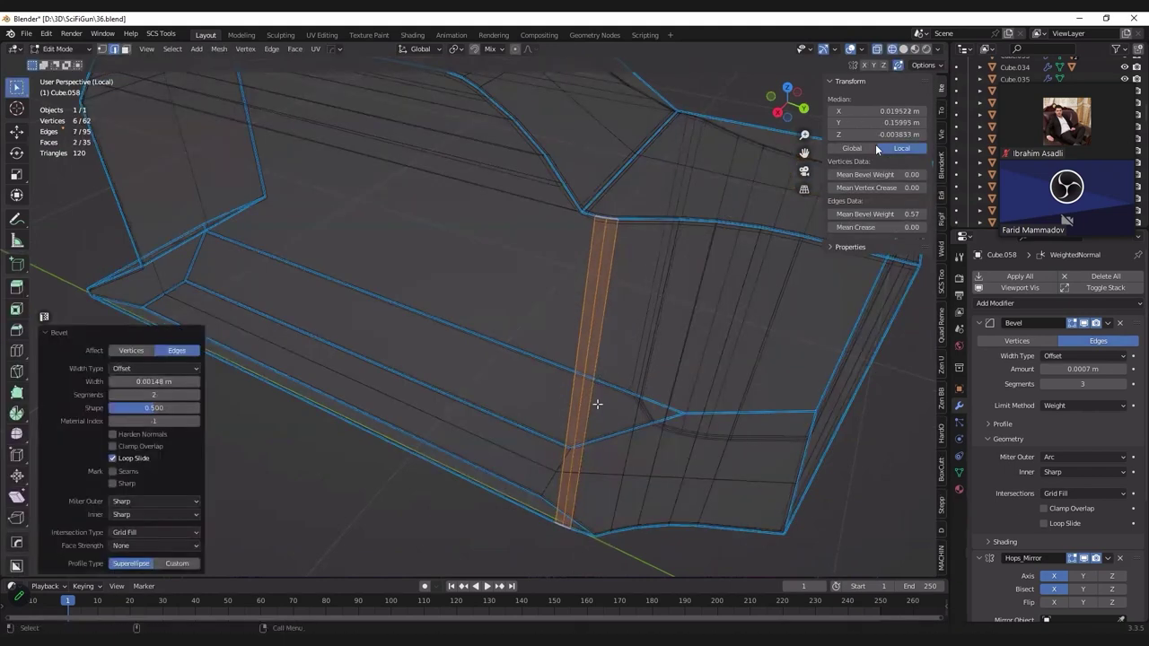
pyautogui.press('Tab')
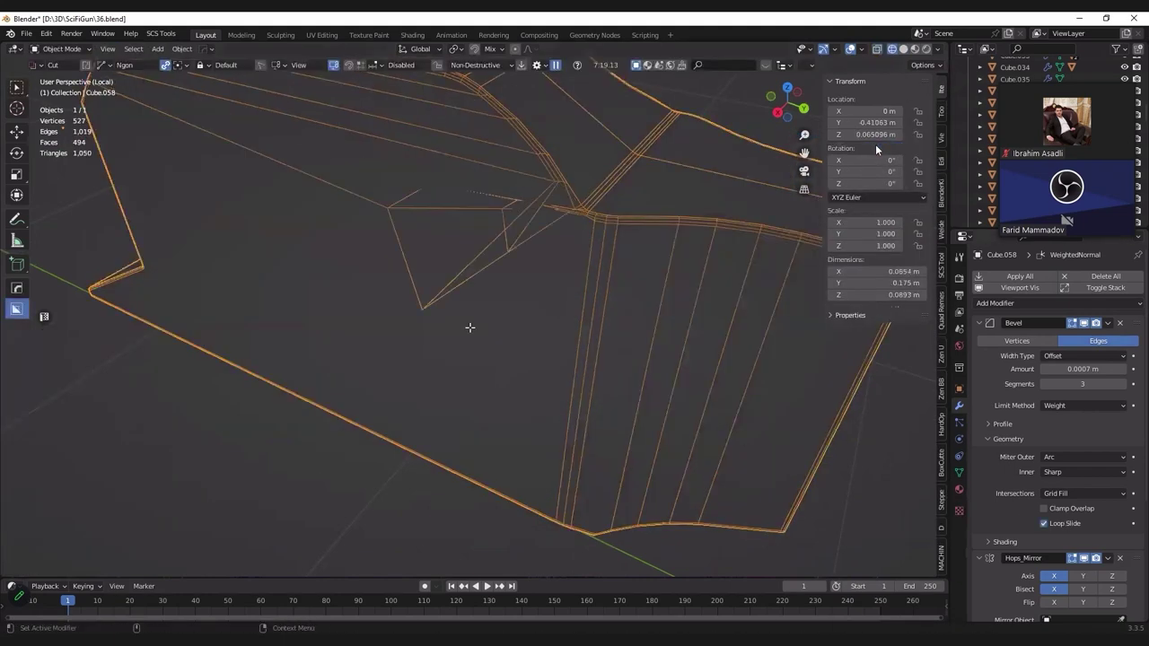
# Step: Nudge the strip's top corner vertex slightly; try dissolving the vertical edge below, then undo
pyautogui.press('Tab')
pyautogui.press('1')
pyautogui.click(569, 218)
pyautogui.press('g')
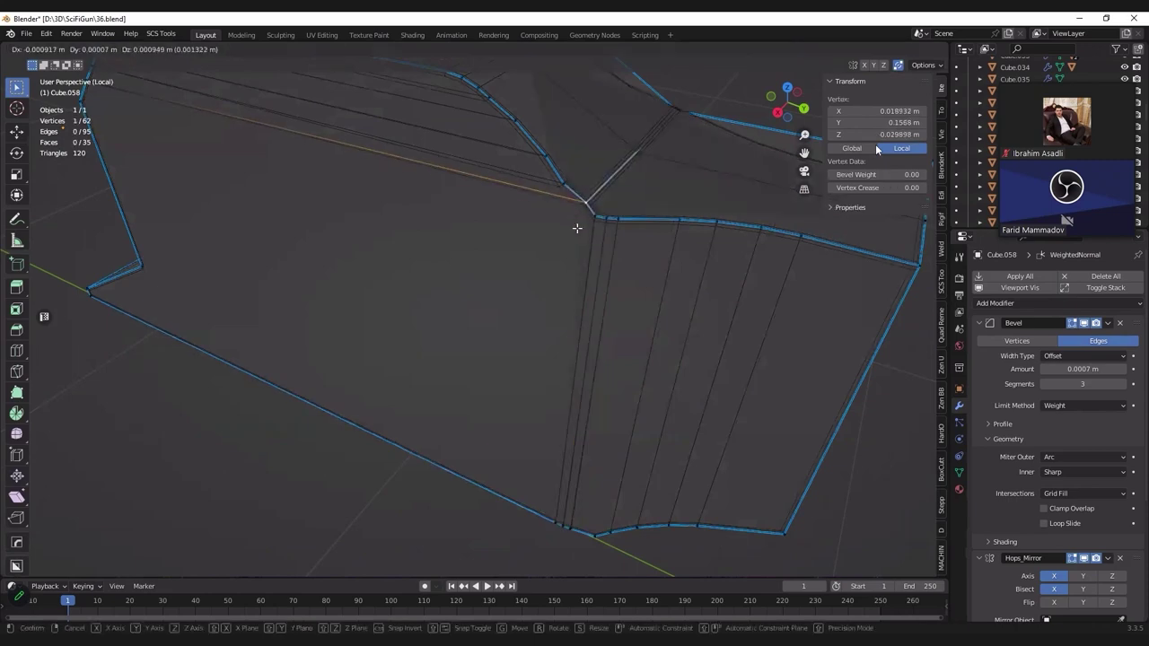
pyautogui.click(551, 280)
pyautogui.press('KP_Decimal')
pyautogui.hotkey('alt', 'z')
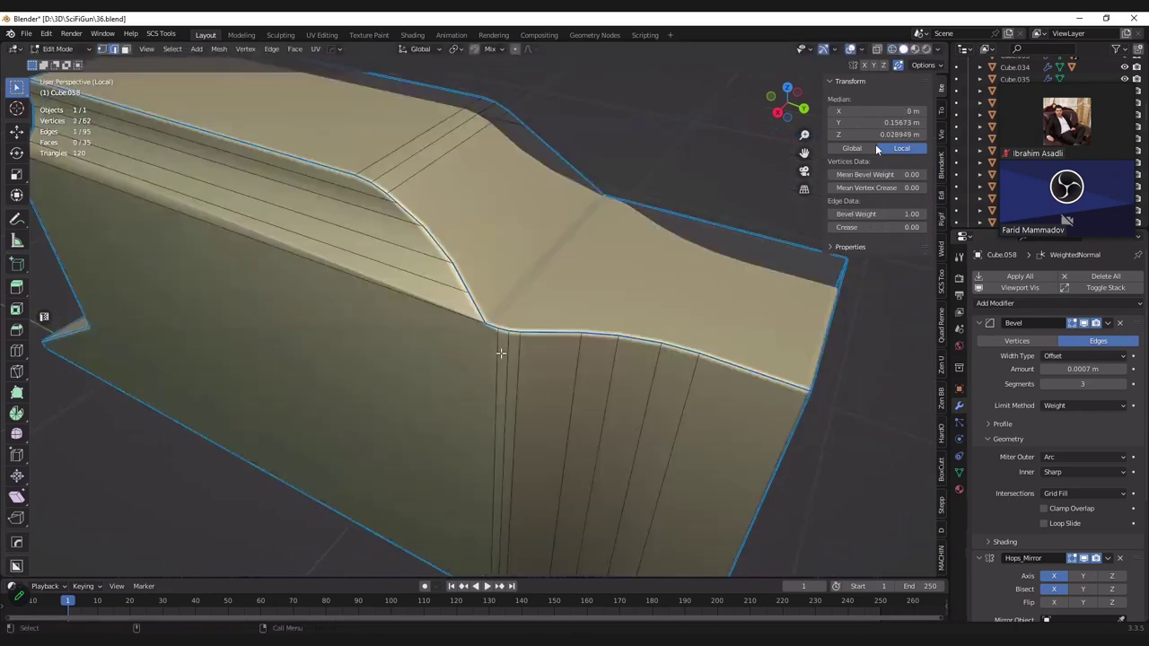
pyautogui.click(500, 353)
pyautogui.hotkey('ctrl', 'x')
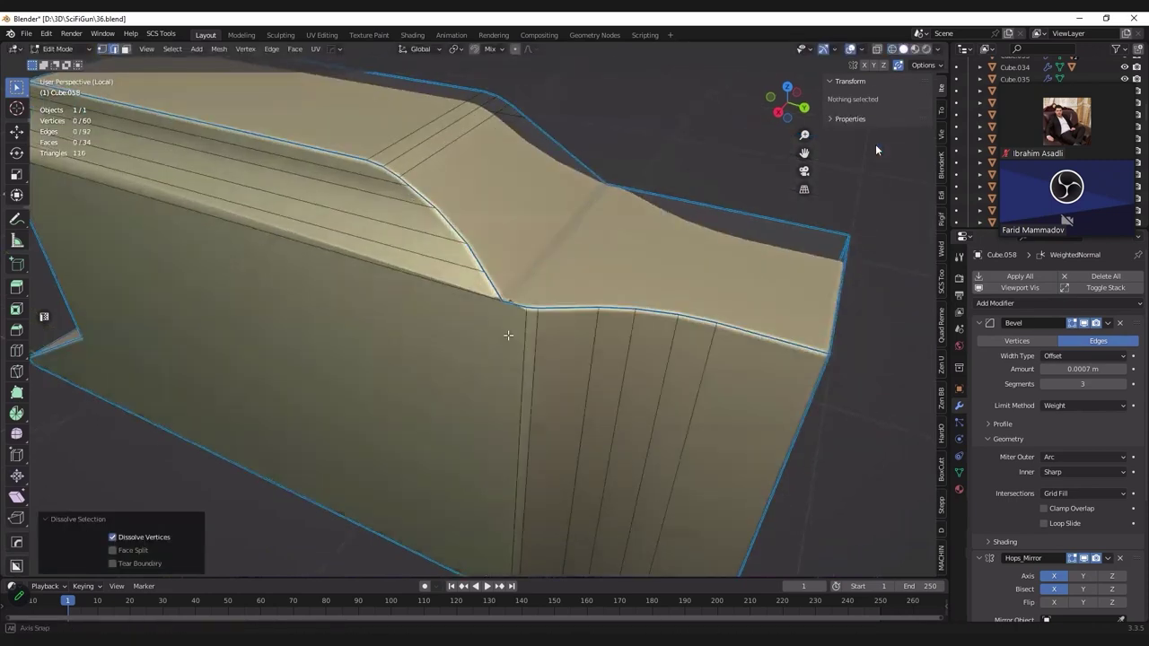
pyautogui.moveTo(511, 323)
pyautogui.mouseDown(button='middle')
pyautogui.moveTo(530, 350)
pyautogui.moveTo(523, 368)
pyautogui.moveTo(649, 345)
pyautogui.mouseUp(button='middle')
pyautogui.hotkey('ctrl', 'z')
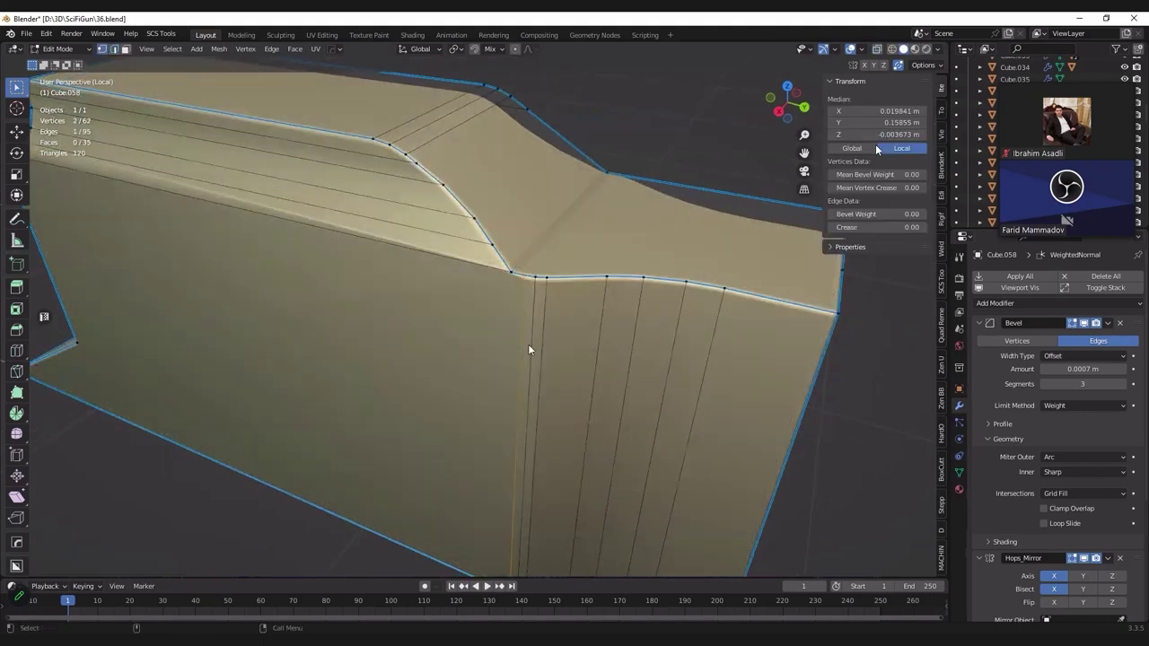
pyautogui.press('Tab')
# Step: Round off the tan body's front corner edge with a bevel
pyautogui.scroll(-4, 523, 368)
pyautogui.press('Tab')
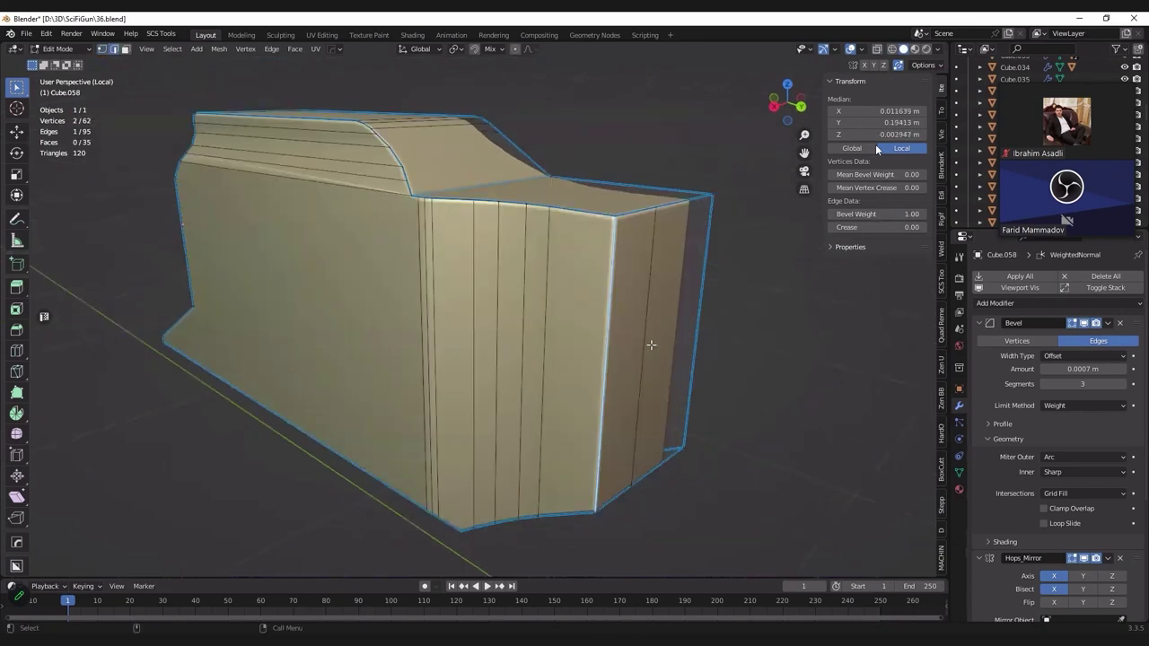
pyautogui.press('KP_Divide')
pyautogui.scroll(-3, 650, 345)
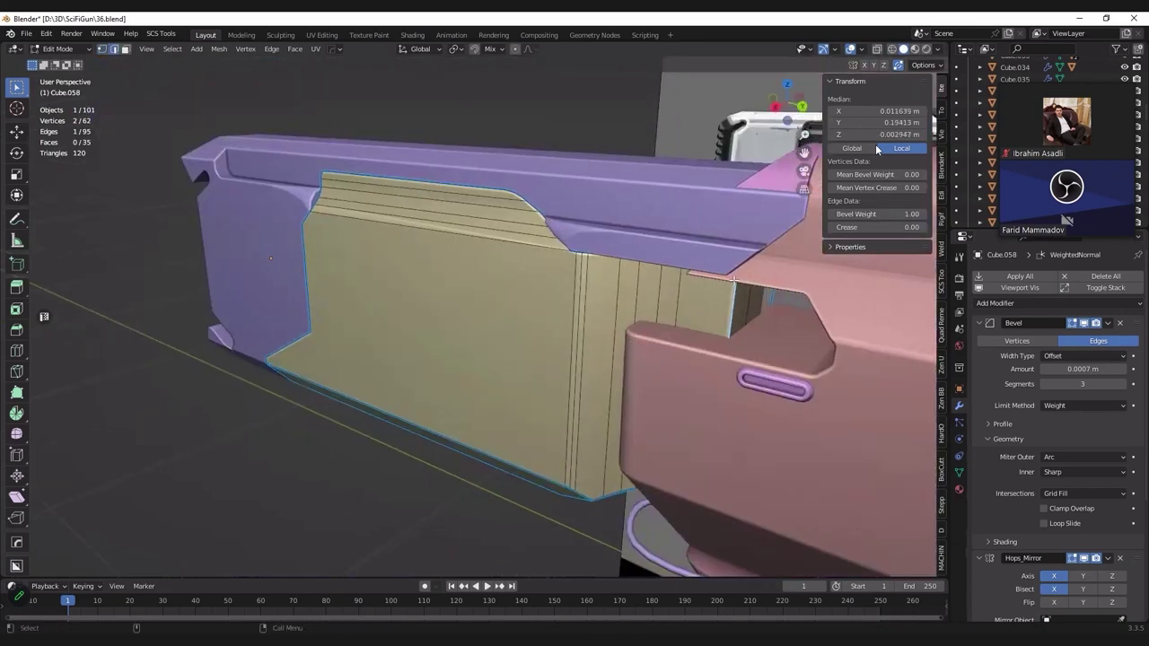
pyautogui.press('KP_Divide')
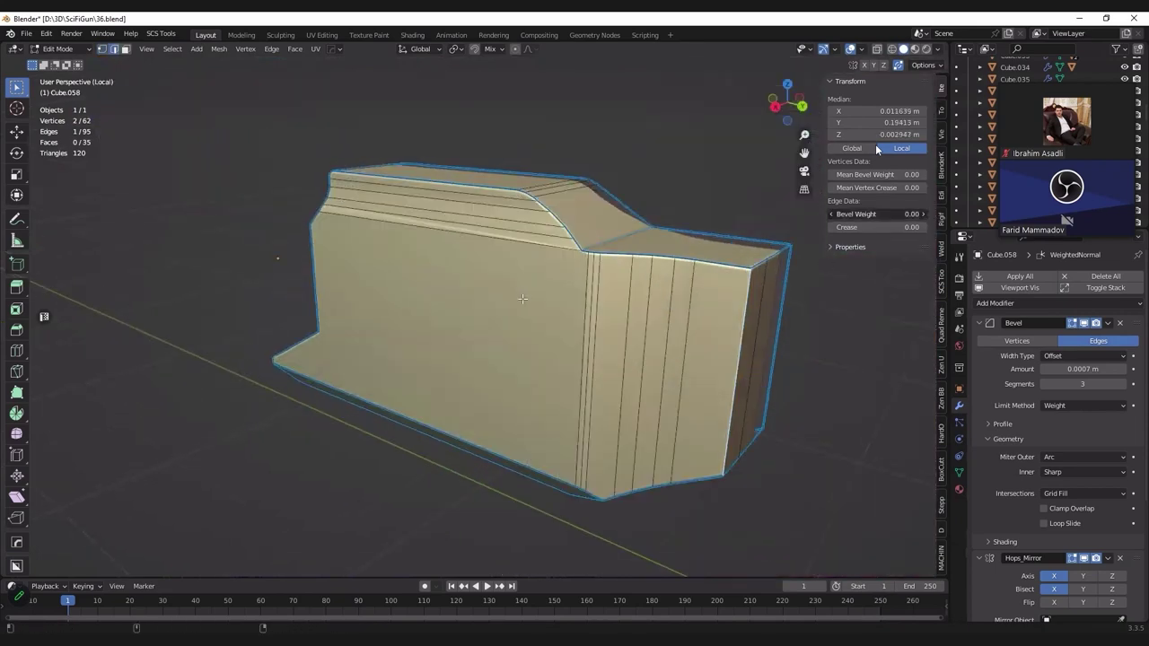
pyautogui.moveTo(718, 305); pyautogui.dragTo(690, 335, button='middle')
pyautogui.hotkey('ctrl', 'b')
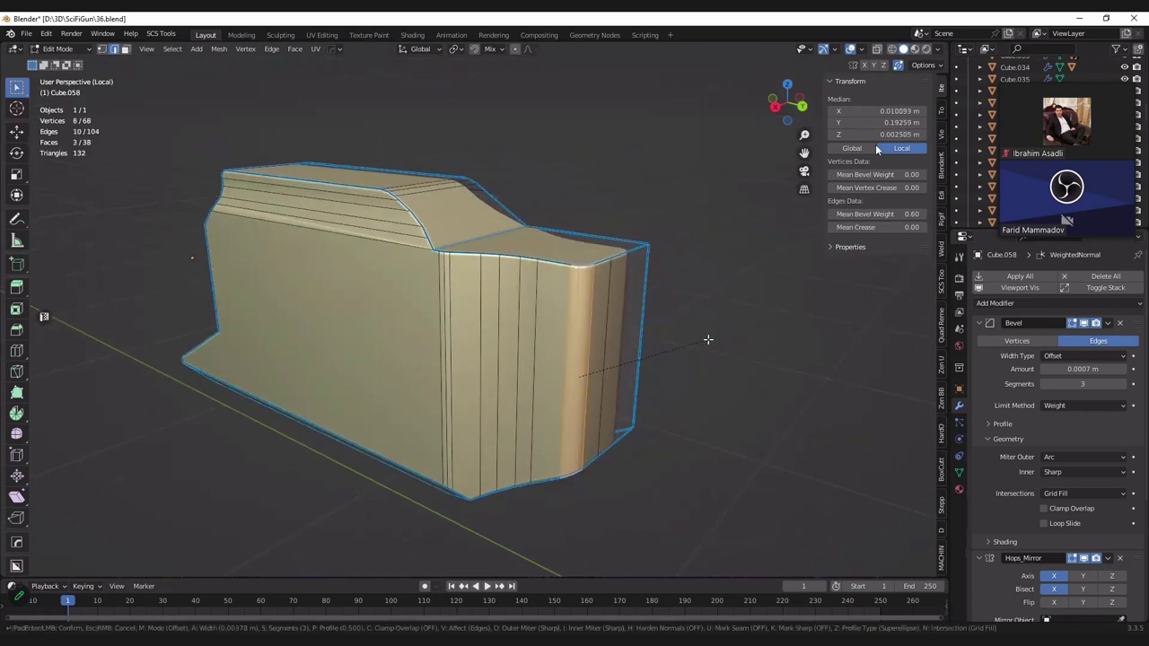
pyautogui.click(712, 338)
pyautogui.press('Tab')
# Step: Select all of the plate's geometry and merge overlapping vertices by distance
pyautogui.moveTo(606, 320); pyautogui.dragTo(699, 310, button='middle')
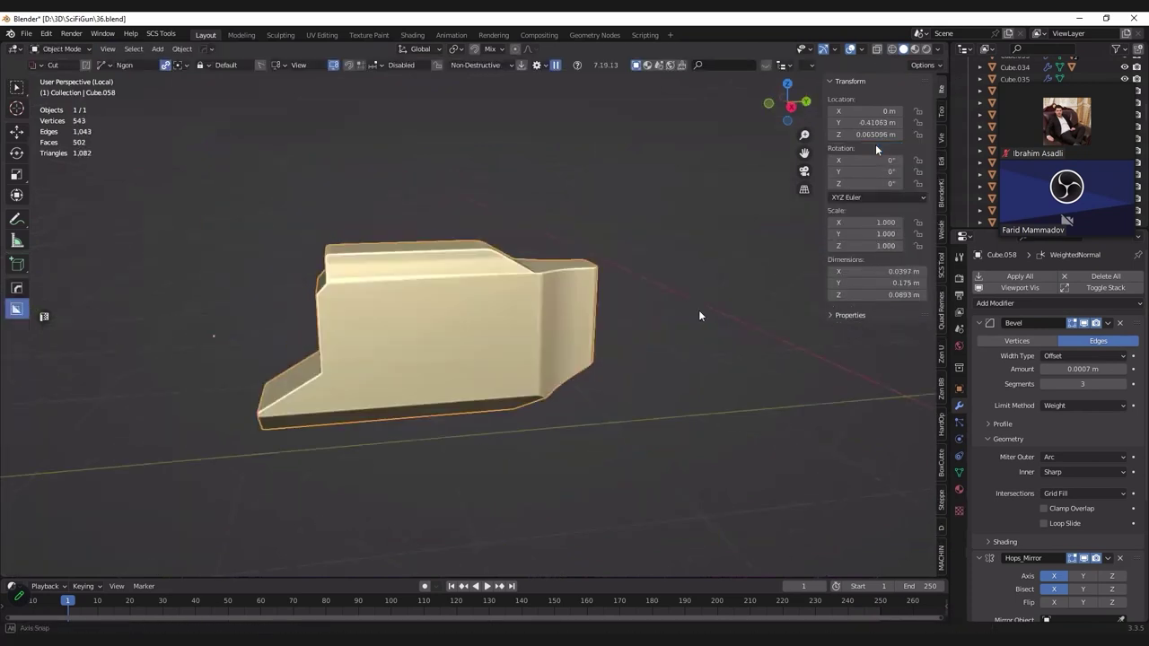
pyautogui.press('Tab')
pyautogui.moveTo(615, 325)
pyautogui.mouseDown(button='middle')
pyautogui.moveTo(518, 296)
pyautogui.moveTo(548, 287)
pyautogui.mouseUp(button='middle')
pyautogui.scroll(4, 561, 285)
pyautogui.click(565, 283)
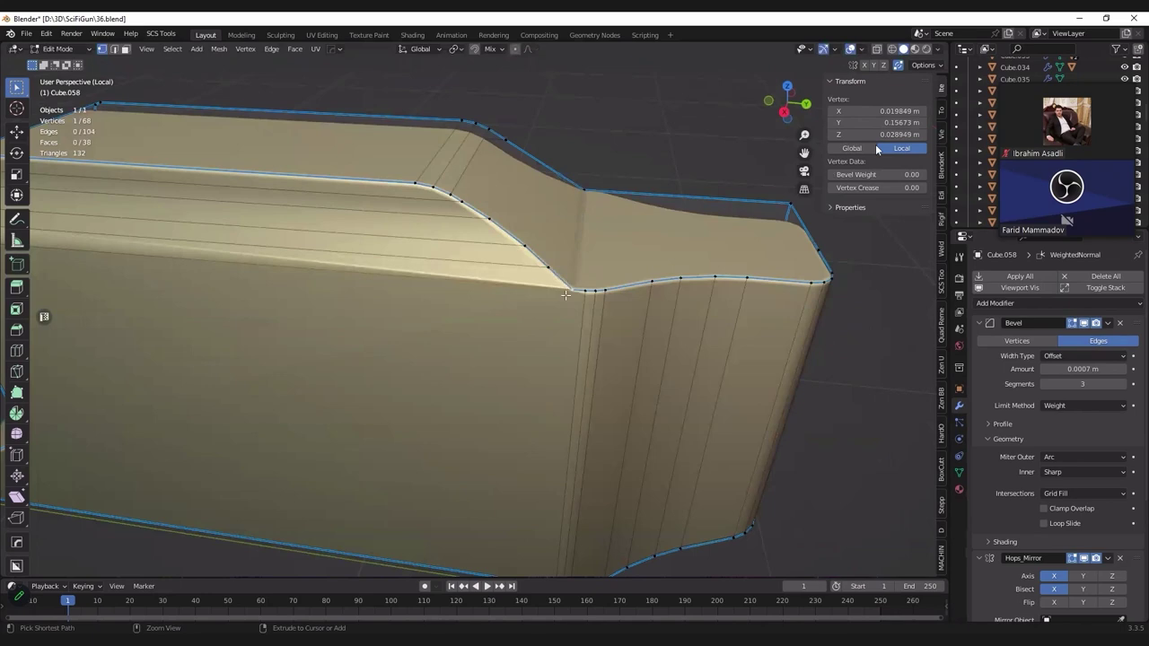
pyautogui.press('a')
pyautogui.press('m')
pyautogui.click(562, 267)
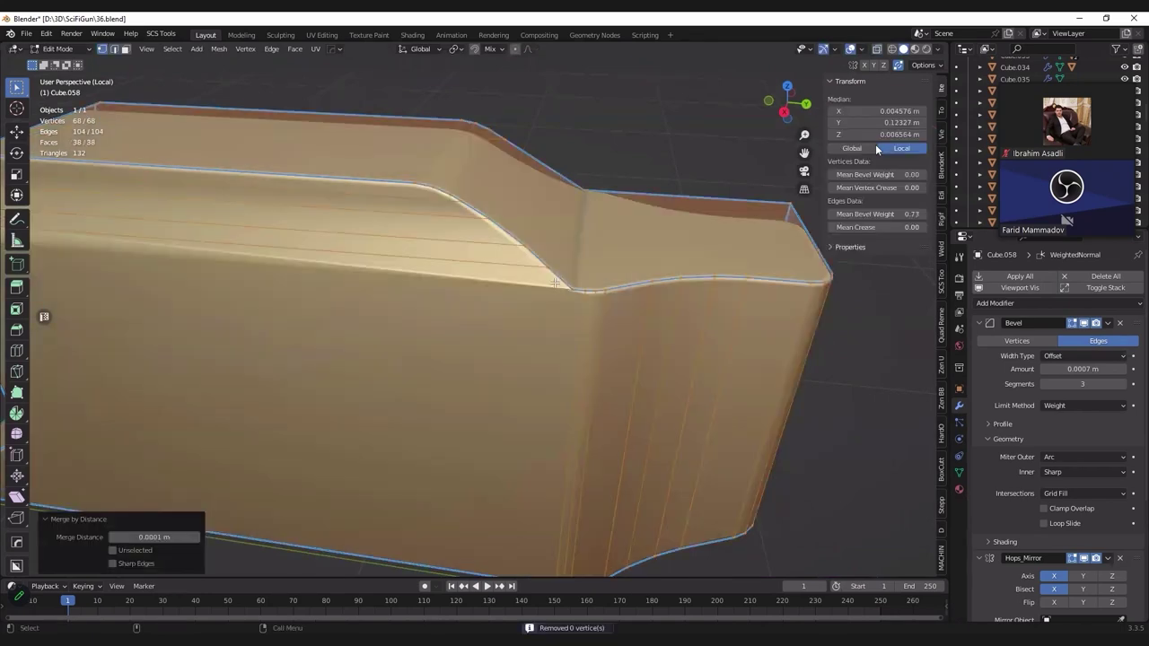
pyautogui.scroll(-2, 555, 283)
pyautogui.press('Tab')
pyautogui.scroll(-5, 1086, 502)
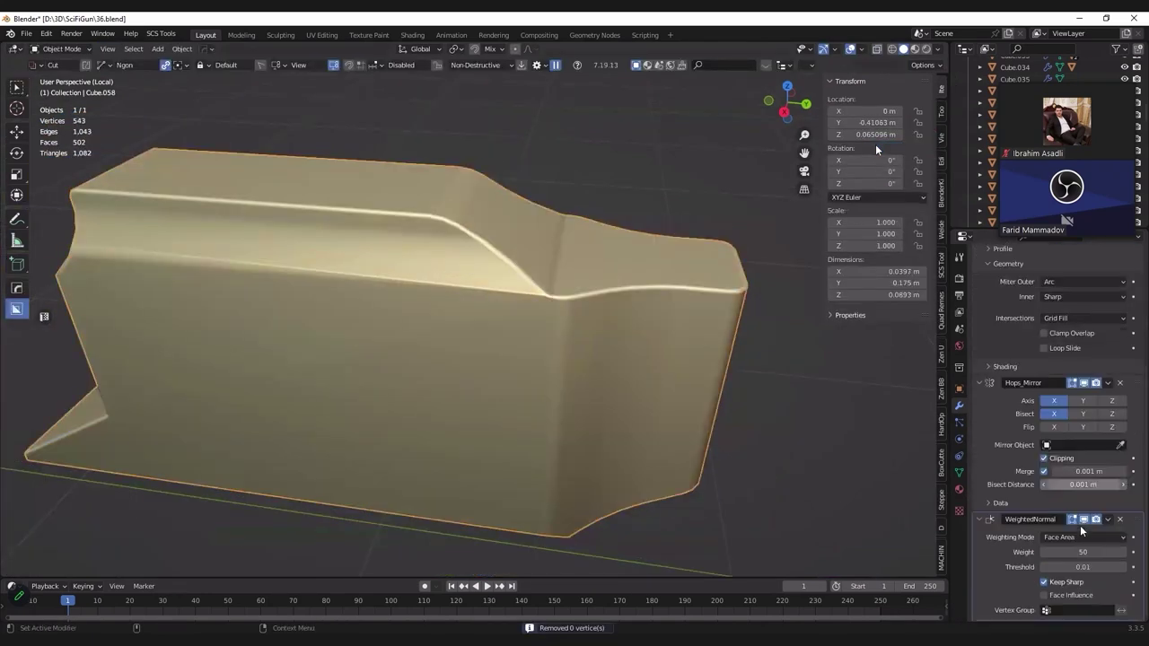
# Step: Knife a vertical cut at the plate's top and flatten the side vertices to zero on X
pyautogui.press('Tab')
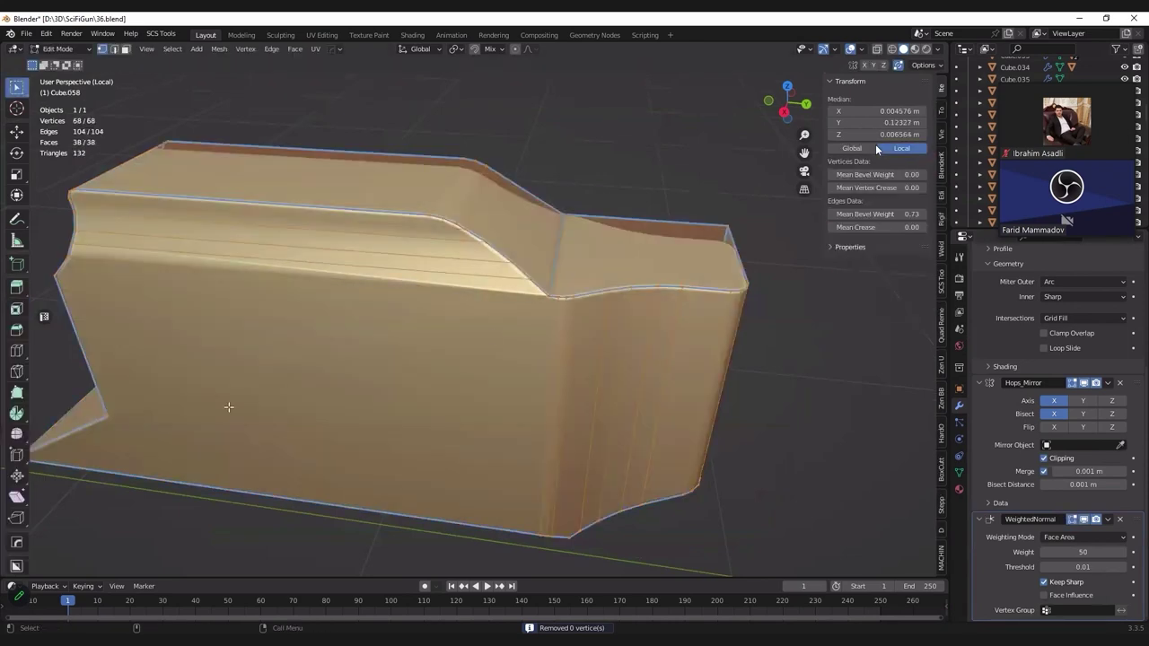
pyautogui.click(543, 301)
pyautogui.press('KP_3')
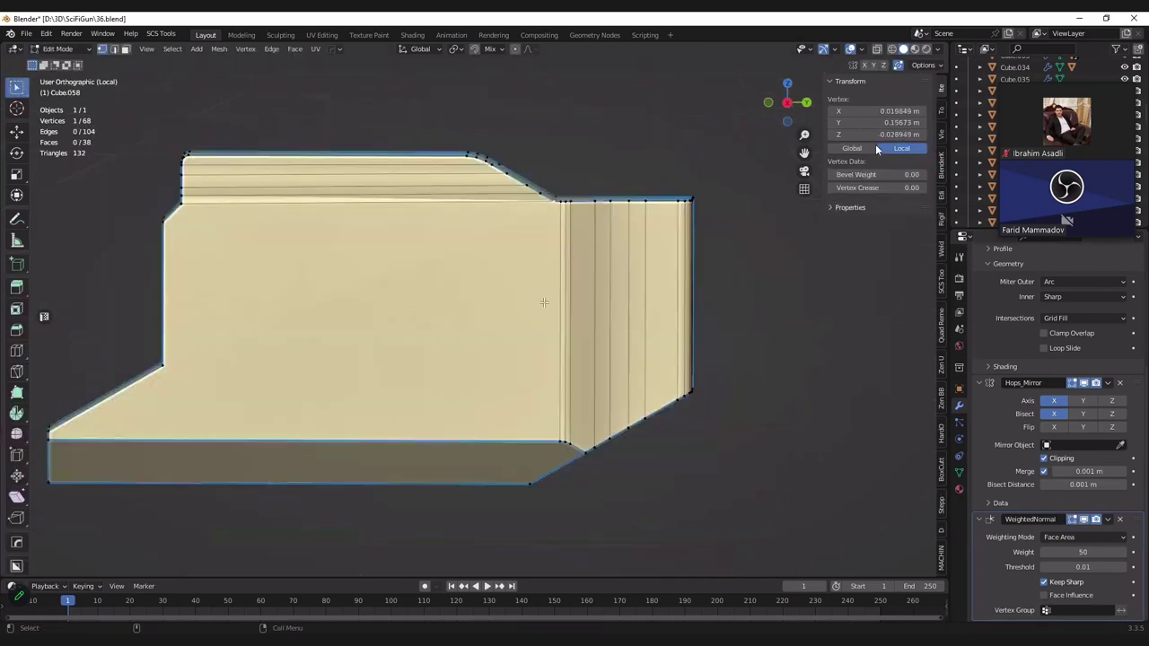
pyautogui.press('k')
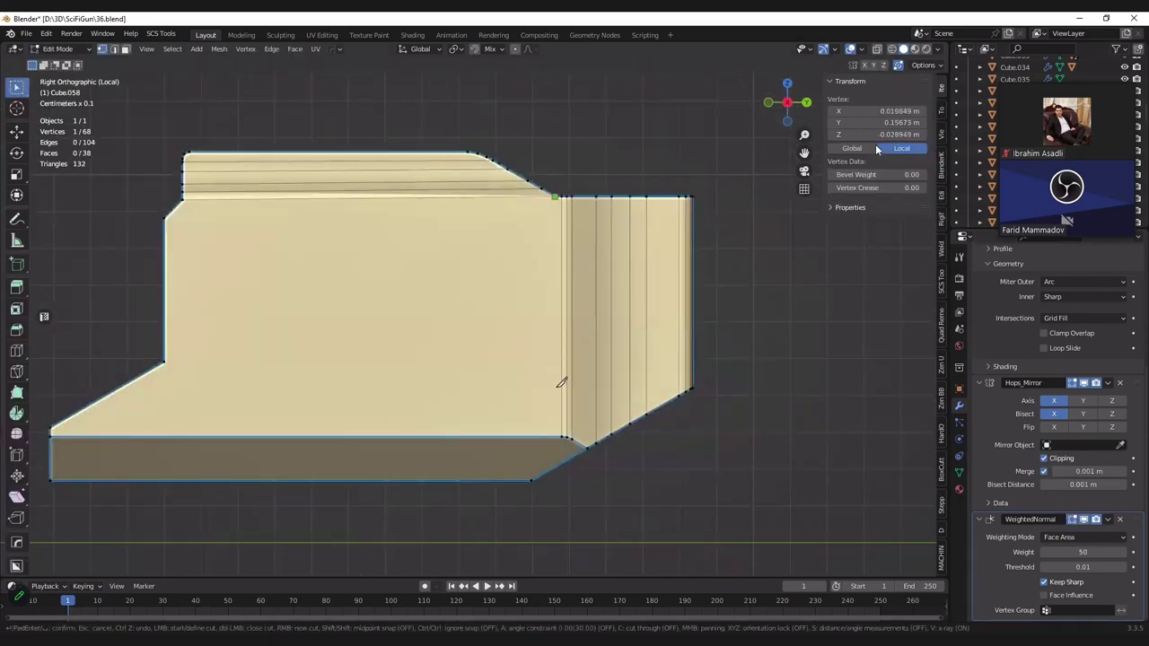
pyautogui.press('z')
pyautogui.click(557, 436)
pyautogui.press('Return')
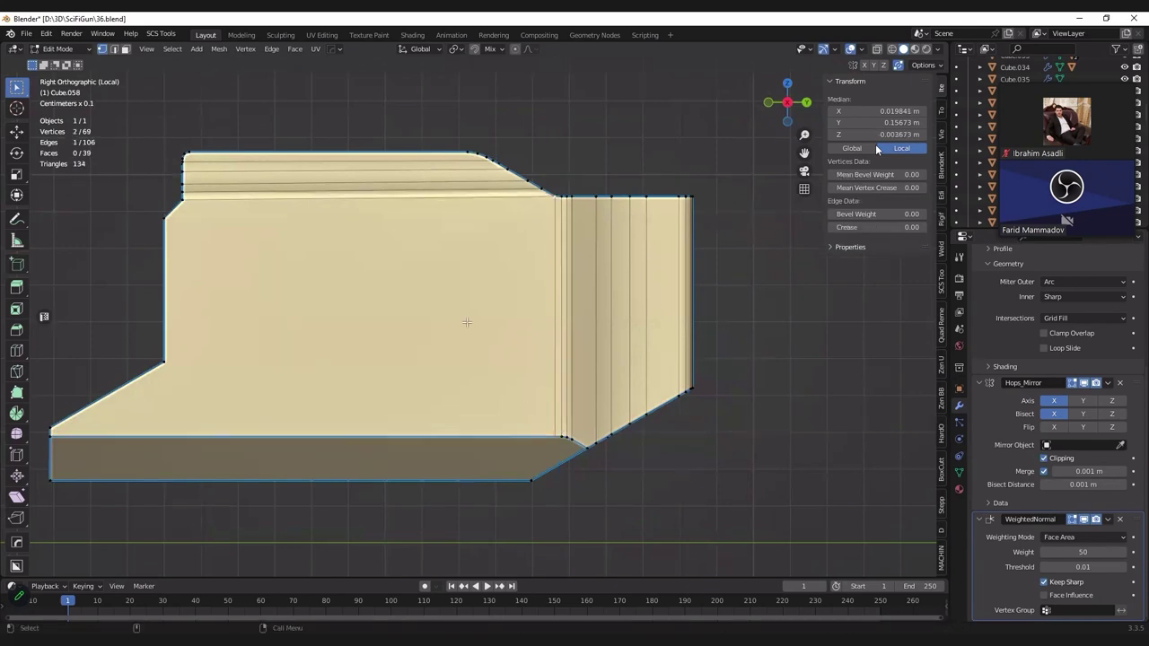
pyautogui.moveTo(449, 353)
pyautogui.mouseDown(button='middle')
pyautogui.moveTo(421, 338)
pyautogui.moveTo(423, 313)
pyautogui.moveTo(540, 272)
pyautogui.moveTo(335, 209)
pyautogui.mouseUp(button='middle')
pyautogui.press('s')
pyautogui.press('x')
pyautogui.press('0')
pyautogui.press('Return')
# Step: Knife a second cut to the top step corner and edit the narrow top strip
pyautogui.click(539, 272)
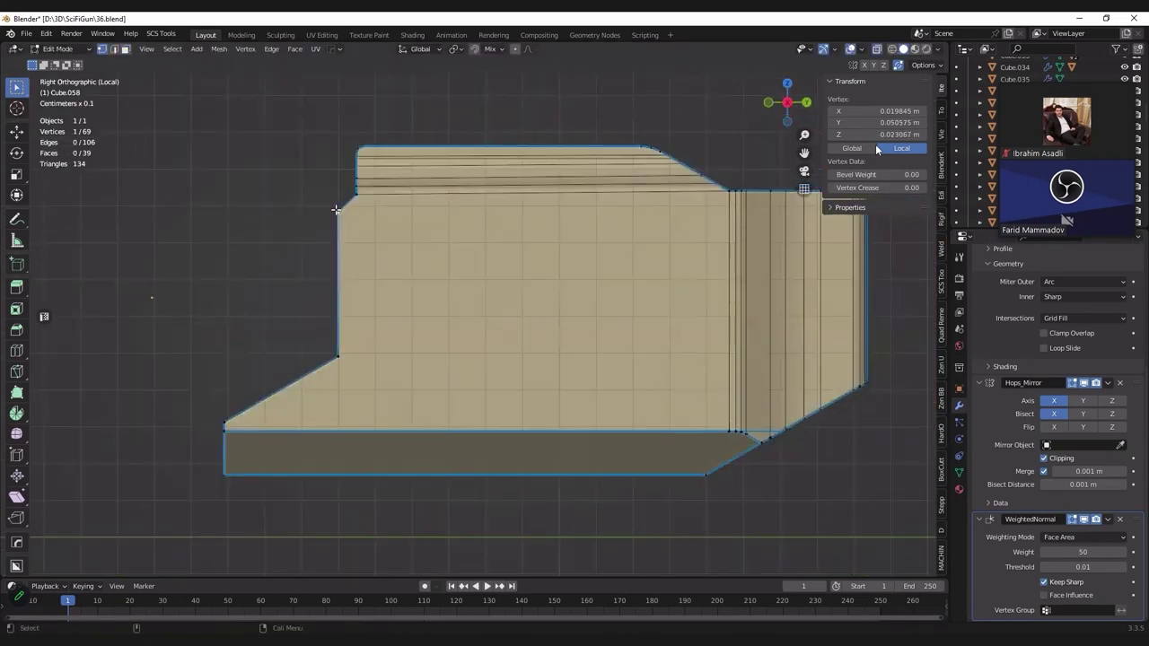
pyautogui.press('k')
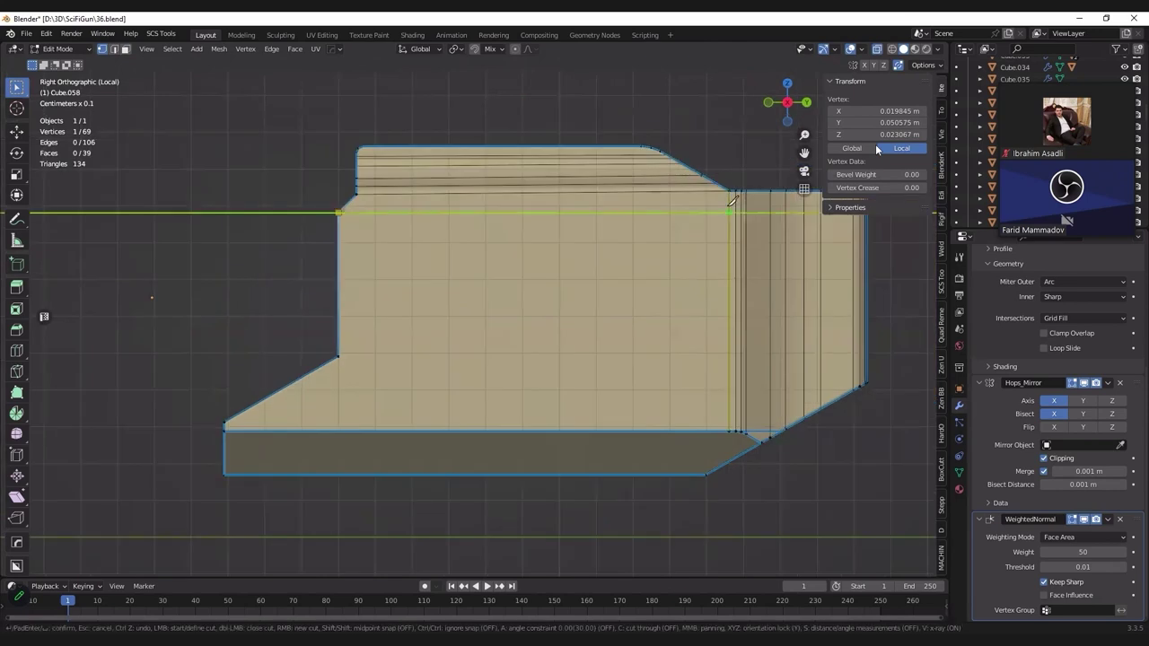
pyautogui.click(732, 201)
pyautogui.press('Return')
pyautogui.moveTo(715, 222)
pyautogui.mouseDown(button='middle')
pyautogui.moveTo(697, 239)
pyautogui.moveTo(699, 270)
pyautogui.moveTo(569, 277)
pyautogui.moveTo(549, 291)
pyautogui.mouseUp(button='middle')
pyautogui.scroll(3, 569, 278)
pyautogui.click(549, 291)
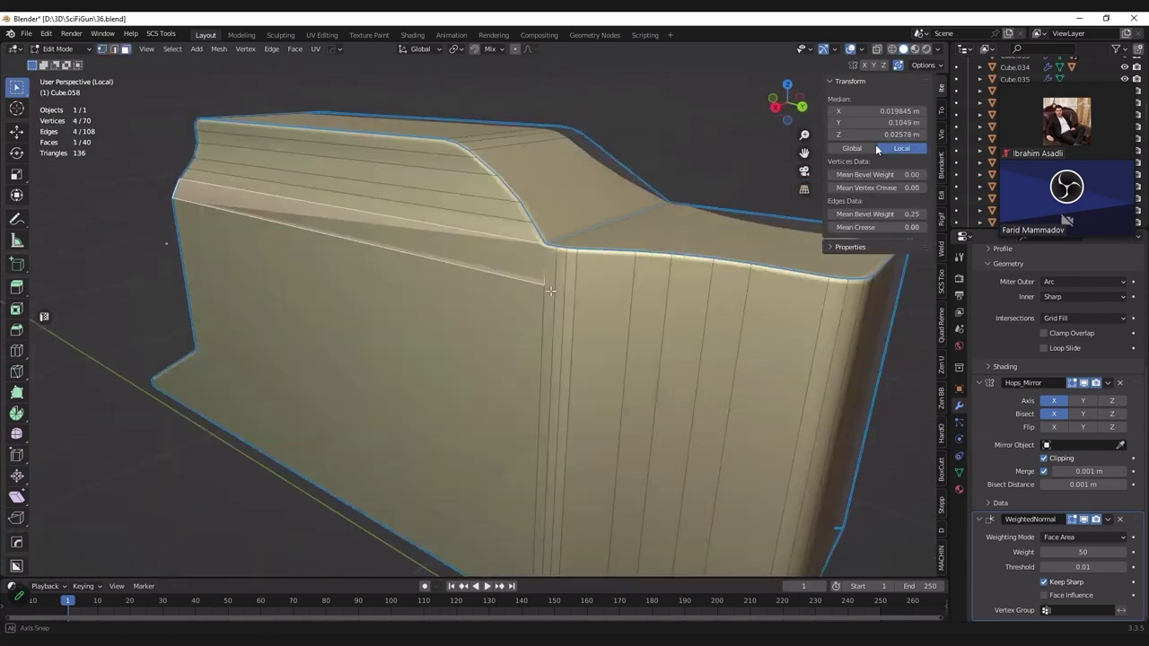
pyautogui.rightClick(549, 291)
pyautogui.click(558, 296)
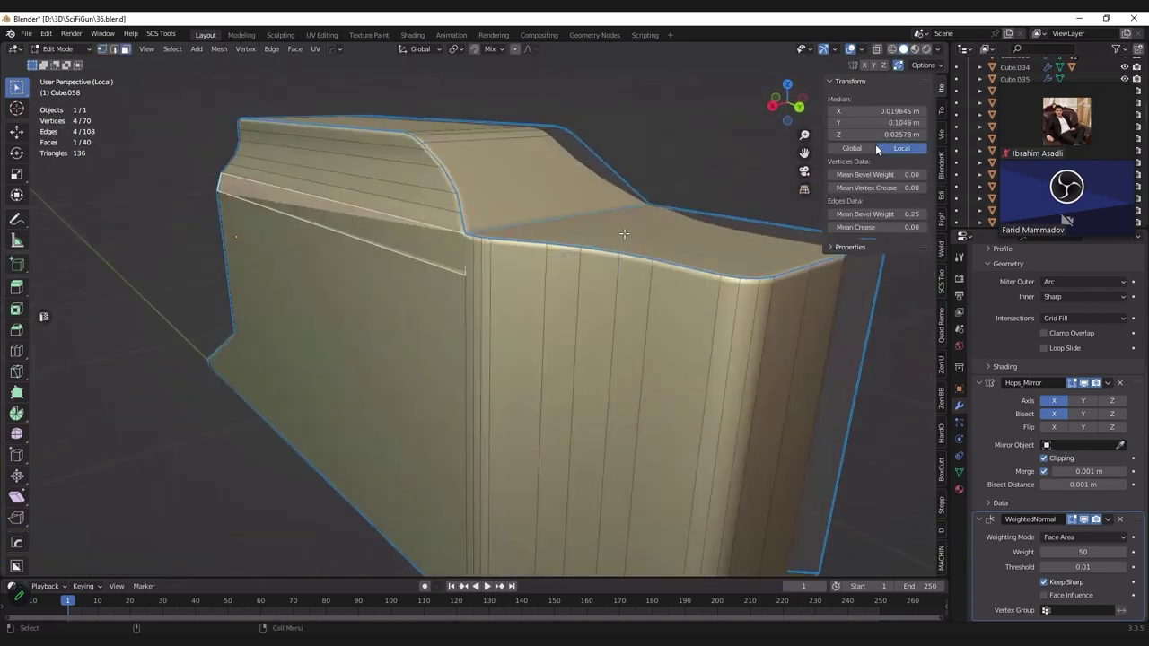
pyautogui.moveTo(626, 235); pyautogui.dragTo(653, 237, button='middle')
# Step: Compare the plate in wireframe and solid shading, then dissolve the selected edges
pyautogui.press('Tab')
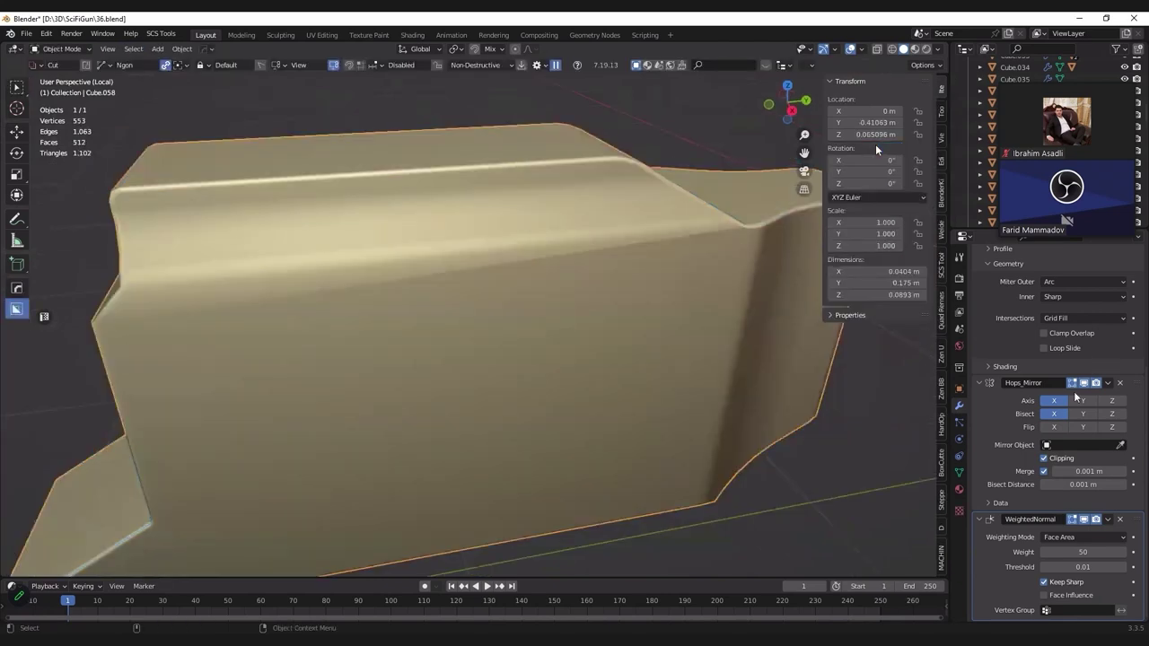
pyautogui.scroll(3, 1077, 304)
pyautogui.scroll(2, 1088, 313)
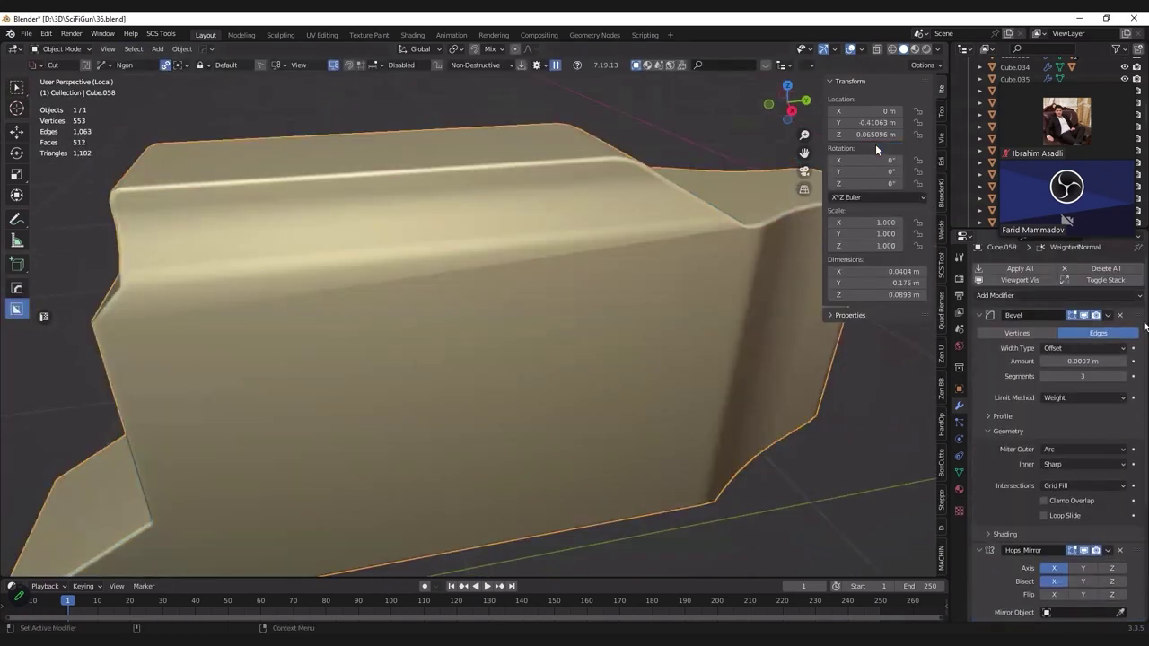
pyautogui.press('z')
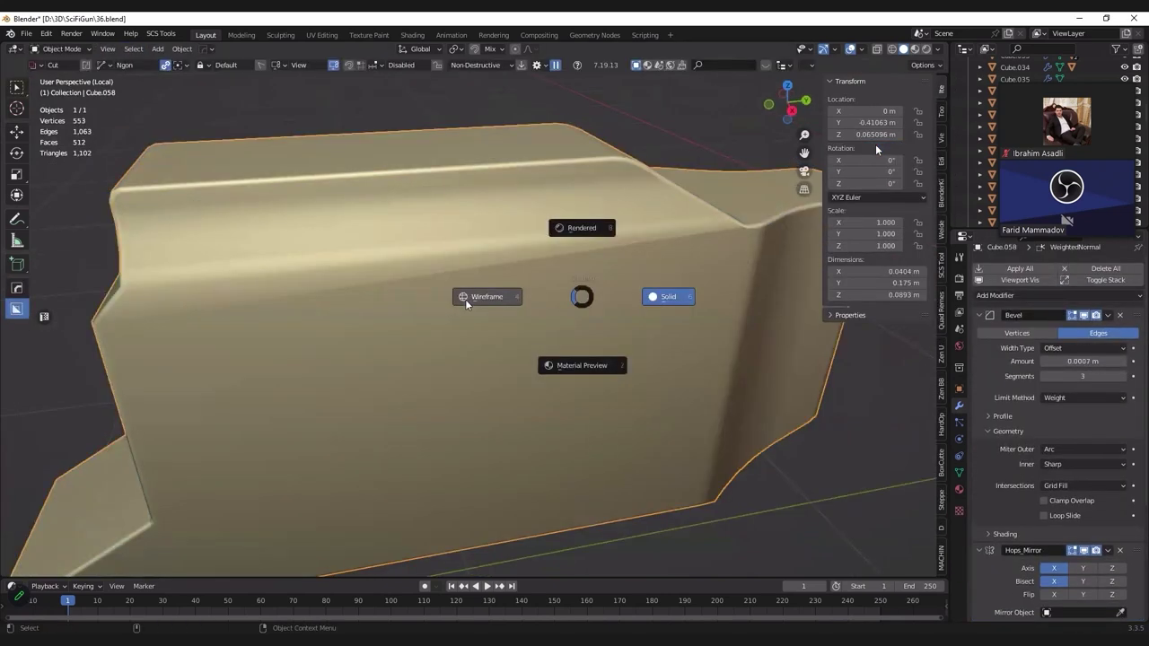
pyautogui.click(465, 298)
pyautogui.press('z')
pyautogui.click(526, 261)
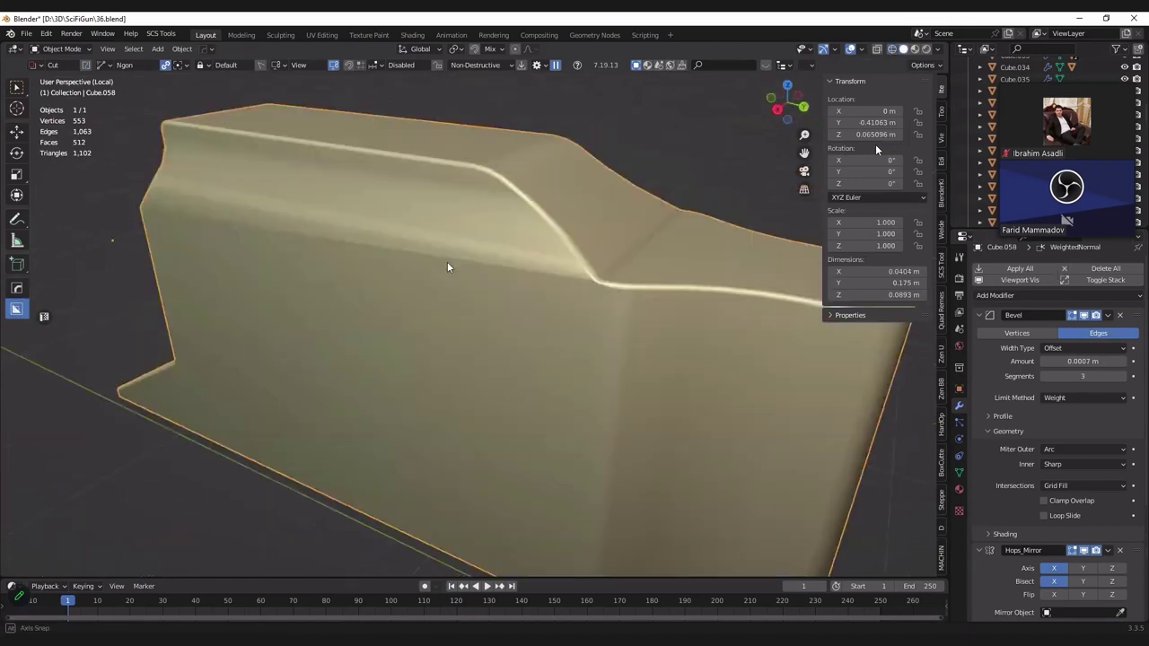
pyautogui.press('z')
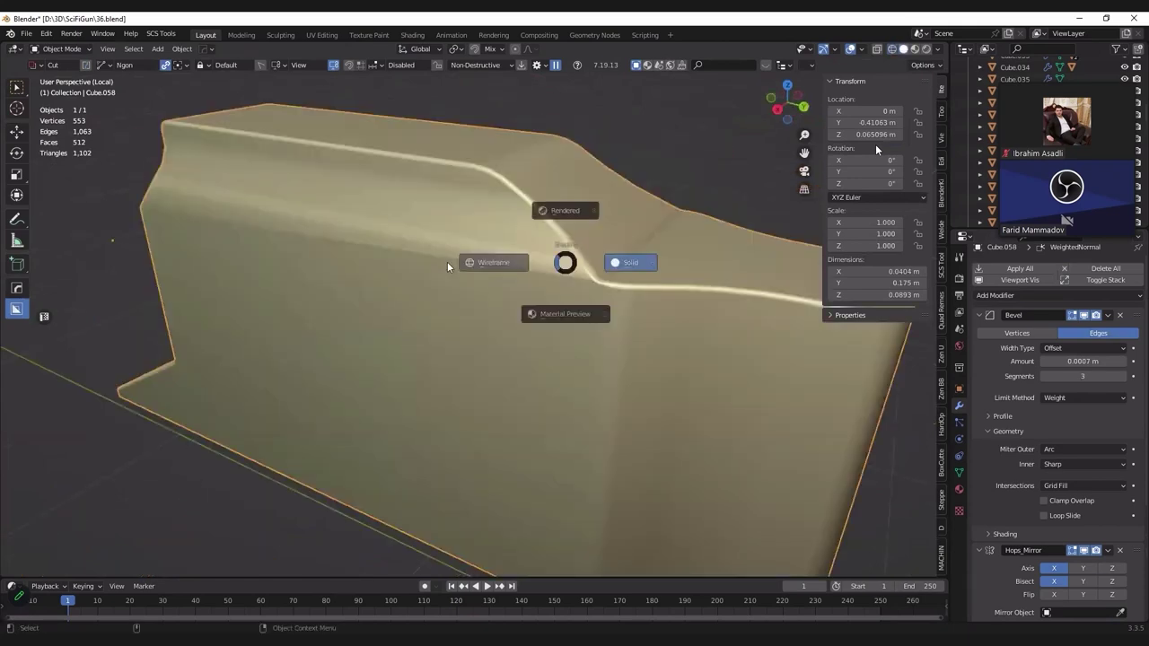
pyautogui.click(447, 262)
pyautogui.hotkey('shift', 'z')
pyautogui.press('Tab')
pyautogui.hotkey('ctrl', 'x')
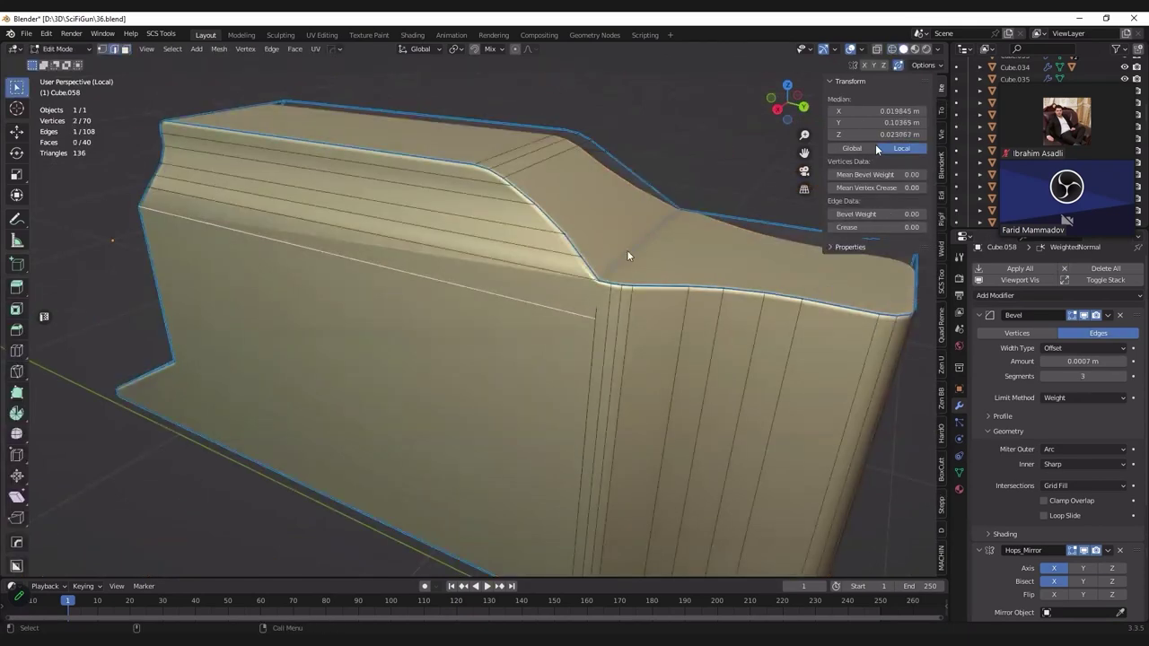
pyautogui.press('Tab')
pyautogui.moveTo(636, 220)
pyautogui.mouseDown(button='middle')
pyautogui.moveTo(640, 279)
pyautogui.moveTo(510, 210)
pyautogui.moveTo(531, 281)
pyautogui.mouseUp(button='middle')
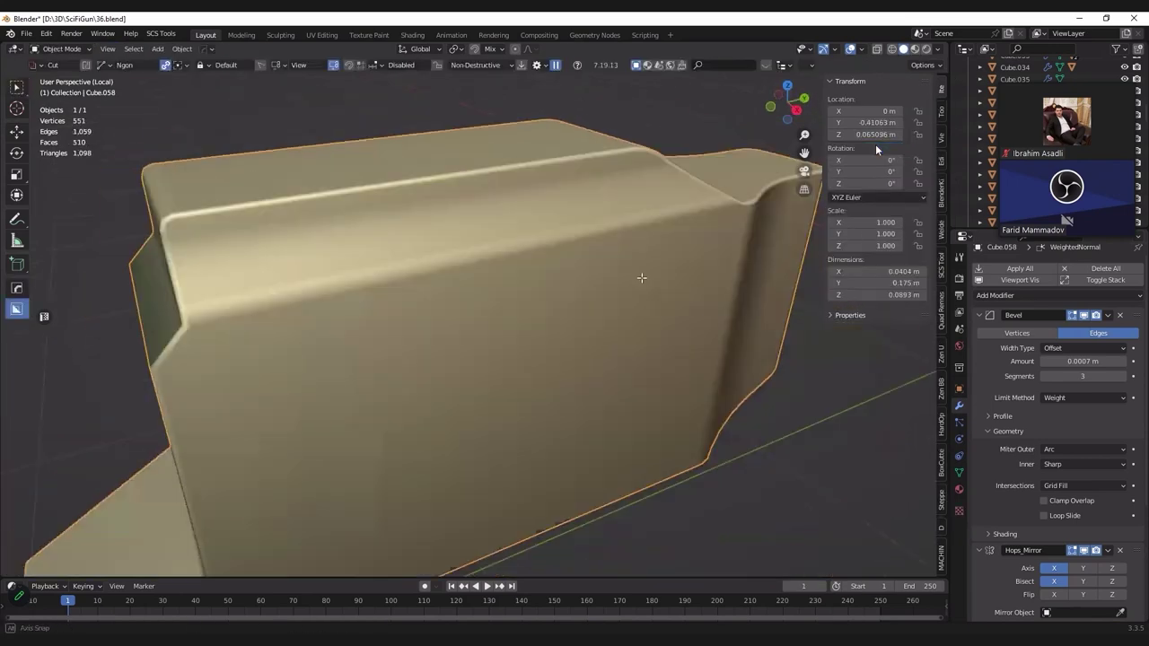
pyautogui.scroll(-3, 641, 279)
# Step: Select the top edge loop and an edge on the plate's top, checking it in wireframe
pyautogui.press('Tab')
pyautogui.keyDown('alt'); pyautogui.click(510, 210); pyautogui.keyUp('alt')
pyautogui.press('Tab')
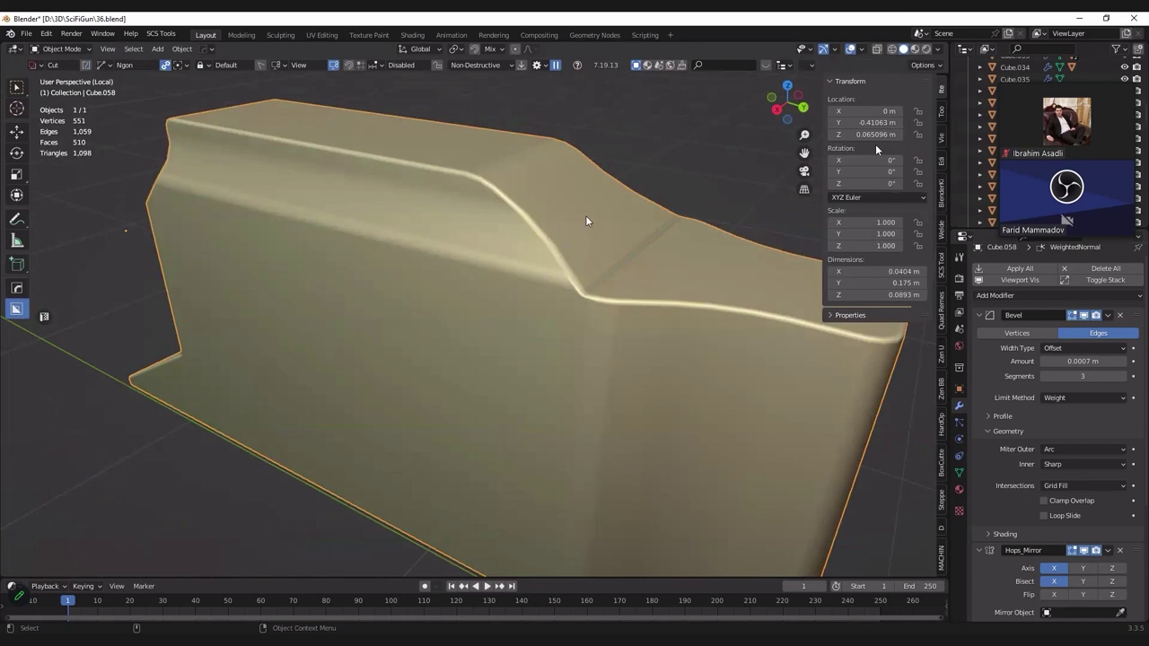
pyautogui.moveTo(585, 215)
pyautogui.mouseDown(button='middle')
pyautogui.moveTo(669, 296)
pyautogui.moveTo(869, 210)
pyautogui.moveTo(564, 222)
pyautogui.mouseUp(button='middle')
pyautogui.press('Tab')
pyautogui.press('2')
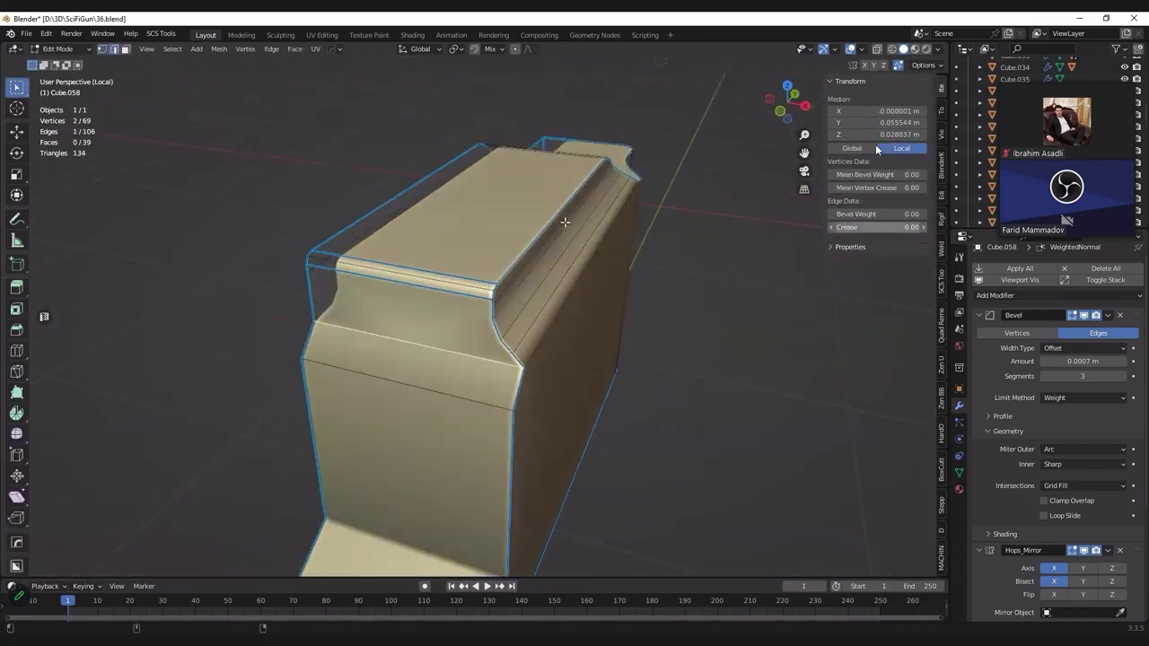
pyautogui.click(565, 222)
pyautogui.press('Tab')
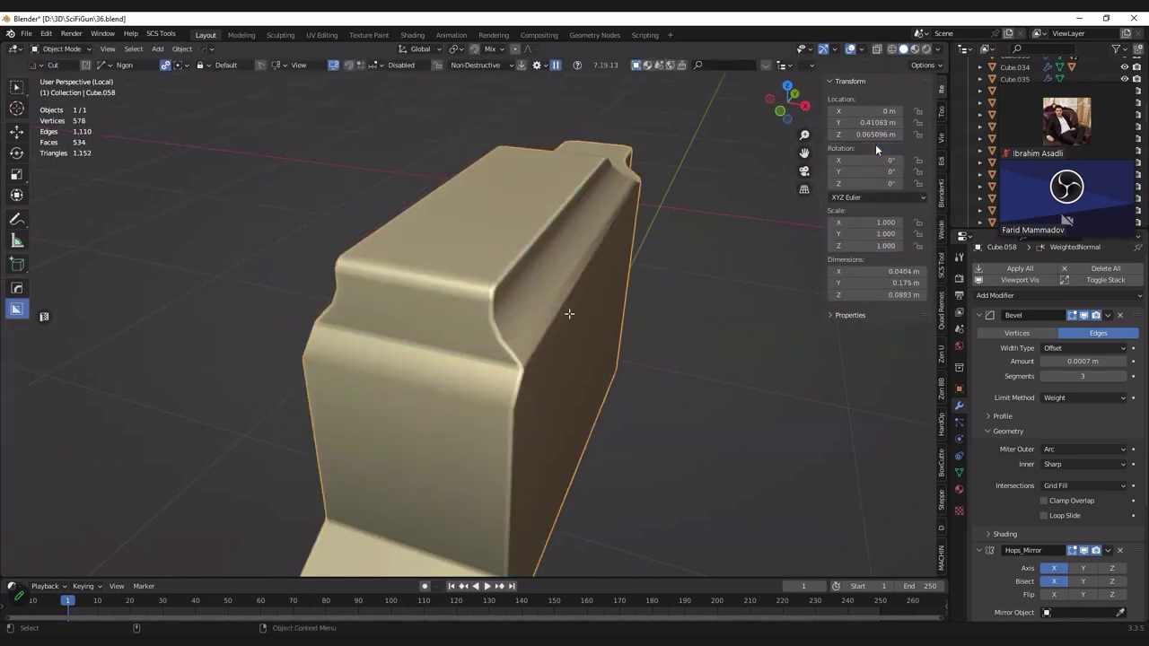
pyautogui.press('z')
pyautogui.click(563, 316)
pyautogui.press('z')
pyautogui.click(563, 316)
# Step: Select an edge along the plate's top step and preview the result in object mode
pyautogui.press('Tab')
pyautogui.moveTo(562, 316); pyautogui.dragTo(881, 202, button='middle')
pyautogui.moveTo(877, 149); pyautogui.dragTo(472, 292, button='middle')
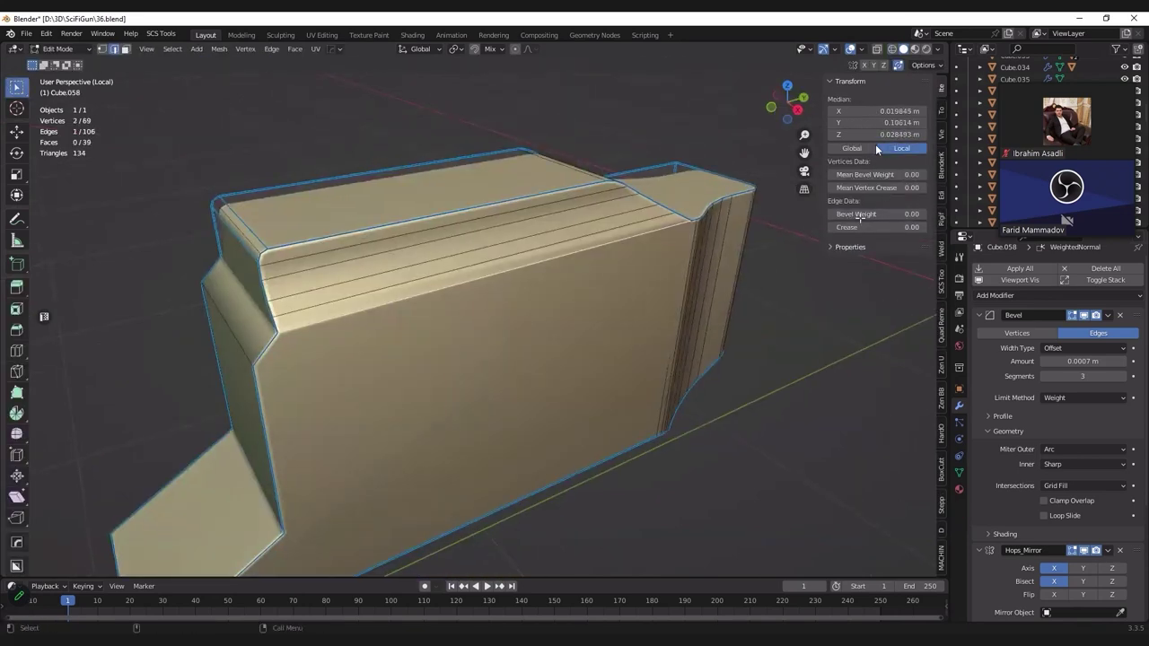
pyautogui.click(472, 292)
pyautogui.press('Tab')
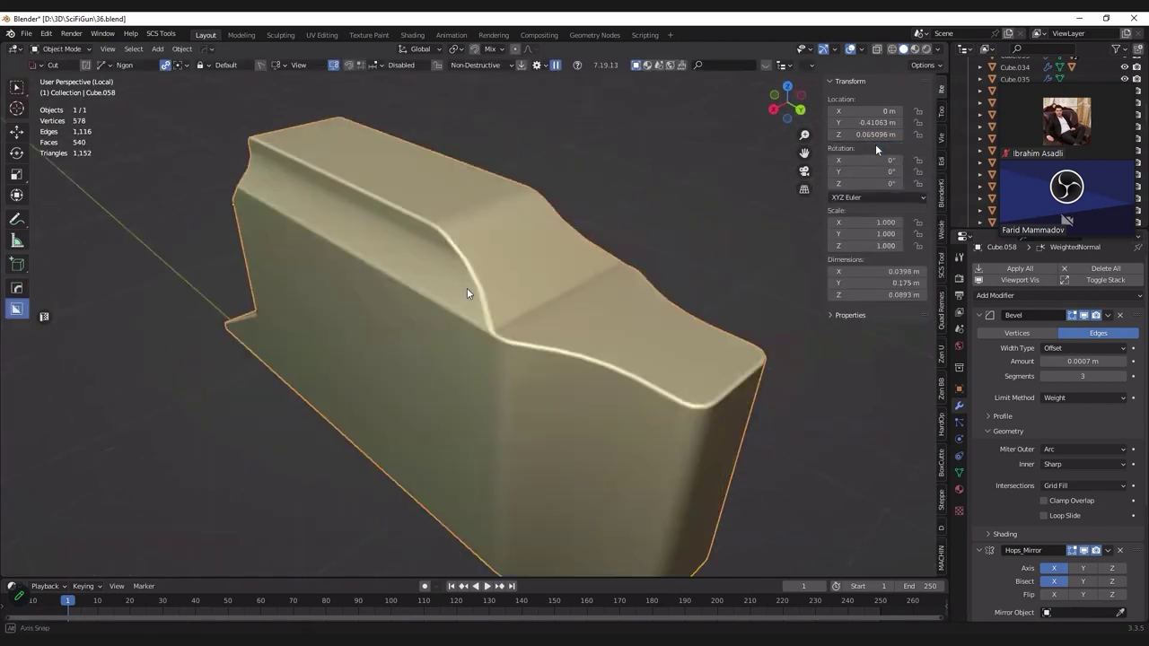
pyautogui.moveTo(467, 288); pyautogui.dragTo(500, 282, button='middle')
# Step: Show the full gun again, save 36.blend, and frame the view on the tan plate
pyautogui.press('KP_Divide')
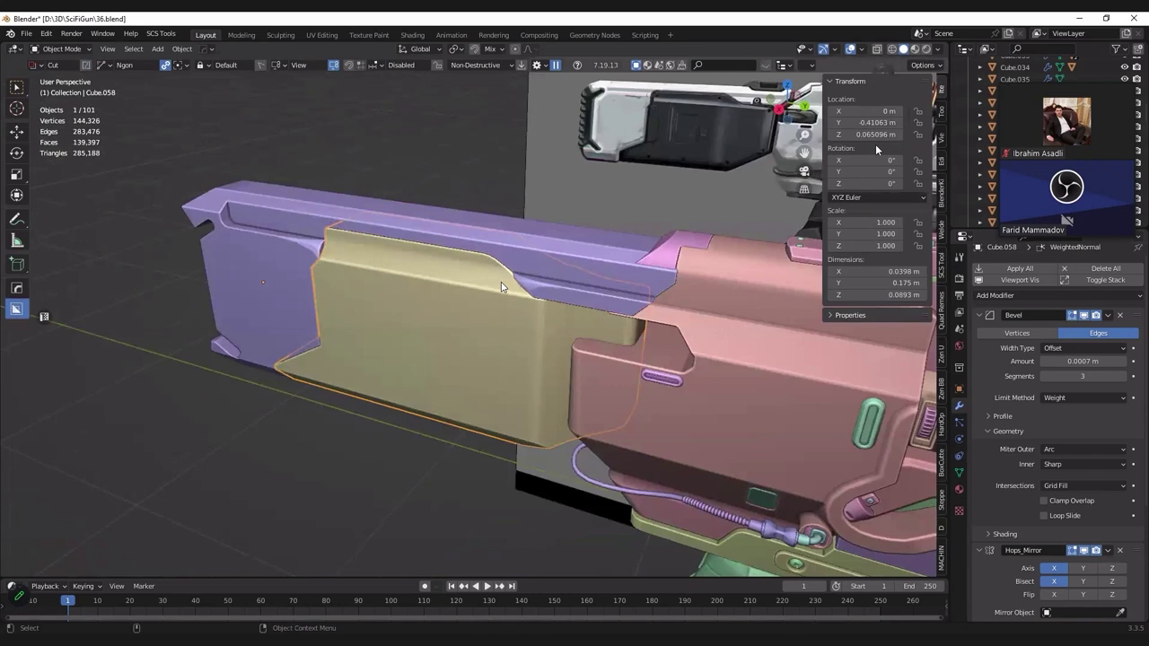
pyautogui.hotkey('ctrl', 's')
pyautogui.moveTo(501, 286); pyautogui.dragTo(446, 370, button='middle')
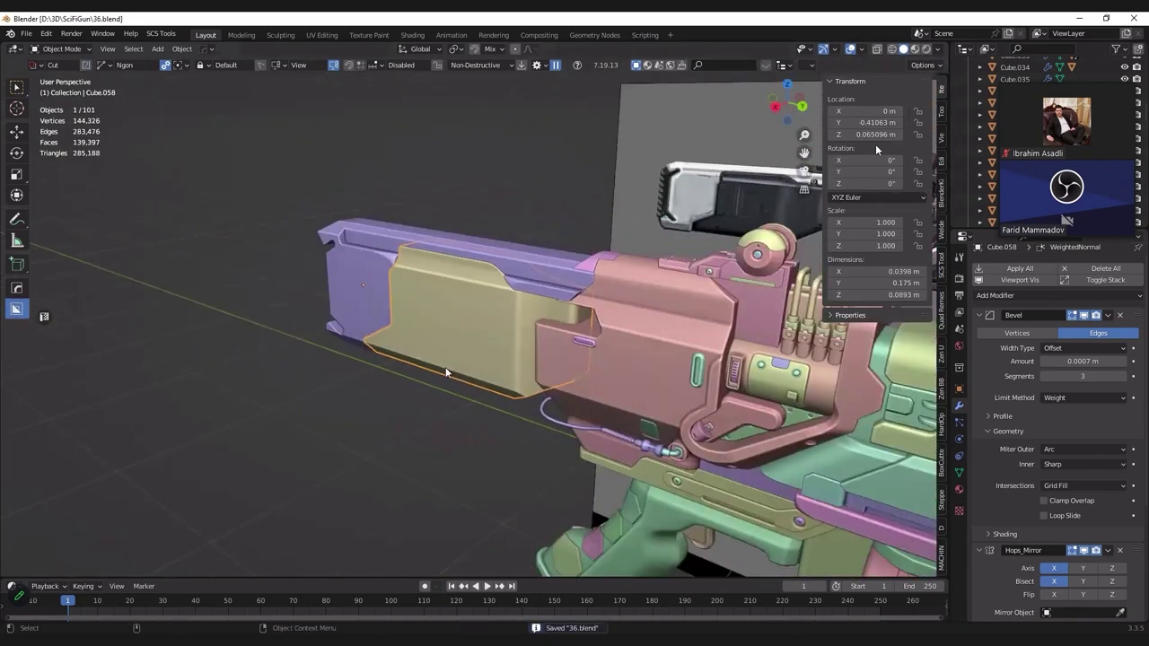
pyautogui.press('n')
pyautogui.hotkey('alt', 'a')
pyautogui.scroll(-4, 445, 370)
pyautogui.moveTo(445, 370); pyautogui.dragTo(516, 334, button='middle')
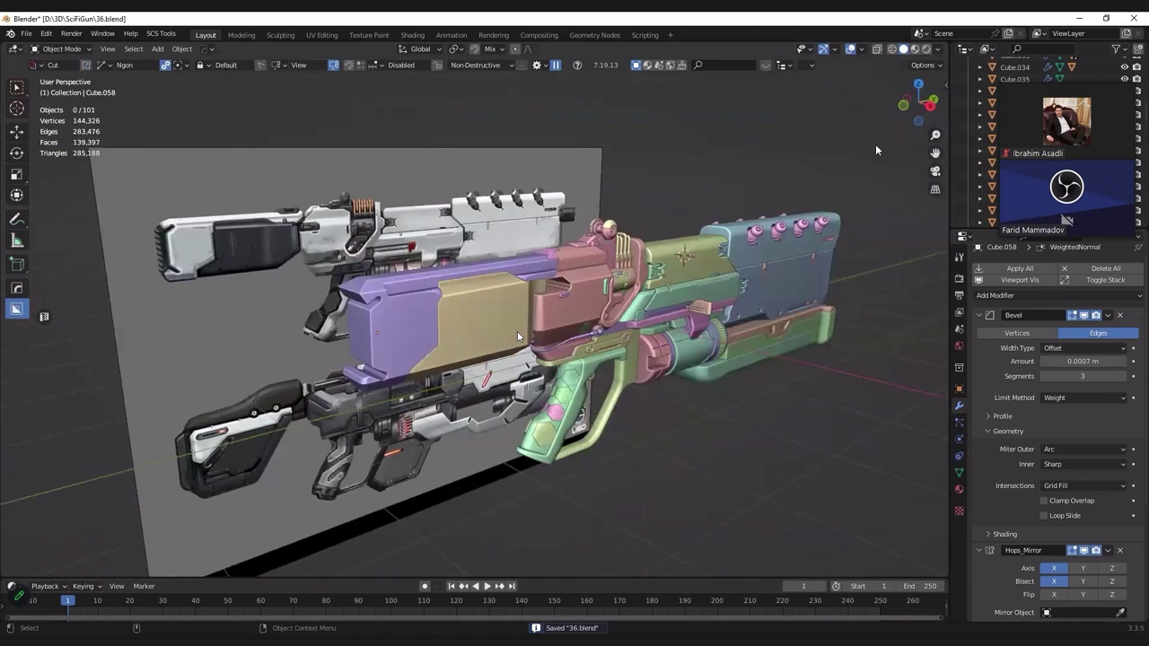
pyautogui.click(517, 337)
pyautogui.press('KP_Decimal')
# Step: Inspect the gun's side panel from the right view, toggling see-through shading
pyautogui.press('KP_3')
pyautogui.press('z')
pyautogui.click(377, 286)
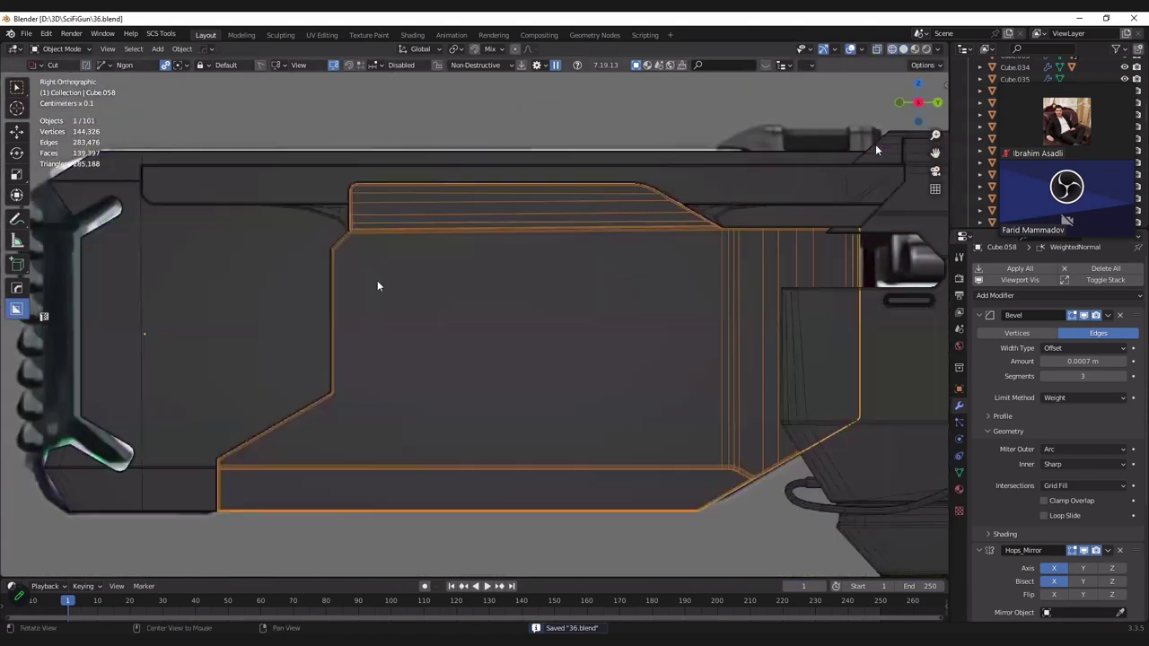
pyautogui.hotkey('alt', 'z')
pyautogui.scroll(3, 349, 216)
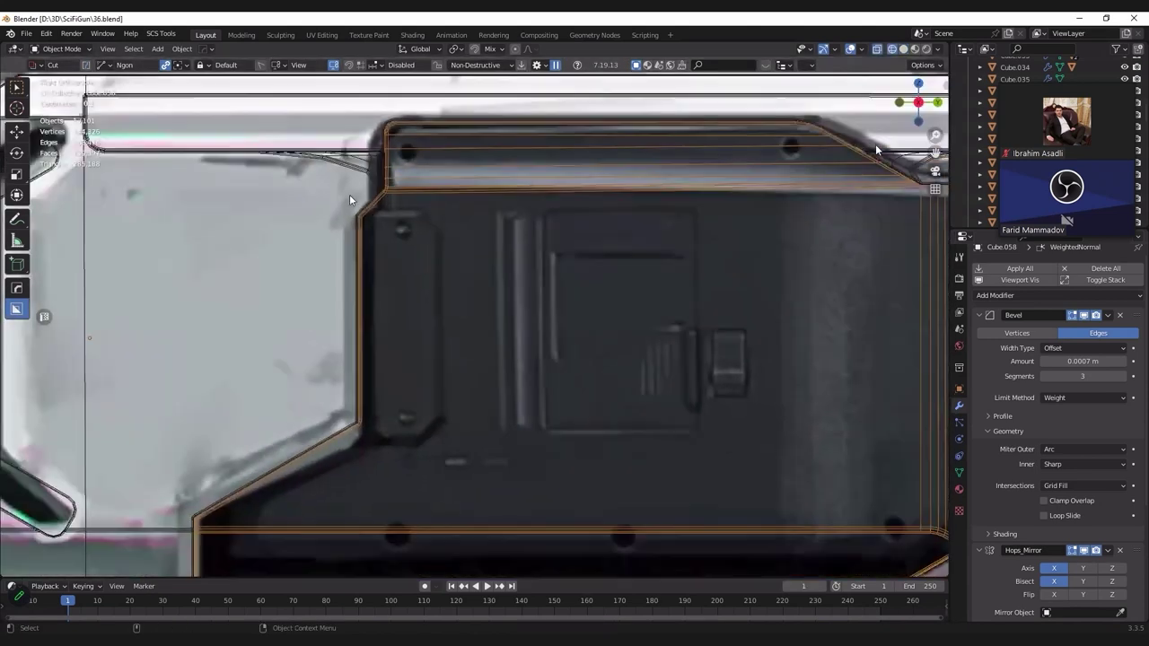
pyautogui.scroll(-1, 340, 205)
pyautogui.scroll(-3, 354, 230)
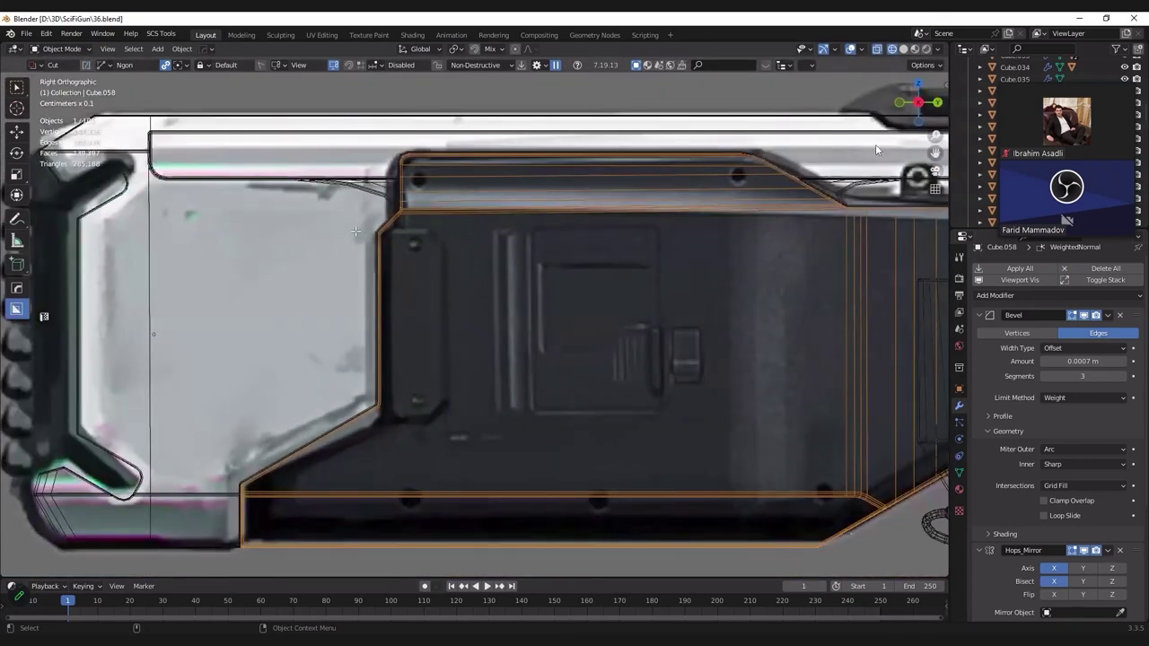
pyautogui.press('Tab')
pyautogui.hotkey('alt', 'z')
pyautogui.scroll(3, 352, 170)
pyautogui.hotkey('alt', 'z')
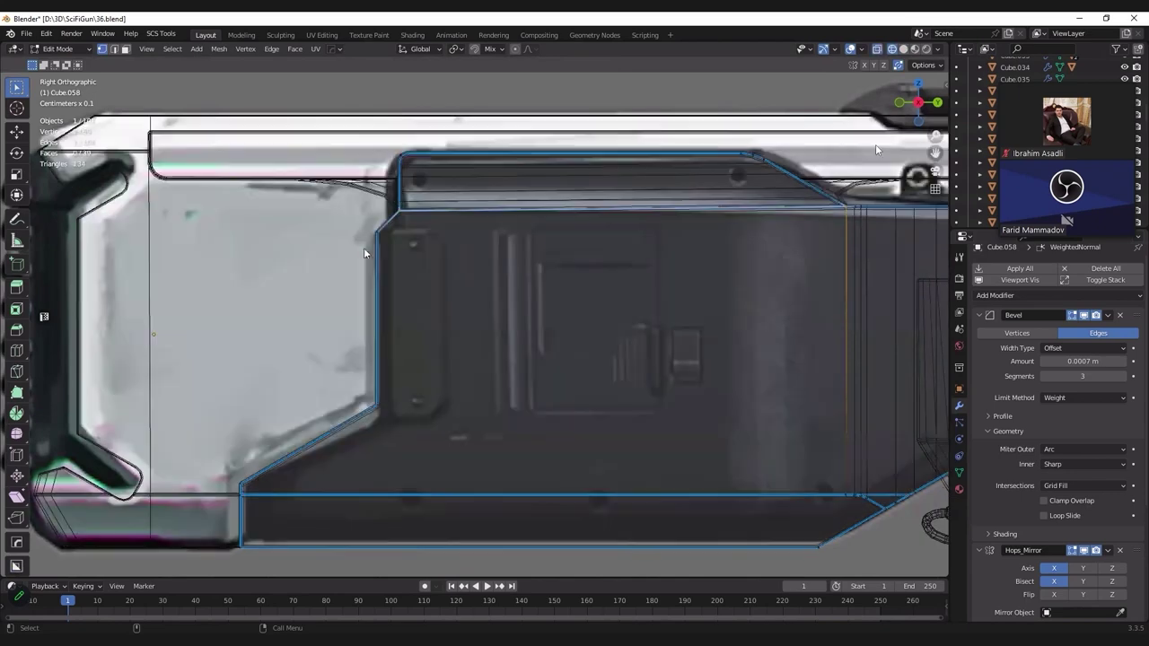
pyautogui.press('Tab')
pyautogui.scroll(2, 365, 233)
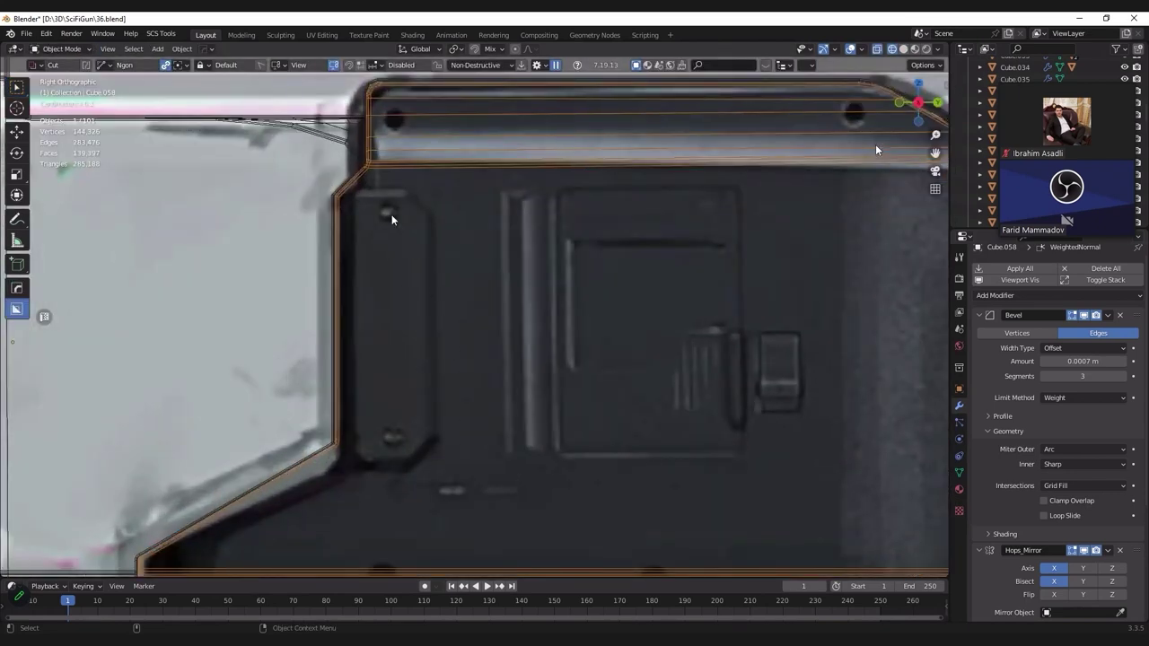
pyautogui.scroll(-2, 398, 238)
# Step: Add a new cube and position it over the side panel for the latch
pyautogui.hotkey('shift', 'a')
pyautogui.click(440, 253)
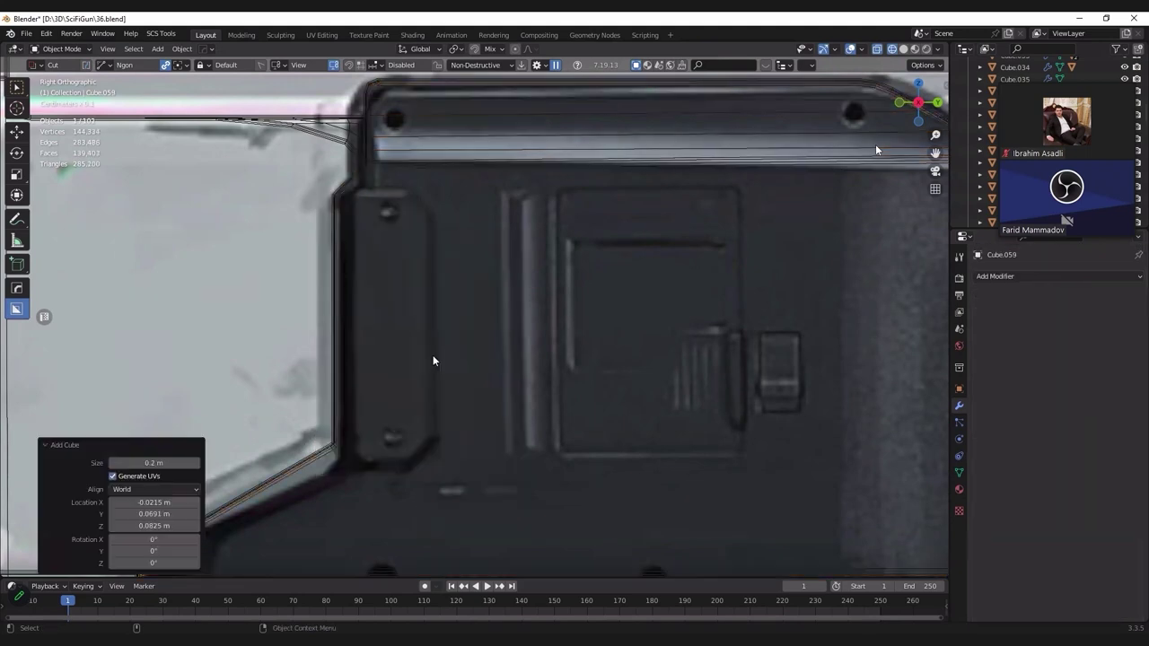
pyautogui.scroll(-2, 431, 359)
pyautogui.press('g')
pyautogui.scroll(-3, 445, 345)
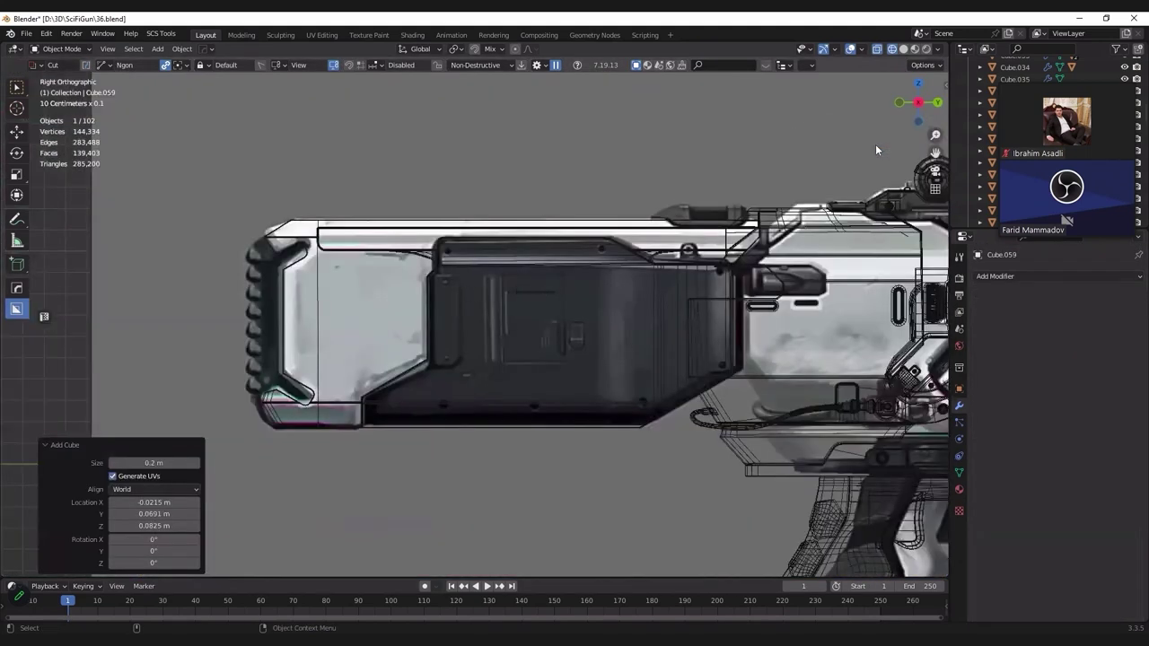
pyautogui.scroll(-2, 404, 269)
pyautogui.click(350, 250)
pyautogui.scroll(3, 350, 250)
pyautogui.scroll(3, 467, 368)
pyautogui.scroll(2, 431, 314)
pyautogui.press('g')
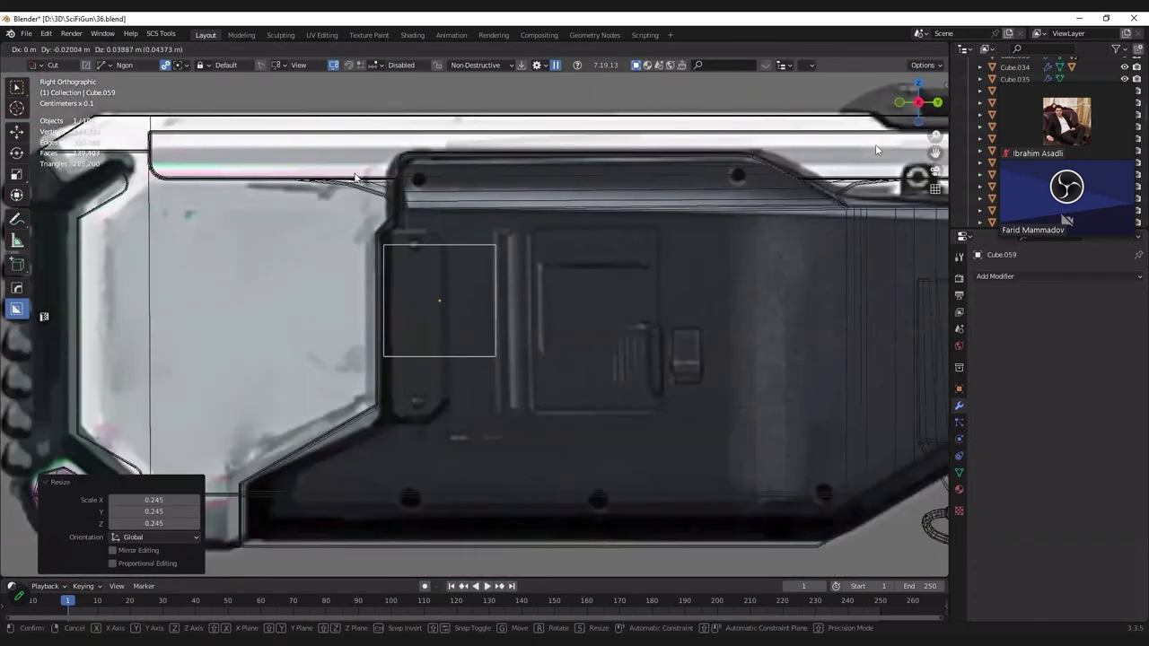
pyautogui.click(370, 268)
pyautogui.scroll(2, 370, 268)
pyautogui.press('g')
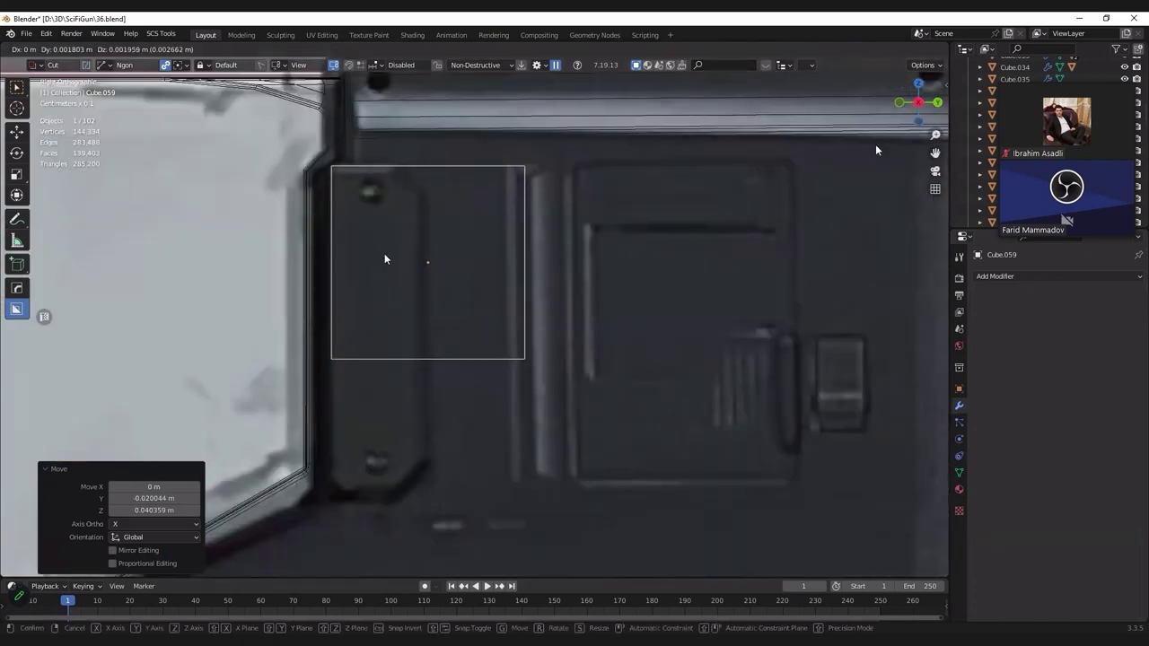
pyautogui.click(384, 254)
pyautogui.scroll(-1, 315, 296)
# Step: Stretch the cube's bottom face down on Z and pull its right face in on Y
pyautogui.press('Tab')
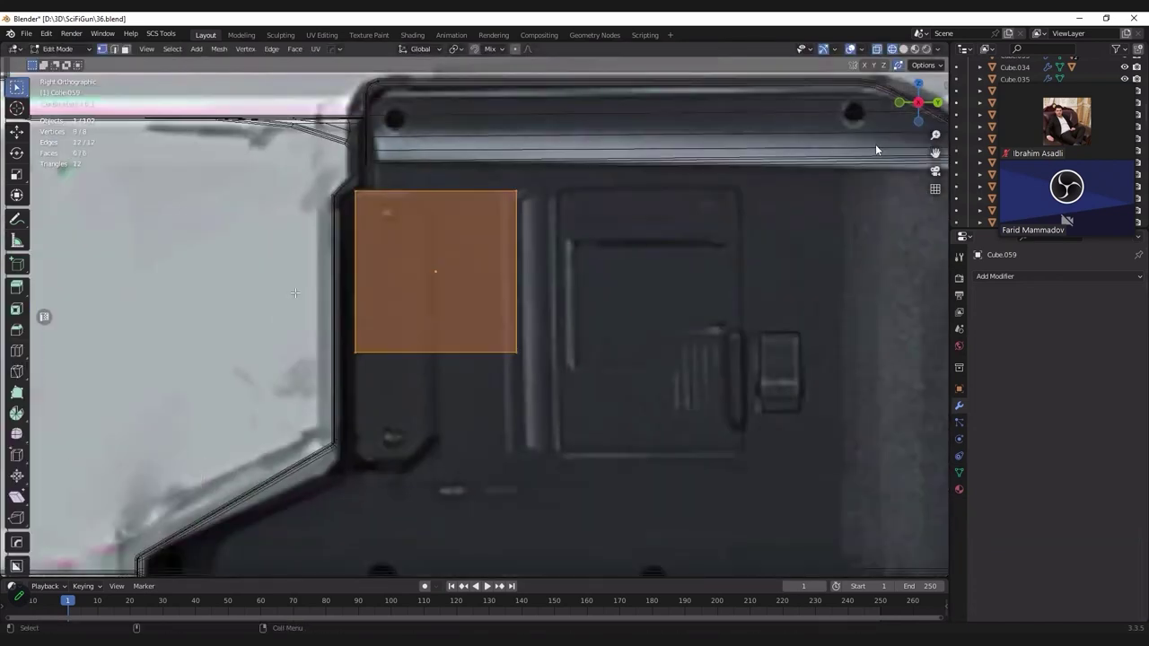
pyautogui.moveTo(331, 296); pyautogui.dragTo(626, 420)
pyautogui.press('g')
pyautogui.press('z')
pyautogui.click(553, 406)
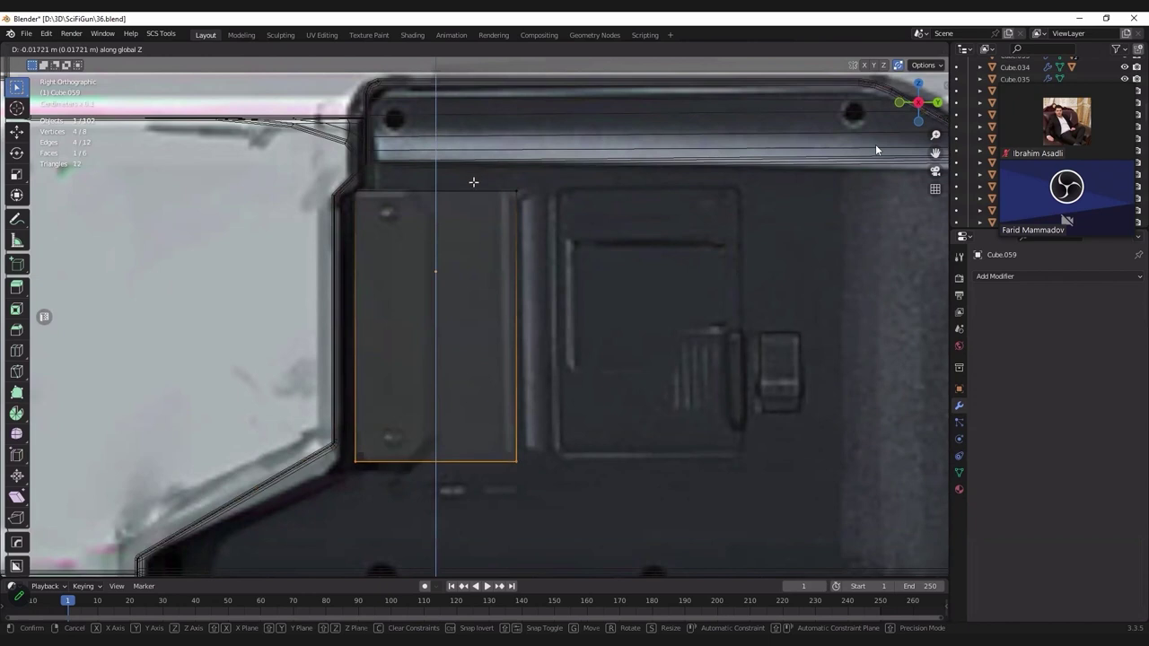
pyautogui.moveTo(470, 169); pyautogui.dragTo(599, 555)
pyautogui.press('g')
pyautogui.press('y')
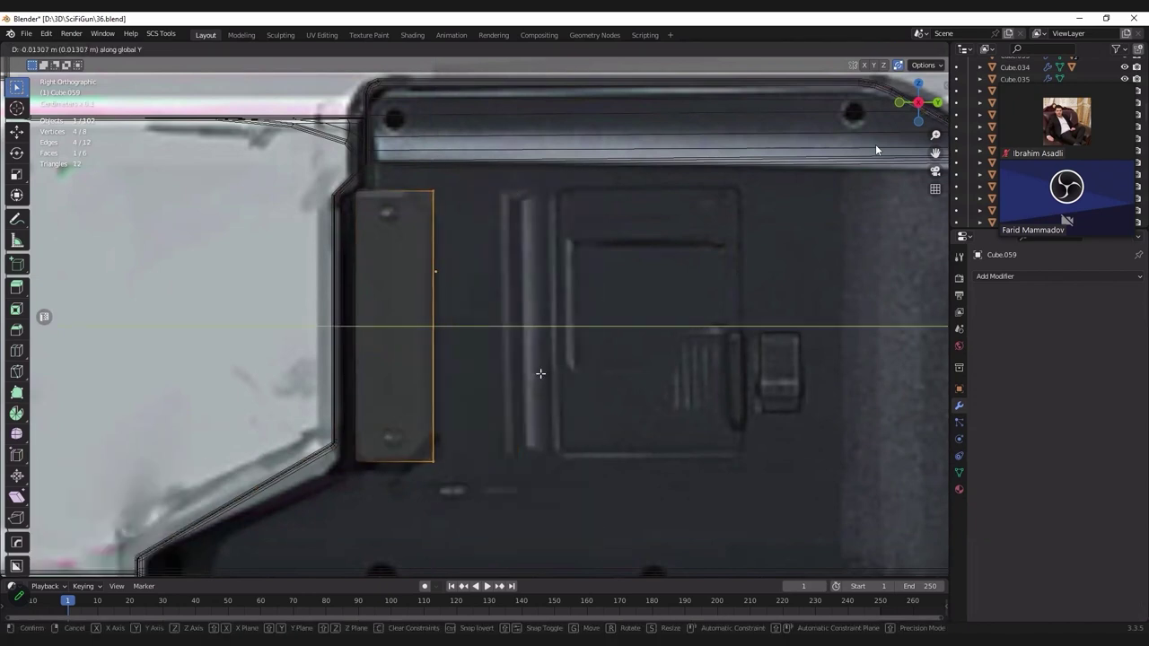
pyautogui.click(534, 372)
# Step: Apply rotation and scale, then bevel the block's right-side corners
pyautogui.press('Tab')
pyautogui.hotkey('ctrl', 'a')
pyautogui.click(525, 314)
pyautogui.press('Tab')
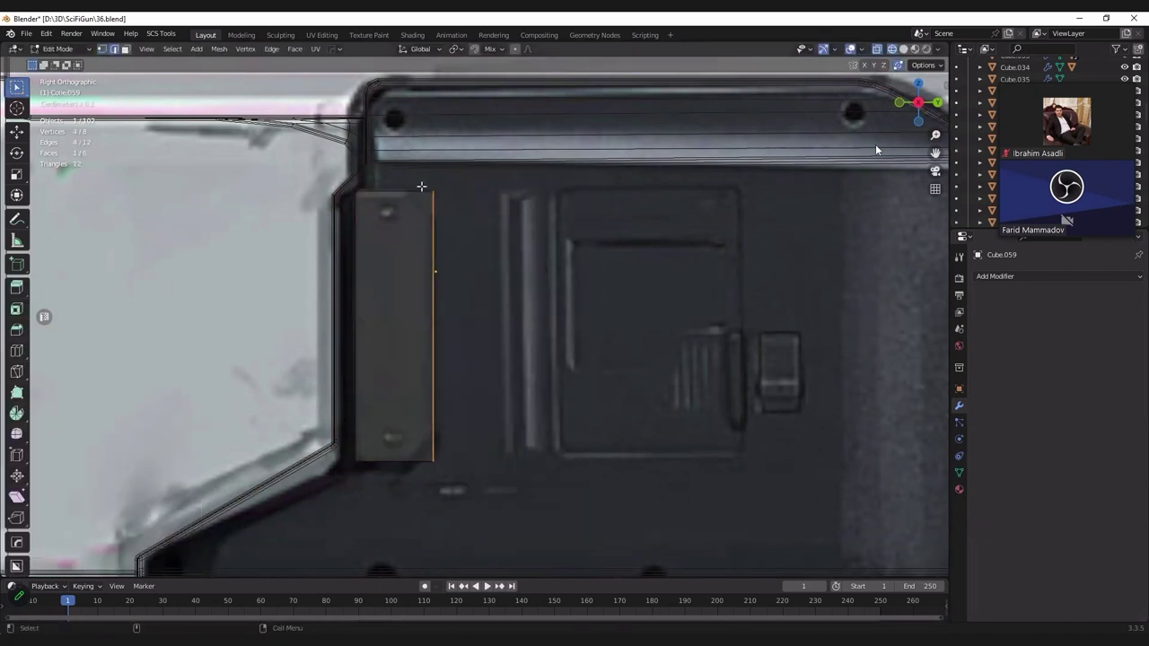
pyautogui.moveTo(422, 178); pyautogui.dragTo(466, 461)
pyautogui.hotkey('ctrl', 'b')
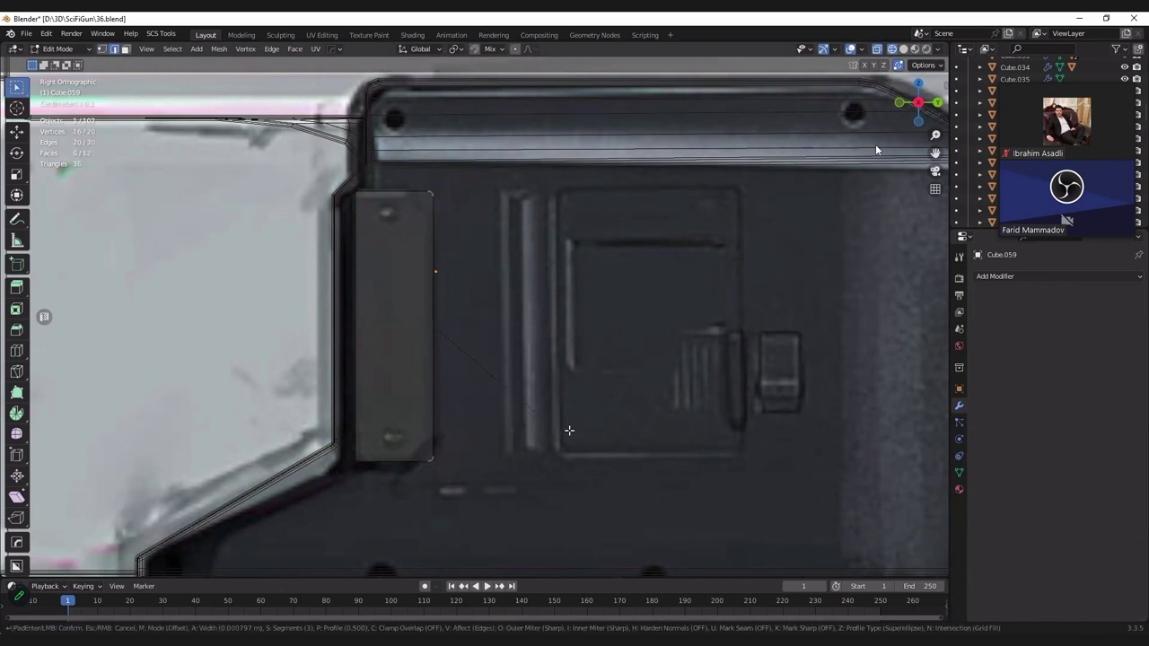
pyautogui.click(570, 432)
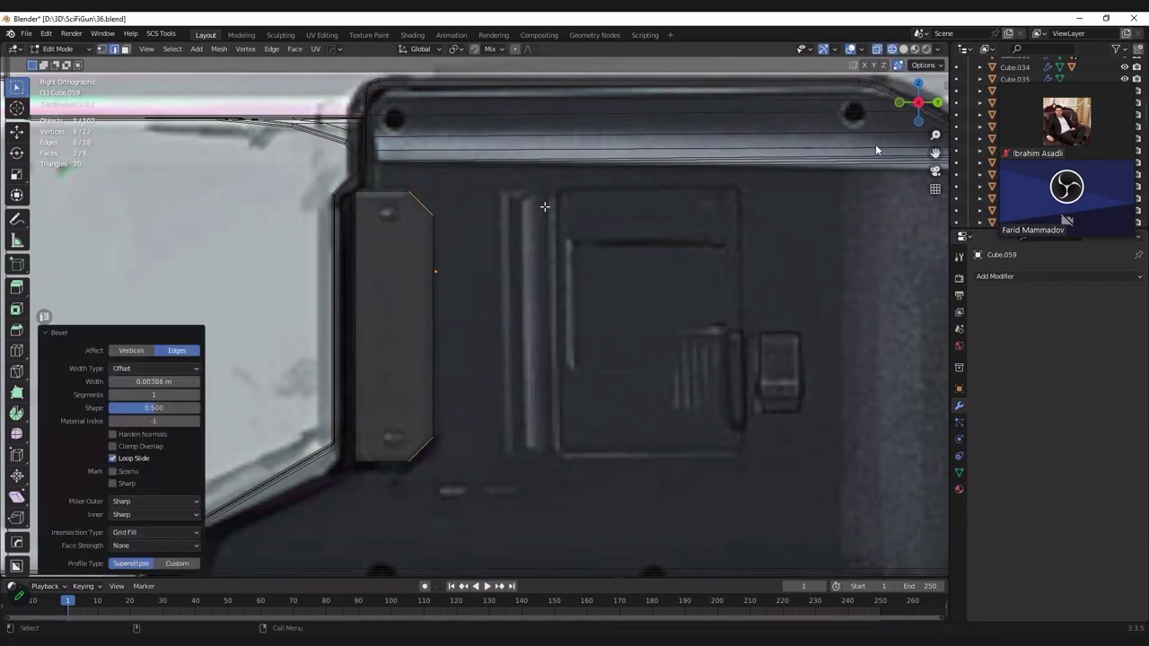
# Step: Bevel the block's selected corner edges again to round them
pyautogui.click(420, 199)
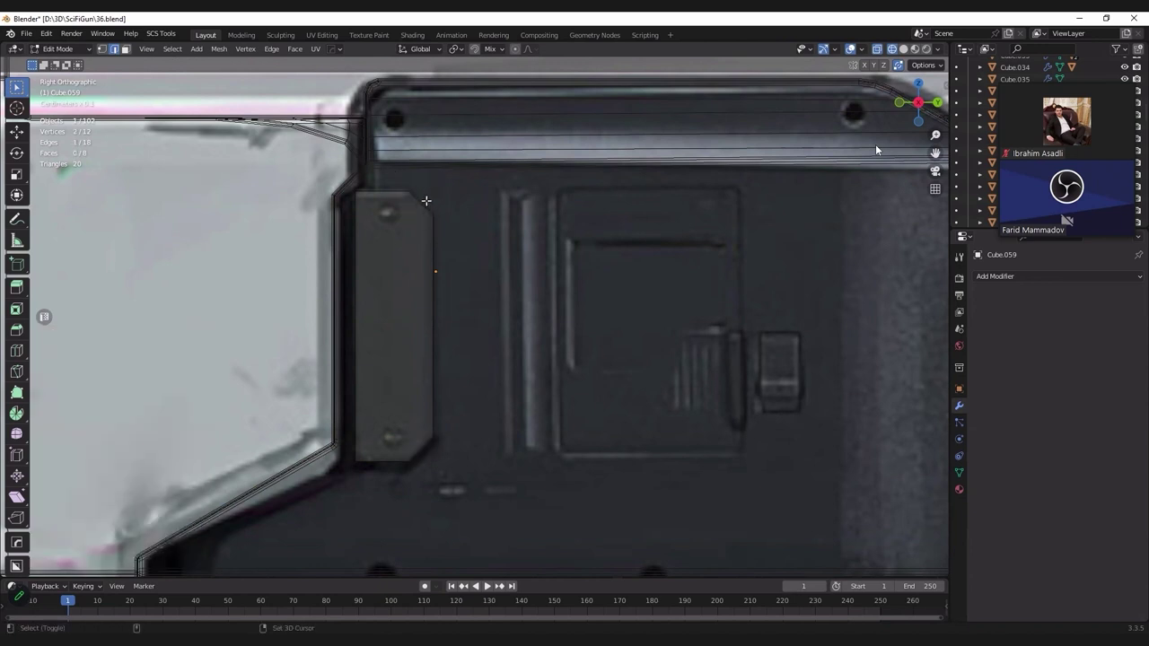
pyautogui.keyDown('shift'); pyautogui.moveTo(426, 200); pyautogui.dragTo(461, 249); pyautogui.keyUp('shift')
pyautogui.moveTo(425, 406)
pyautogui.keyDown('shift'); pyautogui.mouseDown()
pyautogui.moveTo(454, 436)
pyautogui.moveTo(429, 485)
pyautogui.mouseUp(); pyautogui.keyUp('shift')
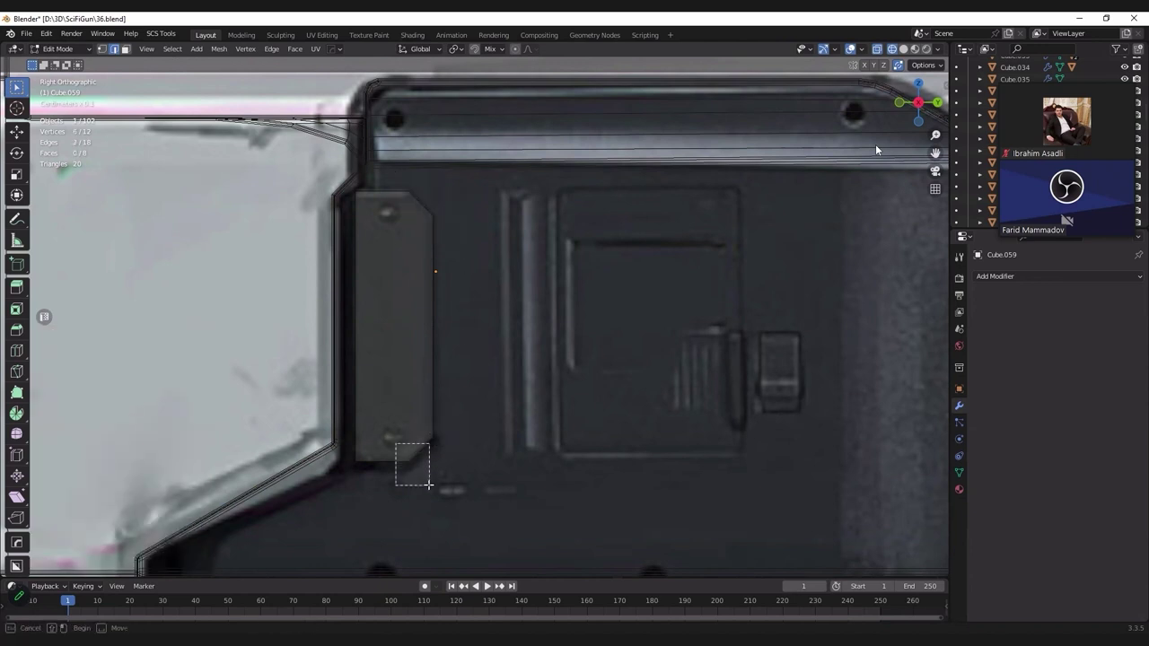
pyautogui.hotkey('ctrl', 'b')
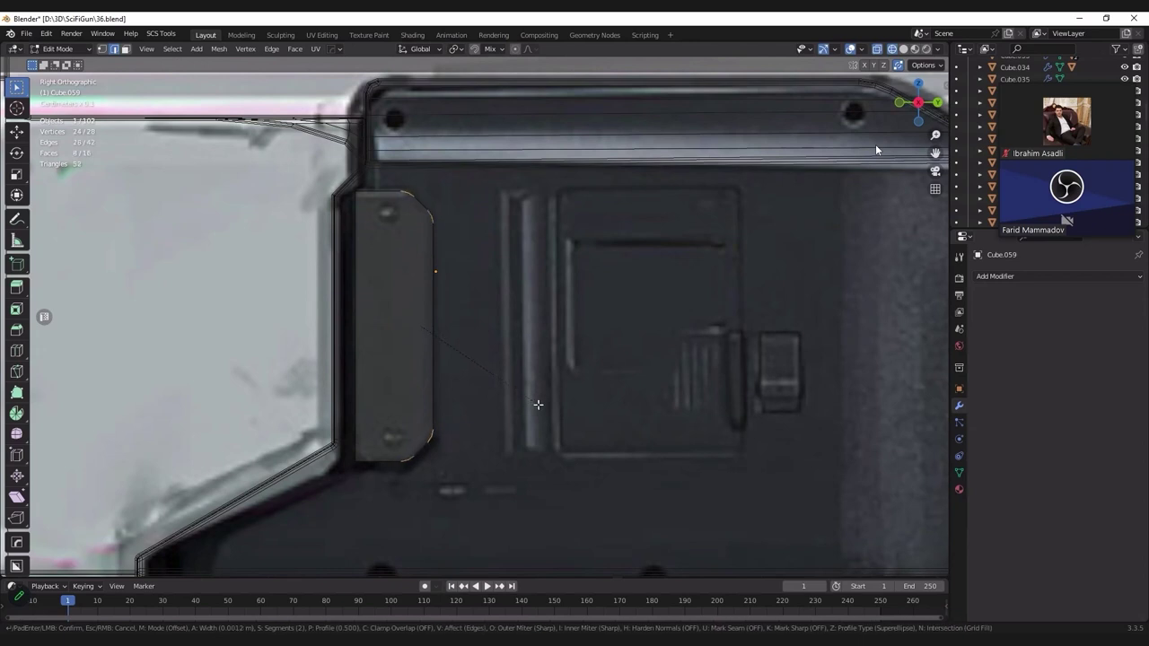
pyautogui.click(542, 359)
pyautogui.press('Tab')
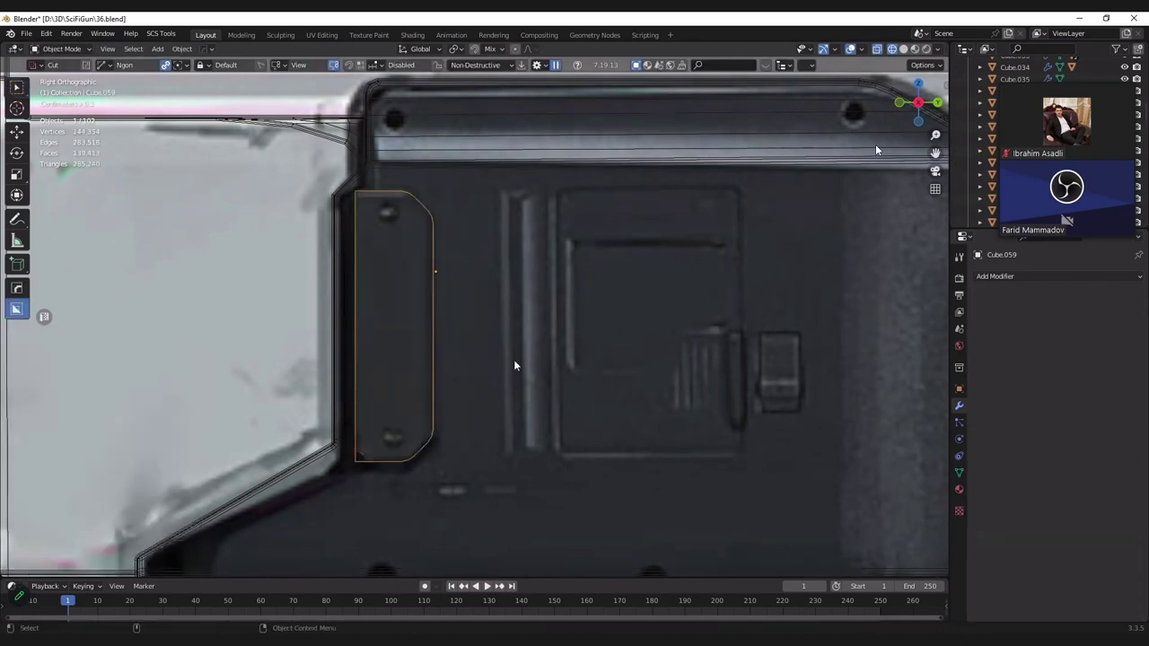
pyautogui.moveTo(514, 365); pyautogui.dragTo(514, 364, button='middle')
# Step: Push the latch block into the panel along X and shade it smooth
pyautogui.press('g')
pyautogui.press('x')
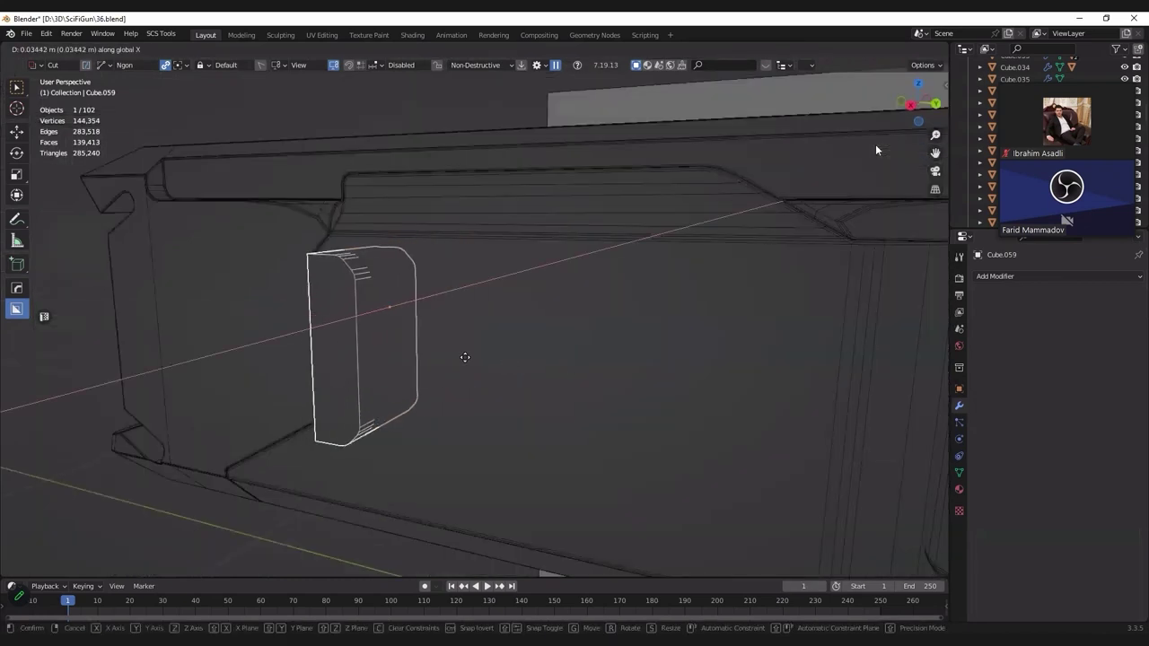
pyautogui.click(466, 356)
pyautogui.hotkey('shift', 'z')
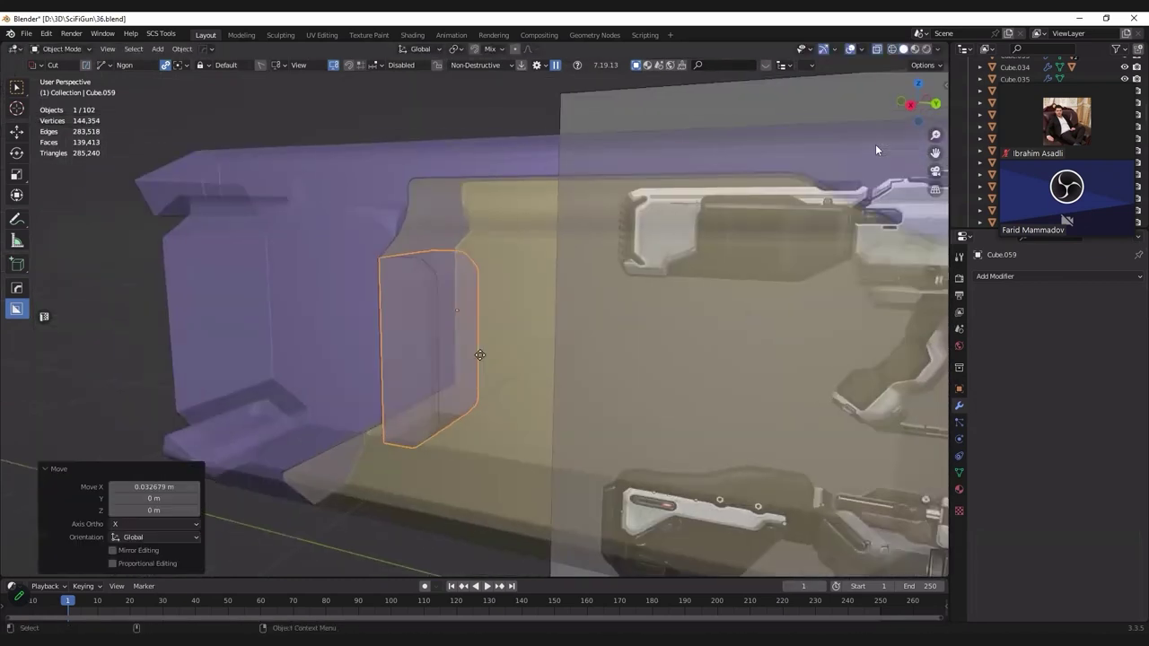
pyautogui.moveTo(474, 354); pyautogui.dragTo(515, 344, button='middle')
pyautogui.hotkey('alt', 'z')
pyautogui.rightClick(574, 334)
pyautogui.click(608, 325)
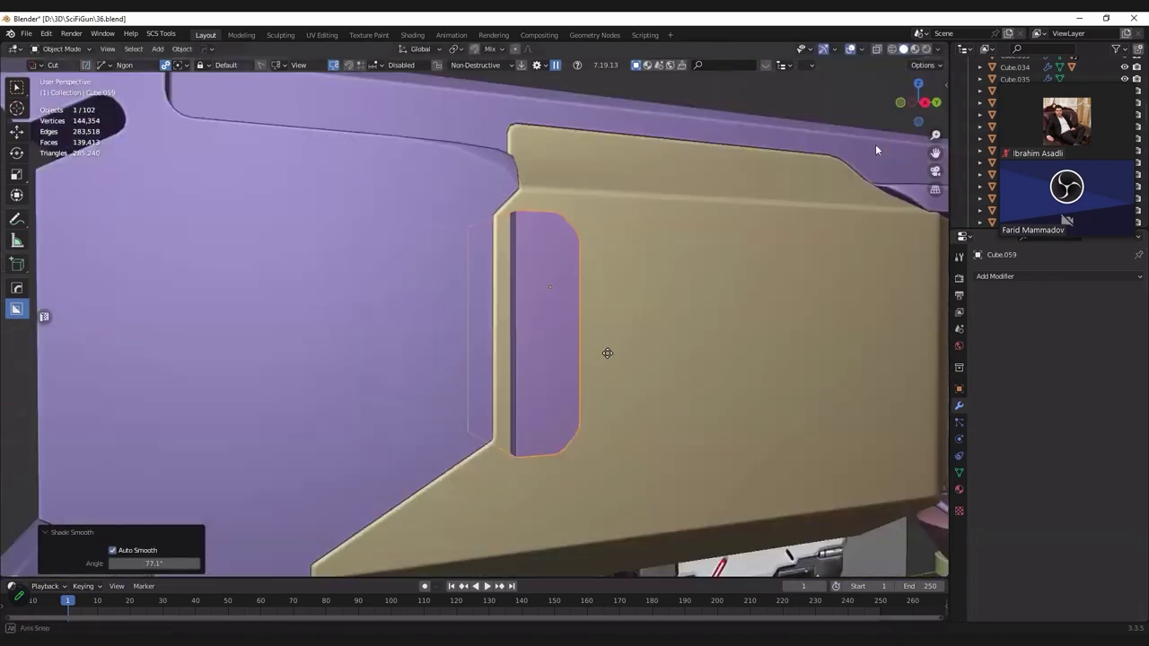
# Step: Move the thin side strip face along Y and bevel its edges with 3 segments
pyautogui.moveTo(608, 332); pyautogui.dragTo(572, 346, button='middle')
pyautogui.press('Tab')
pyautogui.press('3')
pyautogui.click(574, 347)
pyautogui.press('g')
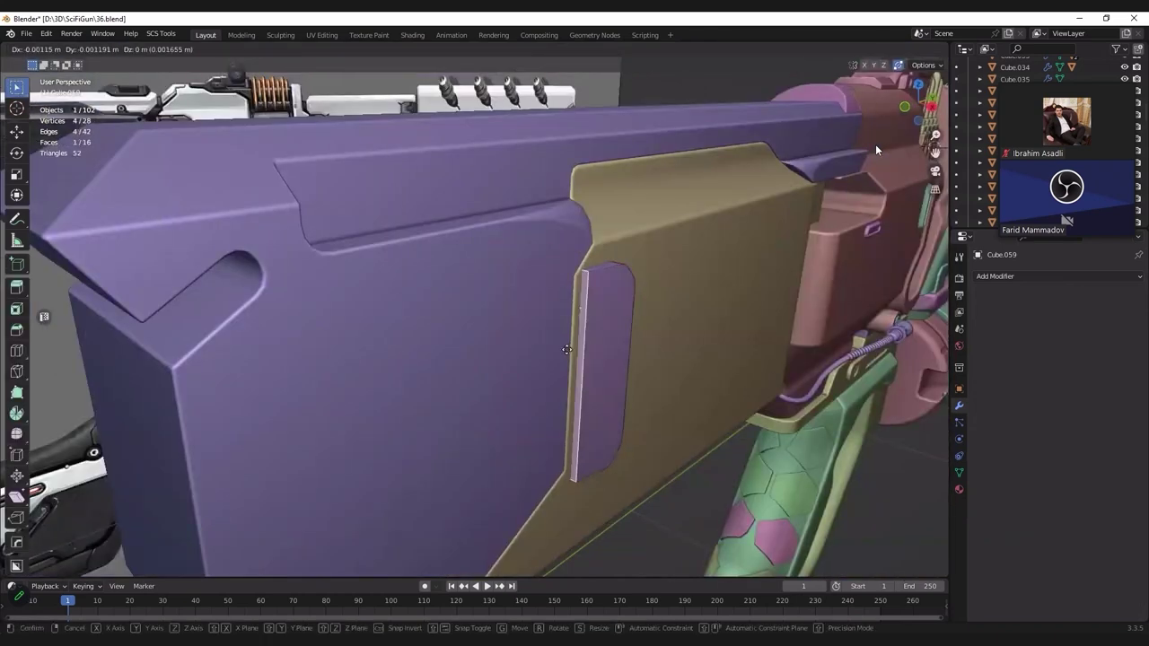
pyautogui.press('y')
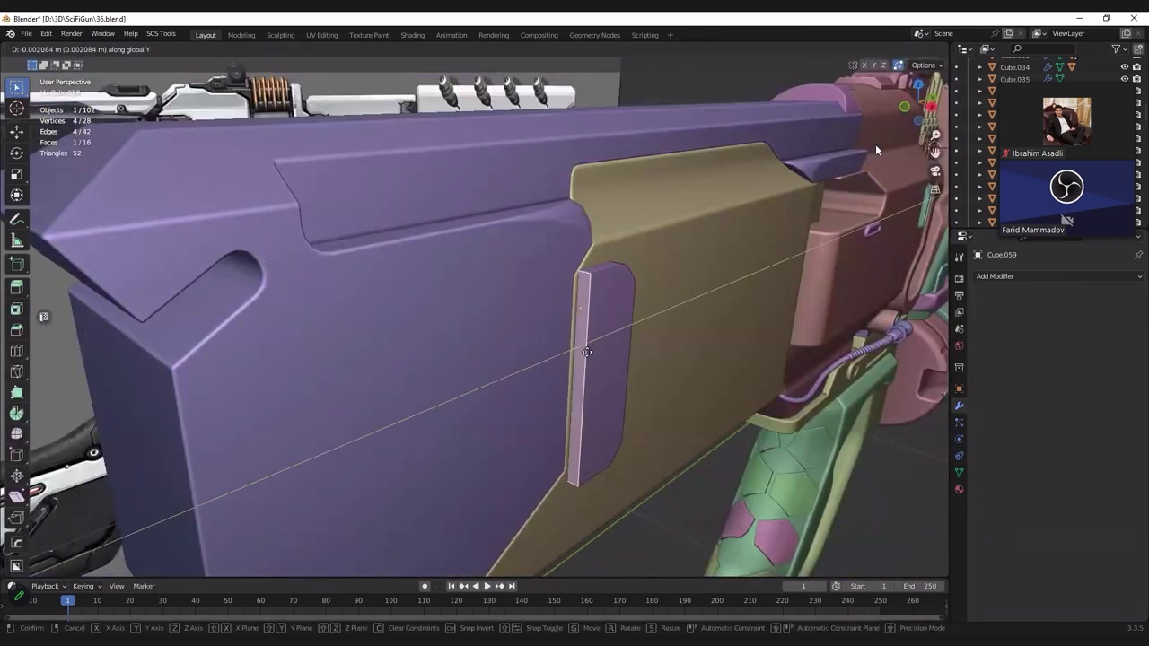
pyautogui.click(576, 355)
pyautogui.scroll(2, 574, 354)
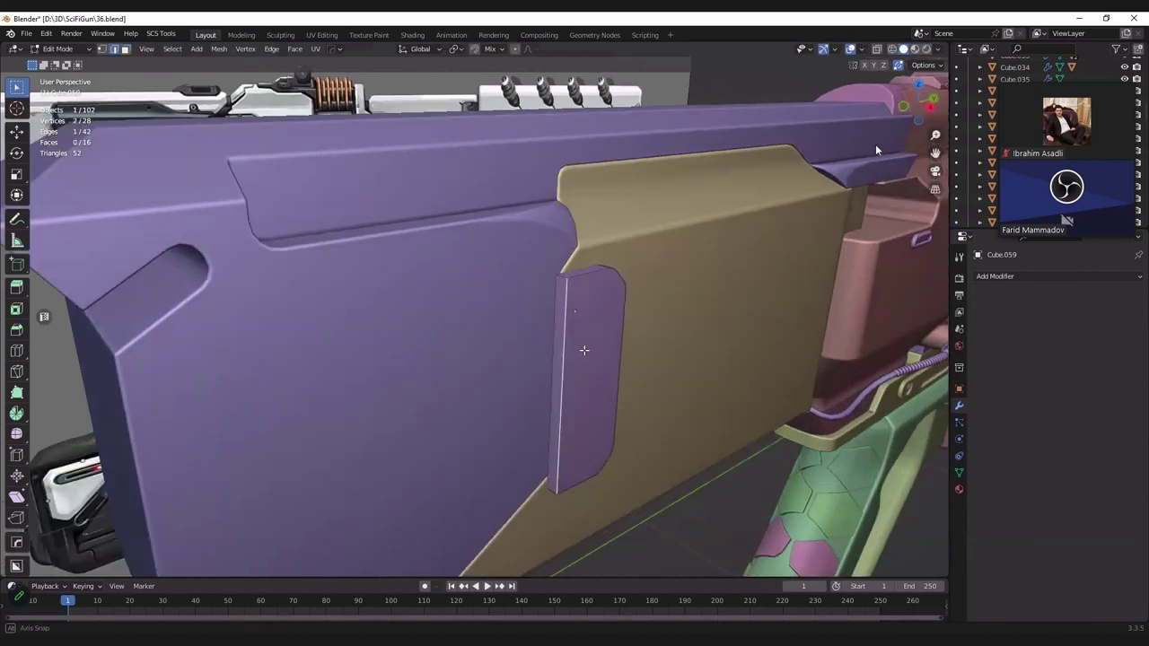
pyautogui.scroll(2, 622, 351)
pyautogui.scroll(2, 641, 351)
pyautogui.press('2')
pyautogui.hotkey('ctrl', 'b')
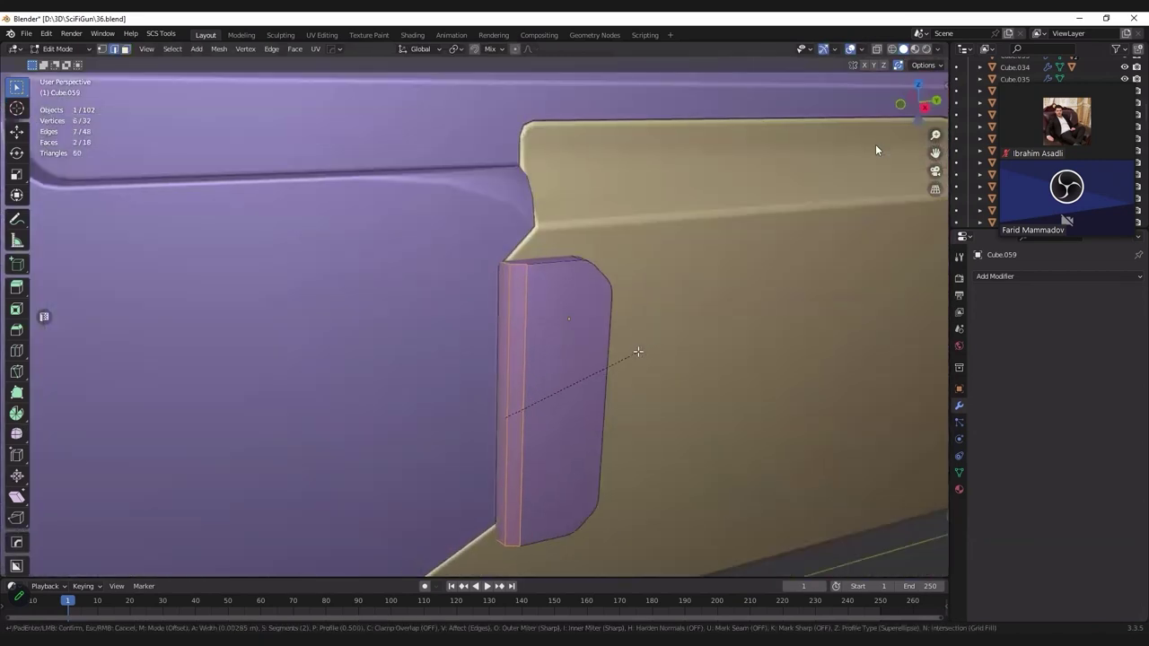
pyautogui.scroll(1, 637, 351)
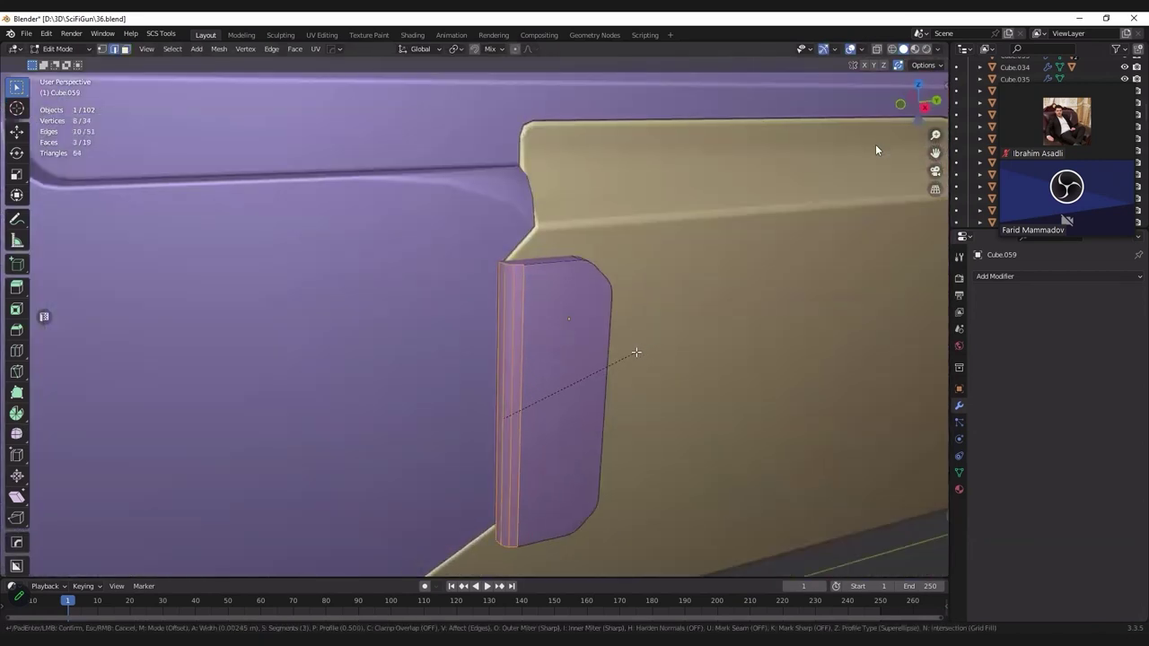
pyautogui.click(635, 352)
# Step: Add a HardOps Bevel modifier to the latch piece
pyautogui.press('Tab')
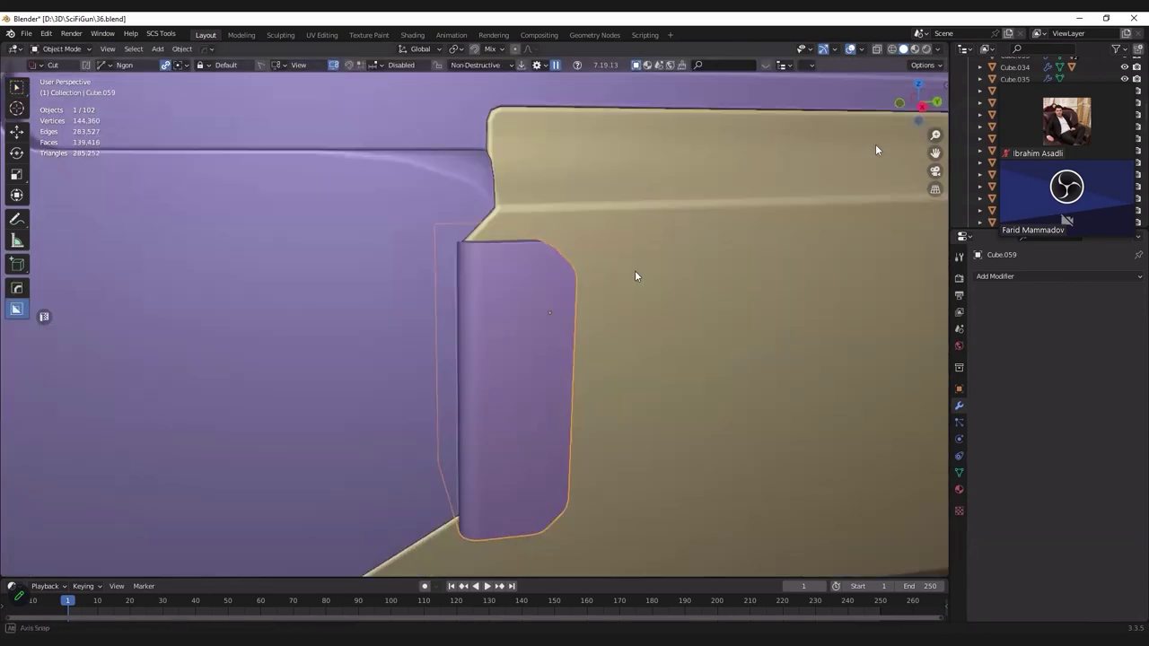
pyautogui.moveTo(635, 274)
pyautogui.mouseDown(button='middle')
pyautogui.moveTo(589, 330)
pyautogui.moveTo(606, 329)
pyautogui.mouseUp(button='middle')
pyautogui.press('q')
pyautogui.click(607, 328)
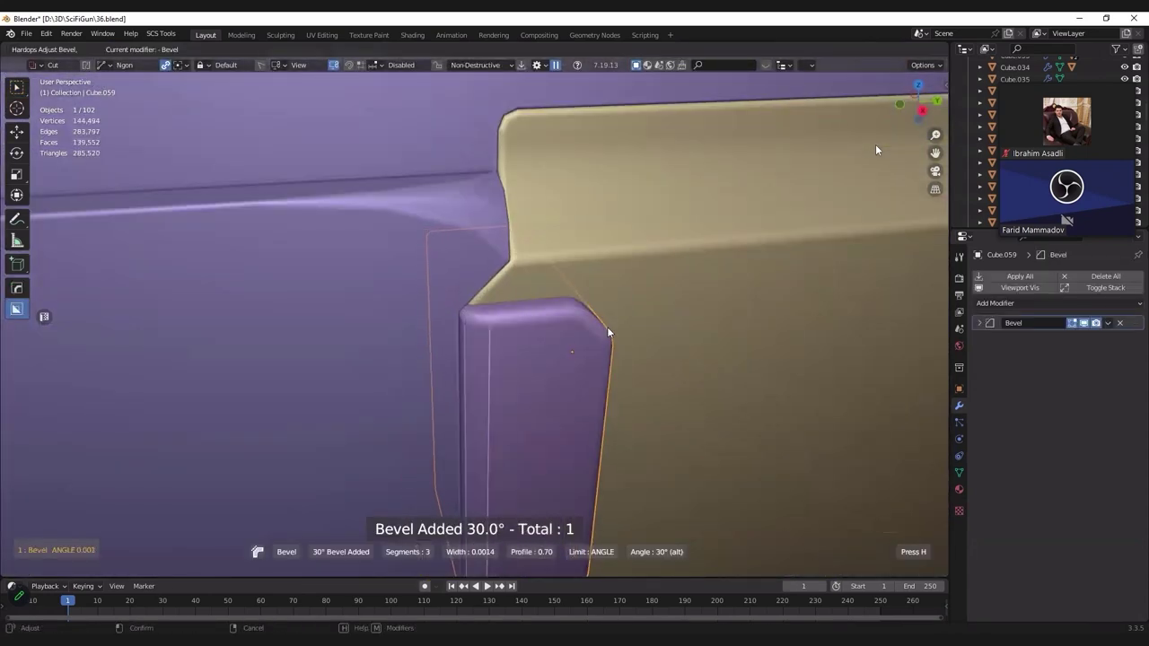
# Step: Set the Bevel modifier amount to 0.0008 m and angle limit to 46°
pyautogui.click(992, 324)
pyautogui.doubleClick(1061, 369)
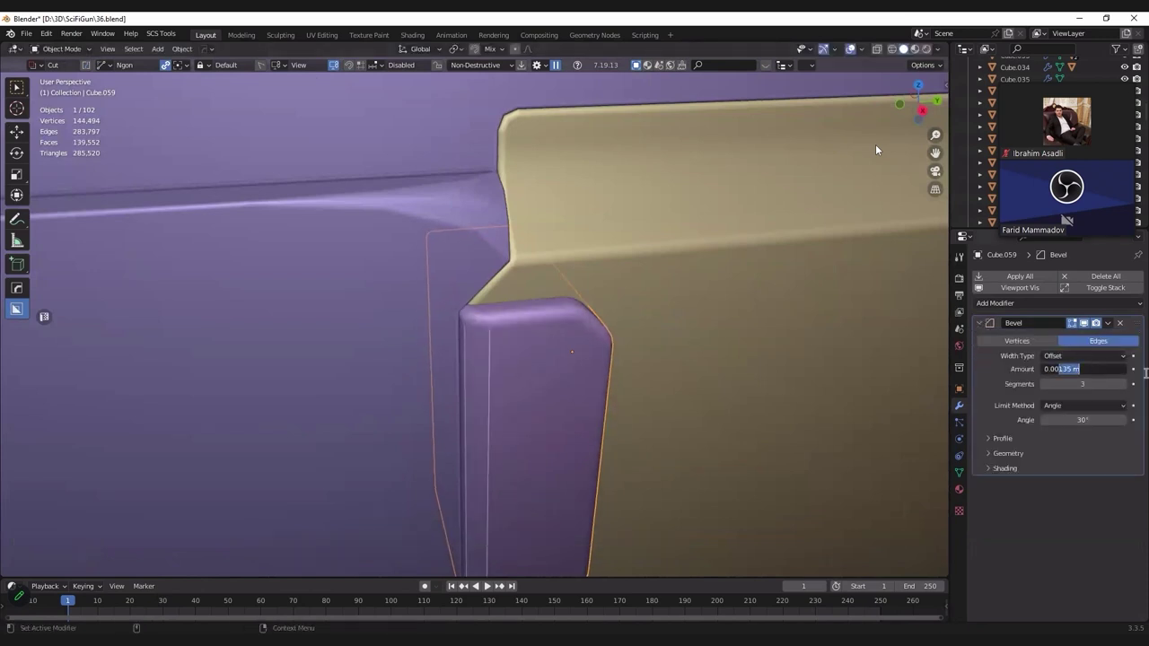
pyautogui.press('Return')
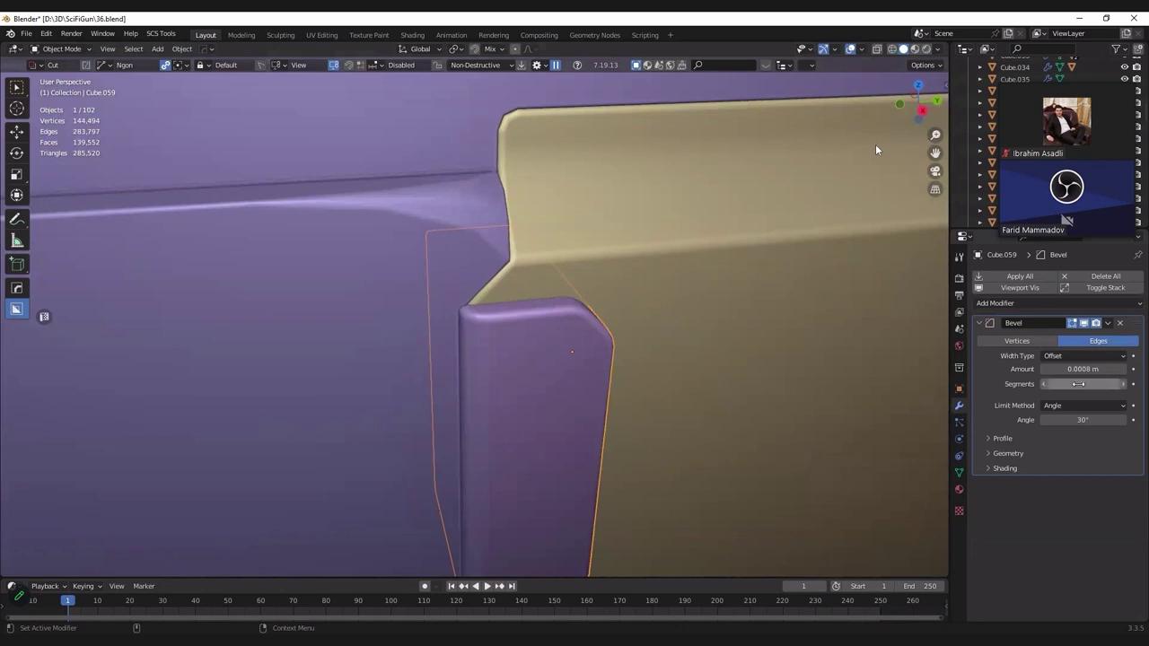
pyautogui.moveTo(1082, 419); pyautogui.dragTo(1112, 419)
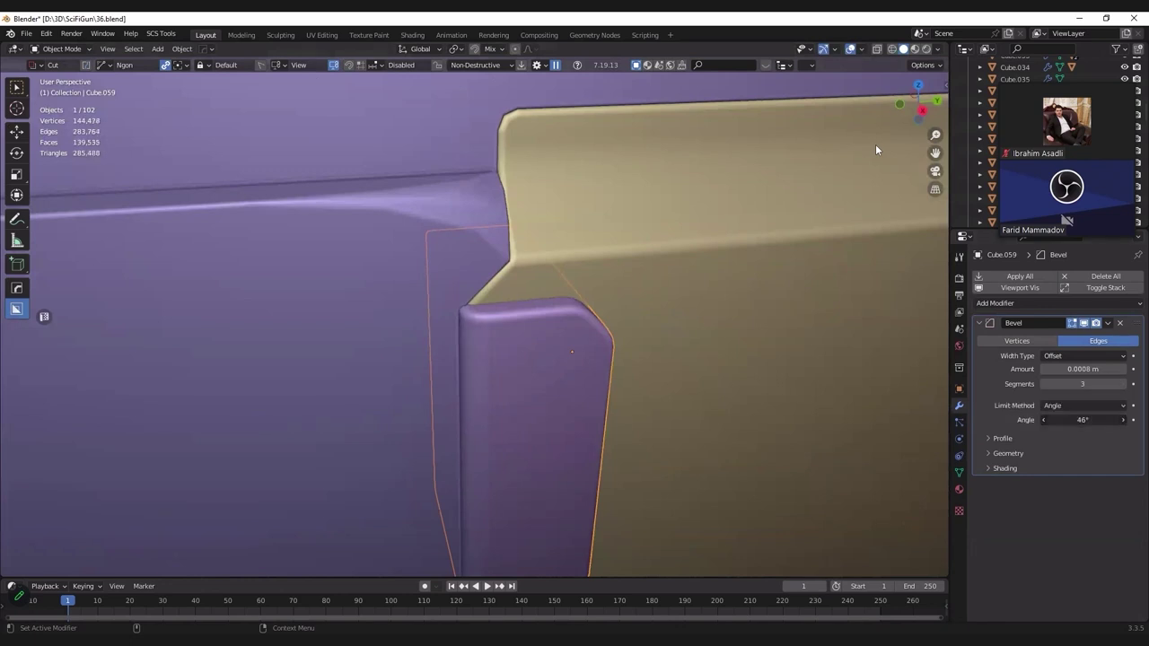
# Step: Delete the latch's hidden back face and shift the open back edges along X
pyautogui.press('z')
pyautogui.moveTo(564, 347)
pyautogui.mouseDown(button='middle')
pyautogui.moveTo(547, 347)
pyautogui.moveTo(526, 288)
pyautogui.moveTo(518, 357)
pyautogui.moveTo(567, 577)
pyautogui.mouseUp(button='middle')
pyautogui.press('z')
pyautogui.click(482, 368)
pyautogui.press('Tab')
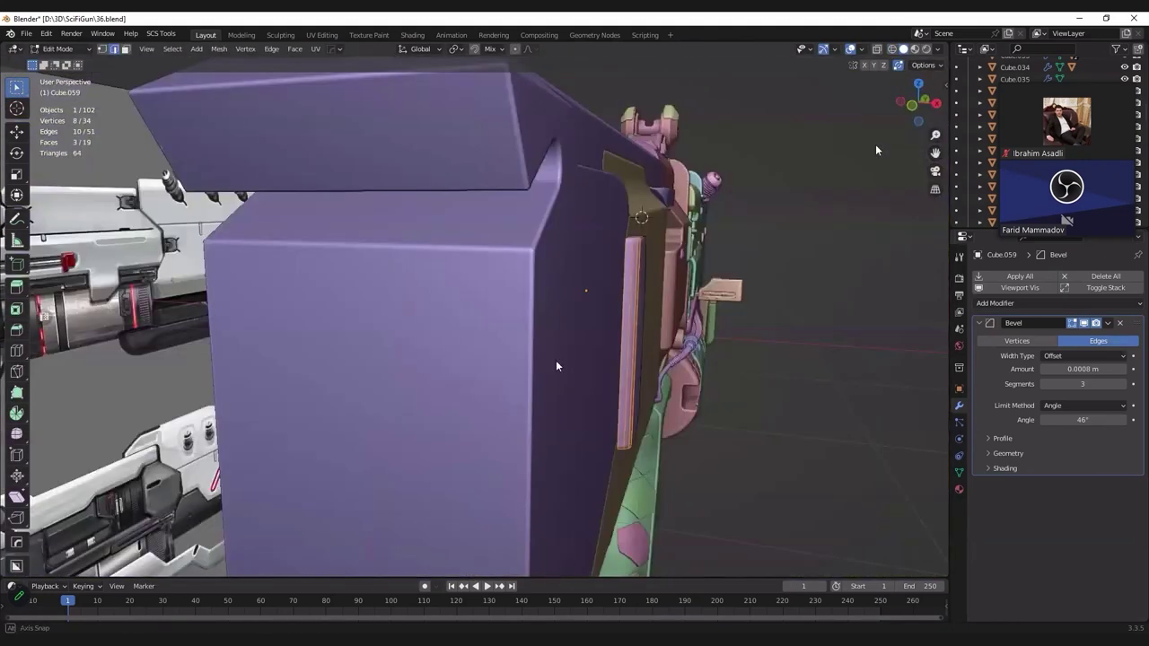
pyautogui.hotkey('alt', 'z')
pyautogui.press('x')
pyautogui.click(556, 360)
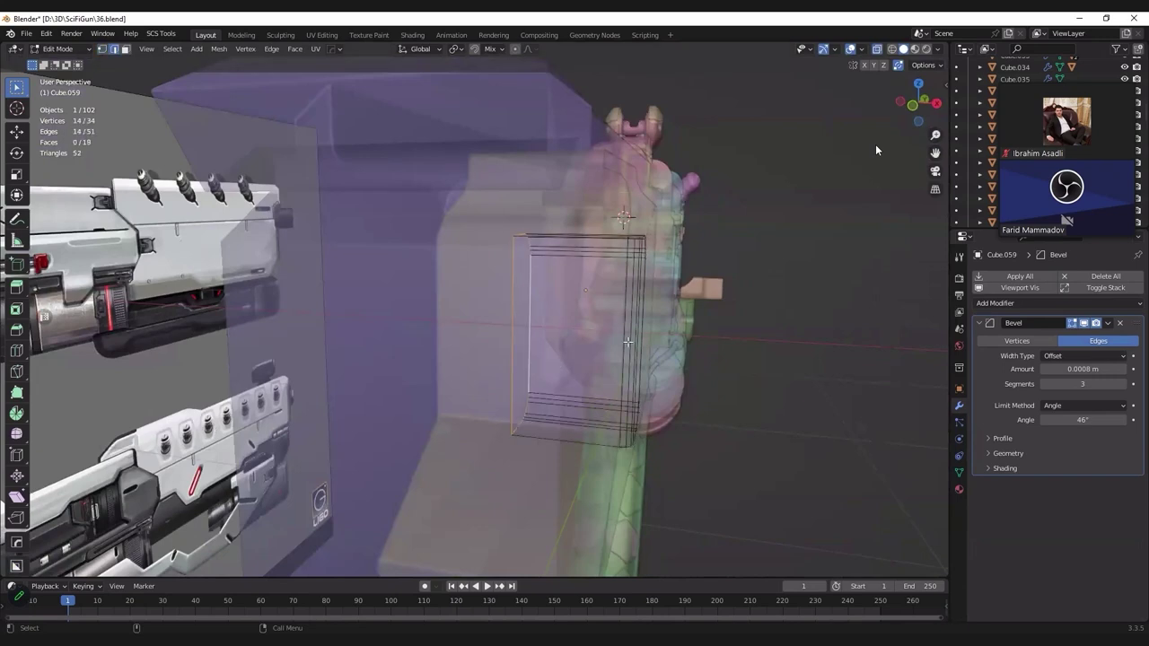
pyautogui.press('g')
pyautogui.press('x')
pyautogui.click(545, 347)
pyautogui.hotkey('alt', 'z')
pyautogui.press('Tab')
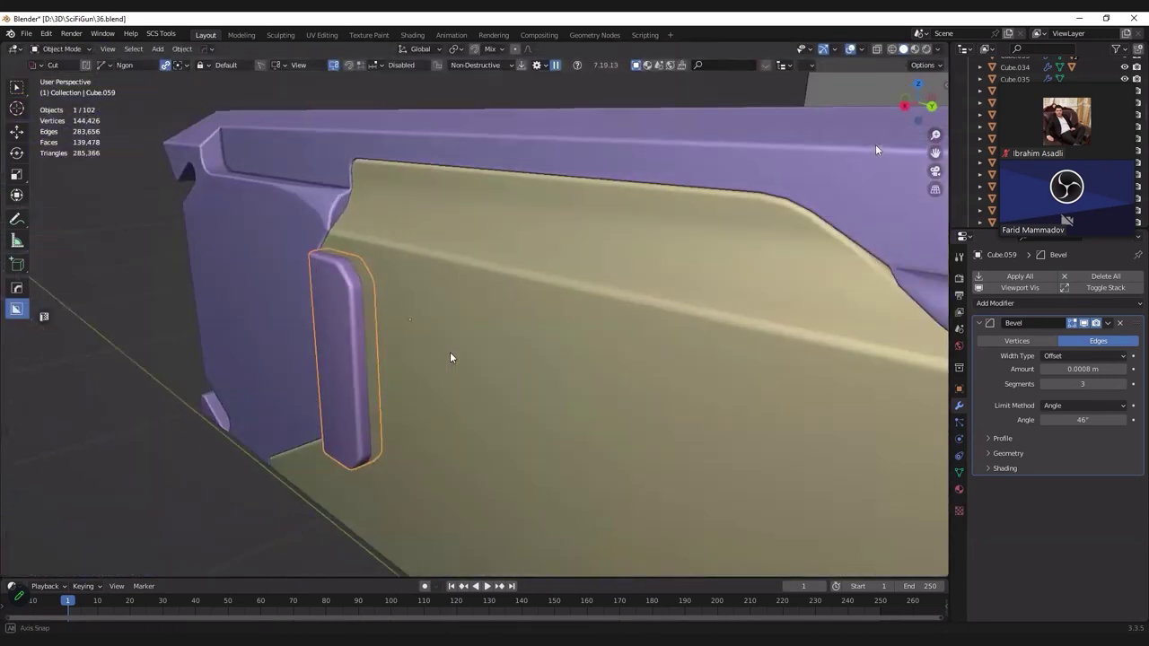
# Step: Select the large tan panel plate and start editing it in see-through mode
pyautogui.moveTo(450, 352)
pyautogui.mouseDown(button='middle')
pyautogui.moveTo(375, 357)
pyautogui.moveTo(473, 358)
pyautogui.moveTo(480, 307)
pyautogui.moveTo(453, 442)
pyautogui.mouseUp(button='middle')
pyautogui.scroll(-1, 474, 357)
pyautogui.click(474, 358)
pyautogui.scroll(2, 475, 341)
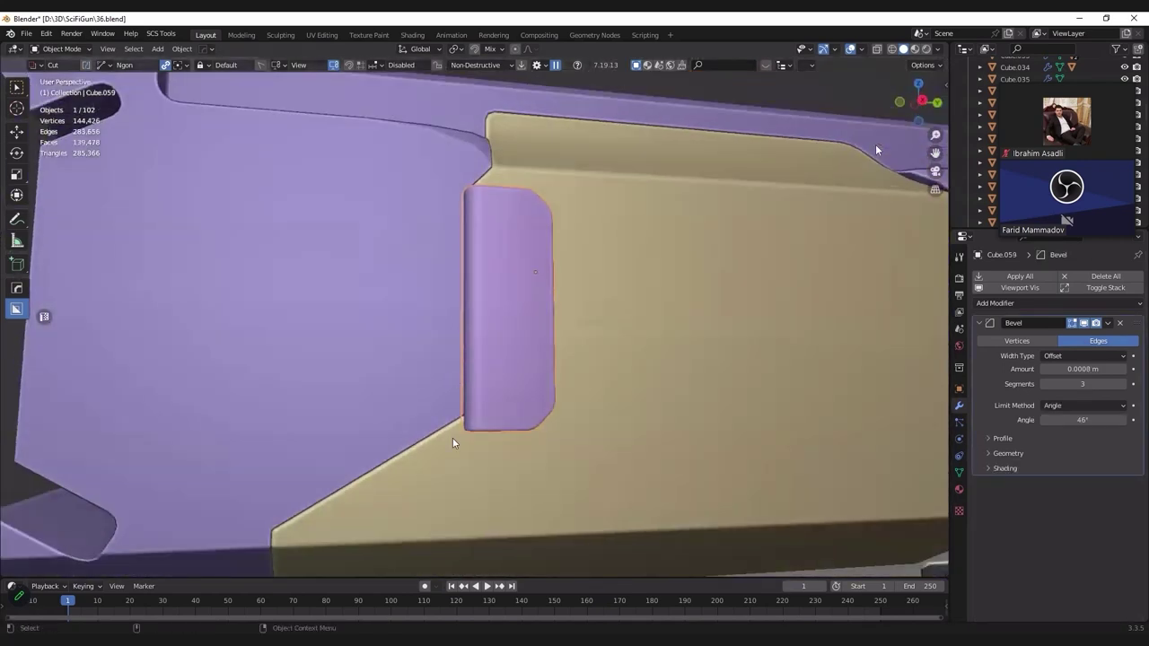
pyautogui.click(446, 437)
pyautogui.press('Tab')
pyautogui.hotkey('alt', 'z')
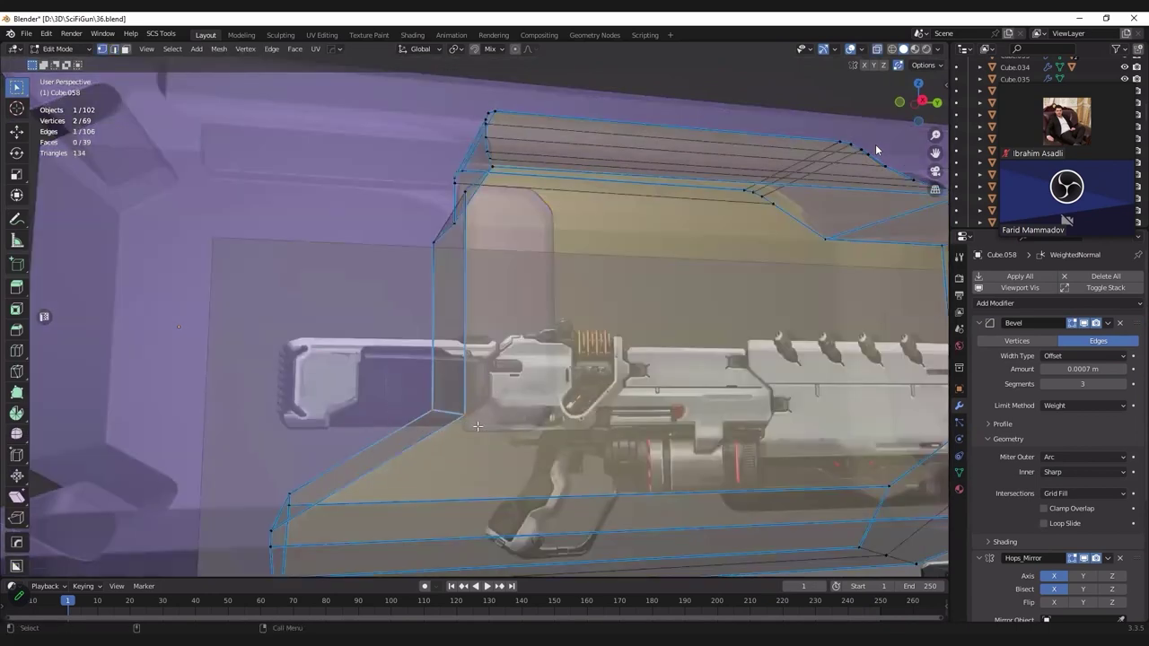
# Step: Lower the plate's diagonal corner vertices beside the latch along Z
pyautogui.keyDown('alt'); pyautogui.moveTo(478, 426); pyautogui.dragTo(468, 422, button='middle'); pyautogui.keyUp('alt')
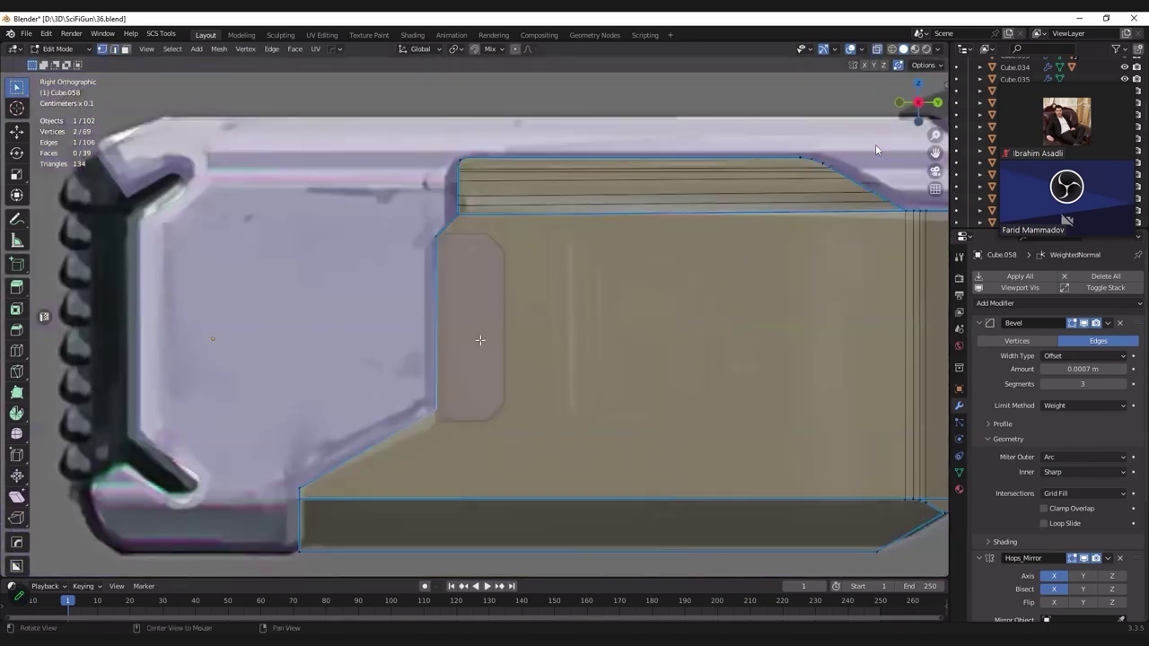
pyautogui.scroll(3, 480, 339)
pyautogui.click(435, 348)
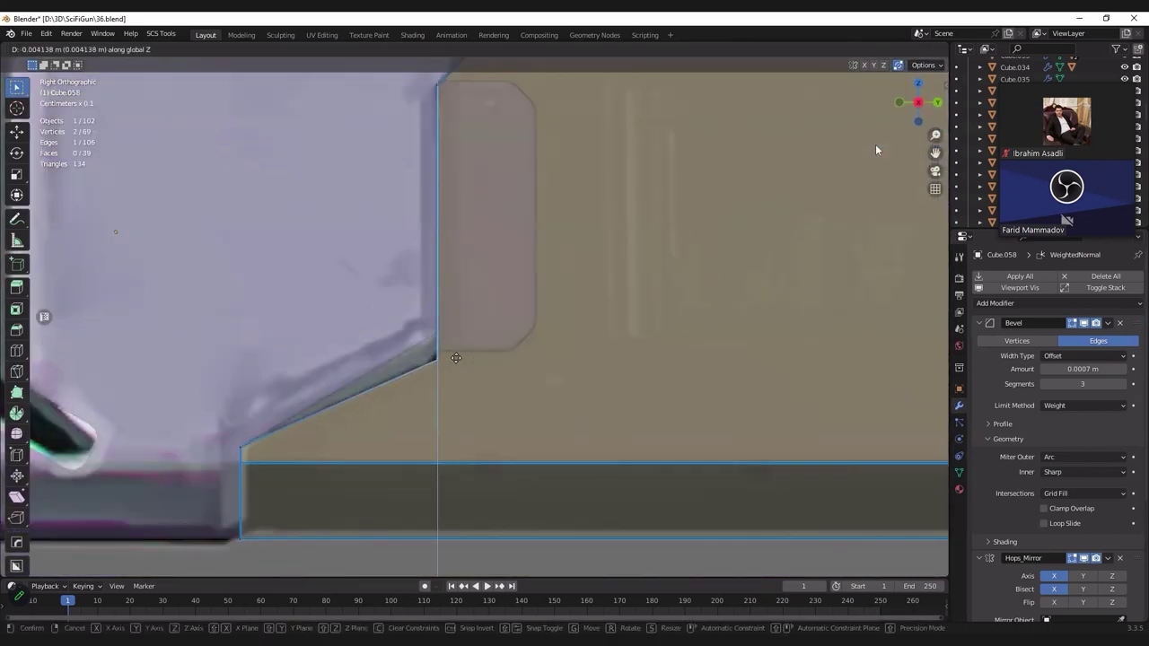
pyautogui.hotkey('alt', 'z')
pyautogui.hotkey('alt', 'z')
pyautogui.moveTo(427, 271); pyautogui.dragTo(476, 368)
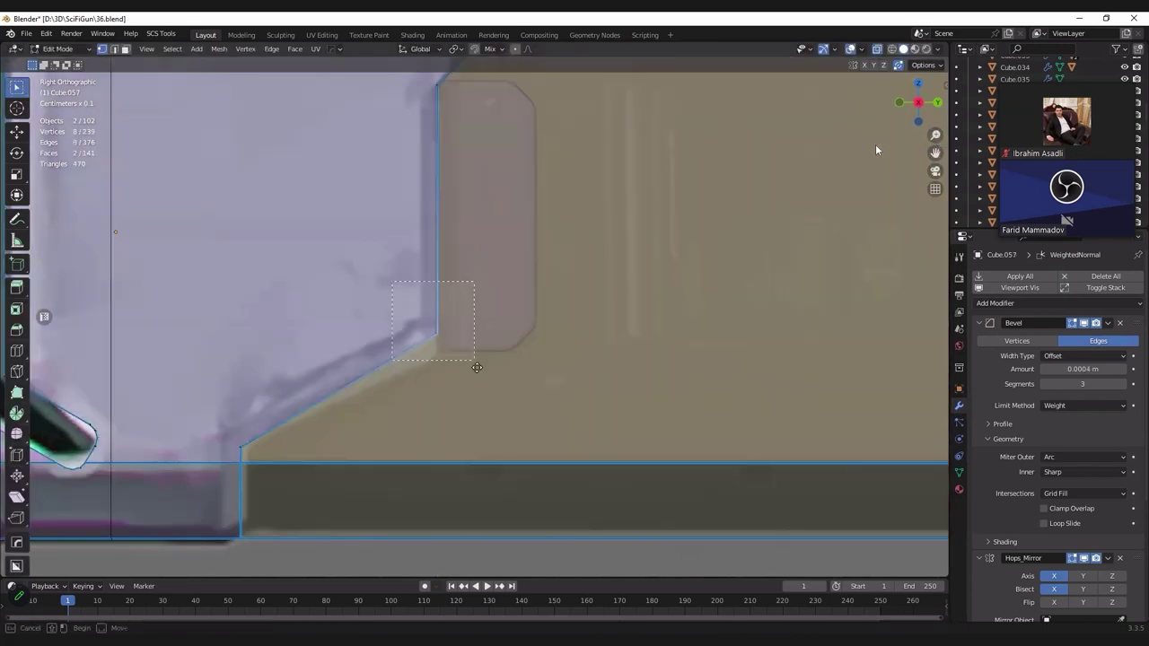
pyautogui.hotkey('alt', 'z')
pyautogui.press('g')
pyautogui.press('z')
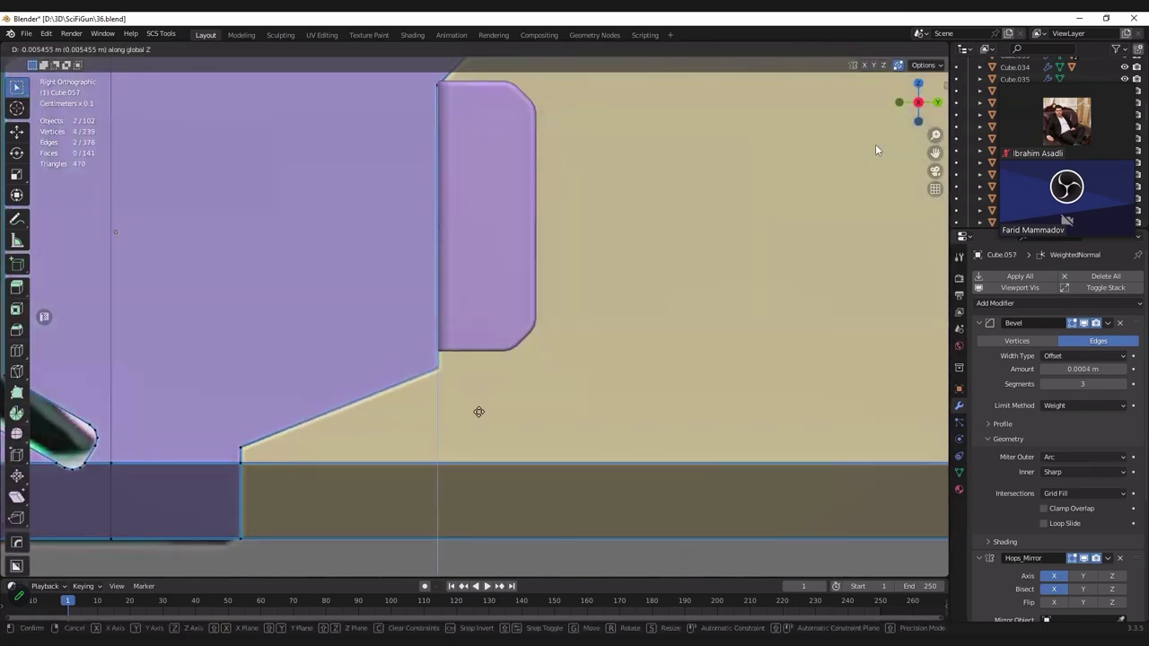
pyautogui.click(478, 414)
pyautogui.press('Tab')
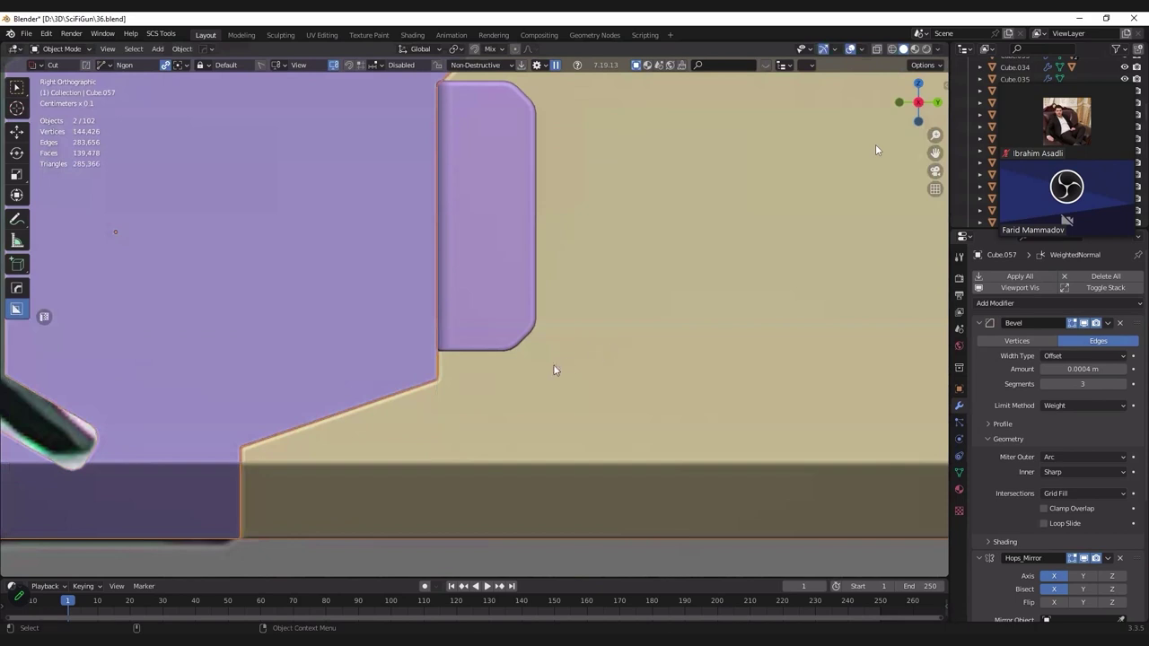
# Step: Nudge the rounded latch about 0.0025 m down along Z
pyautogui.scroll(-2, 553, 369)
pyautogui.click(478, 320)
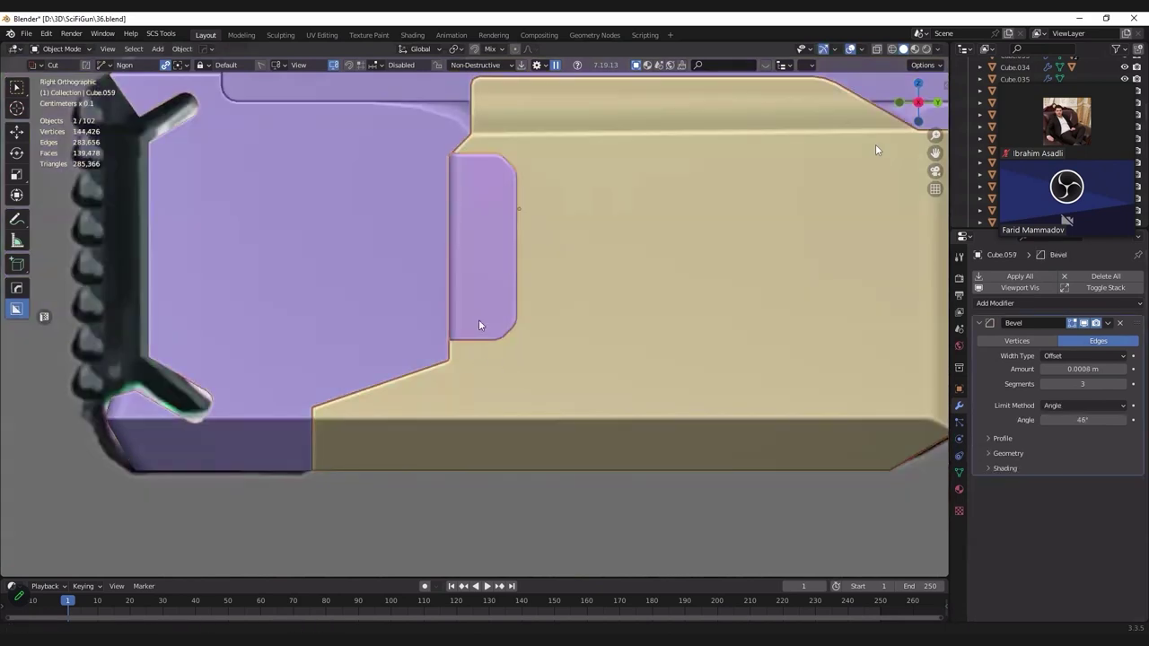
pyautogui.scroll(-1, 478, 320)
pyautogui.scroll(3, 485, 321)
pyautogui.press('g')
pyautogui.press('z')
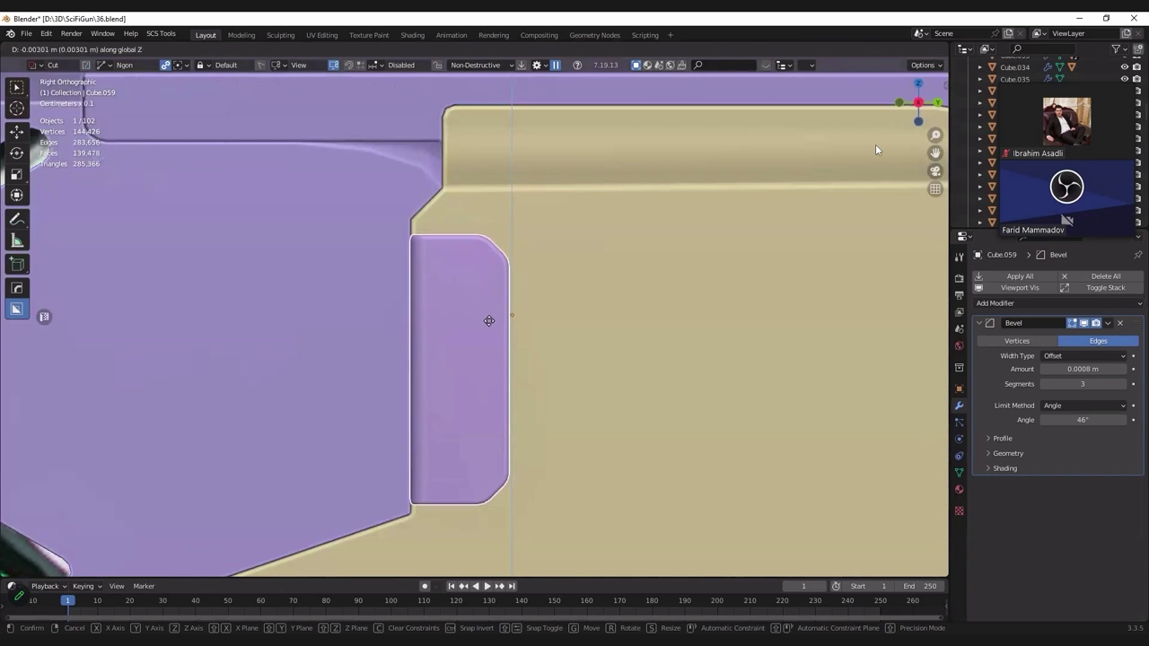
pyautogui.click(488, 320)
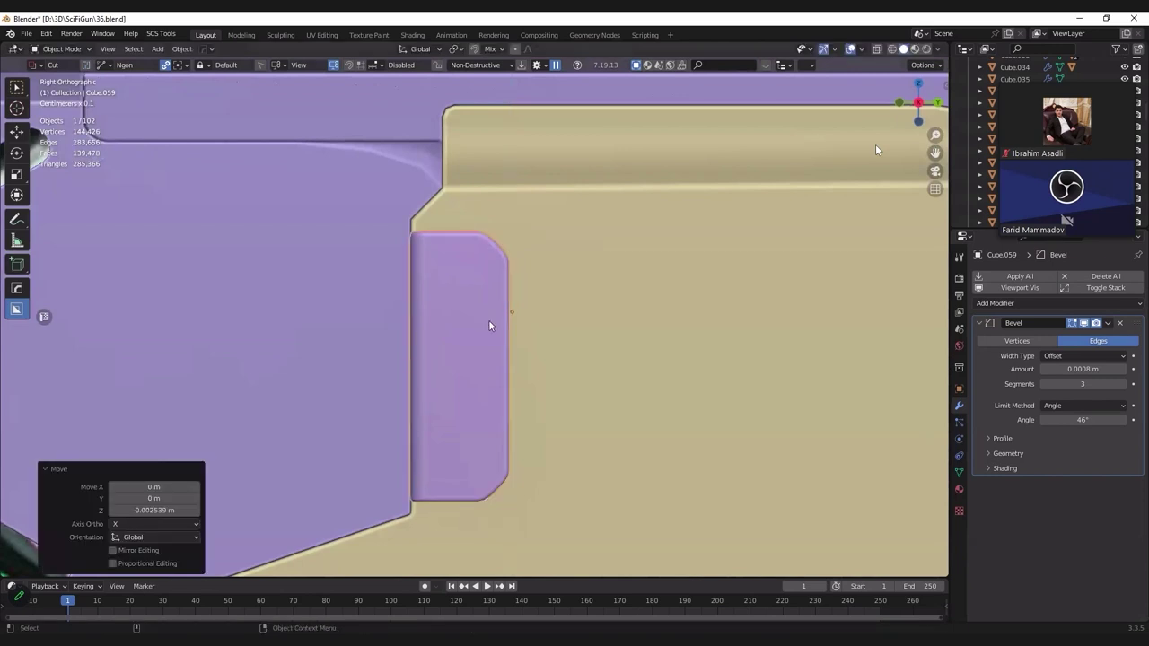
# Step: Duplicate the latch in place as Cube.060, keeping its Bevel modifier
pyautogui.moveTo(425, 299); pyautogui.dragTo(476, 329, button='middle')
pyautogui.scroll(-2, 512, 336)
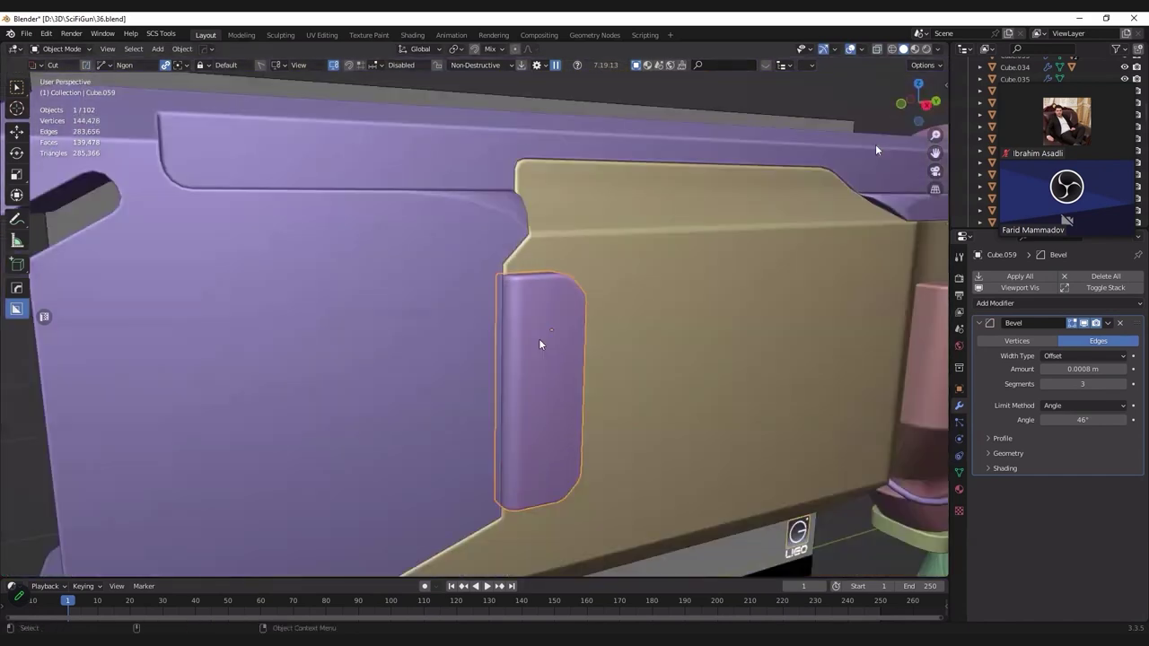
pyautogui.scroll(-2, 539, 344)
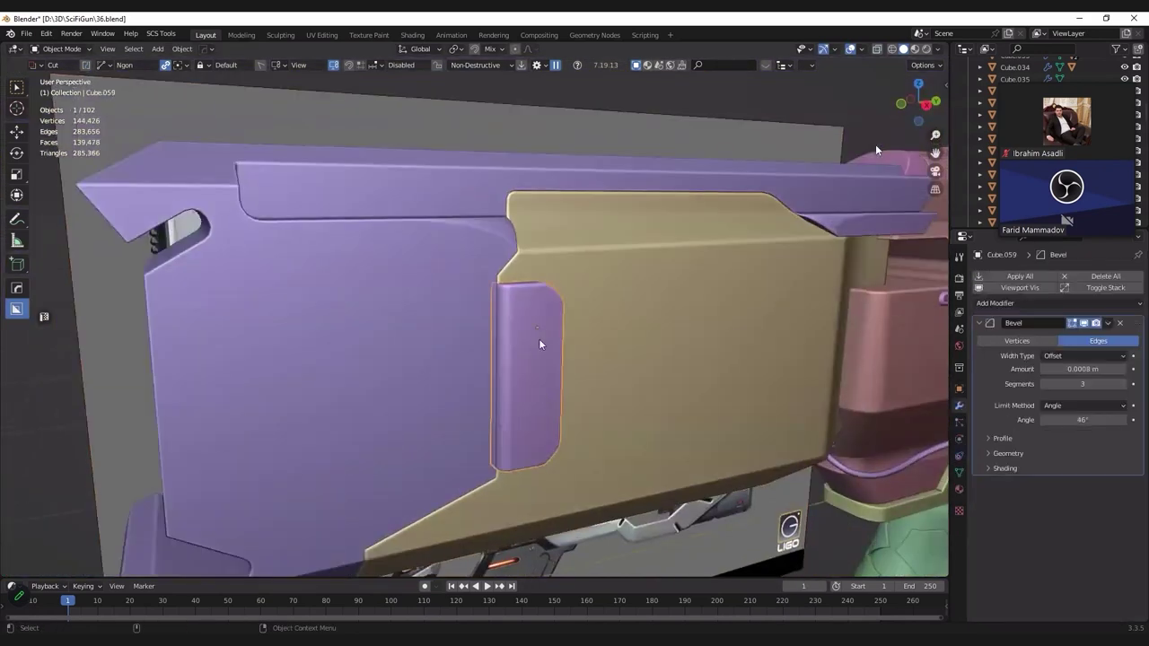
pyautogui.hotkey('shift', 'd')
pyautogui.rightClick(539, 343)
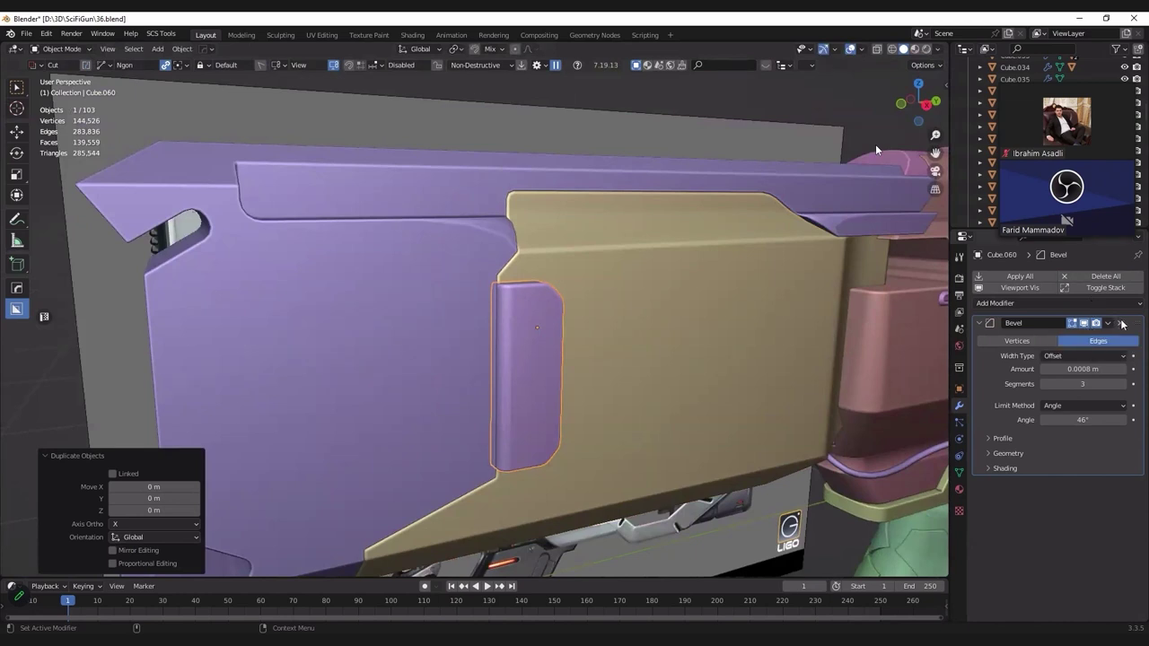
# Step: Remove the Bevel from the latch copy and fill its selection with a new face
pyautogui.moveTo(877, 150); pyautogui.dragTo(1144, 332, button='middle')
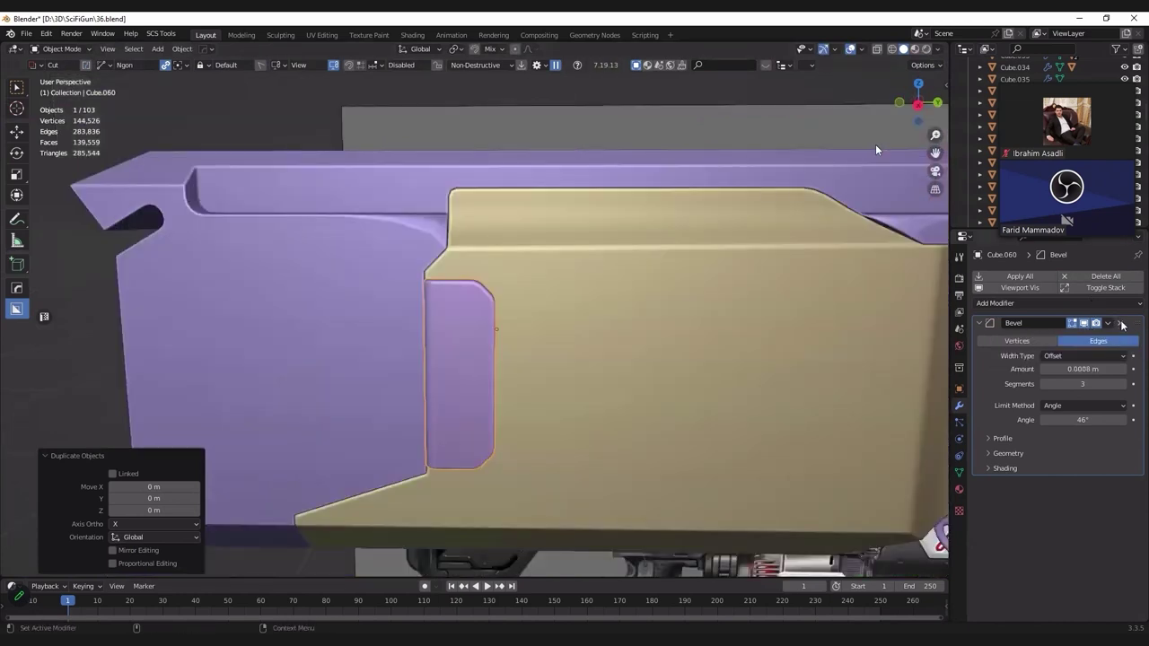
pyautogui.click(1121, 323)
pyautogui.moveTo(456, 321); pyautogui.dragTo(542, 335, button='middle')
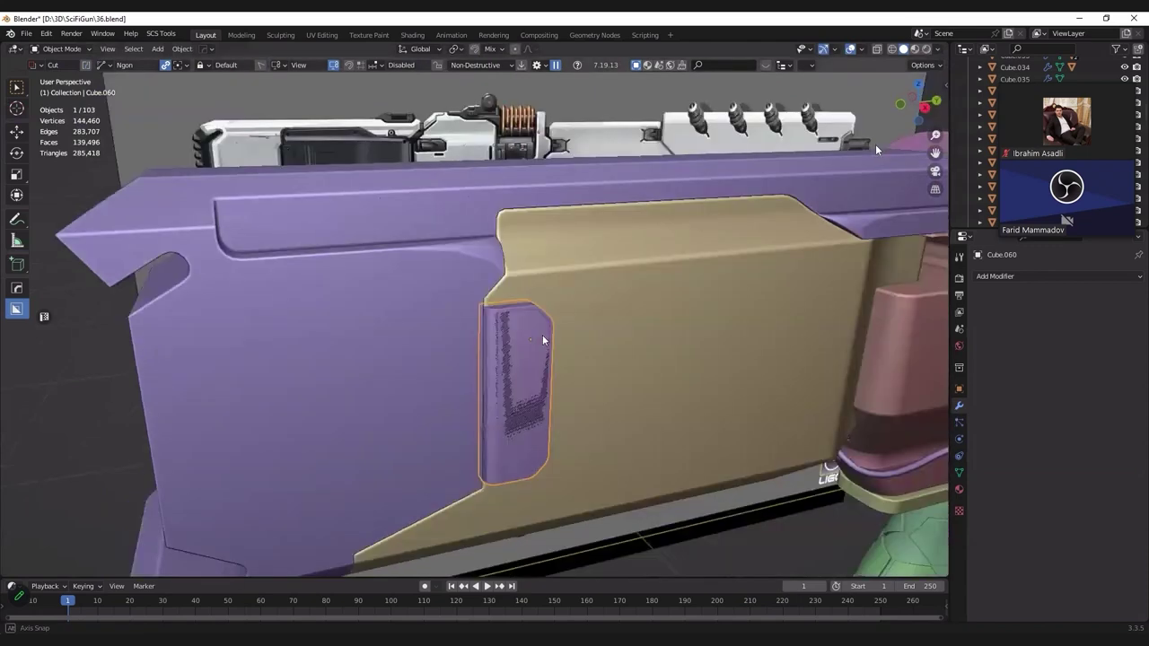
pyautogui.scroll(2, 538, 332)
pyautogui.press('Tab')
pyautogui.press('f')
pyautogui.hotkey('alt', 'z')
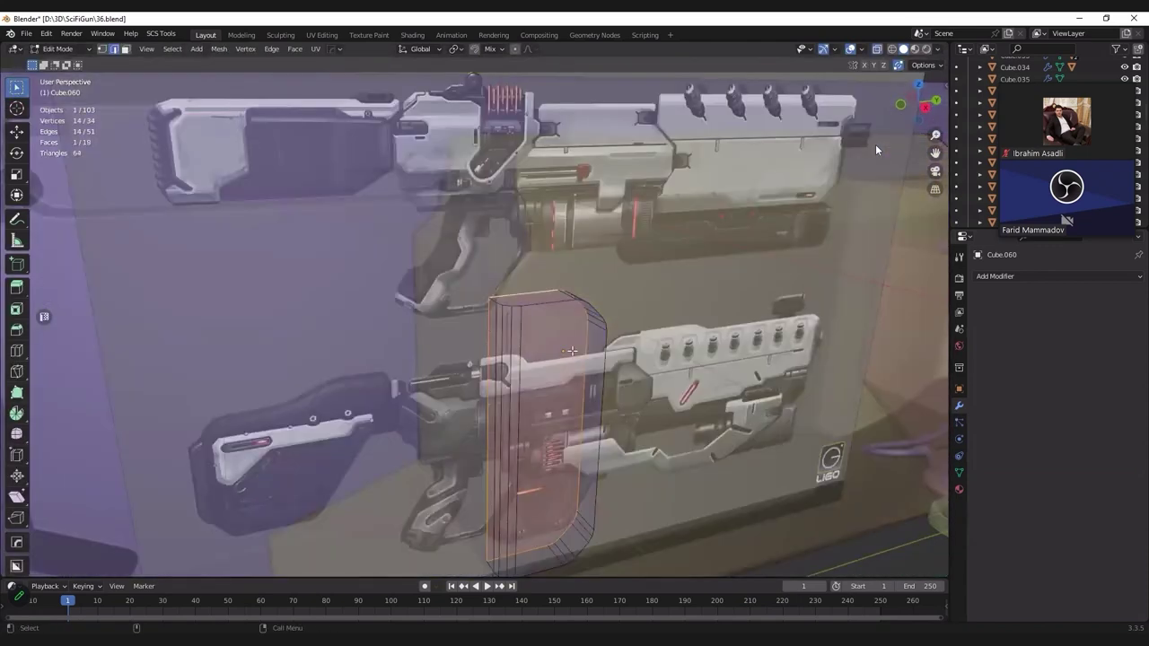
pyautogui.moveTo(570, 350); pyautogui.dragTo(533, 349, button='middle')
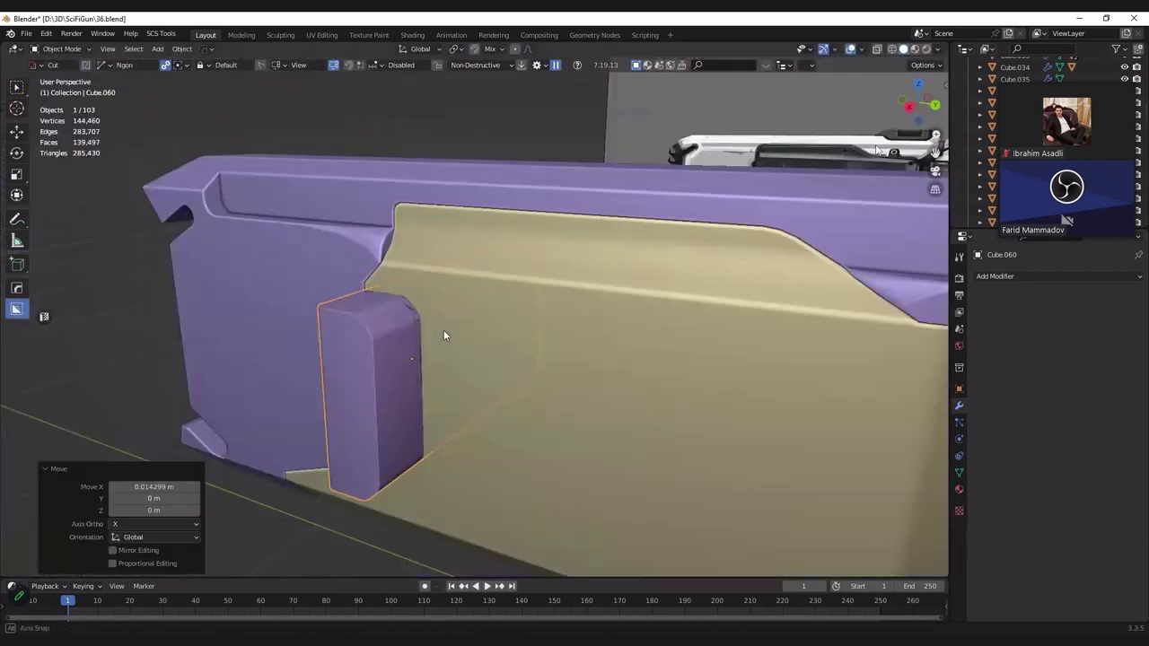
# Step: Subtract the latch copy from the yellow piece with a HardOps boolean Difference, then isolate it
pyautogui.press('q')
pyautogui.click(504, 262)
pyautogui.moveTo(504, 262)
pyautogui.mouseDown(button='middle')
pyautogui.moveTo(529, 302)
pyautogui.moveTo(596, 315)
pyautogui.moveTo(554, 339)
pyautogui.mouseUp(button='middle')
pyautogui.click(529, 303)
pyautogui.press('KP_Divide')
# Step: Apply the Boolean modifier on the yellow piece to make the latch recess permanent
pyautogui.press('q')
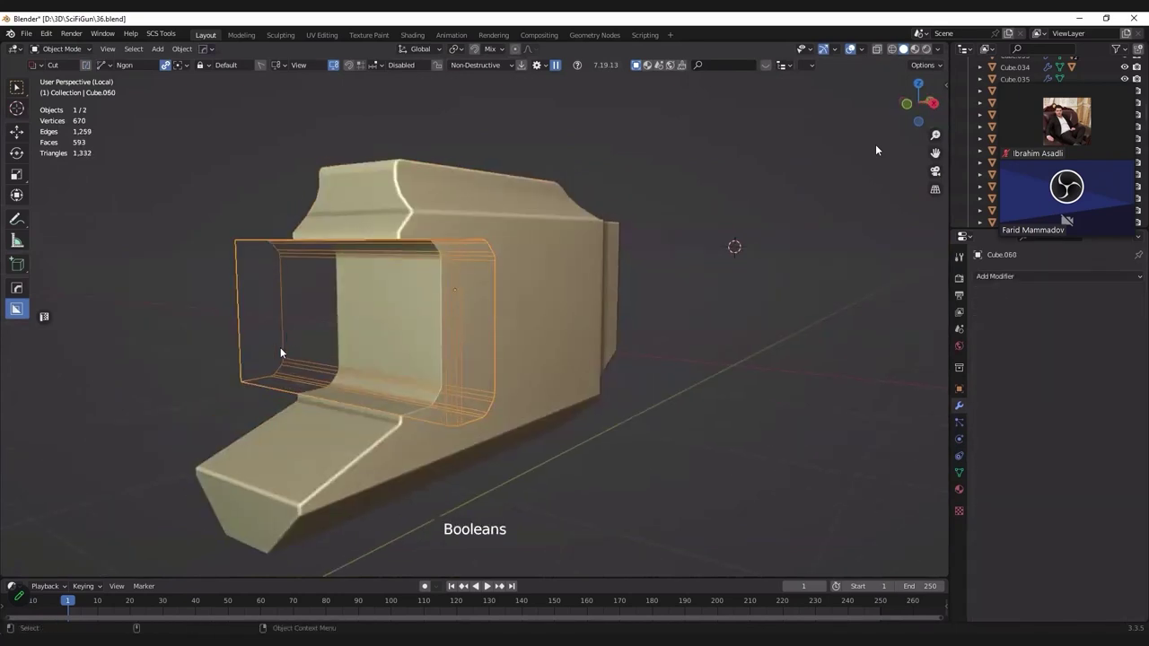
pyautogui.scroll(3, 280, 347)
pyautogui.scroll(2, 506, 207)
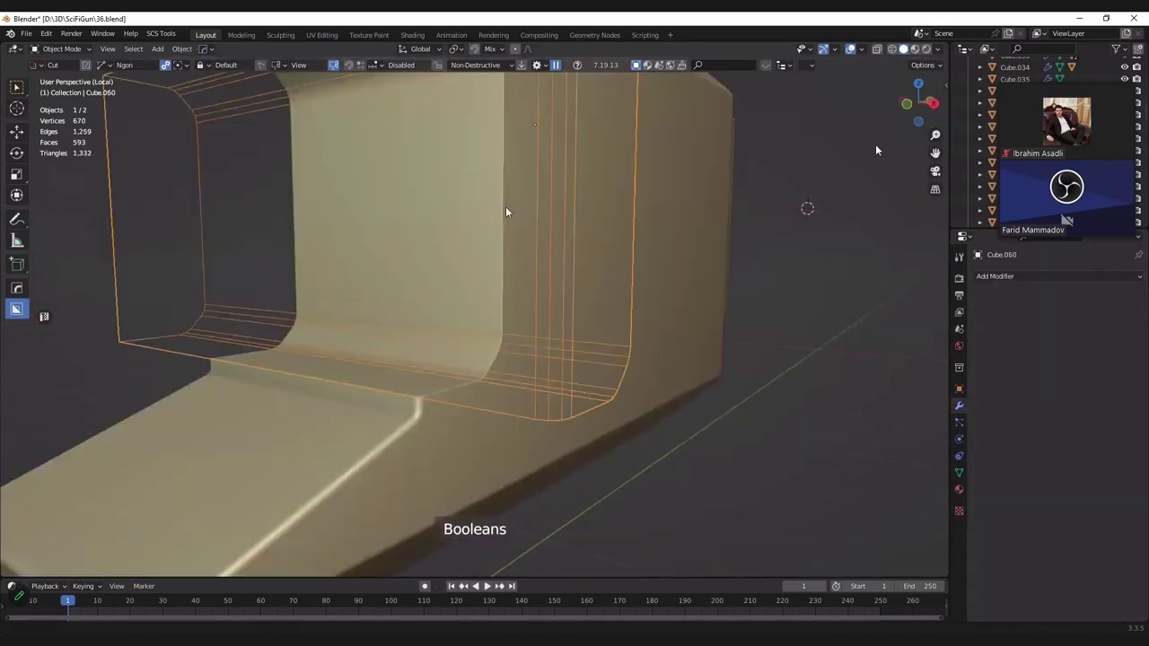
pyautogui.click(504, 213)
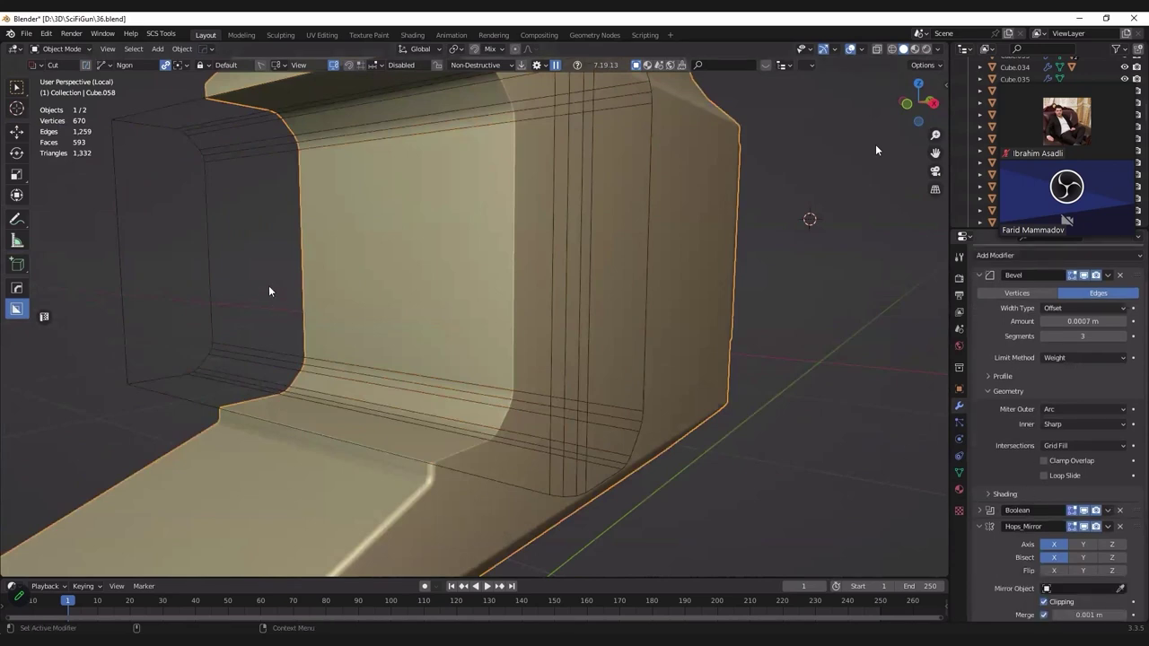
pyautogui.hotkey('ctrl', 'a')
# Step: Select all sharp edges of yellow piece Cube.058, giving them bevel weight 1.00
pyautogui.moveTo(381, 266); pyautogui.dragTo(407, 309, button='middle')
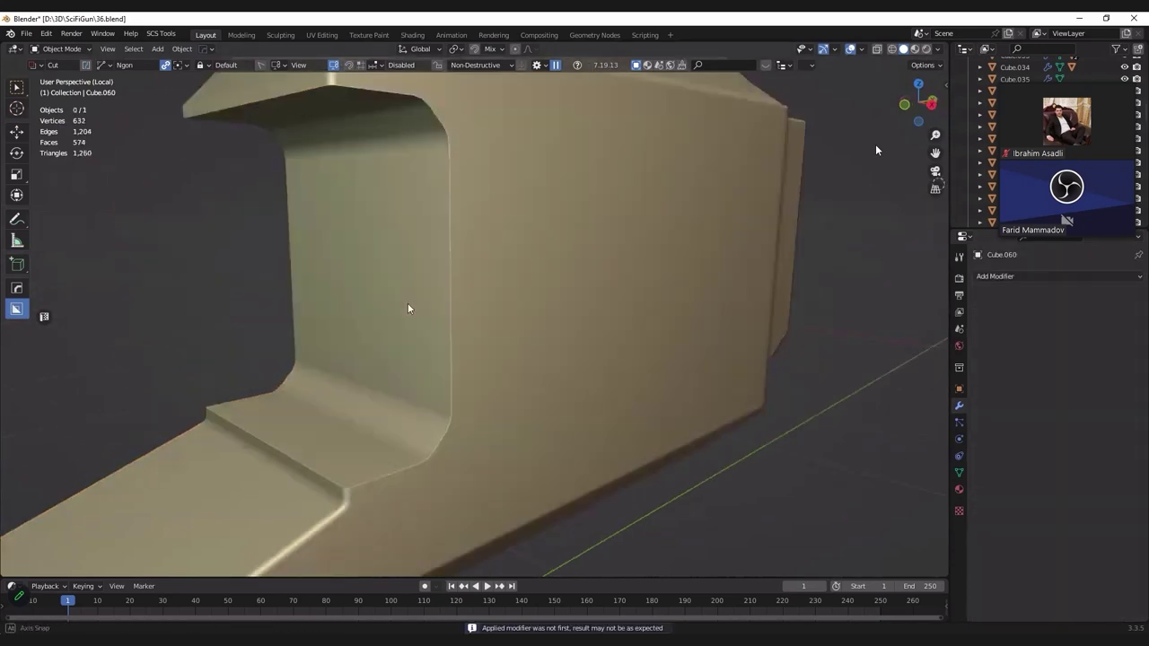
pyautogui.click(408, 308)
pyautogui.press('Tab')
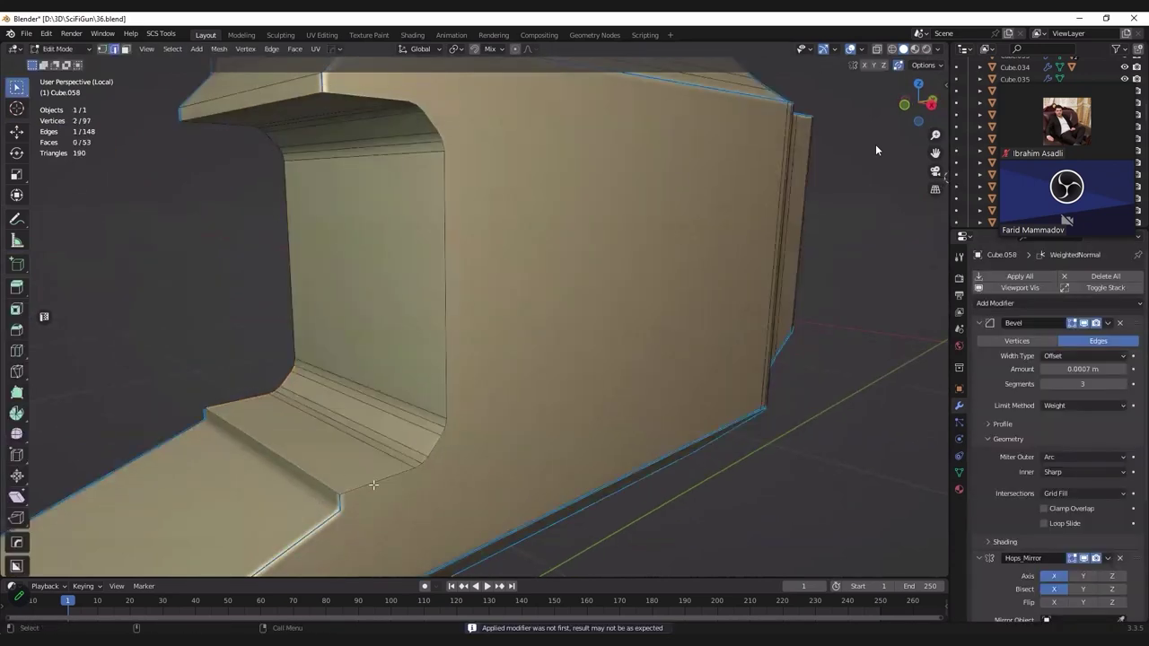
pyautogui.keyDown('alt'); pyautogui.click(309, 467); pyautogui.keyUp('alt')
pyautogui.hotkey('ctrl', 'z')
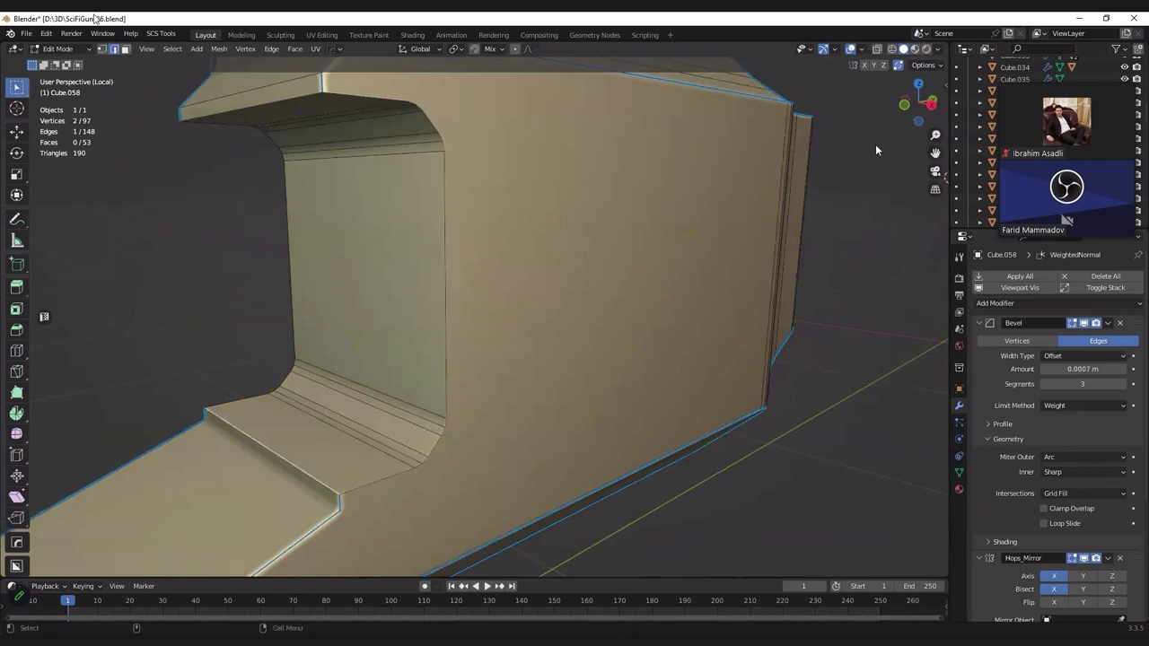
pyautogui.click(202, 174)
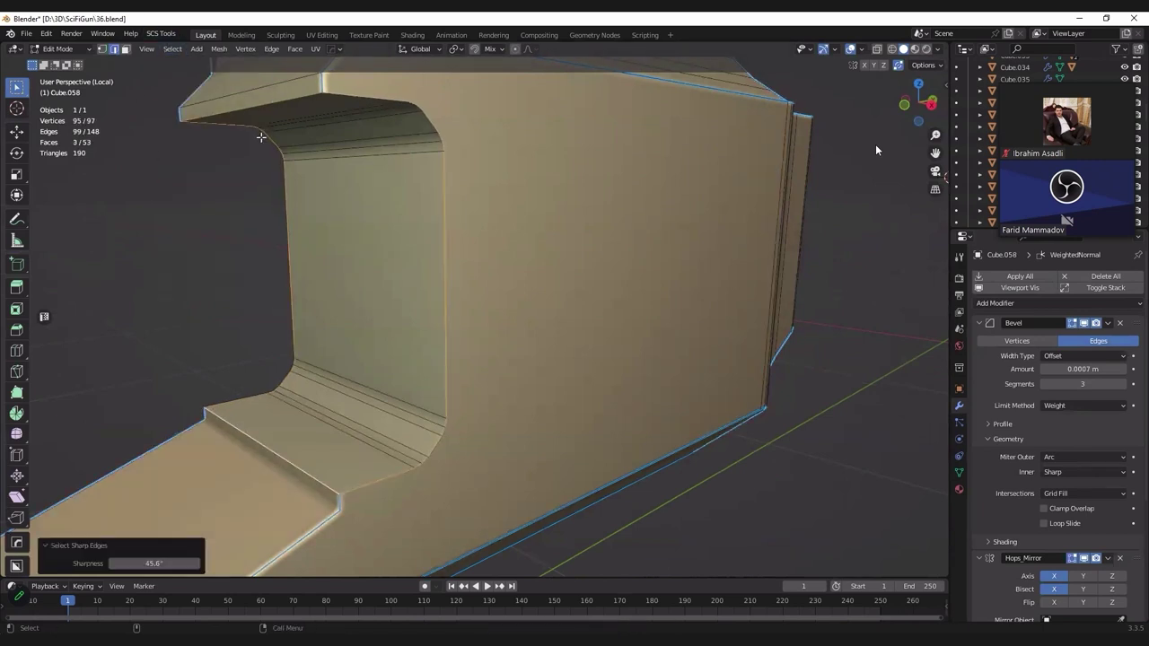
pyautogui.press('n')
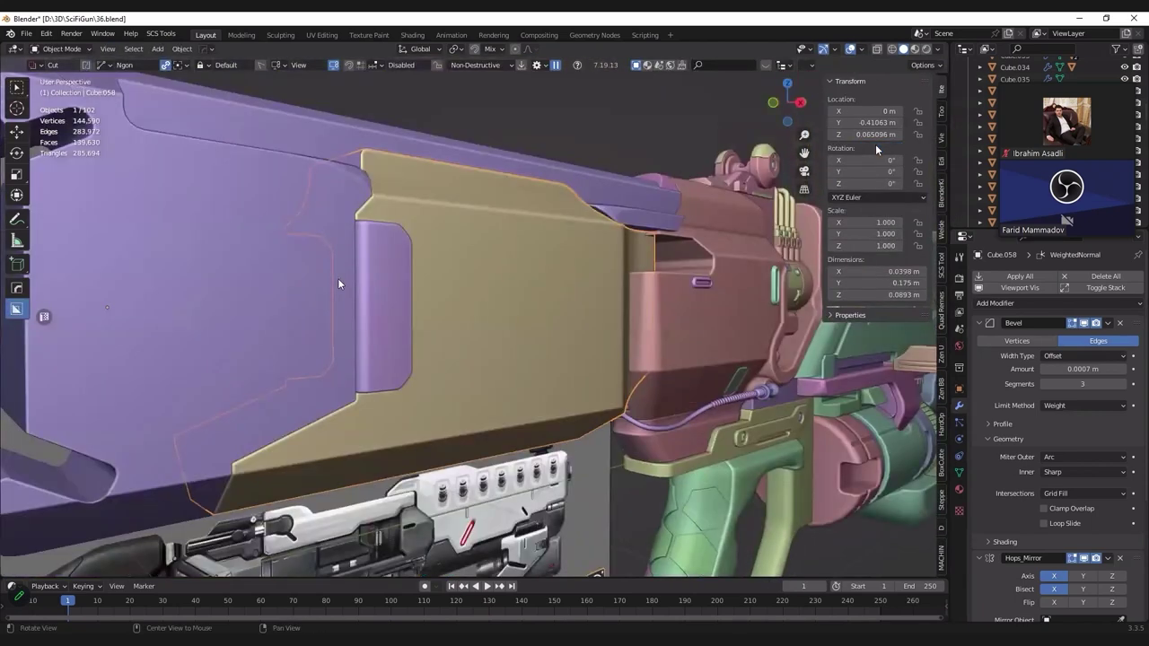
# Step: Add a Mirror modifier on X to the latch with Cube.058 as the mirror object
pyautogui.press('Tab')
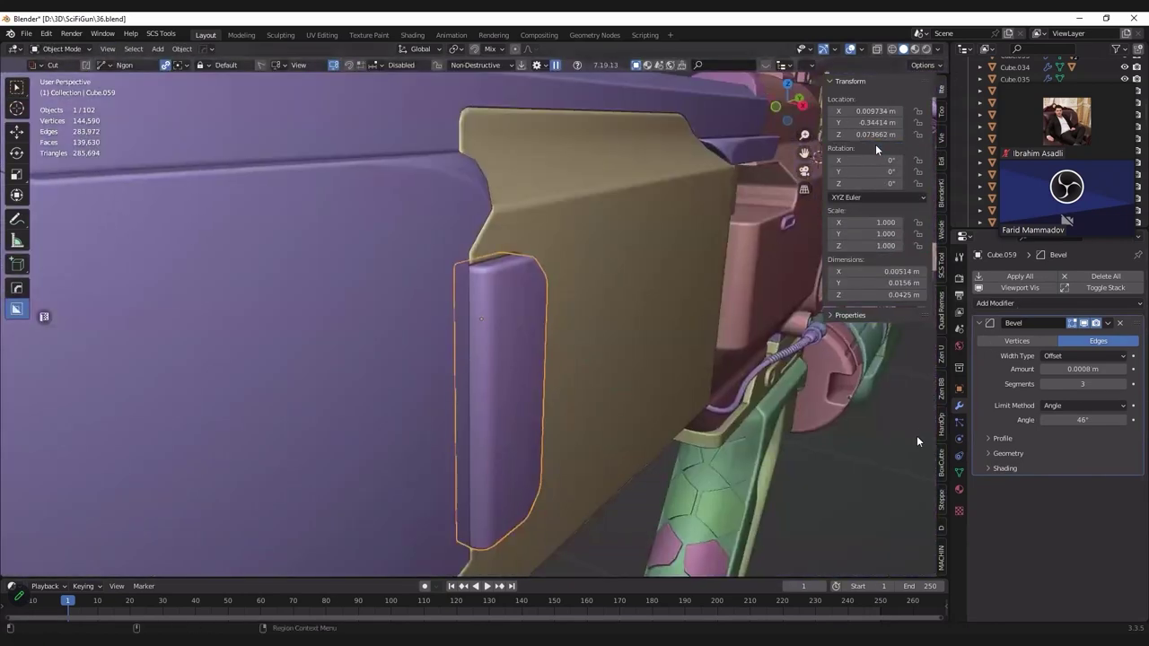
pyautogui.hotkey('shift', 'a')
pyautogui.click(916, 429)
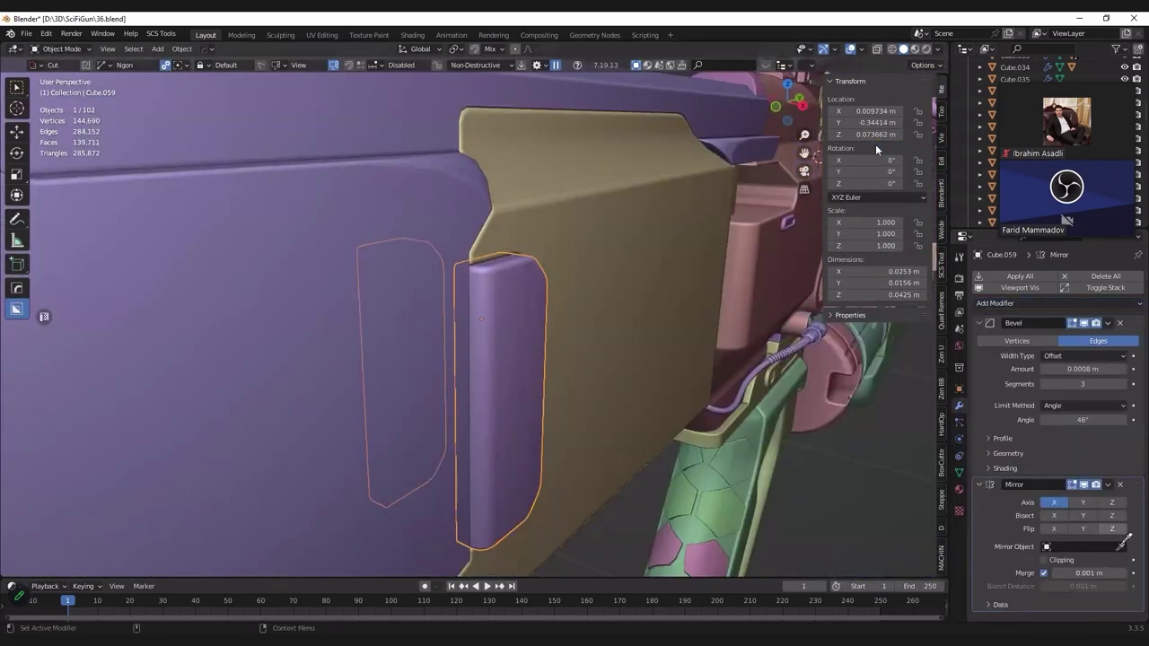
pyautogui.click(1120, 546)
pyautogui.click(596, 266)
pyautogui.moveTo(414, 340)
pyautogui.mouseDown(button='middle')
pyautogui.moveTo(546, 331)
pyautogui.moveTo(370, 325)
pyautogui.moveTo(428, 325)
pyautogui.mouseUp(button='middle')
pyautogui.scroll(-3, 386, 323)
# Step: Switch to a flat side orthographic view and set the BoxCutter shape to Circle
pyautogui.press('KP_5')
pyautogui.press('z')
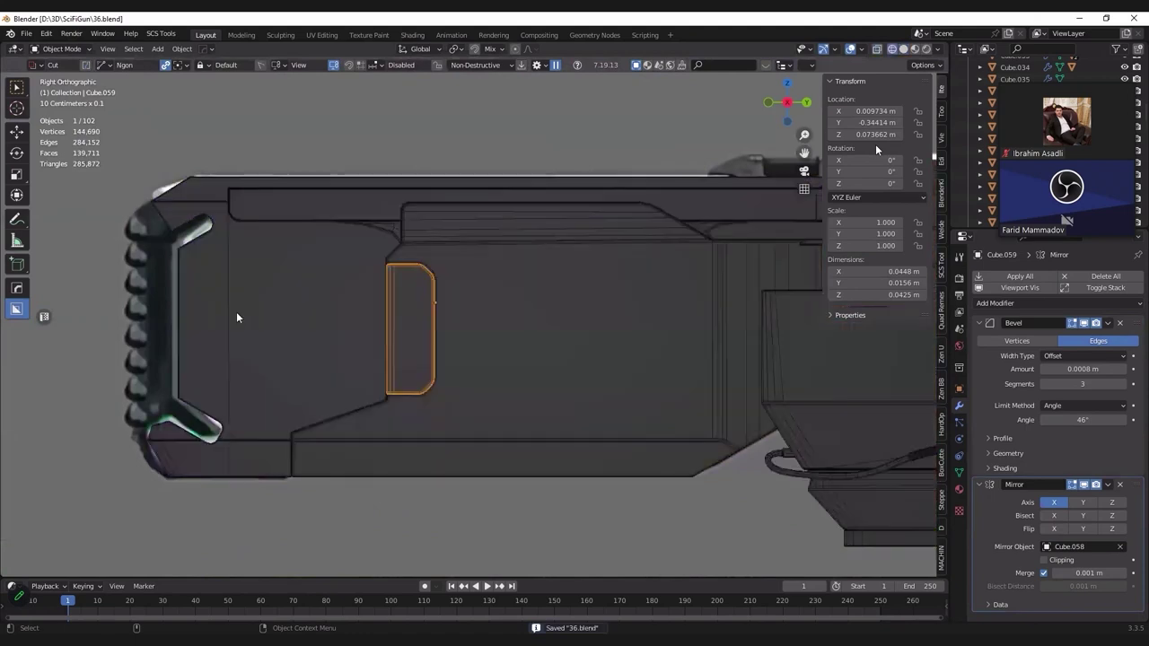
pyautogui.scroll(5, 236, 315)
pyautogui.scroll(2, 365, 252)
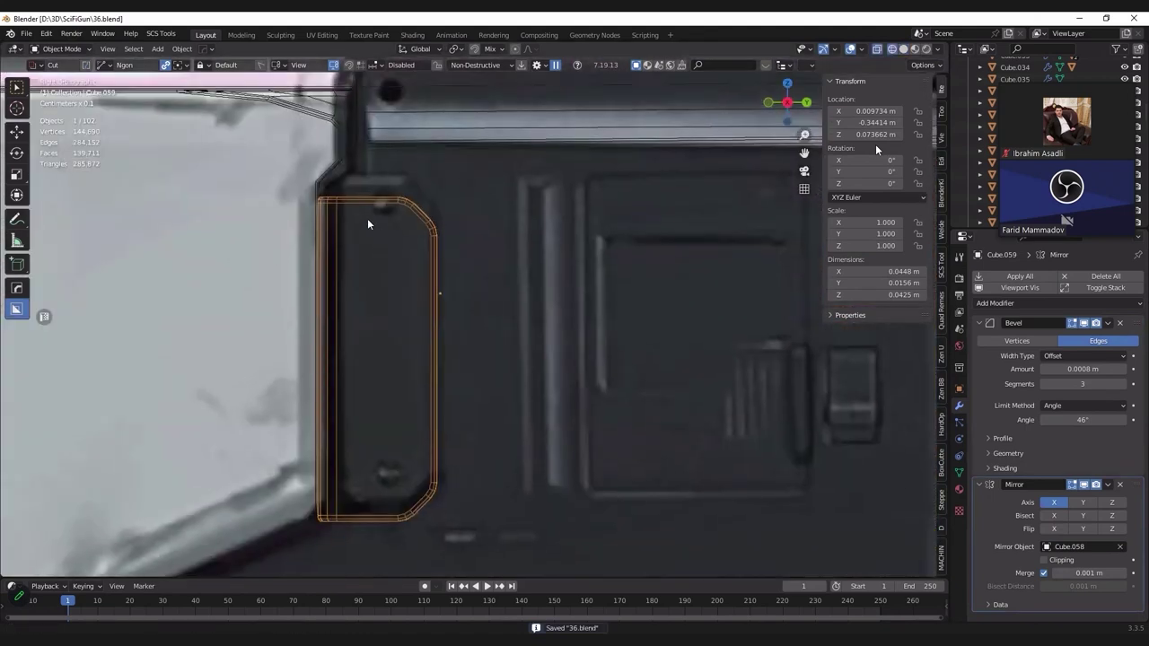
pyautogui.scroll(3, 371, 230)
pyautogui.press('d')
pyautogui.click(362, 182)
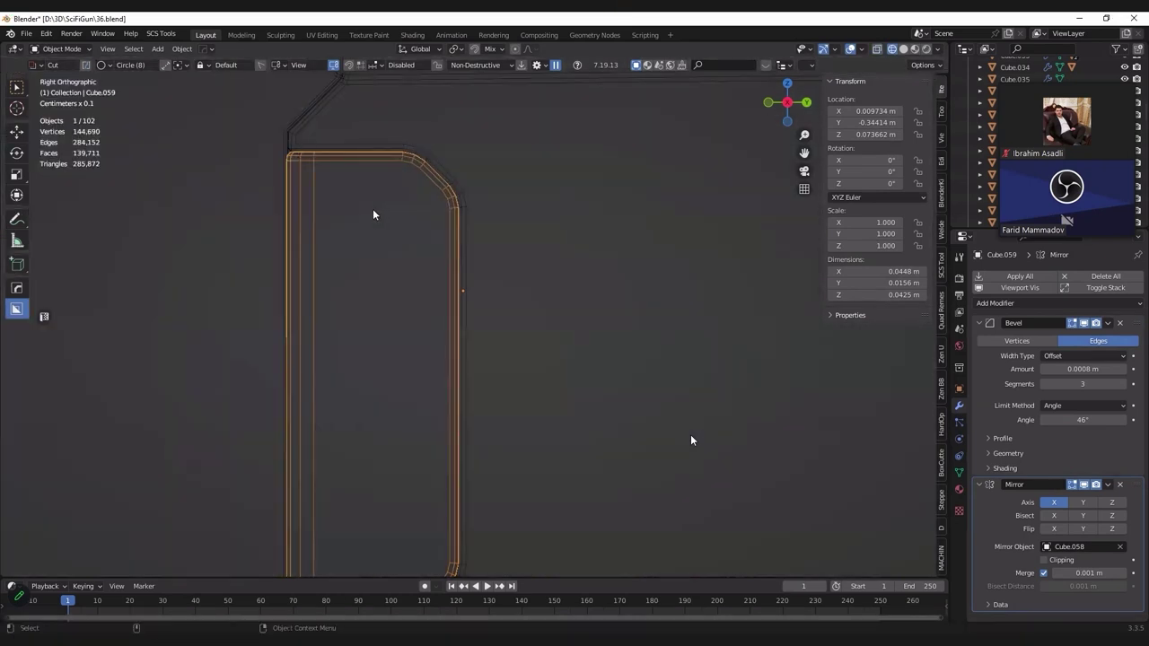
# Step: Draw a circular boolean cutter near the top of the latch
pyautogui.moveTo(376, 217); pyautogui.dragTo(398, 236)
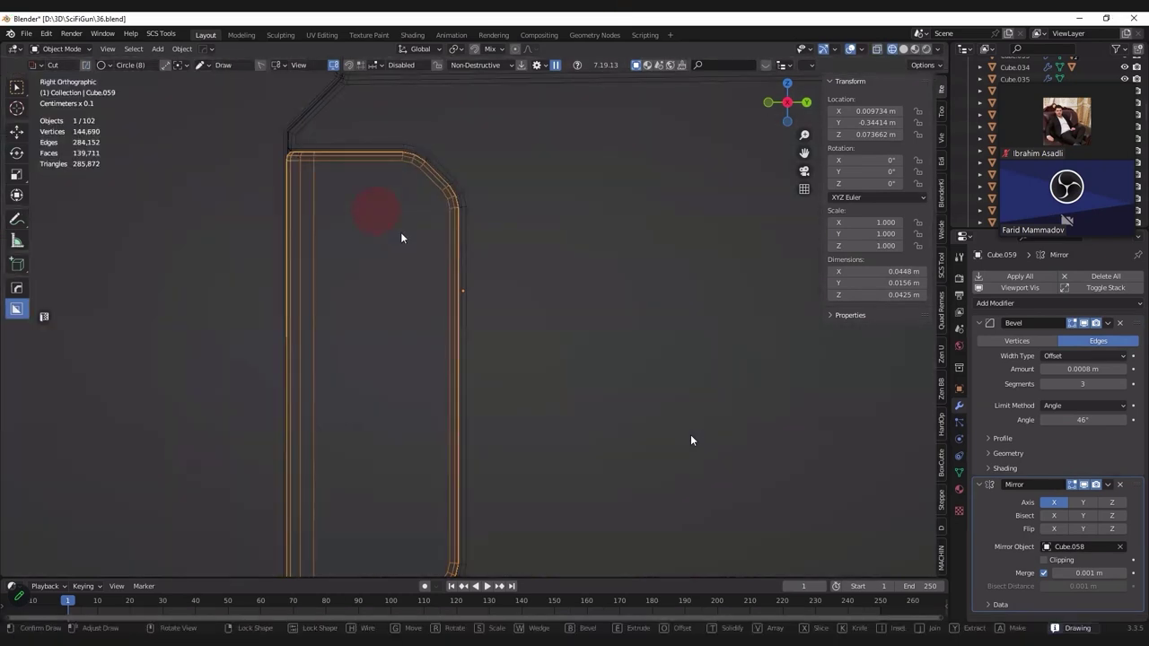
pyautogui.rightClick(392, 233)
pyautogui.click(365, 232)
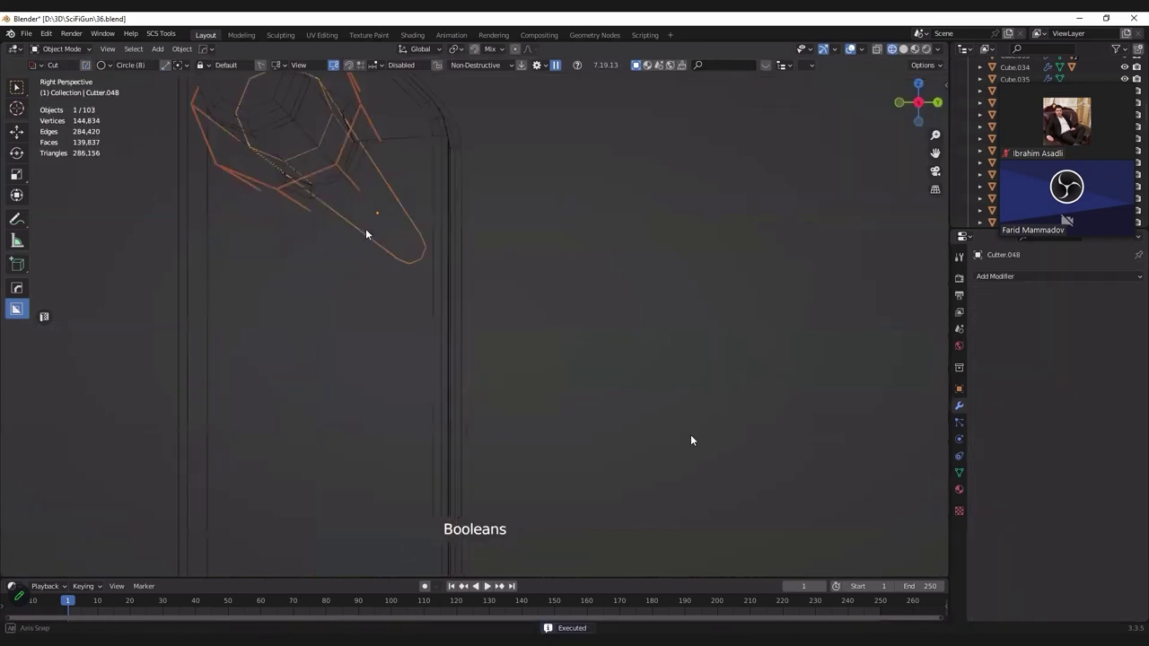
pyautogui.moveTo(366, 234); pyautogui.dragTo(311, 224, button='middle')
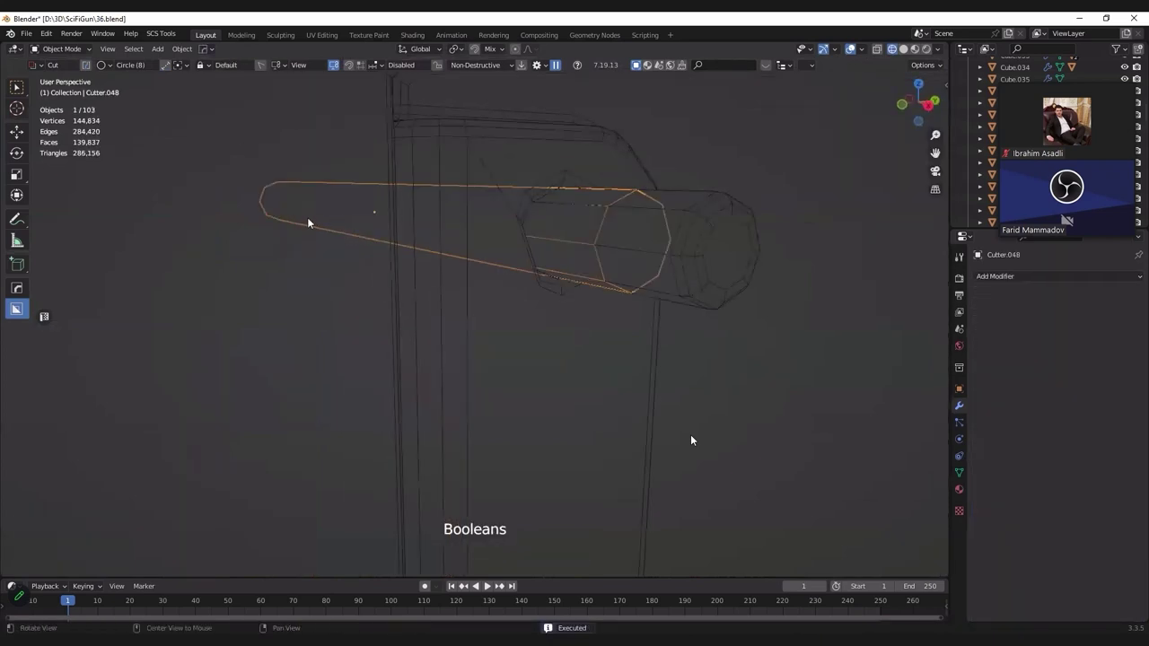
pyautogui.hotkey('shift', 'z')
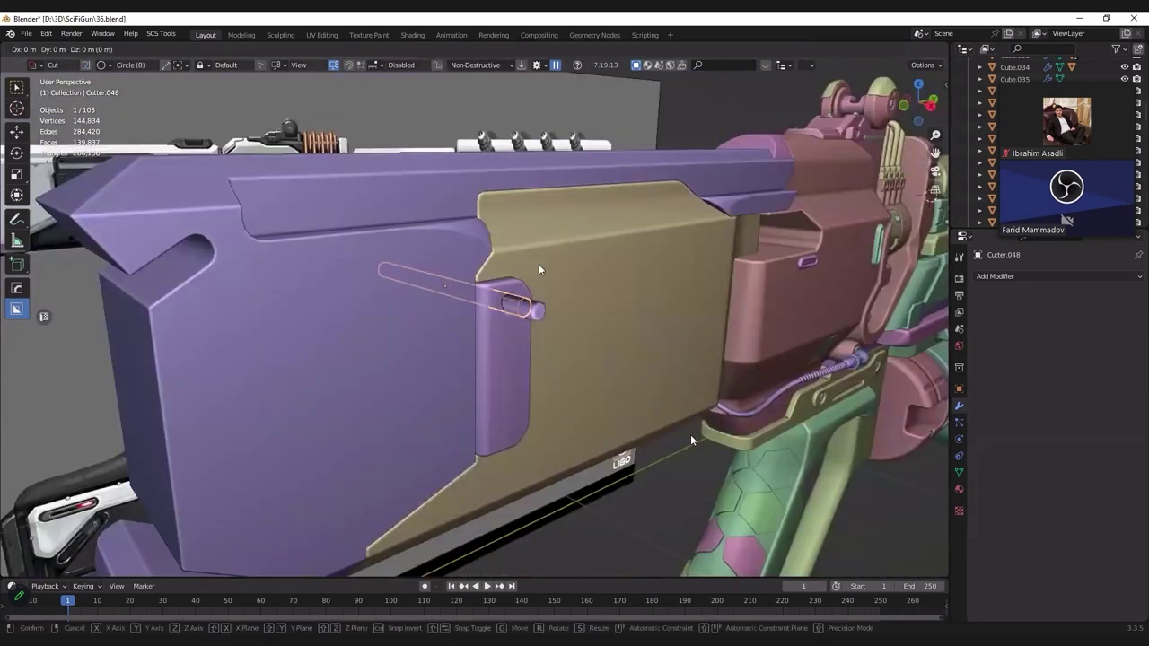
# Step: Move the hole cutter along X through the latch into position
pyautogui.press('g')
pyautogui.press('x')
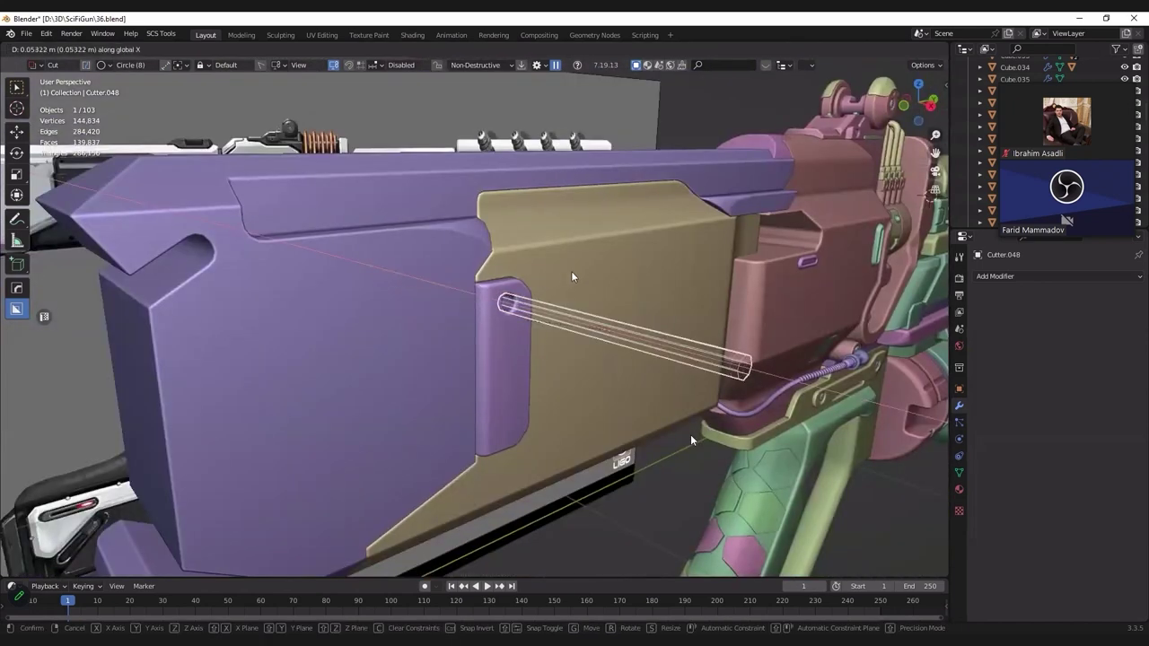
pyautogui.click(550, 284)
pyautogui.scroll(2, 550, 285)
pyautogui.scroll(4, 550, 284)
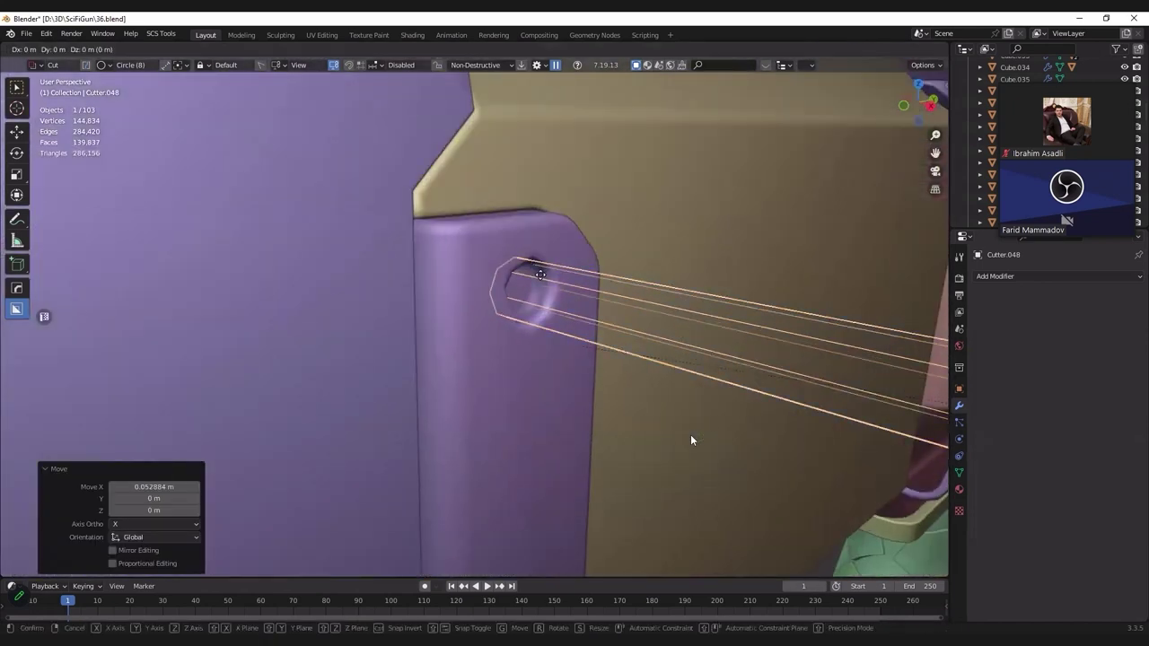
pyautogui.press('g')
pyautogui.press('x')
pyautogui.click(690, 440)
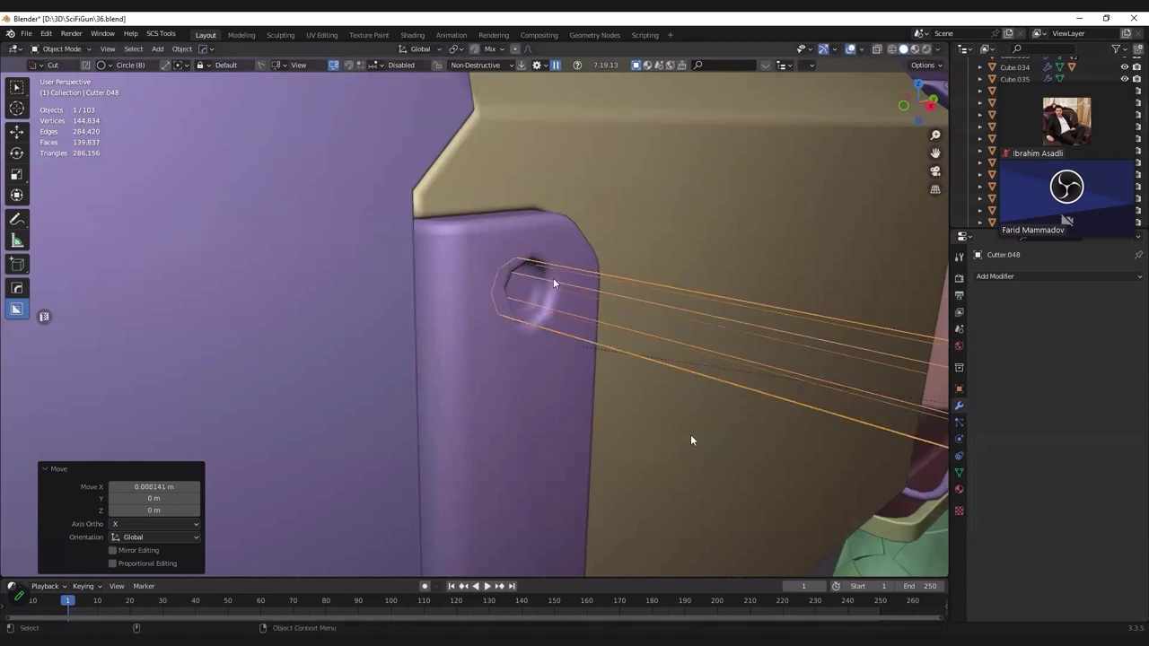
# Step: Set Cube.059's bevel Limit Method to Weight and select its sharp edges
pyautogui.click(690, 440)
pyautogui.press('Tab')
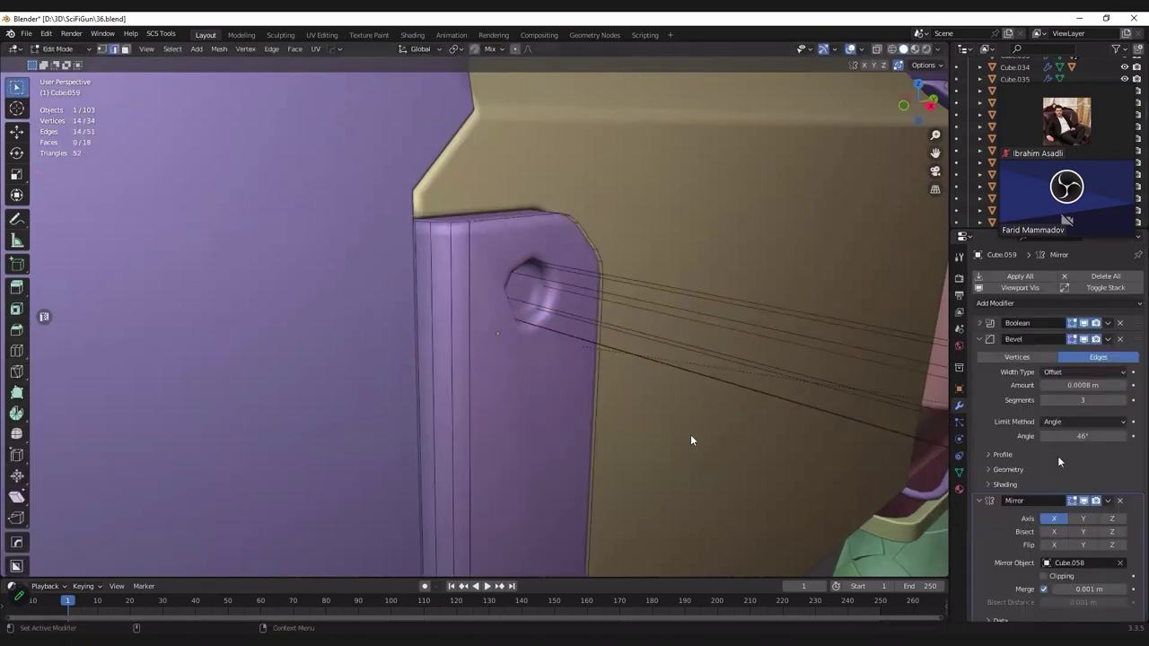
pyautogui.click(1065, 420)
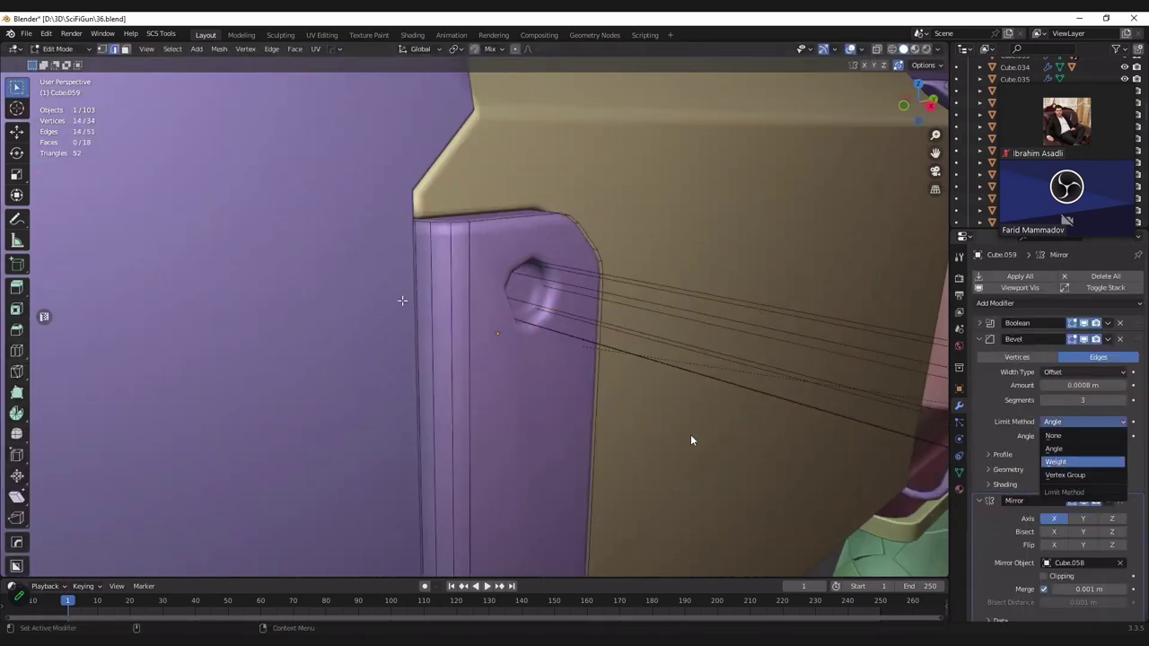
pyautogui.click(1083, 461)
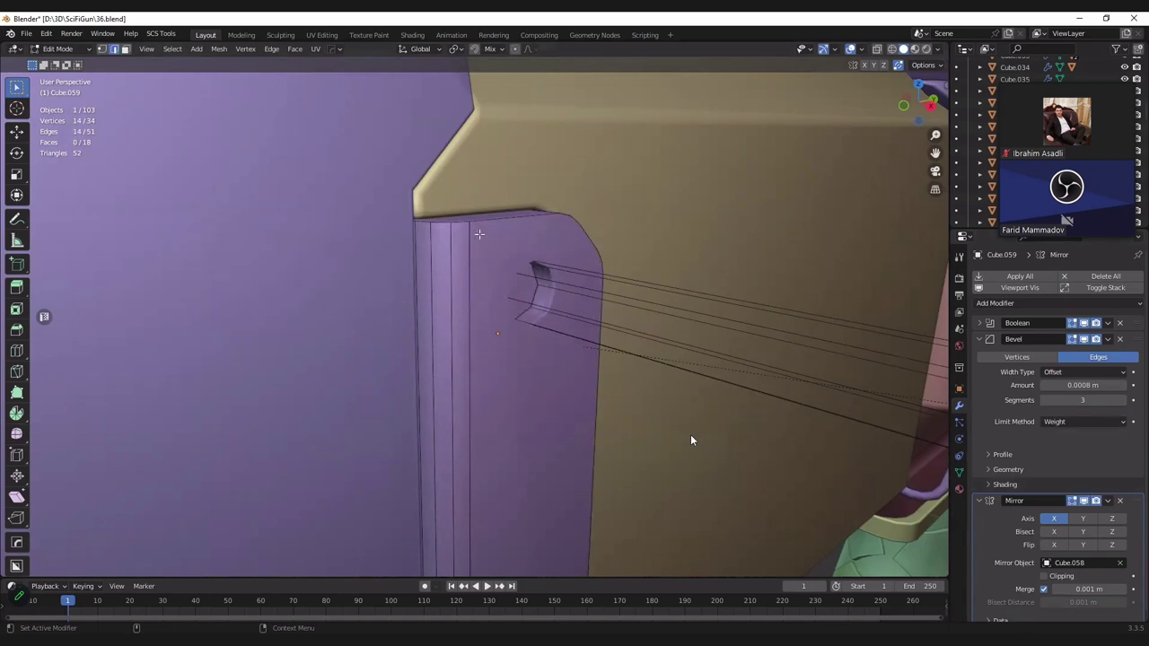
pyautogui.click(172, 49)
pyautogui.click(202, 177)
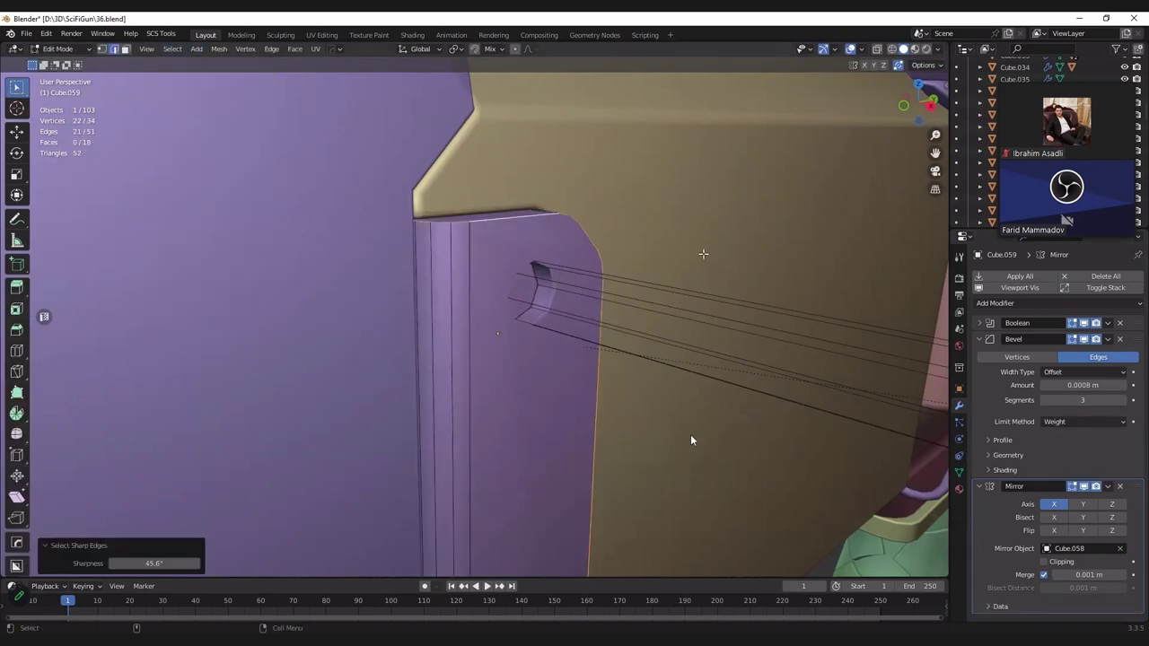
pyautogui.press('n')
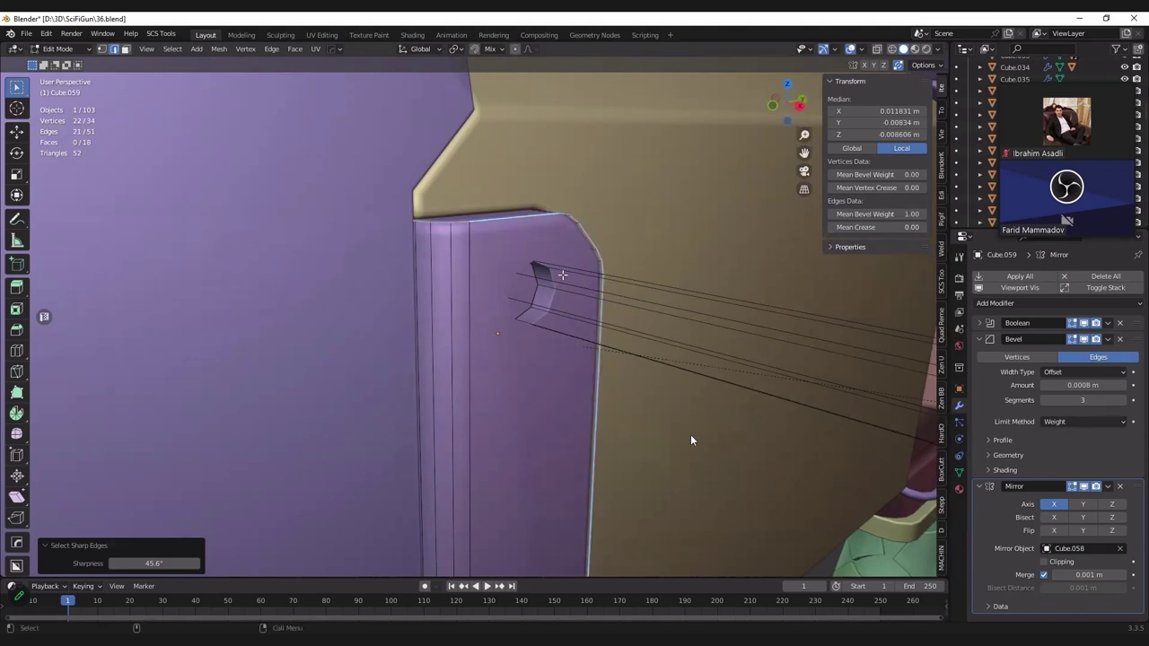
pyautogui.press('Tab')
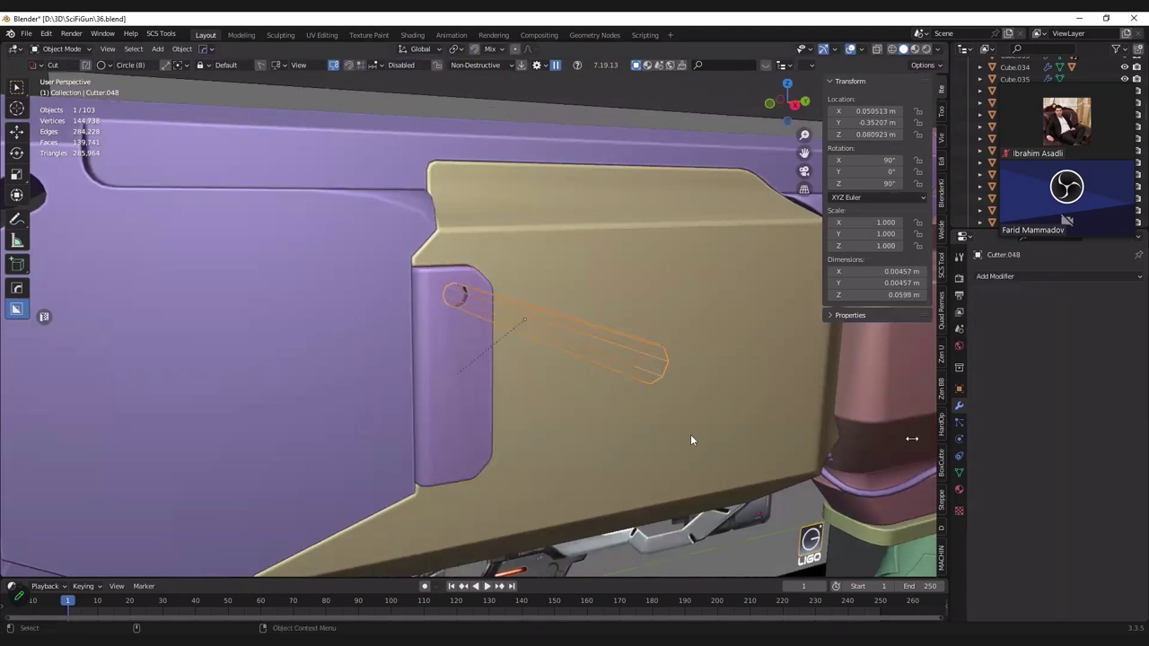
# Step: Mirror the cutter on Z only around Cube.059 to cut a second hole
pyautogui.click(906, 416)
pyautogui.click(1120, 385)
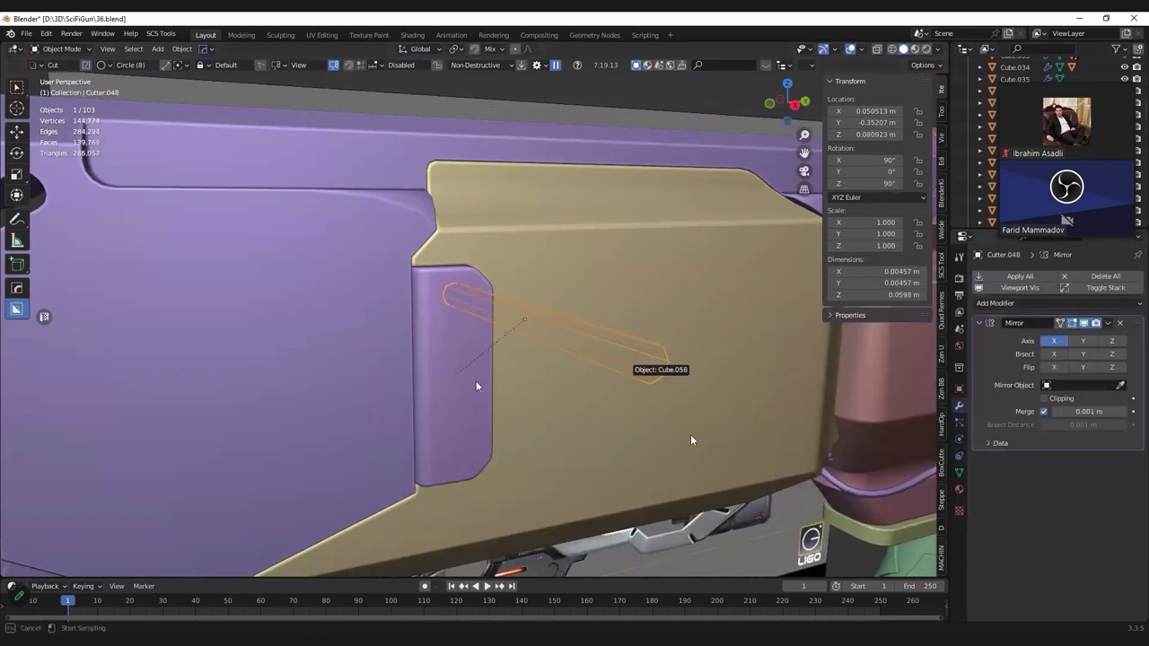
pyautogui.click(468, 363)
pyautogui.click(1054, 341)
pyautogui.click(1112, 341)
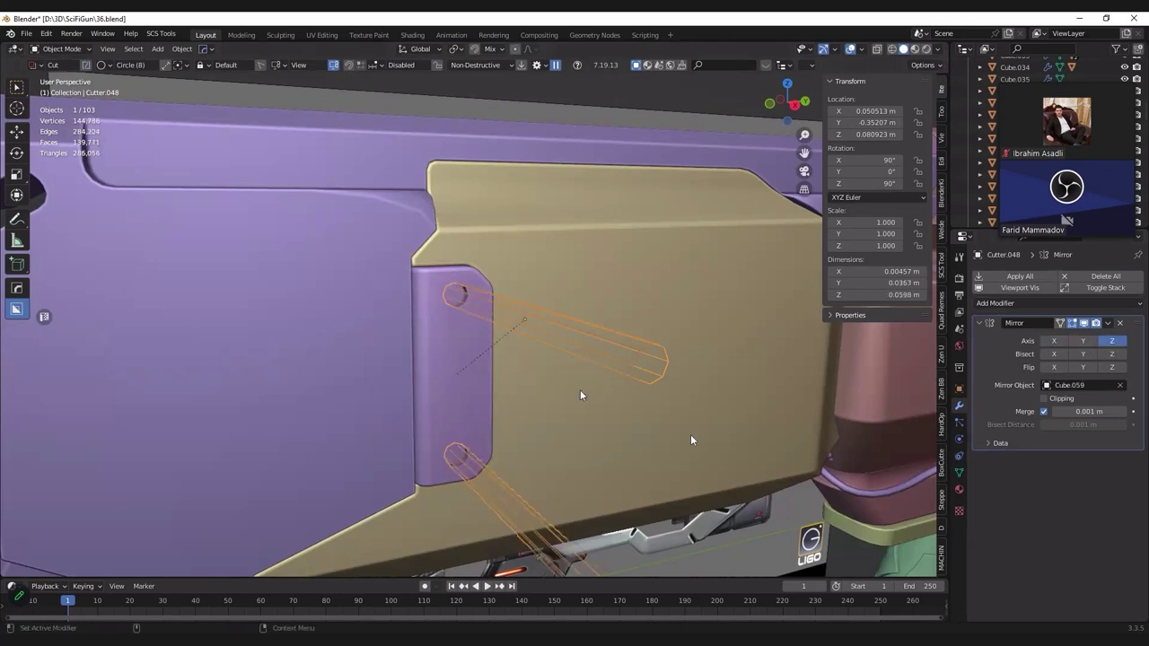
pyautogui.click(479, 379)
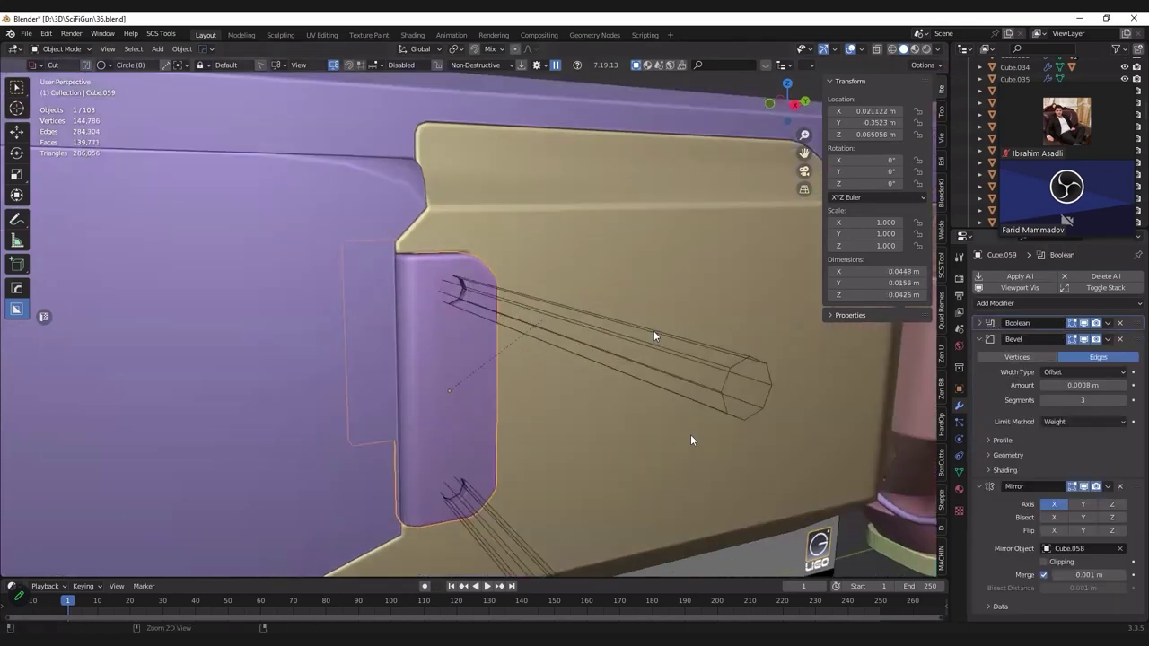
# Step: Select the edge loops around both holes and set their mean bevel weight to 0.50
pyautogui.scroll(3, 690, 440)
pyautogui.press('Tab')
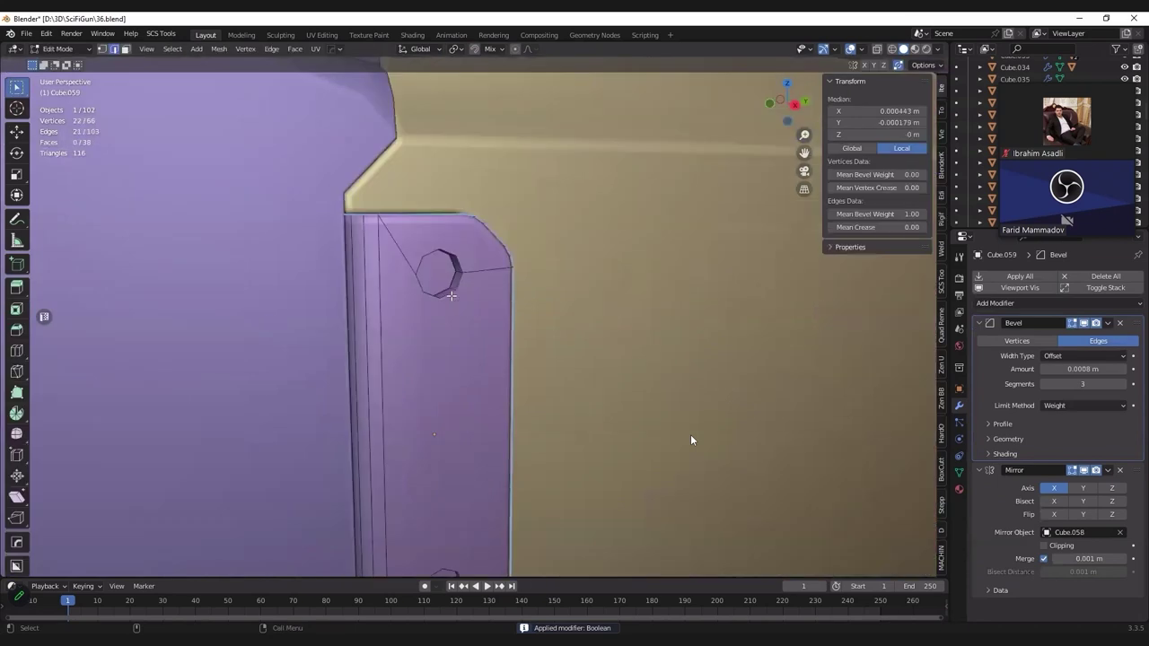
pyautogui.moveTo(690, 440); pyautogui.dragTo(690, 440, button='middle')
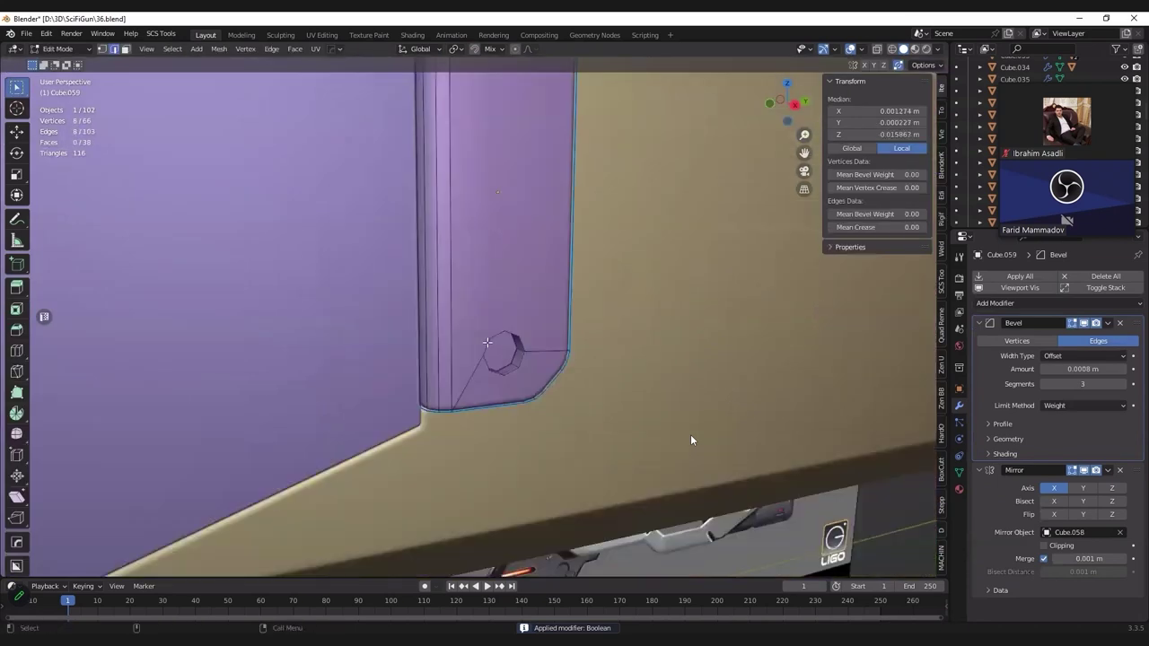
pyautogui.keyDown('shift'); pyautogui.click(507, 375); pyautogui.keyUp('shift')
pyautogui.moveTo(507, 376)
pyautogui.mouseDown(button='middle')
pyautogui.moveTo(500, 335)
pyautogui.moveTo(3, 395)
pyautogui.moveTo(415, 34)
pyautogui.mouseUp(button='middle')
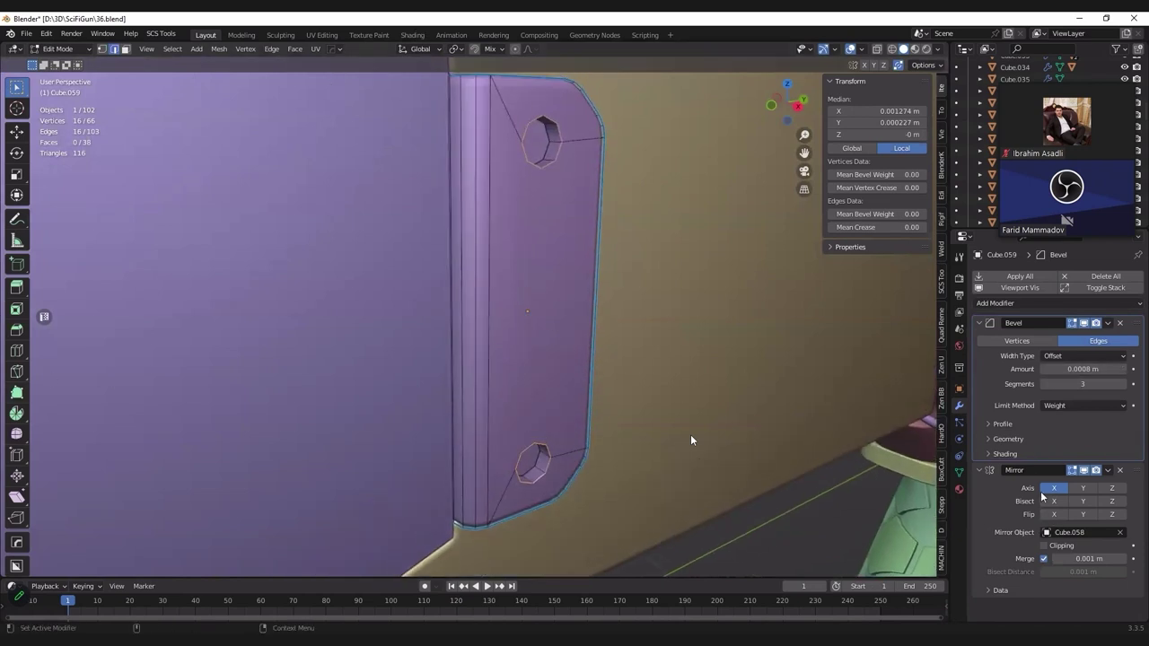
pyautogui.moveTo(889, 209); pyautogui.dragTo(928, 209)
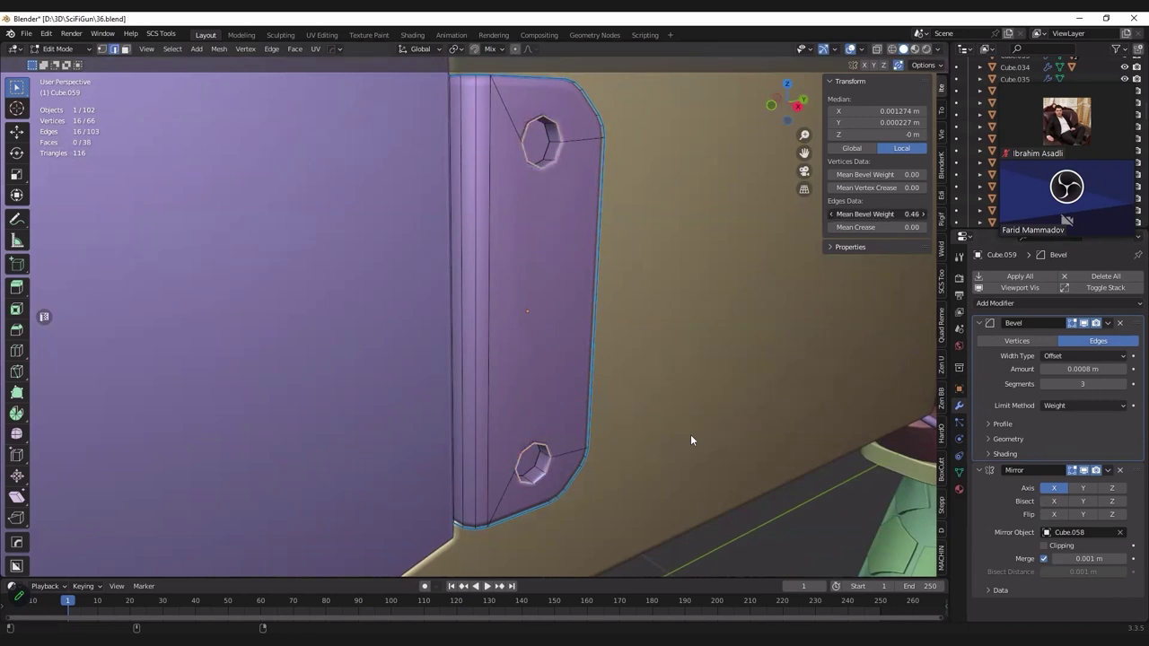
pyautogui.moveTo(889, 213); pyautogui.dragTo(906, 214)
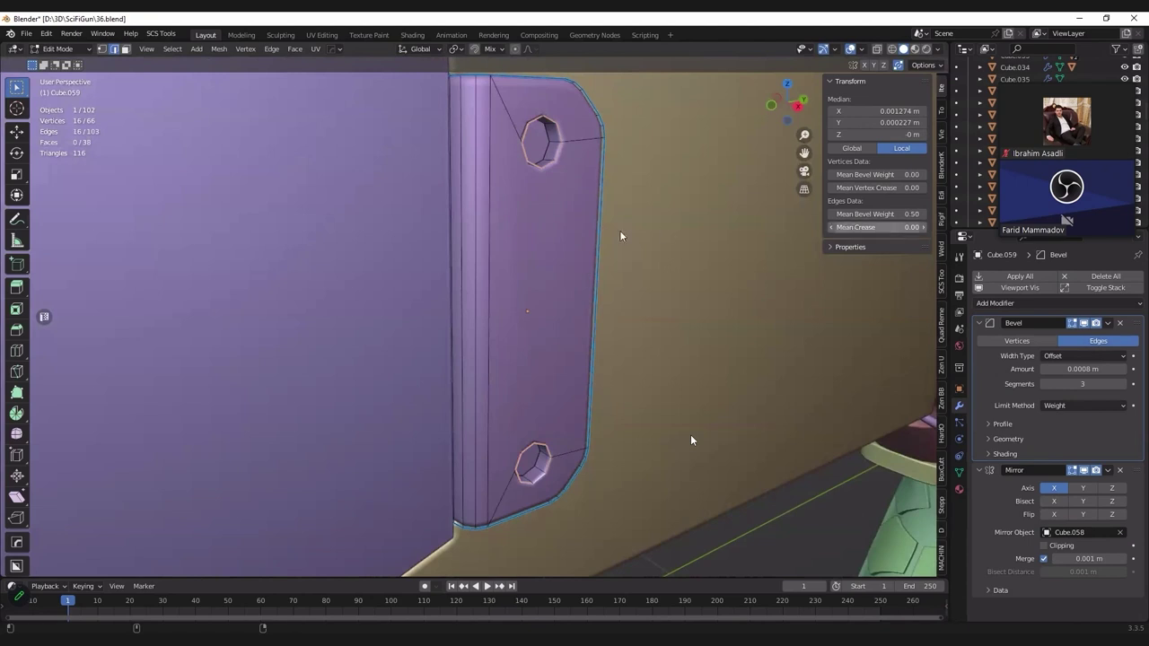
pyautogui.moveTo(839, 270); pyautogui.dragTo(839, 229, button='middle')
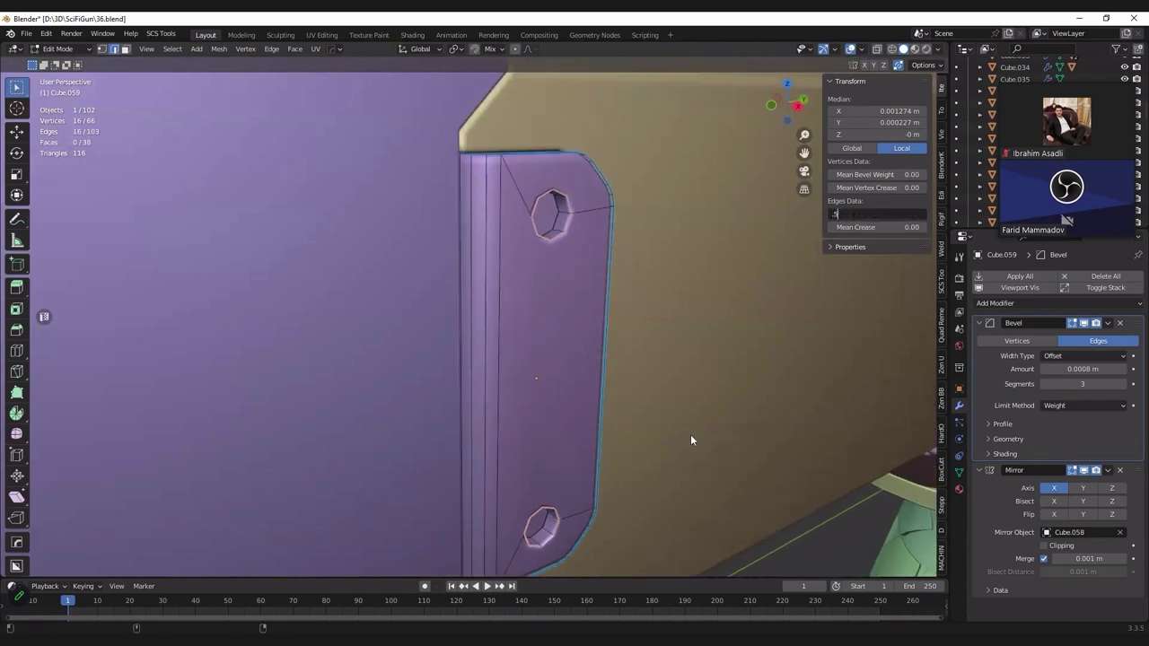
# Step: Expand the plate's Bevel geometry settings and check its mesh in Edit Mode
pyautogui.press('Tab')
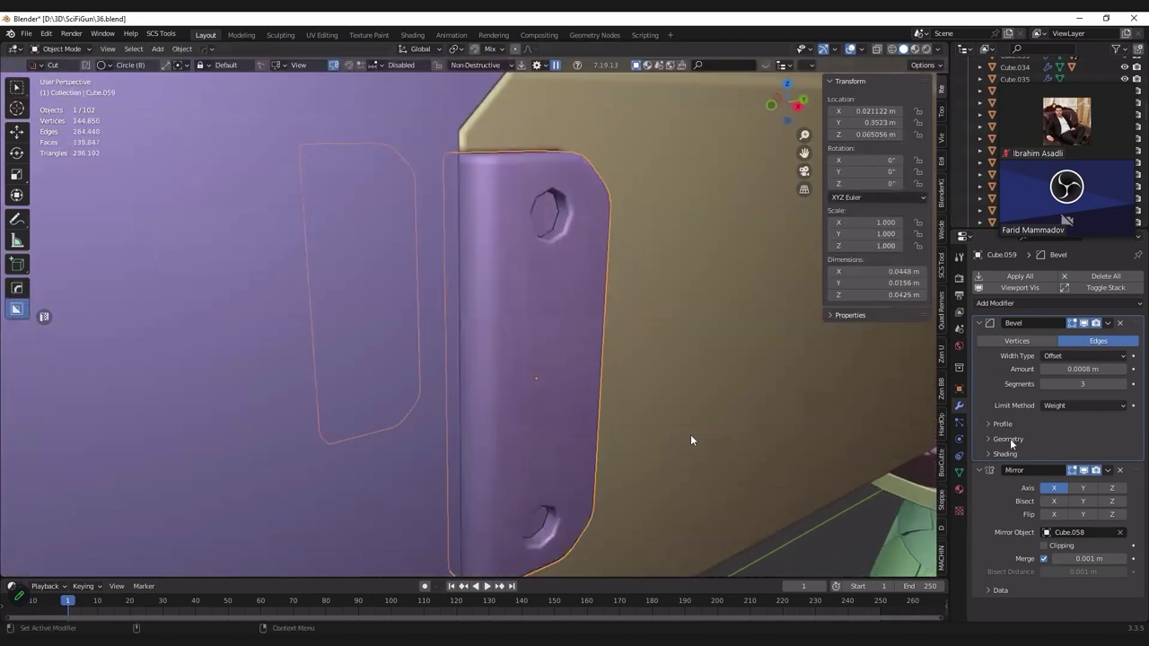
pyautogui.click(1008, 438)
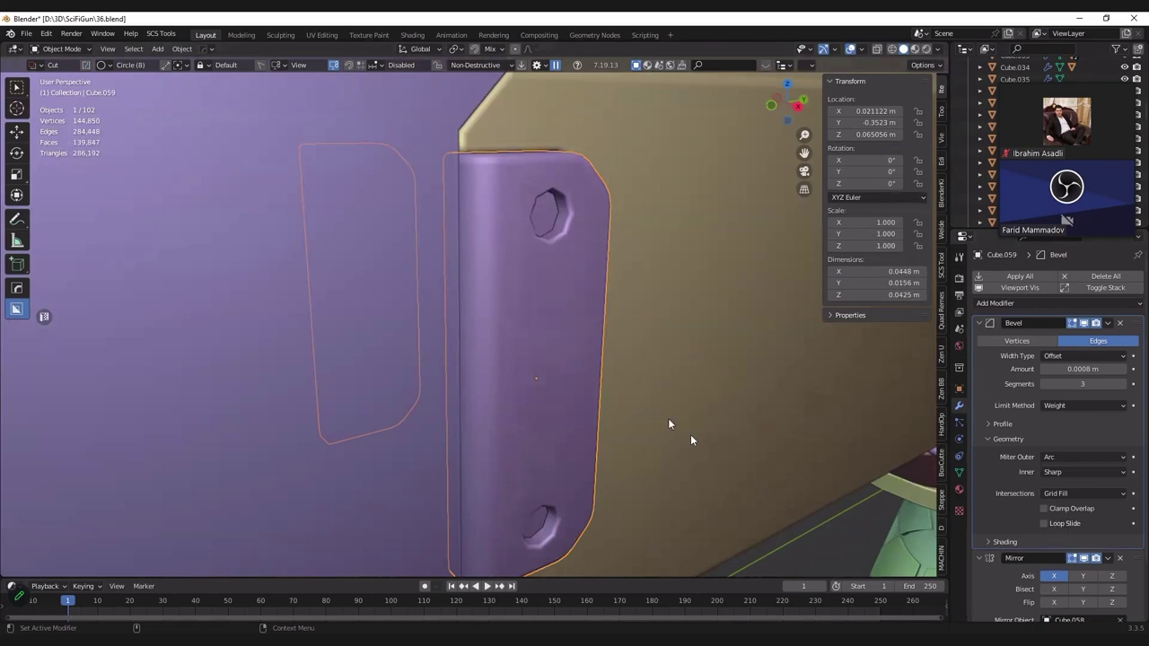
pyautogui.press('Tab')
pyautogui.moveTo(352, 227)
pyautogui.keyDown('shift'); pyautogui.mouseDown(button='middle')
pyautogui.moveTo(376, 282)
pyautogui.moveTo(422, 270)
pyautogui.mouseUp(button='middle'); pyautogui.keyUp('shift')
pyautogui.press('Tab')
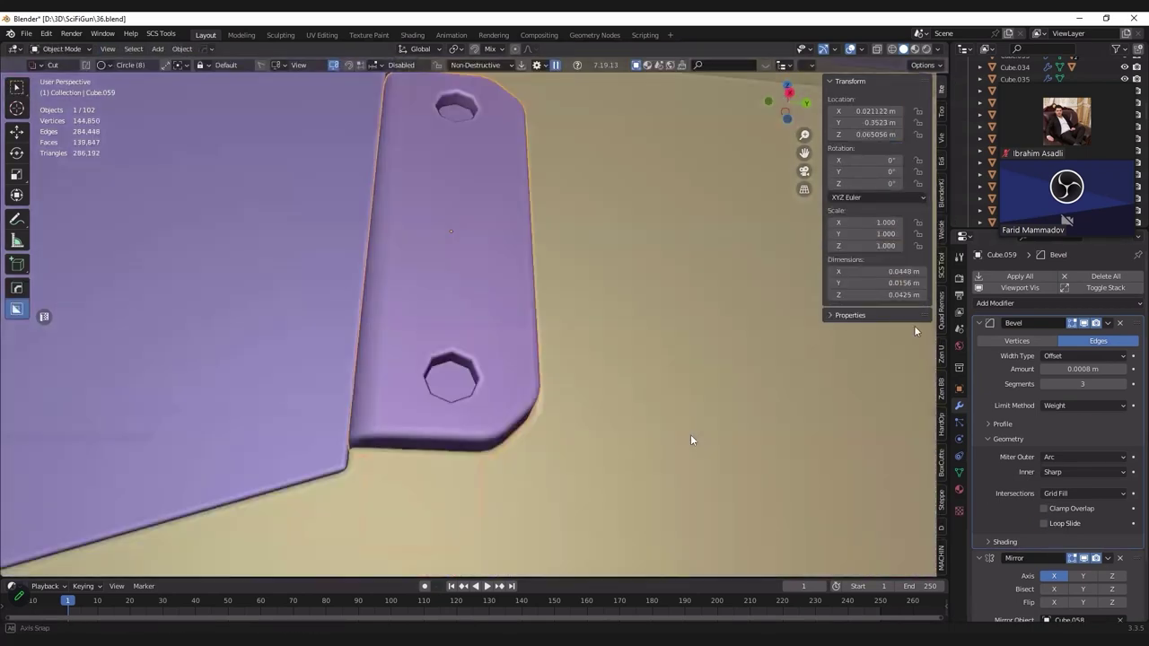
# Step: Add a Weighted Normal modifier with Keep Sharp to the plate and save 36.blend
pyautogui.click(1014, 303)
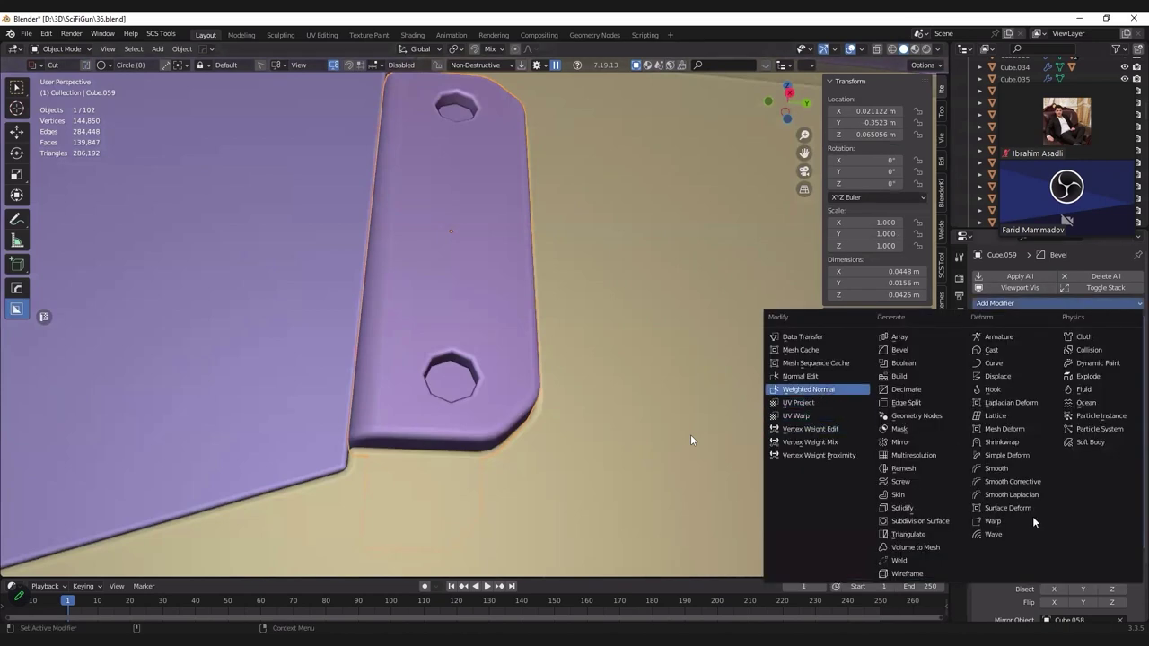
pyautogui.click(826, 390)
pyautogui.scroll(-5, 1050, 448)
pyautogui.click(1044, 590)
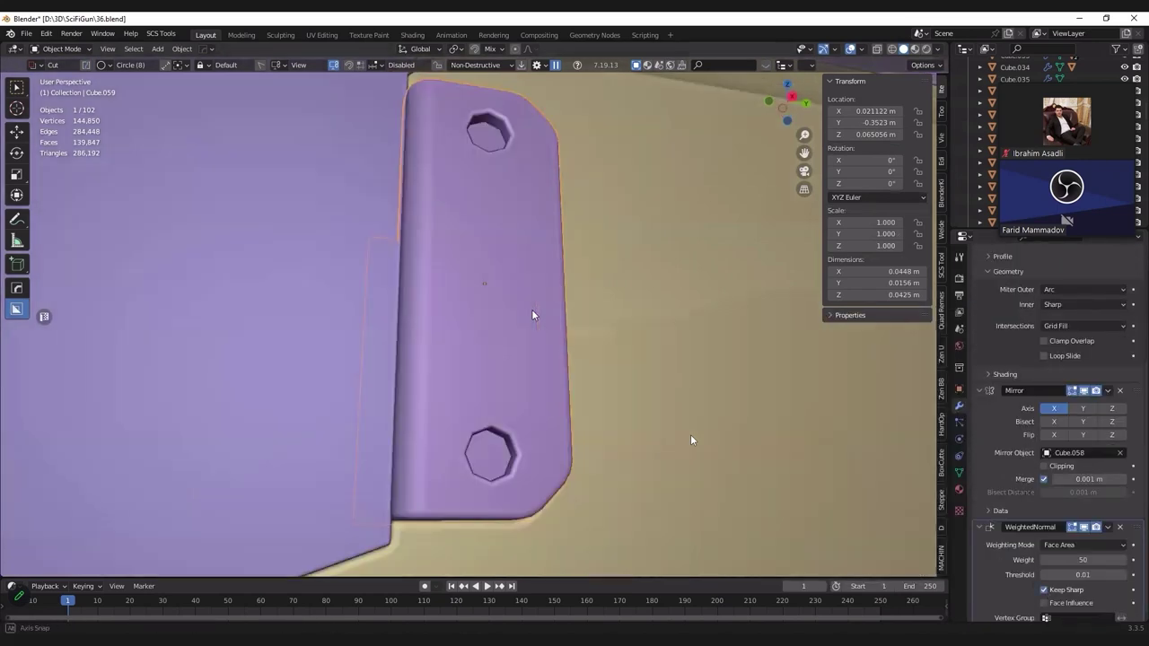
pyautogui.moveTo(533, 315); pyautogui.dragTo(465, 278, button='middle')
pyautogui.scroll(-3, 532, 315)
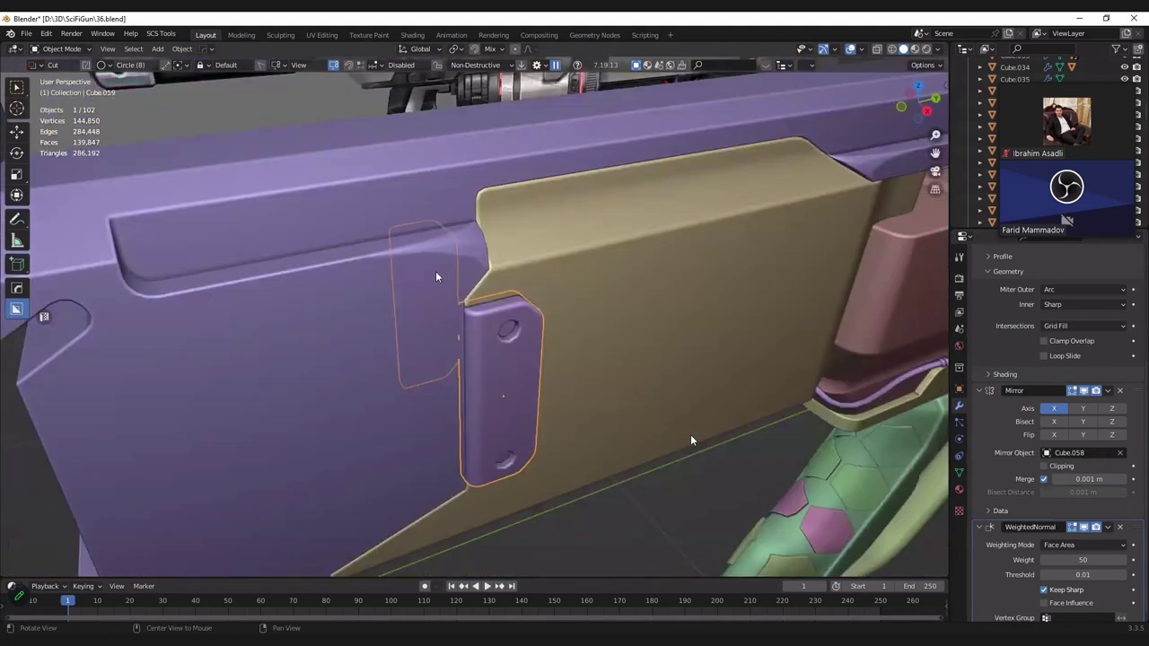
pyautogui.scroll(-5, 436, 274)
pyautogui.hotkey('ctrl', 's')
pyautogui.moveTo(436, 275)
pyautogui.mouseDown(button='middle')
pyautogui.moveTo(487, 276)
pyautogui.moveTo(456, 287)
pyautogui.moveTo(464, 301)
pyautogui.moveTo(377, 346)
pyautogui.mouseUp(button='middle')
# Step: View the gun from the right and duplicate an existing bolt toward the small plate
pyautogui.click(377, 353)
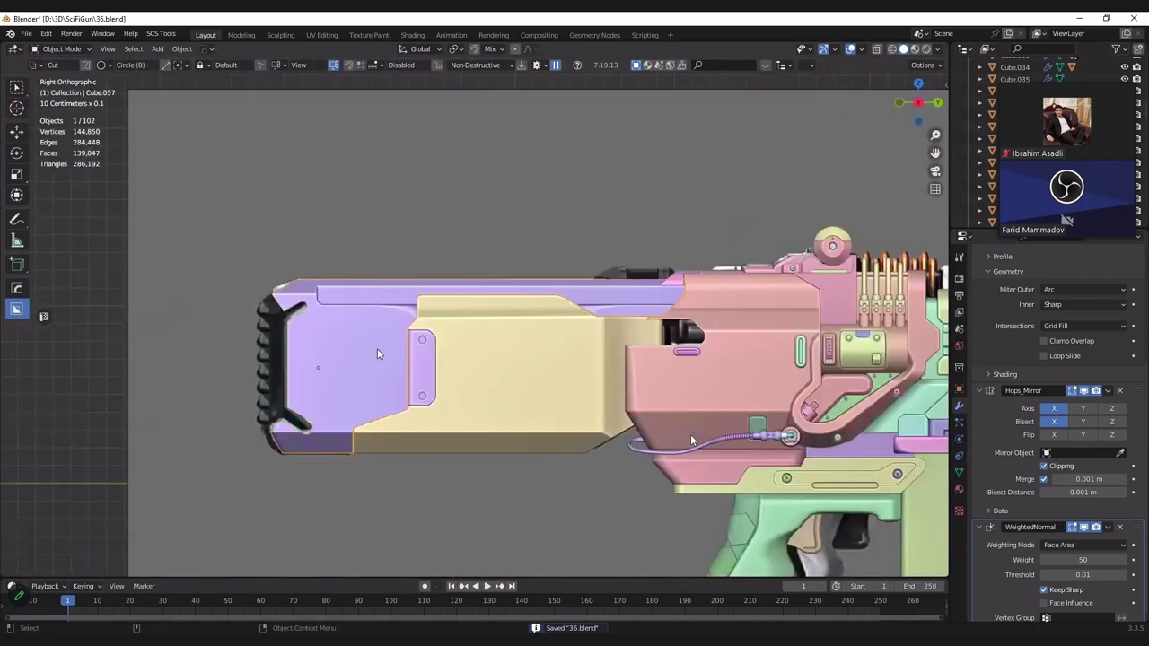
pyautogui.press('KP_Decimal')
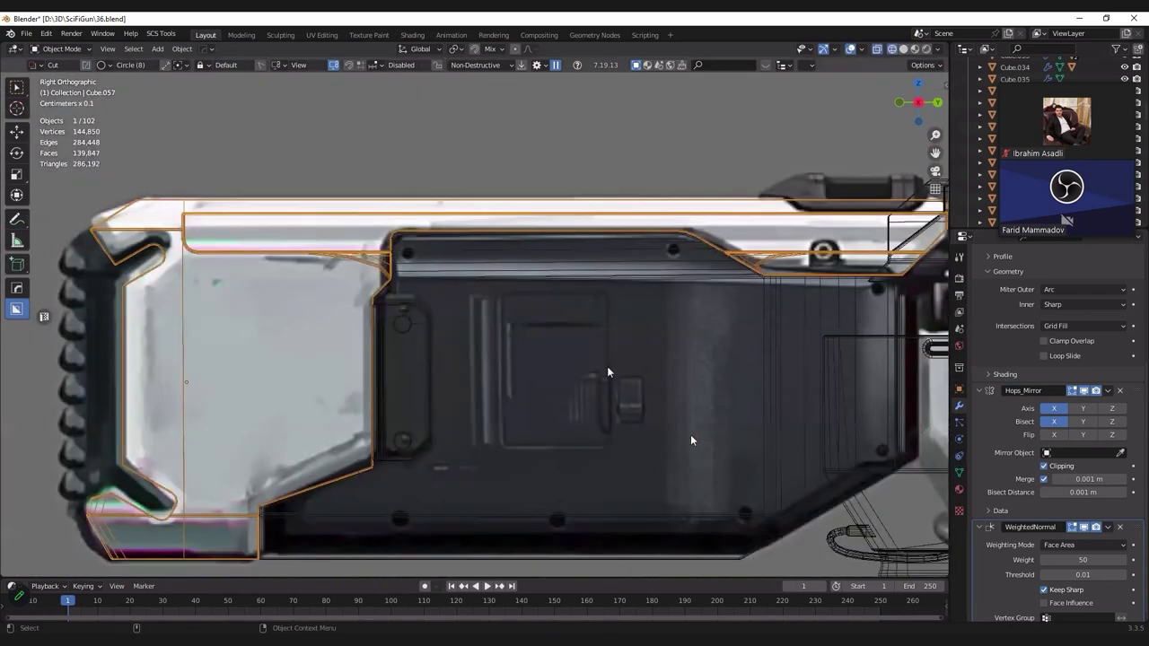
pyautogui.keyDown('shift'); pyautogui.moveTo(608, 377); pyautogui.dragTo(466, 392, button='middle'); pyautogui.keyUp('shift')
pyautogui.hotkey('alt', 'z')
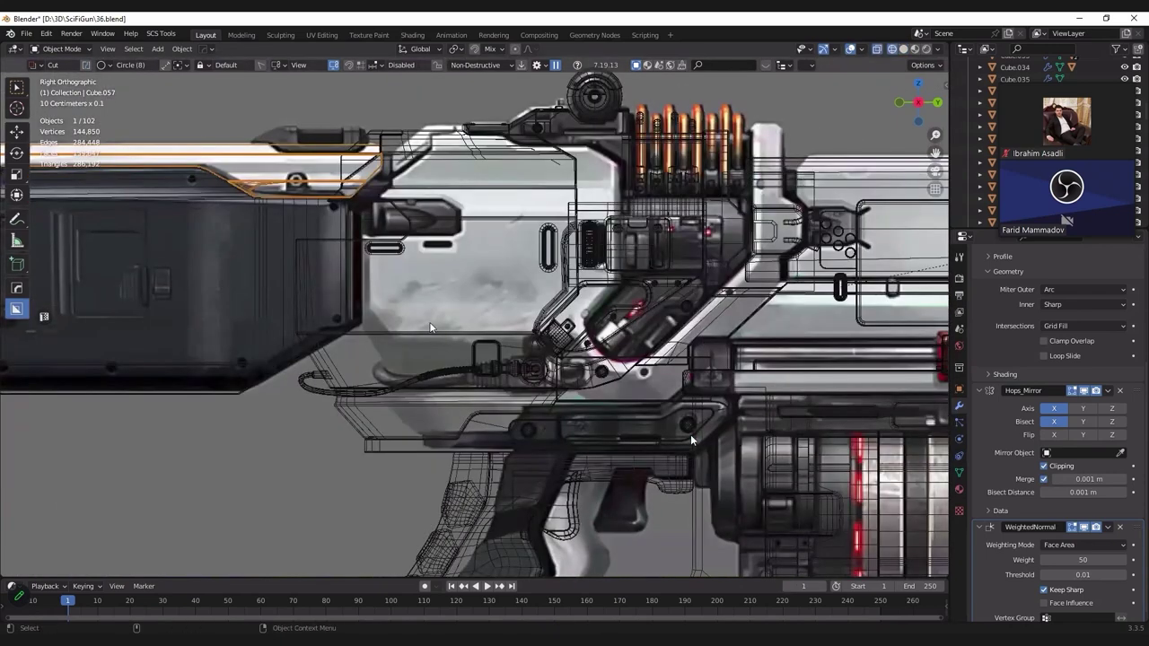
pyautogui.click(646, 339)
pyautogui.scroll(5, 647, 340)
pyautogui.scroll(-5, 646, 340)
pyautogui.hotkey('shift', 'd')
pyautogui.click(314, 274)
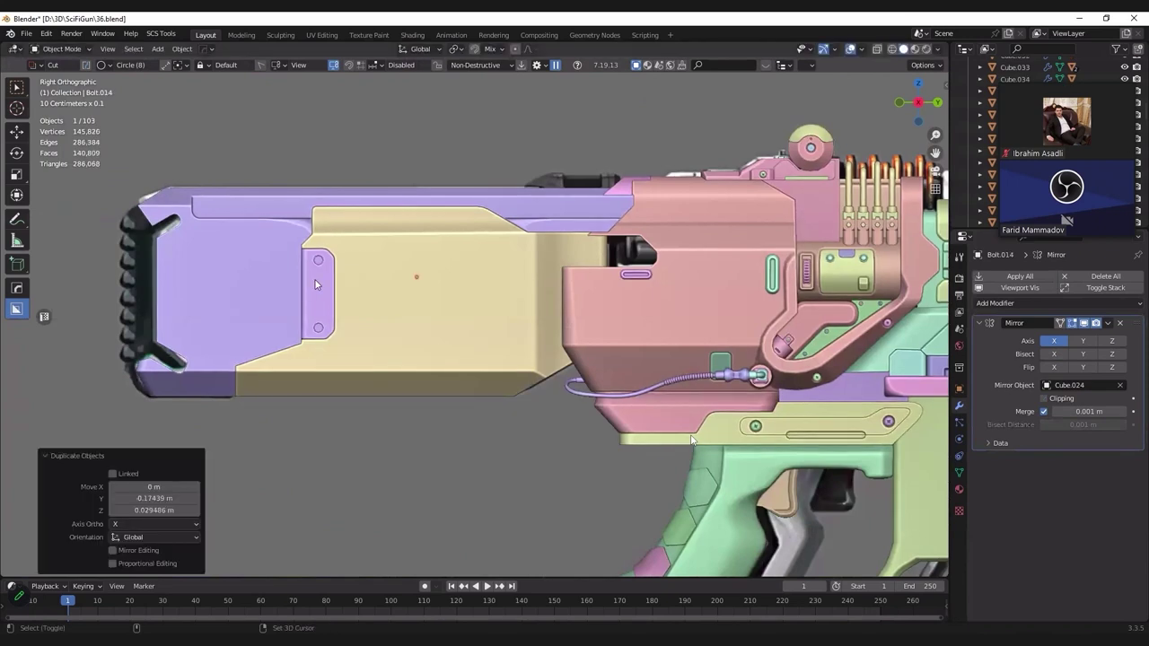
pyautogui.press('g')
pyautogui.click(691, 439)
pyautogui.scroll(4, 691, 440)
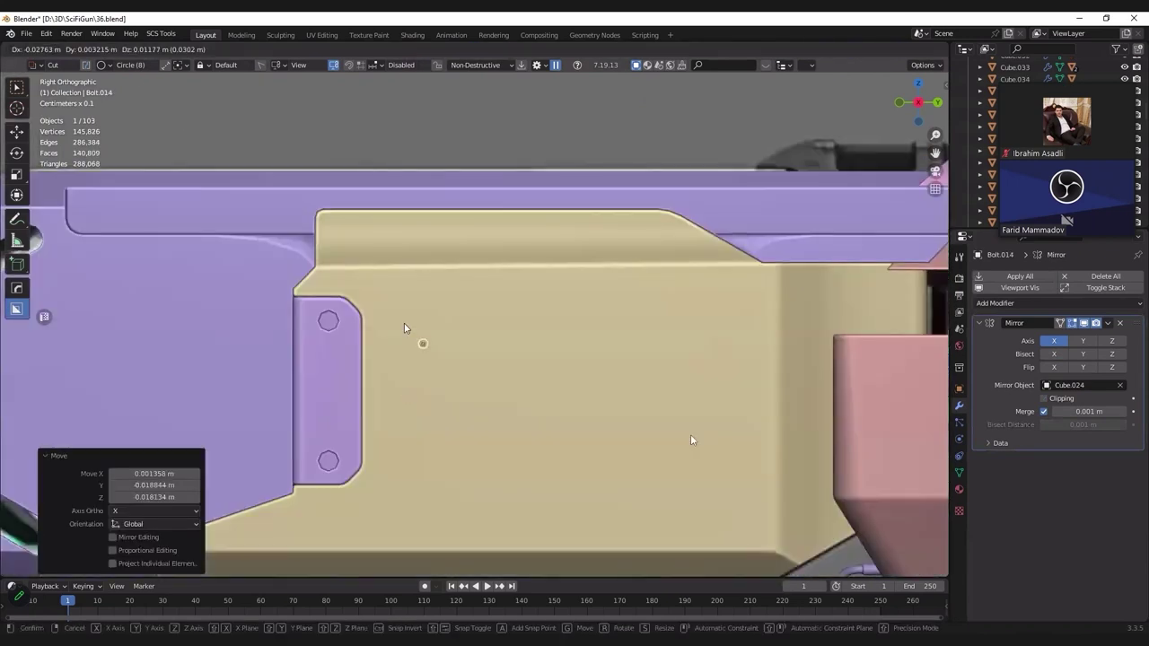
# Step: Set a snapping target and place the bolt copy over the plate's hole
pyautogui.click(492, 50)
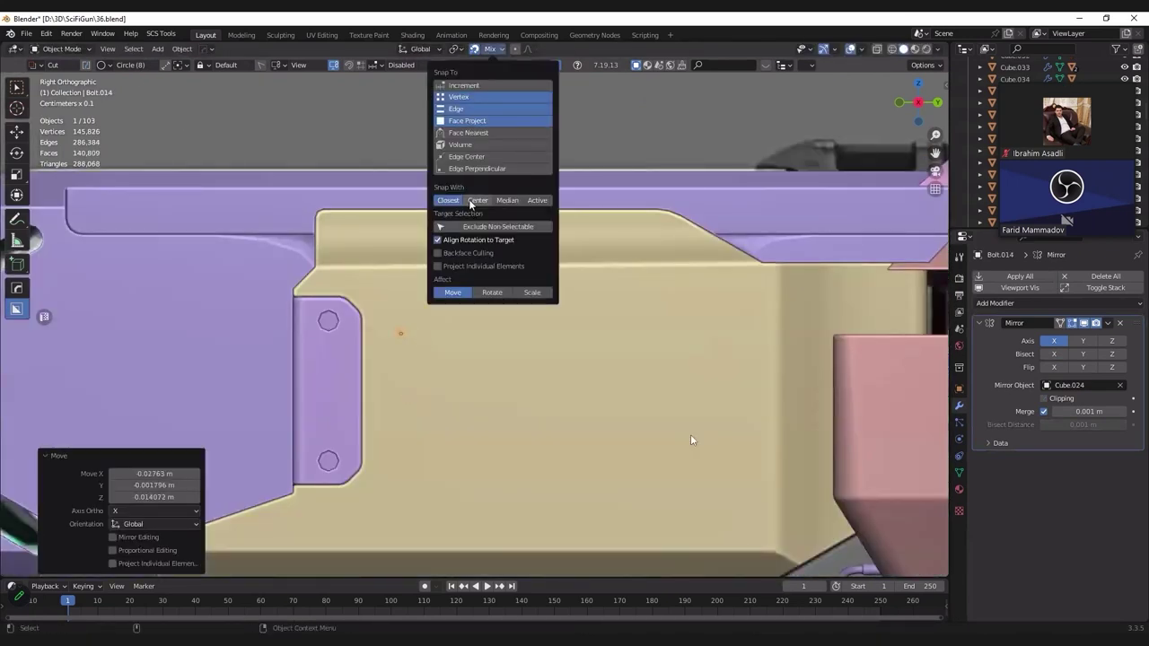
pyautogui.press('g')
pyautogui.scroll(3, 690, 434)
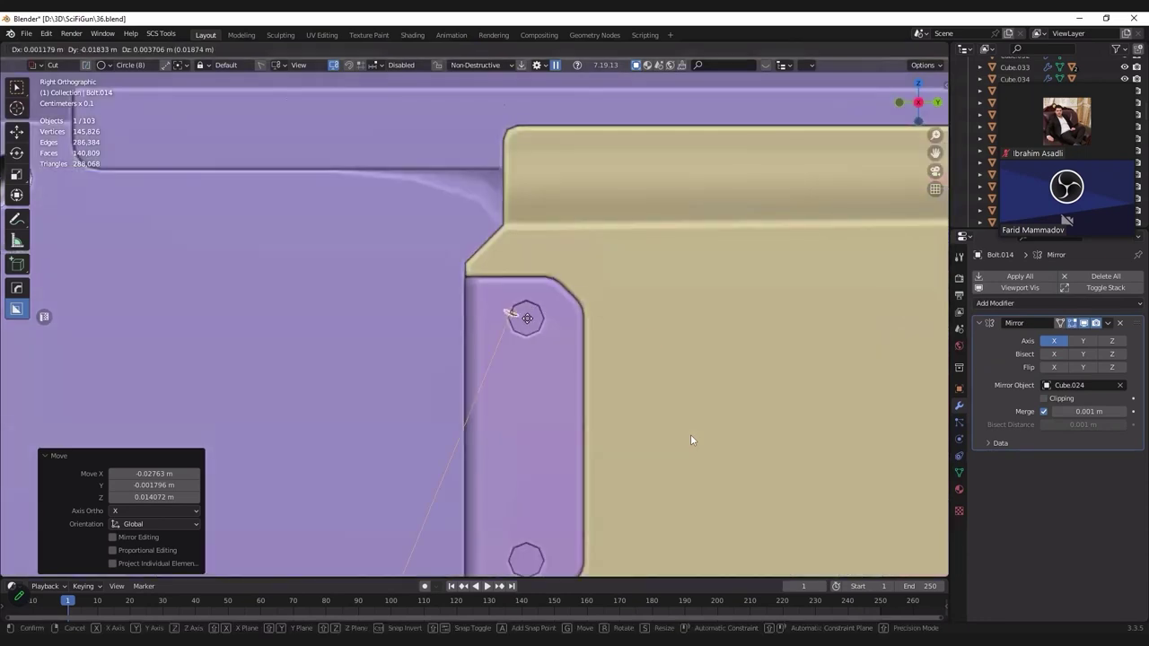
pyautogui.click(696, 430)
pyautogui.scroll(4, 766, 351)
pyautogui.scroll(4, 766, 351)
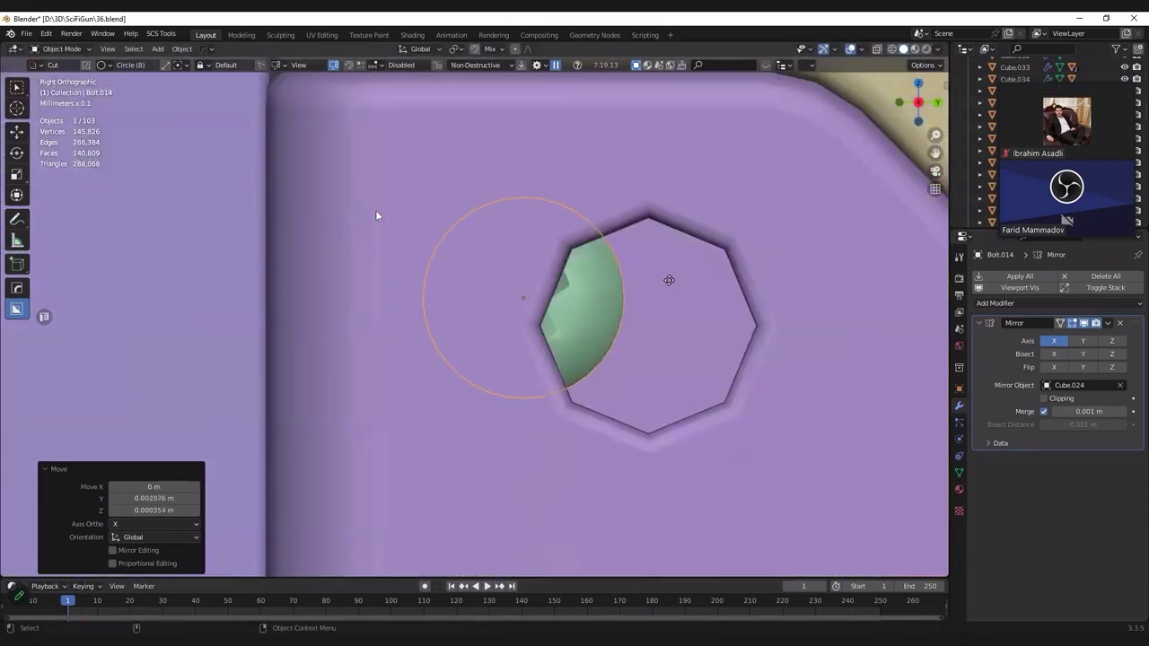
pyautogui.click(375, 210)
pyautogui.hotkey('shift', 's')
pyautogui.press('Escape')
# Step: Snap Bolt.014 to the cursor in the hole and scale it up to fill it
pyautogui.click(598, 311)
pyautogui.hotkey('shift', 's')
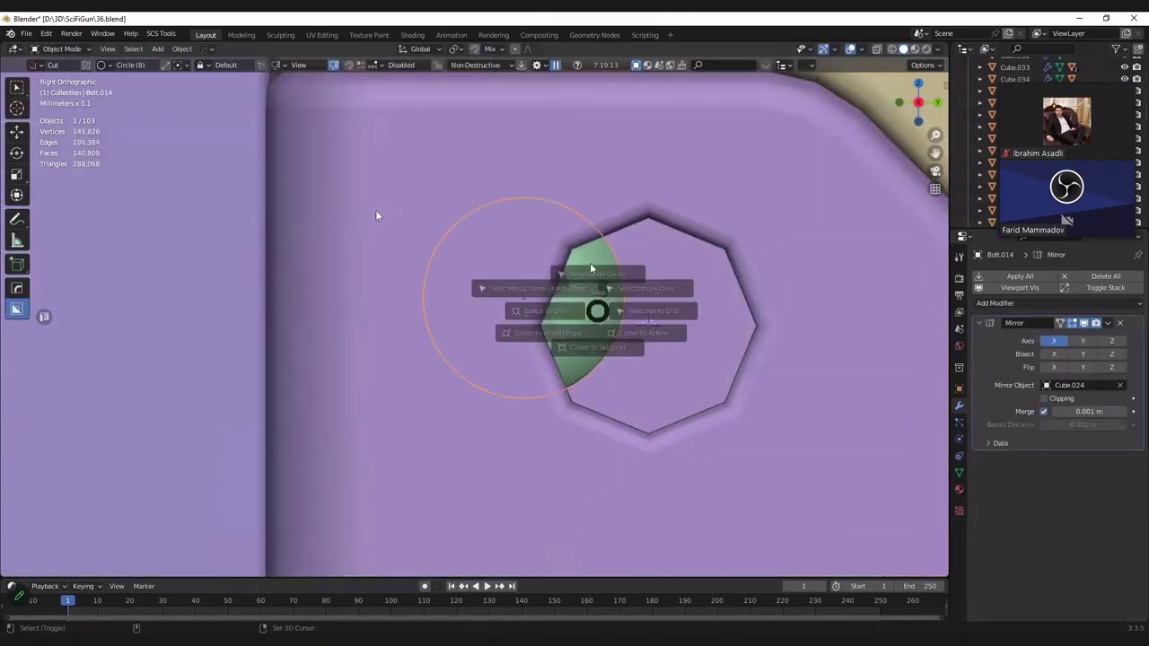
pyautogui.press('8')
pyautogui.scroll(-3, 375, 216)
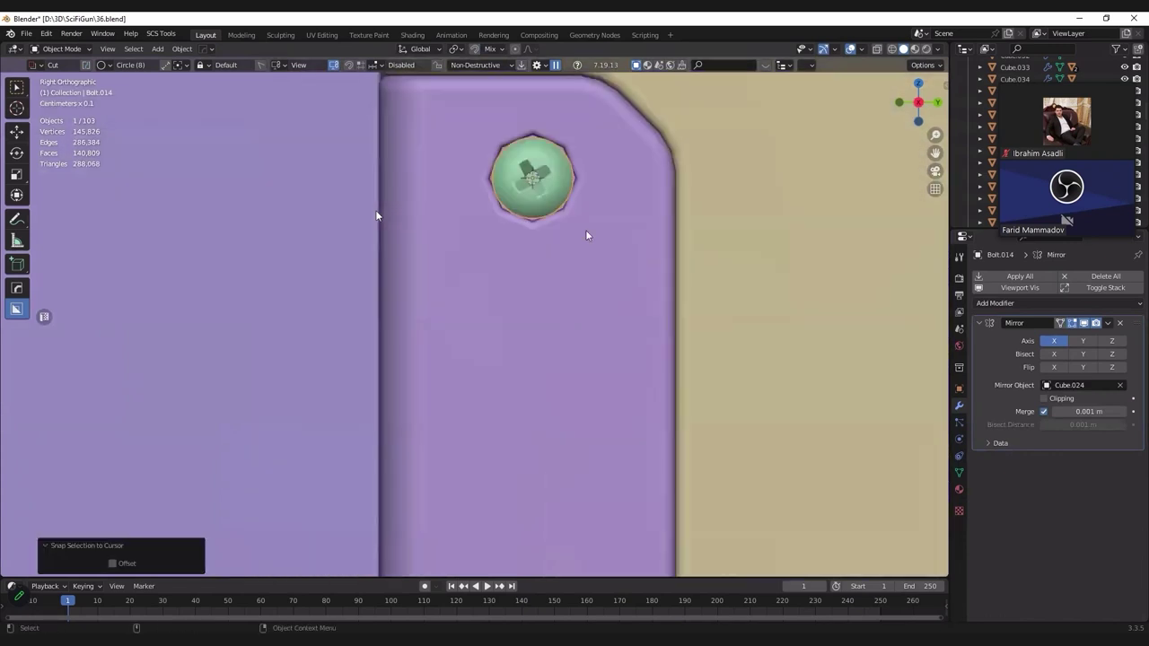
pyautogui.scroll(3, 377, 216)
pyautogui.press('s')
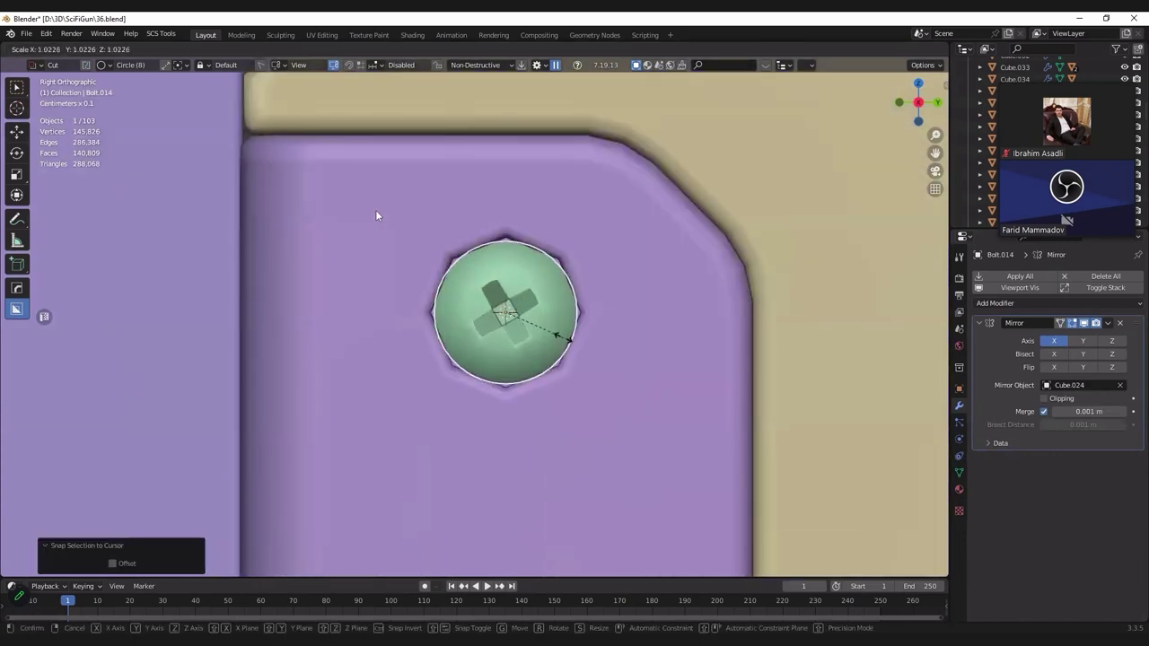
pyautogui.click(568, 343)
# Step: Add a second Mirror modifier to Bolt.014 on Z around Cube.059, then save
pyautogui.scroll(-3, 530, 356)
pyautogui.click(530, 356)
pyautogui.moveTo(530, 356); pyautogui.dragTo(601, 384, button='middle')
pyautogui.click(603, 382)
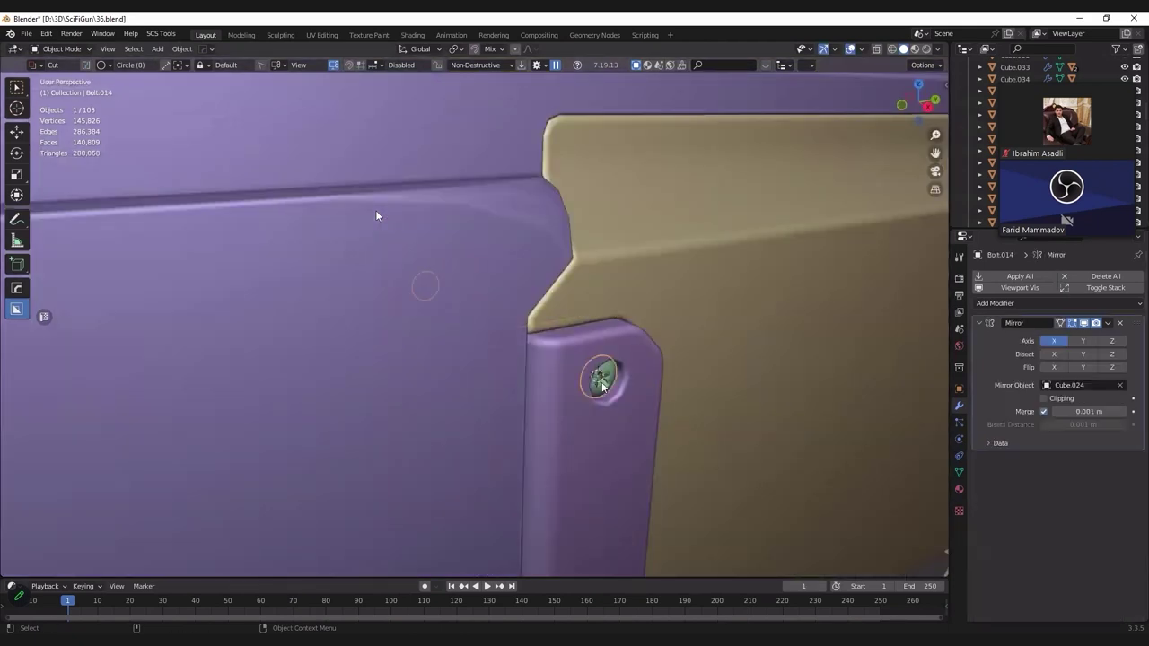
pyautogui.press('KP_3')
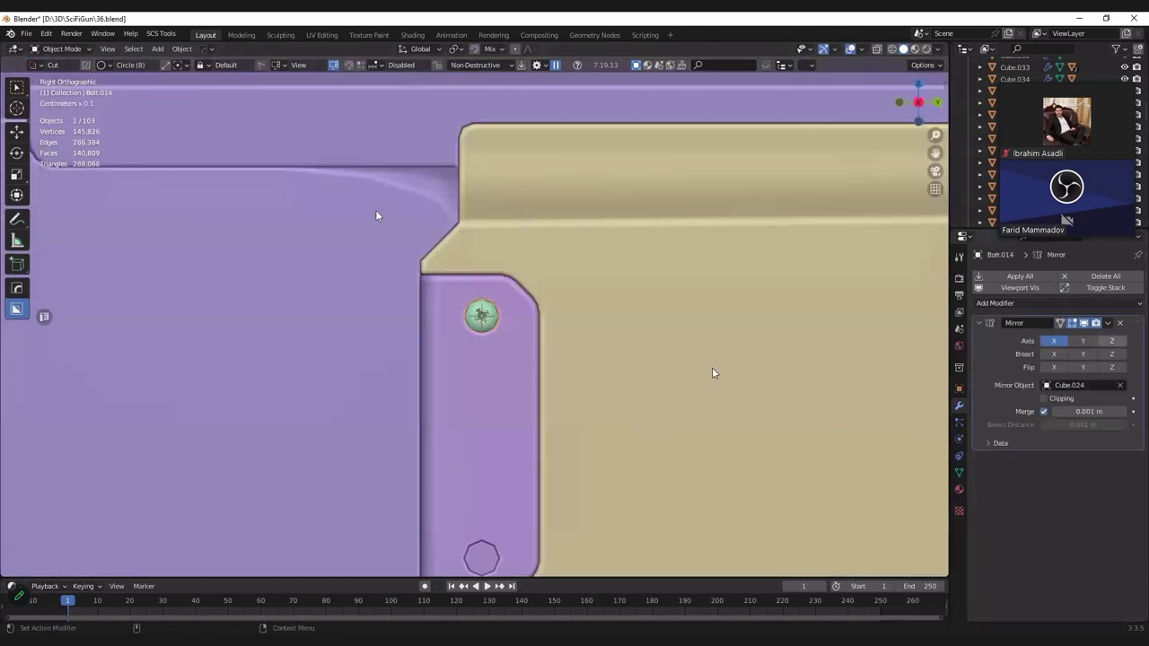
pyautogui.keyDown('shift'); pyautogui.scroll(-2, 474, 323); pyautogui.keyUp('shift')
pyautogui.click(996, 302)
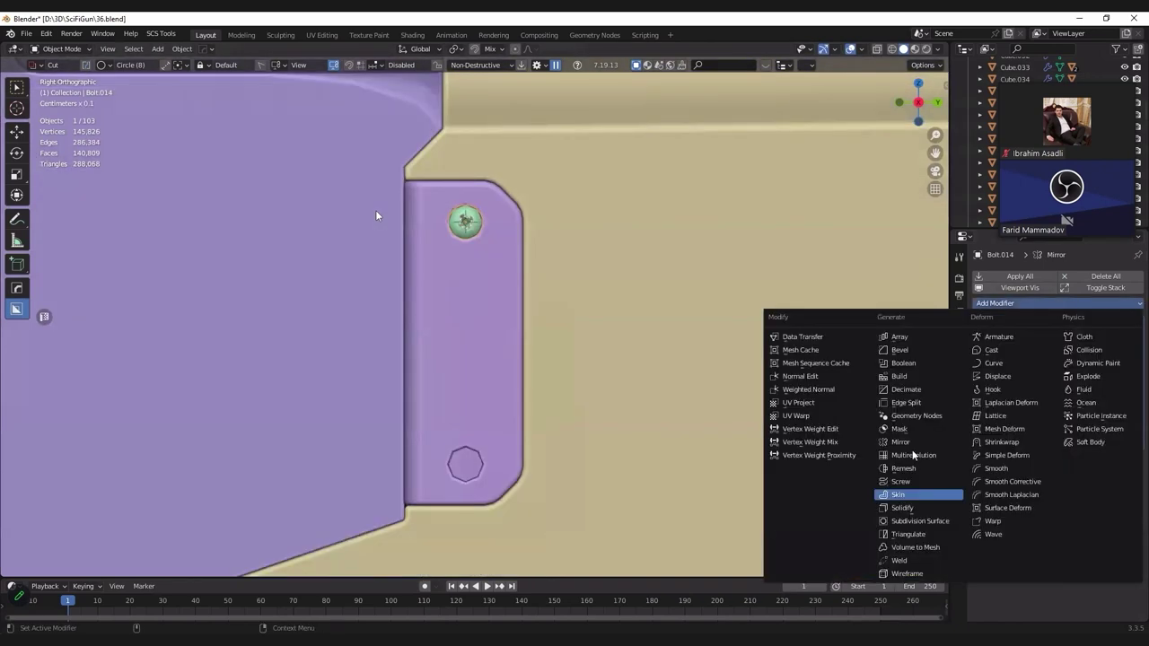
pyautogui.click(900, 442)
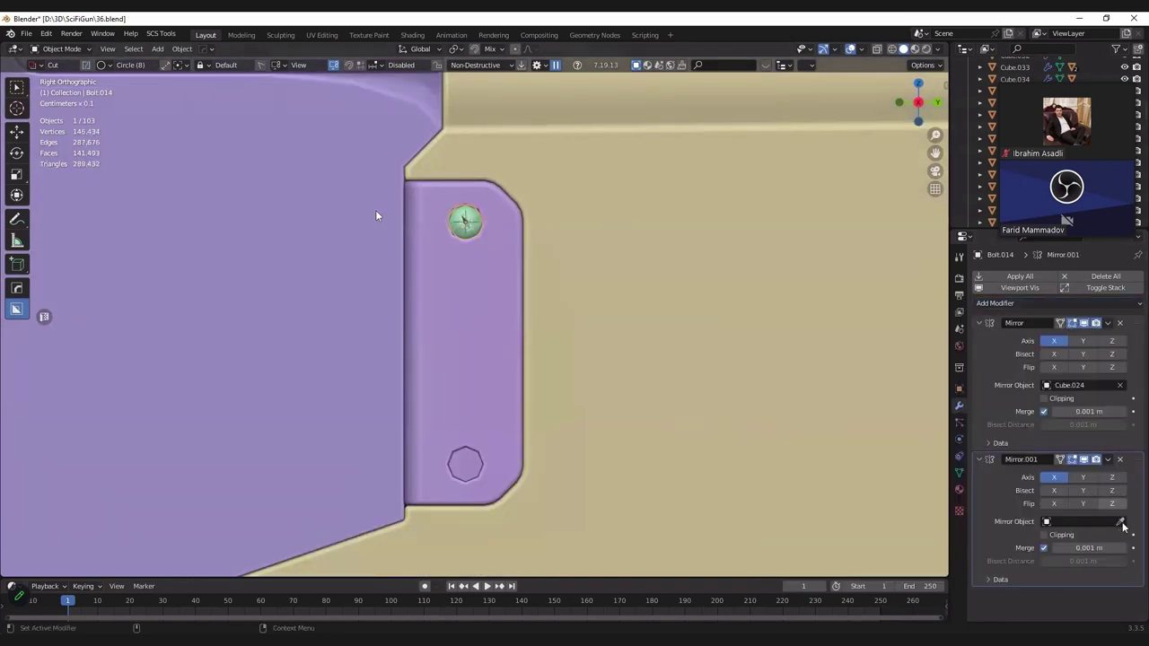
pyautogui.click(460, 341)
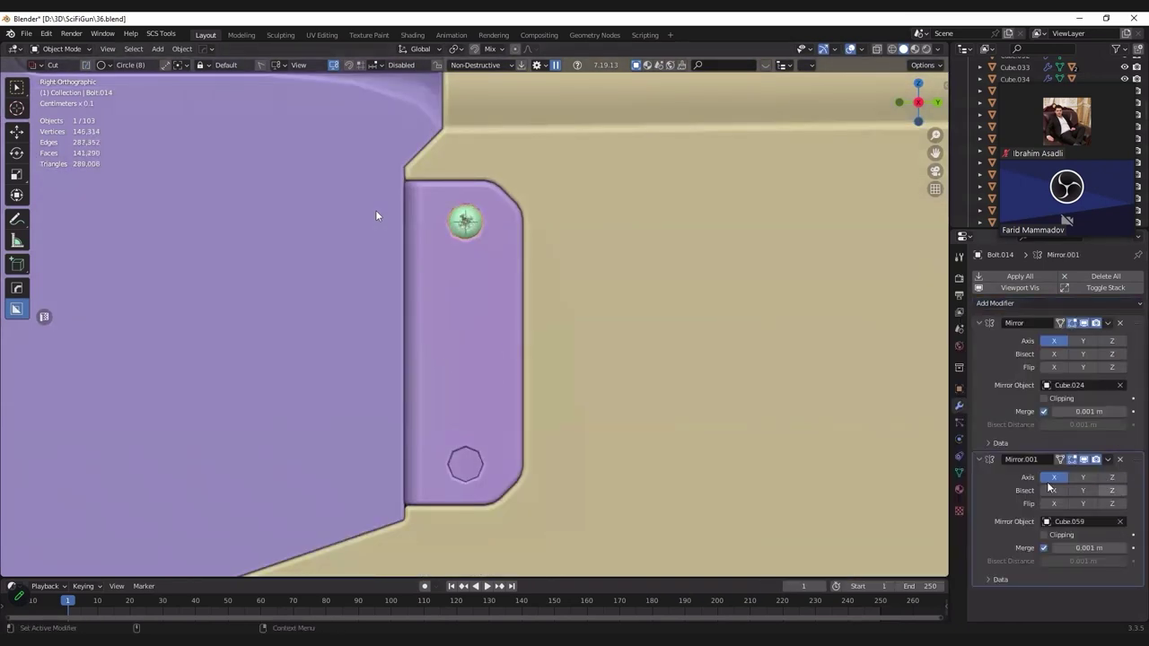
pyautogui.click(1111, 476)
pyautogui.click(1053, 477)
pyautogui.hotkey('ctrl', 's')
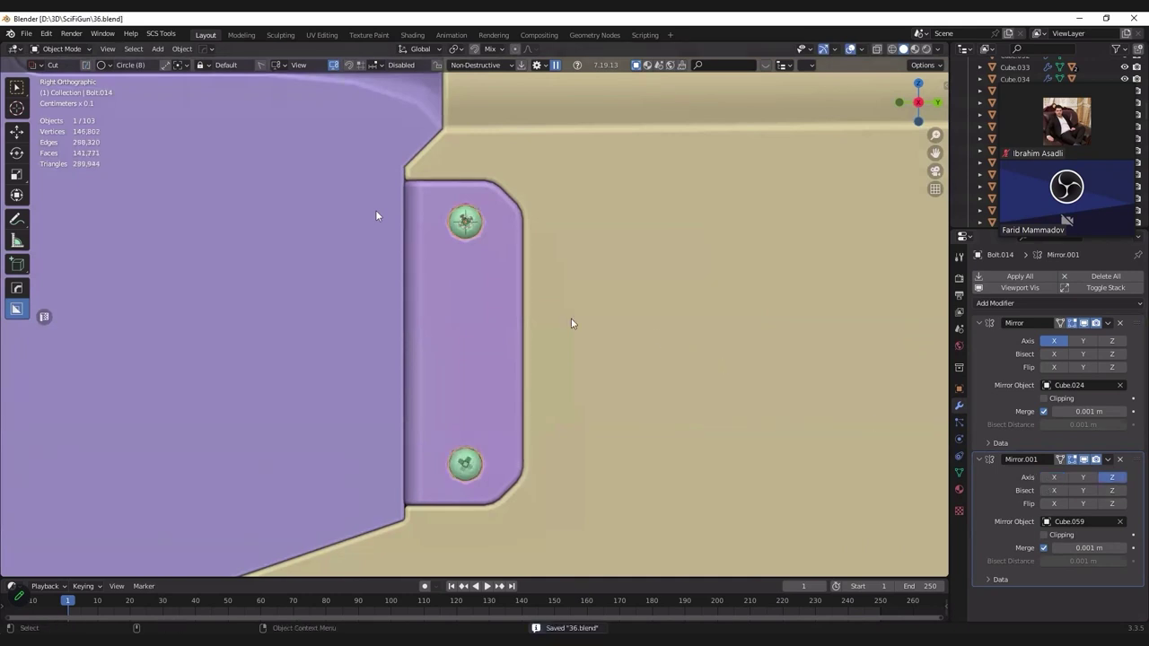
pyautogui.scroll(-3, 290, 320)
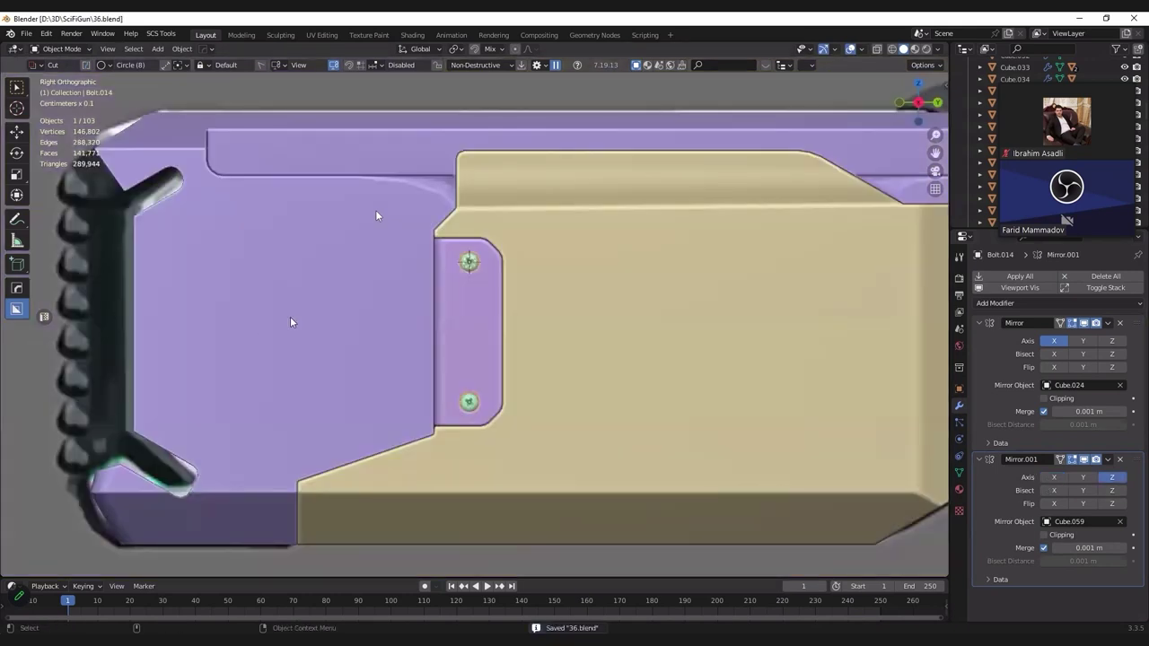
# Step: Bevel the edges around the bolt hole in small plate Cube.059 with Ctrl+B
pyautogui.moveTo(285, 382); pyautogui.dragTo(427, 357, button='middle')
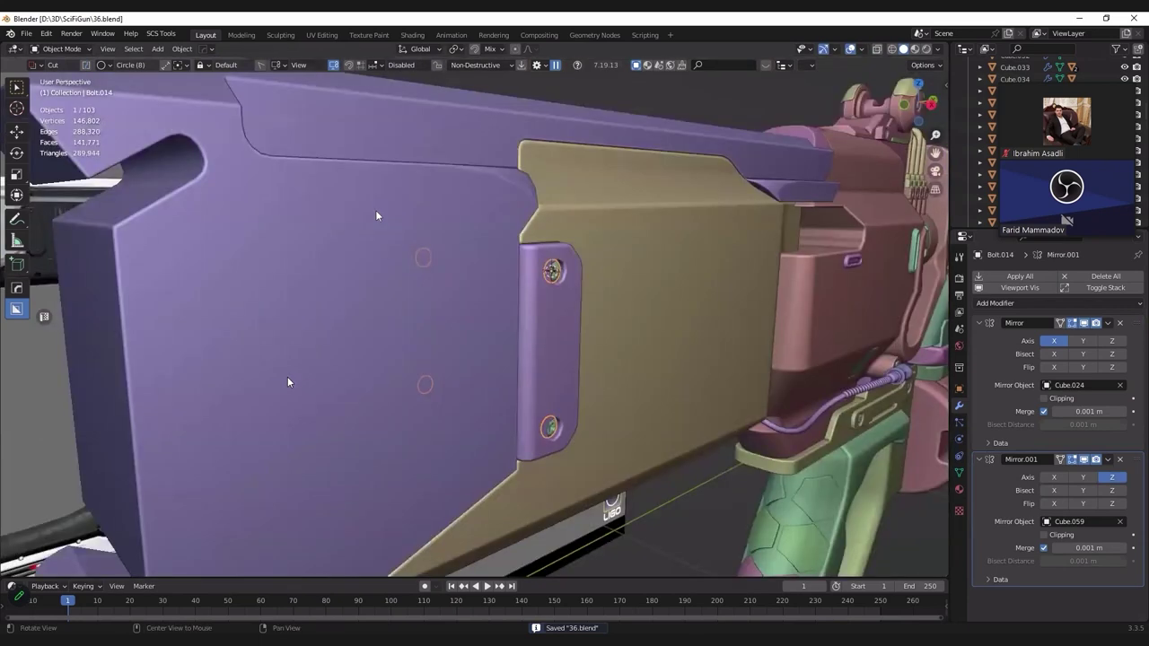
pyautogui.click(426, 358)
pyautogui.hotkey('ctrl', 'z')
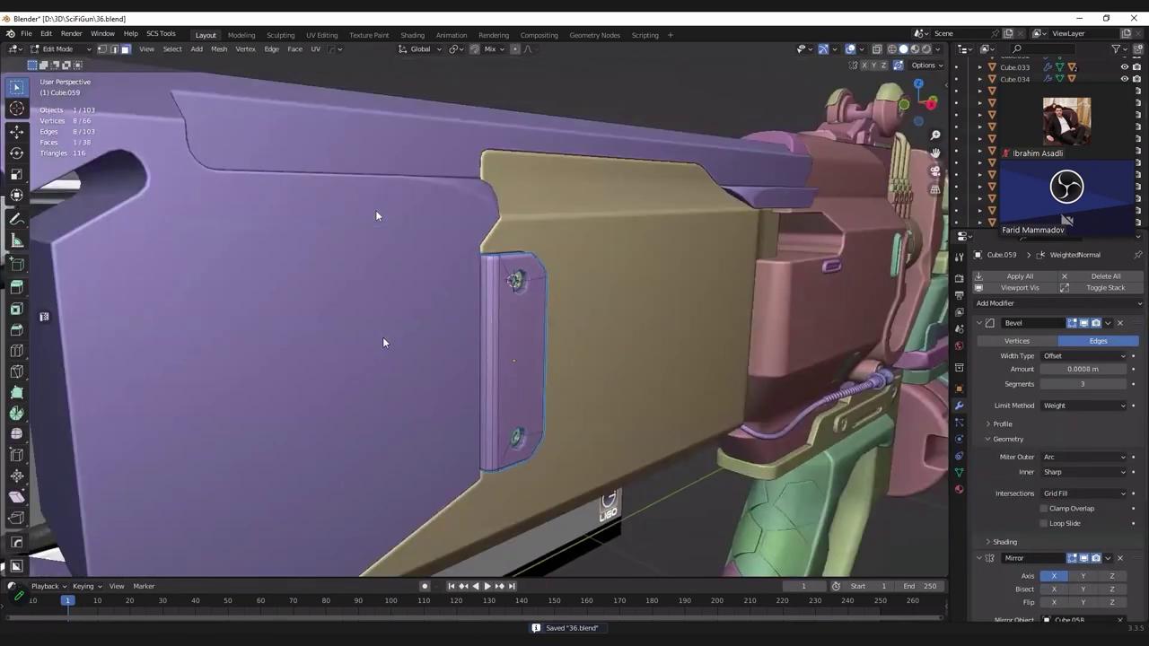
pyautogui.scroll(3, 330, 332)
pyautogui.scroll(1, 356, 352)
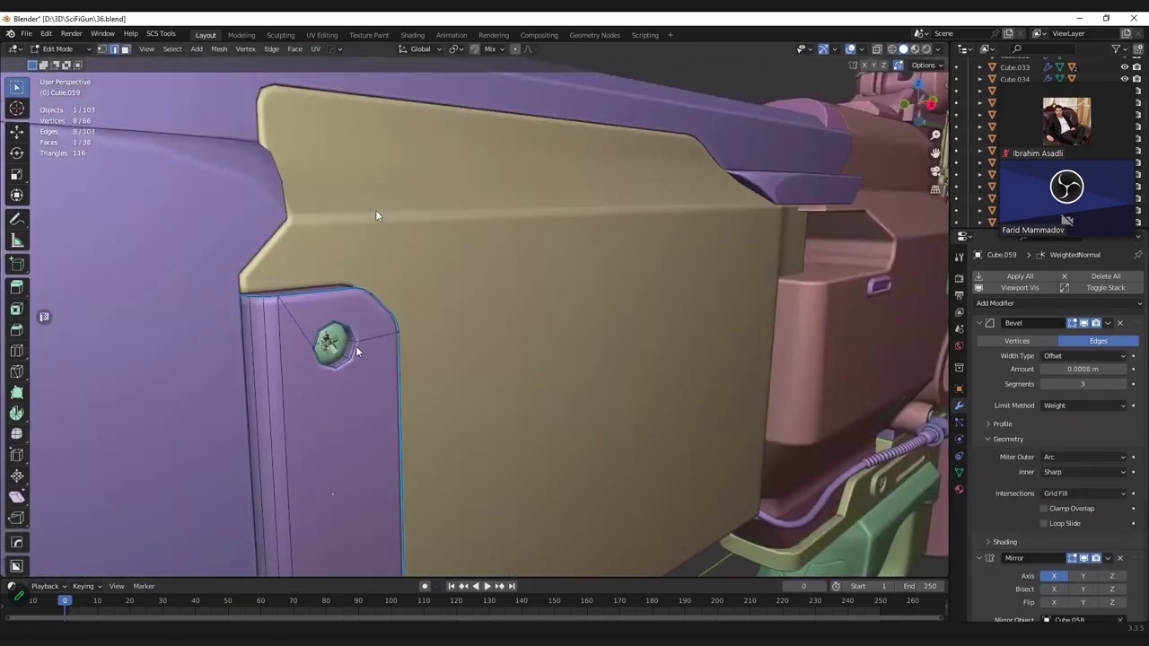
pyautogui.scroll(1, 356, 352)
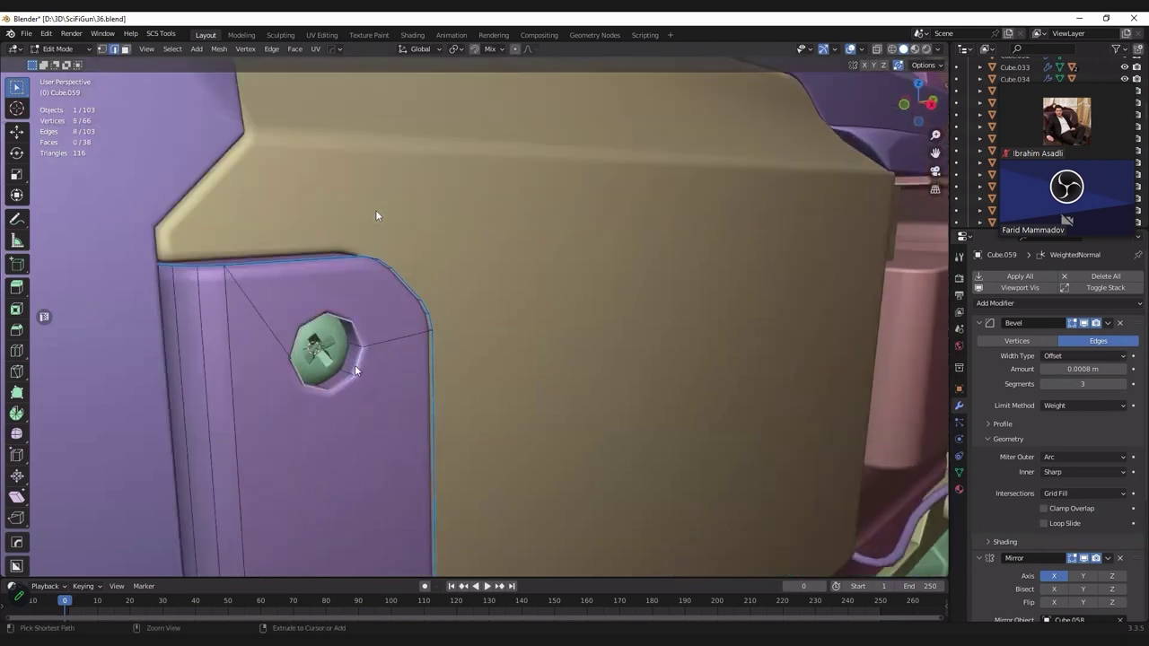
pyautogui.hotkey('ctrl', 'b')
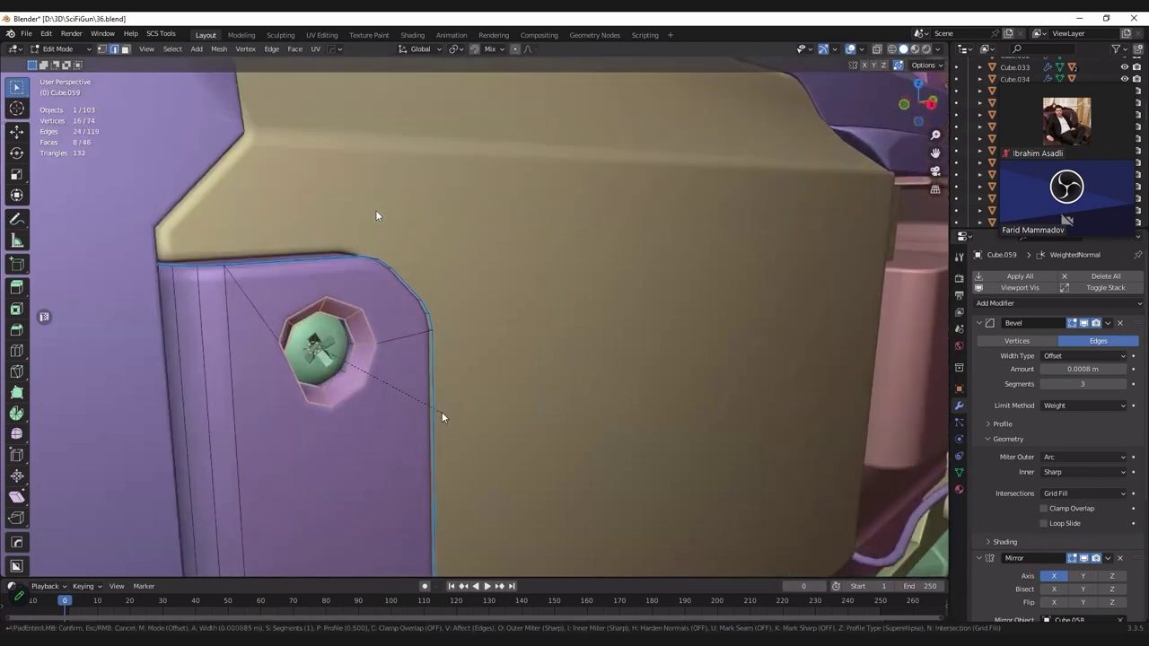
pyautogui.click(439, 419)
pyautogui.hotkey('ctrl', 'b')
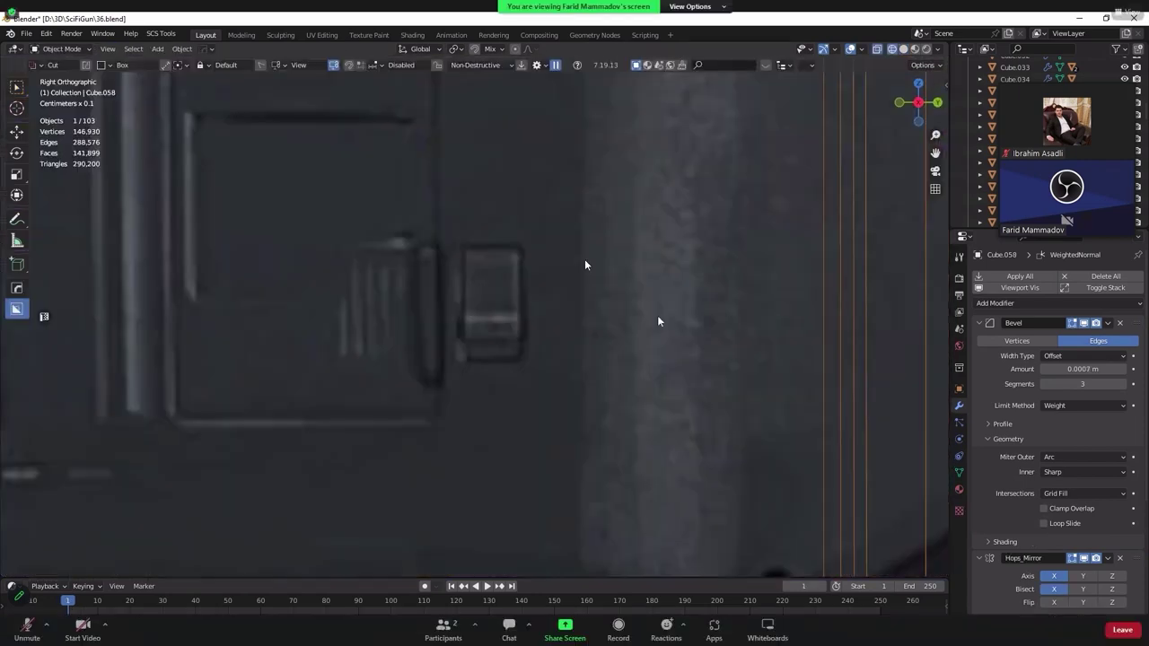
# Step: Add a cube, shrink it to 0.191 and move it onto the latch in the reference
pyautogui.hotkey('shift', 'a')
pyautogui.click(654, 274)
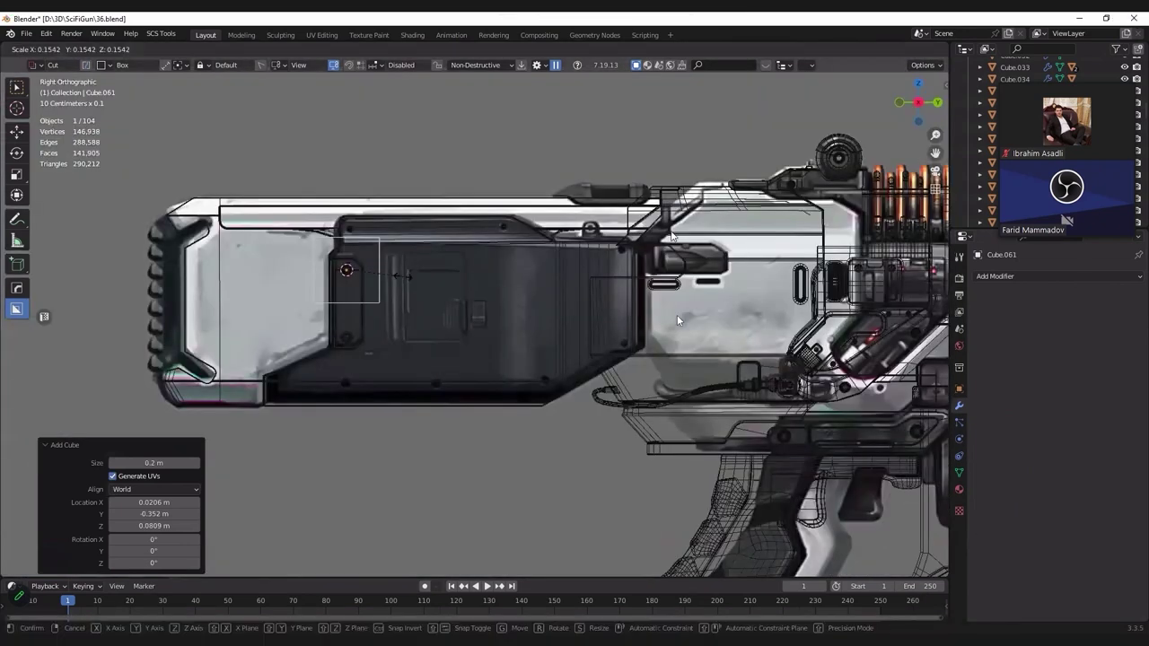
pyautogui.press('KP_Decimal')
pyautogui.press('s')
pyautogui.click(653, 251)
pyautogui.scroll(3, 676, 320)
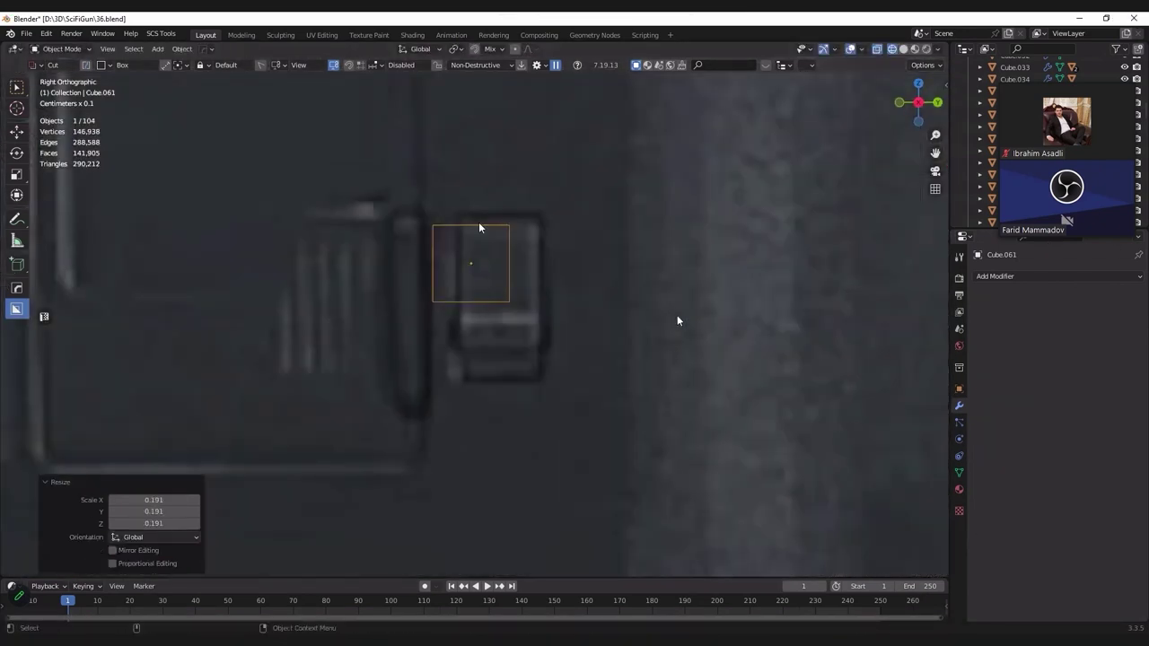
pyautogui.press('g')
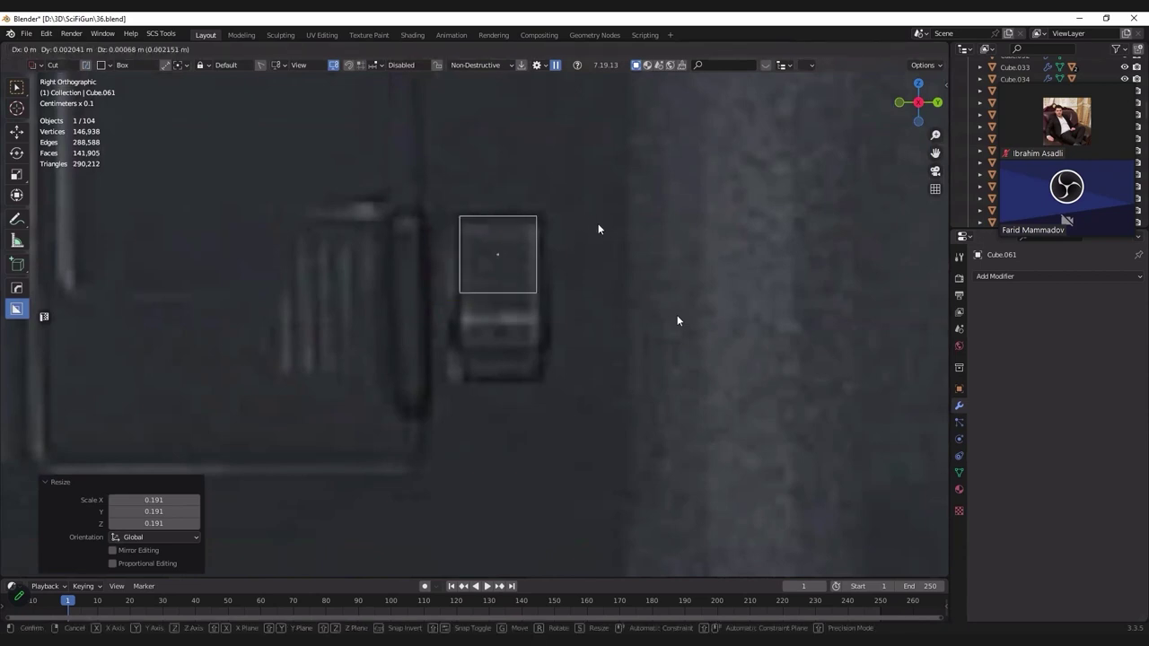
pyautogui.click(598, 228)
# Step: Pull the cube's bottom face straight down to make a taller block
pyautogui.press('Tab')
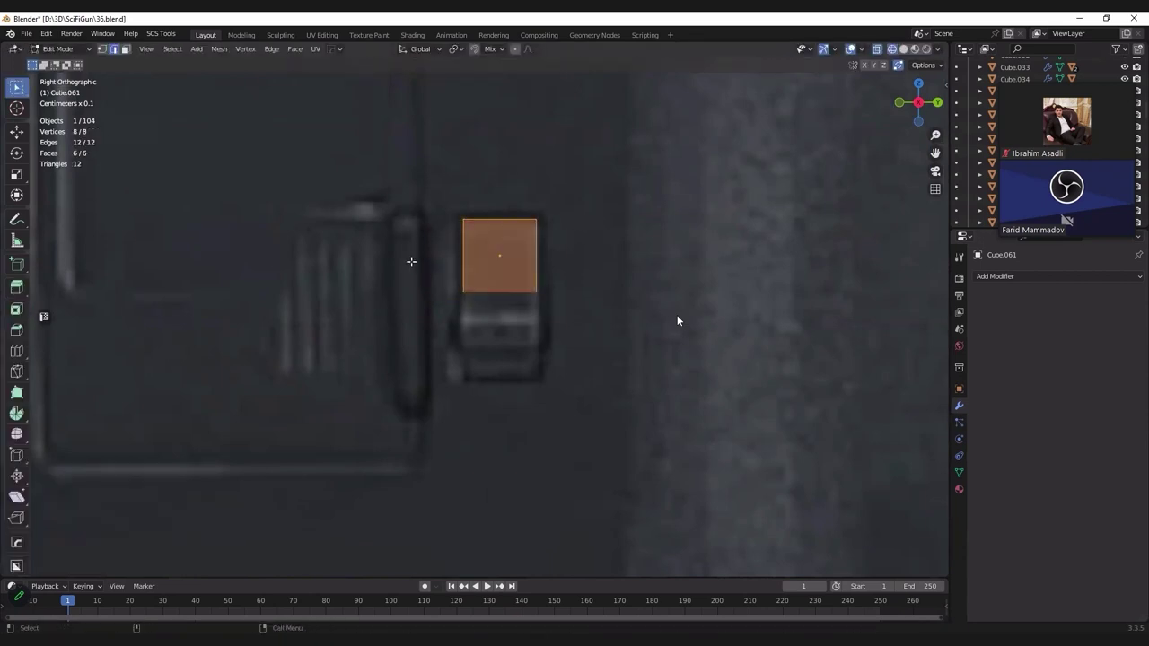
pyautogui.hotkey('alt', 'z')
pyautogui.moveTo(410, 264); pyautogui.dragTo(692, 385)
pyautogui.press('g')
pyautogui.press('z')
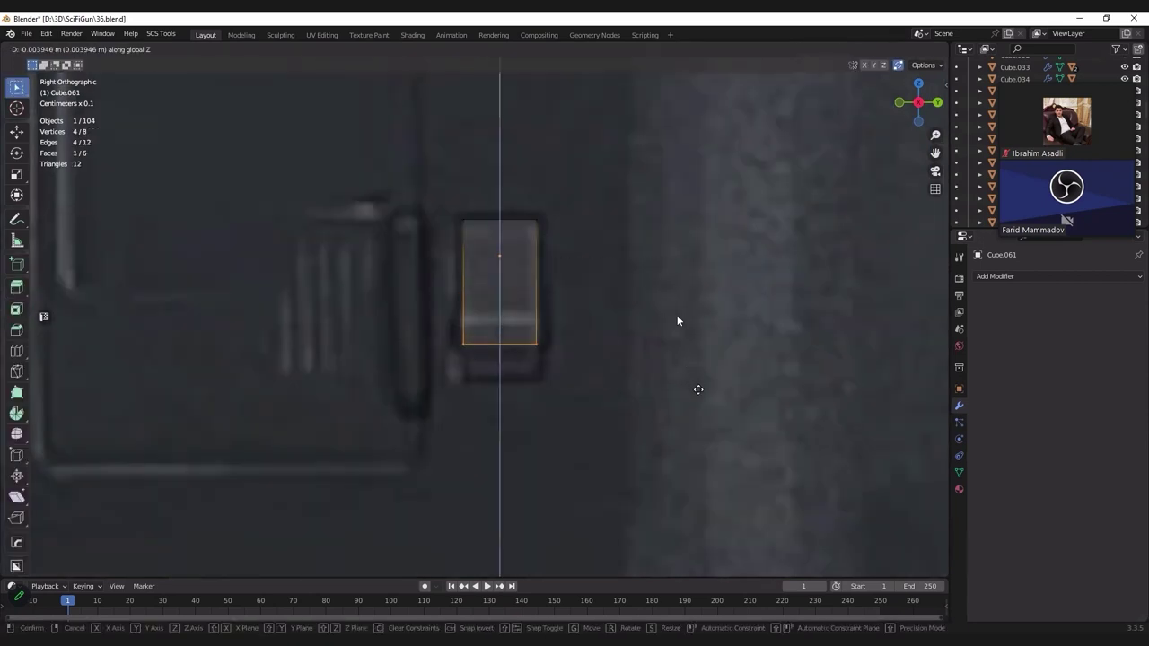
pyautogui.click(726, 351)
# Step: Add a horizontal edge loop across the lower block and bevel it into a strip
pyautogui.hotkey('ctrl', 'r')
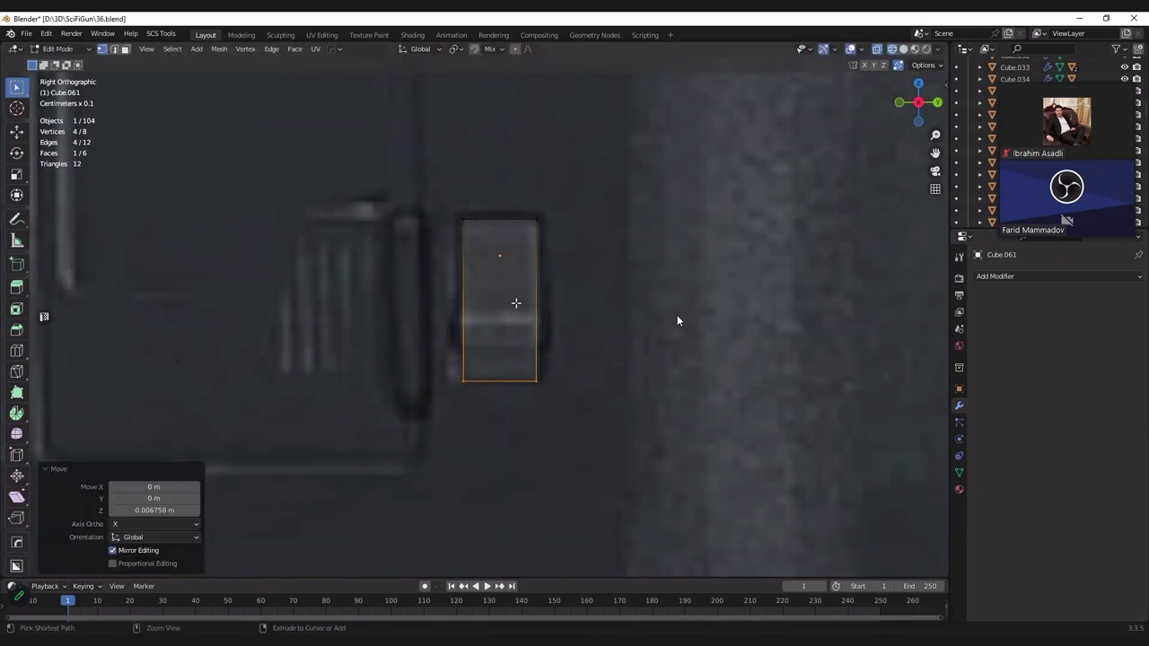
pyautogui.click(567, 301)
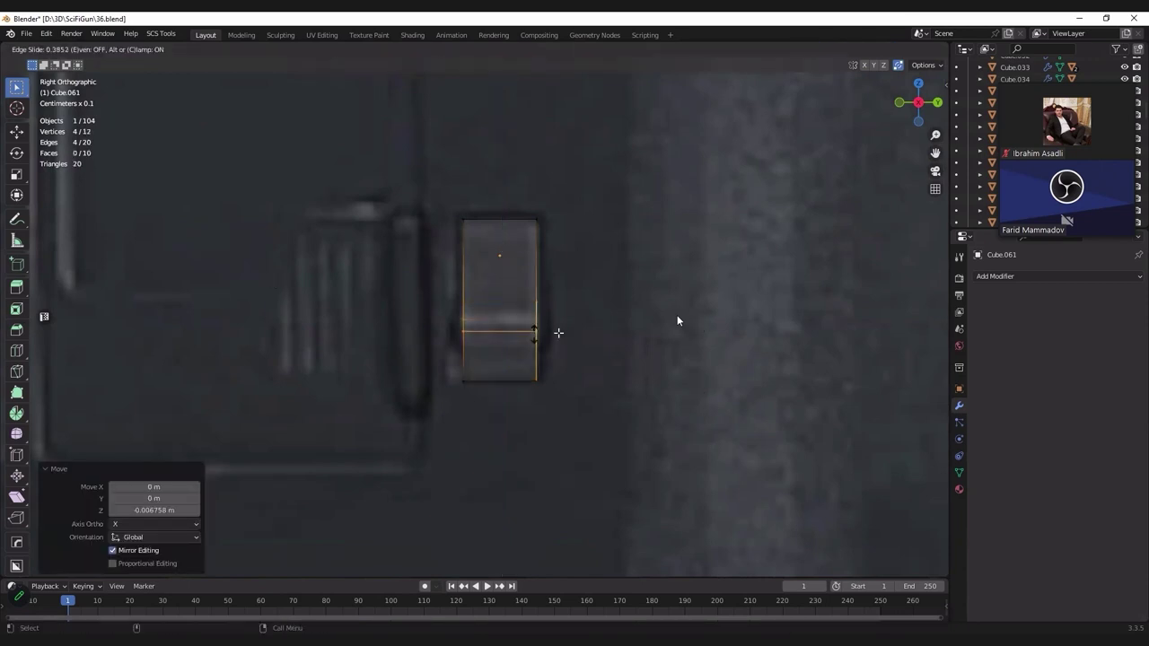
pyautogui.click(566, 333)
pyautogui.hotkey('ctrl', 'b')
pyautogui.click(548, 353)
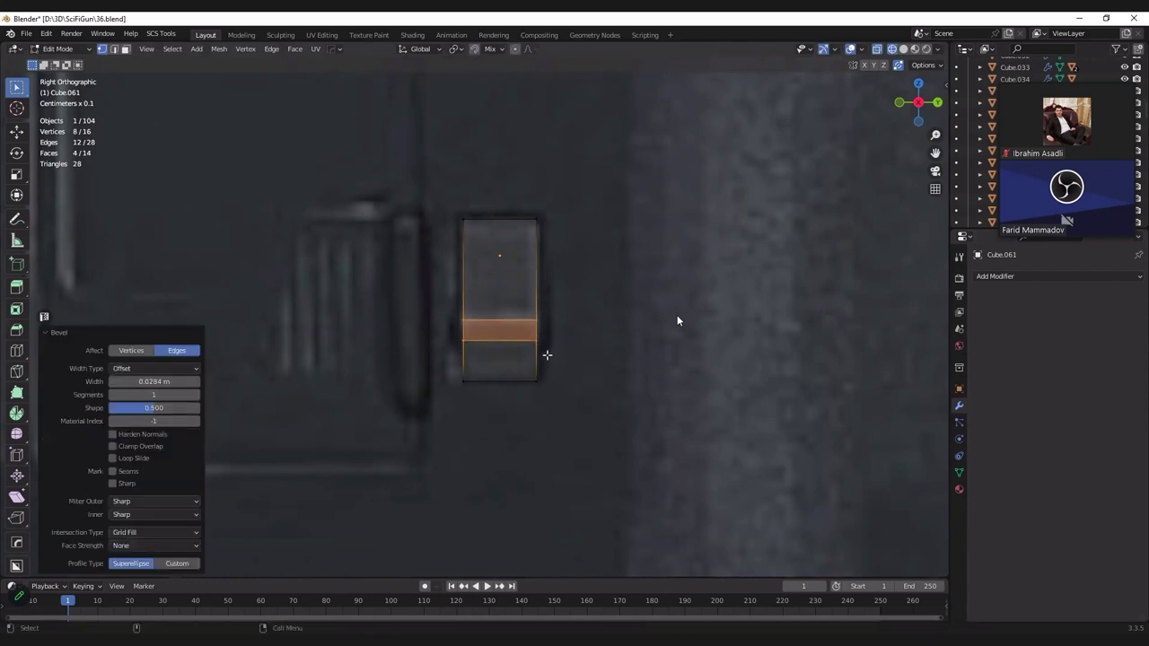
pyautogui.moveTo(677, 321); pyautogui.dragTo(677, 320, button='middle')
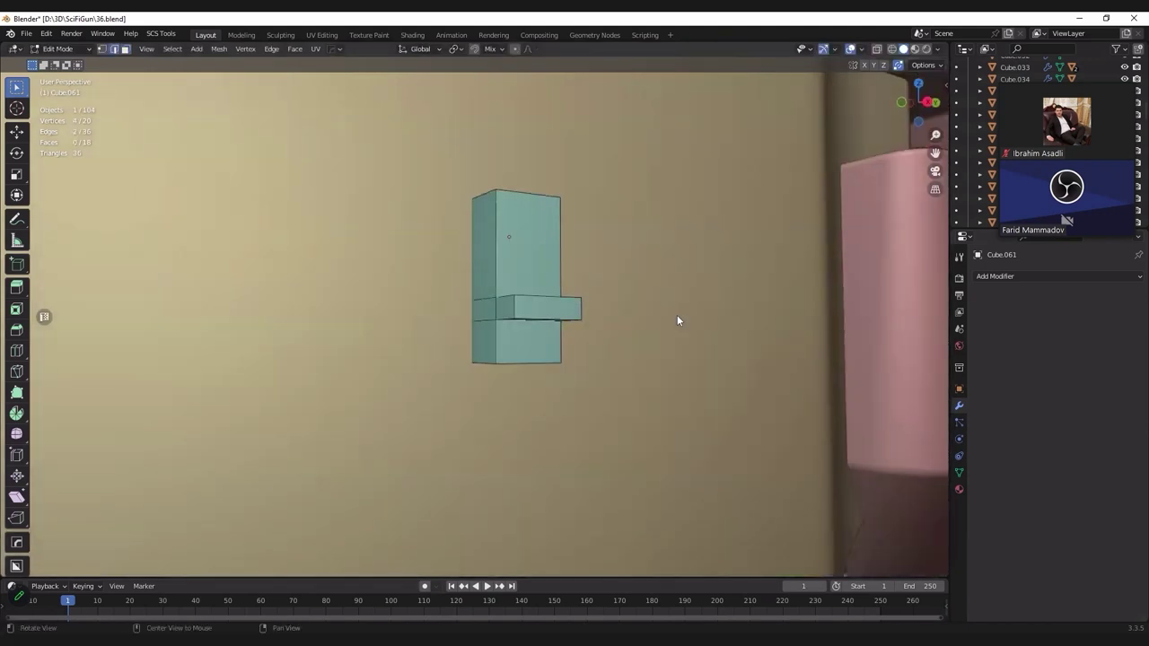
# Step: Flatten the step's edges with sz0 and slant the top of the step vertically
pyautogui.write('sz')
pyautogui.write('0')
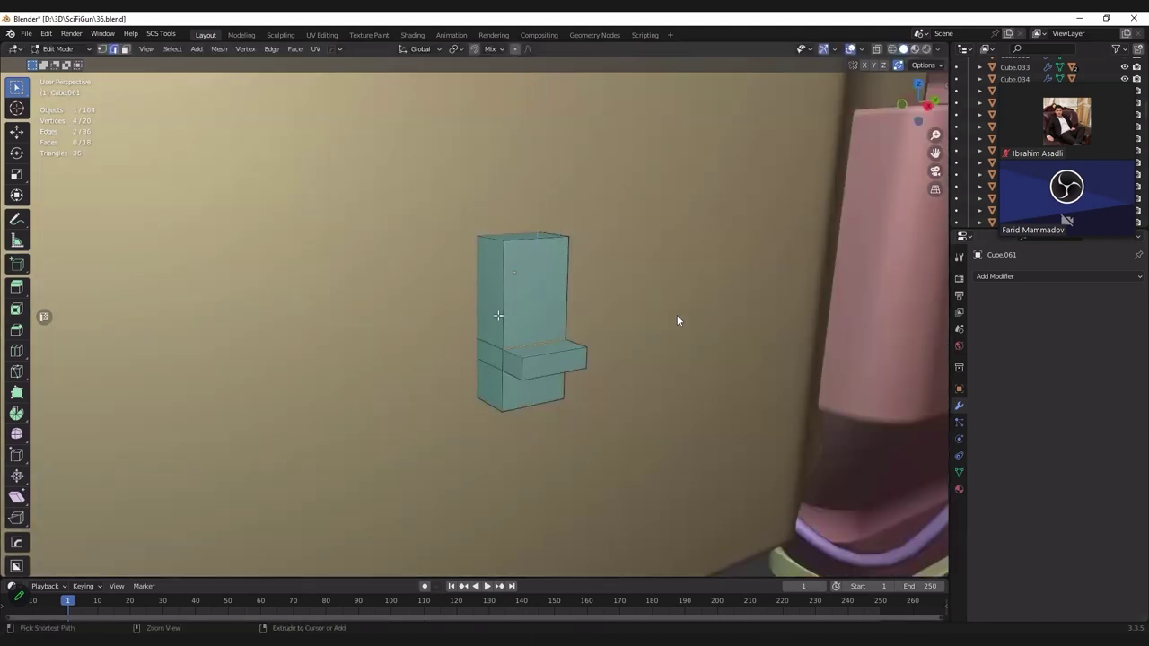
pyautogui.press('Return')
pyautogui.hotkey('alt', 'z')
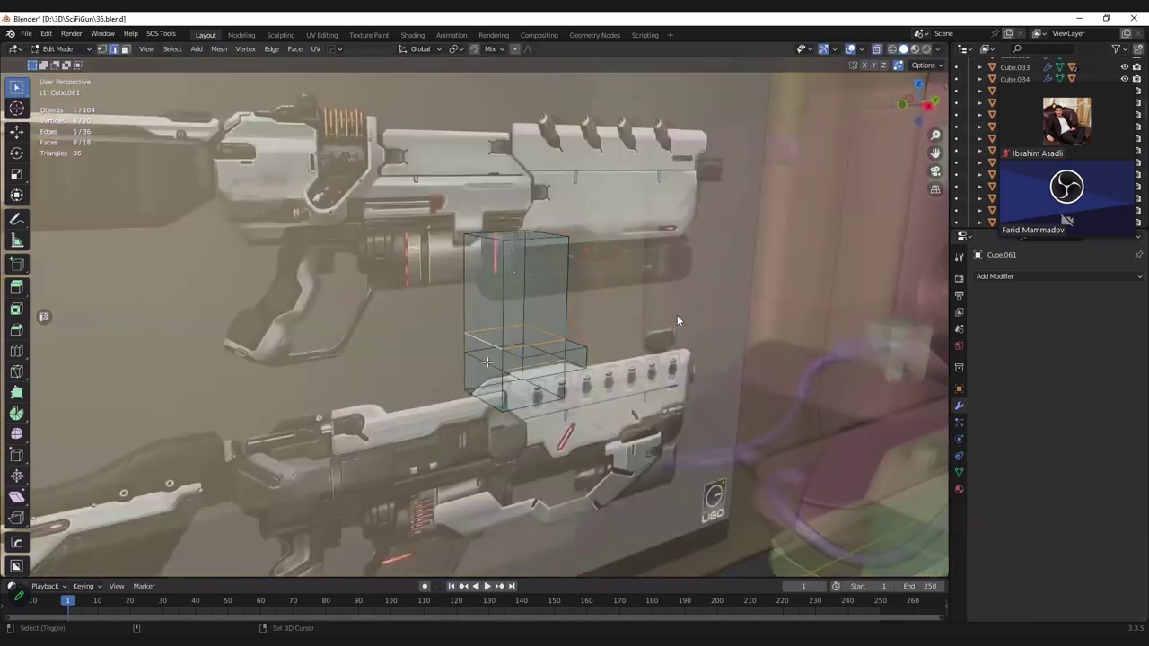
pyautogui.hotkey('alt', 'a')
pyautogui.hotkey('alt', 'z')
pyautogui.press('g')
pyautogui.press('z')
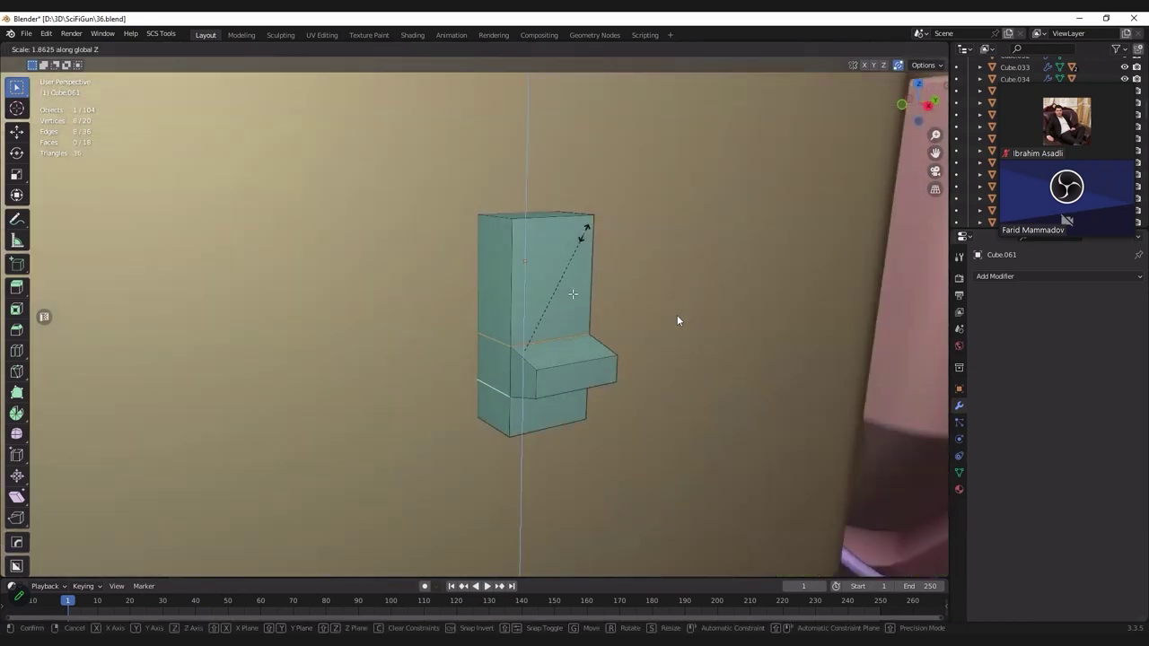
pyautogui.press('Return')
pyautogui.click(604, 371)
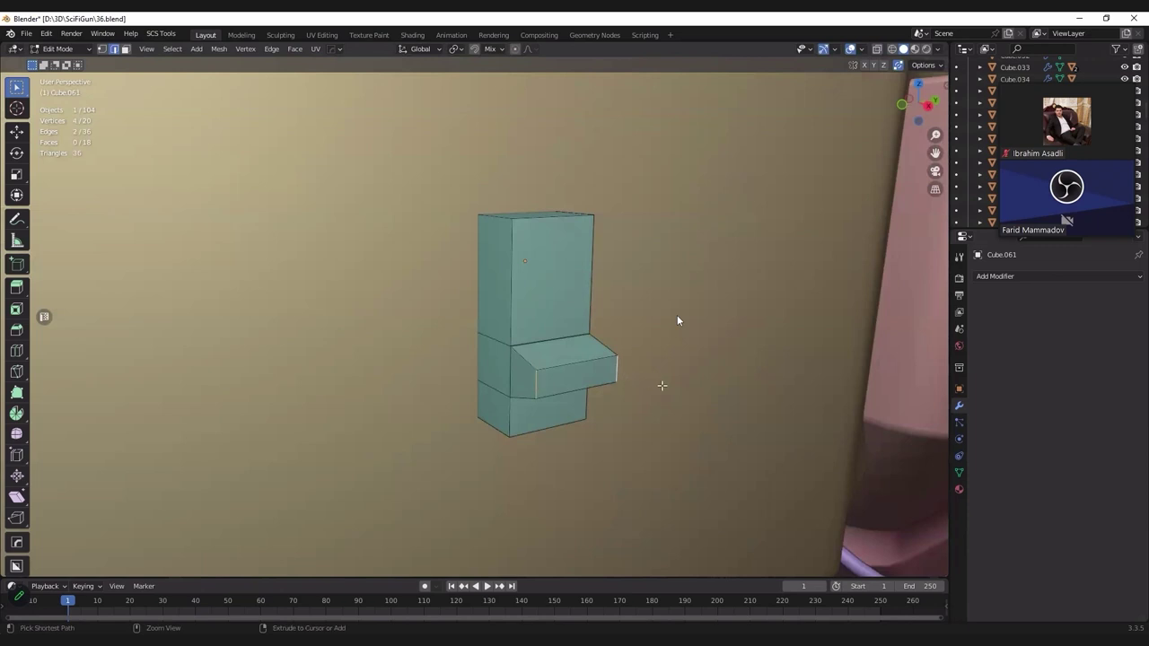
# Step: Round off the step's front edge with a bevel
pyautogui.hotkey('ctrl', 'b')
pyautogui.click(663, 386)
pyautogui.press('Tab')
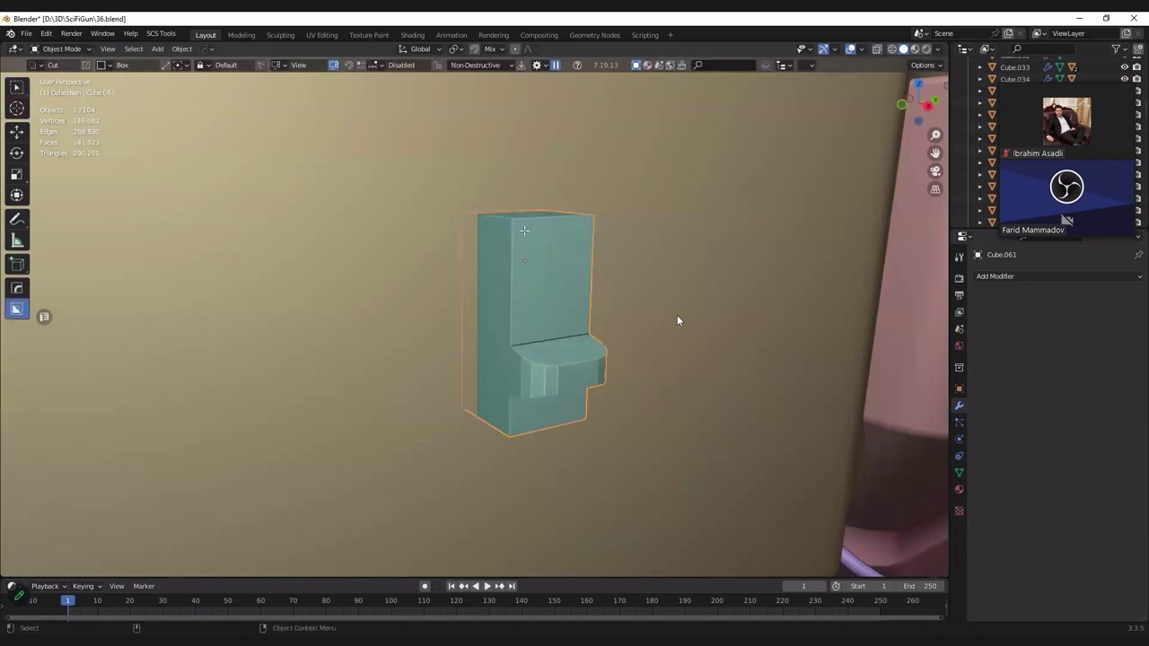
pyautogui.press('Tab')
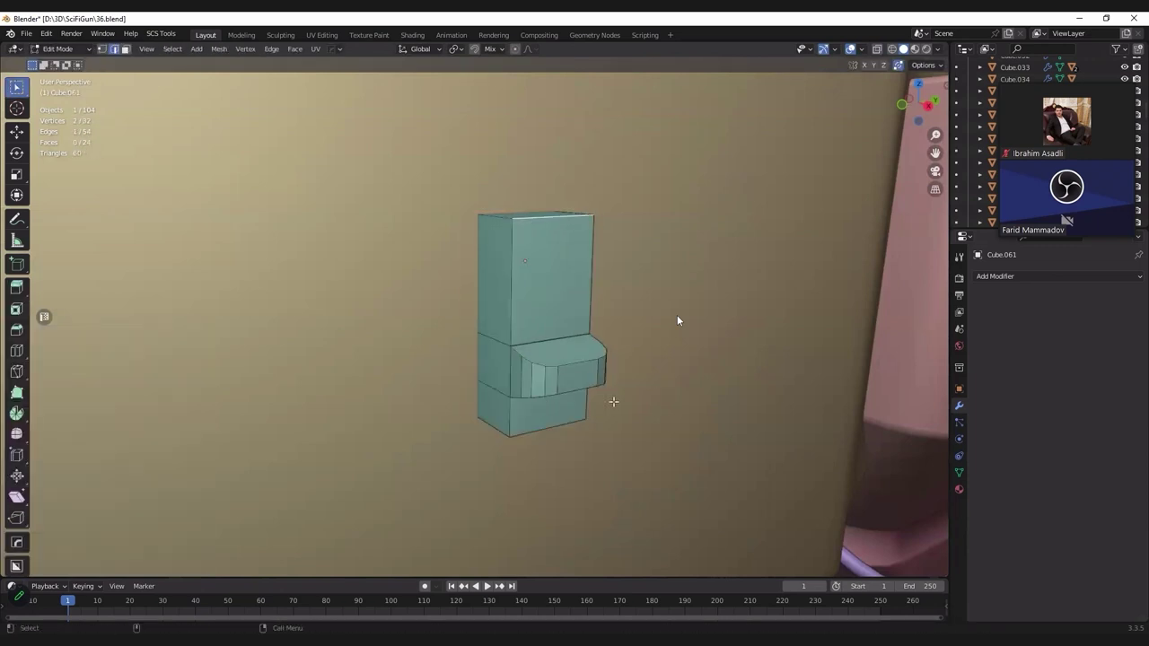
pyautogui.hotkey('ctrl', 'b')
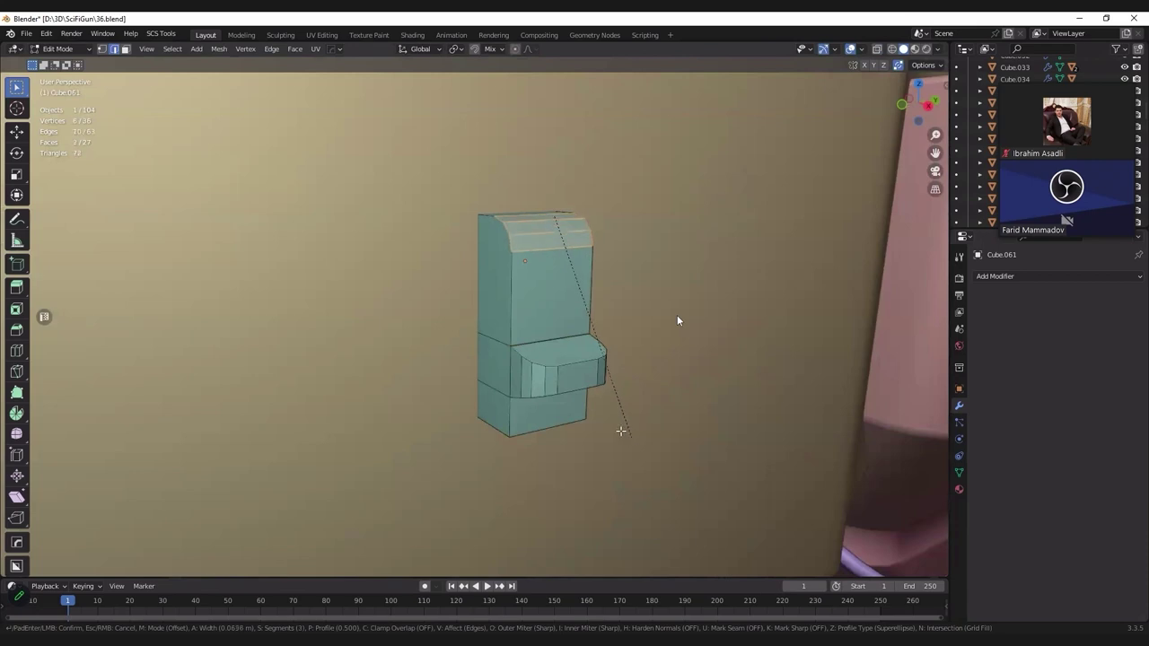
pyautogui.press('Escape')
pyautogui.press('Tab')
# Step: Switch to wireframe and frame the latch against the gun reference from the side
pyautogui.press('z')
pyautogui.click(381, 355)
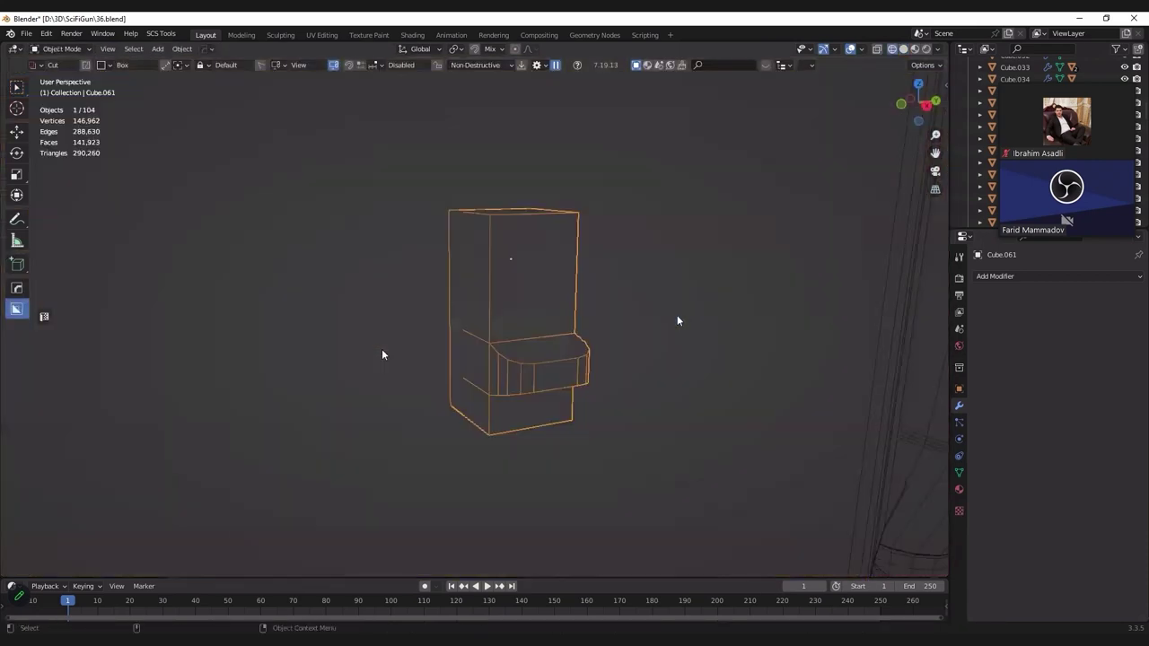
pyautogui.hotkey('alt', 'z')
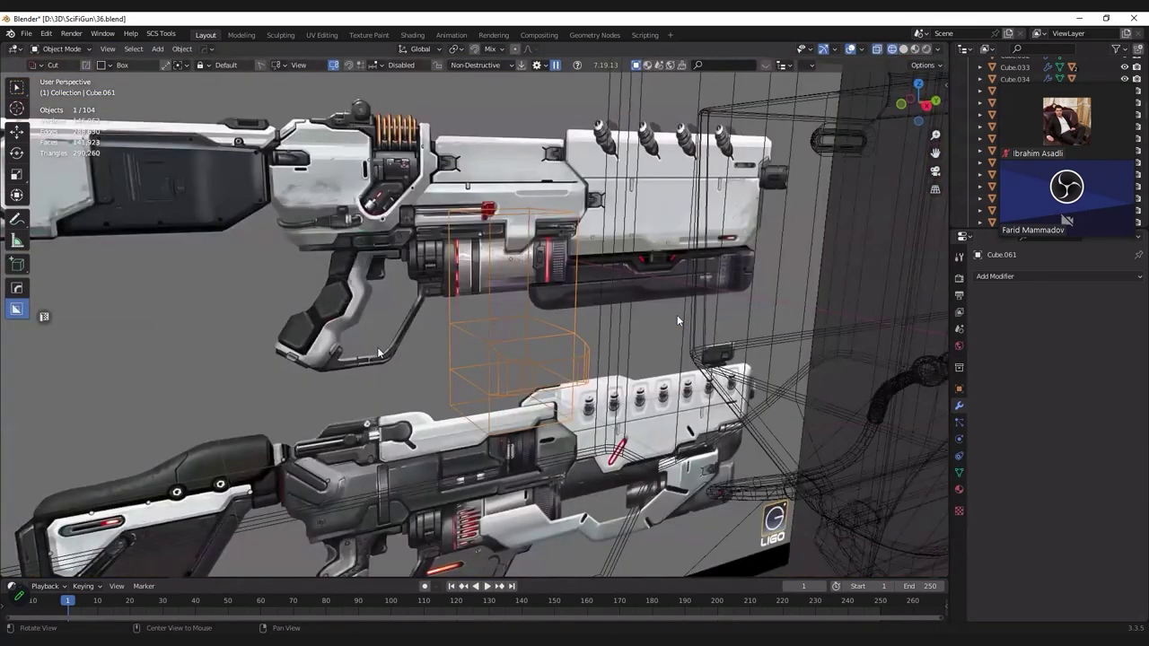
pyautogui.press('KP_3')
pyautogui.press('KP_Decimal')
pyautogui.scroll(-1, 464, 302)
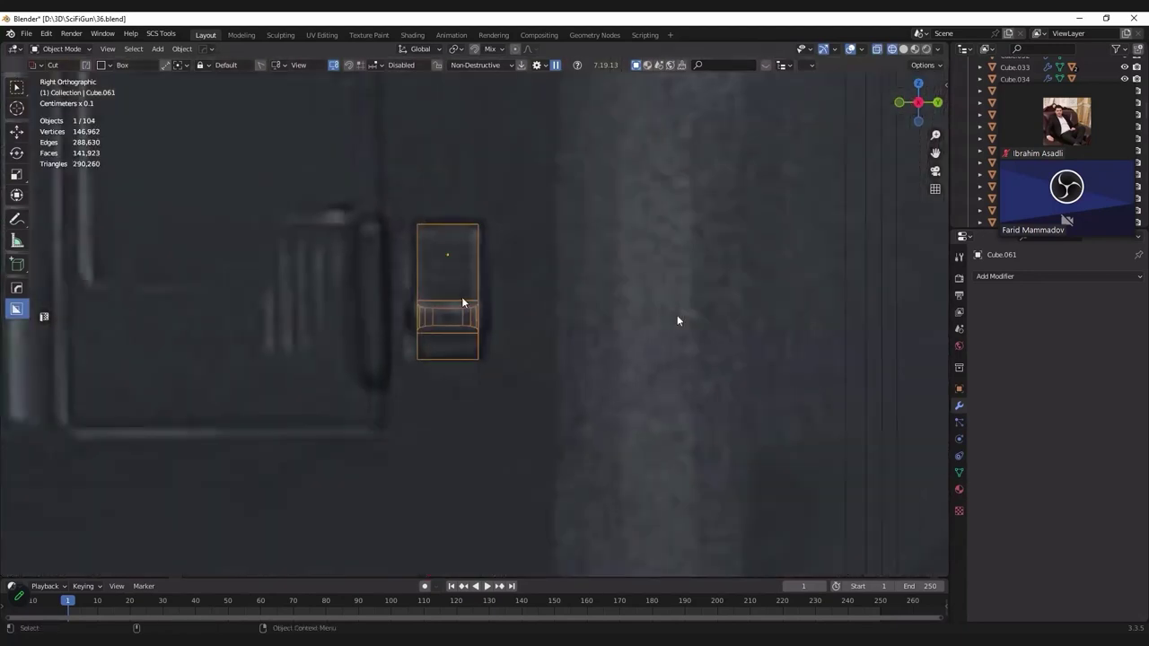
pyautogui.scroll(-1, 464, 302)
pyautogui.moveTo(492, 315); pyautogui.dragTo(474, 309, button='middle')
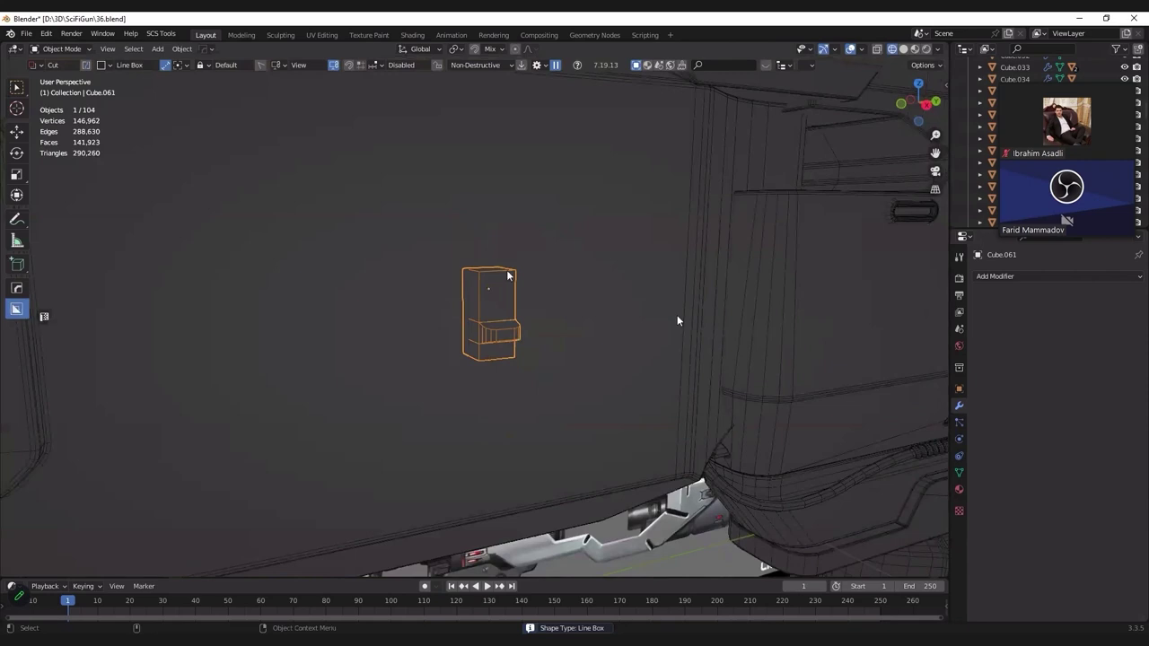
# Step: Bevel the latch's upper edge strip round
pyautogui.press('Tab')
pyautogui.keyDown('ctrl'); pyautogui.click(527, 310); pyautogui.keyUp('ctrl')
pyautogui.hotkey('ctrl', 'b')
pyautogui.press('Escape')
pyautogui.hotkey('ctrl', 'z')
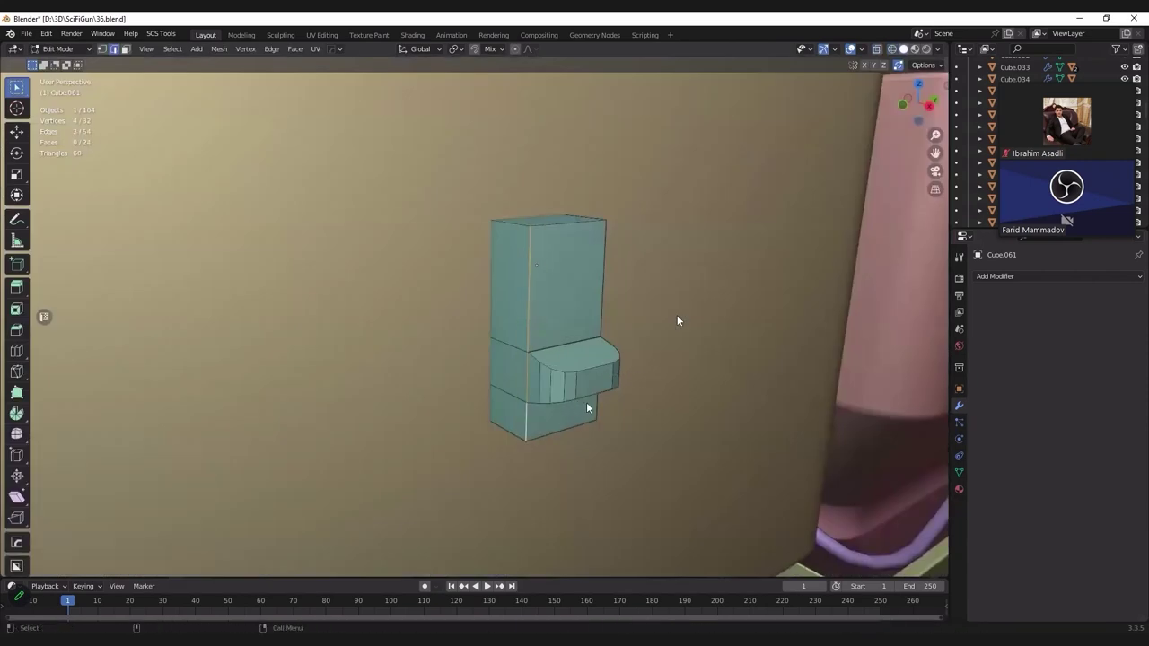
pyautogui.hotkey('ctrl', 'b')
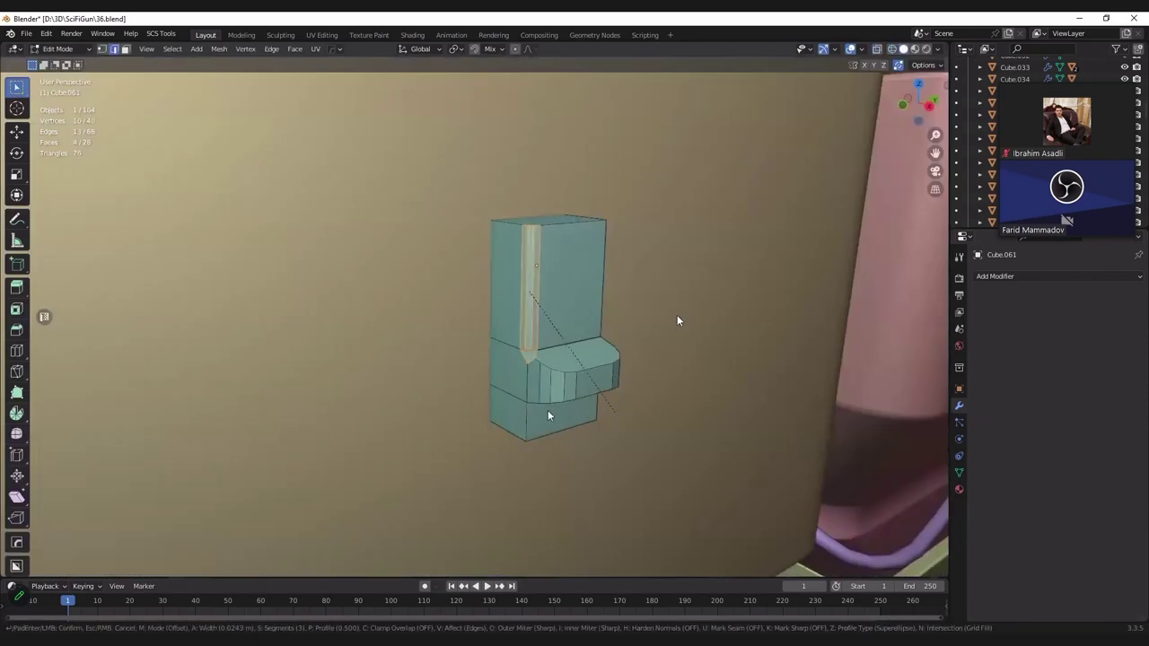
pyautogui.click(548, 416)
# Step: Add a 30° angle-limited bevel modifier through the HardOps Q menu
pyautogui.press('Tab')
pyautogui.press('q')
pyautogui.click(544, 334)
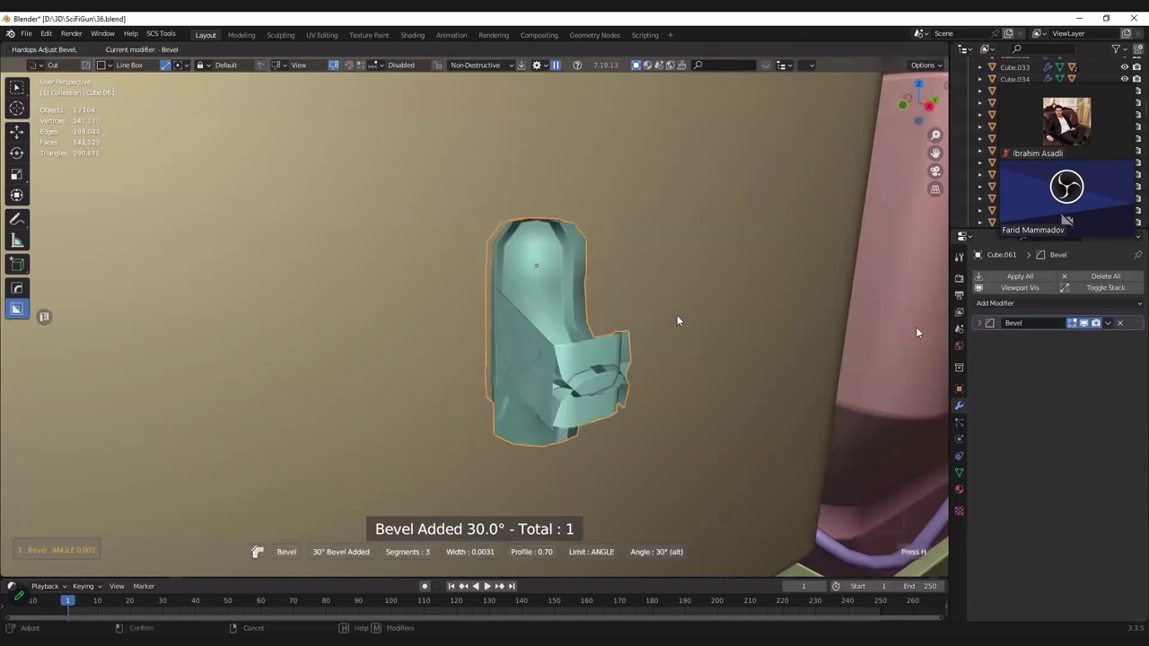
# Step: Set the latch's bevel modifier amount to 0.0003 m
pyautogui.click(1084, 368)
pyautogui.click(1072, 369)
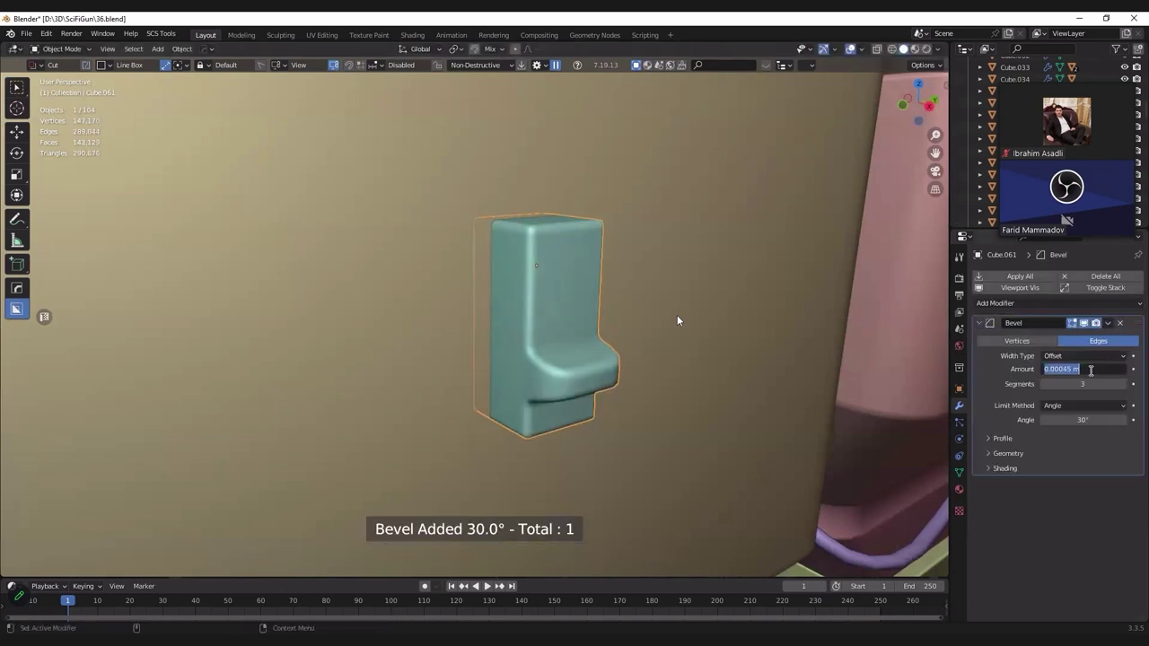
pyautogui.write('0.0003')
pyautogui.press('Return')
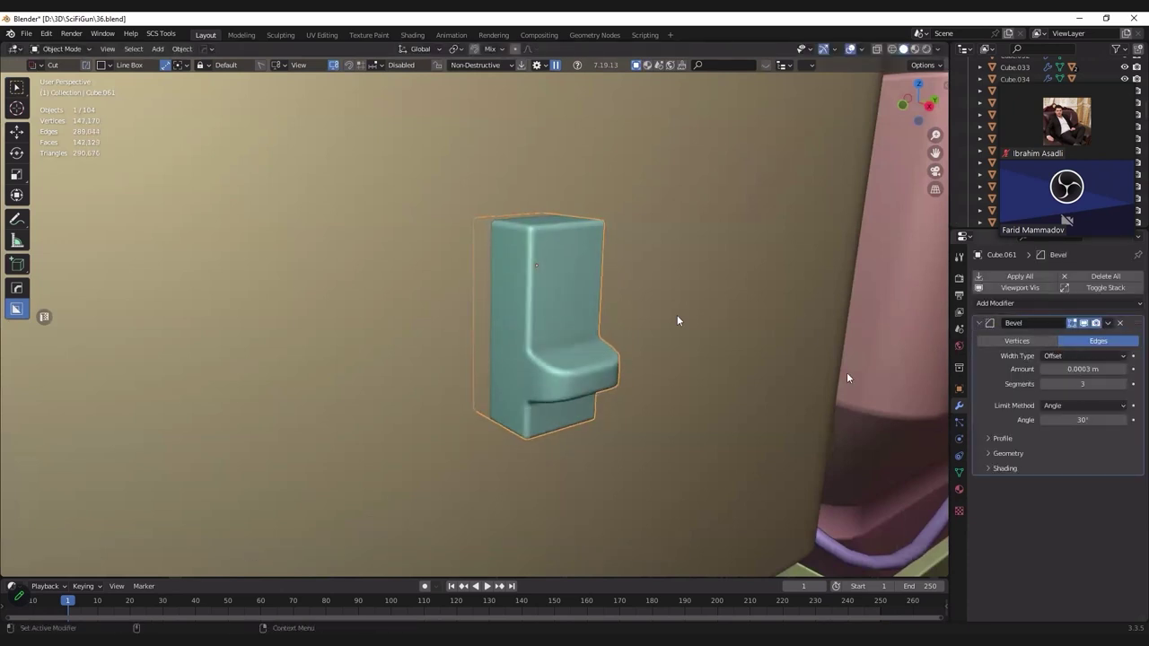
# Step: Isolate the latch in local view and bevel its top edges round
pyautogui.scroll(-7, 635, 394)
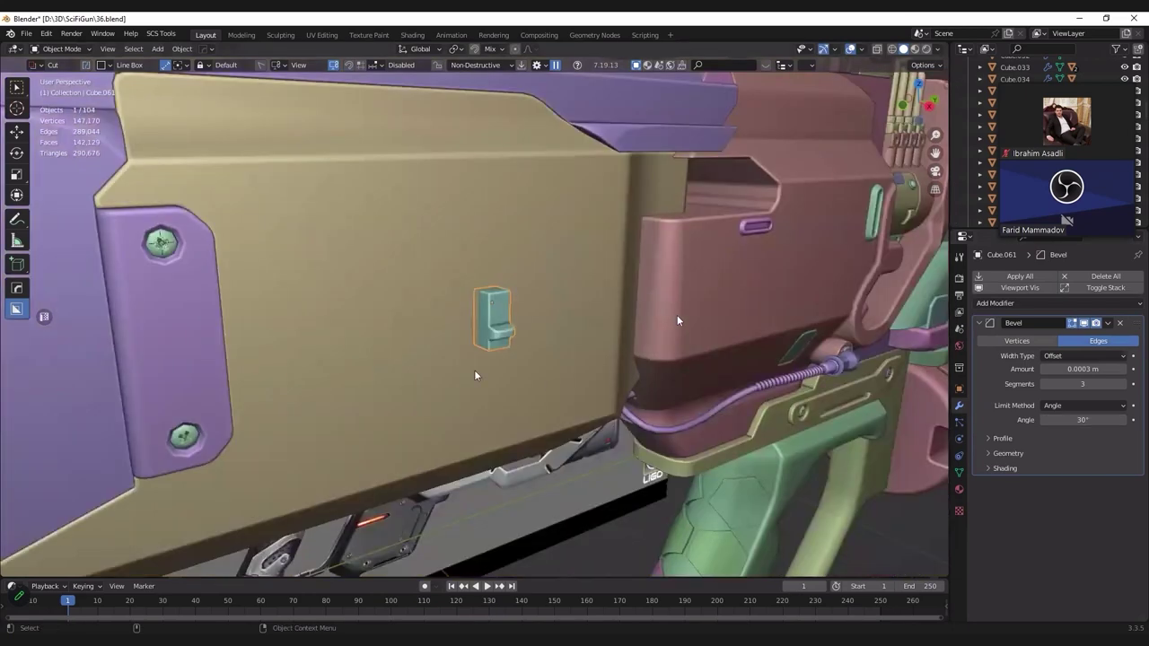
pyautogui.scroll(-5, 481, 376)
pyautogui.moveTo(481, 375); pyautogui.dragTo(532, 277, button='middle')
pyautogui.scroll(8, 533, 277)
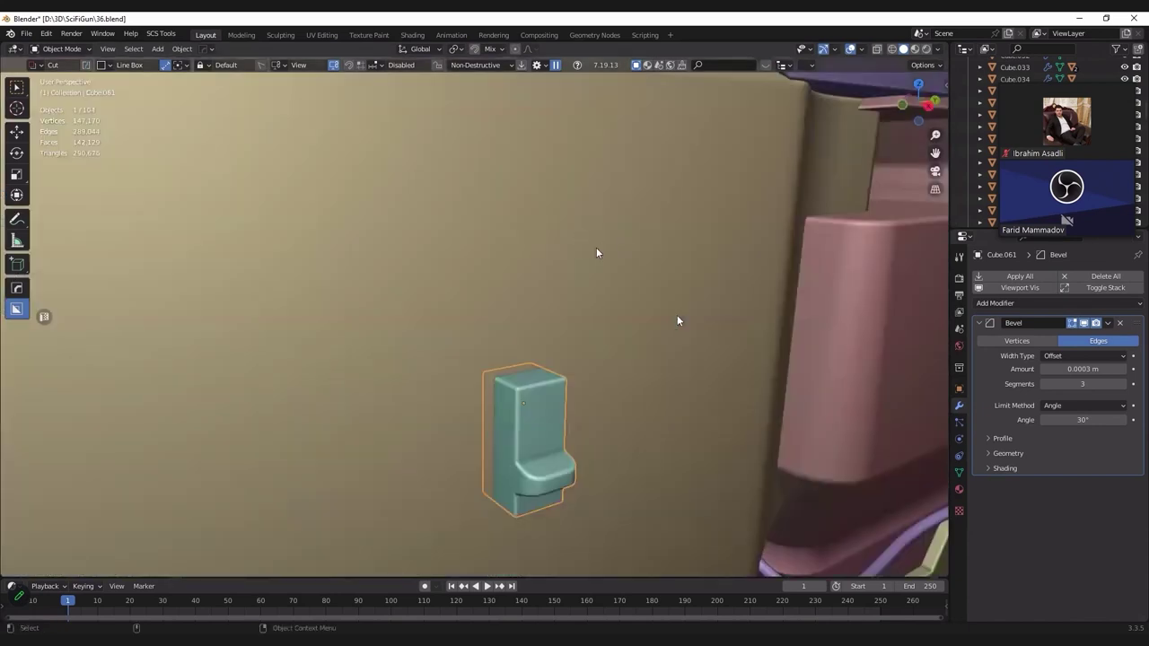
pyautogui.scroll(2, 598, 252)
pyautogui.keyDown('shift'); pyautogui.moveTo(556, 351); pyautogui.dragTo(543, 296, button='middle'); pyautogui.keyUp('shift')
pyautogui.press('KP_Divide')
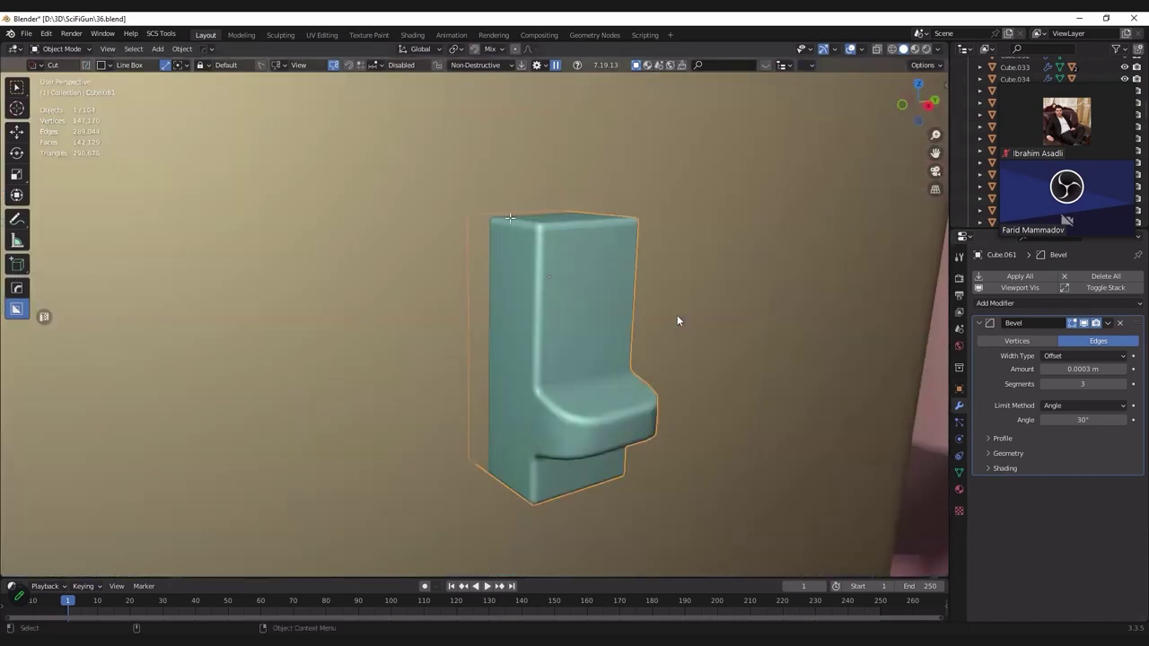
pyautogui.press('Tab')
pyautogui.hotkey('ctrl', 'b')
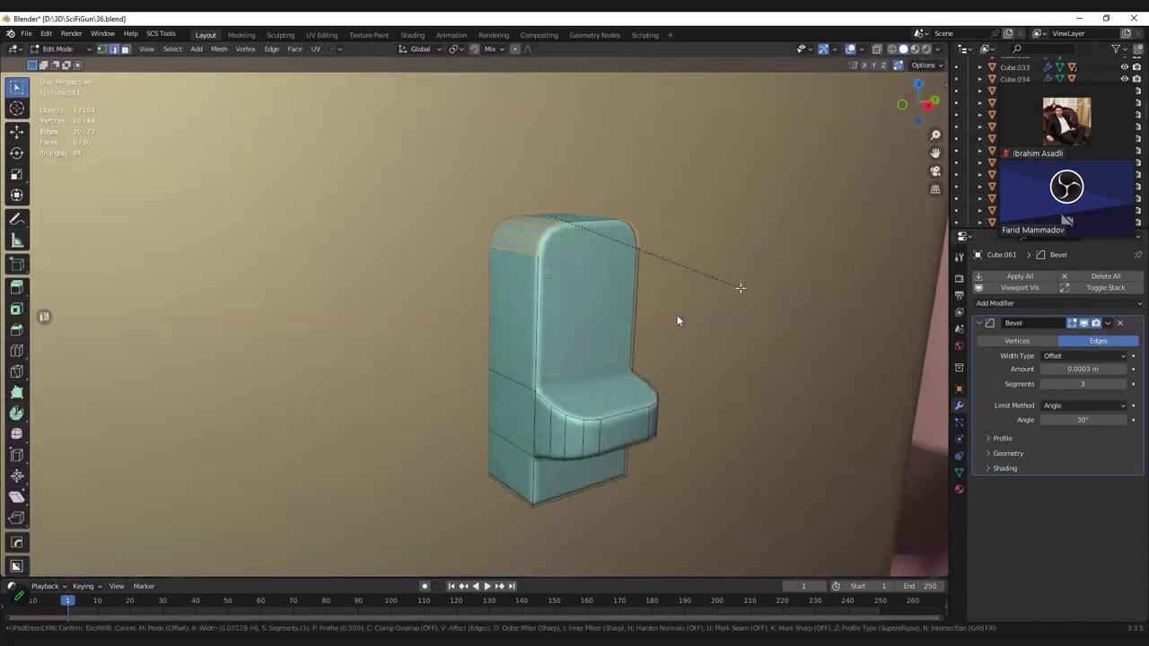
pyautogui.click(737, 285)
# Step: Chamfer the latch's bottom edge flat with a single-segment bevel
pyautogui.moveTo(479, 323); pyautogui.dragTo(585, 344, button='middle')
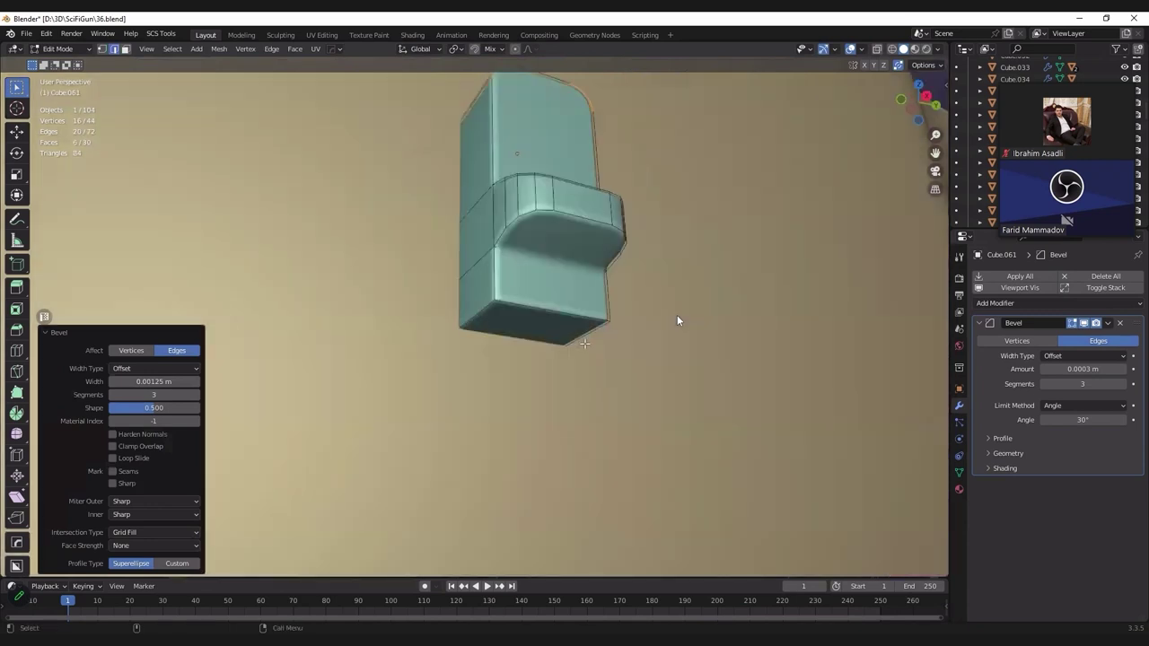
pyautogui.hotkey('ctrl', 'b')
pyautogui.scroll(-1, 677, 315)
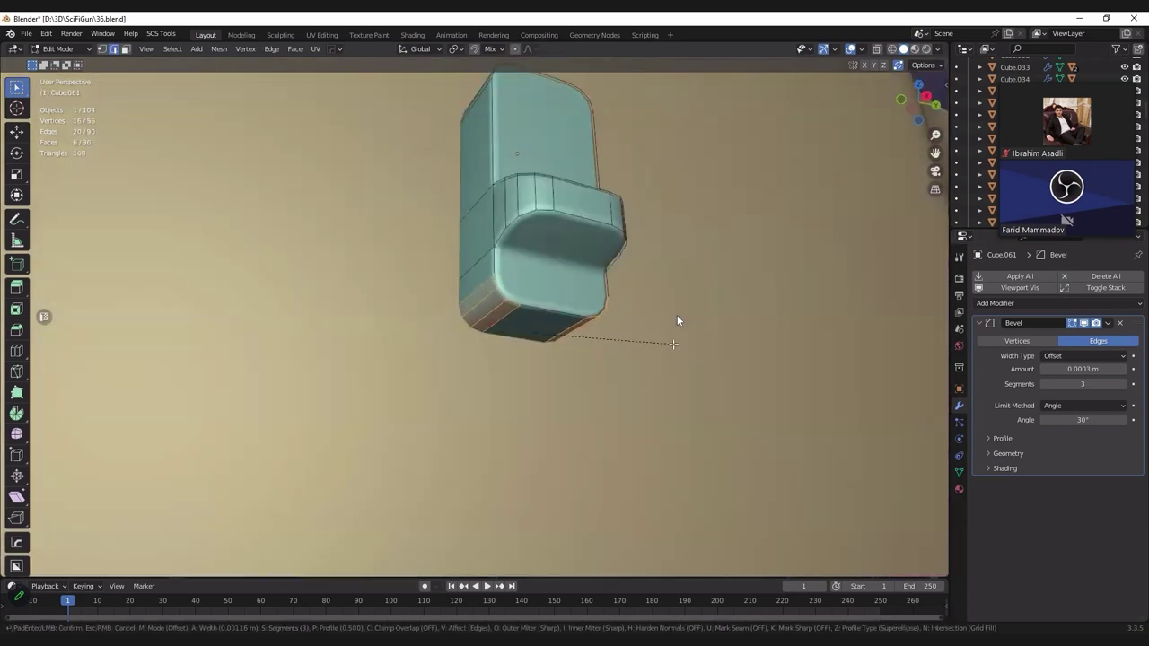
pyautogui.scroll(-1, 677, 316)
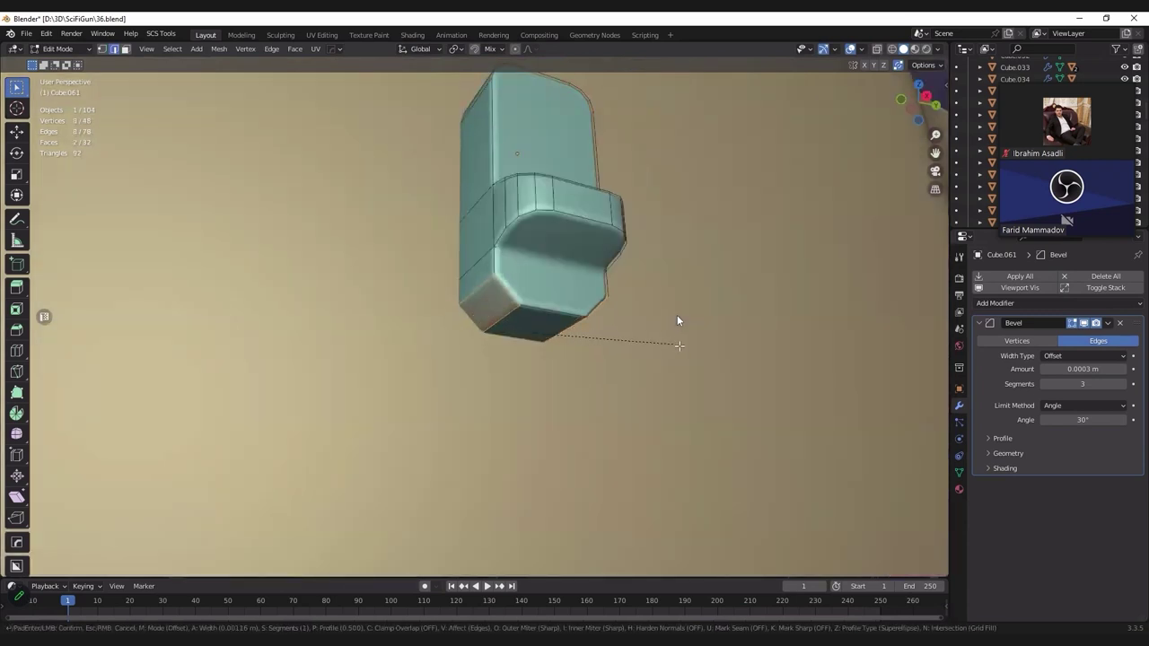
pyautogui.click(676, 320)
pyautogui.press('Tab')
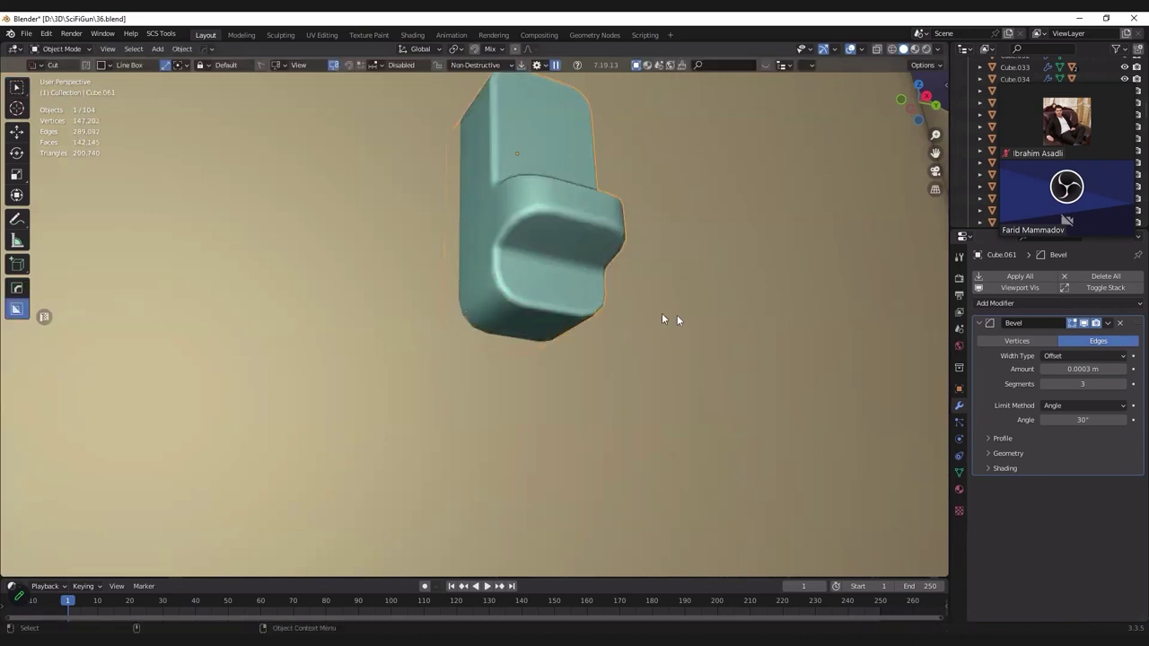
# Step: Check the latch in wireframe and solid shading, then begin moving it along X
pyautogui.press('z')
pyautogui.click(676, 320)
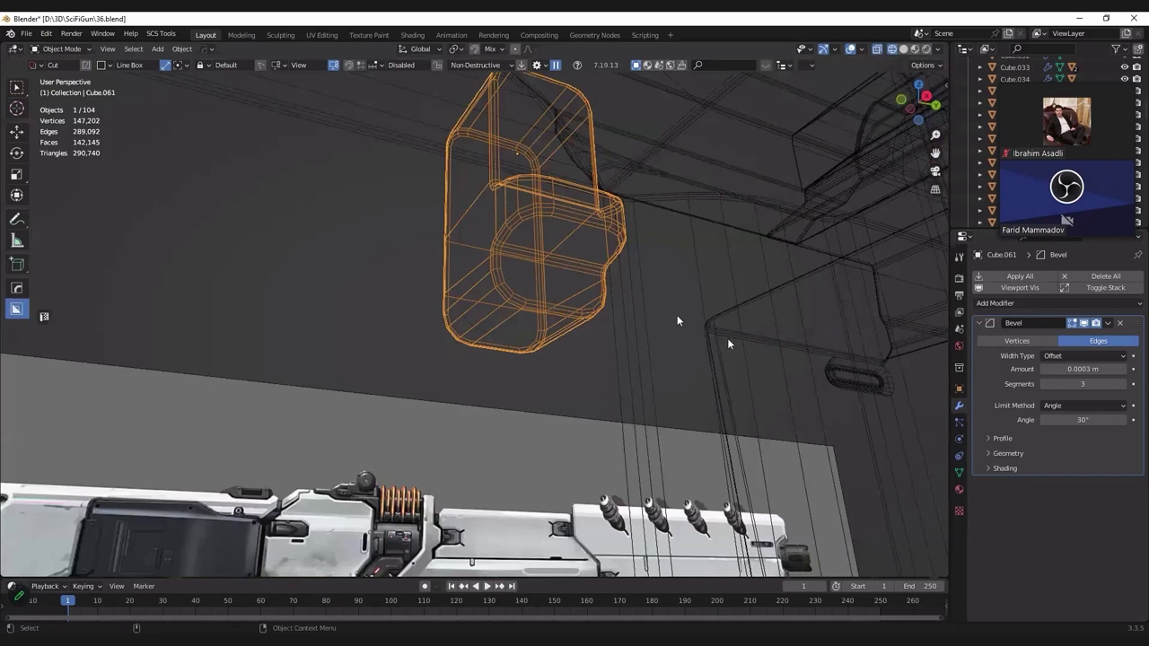
pyautogui.hotkey('shift', 'z')
pyautogui.moveTo(676, 321)
pyautogui.mouseDown(button='middle')
pyautogui.moveTo(398, 374)
pyautogui.moveTo(528, 346)
pyautogui.mouseUp(button='middle')
pyautogui.press('g')
pyautogui.press('x')
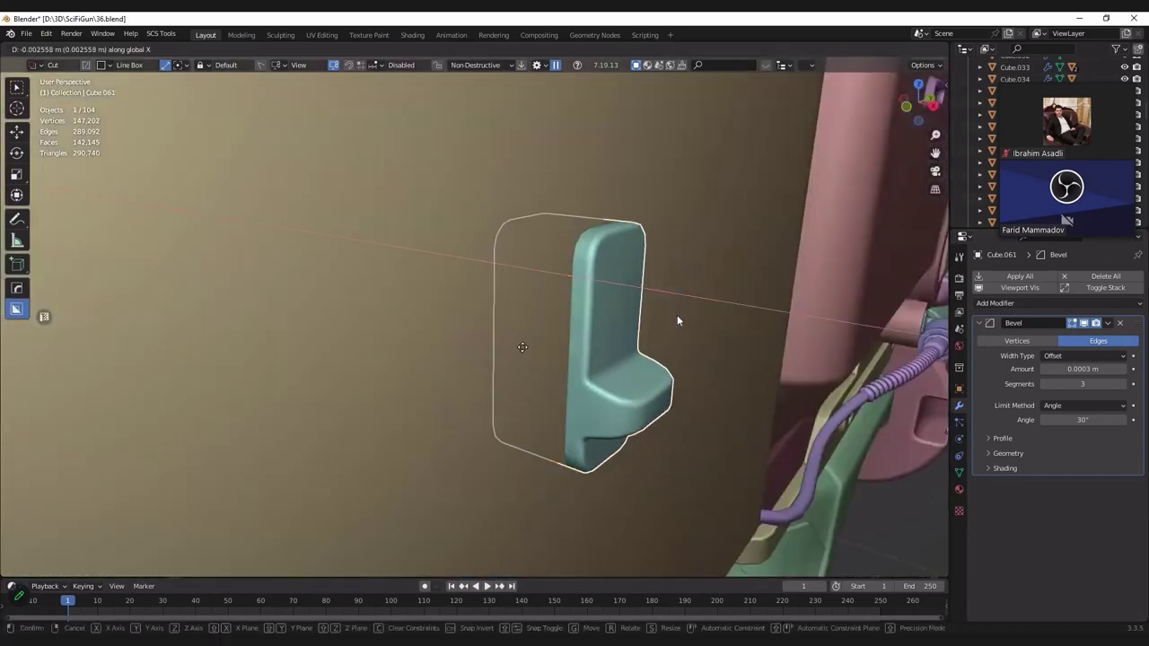
# Step: Nudge the latch along X by 0.000119 m
pyautogui.click(536, 347)
pyautogui.press('g')
pyautogui.press('x')
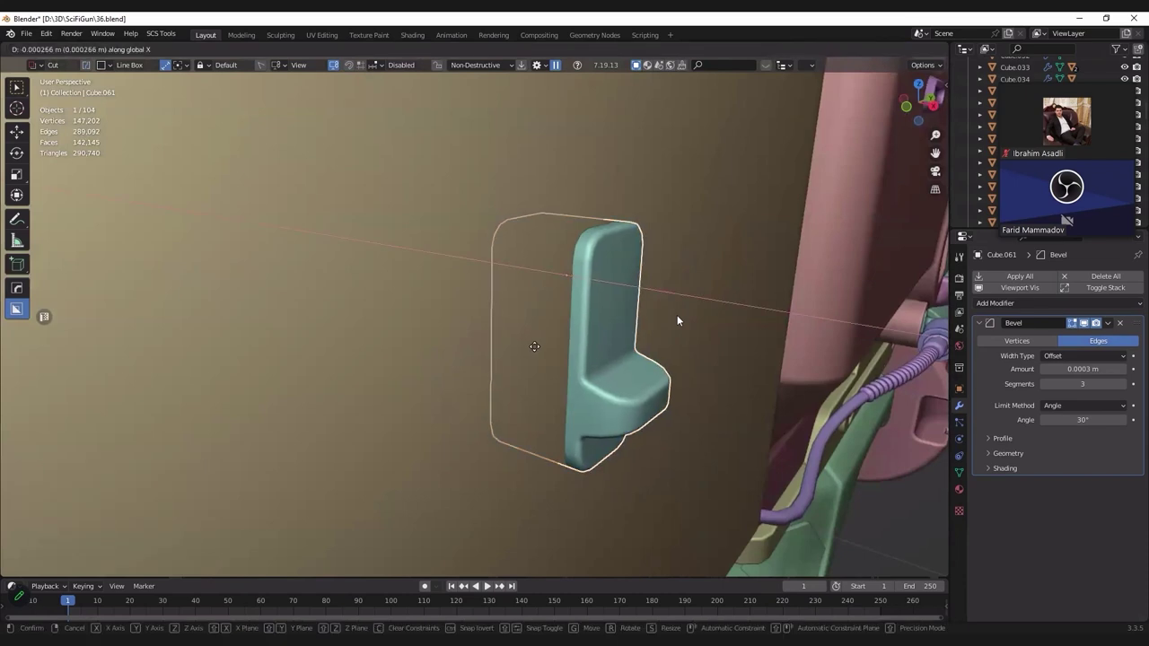
pyautogui.click(535, 349)
pyautogui.moveTo(436, 326); pyautogui.dragTo(508, 198, button='middle')
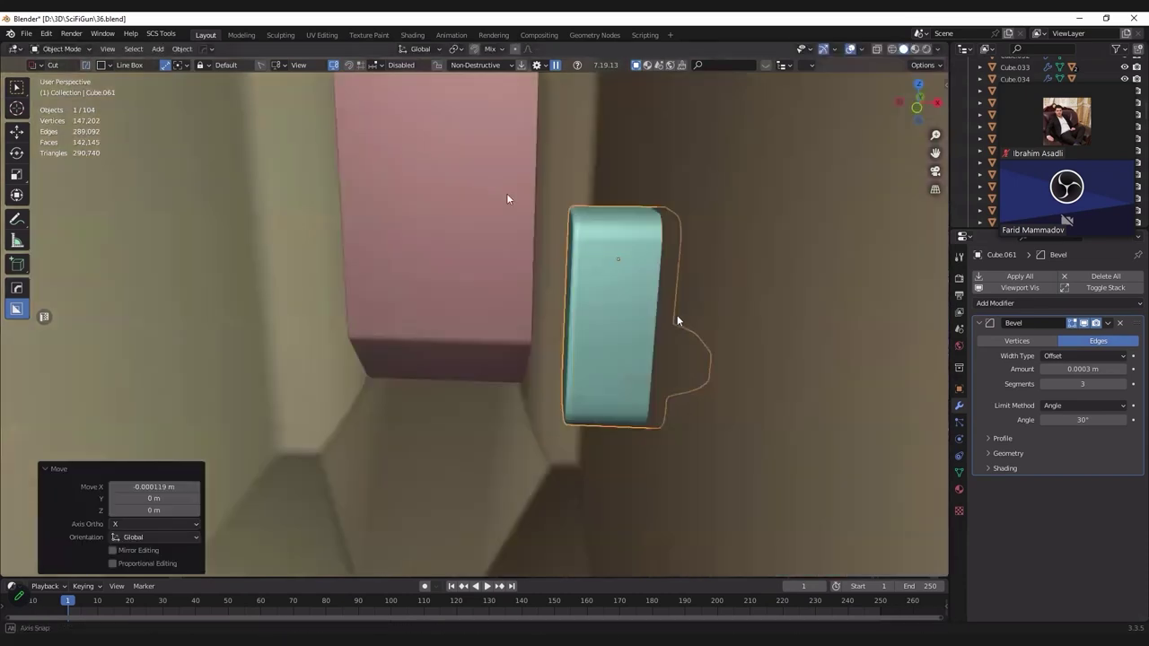
# Step: Delete the latch's back faces and slide the open boundary along X flush with the panel
pyautogui.press('Tab')
pyautogui.hotkey('alt', 'z')
pyautogui.press('x')
pyautogui.click(561, 309)
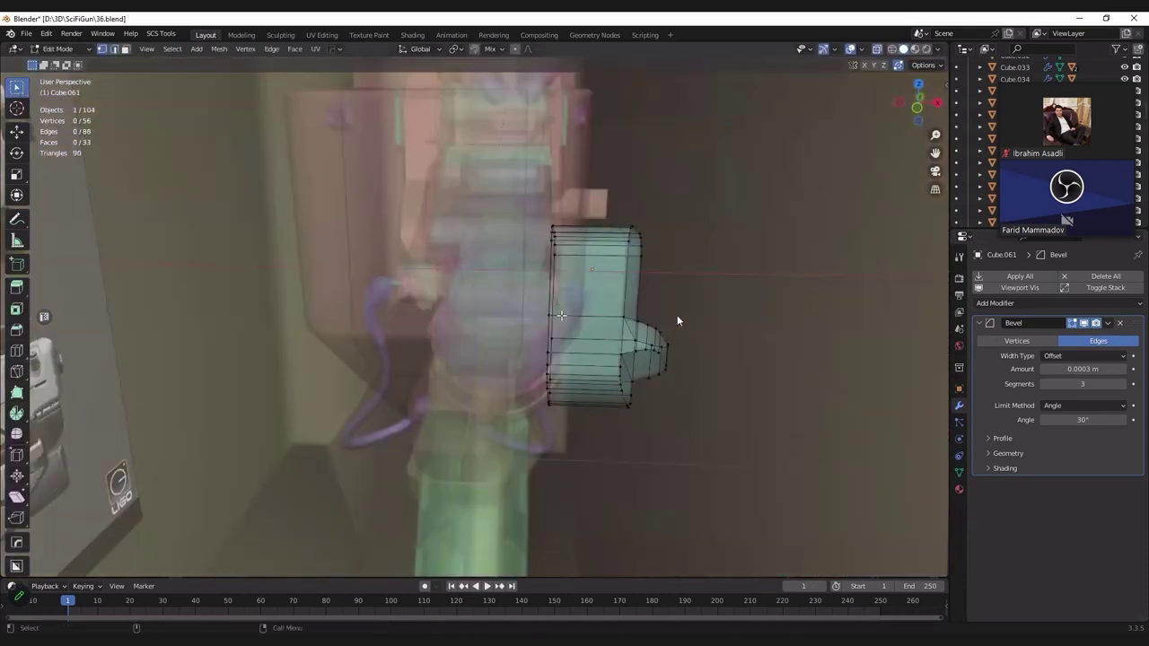
pyautogui.hotkey('alt', 'z')
pyautogui.hotkey('shift', 'ctrl', 'alt', 'm')
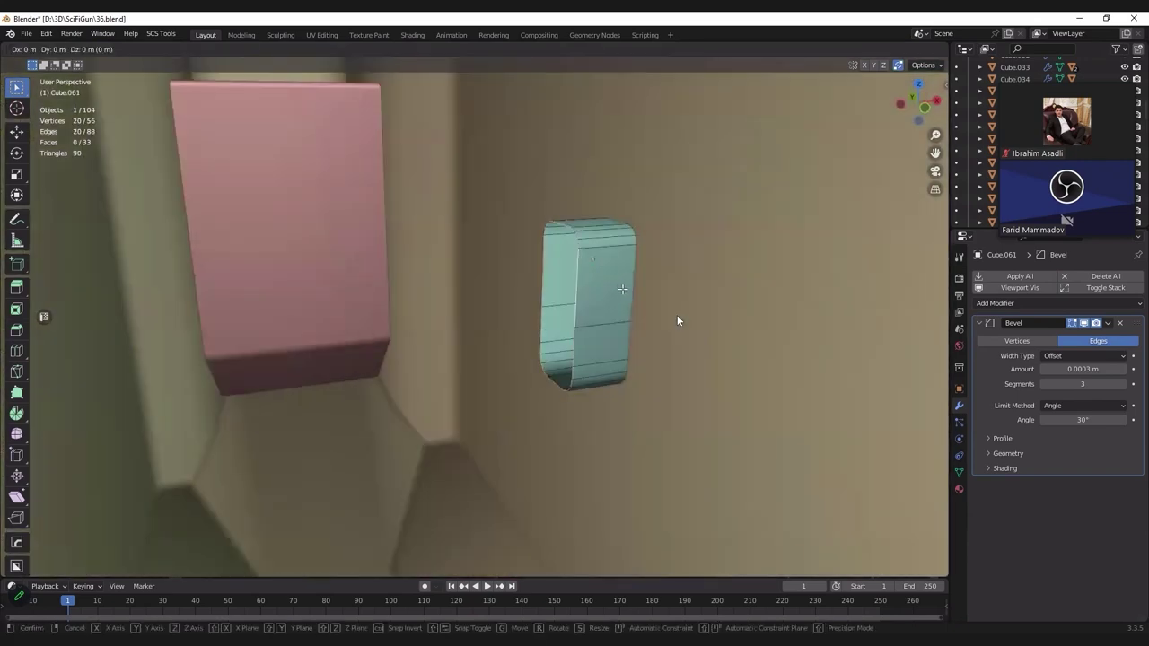
pyautogui.press('g')
pyautogui.press('x')
pyautogui.click(676, 320)
pyautogui.press('Tab')
# Step: Save the file as 36.blend
pyautogui.scroll(-3, 485, 341)
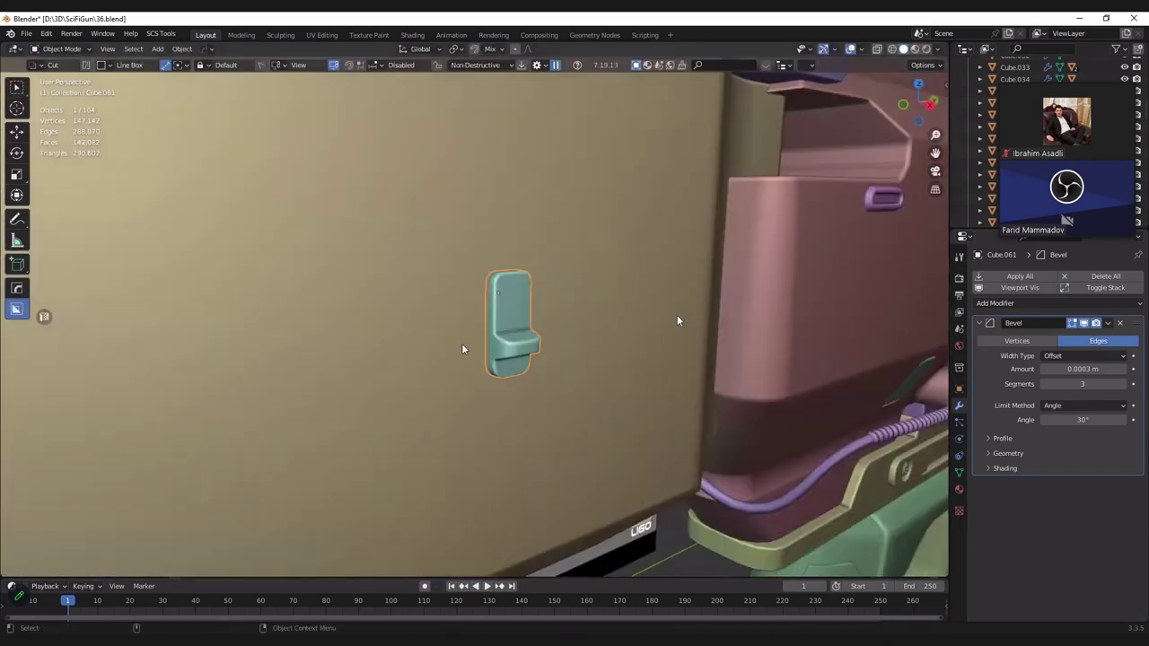
pyautogui.hotkey('ctrl', 's')
pyautogui.scroll(-2, 485, 341)
pyautogui.scroll(-2, 485, 341)
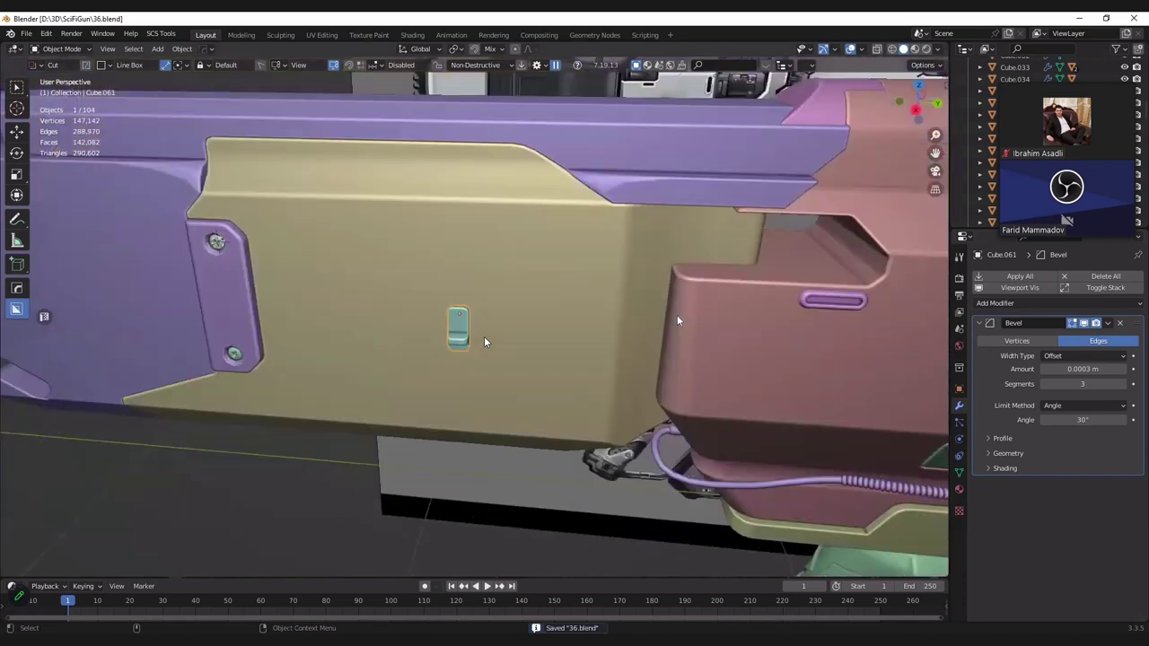
# Step: Select the yellow side panel and switch to wireframe to see behind it
pyautogui.click(435, 328)
pyautogui.scroll(1, 435, 328)
pyautogui.scroll(3, 435, 328)
pyautogui.press('z')
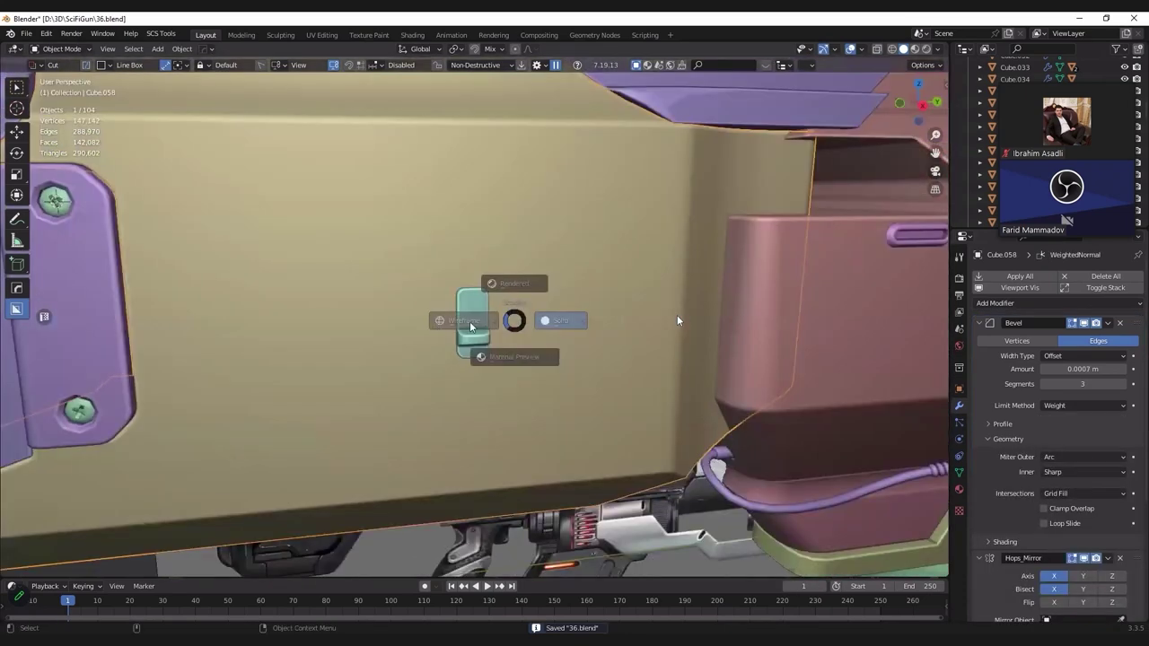
pyautogui.click(436, 328)
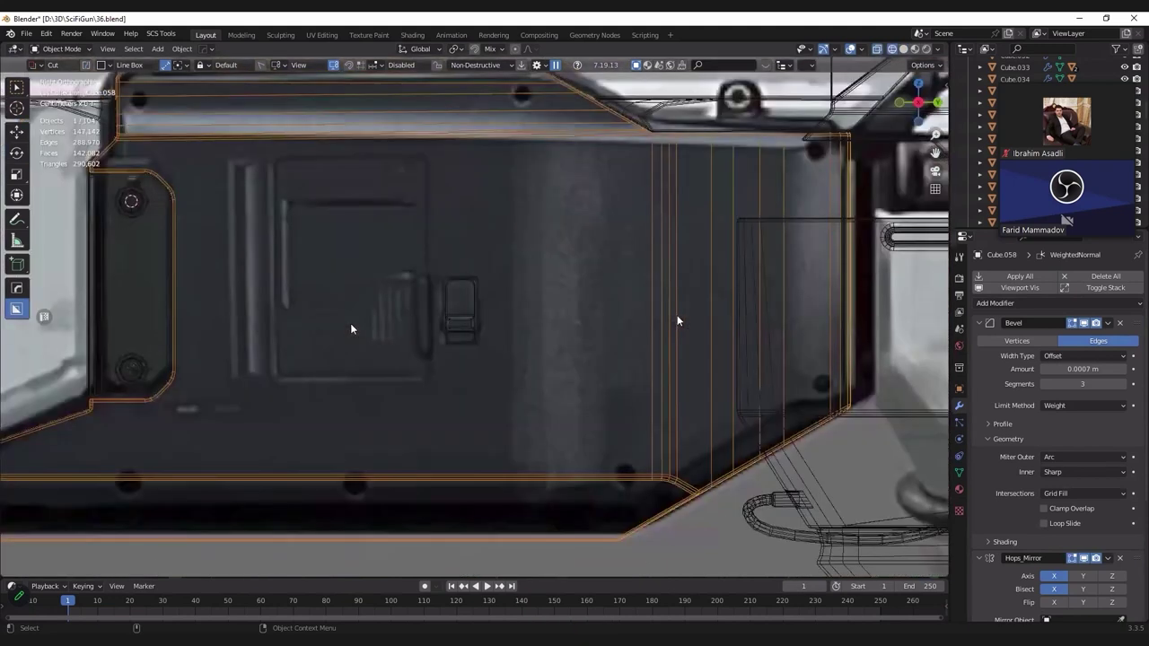
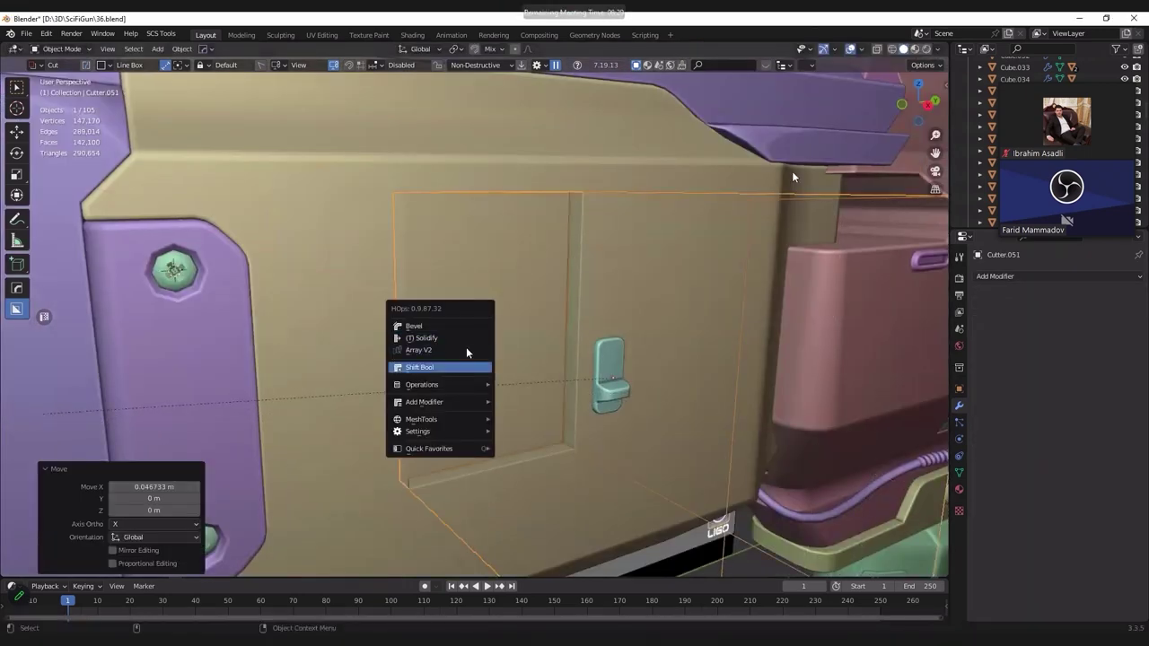
# Step: Turn the rectangular cutter into a separate inset panel with Shift Bool and apply its Boolean modifier
pyautogui.click(435, 367)
pyautogui.moveTo(423, 359); pyautogui.dragTo(1120, 356, button='middle')
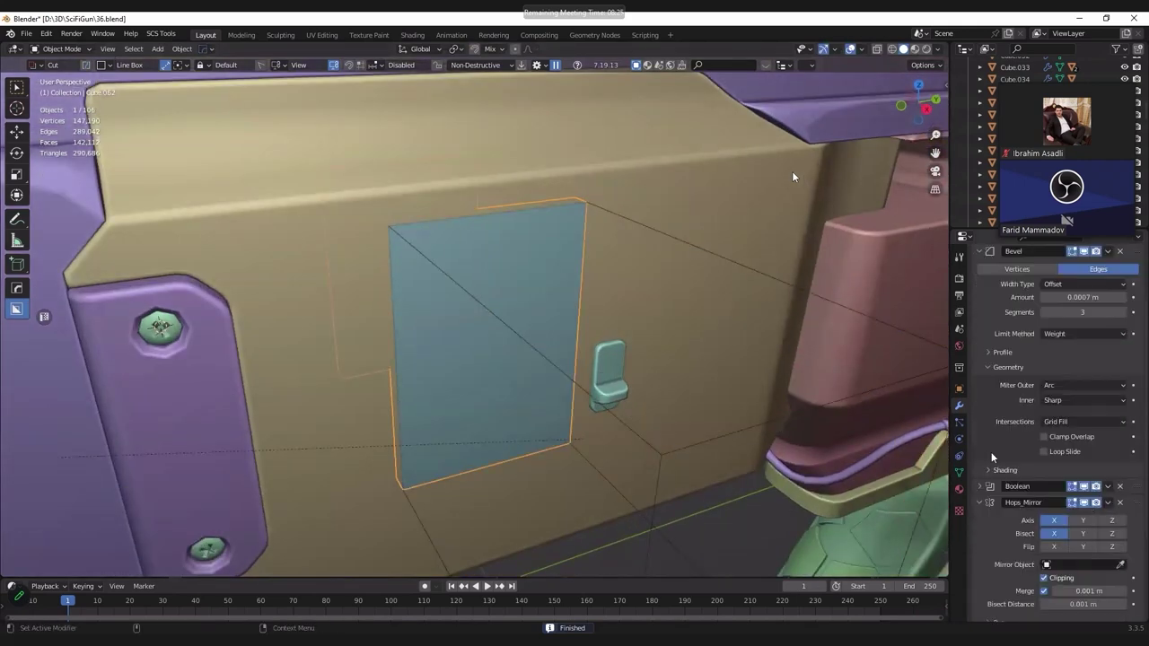
pyautogui.hotkey('ctrl', 'a')
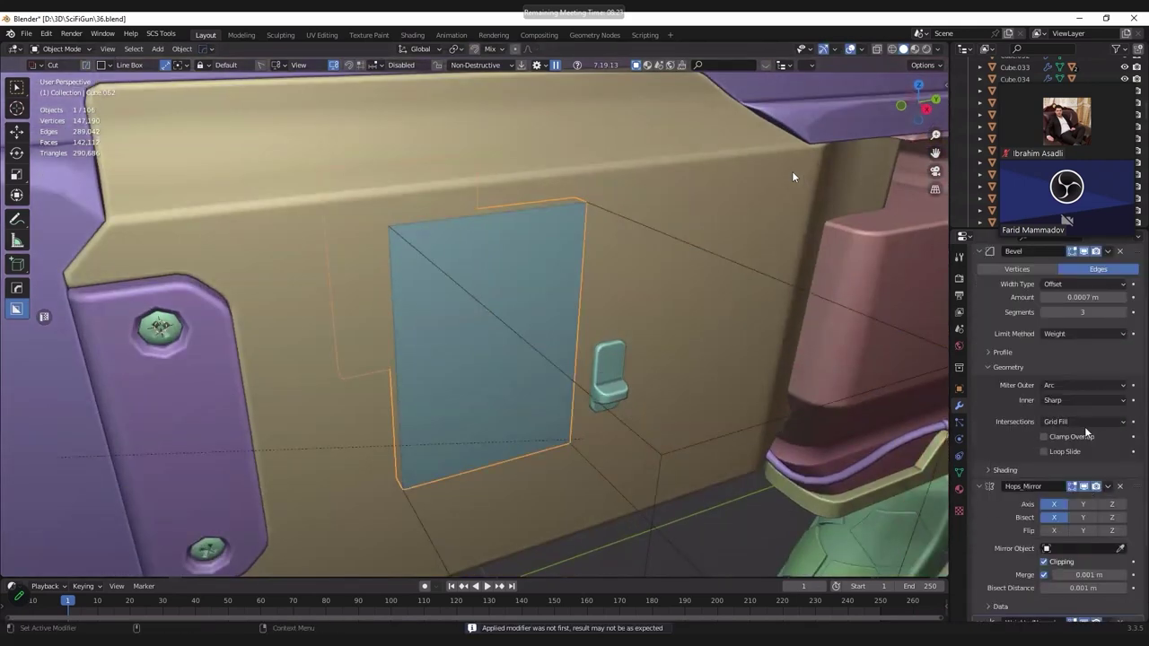
# Step: Check the new panel's mesh and transform values, then select the door panel object
pyautogui.press('Tab')
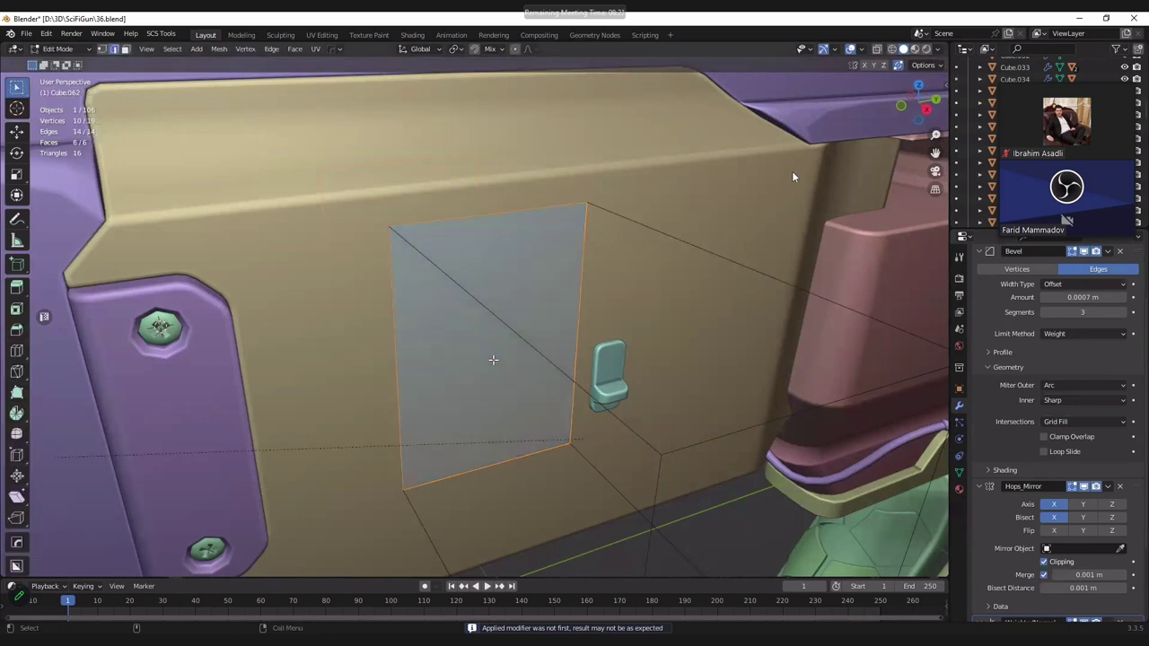
pyautogui.press('n')
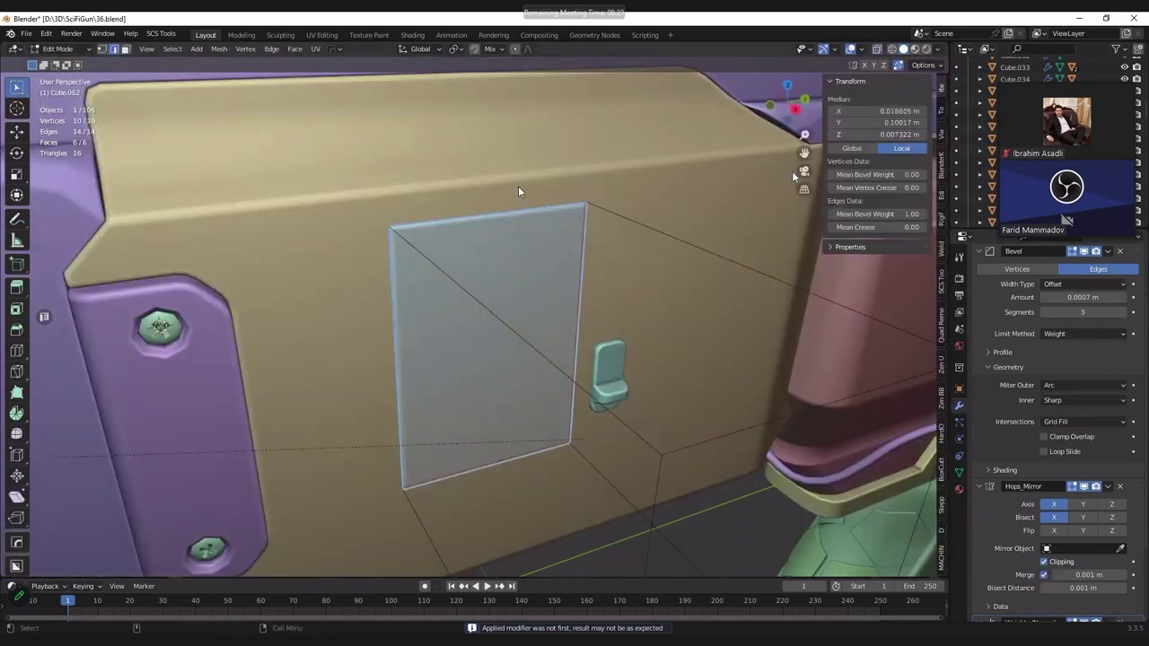
pyautogui.press('Tab')
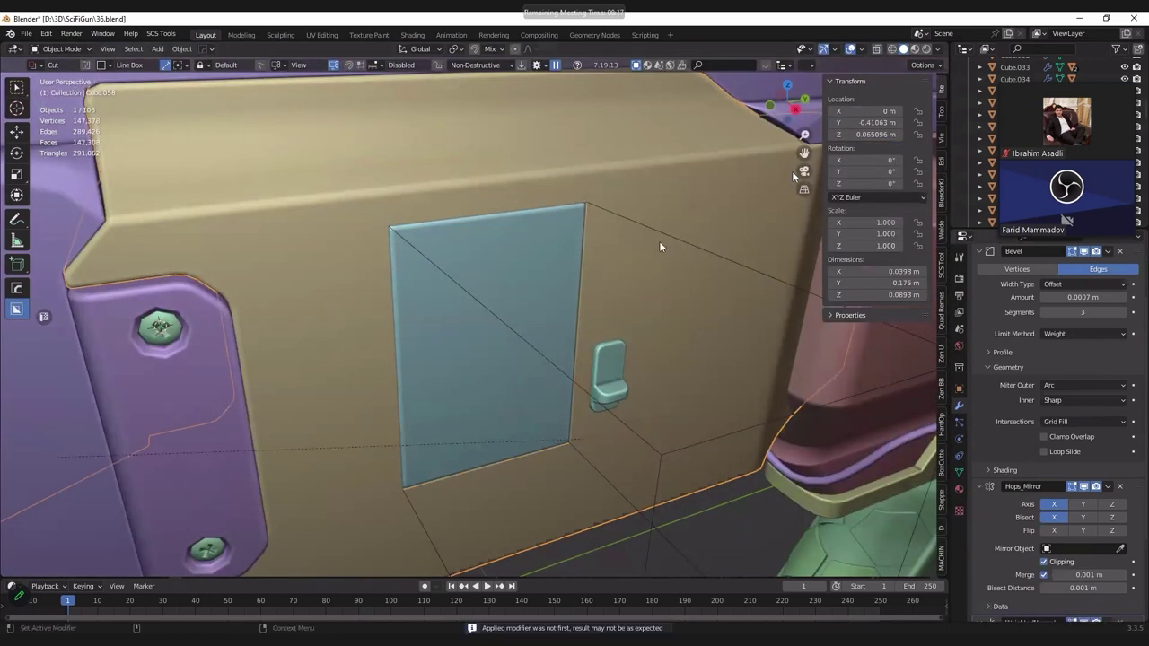
pyautogui.click(512, 262)
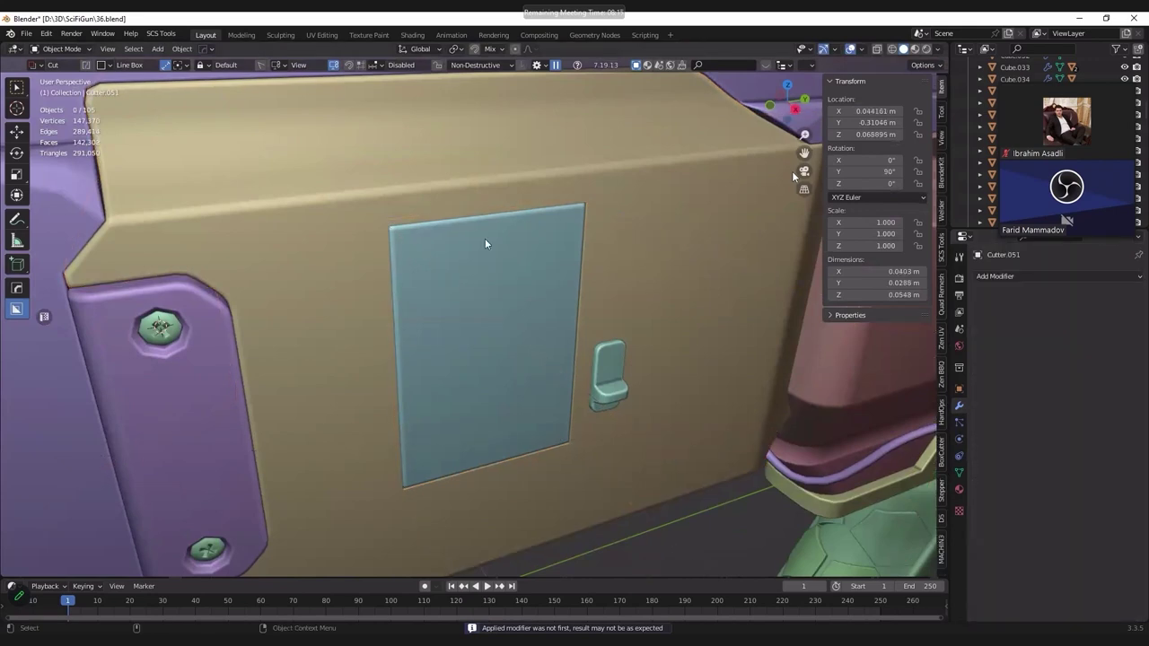
# Step: Isolate the plate body and vertex-slide a corner vertex of the door cutout along its edge
pyautogui.click(591, 234)
pyautogui.press('Tab')
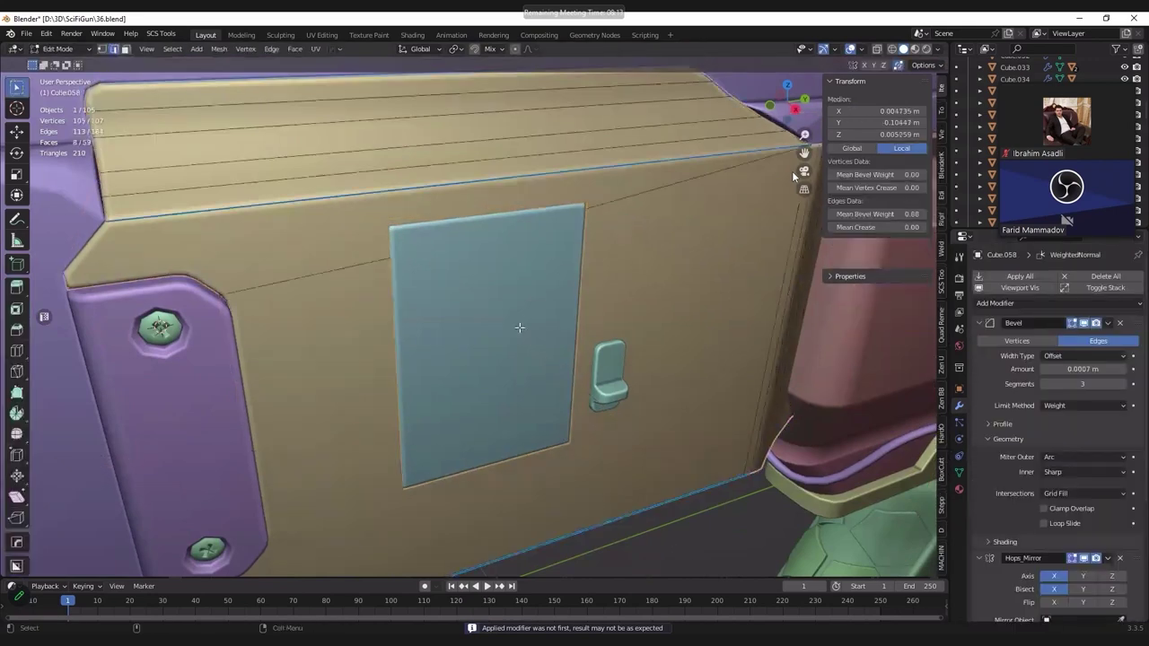
pyautogui.press('KP_Divide')
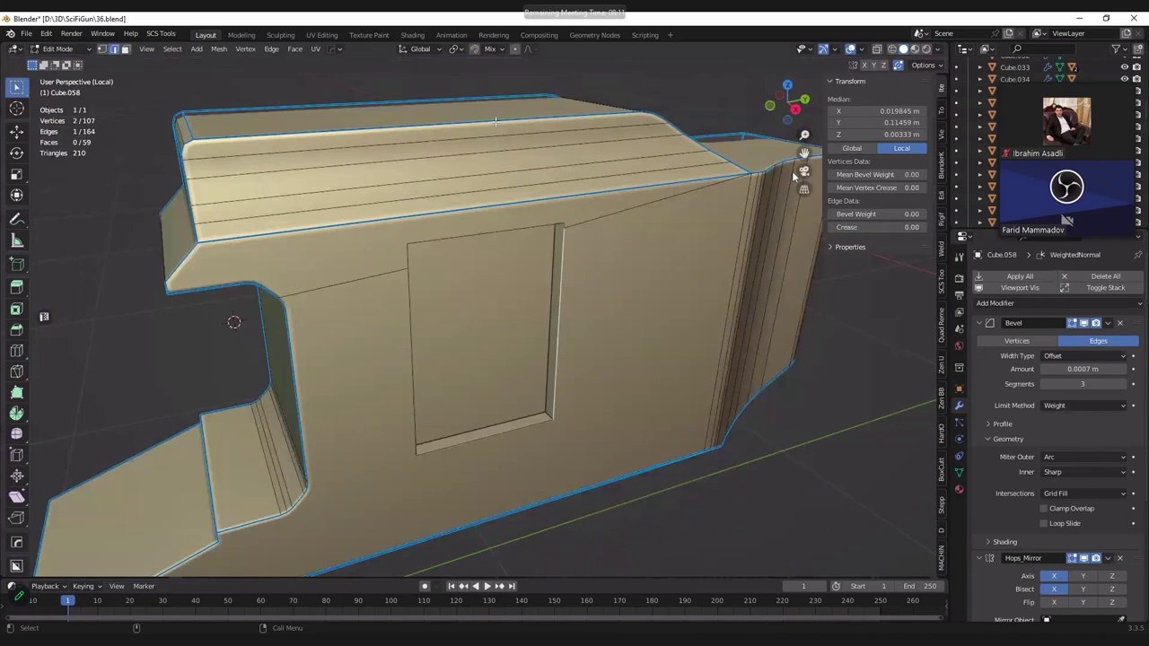
pyautogui.scroll(5, 494, 121)
pyautogui.click(492, 114)
pyautogui.press('g')
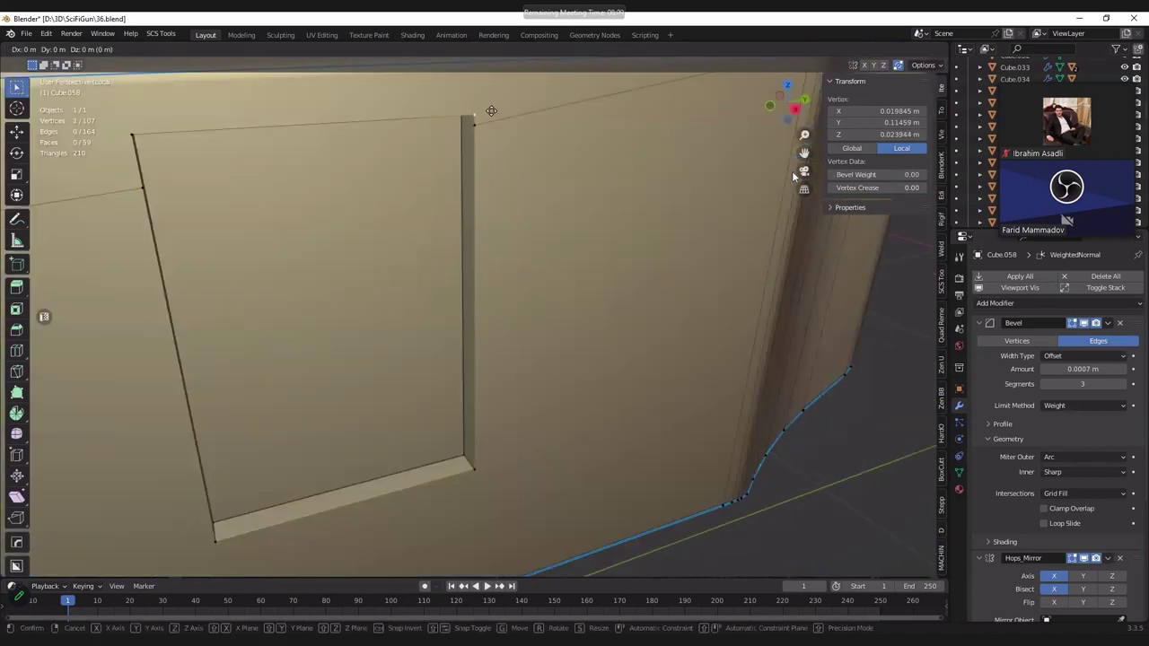
pyautogui.press('g')
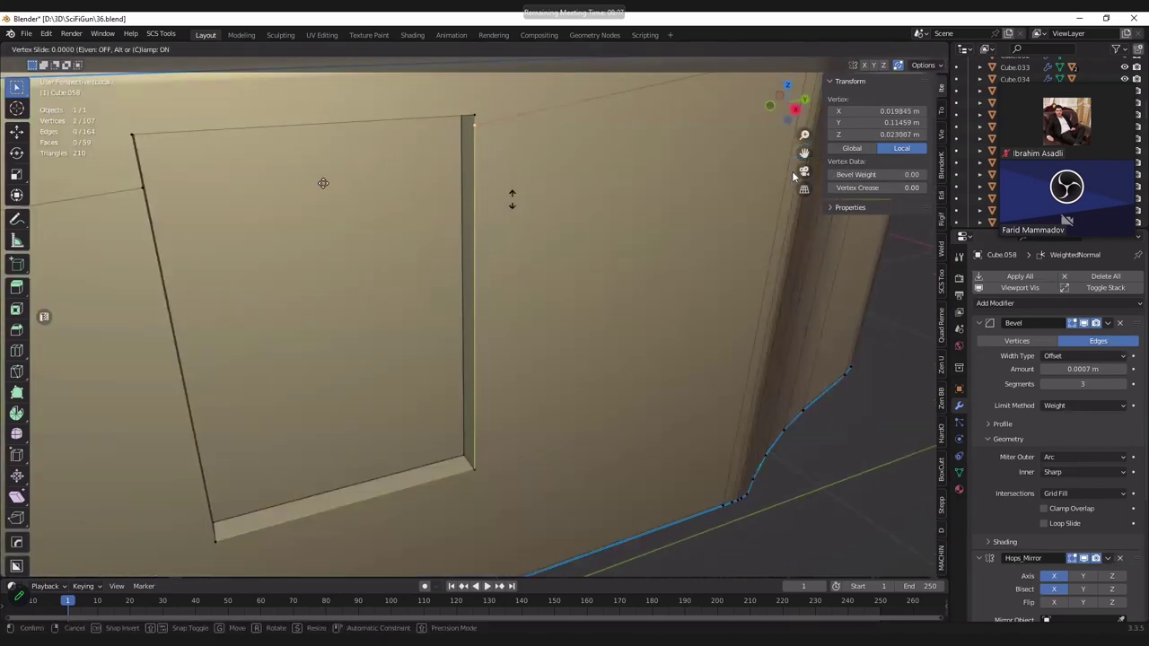
pyautogui.click(512, 199)
# Step: Select the cutout's top edge, then exit local view and reselect the plate body
pyautogui.moveTo(512, 199)
pyautogui.mouseDown(button='middle')
pyautogui.moveTo(454, 266)
pyautogui.moveTo(270, 210)
pyautogui.moveTo(296, 174)
pyautogui.mouseUp(button='middle')
pyautogui.click(270, 210)
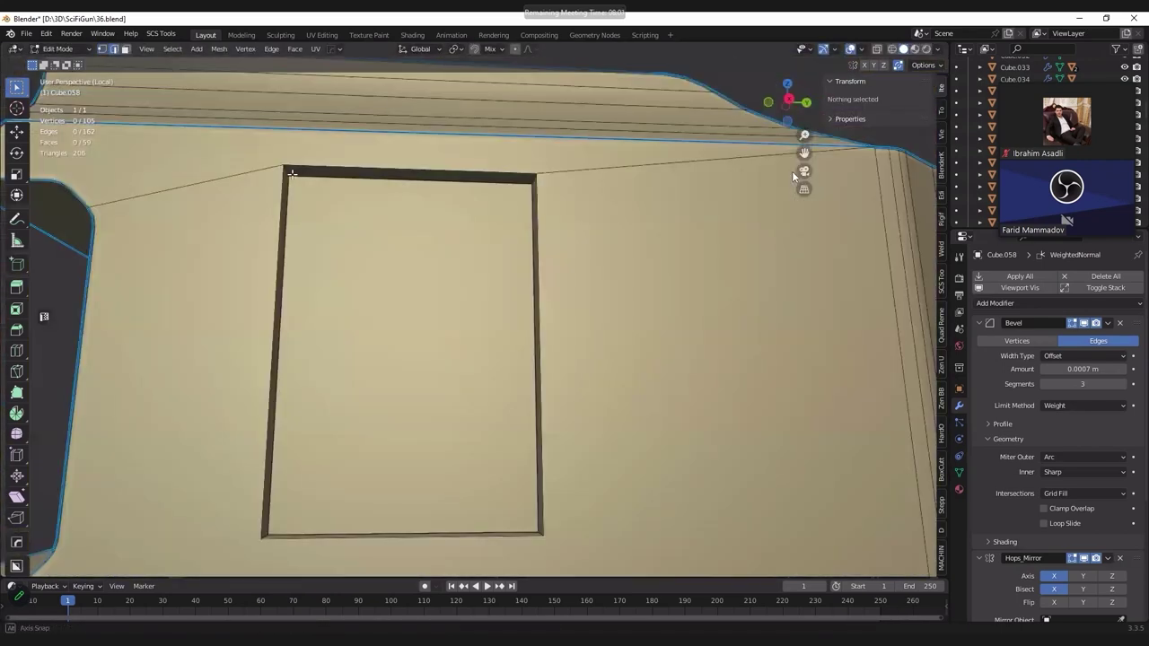
pyautogui.hotkey('alt', 'z')
pyautogui.click(407, 218)
pyautogui.hotkey('alt', 'z')
pyautogui.press('Tab')
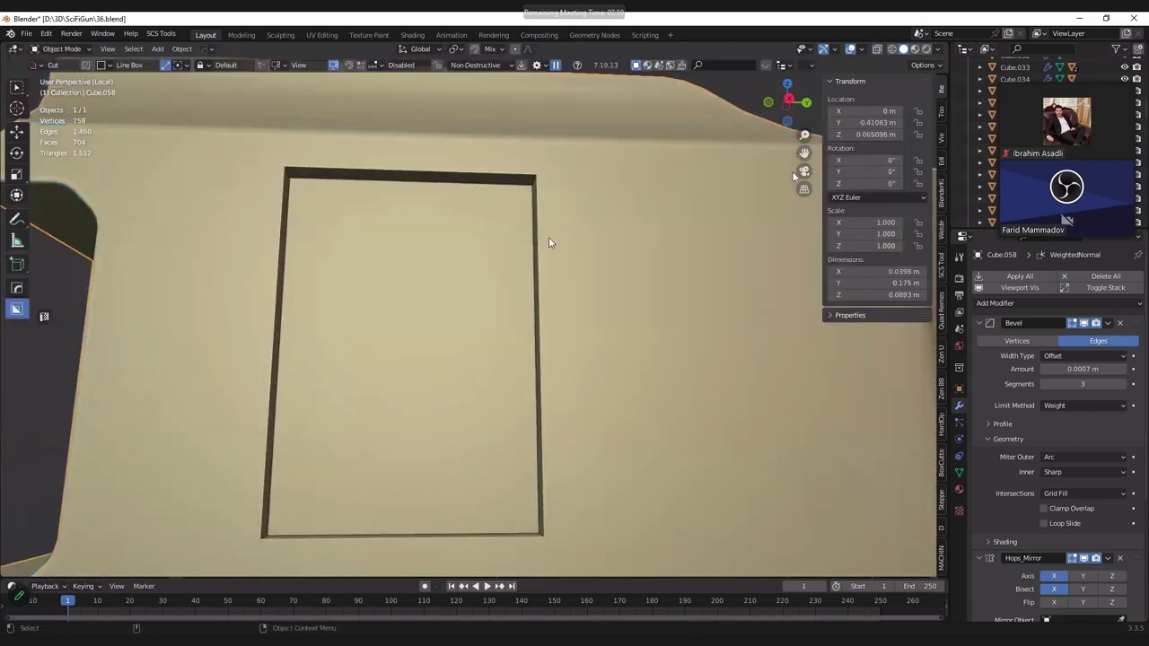
pyautogui.press('KP_Divide')
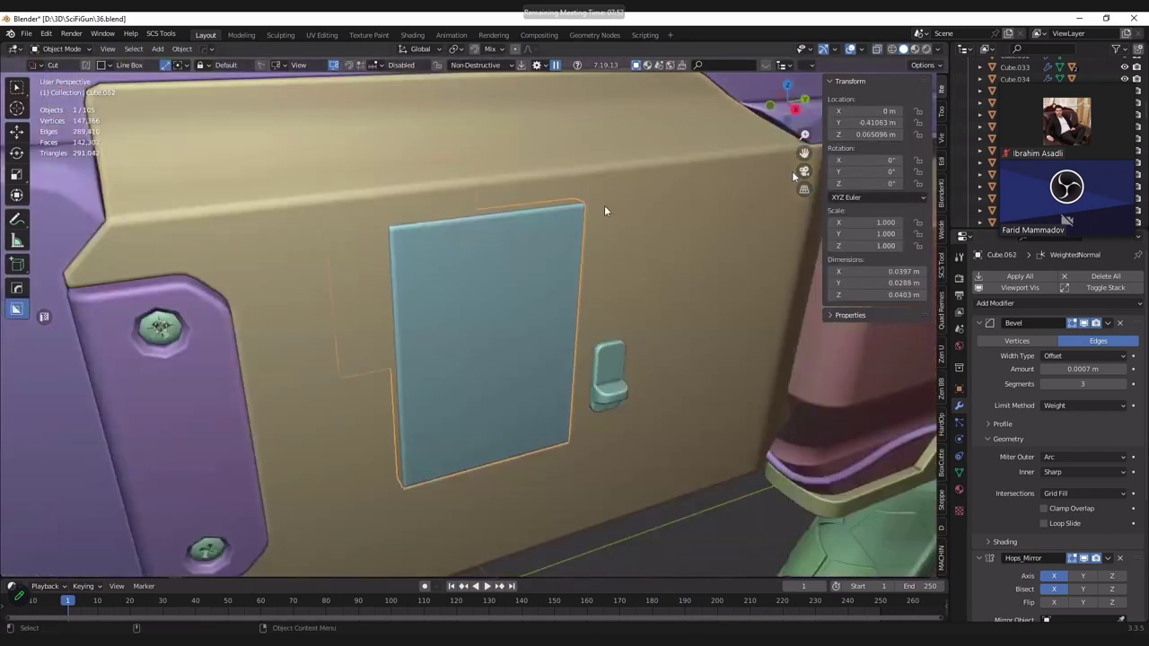
pyautogui.click(604, 206)
# Step: Multi-edit the plate and door panel and box-select the extra vertices on the lower and upper-right door edges
pyautogui.press('Tab')
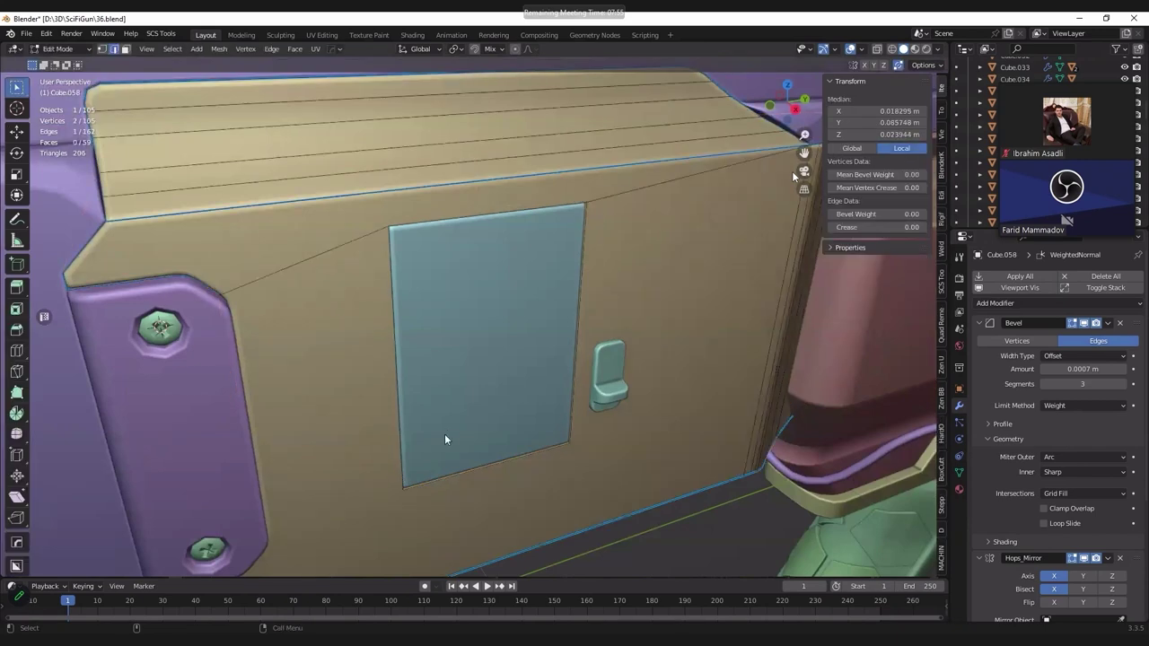
pyautogui.hotkey('alt', 'z')
pyautogui.hotkey('alt', 'z')
pyautogui.press('Tab')
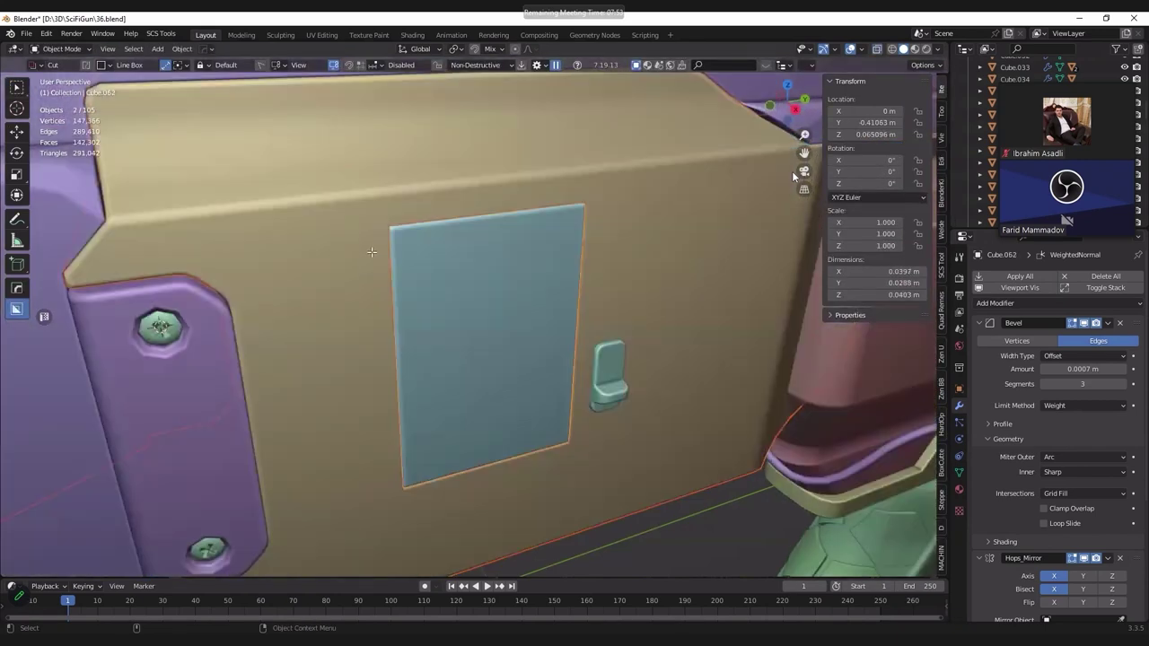
pyautogui.keyDown('shift'); pyautogui.click(375, 251); pyautogui.keyUp('shift')
pyautogui.press('Tab')
pyautogui.hotkey('alt', 'z')
pyautogui.moveTo(375, 251); pyautogui.dragTo(601, 222, button='middle')
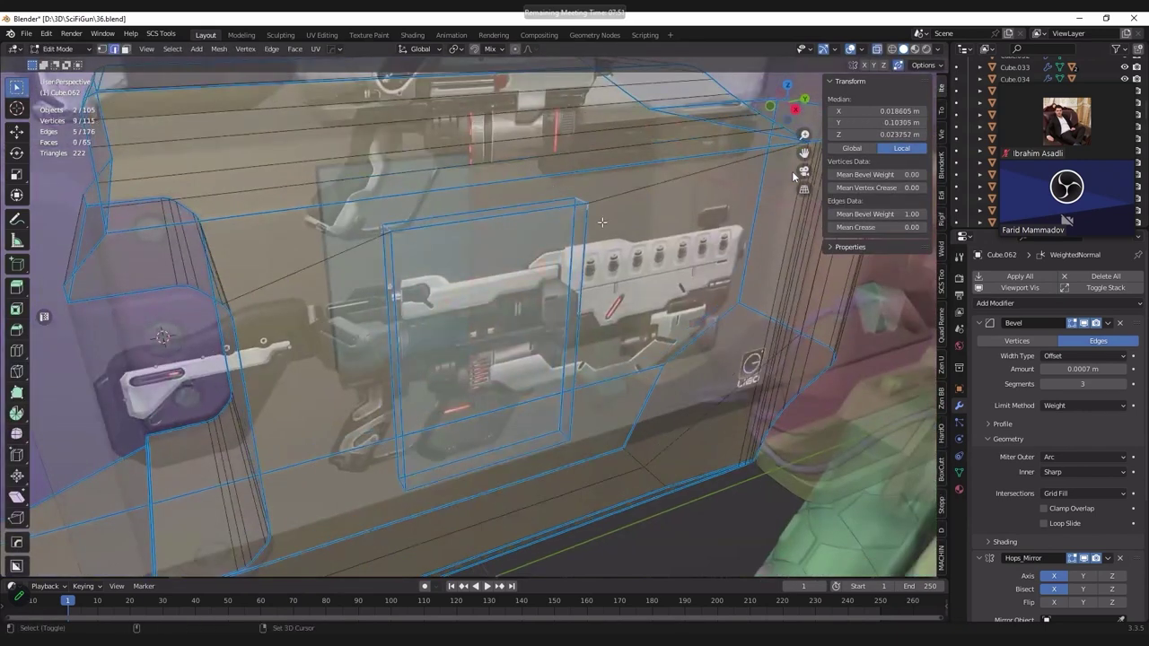
pyautogui.press('b')
pyautogui.moveTo(527, 404); pyautogui.dragTo(586, 447)
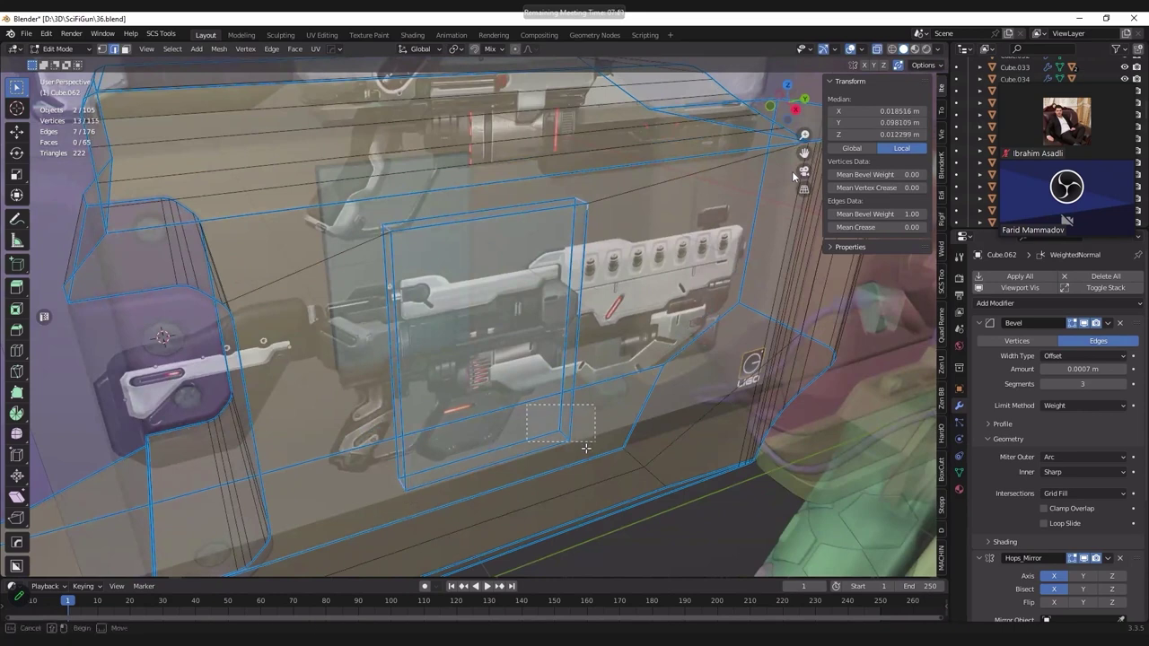
pyautogui.press('b')
pyautogui.moveTo(585, 205); pyautogui.dragTo(561, 271)
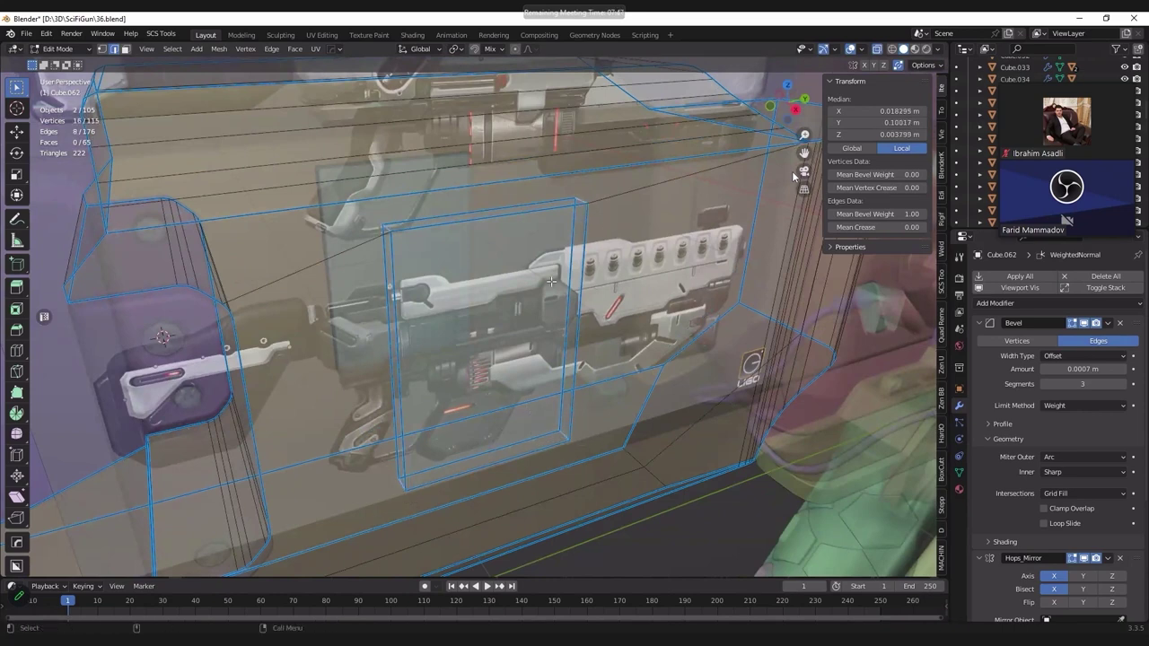
# Step: Dissolve the selected extra vertices and the stray vertex on the panel's left edge
pyautogui.hotkey('alt', 'z')
pyautogui.press('KP_Decimal')
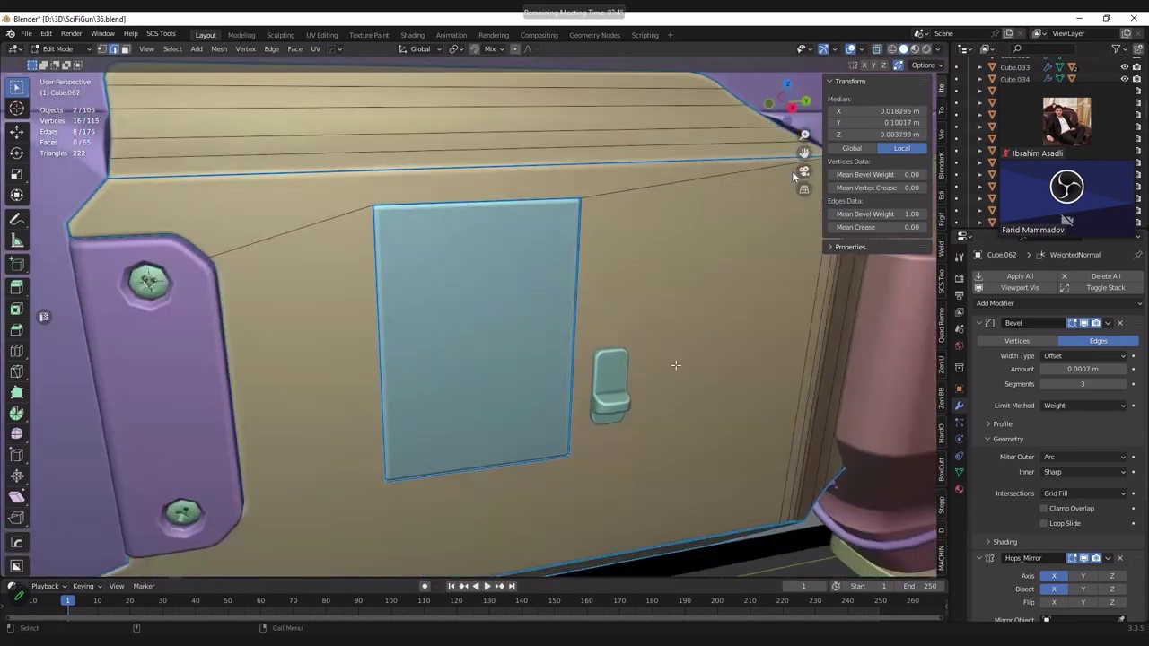
pyautogui.hotkey('ctrl', 'b')
pyautogui.hotkey('ctrl', 'z')
pyautogui.press('KP_Decimal')
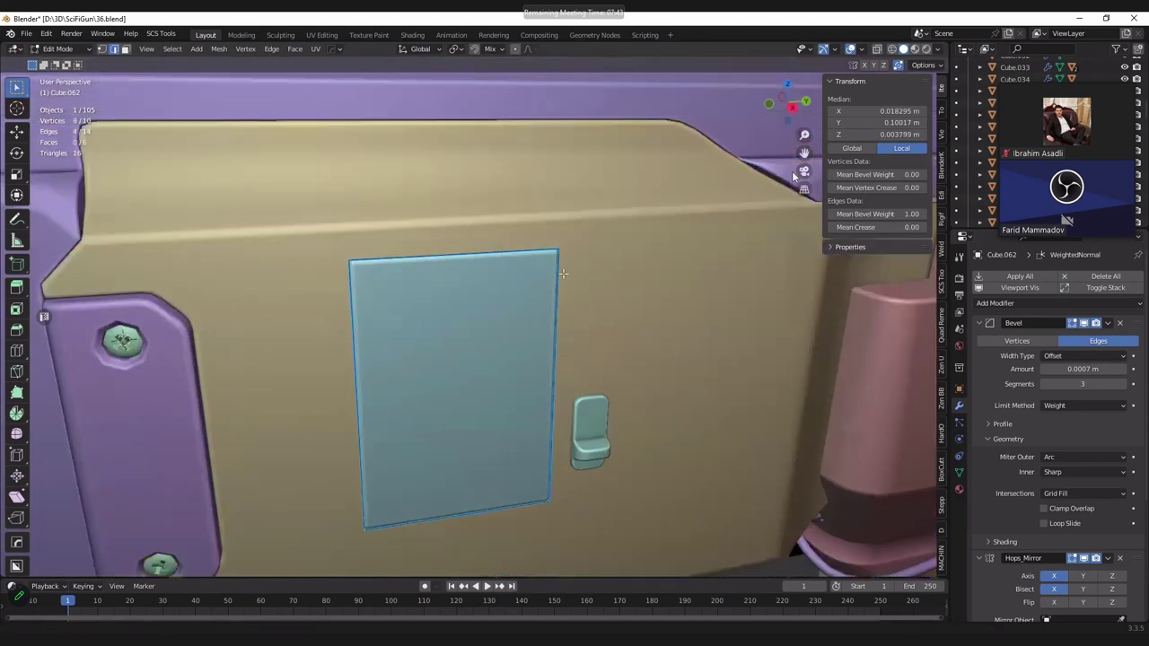
pyautogui.scroll(1, 567, 262)
pyautogui.hotkey('ctrl', 'x')
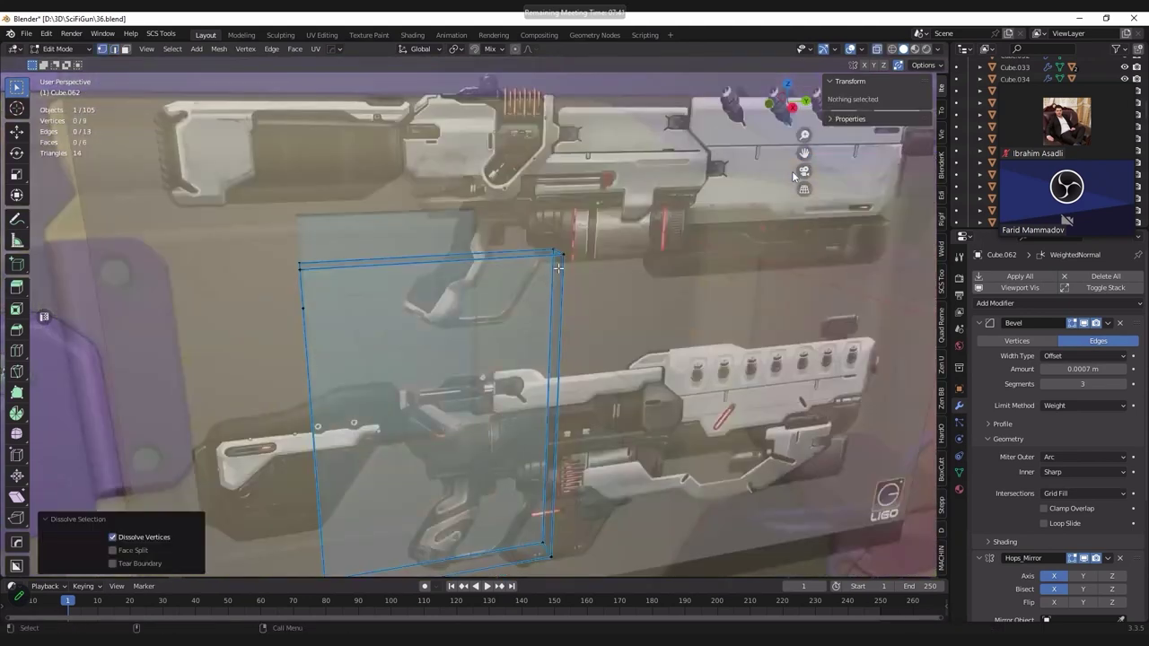
pyautogui.scroll(-2, 463, 316)
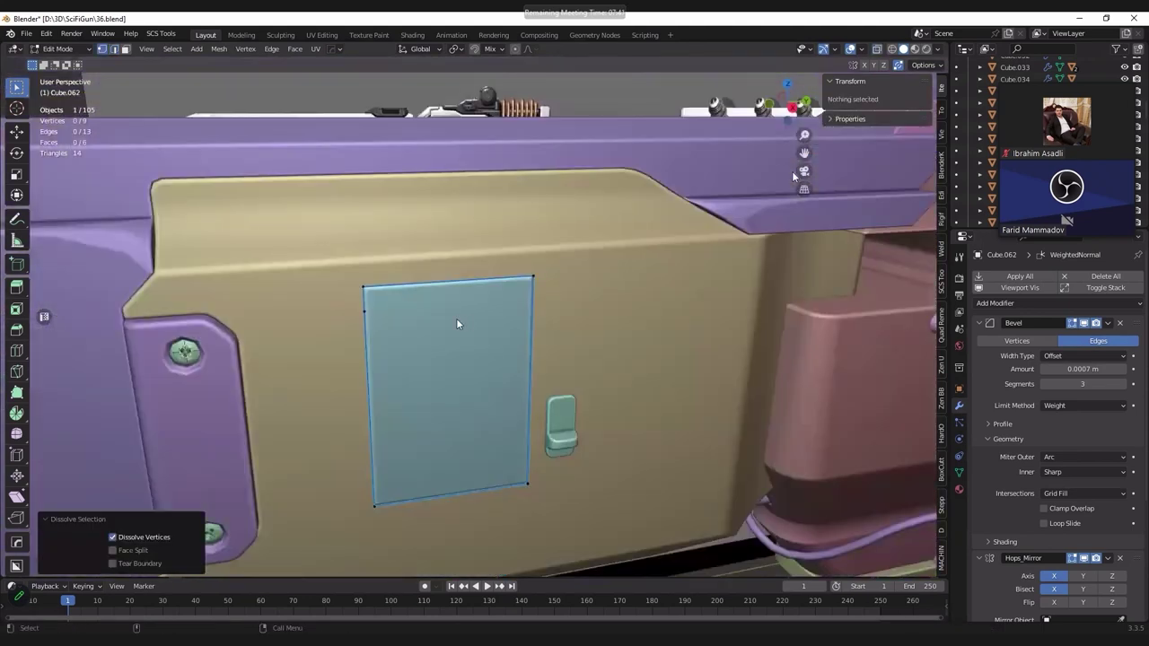
pyautogui.moveTo(456, 323); pyautogui.dragTo(389, 316, button='middle')
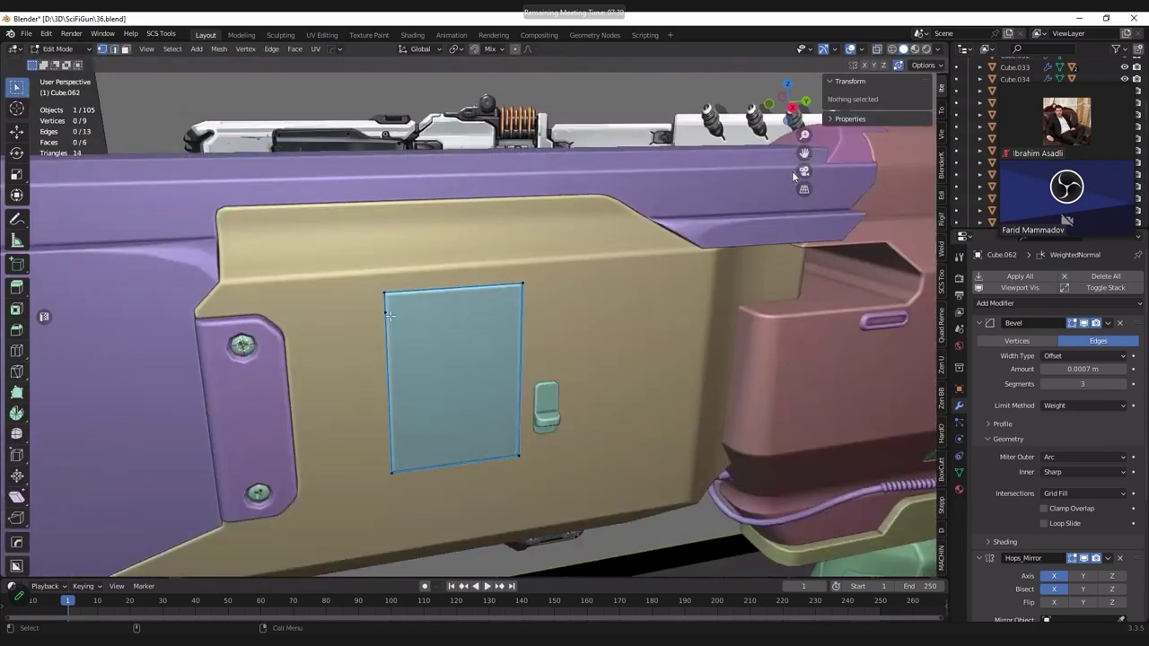
pyautogui.click(390, 316)
pyautogui.hotkey('ctrl', 'x')
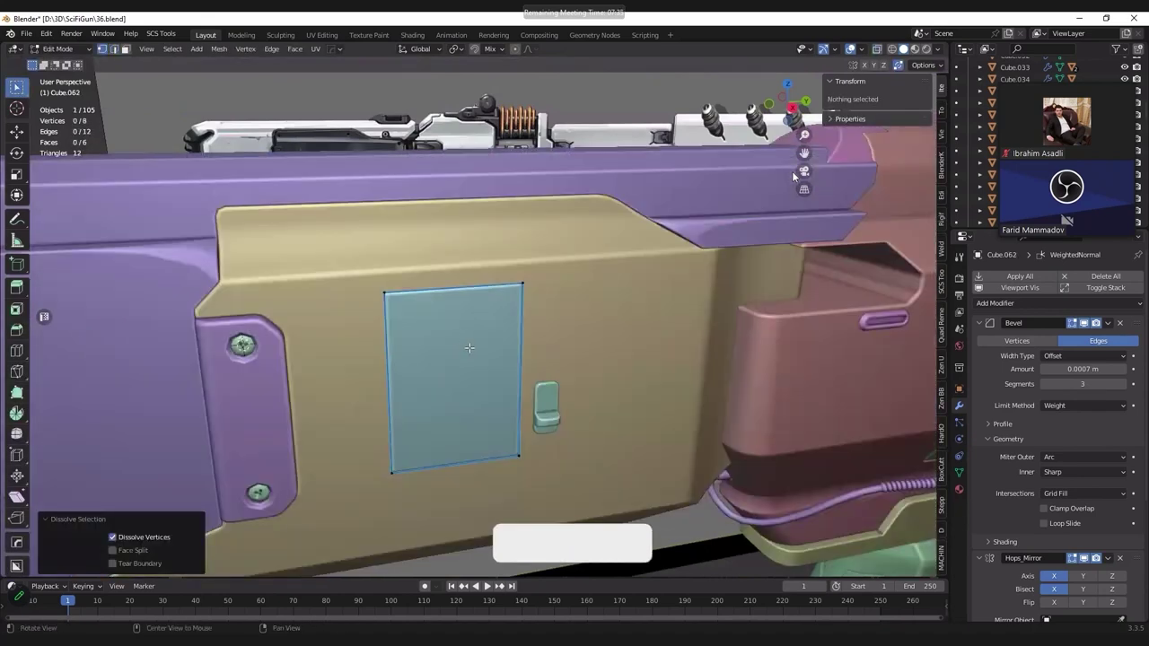
# Step: Select the panel and recess outlines and start bevelling their corners at about 0.0025 m
pyautogui.moveTo(463, 347)
pyautogui.mouseDown(button='middle')
pyautogui.moveTo(443, 340)
pyautogui.moveTo(429, 307)
pyautogui.mouseUp(button='middle')
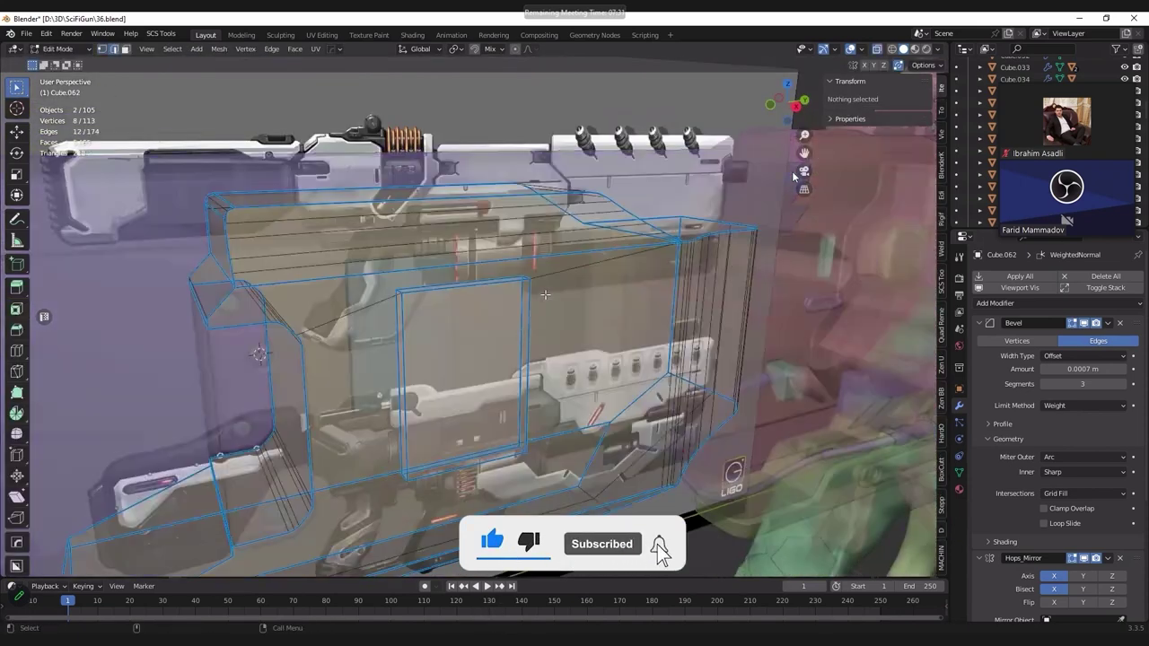
pyautogui.hotkey('alt', 'z')
pyautogui.moveTo(478, 476); pyautogui.dragTo(543, 462)
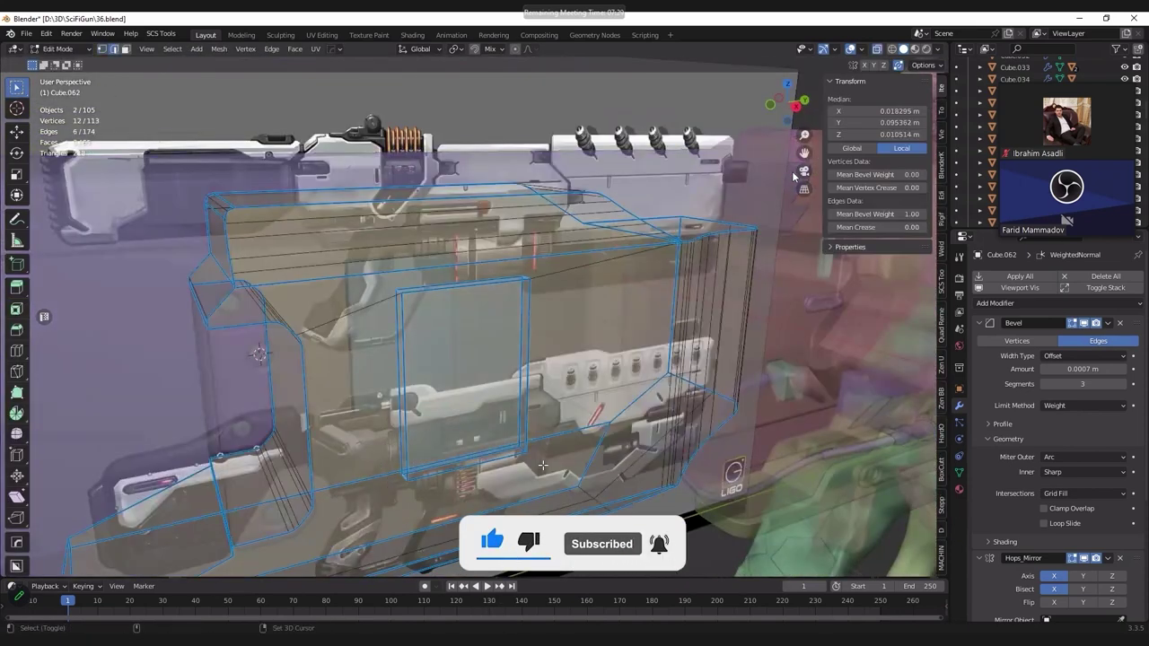
pyautogui.hotkey('alt', 'z')
pyautogui.press('KP_Decimal')
pyautogui.hotkey('ctrl', 'b')
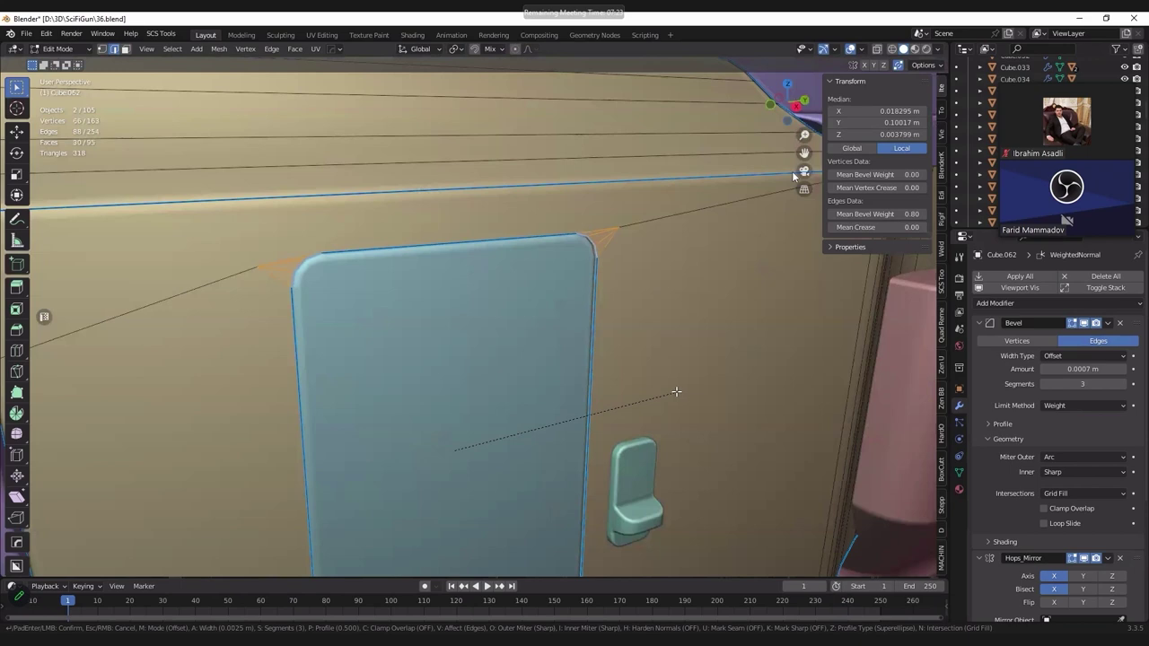
# Step: Confirm the 0.00245 m, 3-segment corner bevel and return to Object Mode
pyautogui.click(752, 381)
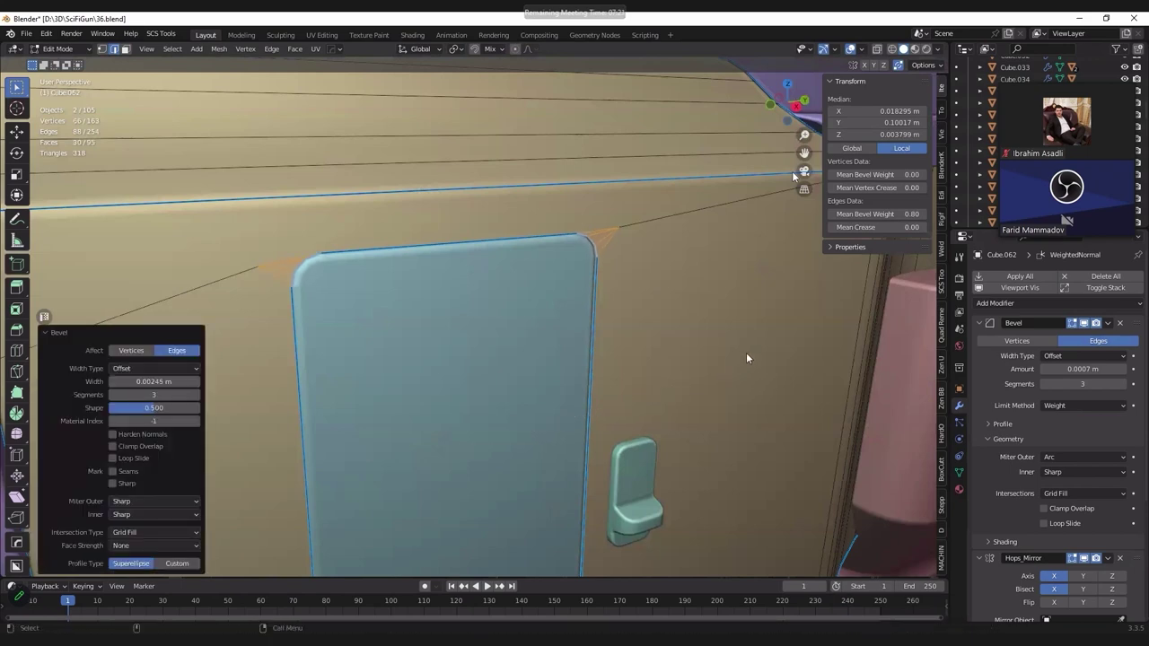
pyautogui.press('Tab')
pyautogui.scroll(-4, 488, 396)
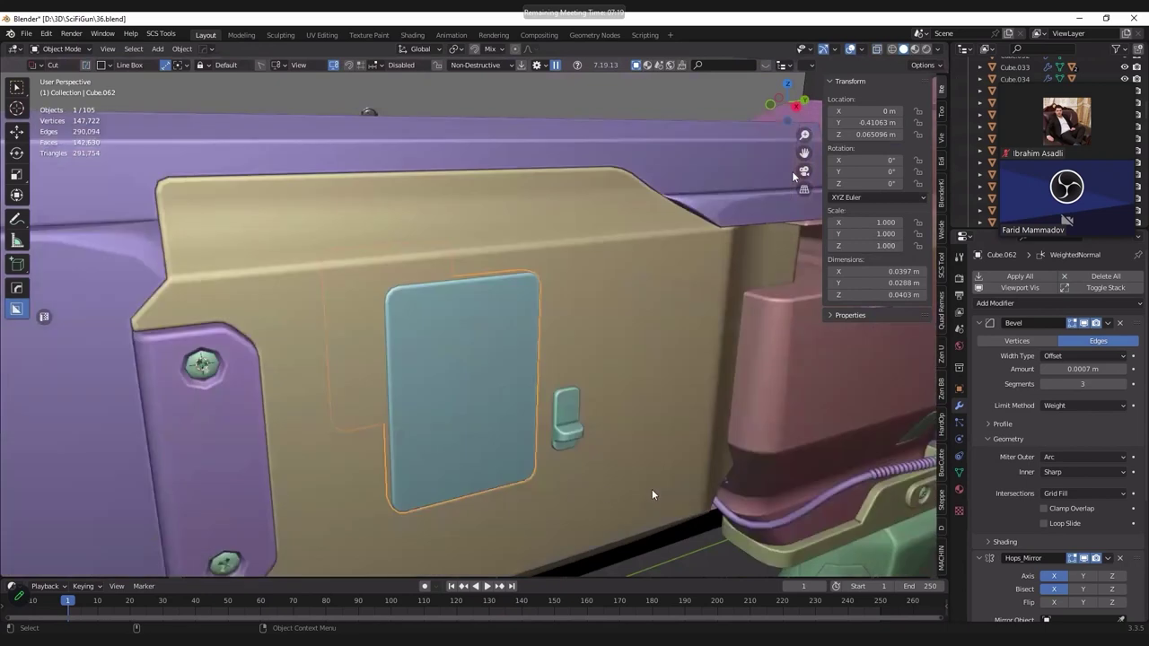
# Step: Select the access panel beside the latch and view the gun from the front orthographic view
pyautogui.click(572, 453)
pyautogui.press('KP_3')
pyautogui.press('KP_1')
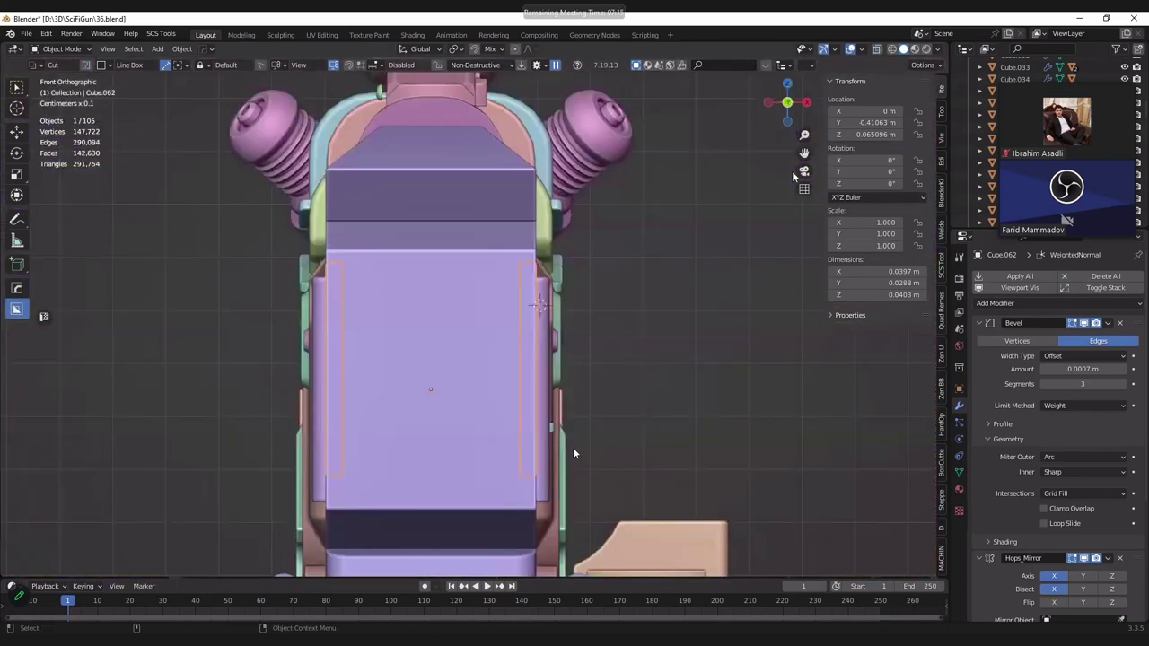
pyautogui.moveTo(572, 453); pyautogui.dragTo(574, 453, button='middle')
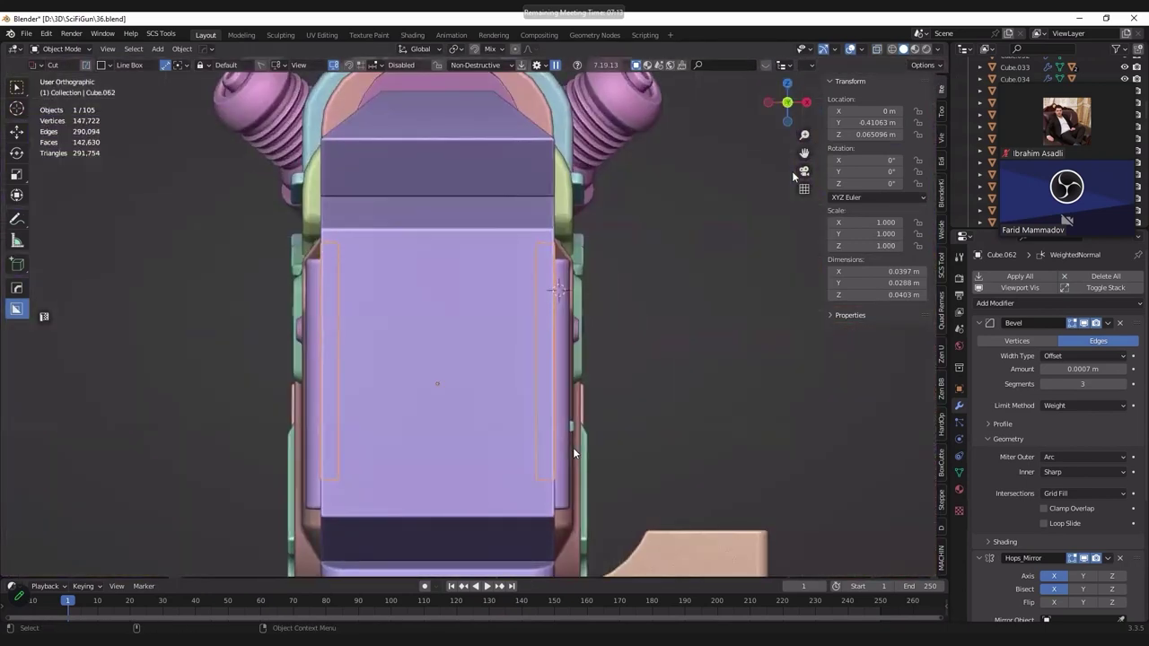
# Step: Isolate the access panel and notch it with a BoxCutter Ngon polygon cut across the bars
pyautogui.press('KP_1')
pyautogui.press('KP_Divide')
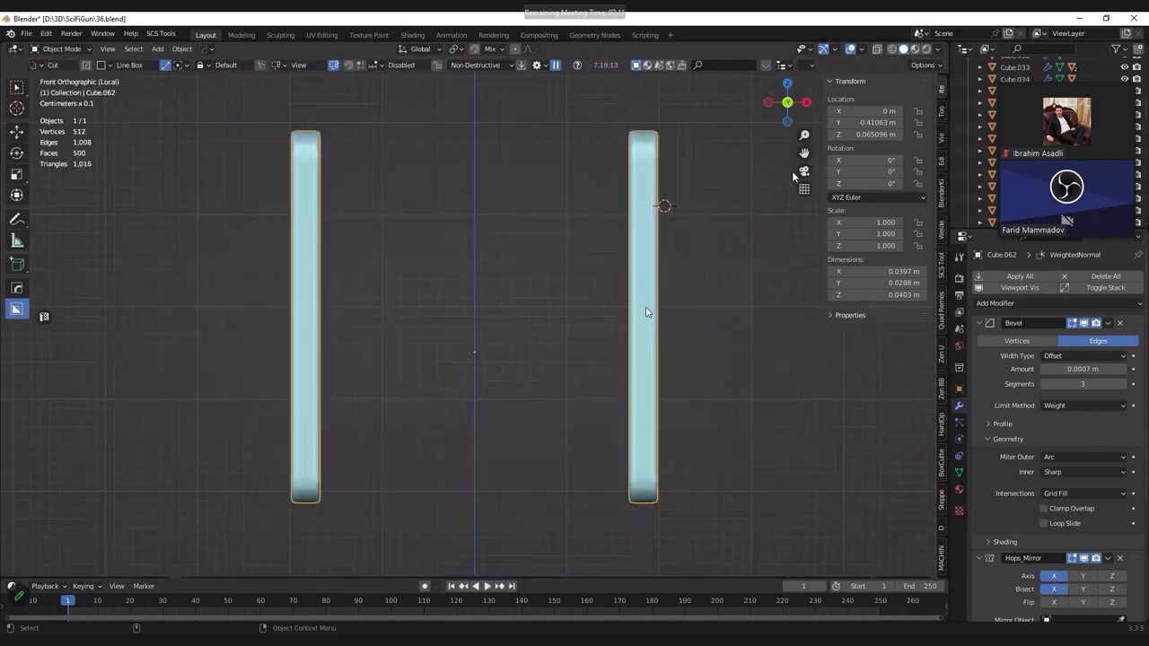
pyautogui.moveTo(646, 307); pyautogui.dragTo(719, 303)
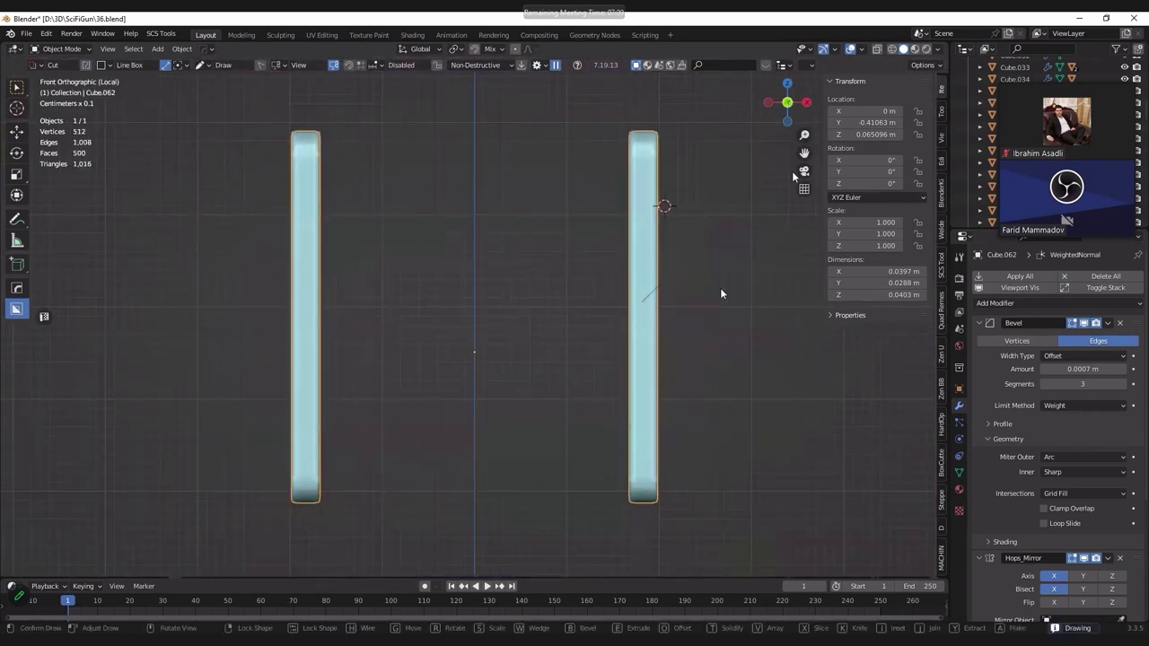
pyautogui.press('d')
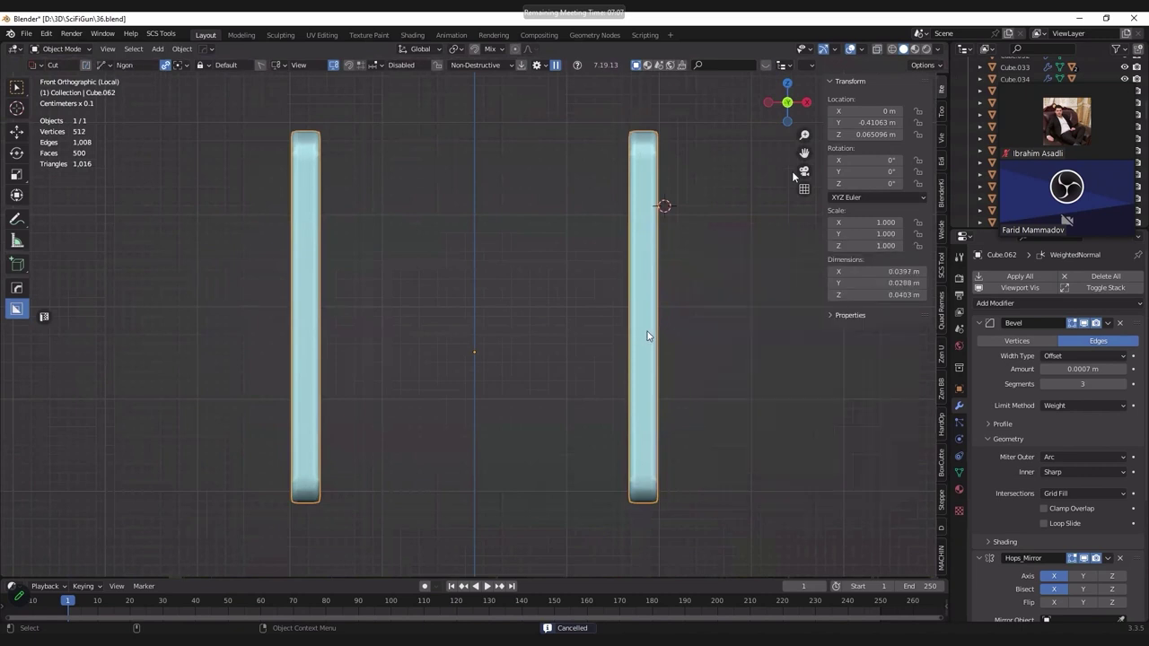
pyautogui.click(745, 518)
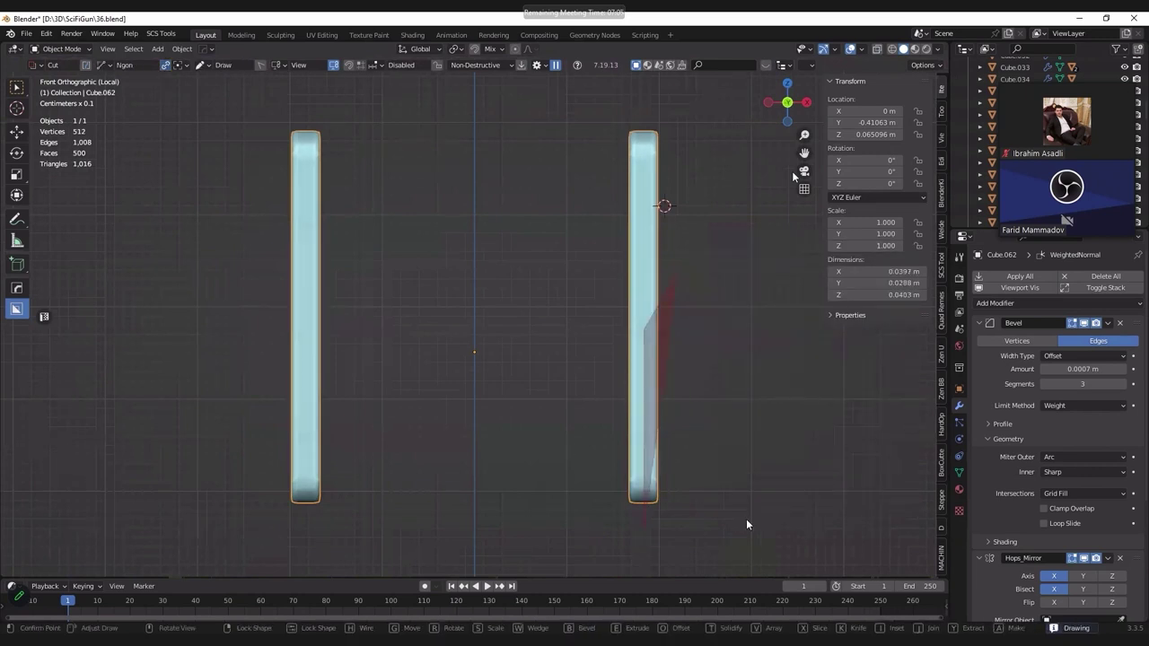
pyautogui.press('space')
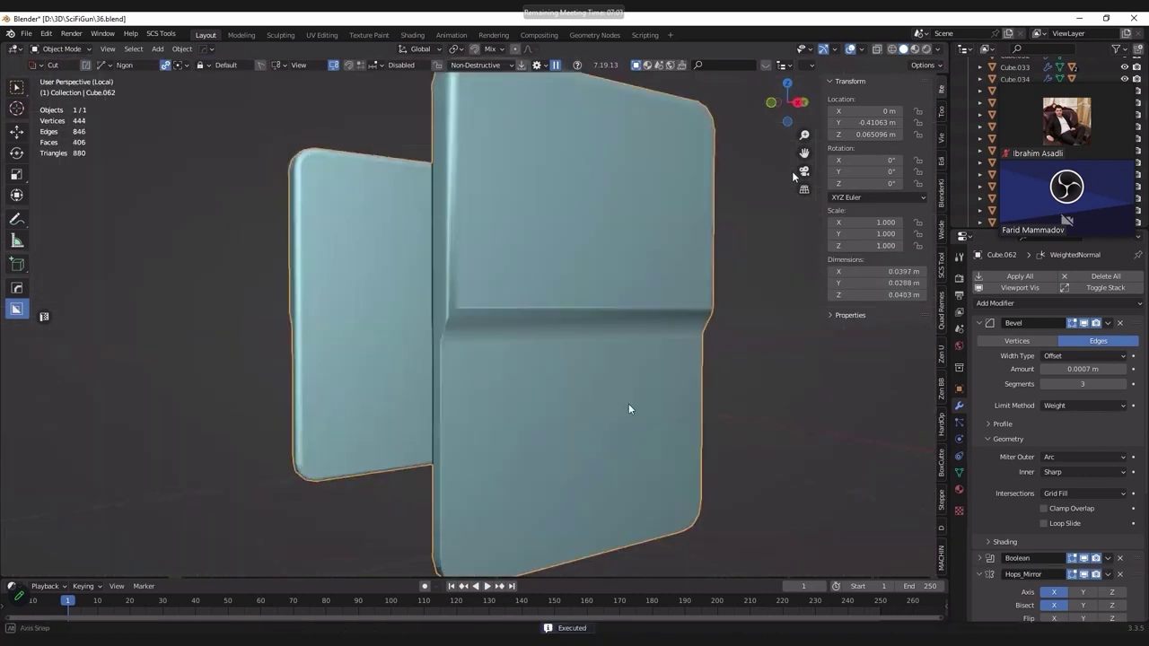
pyautogui.moveTo(727, 411); pyautogui.dragTo(633, 415, button='middle')
pyautogui.press('z')
pyautogui.click(478, 405)
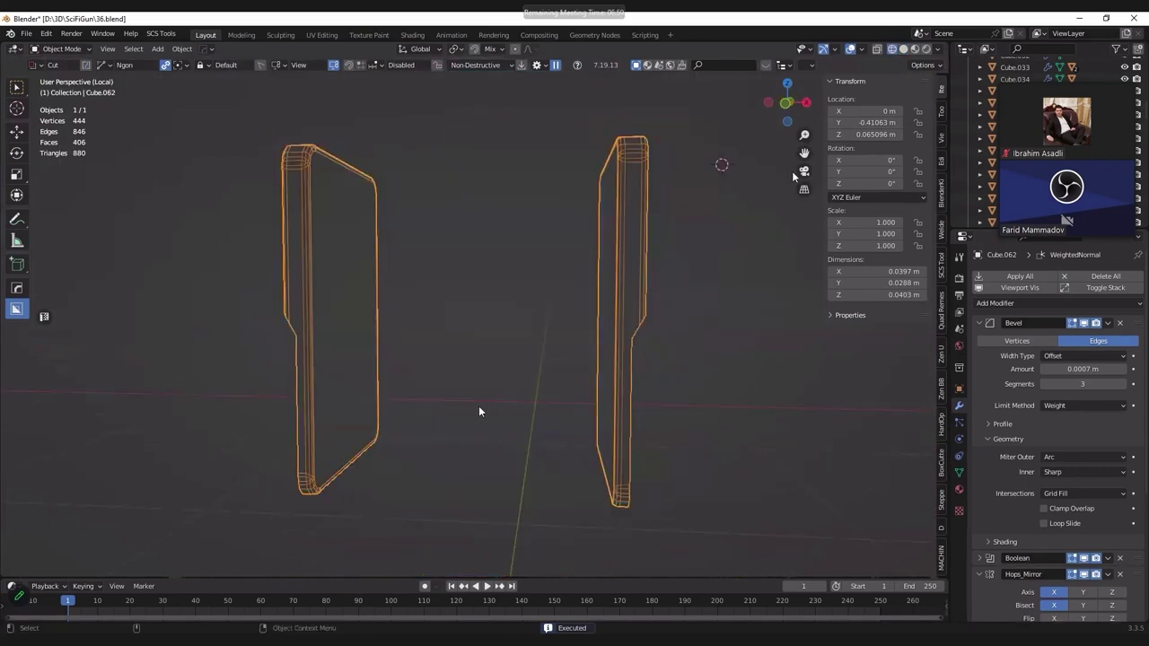
pyautogui.moveTo(479, 411); pyautogui.dragTo(585, 385, button='middle')
pyautogui.press('z')
# Step: Return to the full gun, select the boolean cutter, and start moving it vertically
pyautogui.press('KP_Divide')
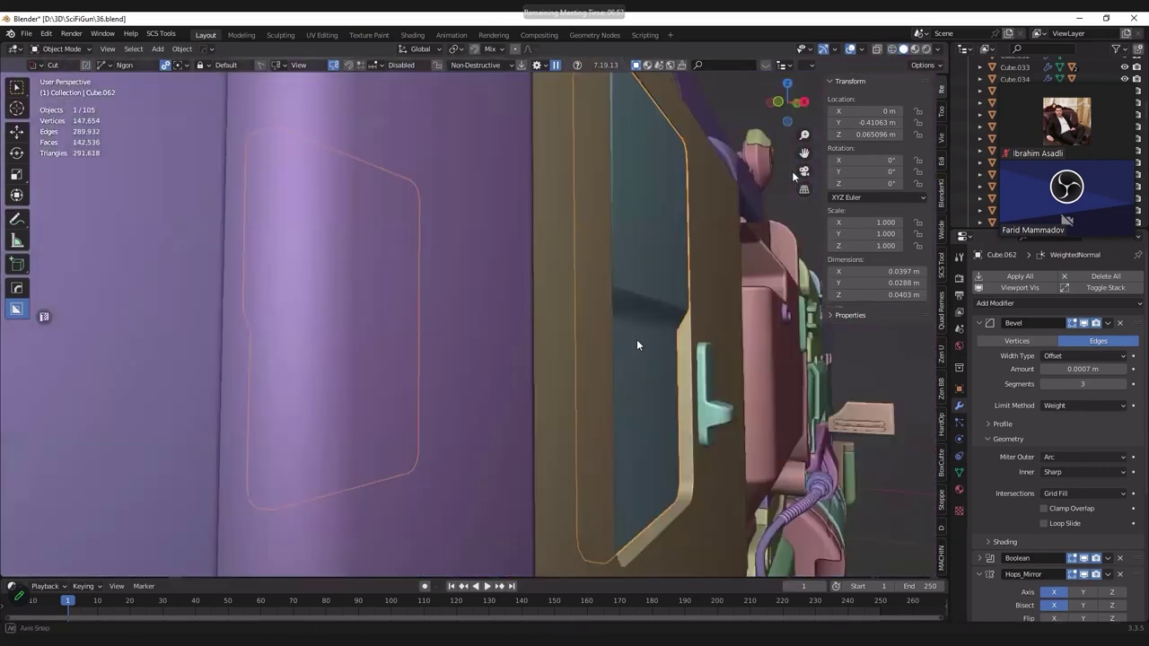
pyautogui.moveTo(637, 345)
pyautogui.keyDown('alt'); pyautogui.mouseDown(button='middle')
pyautogui.moveTo(480, 374)
pyautogui.moveTo(553, 367)
pyautogui.mouseUp(button='middle'); pyautogui.keyUp('alt')
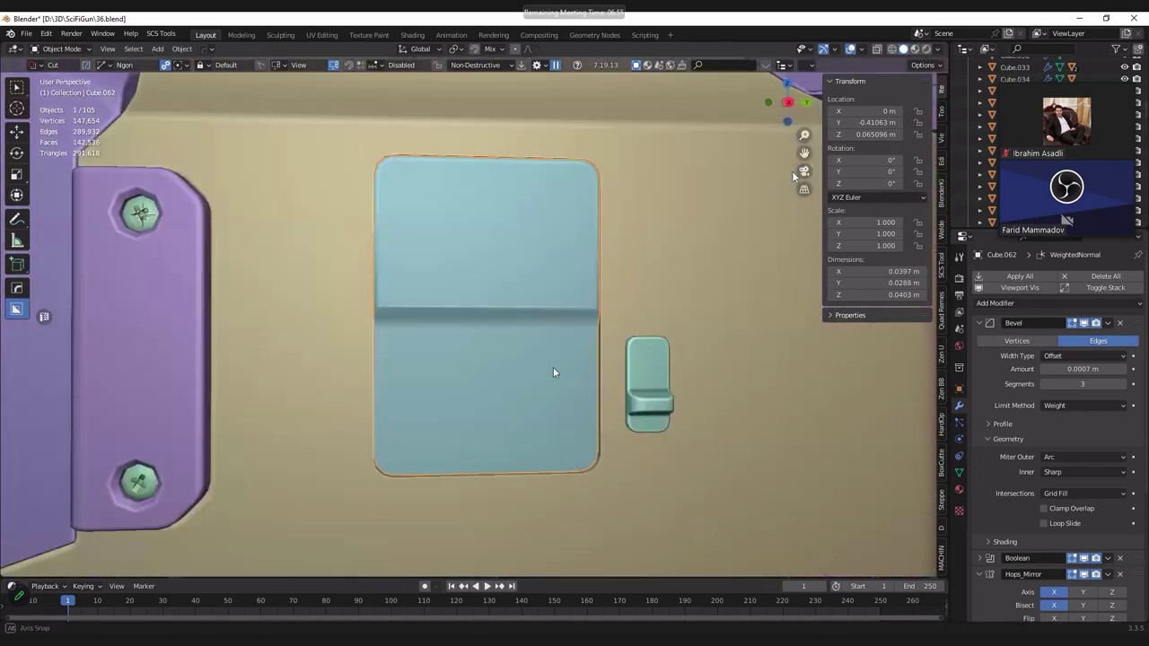
pyautogui.press('q')
pyautogui.click(553, 367)
pyautogui.press('g')
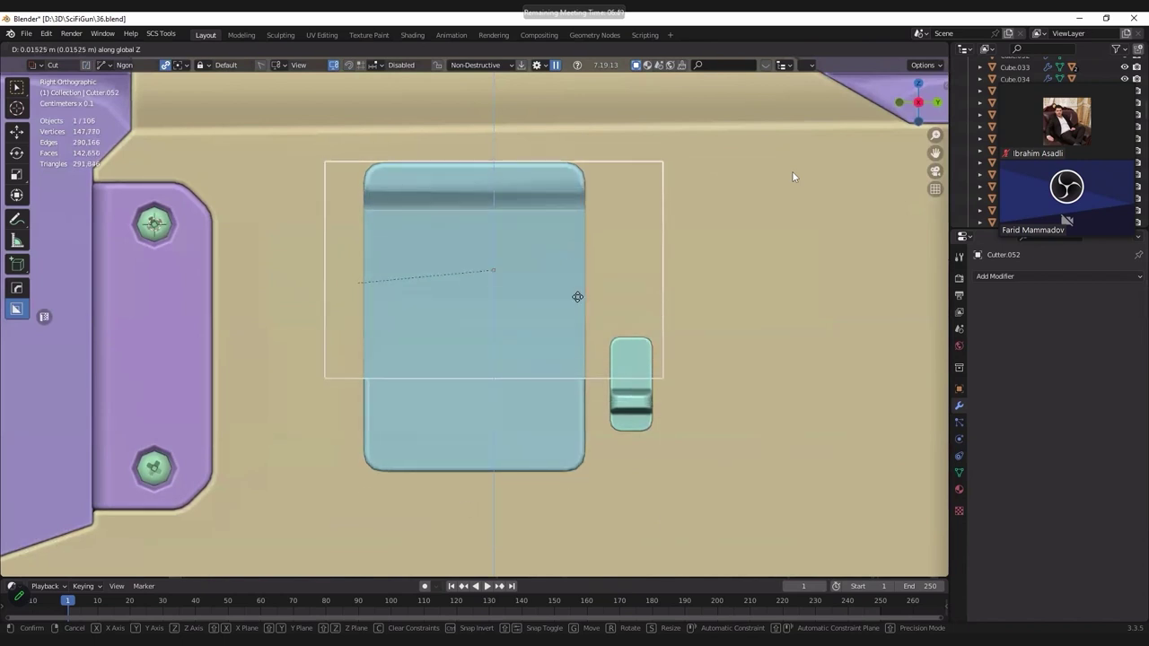
# Step: Lower Cutter.052 along Z to set the step's height on the access panel
pyautogui.click(572, 409)
pyautogui.press('g')
pyautogui.press('z')
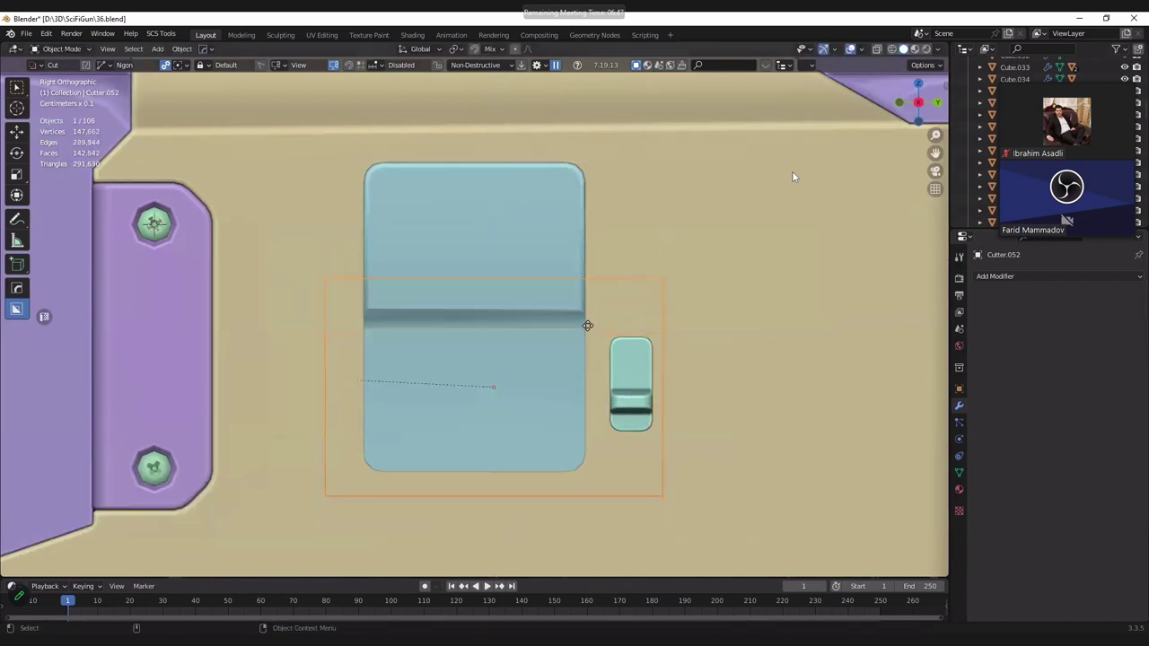
pyautogui.click(585, 407)
pyautogui.scroll(3, 575, 321)
pyautogui.press('g')
pyautogui.press('z')
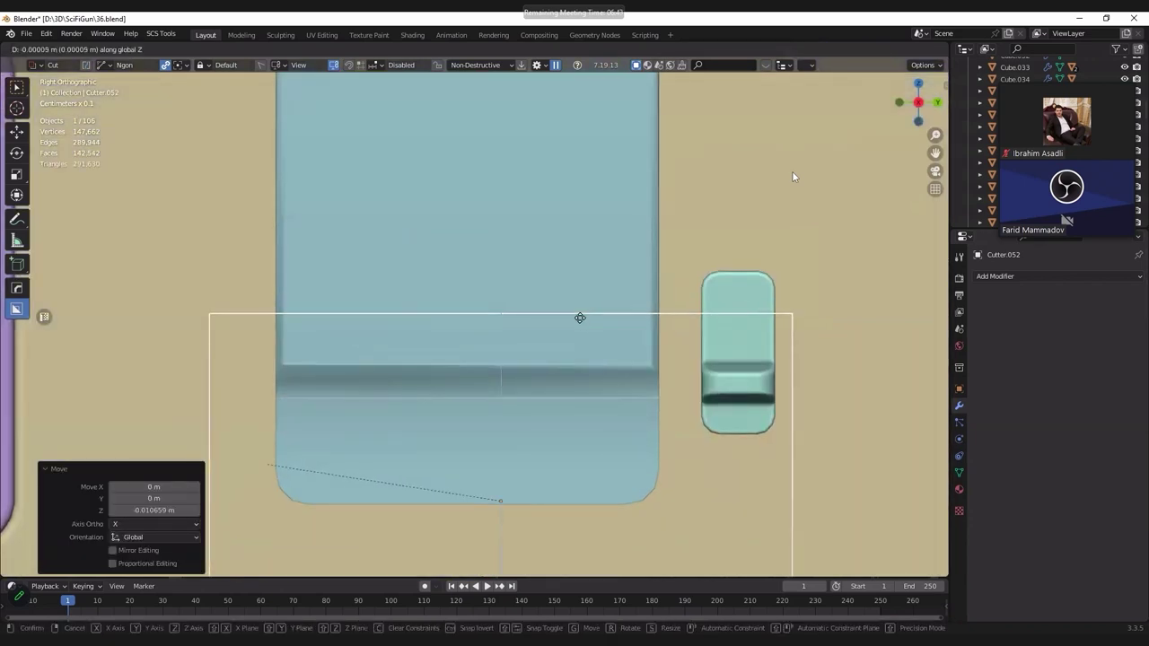
pyautogui.click(543, 282)
pyautogui.scroll(2, 556, 278)
pyautogui.moveTo(607, 275)
pyautogui.mouseDown(button='middle')
pyautogui.moveTo(608, 290)
pyautogui.moveTo(684, 283)
pyautogui.moveTo(629, 329)
pyautogui.mouseUp(button='middle')
pyautogui.scroll(3, 598, 328)
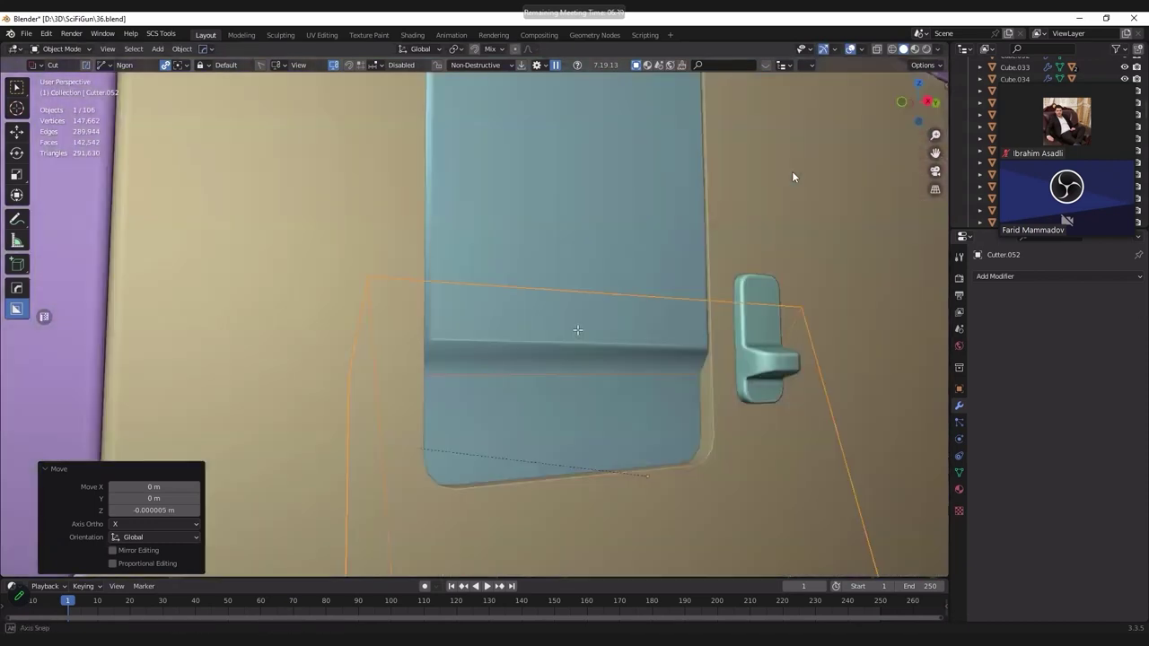
# Step: Isolate the access panel and its cutter together in local view, then select the cutter
pyautogui.press('Tab')
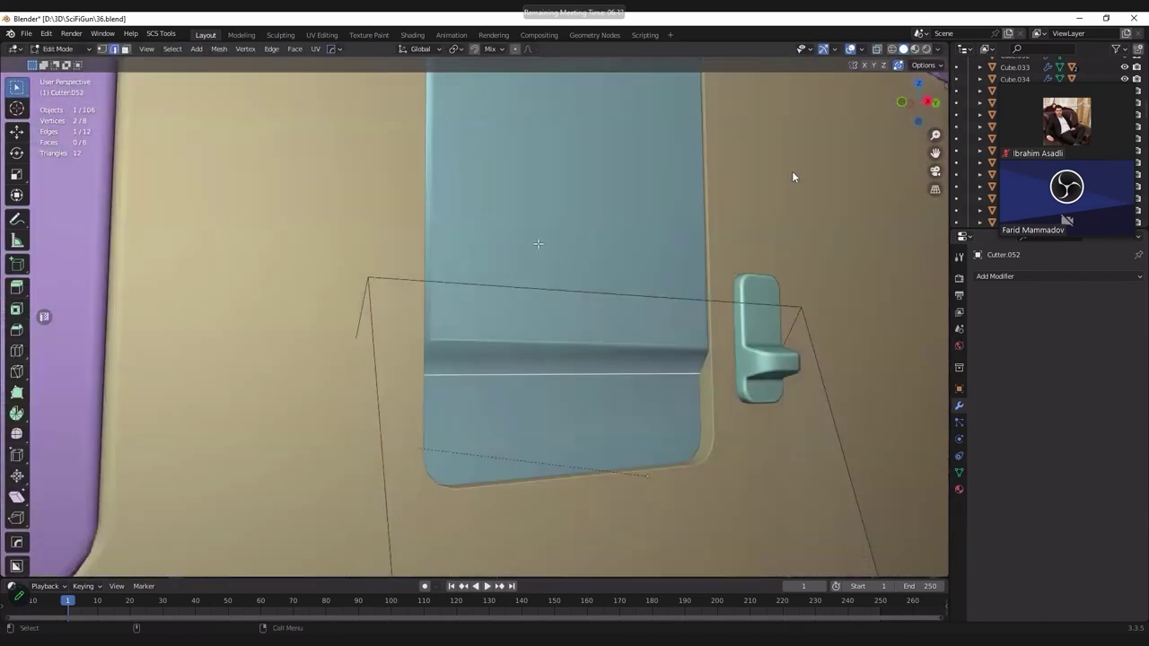
pyautogui.press('Tab')
pyautogui.keyDown('shift'); pyautogui.click(793, 174); pyautogui.keyUp('shift')
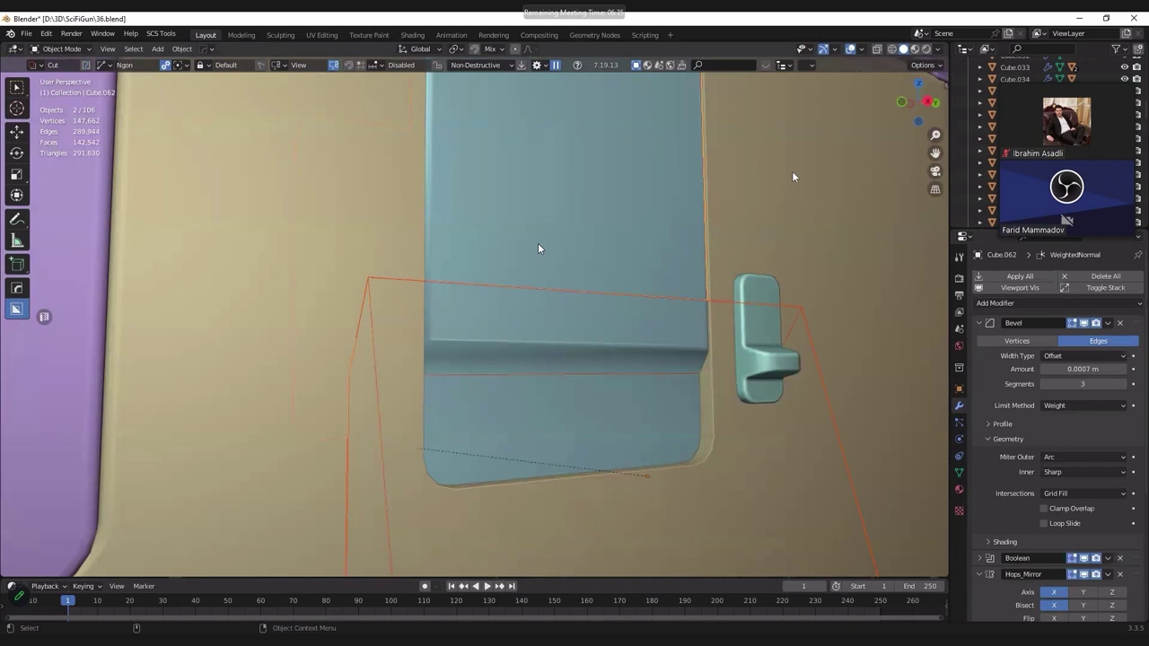
pyautogui.press('KP_Divide')
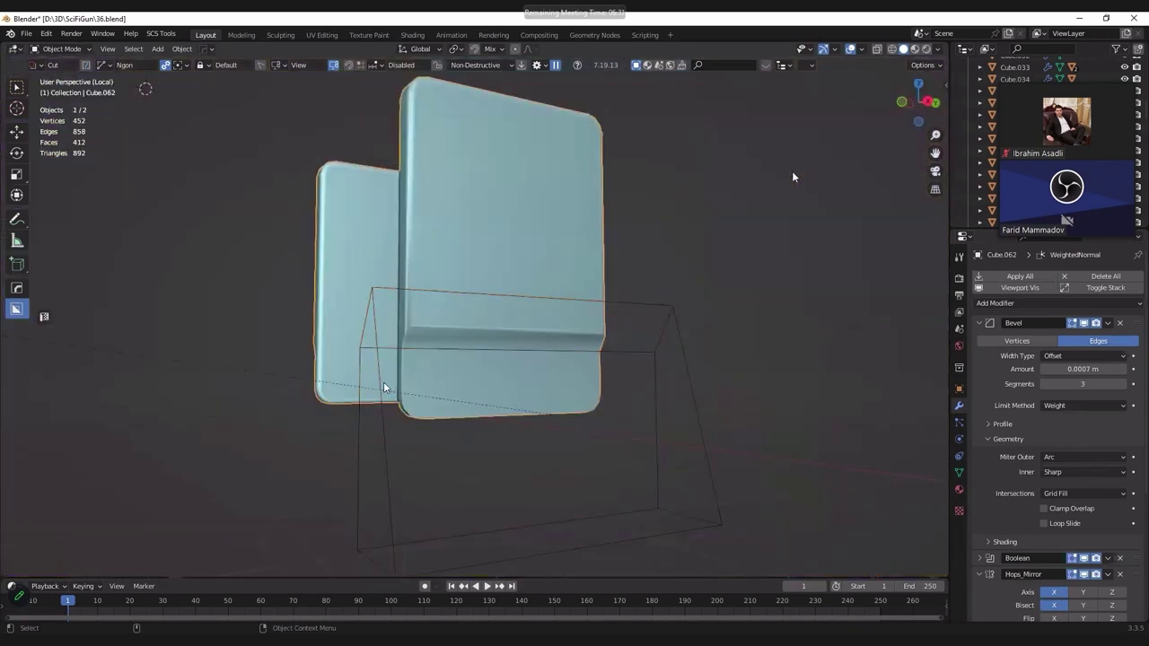
pyautogui.moveTo(384, 387); pyautogui.dragTo(377, 373, button='middle')
pyautogui.click(402, 352)
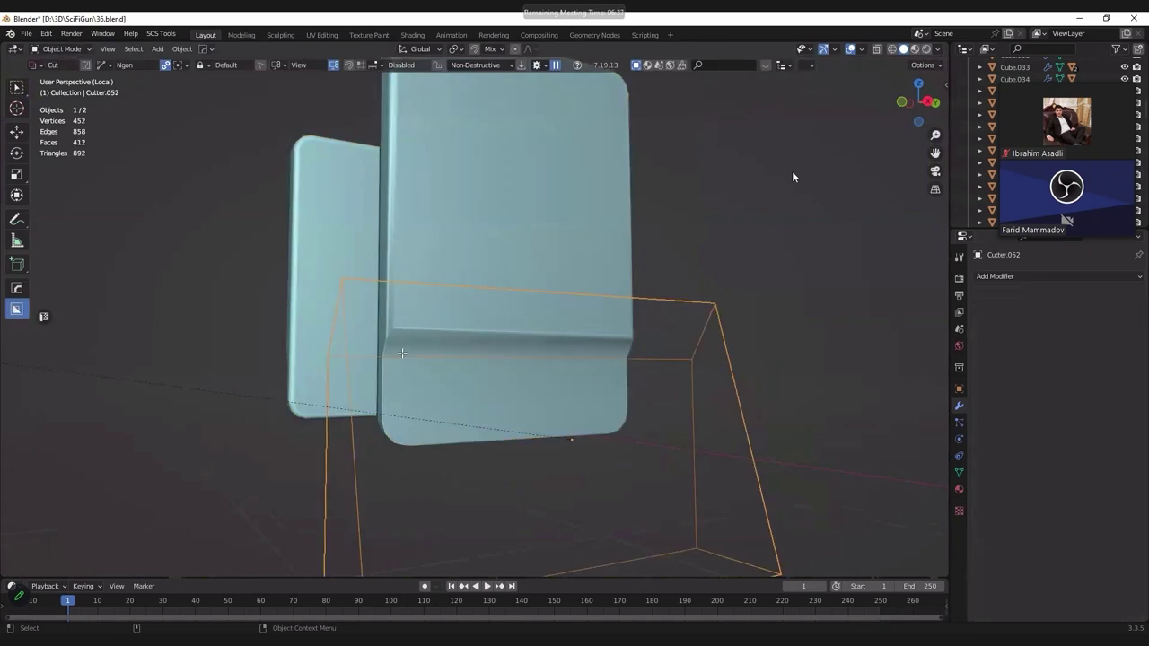
# Step: Bevel the cutter's top edge into rounded segments
pyautogui.press('Tab')
pyautogui.moveTo(402, 353); pyautogui.dragTo(492, 303, button='middle')
pyautogui.hotkey('ctrl', 'b')
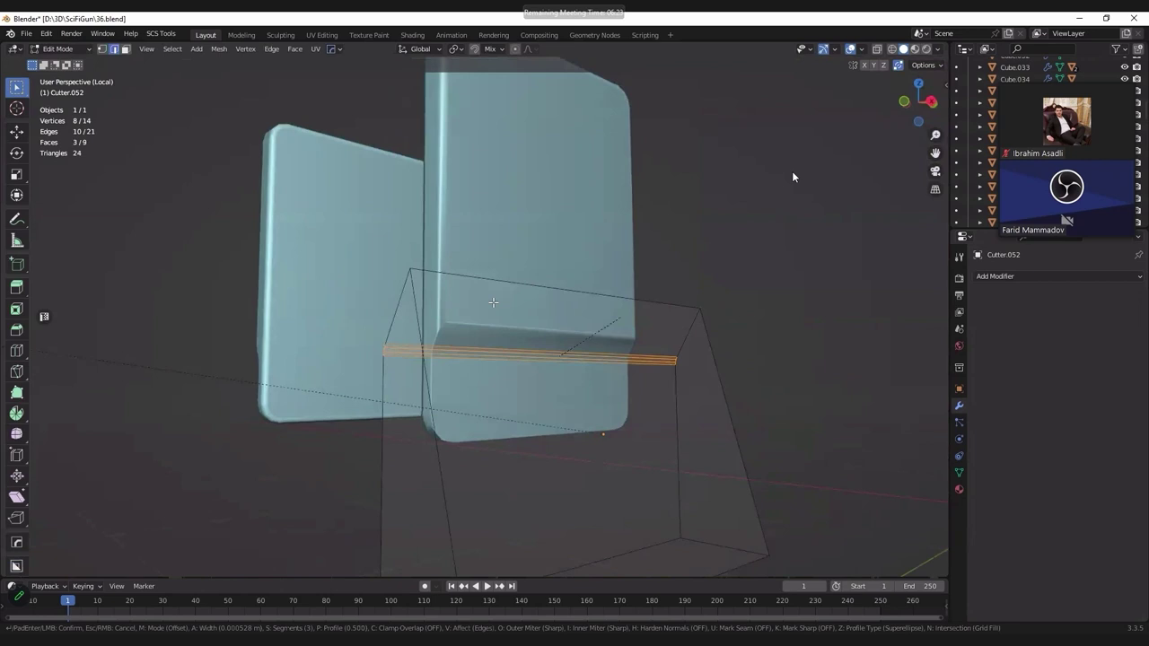
pyautogui.click(563, 307)
pyautogui.hotkey('alt', 'z')
pyautogui.hotkey('ctrl', 'b')
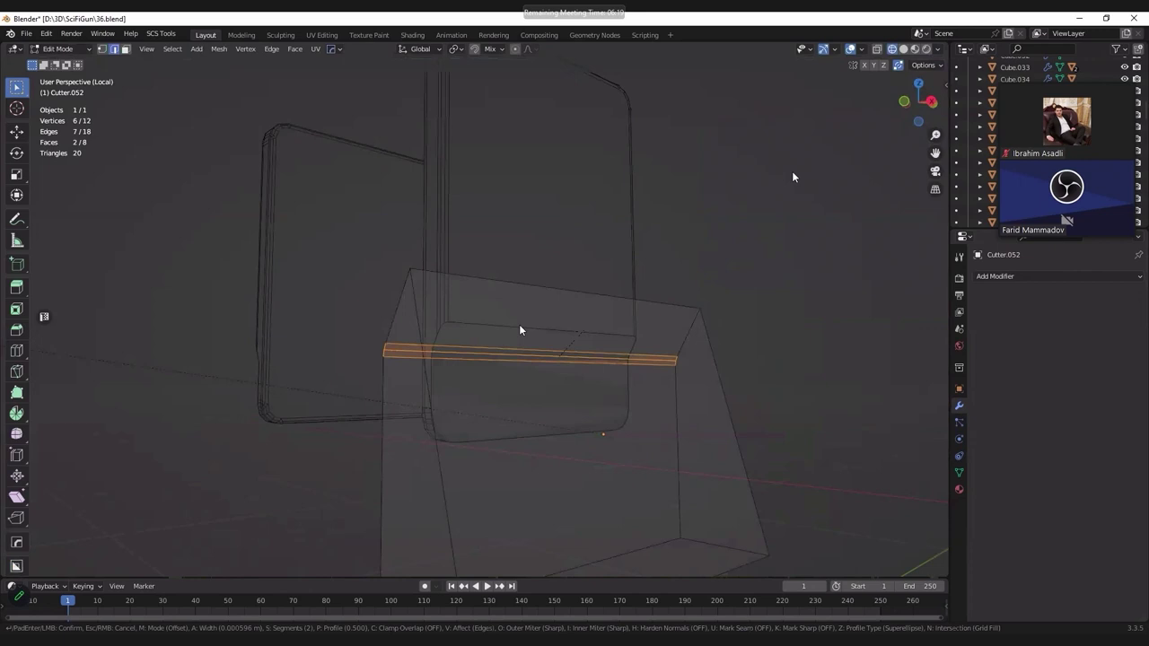
pyautogui.scroll(2, 515, 327)
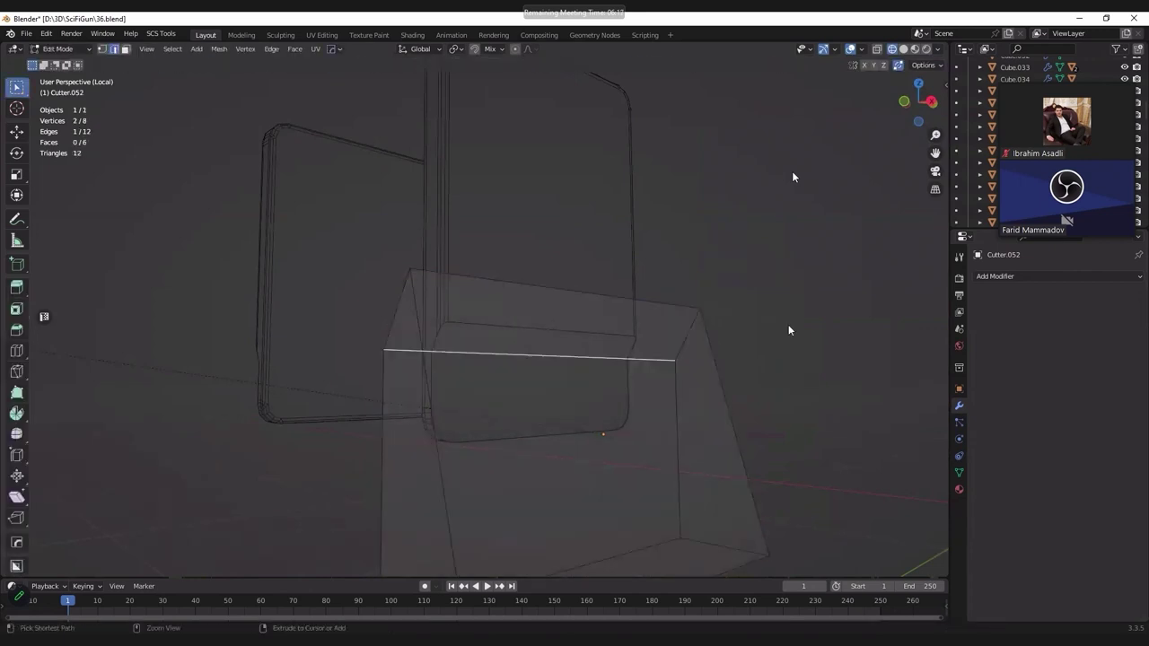
pyautogui.press('Escape')
# Step: Apply the Boolean on the access panel and delete the leftover cutter
pyautogui.press('Tab')
pyautogui.hotkey('alt', 'z')
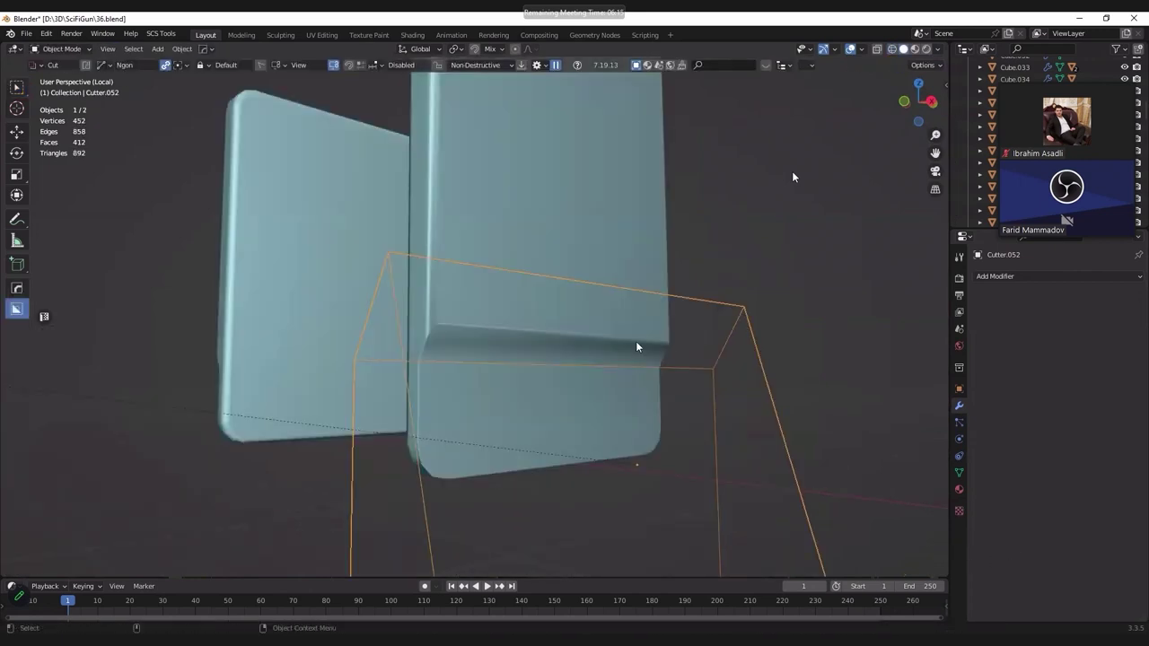
pyautogui.click(636, 346)
pyautogui.hotkey('ctrl', 'a')
pyautogui.press('Delete')
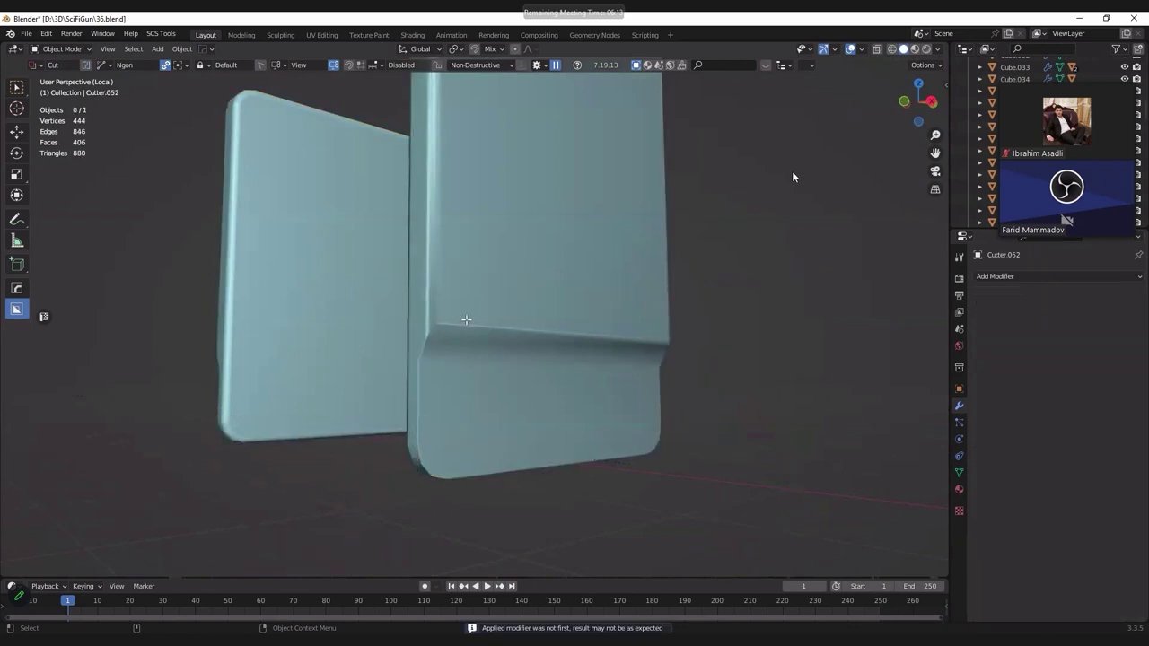
# Step: Select the access panel's faces and step edges in Edit Mode and inspect them from several angles
pyautogui.click(466, 320)
pyautogui.press('Tab')
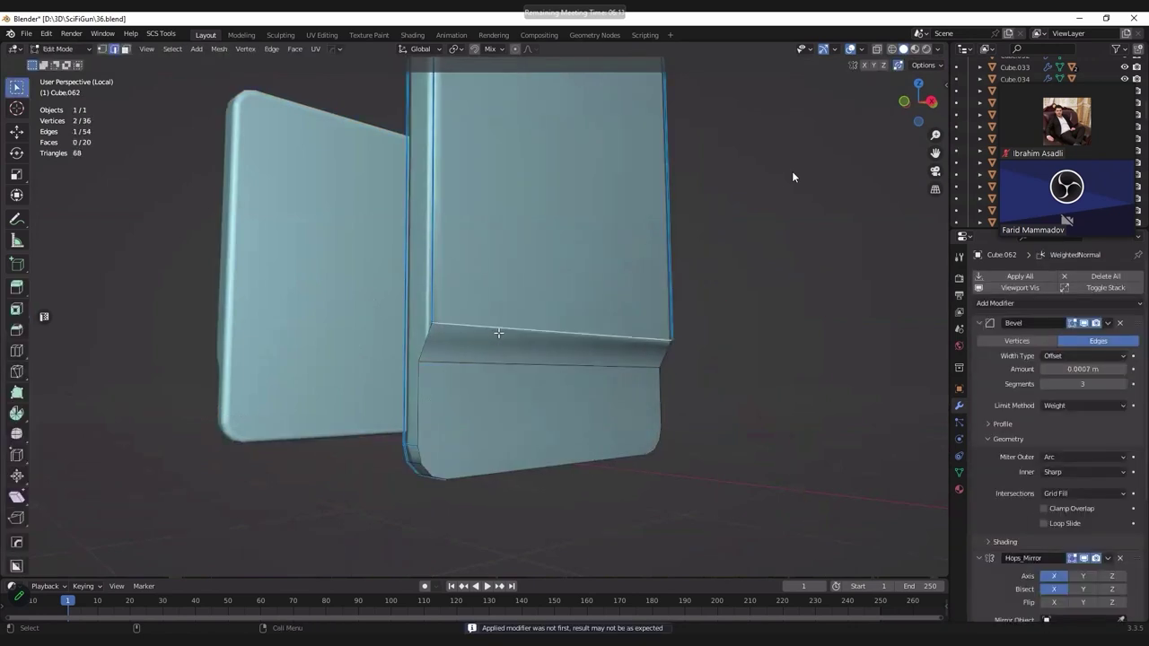
pyautogui.keyDown('shift'); pyautogui.click(556, 404); pyautogui.keyUp('shift')
pyautogui.keyDown('shift'); pyautogui.click(616, 344); pyautogui.keyUp('shift')
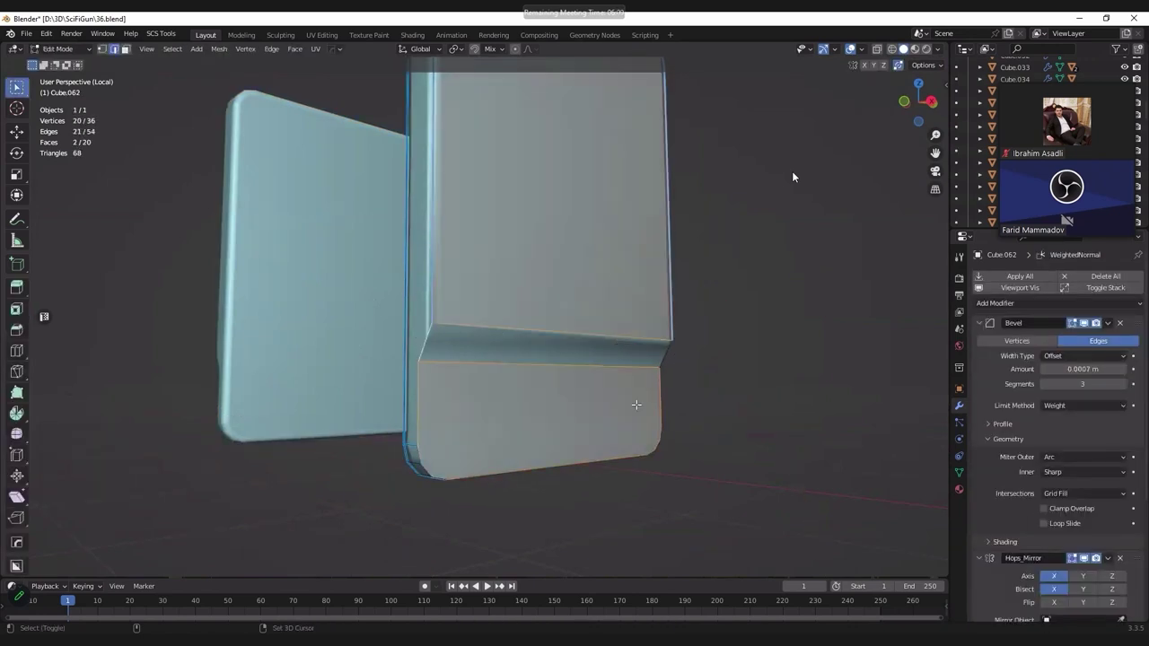
pyautogui.keyDown('shift'); pyautogui.click(619, 348); pyautogui.keyUp('shift')
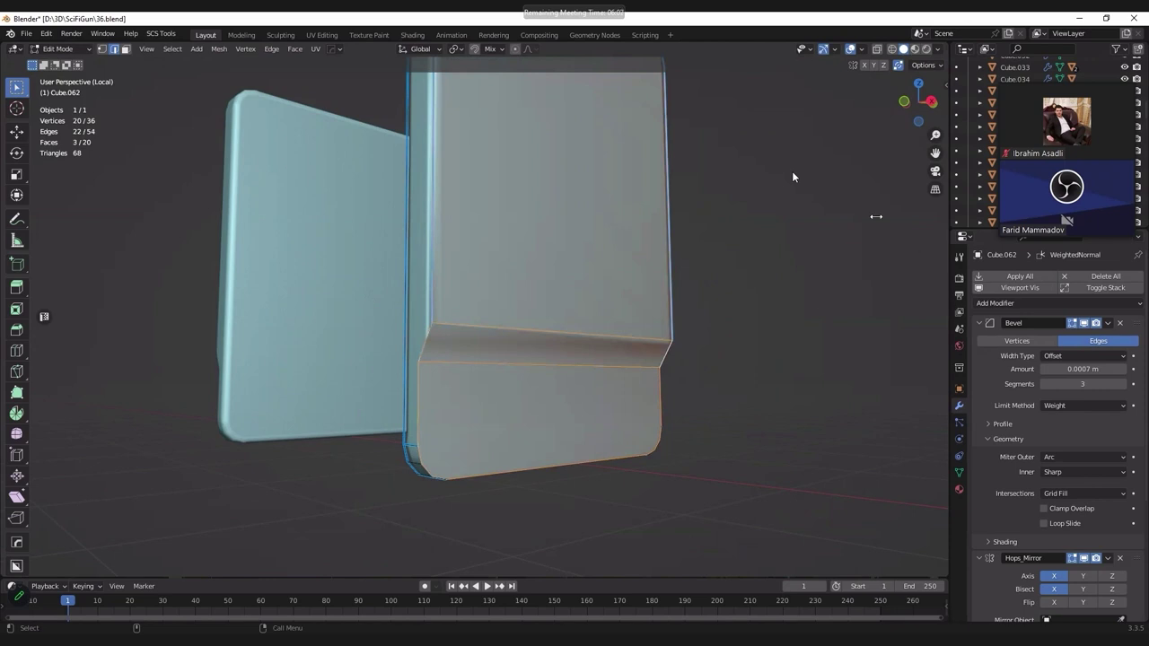
pyautogui.press('n')
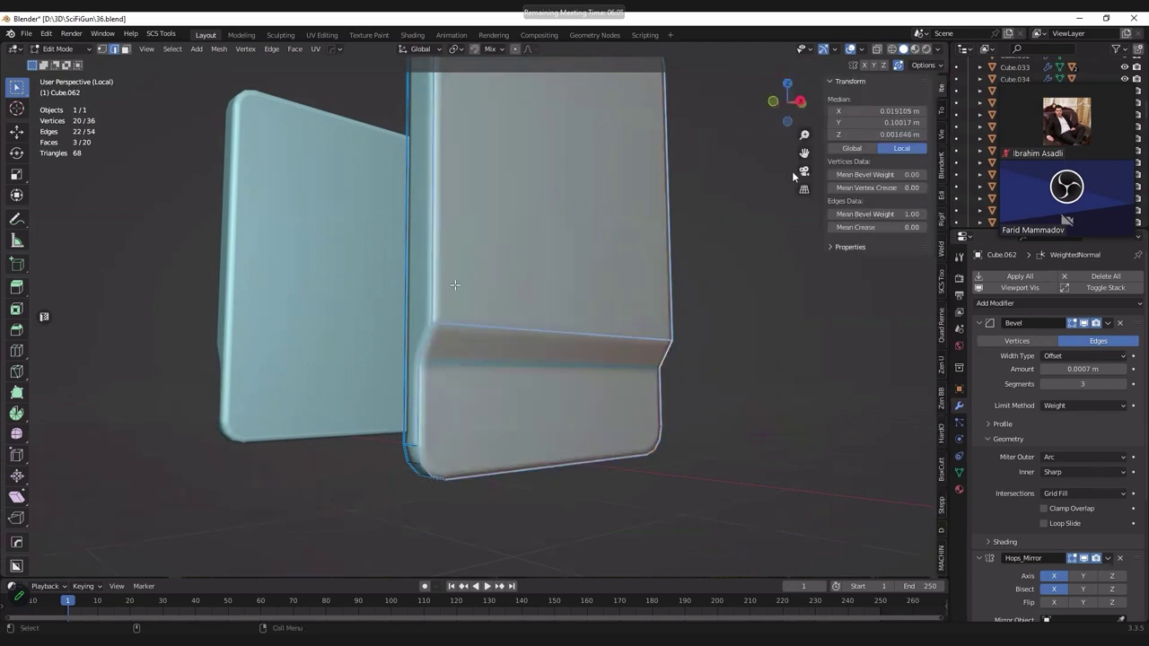
pyautogui.click(456, 286)
pyautogui.moveTo(461, 256); pyautogui.dragTo(515, 261, button='middle')
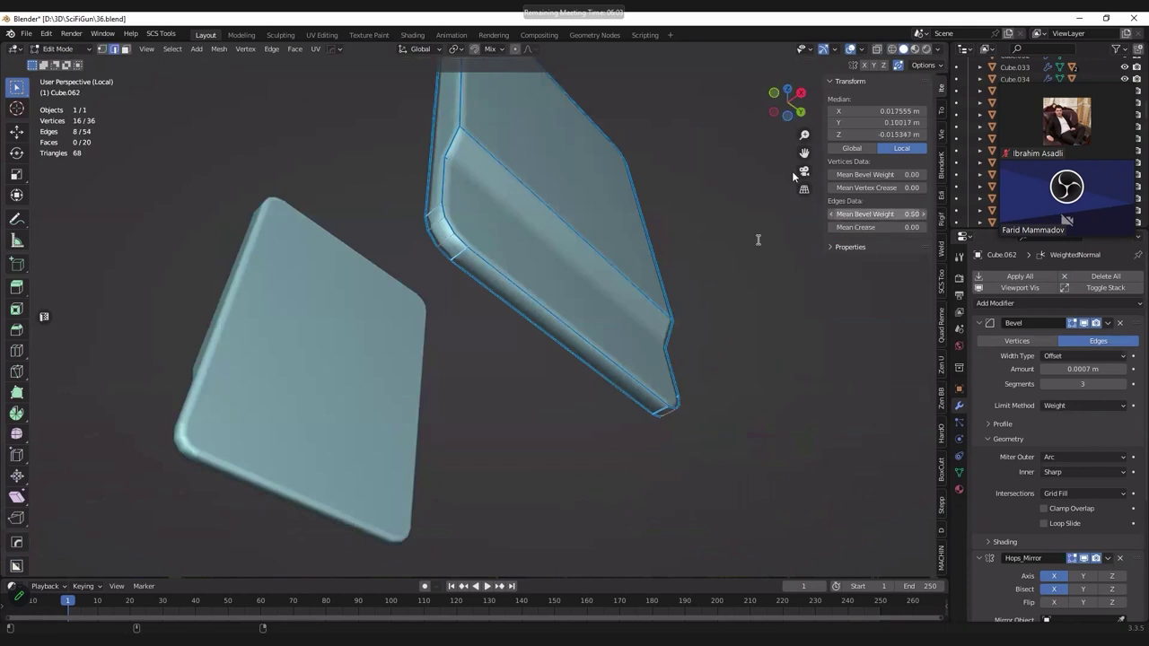
pyautogui.keyDown('alt'); pyautogui.click(539, 276); pyautogui.keyUp('alt')
pyautogui.moveTo(533, 386)
pyautogui.keyDown('alt'); pyautogui.mouseDown(button='middle')
pyautogui.moveTo(443, 226)
pyautogui.moveTo(629, 260)
pyautogui.mouseUp(button='middle'); pyautogui.keyUp('alt')
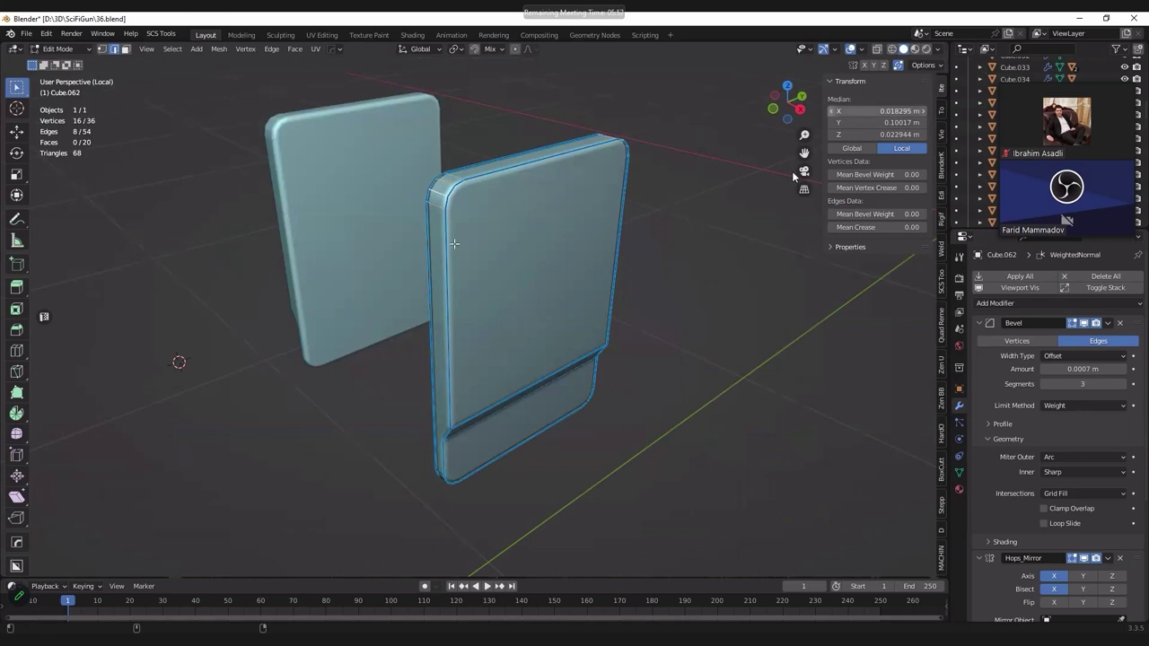
pyautogui.moveTo(455, 244)
pyautogui.keyDown('alt'); pyautogui.mouseDown(button='middle')
pyautogui.moveTo(423, 256)
pyautogui.moveTo(395, 221)
pyautogui.mouseUp(button='middle'); pyautogui.keyUp('alt')
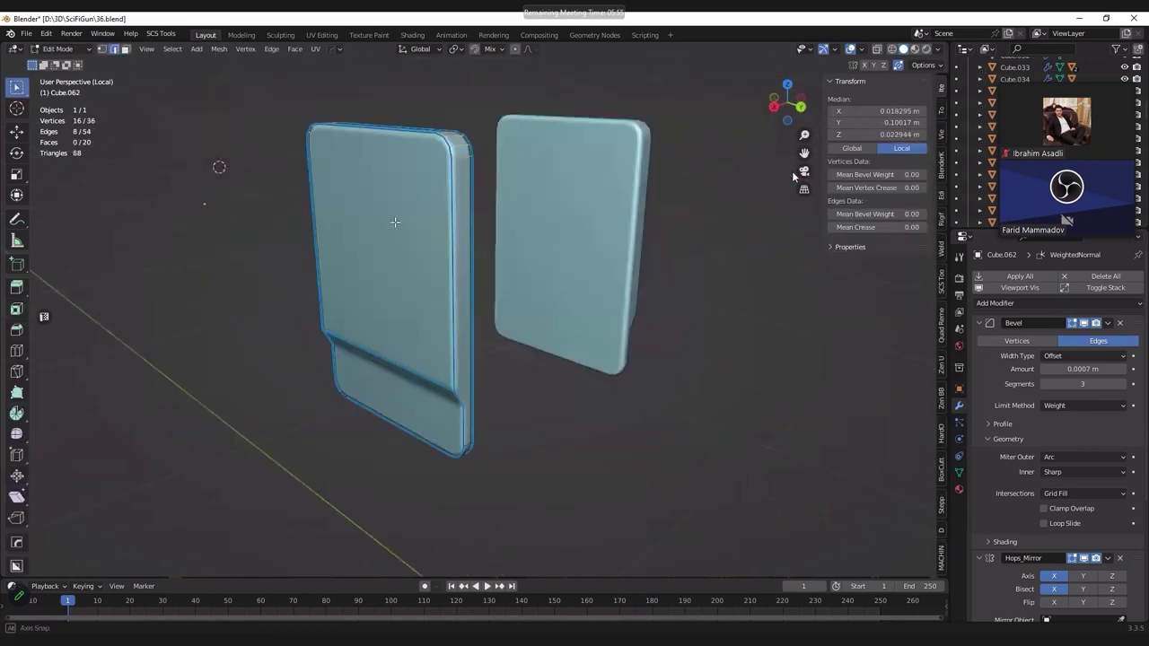
pyautogui.moveTo(535, 229)
pyautogui.keyDown('alt'); pyautogui.mouseDown(button='middle')
pyautogui.moveTo(528, 216)
pyautogui.moveTo(496, 292)
pyautogui.mouseUp(button='middle'); pyautogui.keyUp('alt')
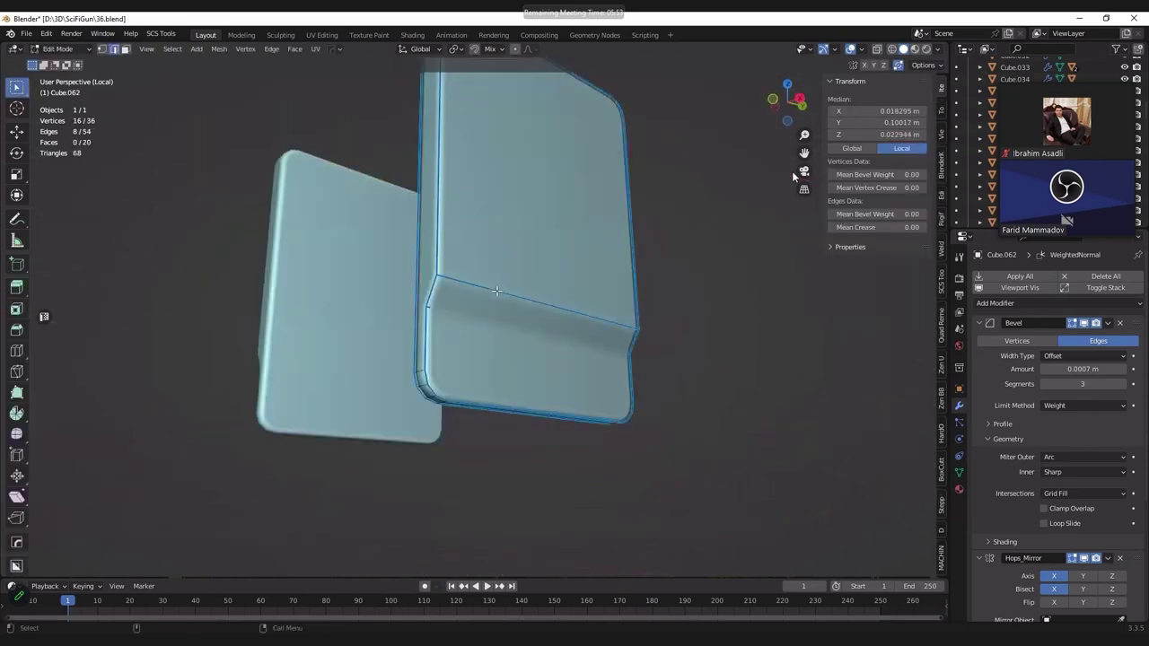
# Step: Edge-slide the groove's border edge to widen the groove, then check it from the side
pyautogui.press('Tab')
pyautogui.press('Tab')
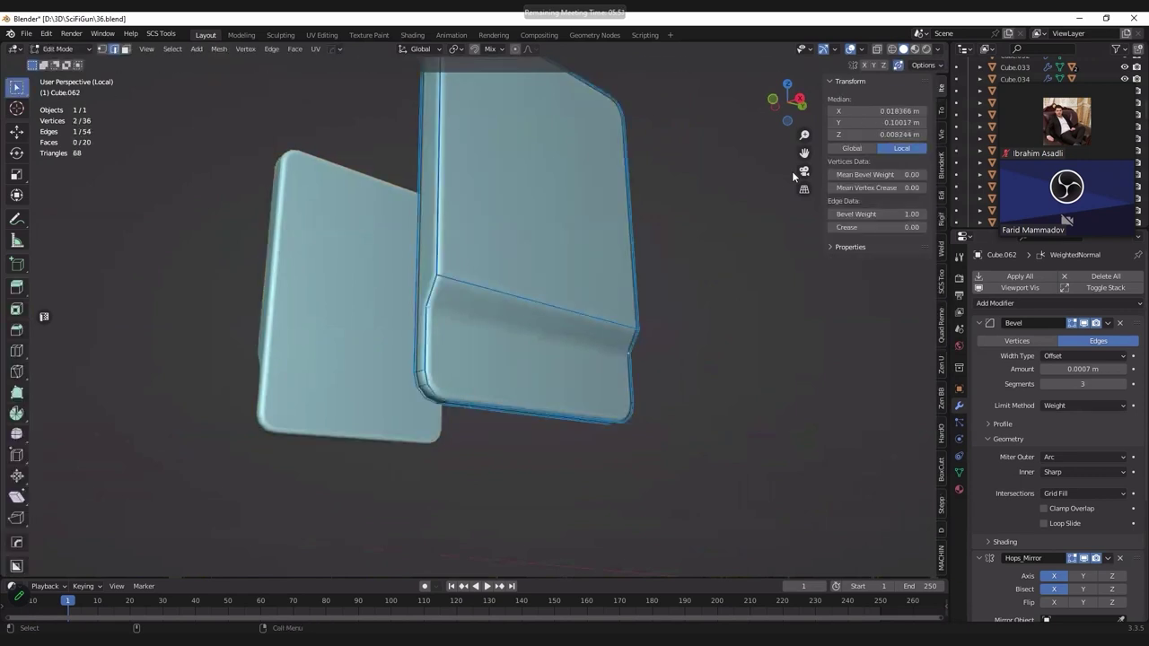
pyautogui.click(547, 348)
pyautogui.press('g')
pyautogui.press('g')
pyautogui.click(582, 331)
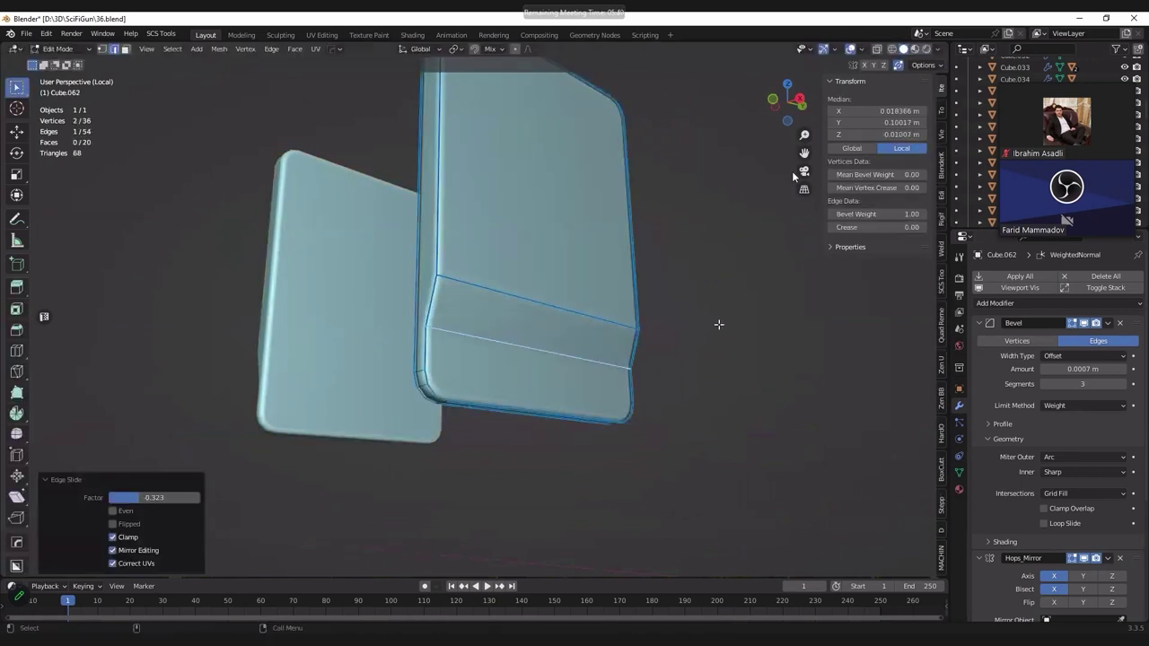
pyautogui.press('Tab')
pyautogui.scroll(-3, 673, 291)
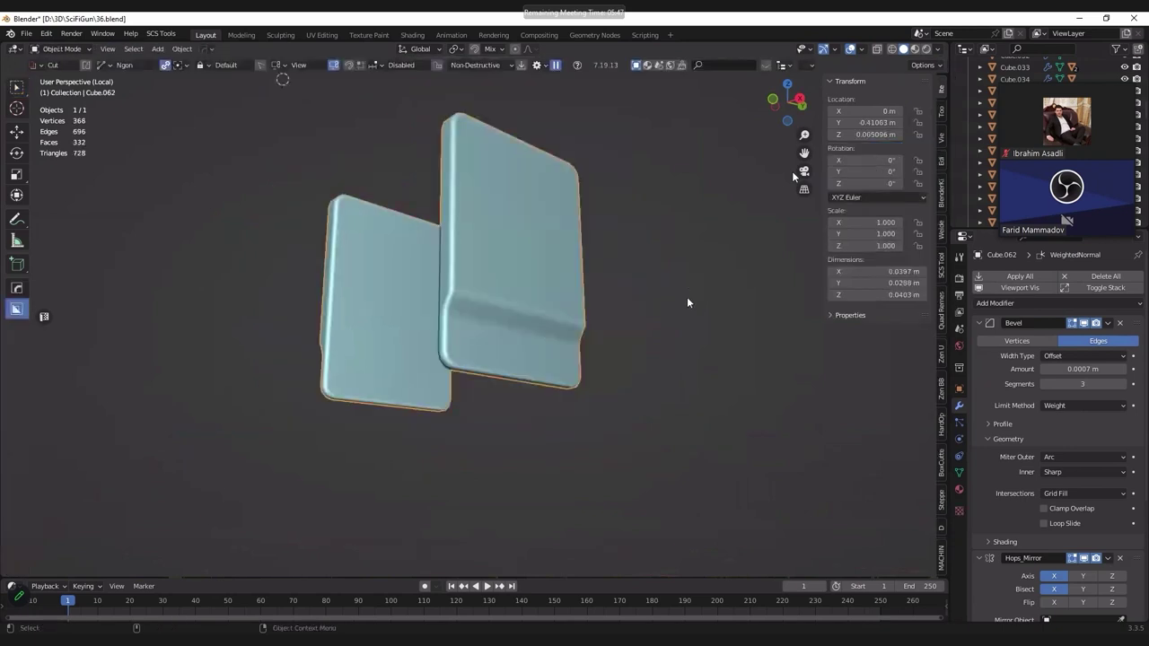
pyautogui.press('KP_3')
pyautogui.press('KP_3')
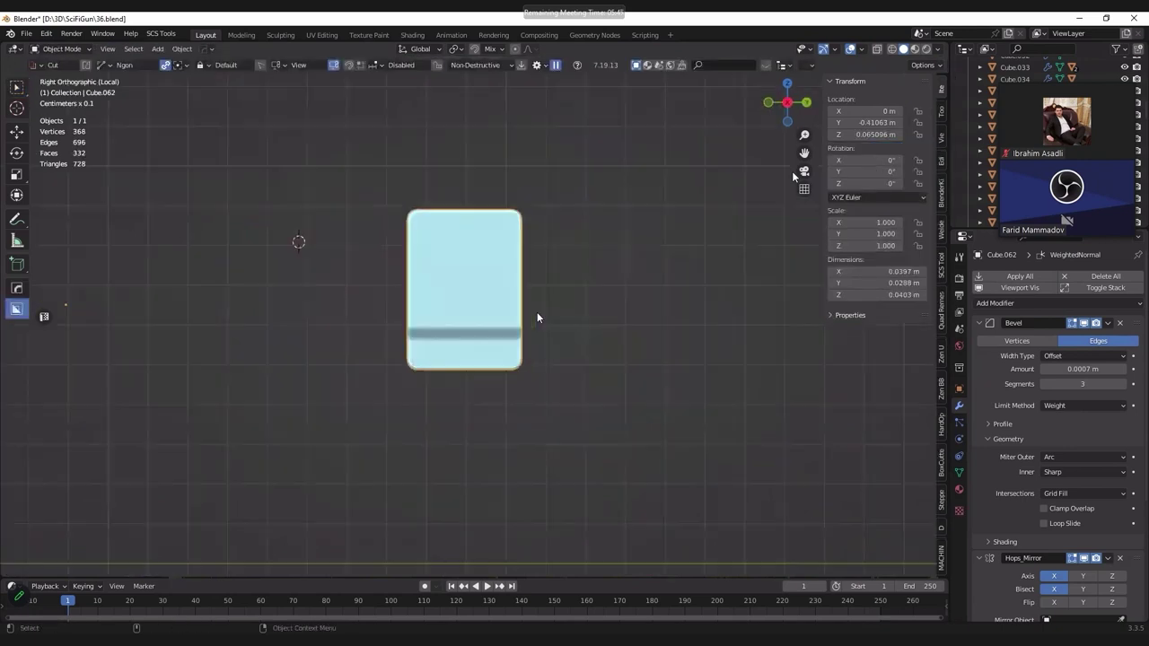
pyautogui.scroll(3, 262, 377)
pyautogui.scroll(3, 263, 374)
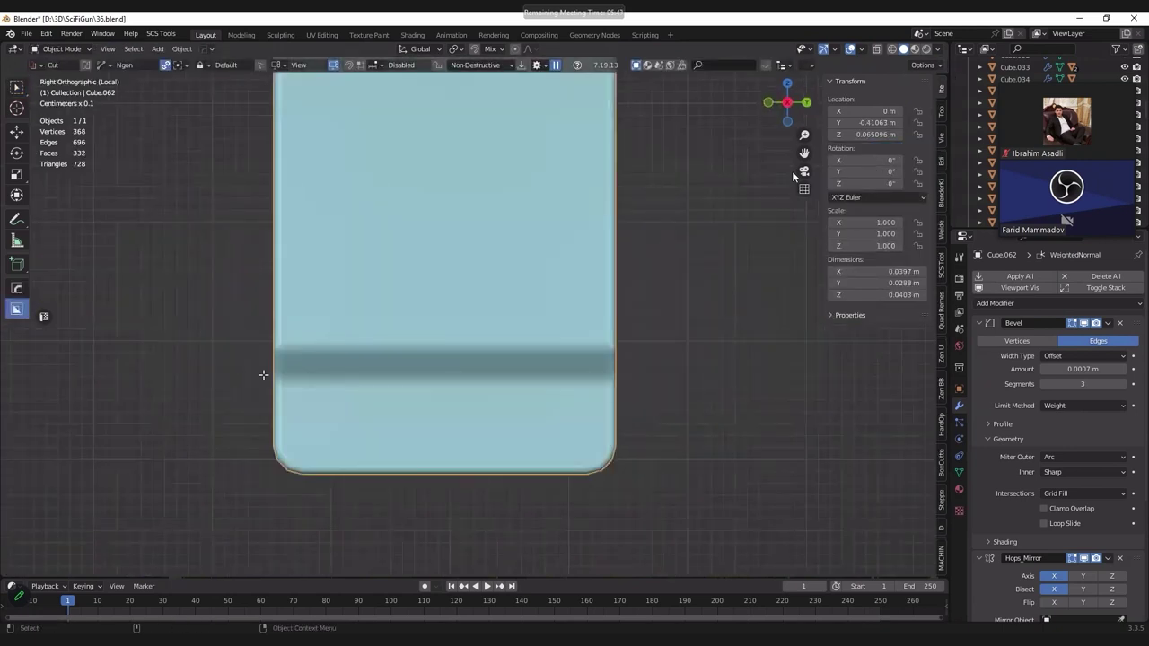
pyautogui.moveTo(351, 367); pyautogui.dragTo(618, 378, button='middle')
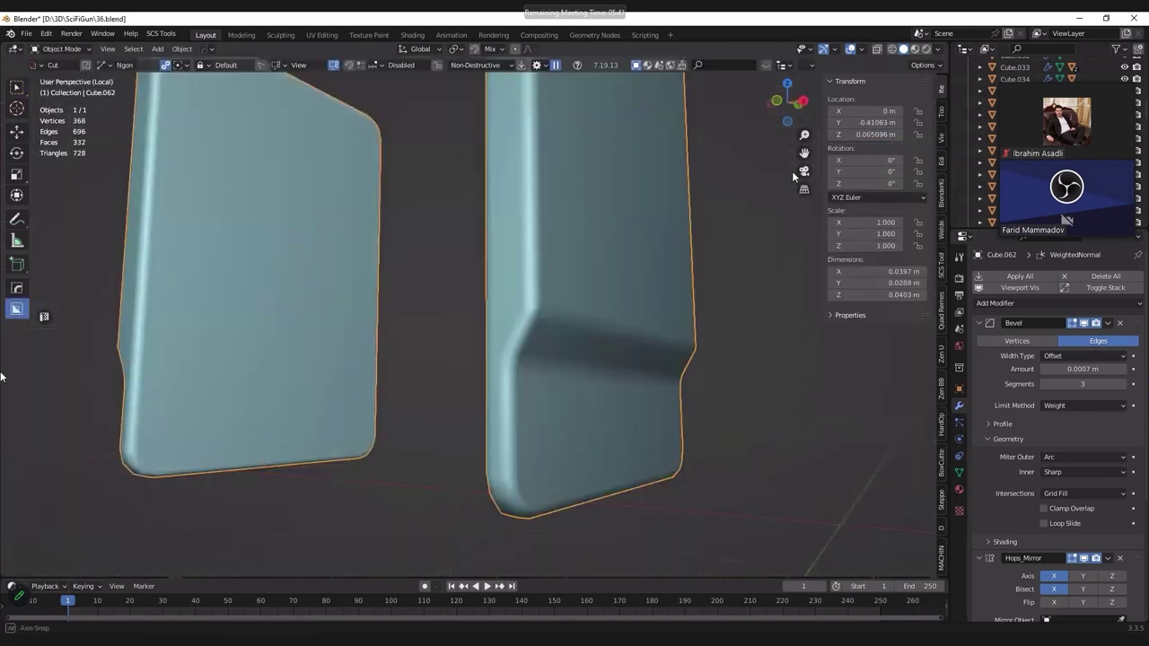
# Step: Move the lower step's edge loop about 0.000856 m along X and exit Edit Mode
pyautogui.press('Tab')
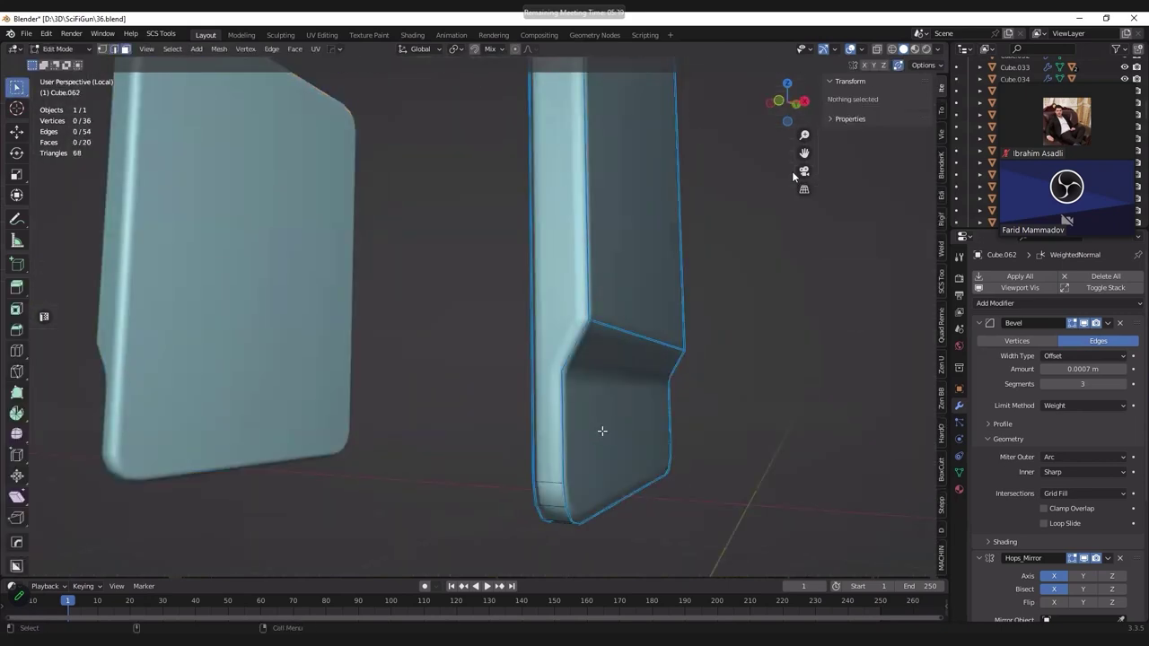
pyautogui.moveTo(548, 417)
pyautogui.mouseDown(button='middle')
pyautogui.moveTo(636, 391)
pyautogui.moveTo(664, 342)
pyautogui.mouseUp(button='middle')
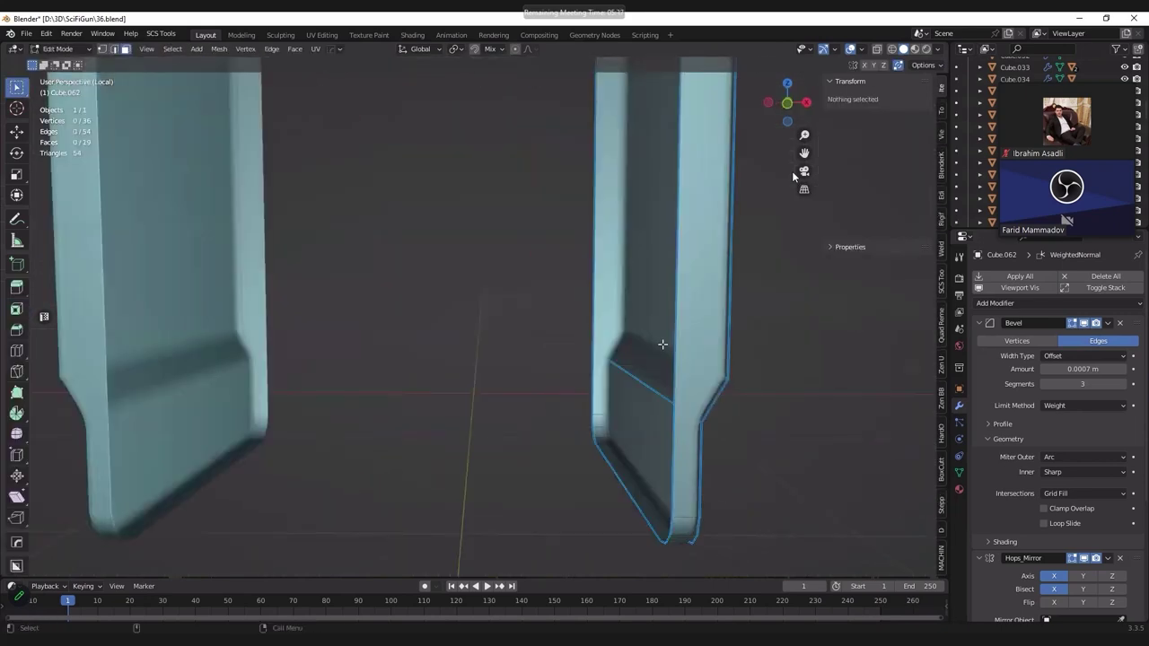
pyautogui.press('2')
pyautogui.keyDown('alt'); pyautogui.click(668, 343); pyautogui.keyUp('alt')
pyautogui.press('g')
pyautogui.press('x')
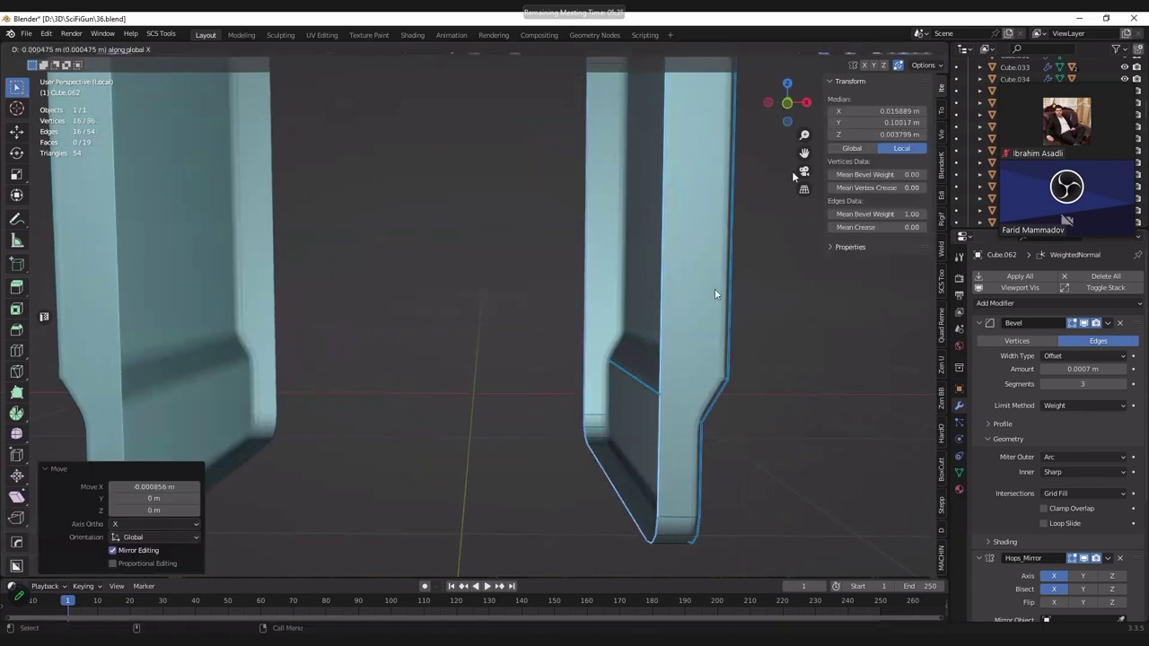
pyautogui.press('Tab')
pyautogui.scroll(2, 639, 326)
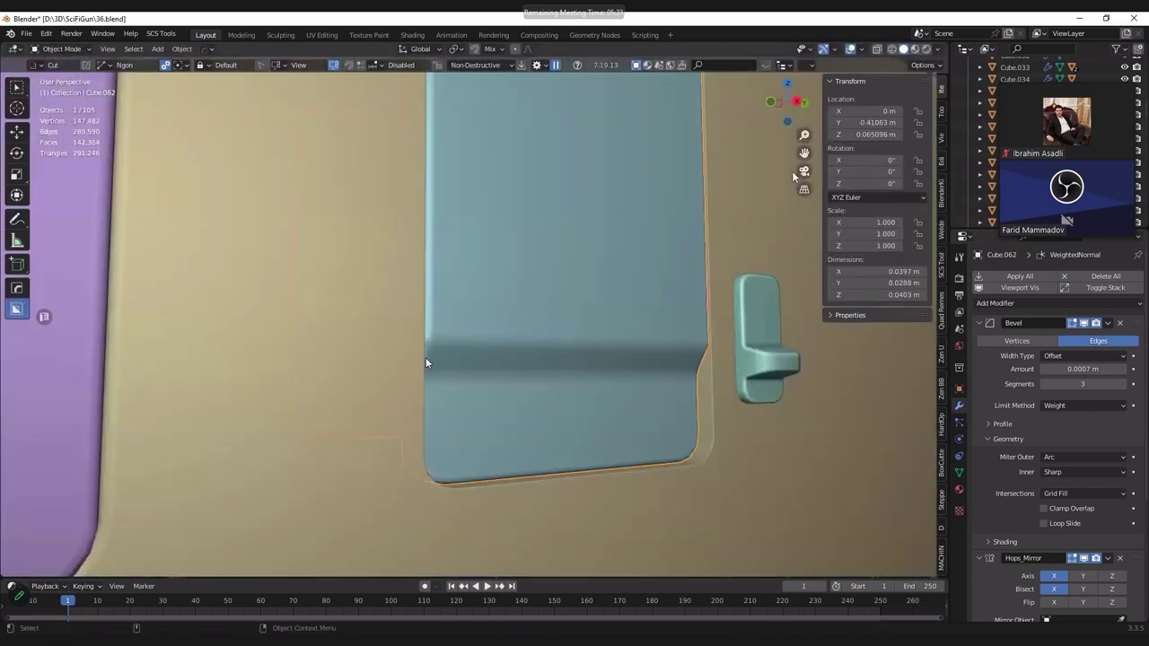
pyautogui.scroll(-5, 400, 371)
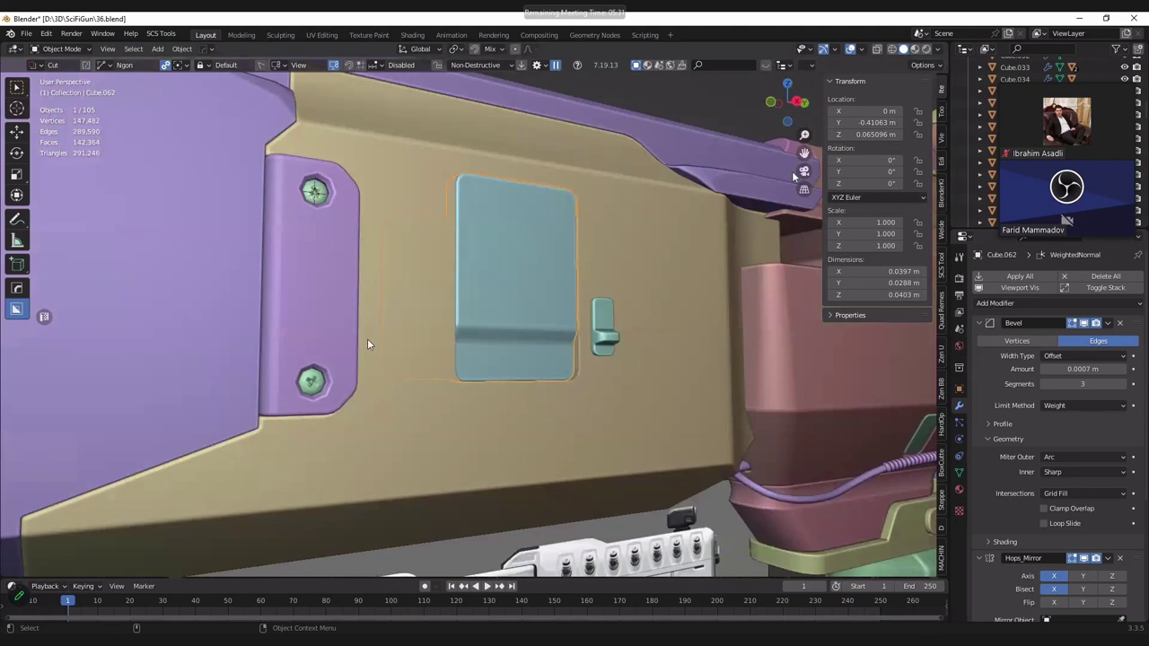
# Step: Edit the side plate and select the recess rim edges, removing two unwanted edges
pyautogui.click(367, 343)
pyautogui.scroll(2, 304, 322)
pyautogui.press('Tab')
pyautogui.scroll(2, 290, 318)
pyautogui.click(313, 269)
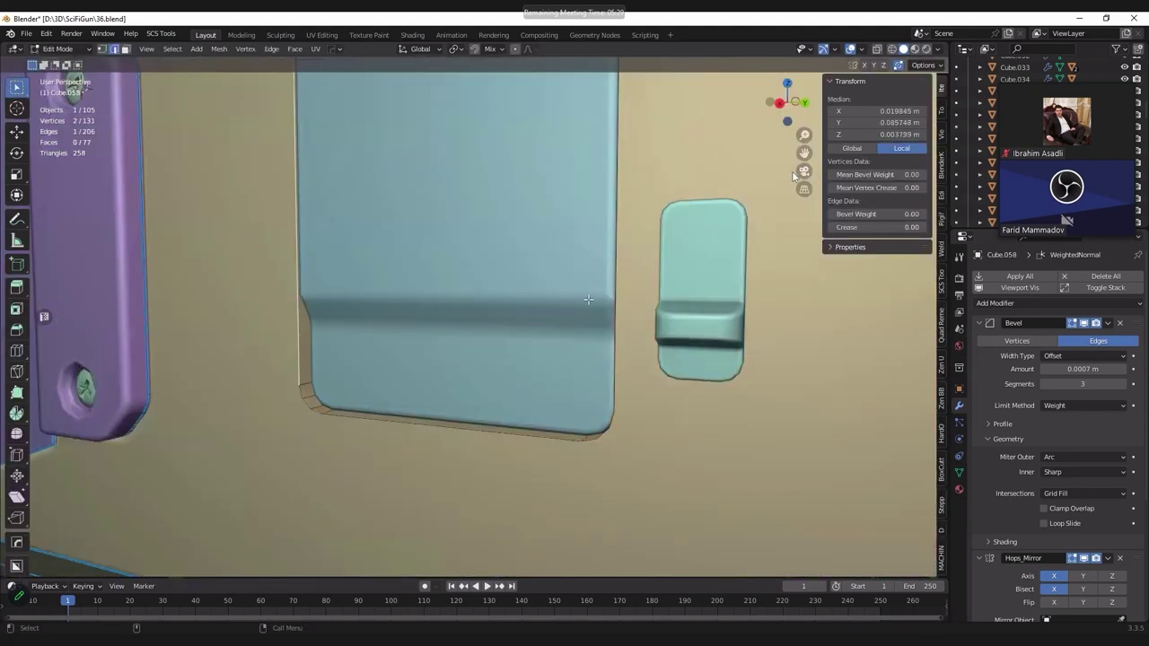
pyautogui.keyDown('ctrl'); pyautogui.click(382, 417); pyautogui.keyUp('ctrl')
pyautogui.scroll(-2, 508, 350)
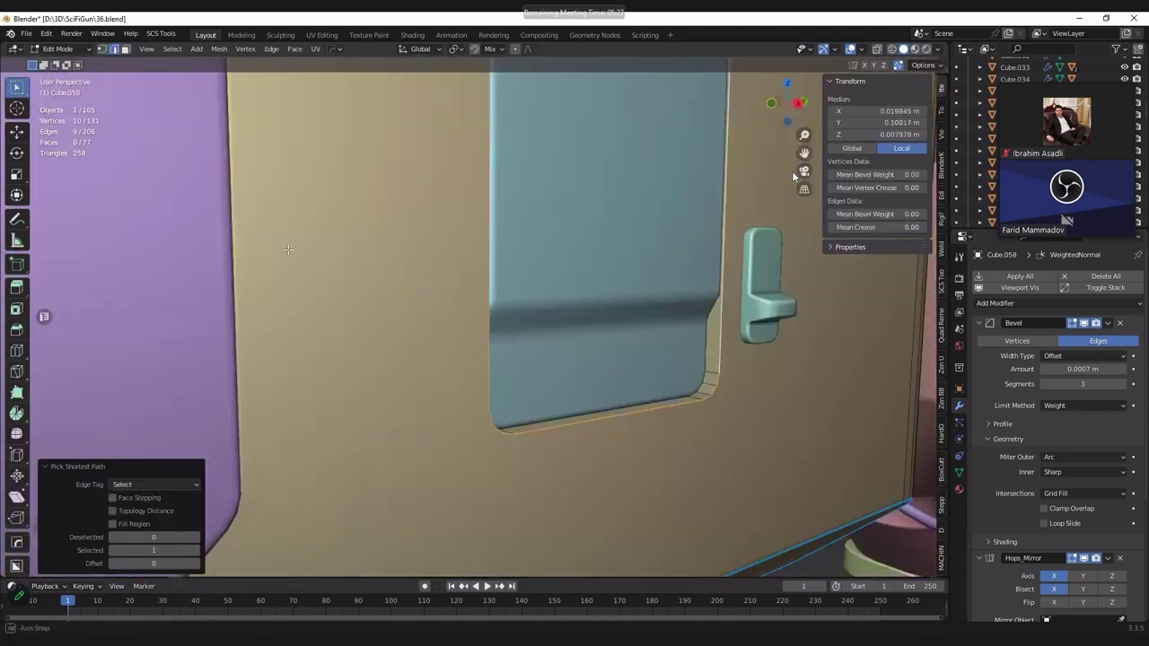
pyautogui.scroll(-2, 695, 325)
pyautogui.scroll(2, 713, 328)
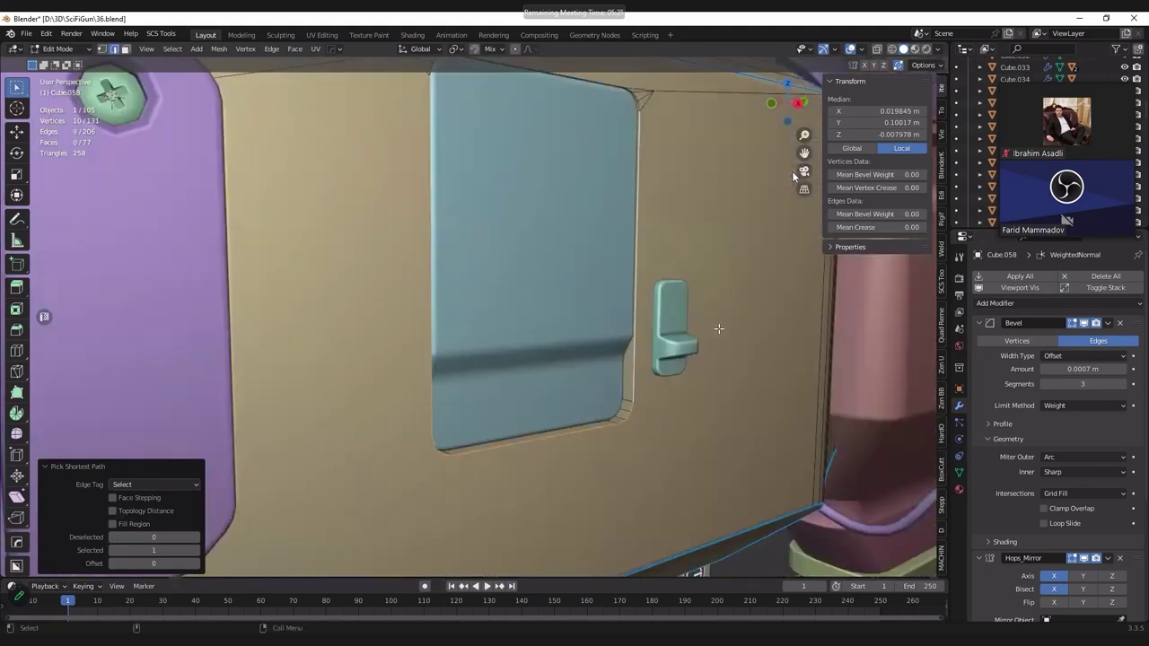
pyautogui.press('b')
pyautogui.moveTo(377, 193); pyautogui.dragTo(463, 215, button='middle')
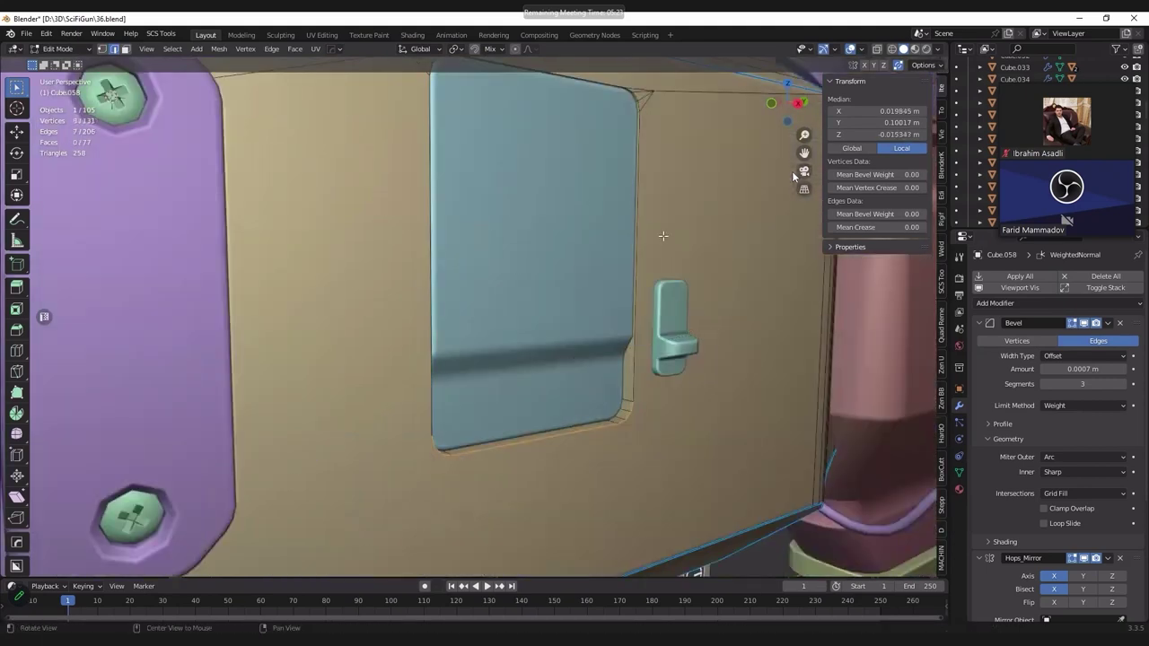
# Step: Try a Ctrl+B bevel on the selected rim edges, then undo it
pyautogui.moveTo(669, 306); pyautogui.dragTo(707, 311, button='middle')
pyautogui.hotkey('alt', 'z')
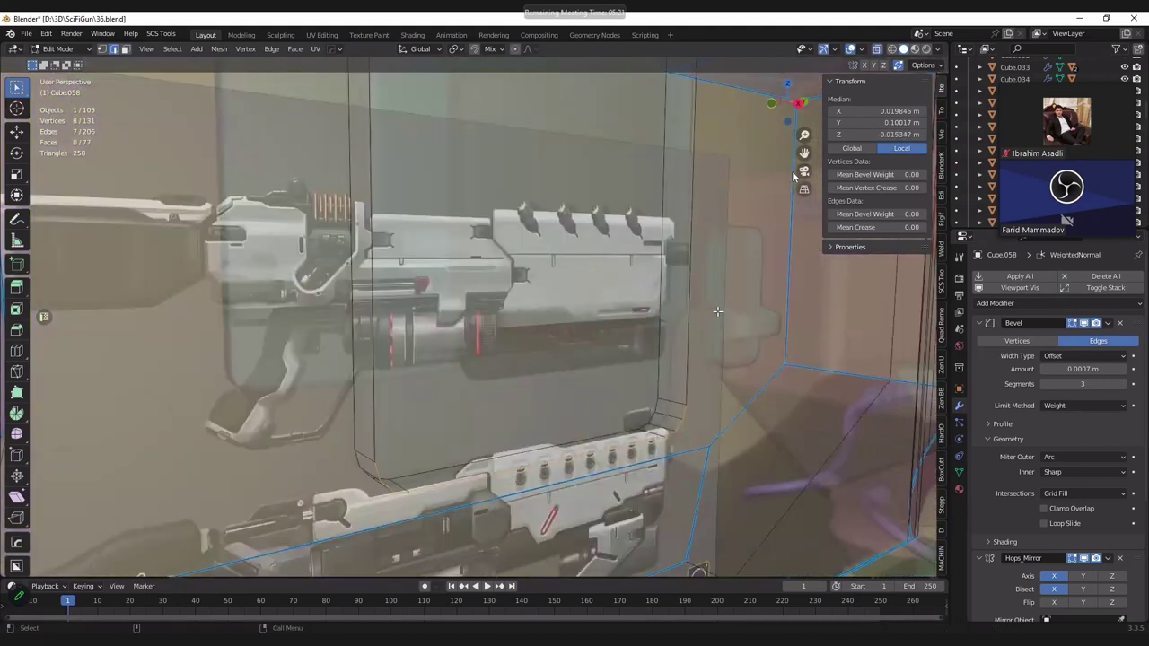
pyautogui.hotkey('alt', 'z')
pyautogui.hotkey('ctrl', 'b')
pyautogui.click(699, 392)
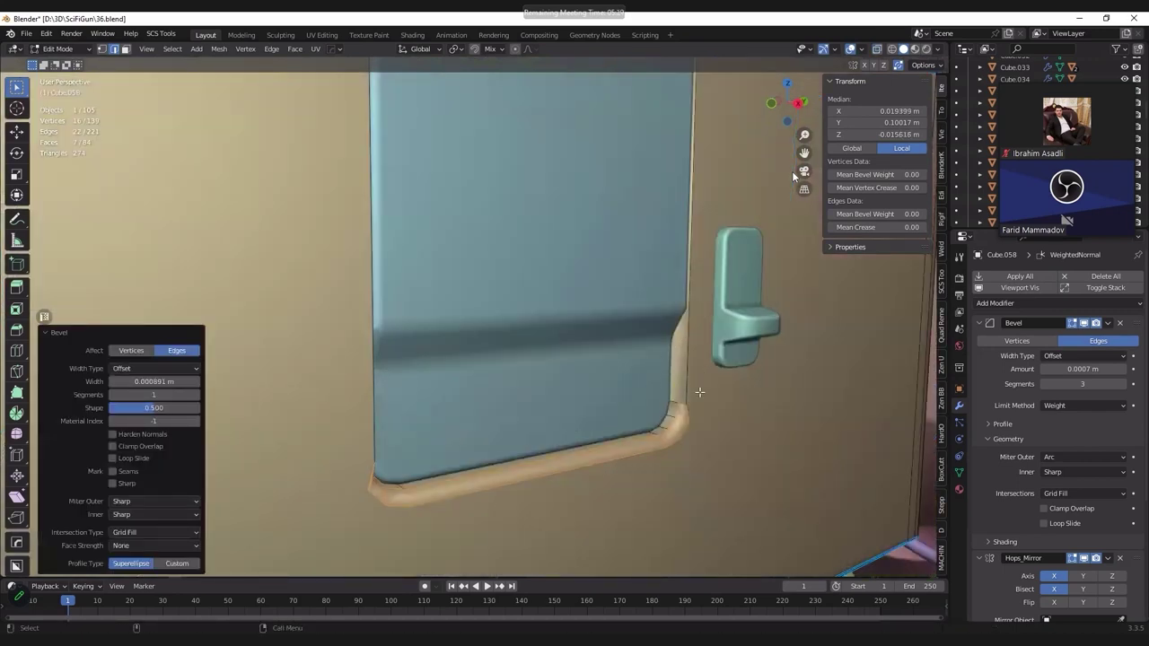
pyautogui.hotkey('ctrl', 'z')
pyautogui.hotkey('ctrl', 'z')
# Step: Reselect the rim edges from the latch to the left corner and give them bevel weight 1
pyautogui.click(687, 399)
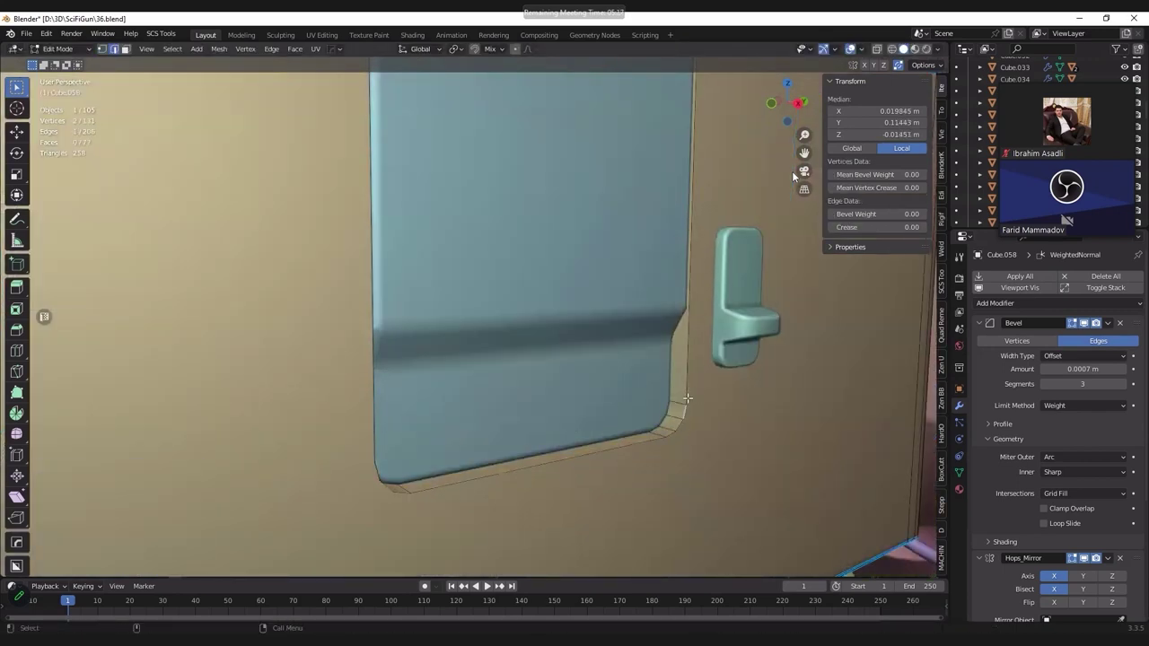
pyautogui.moveTo(656, 398); pyautogui.dragTo(673, 406, button='middle')
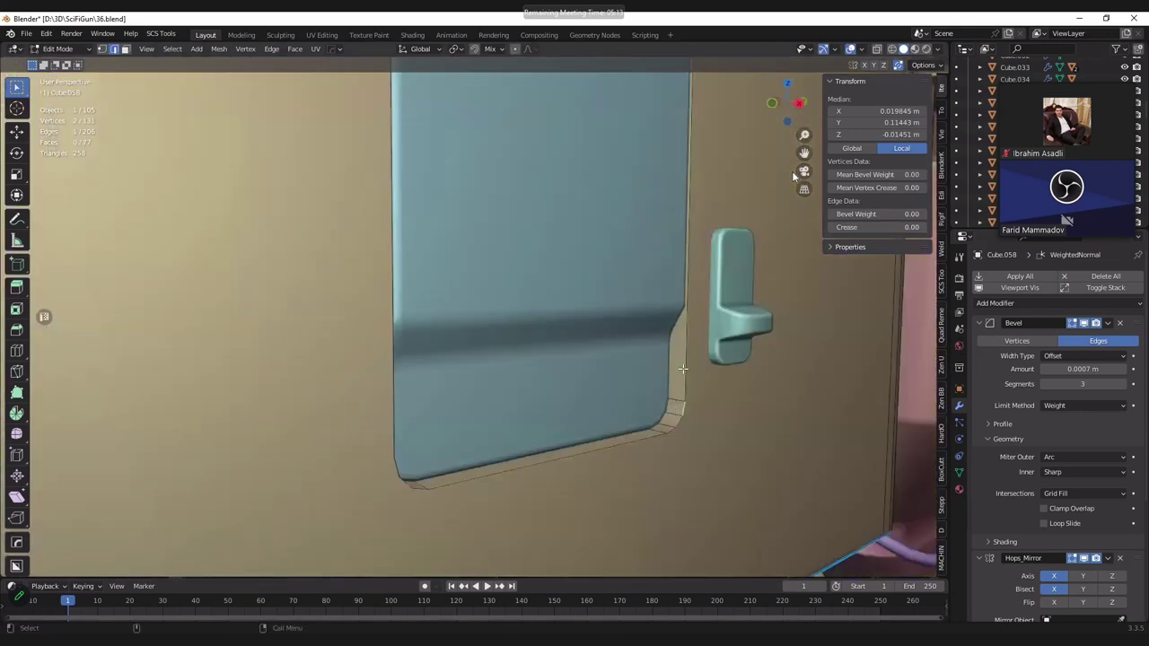
pyautogui.click(682, 368)
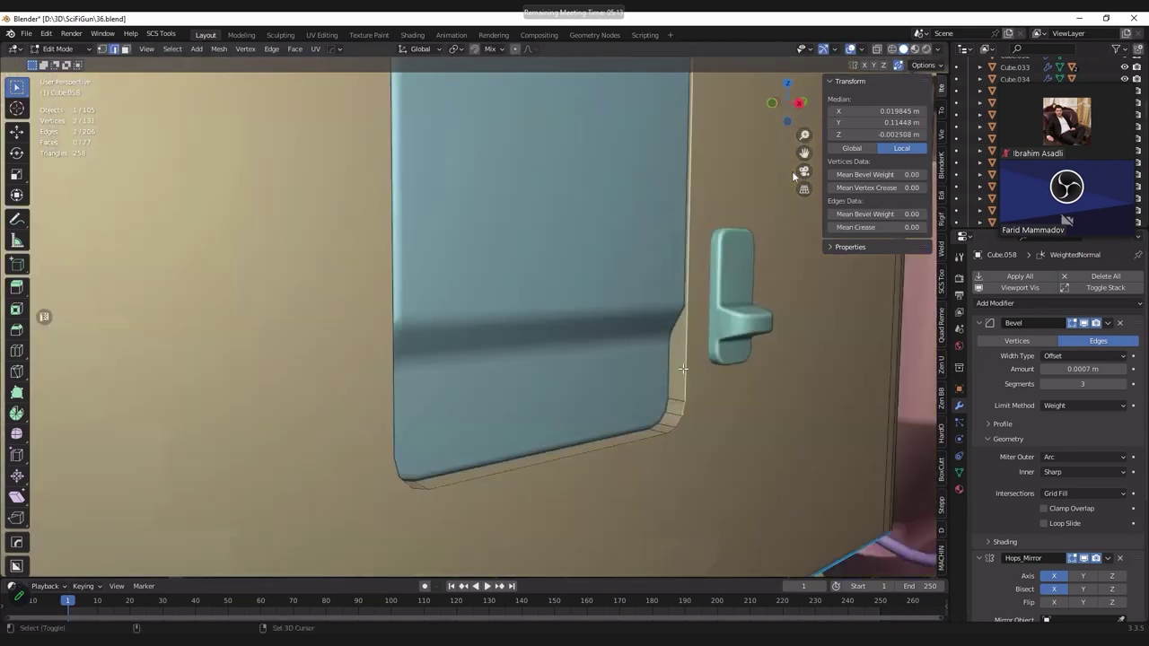
pyautogui.moveTo(307, 358); pyautogui.dragTo(245, 358, button='middle')
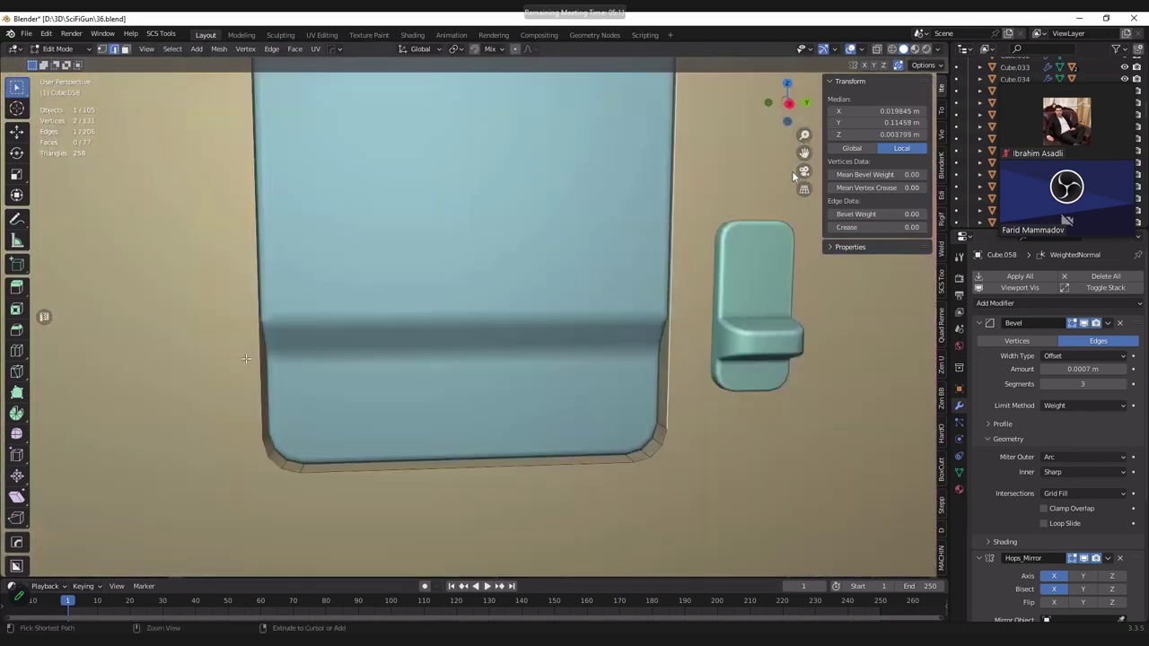
pyautogui.keyDown('ctrl'); pyautogui.click(246, 358); pyautogui.keyUp('ctrl')
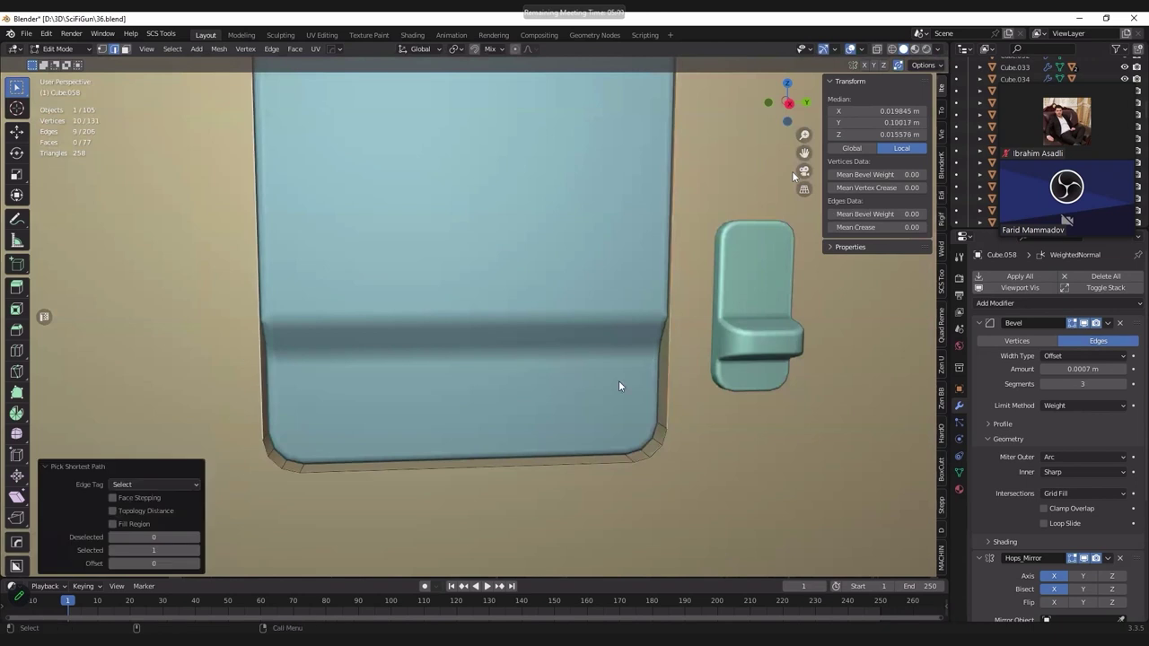
pyautogui.press('Tab')
pyautogui.moveTo(618, 386); pyautogui.dragTo(807, 377, button='middle')
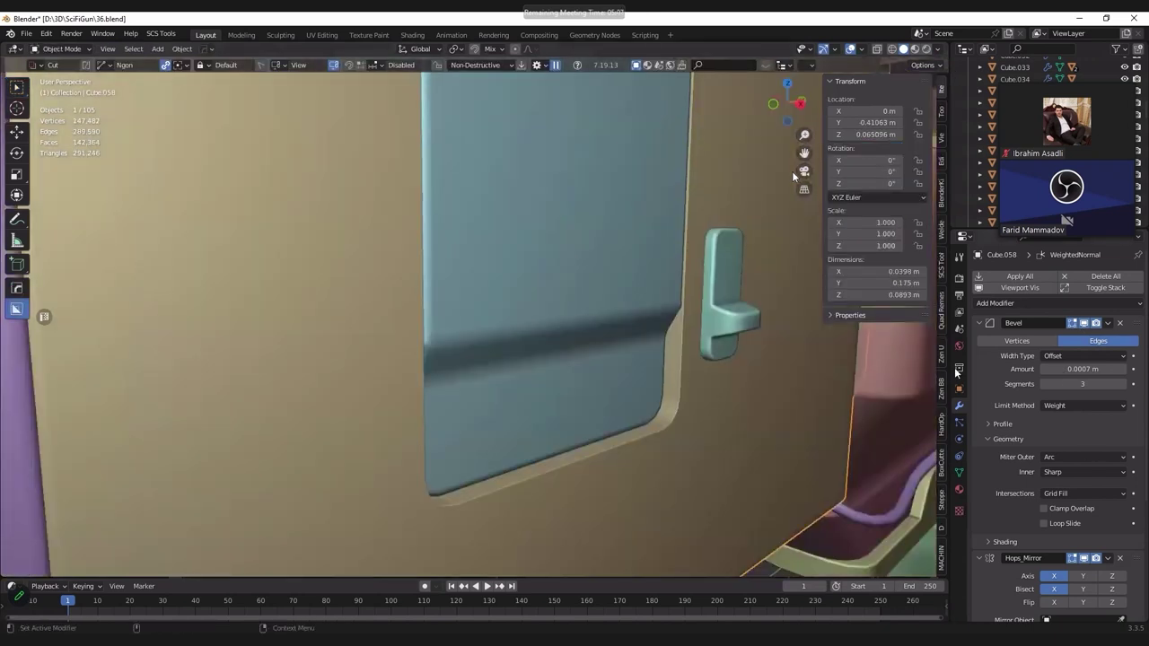
pyautogui.press('Tab')
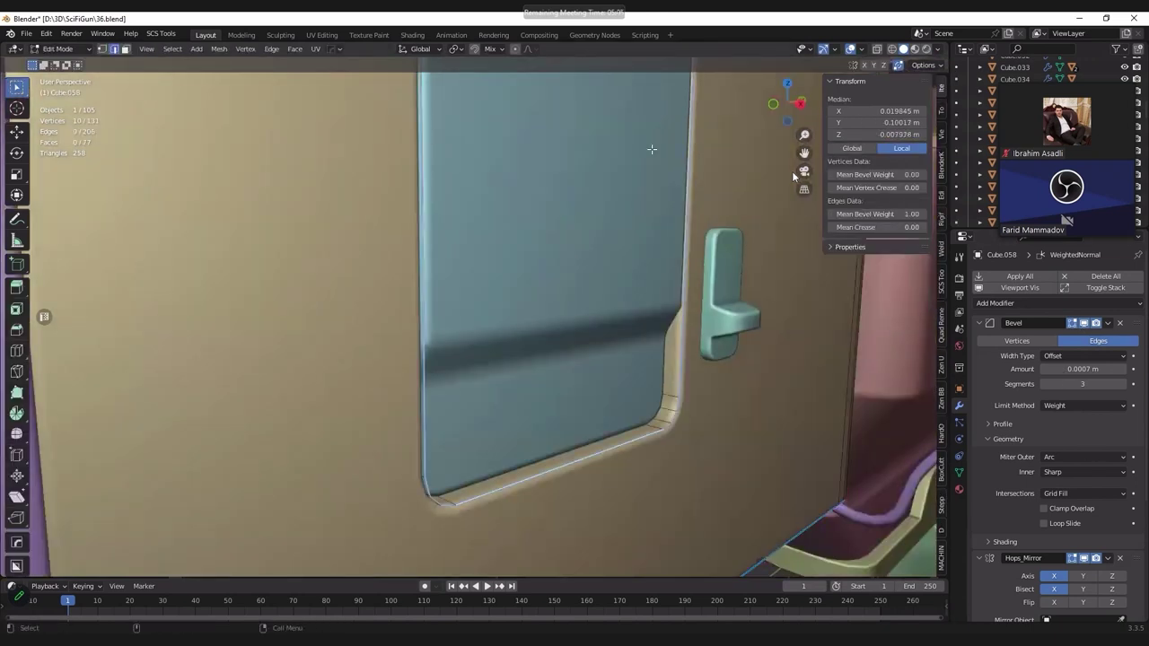
pyautogui.press('Tab')
# Step: Hide the transform sidebar and save the file
pyautogui.scroll(-5, 463, 177)
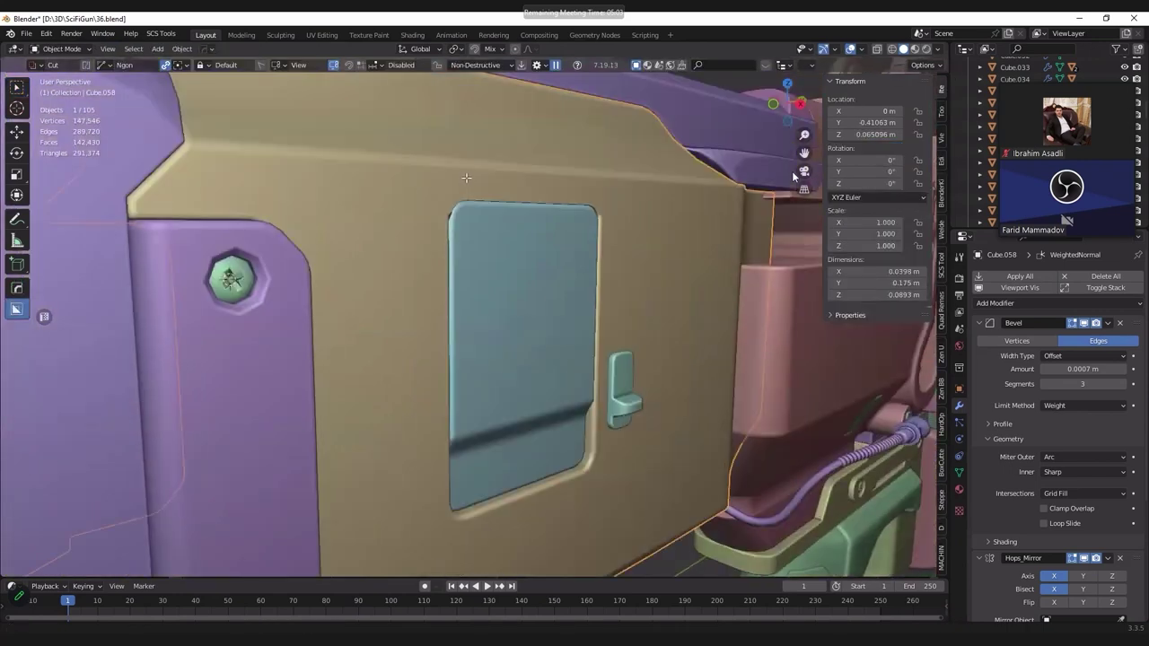
pyautogui.scroll(3, 463, 177)
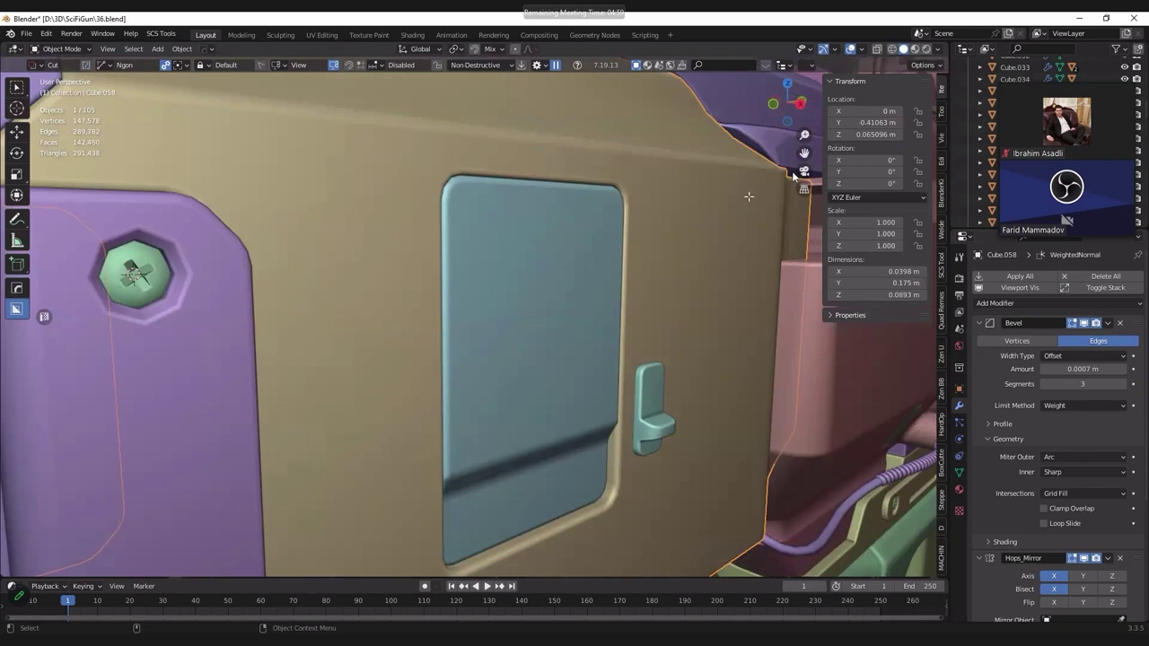
pyautogui.press('n')
pyautogui.scroll(-3, 736, 203)
pyautogui.scroll(-2, 524, 290)
pyautogui.hotkey('ctrl', 's')
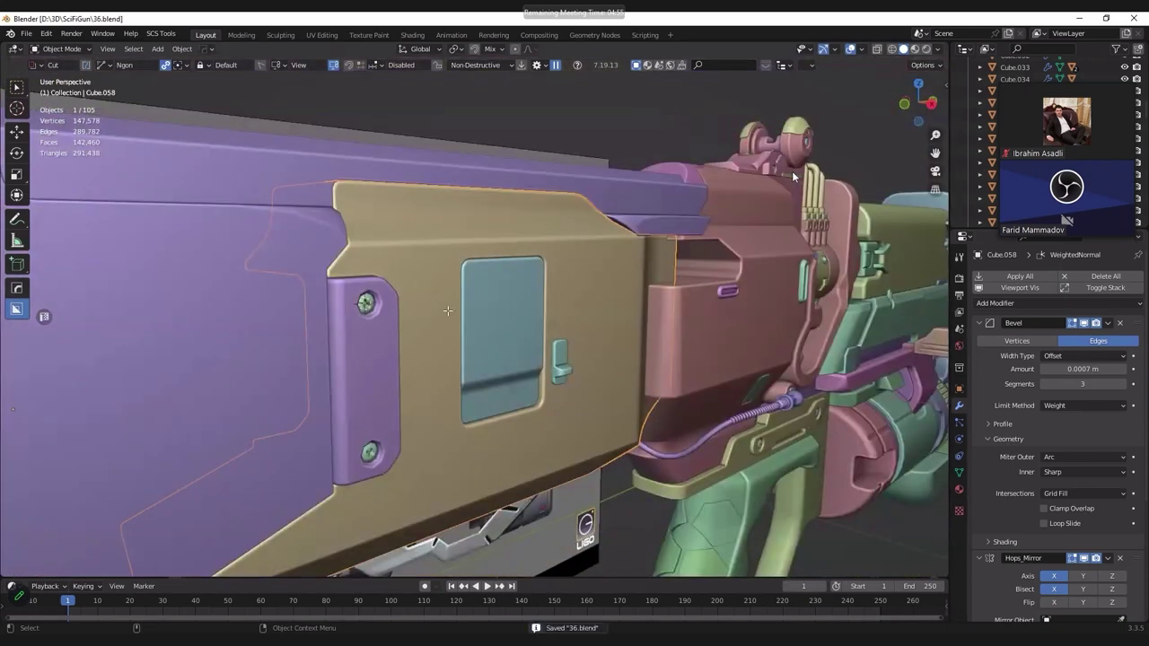
# Step: Turn to a side wireframe view and select the rounded access panel Cube.062
pyautogui.moveTo(447, 310)
pyautogui.mouseDown(button='middle')
pyautogui.moveTo(316, 314)
pyautogui.moveTo(3, 361)
pyautogui.mouseUp(button='middle')
pyautogui.scroll(2, 346, 341)
pyautogui.hotkey('shift', 'z')
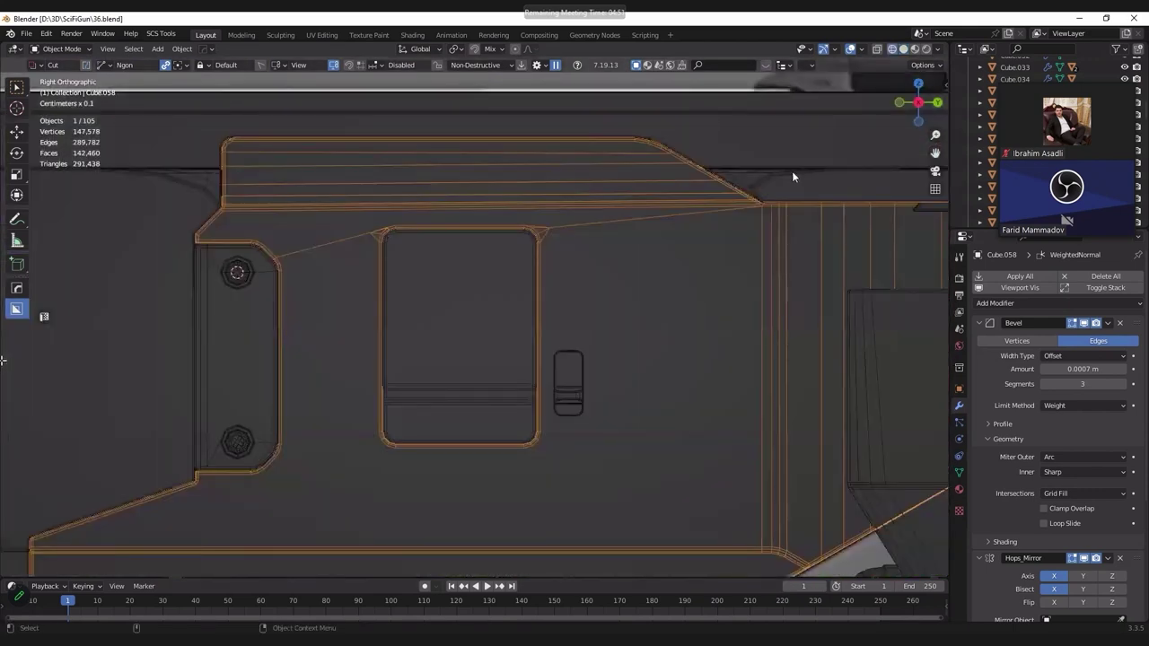
pyautogui.hotkey('shift', 'z')
pyautogui.scroll(2, 392, 282)
pyautogui.click(392, 281)
pyautogui.hotkey('shift', 'z')
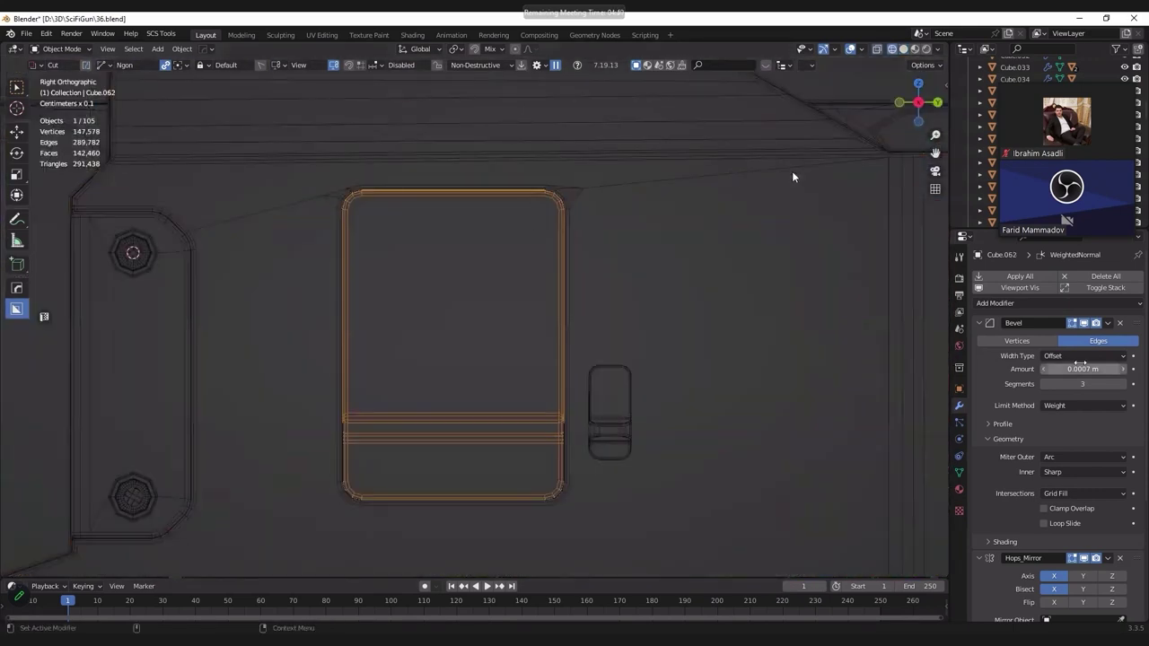
# Step: Set the panel's Bevel modifier Amount to 0.0003 m
pyautogui.click(1080, 363)
pyautogui.write('0.0003')
pyautogui.press('Return')
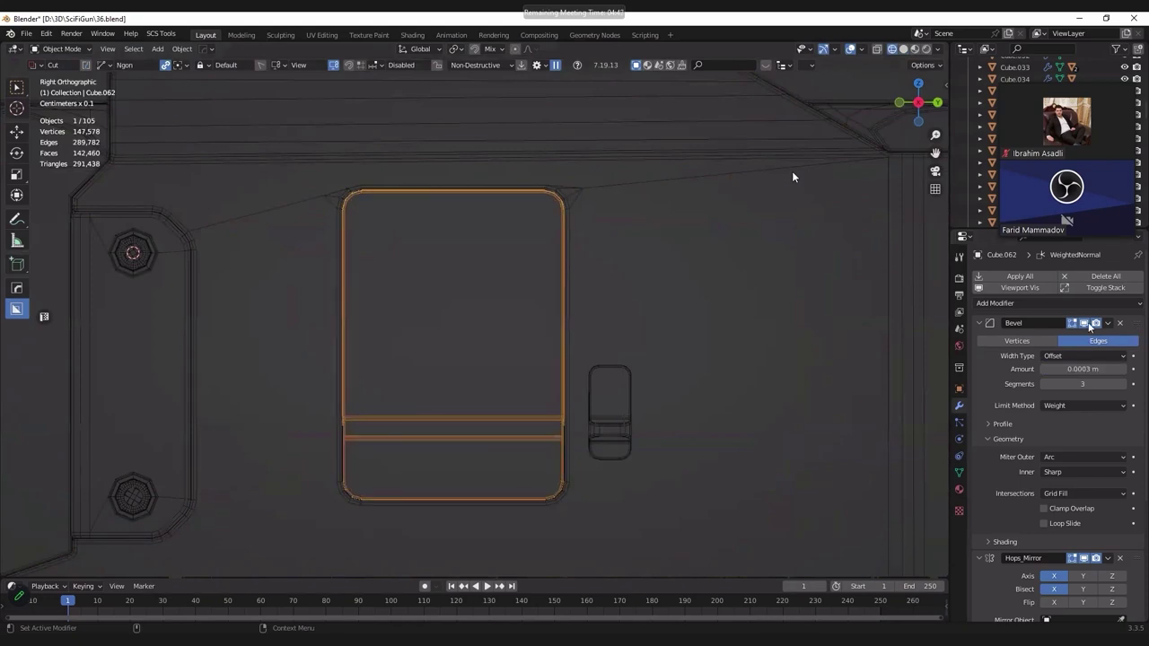
# Step: Switch to solid shading and back to wireframe to check the finer bevel
pyautogui.press('z')
pyautogui.click(588, 385)
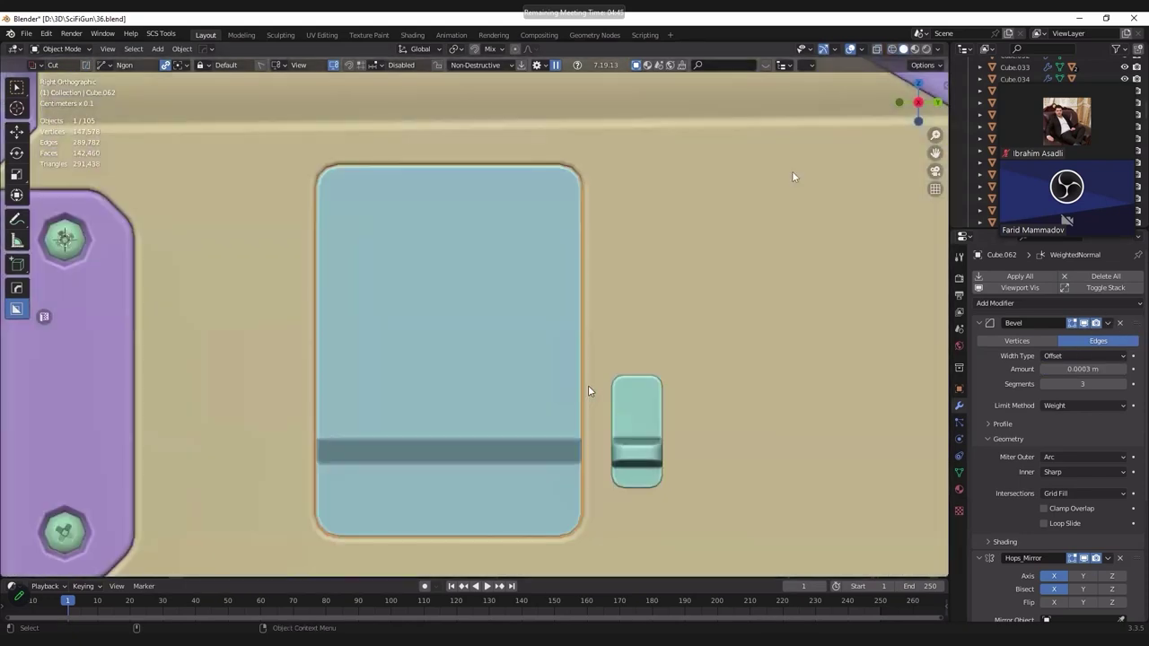
pyautogui.press('z')
pyautogui.click(370, 364)
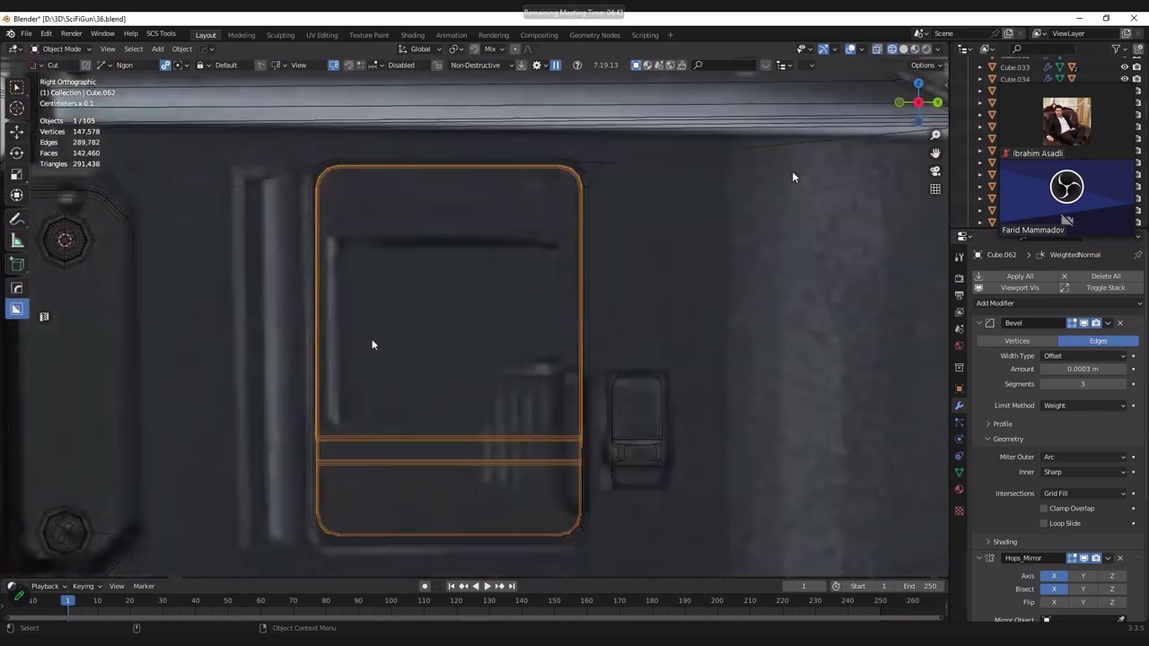
pyautogui.scroll(-2, 372, 338)
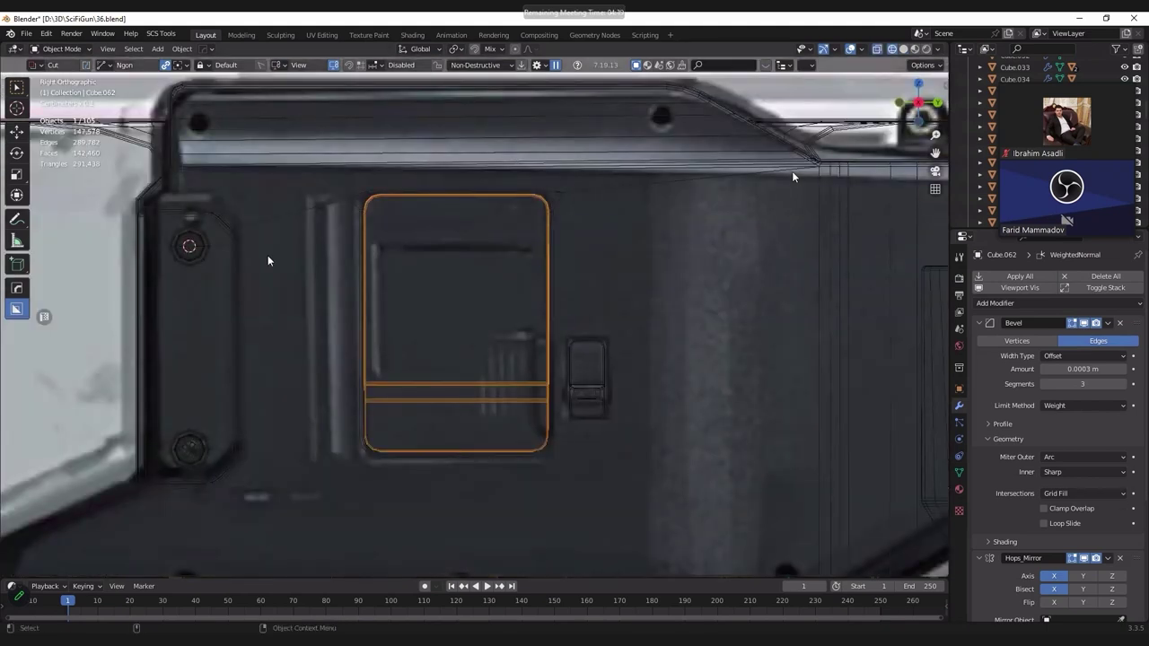
pyautogui.scroll(1, 368, 226)
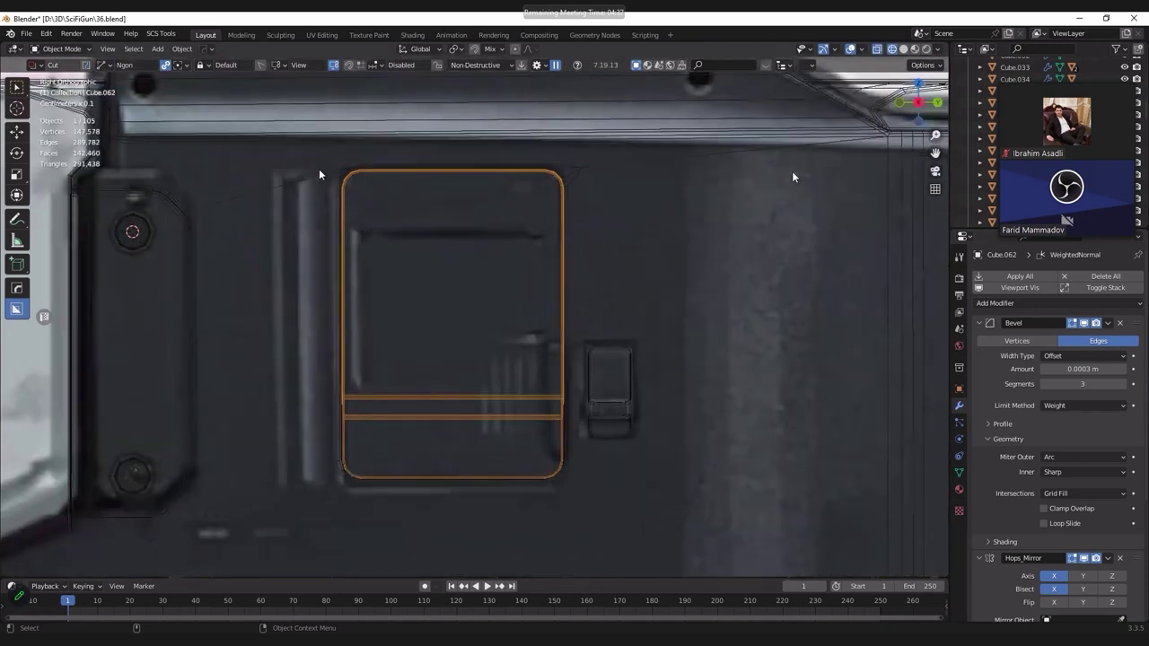
# Step: Set the panel's origin to Center of Mass (Surface) and snap the 3D cursor to it
pyautogui.rightClick(431, 251)
pyautogui.moveTo(394, 253)
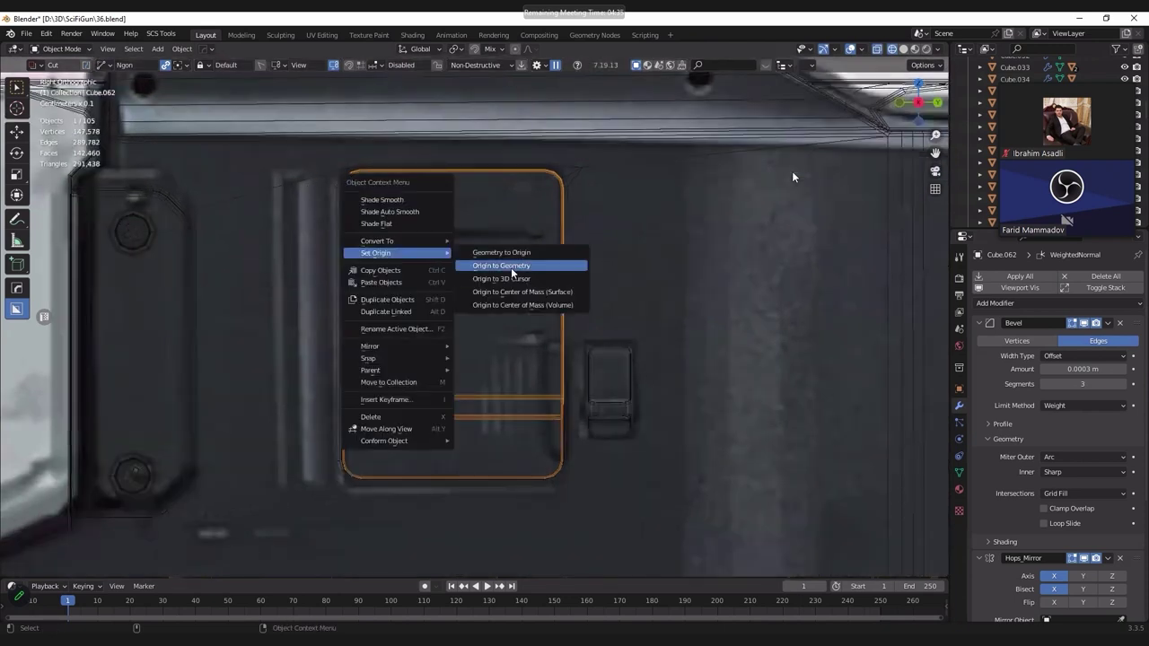
pyautogui.click(507, 291)
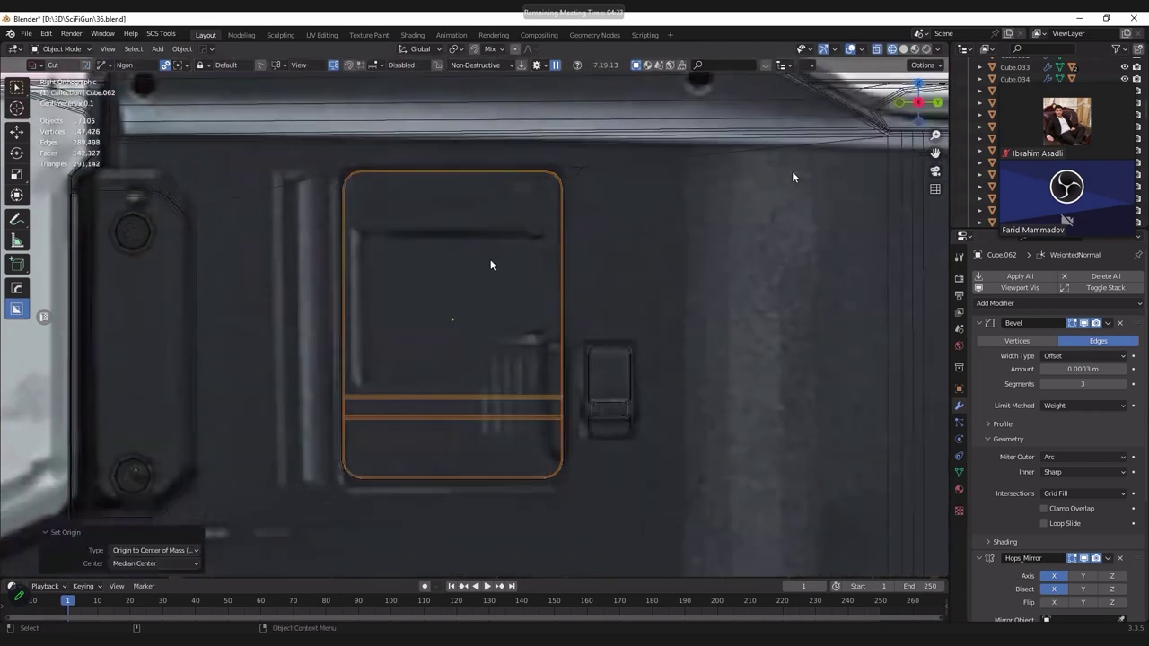
pyautogui.hotkey('shift', 's')
pyautogui.click(311, 404)
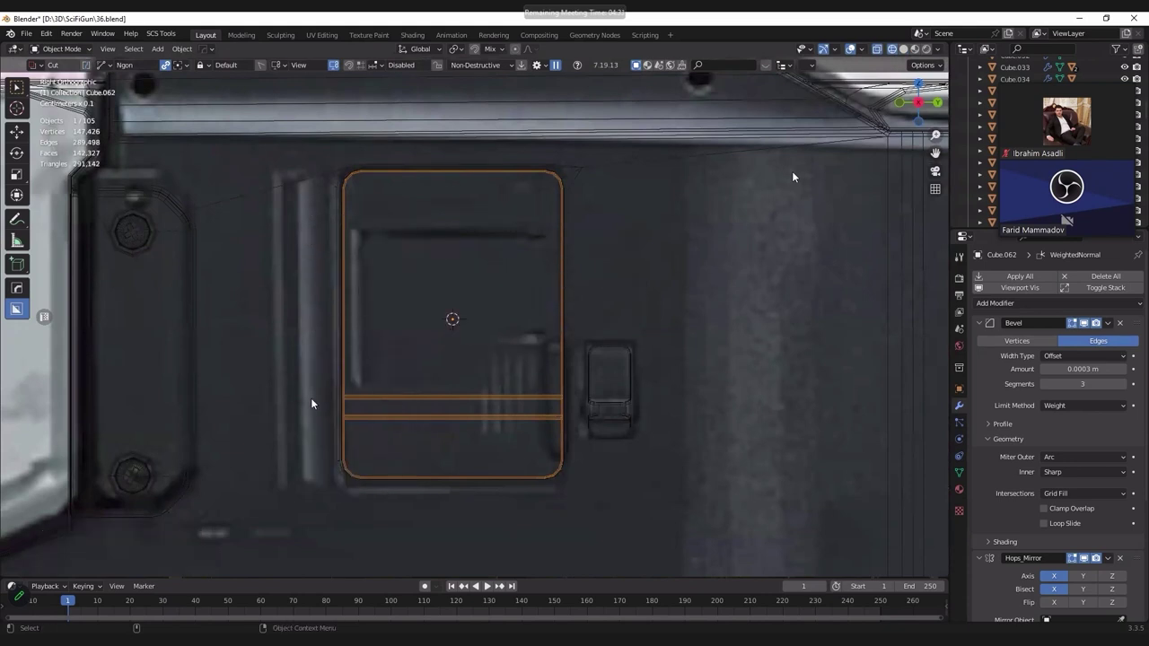
pyautogui.scroll(2, 310, 404)
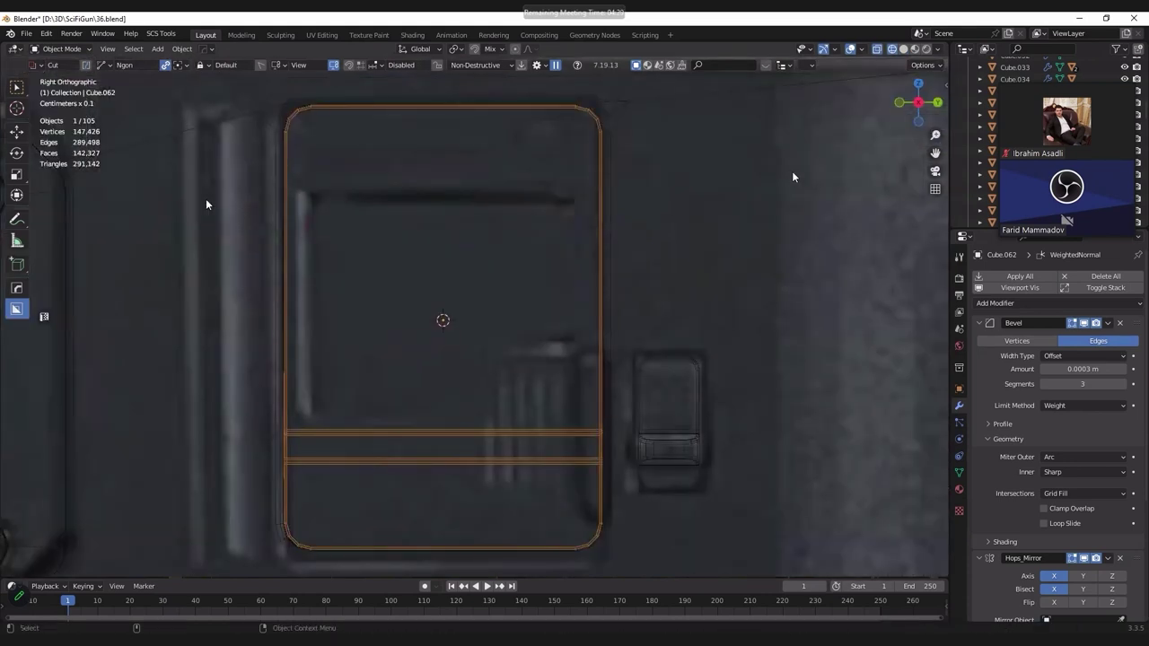
# Step: Draw a rectangular BoxCutter box over the middle of the access panel
pyautogui.press('d')
pyautogui.click(306, 228)
pyautogui.moveTo(310, 198); pyautogui.dragTo(572, 409)
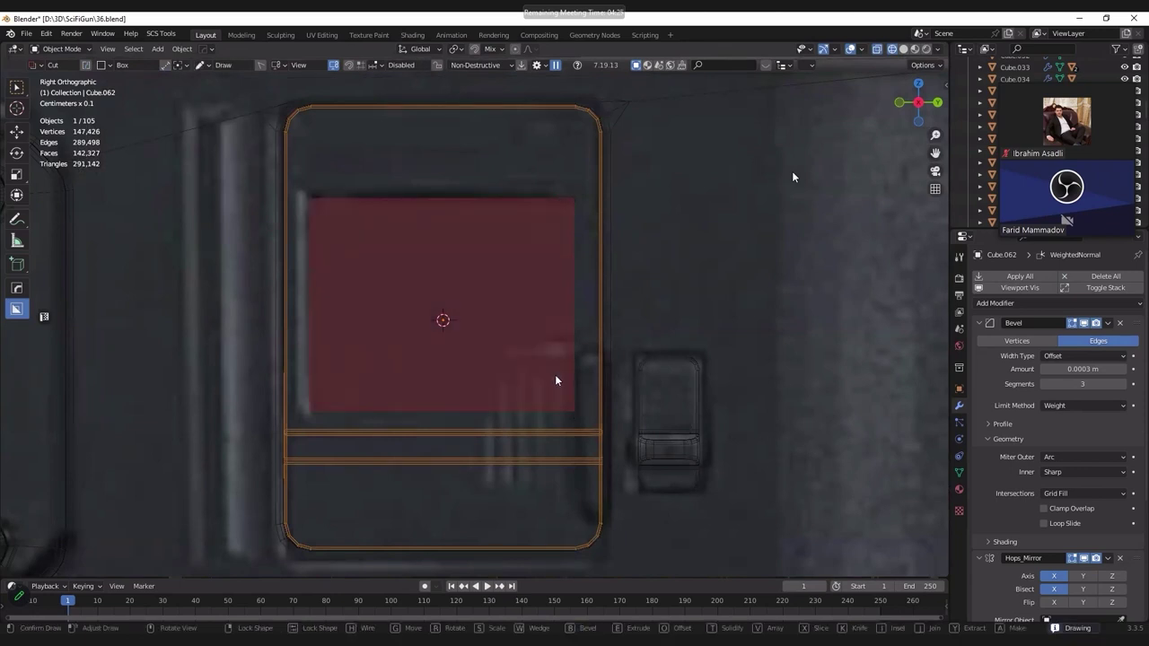
pyautogui.hotkey('shift', 'q')
pyautogui.click(547, 303)
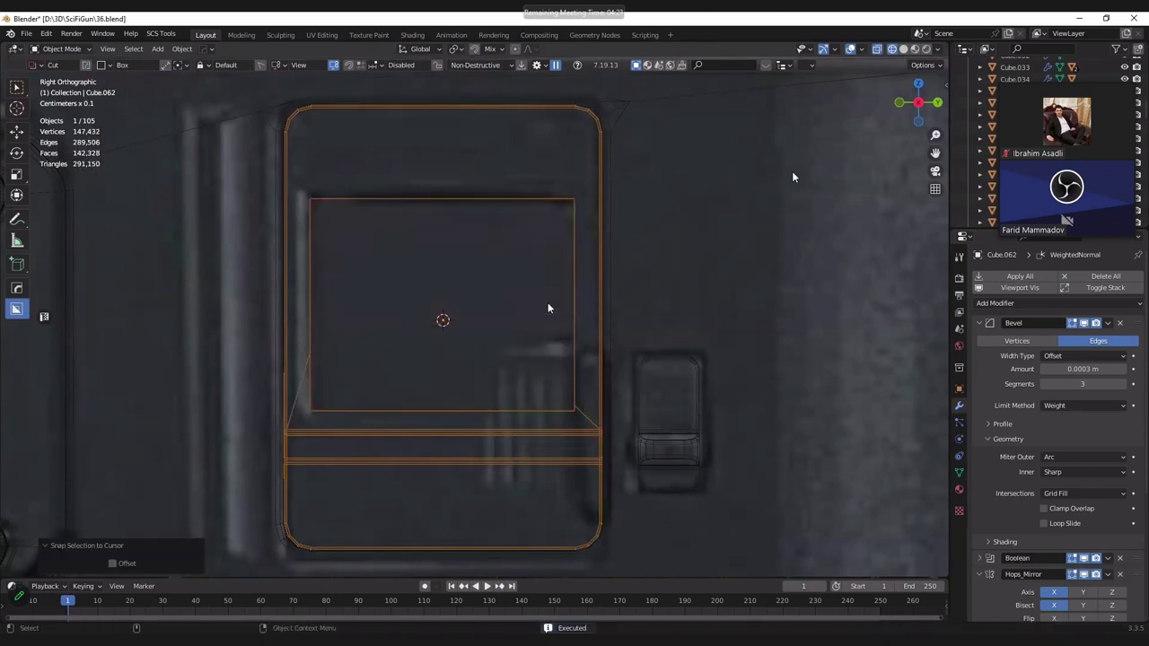
pyautogui.press('q')
pyautogui.click(536, 303)
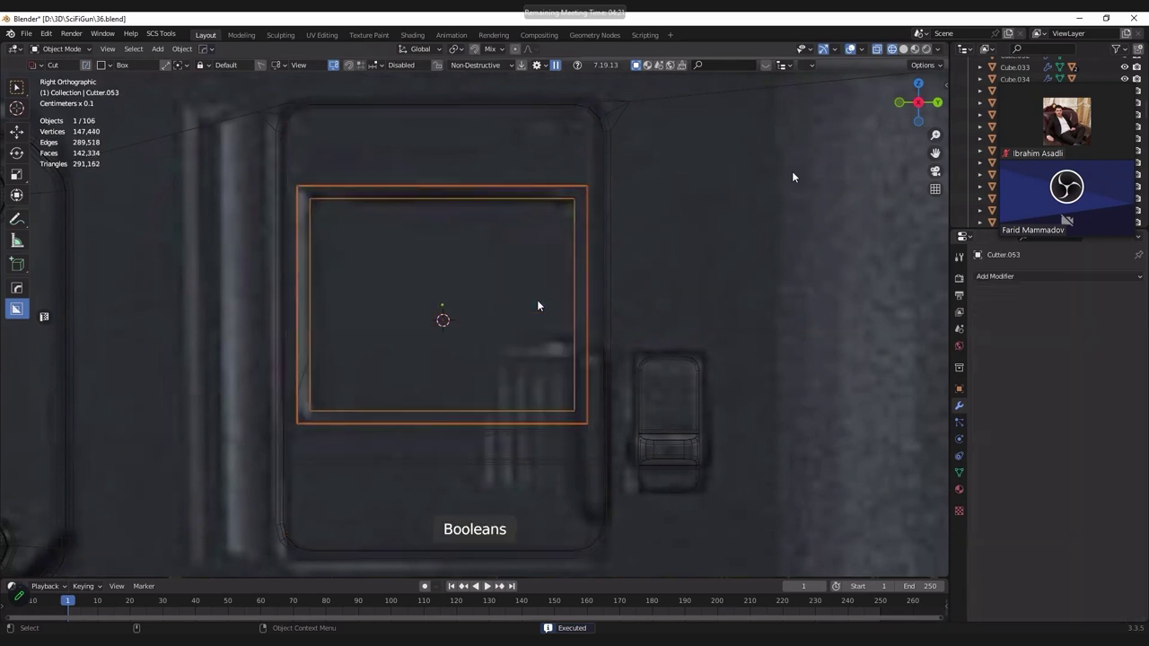
# Step: Snap the cutter to the 3D cursor and nudge it 0.001783 m along Z
pyautogui.hotkey('shift', 's')
pyautogui.click(528, 235)
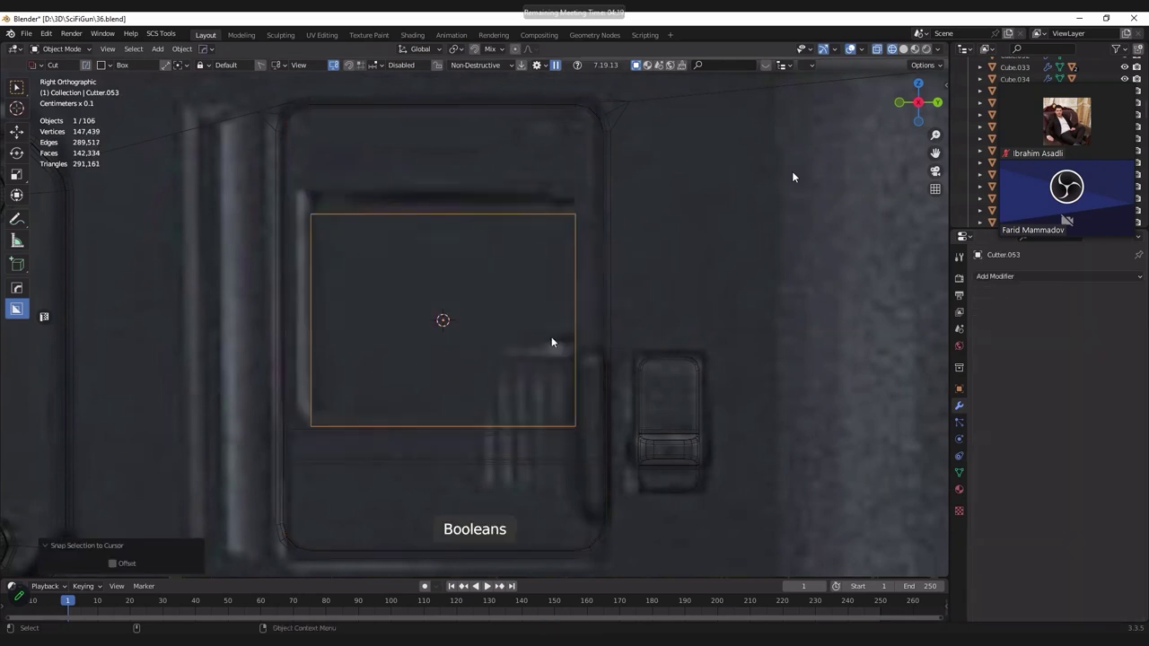
pyautogui.press('g')
pyautogui.press('z')
pyautogui.click(492, 336)
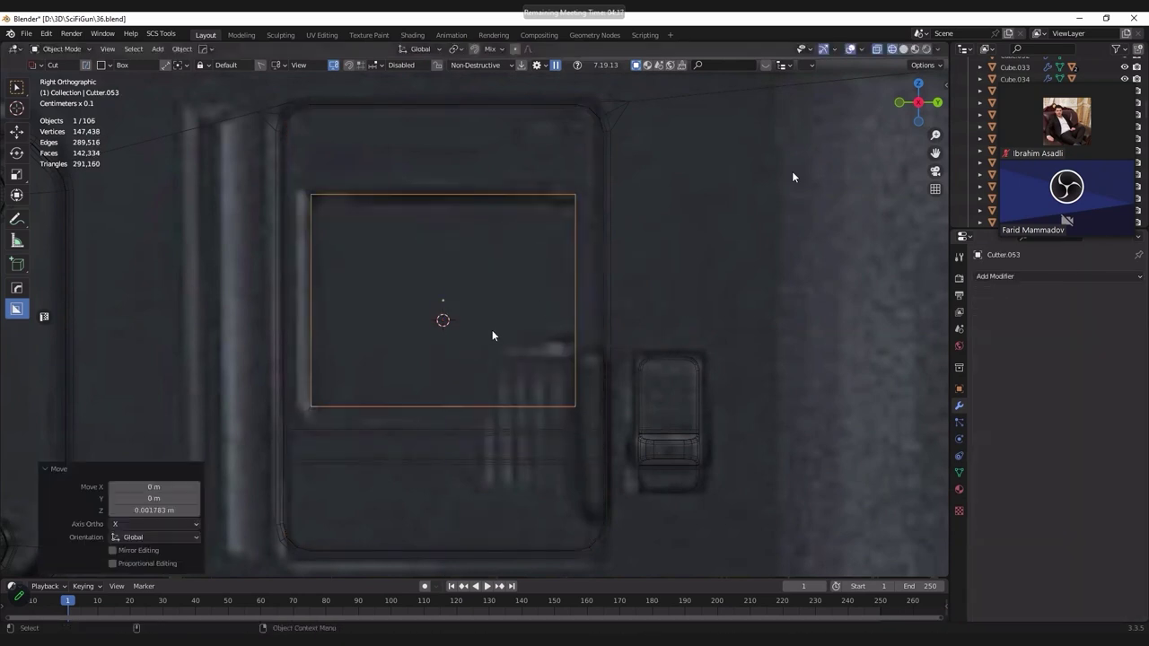
pyautogui.moveTo(562, 360); pyautogui.dragTo(558, 349, button='middle')
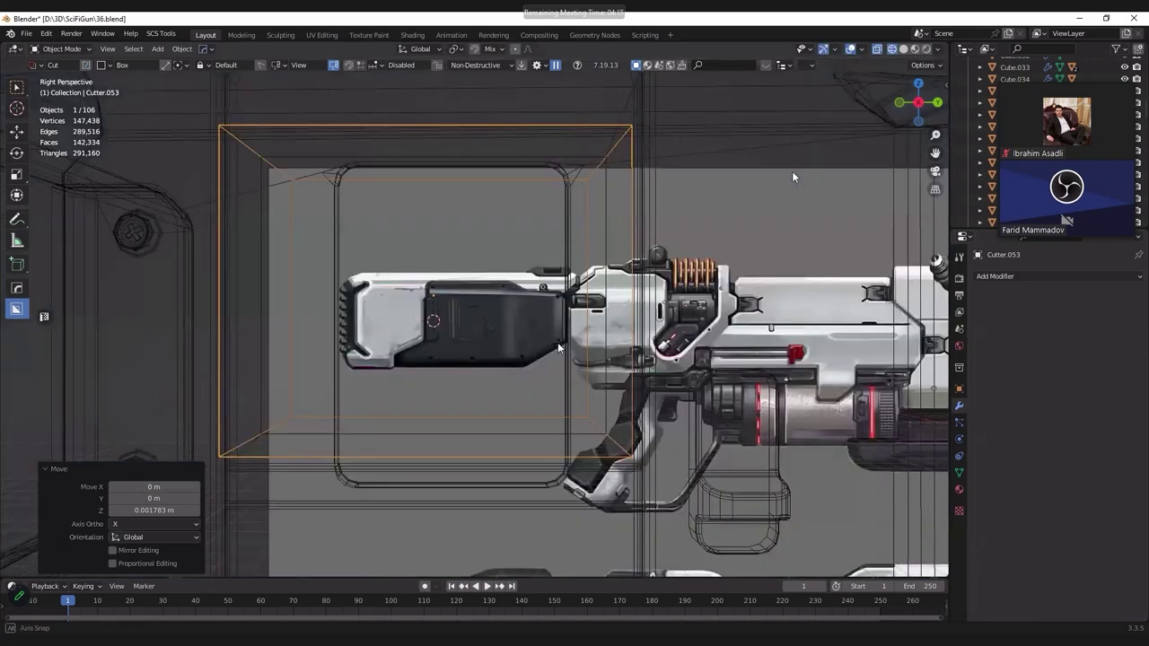
# Step: Move Cutter.053 along X so it pushes into the access panel
pyautogui.moveTo(558, 348); pyautogui.dragTo(628, 350, button='middle')
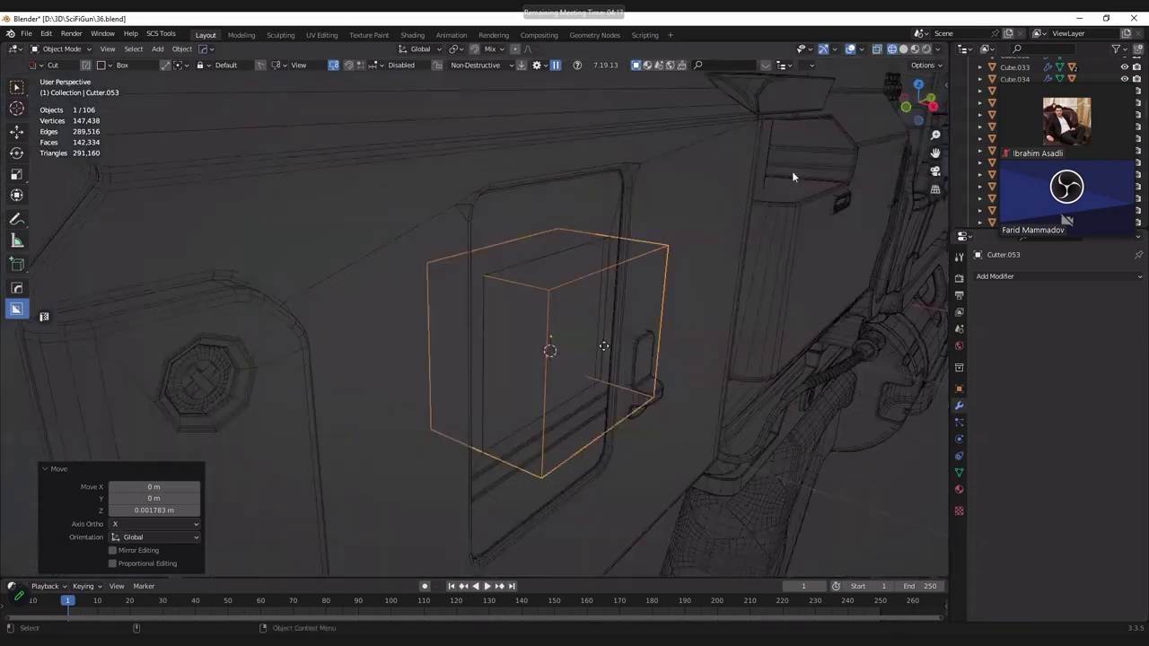
pyautogui.hotkey('alt', 'z')
pyautogui.press('g')
pyautogui.press('x')
pyautogui.click(690, 348)
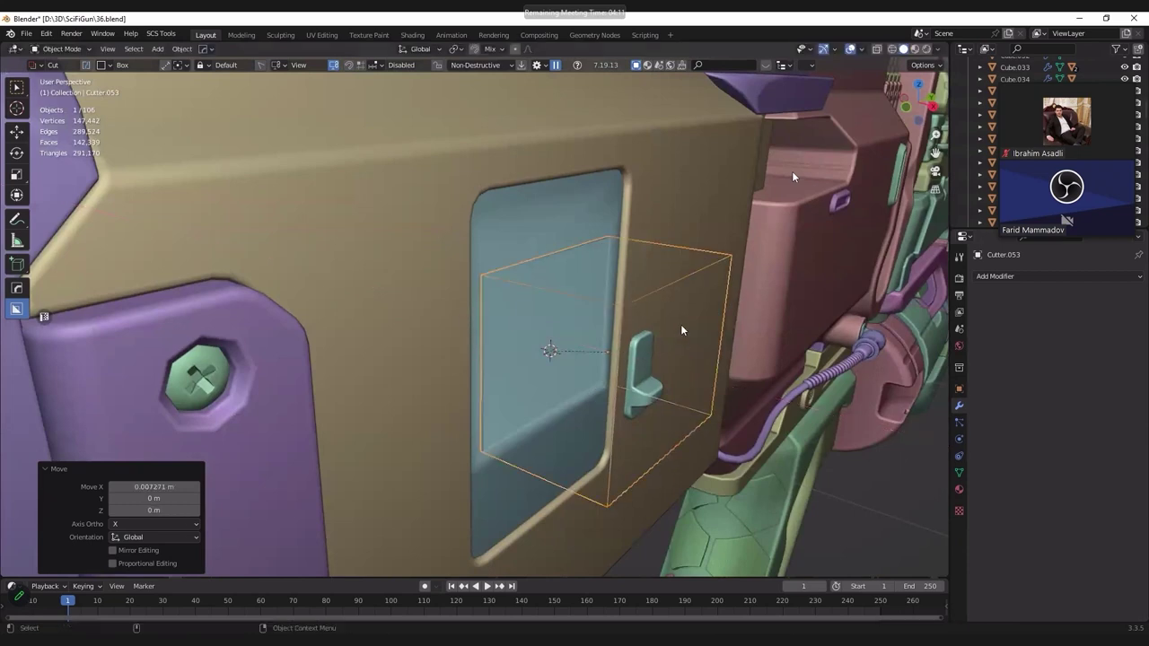
pyautogui.rightClick(681, 333)
pyautogui.press('Escape')
pyautogui.press('g')
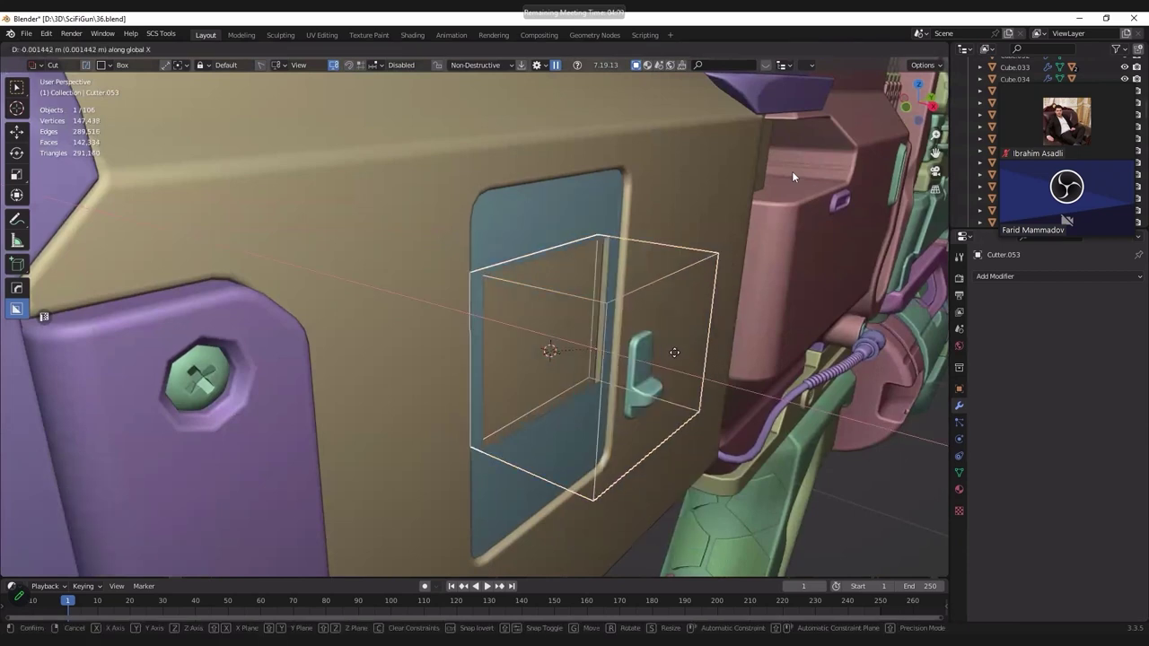
pyautogui.click(590, 256)
# Step: Expand the Boolean modifier on Cube.062 and place it above the Bevel modifier
pyautogui.click(549, 242)
pyautogui.press('Tab')
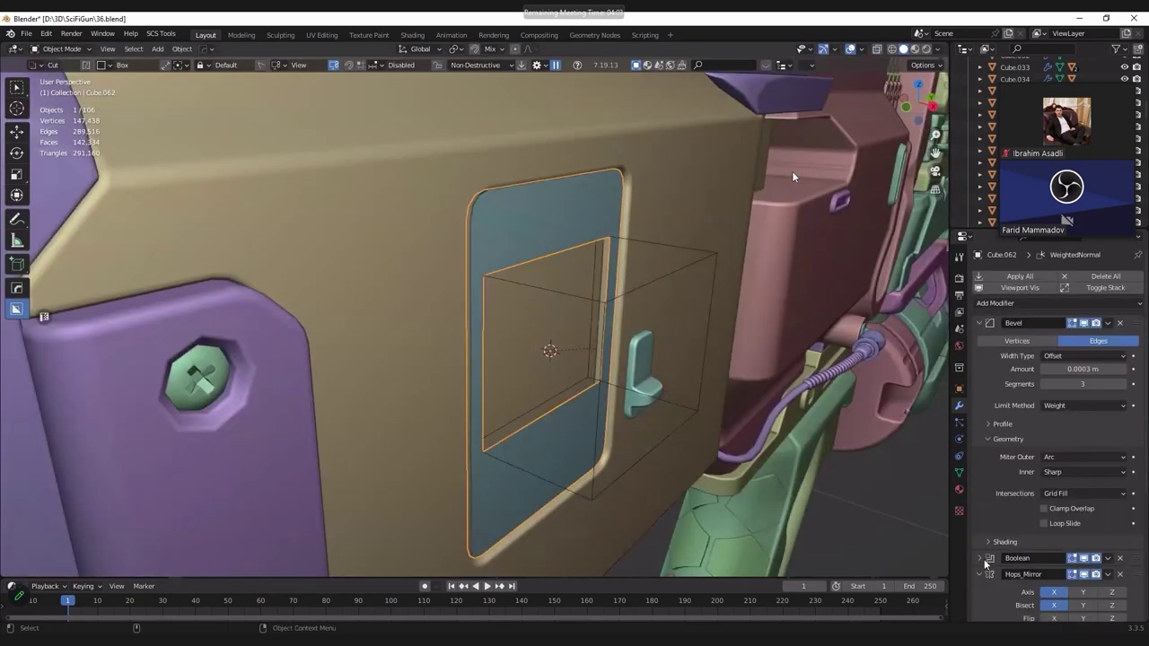
pyautogui.scroll(-2, 985, 557)
pyautogui.scroll(-2, 992, 521)
pyautogui.scroll(-1, 995, 449)
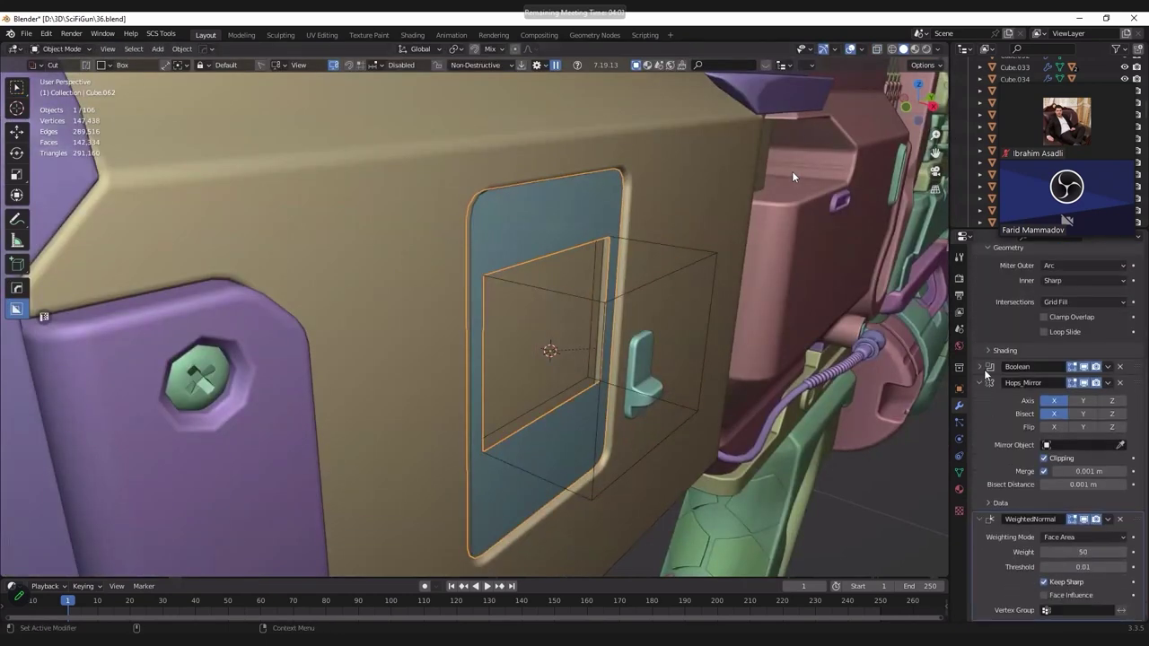
pyautogui.click(995, 370)
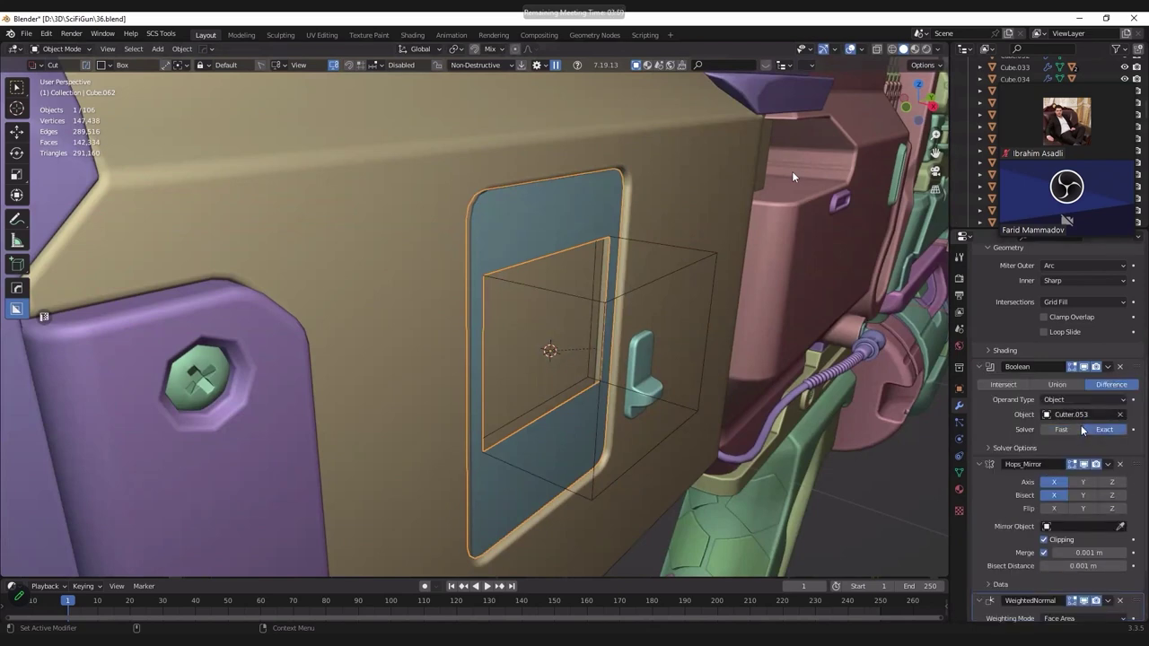
# Step: Inspect the carved recess by selecting the cutter and then the panel again
pyautogui.click(605, 298)
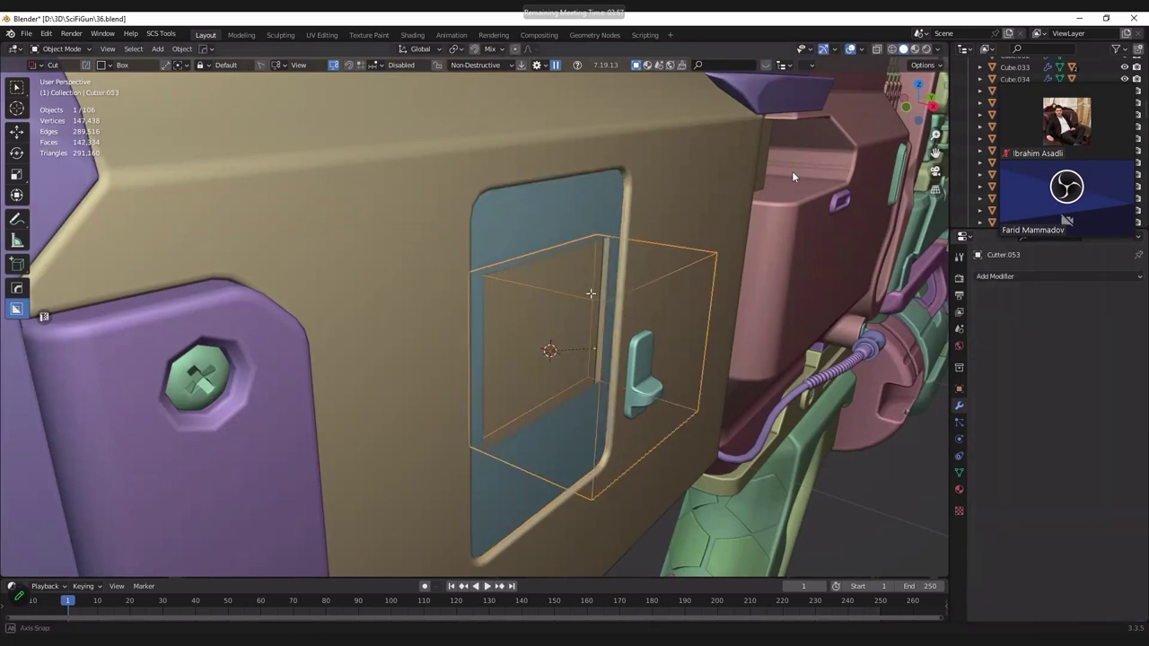
pyautogui.press('Tab')
pyautogui.press('Tab')
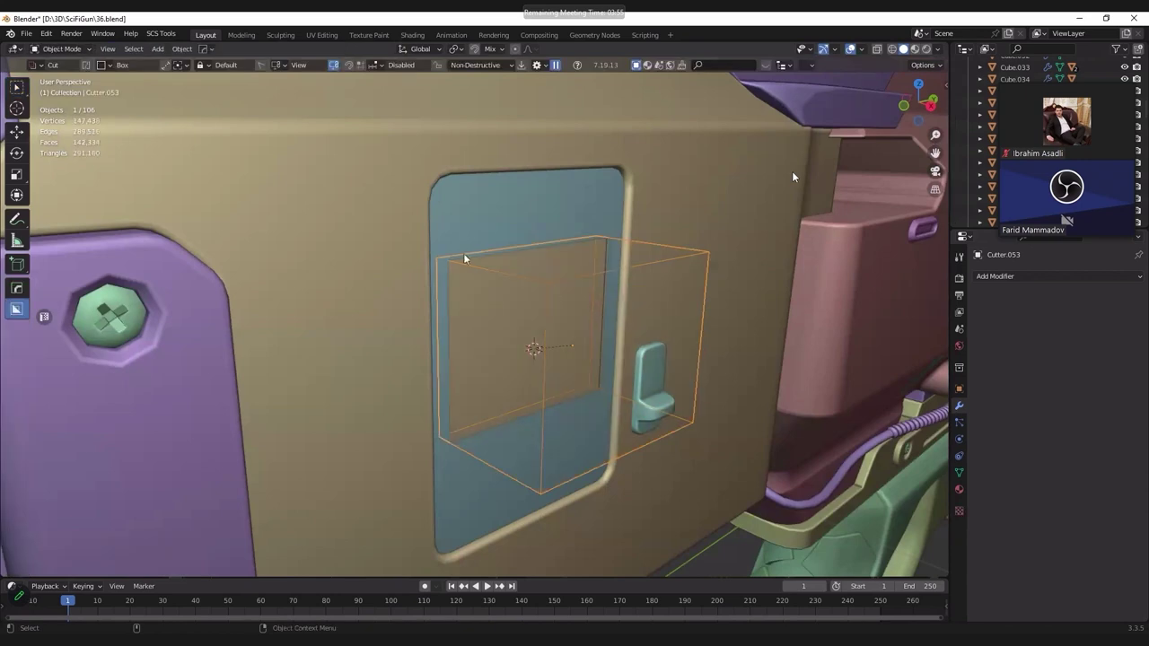
pyautogui.click(262, 252)
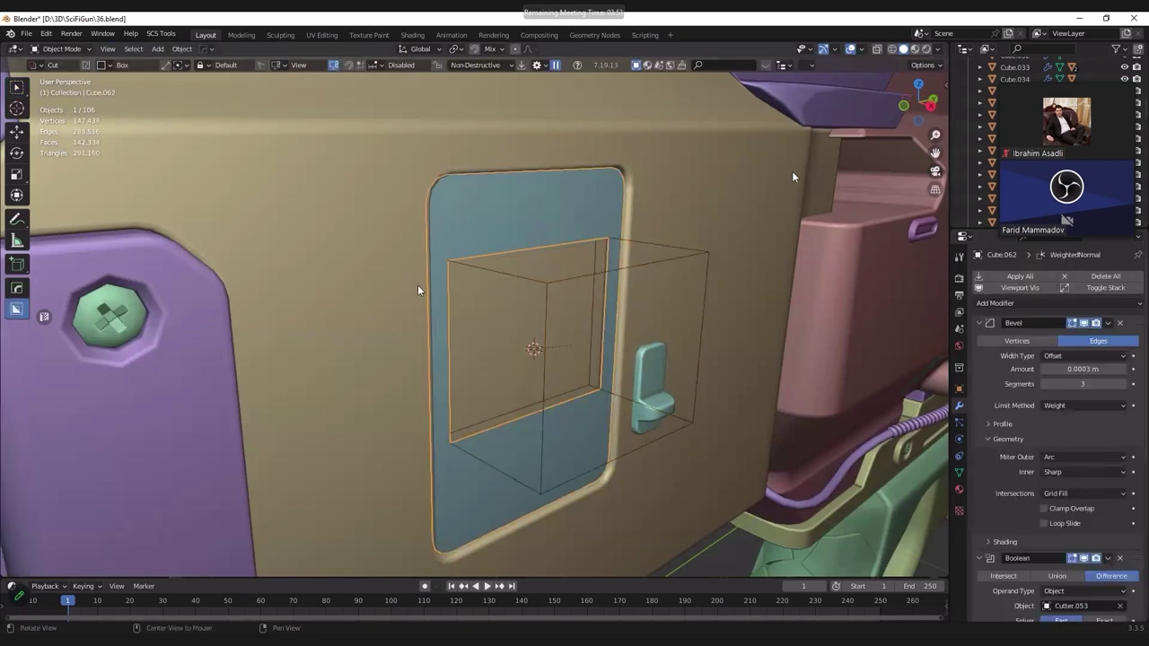
pyautogui.moveTo(417, 284); pyautogui.dragTo(533, 311, button='middle')
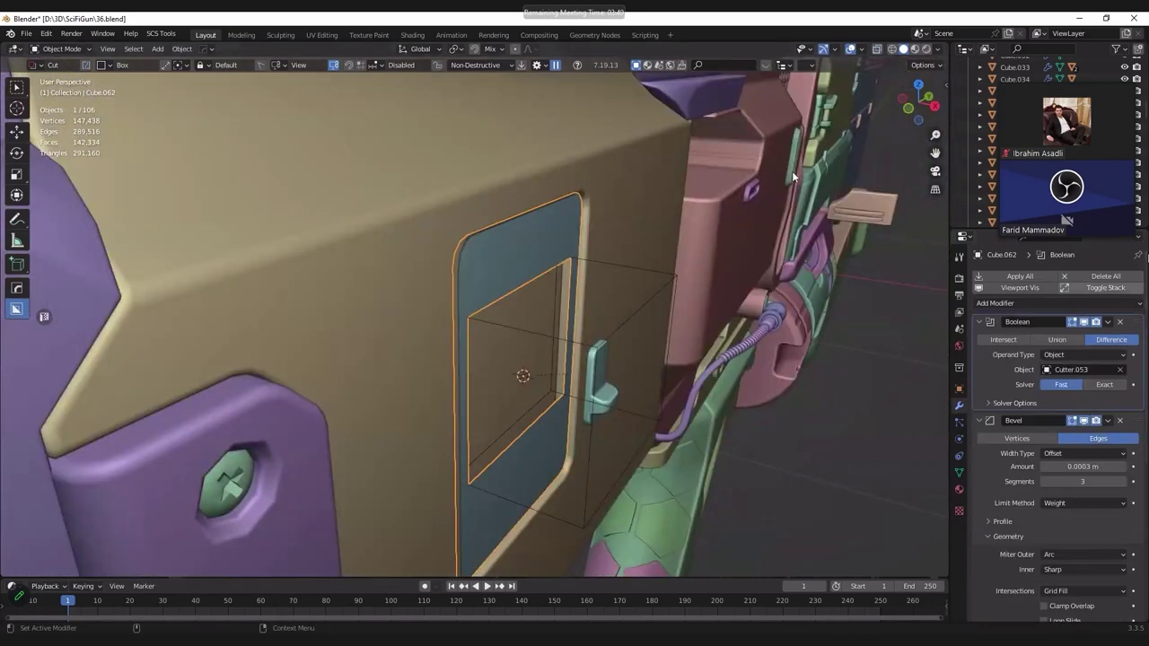
pyautogui.scroll(-3, 1046, 449)
pyautogui.scroll(-3, 1045, 445)
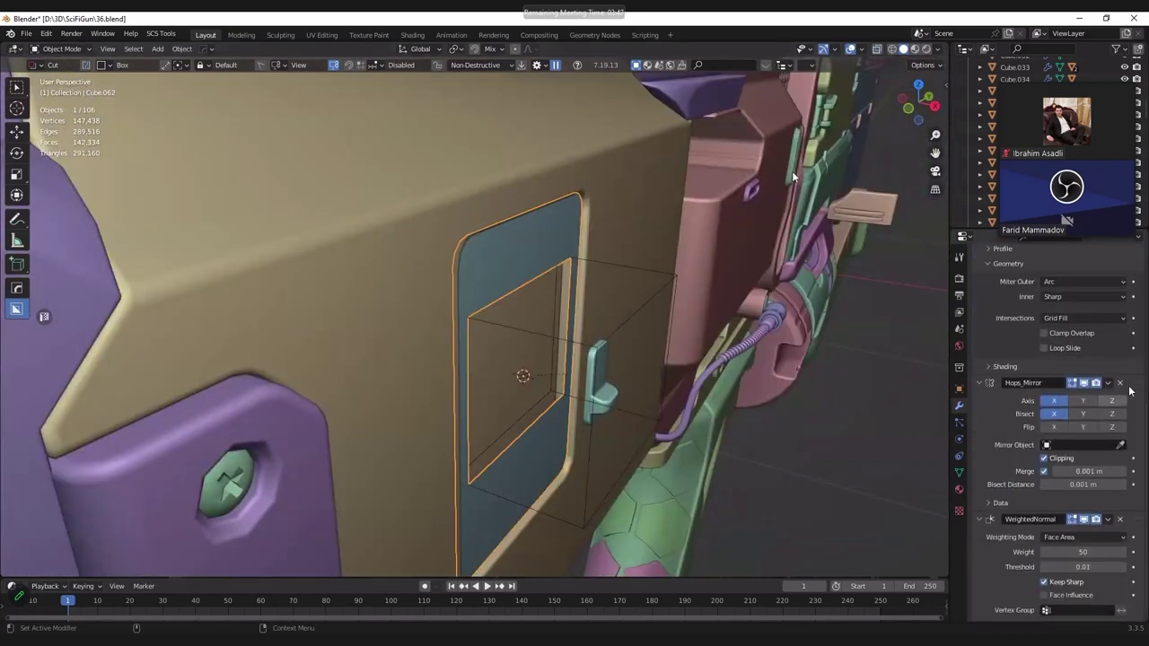
# Step: Shift the cutter box sideways along X
pyautogui.moveTo(523, 357)
pyautogui.mouseDown(button='middle')
pyautogui.moveTo(476, 301)
pyautogui.moveTo(539, 215)
pyautogui.mouseUp(button='middle')
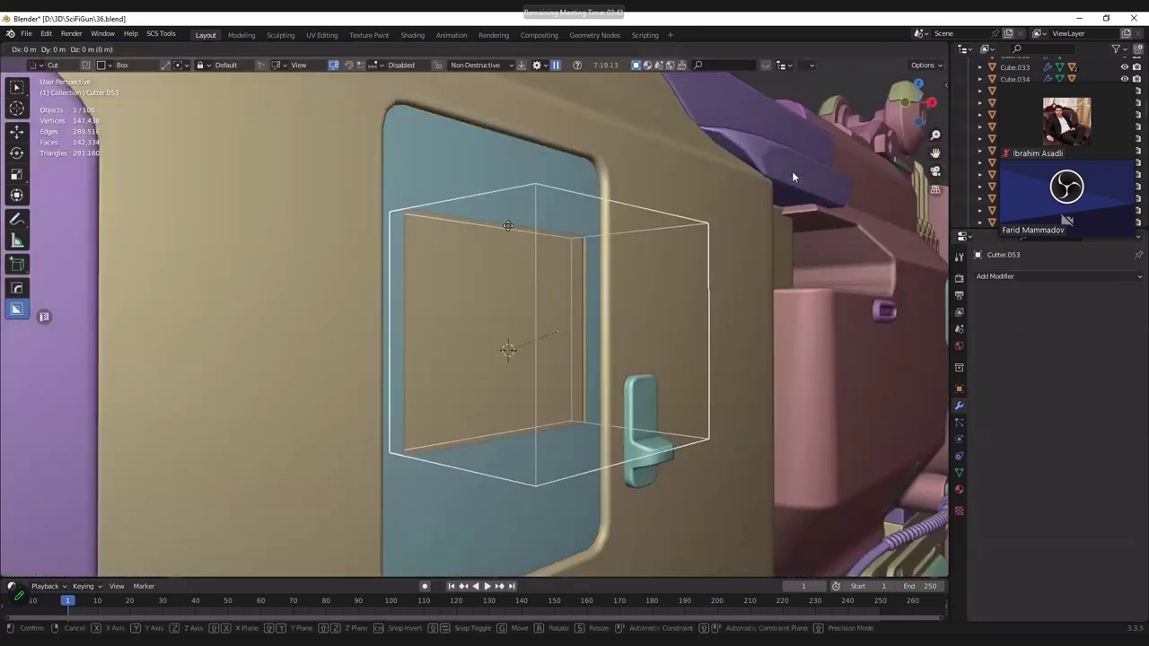
pyautogui.press('g')
pyautogui.press('x')
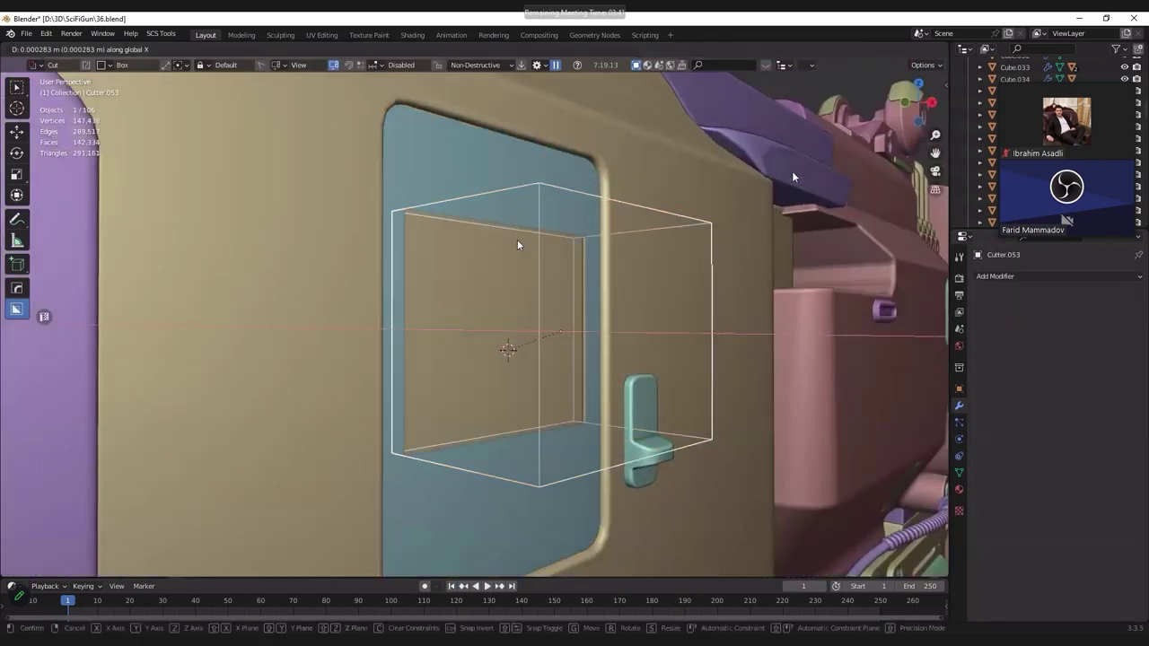
pyautogui.click(518, 242)
# Step: Select all of the access panel's faces and recalculate its normals outward
pyautogui.moveTo(337, 190); pyautogui.dragTo(462, 189, button='middle')
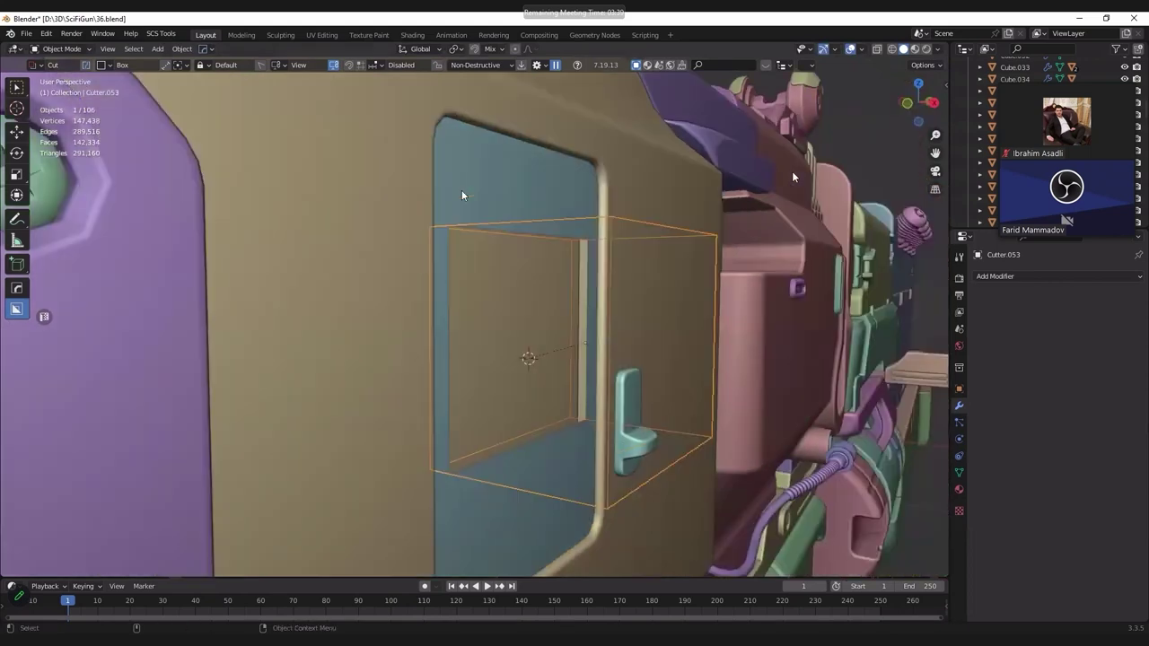
pyautogui.click(461, 189)
pyautogui.press('Tab')
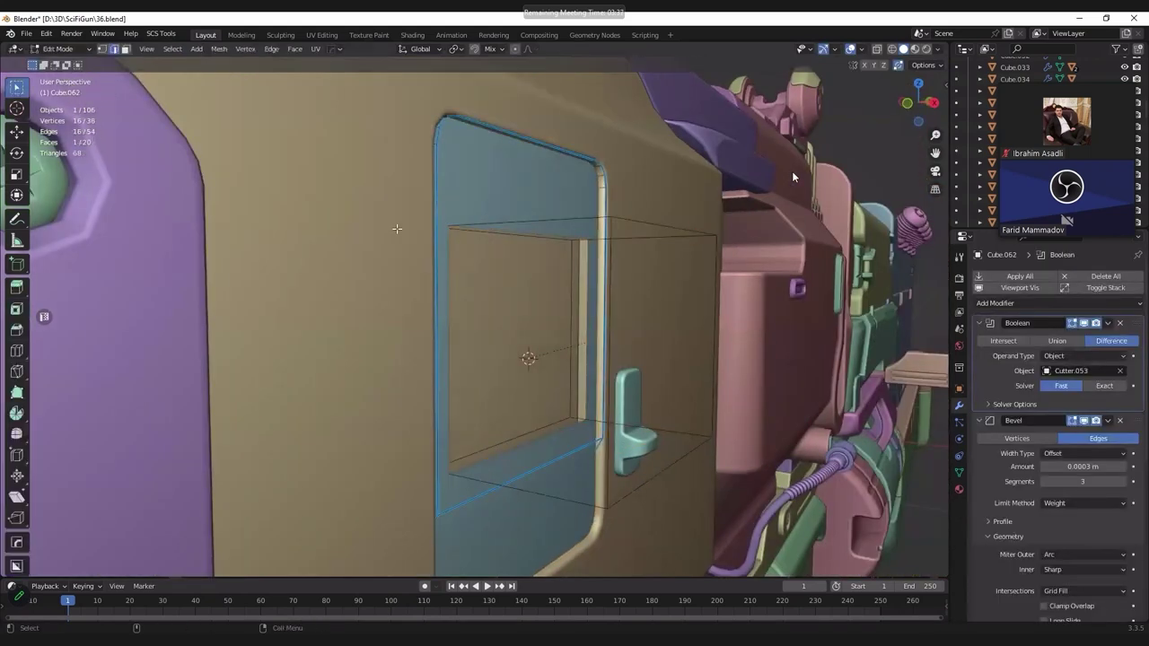
pyautogui.hotkey('alt', 'z')
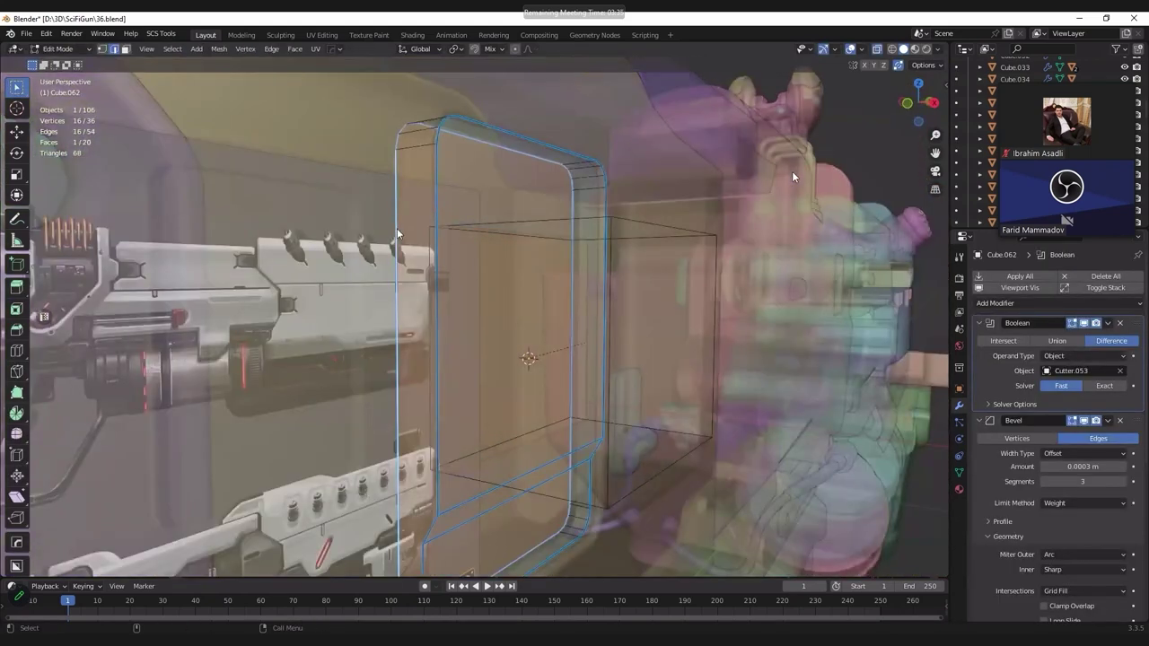
pyautogui.press('a')
pyautogui.hotkey('shift', 'n')
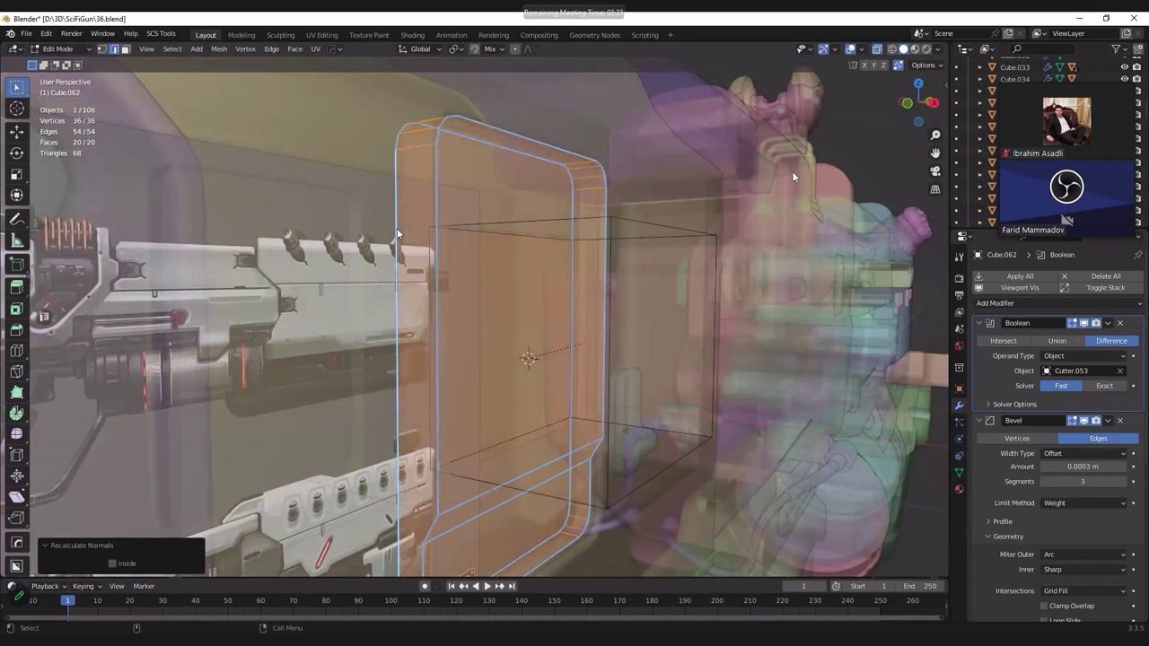
pyautogui.press('Tab')
pyautogui.hotkey('alt', 'z')
pyautogui.scroll(3, 408, 258)
pyautogui.scroll(-4, 1045, 449)
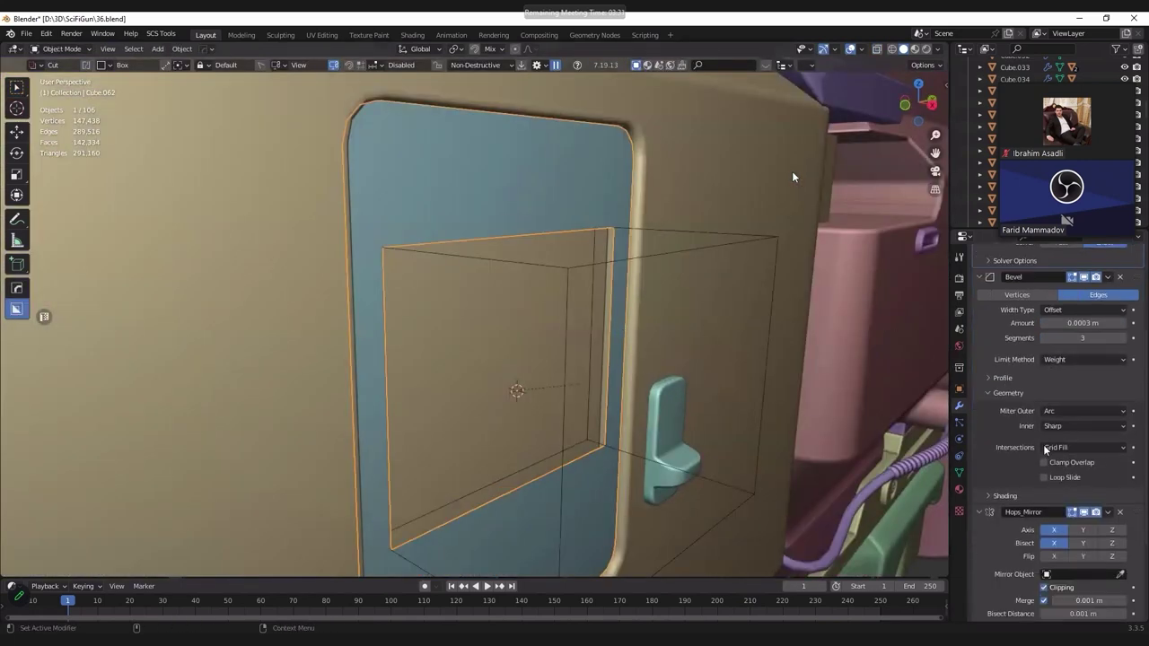
pyautogui.scroll(-2, 1044, 449)
pyautogui.scroll(-2, 1044, 449)
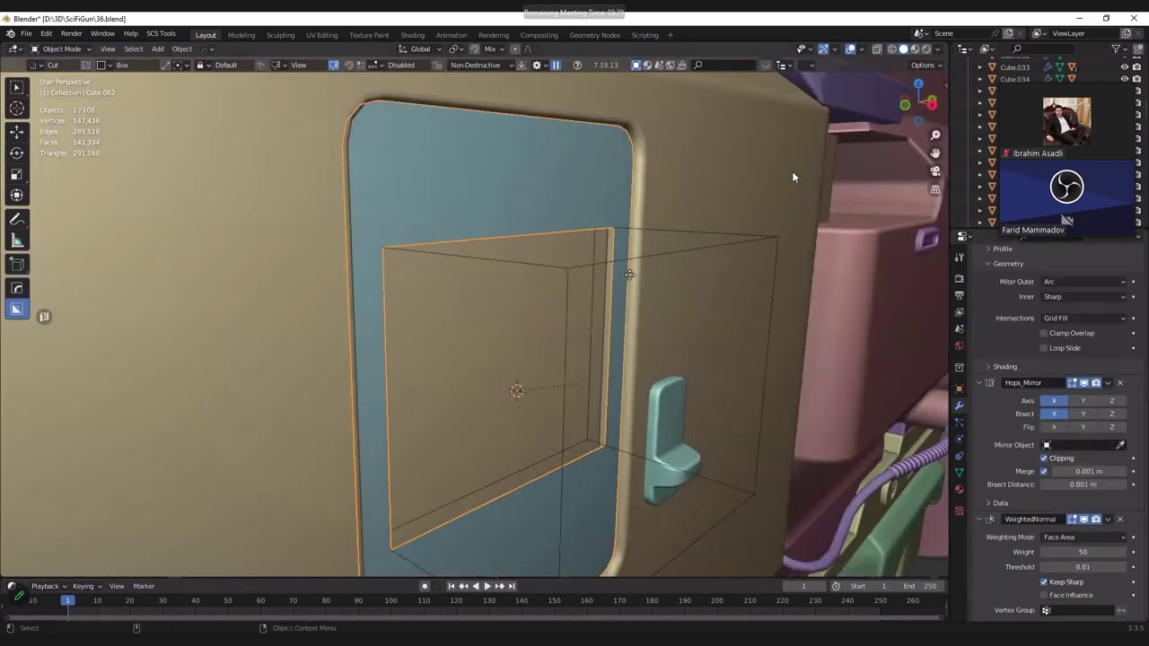
pyautogui.scroll(-3, 629, 274)
# Step: Frame the cutter box in see-through mode to inspect it, then reselect the panel
pyautogui.click(659, 276)
pyautogui.press('Tab')
pyautogui.press('KP_Decimal')
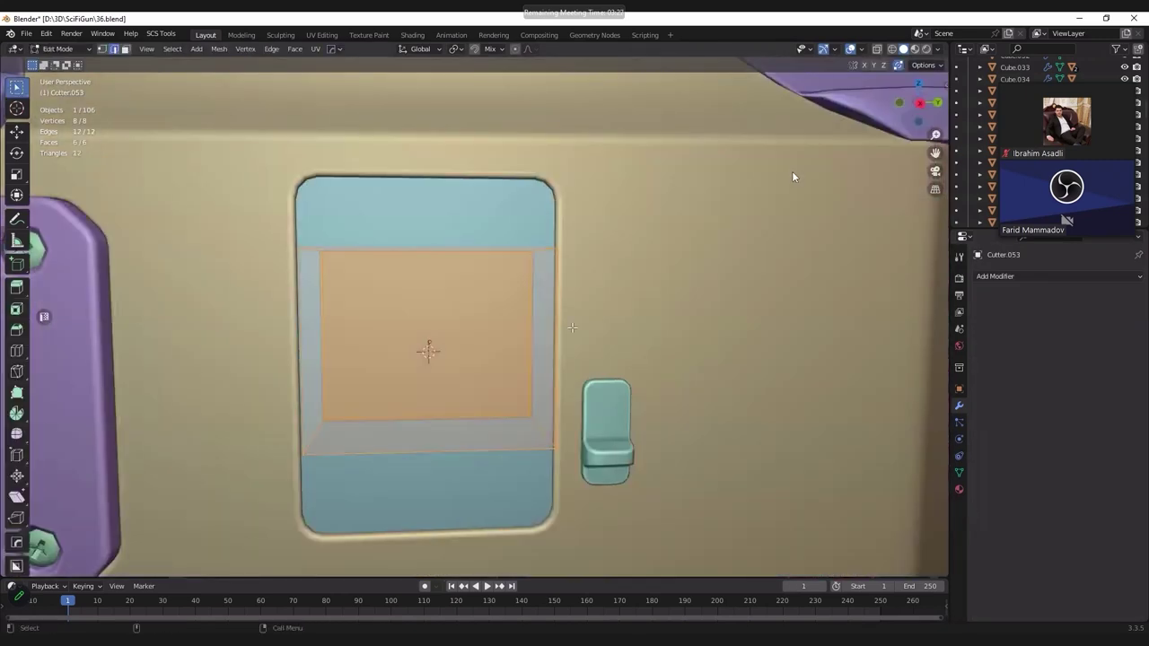
pyautogui.hotkey('alt', 'z')
pyautogui.moveTo(499, 319); pyautogui.dragTo(470, 324, button='middle')
pyautogui.press('Tab')
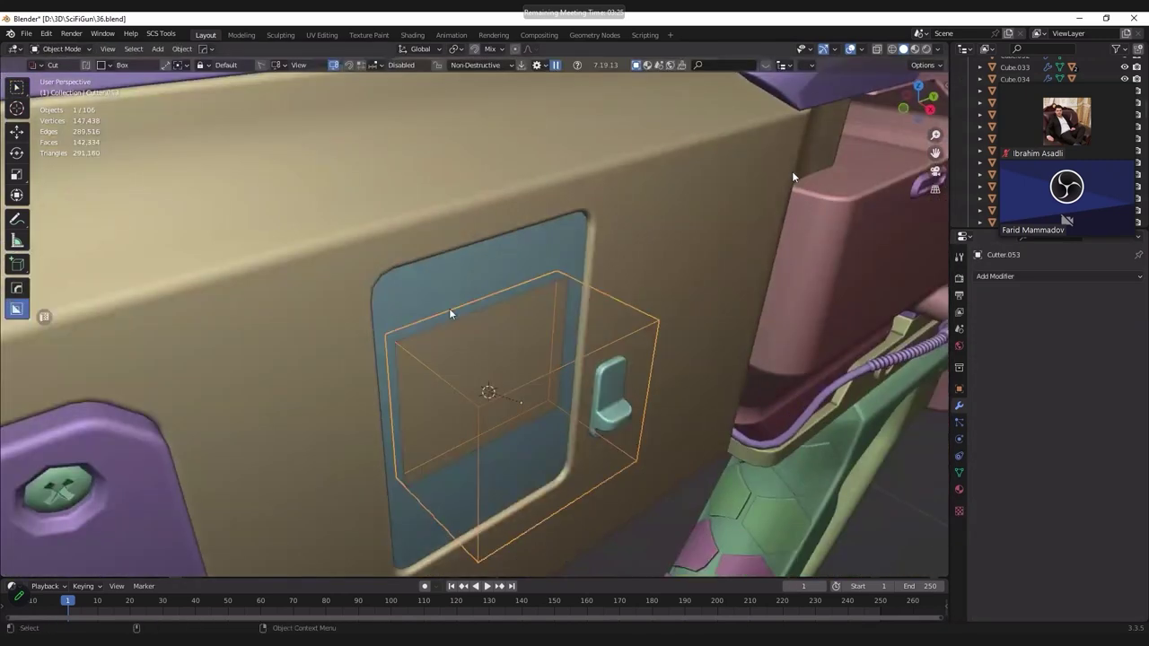
pyautogui.click(651, 349)
# Step: Isolate the panel in Local View and disable the Boolean modifier's viewport display
pyautogui.press('KP_Divide')
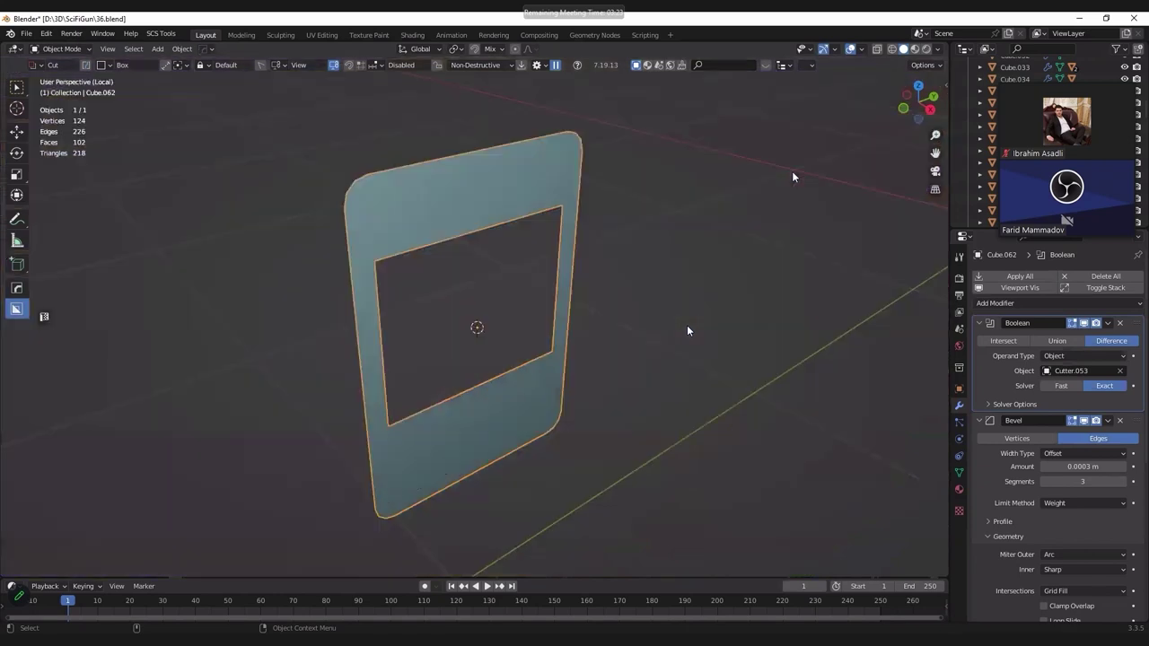
pyautogui.rightClick(518, 319)
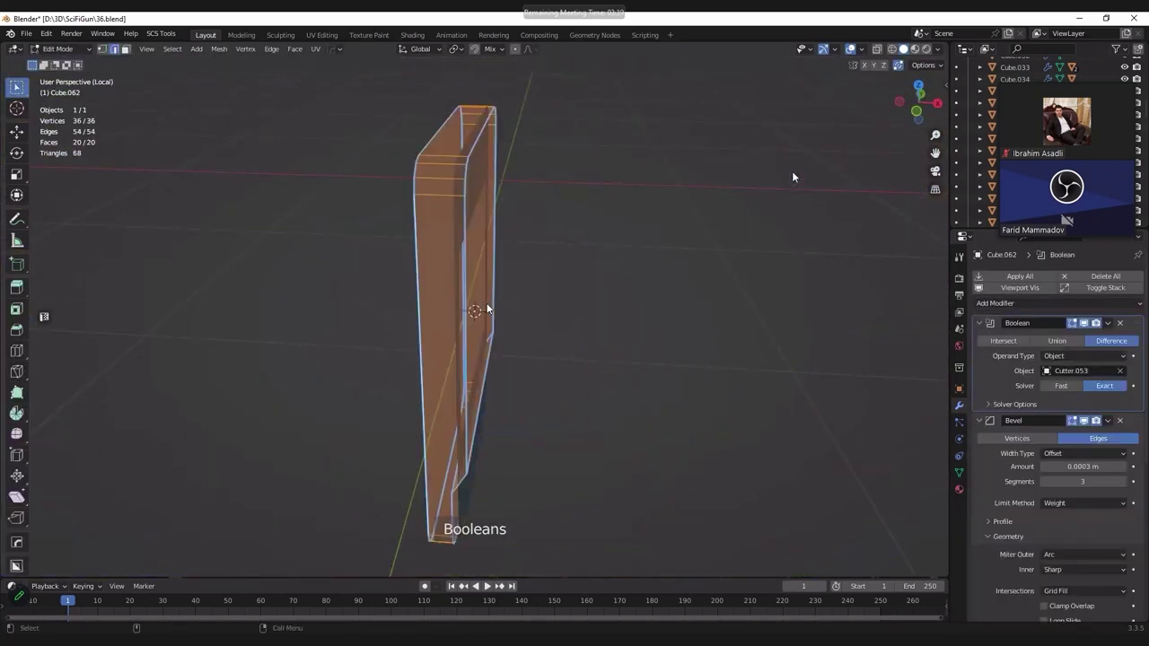
pyautogui.press('Tab')
pyautogui.click(1088, 325)
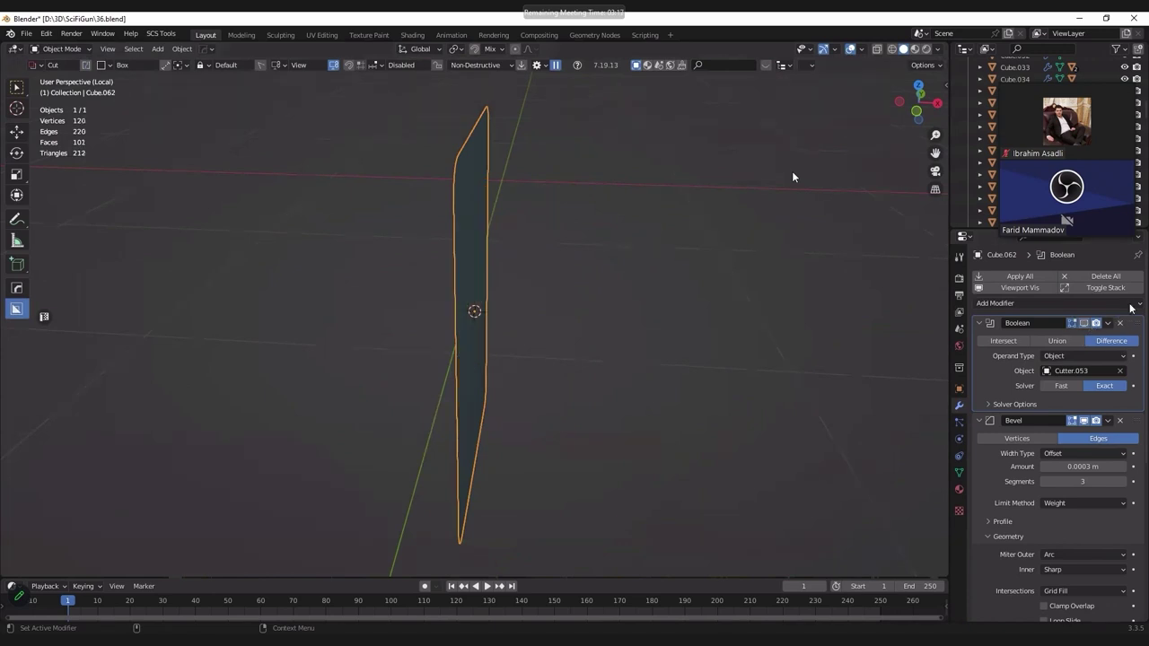
pyautogui.press('Tab')
pyautogui.moveTo(544, 321)
pyautogui.mouseDown(button='middle')
pyautogui.moveTo(545, 283)
pyautogui.moveTo(508, 326)
pyautogui.mouseUp(button='middle')
pyautogui.press('Tab')
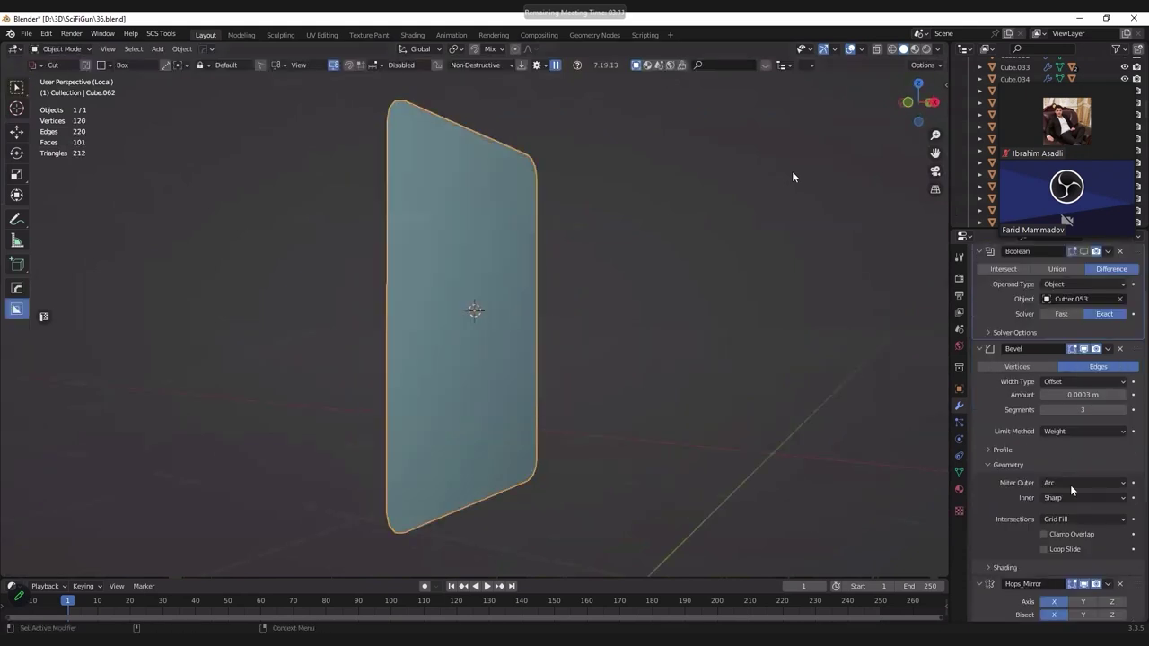
# Step: Toggle Hops_Mirror on and off, then leave Local View
pyautogui.scroll(-5, 1070, 485)
pyautogui.scroll(-3, 1094, 449)
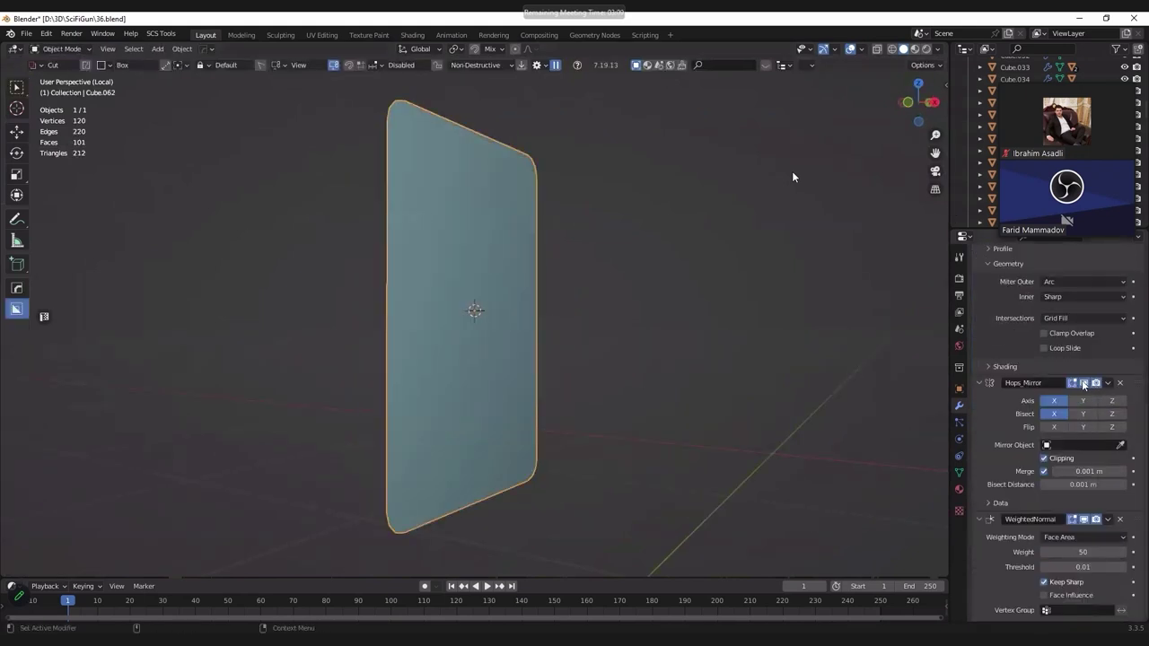
pyautogui.click(1084, 383)
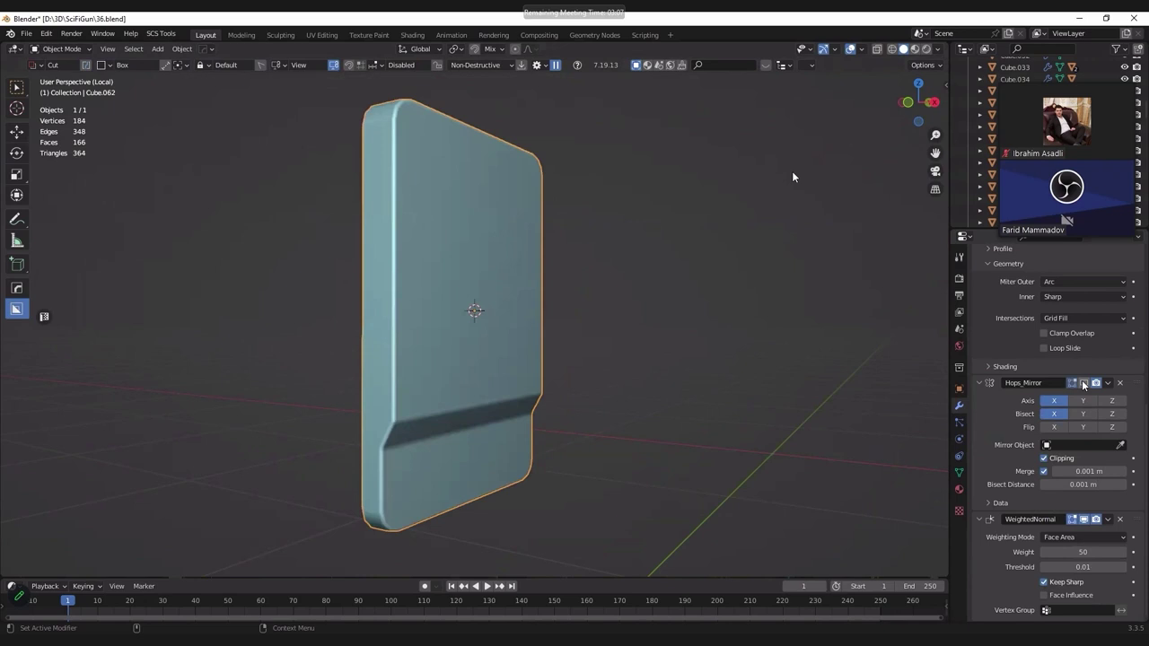
pyautogui.click(1083, 383)
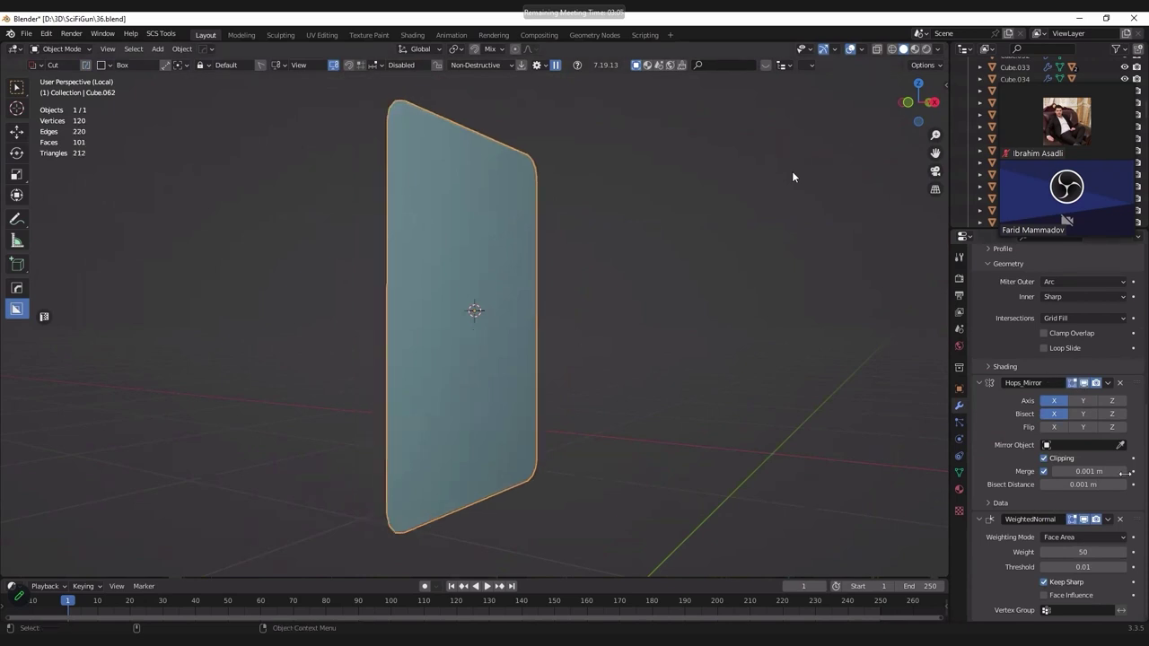
pyautogui.press('KP_Divide')
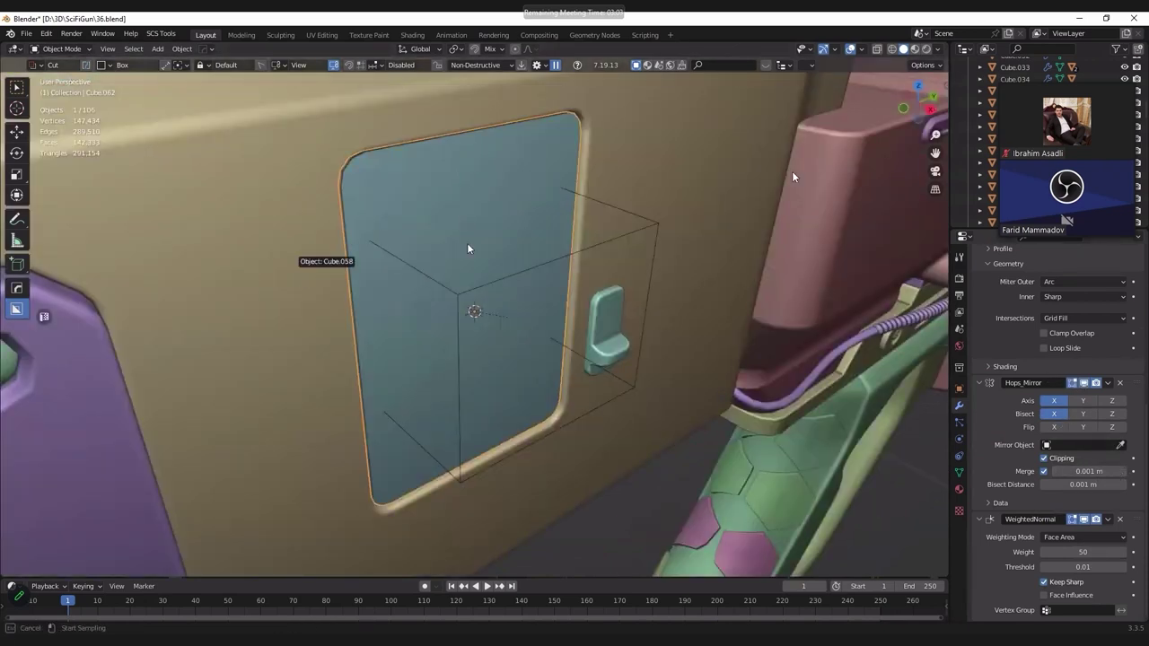
# Step: Boolean-subtract the cutter box from the access panel
pyautogui.moveTo(496, 275); pyautogui.dragTo(495, 227, button='middle')
pyautogui.click(482, 205)
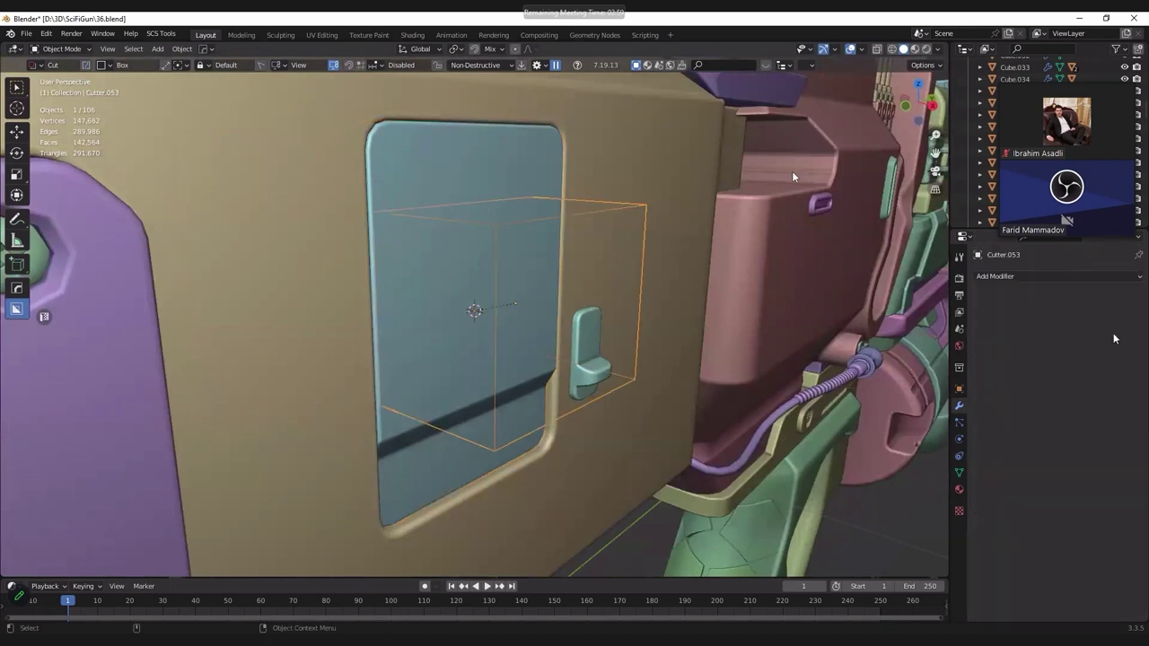
pyautogui.keyDown('shift'); pyautogui.click(510, 222); pyautogui.keyUp('shift')
pyautogui.hotkey('ctrl', '-')
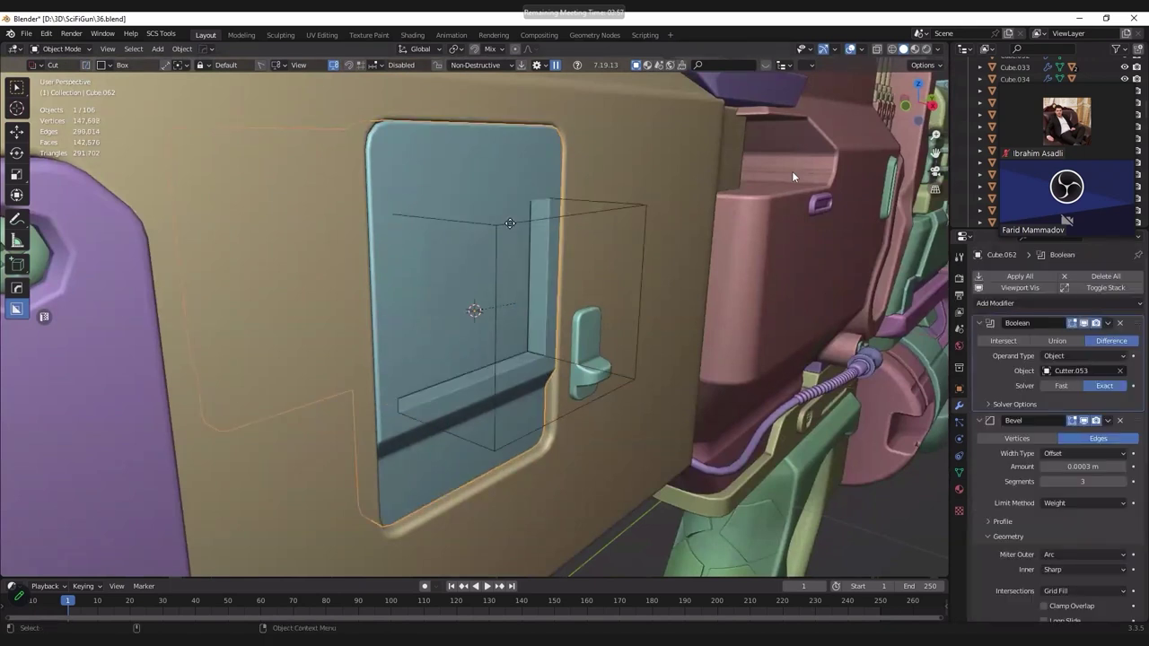
pyautogui.scroll(3, 510, 223)
# Step: Nudge the cutter box along X and apply its transforms
pyautogui.click(524, 231)
pyautogui.press('g')
pyautogui.press('x')
pyautogui.click(555, 226)
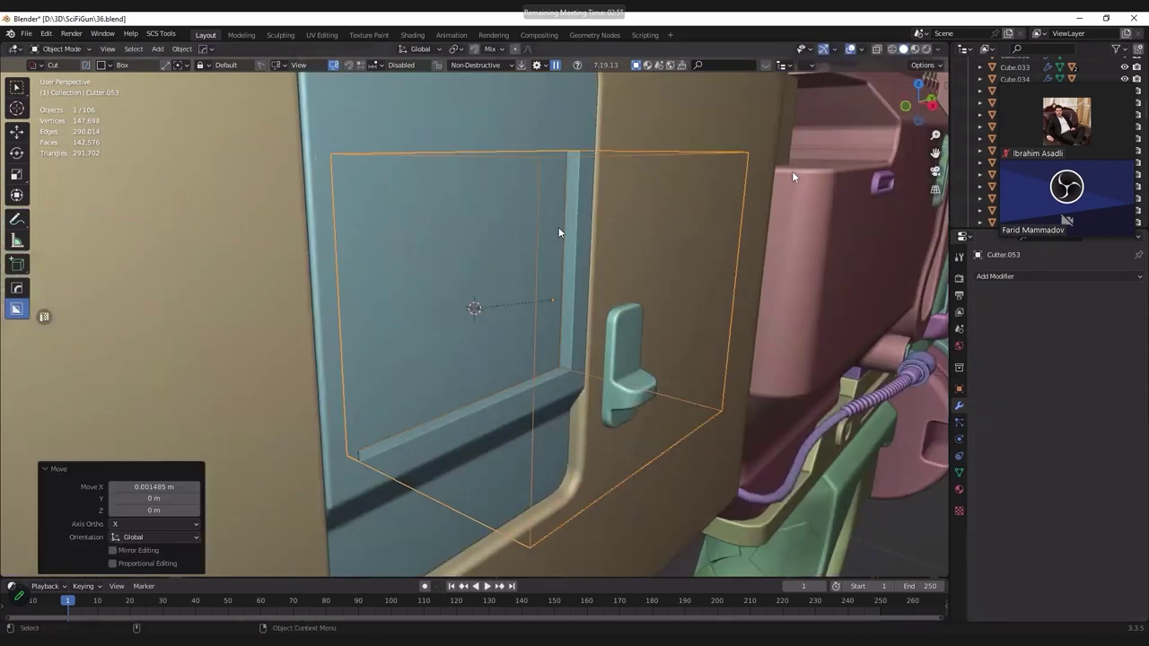
pyautogui.press('Tab')
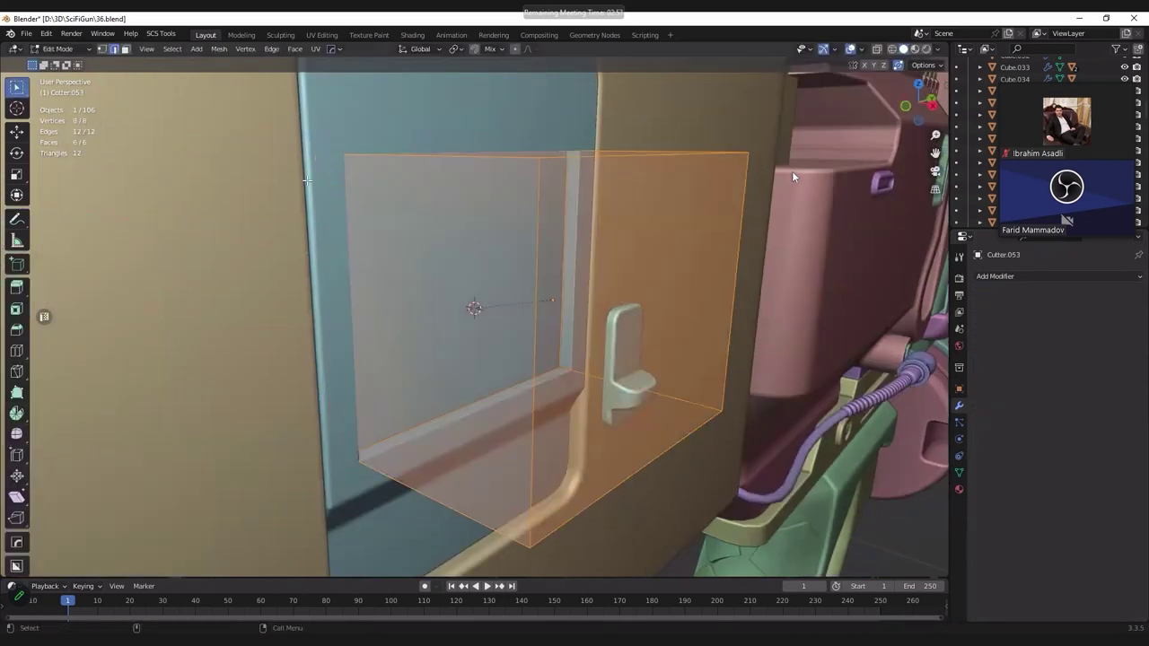
pyautogui.press('Tab')
pyautogui.hotkey('ctrl', 'a')
pyautogui.click(416, 221)
# Step: Try a rounded edge bevel on the cutter's selected edges, then undo it
pyautogui.press('Tab')
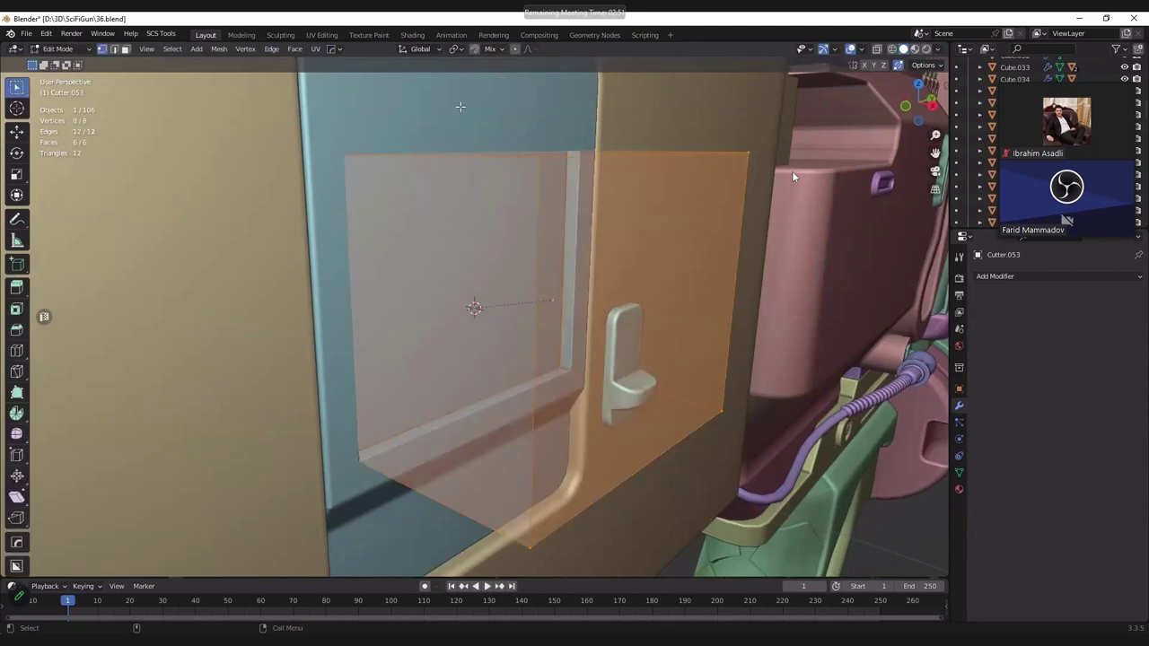
pyautogui.hotkey('alt', 'z')
pyautogui.click(533, 166)
pyautogui.keyDown('ctrl'); pyautogui.click(662, 328); pyautogui.keyUp('ctrl')
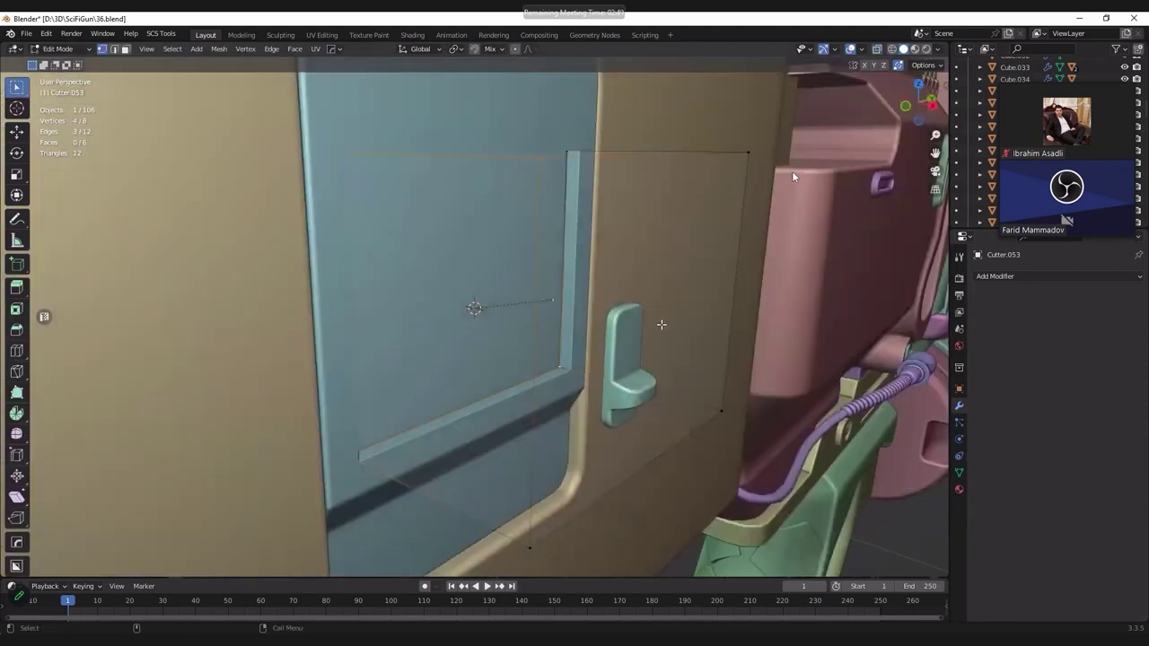
pyautogui.hotkey('alt', 'z')
pyautogui.hotkey('ctrl', 'b')
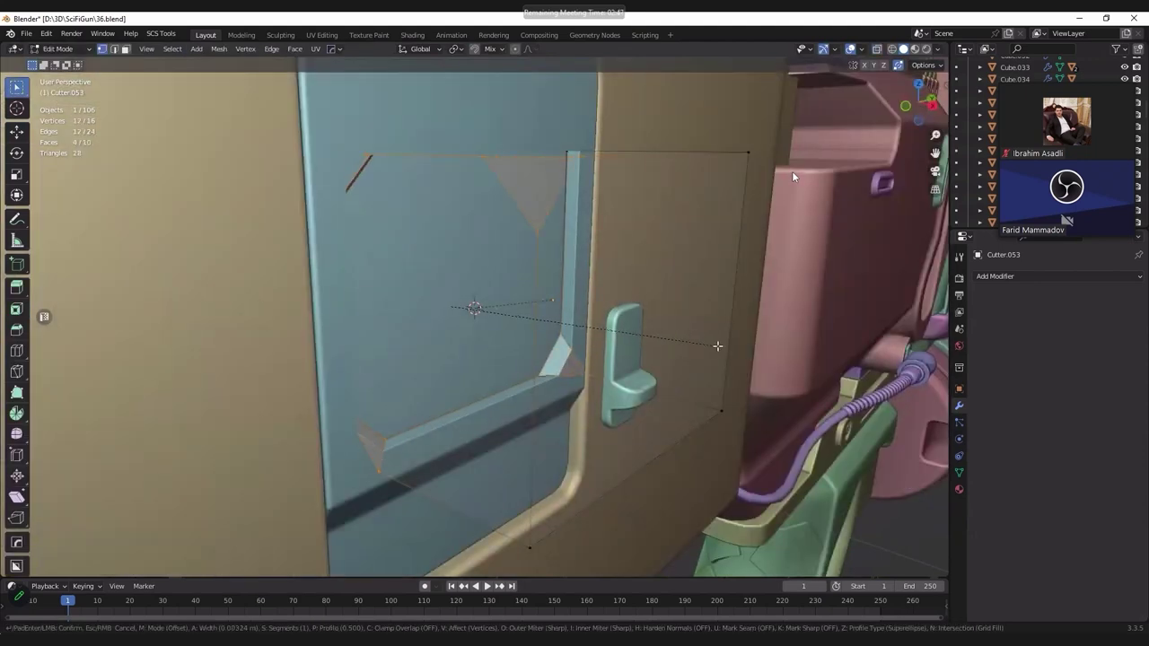
pyautogui.scroll(1, 732, 352)
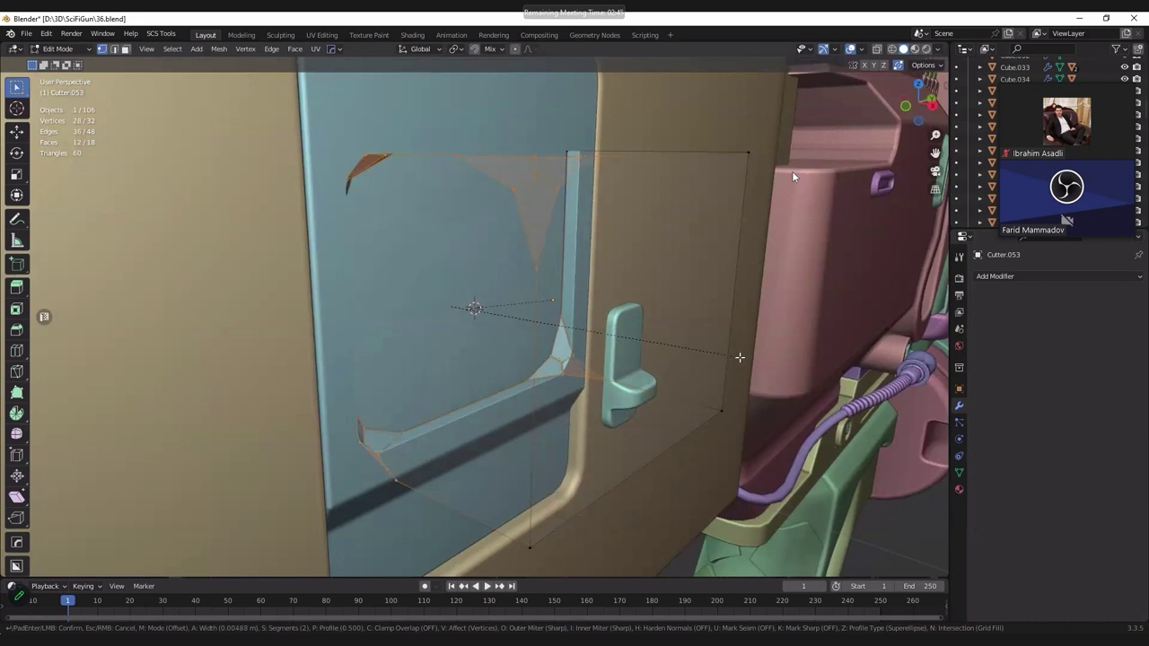
pyautogui.scroll(1, 739, 357)
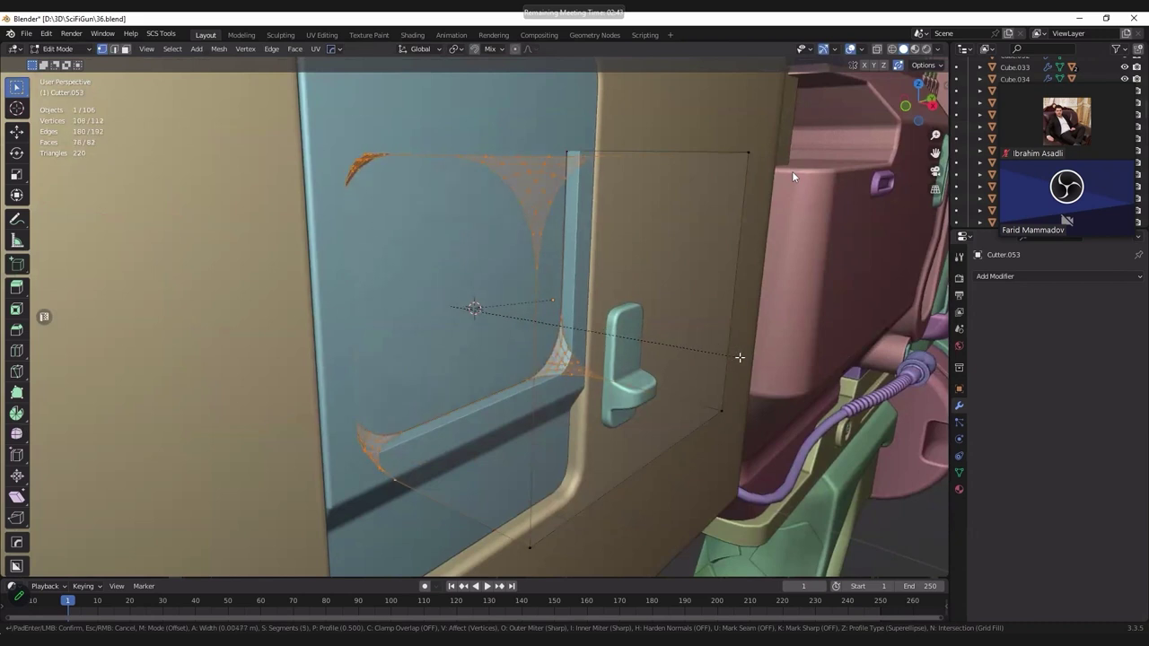
pyautogui.scroll(1, 735, 357)
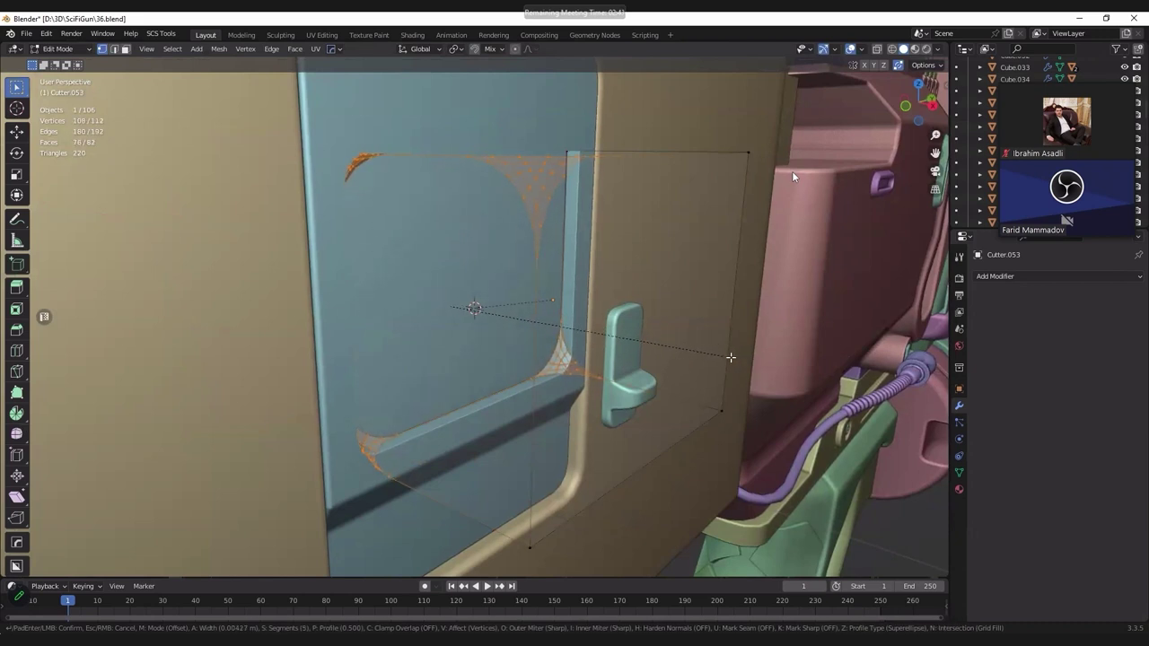
pyautogui.click(731, 357)
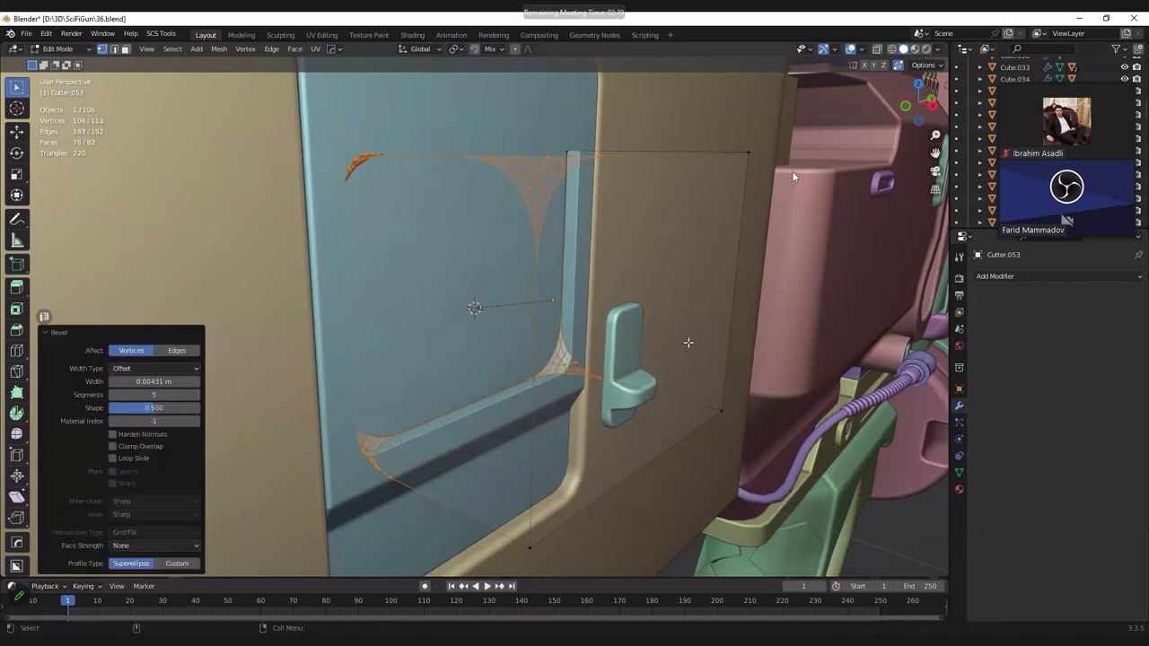
pyautogui.moveTo(682, 340); pyautogui.dragTo(471, 171, button='middle')
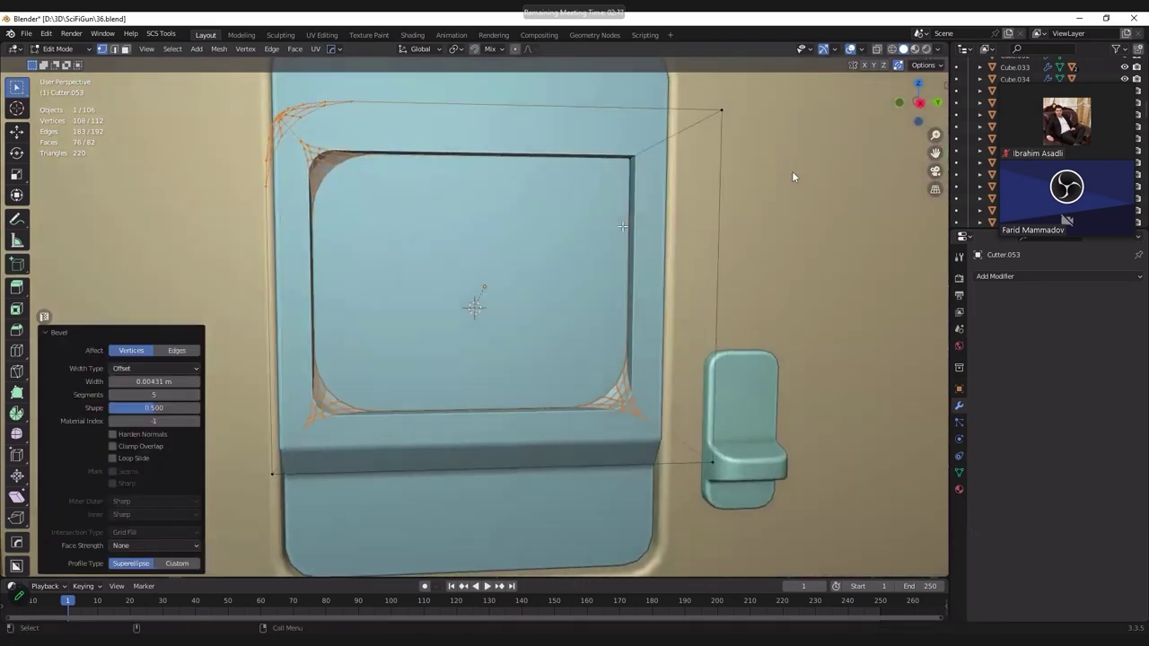
pyautogui.hotkey('ctrl', 'z')
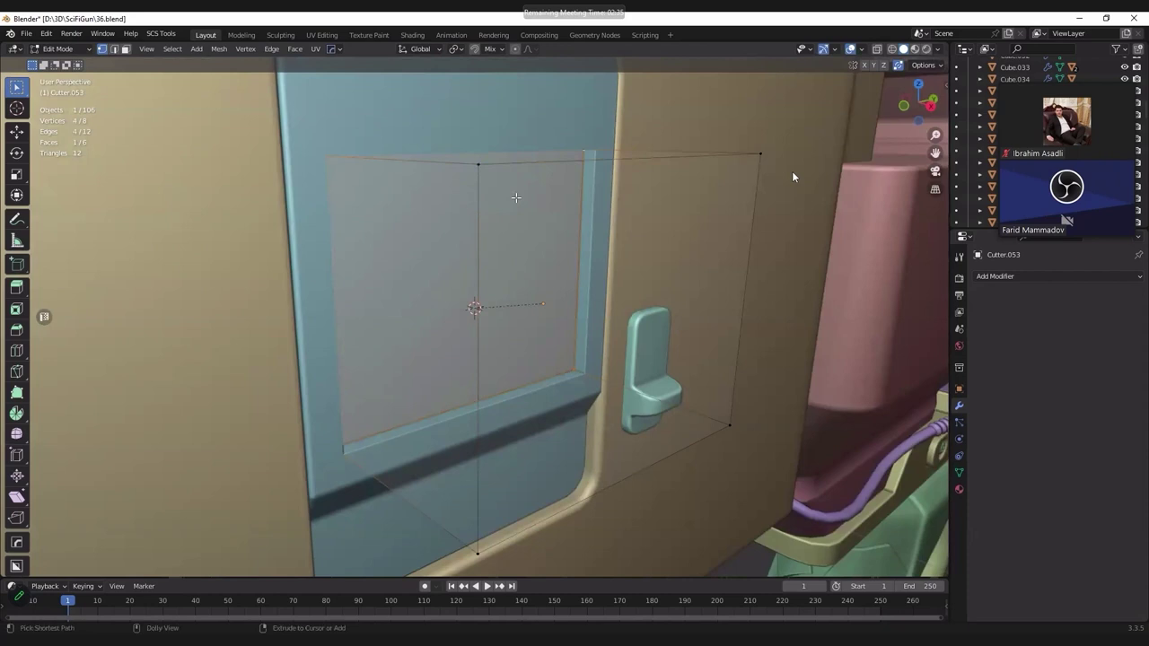
# Step: Round the cutter's four corners with a 5-segment vertex bevel of about 0.0044 m
pyautogui.hotkey('ctrl', 'b')
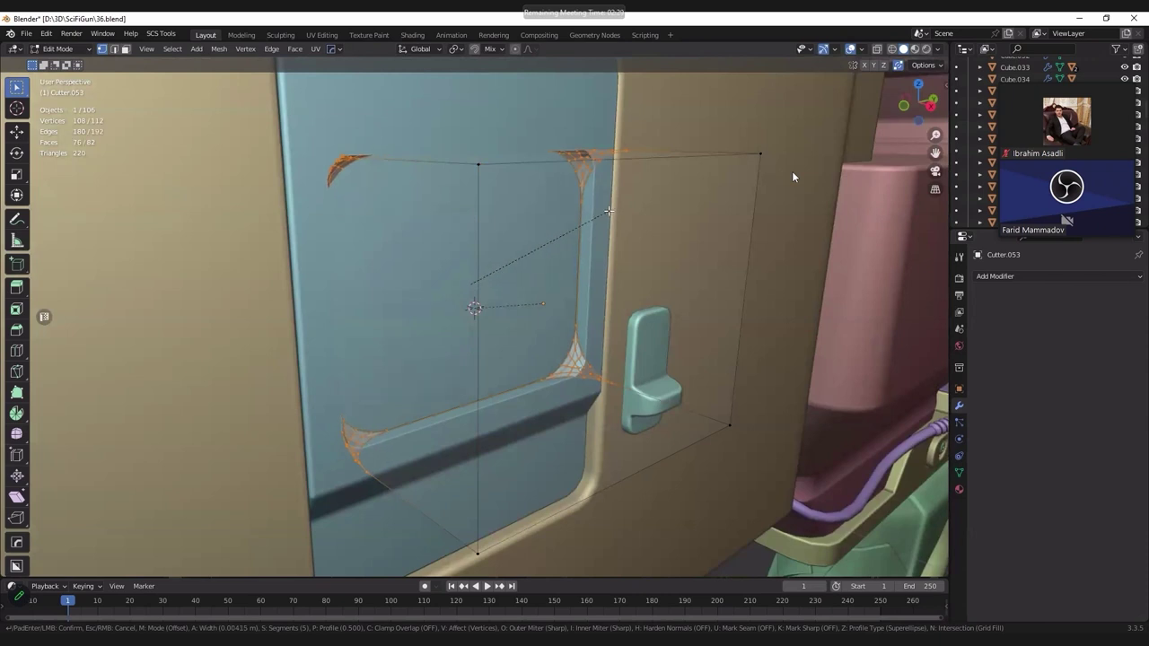
pyautogui.click(613, 213)
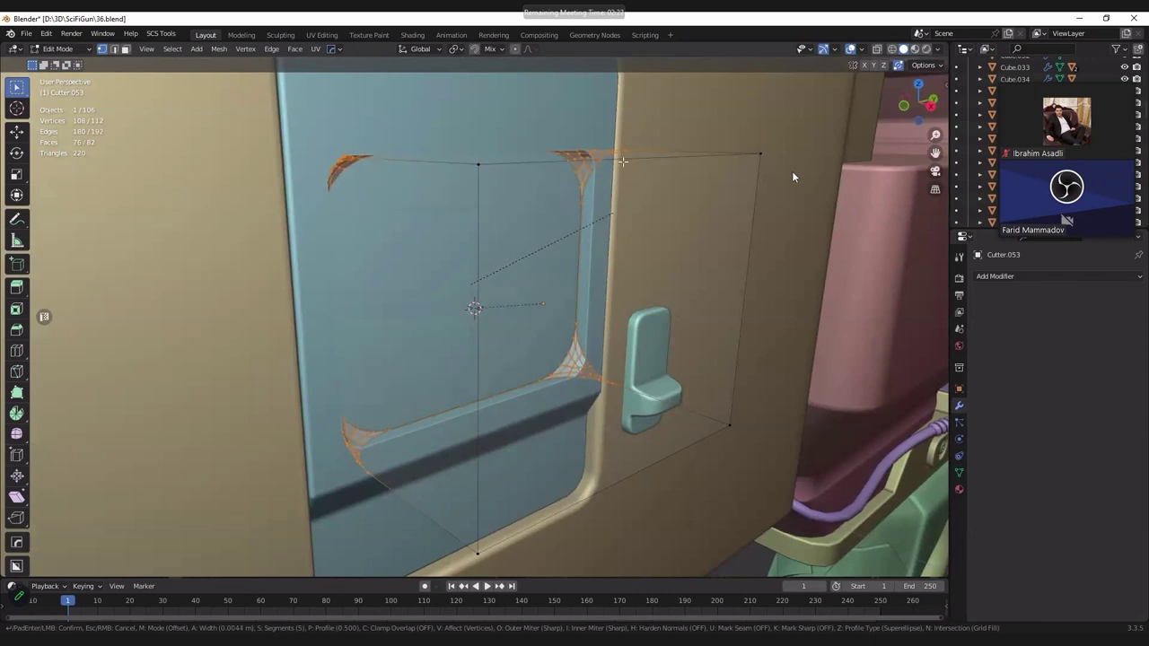
pyautogui.press('Tab')
# Step: Apply the Boolean modifier so the recess is cut permanently into the panel
pyautogui.rightClick(736, 126)
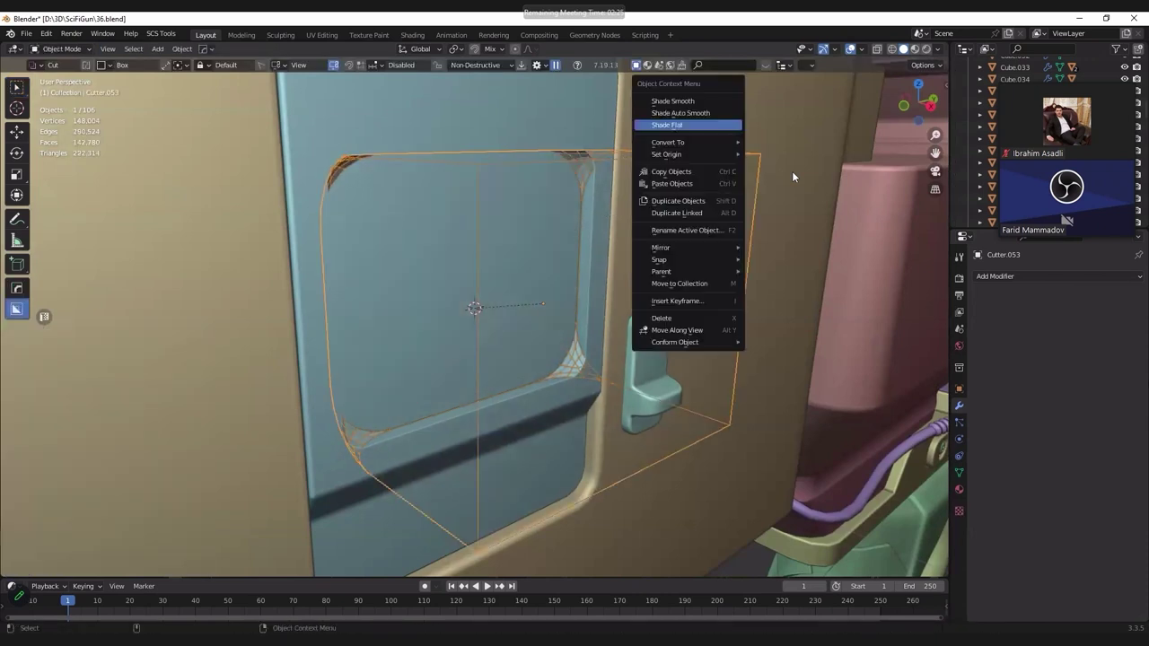
pyautogui.click(732, 126)
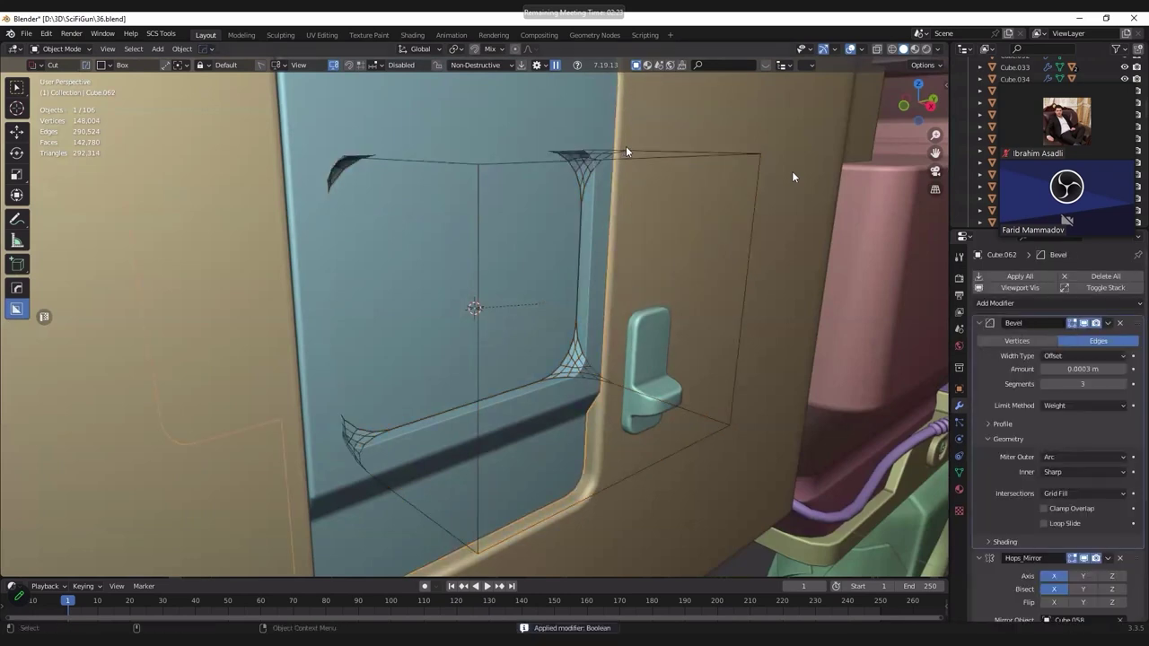
pyautogui.hotkey('ctrl', 'a')
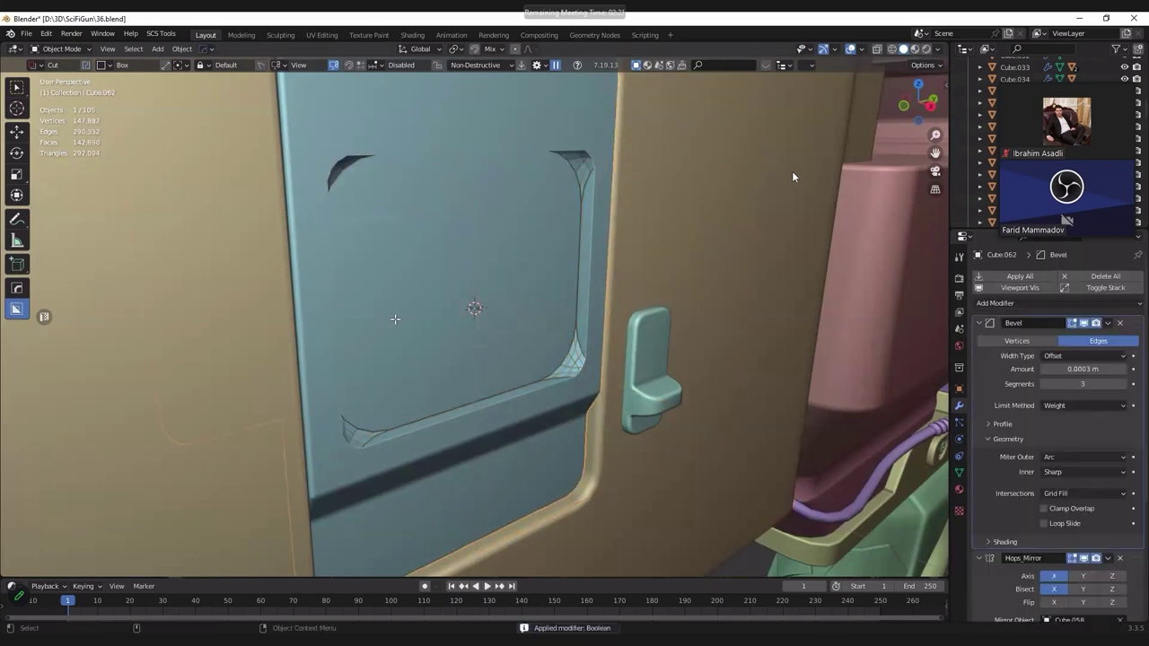
# Step: Select the opening's edge loop and run Boolean Cleanup at a 0.00377 threshold
pyautogui.press('Tab')
pyautogui.scroll(2, 792, 177)
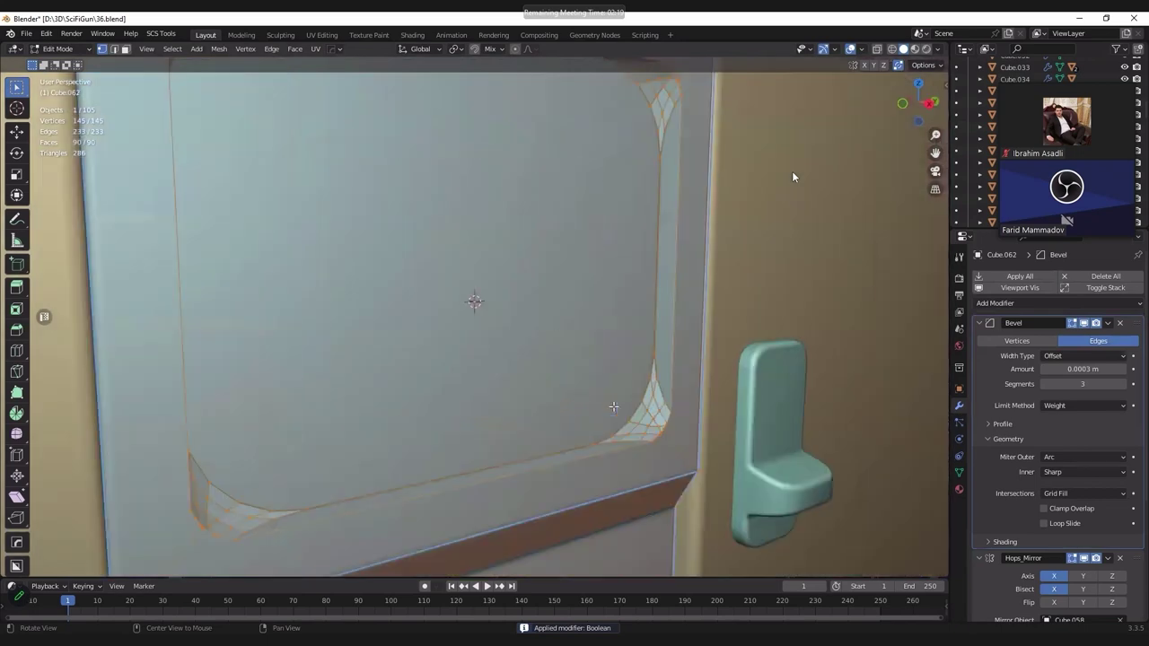
pyautogui.scroll(2, 792, 177)
pyautogui.hotkey('alt', 's')
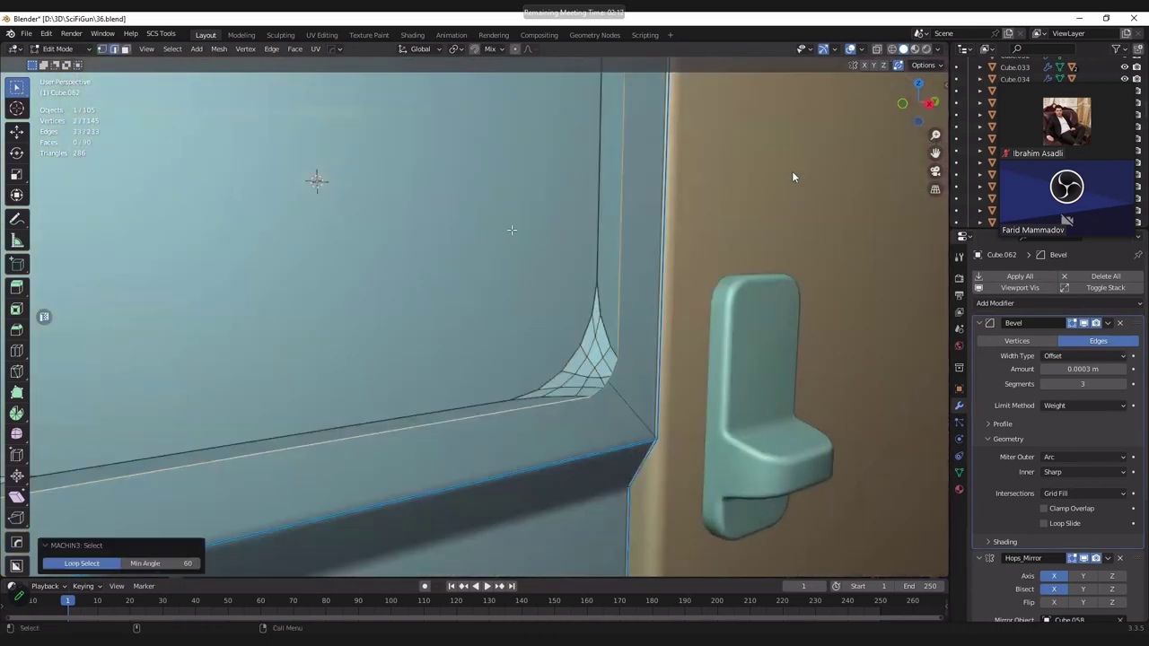
pyautogui.scroll(-3, 792, 177)
pyautogui.moveTo(792, 177); pyautogui.dragTo(792, 177, button='middle')
pyautogui.moveTo(555, 318); pyautogui.dragTo(542, 377, button='middle')
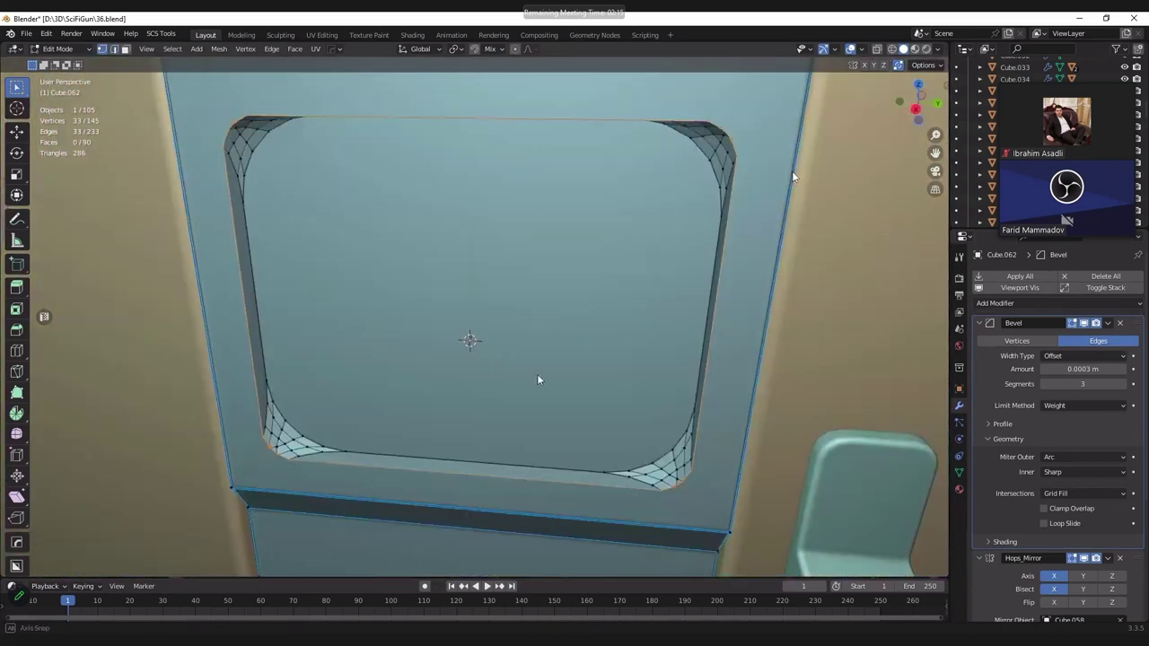
pyautogui.moveTo(508, 515); pyautogui.dragTo(530, 472, button='middle')
pyautogui.press('y')
pyautogui.click(530, 471)
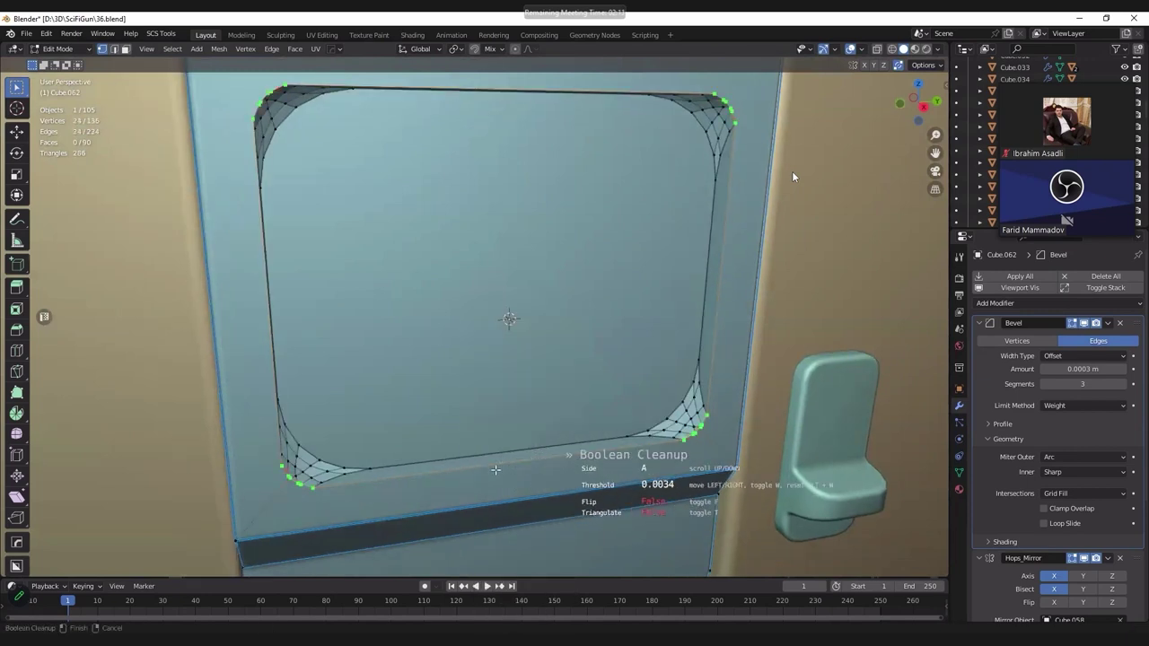
pyautogui.scroll(-1, 467, 475)
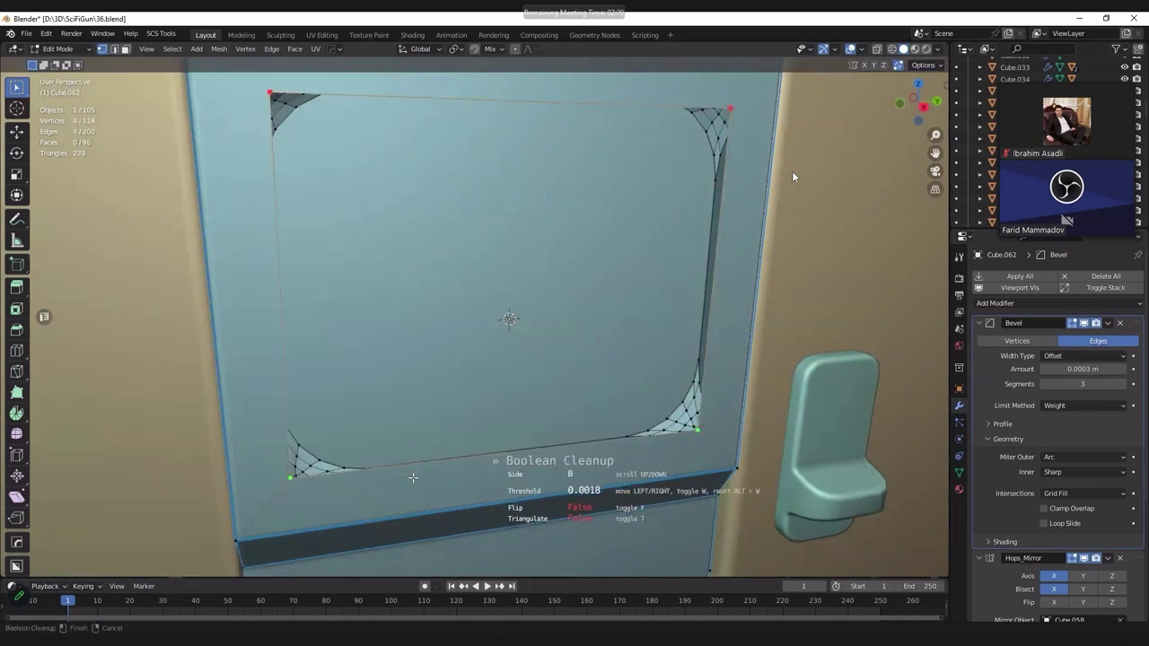
pyautogui.scroll(1, 455, 476)
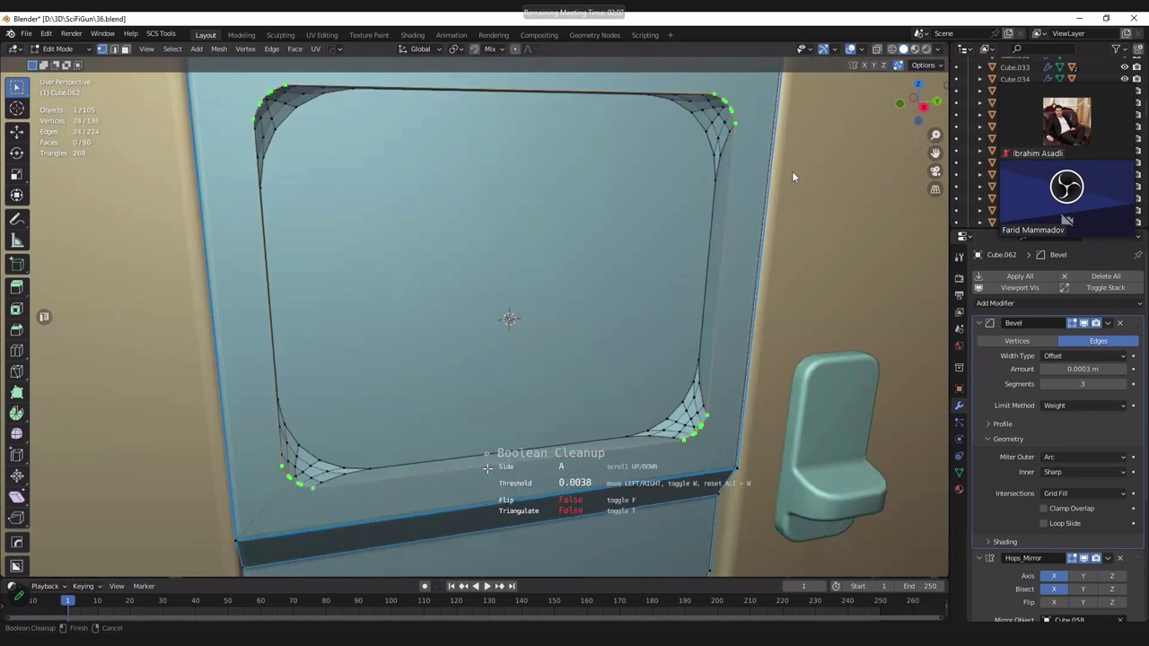
pyautogui.click(561, 369)
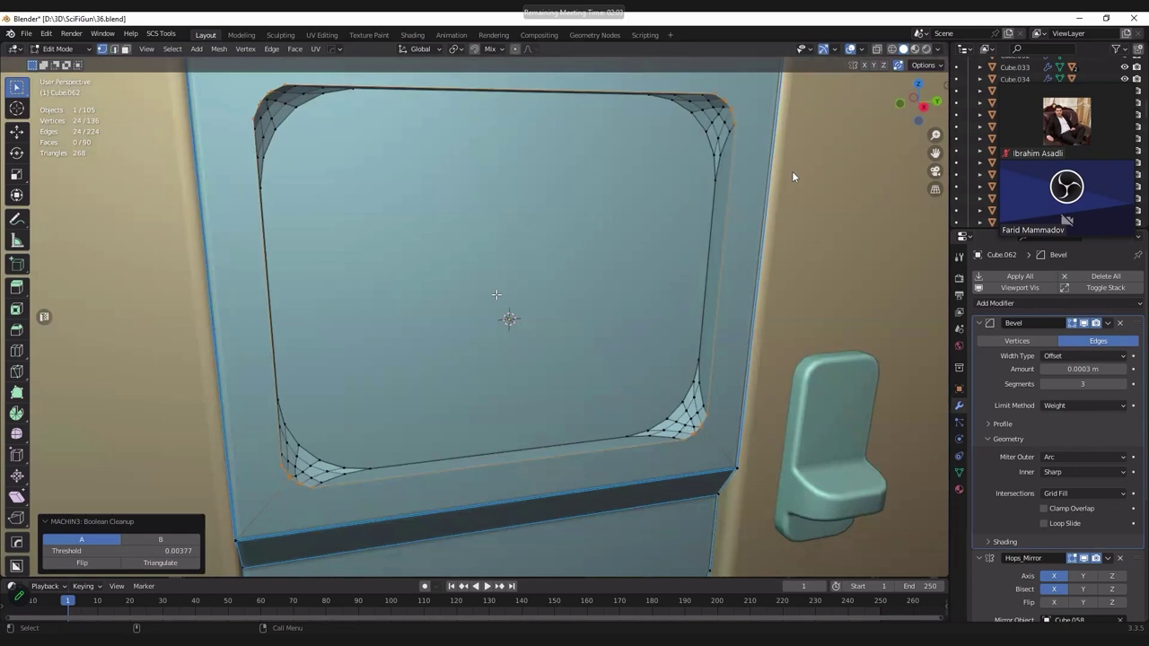
# Step: Vertex-slide the stray corner vertex into its neighbour on the recess
pyautogui.press('KP_Decimal')
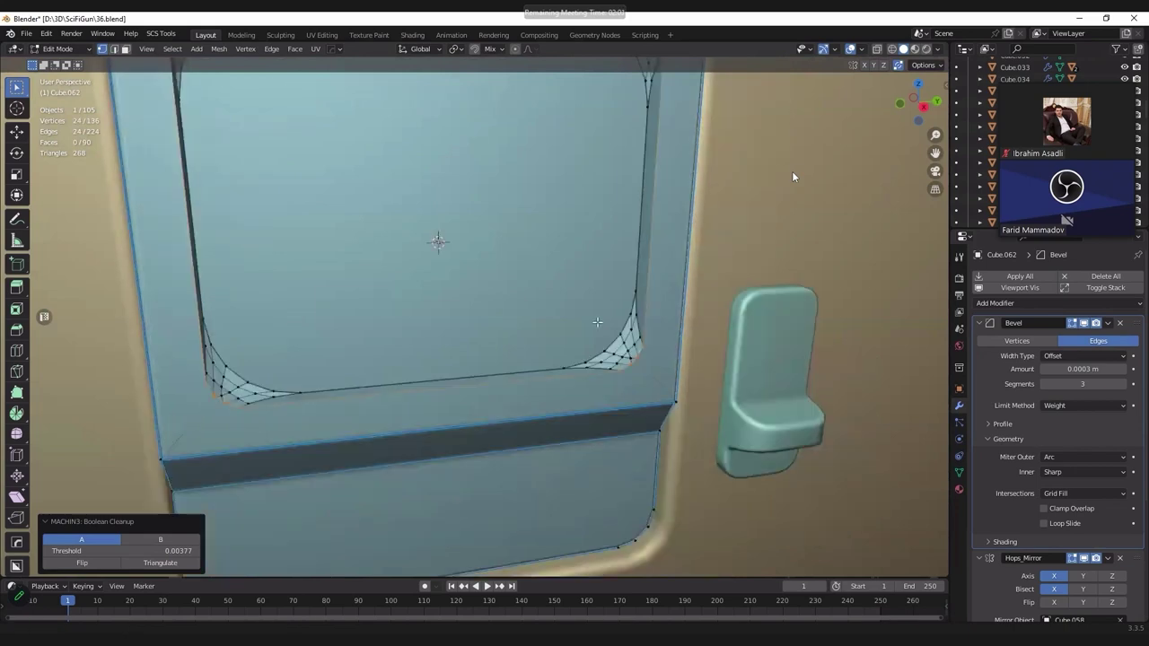
pyautogui.scroll(3, 596, 322)
pyautogui.click(734, 339)
pyautogui.hotkey('shift', 'v')
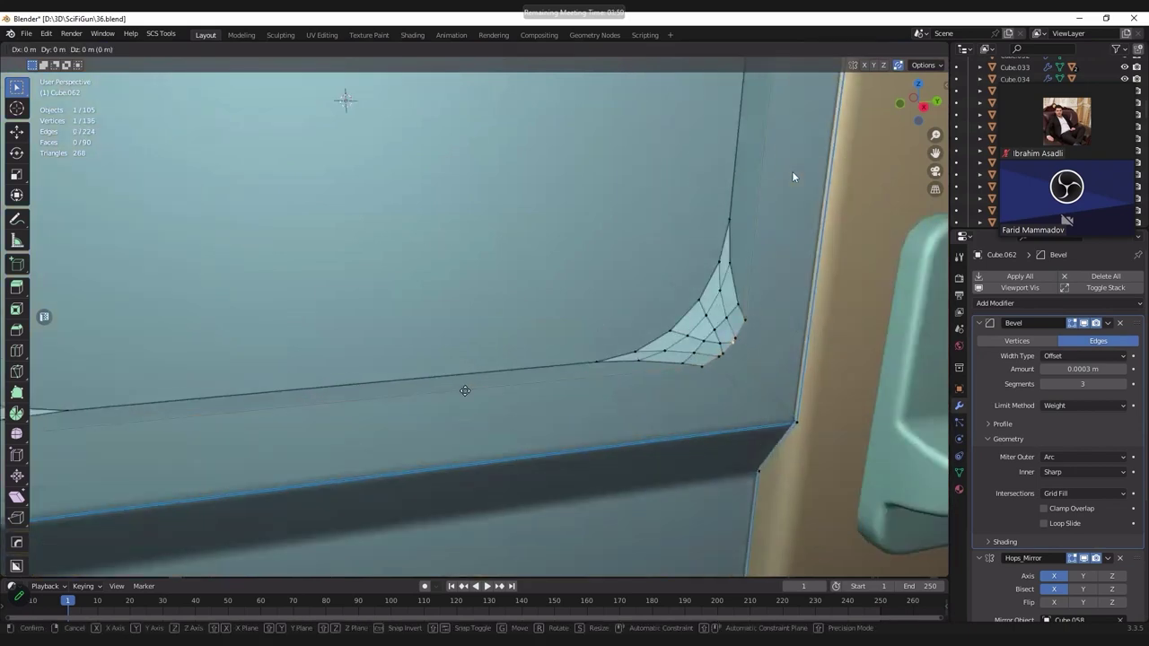
pyautogui.click(761, 317)
pyautogui.scroll(-3, 761, 317)
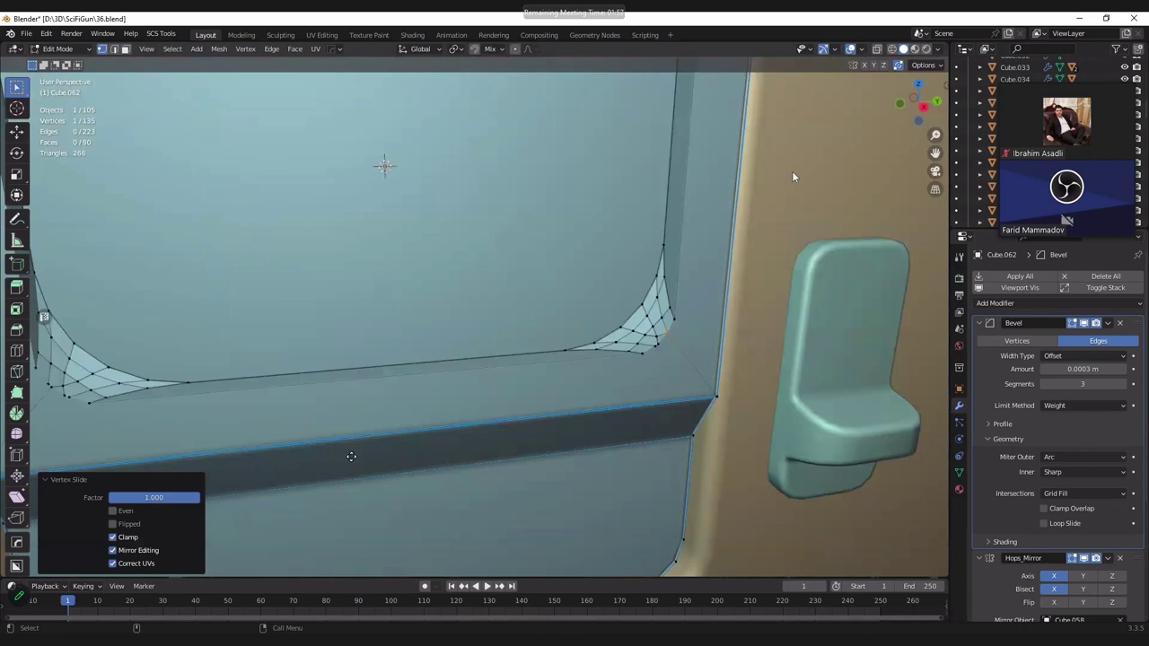
pyautogui.moveTo(351, 457)
pyautogui.mouseDown(button='middle')
pyautogui.moveTo(292, 181)
pyautogui.moveTo(301, 167)
pyautogui.mouseUp(button='middle')
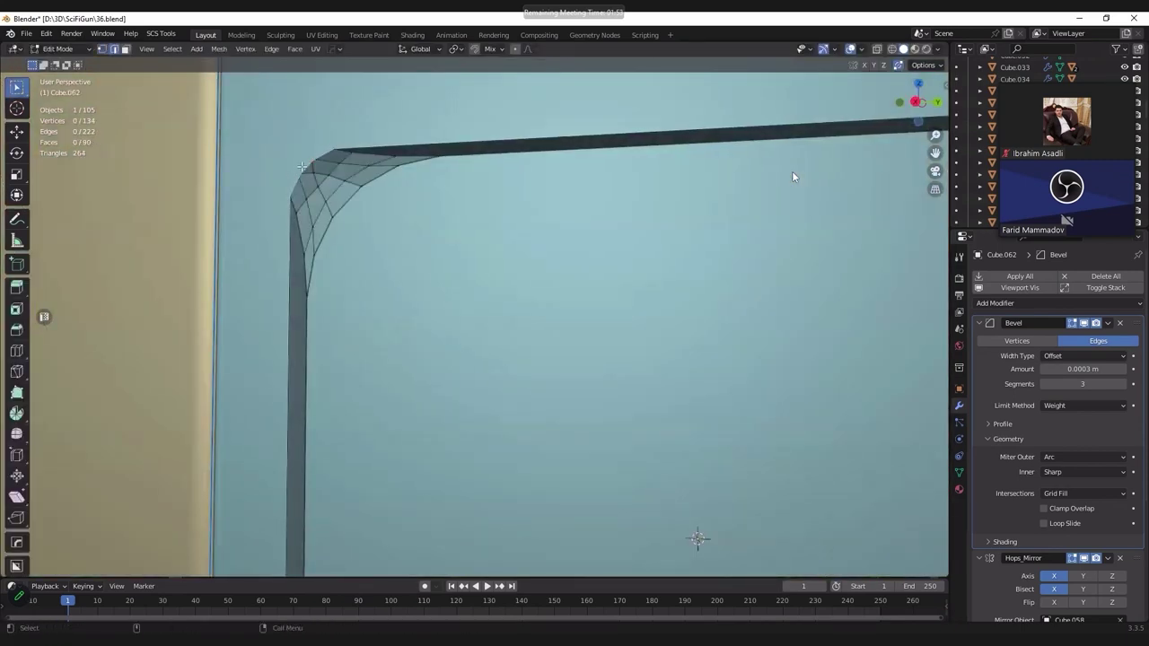
# Step: Tilt the view across the recess's top edge to see the new Cutter.053 box
pyautogui.moveTo(295, 178); pyautogui.dragTo(252, 197, button='middle')
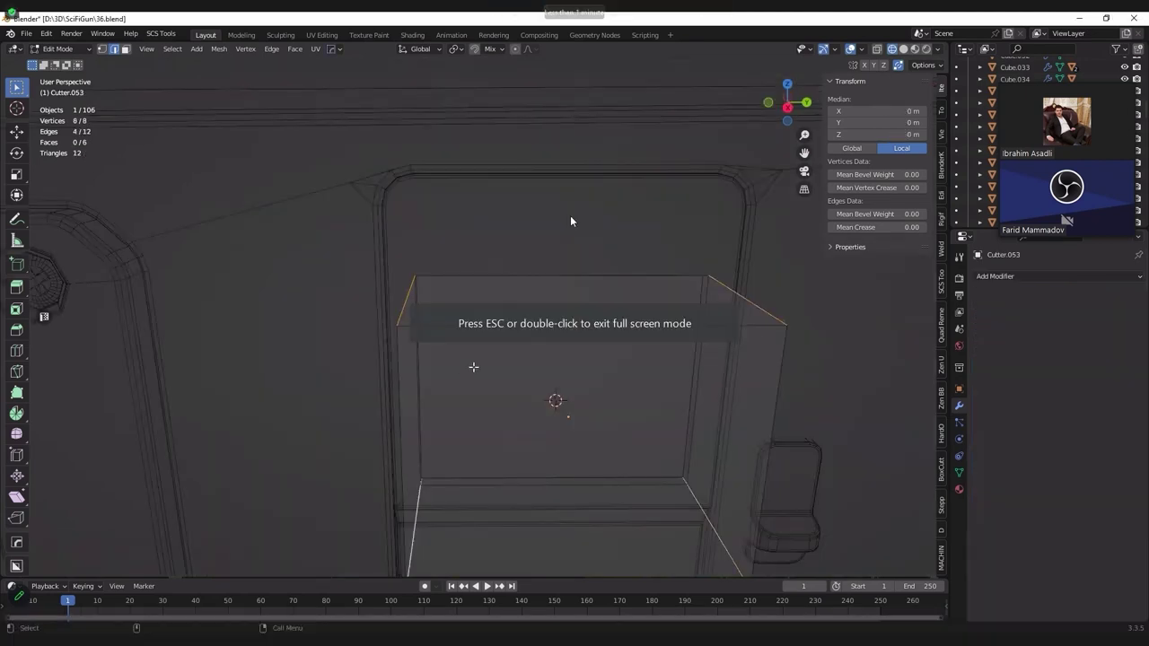
# Step: Bevel the cutter's four edges with 4 segments and inspect a corner close up
pyautogui.moveTo(491, 363); pyautogui.dragTo(615, 201, button='middle')
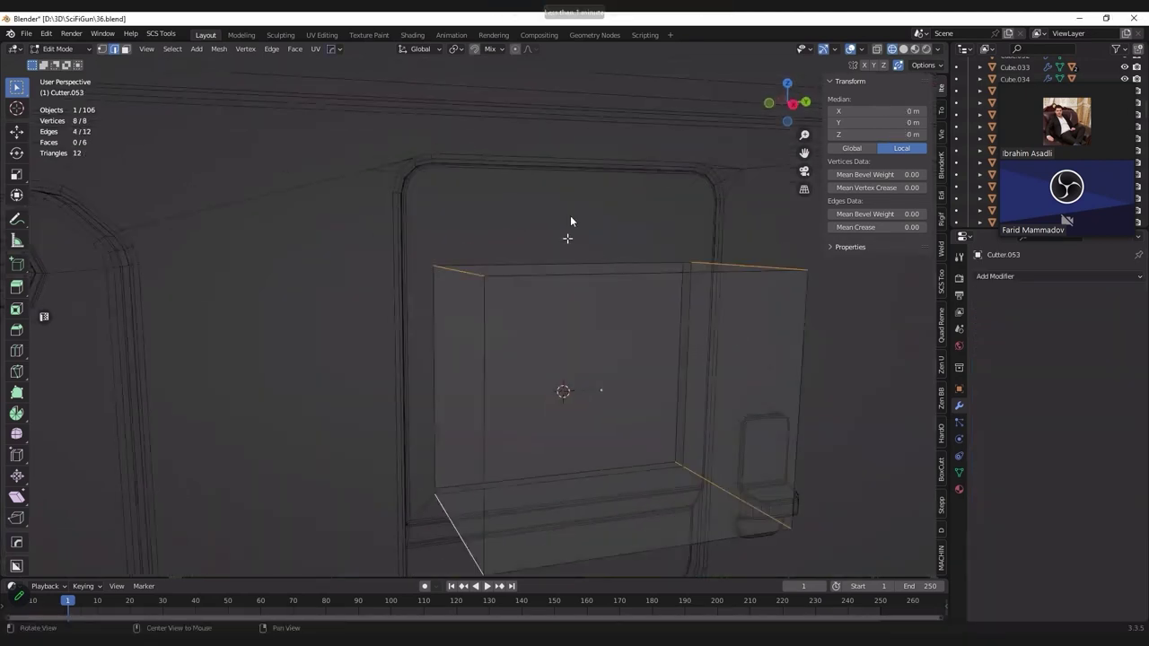
pyautogui.hotkey('ctrl', 'b')
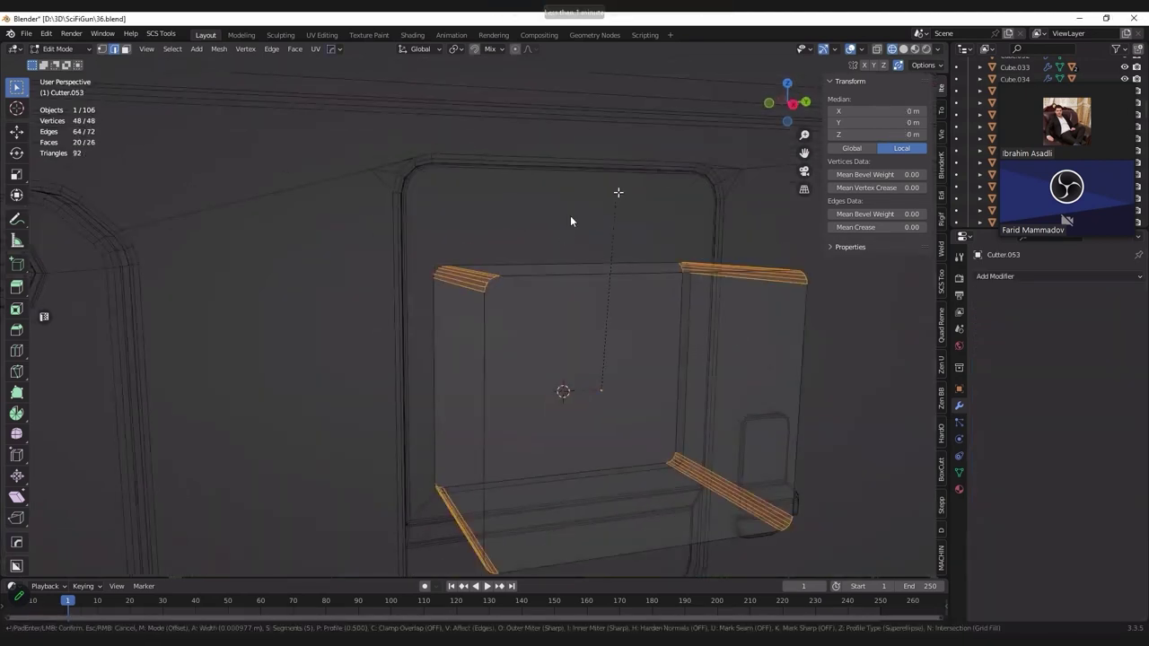
pyautogui.scroll(3, 610, 216)
pyautogui.click(601, 231)
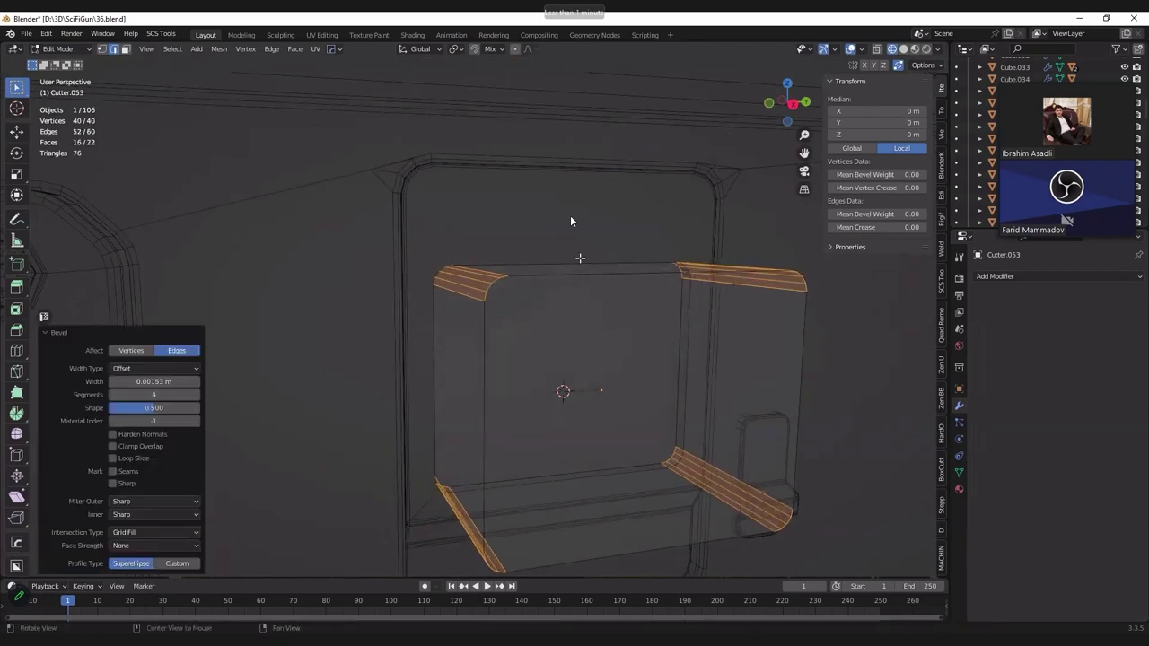
pyautogui.keyDown('alt'); pyautogui.moveTo(570, 220); pyautogui.dragTo(570, 220, button='middle'); pyautogui.keyUp('alt')
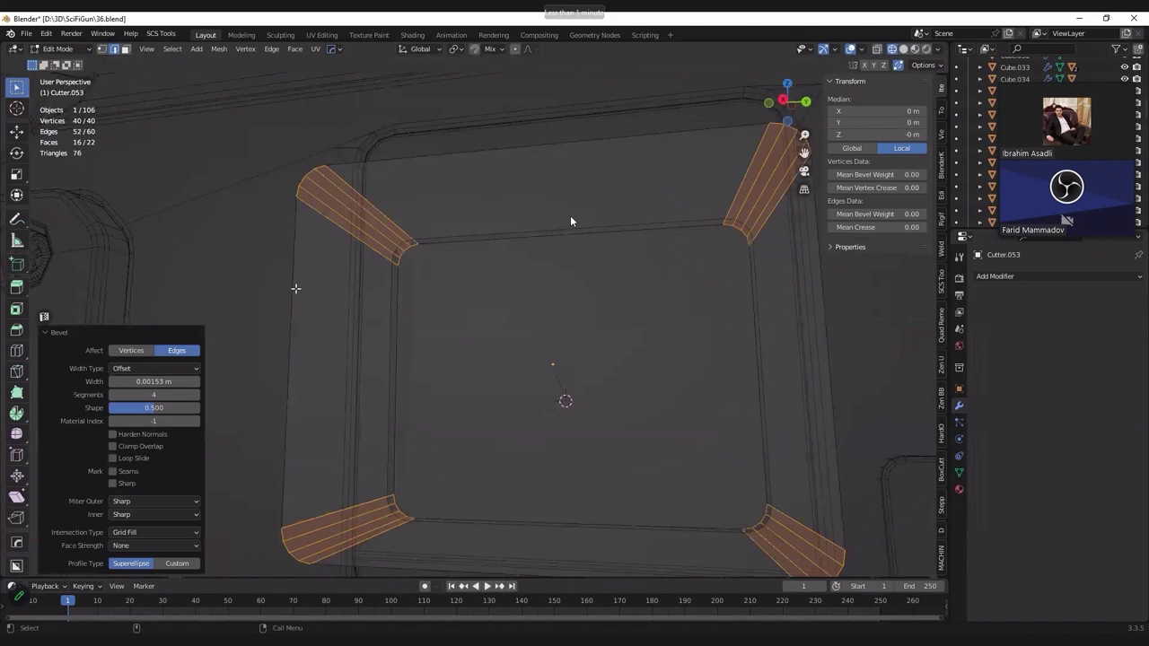
pyautogui.press('`')
pyautogui.click(206, 288)
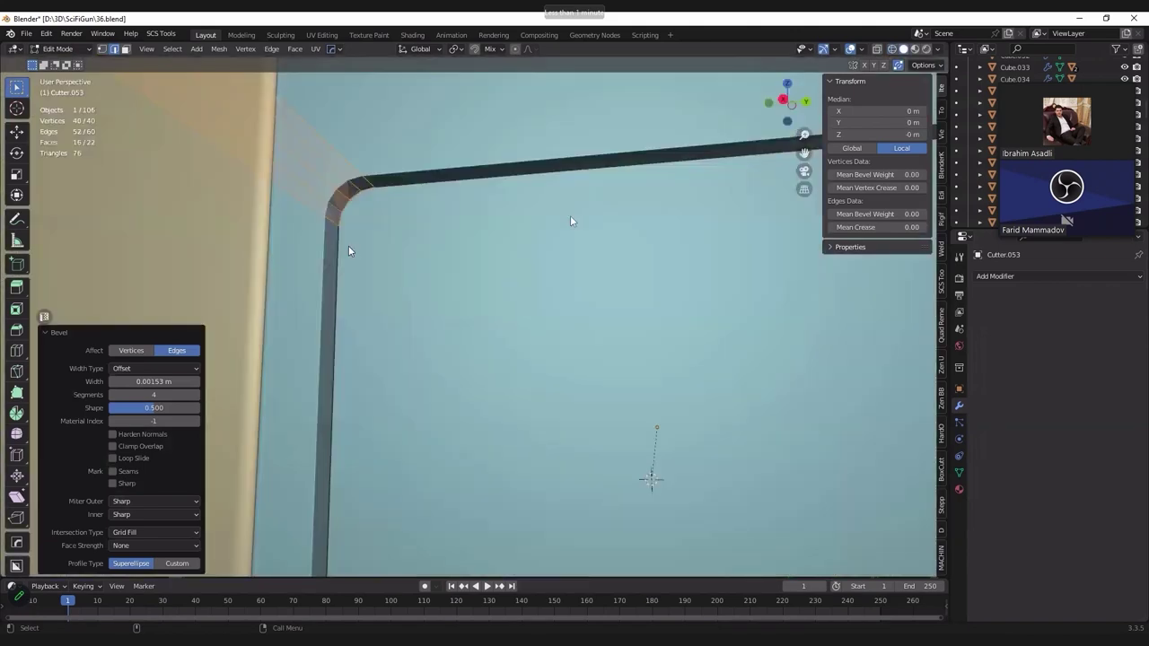
# Step: Re-bevel the cutter edges with 3 segments at 0.000724 m
pyautogui.press('Tab')
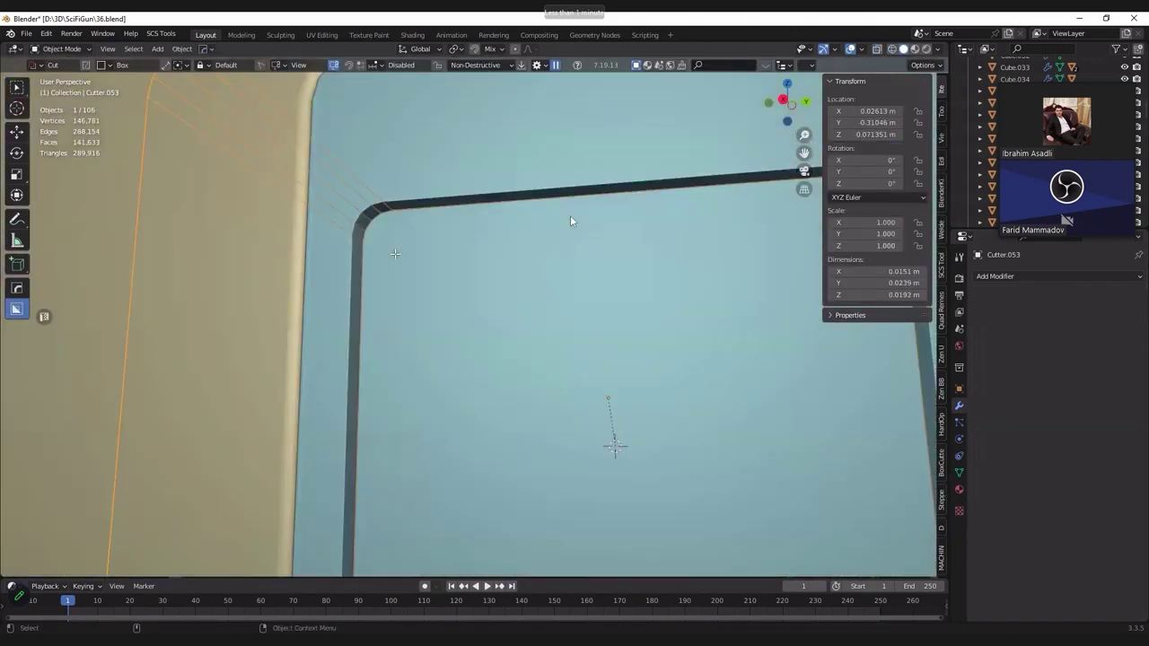
pyautogui.press('Tab')
pyautogui.press('KP_Decimal')
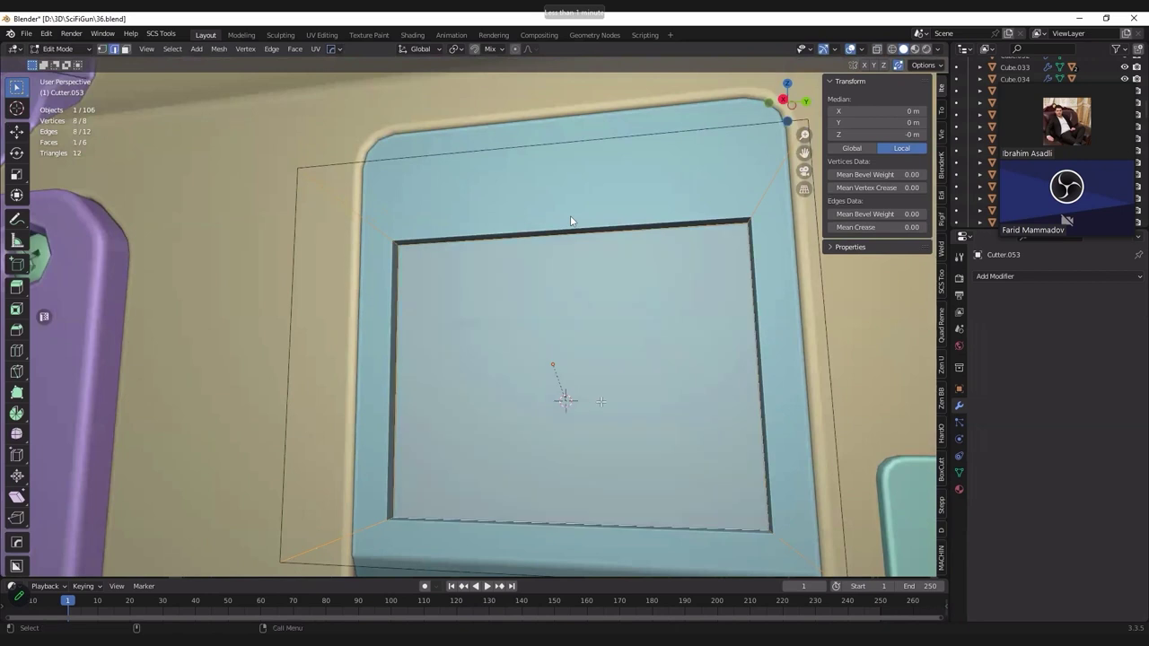
pyautogui.scroll(2, 570, 220)
pyautogui.hotkey('ctrl', 'b')
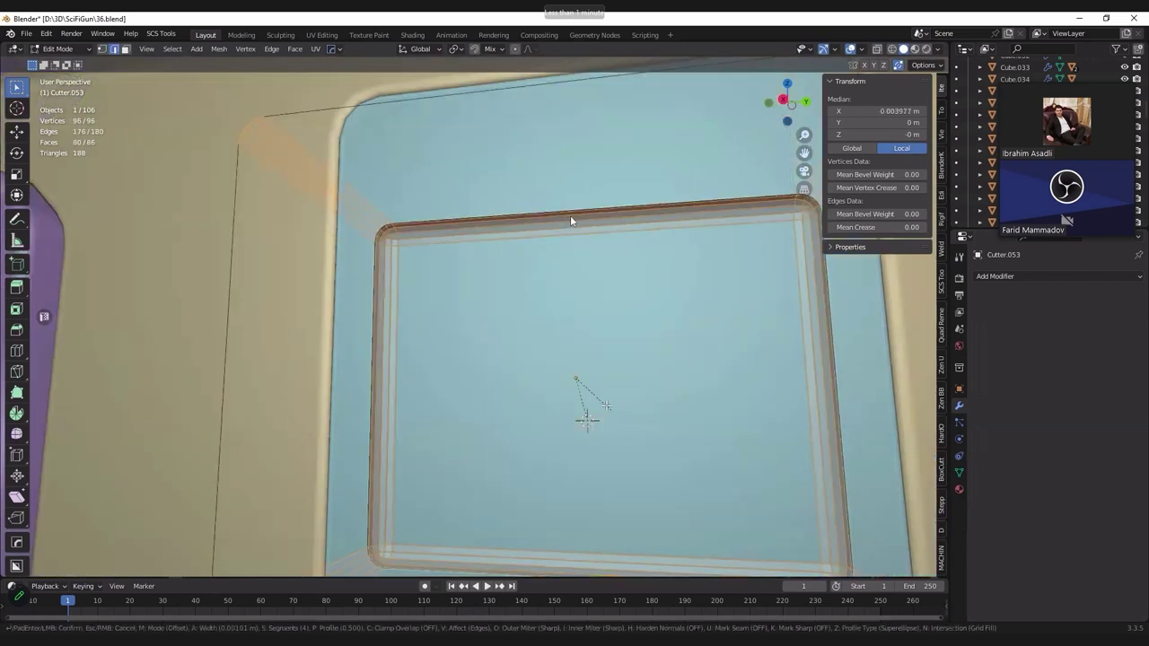
pyautogui.scroll(-1, 570, 216)
pyautogui.click(570, 215)
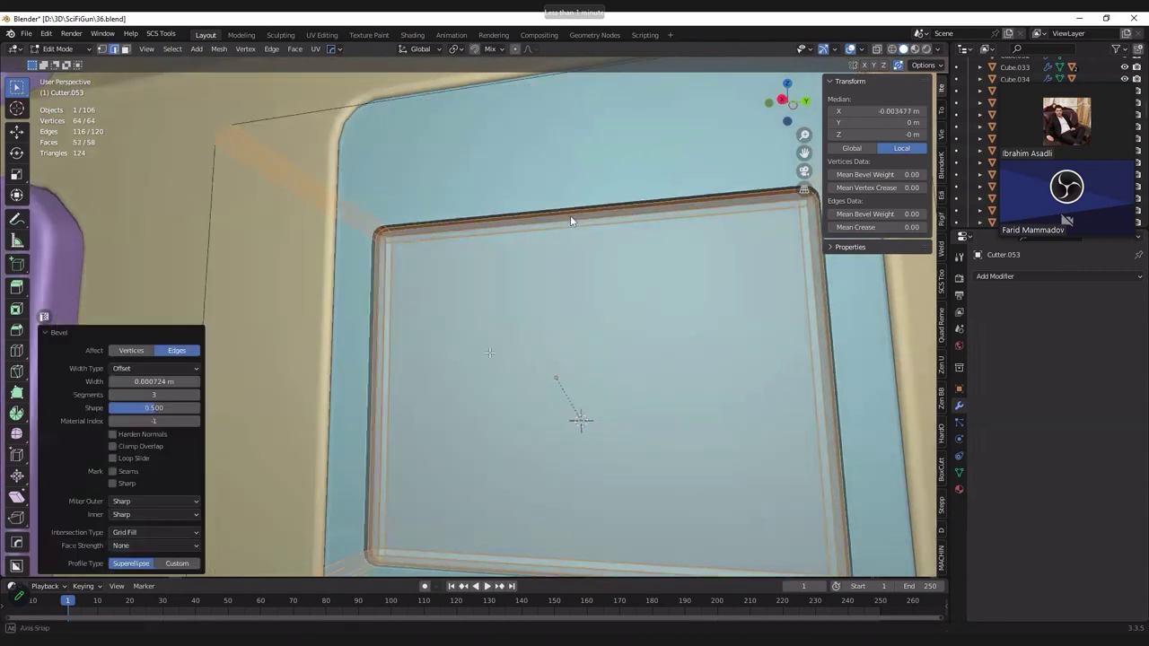
# Step: Move Cutter.053 0.000596 m along X and check its placement
pyautogui.press('g')
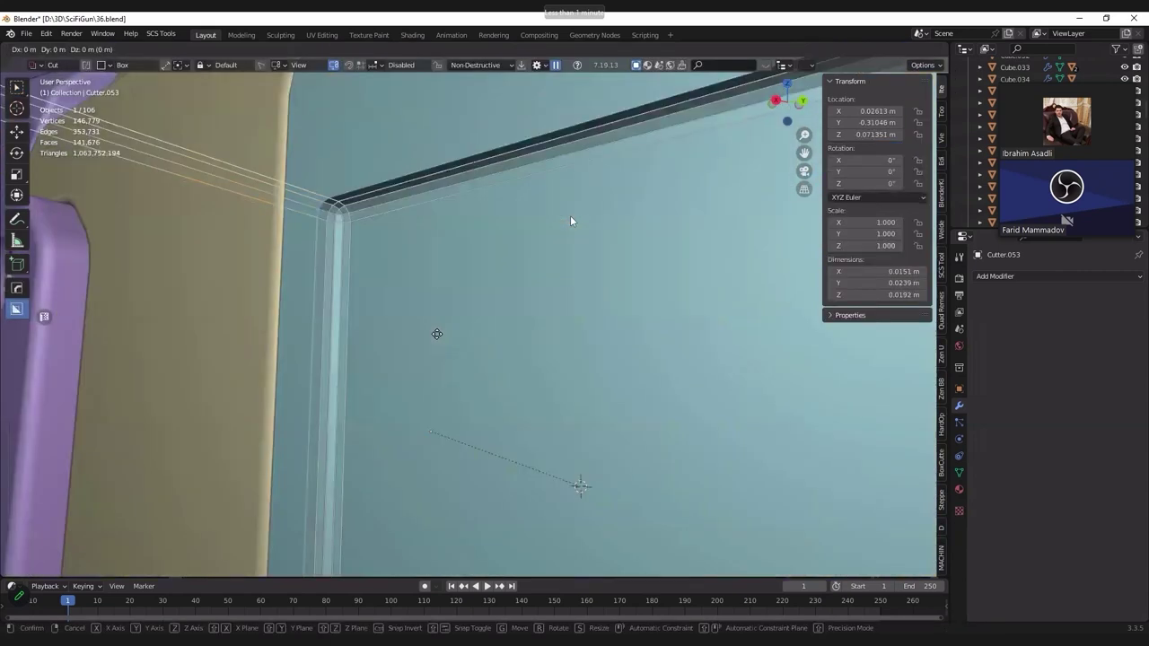
pyautogui.click(333, 342)
pyautogui.scroll(-2, 449, 332)
pyautogui.moveTo(462, 335); pyautogui.dragTo(448, 351, button='middle')
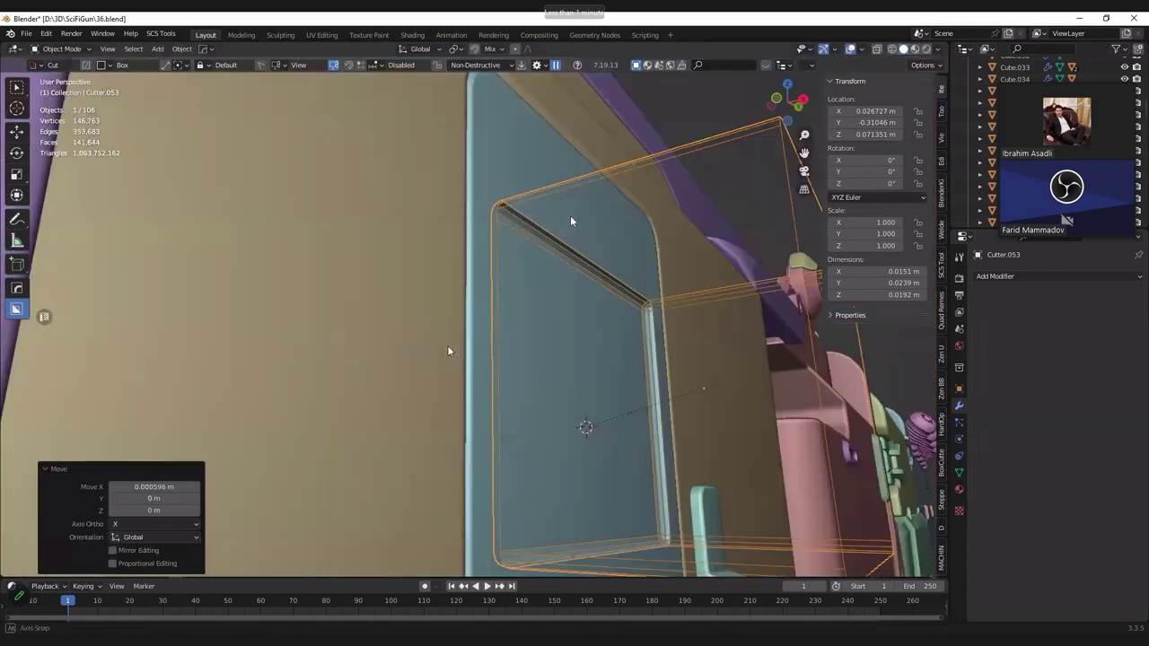
pyautogui.scroll(2, 628, 334)
pyautogui.rightClick(628, 334)
# Step: Add Cube.063 as a thin vertical strip just left of the access panel
pyautogui.press('Escape')
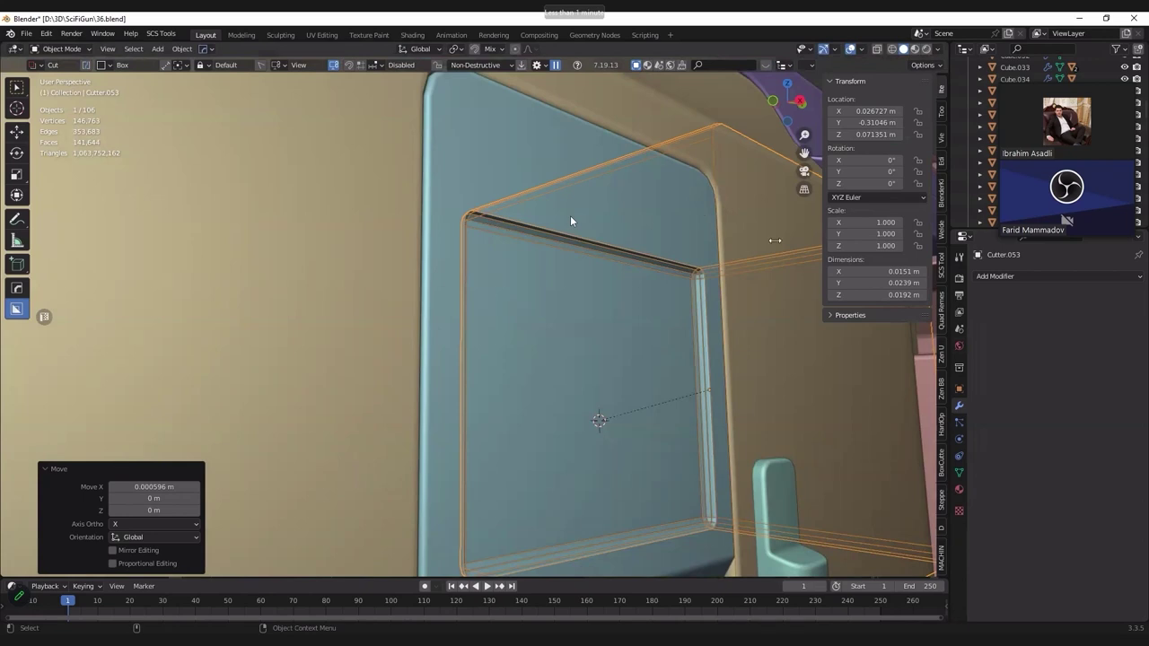
pyautogui.click(627, 146)
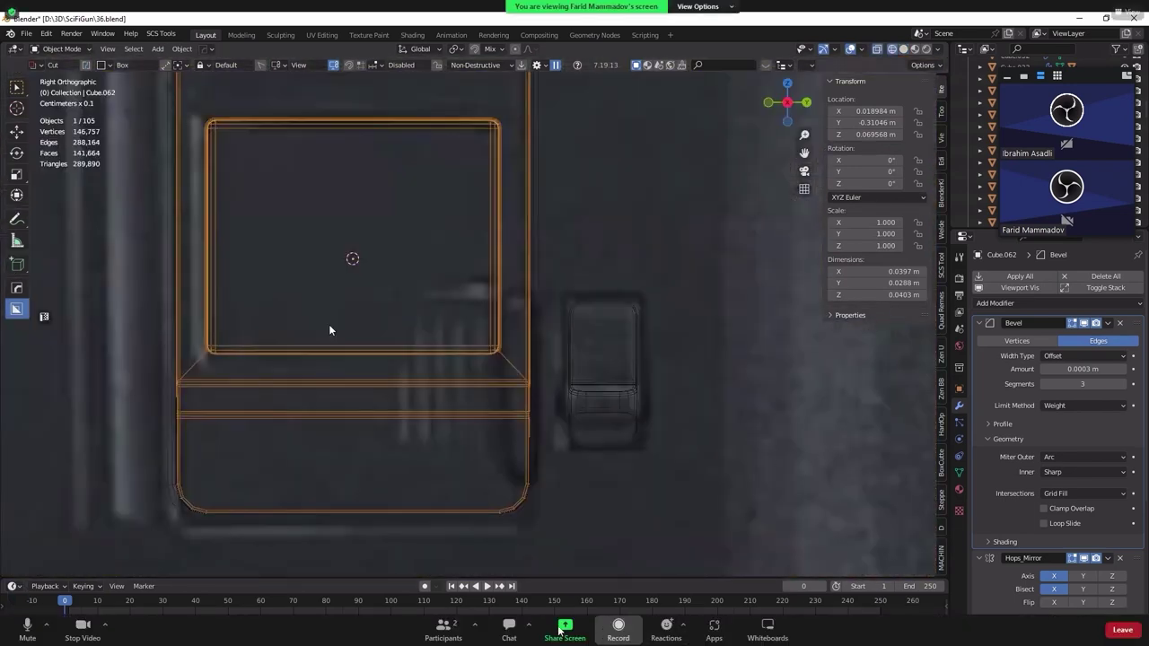
pyautogui.click(28, 630)
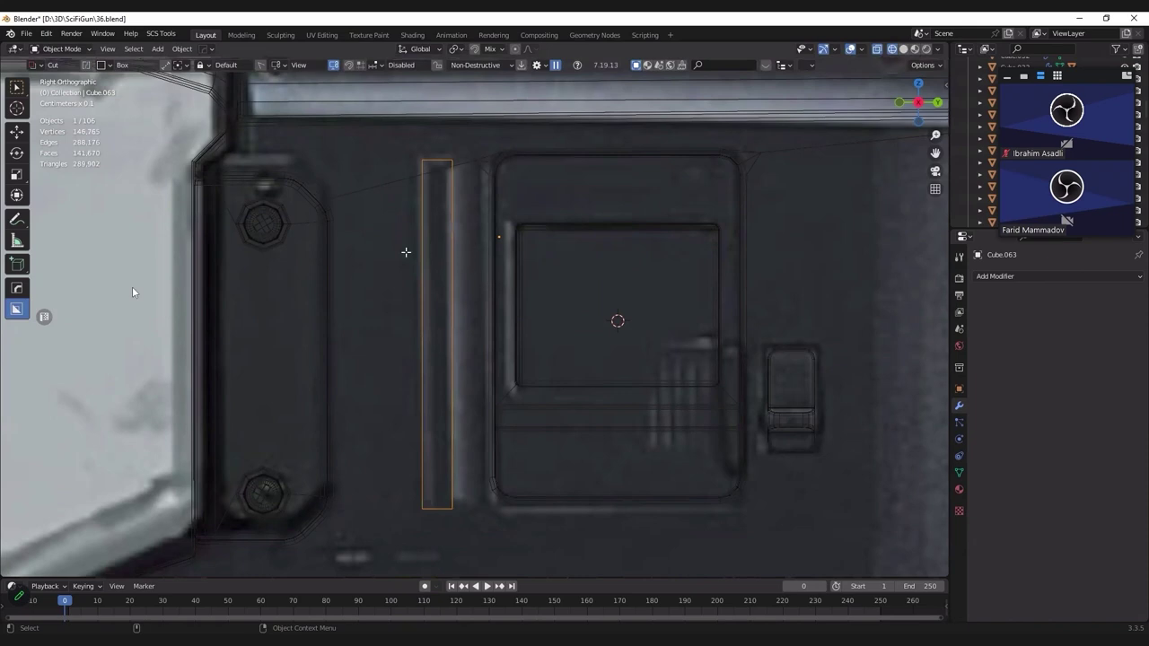
# Step: Bevel the strip's end edges to round them off
pyautogui.moveTo(405, 256)
pyautogui.mouseDown(button='middle')
pyautogui.moveTo(392, 239)
pyautogui.moveTo(425, 379)
pyautogui.mouseUp(button='middle')
pyautogui.hotkey('alt', 'z')
pyautogui.scroll(3, 416, 259)
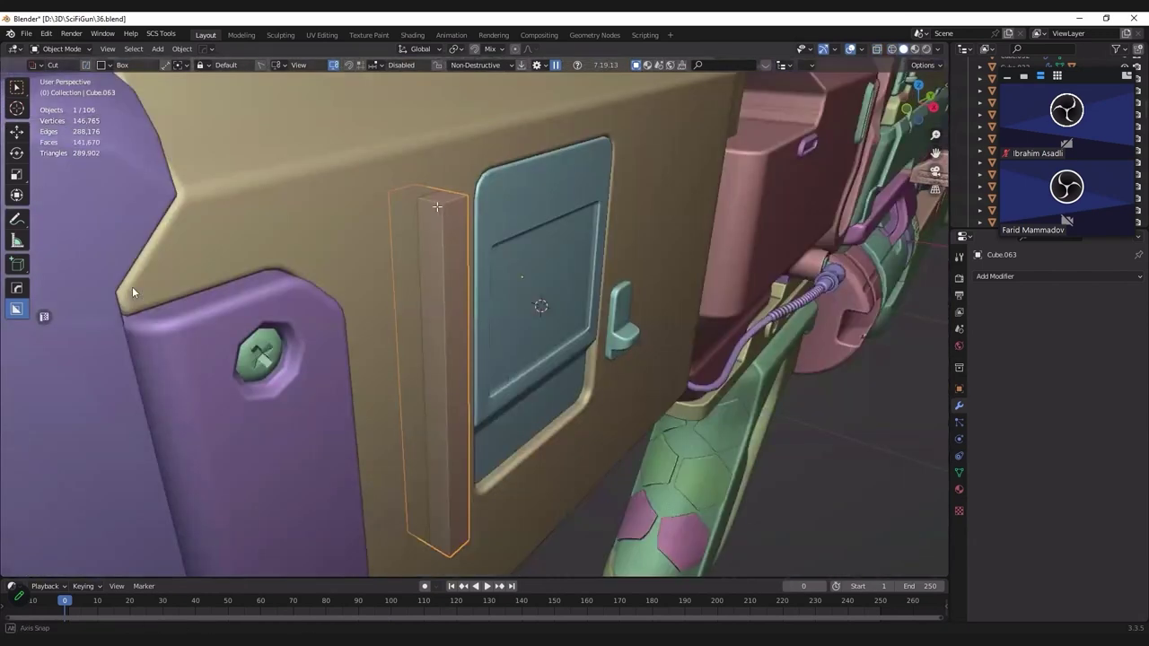
pyautogui.press('Tab')
pyautogui.moveTo(438, 440); pyautogui.dragTo(466, 440, button='middle')
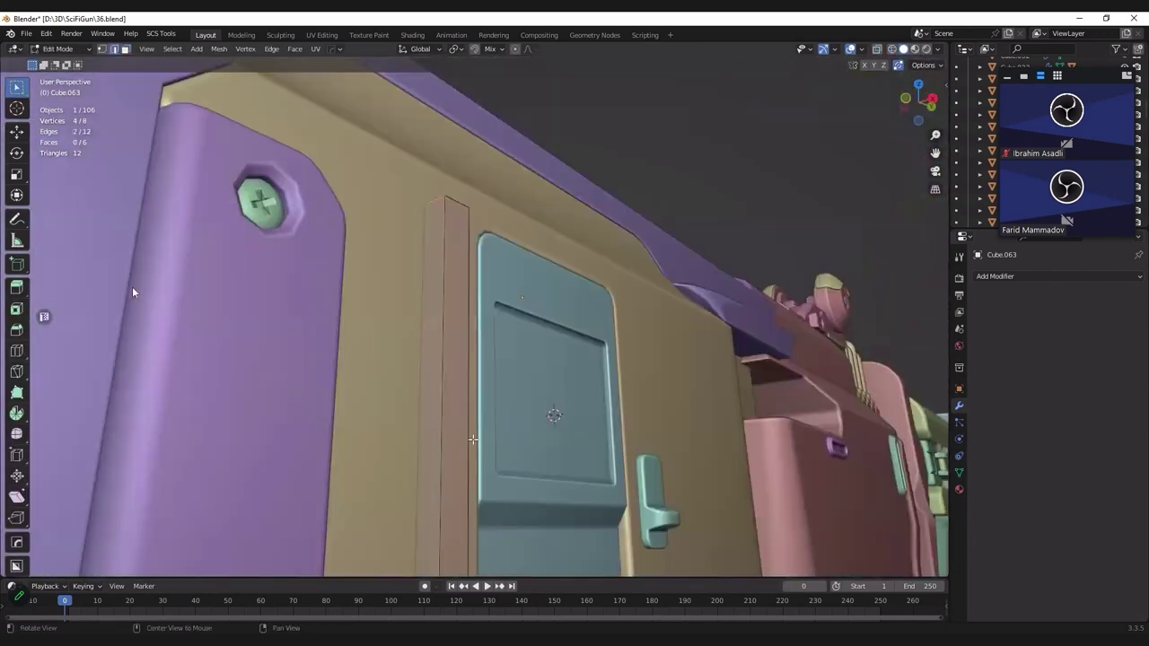
pyautogui.scroll(2, 474, 440)
pyautogui.hotkey('ctrl', 'b')
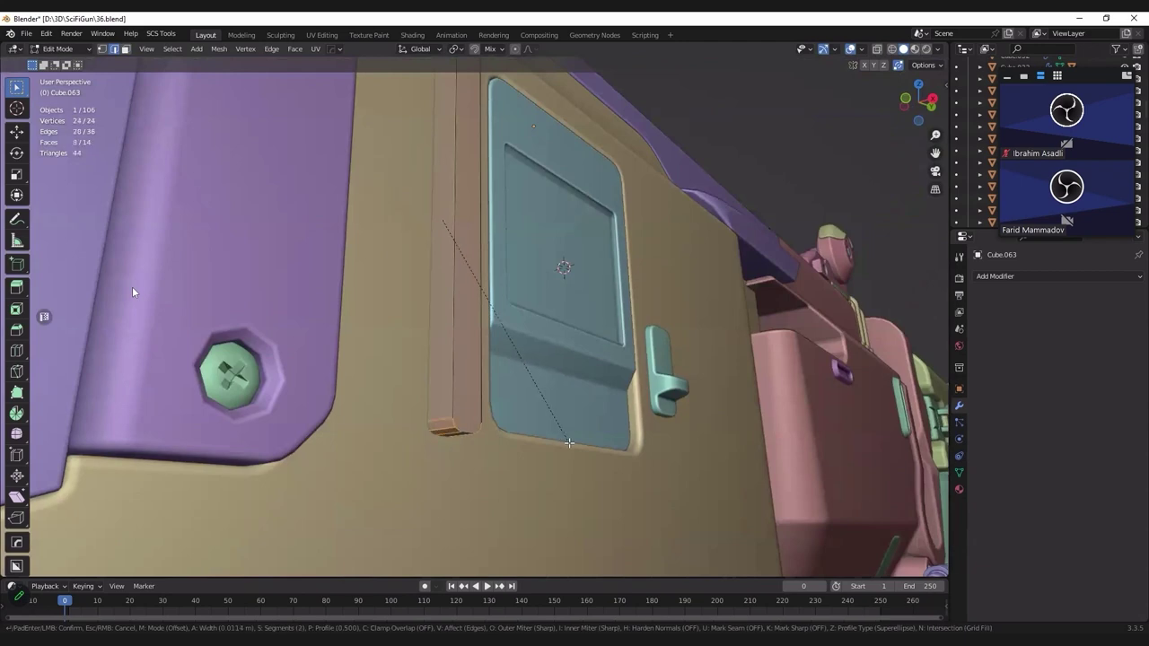
pyautogui.click(491, 359)
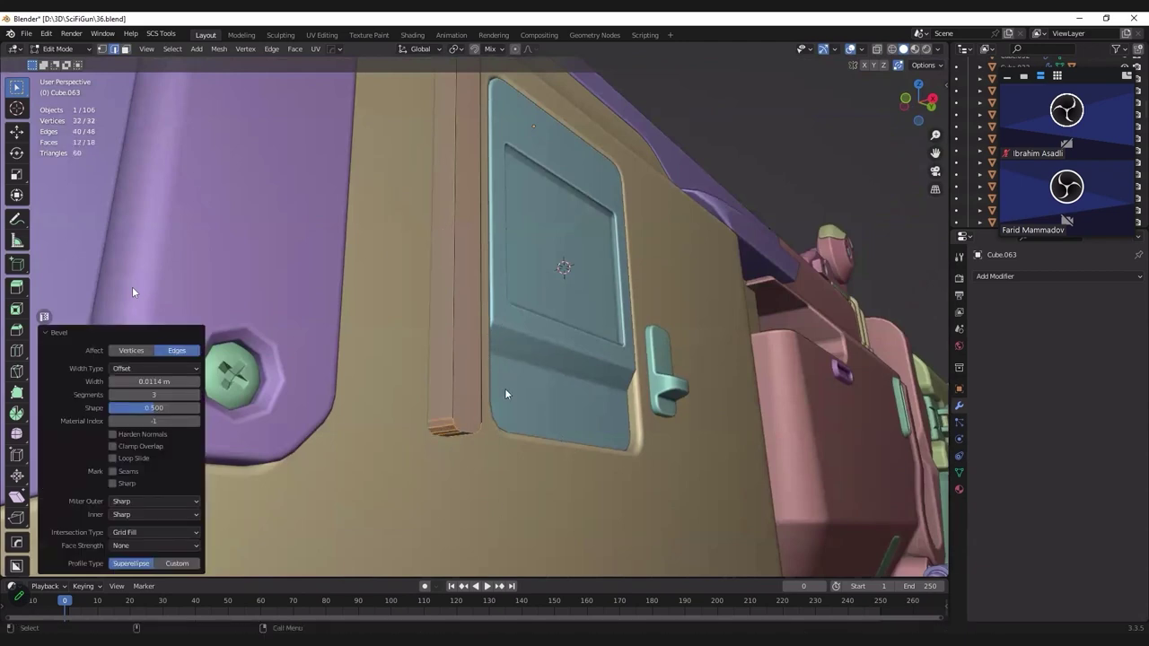
pyautogui.press('Tab')
# Step: Shift the strip slightly along X
pyautogui.hotkey('shift', 'd')
pyautogui.press('x')
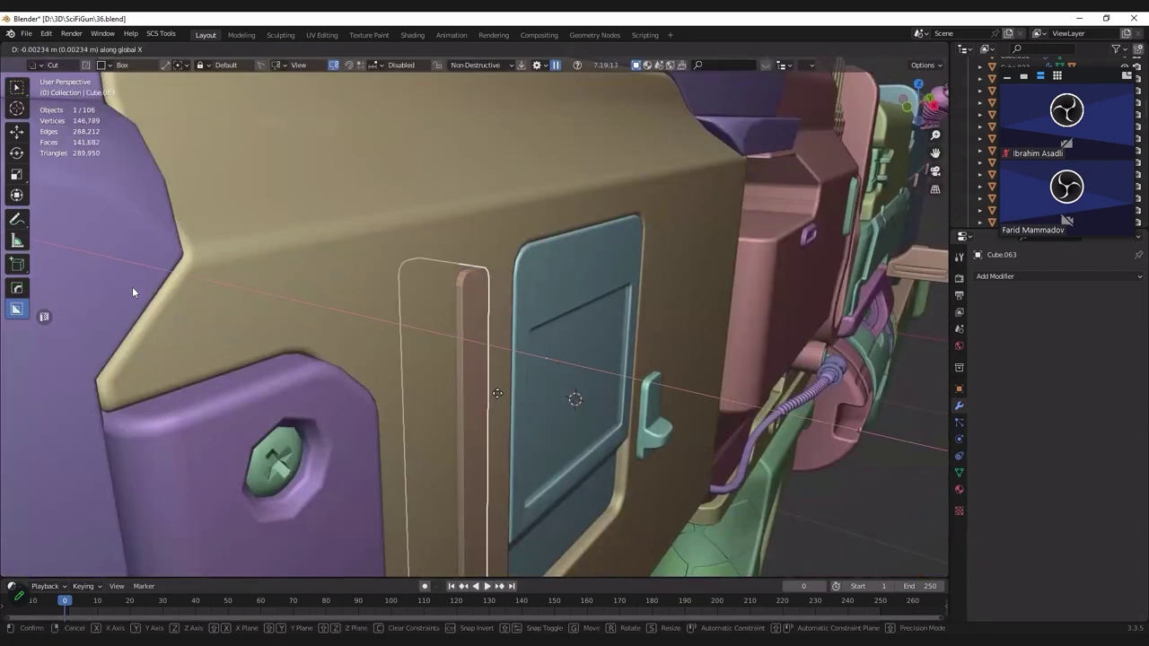
pyautogui.click(489, 359)
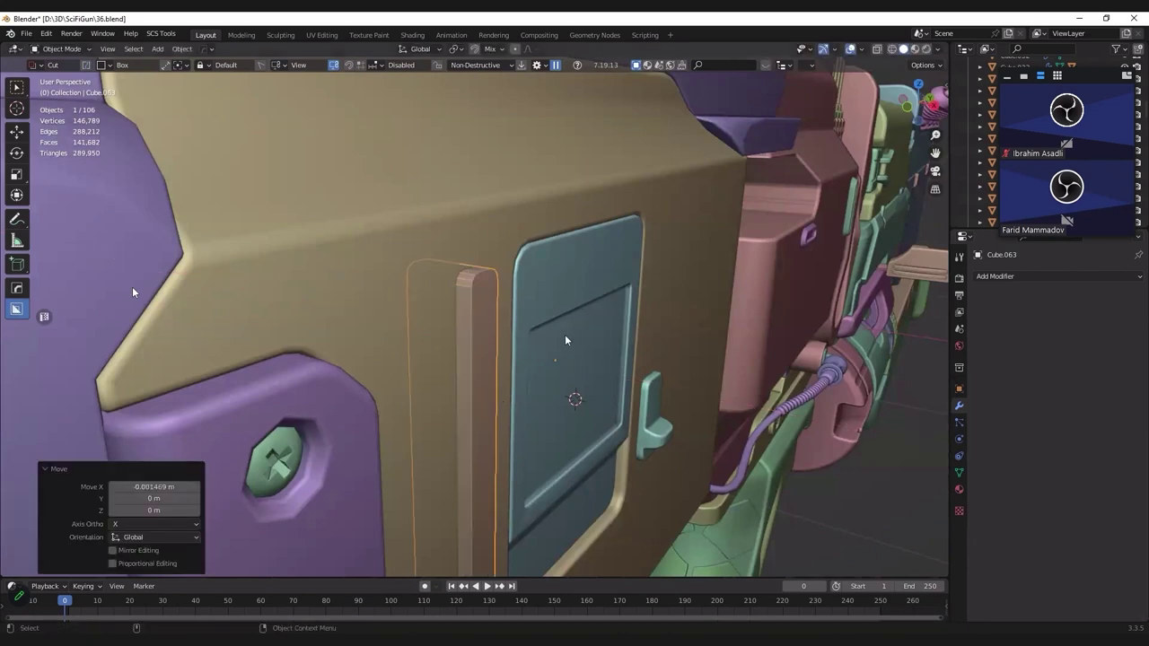
pyautogui.moveTo(538, 345); pyautogui.dragTo(487, 333, button='middle')
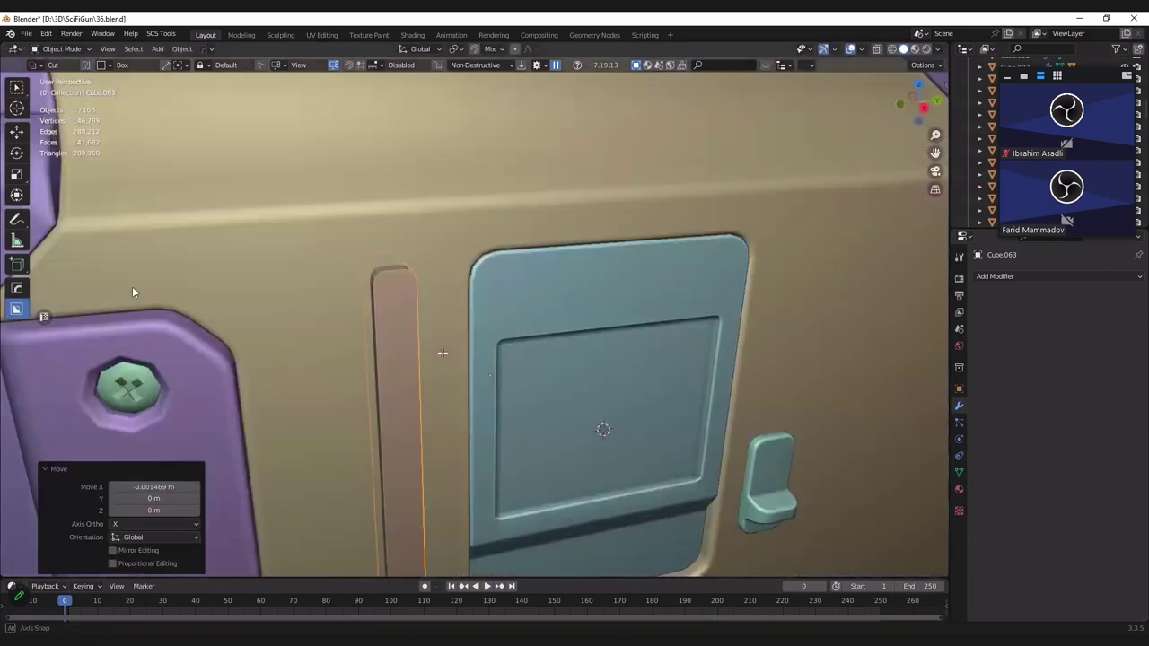
# Step: In Right view, move the strip's geometry along Y and nudge it into place
pyautogui.press('Tab')
pyautogui.press('ctrl+KP_3')
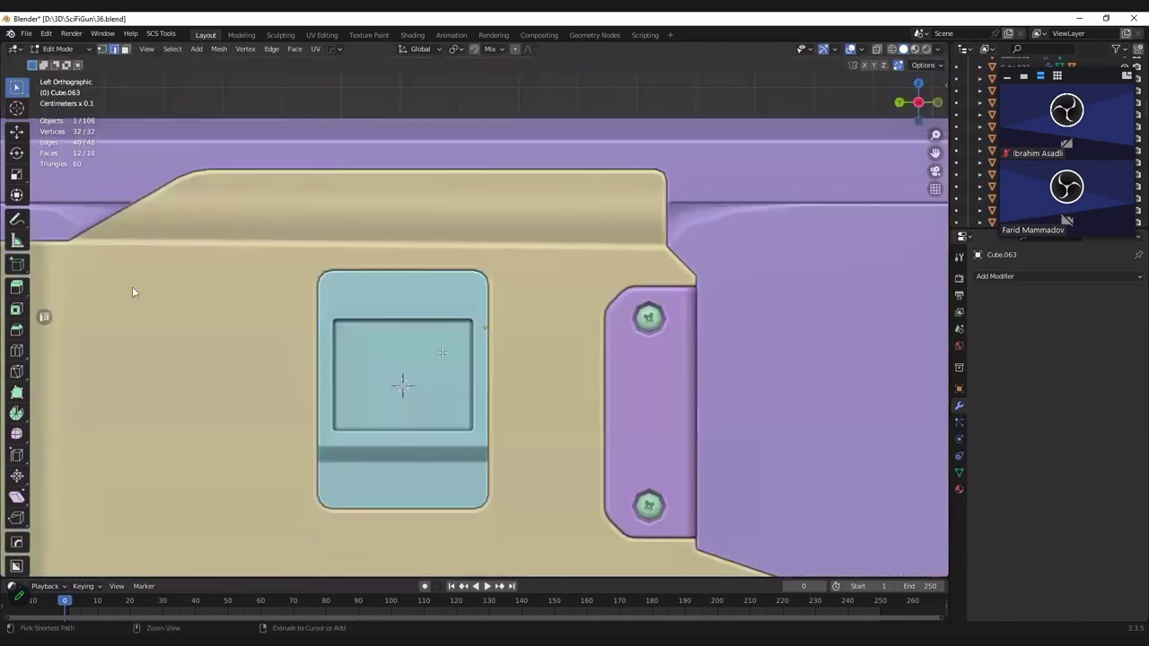
pyautogui.press('KP_1')
pyautogui.press('KP_3')
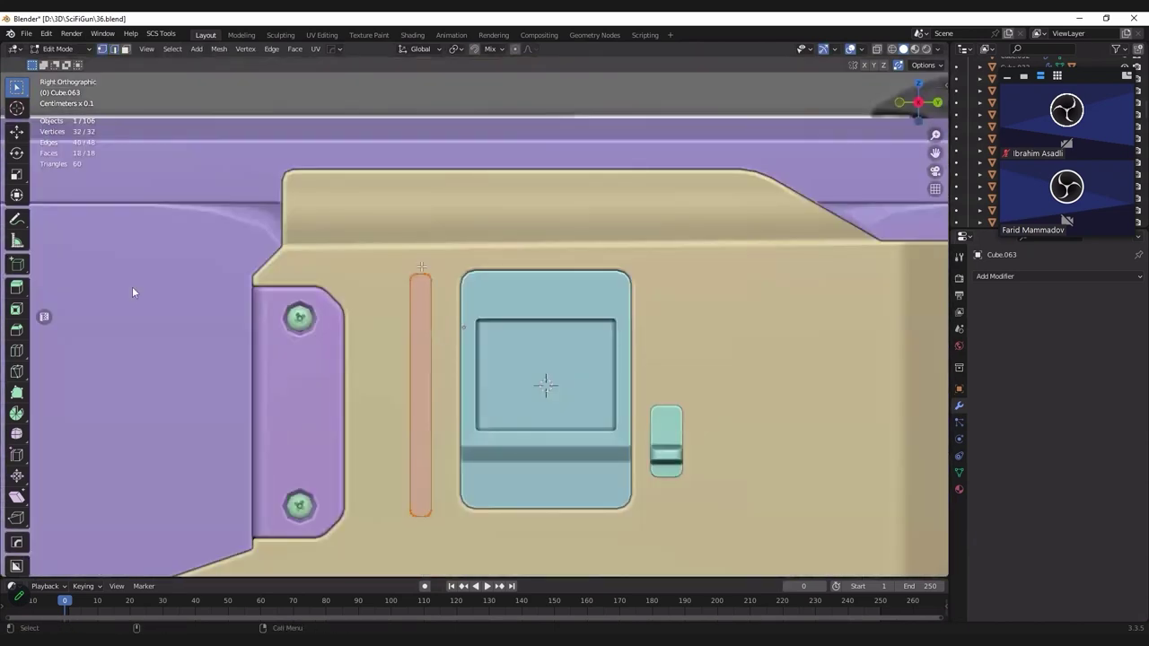
pyautogui.hotkey('alt', 'z')
pyautogui.press('g')
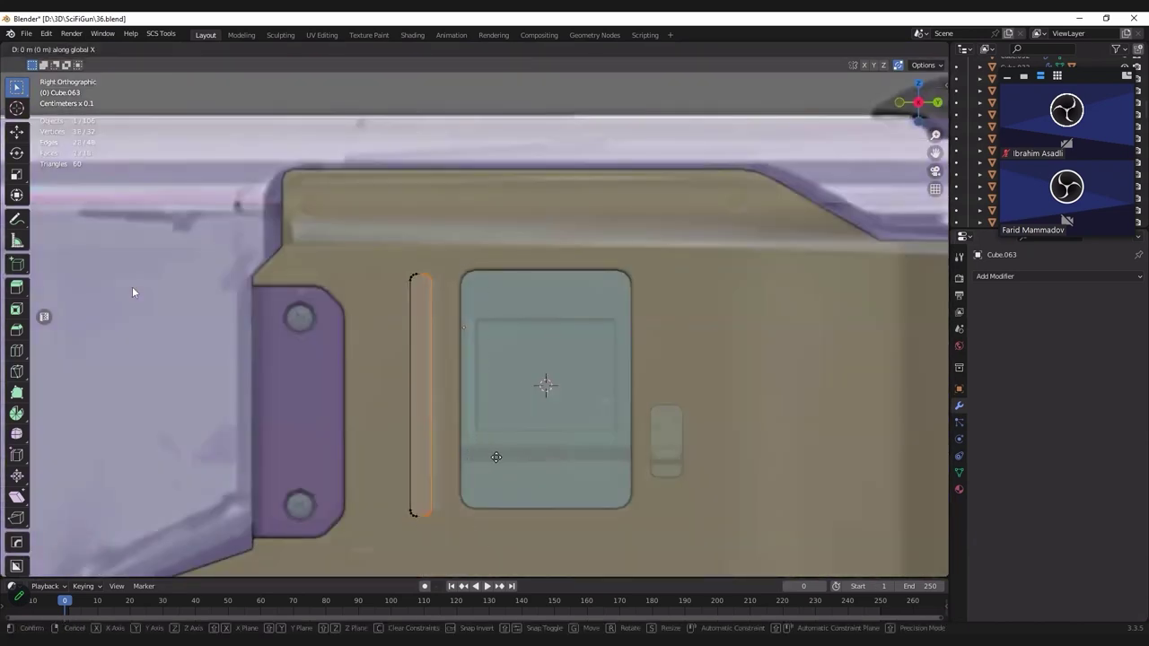
pyautogui.press('y')
pyautogui.click(485, 402)
pyautogui.press('Tab')
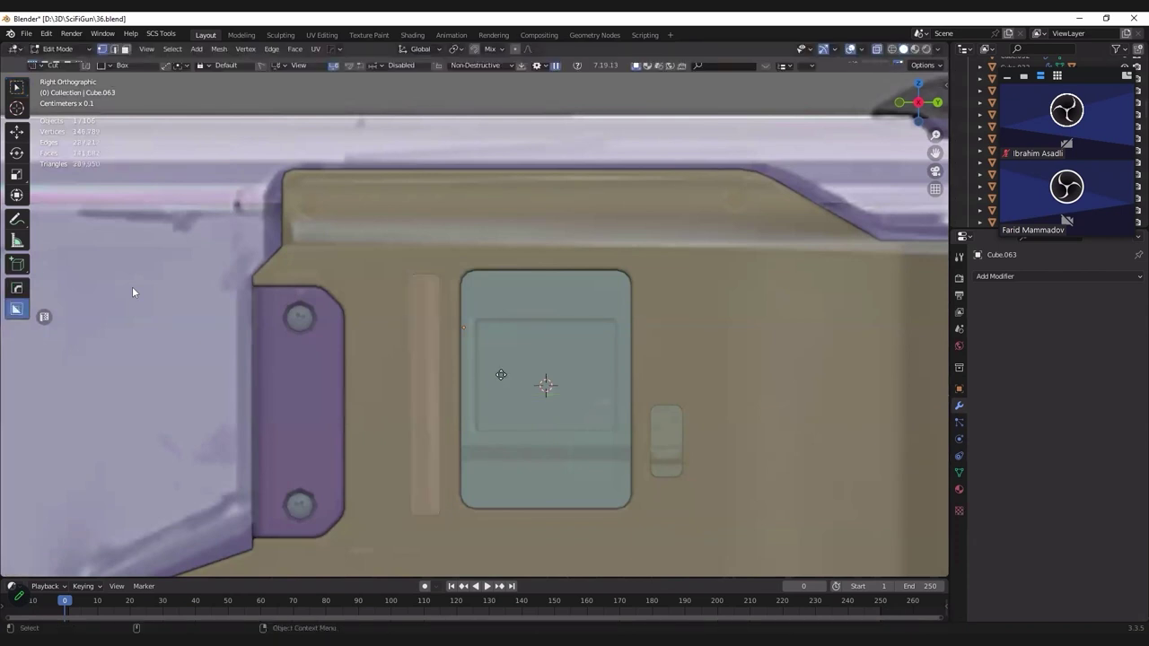
pyautogui.scroll(2, 500, 374)
pyautogui.click(496, 372)
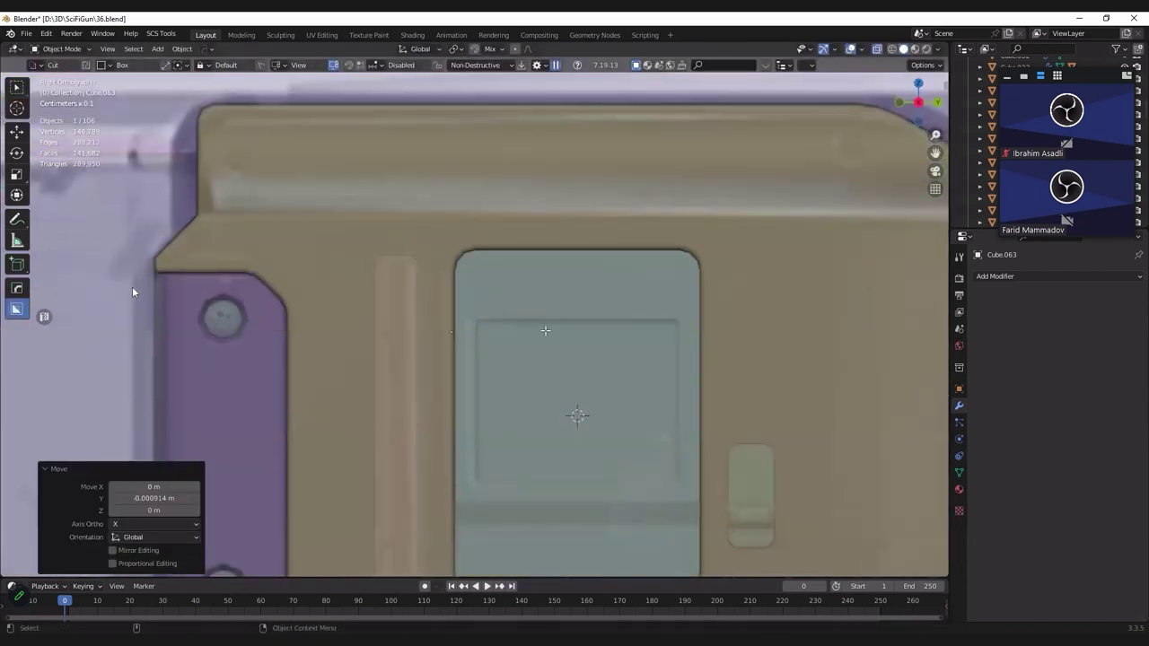
pyautogui.hotkey('alt', 'z')
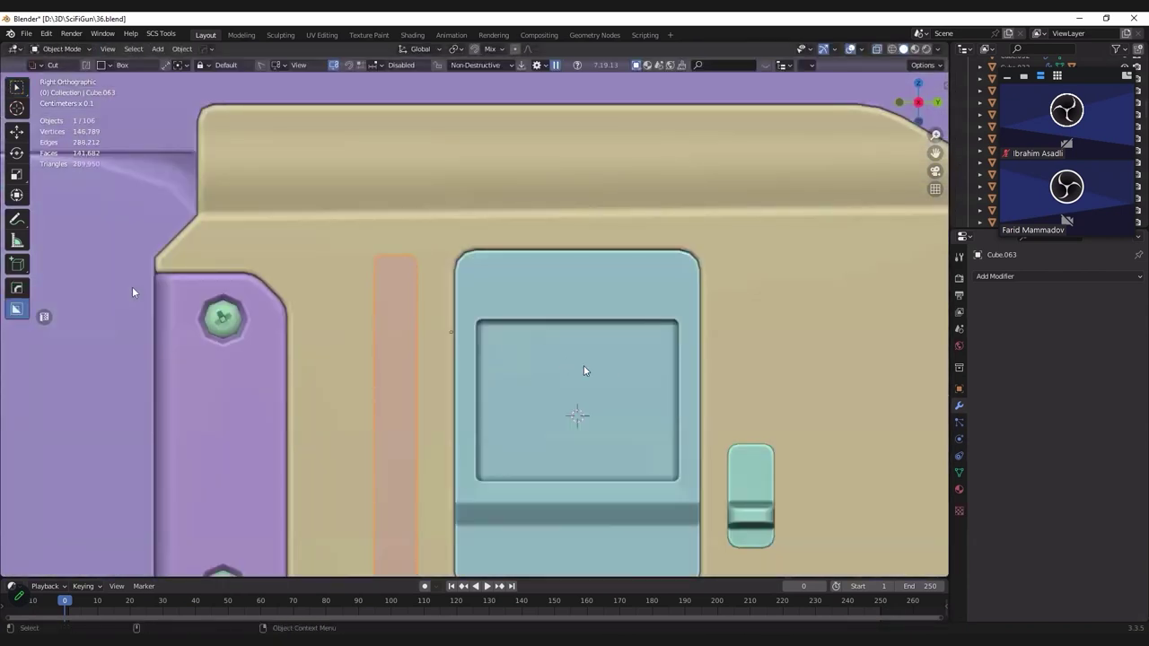
# Step: Shade the strip smooth with Auto Smooth at 77.1°
pyautogui.moveTo(584, 372)
pyautogui.mouseDown(button='middle')
pyautogui.moveTo(489, 307)
pyautogui.moveTo(449, 245)
pyautogui.mouseUp(button='middle')
pyautogui.keyDown('shift'); pyautogui.click(449, 246); pyautogui.keyUp('shift')
pyautogui.rightClick(449, 246)
pyautogui.click(437, 329)
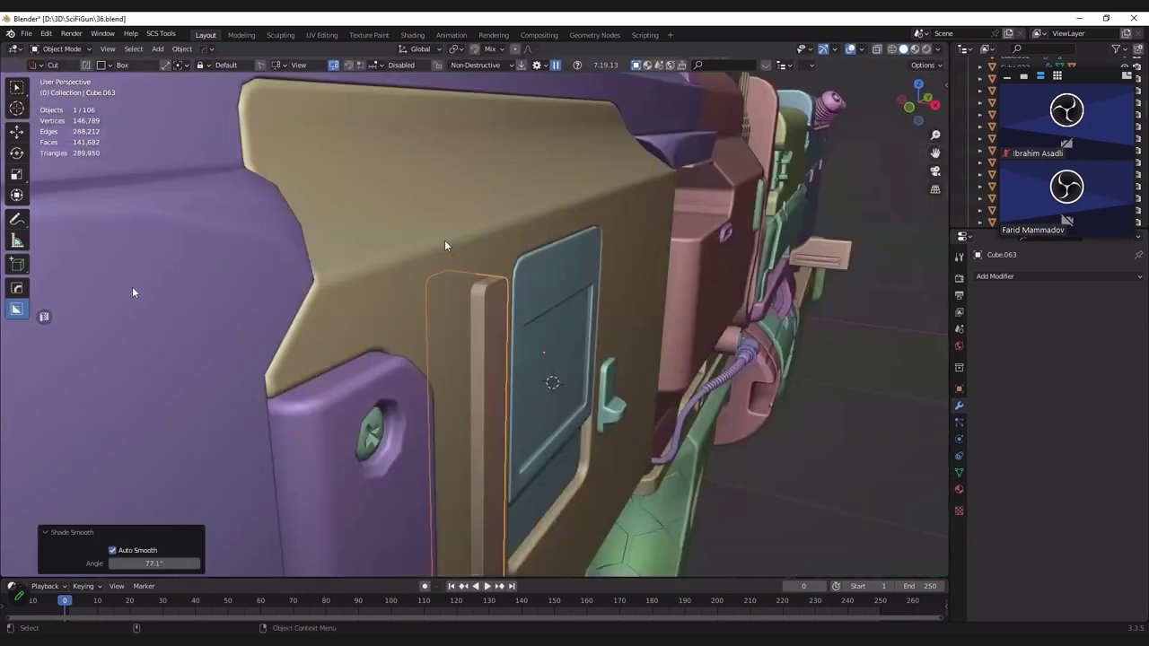
# Step: Union the strip into side plate Cube.058 via the HardOps menu and apply it
pyautogui.press('q')
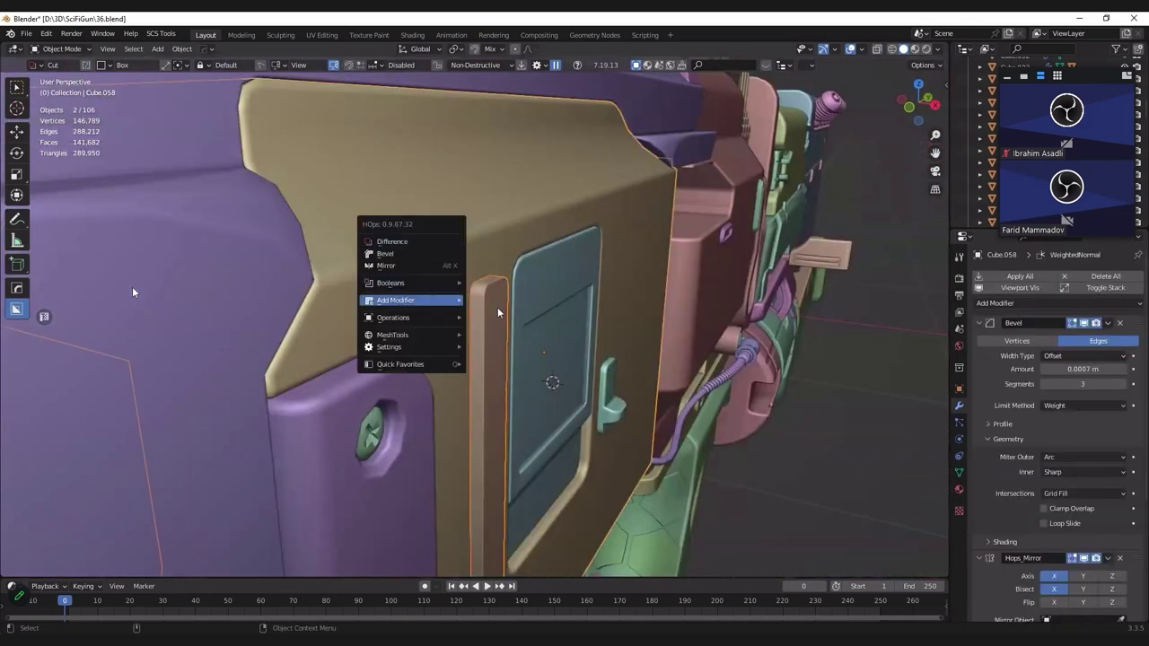
pyautogui.click(554, 284)
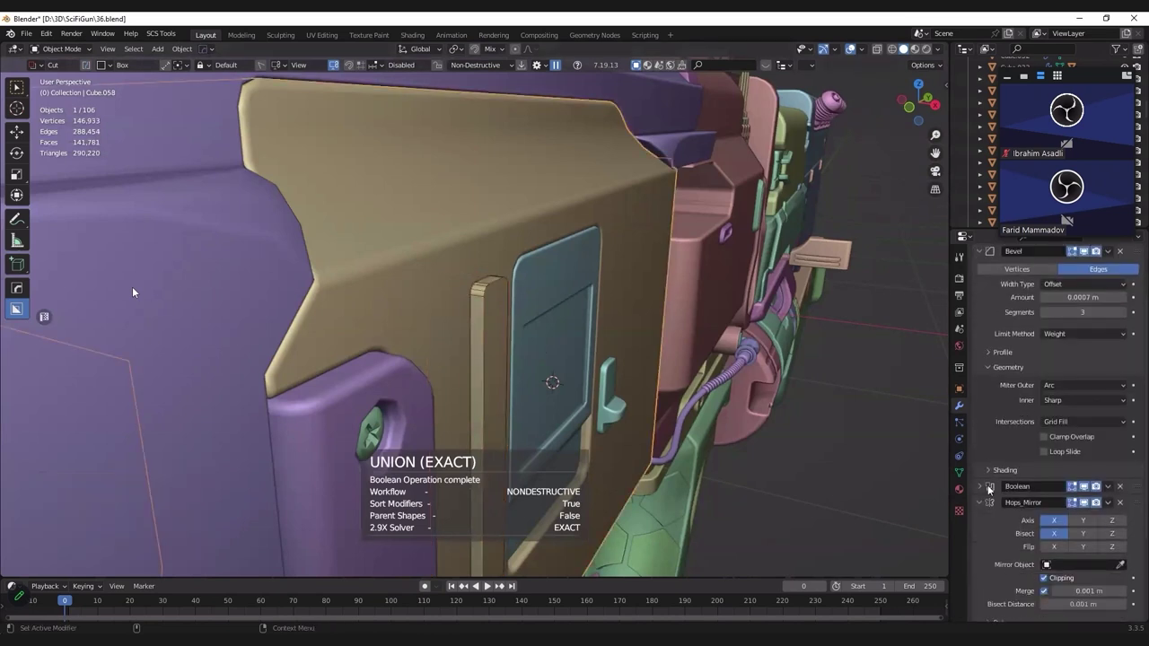
pyautogui.hotkey('ctrl', 'a')
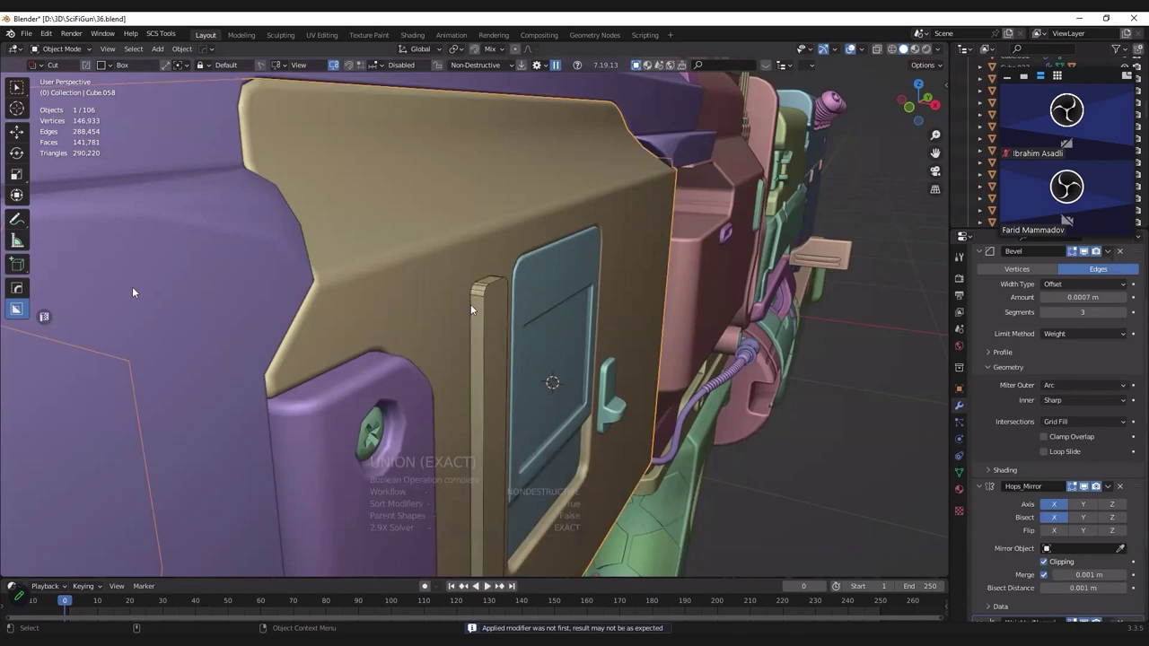
pyautogui.press('Tab')
# Step: Dissolve the stray vertex at the top of the merged strip
pyautogui.scroll(3, 471, 309)
pyautogui.scroll(3, 404, 359)
pyautogui.scroll(2, 370, 404)
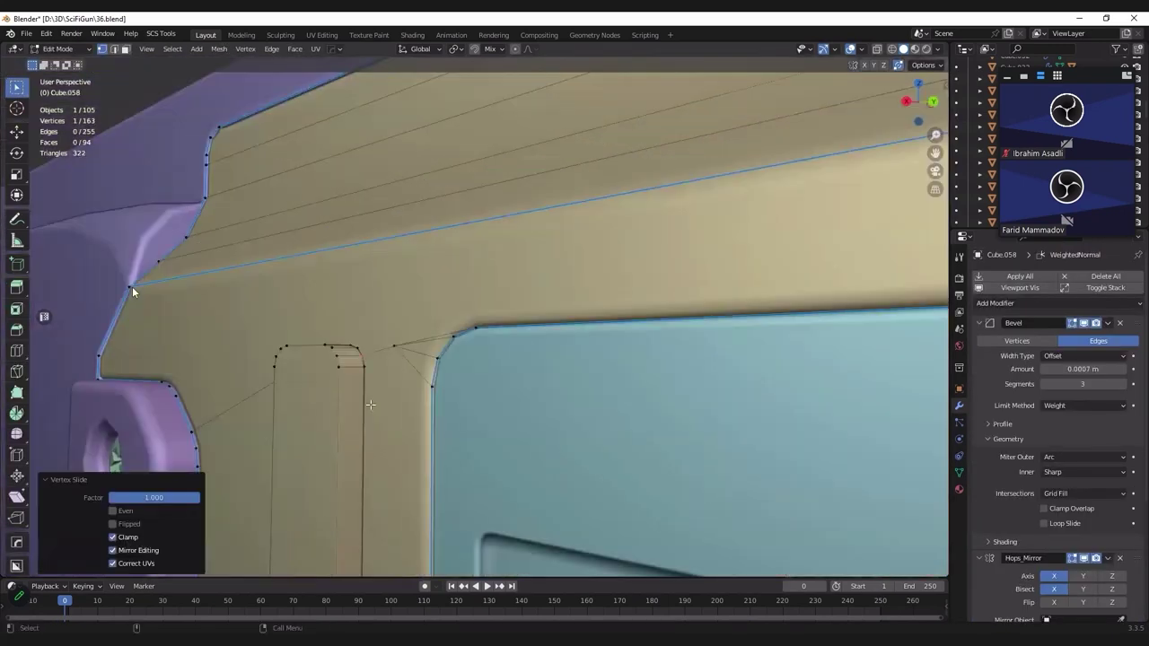
pyautogui.scroll(-1, 450, 178)
pyautogui.hotkey('ctrl', 'x')
pyautogui.scroll(-1, 450, 176)
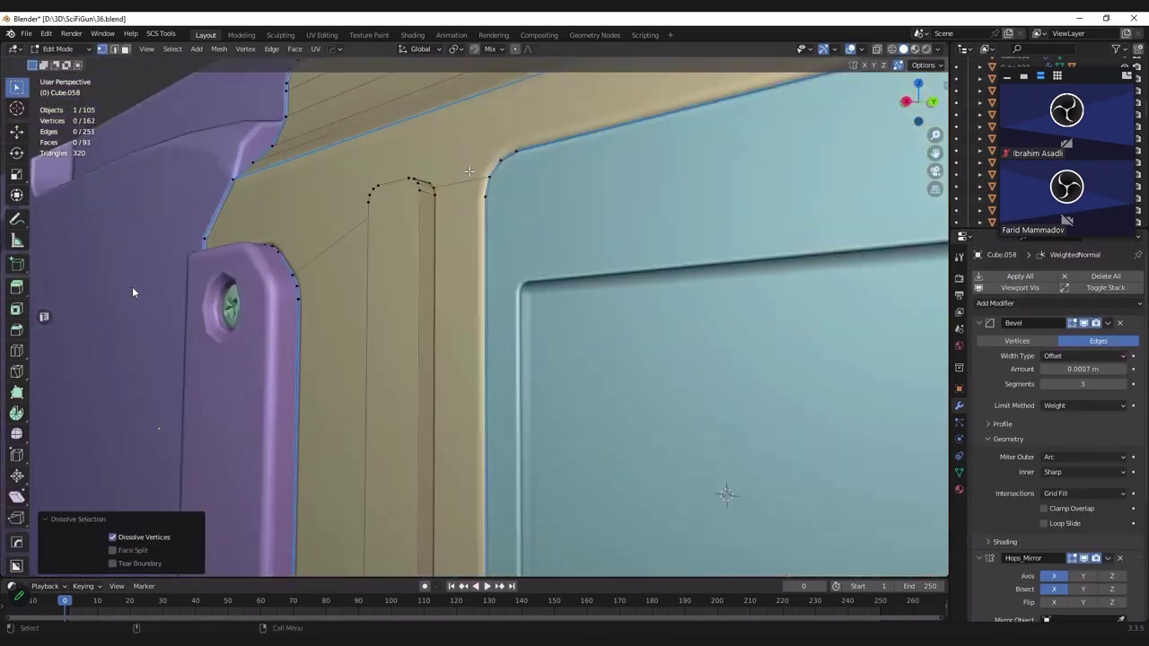
pyautogui.scroll(-3, 487, 307)
pyautogui.scroll(3, 527, 292)
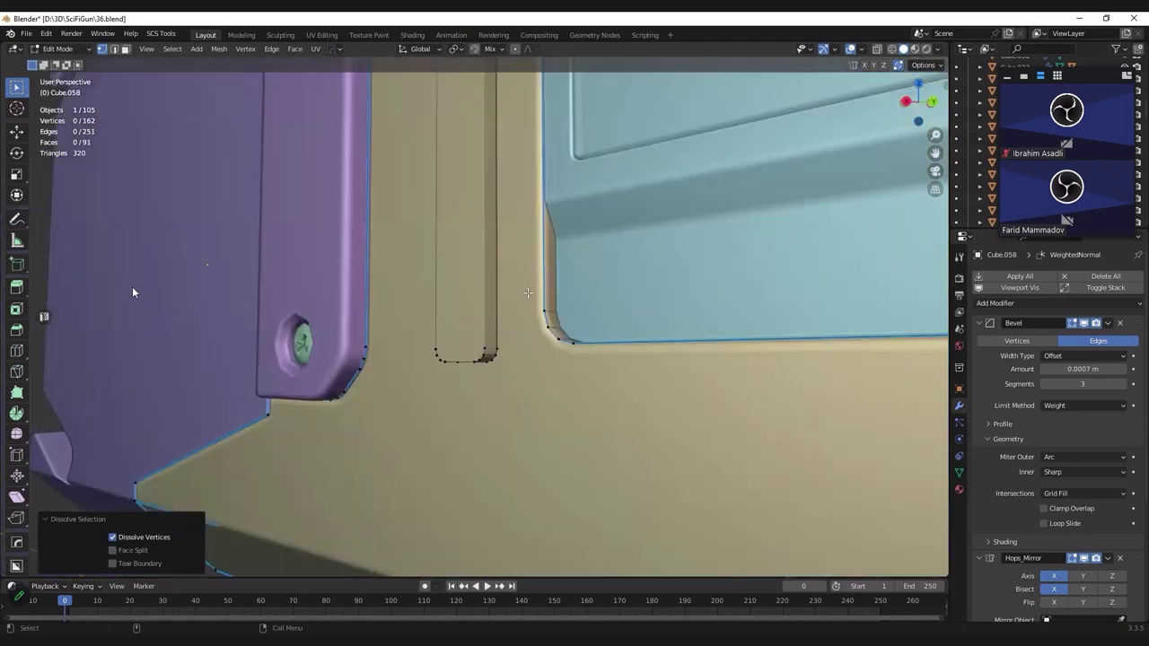
# Step: Bevel the strip's base edge loop with 3 segments at 0.000806 m
pyautogui.moveTo(528, 293); pyautogui.dragTo(513, 318, button='middle')
pyautogui.doubleClick(514, 318)
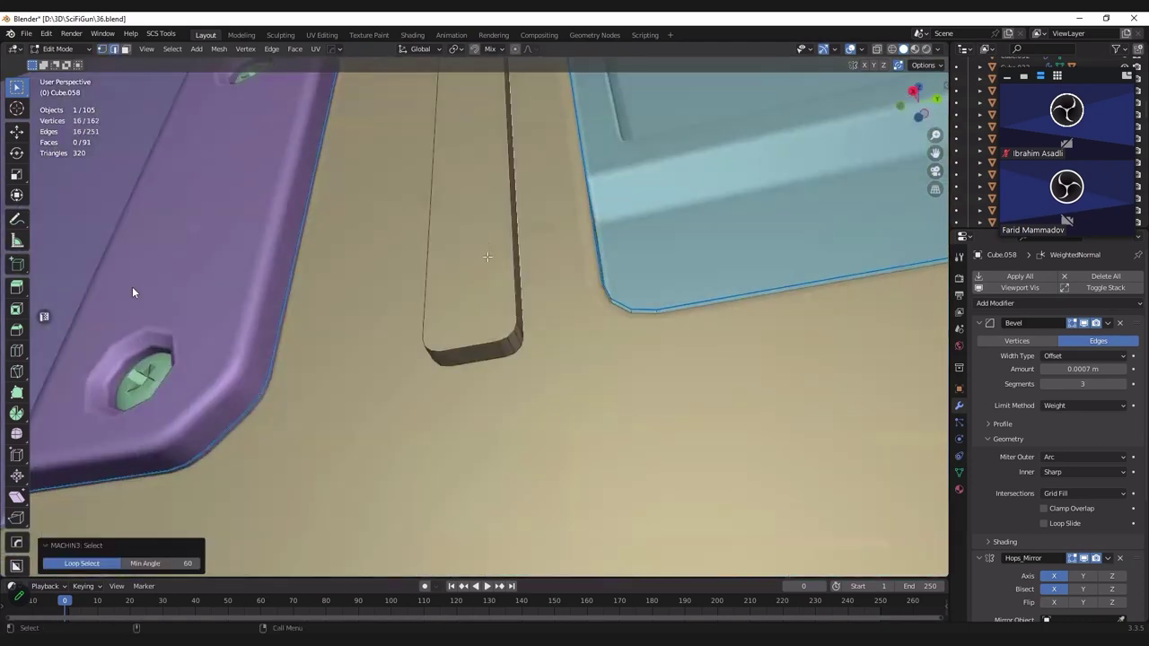
pyautogui.moveTo(486, 257); pyautogui.dragTo(512, 275, button='middle')
pyautogui.moveTo(596, 260); pyautogui.dragTo(604, 254, button='middle')
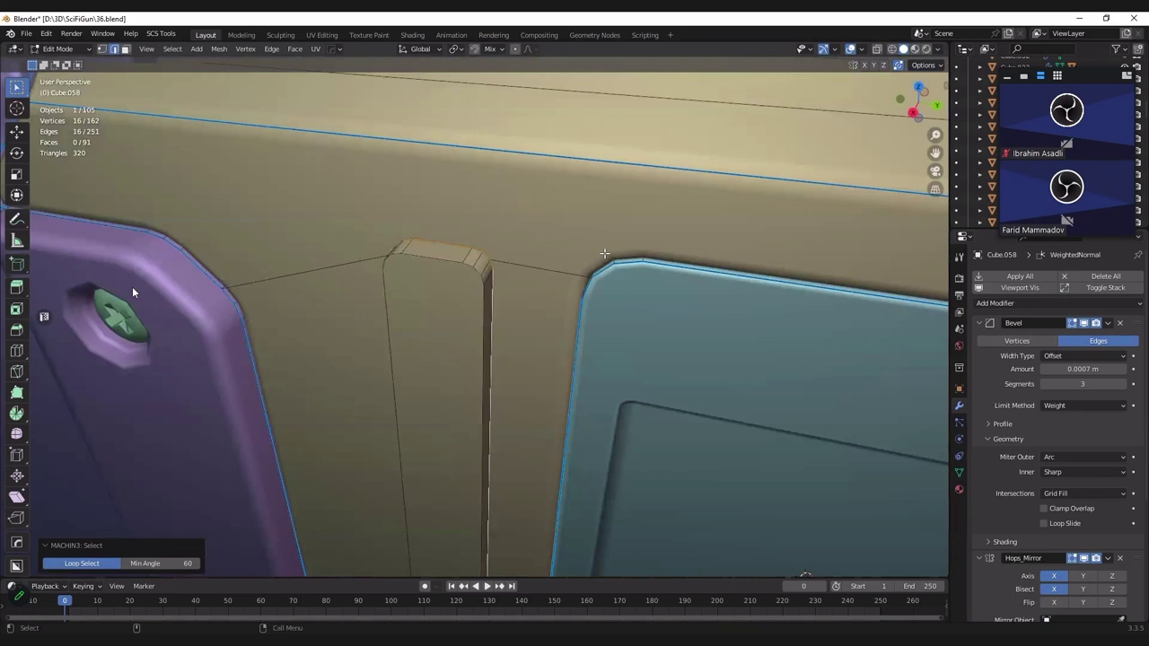
pyautogui.hotkey('ctrl', 'b')
pyautogui.click(573, 233)
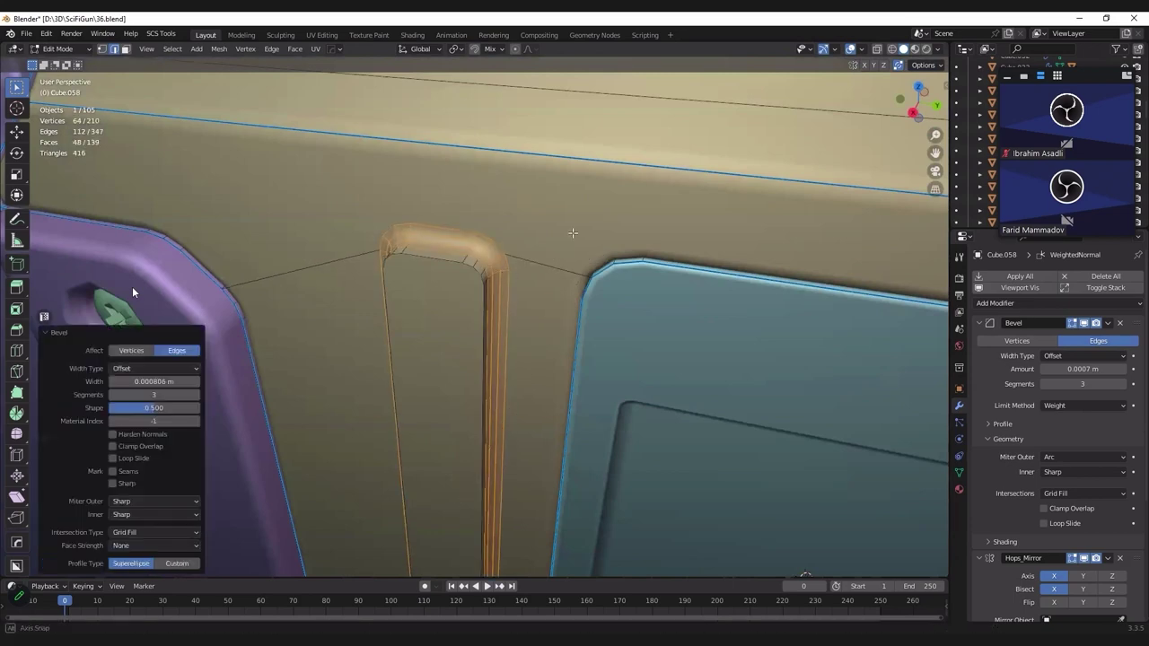
pyautogui.moveTo(633, 216)
pyautogui.mouseDown(button='middle')
pyautogui.moveTo(517, 287)
pyautogui.moveTo(457, 267)
pyautogui.mouseUp(button='middle')
pyautogui.press('Tab')
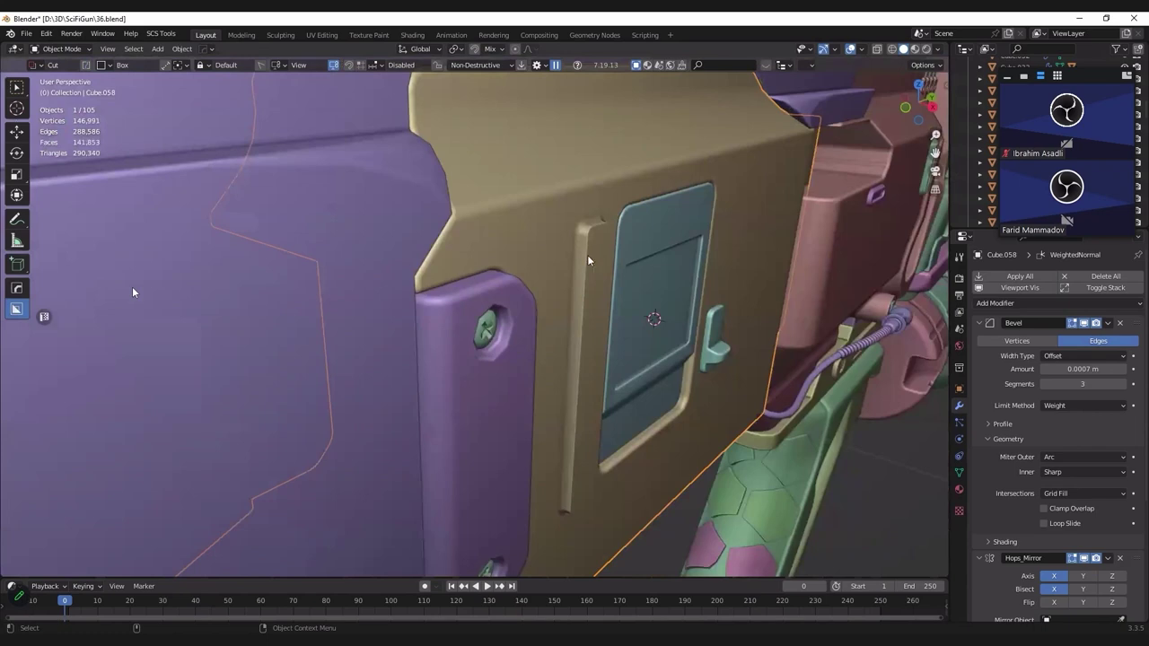
# Step: Show the plate's bevel weight values in the sidebar and orbit out to view the whole panel
pyautogui.press('Tab')
pyautogui.press('n')
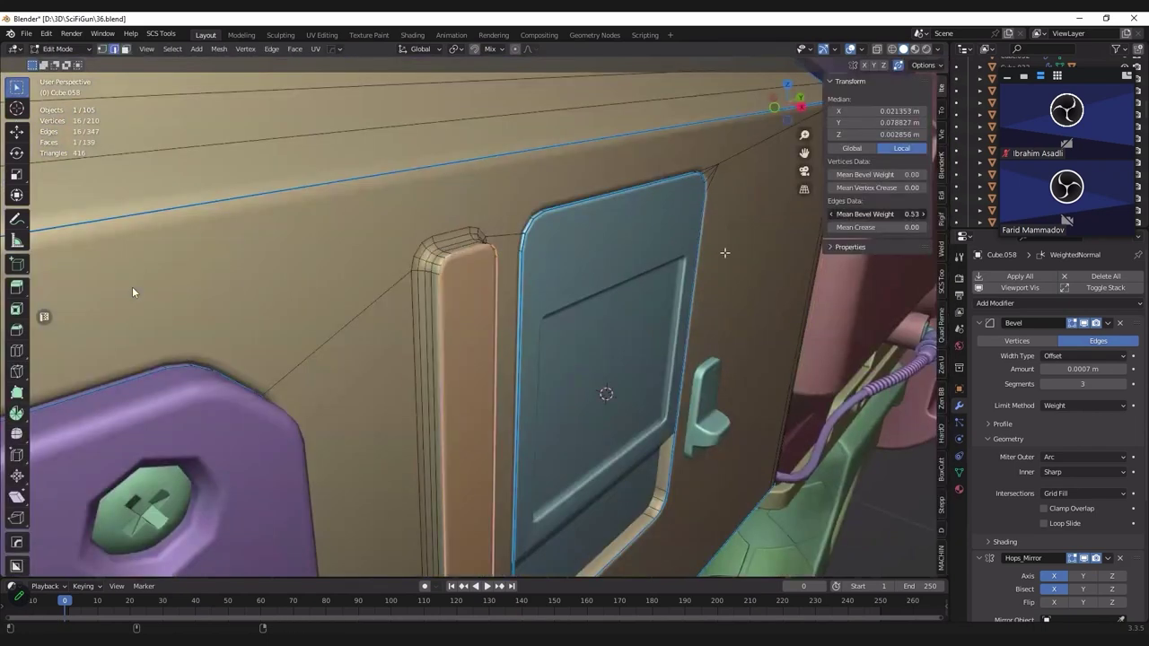
pyautogui.press('Tab')
pyautogui.moveTo(487, 284); pyautogui.dragTo(525, 289, button='middle')
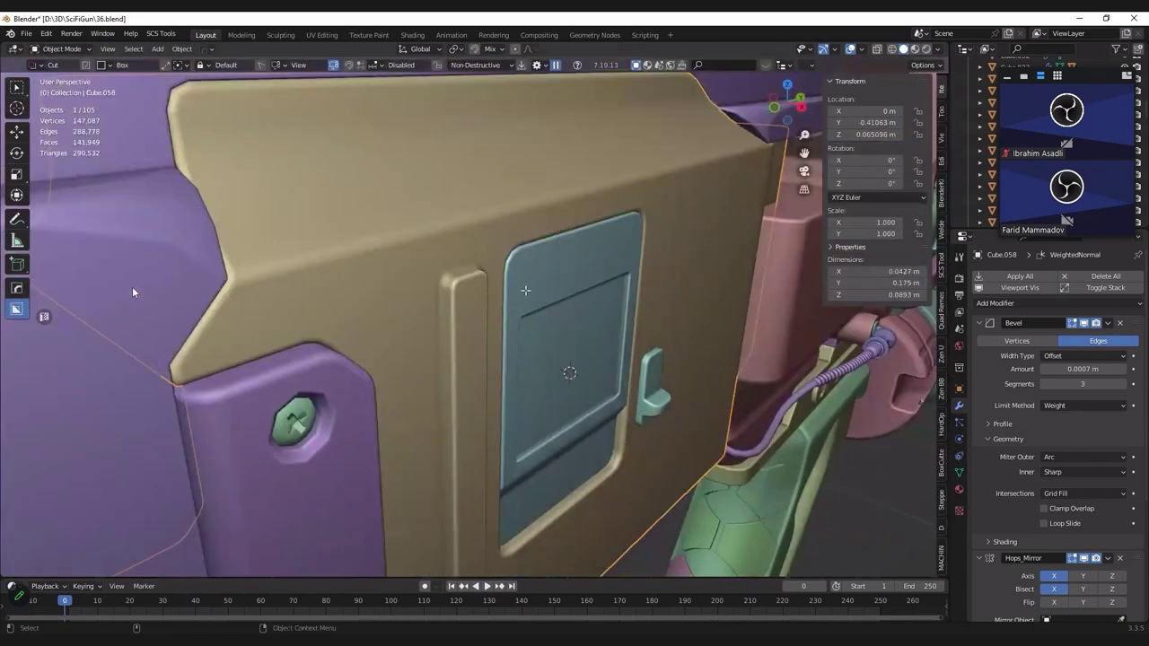
pyautogui.press('Tab')
pyautogui.scroll(1, 556, 285)
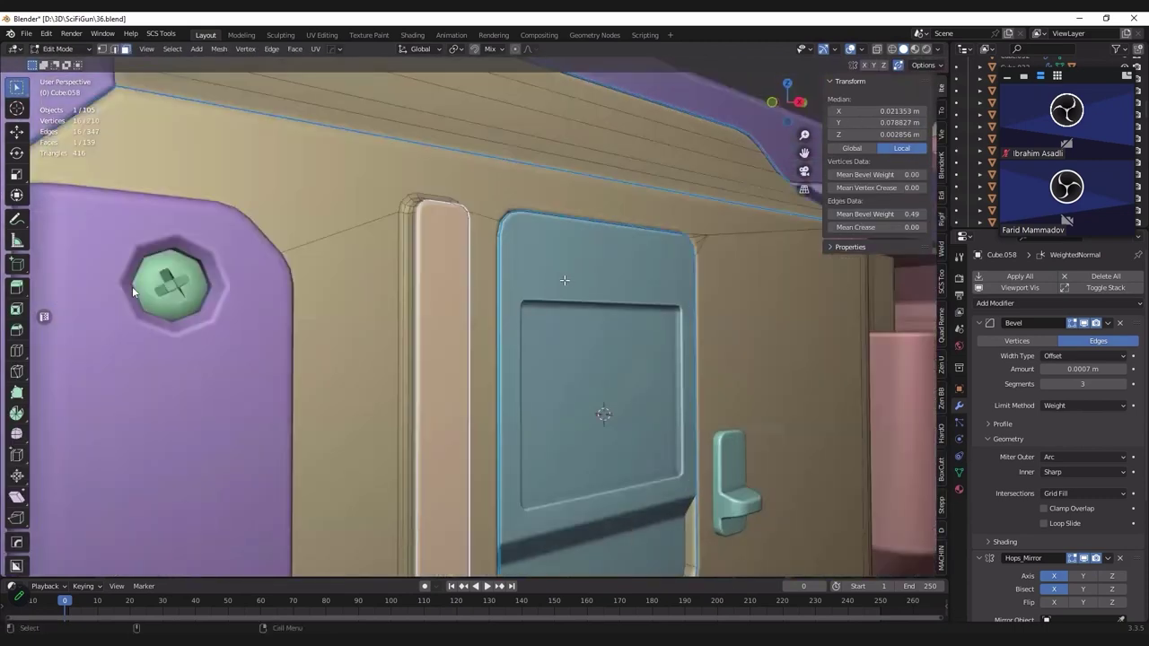
# Step: Try a first inset on the strip face, undo it, and reframe the panel
pyautogui.press('i')
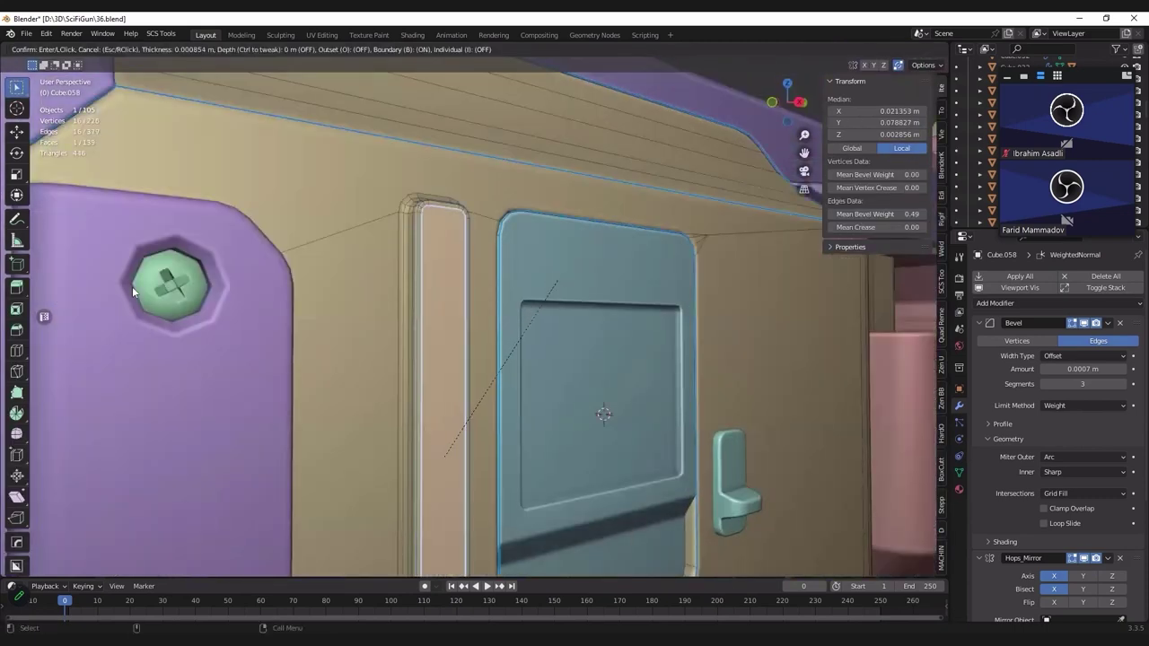
pyautogui.click(556, 283)
pyautogui.hotkey('ctrl', 'z')
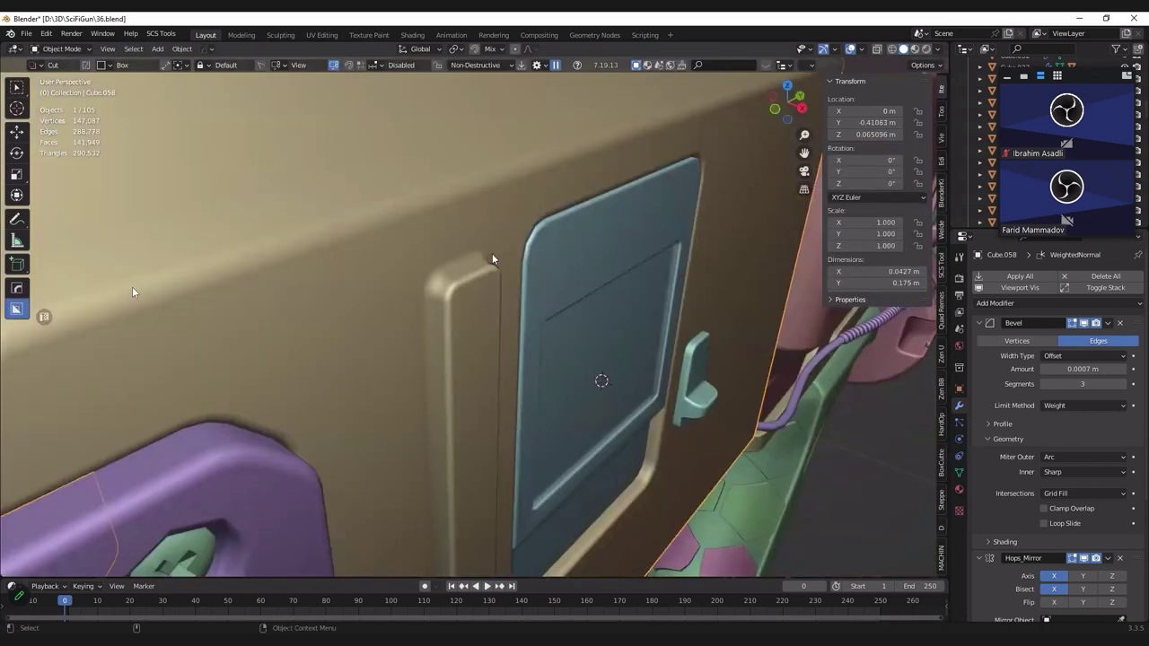
pyautogui.moveTo(492, 260); pyautogui.dragTo(602, 194, button='middle')
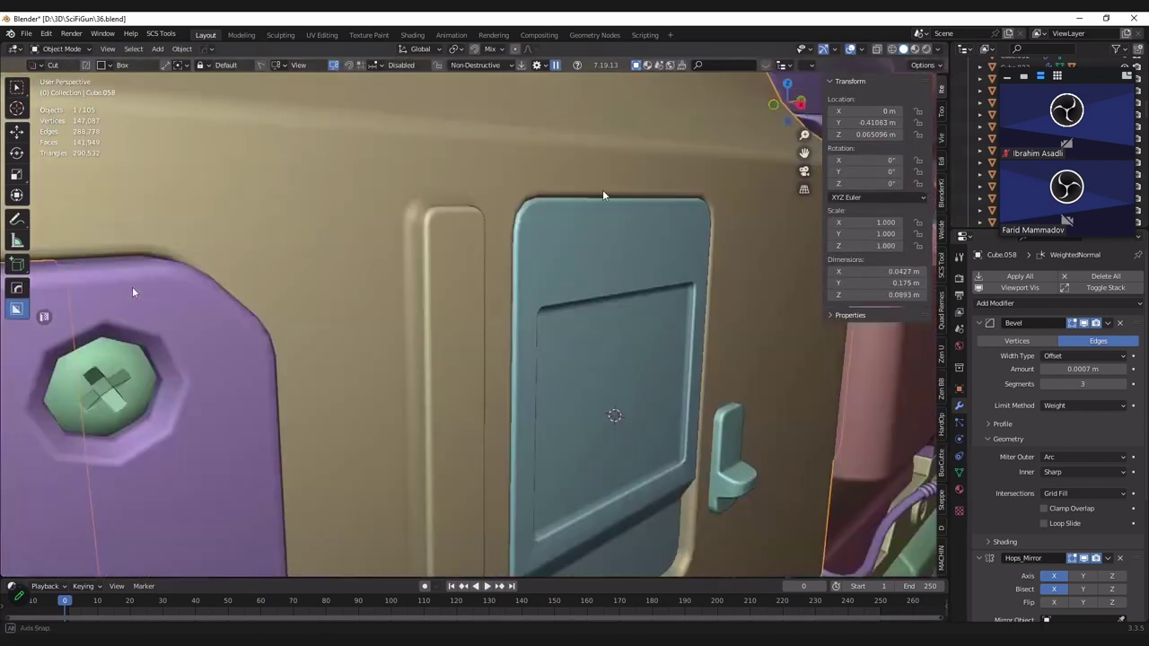
pyautogui.scroll(-5, 603, 190)
pyautogui.scroll(5, 510, 260)
pyautogui.moveTo(510, 260); pyautogui.dragTo(434, 276, button='middle')
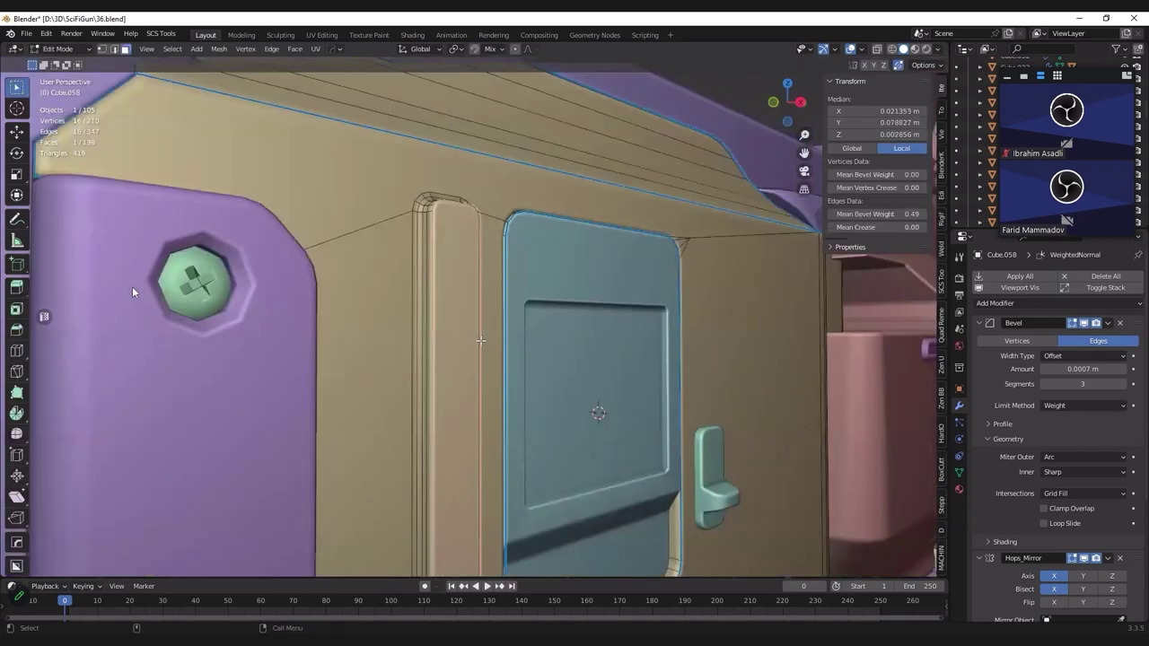
# Step: Inset the vertical strip's face again with a 0.0005 m depth
pyautogui.press('i')
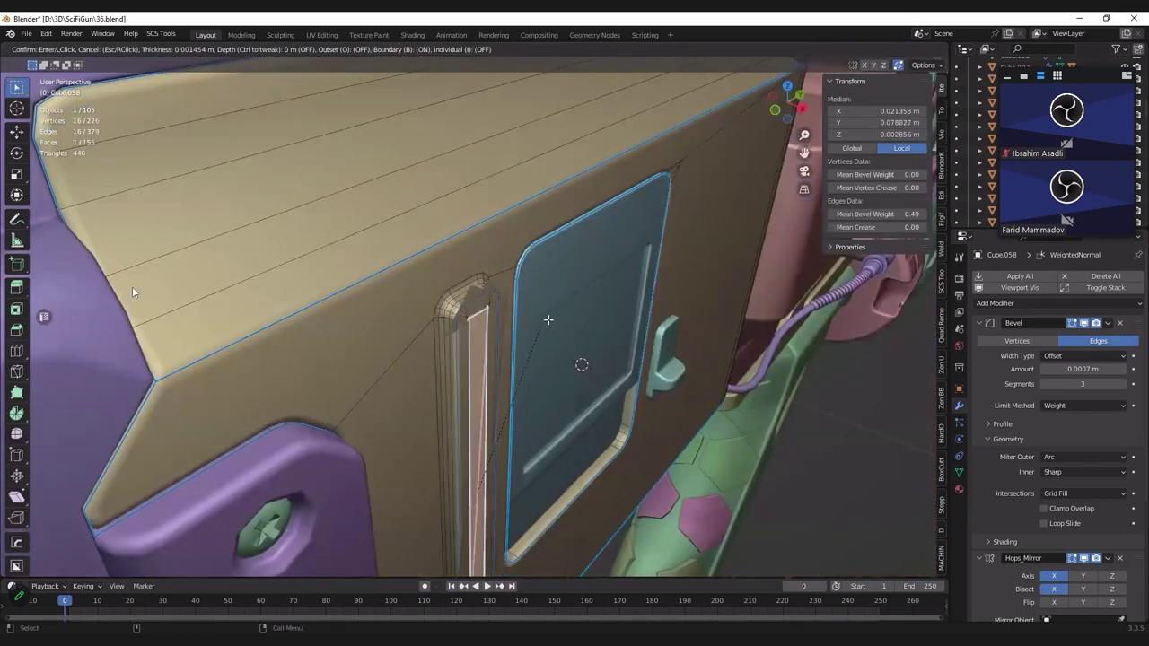
pyautogui.click(547, 319)
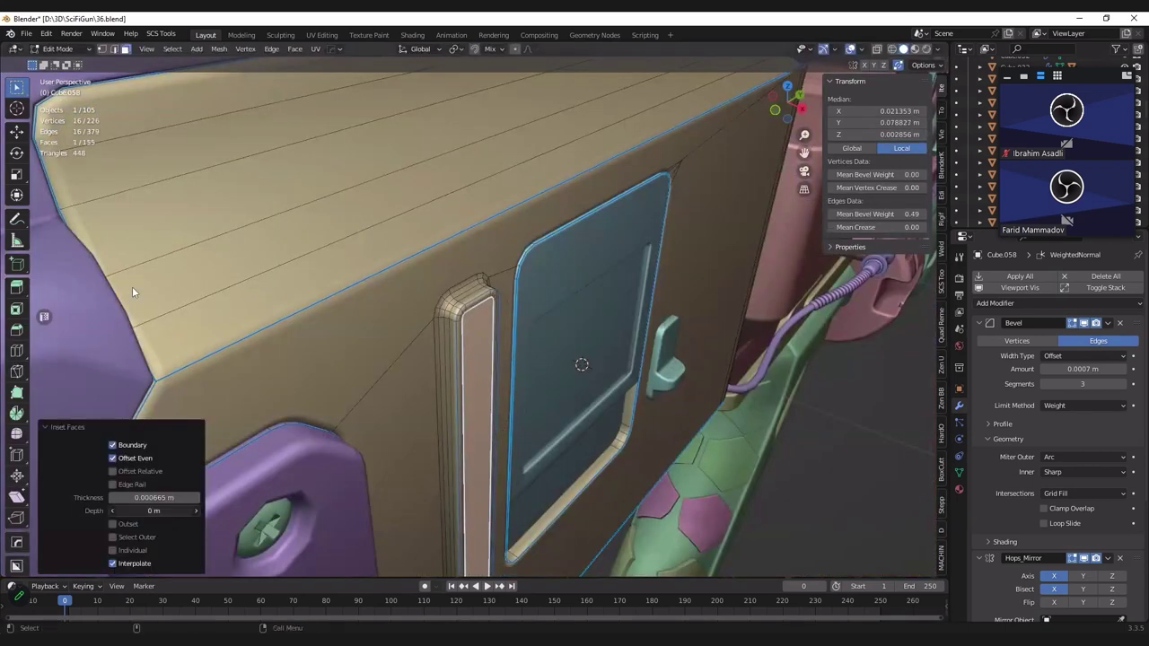
pyautogui.write('0.0007')
pyautogui.write('0.0005')
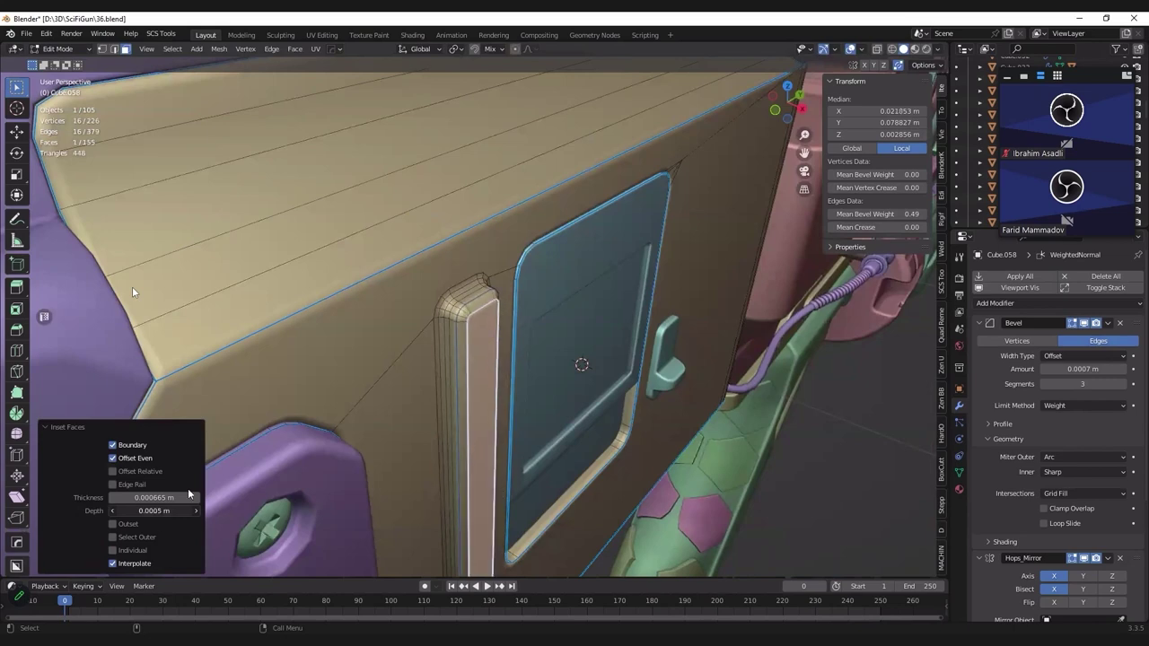
pyautogui.press('Return')
pyautogui.press('Tab')
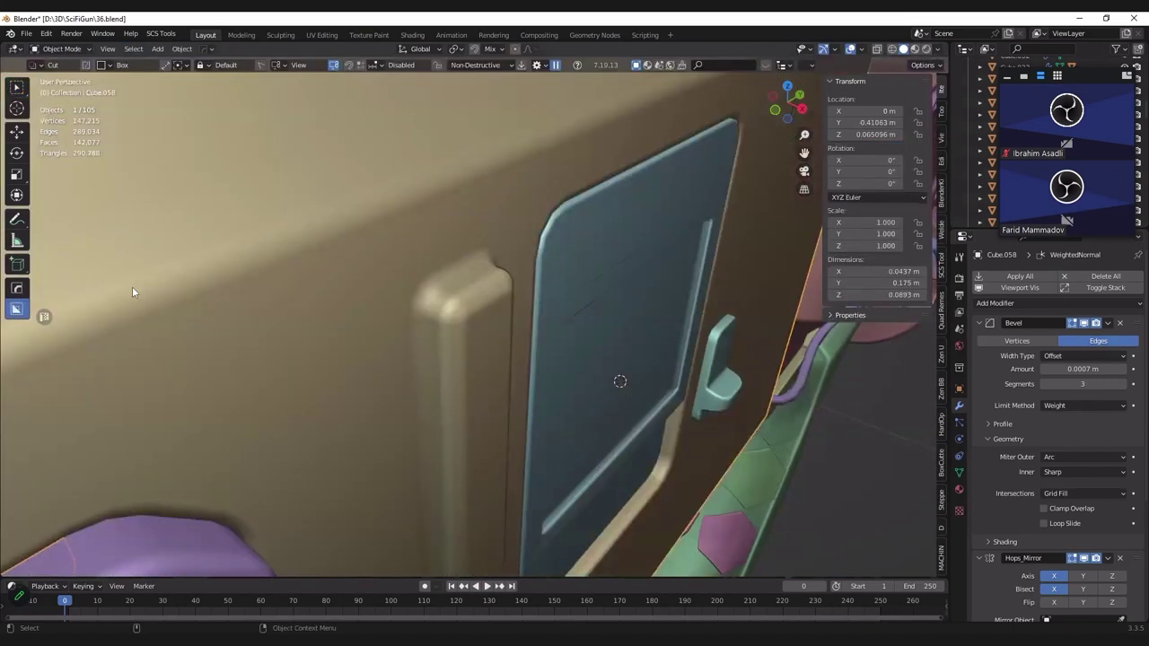
pyautogui.press('Tab')
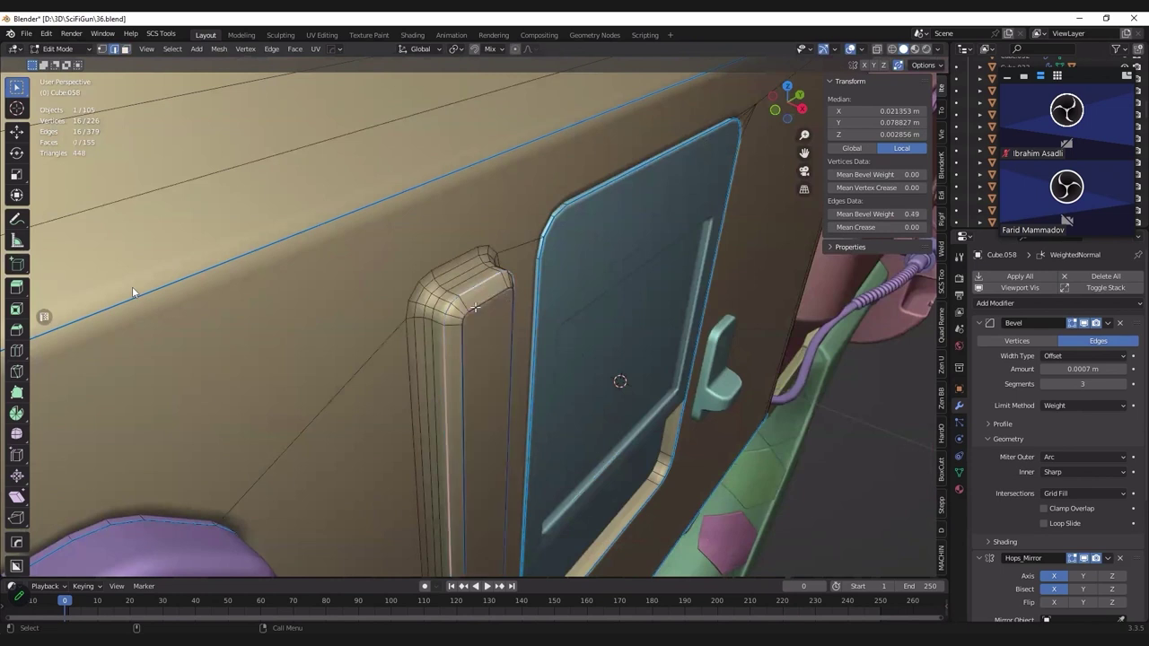
# Step: Give the strip's long edges a 0.25 bevel weight and inspect the bevelled result
pyautogui.keyDown('alt'); pyautogui.click(474, 307); pyautogui.keyUp('alt')
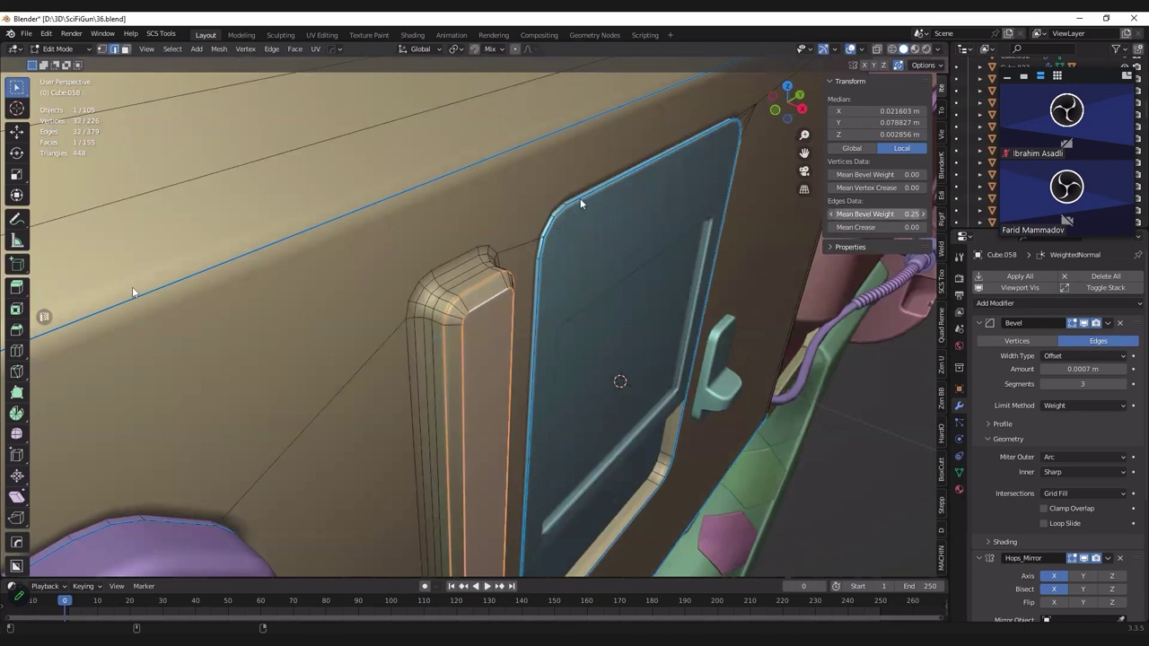
pyautogui.moveTo(580, 205)
pyautogui.mouseDown(button='middle')
pyautogui.moveTo(527, 231)
pyautogui.moveTo(647, 254)
pyautogui.mouseUp(button='middle')
pyautogui.press('Tab')
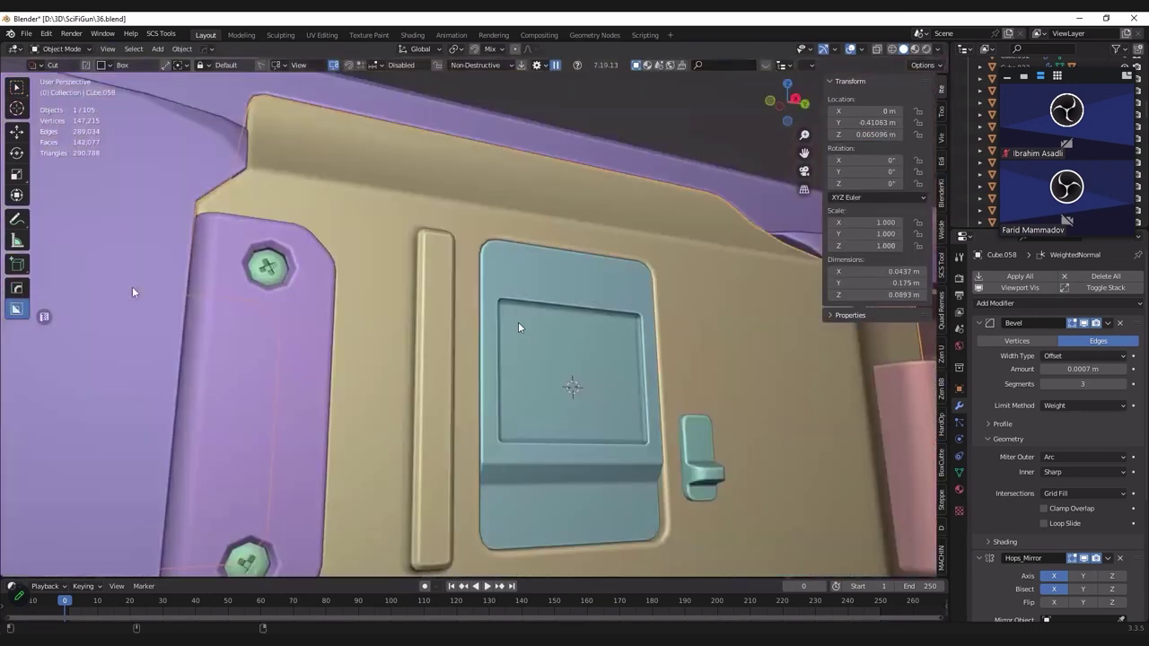
# Step: Frame the door panel near-frontally in Edit Mode and split the vertical strip into its own object
pyautogui.moveTo(517, 327)
pyautogui.mouseDown(button='middle')
pyautogui.moveTo(510, 289)
pyautogui.moveTo(489, 304)
pyautogui.mouseUp(button='middle')
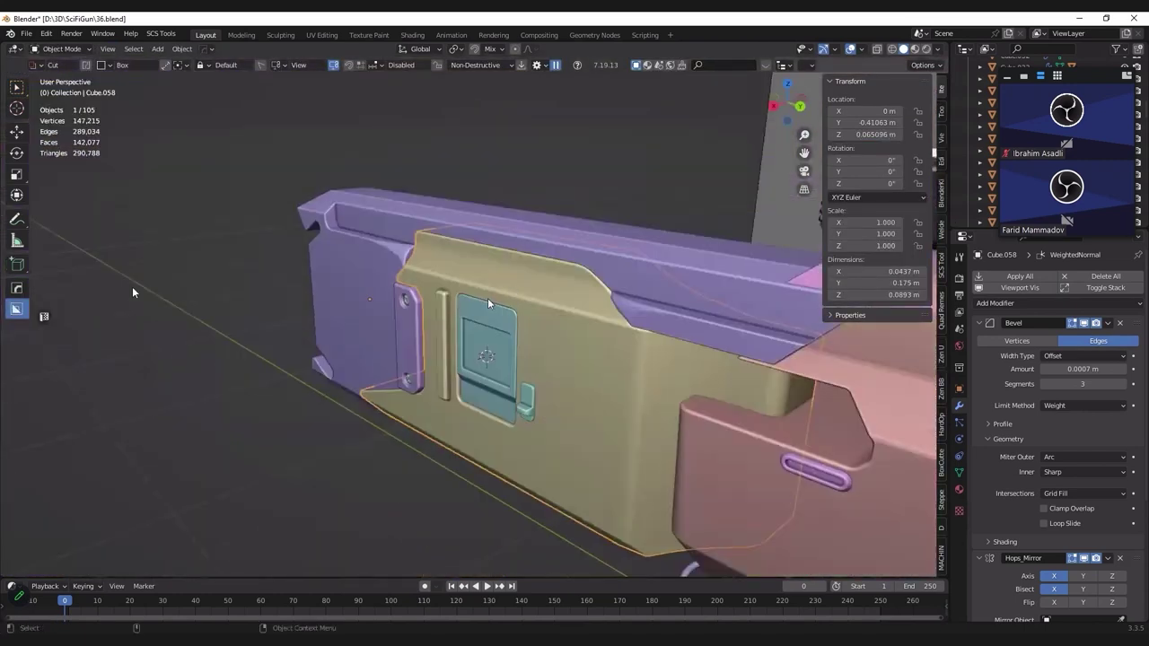
pyautogui.scroll(4, 569, 308)
pyautogui.moveTo(553, 264); pyautogui.dragTo(478, 317, button='middle')
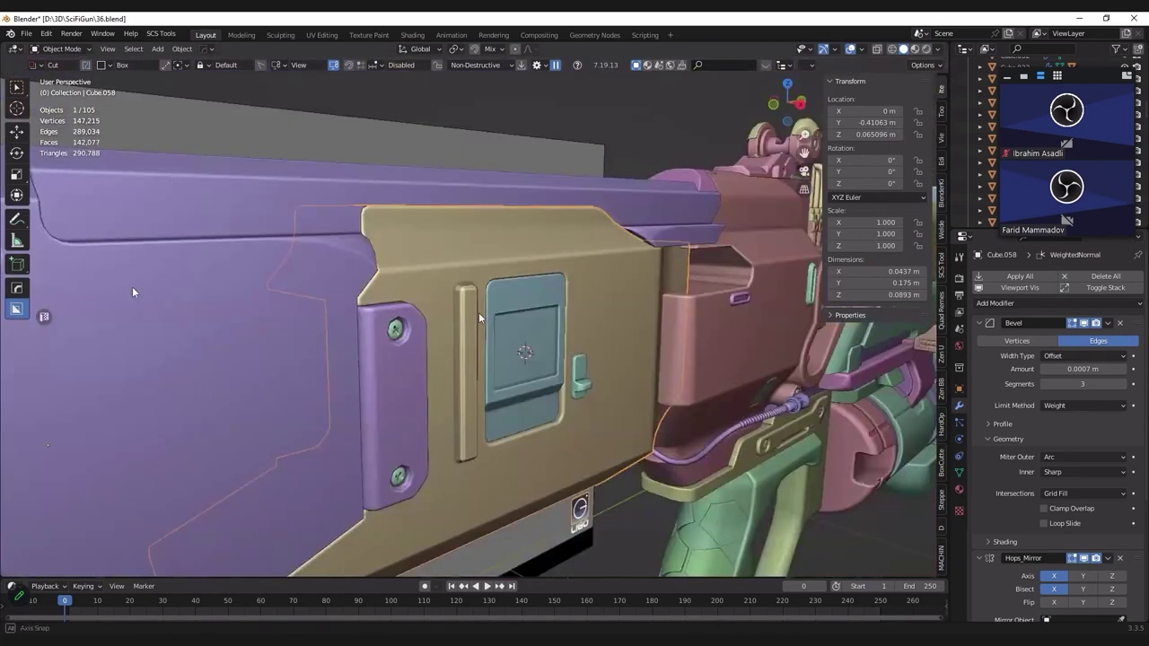
pyautogui.moveTo(412, 350); pyautogui.dragTo(475, 269, button='middle')
pyautogui.press('Tab')
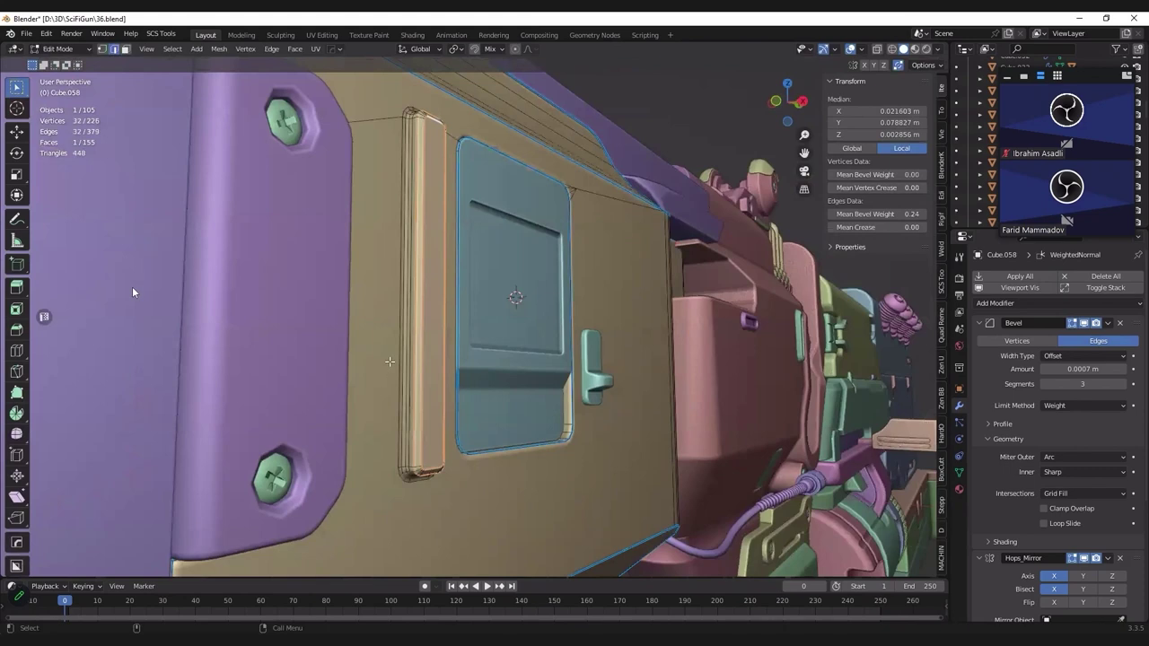
pyautogui.moveTo(416, 376); pyautogui.dragTo(343, 399, button='middle')
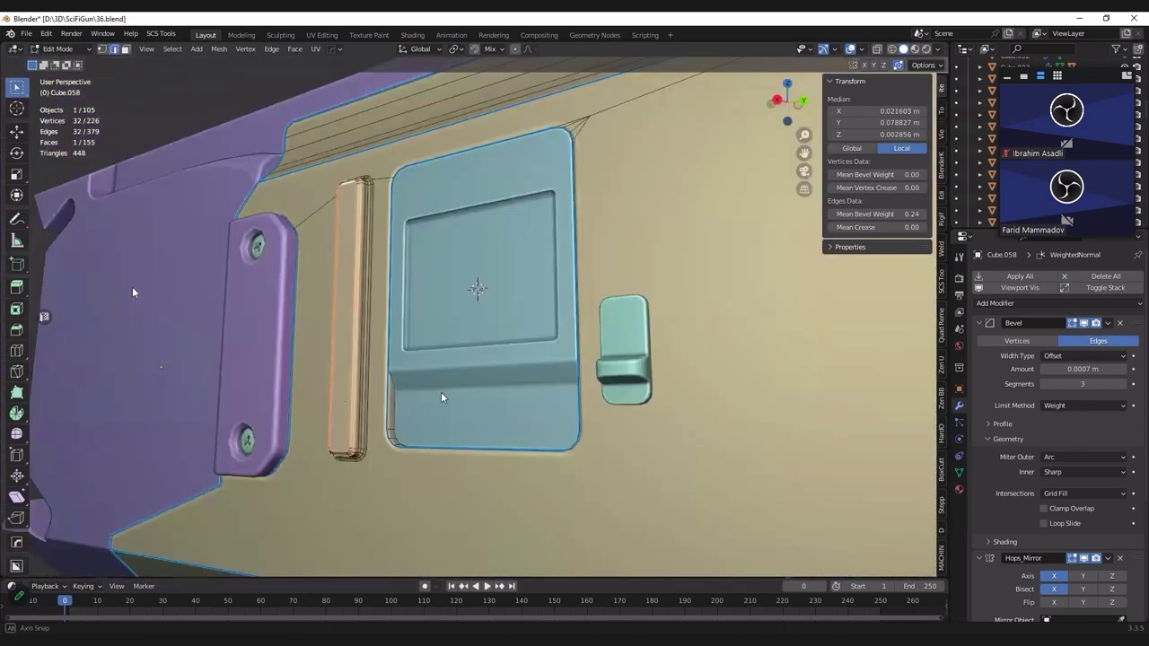
pyautogui.keyDown('alt'); pyautogui.moveTo(441, 398); pyautogui.dragTo(619, 386, button='middle'); pyautogui.keyUp('alt')
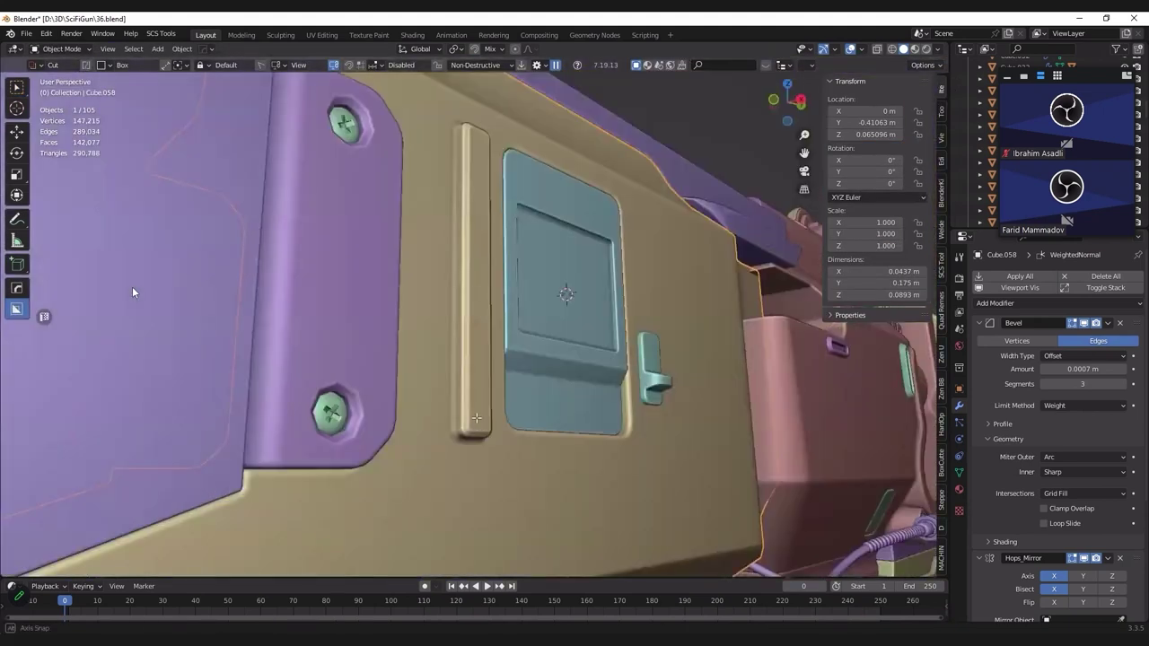
pyautogui.hotkey('ctrl', 'z')
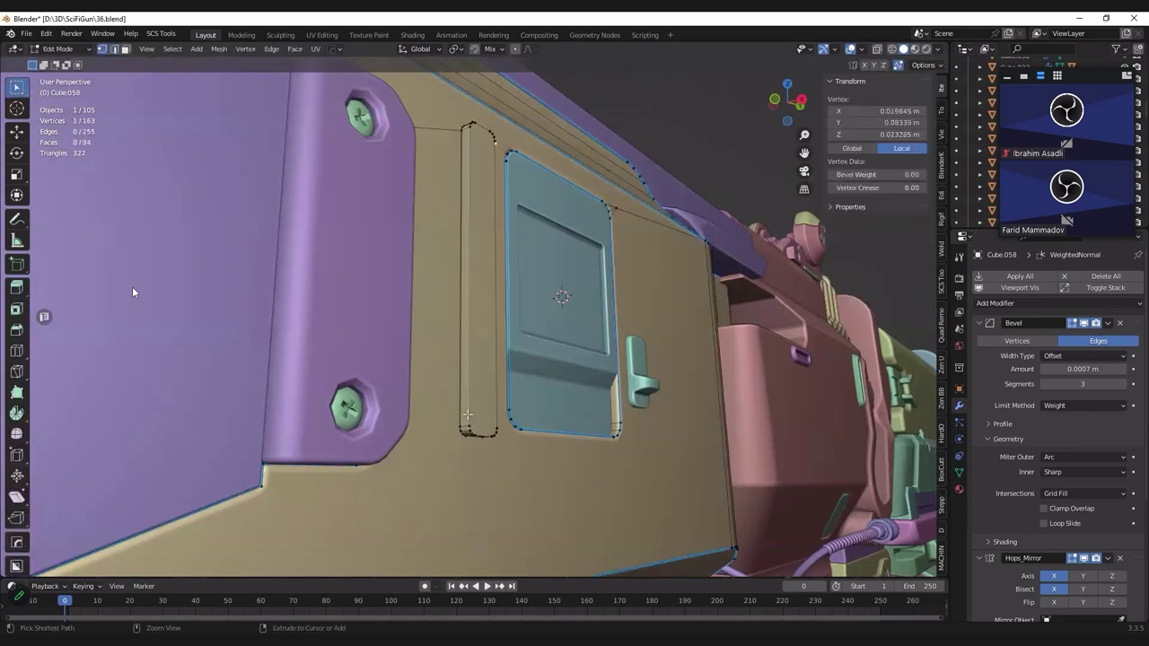
# Step: Select only the strip object Cube.063, edit its mesh, and view it in Front Orthographic
pyautogui.hotkey('ctrl', 'z')
pyautogui.press('Tab')
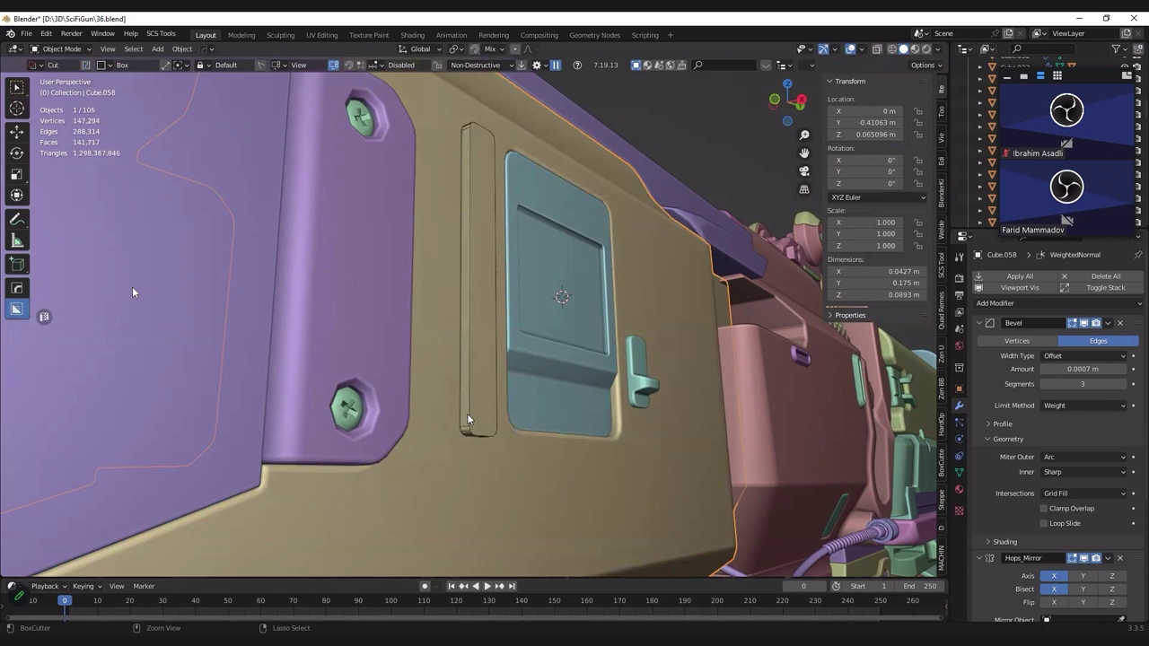
pyautogui.keyDown('shift'); pyautogui.click(466, 418); pyautogui.keyUp('shift')
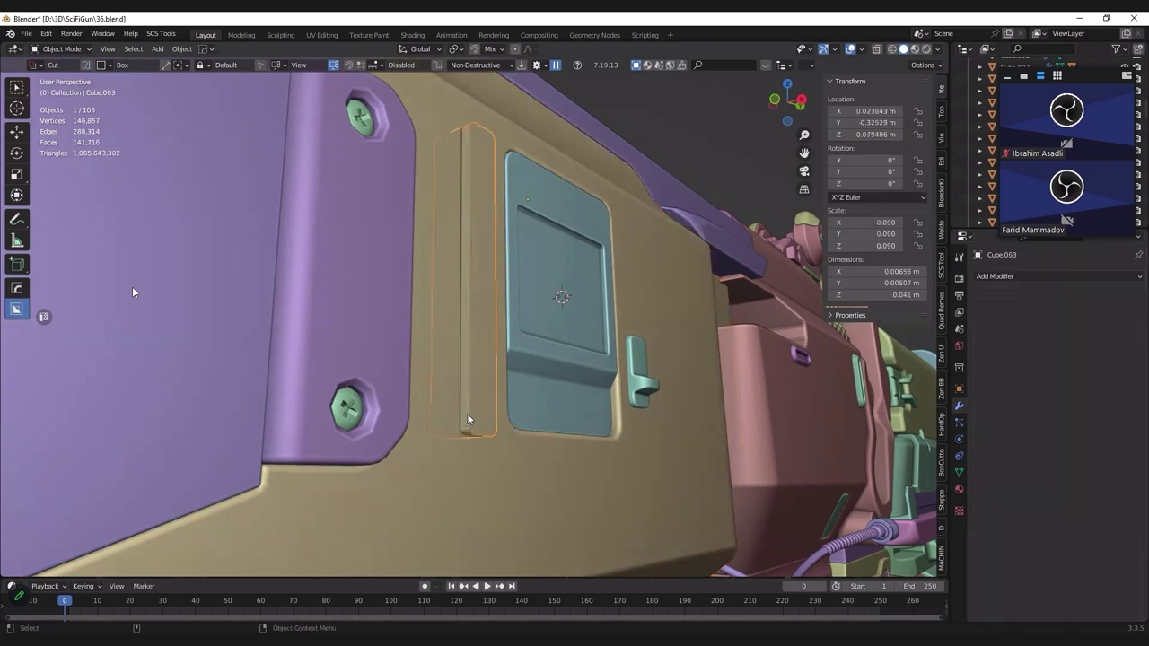
pyautogui.click(443, 350)
pyautogui.press('Tab')
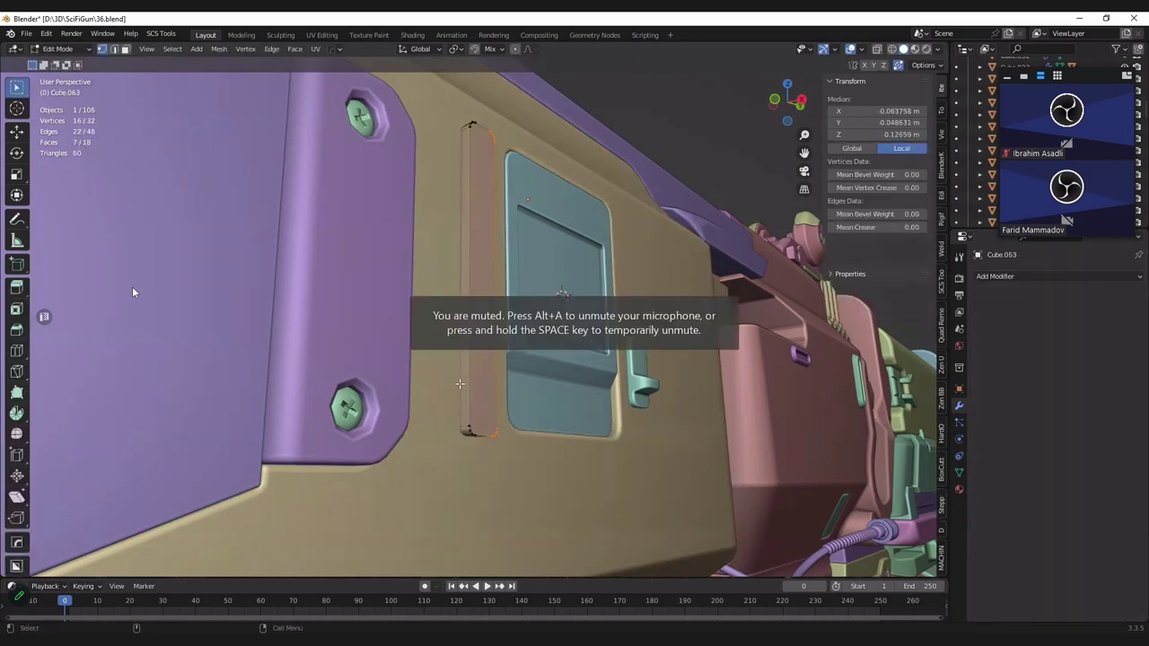
pyautogui.moveTo(459, 384); pyautogui.dragTo(466, 388, button='middle')
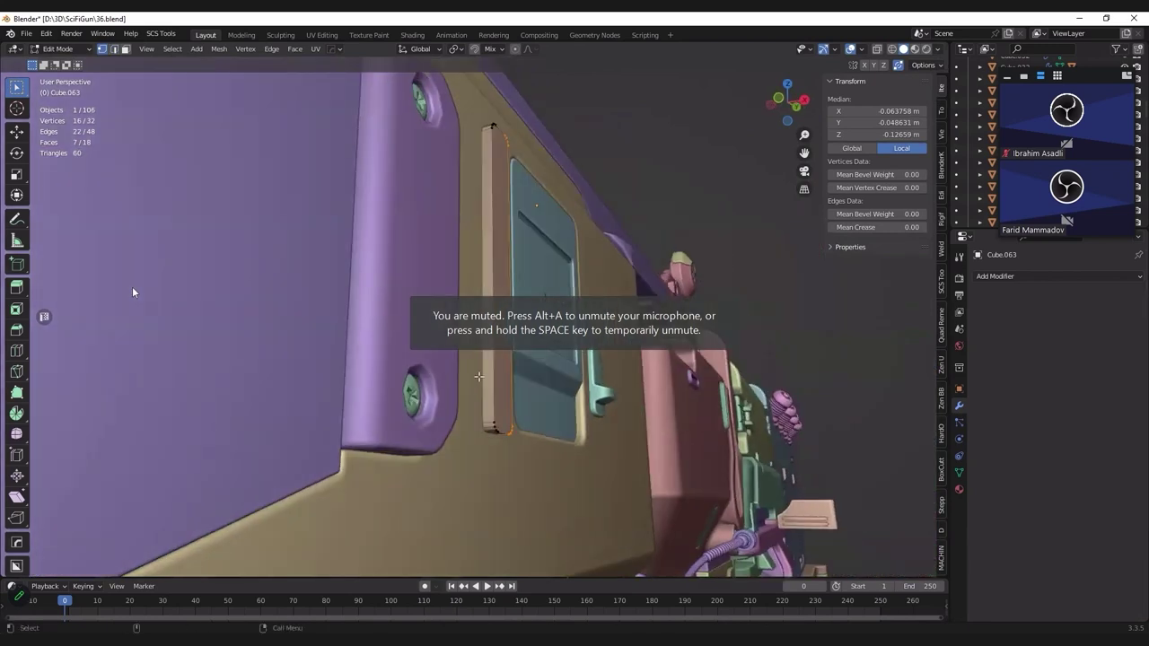
pyautogui.keyDown('alt'); pyautogui.moveTo(478, 376); pyautogui.dragTo(509, 281, button='middle'); pyautogui.keyUp('alt')
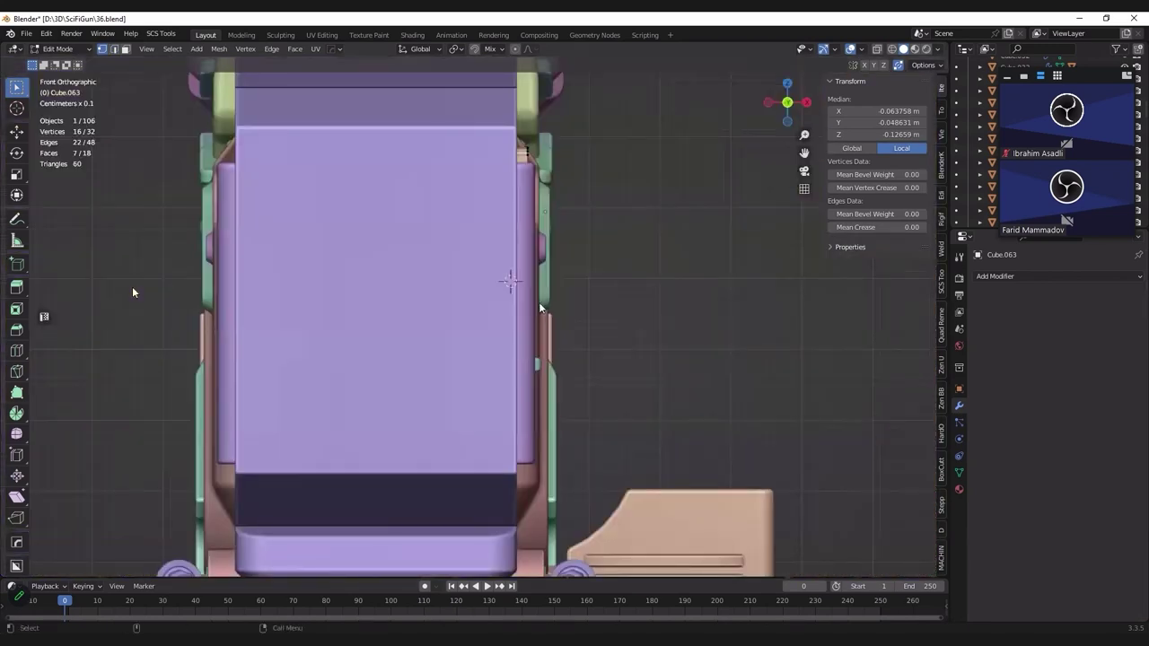
# Step: Trim the strip's lower end with an angled BoxCutter ngon boolean cut
pyautogui.press('Tab')
pyautogui.press('d')
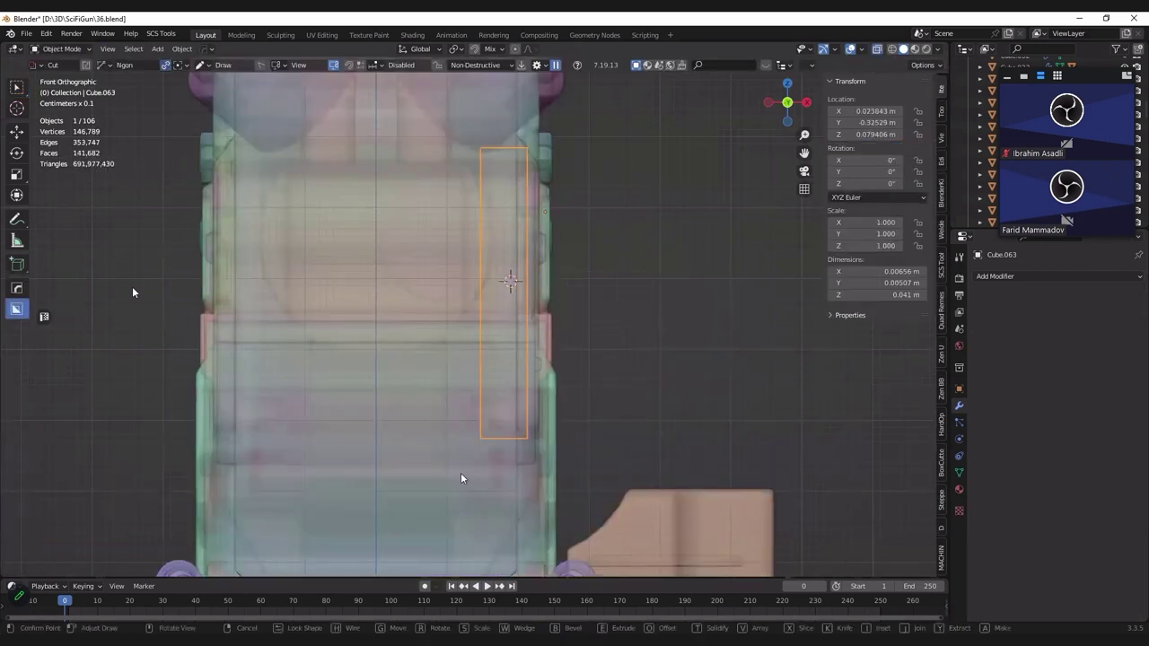
pyautogui.click(460, 472)
pyautogui.press('space')
pyautogui.moveTo(608, 273); pyautogui.dragTo(544, 319, button='middle')
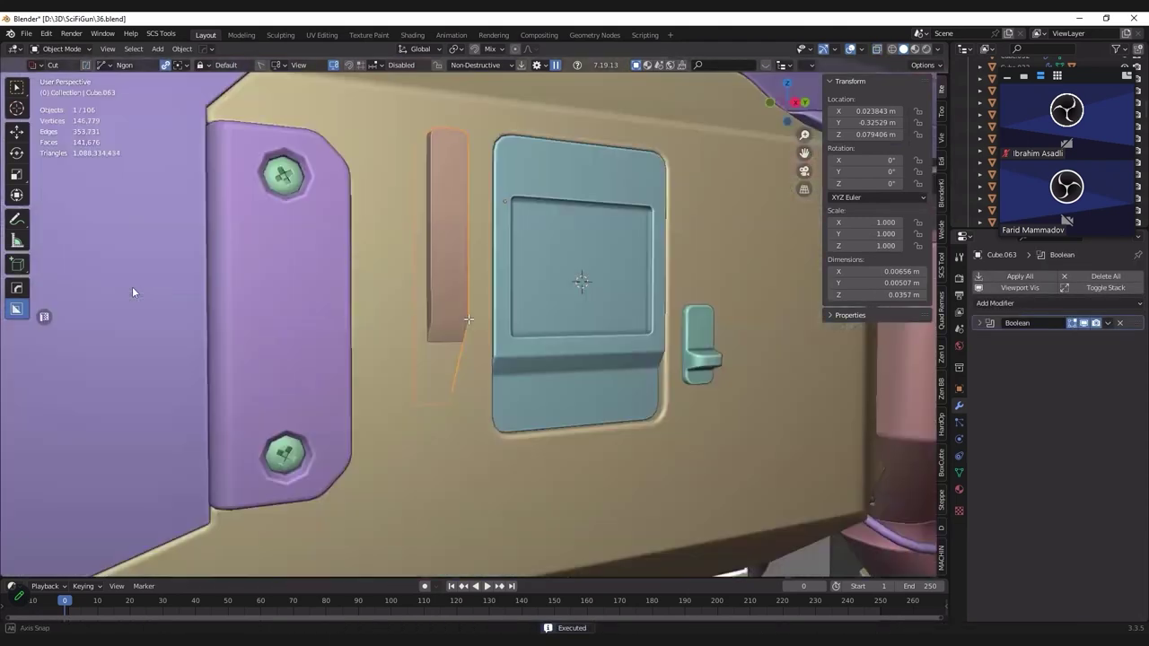
# Step: Add a new cutter object, Cutter.054, near the strip from the HardOps menu
pyautogui.moveTo(468, 318); pyautogui.dragTo(465, 325, button='middle')
pyautogui.press('q')
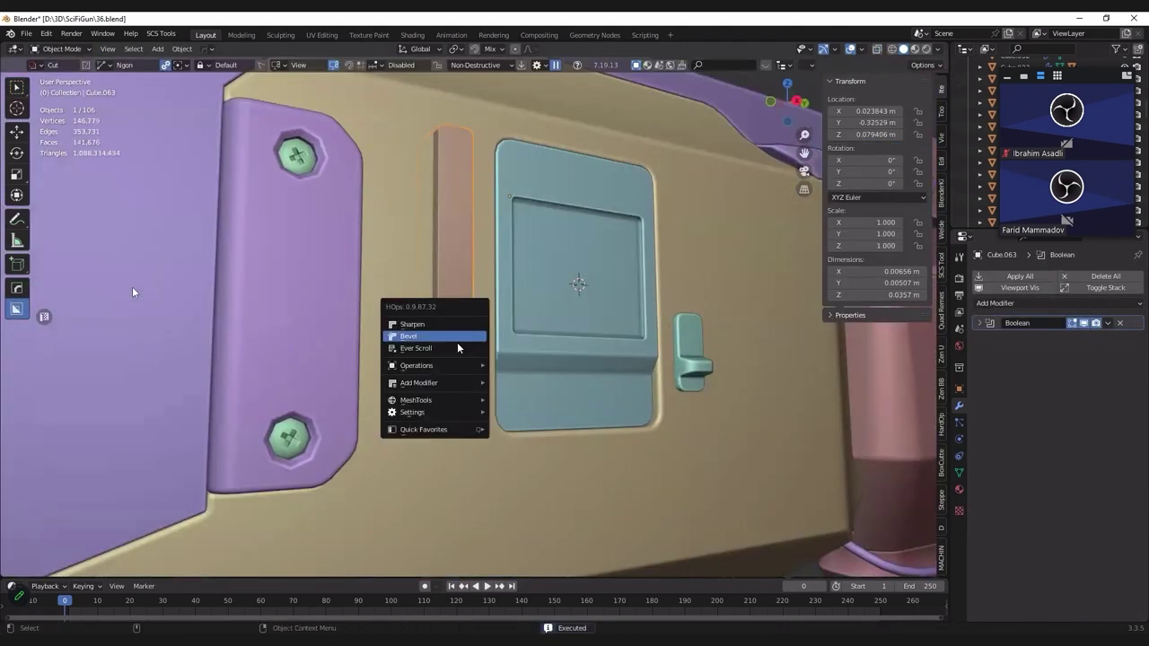
pyautogui.click(457, 345)
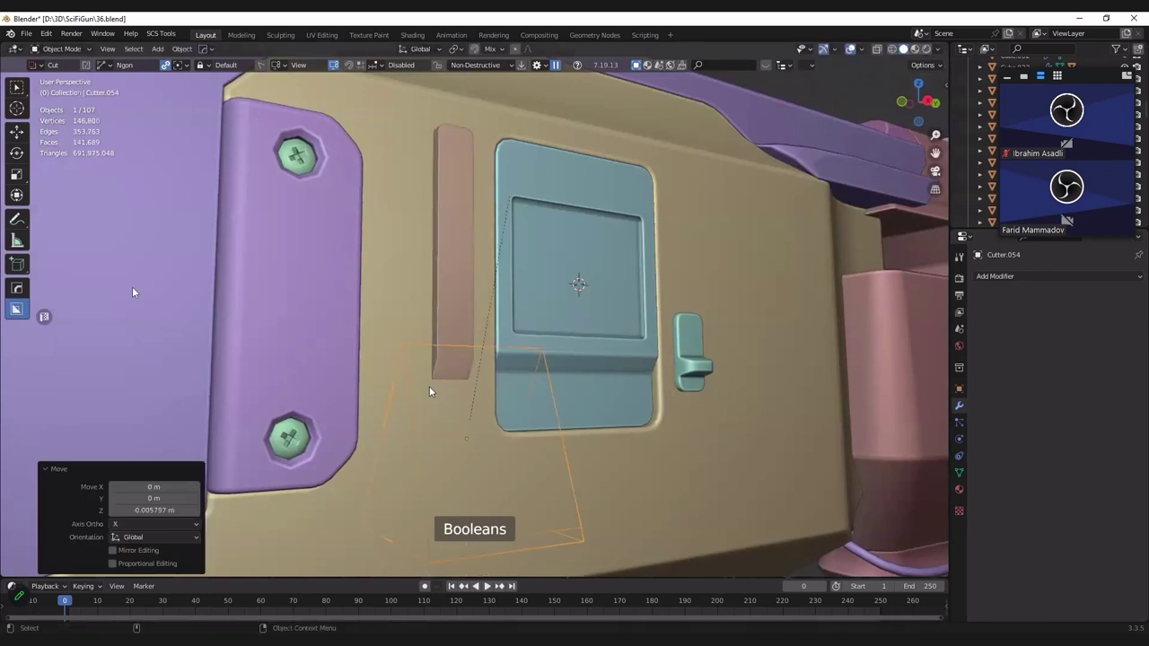
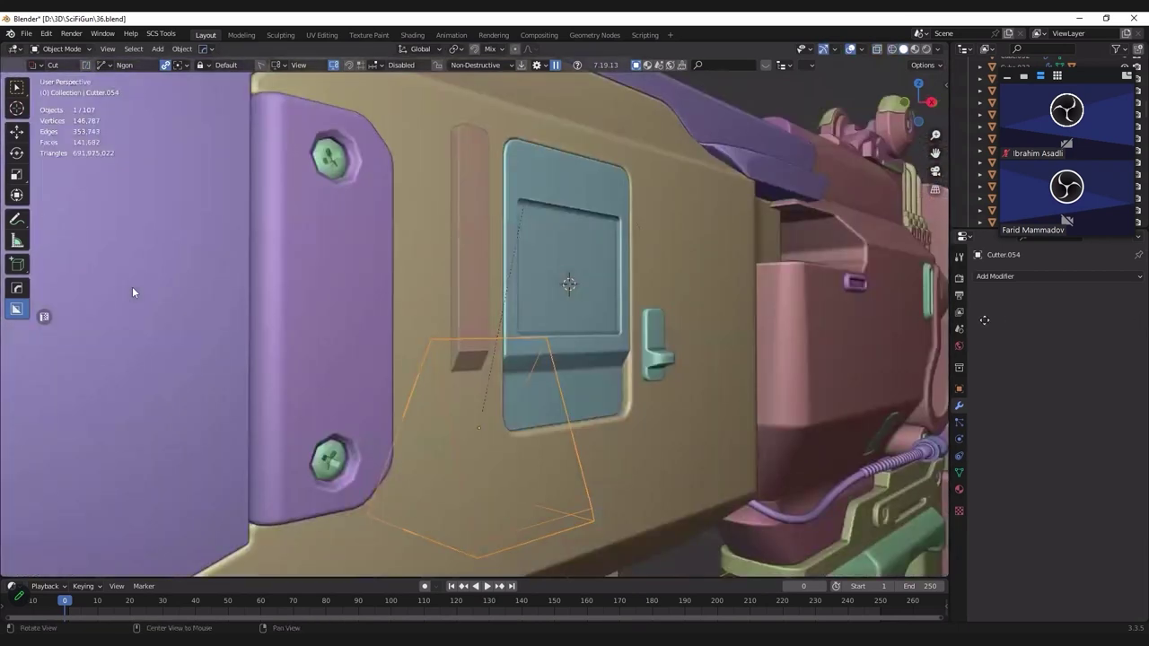
# Step: Apply the Boolean cut on the raised slot piece
pyautogui.press('Tab')
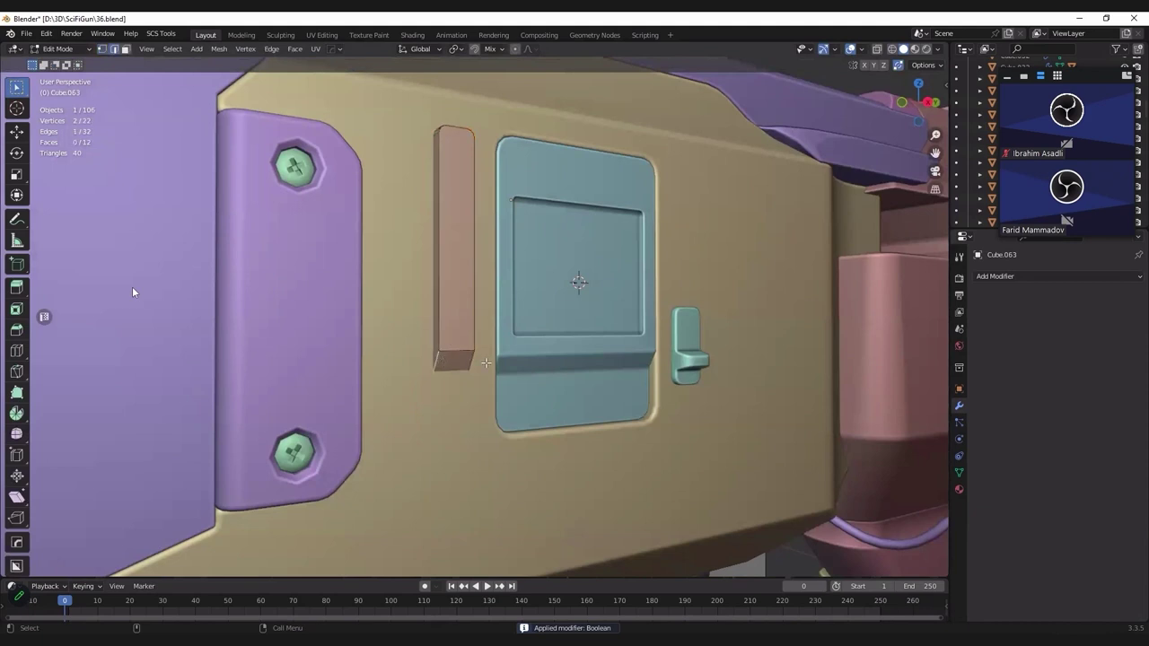
pyautogui.scroll(1, 575, 352)
pyautogui.keyDown('shift'); pyautogui.click(502, 342); pyautogui.keyUp('shift')
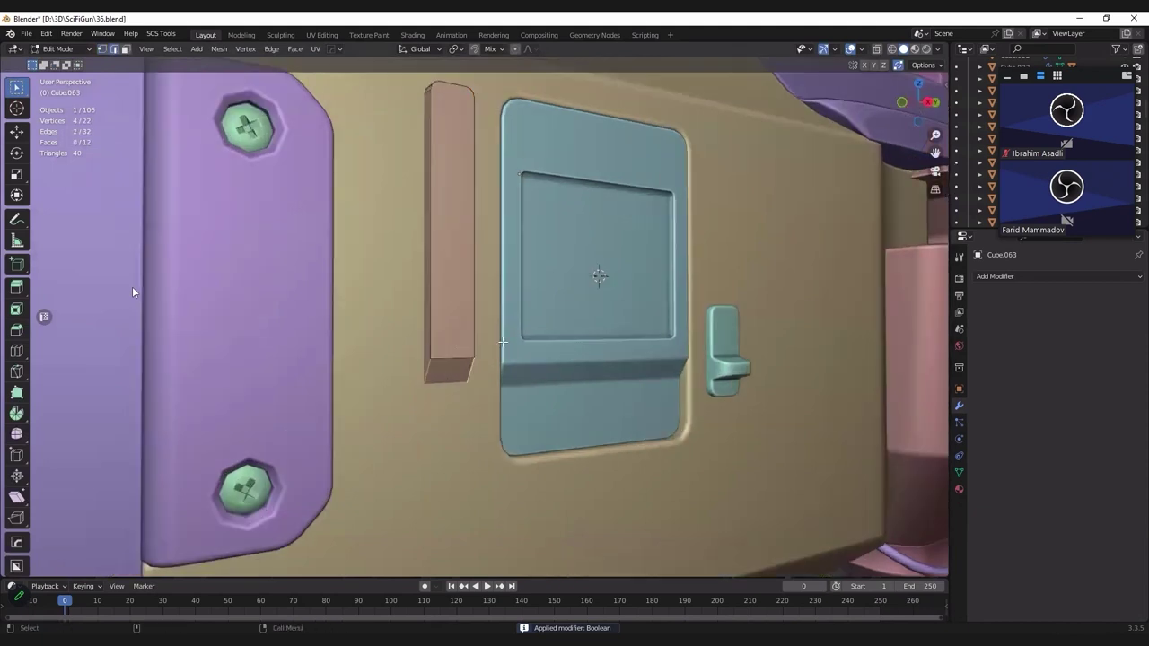
pyautogui.moveTo(502, 342); pyautogui.dragTo(585, 363, button='middle')
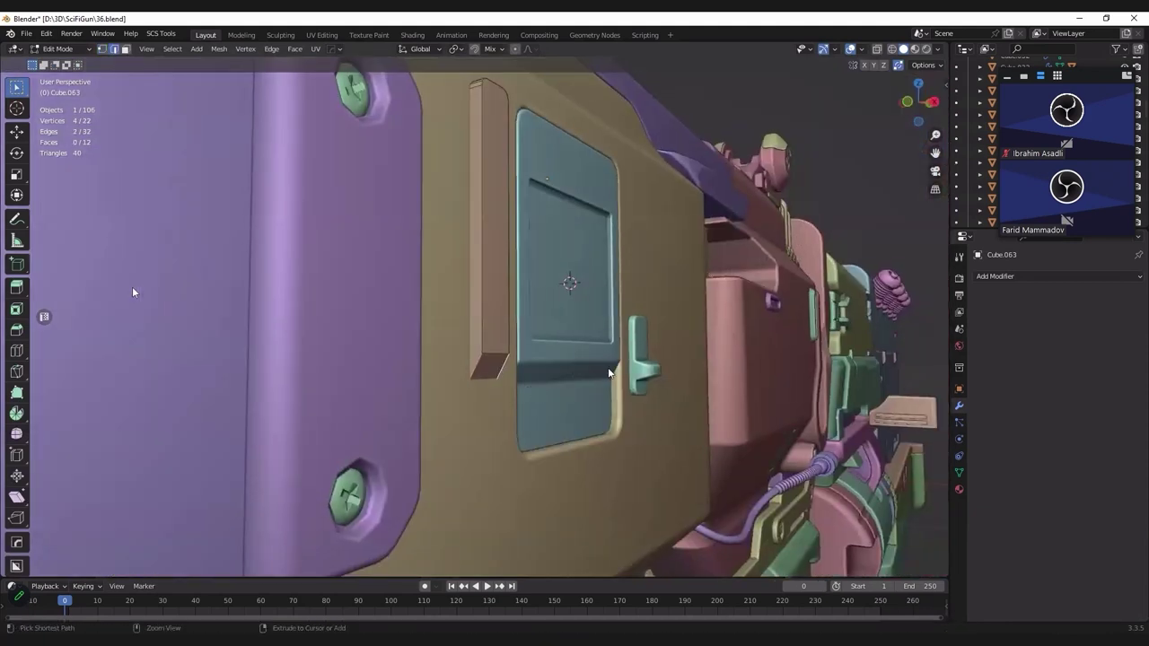
# Step: Apply rotation and scale to the slot piece and give it Auto Smooth shading
pyautogui.press('Tab')
pyautogui.hotkey('ctrl', 'a')
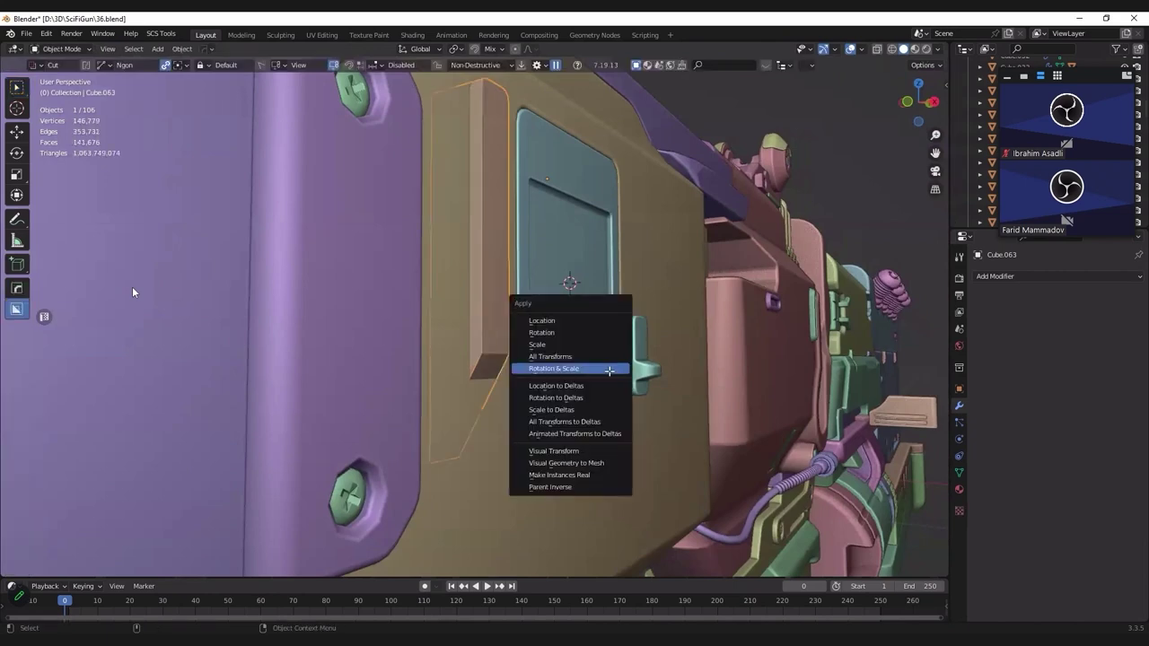
pyautogui.click(610, 371)
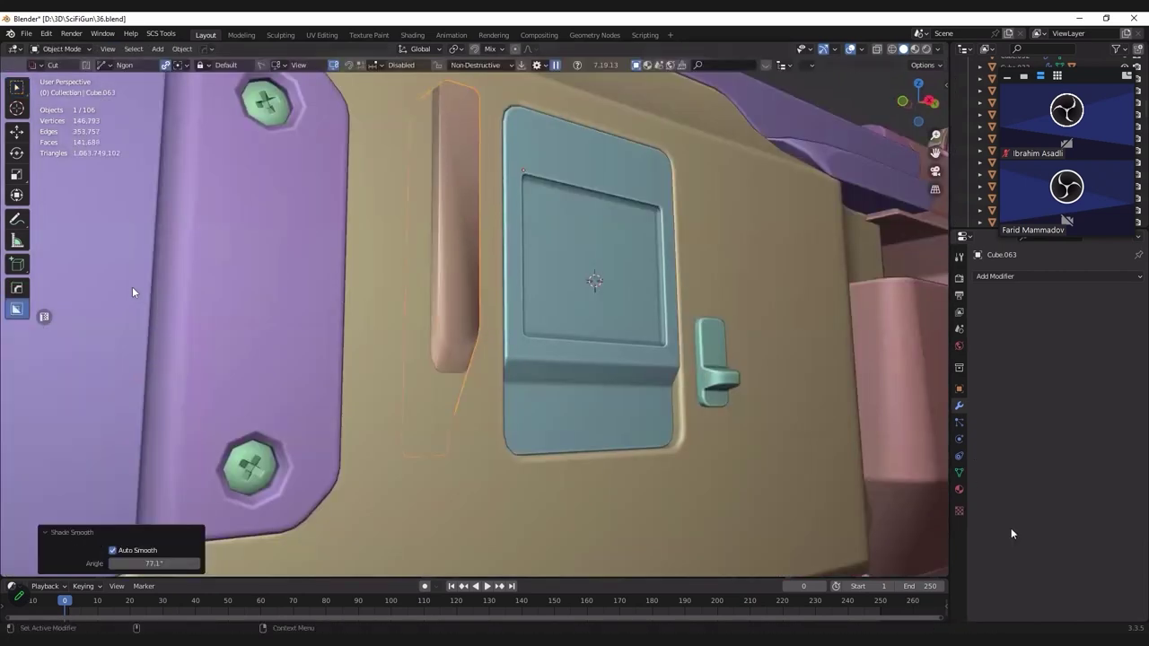
pyautogui.keyDown('ctrl'); pyautogui.scroll(-4, 1010, 533); pyautogui.keyUp('ctrl')
pyautogui.rightClick(494, 305)
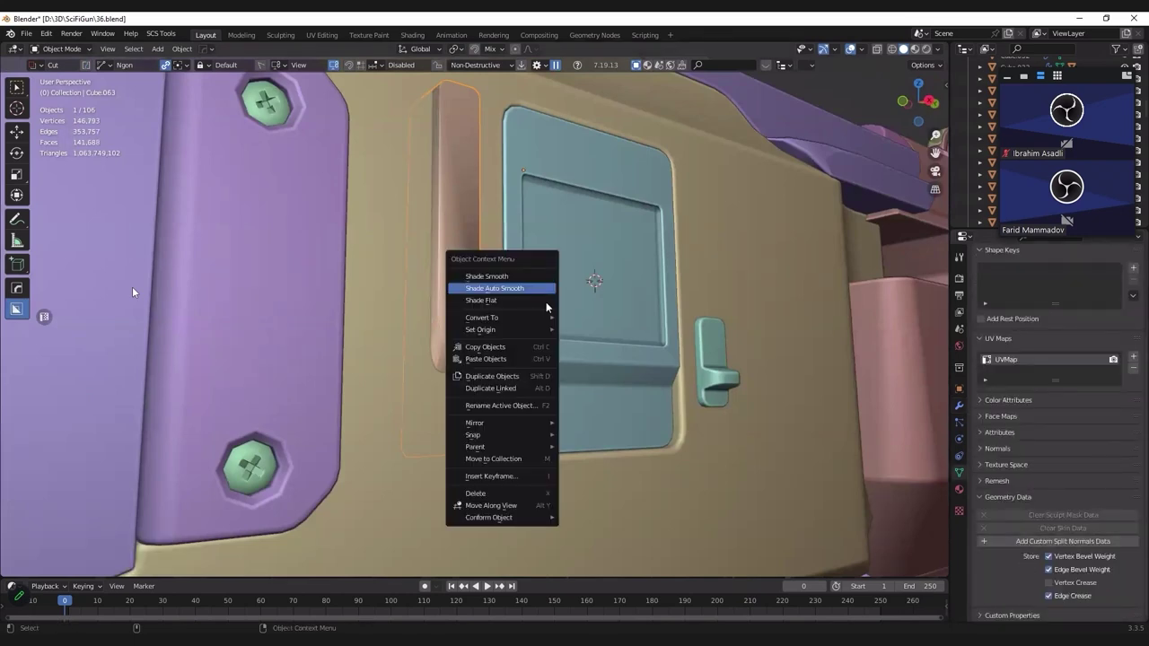
# Step: Union the slot piece into the tan panel with the Fast boolean solver
pyautogui.press('q')
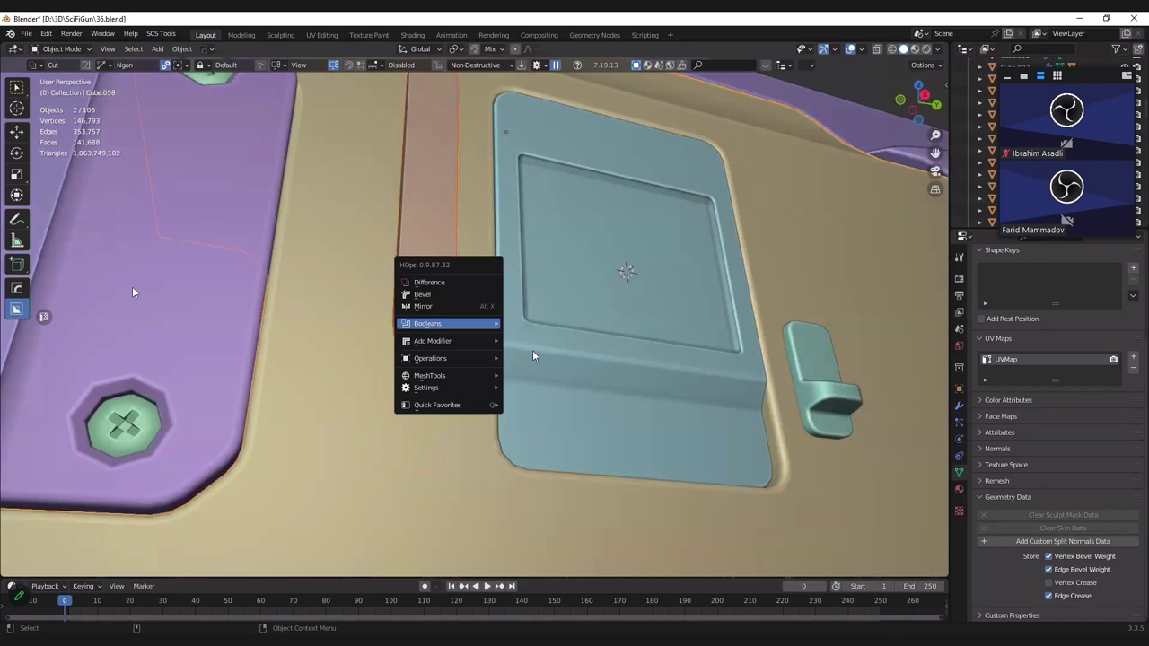
pyautogui.moveTo(448, 323)
pyautogui.click(542, 350)
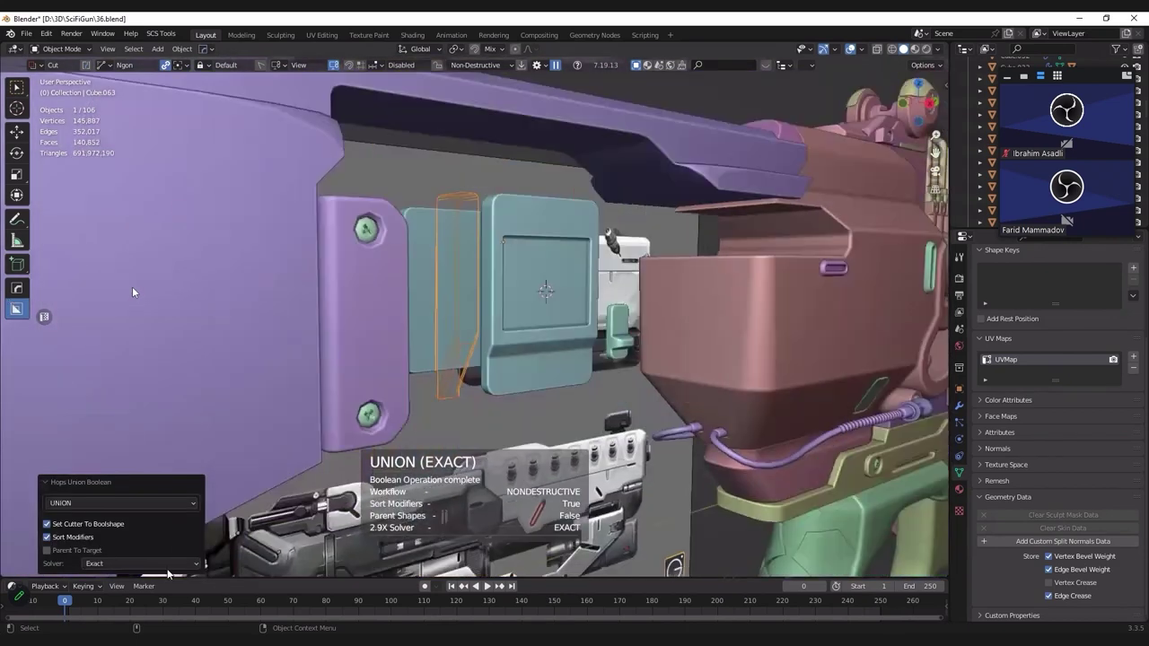
pyautogui.click(167, 563)
pyautogui.click(164, 558)
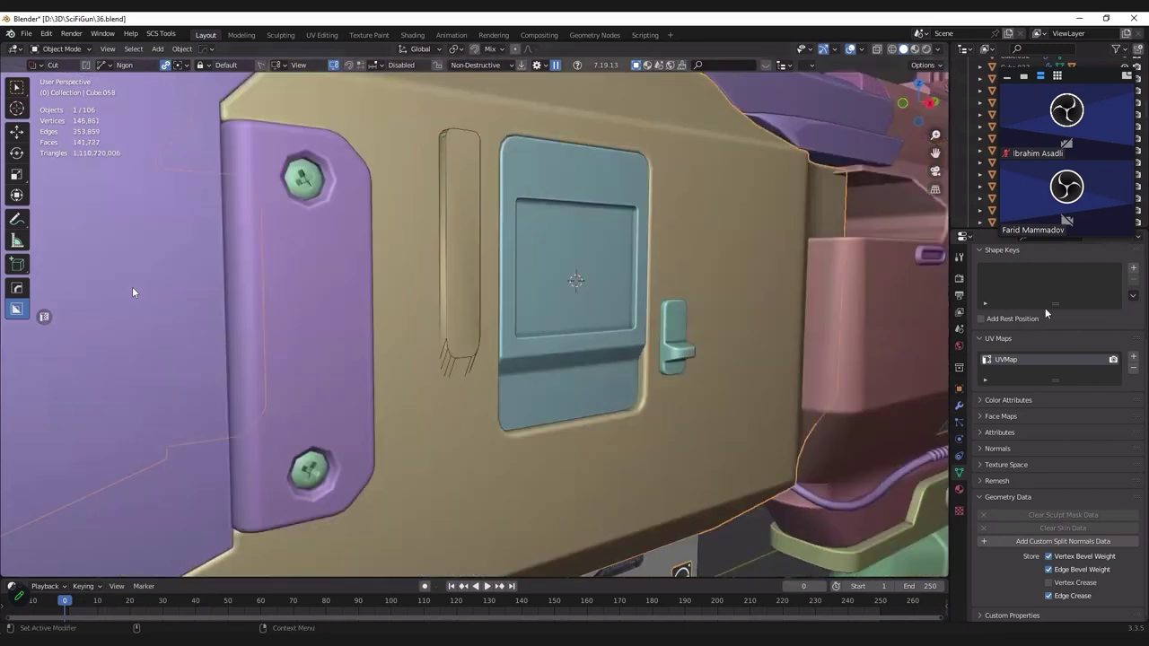
# Step: Apply the Union boolean permanently on the tan side panel Cube.058
pyautogui.click(1044, 308)
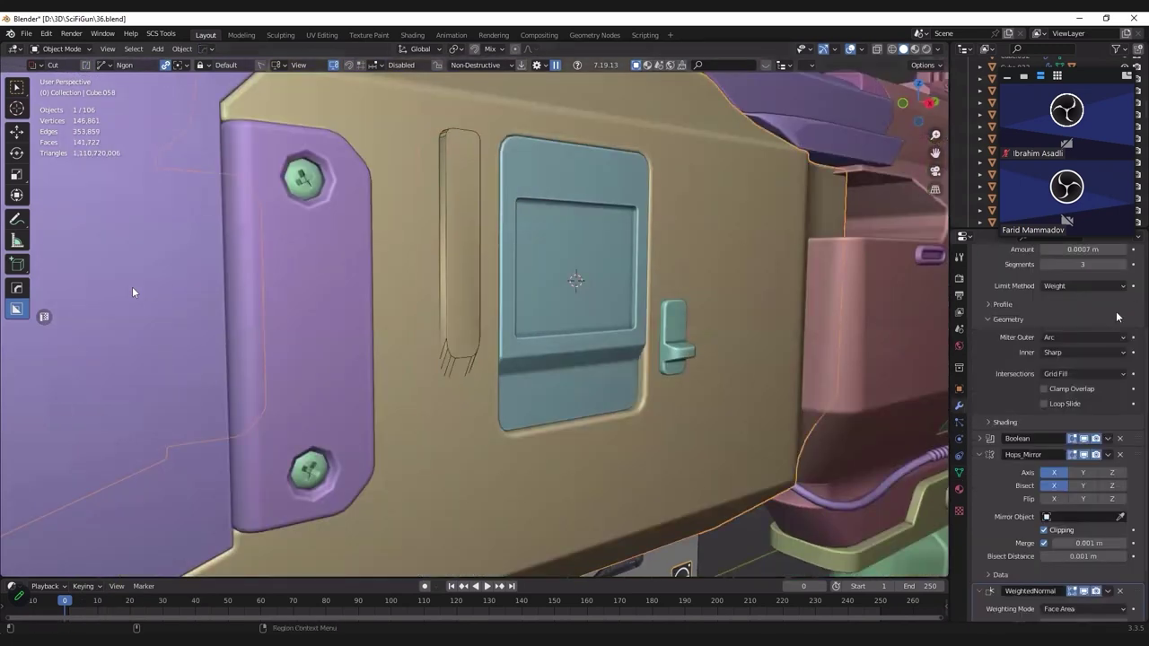
pyautogui.scroll(1, 1016, 377)
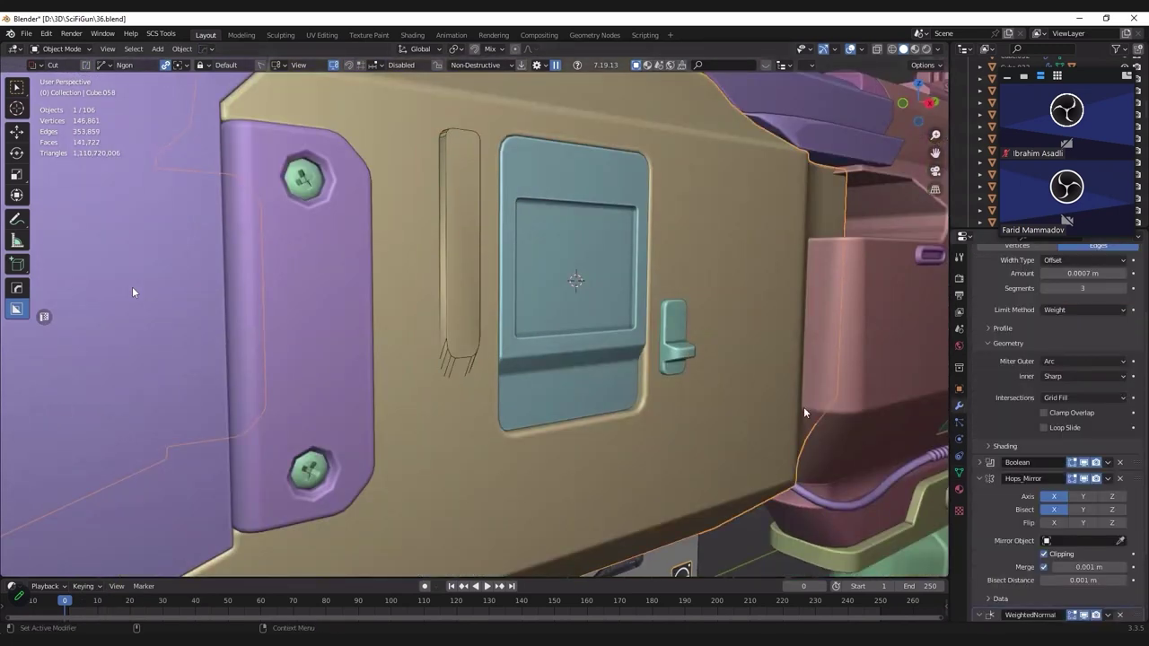
pyautogui.hotkey('ctrl', 'a')
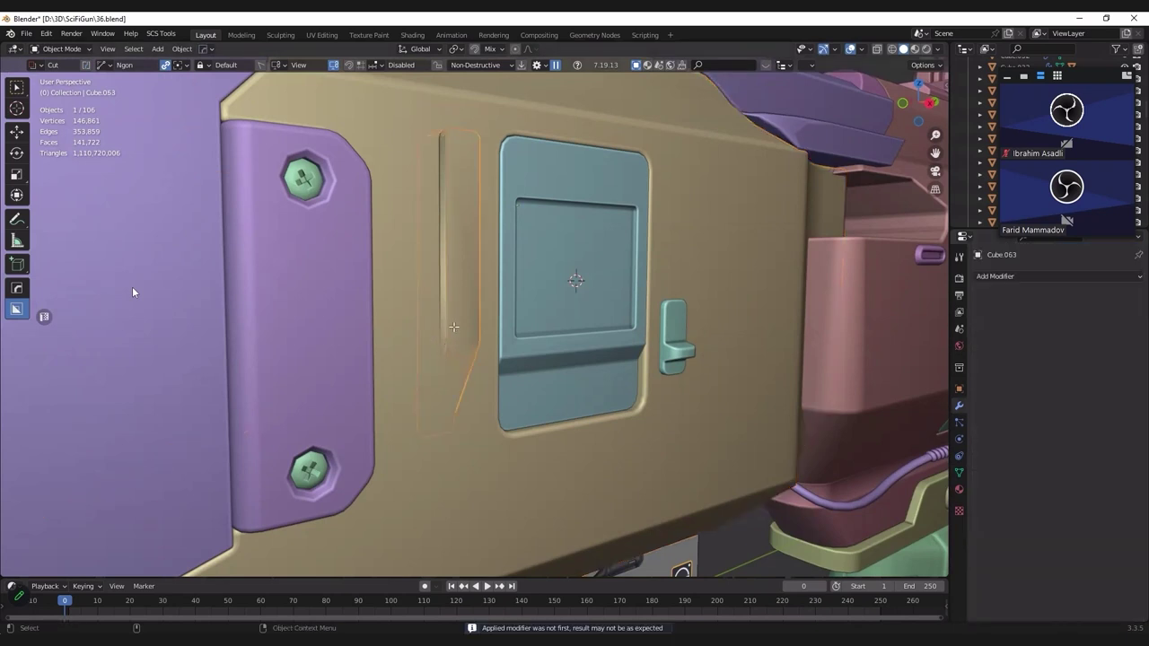
# Step: In X-ray Edit Mode, slide the slot's stray corner vertex onto its neighbour
pyautogui.press('Tab')
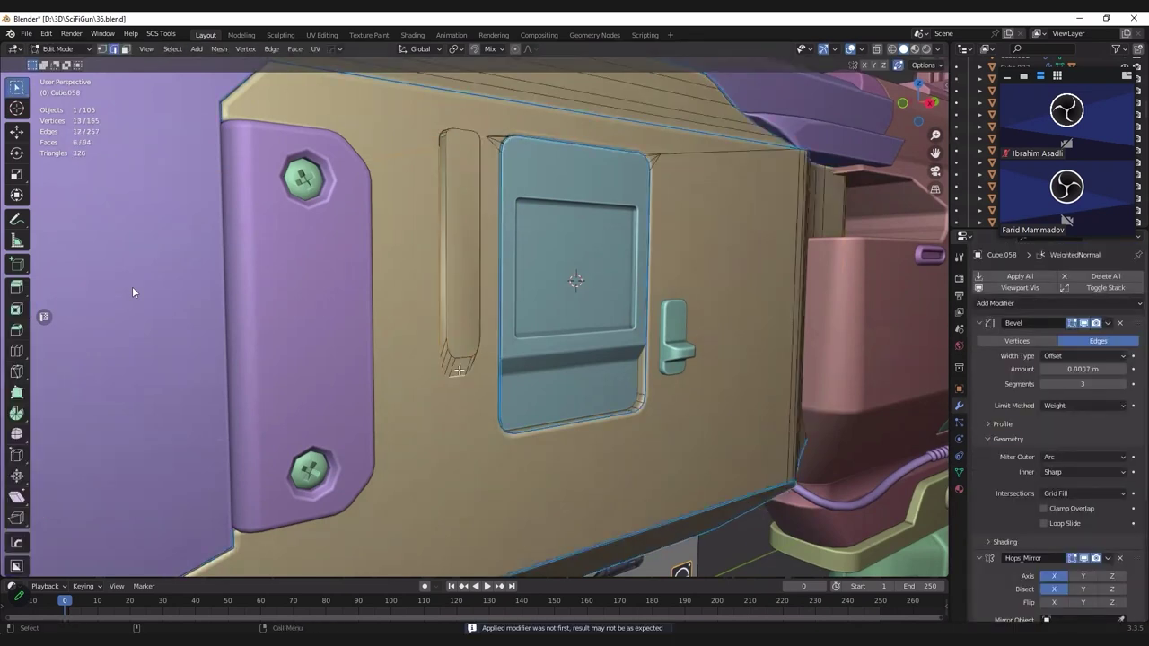
pyautogui.hotkey('alt', 'z')
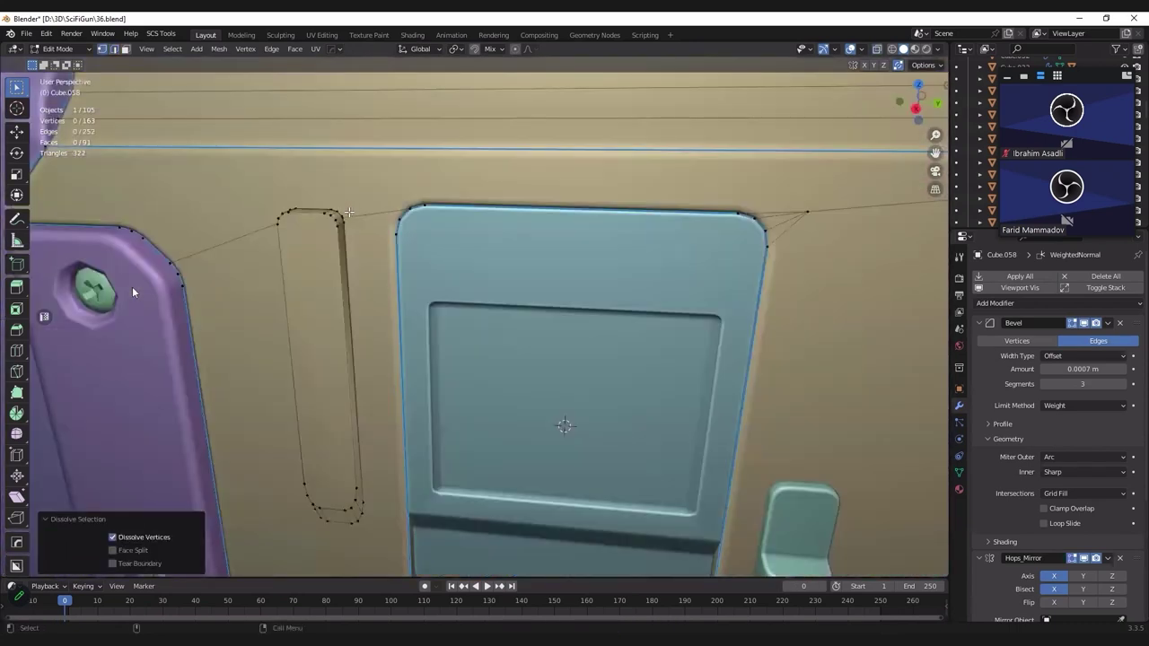
pyautogui.click(348, 212)
pyautogui.hotkey('shift', 'v')
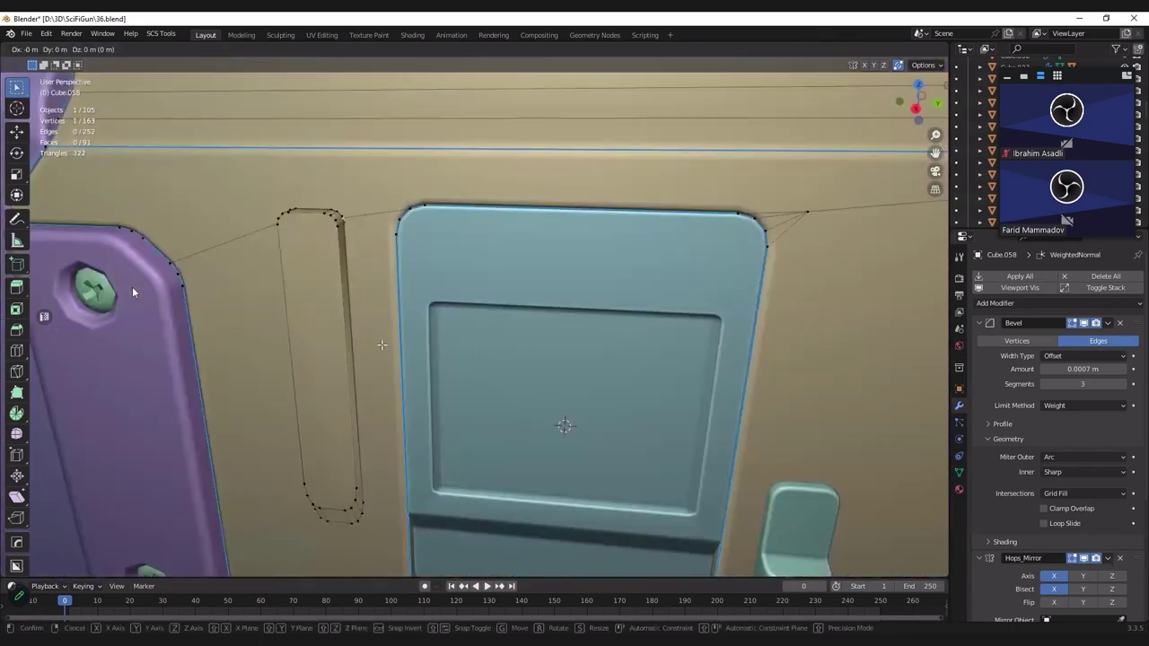
pyautogui.click(382, 346)
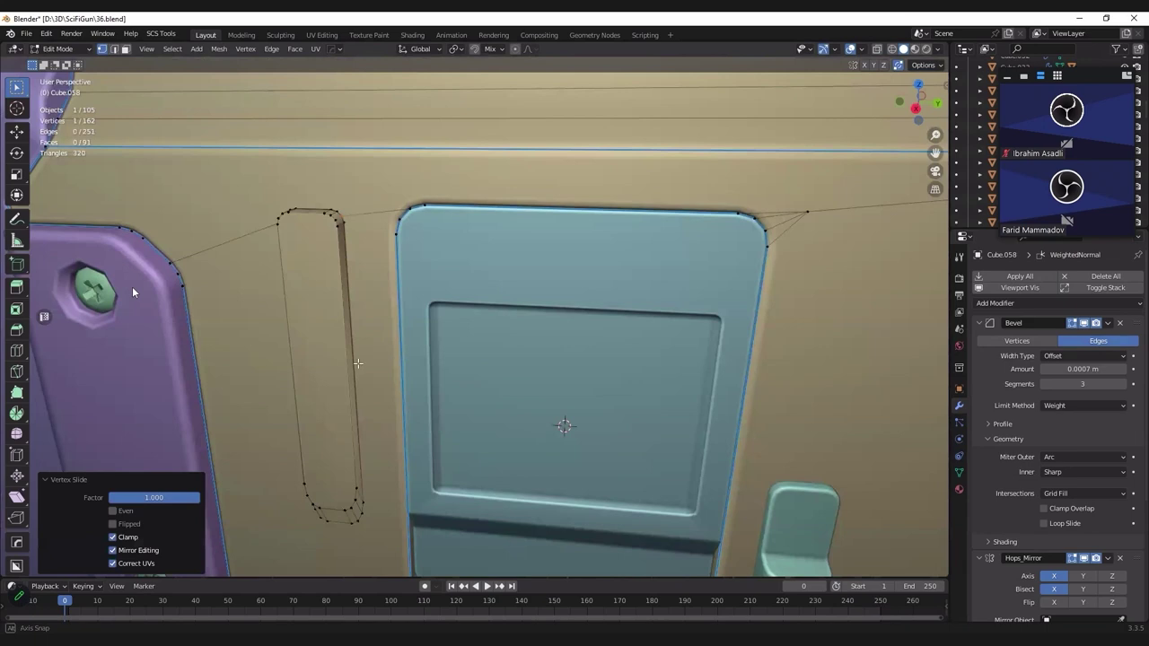
pyautogui.scroll(2, 357, 363)
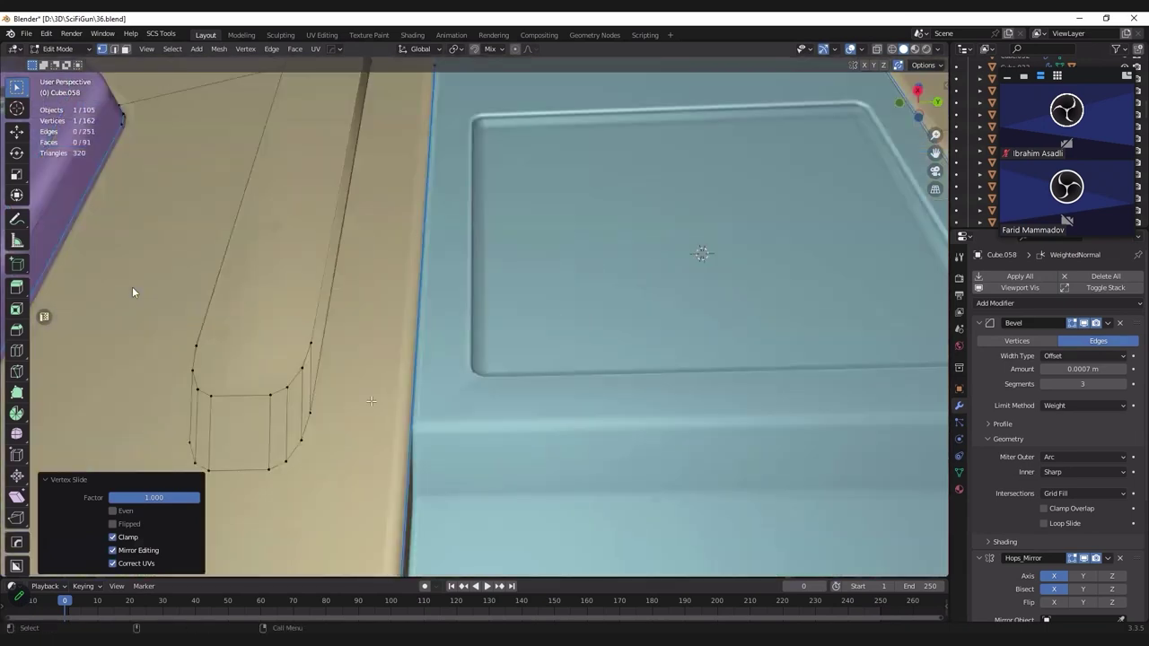
pyautogui.scroll(3, 385, 327)
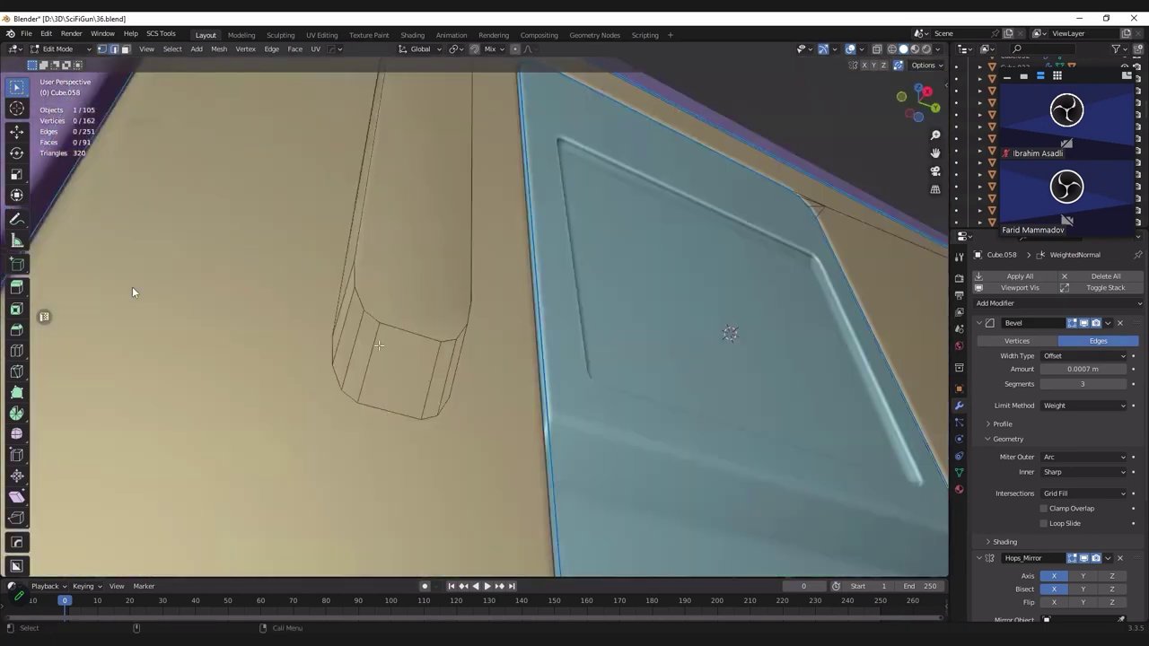
# Step: Give the slot's edge loop a Mean Bevel Weight of 1 and check the result
pyautogui.press('n')
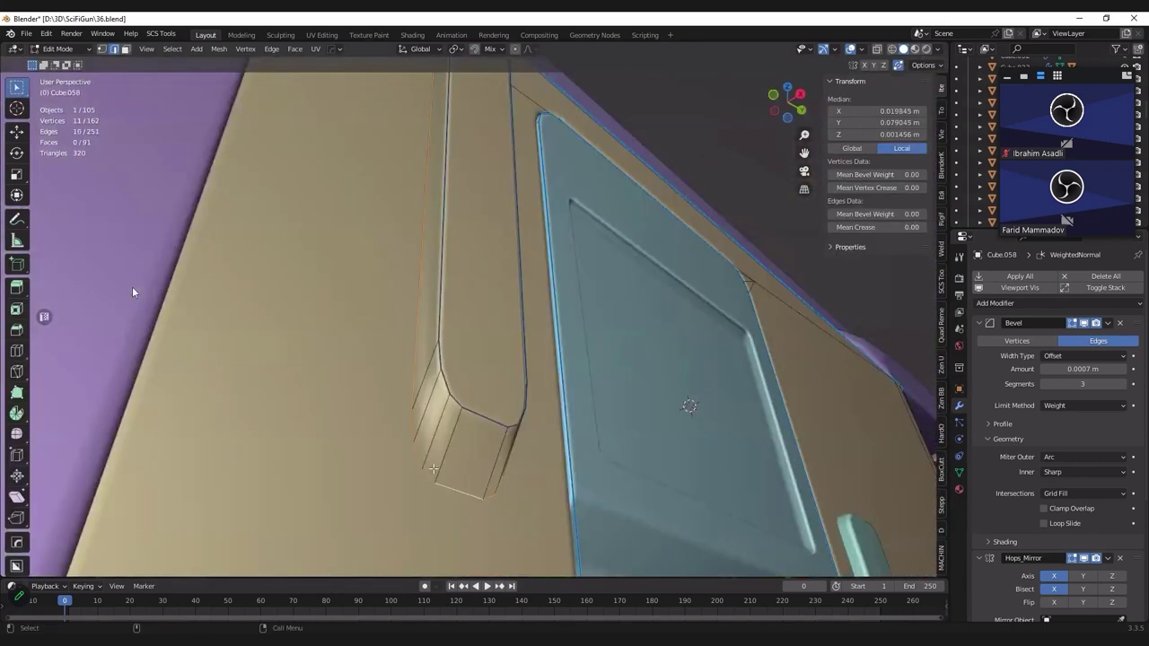
pyautogui.doubleClick(434, 469)
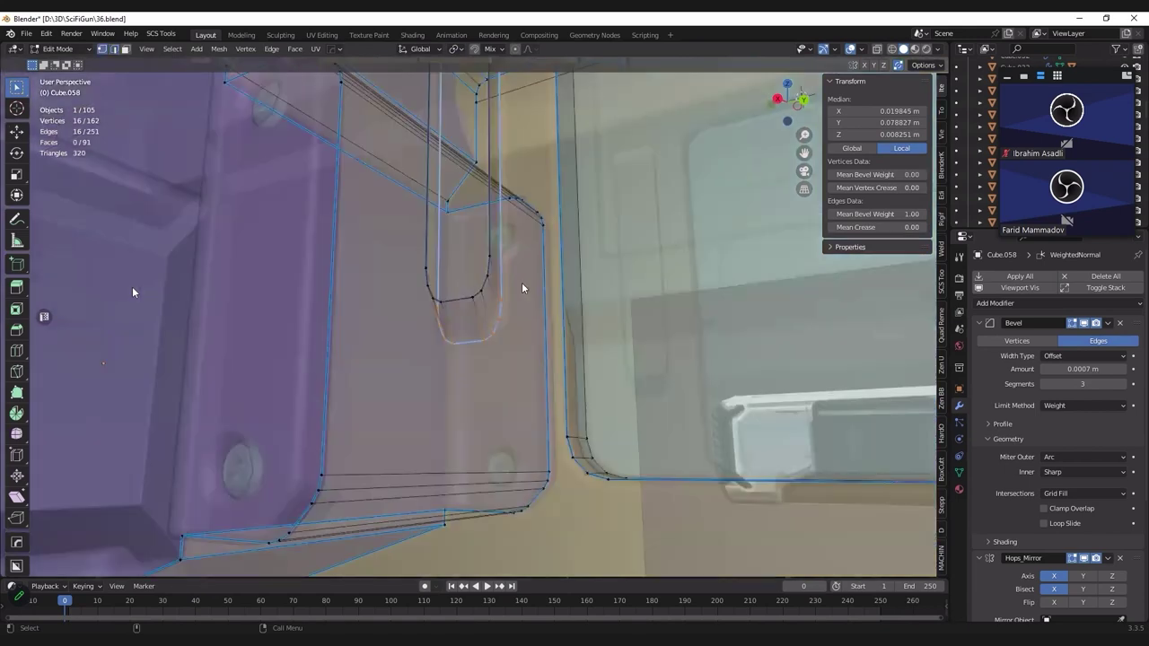
pyautogui.press('Tab')
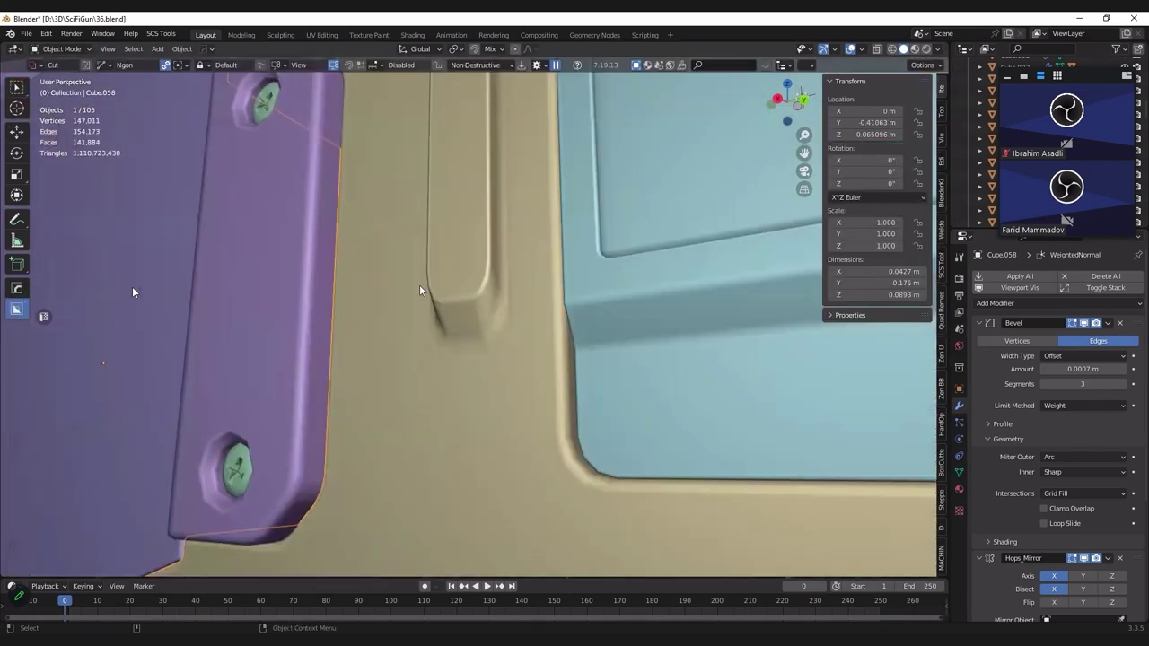
pyautogui.hotkey('shift', 'z')
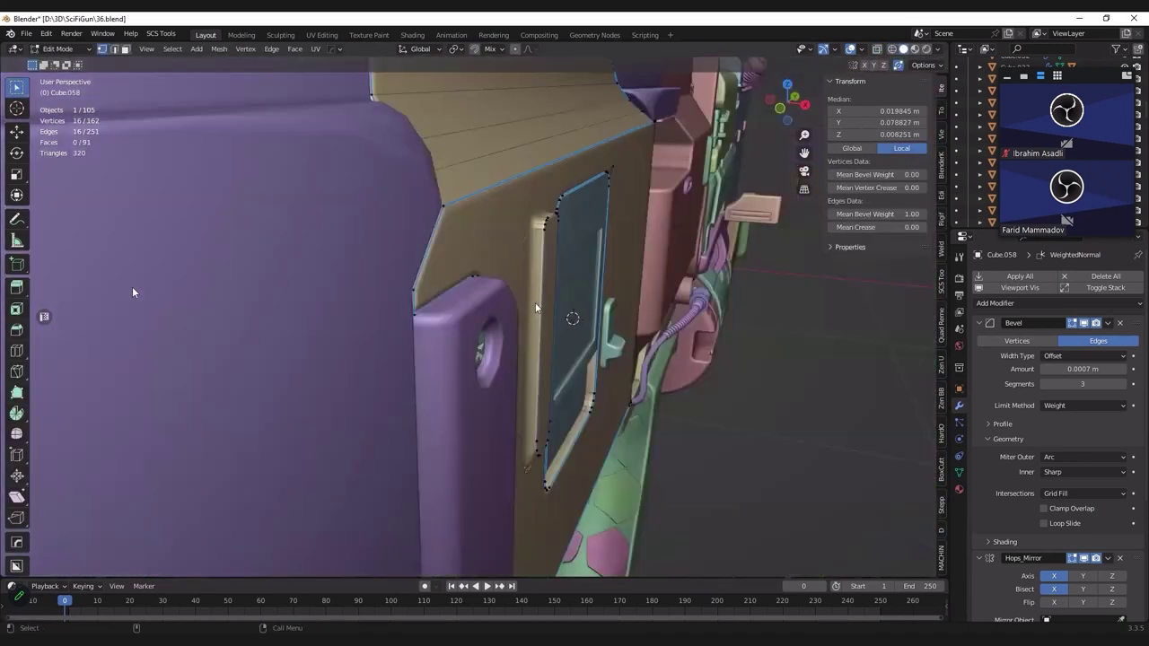
pyautogui.hotkey('shift', 'z')
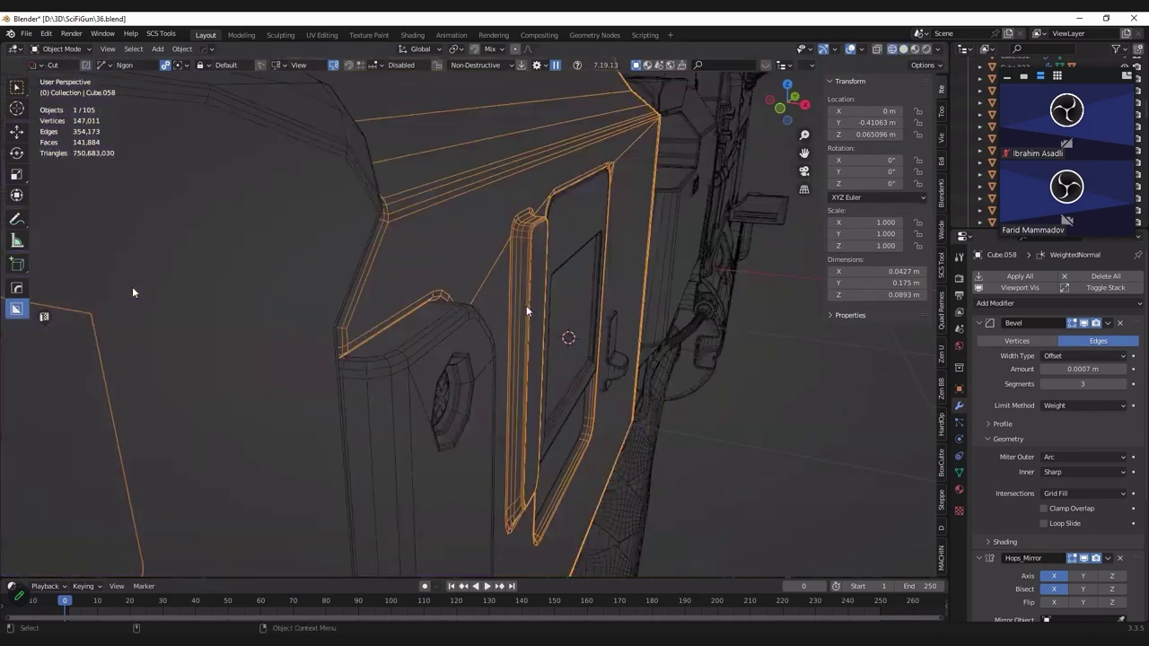
pyautogui.scroll(3, 501, 300)
pyautogui.hotkey('shift', 'z')
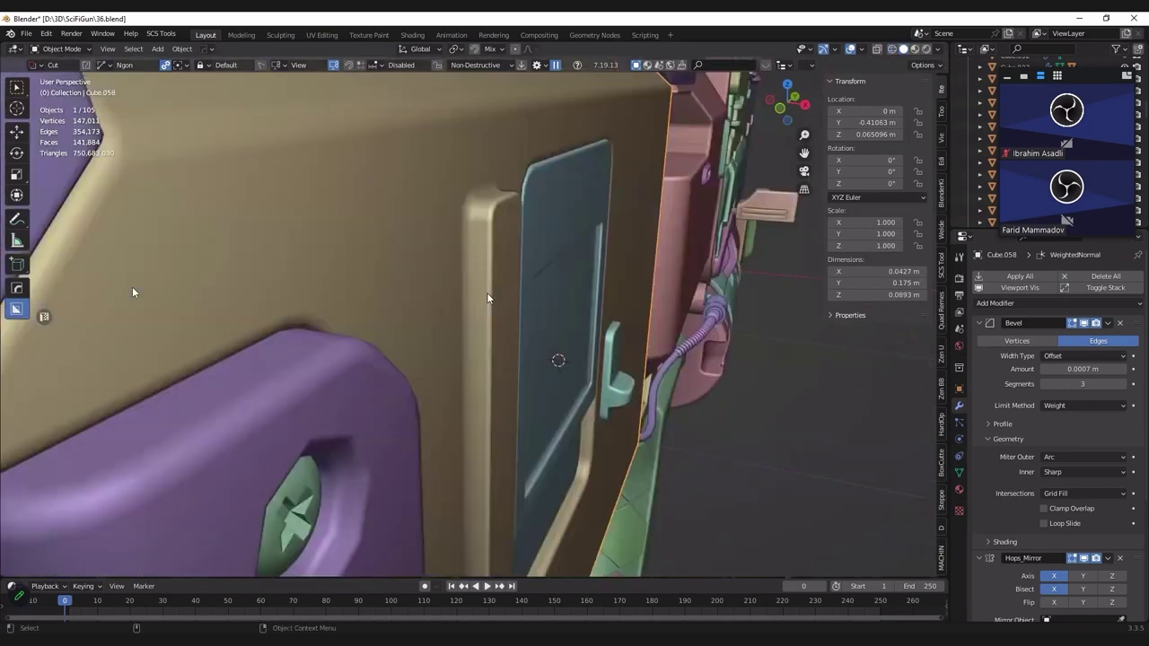
pyautogui.press('KP_1')
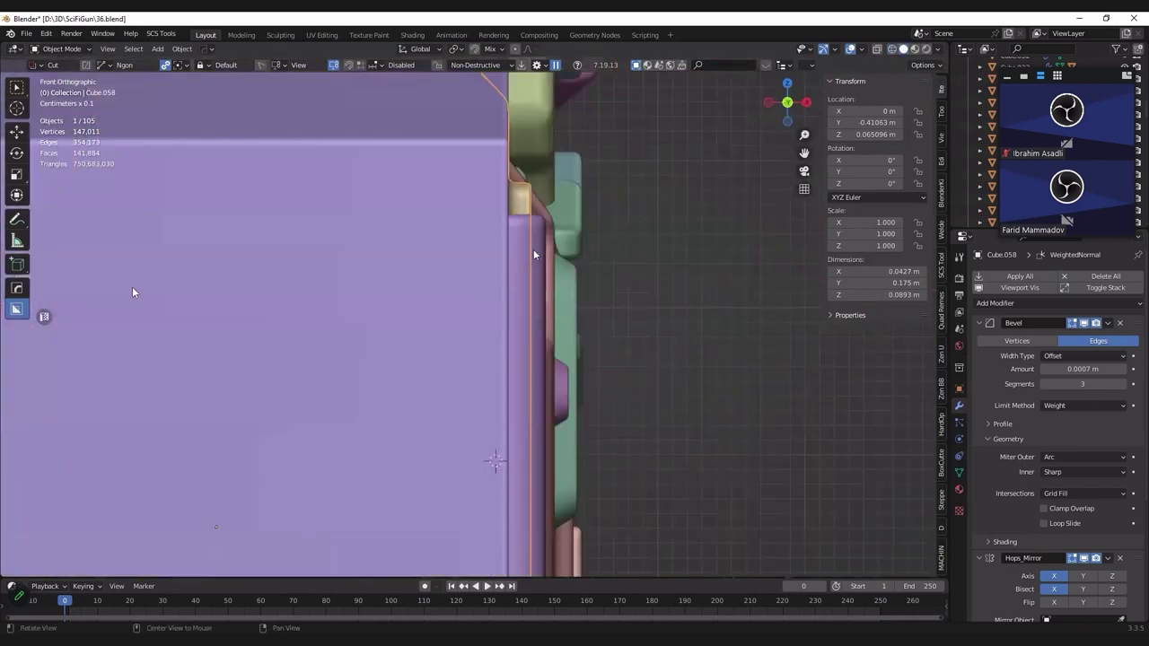
# Step: Cut a box-shaped notch into the panel edge with the cutting tool
pyautogui.hotkey('alt', 'z')
pyautogui.hotkey('alt', 'z')
pyautogui.press('d')
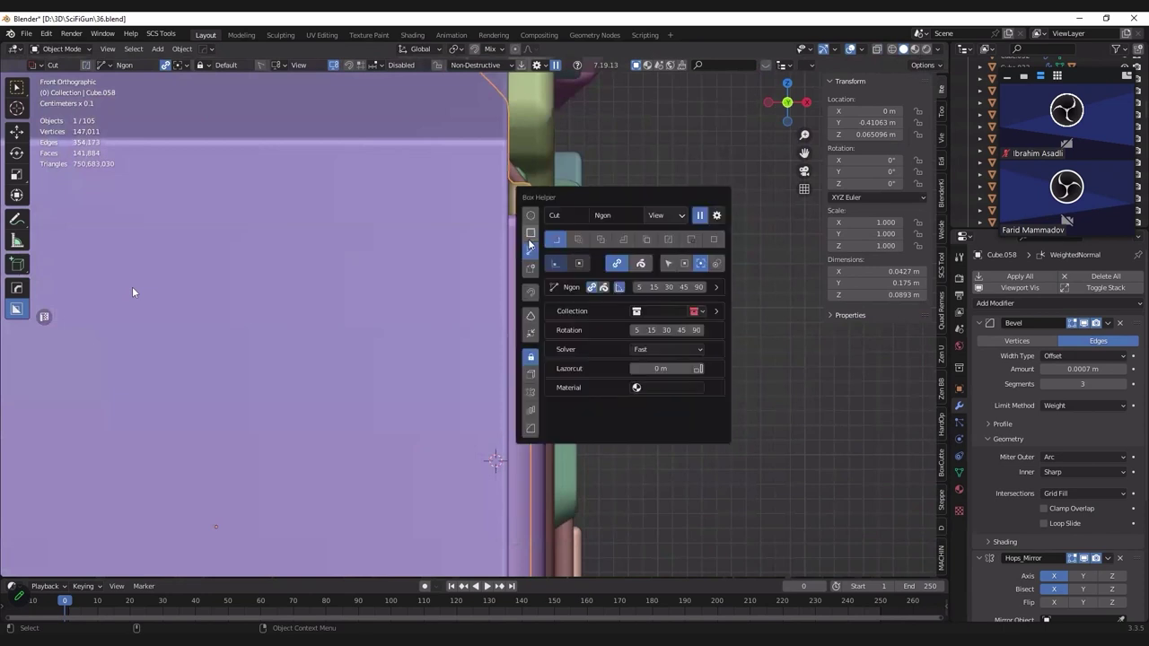
pyautogui.click(531, 273)
pyautogui.click(515, 308)
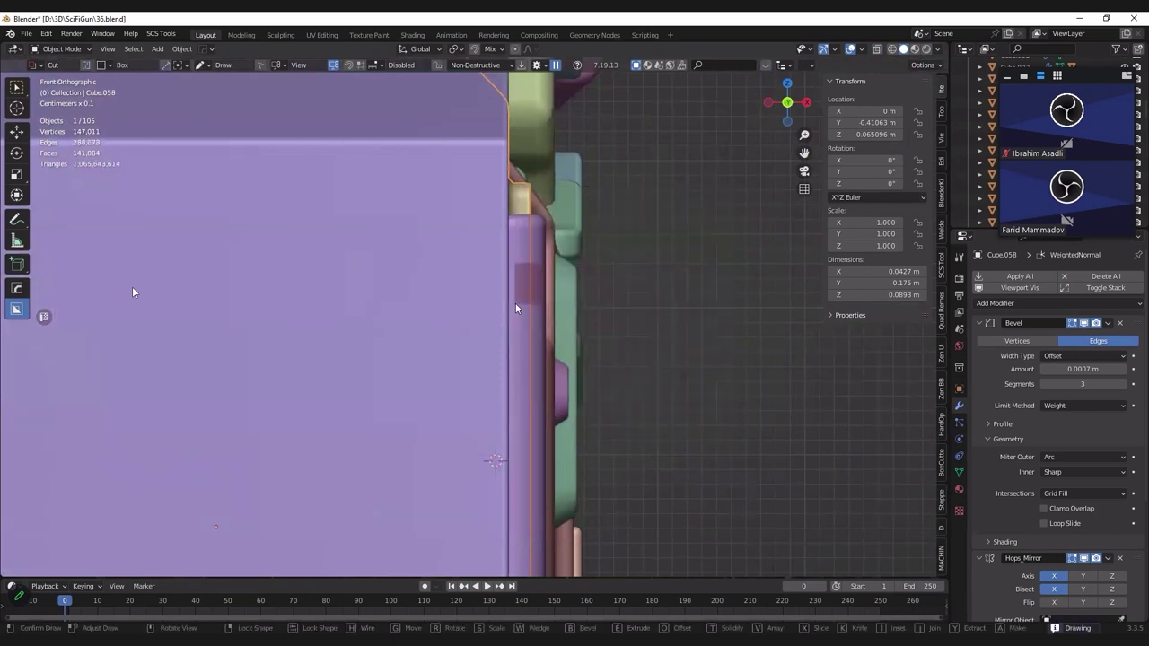
# Step: Move the box cutter vertically, then sideways along X
pyautogui.moveTo(490, 323)
pyautogui.mouseDown(button='middle')
pyautogui.moveTo(512, 294)
pyautogui.moveTo(454, 293)
pyautogui.mouseUp(button='middle')
pyautogui.keyDown('shift'); pyautogui.click(511, 293); pyautogui.keyUp('shift')
pyautogui.press('g')
pyautogui.press('z')
pyautogui.click(494, 310)
pyautogui.press('g')
pyautogui.press('x')
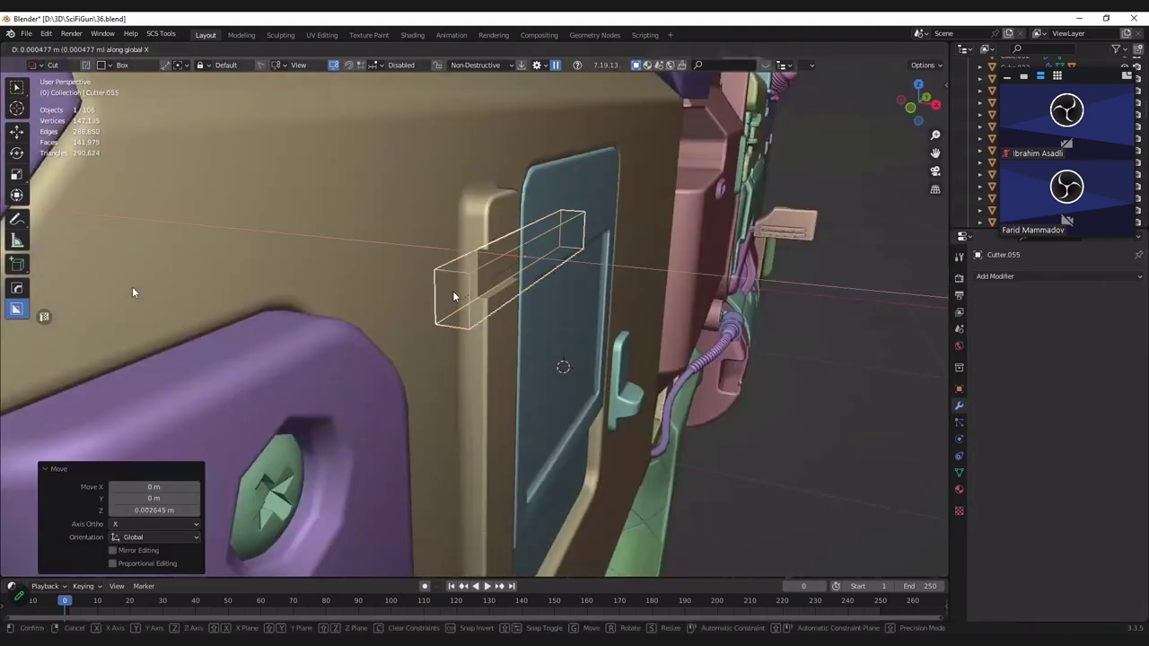
pyautogui.click(461, 325)
# Step: Nudge the cutter along X in wireframe view, then return to solid shading
pyautogui.hotkey('shift', 'z')
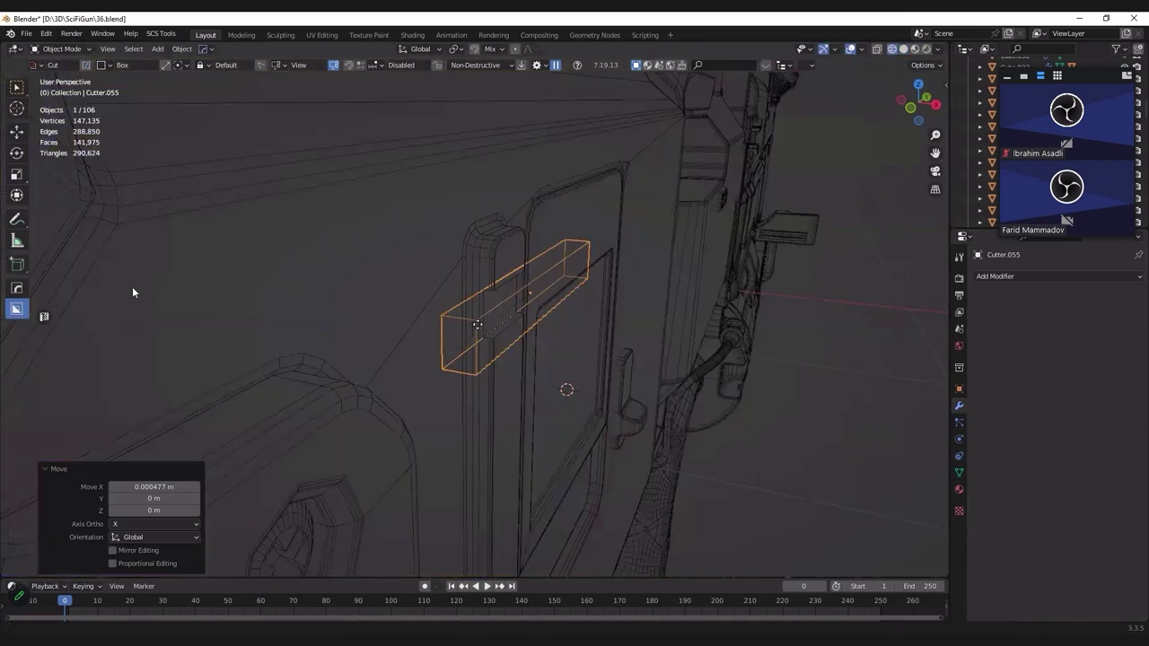
pyautogui.moveTo(478, 324); pyautogui.dragTo(463, 323, button='middle')
pyautogui.press('g')
pyautogui.press('z')
pyautogui.press('x')
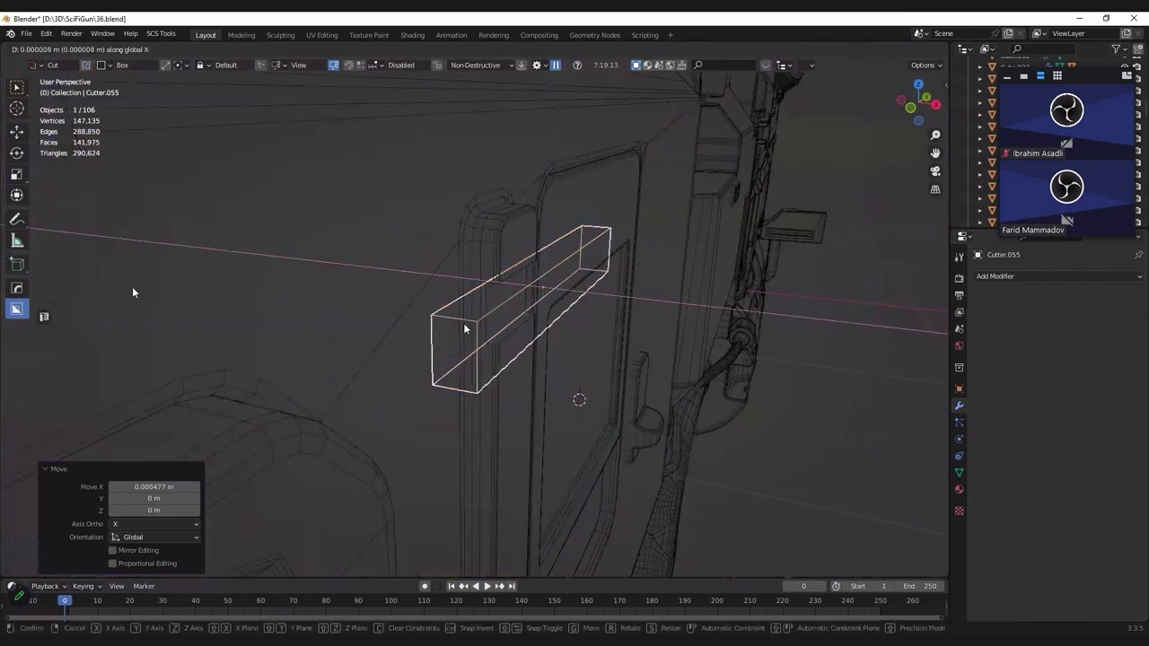
pyautogui.click(481, 284)
pyautogui.scroll(-1, 481, 286)
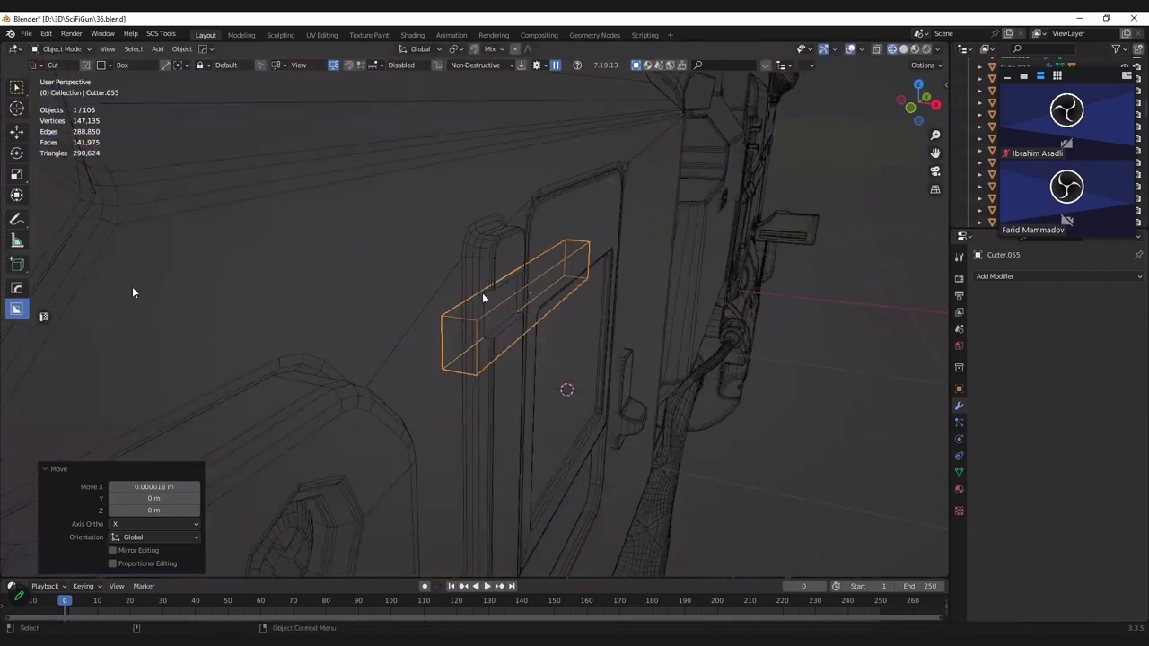
pyautogui.press('z')
pyautogui.click(516, 294)
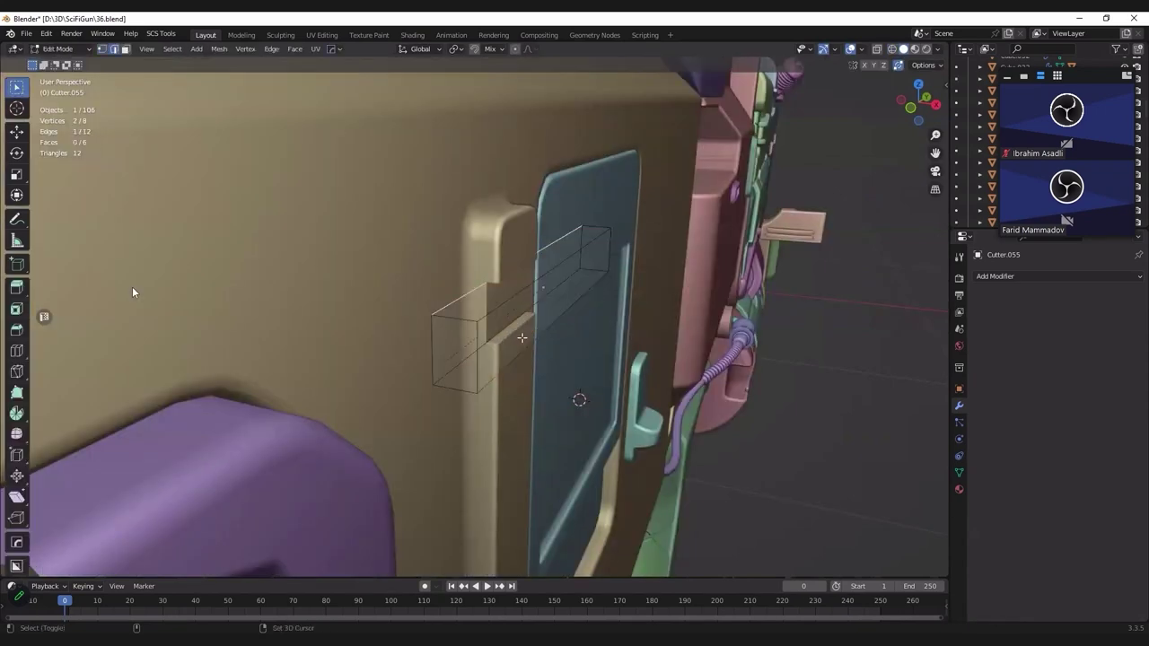
# Step: Bevel the cutter box's edges to chamfer the slot
pyautogui.hotkey('ctrl', 'b')
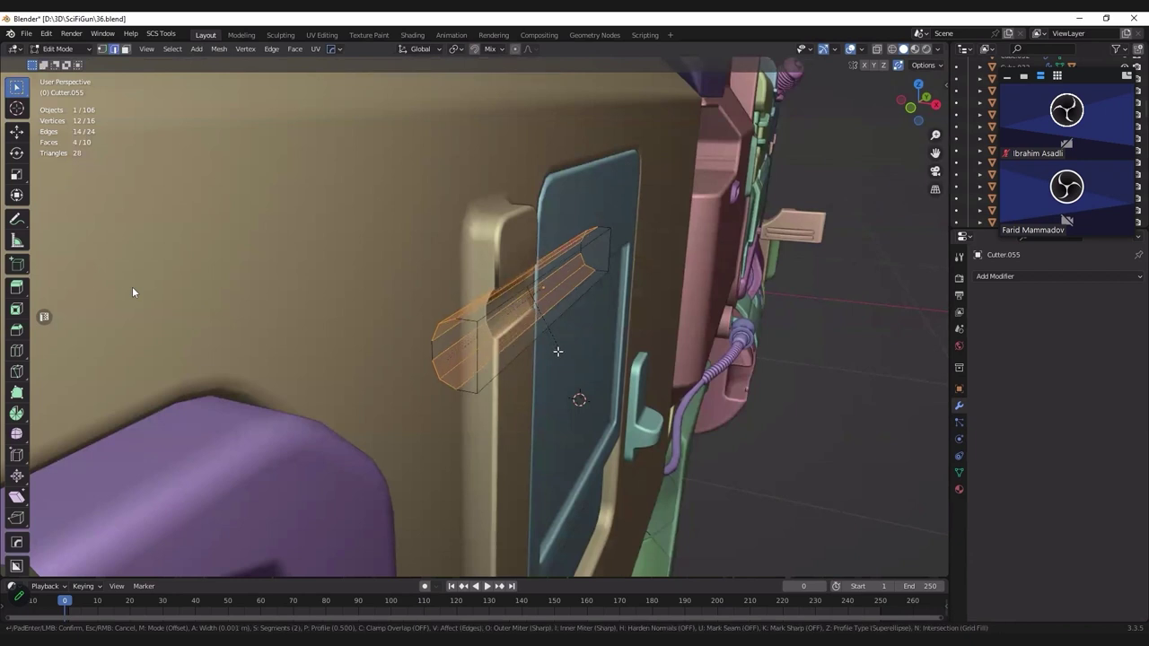
pyautogui.click(557, 351)
pyautogui.moveTo(530, 340); pyautogui.dragTo(479, 334, button='middle')
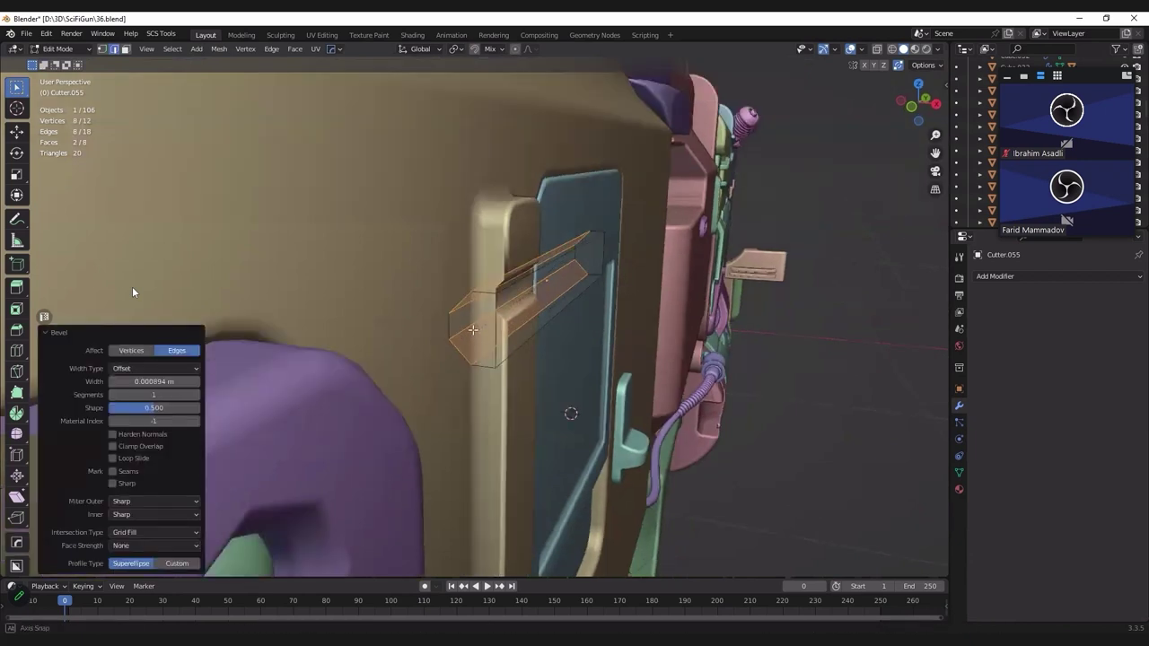
pyautogui.hotkey('shift', 'z')
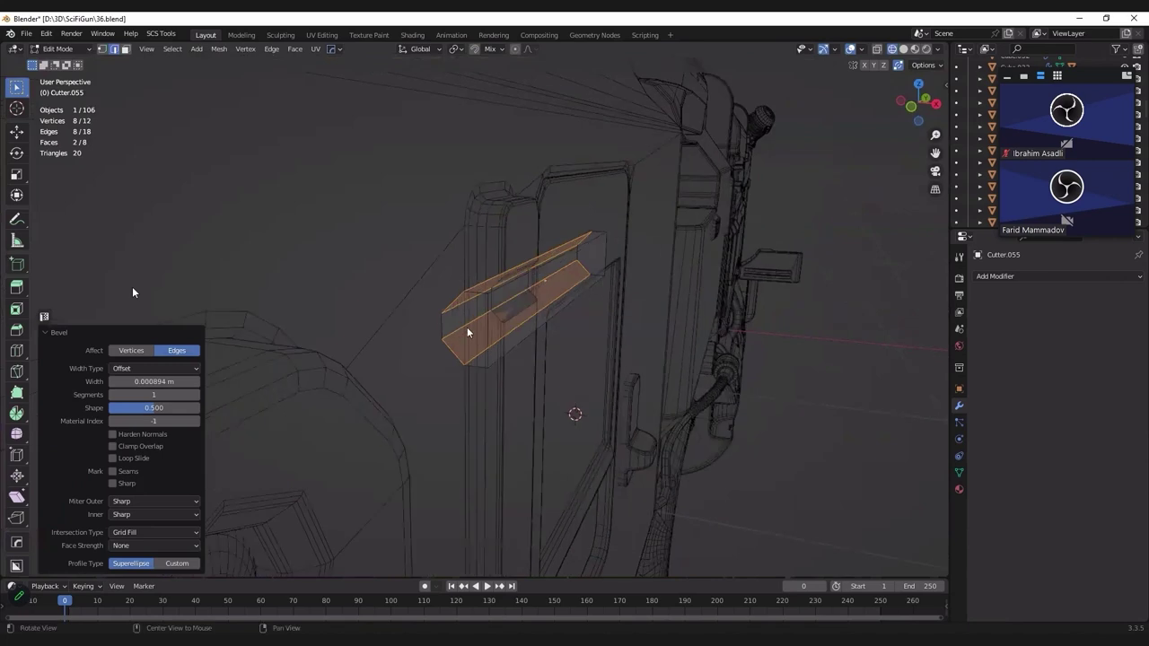
pyautogui.moveTo(467, 328); pyautogui.dragTo(513, 343, button='middle')
pyautogui.press('Tab')
pyautogui.hotkey('shift', 'z')
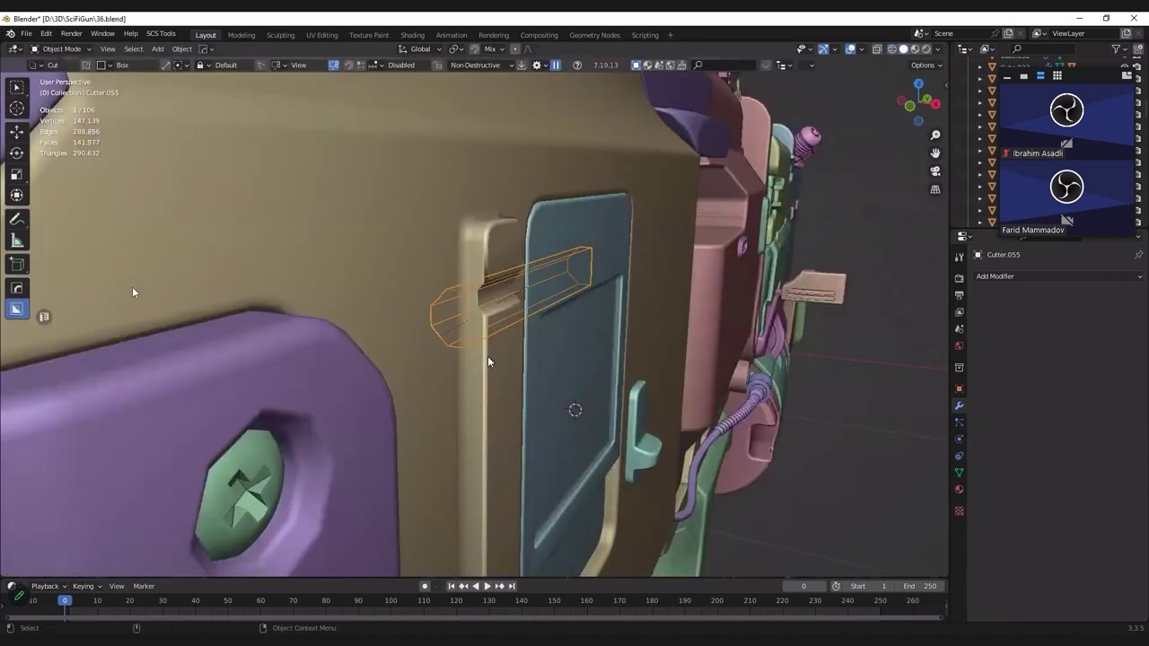
pyautogui.moveTo(487, 356); pyautogui.dragTo(456, 328, button='middle')
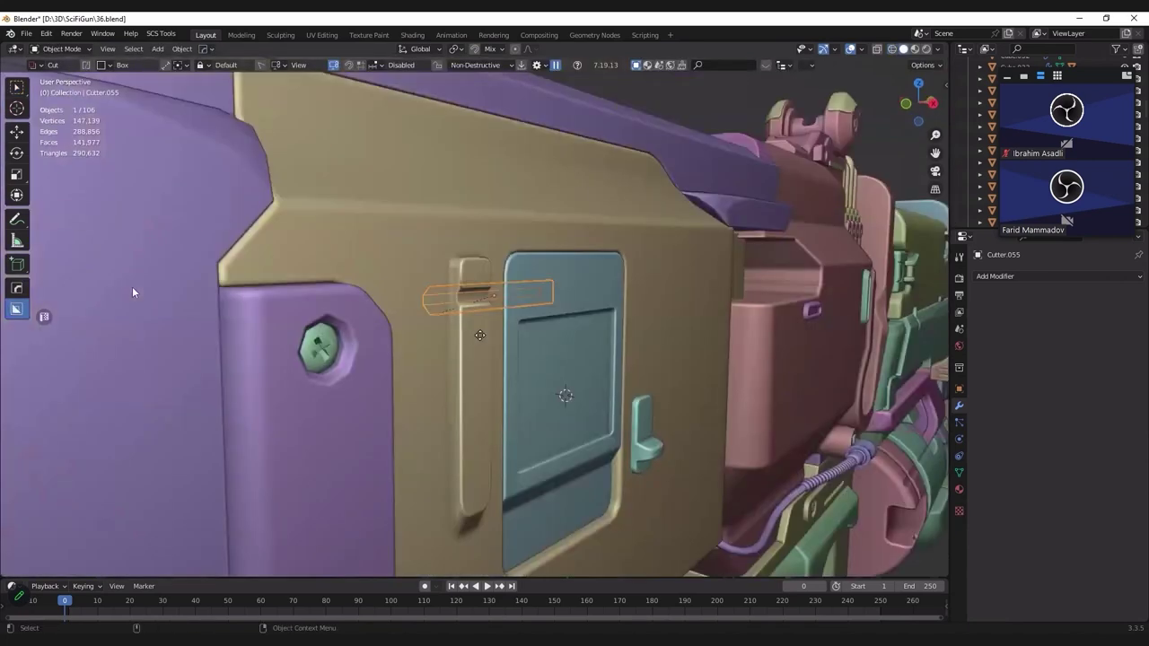
pyautogui.press('z')
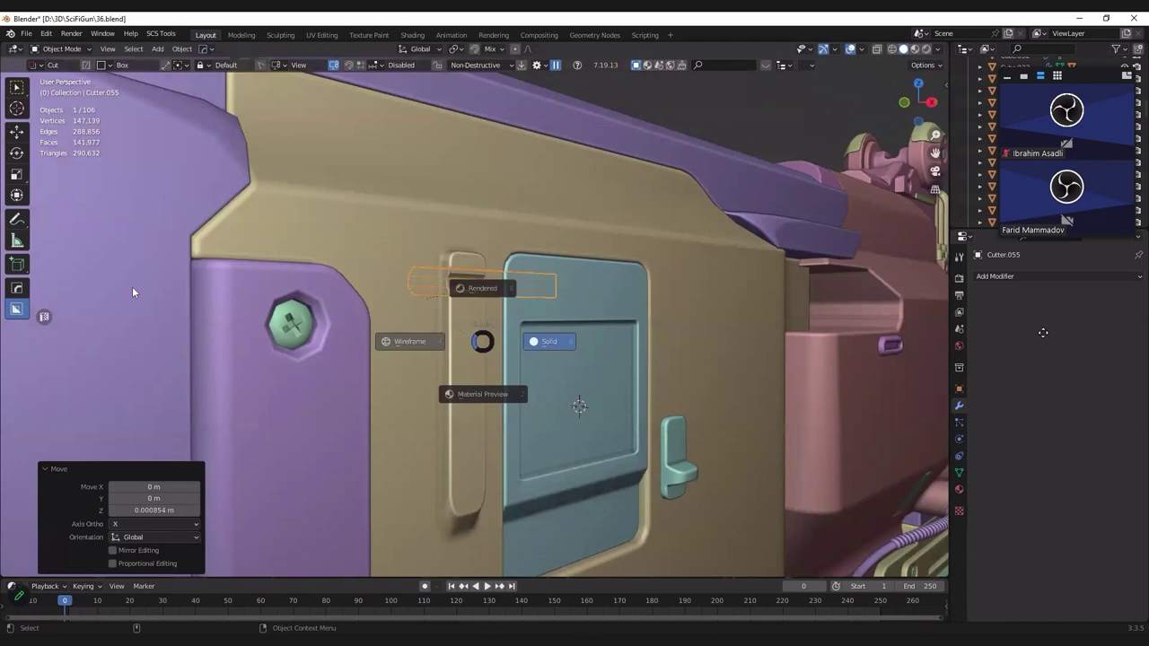
pyautogui.click(455, 328)
# Step: Duplicate the cutter mesh down along Z to form a second slot
pyautogui.hotkey('shift', 'd')
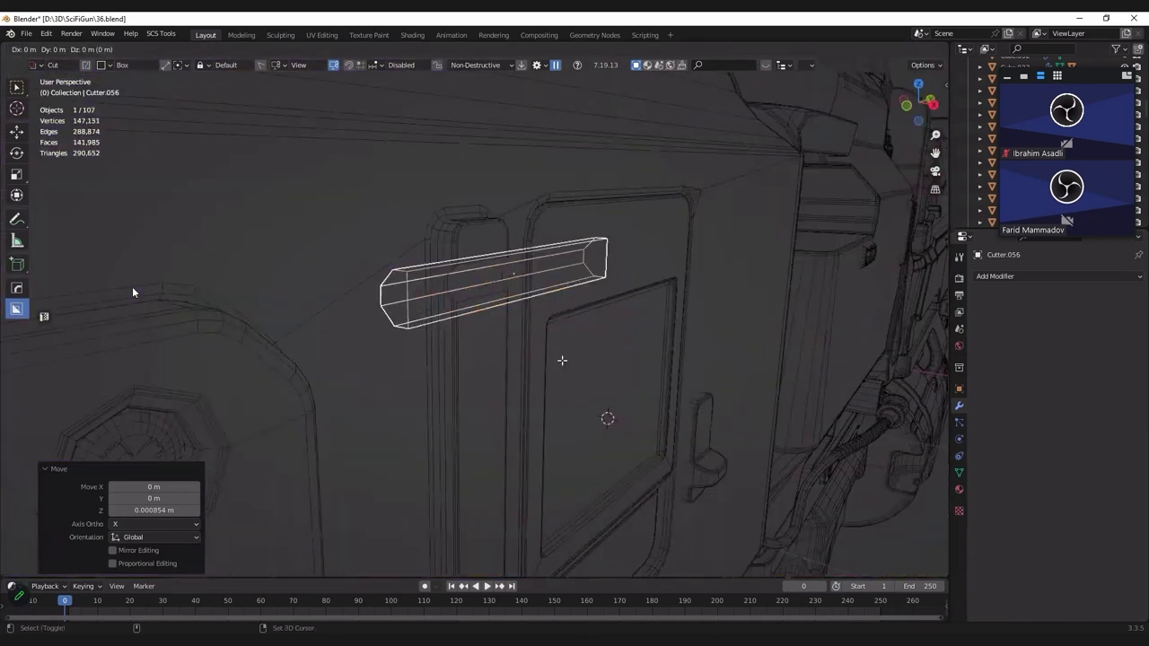
pyautogui.hotkey('ctrl', 'z')
pyautogui.press('Tab')
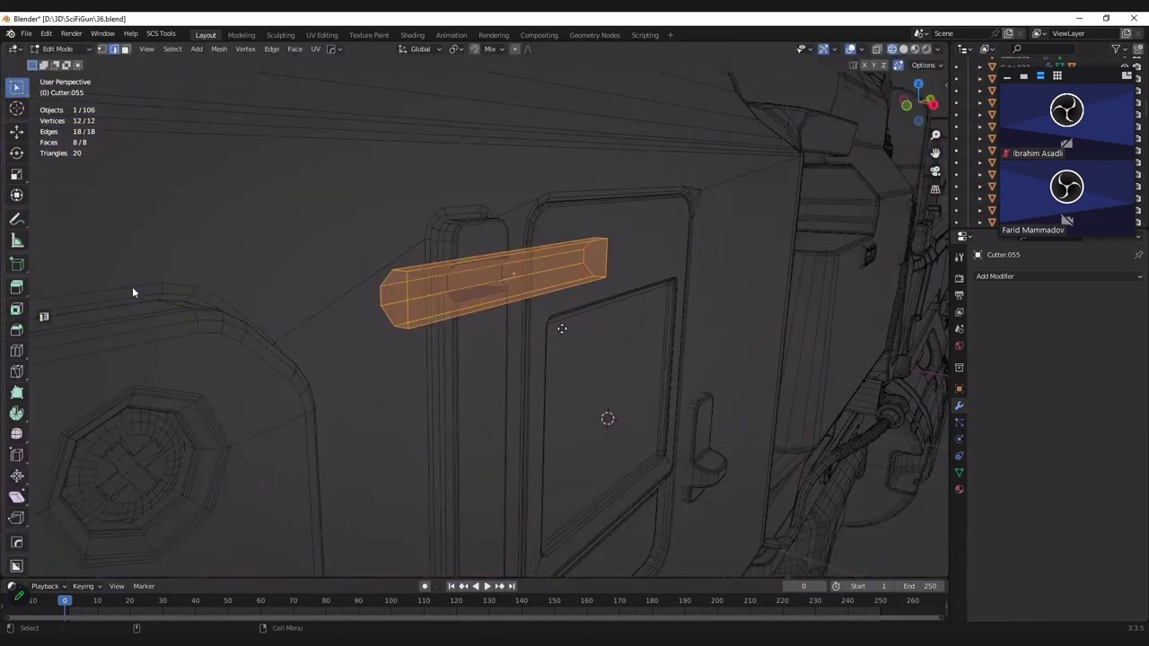
pyautogui.hotkey('shift', 'd')
pyautogui.press('z')
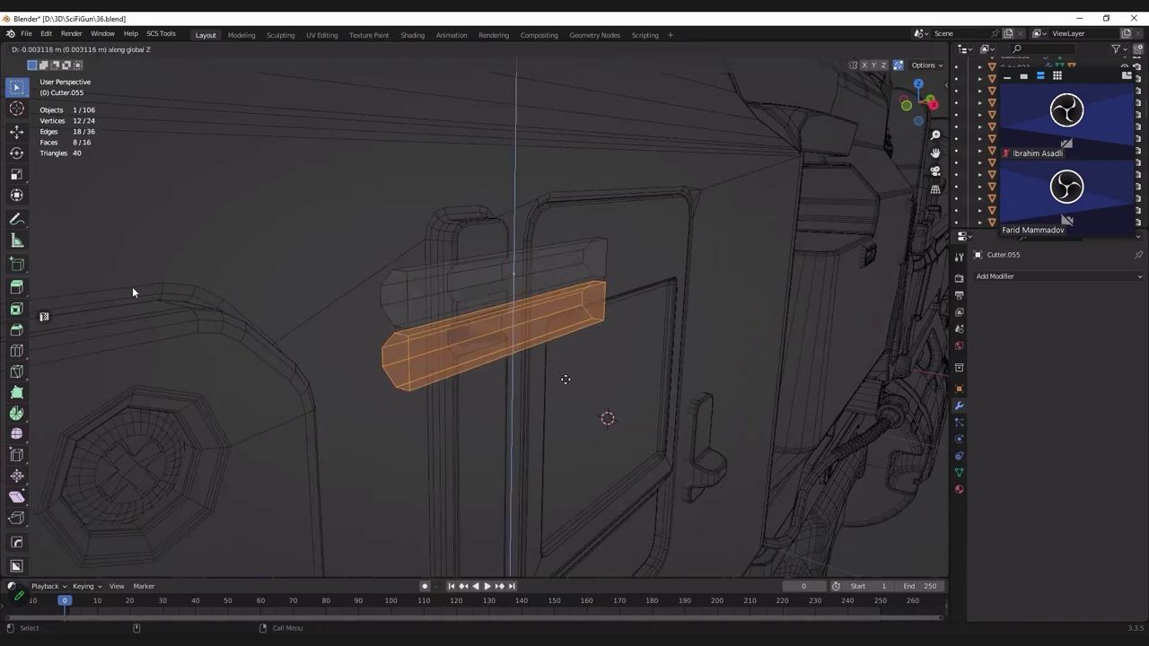
pyautogui.click(565, 384)
pyautogui.hotkey('ctrl', 'Tab')
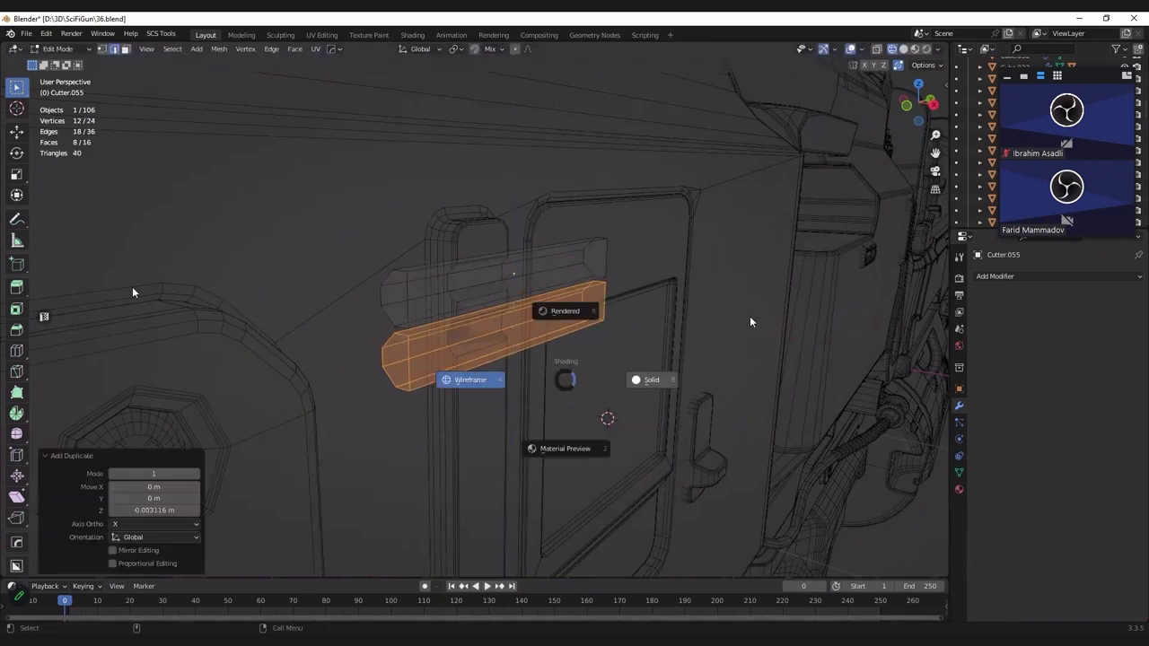
pyautogui.moveTo(619, 329); pyautogui.dragTo(519, 371, button='middle')
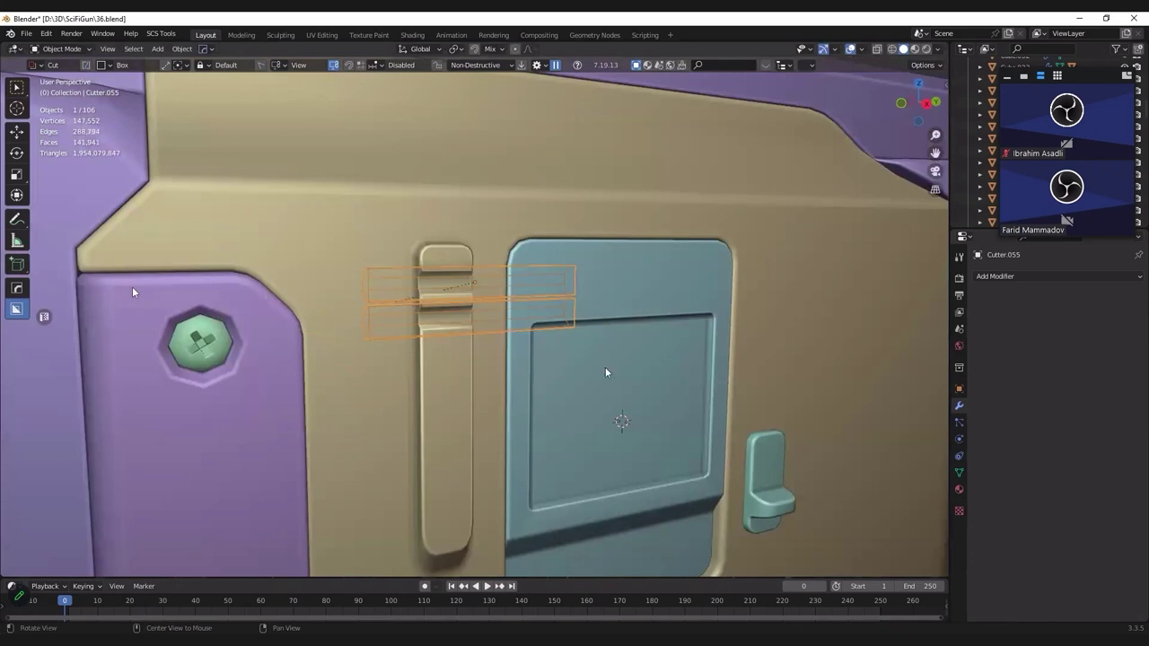
# Step: Apply the two-slot cut to Cube.058 and remove the cutter
pyautogui.click(885, 338)
pyautogui.moveTo(885, 337); pyautogui.dragTo(981, 350, button='middle')
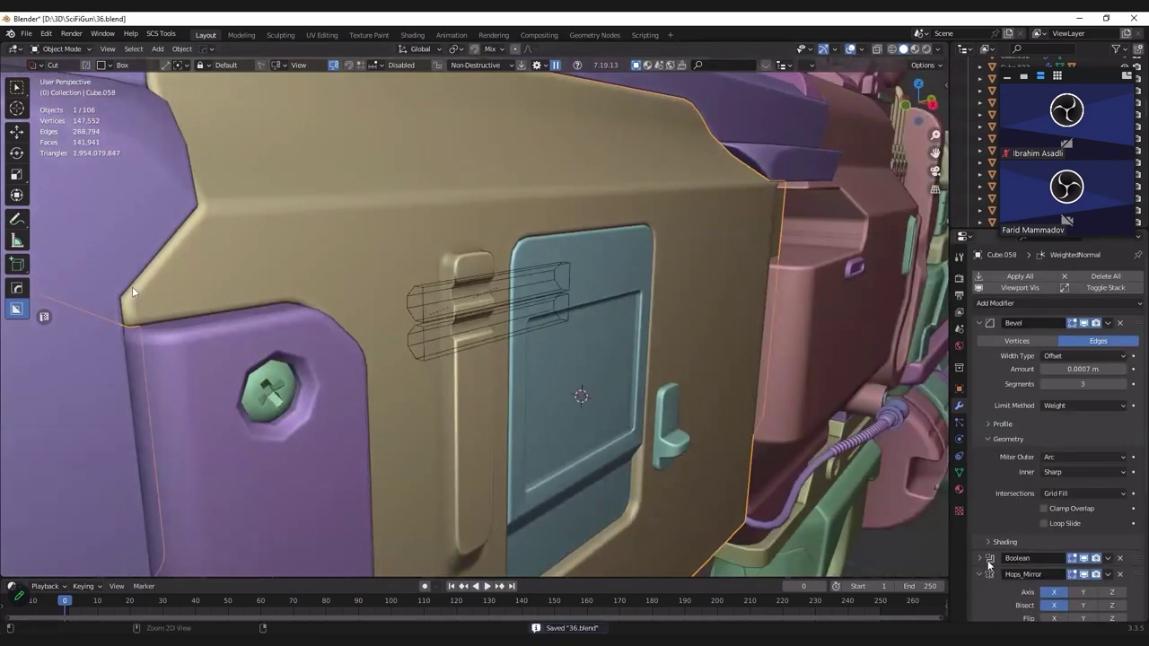
pyautogui.click(504, 284)
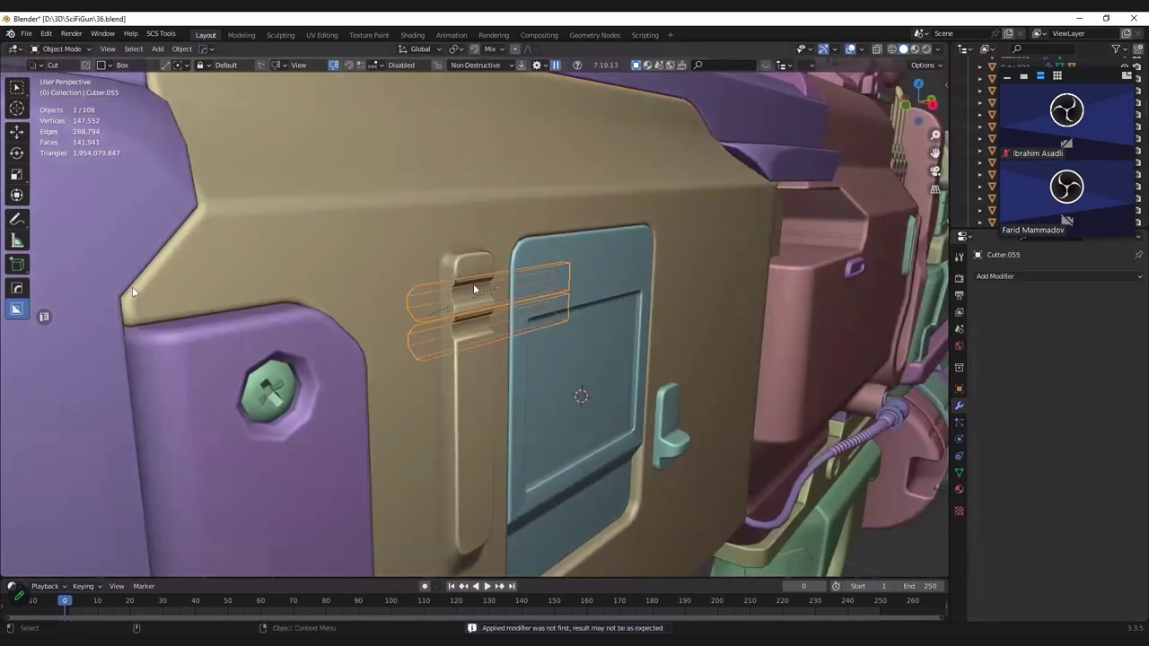
pyautogui.press('Delete')
# Step: Select the groove edge loops on the side panel in Edit Mode
pyautogui.moveTo(473, 284); pyautogui.dragTo(430, 255, button='middle')
pyautogui.click(431, 255)
pyautogui.press('Tab')
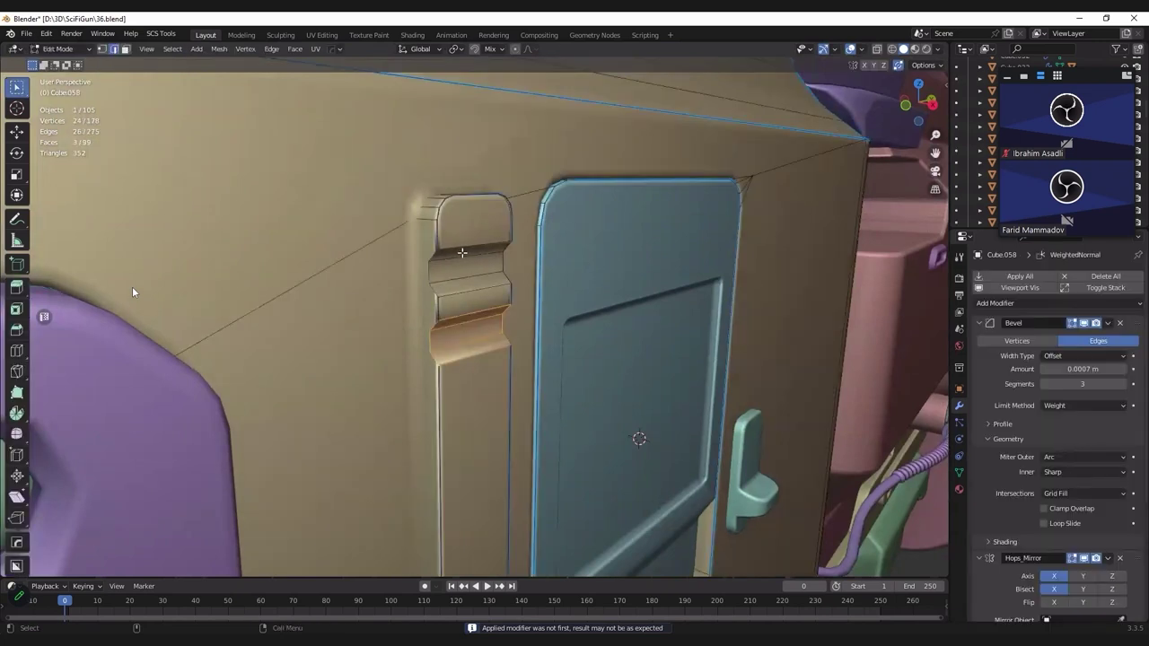
pyautogui.click(461, 252)
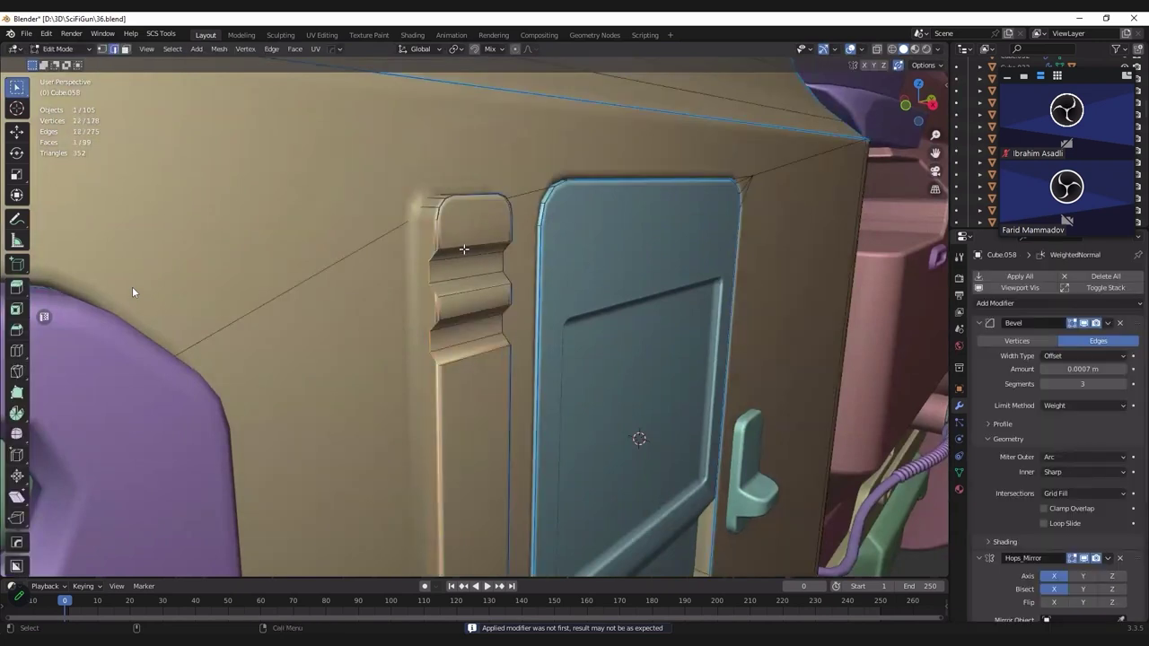
pyautogui.keyDown('alt'); pyautogui.click(444, 318); pyautogui.keyUp('alt')
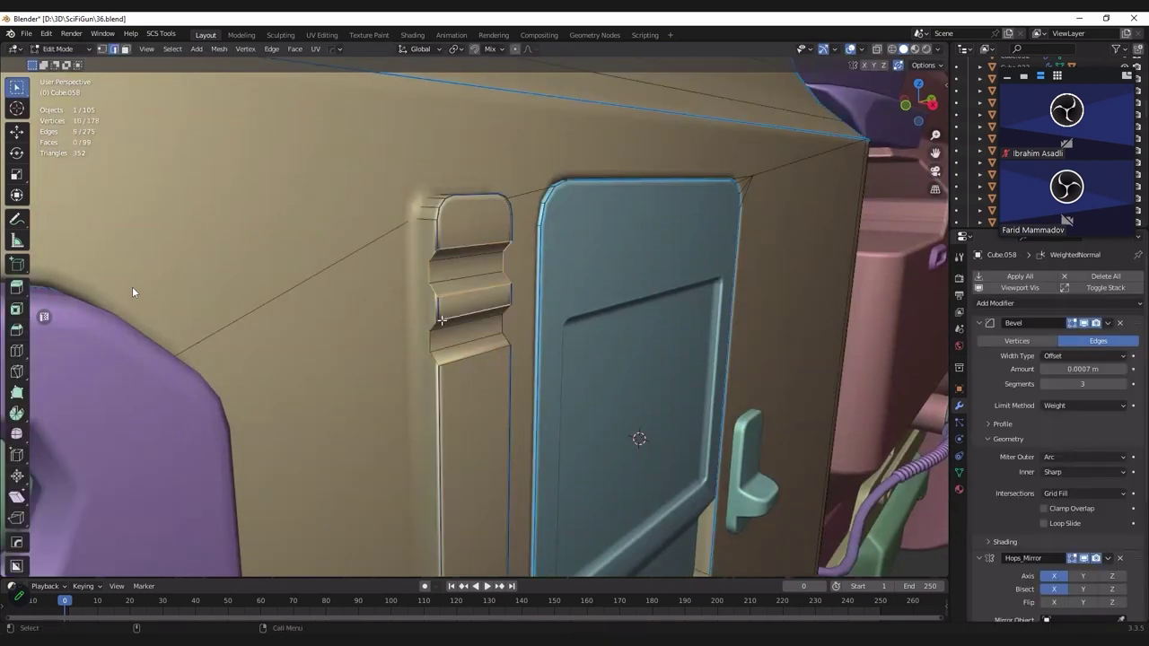
pyautogui.keyDown('ctrl'); pyautogui.click(443, 366); pyautogui.keyUp('ctrl')
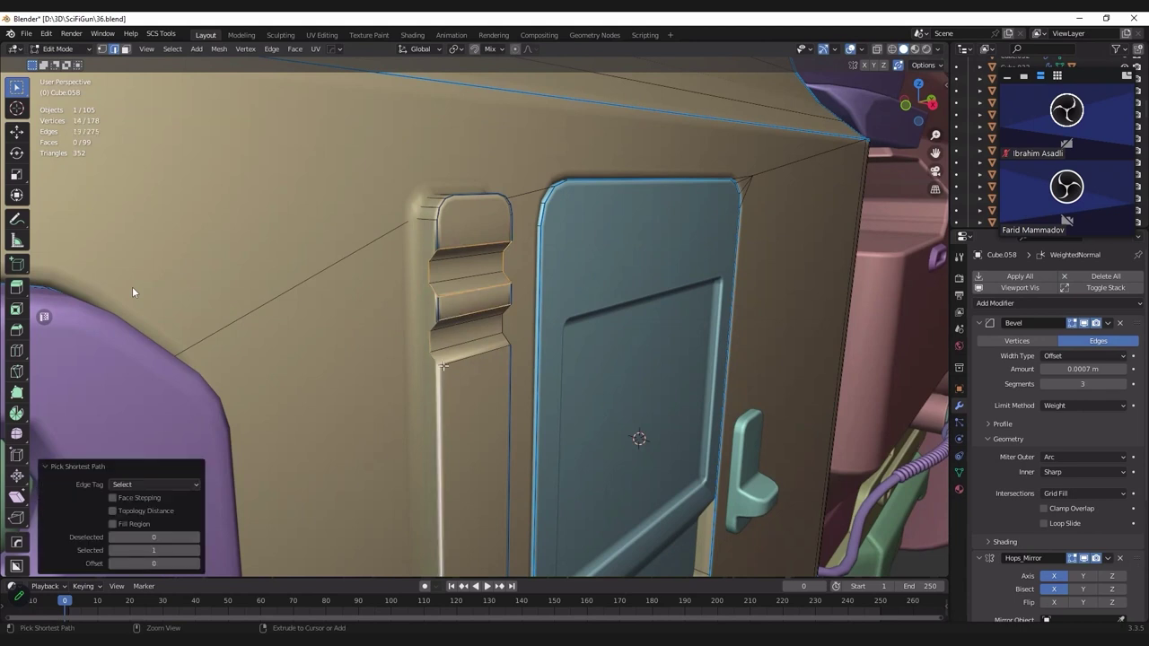
pyautogui.keyDown('alt'); pyautogui.keyDown('shift'); pyautogui.click(504, 314); pyautogui.keyUp('shift'); pyautogui.keyUp('alt')
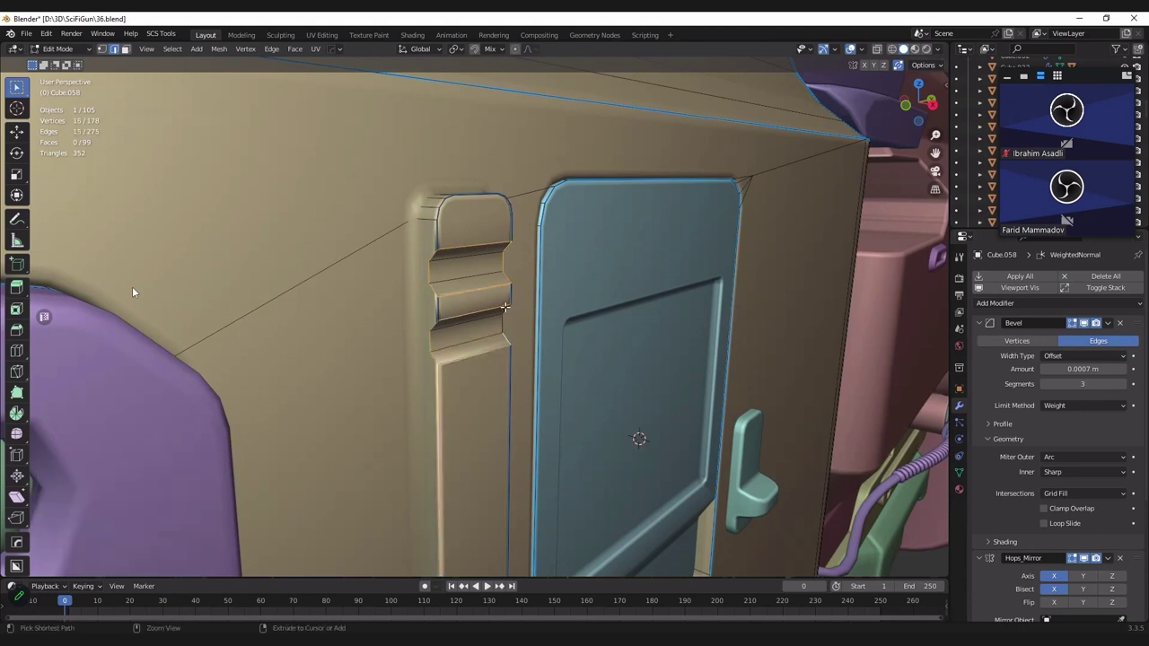
pyautogui.keyDown('ctrl'); pyautogui.click(505, 316); pyautogui.keyUp('ctrl')
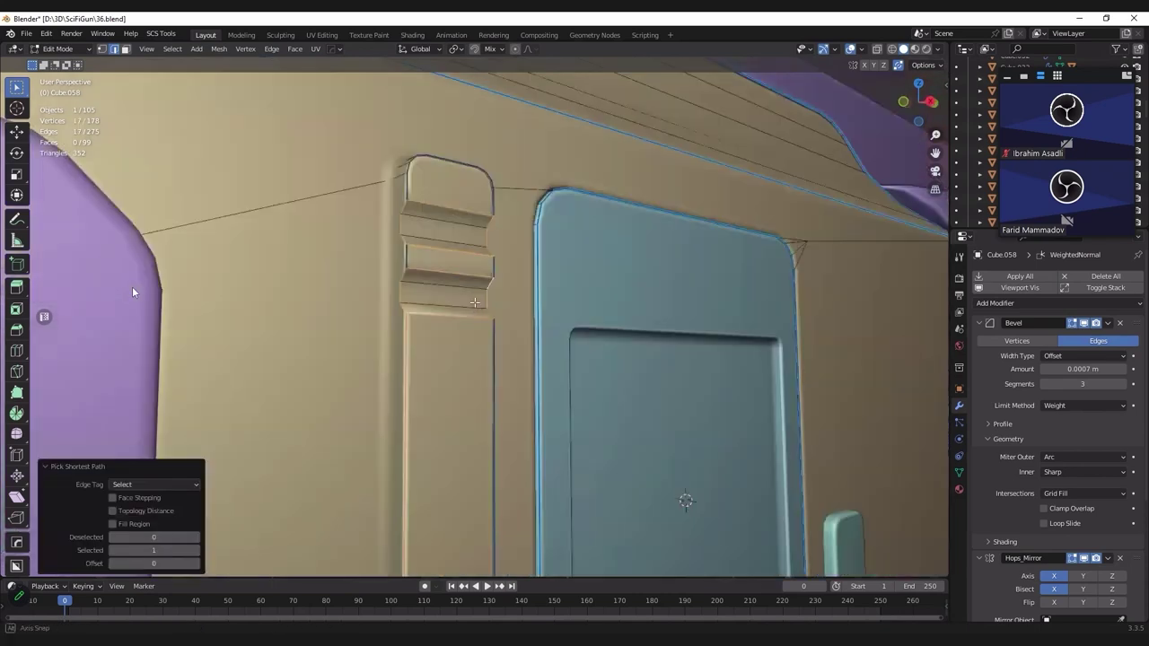
pyautogui.moveTo(855, 220); pyautogui.dragTo(808, 269, button='middle')
# Step: Add the strip faces and slot edges, then raise their Mean Bevel Weight
pyautogui.press('n')
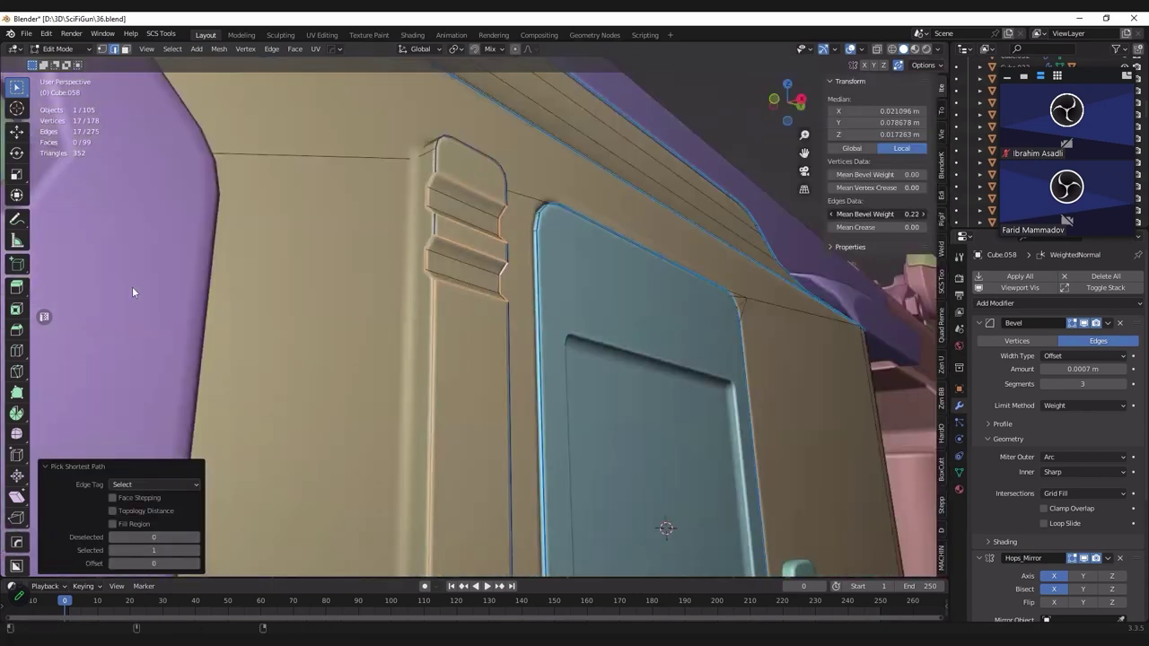
pyautogui.moveTo(492, 260); pyautogui.dragTo(451, 325, button='middle')
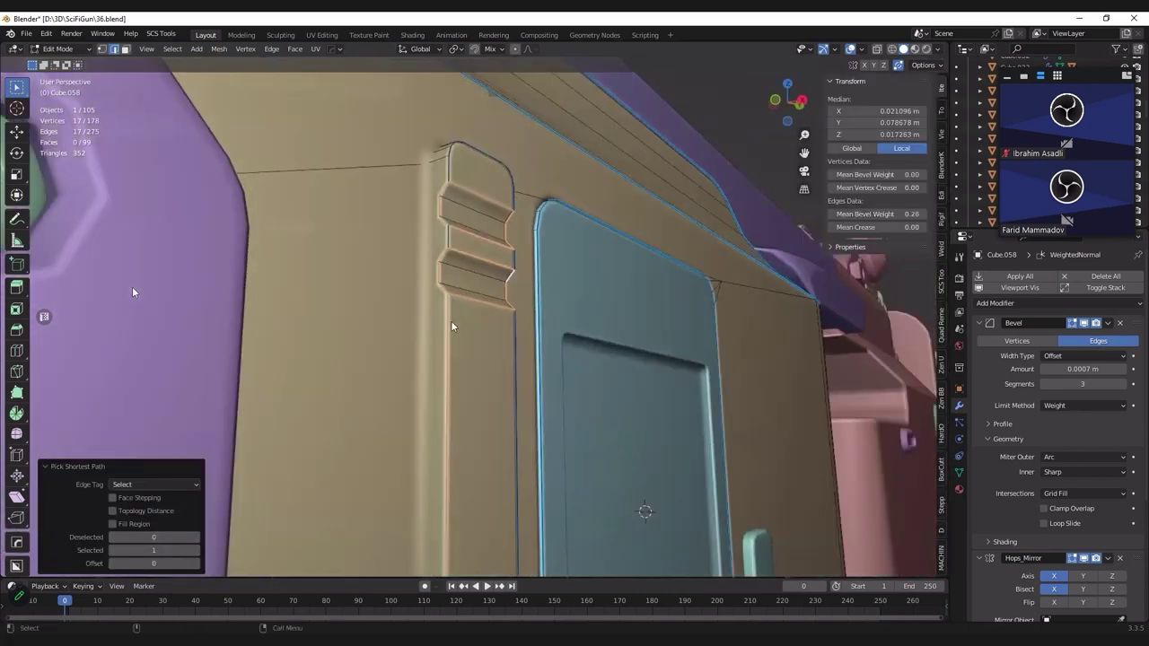
pyautogui.click(451, 325)
pyautogui.moveTo(438, 269); pyautogui.dragTo(455, 221, button='middle')
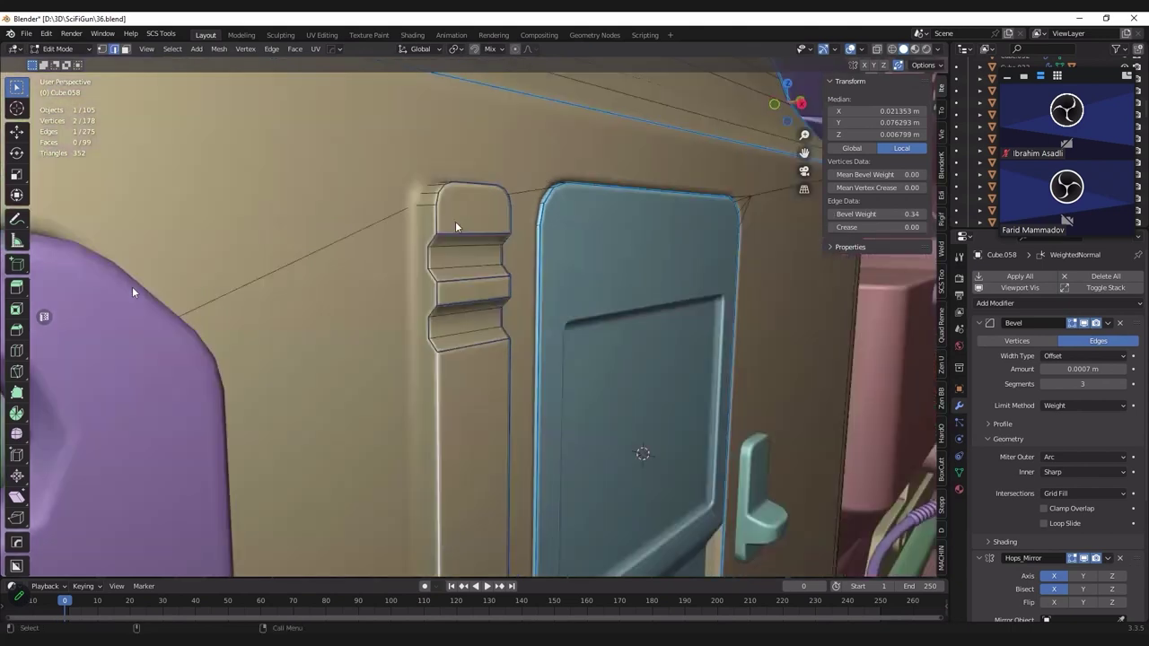
pyautogui.keyDown('alt'); pyautogui.click(476, 265); pyautogui.keyUp('alt')
pyautogui.moveTo(481, 400); pyautogui.dragTo(453, 355, button='middle')
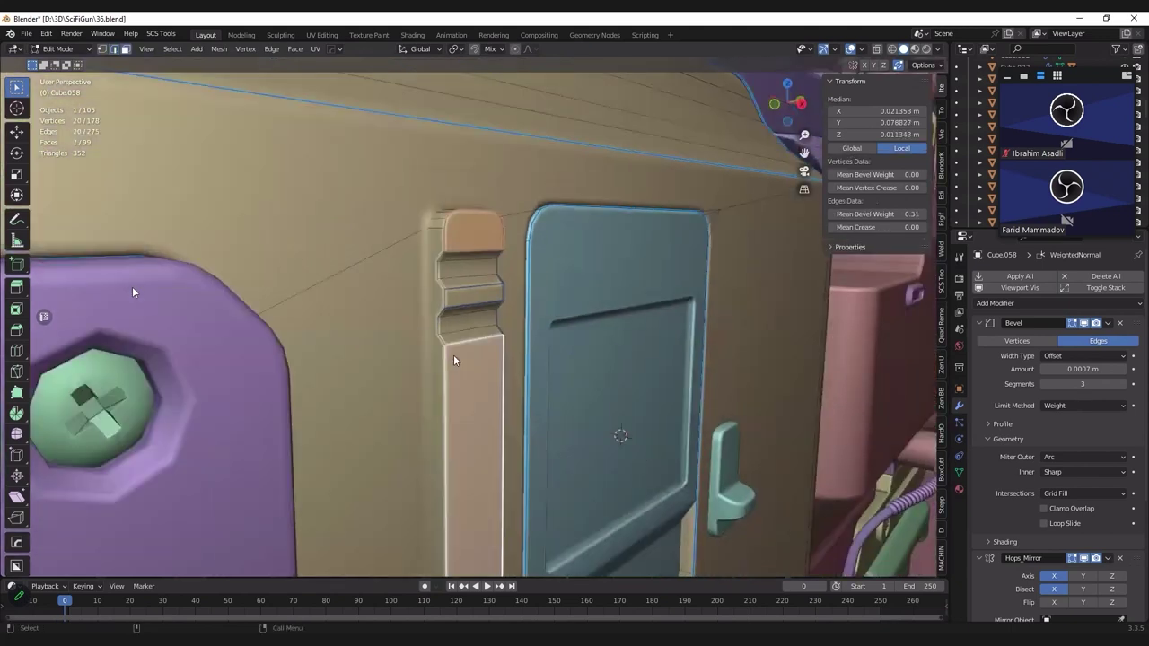
pyautogui.keyDown('shift'); pyautogui.click(453, 355); pyautogui.keyUp('shift')
pyautogui.scroll(3, 426, 323)
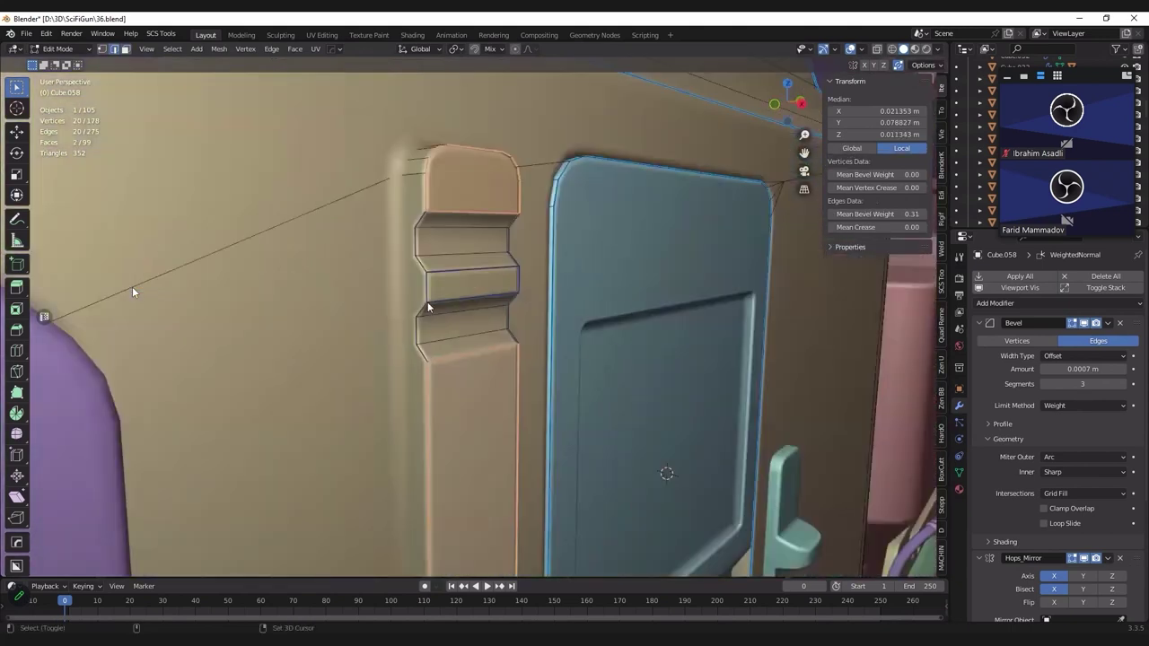
pyautogui.keyDown('ctrl'); pyautogui.click(422, 218); pyautogui.keyUp('ctrl')
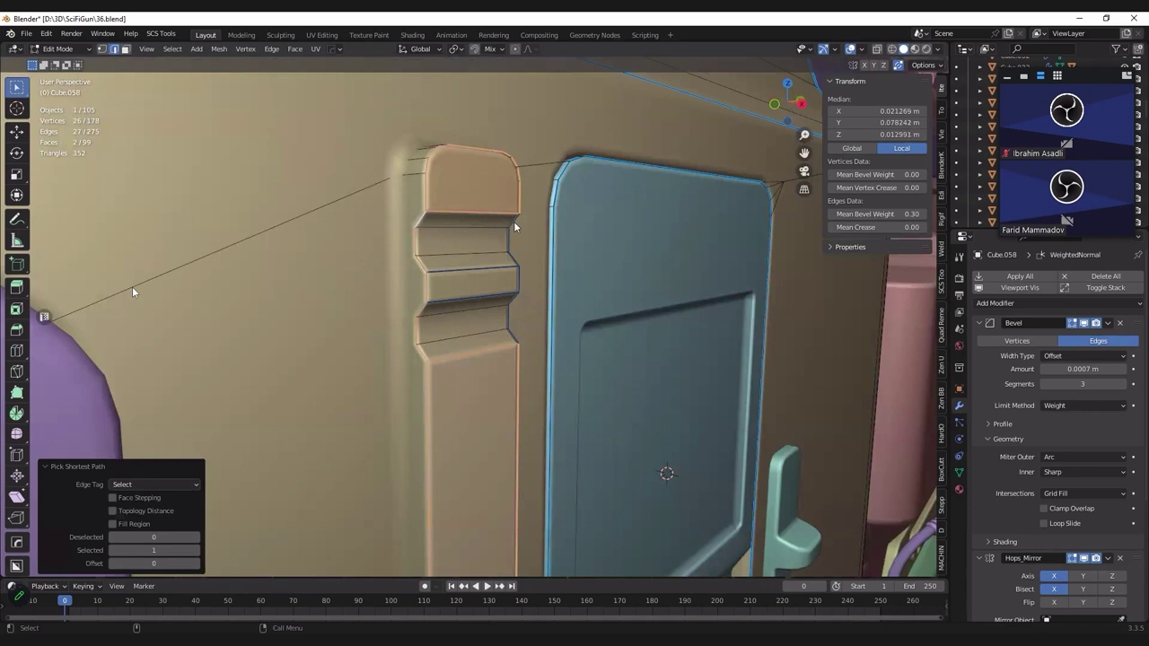
pyautogui.keyDown('shift'); pyautogui.click(464, 270); pyautogui.keyUp('shift')
pyautogui.moveTo(872, 215); pyautogui.dragTo(867, 214)
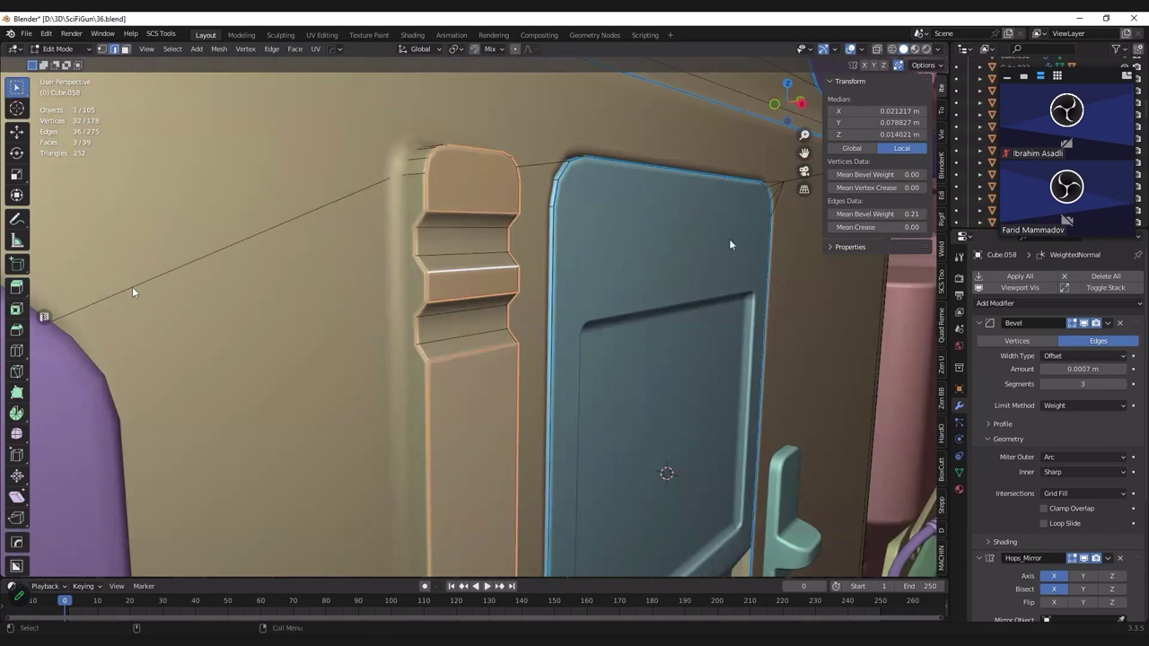
pyautogui.moveTo(729, 165)
pyautogui.mouseDown(button='middle')
pyautogui.moveTo(680, 198)
pyautogui.moveTo(659, 269)
pyautogui.mouseUp(button='middle')
pyautogui.press('Tab')
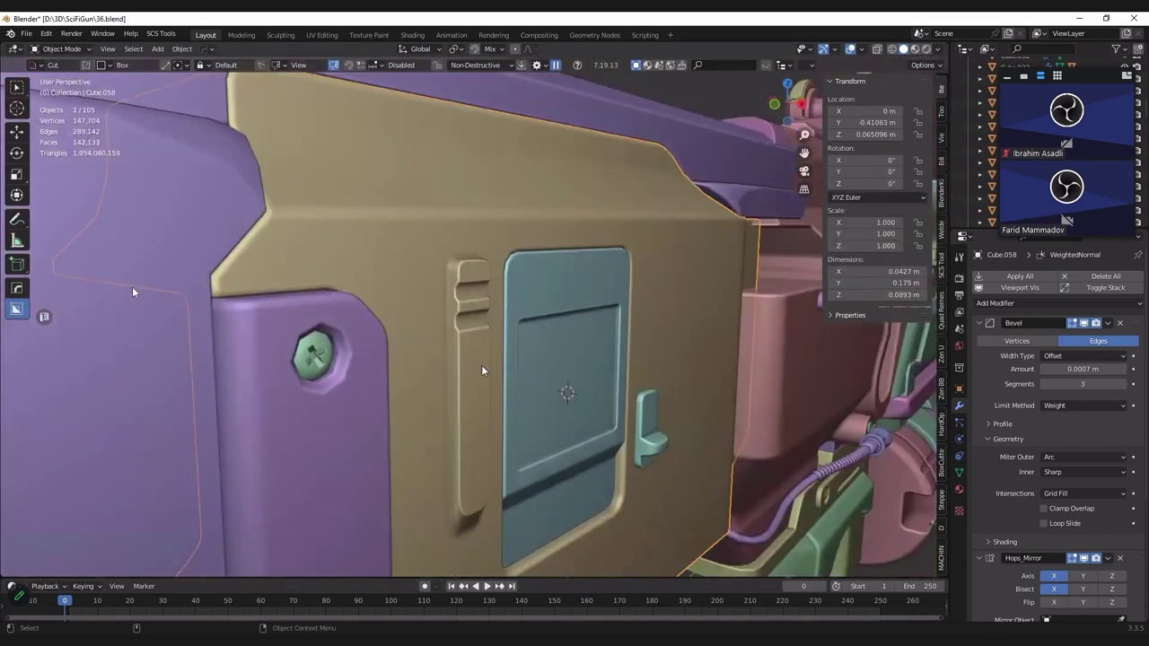
# Step: Save the file and frame the small latch object in view
pyautogui.hotkey('ctrl', 's')
pyautogui.scroll(-4, 482, 365)
pyautogui.moveTo(482, 364)
pyautogui.mouseDown(button='middle')
pyautogui.moveTo(534, 361)
pyautogui.moveTo(458, 321)
pyautogui.mouseUp(button='middle')
pyautogui.click(457, 319)
pyautogui.press('KP_Decimal')
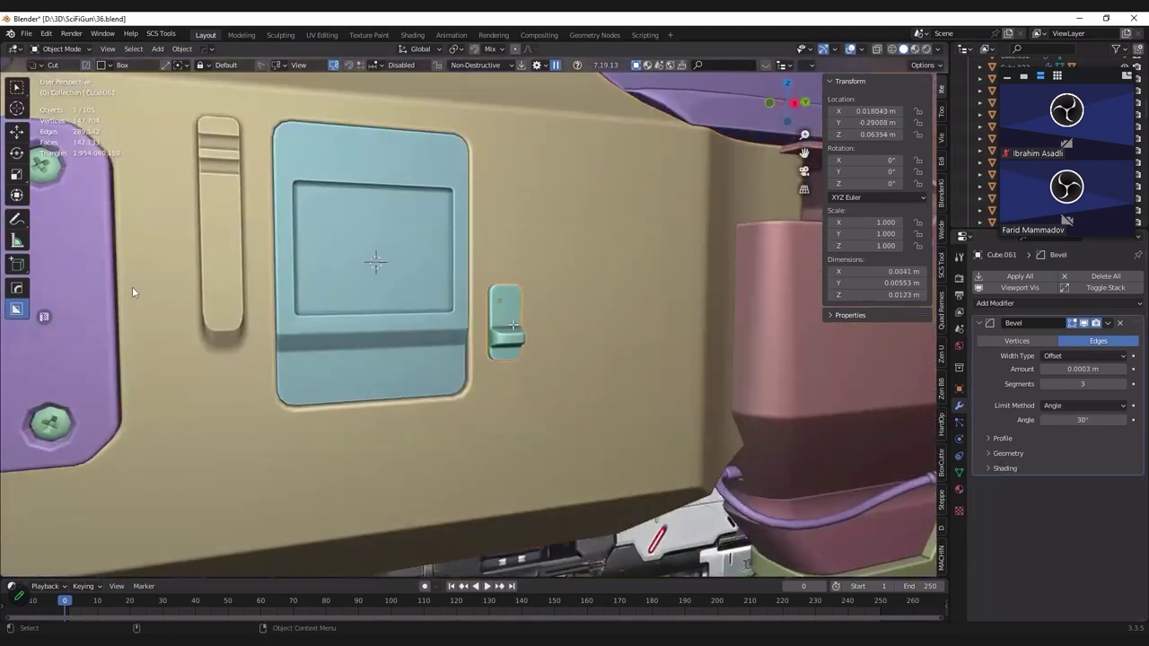
pyautogui.press('Tab')
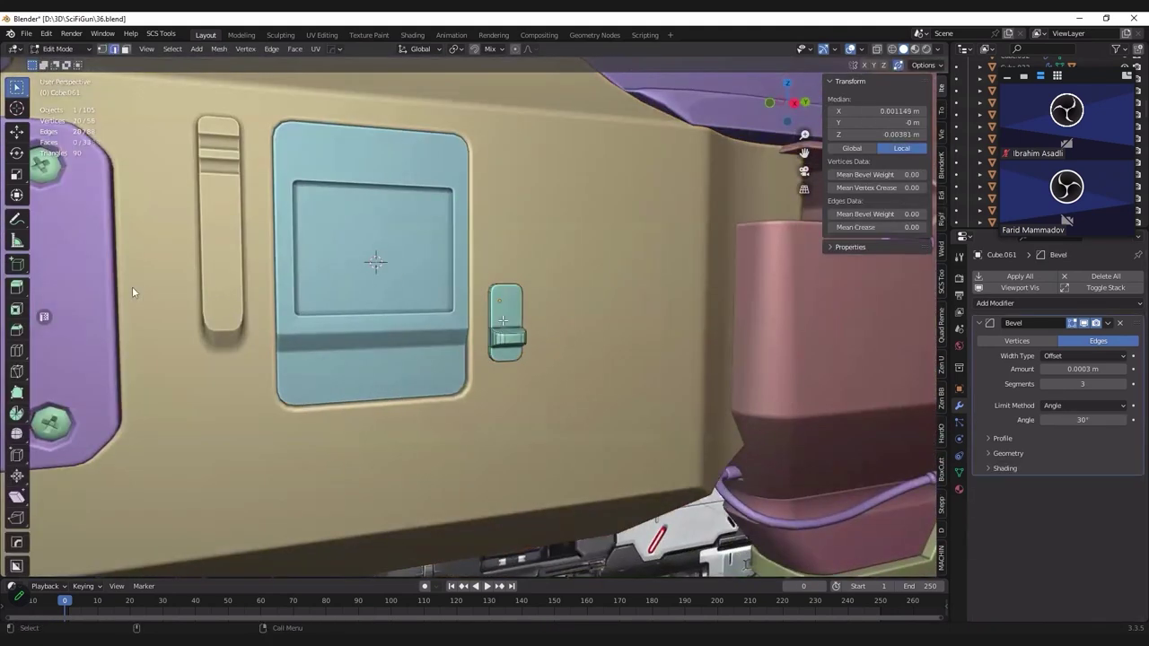
pyautogui.press('Tab')
# Step: Apply the latch's Difference Boolean permanently to the side panel
pyautogui.scroll(3, 503, 319)
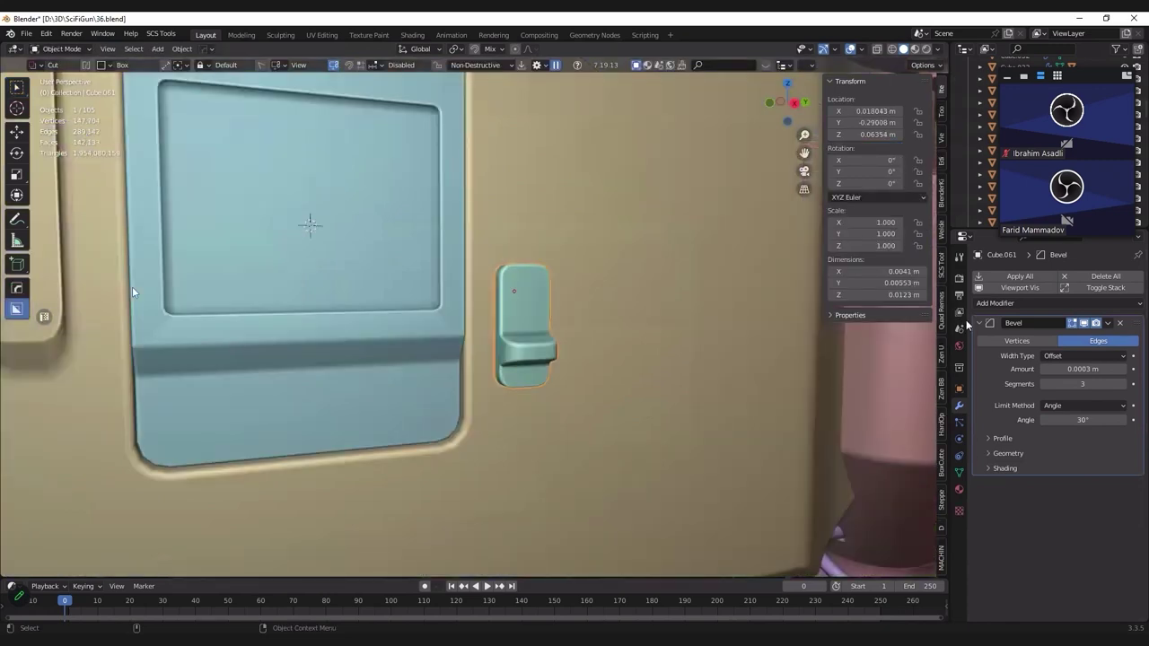
pyautogui.moveTo(502, 318); pyautogui.dragTo(467, 305, button='middle')
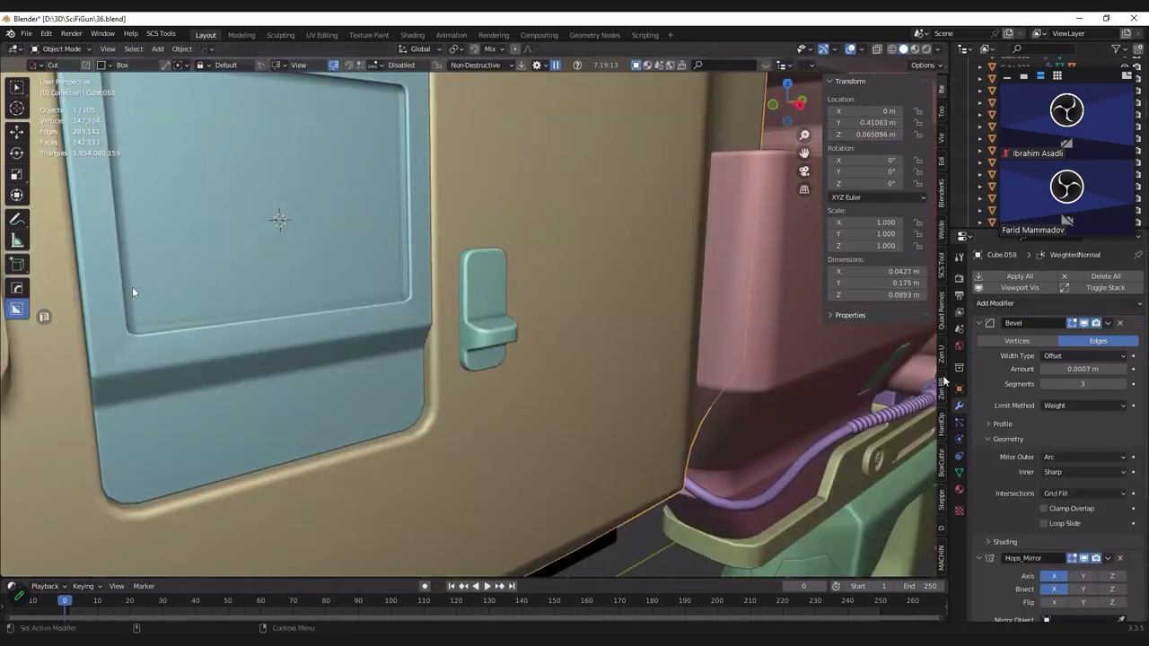
pyautogui.click(996, 303)
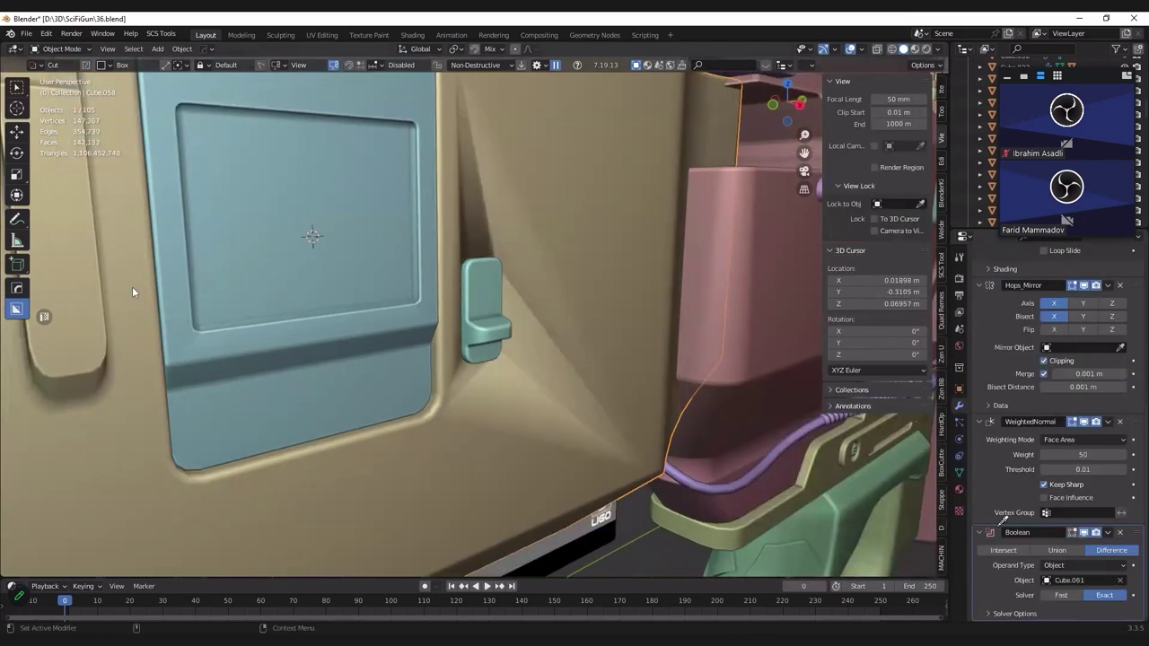
pyautogui.hotkey('ctrl', 'a')
pyautogui.scroll(2, 455, 289)
# Step: Dissolve the stray vertex on the cutout outline and turn X-ray off
pyautogui.press('Tab')
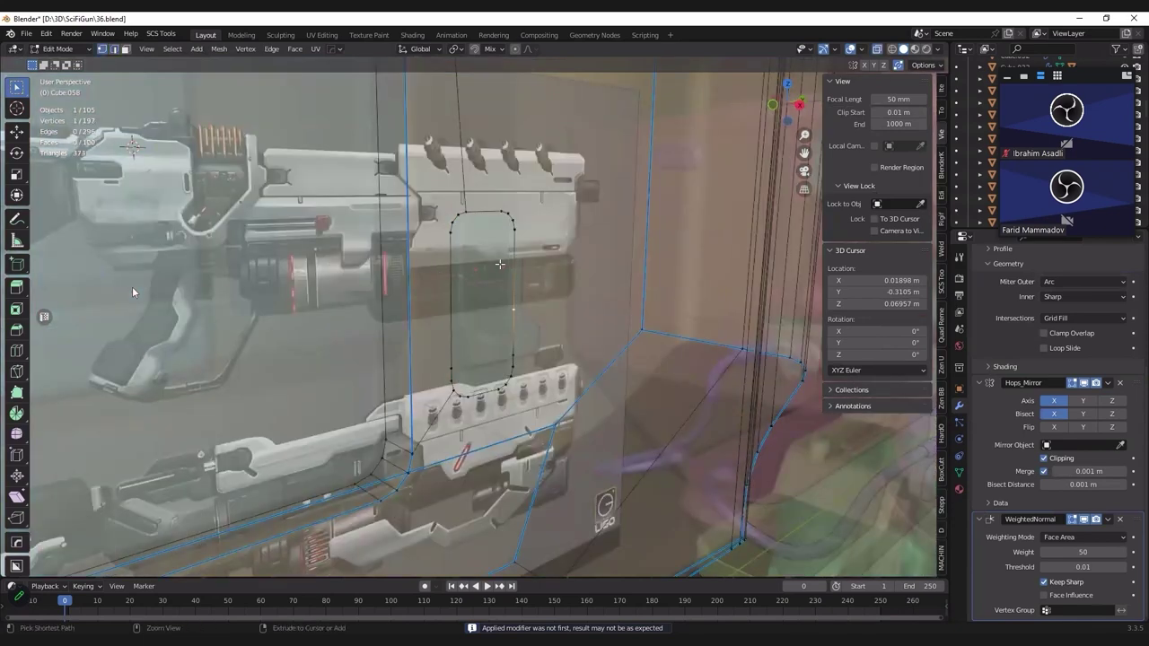
pyautogui.hotkey('ctrl', 'x')
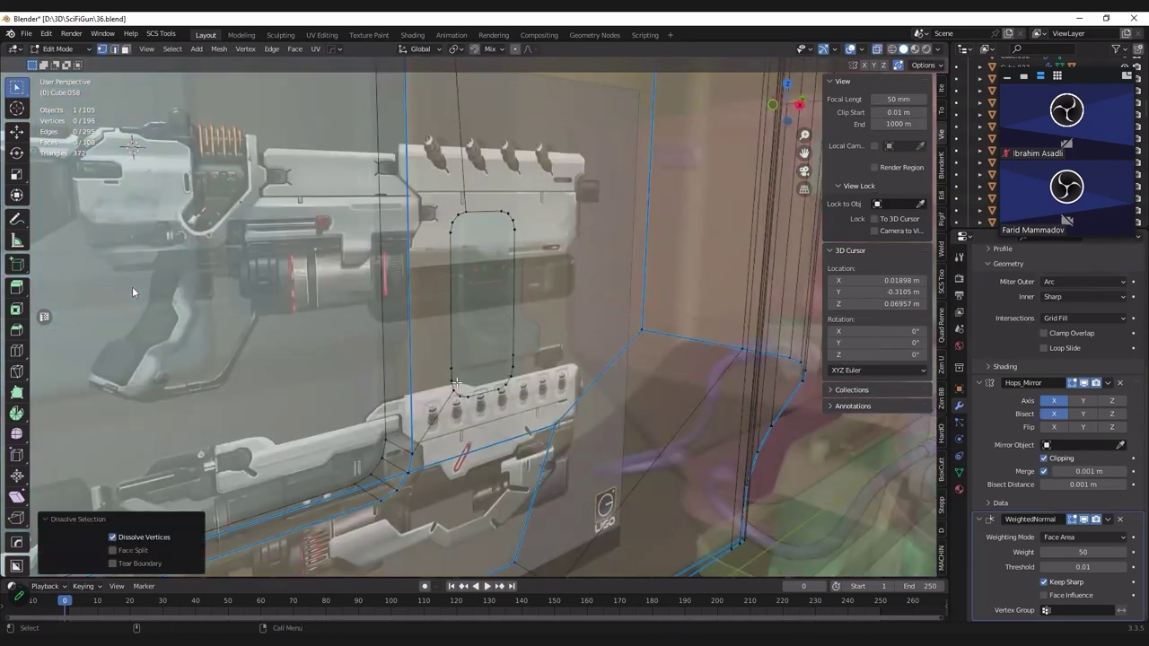
pyautogui.click(499, 295)
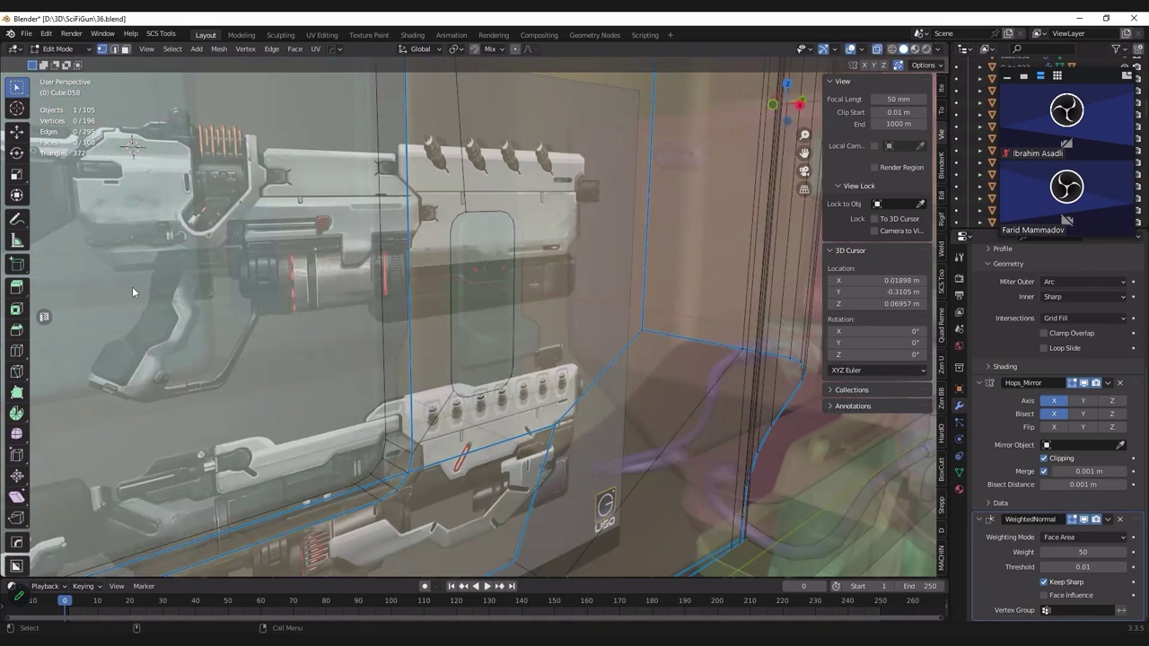
pyautogui.hotkey('alt', 'z')
# Step: Select the latch cutout's edge loop in side ortho view and offset it into a ring
pyautogui.keyDown('alt'); pyautogui.click(539, 296); pyautogui.keyUp('alt')
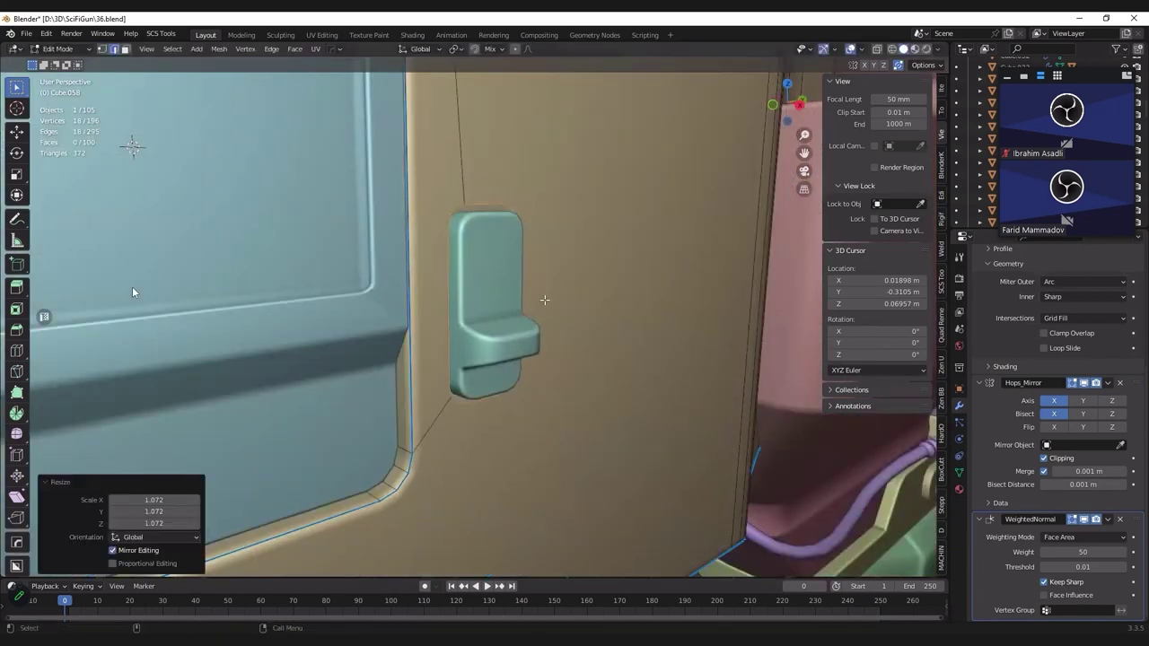
pyautogui.scroll(2, 556, 310)
pyautogui.press('KP_3')
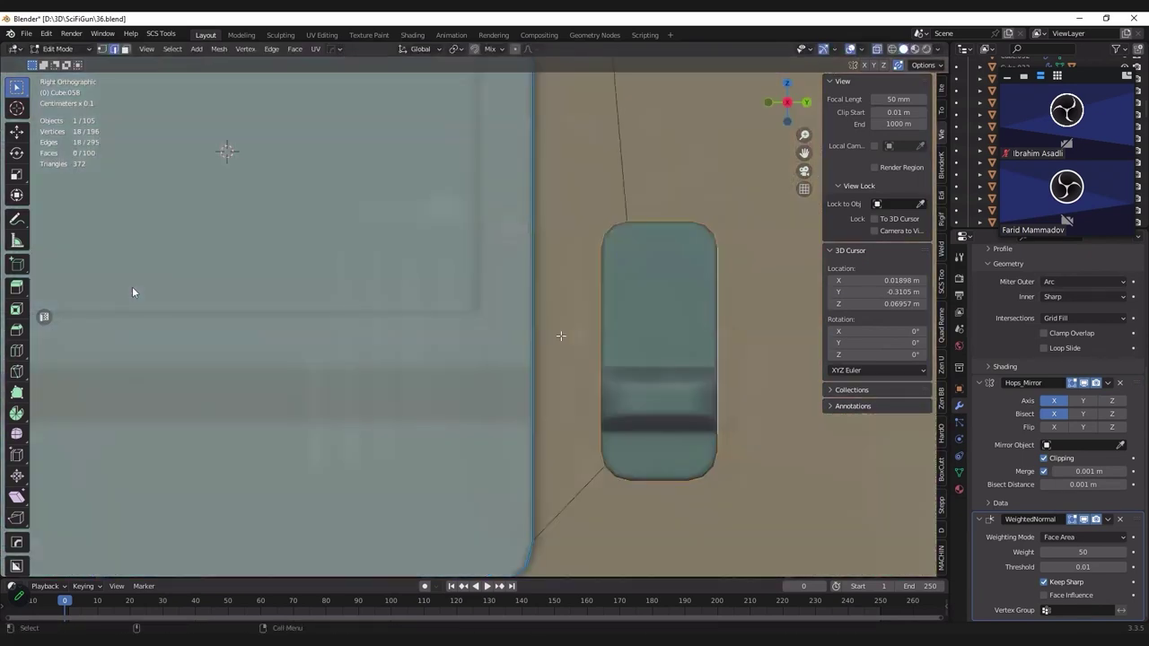
pyautogui.keyDown('shift'); pyautogui.moveTo(560, 336); pyautogui.dragTo(331, 350, button='middle'); pyautogui.keyUp('shift')
pyautogui.press('n')
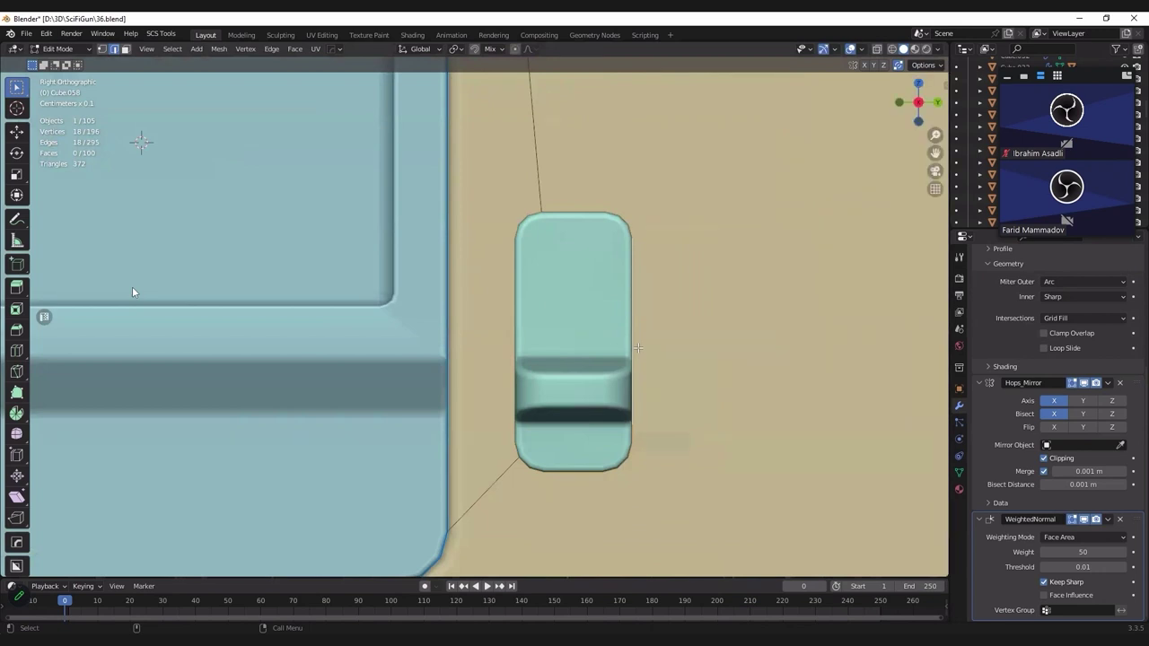
pyautogui.hotkey('ctrl', 'e')
pyautogui.moveTo(584, 318)
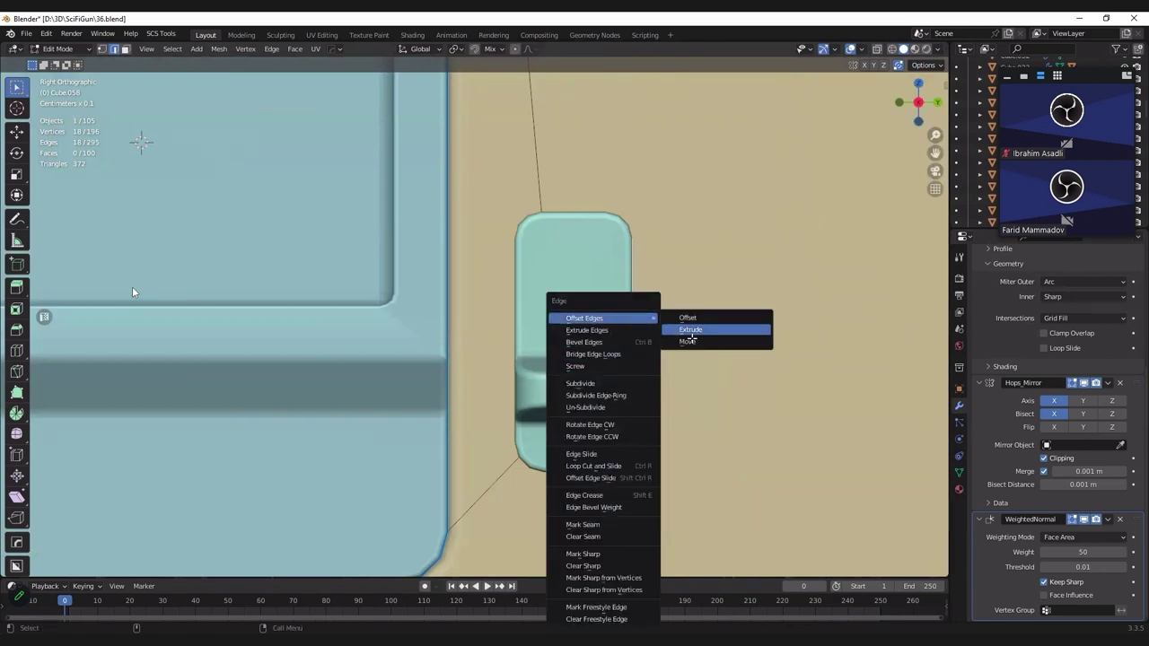
pyautogui.click(709, 341)
pyautogui.moveTo(122, 394); pyautogui.dragTo(192, 395)
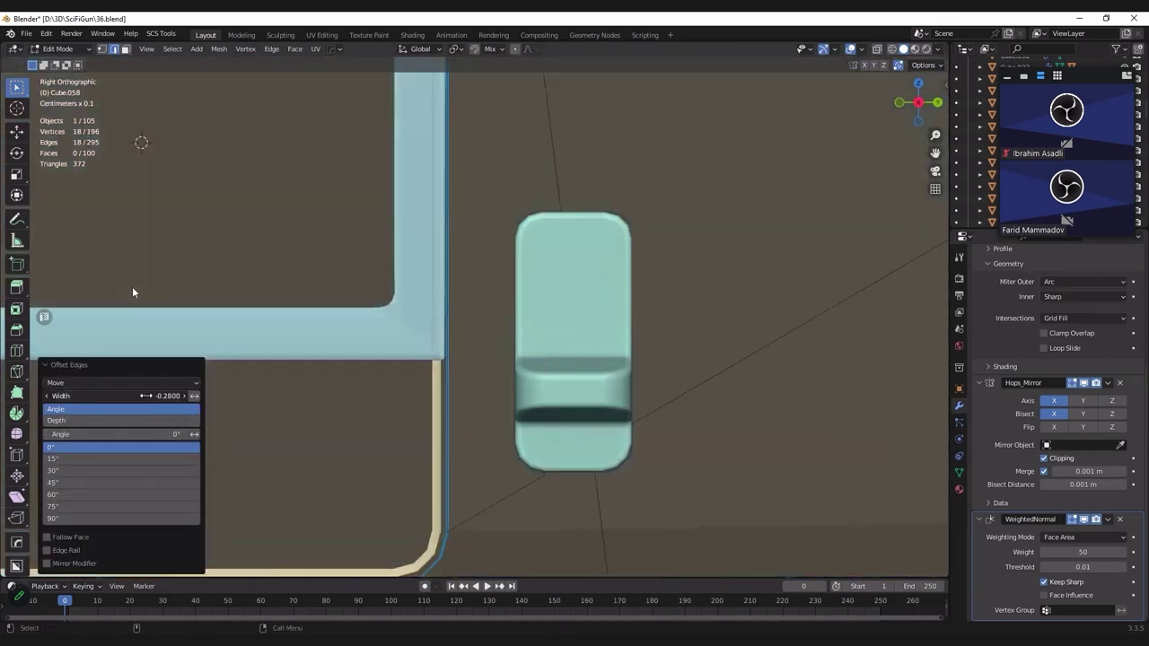
pyautogui.moveTo(321, 385)
pyautogui.mouseDown()
pyautogui.moveTo(341, 384)
pyautogui.moveTo(316, 386)
pyautogui.mouseUp()
# Step: Set the exact offset ring width to 0.0005 and clear the selection
pyautogui.click(124, 396)
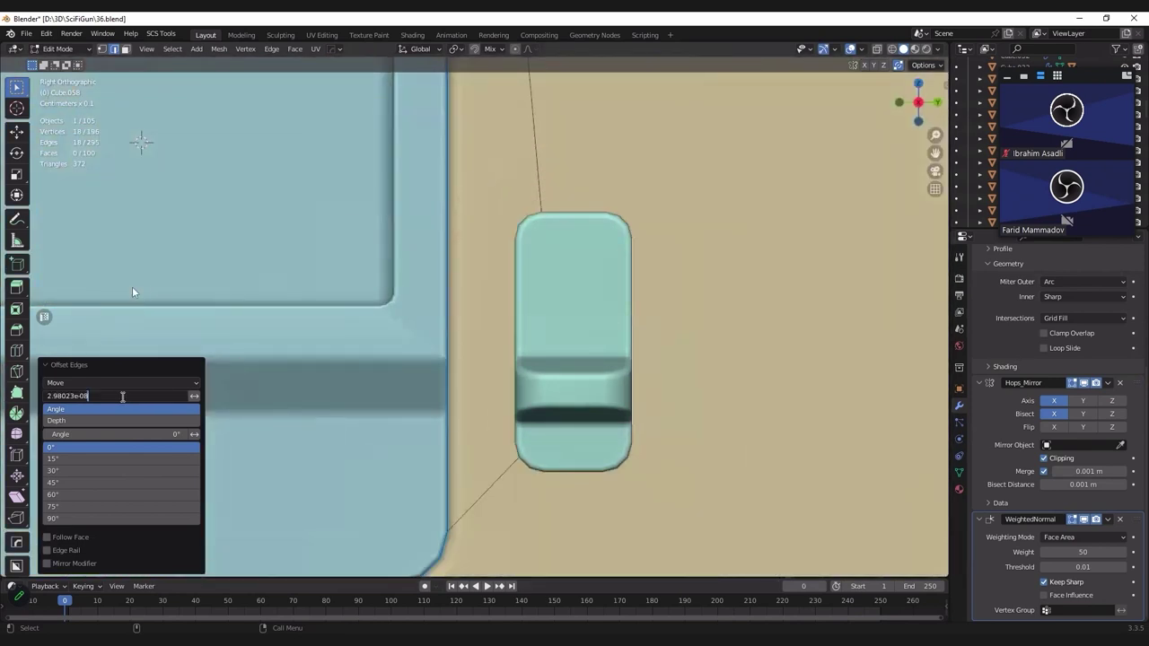
pyautogui.doubleClick(77, 402)
pyautogui.press('Return')
pyautogui.moveTo(110, 396); pyautogui.dragTo(115, 396)
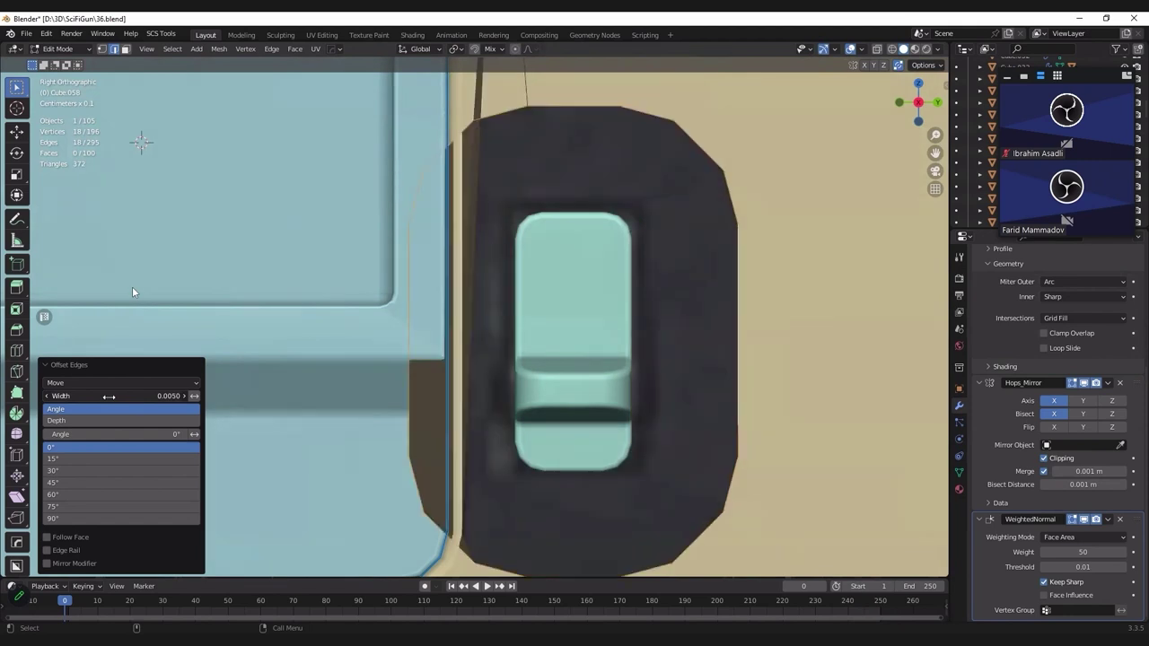
pyautogui.click(71, 398)
pyautogui.write('0.003')
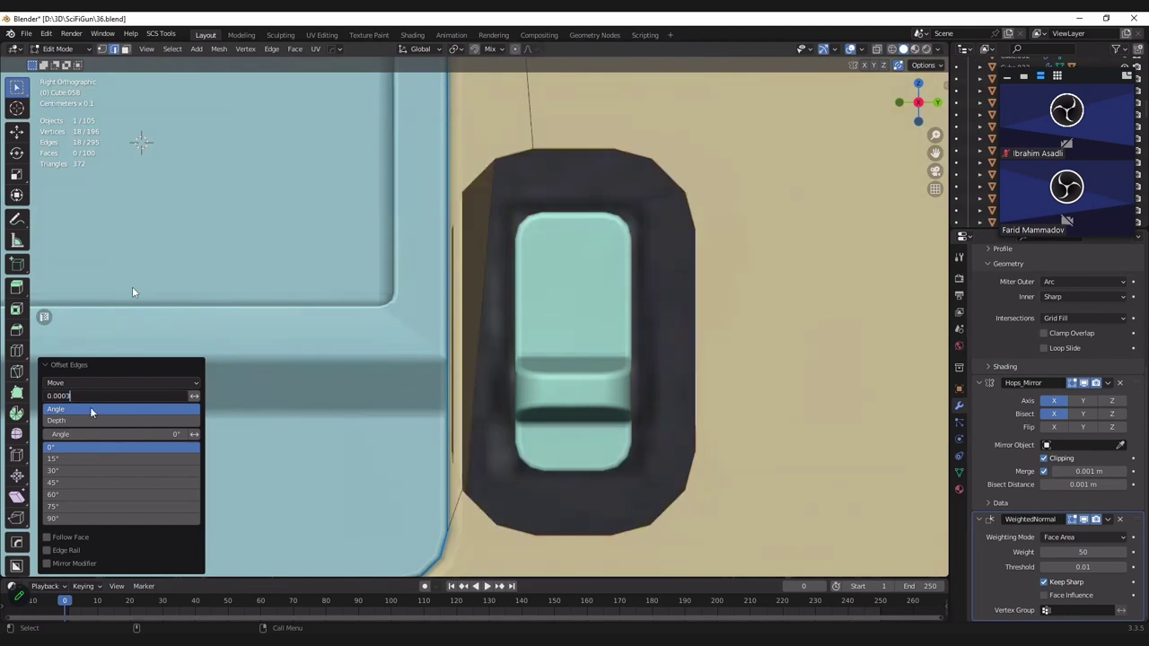
pyautogui.press('Return')
pyautogui.click(94, 395)
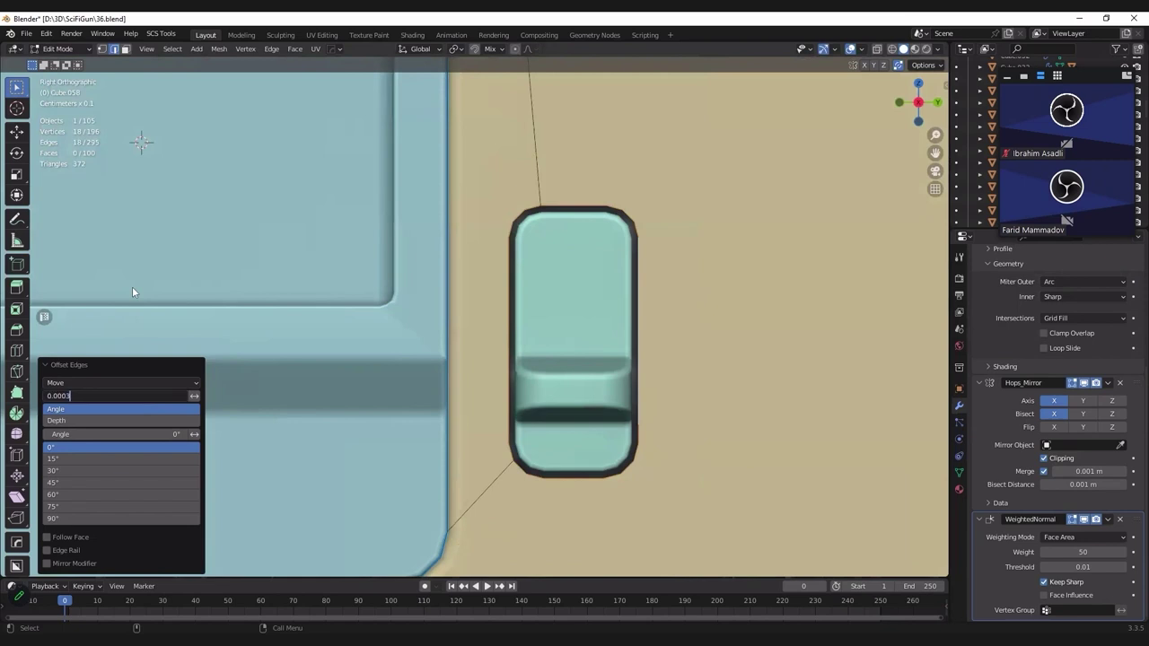
pyautogui.write('0.0005')
pyautogui.press('Return')
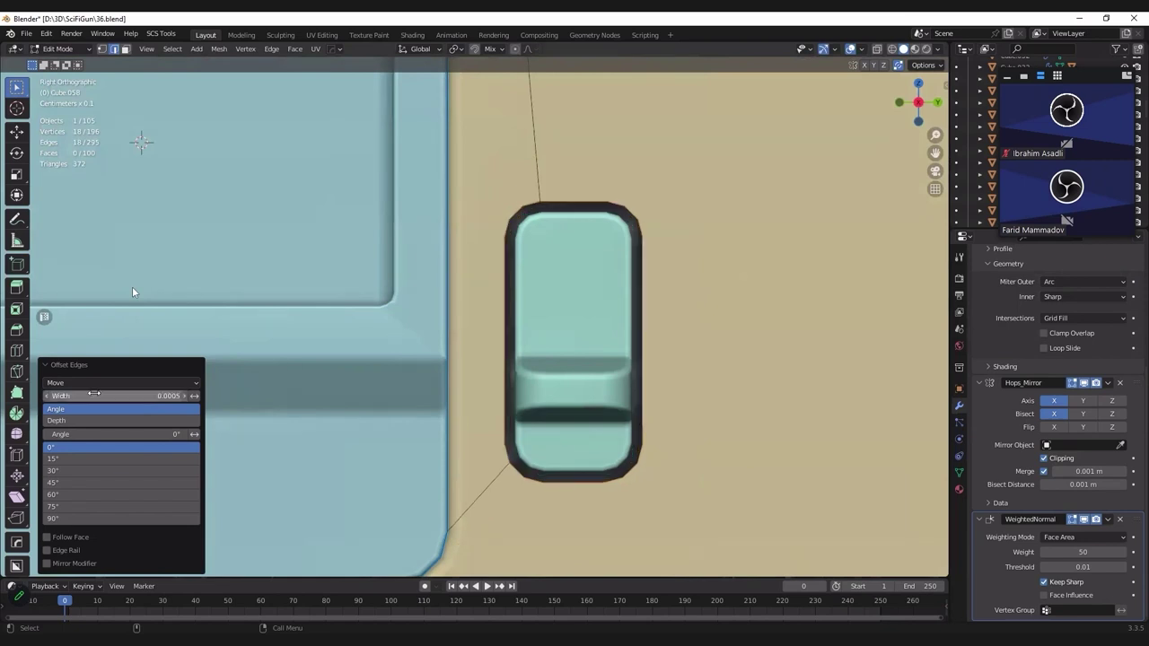
pyautogui.hotkey('alt', 'a')
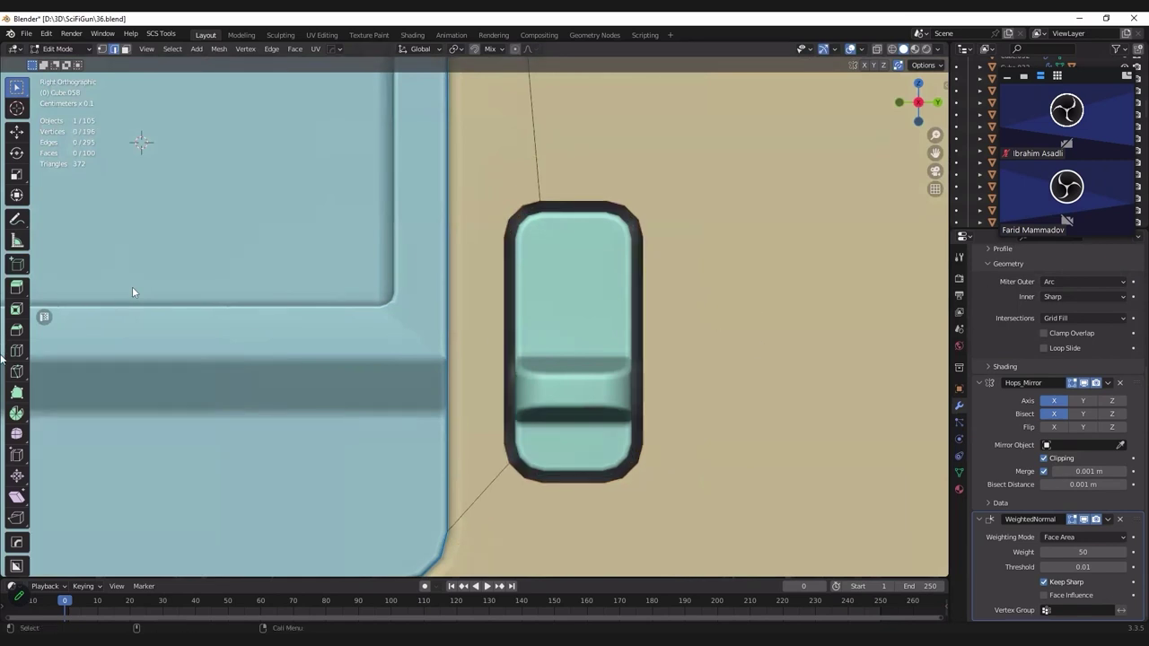
# Step: Select the loop around the latch and fill it with a face
pyautogui.moveTo(486, 367)
pyautogui.mouseDown(button='middle')
pyautogui.moveTo(518, 381)
pyautogui.moveTo(505, 213)
pyautogui.mouseUp(button='middle')
pyautogui.click(518, 381)
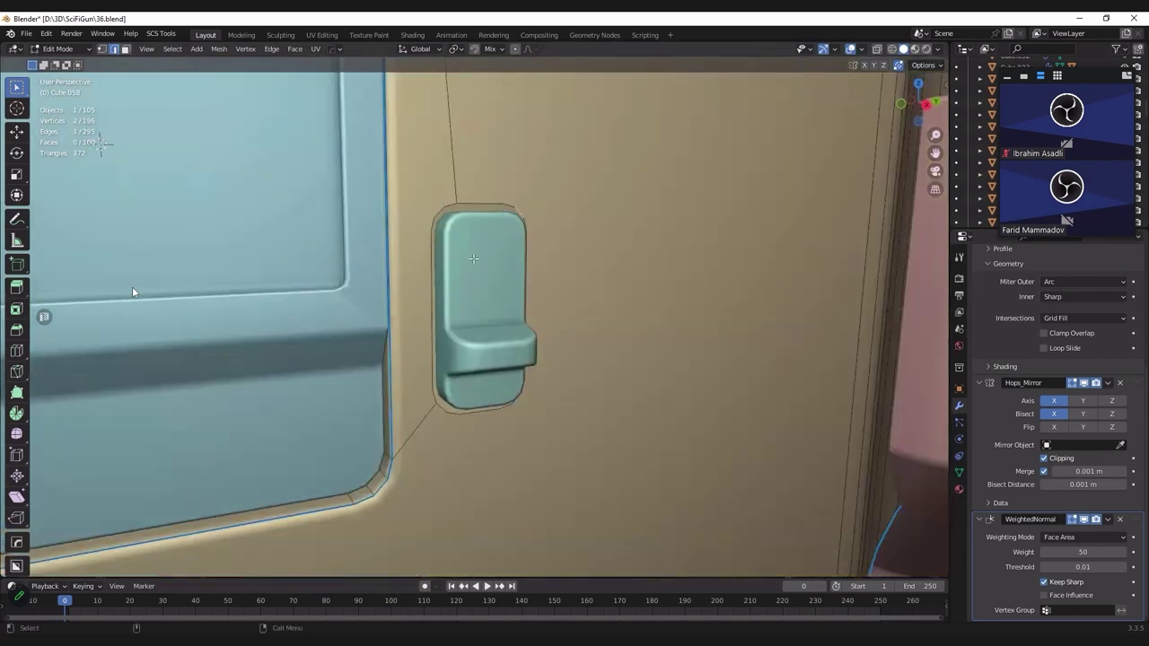
pyautogui.keyDown('alt'); pyautogui.click(429, 266); pyautogui.keyUp('alt')
pyautogui.scroll(2, 511, 276)
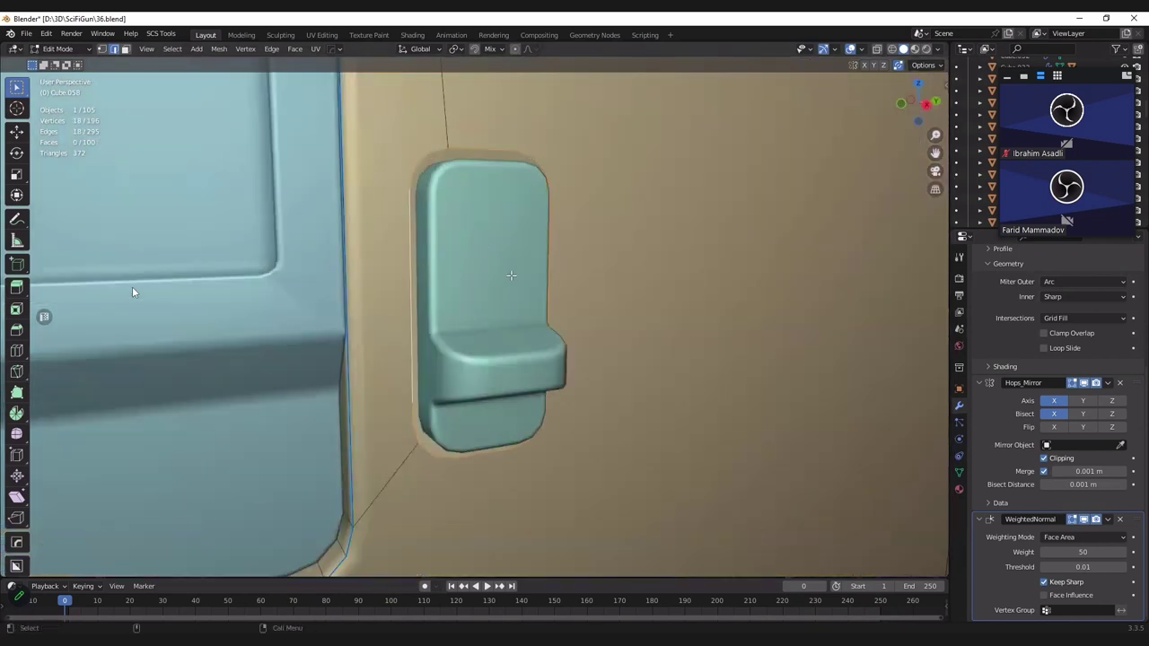
pyautogui.press('f')
# Step: Try extruding the filled latch face, then undo the extrusion
pyautogui.moveTo(560, 282)
pyautogui.mouseDown(button='middle')
pyautogui.moveTo(611, 336)
pyautogui.moveTo(543, 219)
pyautogui.mouseUp(button='middle')
pyautogui.press('e')
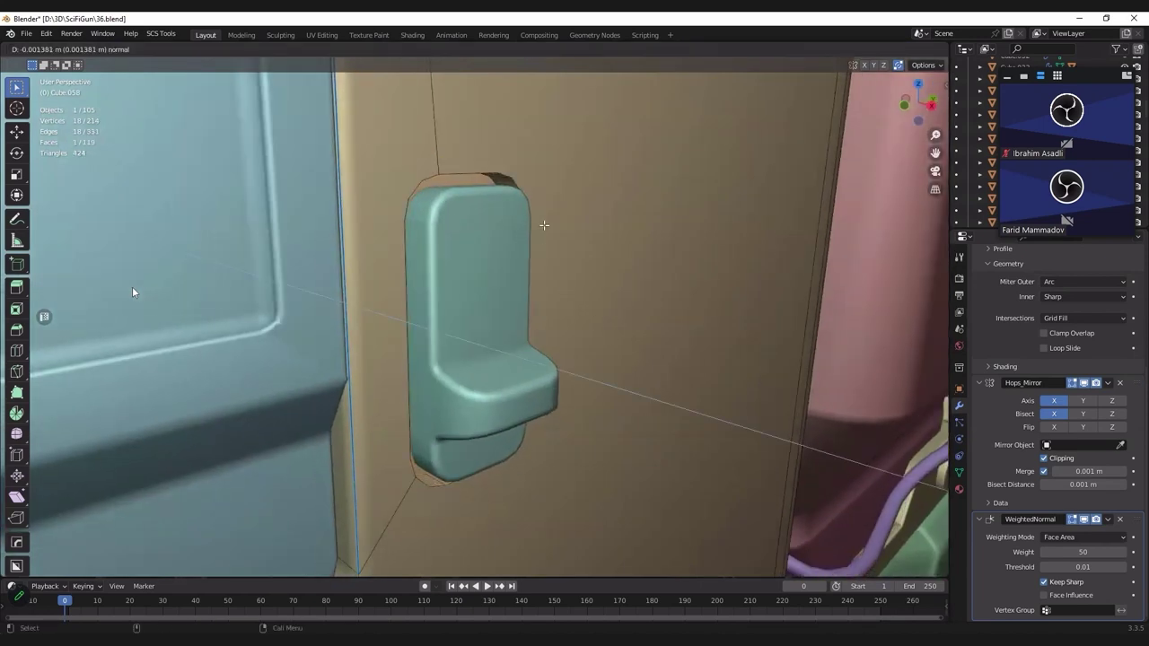
pyautogui.click(550, 206)
pyautogui.keyDown('alt'); pyautogui.click(481, 210); pyautogui.keyUp('alt')
pyautogui.moveTo(481, 210)
pyautogui.mouseDown(button='middle')
pyautogui.moveTo(450, 248)
pyautogui.moveTo(609, 271)
pyautogui.moveTo(532, 312)
pyautogui.mouseUp(button='middle')
pyautogui.keyDown('ctrl'); pyautogui.click(533, 313); pyautogui.keyUp('ctrl')
pyautogui.hotkey('ctrl', 'z')
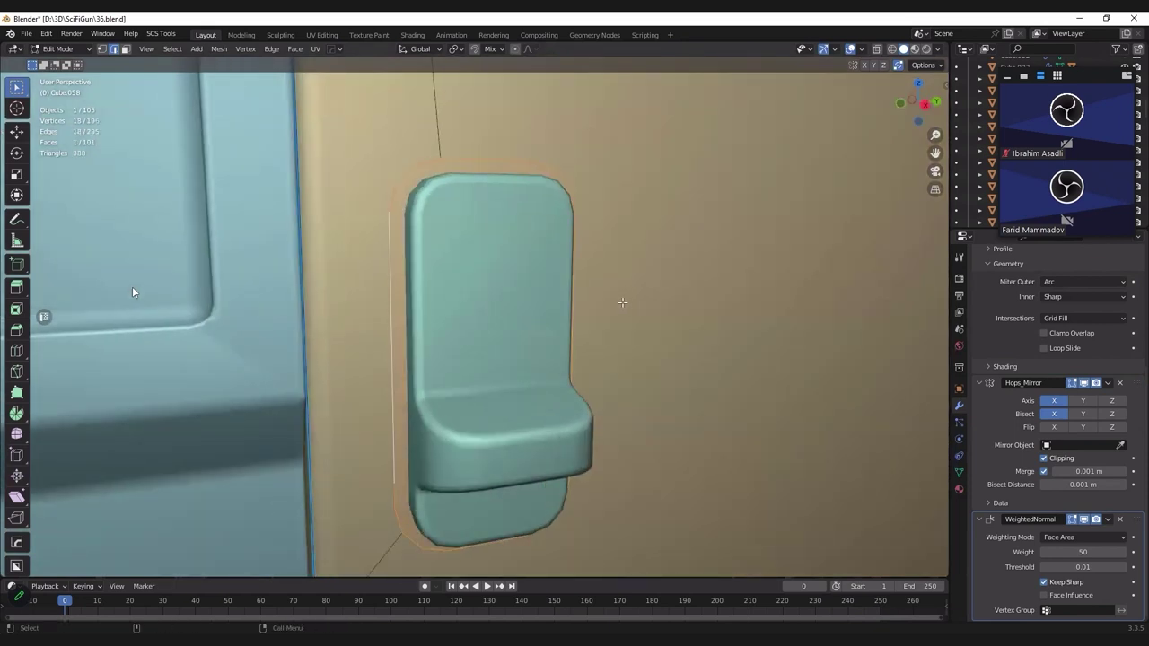
# Step: Inset the filled face and sink it about -0.001 m into the panel as a pocket
pyautogui.press('i')
pyautogui.click(539, 332)
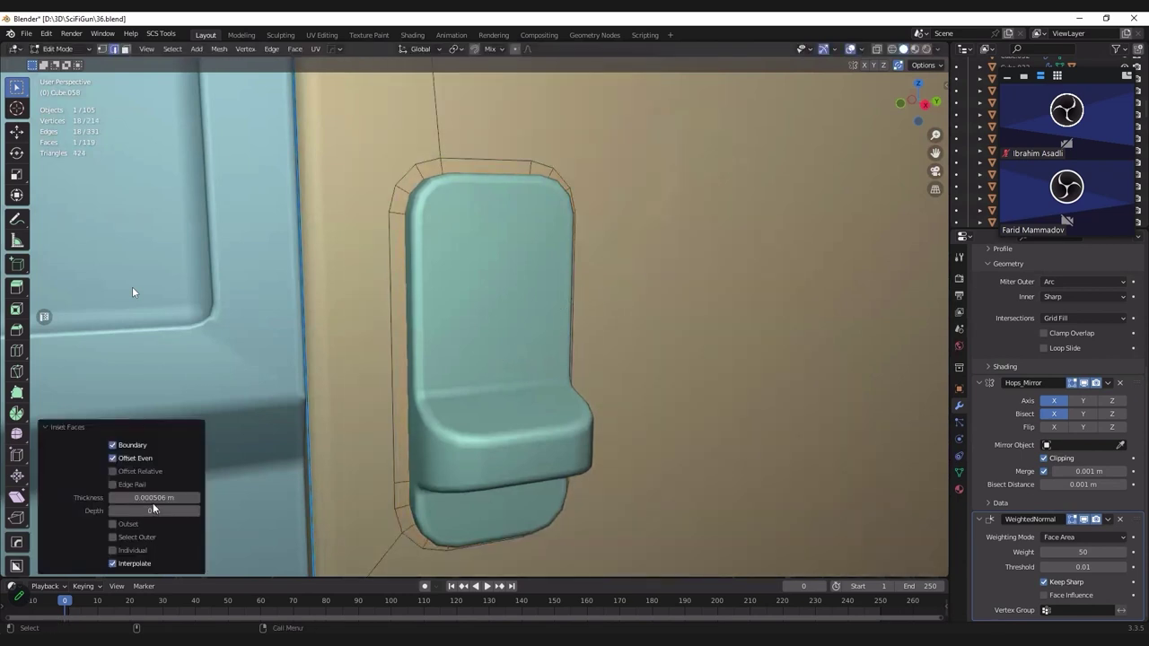
pyautogui.moveTo(152, 508); pyautogui.dragTo(134, 508)
pyautogui.moveTo(475, 359)
pyautogui.mouseDown(button='middle')
pyautogui.moveTo(443, 370)
pyautogui.moveTo(484, 368)
pyautogui.moveTo(477, 351)
pyautogui.moveTo(390, 421)
pyautogui.mouseUp(button='middle')
pyautogui.scroll(3, 539, 354)
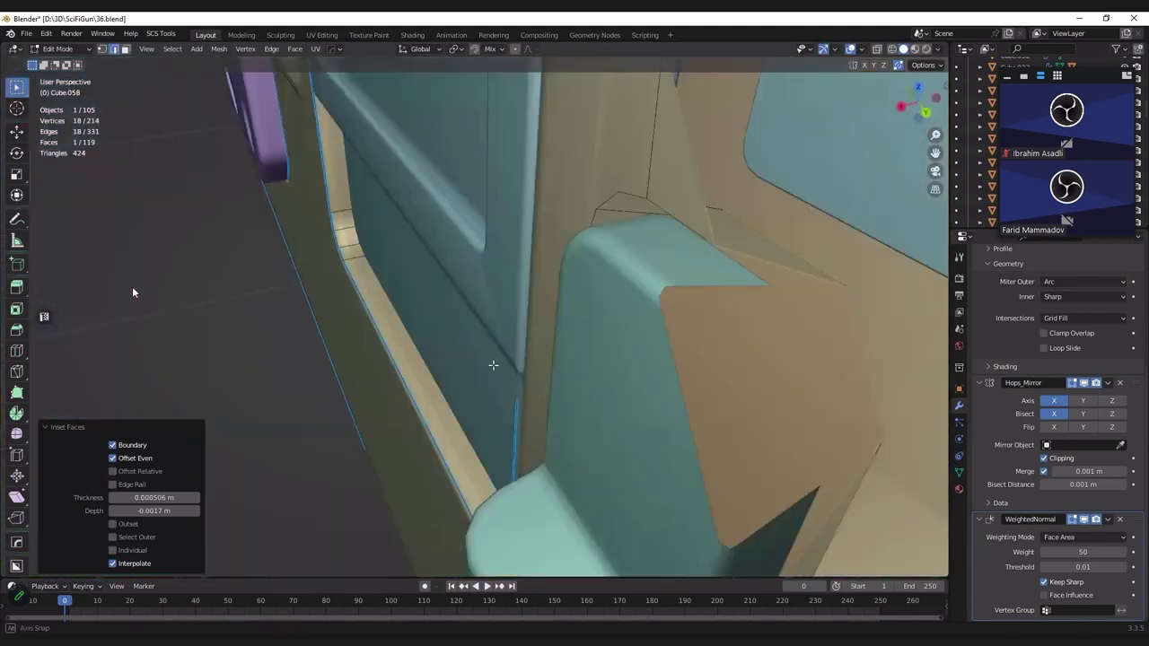
pyautogui.moveTo(540, 354); pyautogui.dragTo(210, 468, button='middle')
pyautogui.moveTo(184, 511); pyautogui.dragTo(224, 511)
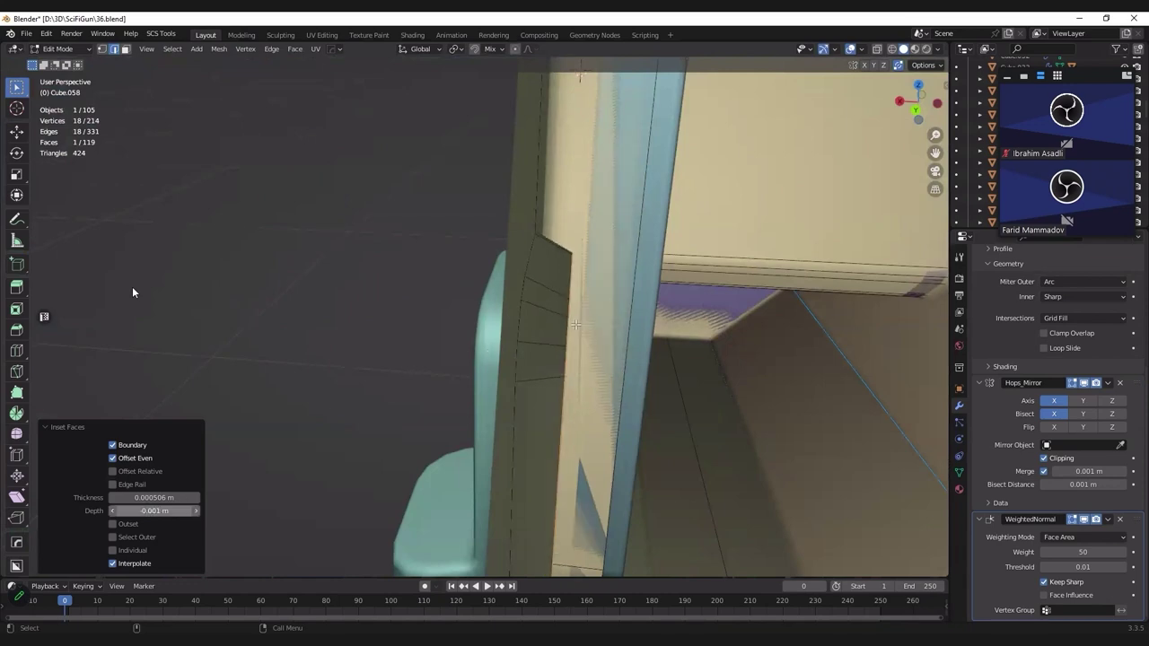
# Step: Frame the latch pocket, grow the selection, and show the sidebar's item transform
pyautogui.press('KP_Decimal')
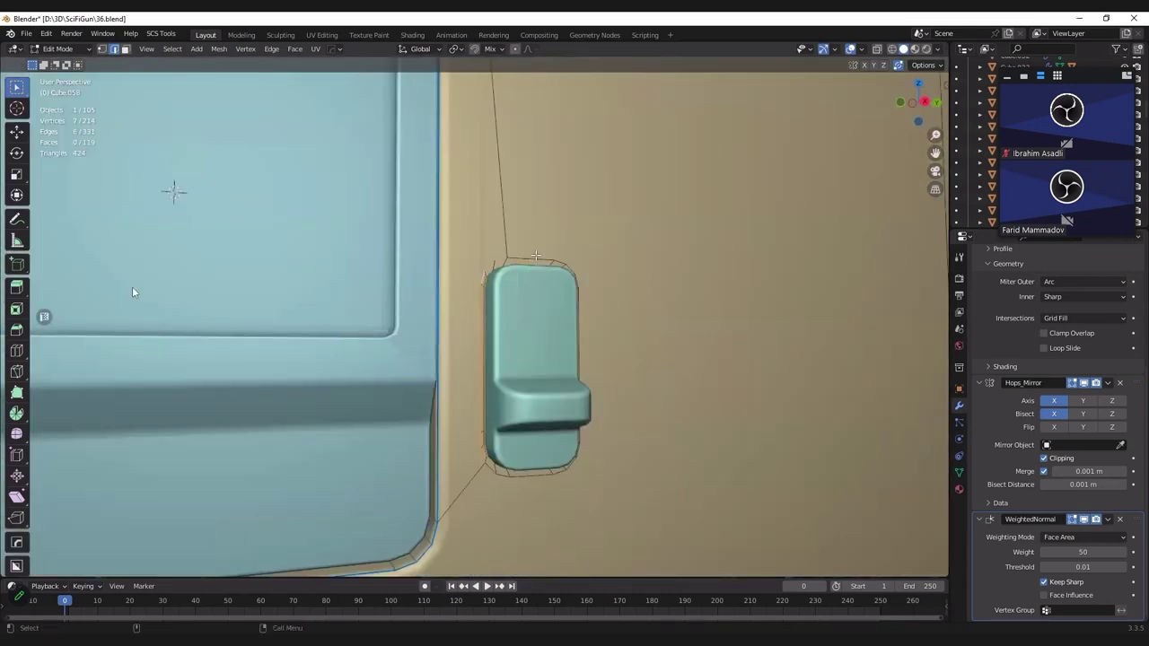
pyautogui.press('ctrl+KP_Add')
pyautogui.press('KP_Decimal')
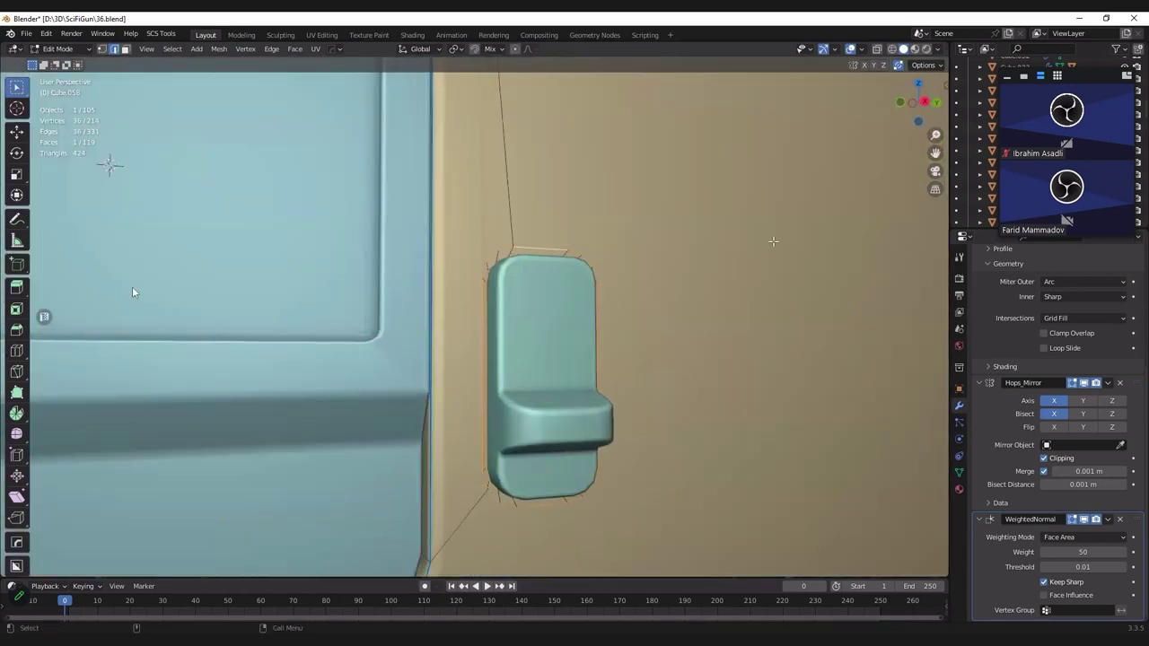
pyautogui.press('n')
pyautogui.click(939, 87)
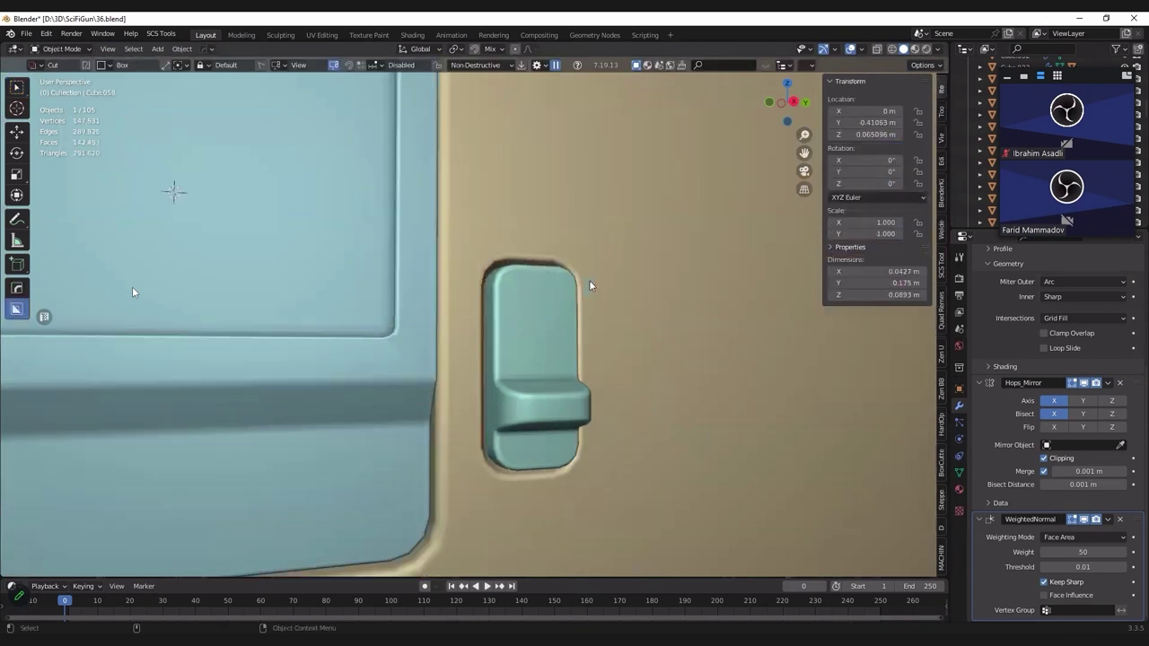
# Step: Nudge the teal handle about 0.000183 m along X within its recess
pyautogui.moveTo(589, 285)
pyautogui.mouseDown(button='middle')
pyautogui.moveTo(505, 312)
pyautogui.moveTo(536, 324)
pyautogui.mouseUp(button='middle')
pyautogui.click(506, 312)
pyautogui.press('g')
pyautogui.press('x')
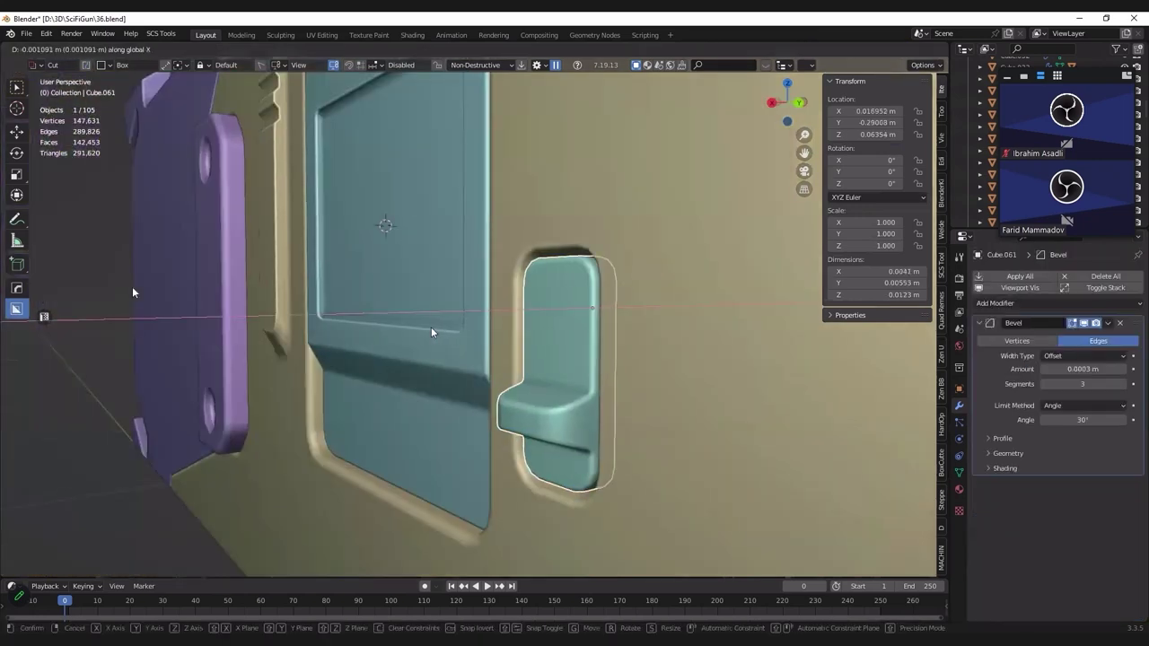
pyautogui.click(431, 327)
pyautogui.moveTo(430, 327)
pyautogui.mouseDown(button='middle')
pyautogui.moveTo(476, 329)
pyautogui.moveTo(449, 350)
pyautogui.mouseUp(button='middle')
pyautogui.press('g')
pyautogui.press('x')
pyautogui.click(476, 328)
# Step: Save the scene to 36.blend and select the purple end block
pyautogui.click(377, 269)
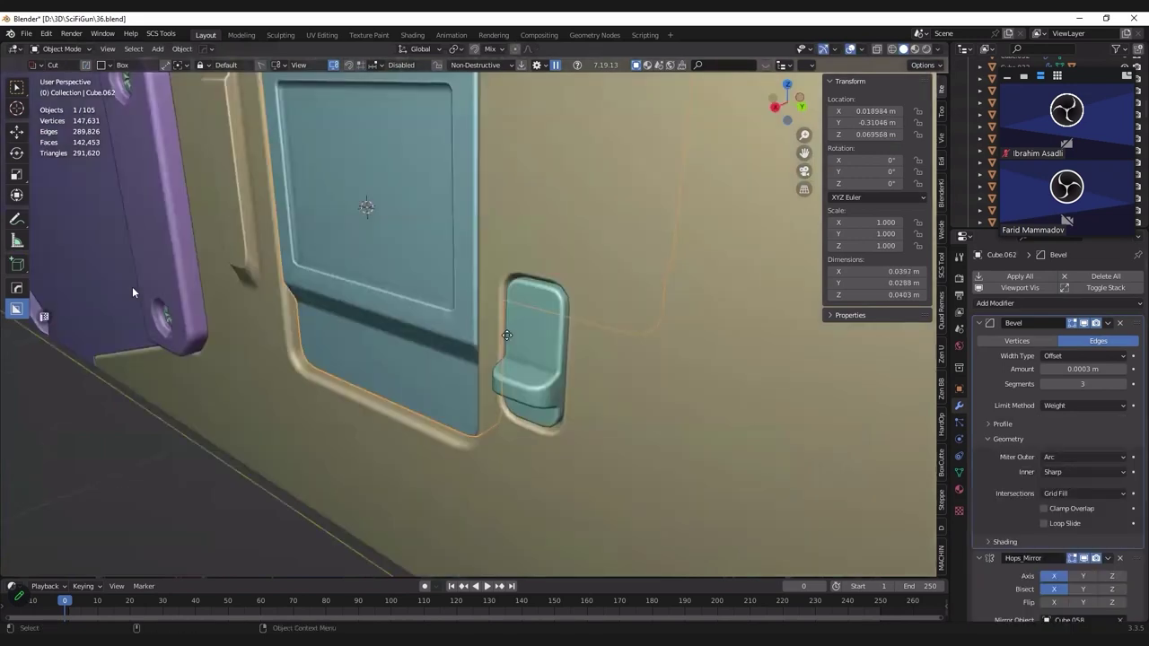
pyautogui.moveTo(377, 269)
pyautogui.mouseDown(button='middle')
pyautogui.moveTo(416, 392)
pyautogui.moveTo(461, 360)
pyautogui.moveTo(448, 371)
pyautogui.moveTo(327, 360)
pyautogui.moveTo(428, 423)
pyautogui.moveTo(258, 387)
pyautogui.moveTo(350, 309)
pyautogui.mouseUp(button='middle')
pyautogui.scroll(-3, 416, 392)
pyautogui.hotkey('ctrl', 's')
pyautogui.click(251, 385)
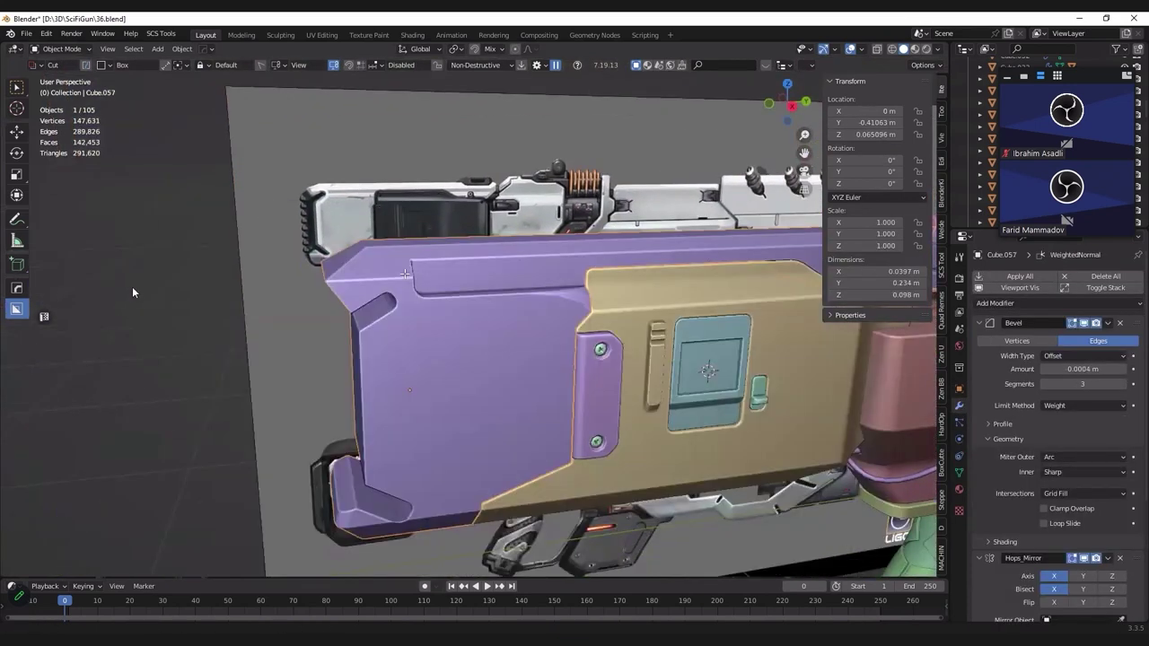
# Step: Select the purple block's upper outline edges and trial a bevel, then undo it
pyautogui.press('Tab')
pyautogui.click(434, 346)
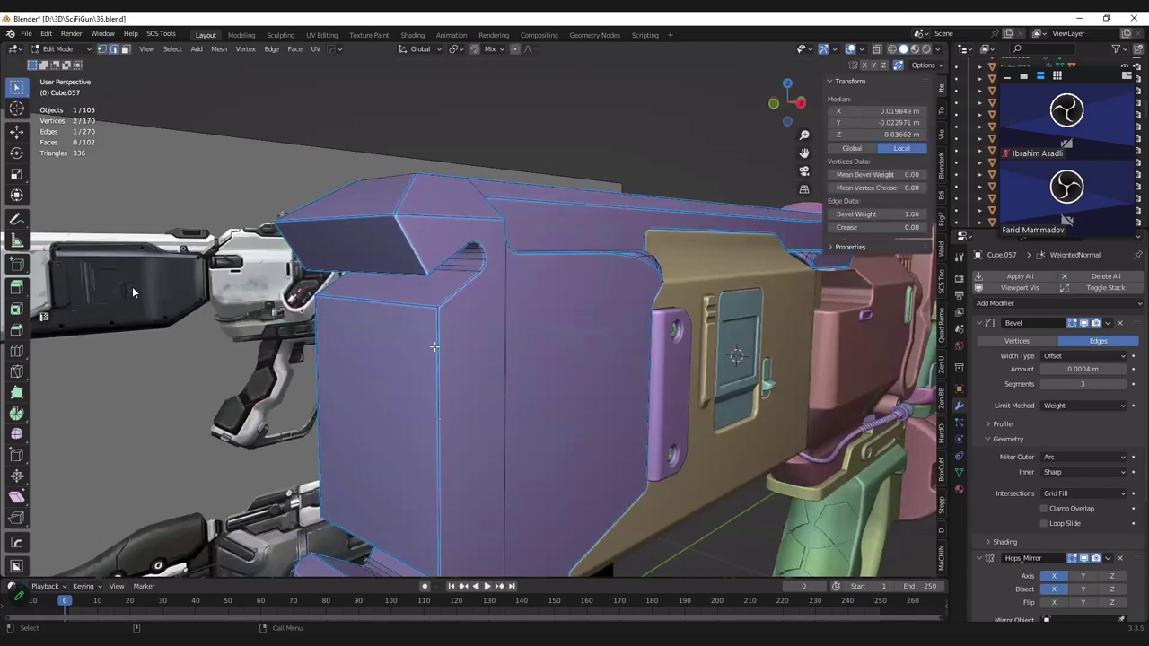
pyautogui.moveTo(422, 313); pyautogui.dragTo(364, 269, button='middle')
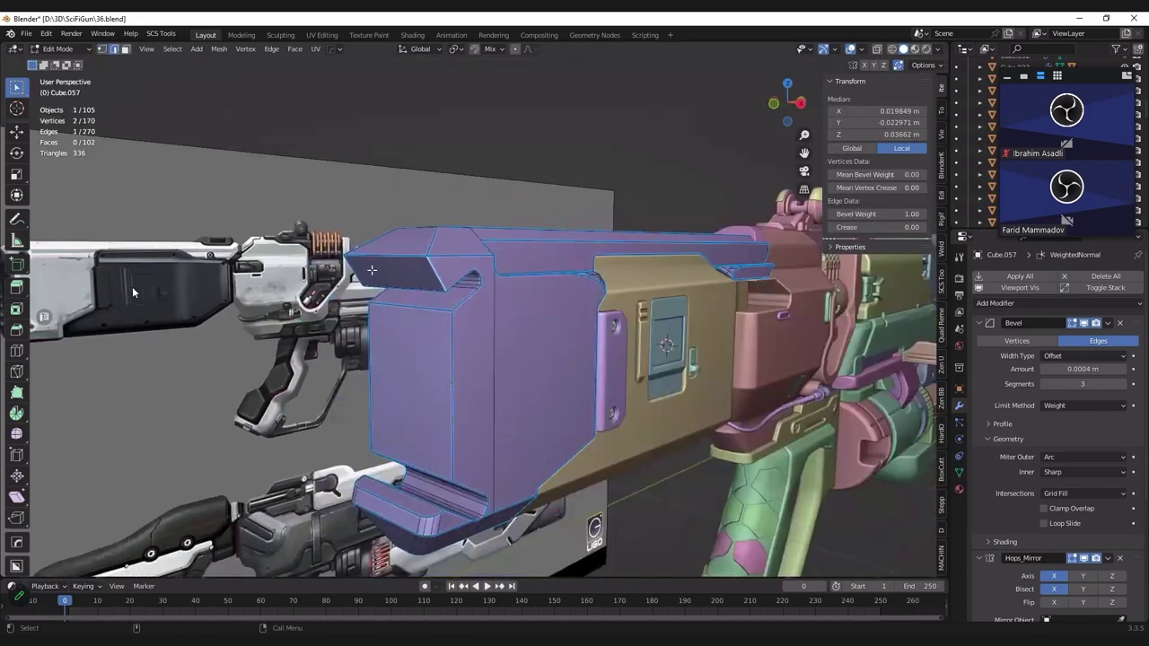
pyautogui.keyDown('ctrl'); pyautogui.click(423, 258); pyautogui.keyUp('ctrl')
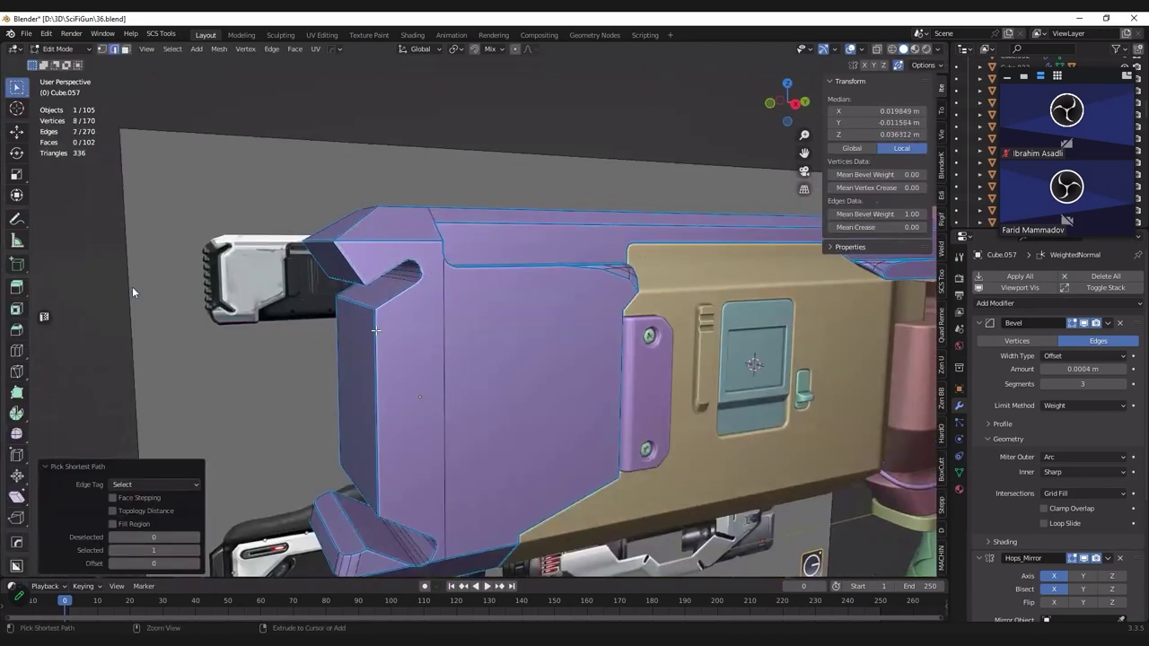
pyautogui.keyDown('ctrl'); pyautogui.click(376, 331); pyautogui.keyUp('ctrl')
pyautogui.hotkey('ctrl', 'b')
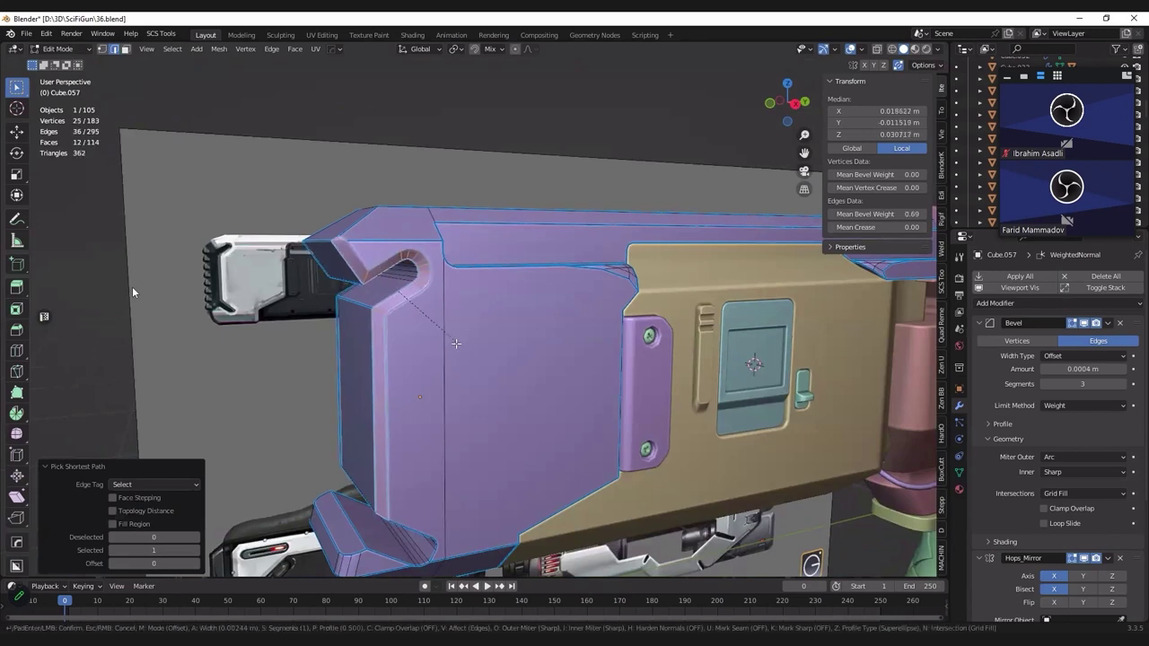
pyautogui.click(435, 333)
pyautogui.hotkey('ctrl', 'z')
# Step: Add the lower slot edges, test another bevel, and undo back to the selection
pyautogui.moveTo(406, 342); pyautogui.dragTo(386, 453, button='middle')
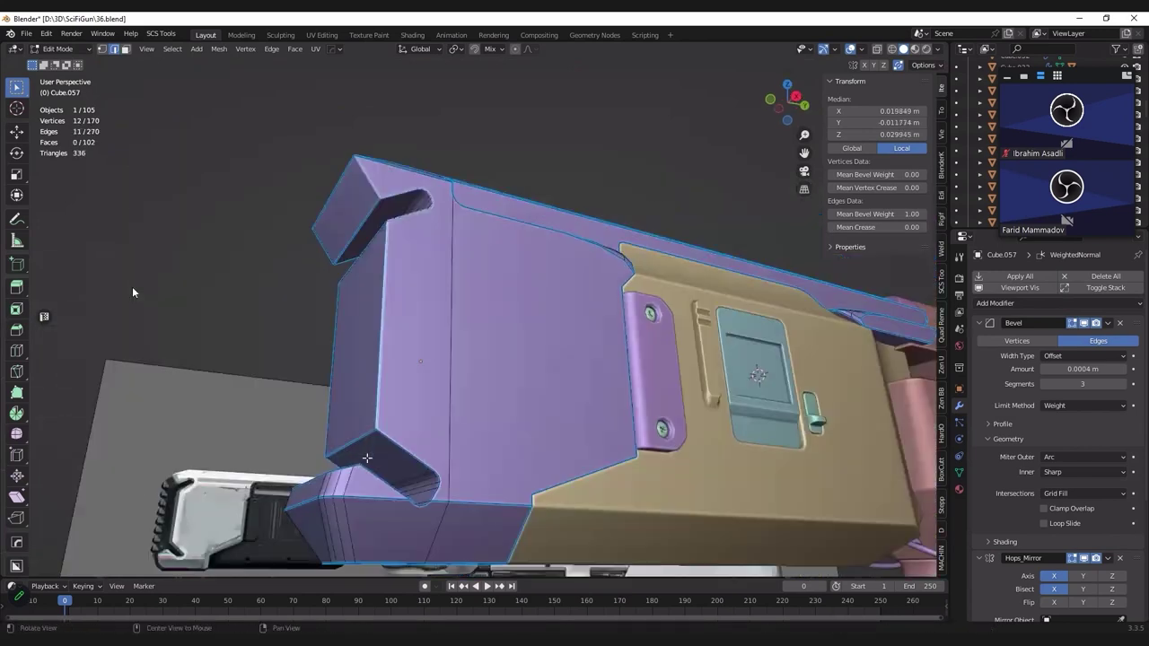
pyautogui.keyDown('ctrl'); pyautogui.click(386, 453); pyautogui.keyUp('ctrl')
pyautogui.moveTo(399, 495)
pyautogui.mouseDown(button='middle')
pyautogui.moveTo(399, 531)
pyautogui.moveTo(395, 501)
pyautogui.mouseUp(button='middle')
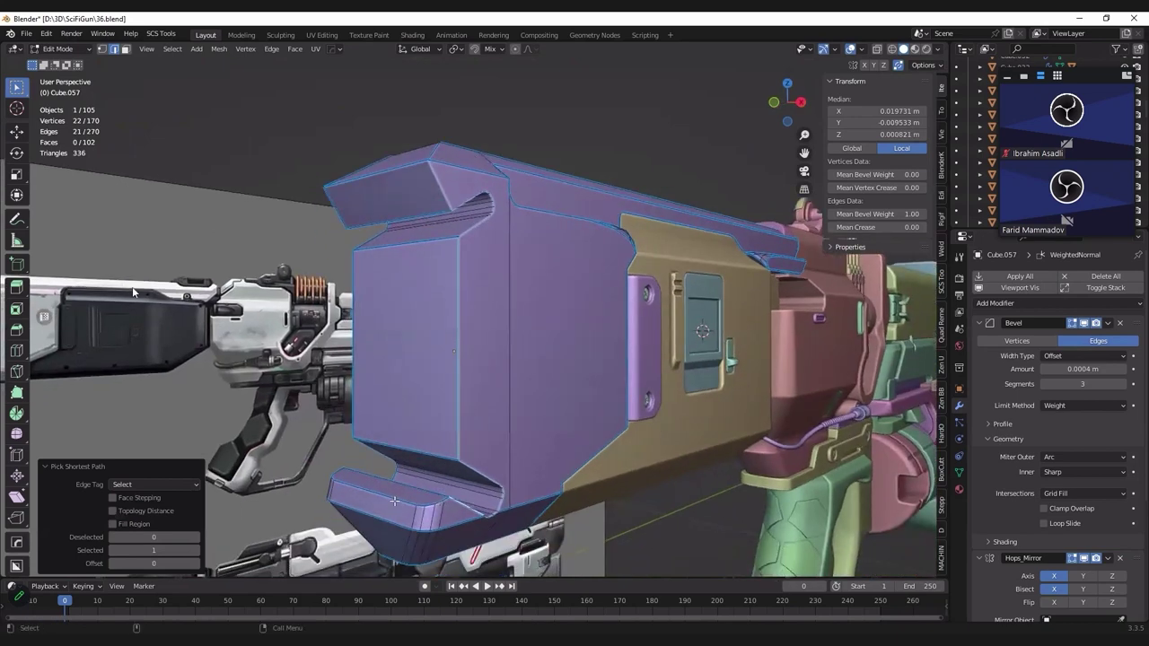
pyautogui.keyDown('ctrl'); pyautogui.click(395, 500); pyautogui.keyUp('ctrl')
pyautogui.hotkey('ctrl', 'b')
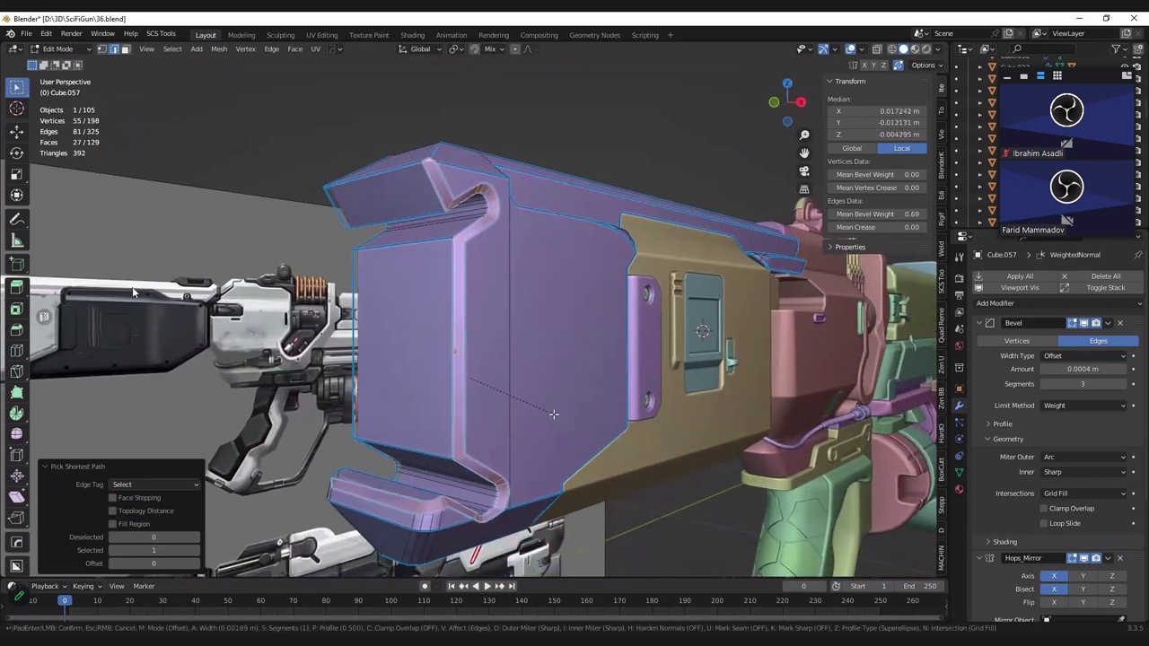
pyautogui.click(504, 474)
pyautogui.moveTo(497, 482); pyautogui.dragTo(521, 425, button='middle')
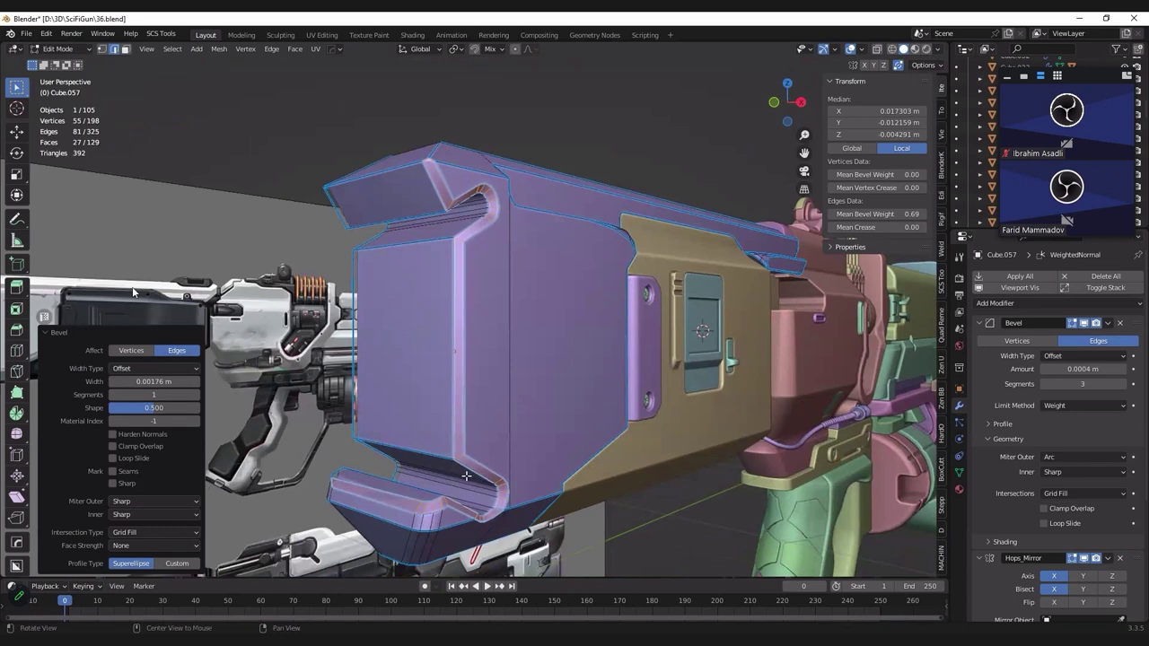
pyautogui.moveTo(430, 442); pyautogui.dragTo(422, 469, button='middle')
pyautogui.hotkey('ctrl', 'z')
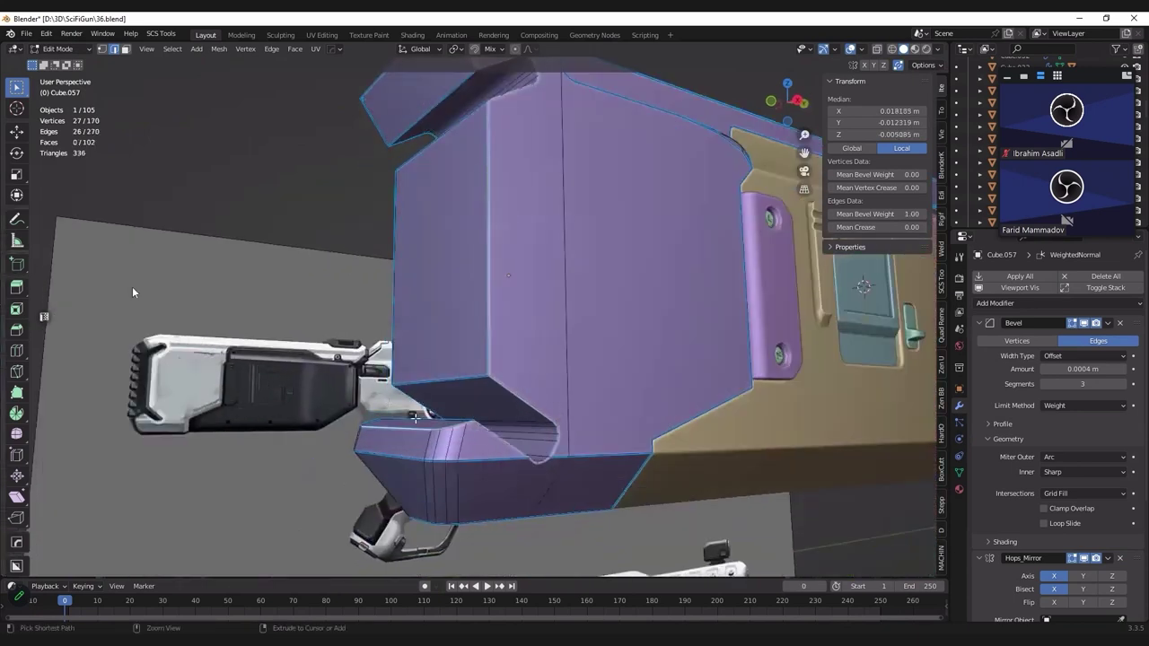
pyautogui.scroll(1, 422, 469)
pyautogui.hotkey('ctrl', 'z')
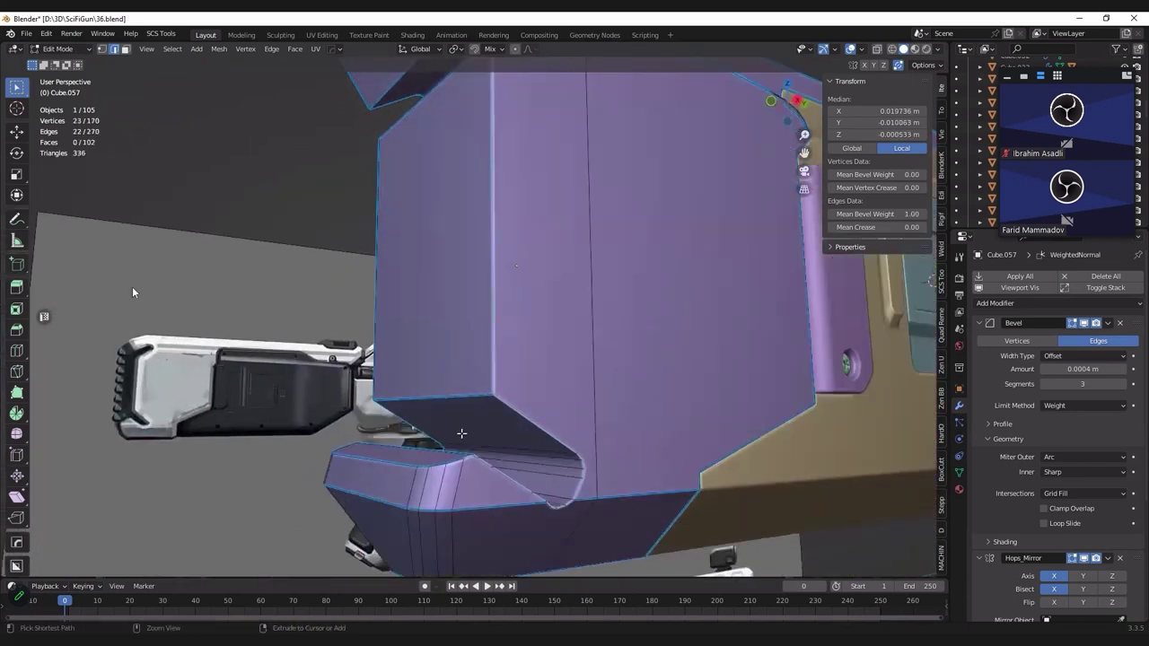
# Step: Complete the outline and slot edge selection and bevel it 0.002 m with one segment
pyautogui.keyDown('shift'); pyautogui.click(470, 456); pyautogui.keyUp('shift')
pyautogui.moveTo(591, 348)
pyautogui.mouseDown(button='middle')
pyautogui.moveTo(628, 357)
pyautogui.moveTo(373, 380)
pyautogui.mouseUp(button='middle')
pyautogui.keyDown('ctrl'); pyautogui.click(374, 381); pyautogui.keyUp('ctrl')
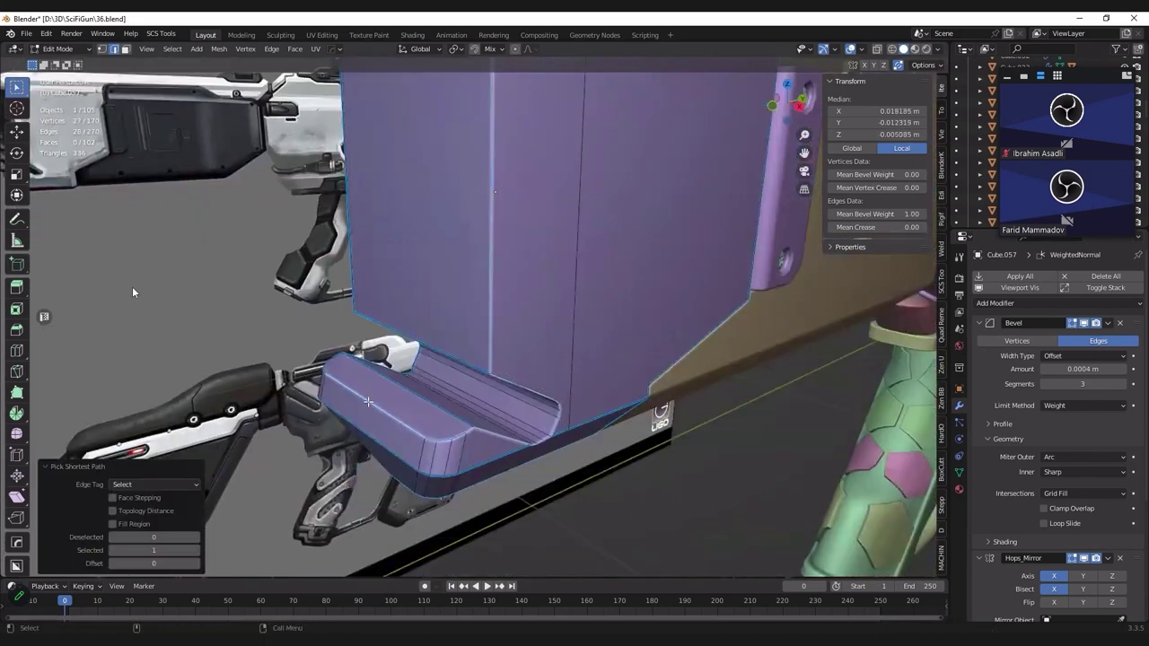
pyautogui.moveTo(452, 324)
pyautogui.mouseDown(button='middle')
pyautogui.moveTo(457, 370)
pyautogui.moveTo(468, 278)
pyautogui.moveTo(502, 246)
pyautogui.mouseUp(button='middle')
pyautogui.hotkey('ctrl', 'b')
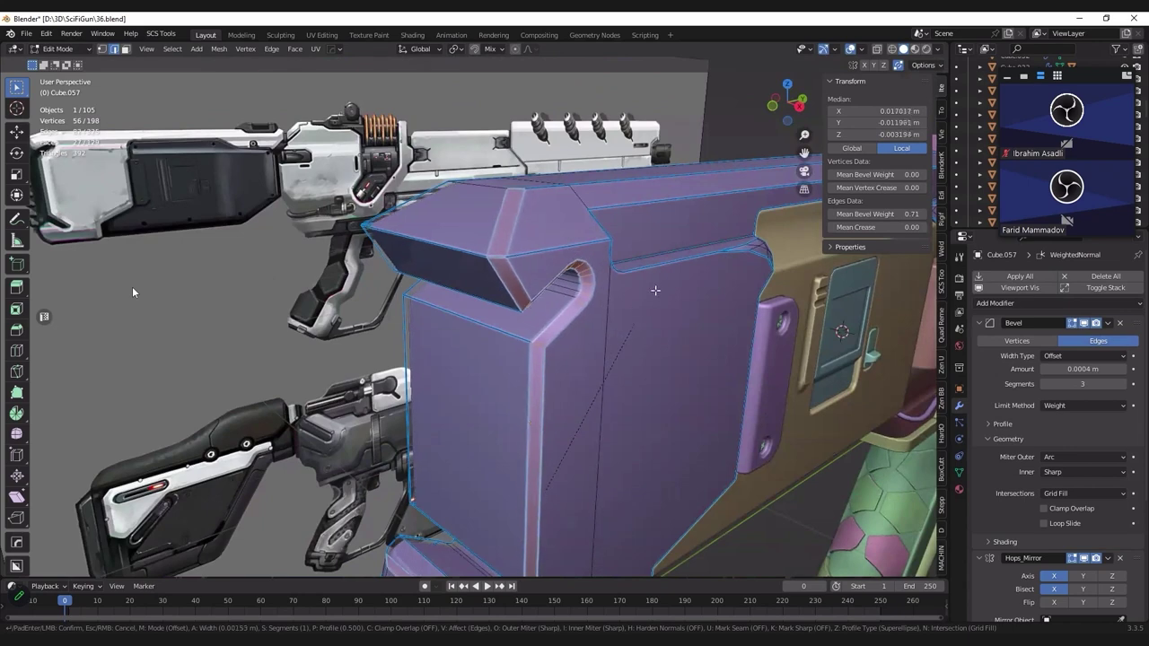
pyautogui.click(579, 336)
pyautogui.moveTo(562, 328)
pyautogui.mouseDown(button='middle')
pyautogui.moveTo(563, 314)
pyautogui.moveTo(572, 334)
pyautogui.mouseUp(button='middle')
pyautogui.press('Tab')
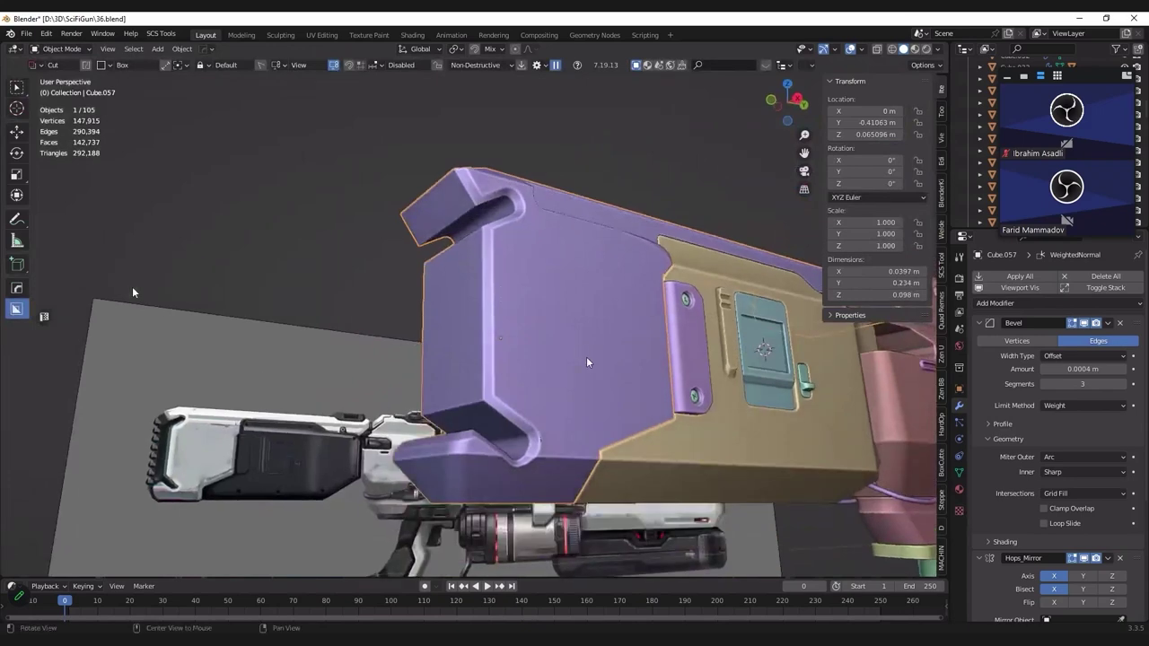
# Step: Abandon a new bevel and select a stray corner vertex on the purple block
pyautogui.press('Tab')
pyautogui.scroll(4, 586, 361)
pyautogui.hotkey('ctrl', 'b')
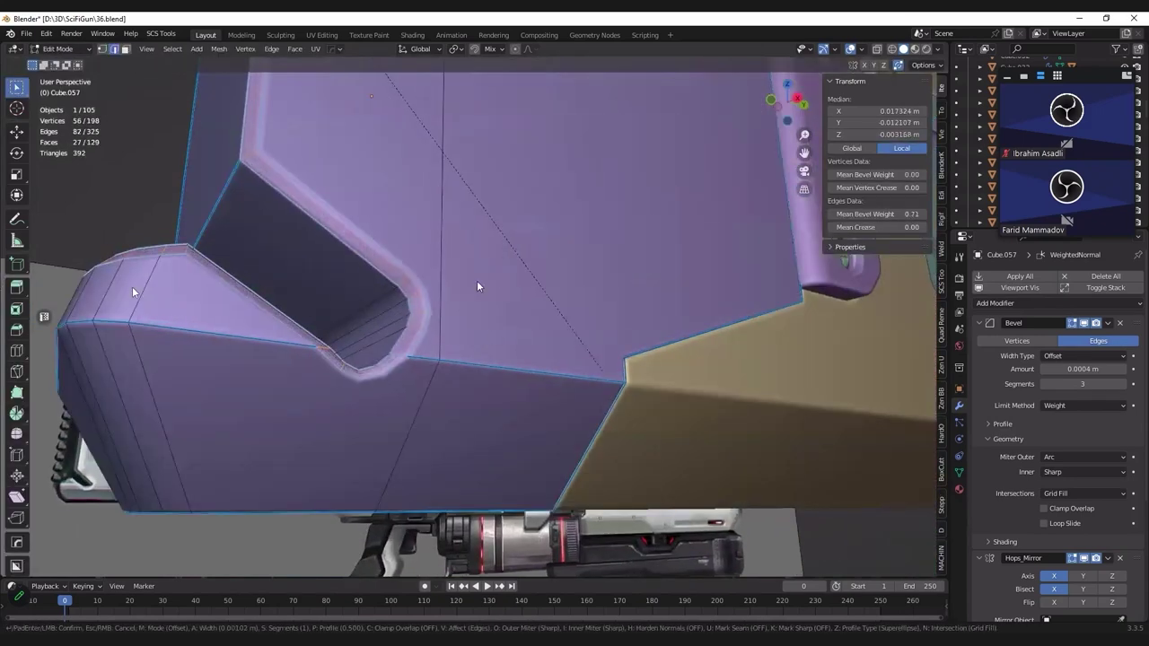
pyautogui.click(473, 265)
pyautogui.scroll(-3, 473, 266)
pyautogui.moveTo(473, 266)
pyautogui.mouseDown(button='middle')
pyautogui.moveTo(324, 197)
pyautogui.moveTo(323, 234)
pyautogui.moveTo(386, 279)
pyautogui.mouseUp(button='middle')
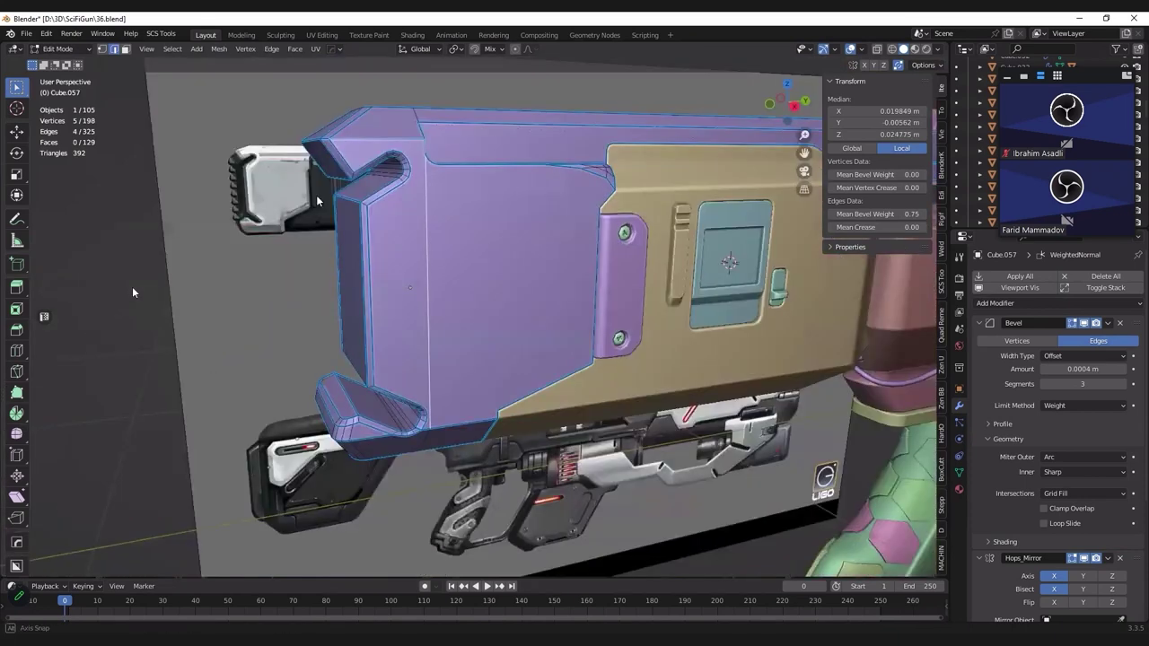
pyautogui.scroll(5, 386, 280)
pyautogui.click(389, 318)
pyautogui.scroll(2, 400, 316)
pyautogui.scroll(-1, 400, 316)
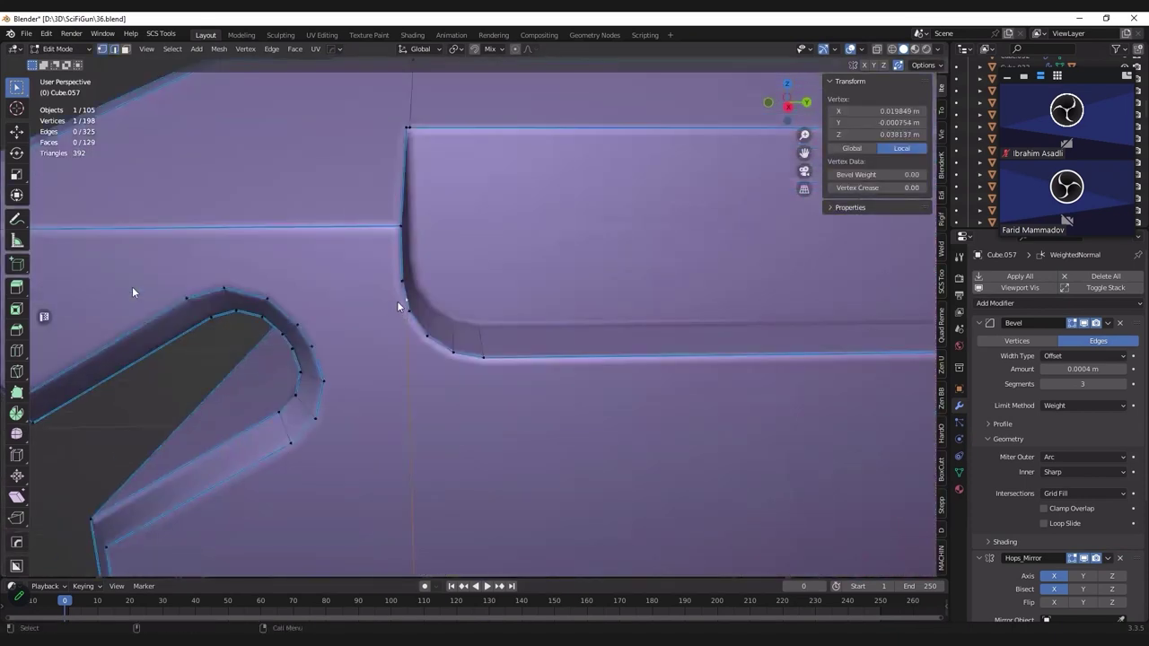
# Step: Slide the stray vertex onto its neighbour and try dissolving it
pyautogui.hotkey('shift', 'v')
pyautogui.click(411, 375)
pyautogui.scroll(-4, 429, 403)
pyautogui.scroll(-4, 465, 410)
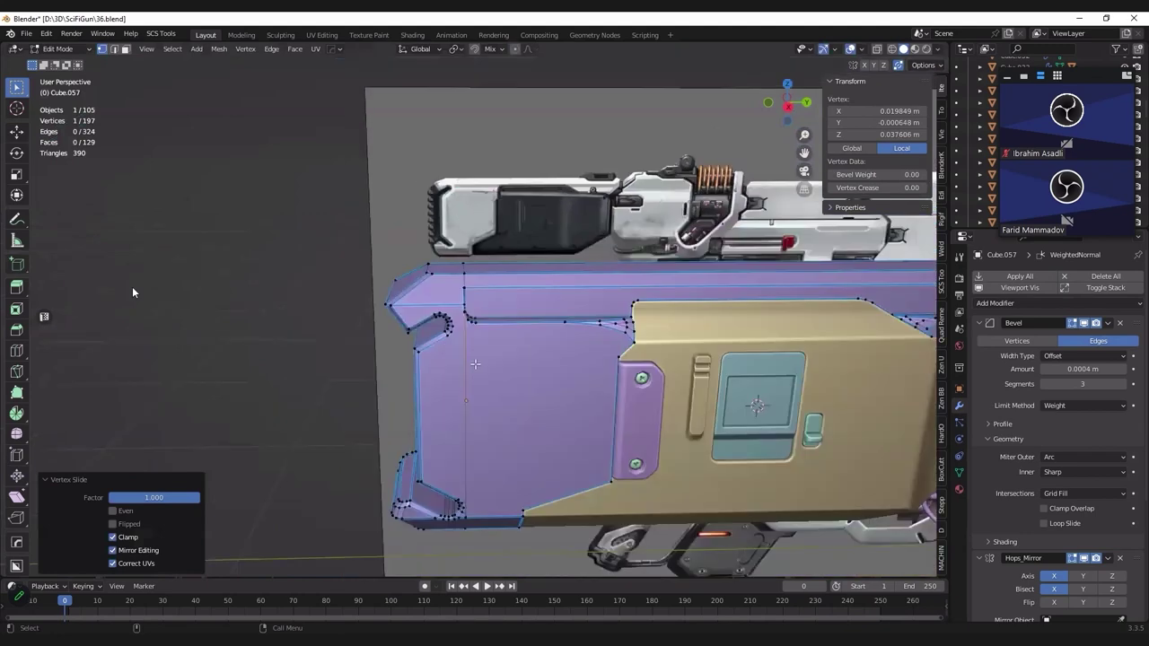
pyautogui.moveTo(476, 364); pyautogui.dragTo(480, 341, button='middle')
pyautogui.hotkey('ctrl', 'x')
pyautogui.scroll(3, 482, 310)
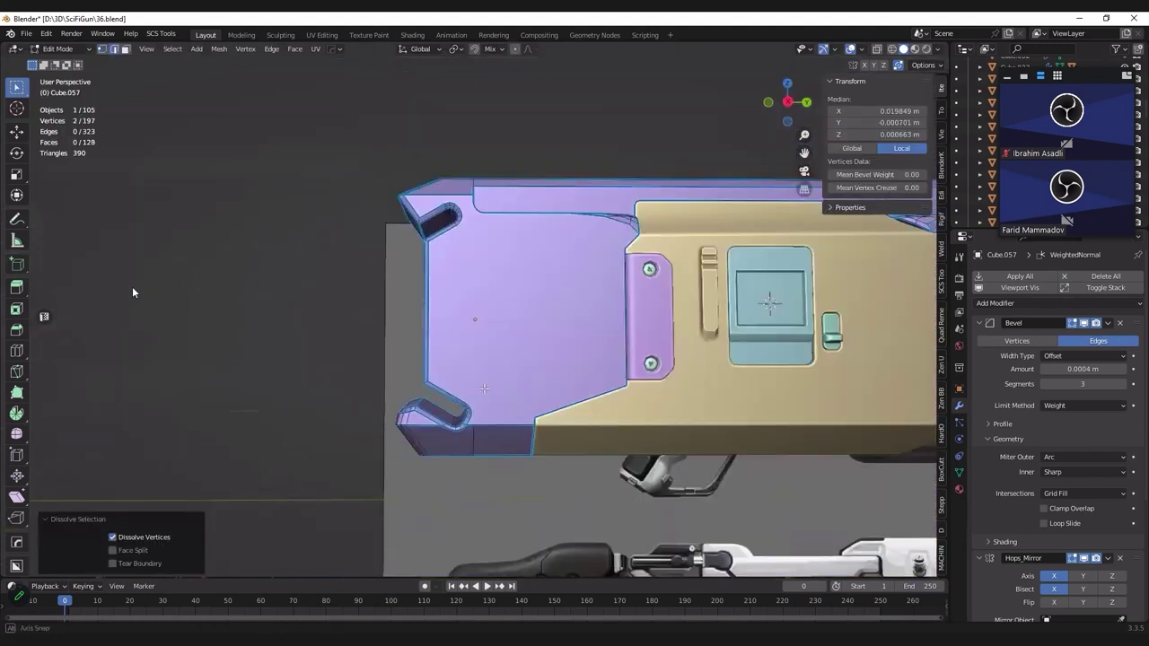
# Step: Dissolve a leftover edge, switch to vertex select, and undo the cleanups
pyautogui.moveTo(484, 389); pyautogui.dragTo(477, 422, button='middle')
pyautogui.keyDown('shift'); pyautogui.click(476, 422); pyautogui.keyUp('shift')
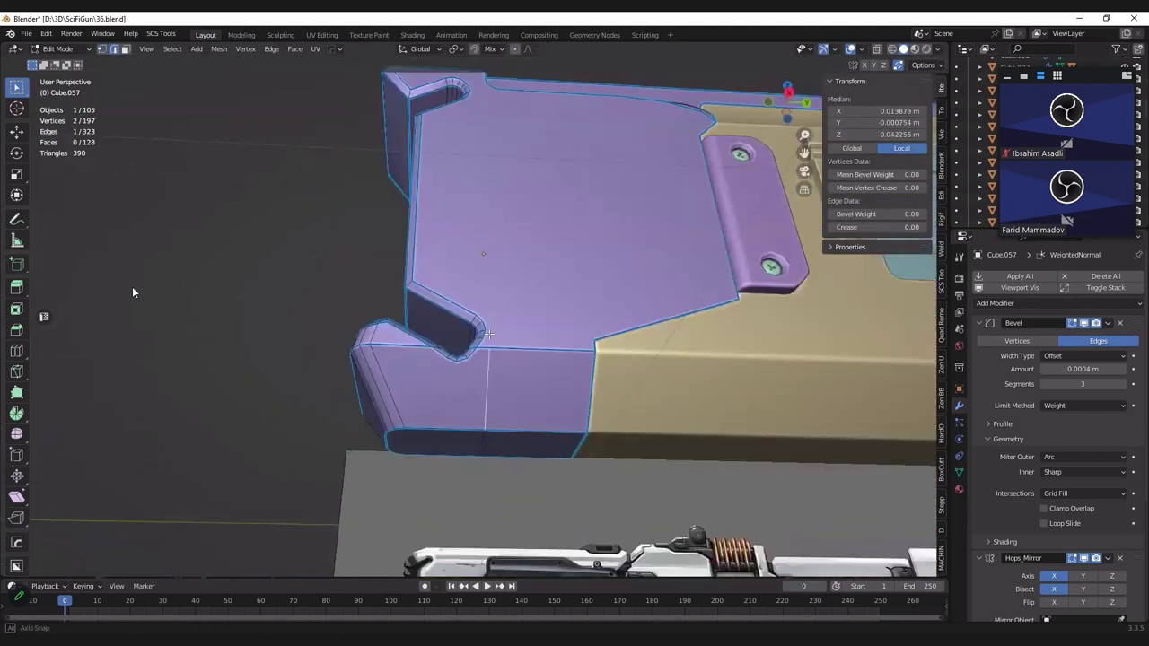
pyautogui.moveTo(489, 334)
pyautogui.mouseDown(button='middle')
pyautogui.moveTo(499, 358)
pyautogui.moveTo(577, 297)
pyautogui.mouseUp(button='middle')
pyautogui.hotkey('ctrl', 'x')
pyautogui.press('1')
pyautogui.hotkey('ctrl', 'z')
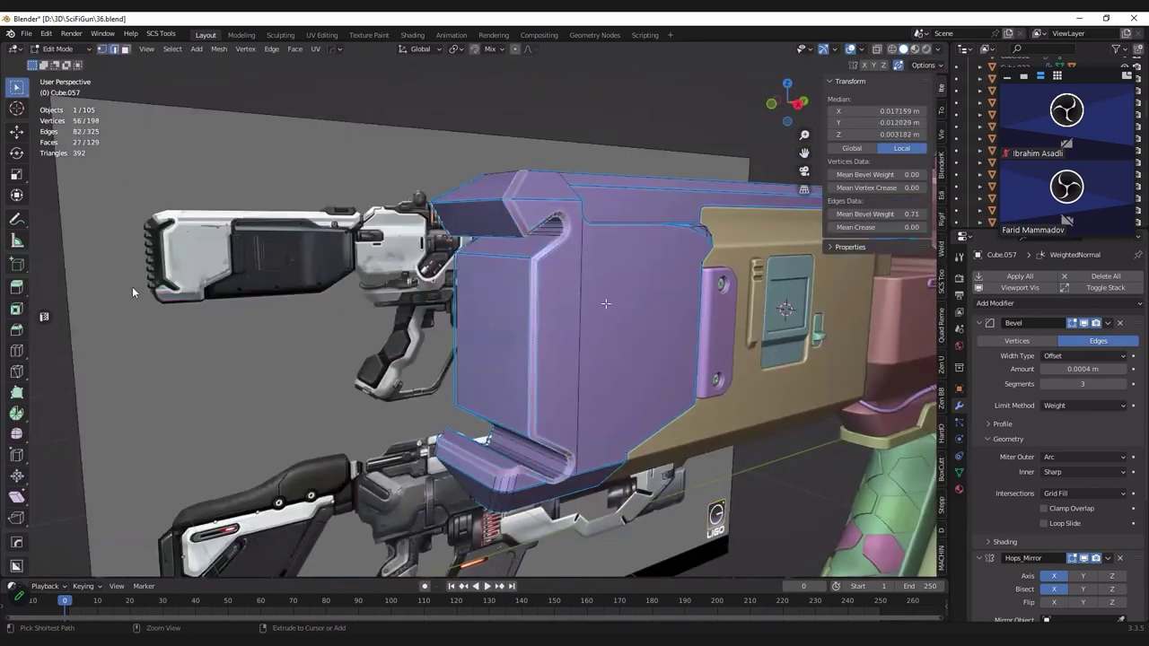
# Step: Undo the old bevel and reselect the outline and lower slot edges
pyautogui.hotkey('ctrl', 'z')
pyautogui.hotkey('ctrl', 'z')
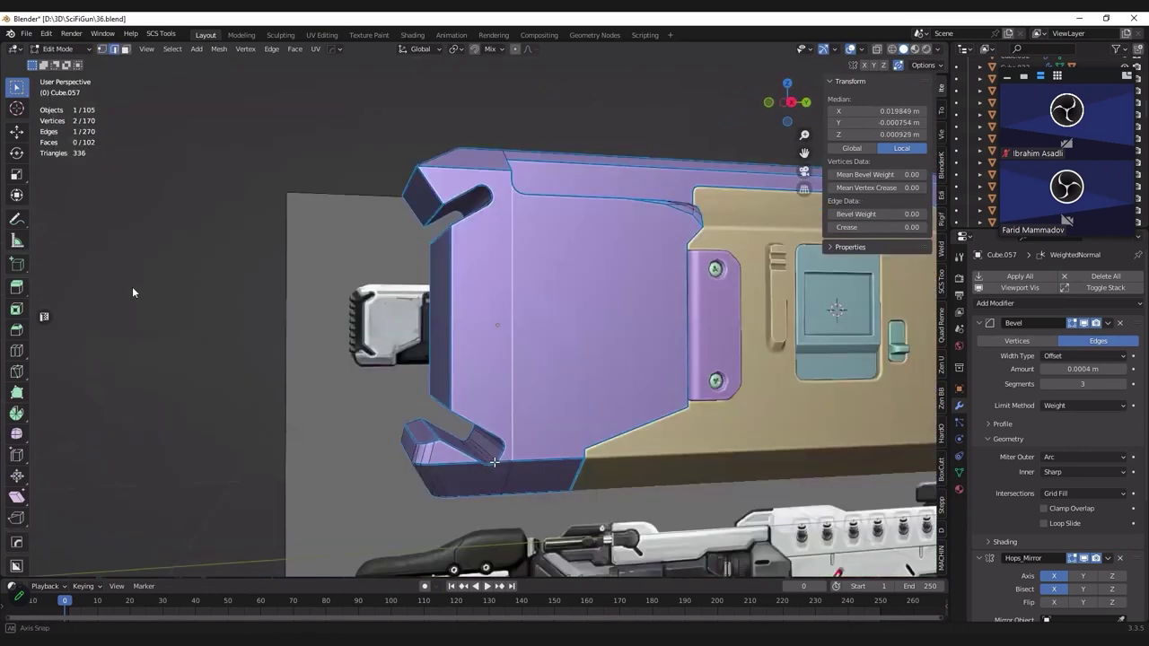
pyautogui.hotkey('ctrl', 'x')
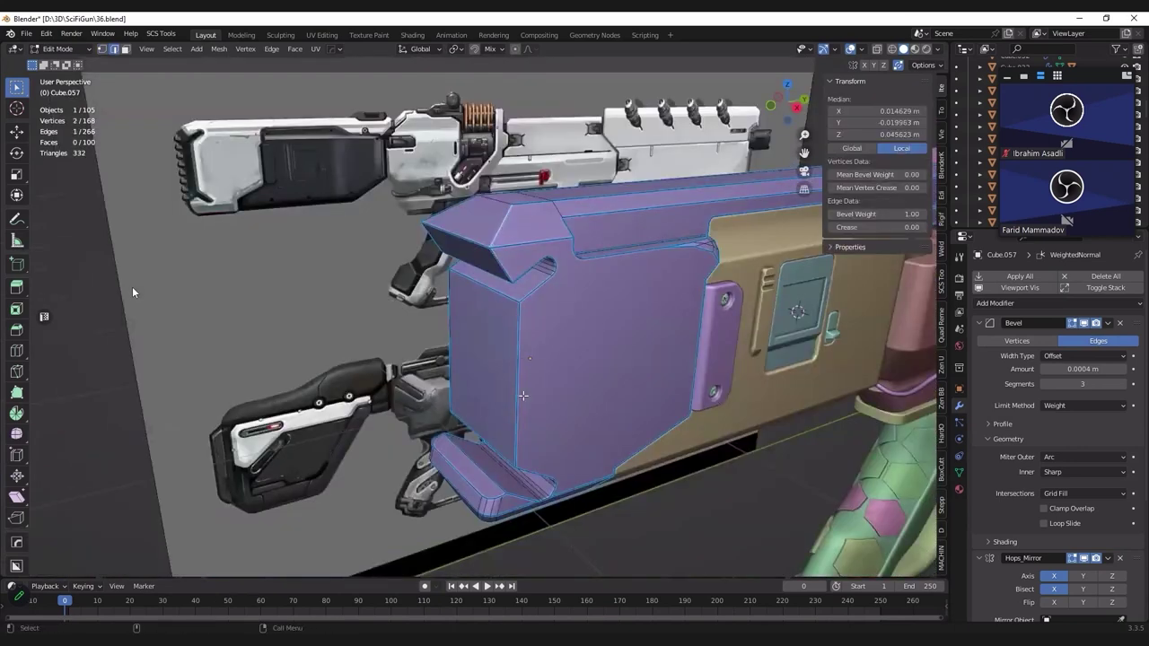
pyautogui.moveTo(529, 345); pyautogui.dragTo(540, 317, button='middle')
pyautogui.keyDown('ctrl'); pyautogui.click(551, 395); pyautogui.keyUp('ctrl')
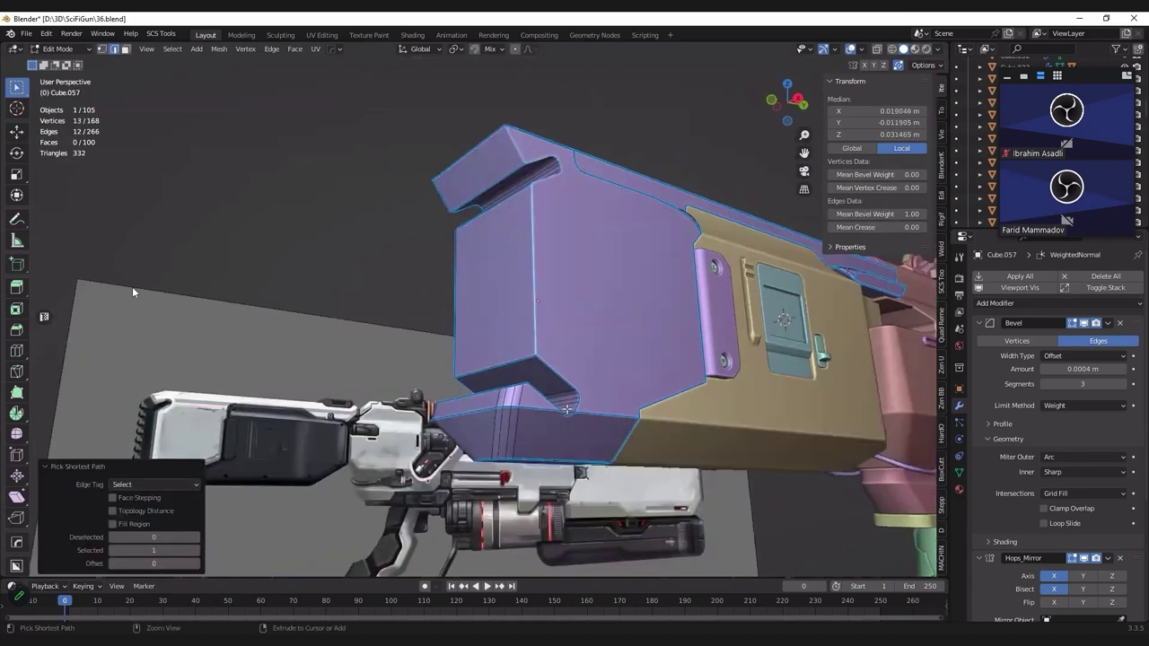
pyautogui.moveTo(533, 401)
pyautogui.mouseDown(button='middle')
pyautogui.moveTo(513, 383)
pyautogui.moveTo(505, 392)
pyautogui.mouseUp(button='middle')
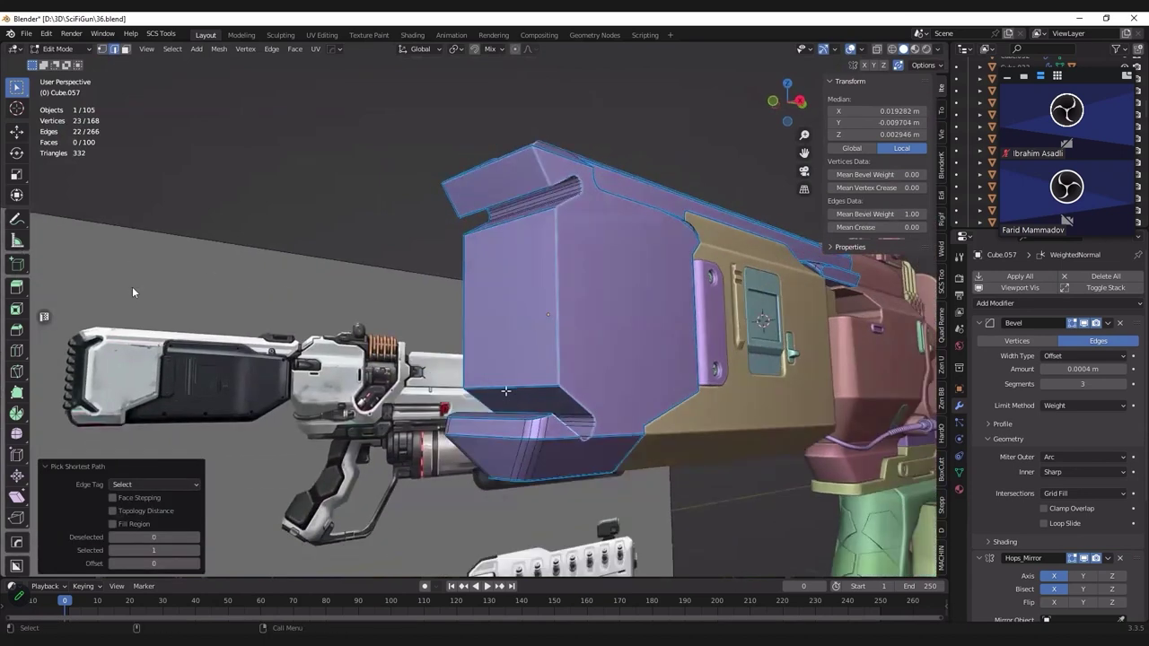
pyautogui.keyDown('ctrl'); pyautogui.click(532, 351); pyautogui.keyUp('ctrl')
pyautogui.moveTo(531, 352)
pyautogui.mouseDown(button='middle')
pyautogui.moveTo(572, 386)
pyautogui.moveTo(541, 420)
pyautogui.moveTo(484, 342)
pyautogui.moveTo(152, 448)
pyautogui.mouseUp(button='middle')
# Step: Bevel the selected cutout edges and compare the result with loop slide on and off
pyautogui.hotkey('ctrl', 'b')
pyautogui.click(540, 420)
pyautogui.click(140, 458)
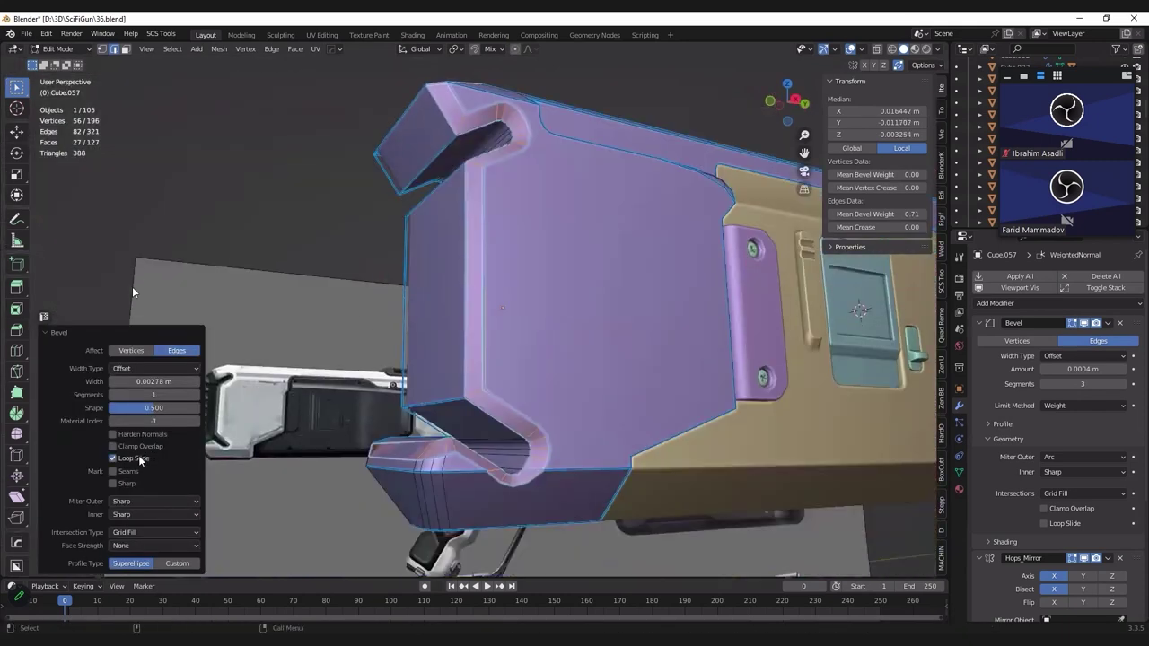
pyautogui.click(139, 459)
pyautogui.click(133, 459)
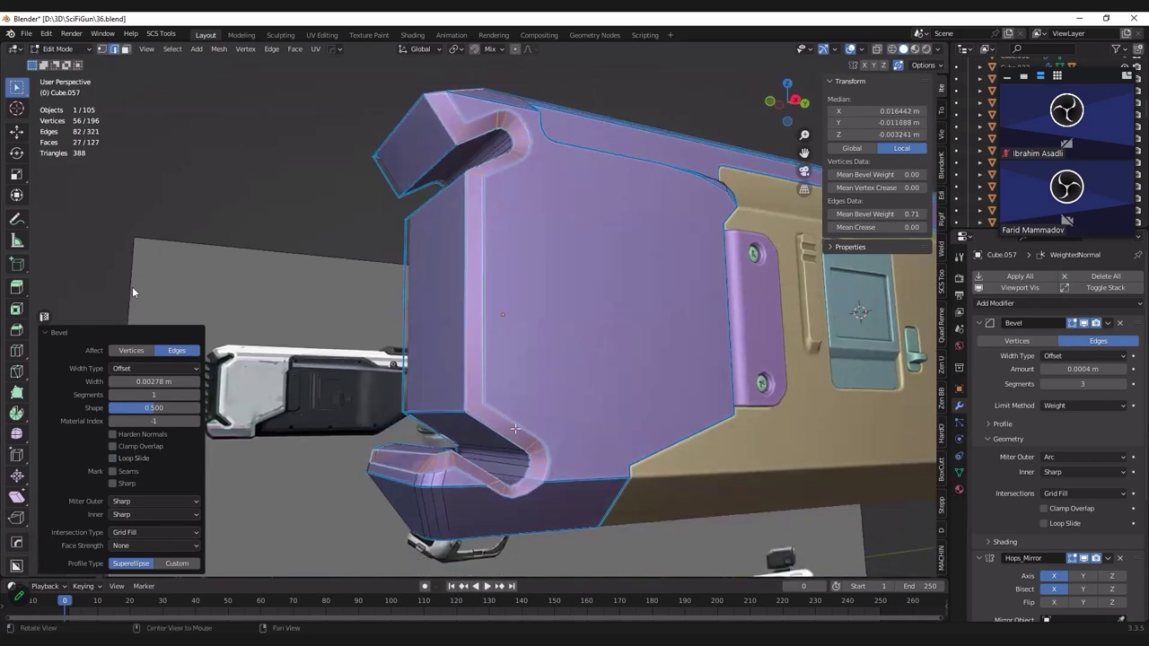
pyautogui.moveTo(507, 372); pyautogui.dragTo(516, 377, button='middle')
pyautogui.moveTo(132, 291); pyautogui.dragTo(156, 457, button='middle')
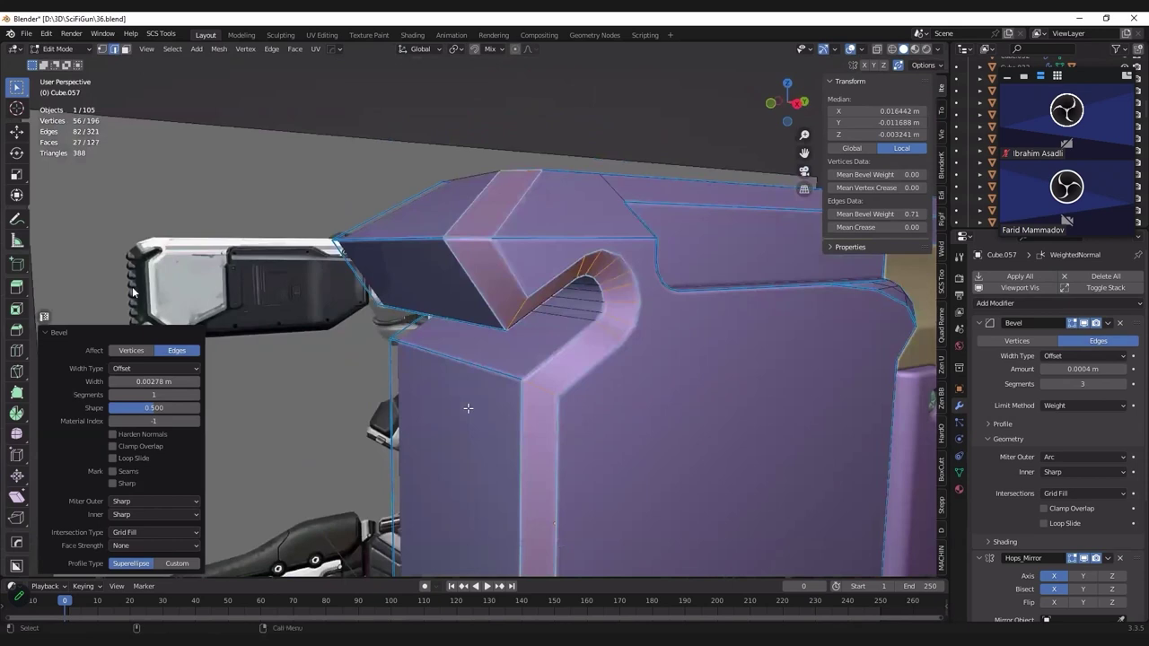
pyautogui.click(156, 458)
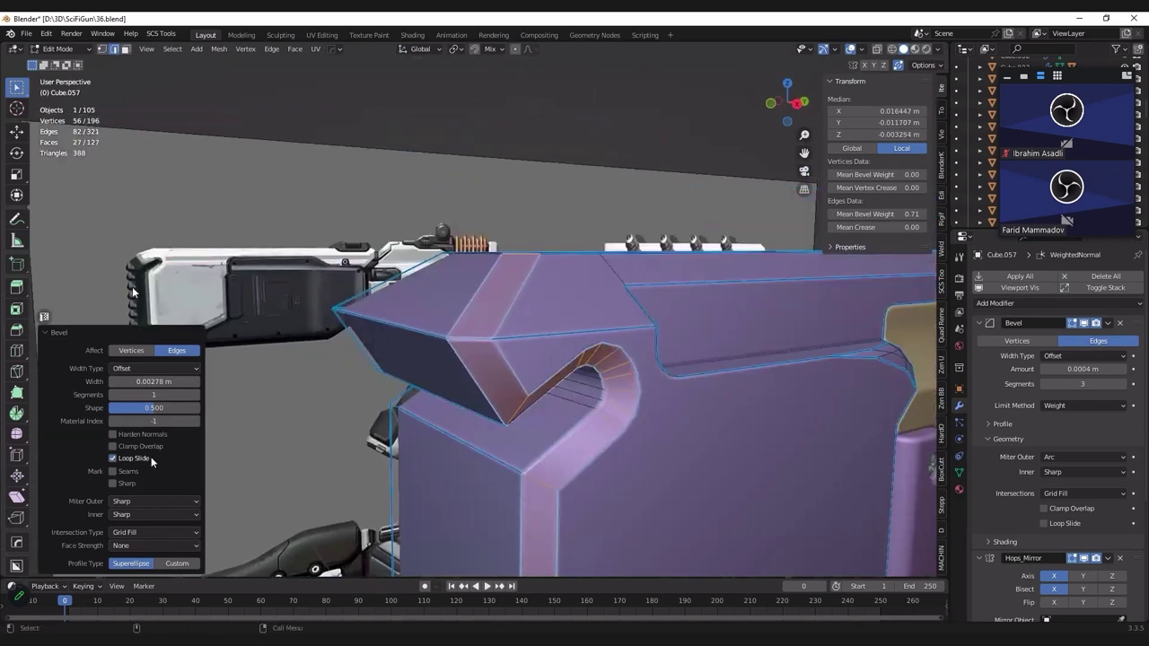
pyautogui.scroll(-3, 133, 292)
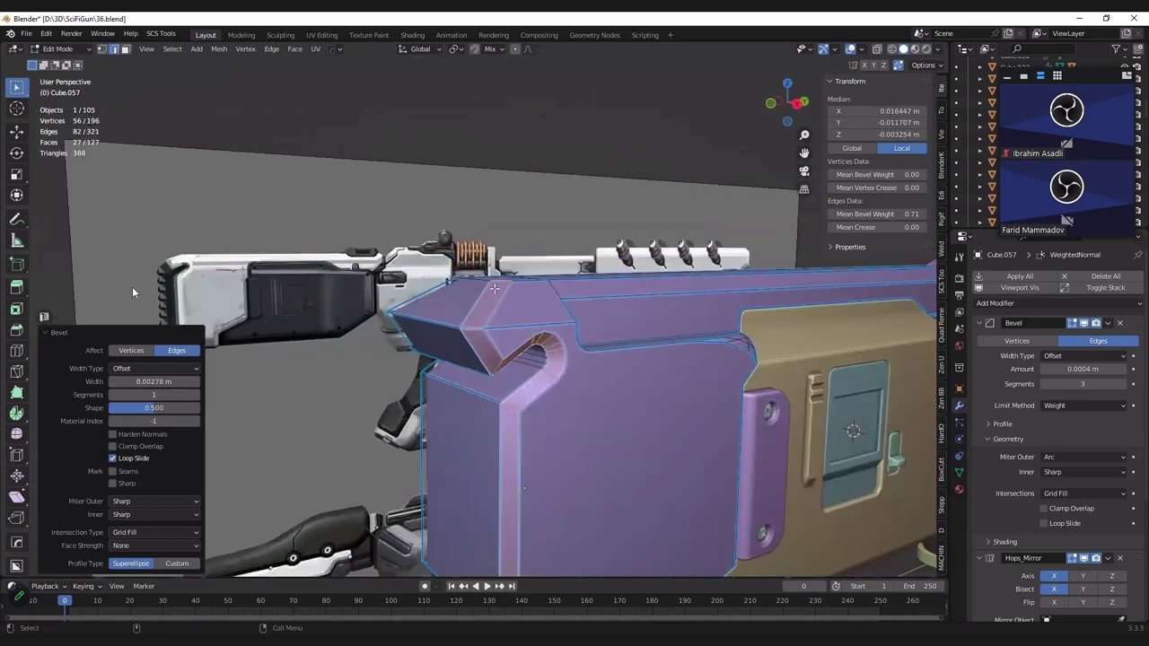
pyautogui.press('KP_Decimal')
# Step: Replace the narrow bevel with a wider one and check it in Object Mode
pyautogui.hotkey('ctrl', 'z')
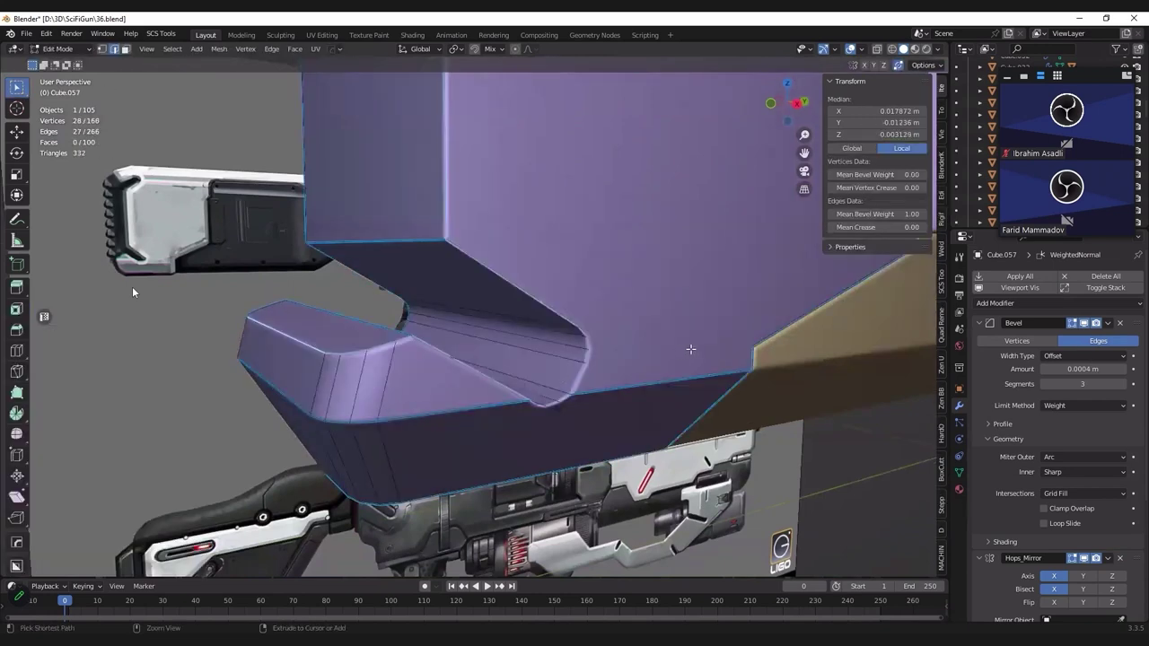
pyautogui.hotkey('ctrl', 'b')
pyautogui.click(718, 370)
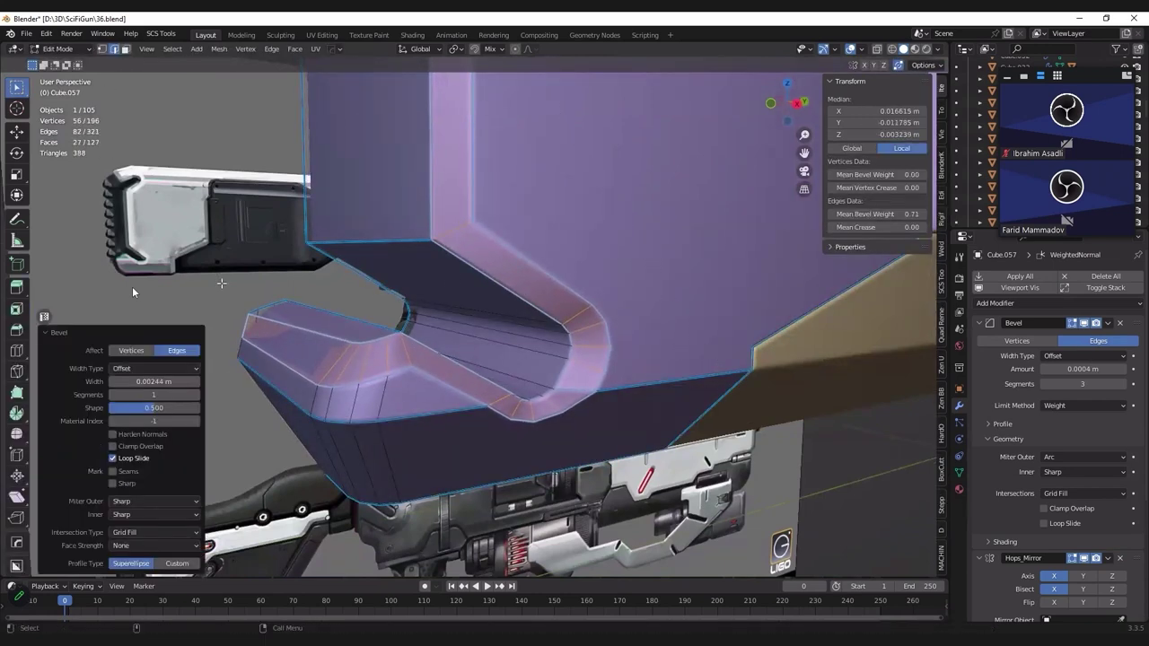
pyautogui.press('Tab')
pyautogui.moveTo(445, 300); pyautogui.dragTo(682, 272, button='middle')
# Step: Re-bevel the cutout edges to about 0.00239 m and inspect the shading
pyautogui.press('Tab')
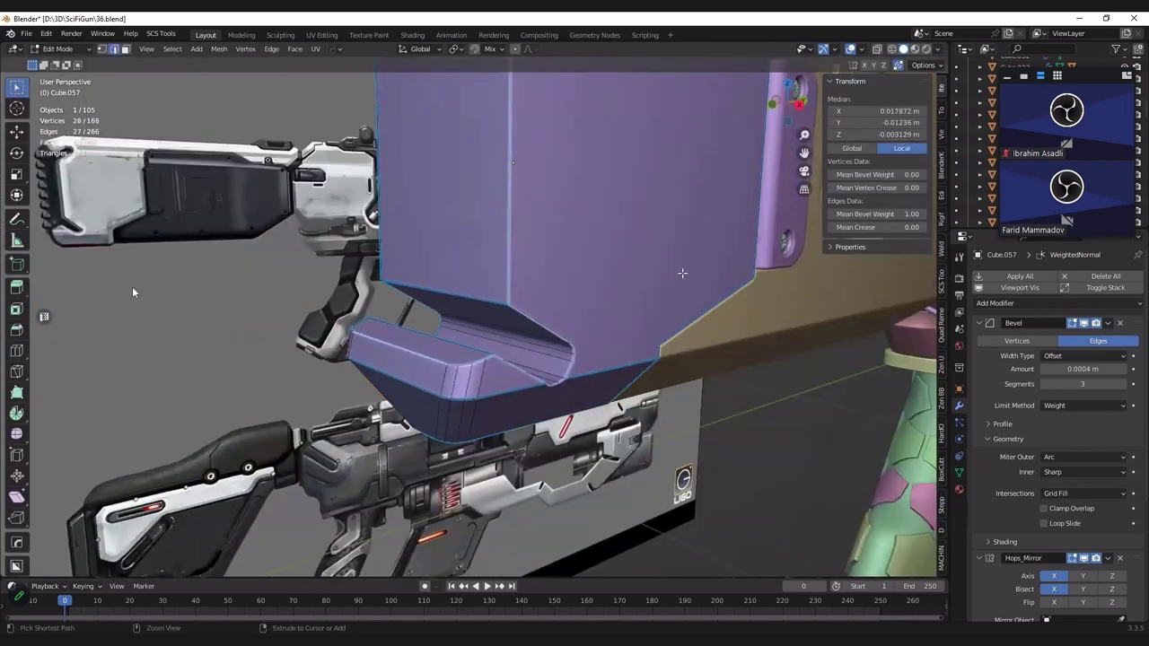
pyautogui.hotkey('ctrl', 'b')
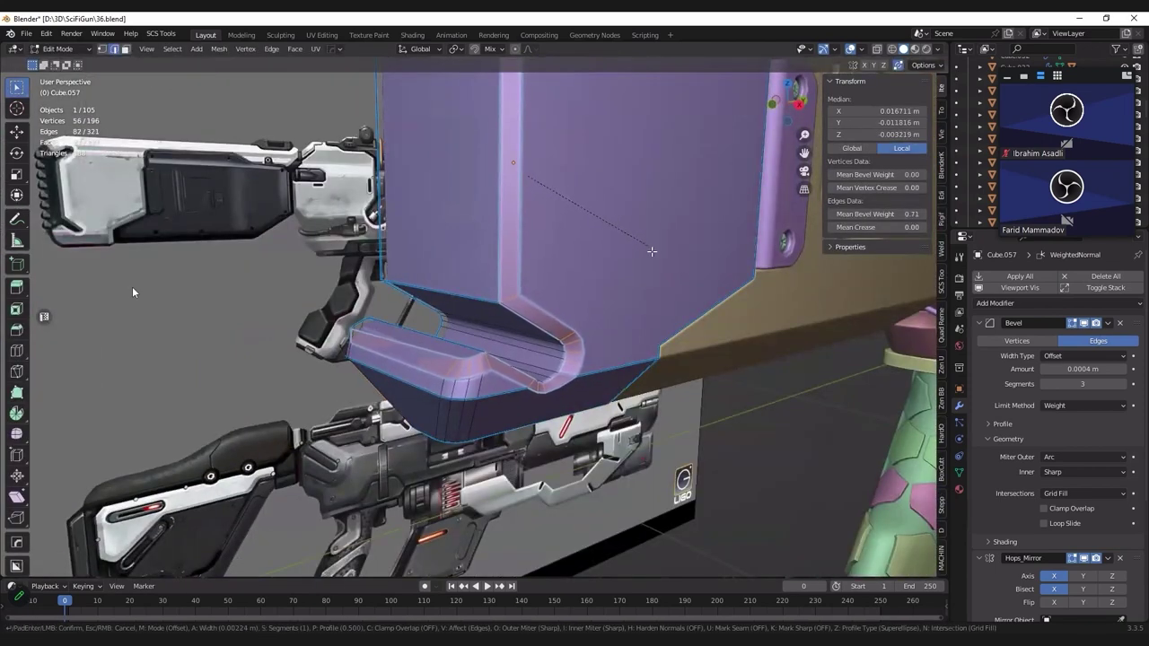
pyautogui.click(653, 256)
pyautogui.moveTo(653, 256); pyautogui.dragTo(451, 310, button='middle')
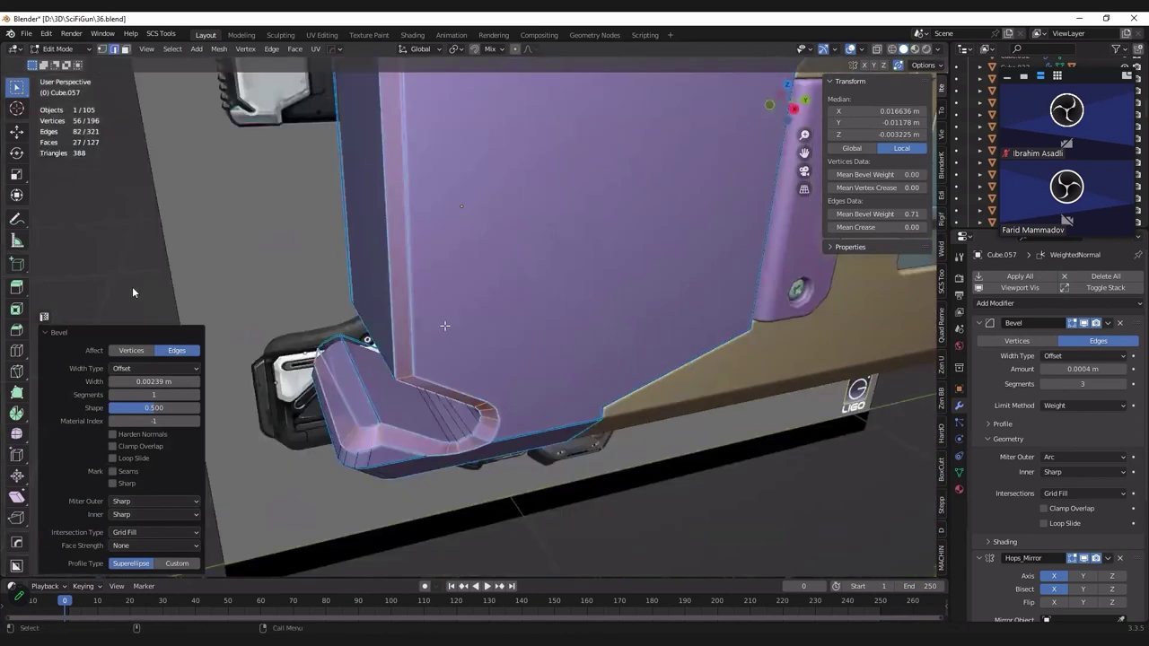
pyautogui.press('Tab')
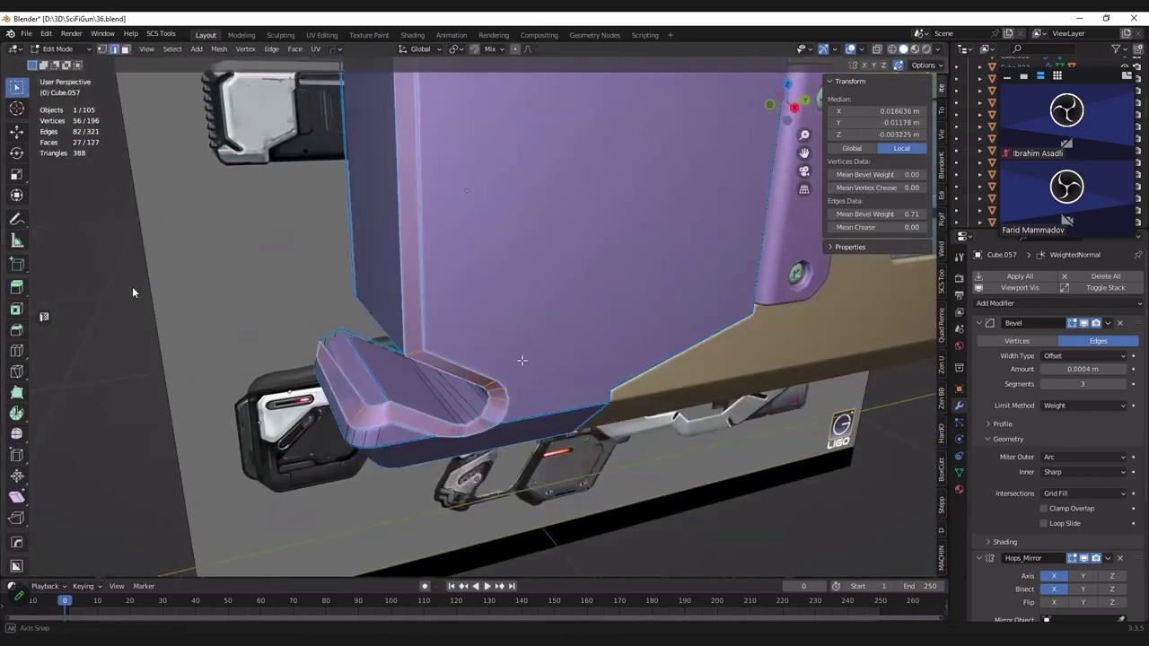
pyautogui.press('Tab')
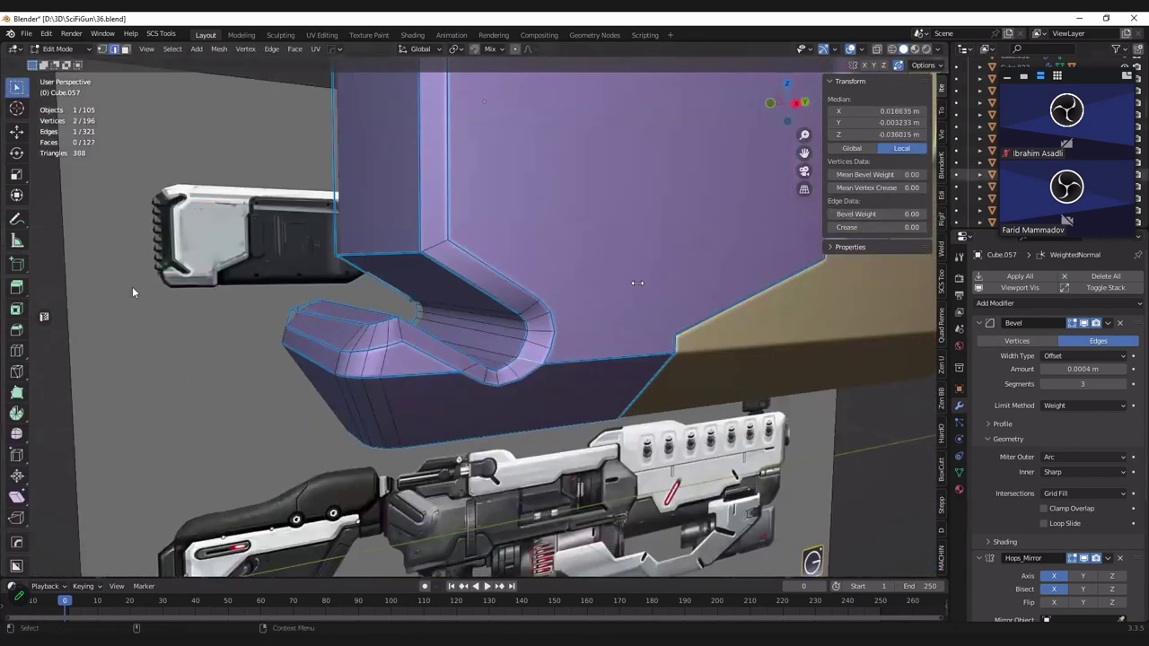
# Step: Bevel the long upper channel edge path of the purple front piece
pyautogui.press('Tab')
pyautogui.moveTo(664, 317); pyautogui.dragTo(595, 319, button='middle')
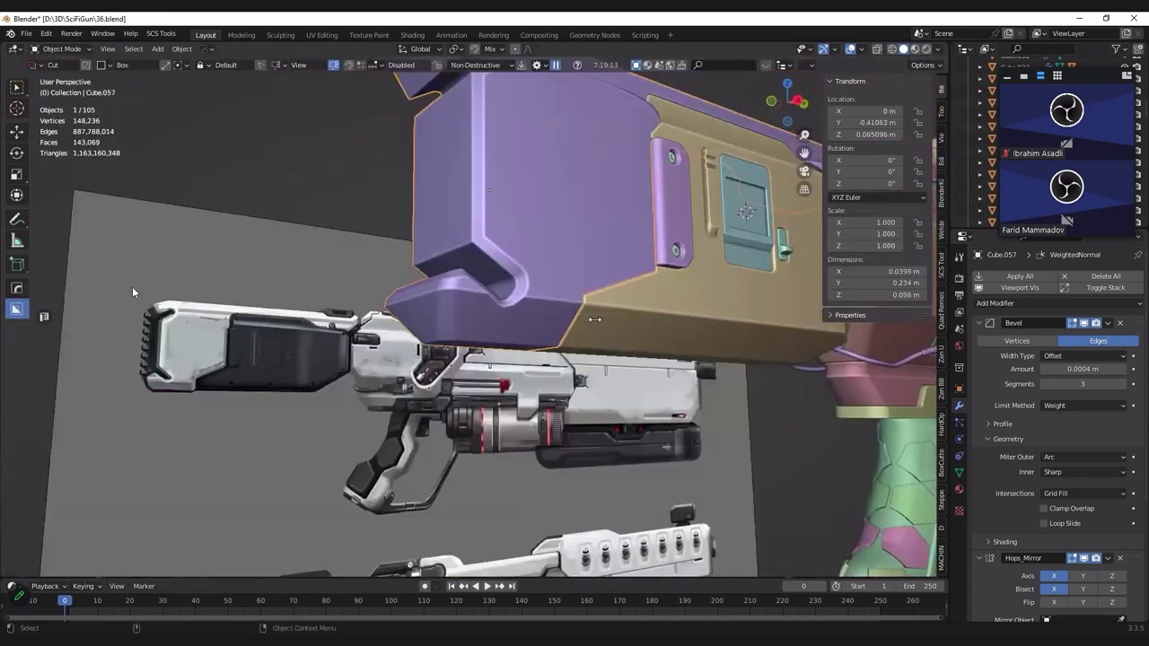
pyautogui.moveTo(631, 363); pyautogui.dragTo(133, 293, button='middle')
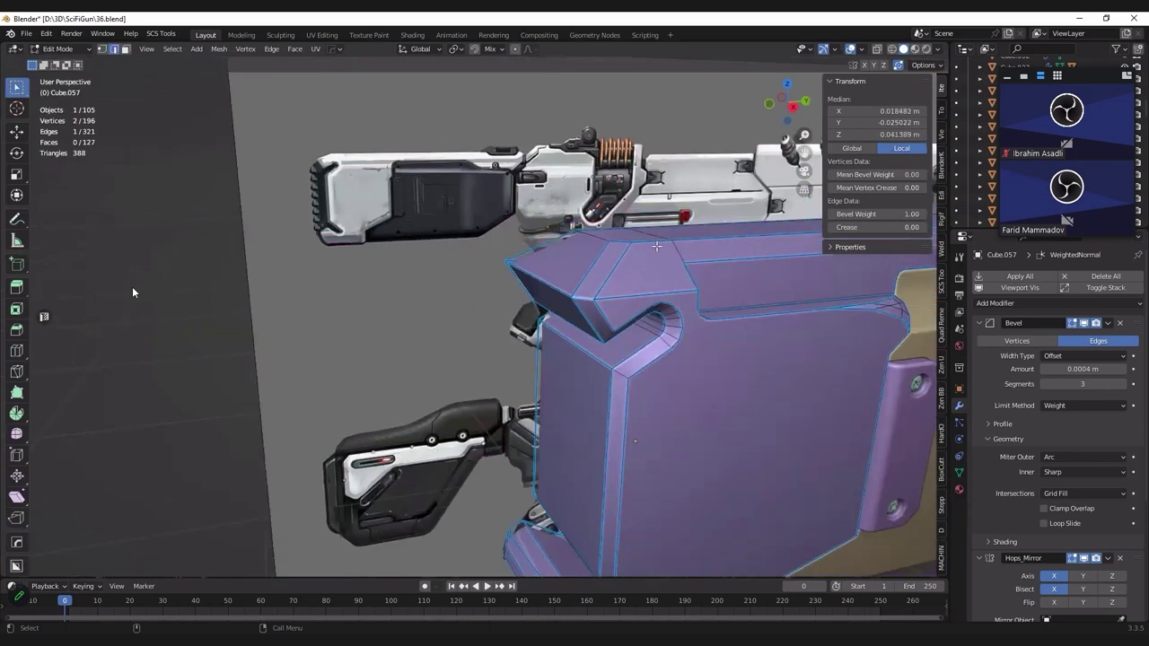
pyautogui.press('KP_3')
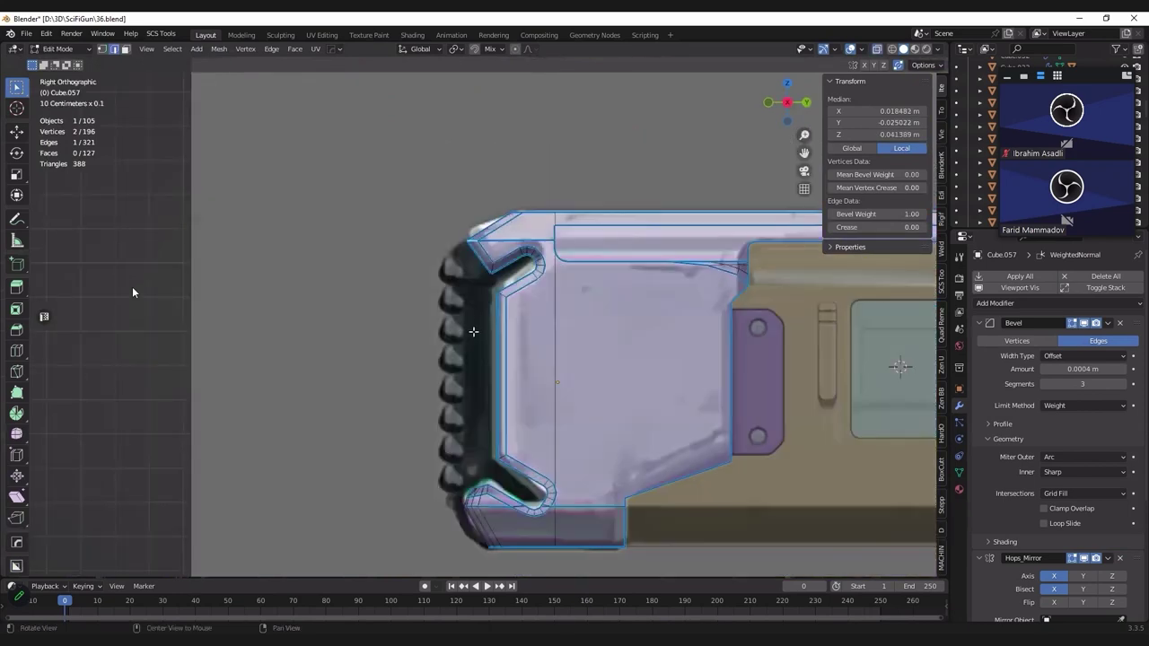
pyautogui.scroll(3, 431, 332)
pyautogui.scroll(2, 385, 335)
pyautogui.press('q')
pyautogui.click(512, 326)
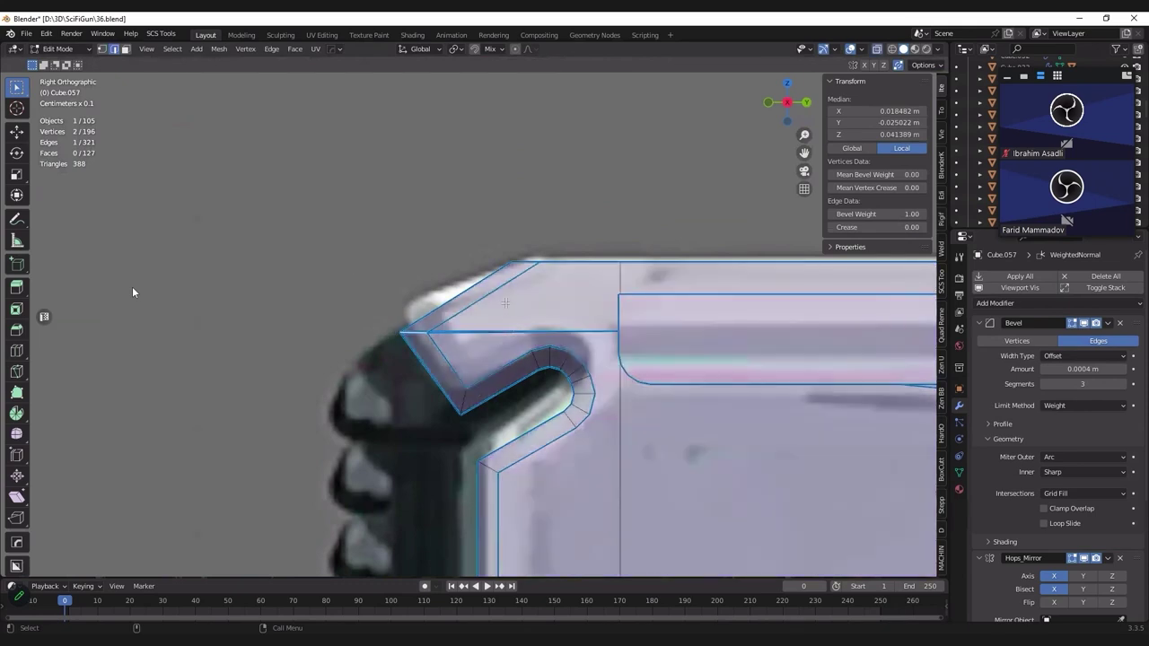
pyautogui.scroll(-1, 553, 248)
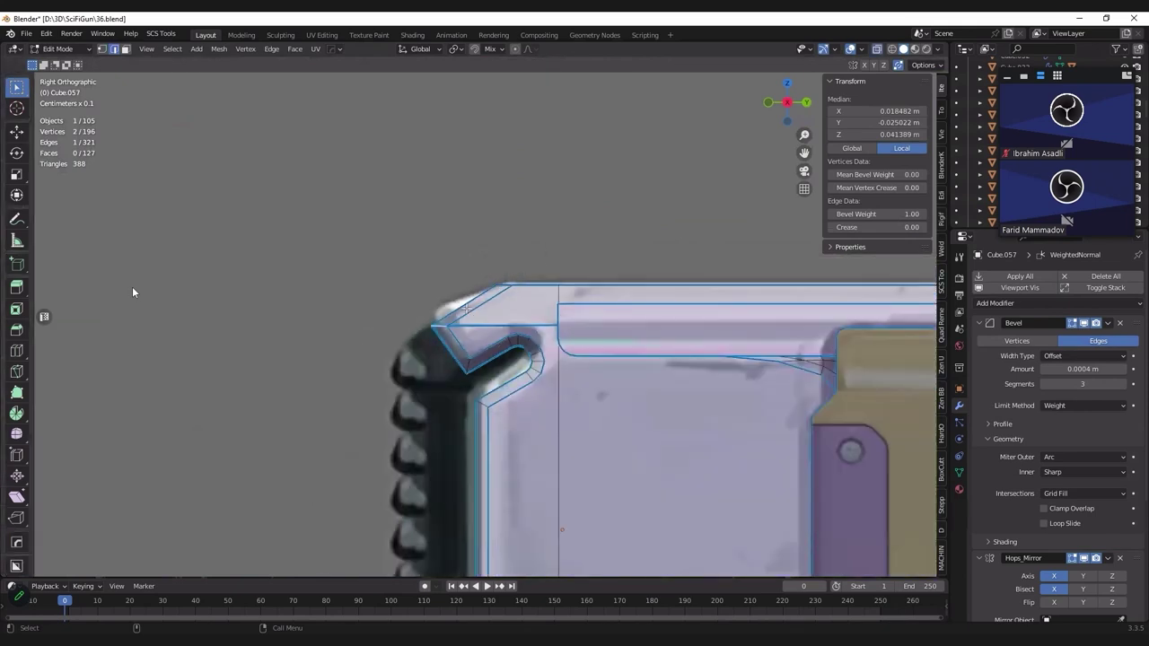
pyautogui.moveTo(132, 292); pyautogui.dragTo(132, 291, button='middle')
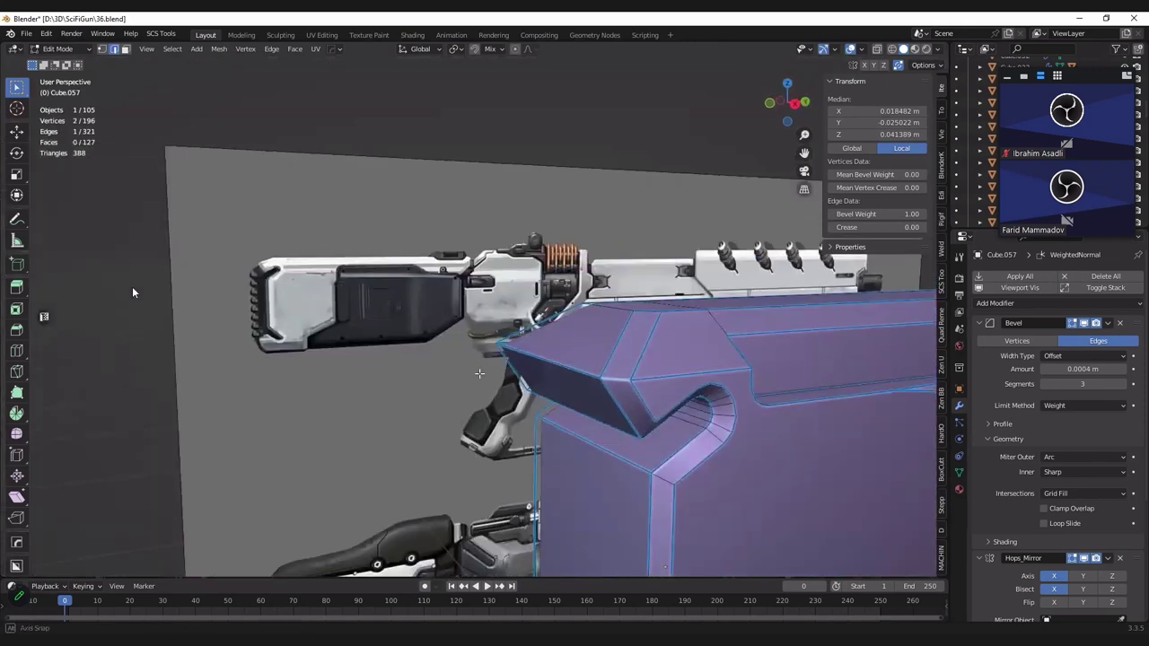
pyautogui.moveTo(479, 373)
pyautogui.mouseDown(button='middle')
pyautogui.moveTo(464, 387)
pyautogui.moveTo(664, 339)
pyautogui.mouseUp(button='middle')
pyautogui.keyDown('ctrl'); pyautogui.click(668, 339); pyautogui.keyUp('ctrl')
pyautogui.hotkey('ctrl', 'b')
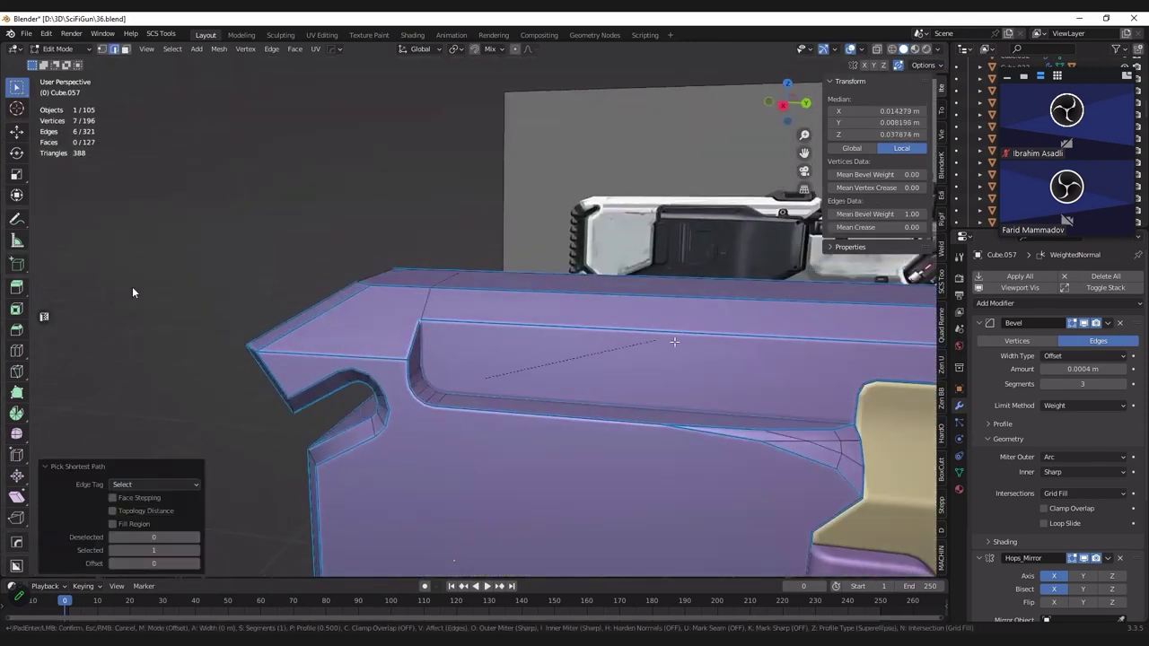
pyautogui.click(674, 341)
# Step: Give the purple block's chamfer edges a bevel weight of 1.00
pyautogui.press('Tab')
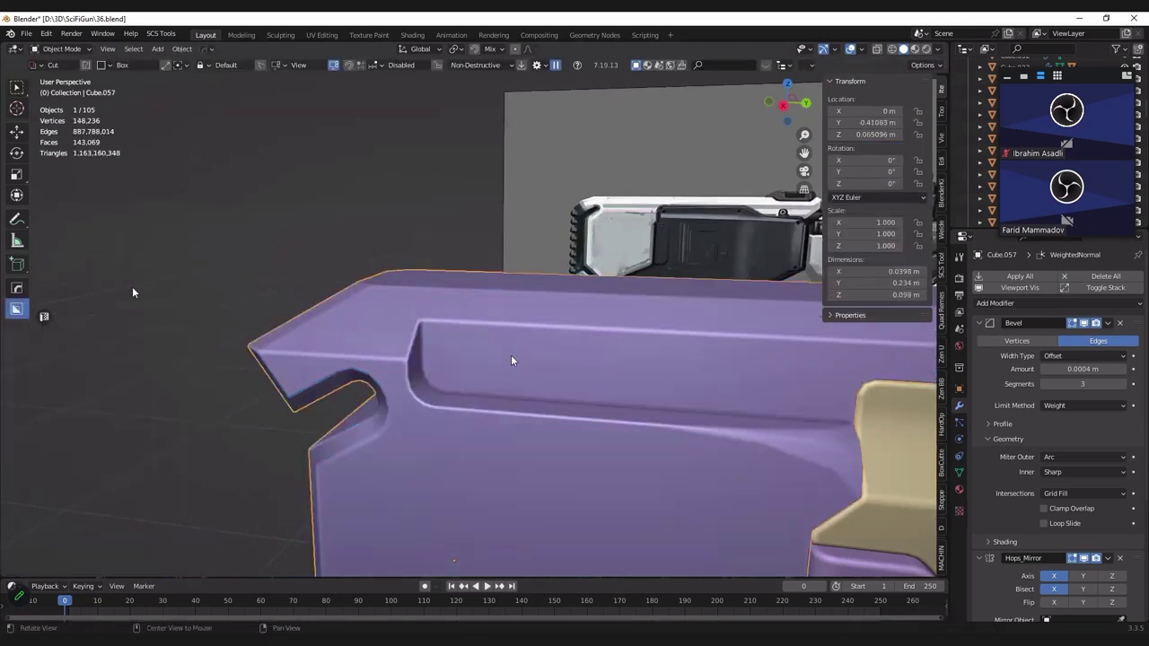
pyautogui.moveTo(511, 360)
pyautogui.mouseDown(button='middle')
pyautogui.moveTo(560, 357)
pyautogui.moveTo(498, 361)
pyautogui.moveTo(504, 327)
pyautogui.moveTo(657, 207)
pyautogui.mouseUp(button='middle')
pyautogui.press('Tab')
pyautogui.click(539, 359)
pyautogui.press('Tab')
pyautogui.hotkey('alt', 'w')
pyautogui.press('Tab')
pyautogui.press('Return')
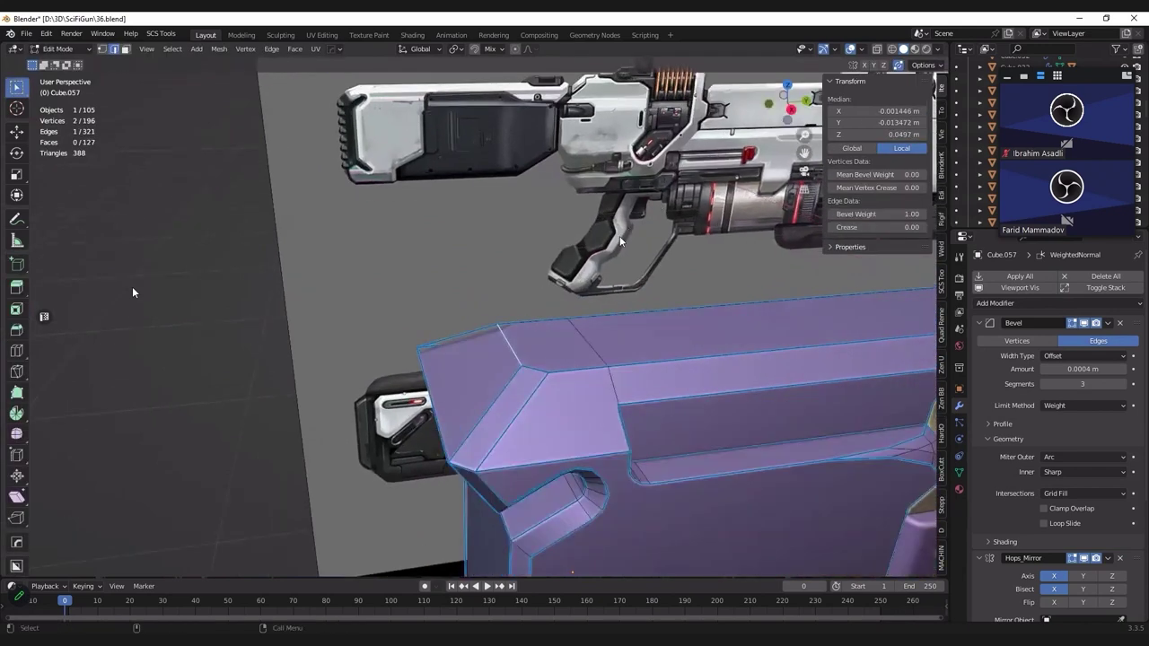
pyautogui.press('Tab')
# Step: Save 36.blend, then frame the purple front end in side view
pyautogui.scroll(-5, 721, 266)
pyautogui.moveTo(721, 265)
pyautogui.mouseDown(button='middle')
pyautogui.moveTo(556, 302)
pyautogui.moveTo(429, 297)
pyautogui.mouseUp(button='middle')
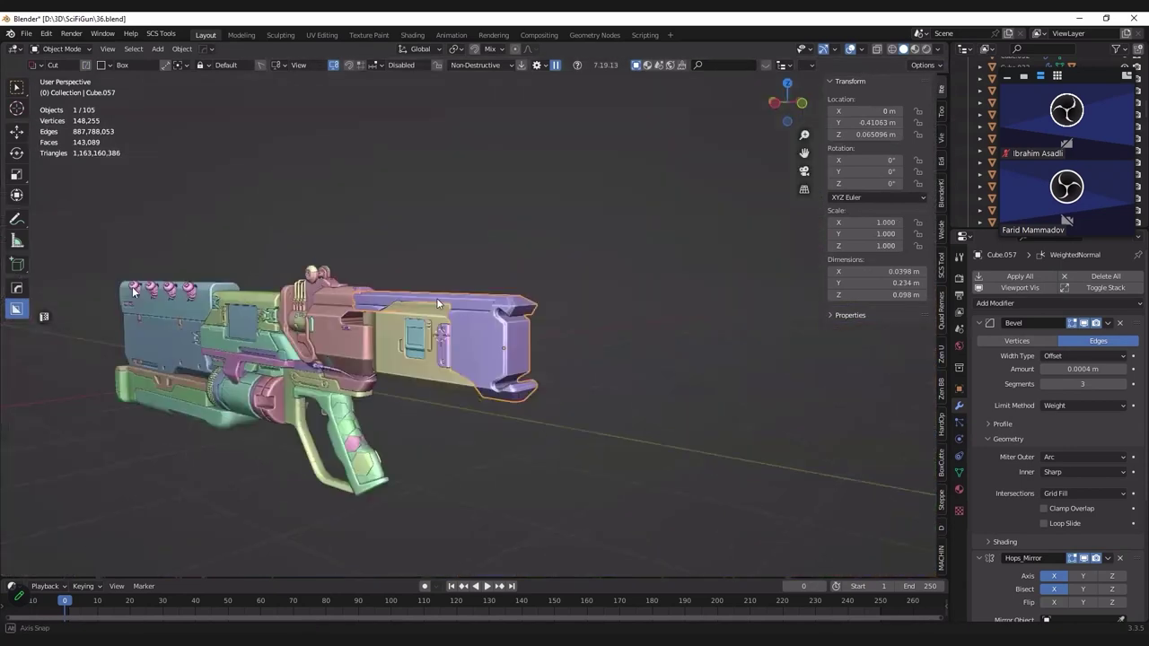
pyautogui.scroll(4, 428, 297)
pyautogui.hotkey('ctrl', 's')
pyautogui.scroll(3, 312, 347)
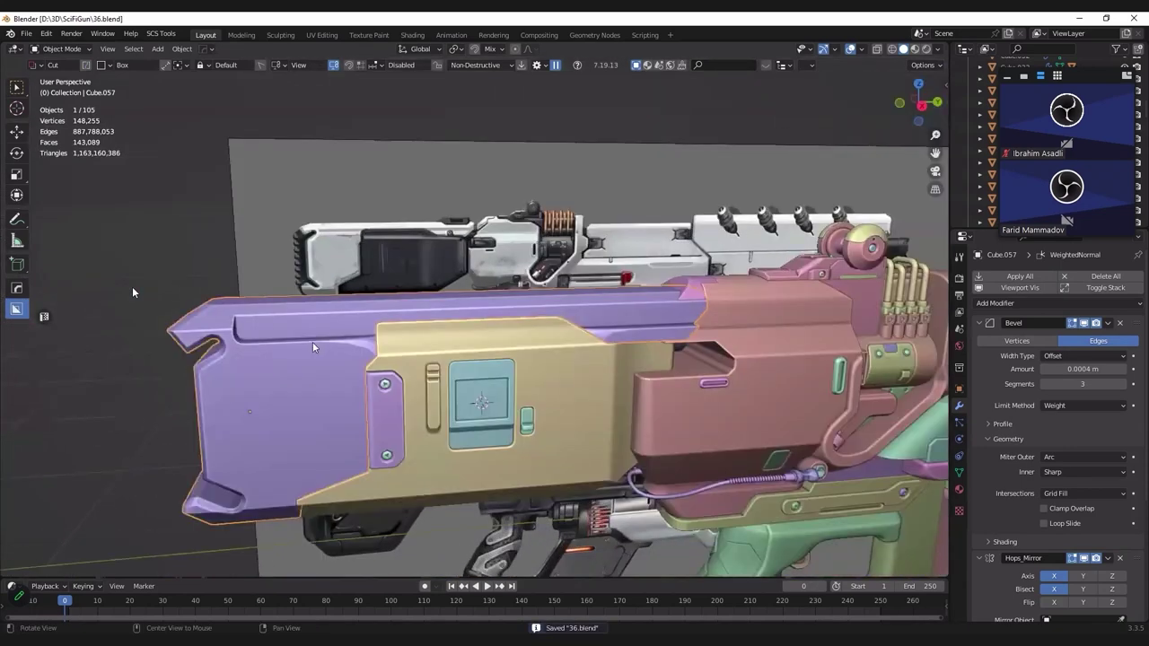
pyautogui.scroll(2, 313, 348)
pyautogui.scroll(-1, 312, 347)
pyautogui.press('KP_3')
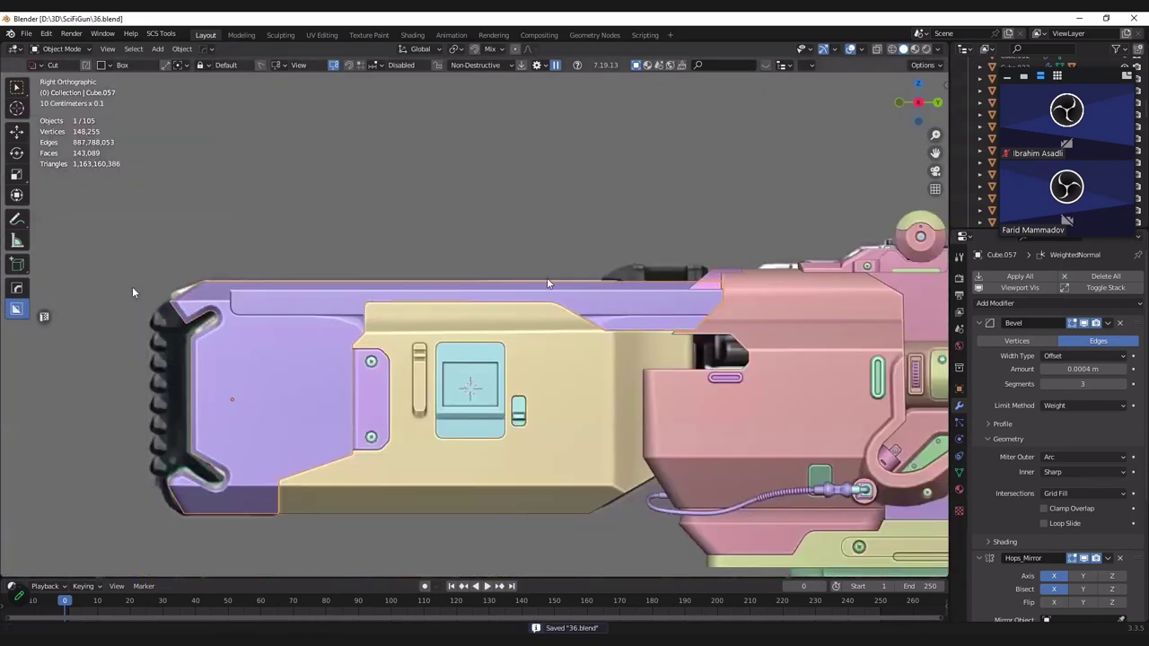
pyautogui.press('KP_Decimal')
pyautogui.press('Tab')
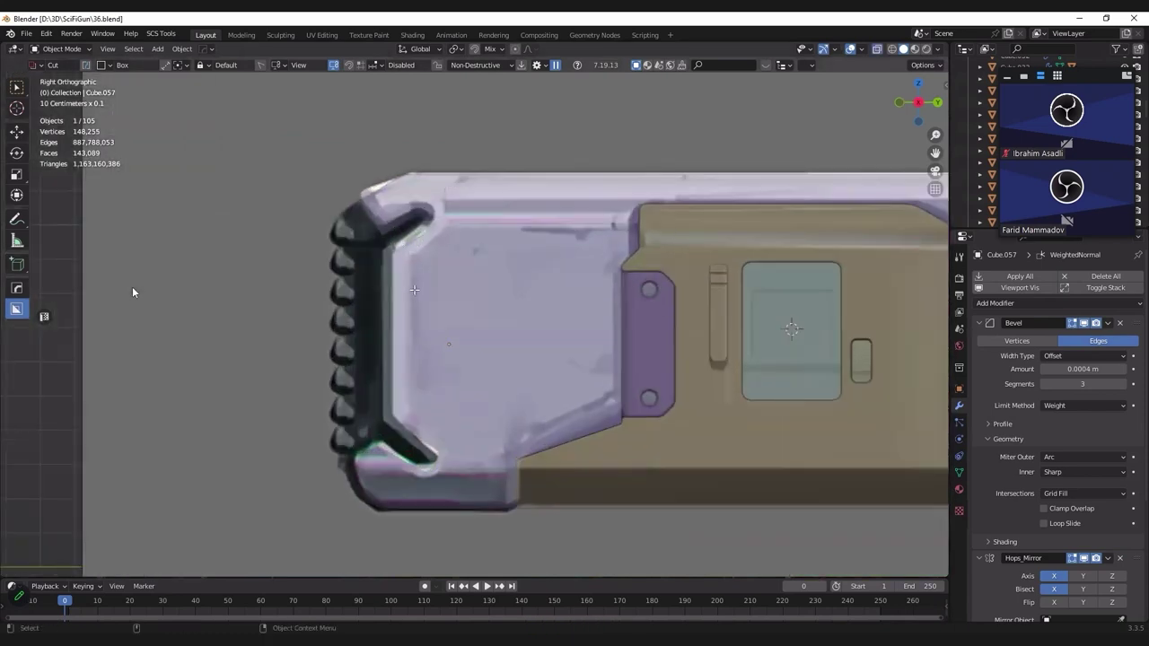
# Step: Select the purple piece's front insert faces, including the ledge's top face
pyautogui.moveTo(467, 204); pyautogui.dragTo(472, 458, button='middle')
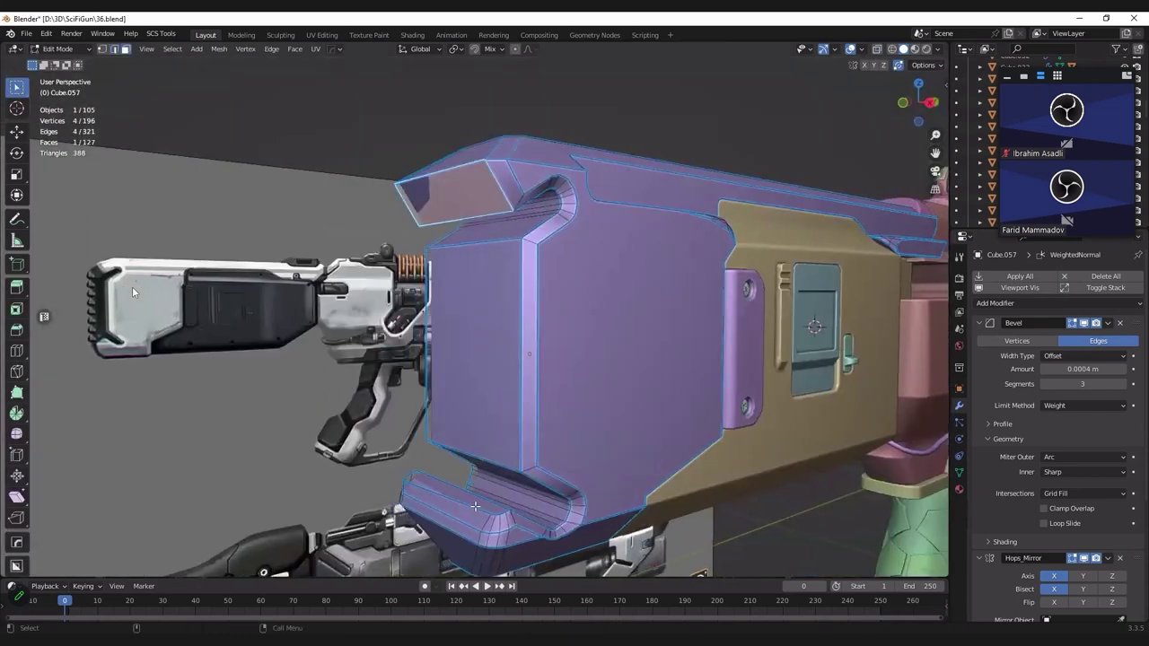
pyautogui.keyDown('ctrl'); pyautogui.click(507, 449); pyautogui.keyUp('ctrl')
pyautogui.keyDown('ctrl'); pyautogui.click(498, 484); pyautogui.keyUp('ctrl')
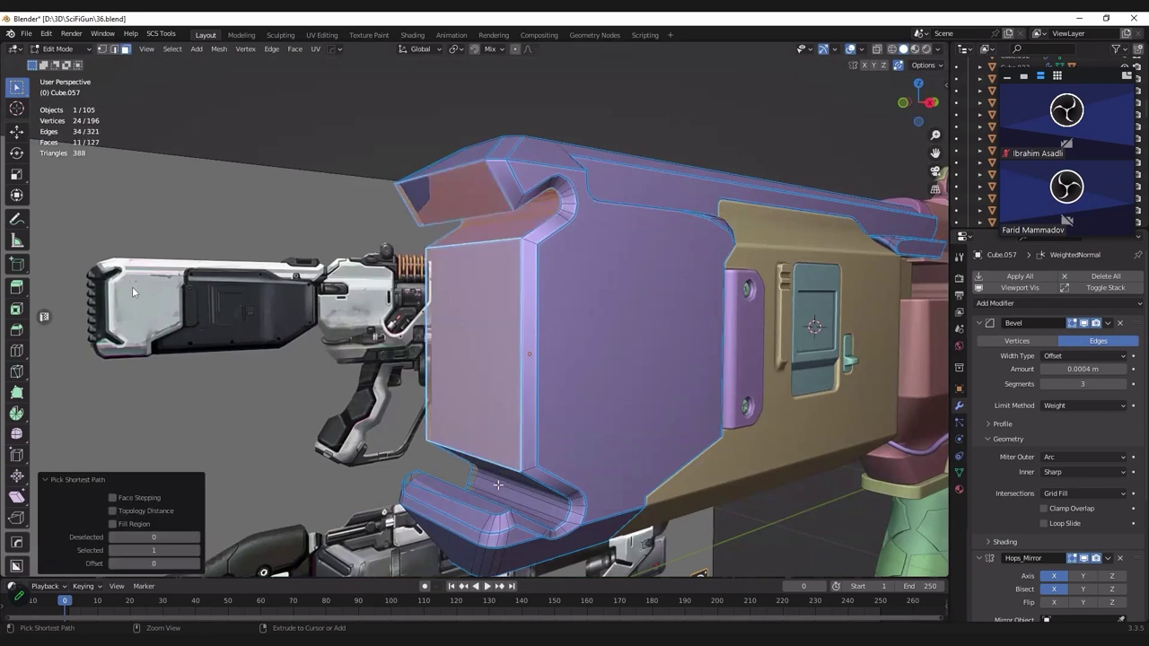
pyautogui.keyDown('ctrl'); pyautogui.click(498, 485); pyautogui.keyUp('ctrl')
pyautogui.moveTo(497, 485)
pyautogui.mouseDown(button='middle')
pyautogui.moveTo(429, 421)
pyautogui.moveTo(446, 435)
pyautogui.mouseUp(button='middle')
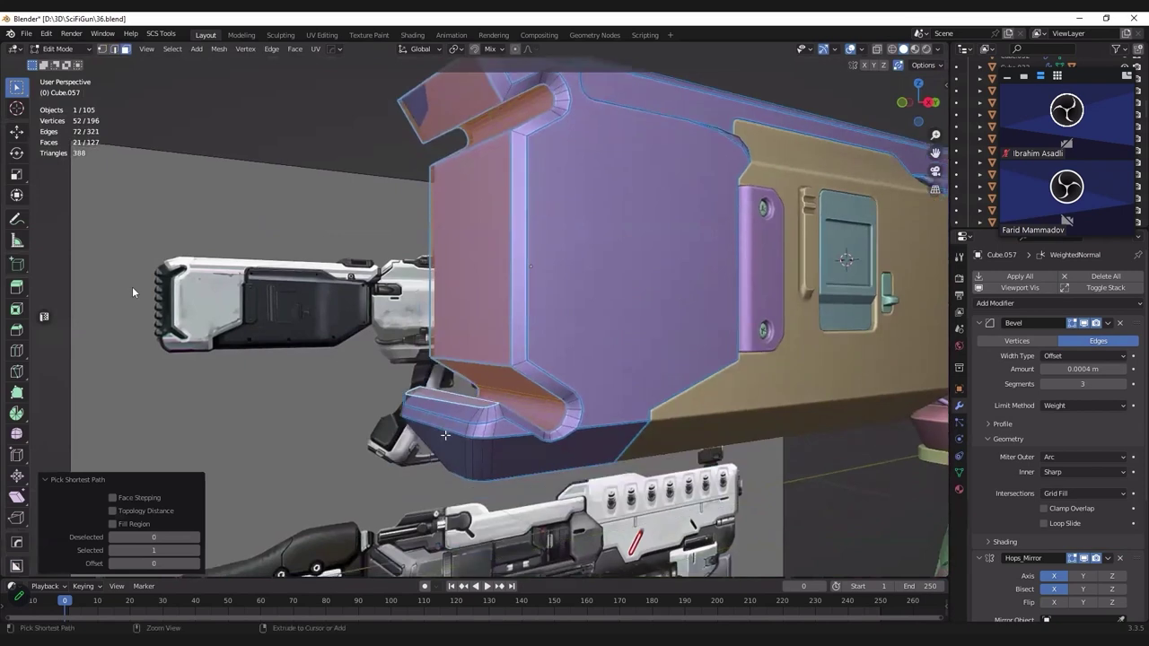
pyautogui.keyDown('ctrl'); pyautogui.click(443, 406); pyautogui.keyUp('ctrl')
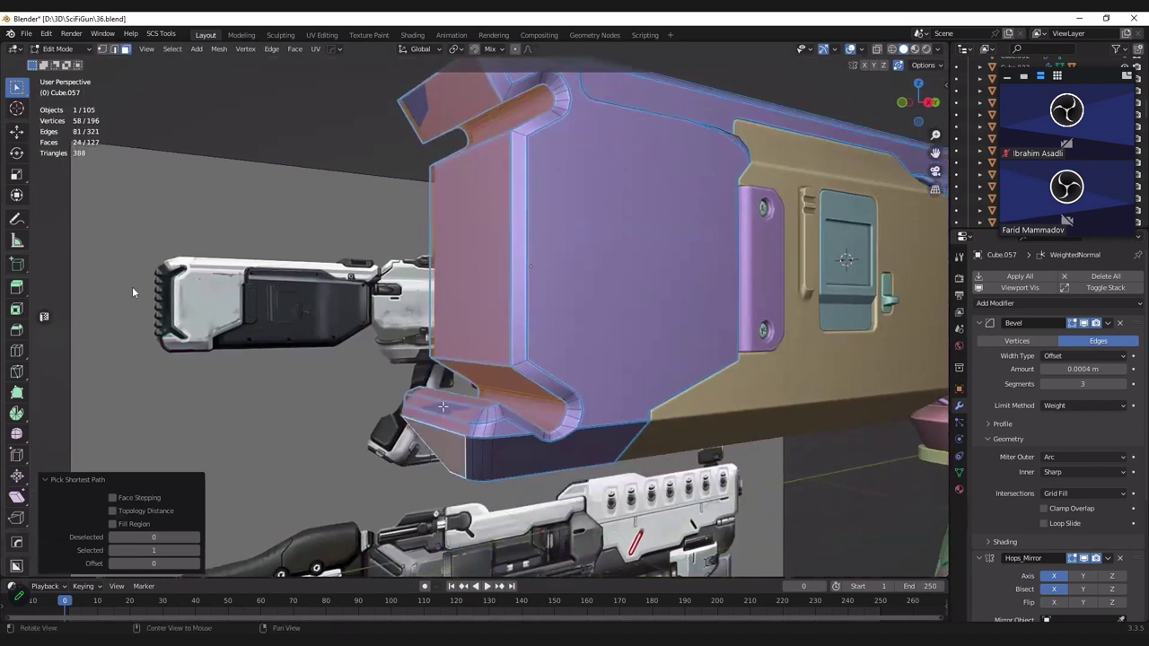
pyautogui.moveTo(440, 353); pyautogui.dragTo(456, 359, button='middle')
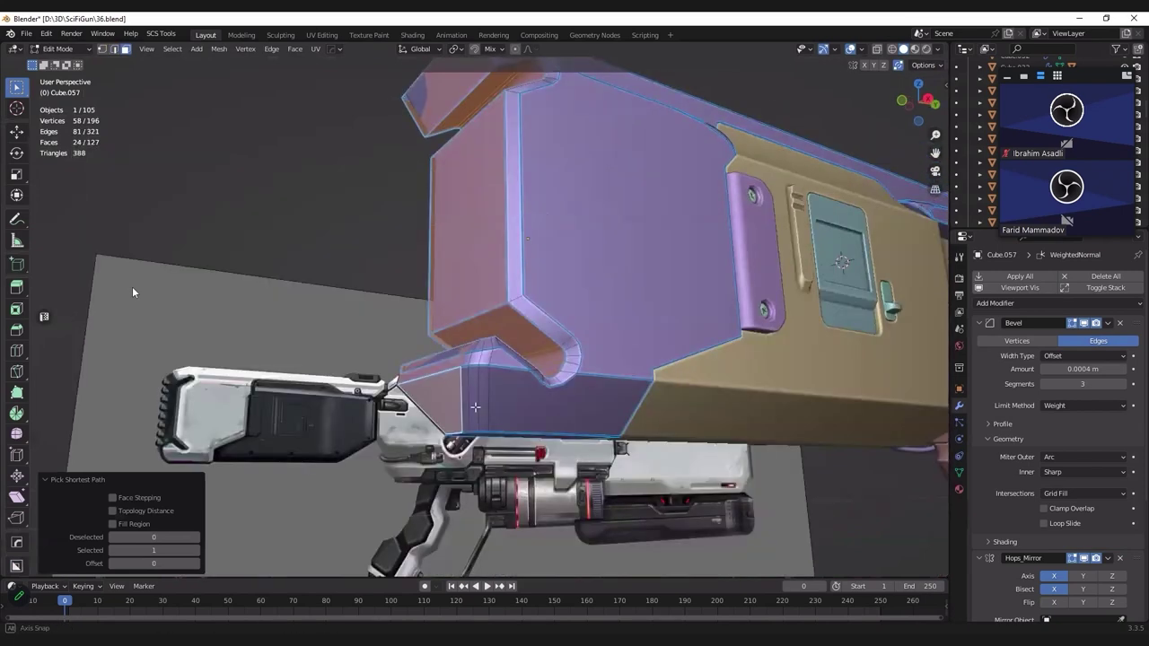
pyautogui.moveTo(475, 406)
pyautogui.mouseDown(button='middle')
pyautogui.moveTo(575, 336)
pyautogui.moveTo(454, 328)
pyautogui.moveTo(476, 254)
pyautogui.mouseUp(button='middle')
# Step: Separate the selected faces into a new object, Cube.064, and edit its vertices
pyautogui.press('p')
pyautogui.click(465, 308)
pyautogui.press('Tab')
pyautogui.press('Tab')
pyautogui.press('1')
pyautogui.click(487, 216)
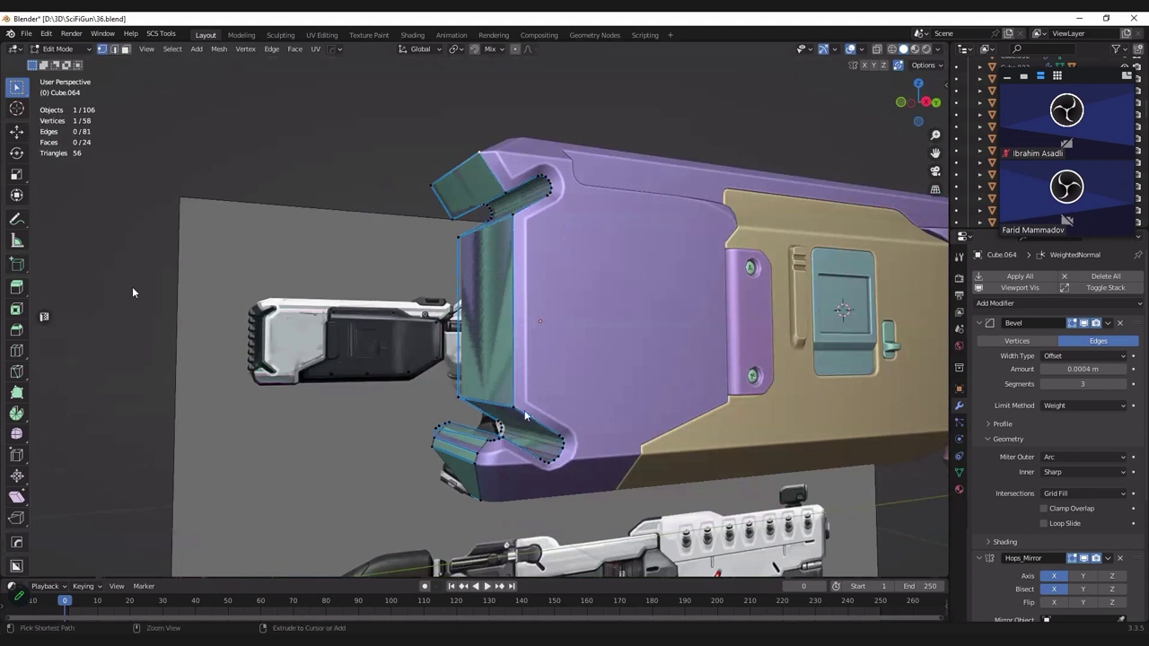
# Step: Fill the loop of rim vertices on the insert with a new cap face
pyautogui.keyDown('ctrl'); pyautogui.click(527, 424); pyautogui.keyUp('ctrl')
pyautogui.keyDown('ctrl'); pyautogui.click(500, 457); pyautogui.keyUp('ctrl')
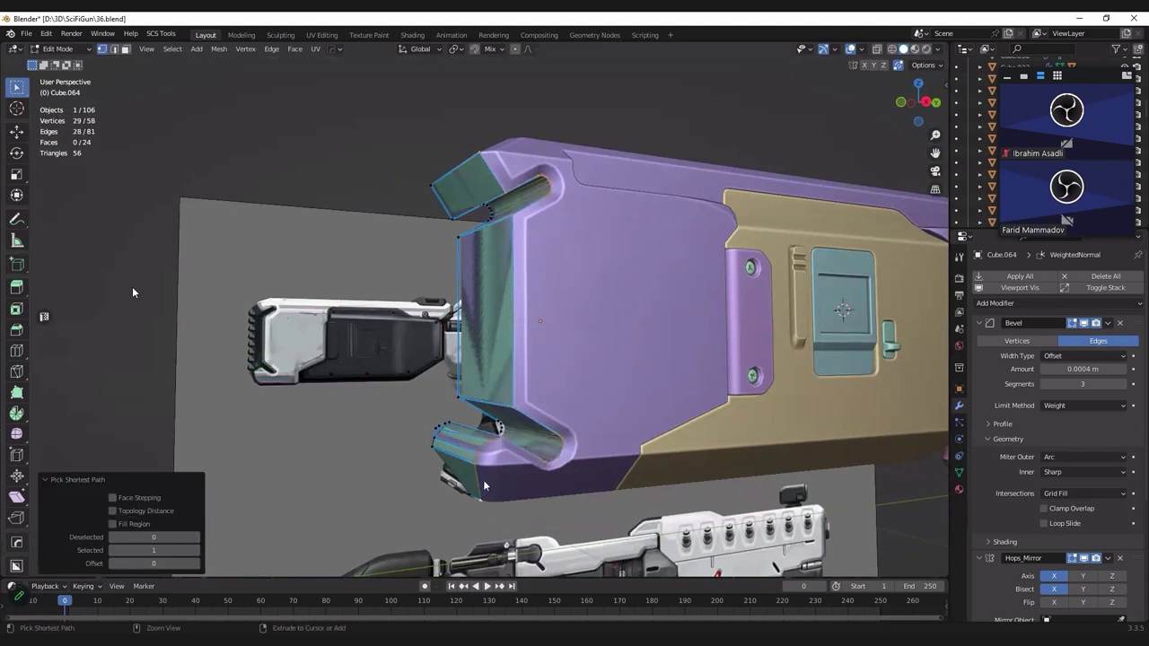
pyautogui.press('f')
pyautogui.moveTo(500, 458)
pyautogui.mouseDown(button='middle')
pyautogui.moveTo(515, 449)
pyautogui.moveTo(498, 270)
pyautogui.mouseUp(button='middle')
pyautogui.press('Tab')
pyautogui.press('Tab')
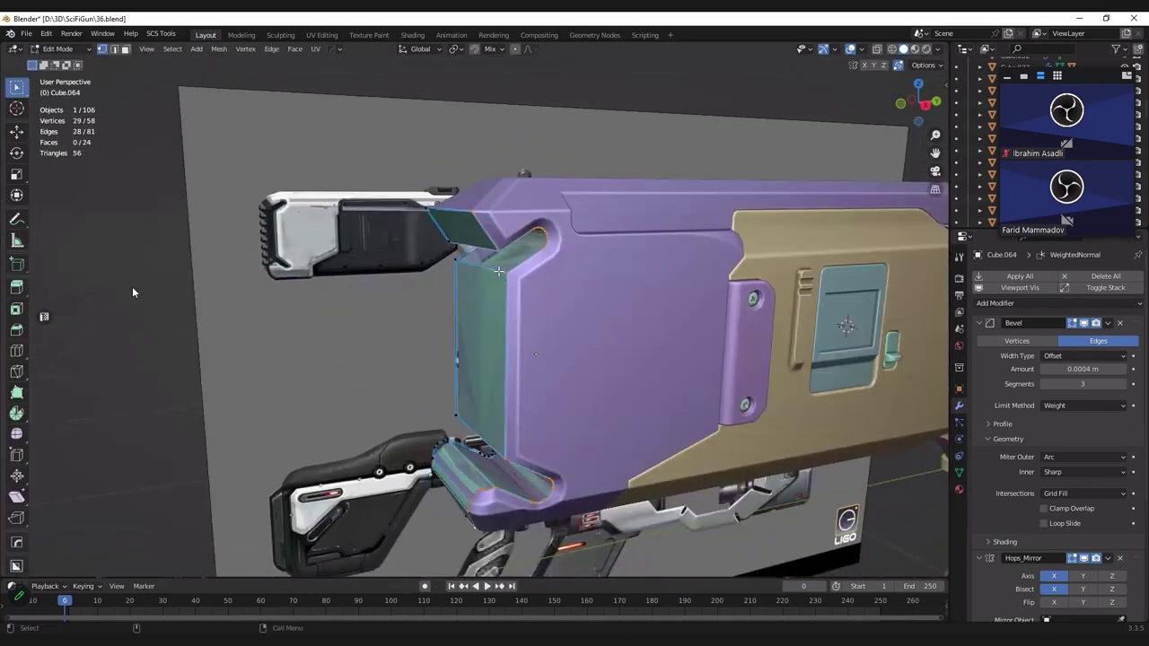
# Step: Select the edge loop around the insert's top opening and fill it
pyautogui.press('2')
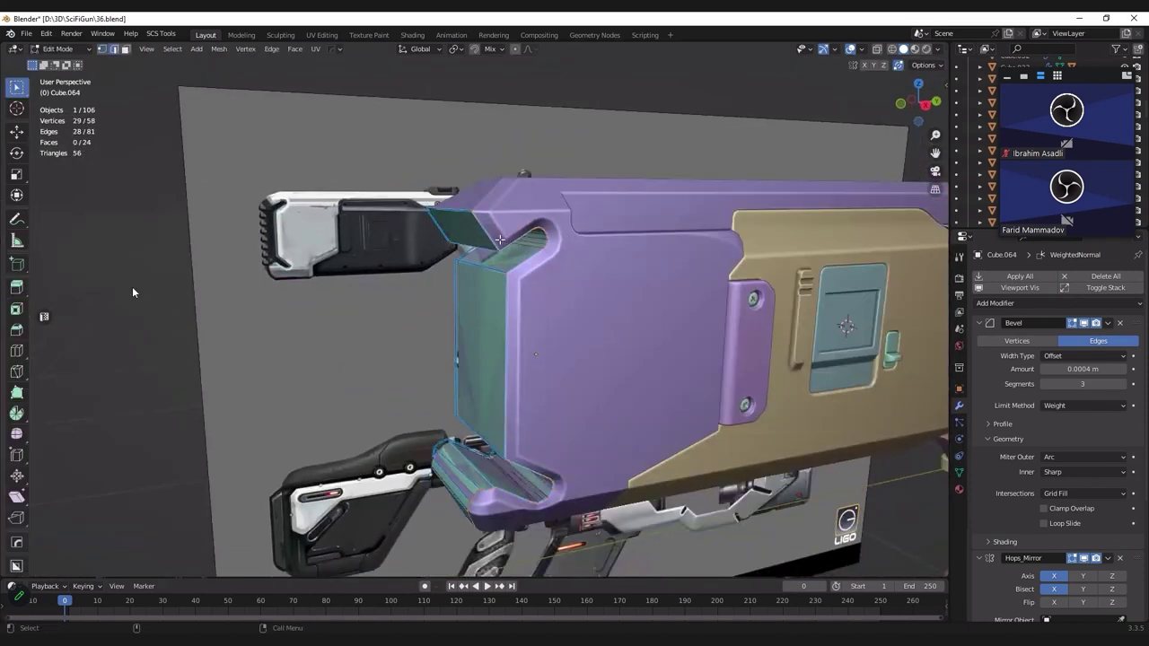
pyautogui.click(503, 241)
pyautogui.moveTo(503, 287); pyautogui.dragTo(503, 297, button='middle')
pyautogui.scroll(2, 502, 296)
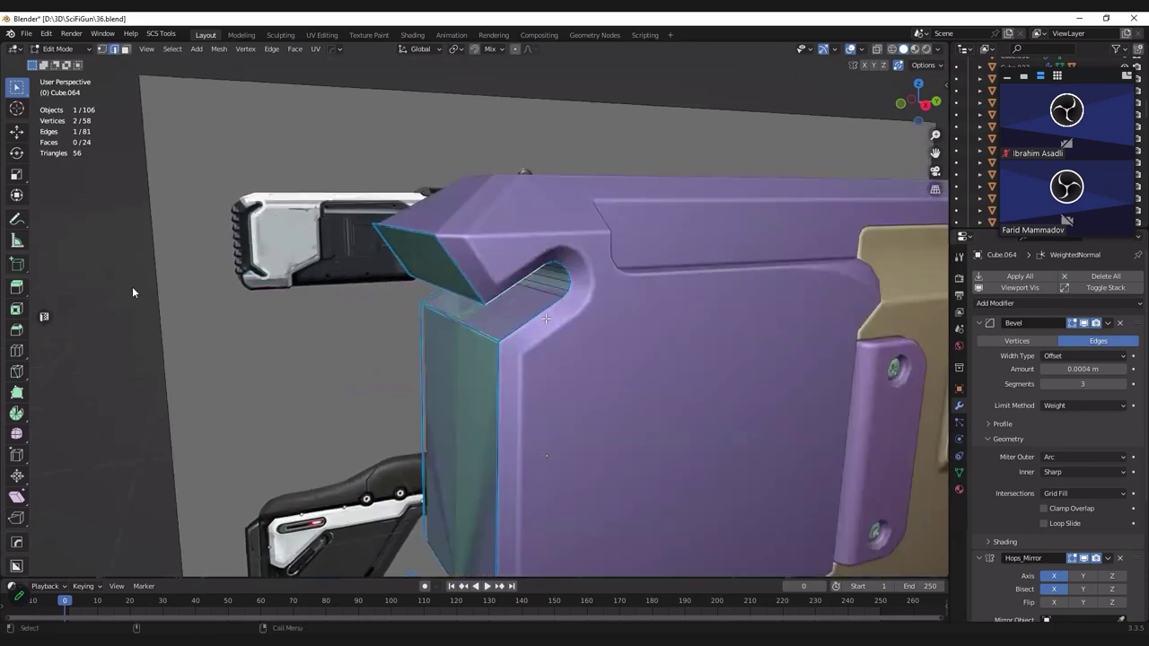
pyautogui.keyDown('alt'); pyautogui.click(522, 285); pyautogui.keyUp('alt')
pyautogui.press('f')
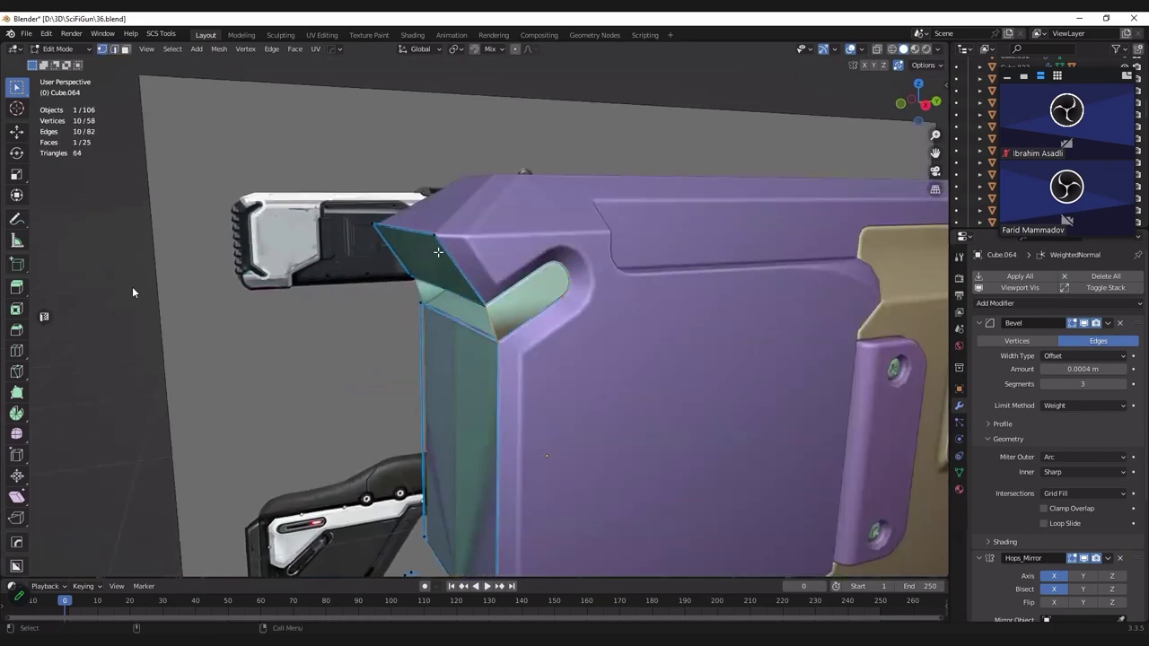
# Step: Extrude the insert's top edge outward along Y
pyautogui.click(444, 246)
pyautogui.moveTo(431, 271); pyautogui.dragTo(449, 269, button='middle')
pyautogui.press('e')
pyautogui.press('y')
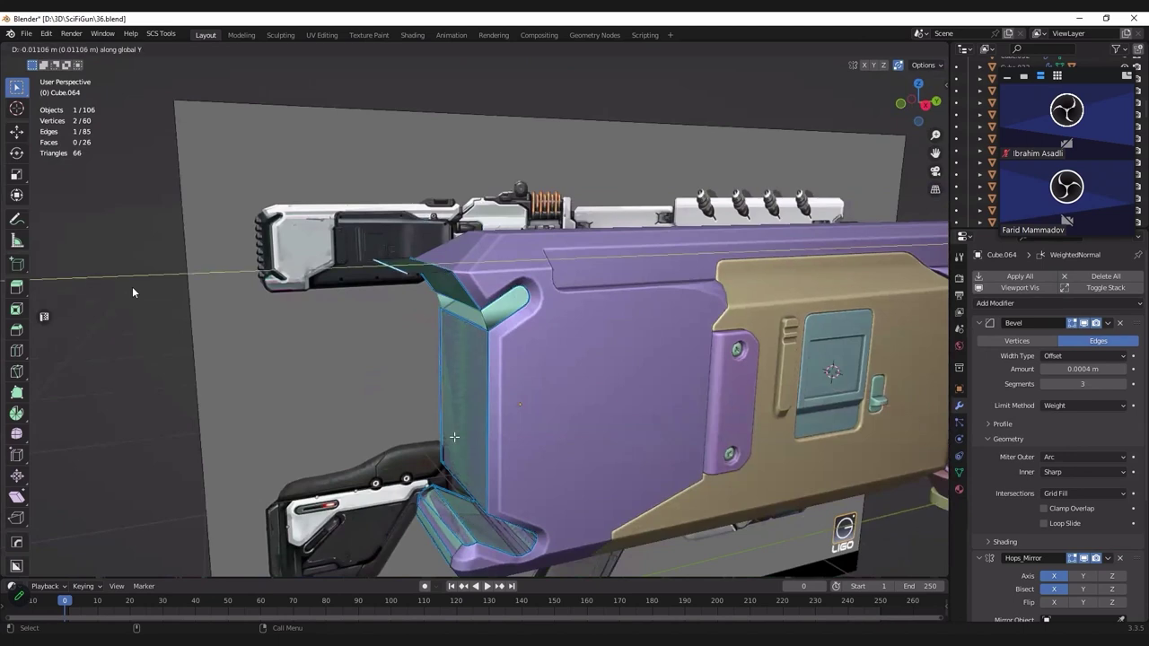
pyautogui.click(461, 328)
# Step: Extrude the insert's bottom edges outward along Y, about 0.016 m
pyautogui.moveTo(461, 436); pyautogui.dragTo(484, 422, button='middle')
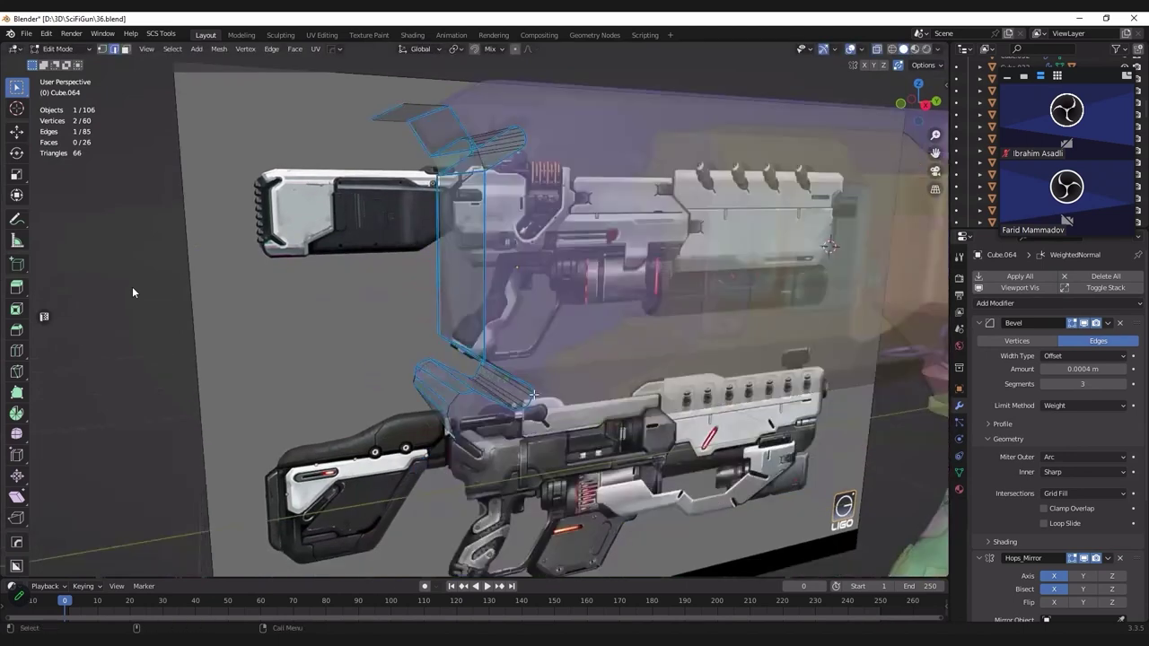
pyautogui.press('e')
pyautogui.press('y')
pyautogui.click(447, 407)
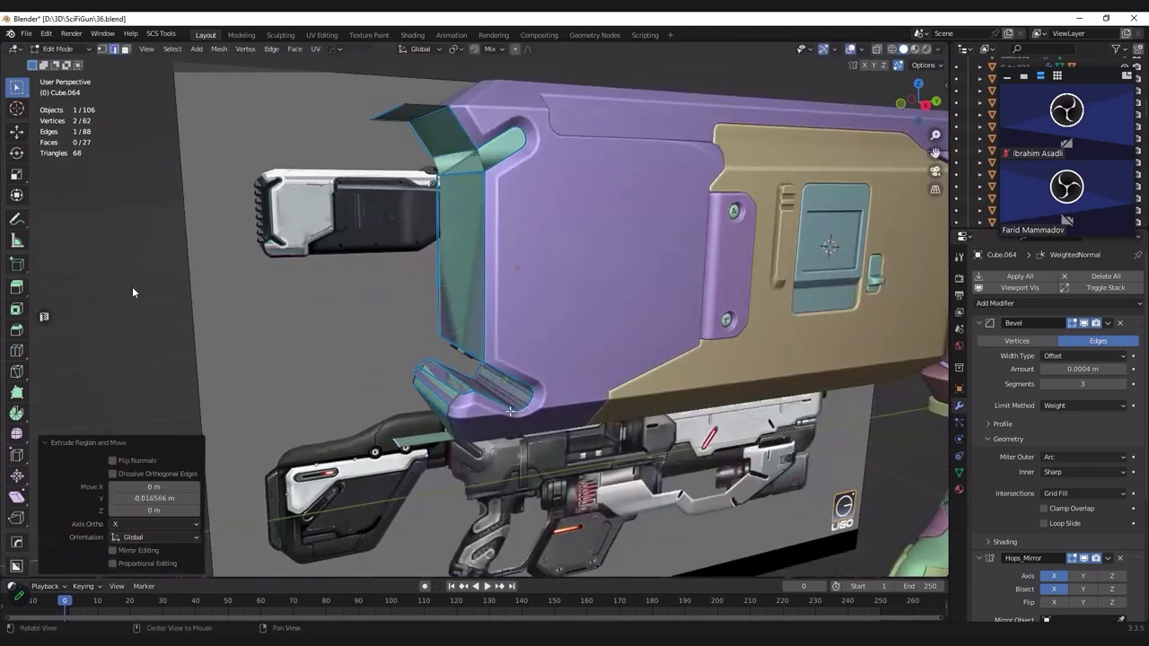
pyautogui.hotkey('ctrl', 'z')
pyautogui.moveTo(510, 410)
pyautogui.mouseDown(button='middle')
pyautogui.moveTo(500, 442)
pyautogui.moveTo(494, 429)
pyautogui.moveTo(533, 410)
pyautogui.mouseUp(button='middle')
pyautogui.hotkey('ctrl', 'z')
pyautogui.press('e')
pyautogui.press('y')
pyautogui.click(490, 433)
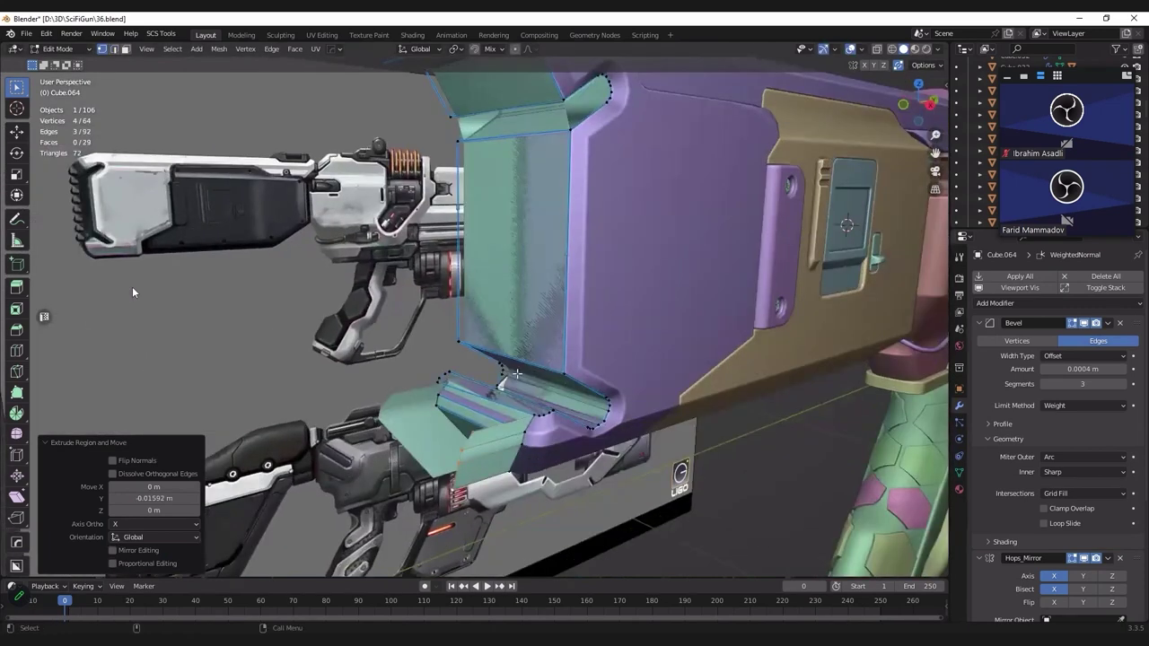
pyautogui.scroll(5, 516, 373)
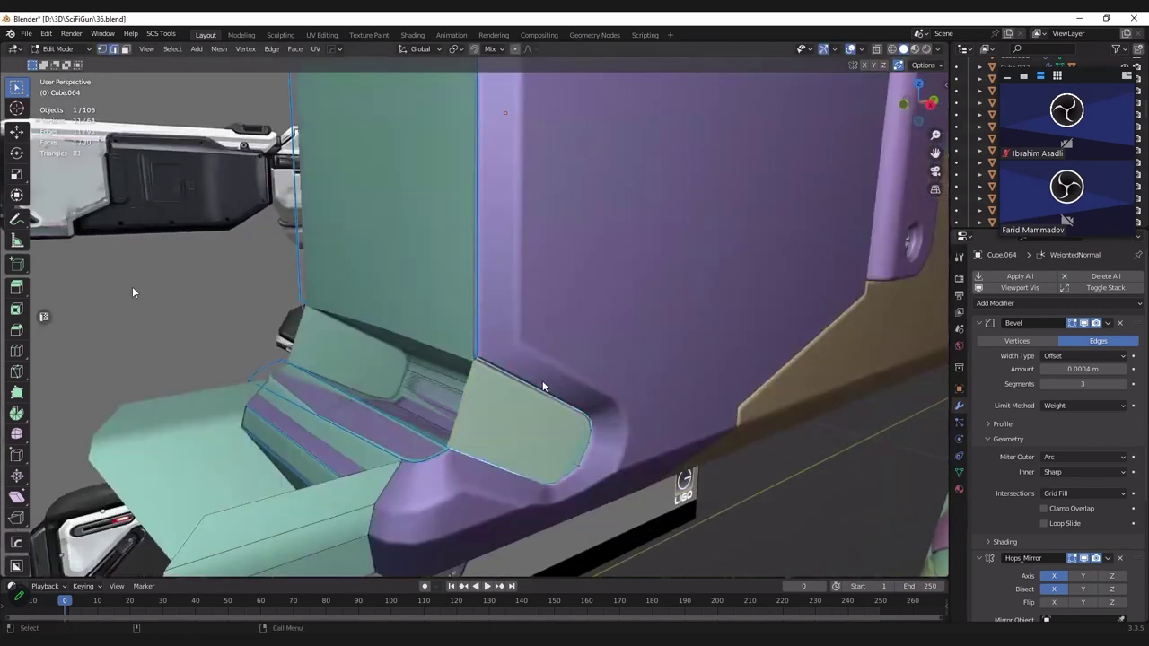
# Step: Extrude the bottom corner vertex along Y and fill the bottom opening with a face
pyautogui.press('Tab')
pyautogui.scroll(-3, 556, 377)
pyautogui.moveTo(572, 367); pyautogui.dragTo(544, 388, button='middle')
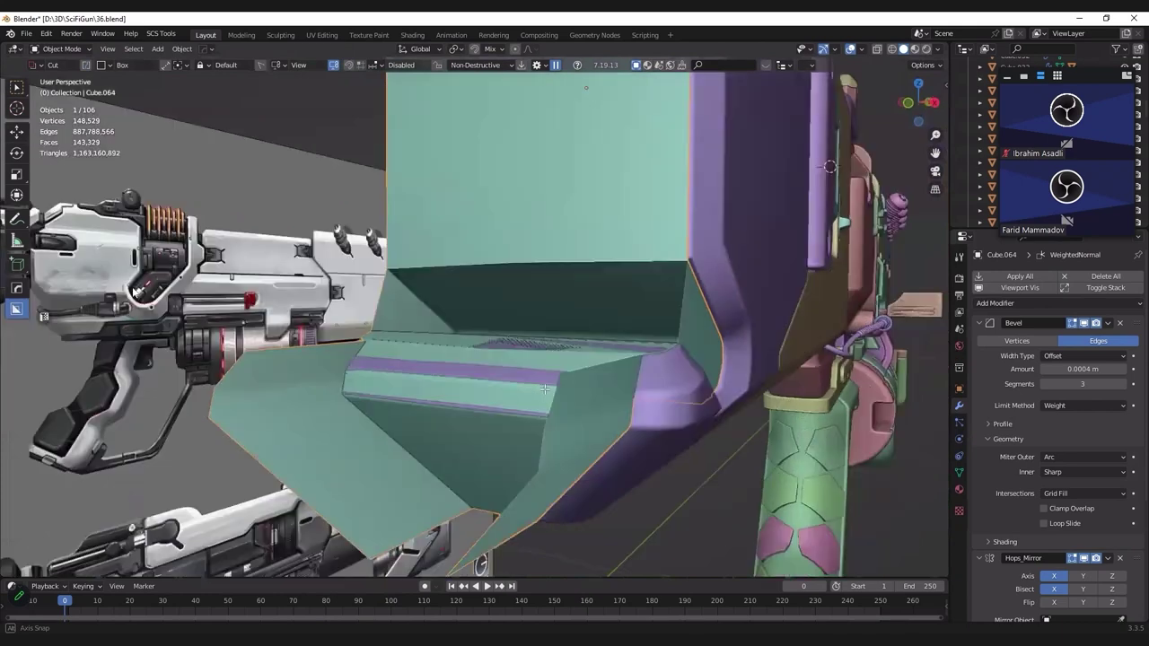
pyautogui.press('Tab')
pyautogui.moveTo(491, 436)
pyautogui.mouseDown(button='middle')
pyautogui.moveTo(462, 440)
pyautogui.moveTo(404, 284)
pyautogui.mouseUp(button='middle')
pyautogui.keyDown('ctrl'); pyautogui.click(461, 439); pyautogui.keyUp('ctrl')
pyautogui.click(404, 284)
pyautogui.press('e')
pyautogui.press('y')
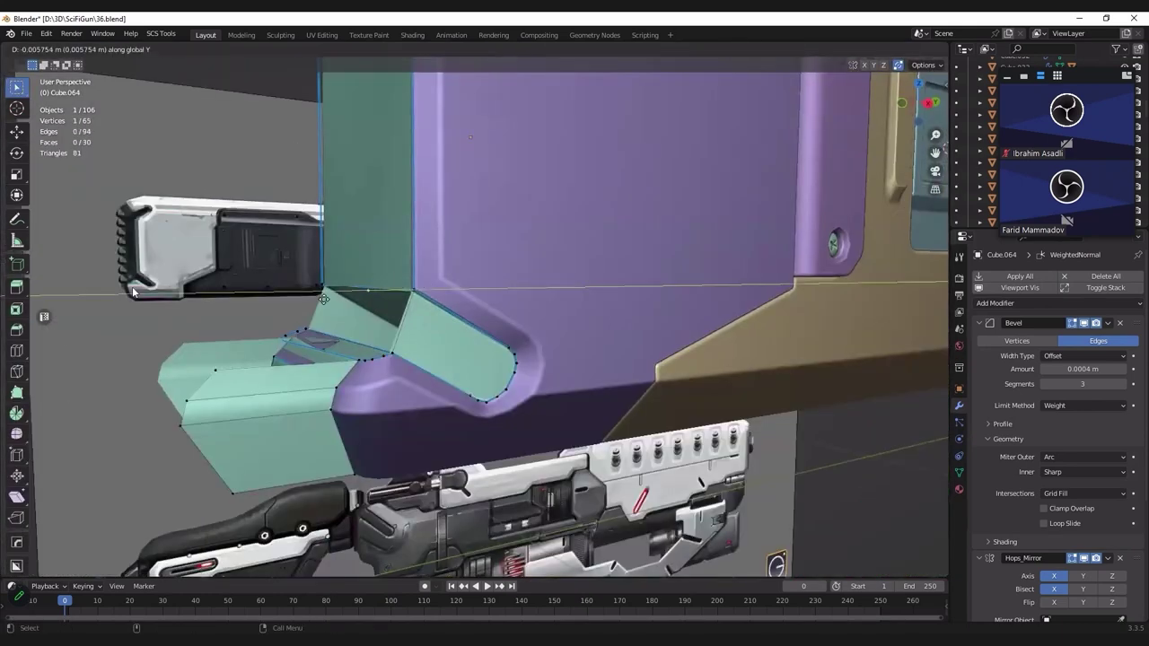
pyautogui.click(251, 339)
pyautogui.click(274, 350)
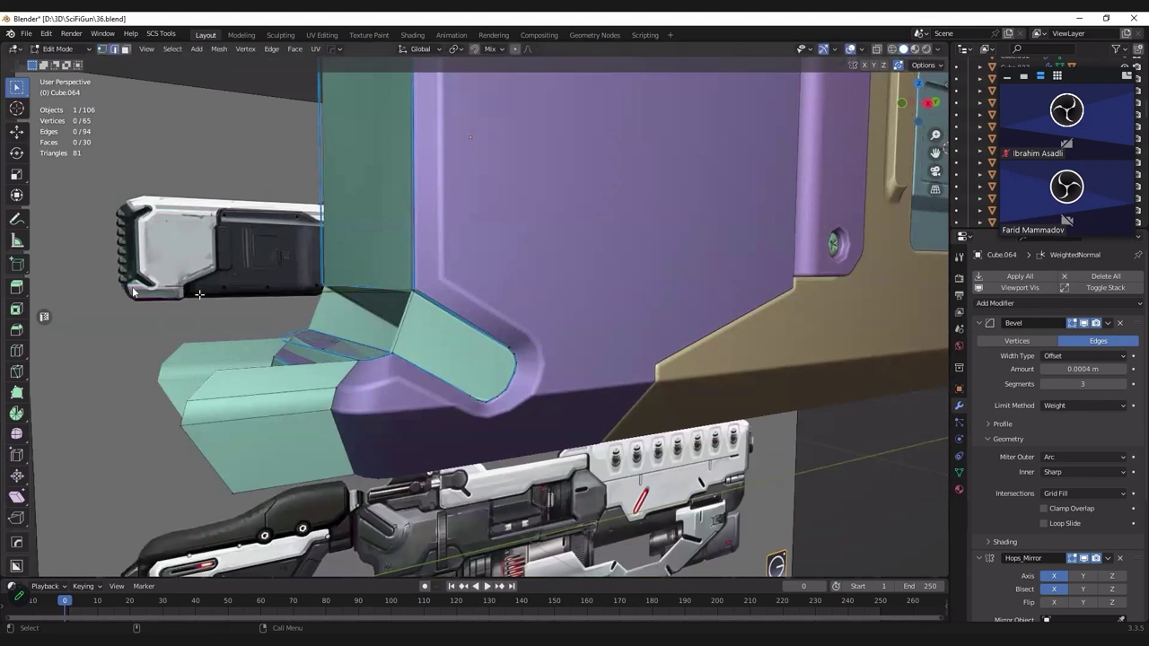
pyautogui.scroll(2, 133, 292)
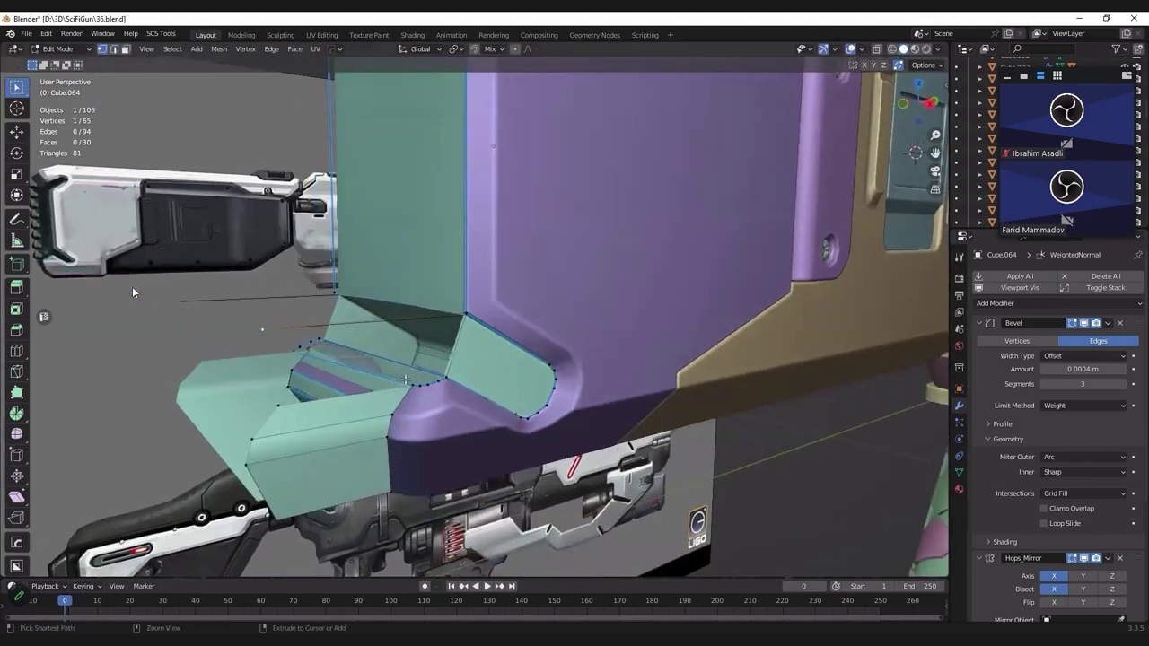
pyautogui.press('f')
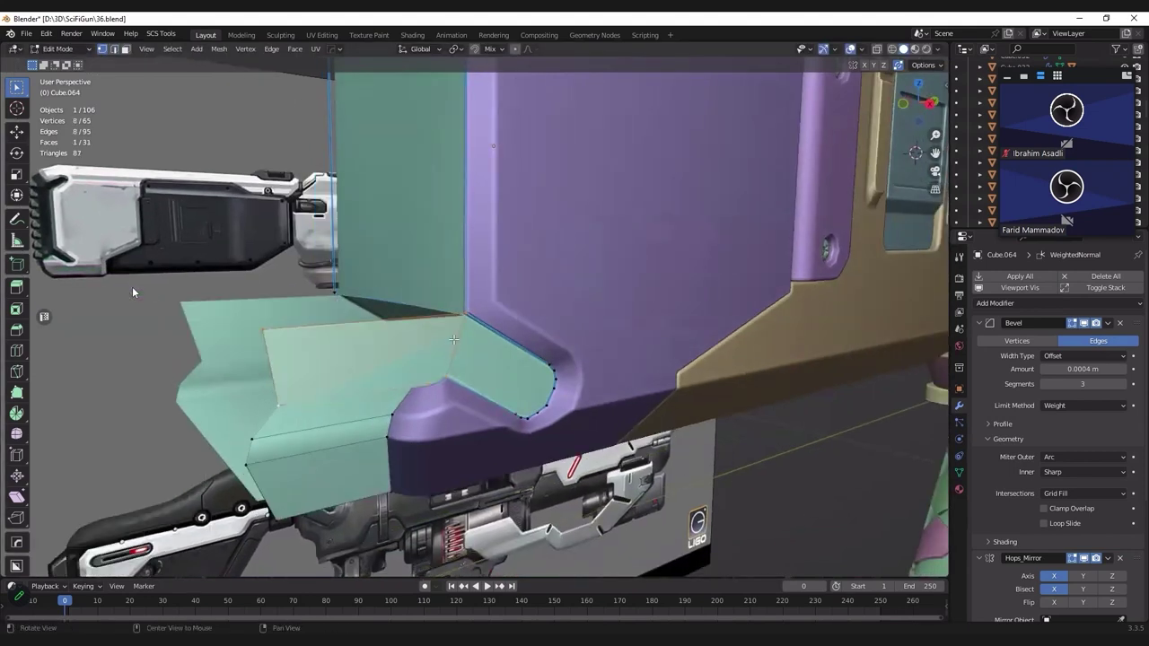
# Step: Flatten the insert's lower wall vertices by scaling them to 0 on X
pyautogui.moveTo(447, 326)
pyautogui.mouseDown(button='middle')
pyautogui.moveTo(420, 334)
pyautogui.moveTo(454, 339)
pyautogui.moveTo(476, 299)
pyautogui.moveTo(501, 325)
pyautogui.mouseUp(button='middle')
pyautogui.moveTo(588, 368)
pyautogui.mouseDown(button='middle')
pyautogui.moveTo(428, 141)
pyautogui.moveTo(450, 151)
pyautogui.mouseUp(button='middle')
pyautogui.hotkey('alt', 'z')
pyautogui.moveTo(450, 151); pyautogui.dragTo(565, 287)
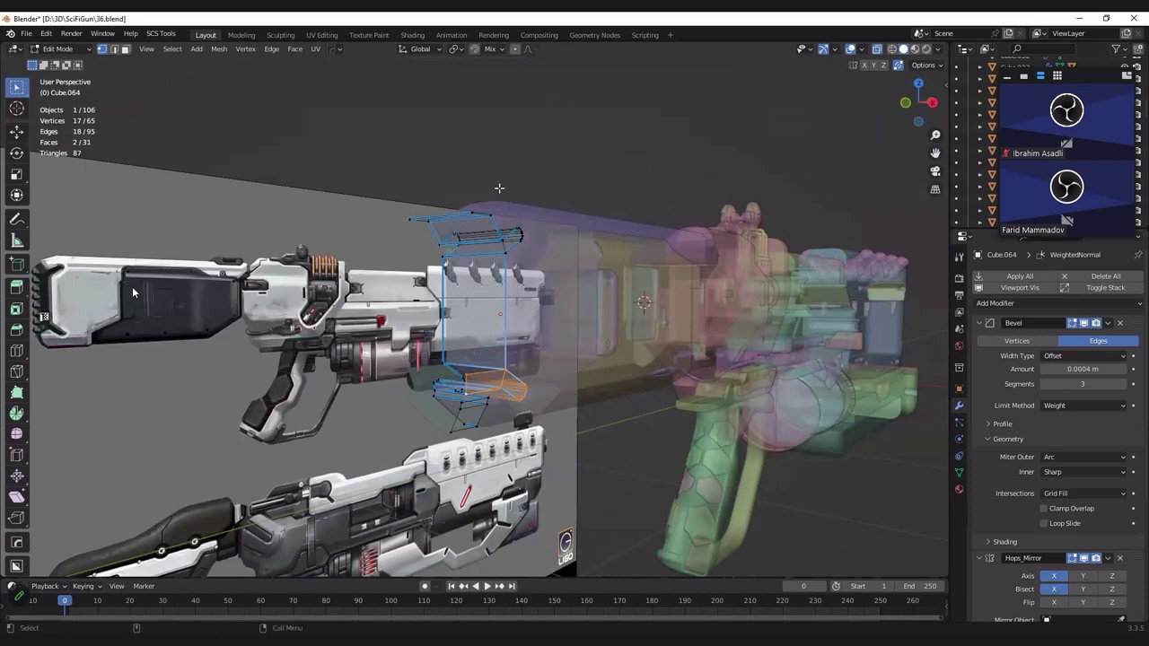
pyautogui.moveTo(565, 287)
pyautogui.mouseDown(button='middle')
pyautogui.moveTo(590, 301)
pyautogui.moveTo(499, 188)
pyautogui.mouseUp(button='middle')
pyautogui.moveTo(499, 187); pyautogui.dragTo(562, 254)
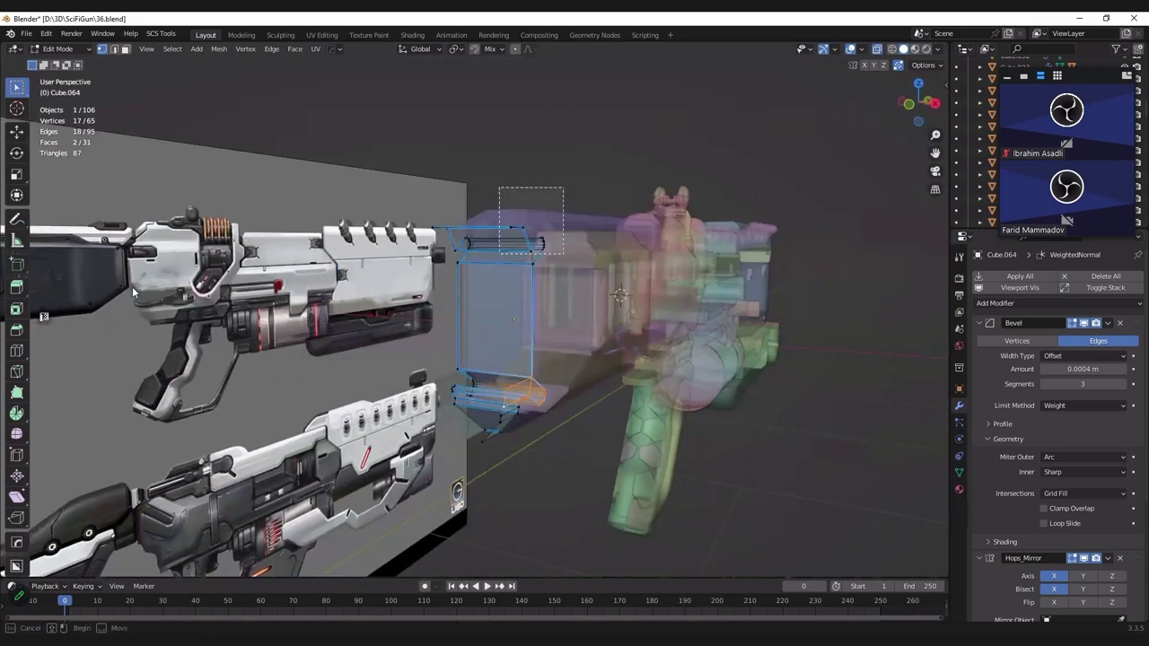
pyautogui.press('s')
pyautogui.press('x')
pyautogui.press('0')
pyautogui.press('Return')
pyautogui.hotkey('alt', 'z')
# Step: Recalculate the insert's normals so they all face outward
pyautogui.moveTo(586, 286); pyautogui.dragTo(538, 323, button='middle')
pyautogui.scroll(3, 539, 323)
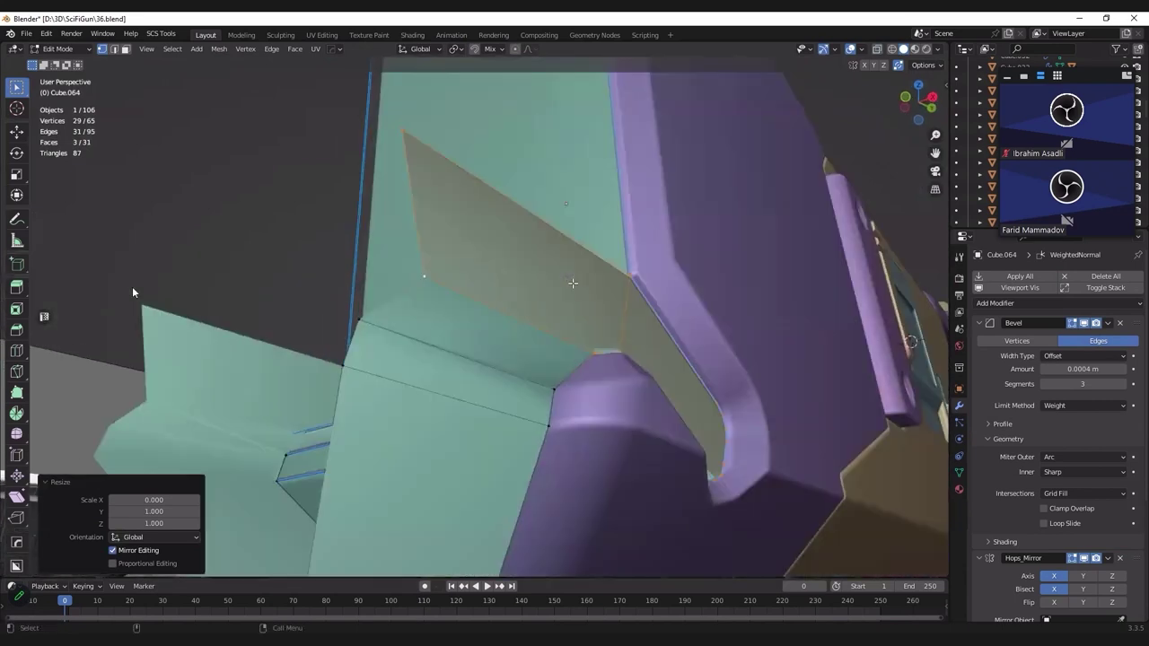
pyautogui.press('a')
pyautogui.hotkey('shift', 'n')
pyautogui.press('Tab')
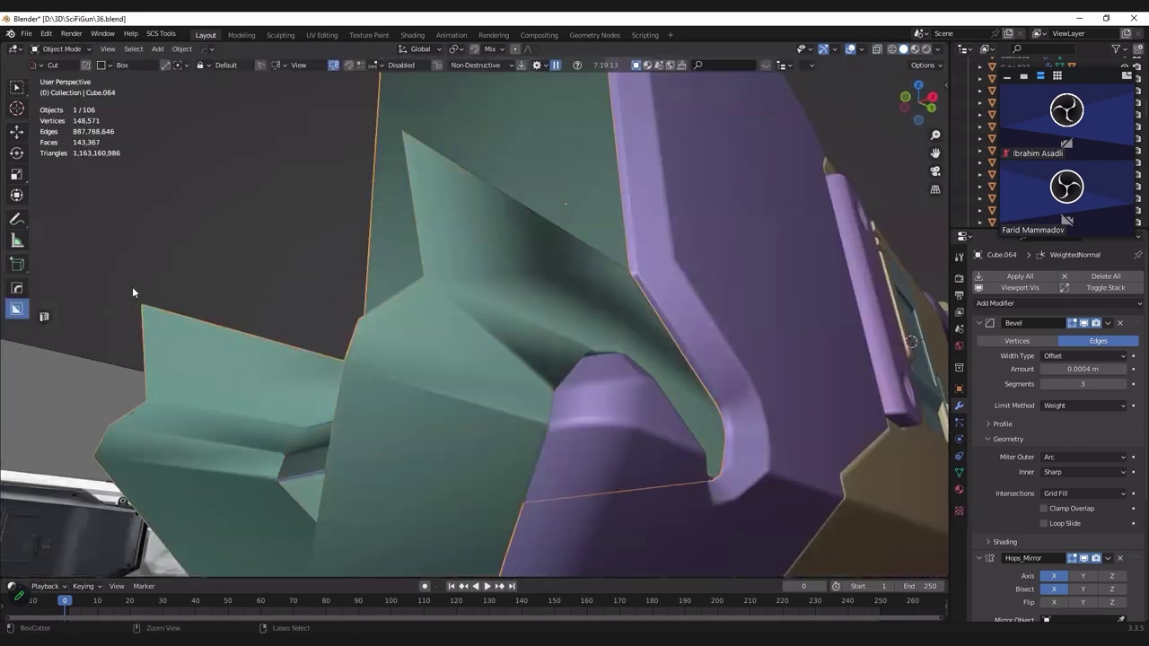
pyautogui.press('Tab')
# Step: Fill the open edge path on the insert's side with a new face
pyautogui.moveTo(565, 340); pyautogui.dragTo(579, 269, button='middle')
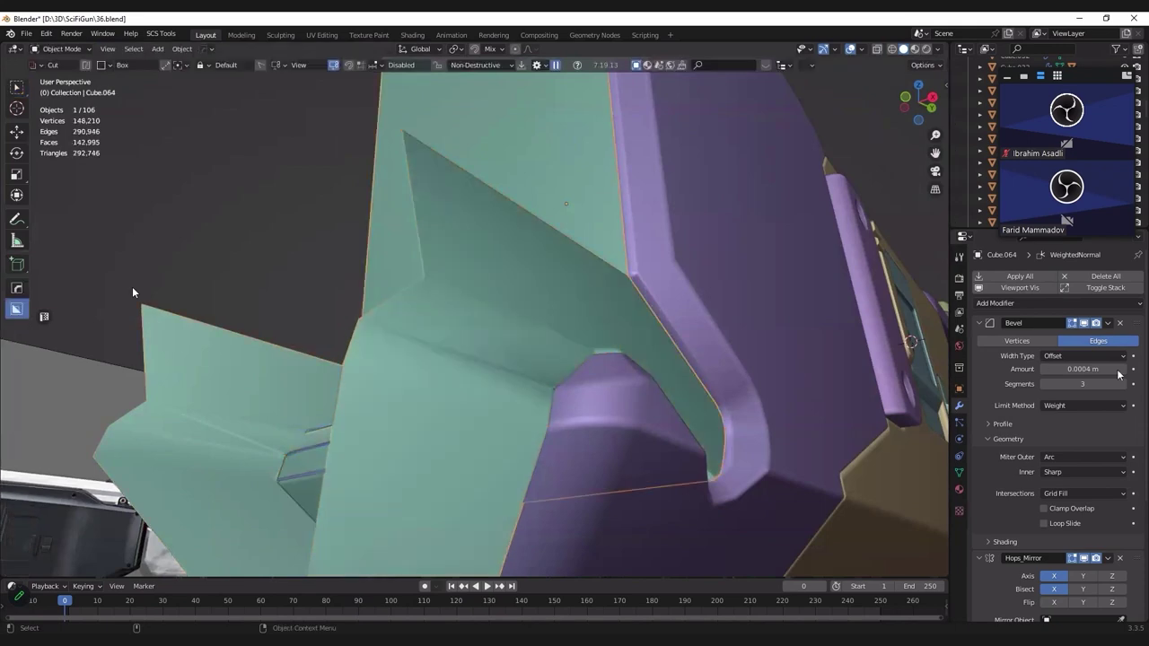
pyautogui.scroll(-3, 585, 245)
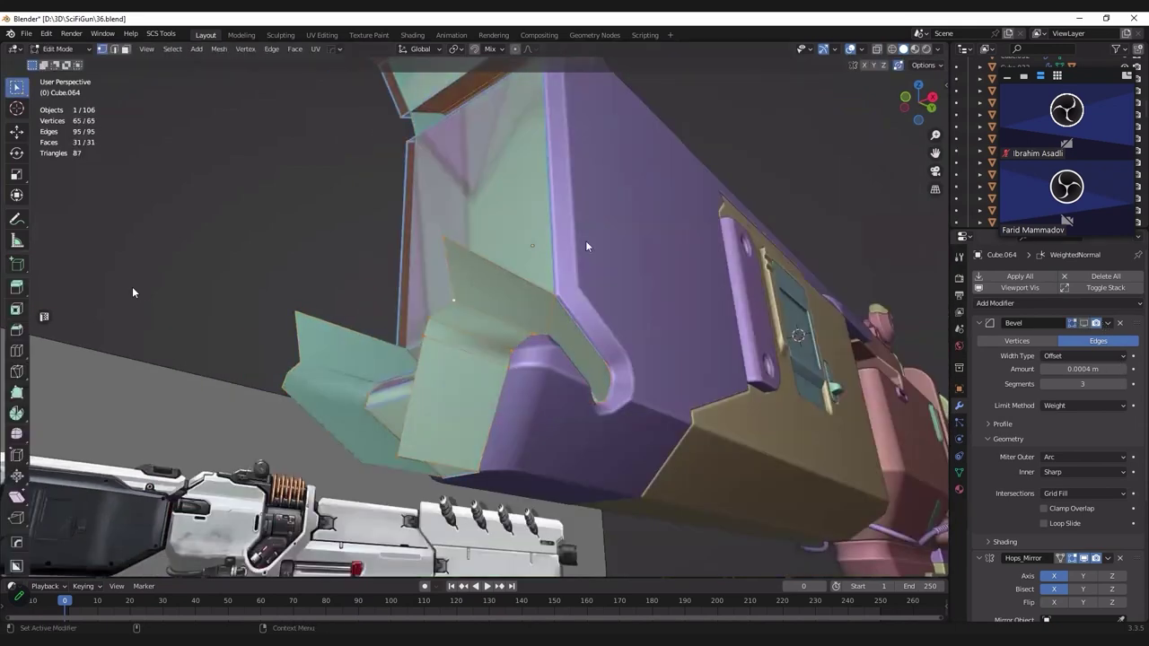
pyautogui.moveTo(556, 332)
pyautogui.mouseDown(button='middle')
pyautogui.moveTo(422, 288)
pyautogui.moveTo(407, 433)
pyautogui.moveTo(445, 363)
pyautogui.mouseUp(button='middle')
pyautogui.press('Tab')
pyautogui.press('Tab')
pyautogui.keyDown('ctrl'); pyautogui.click(446, 362); pyautogui.keyUp('ctrl')
pyautogui.moveTo(433, 342)
pyautogui.mouseDown(button='middle')
pyautogui.moveTo(344, 322)
pyautogui.moveTo(356, 283)
pyautogui.mouseUp(button='middle')
pyautogui.press('f')
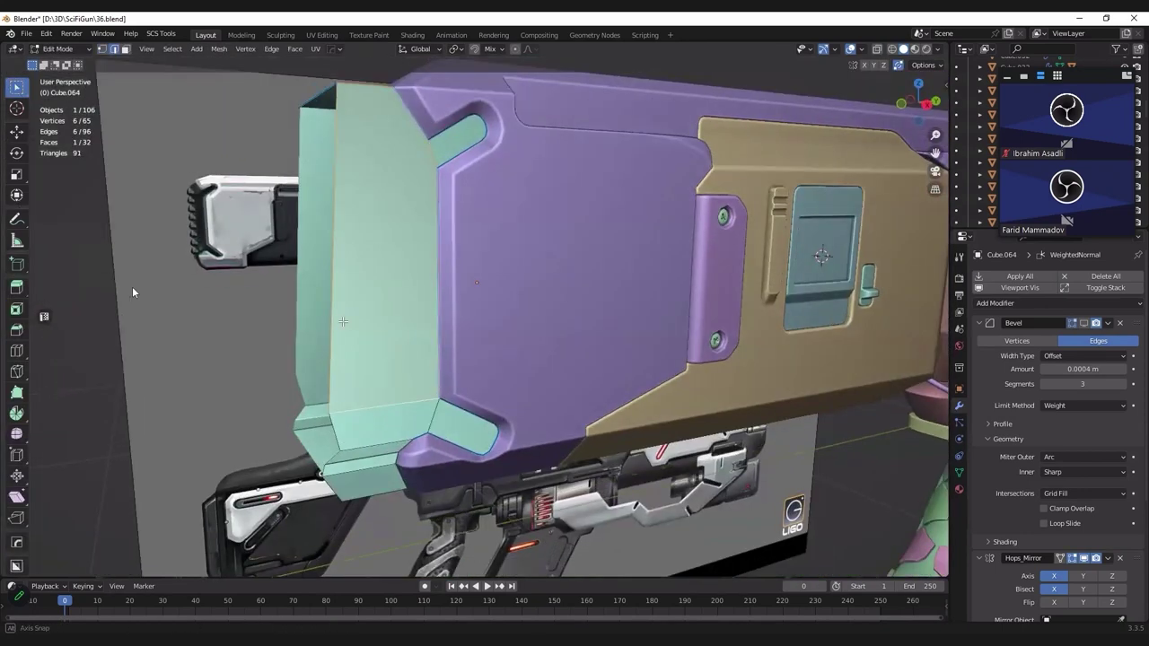
pyautogui.scroll(-3, 356, 284)
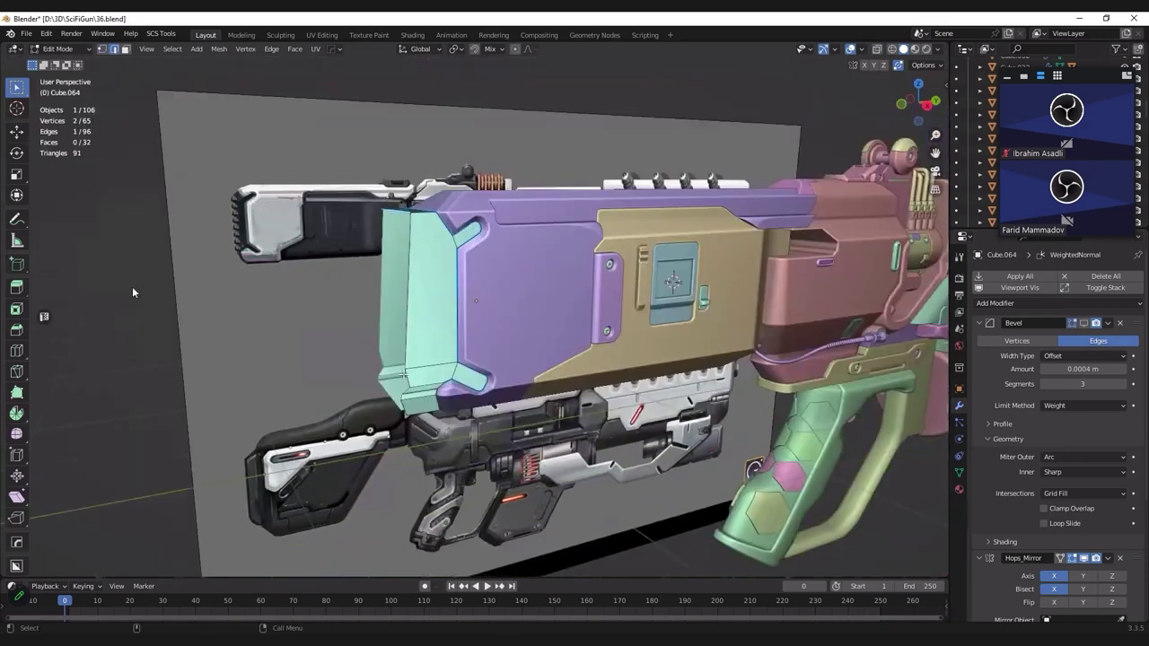
# Step: Flatten the insert's seven front-edge vertices onto one Y plane with S Y 0
pyautogui.moveTo(368, 364); pyautogui.dragTo(370, 362, button='middle')
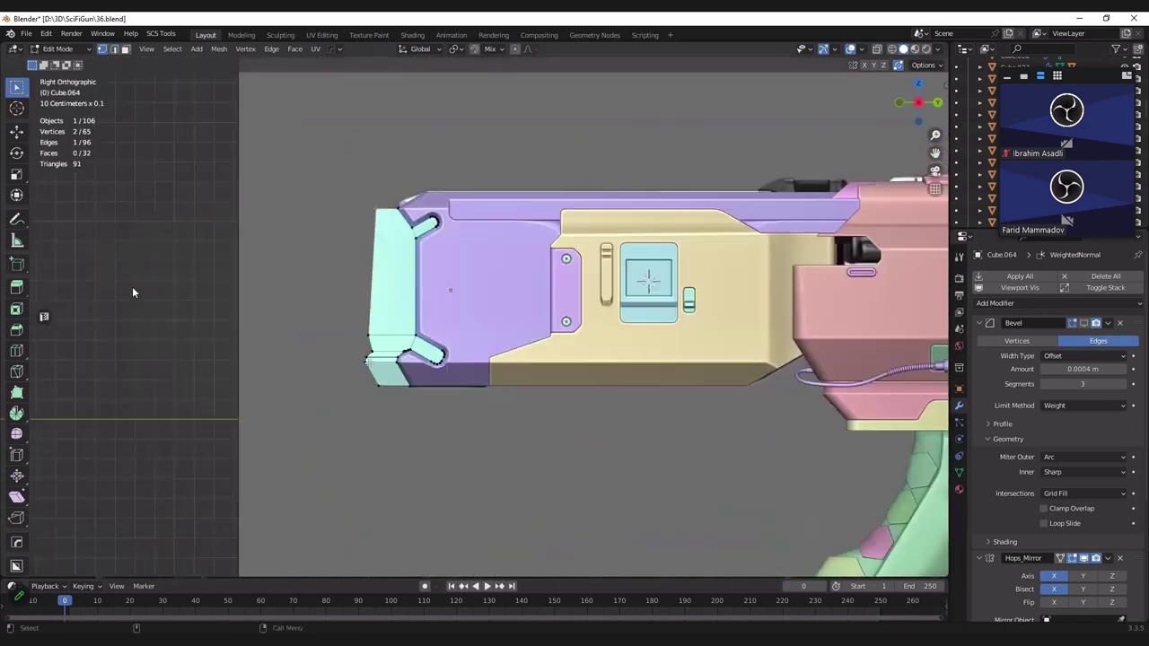
pyautogui.hotkey('alt', 'z')
pyautogui.moveTo(305, 136); pyautogui.dragTo(382, 440)
pyautogui.write('s')
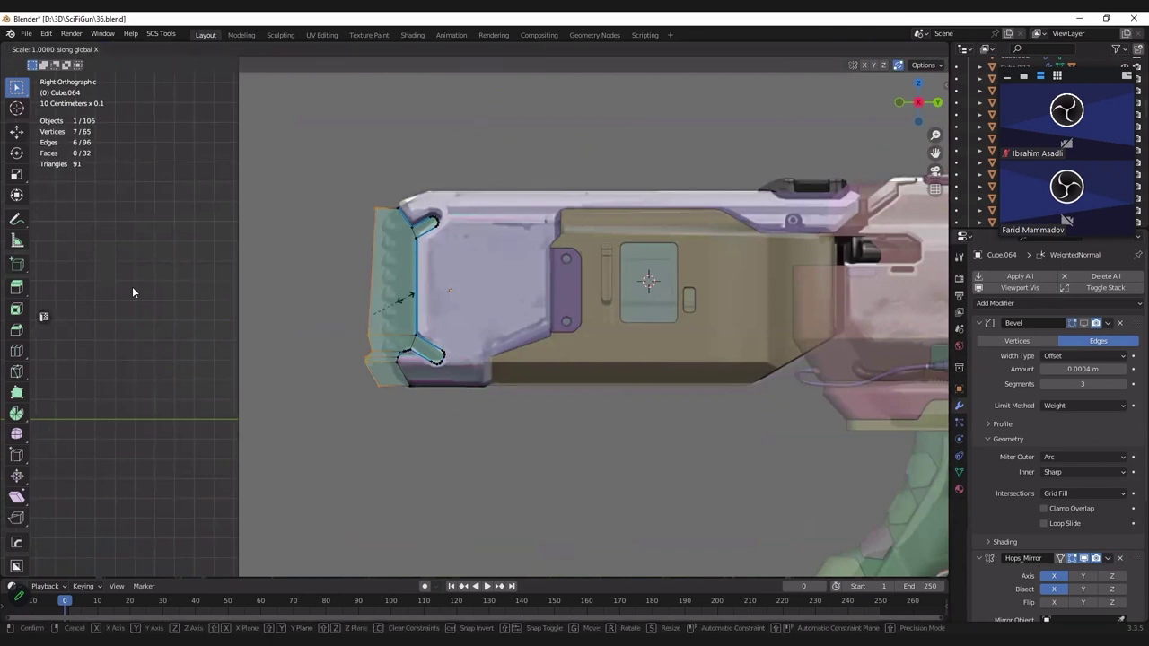
pyautogui.write('y')
pyautogui.write('0')
pyautogui.press('Return')
# Step: Shift the flattened front edge 0.009652 m along Y and return to Object Mode
pyautogui.scroll(1, 133, 292)
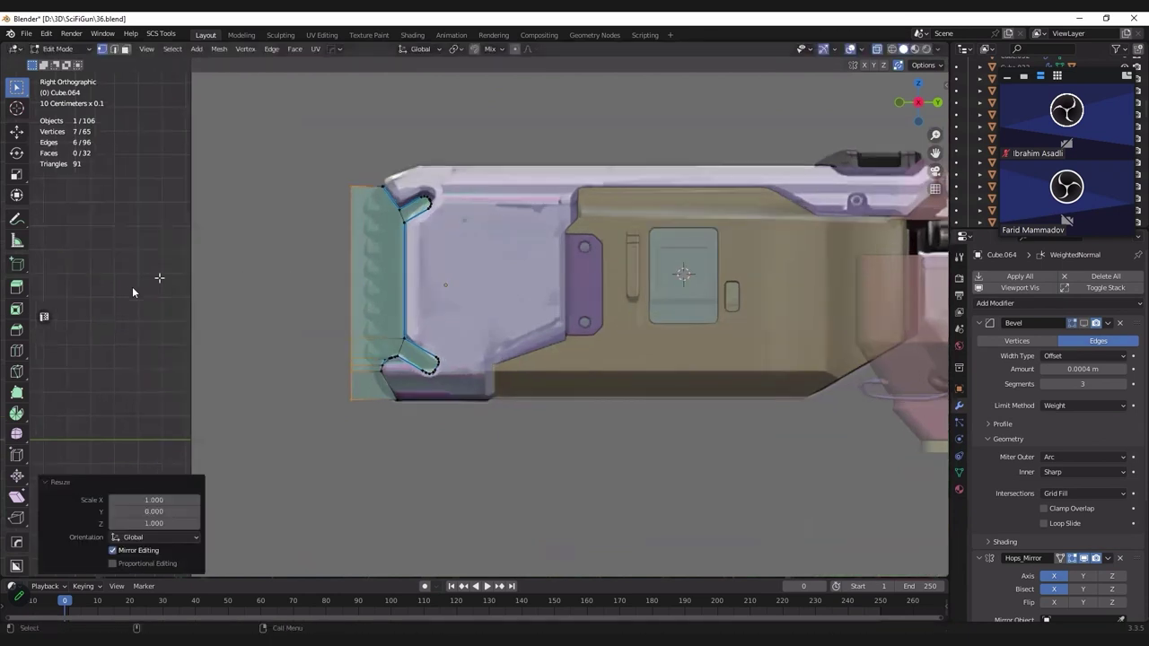
pyautogui.scroll(1, 132, 292)
pyautogui.press('g')
pyautogui.press('y')
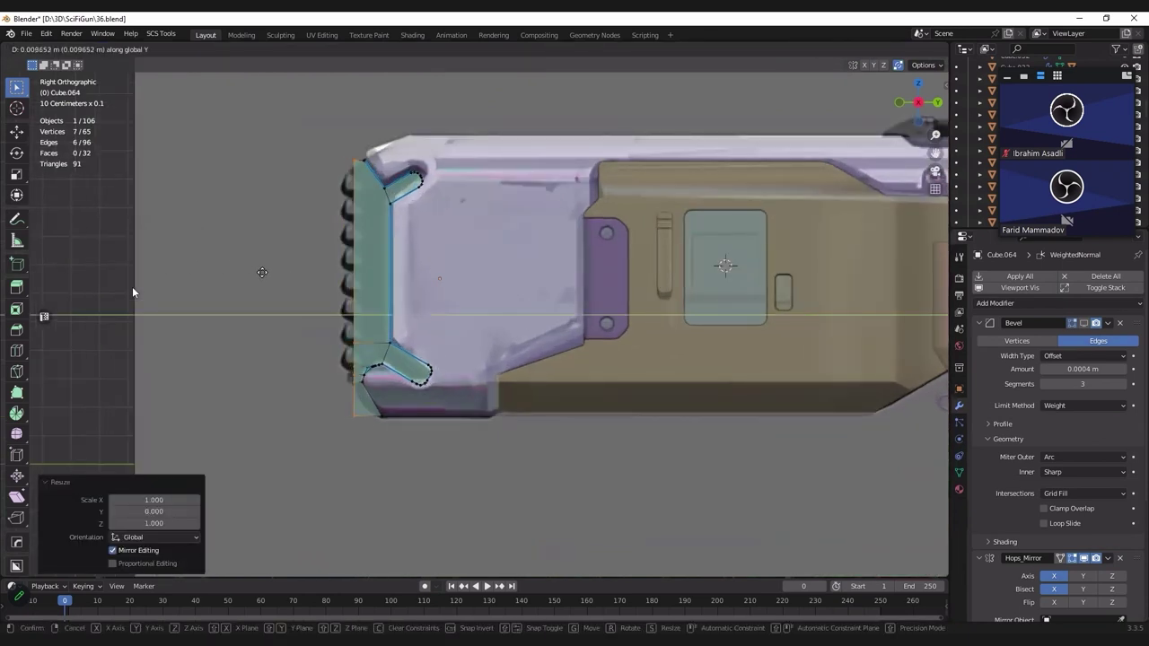
pyautogui.click(245, 284)
pyautogui.press('Tab')
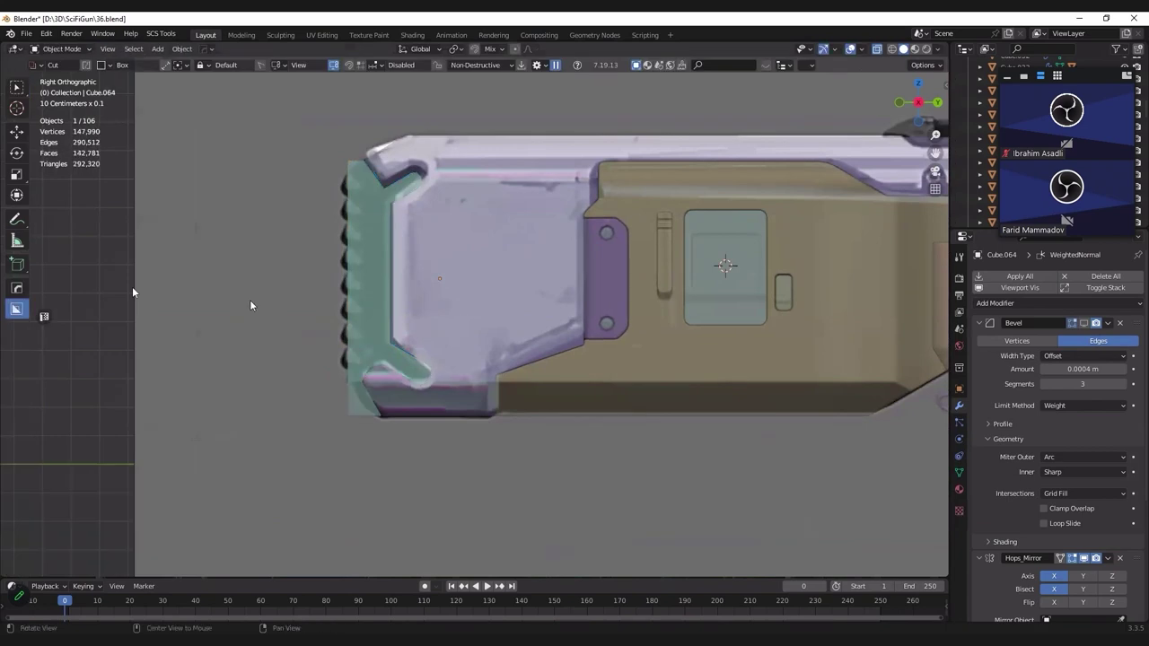
pyautogui.moveTo(251, 301)
pyautogui.mouseDown(button='middle')
pyautogui.moveTo(260, 314)
pyautogui.moveTo(198, 340)
pyautogui.mouseUp(button='middle')
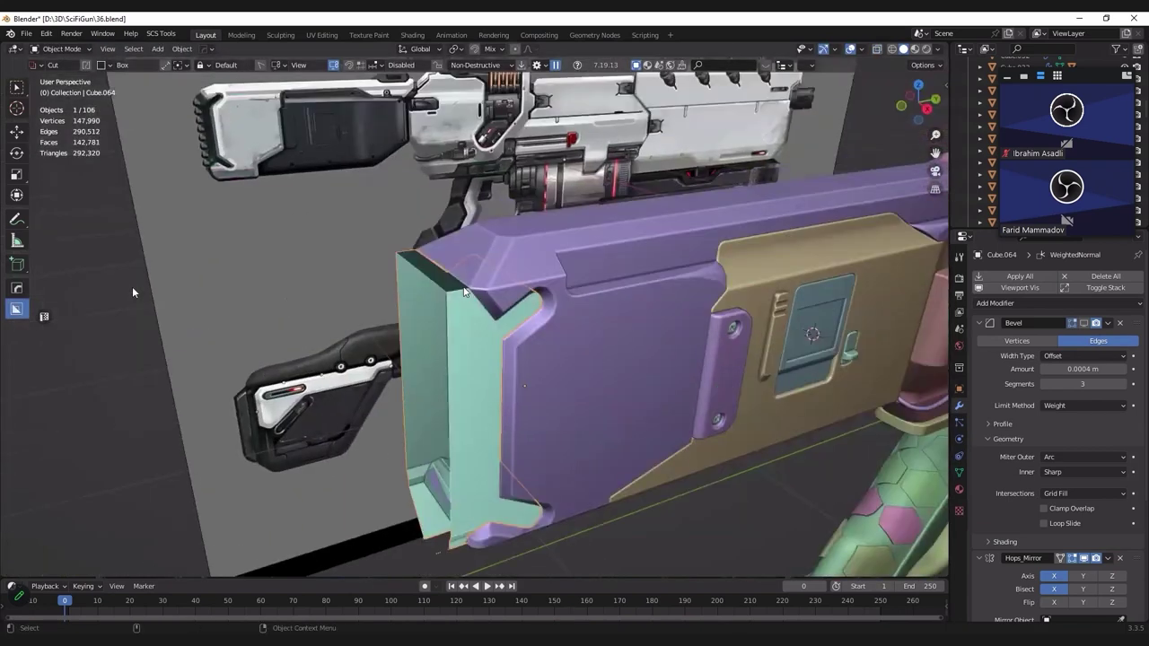
# Step: Apply Cube.064's Hops_Mirror modifier and merge doubles, leaving 70 vertices and 39 faces
pyautogui.press('Tab')
pyautogui.scroll(2, 453, 332)
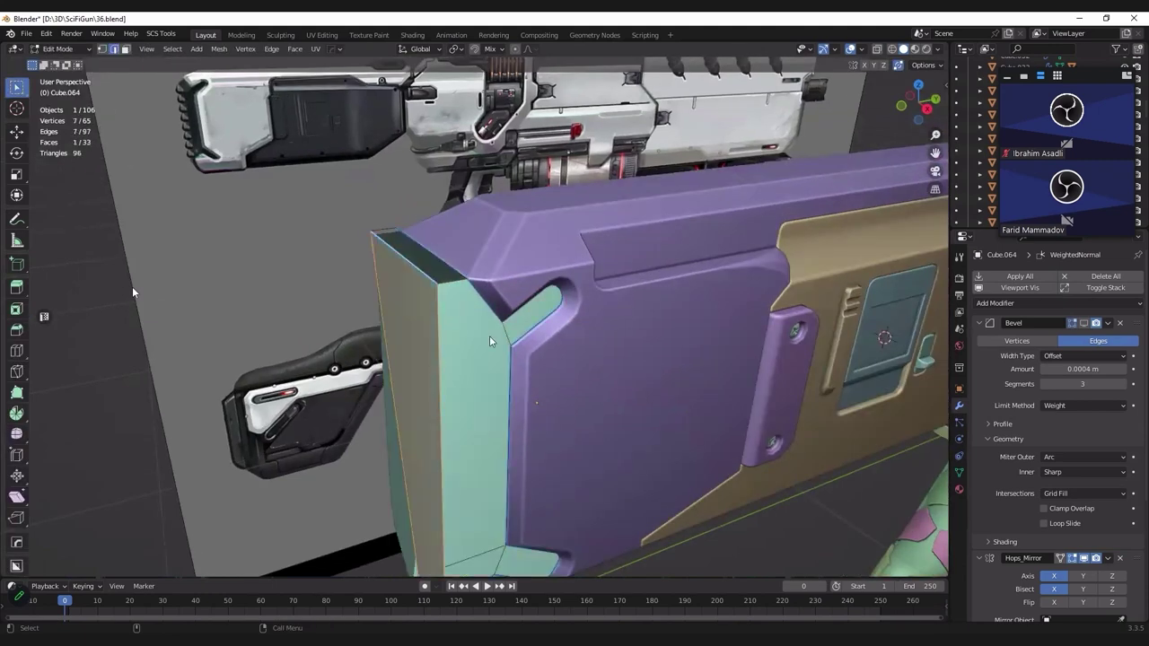
pyautogui.moveTo(489, 341)
pyautogui.mouseDown(button='middle')
pyautogui.moveTo(488, 405)
pyautogui.moveTo(513, 379)
pyautogui.mouseUp(button='middle')
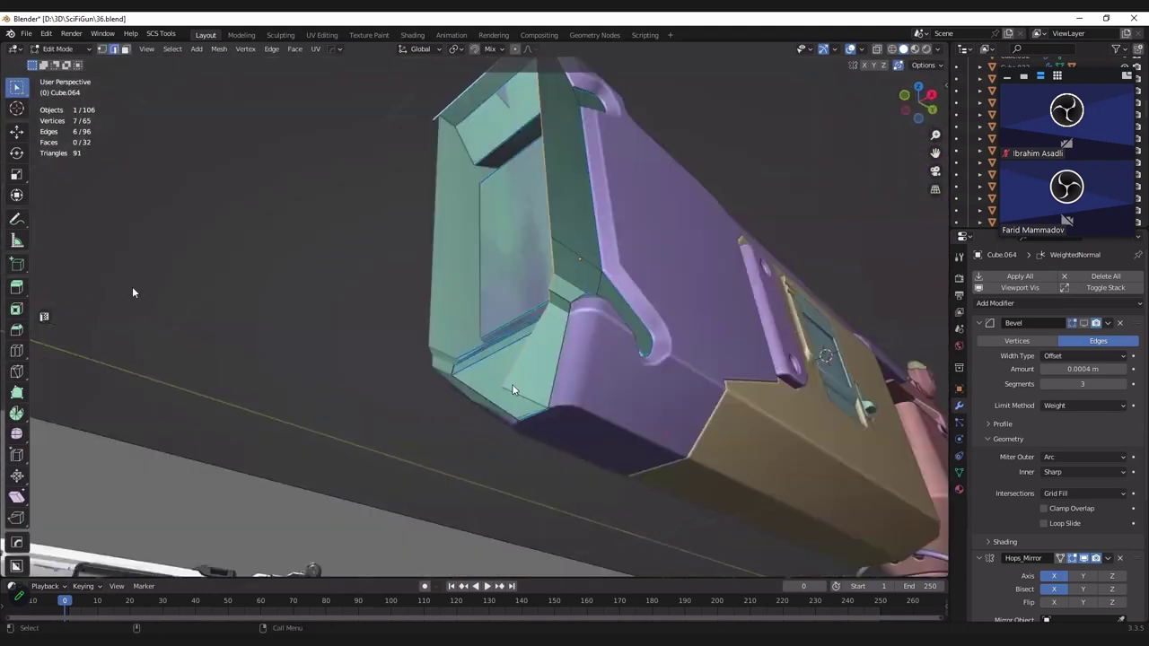
pyautogui.click(506, 302)
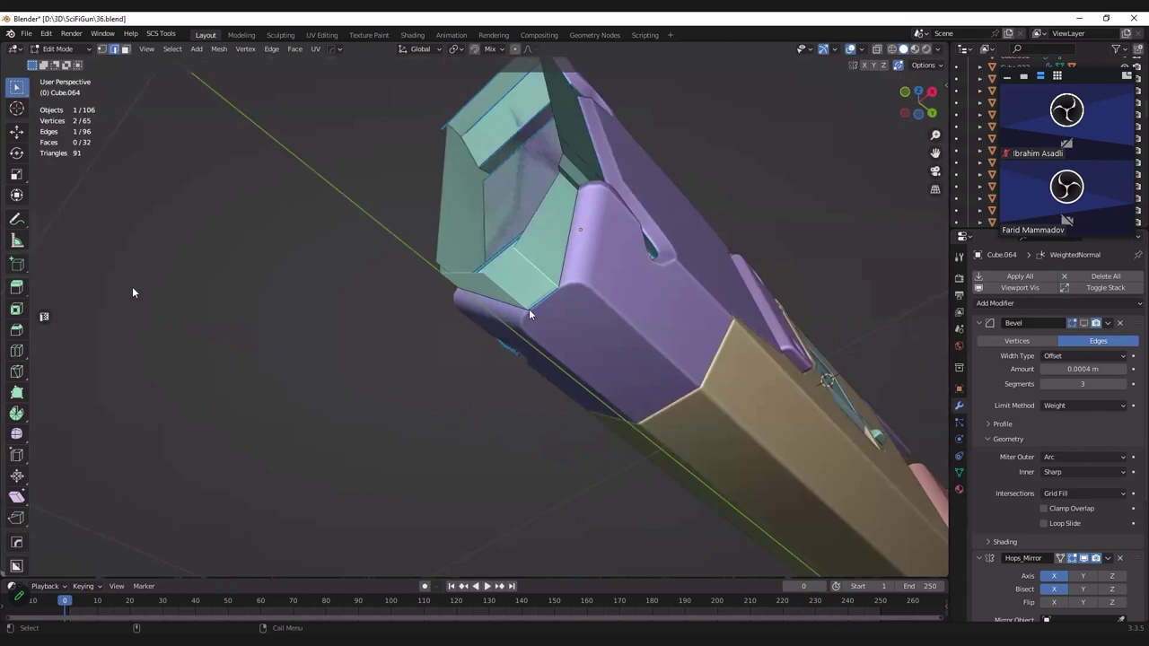
pyautogui.keyDown('shift'); pyautogui.click(529, 310); pyautogui.keyUp('shift')
pyautogui.moveTo(529, 310); pyautogui.dragTo(532, 325, button='middle')
pyautogui.click(532, 325)
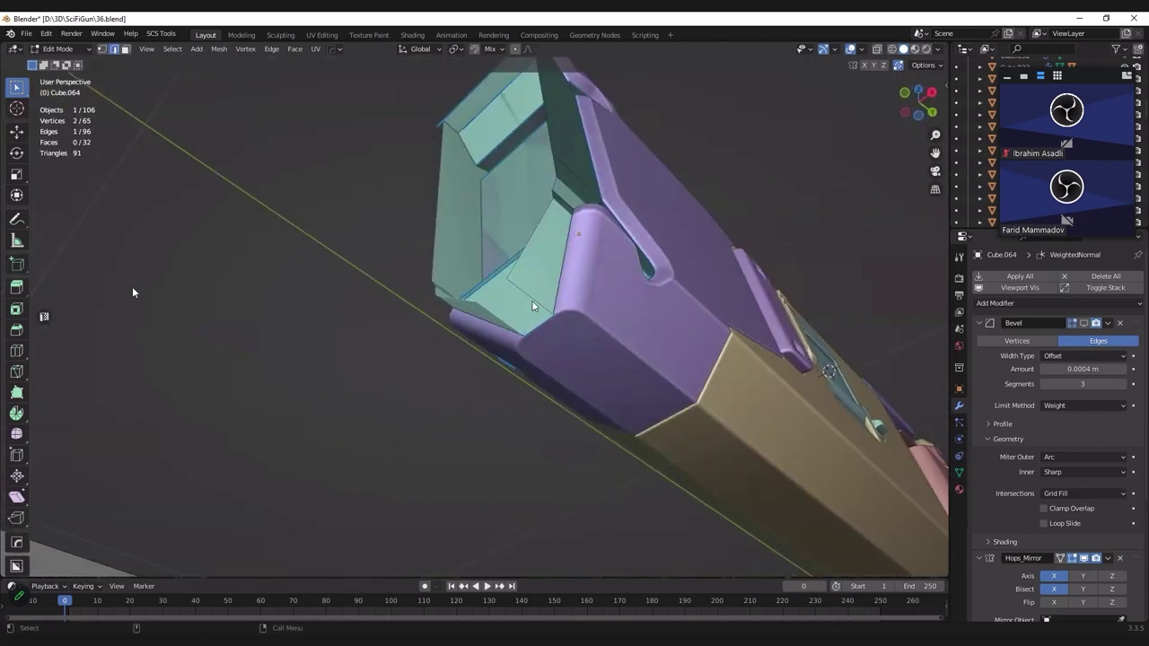
pyautogui.hotkey('ctrl', 'a')
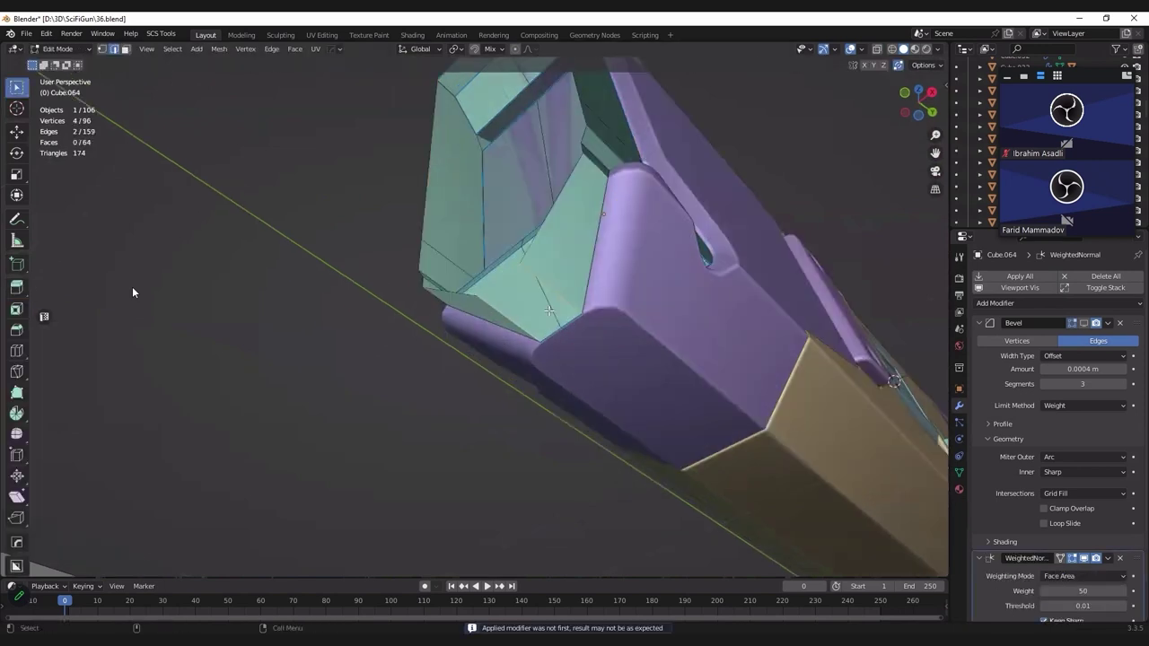
pyautogui.hotkey('ctrl', 'x')
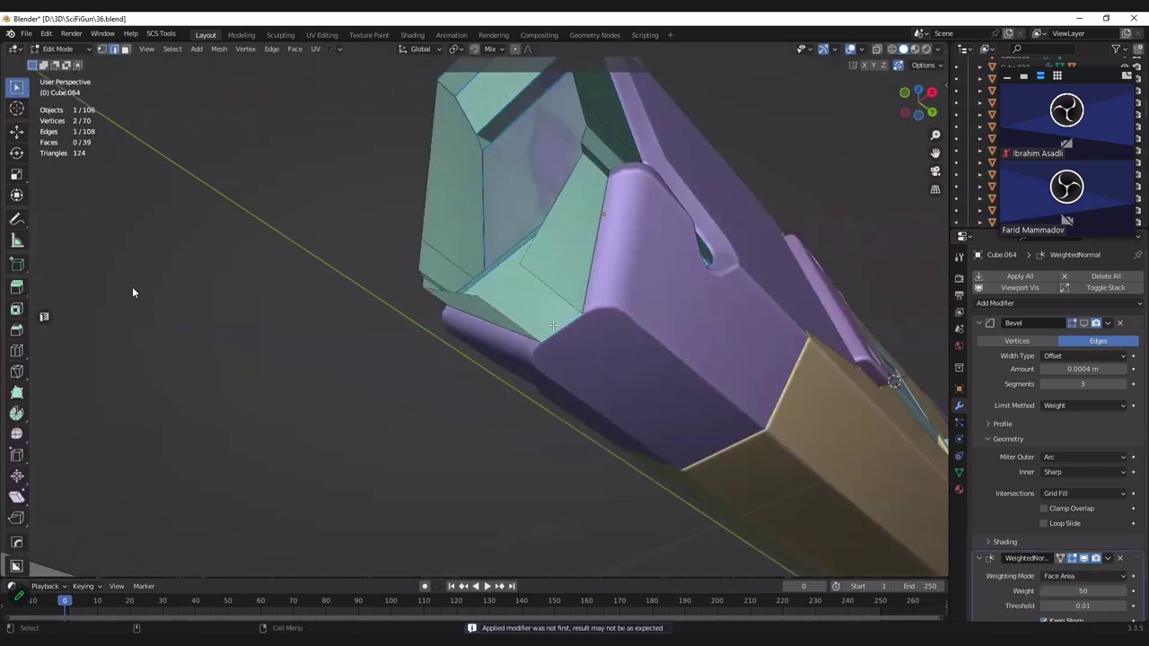
pyautogui.scroll(-3, 552, 325)
pyautogui.press('Tab')
pyautogui.scroll(-2, 623, 319)
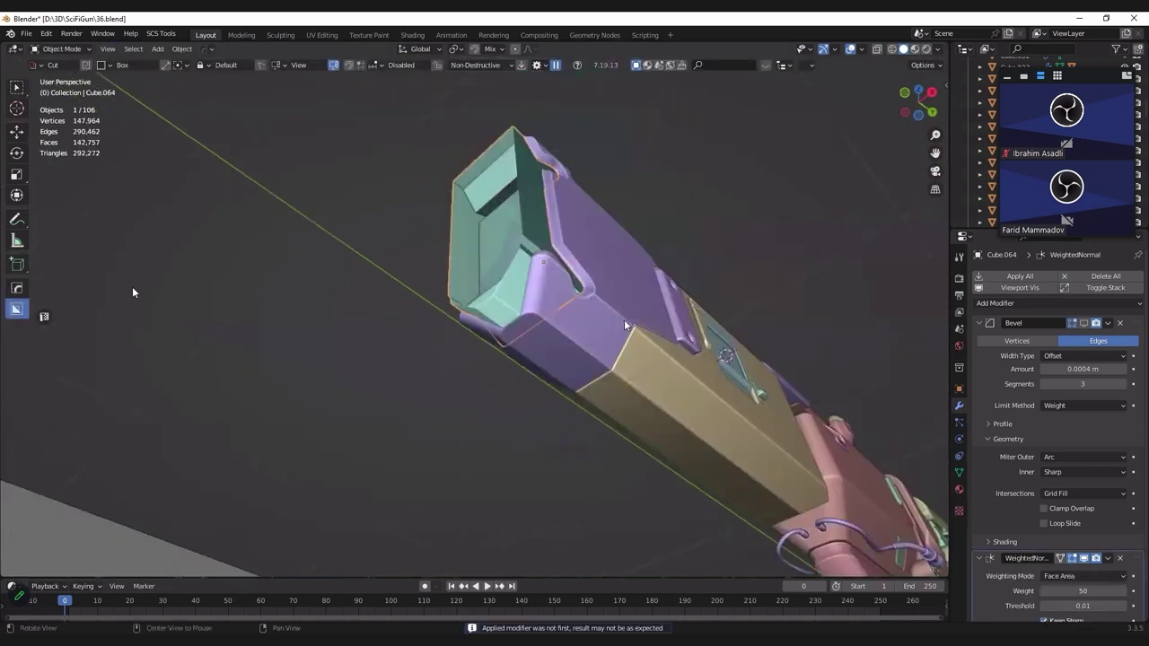
pyautogui.moveTo(551, 305); pyautogui.dragTo(479, 331, button='middle')
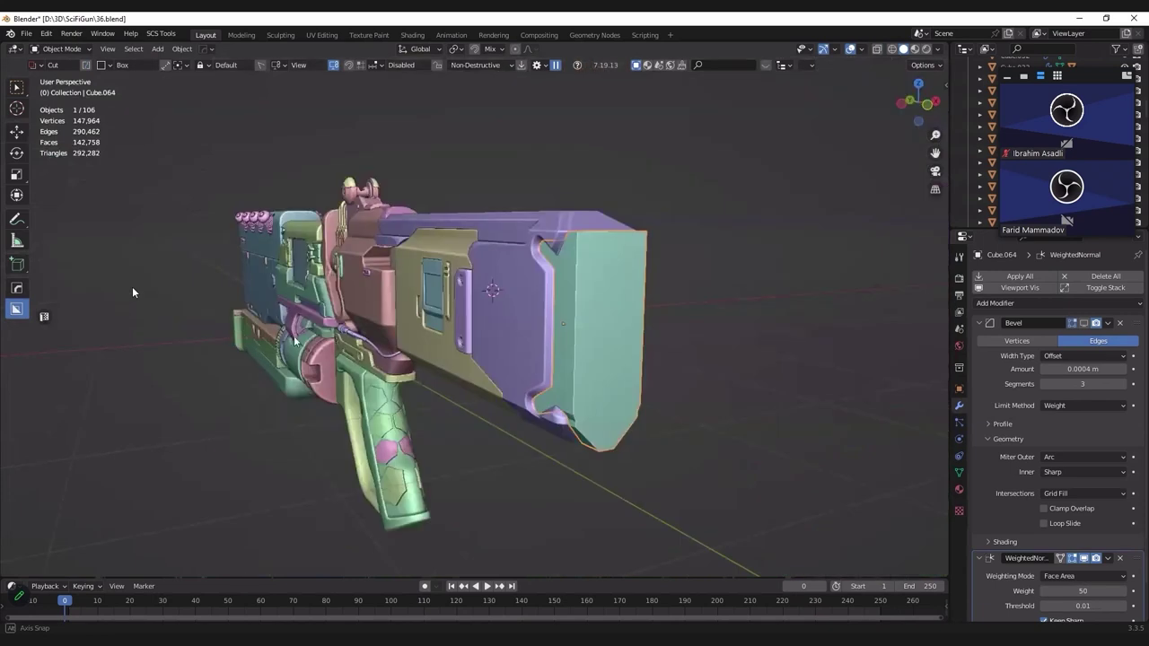
# Step: Save 36.blend and enter Edit Mode on the teal insert
pyautogui.moveTo(235, 338)
pyautogui.mouseDown(button='middle')
pyautogui.moveTo(309, 249)
pyautogui.moveTo(315, 283)
pyautogui.mouseUp(button='middle')
pyautogui.hotkey('ctrl', 's')
pyautogui.press('Tab')
# Step: Select the insert's 75 sharp edges (over 45.6°) and mark them for bevel
pyautogui.moveTo(323, 236); pyautogui.dragTo(397, 189, button='middle')
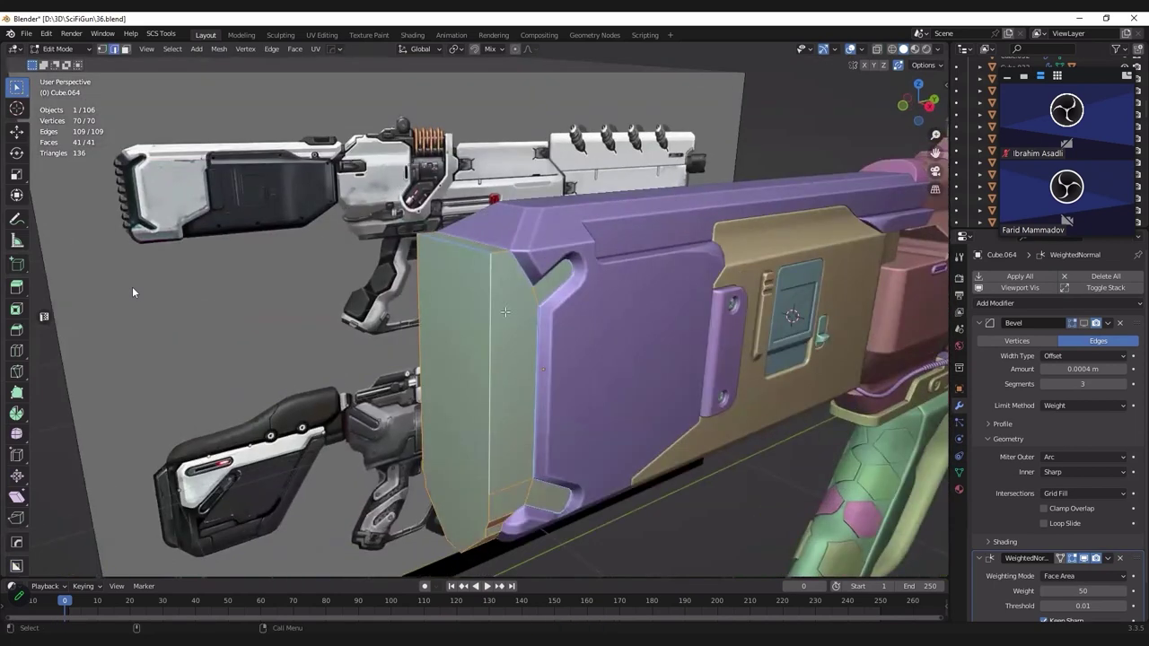
pyautogui.click(489, 305)
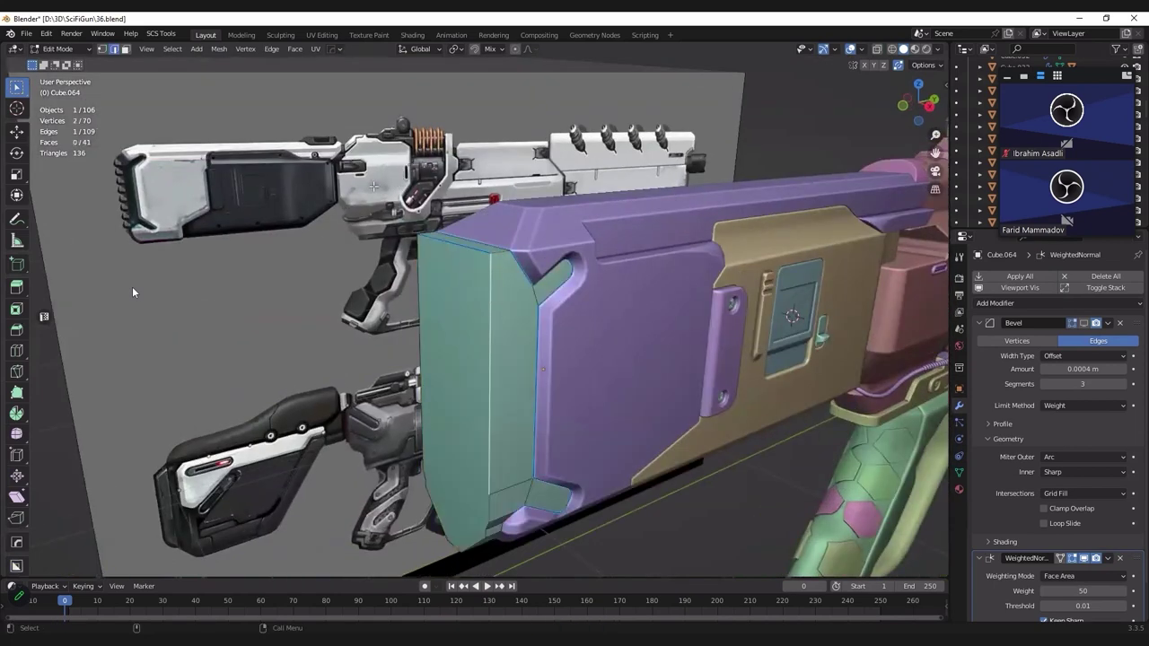
pyautogui.click(222, 156)
pyautogui.press('KP_4')
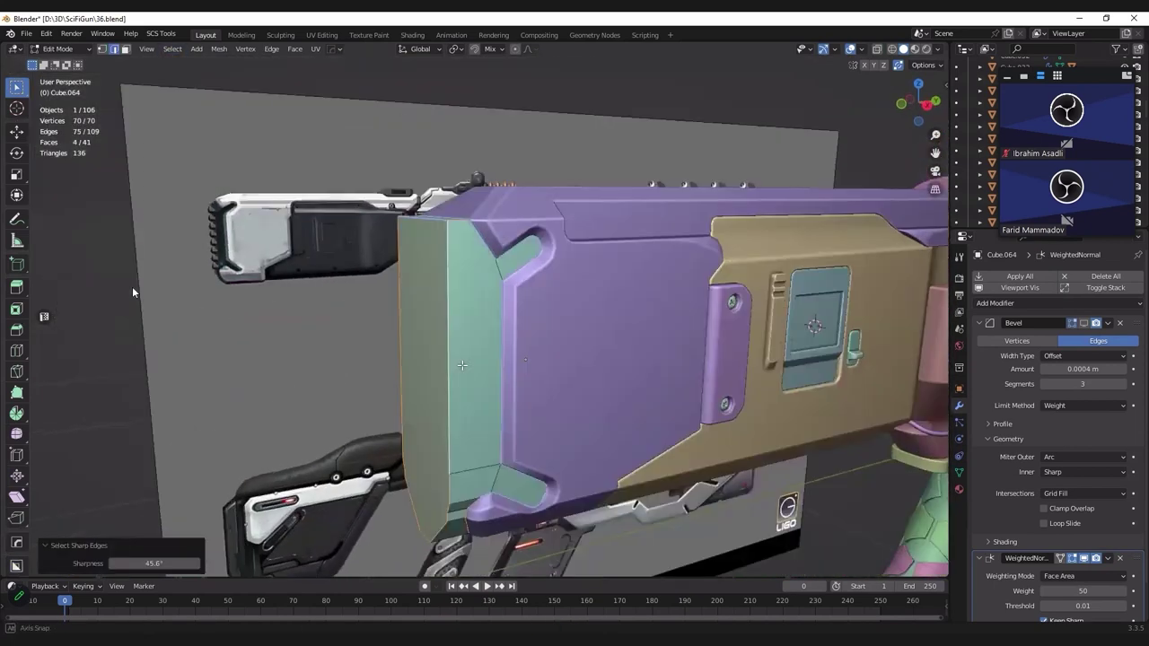
pyautogui.press('n')
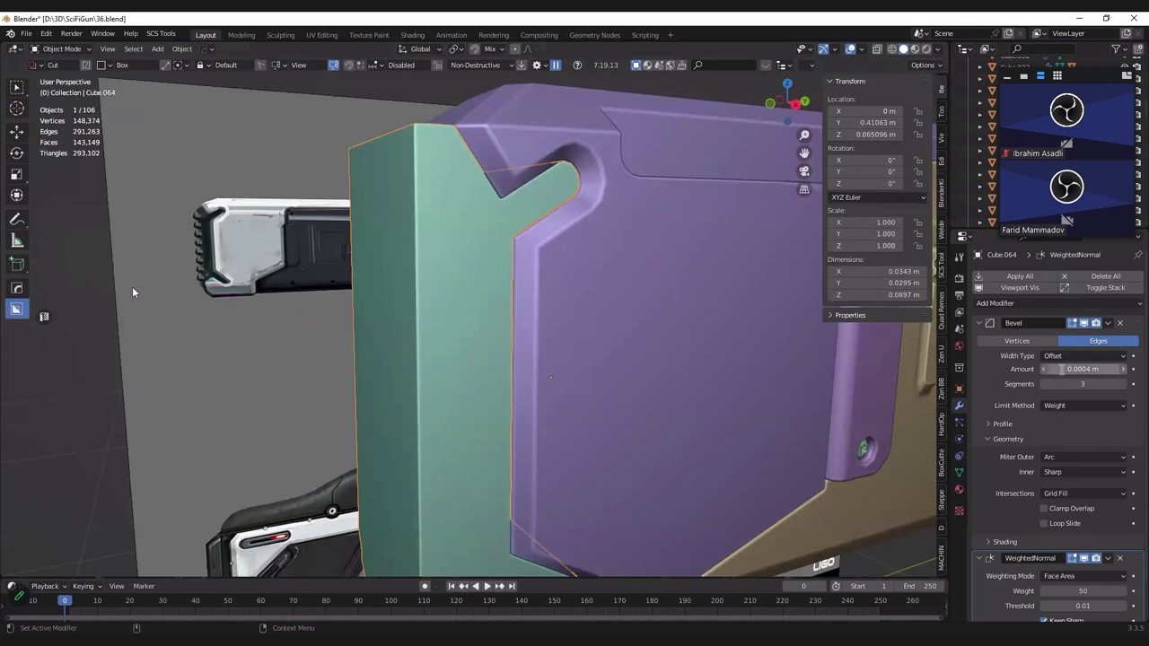
# Step: Set the bevel width to 0.0008 m and Shade Auto Smooth the teal insert
pyautogui.doubleClick(1068, 369)
pyautogui.write('8')
pyautogui.press('Return')
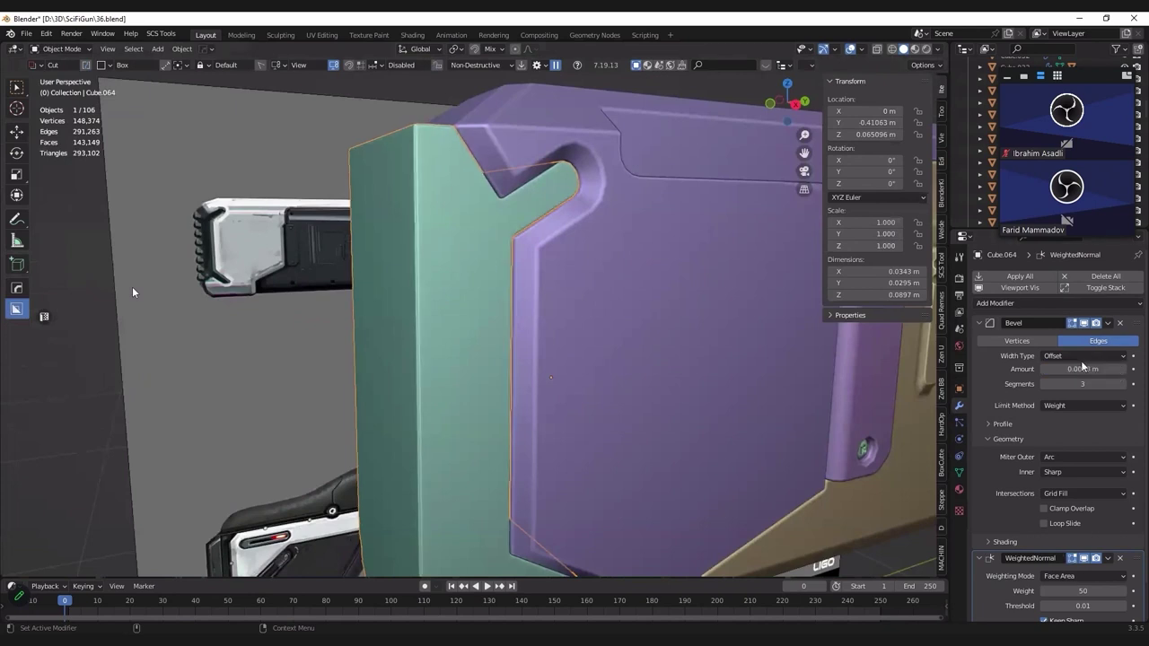
pyautogui.rightClick(439, 287)
pyautogui.press('Return')
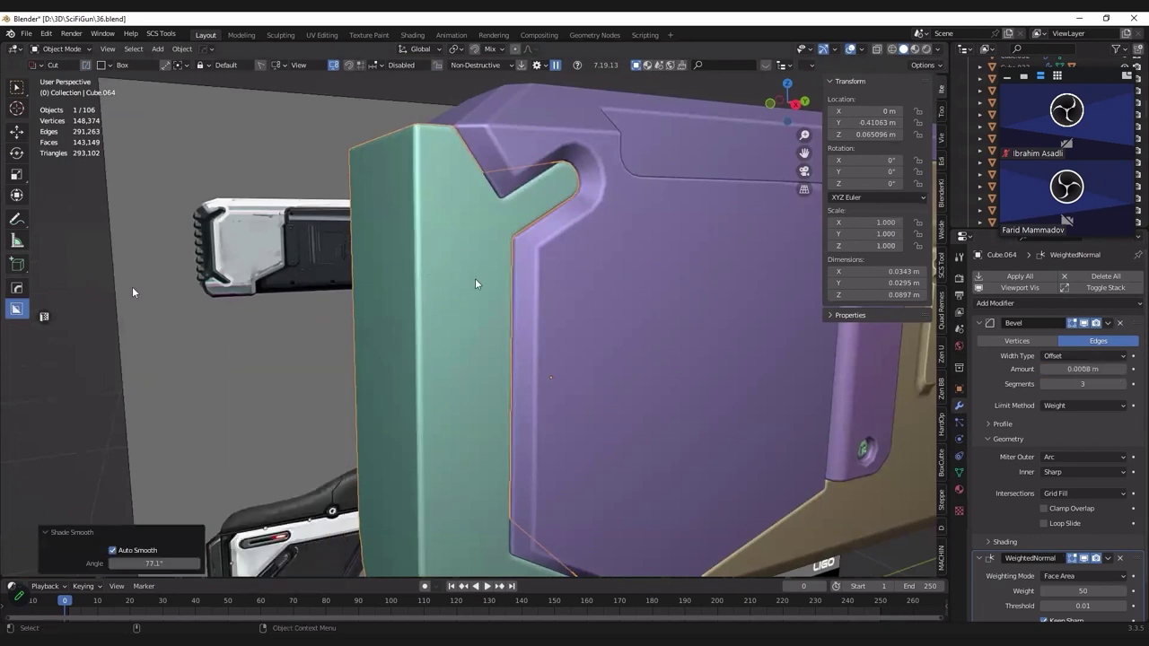
pyautogui.press('n')
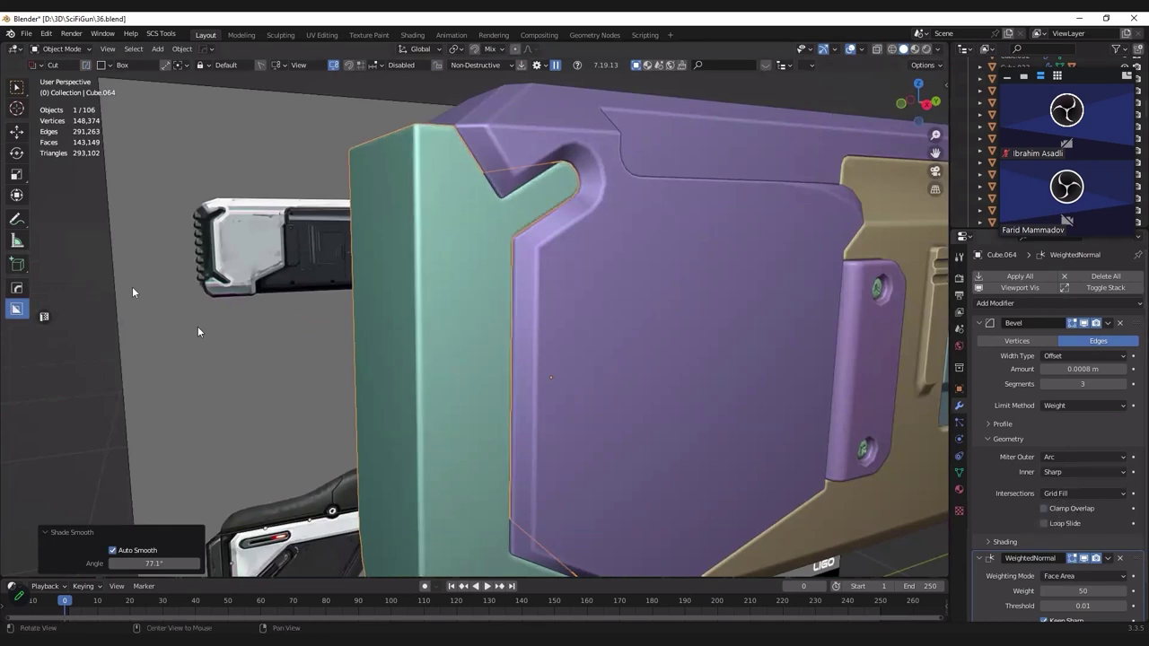
# Step: Isolate Cube.064 in Local View and switch to wireframe shading
pyautogui.moveTo(555, 296); pyautogui.dragTo(541, 307, button='middle')
pyautogui.press('KP_Divide')
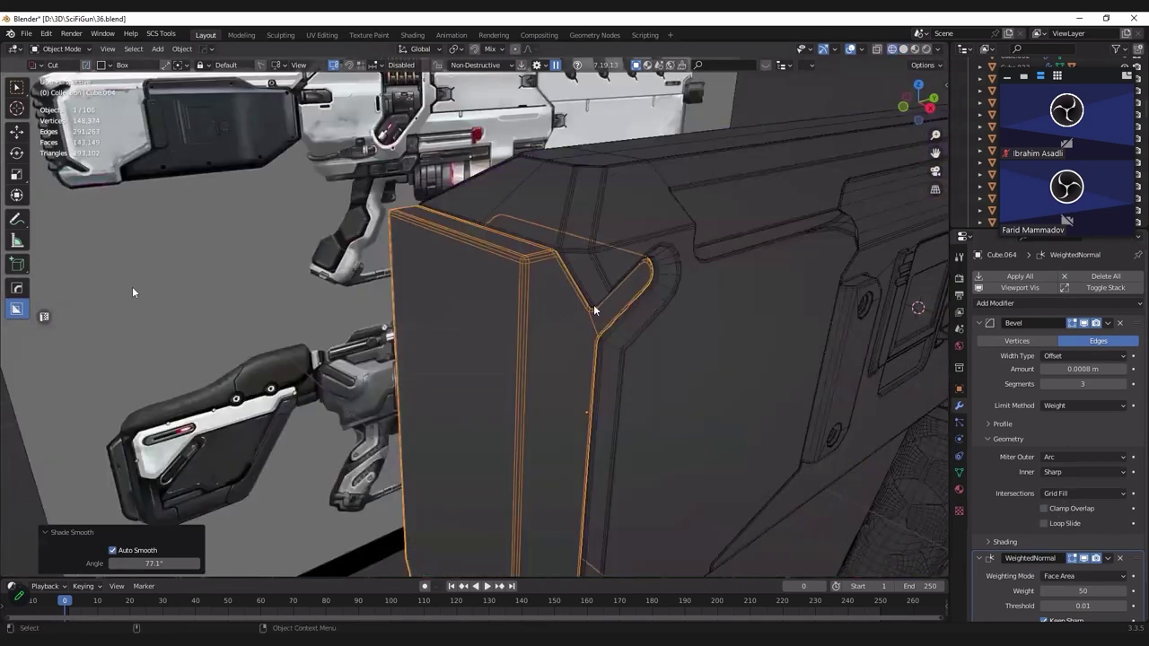
pyautogui.moveTo(622, 242)
pyautogui.mouseDown(button='middle')
pyautogui.moveTo(520, 320)
pyautogui.moveTo(752, 290)
pyautogui.moveTo(398, 365)
pyautogui.mouseUp(button='middle')
pyautogui.press('z')
pyautogui.click(493, 309)
pyautogui.scroll(3, 494, 309)
# Step: In Edit Mode, select more edges inside the notch and check their bevel weight in Edge Data
pyautogui.press('Tab')
pyautogui.hotkey('shift', 'z')
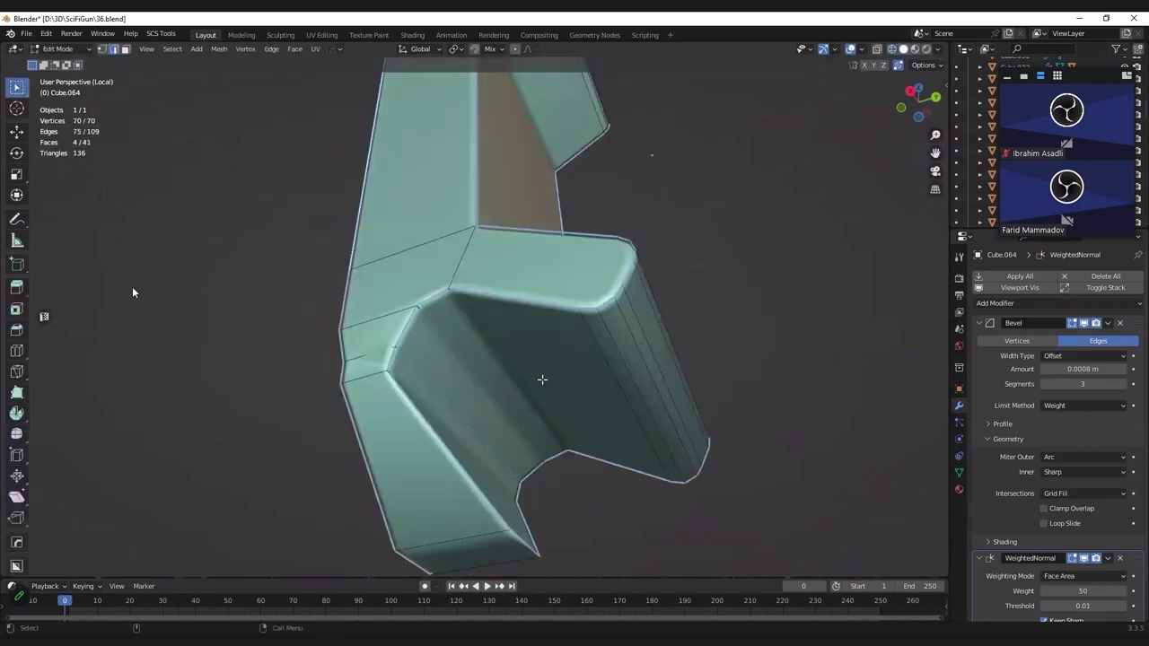
pyautogui.hotkey('alt', 'z')
pyautogui.hotkey('alt', 'z')
pyautogui.keyDown('shift'); pyautogui.click(613, 345); pyautogui.keyUp('shift')
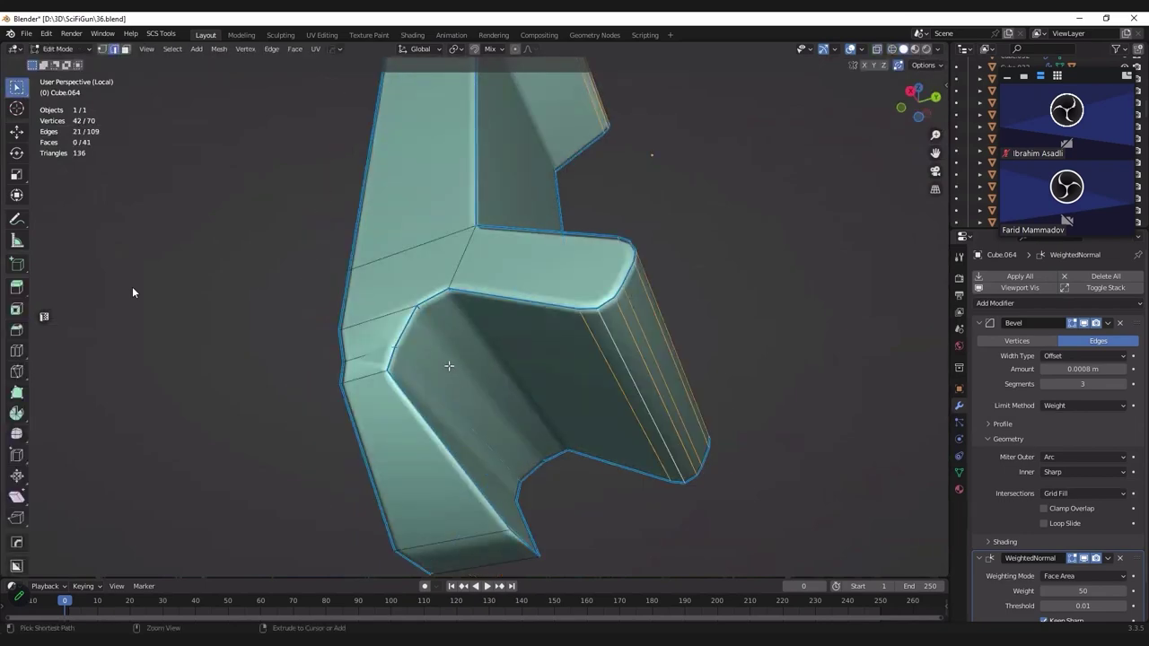
pyautogui.press('n')
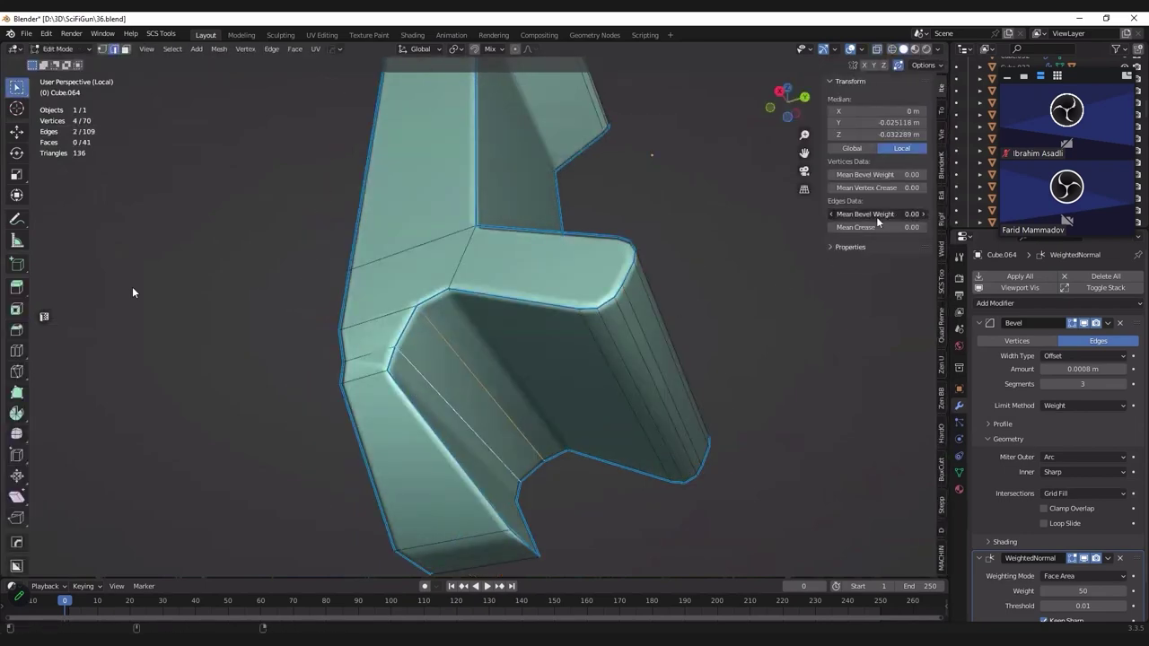
pyautogui.hotkey('alt', 'z')
pyautogui.hotkey('alt', 'z')
pyautogui.moveTo(545, 323); pyautogui.dragTo(502, 377, button='middle')
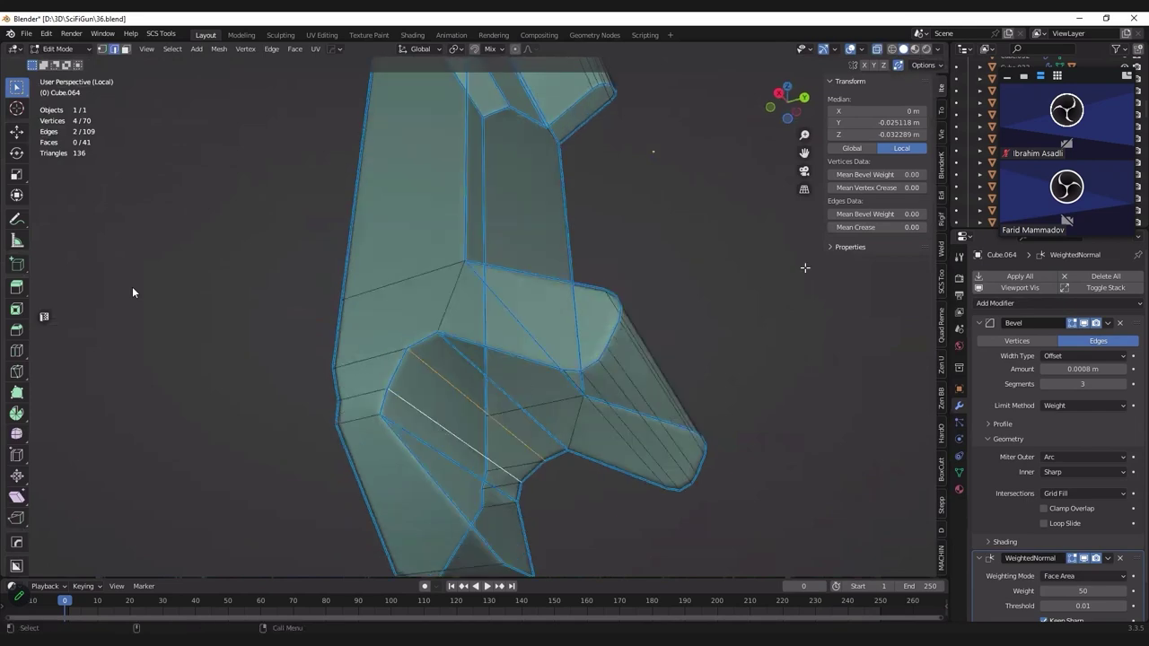
pyautogui.click(449, 457)
pyautogui.doubleClick(875, 213)
pyautogui.press('Escape')
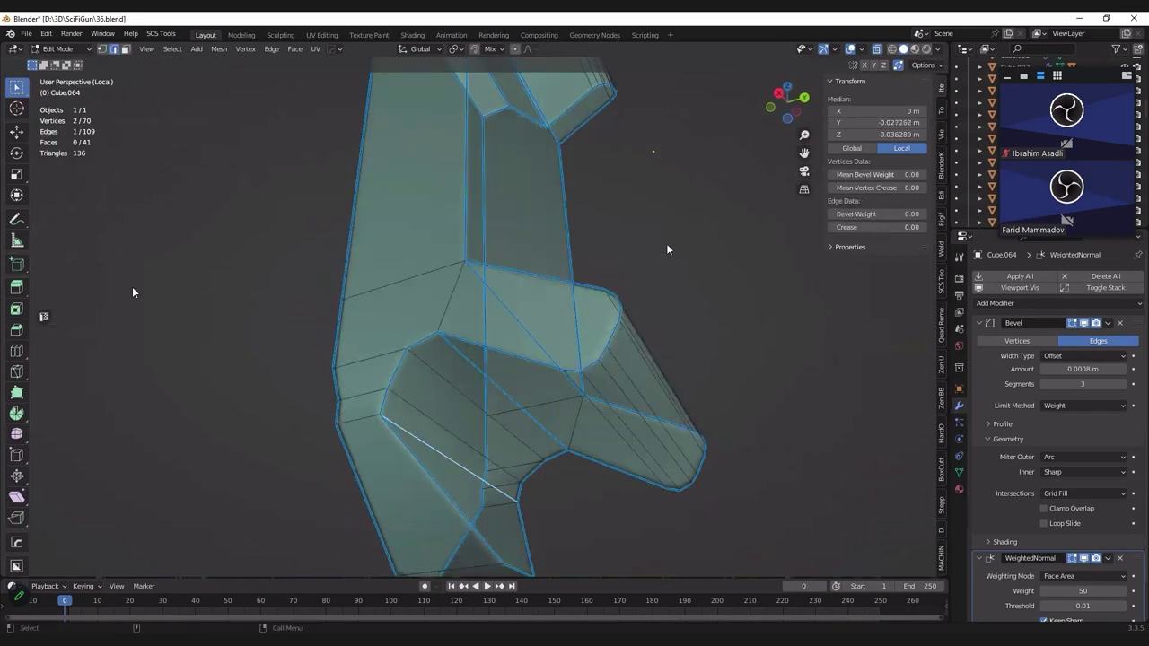
# Step: Give the notch's inner edge loop bevel weight 1.00 and preview the rounded hook corners
pyautogui.press('Tab')
pyautogui.press('Tab')
pyautogui.moveTo(644, 252)
pyautogui.mouseDown(button='middle')
pyautogui.moveTo(502, 272)
pyautogui.moveTo(453, 314)
pyautogui.mouseUp(button='middle')
pyautogui.click(453, 314)
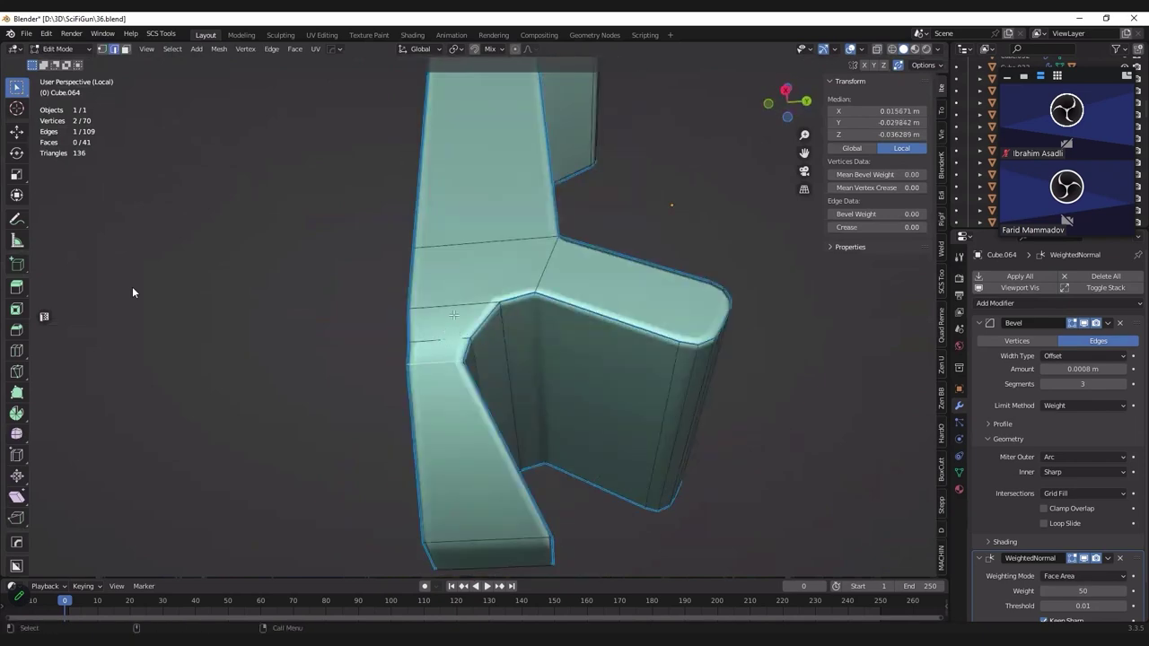
pyautogui.keyDown('alt'); pyautogui.click(453, 314); pyautogui.keyUp('alt')
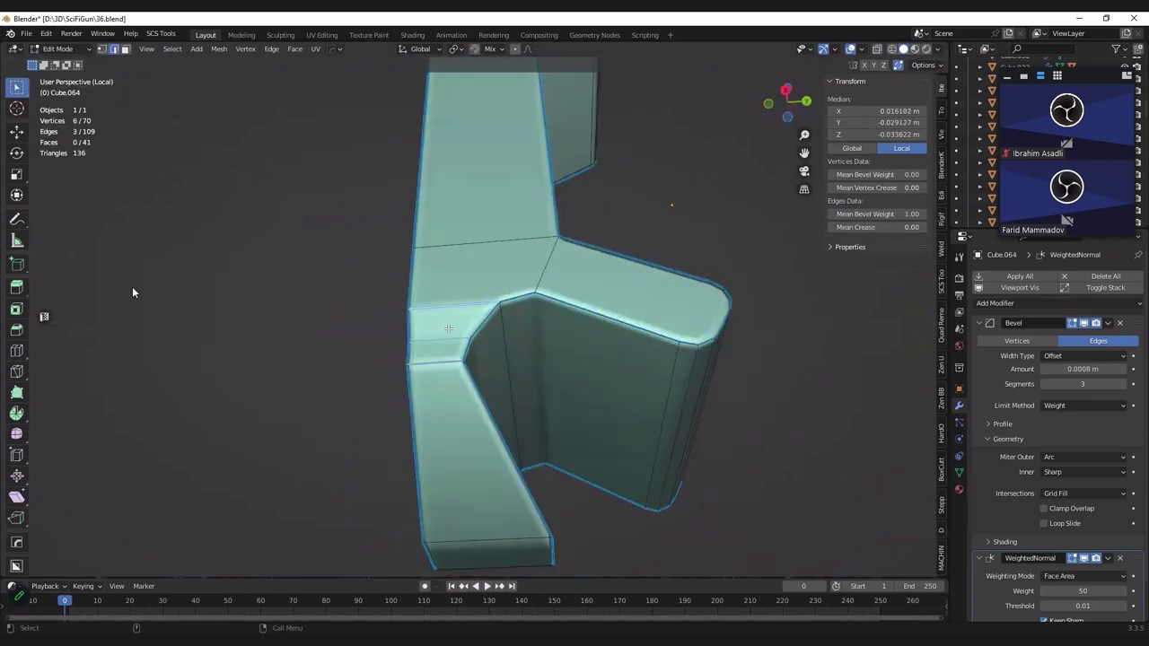
pyautogui.press('Tab')
pyautogui.moveTo(472, 345)
pyautogui.mouseDown(button='middle')
pyautogui.moveTo(427, 346)
pyautogui.moveTo(523, 360)
pyautogui.mouseUp(button='middle')
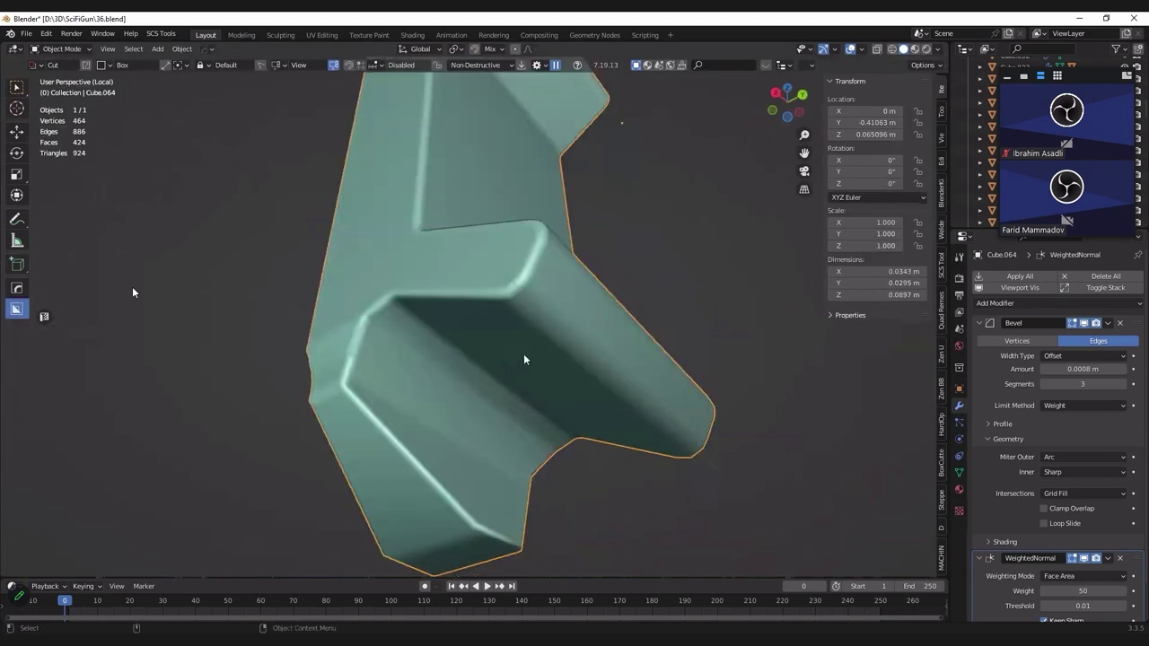
pyautogui.hotkey('shift', 'z')
pyautogui.hotkey('shift', 'z')
pyautogui.press('Tab')
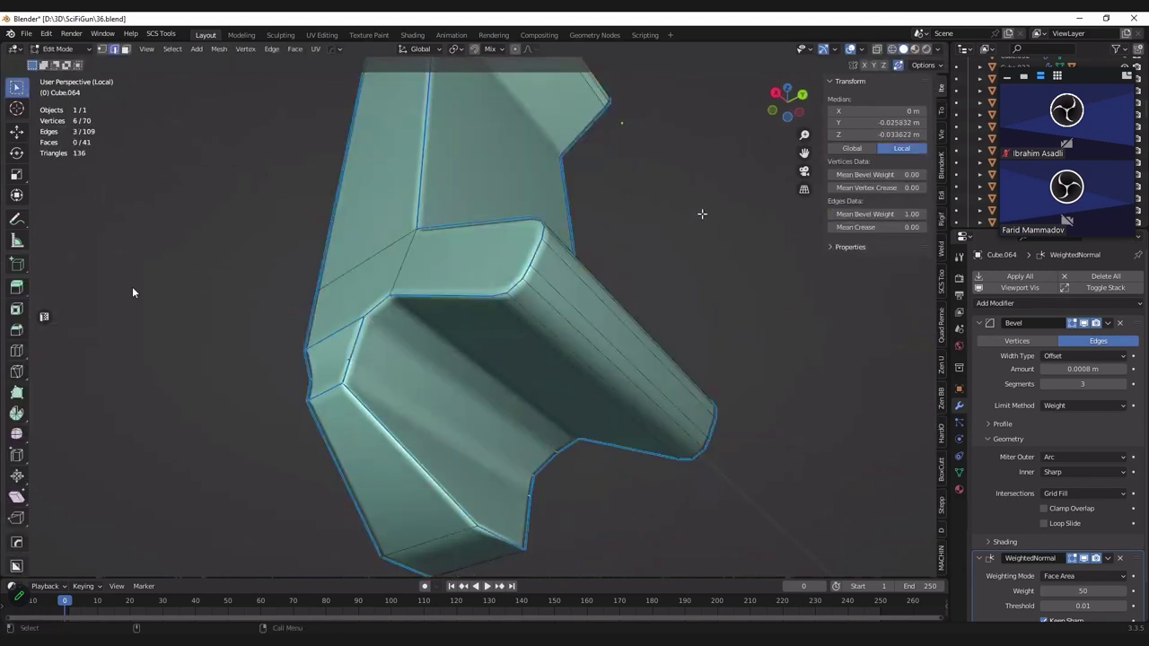
pyautogui.press('Tab')
pyautogui.moveTo(707, 217); pyautogui.dragTo(776, 252, button='middle')
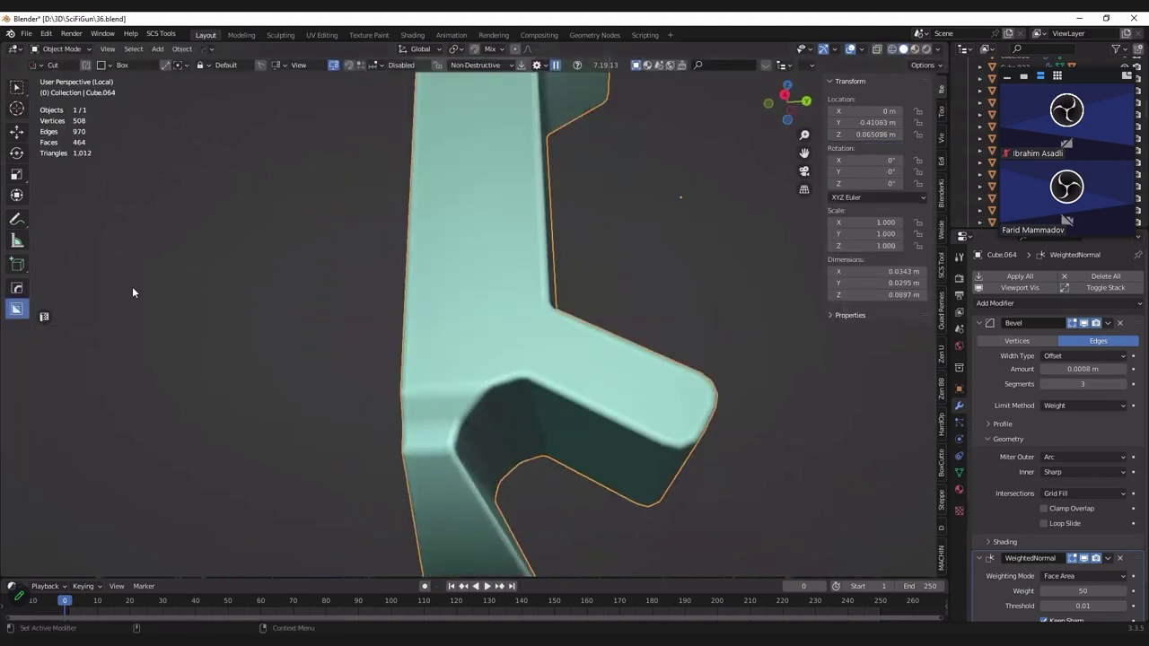